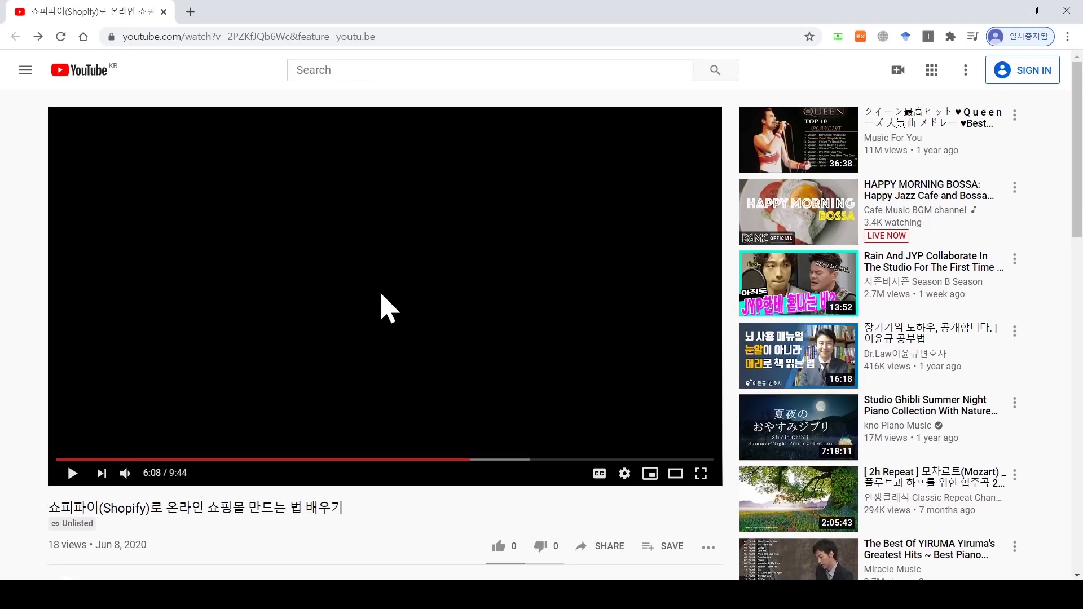
# Step: Open the Shopify link in the YouTube video description to reach the free-trial page
pyautogui.scroll(-2, 389, 307)
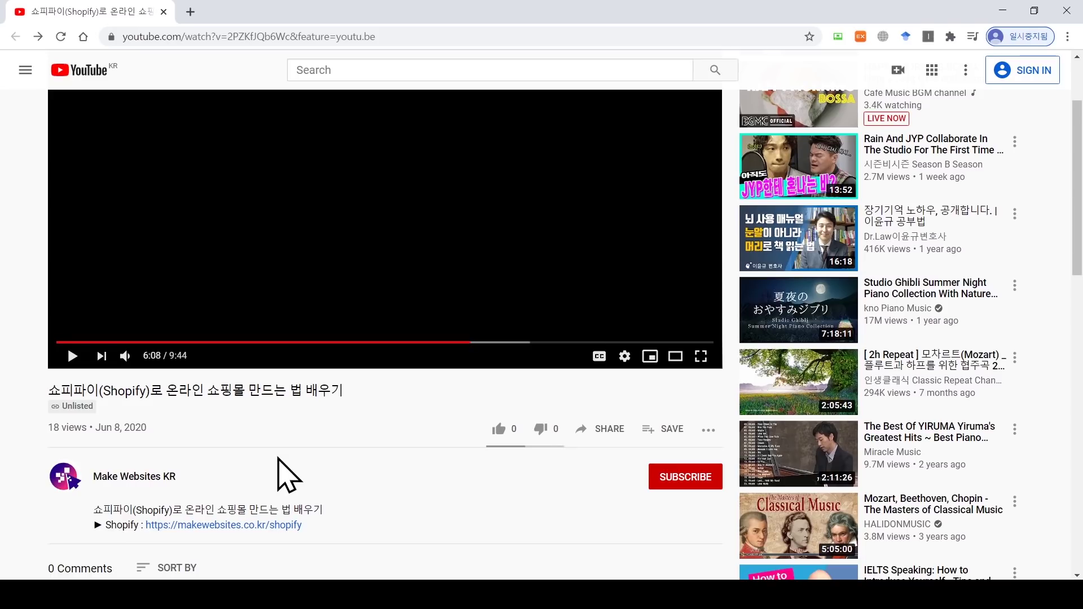
pyautogui.click(244, 525)
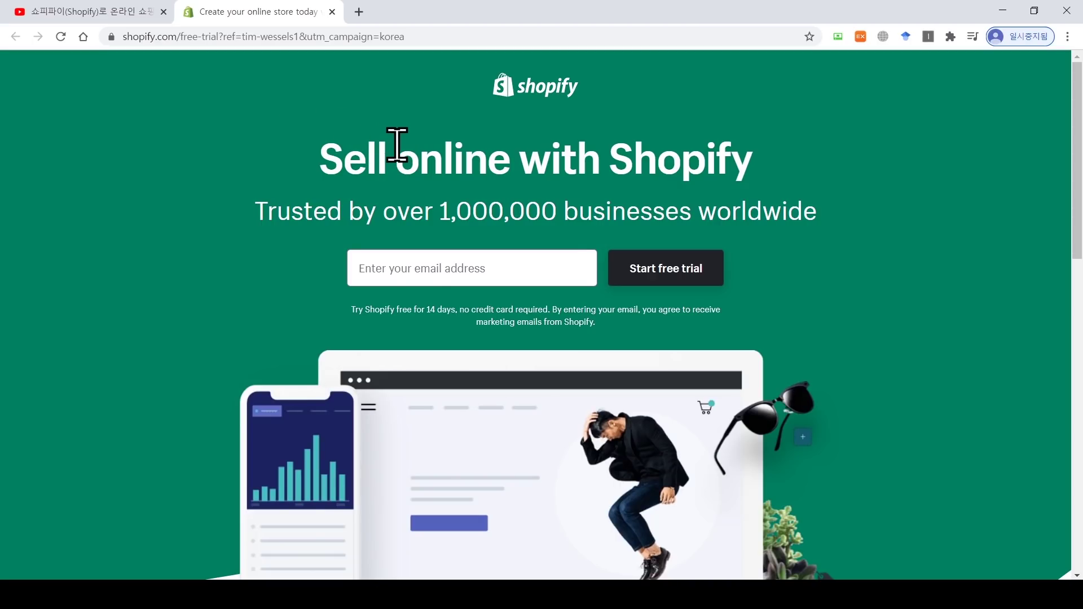
# Step: Enter your e-mail address and start the Shopify free trial
pyautogui.click(427, 258)
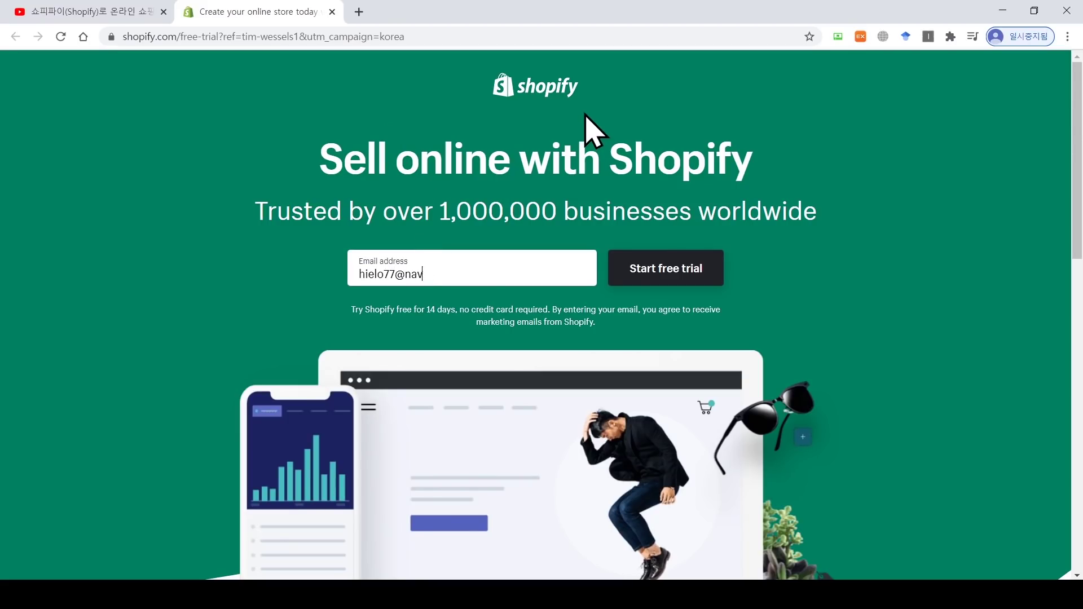
pyautogui.click(673, 274)
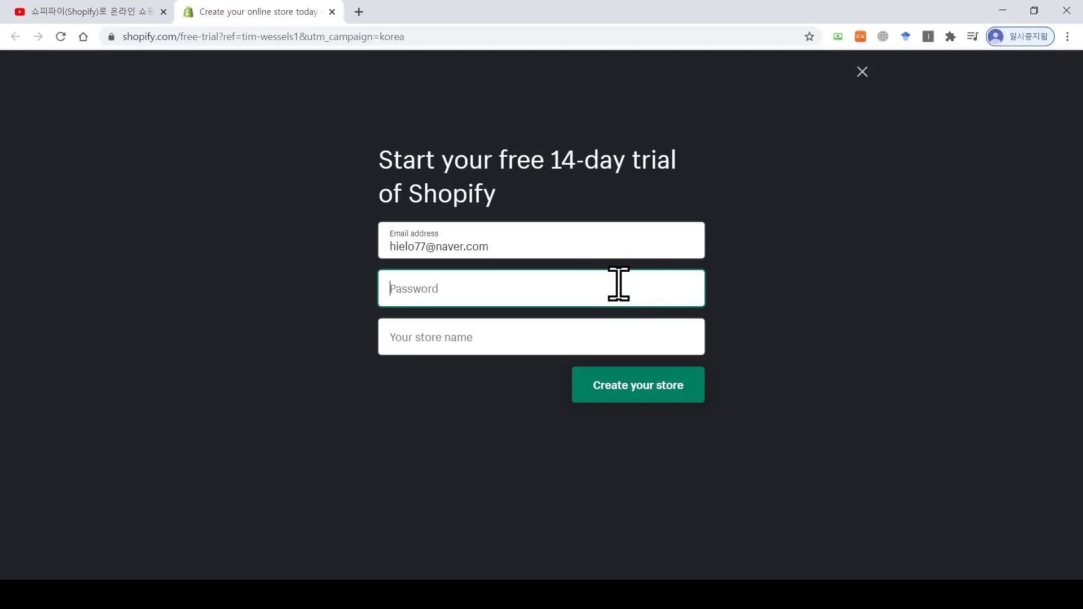
# Step: Enter a password and the store name 'unicorn_name', then create the store
pyautogui.click(601, 326)
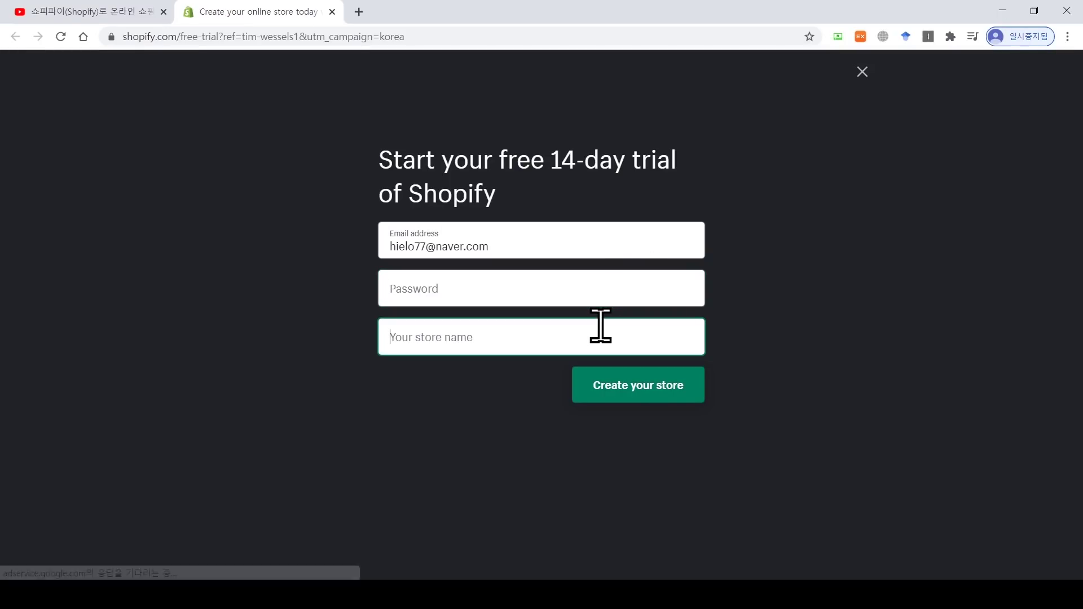
pyautogui.click(602, 290)
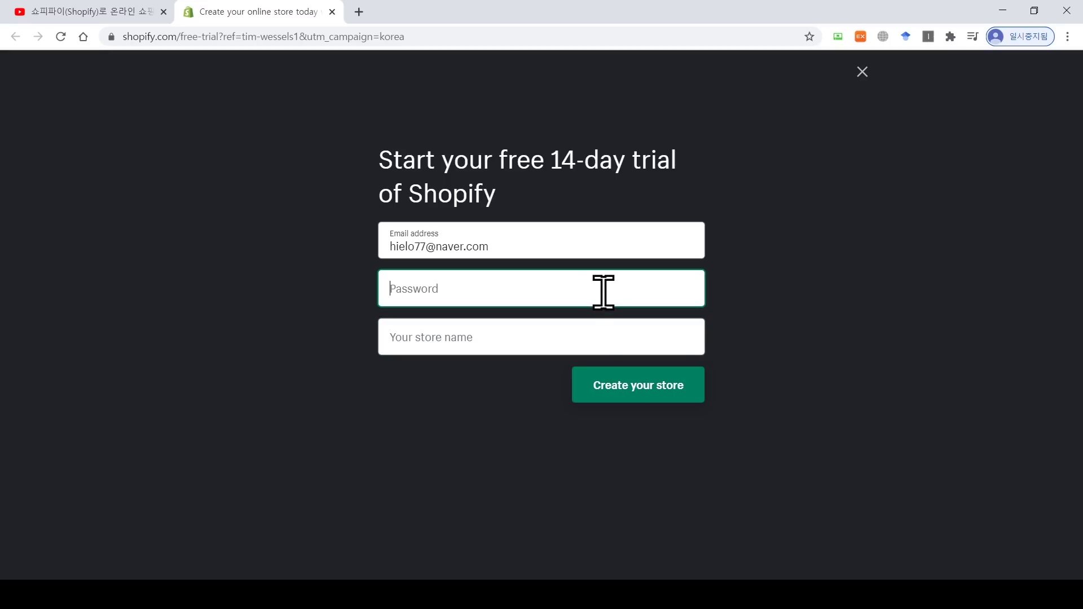
pyautogui.write('•••••••••••')
pyautogui.press('Tab')
pyautogui.write('unicorn')
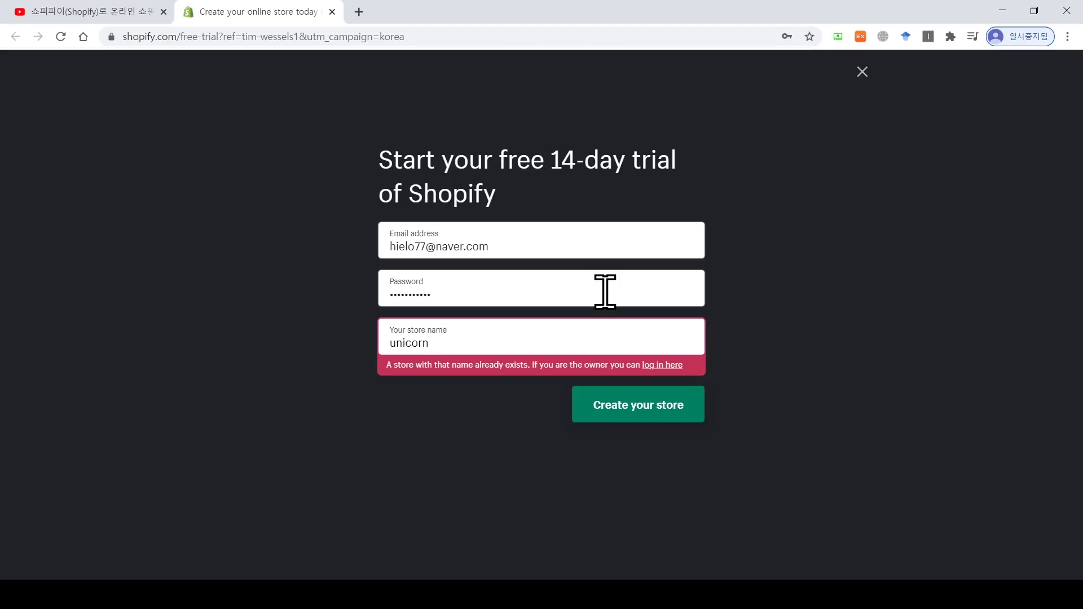
pyautogui.write('name')
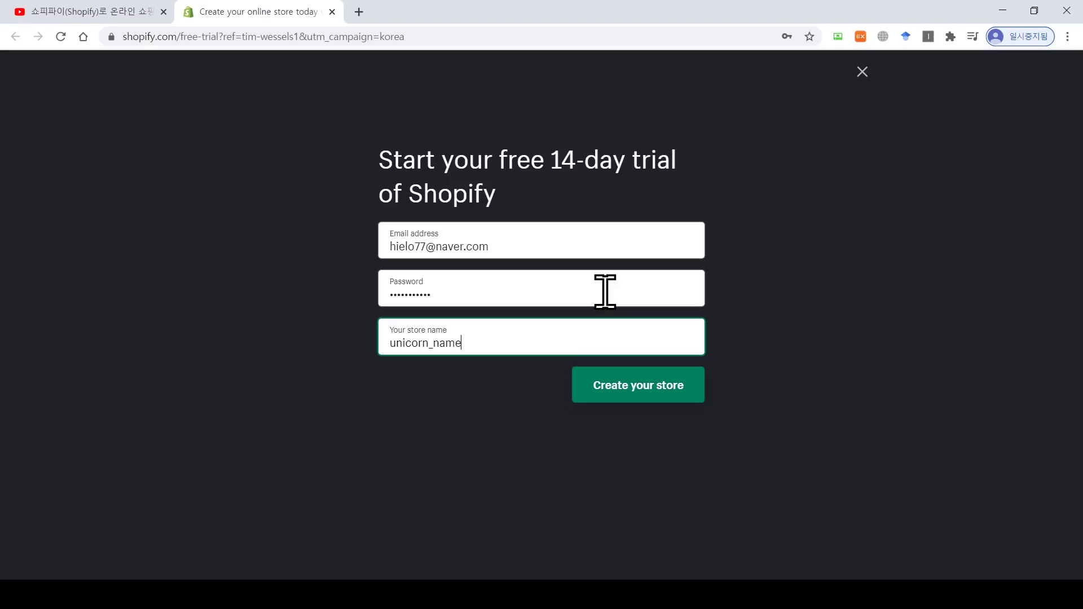
pyautogui.click(642, 392)
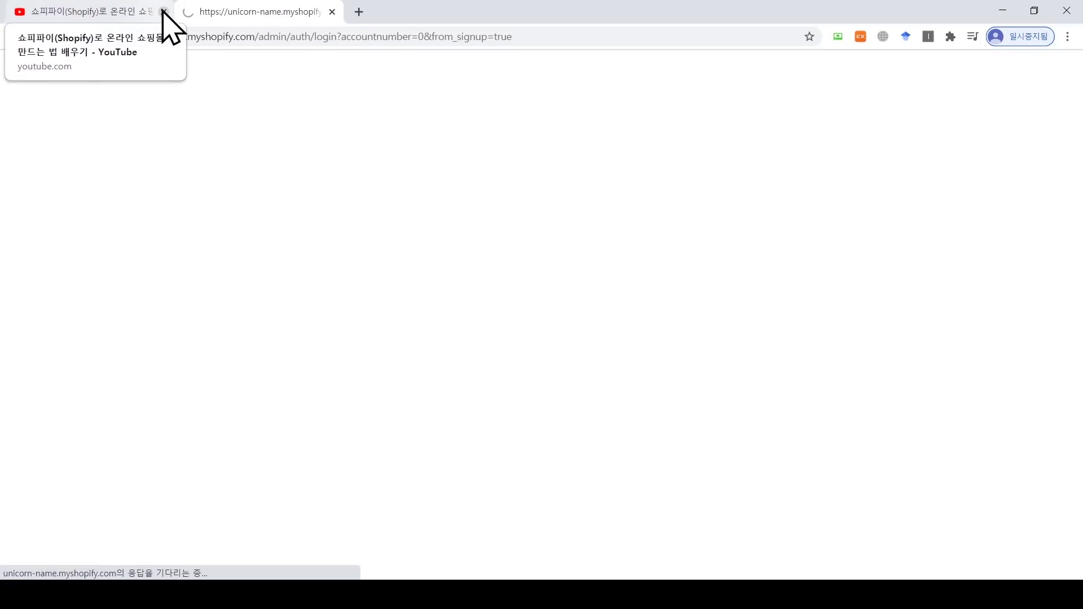
# Step: Close the YouTube tab and answer that you're starting a new business
pyautogui.click(163, 12)
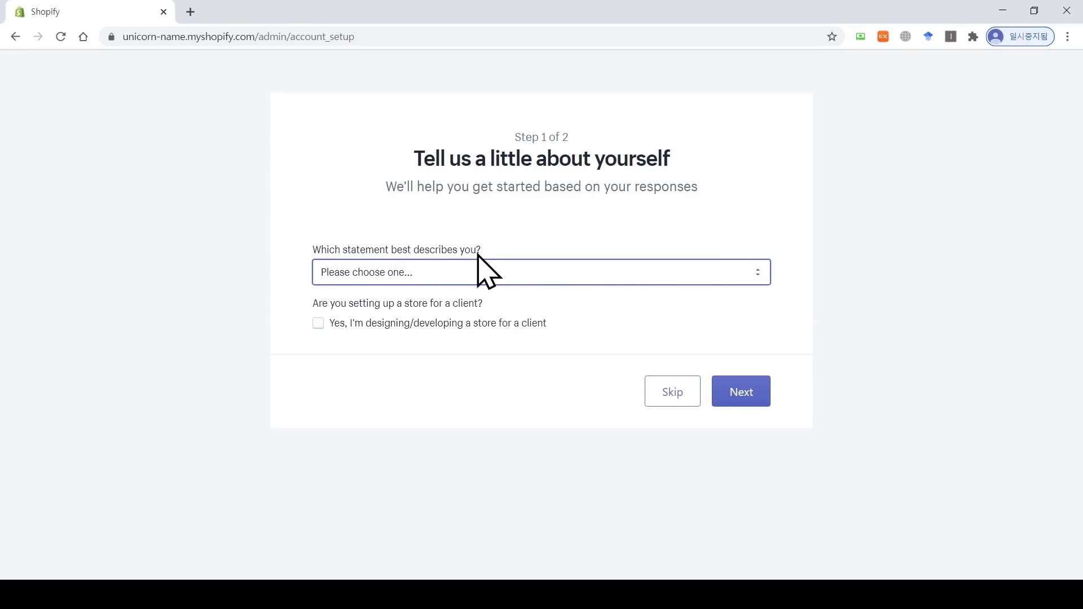
pyautogui.click(742, 277)
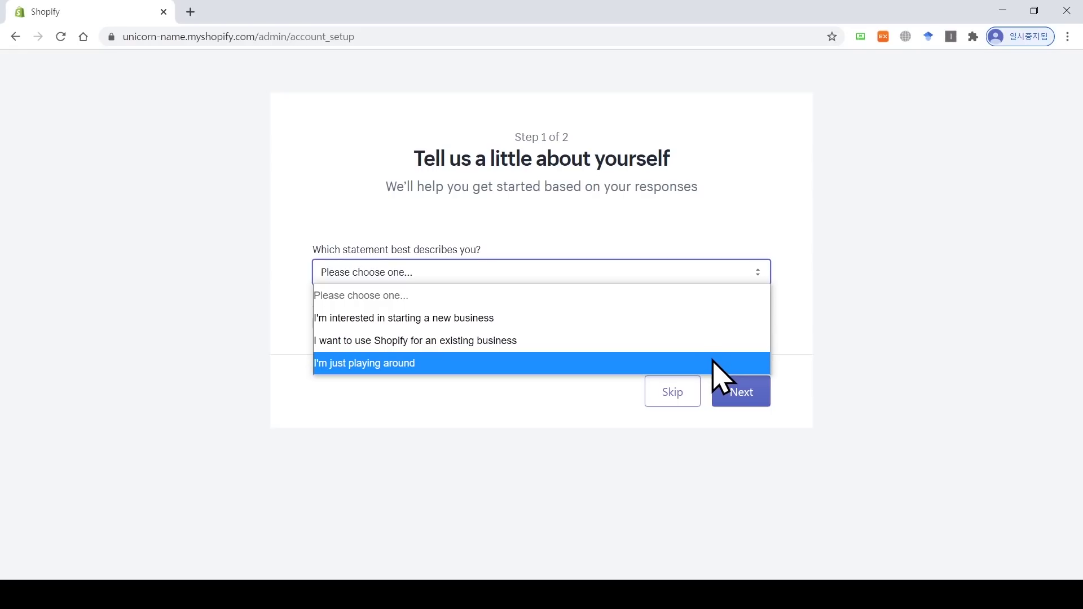
pyautogui.click(712, 322)
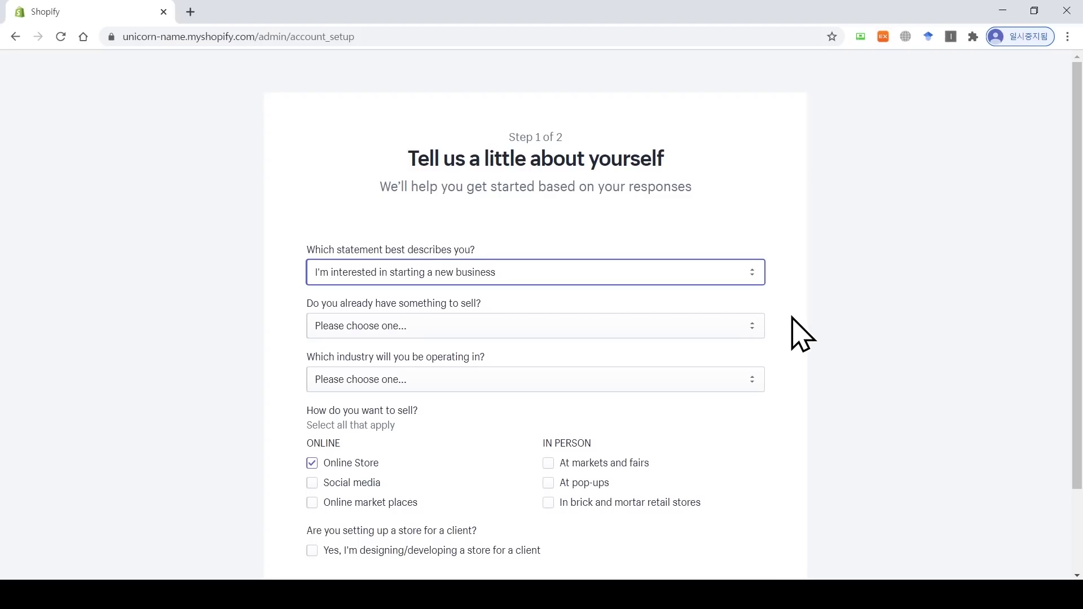
# Step: Answer that you already have something to sell and pick Toys as the industry
pyautogui.click(749, 326)
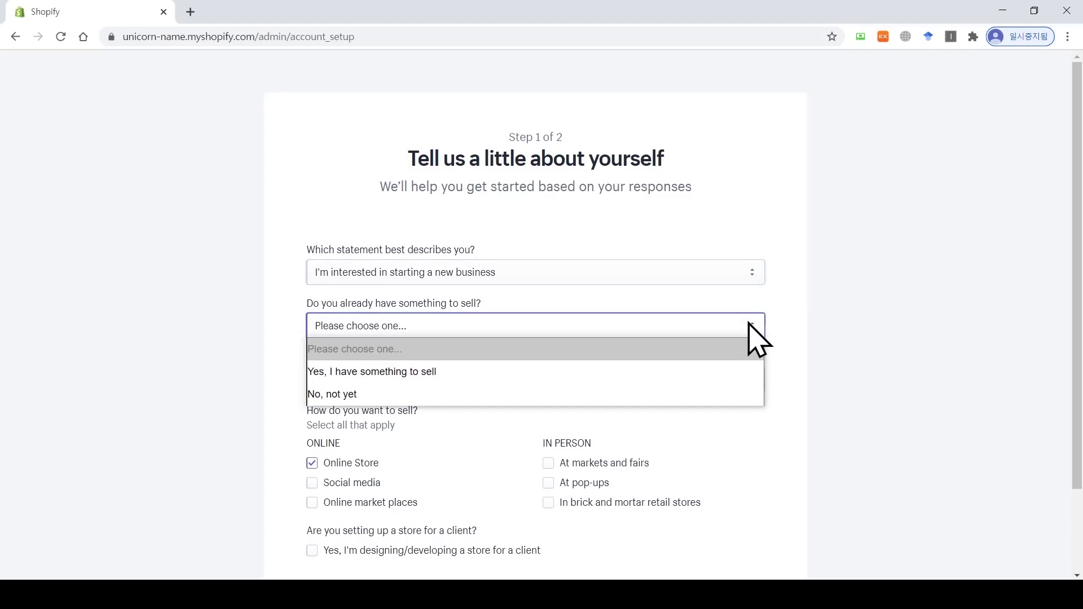
pyautogui.click(739, 367)
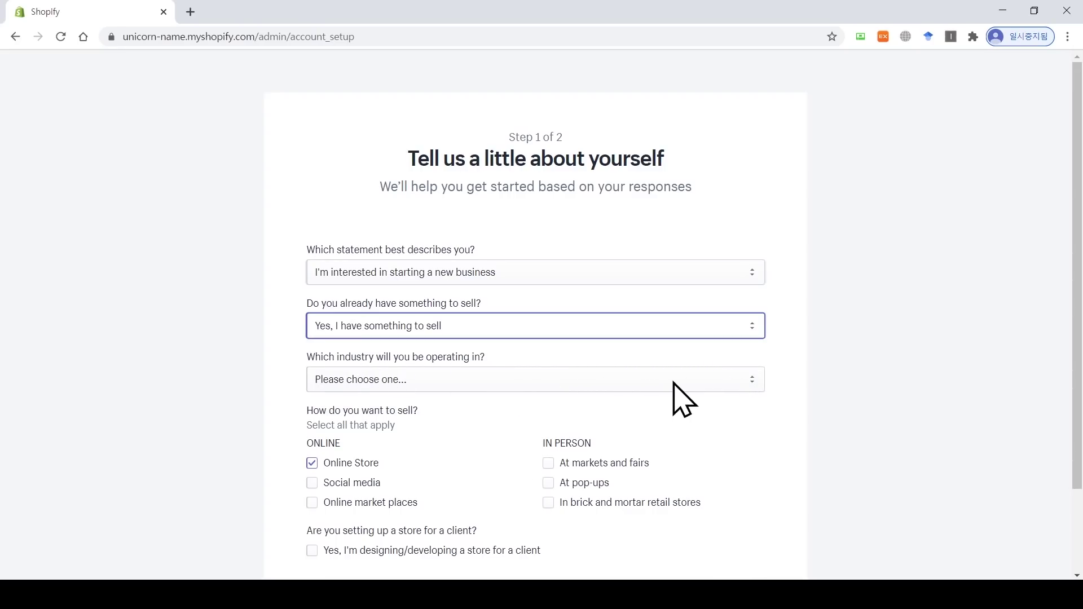
pyautogui.scroll(-2, 839, 366)
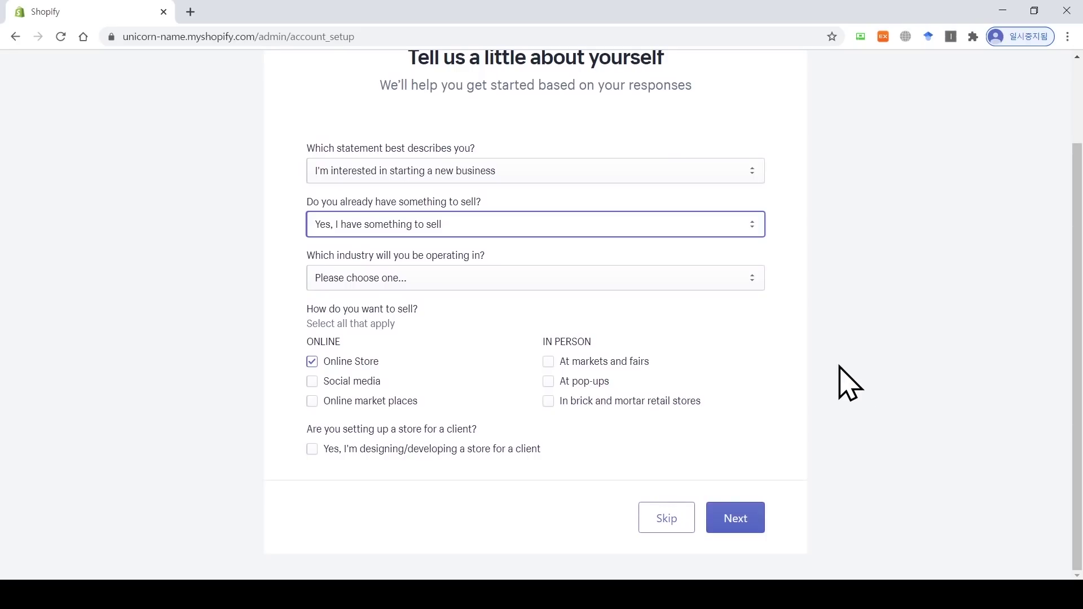
pyautogui.click(750, 282)
pyautogui.scroll(-3, 713, 338)
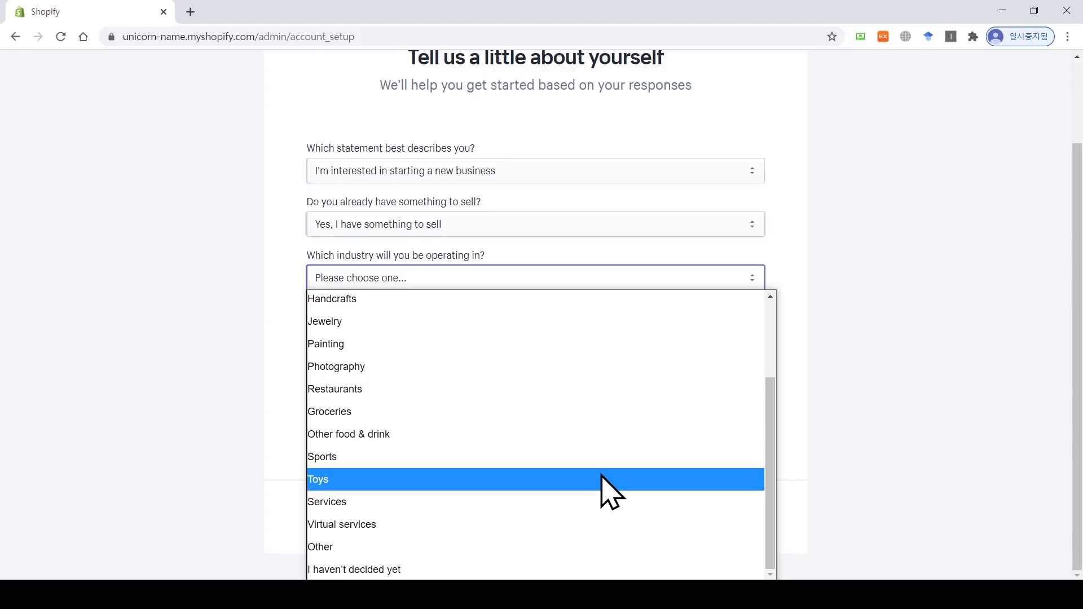
pyautogui.click(602, 479)
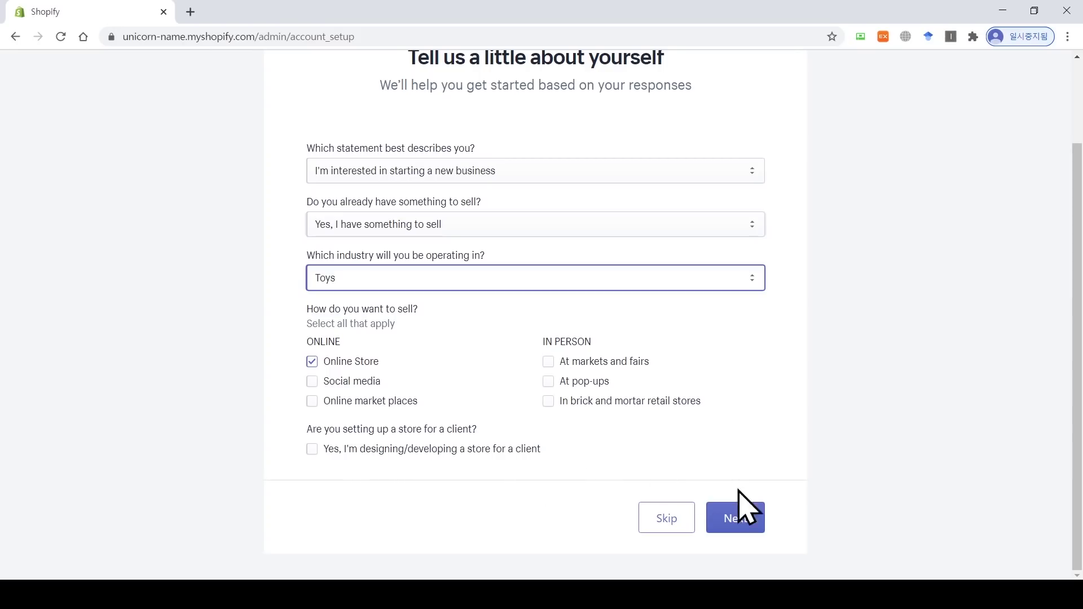
# Step: Leave the business address form blank, including province and website, and enter the store admin
pyautogui.click(745, 523)
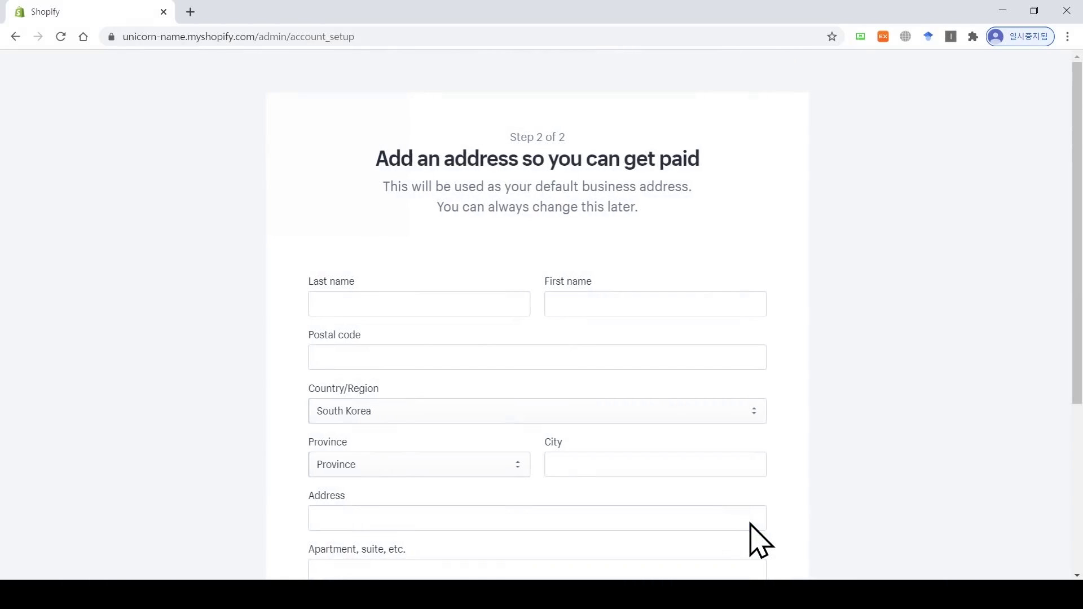
pyautogui.scroll(-2, 825, 402)
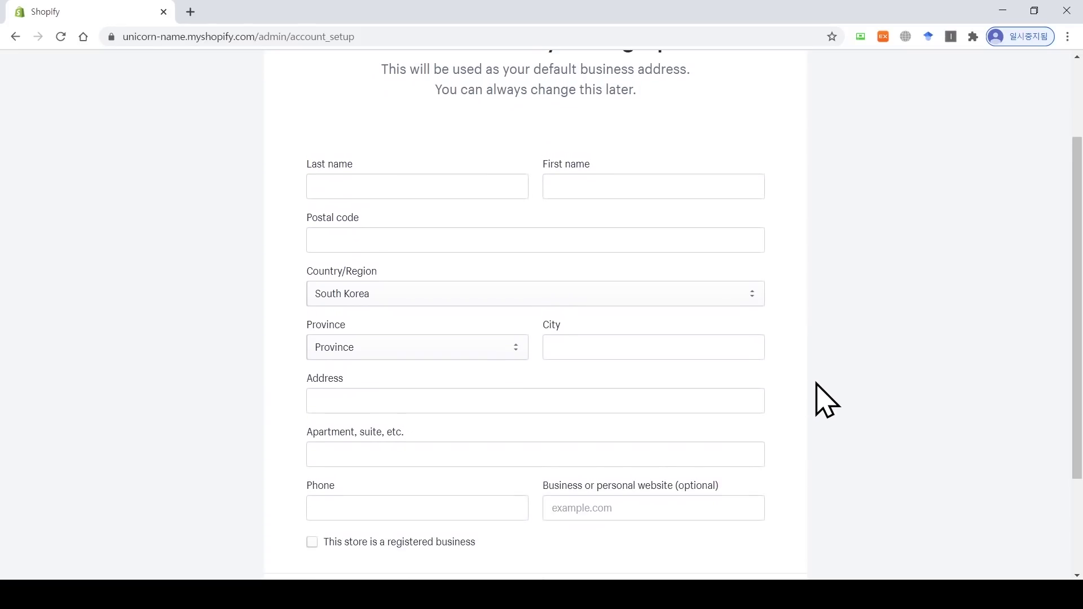
pyautogui.click(414, 187)
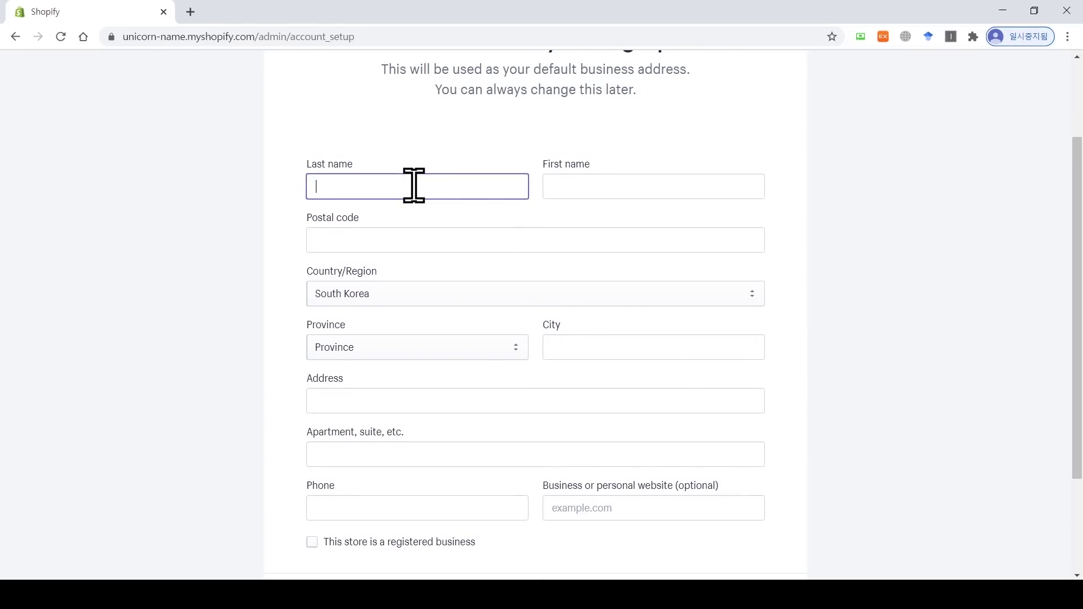
pyautogui.click(587, 188)
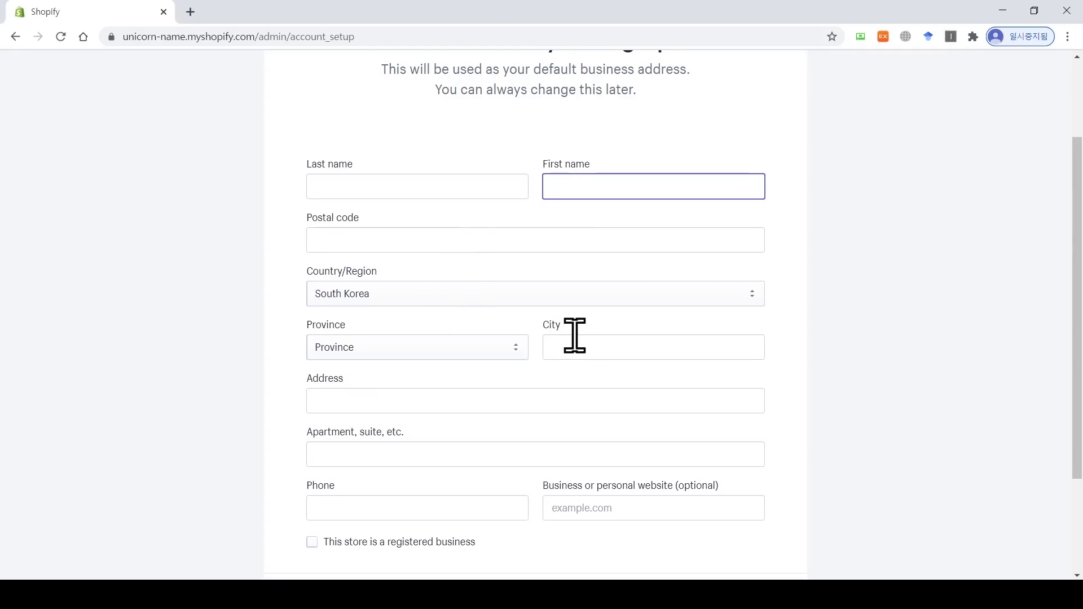
pyautogui.click(460, 348)
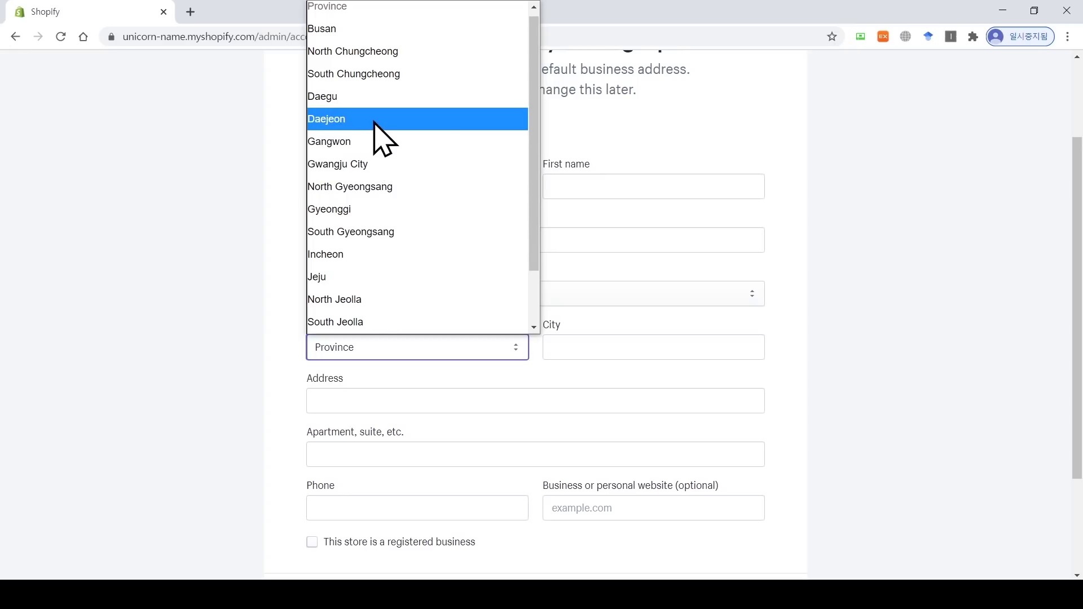
pyautogui.click(271, 290)
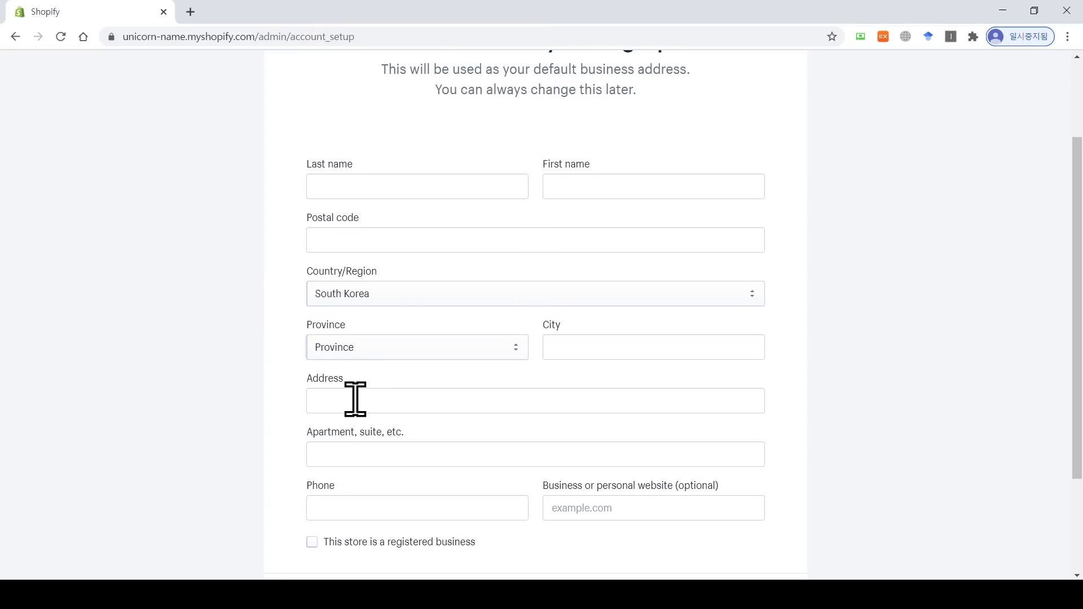
pyautogui.scroll(-2, 286, 414)
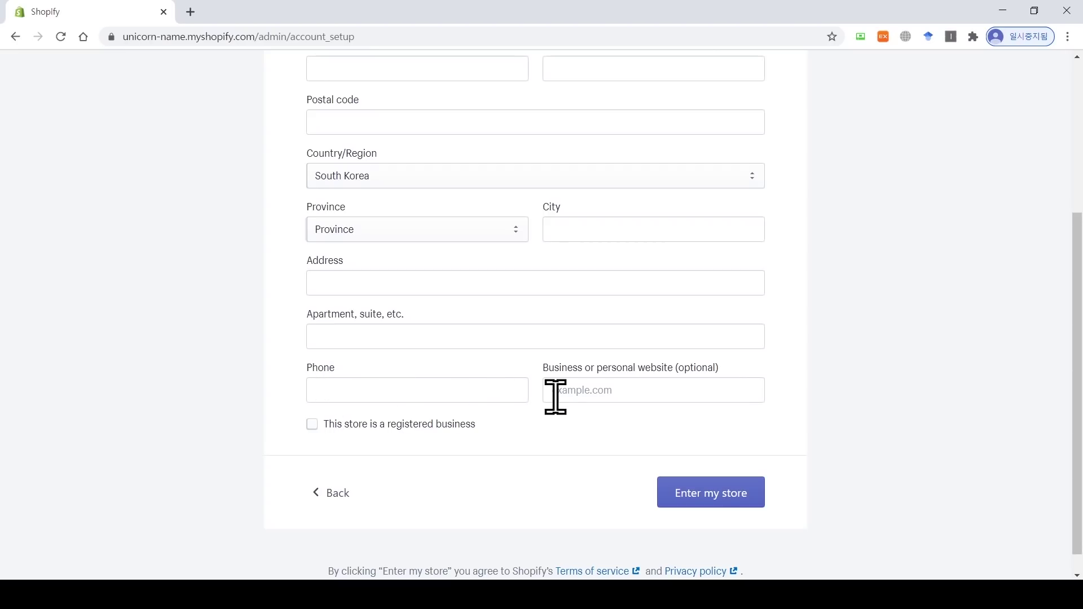
pyautogui.click(604, 396)
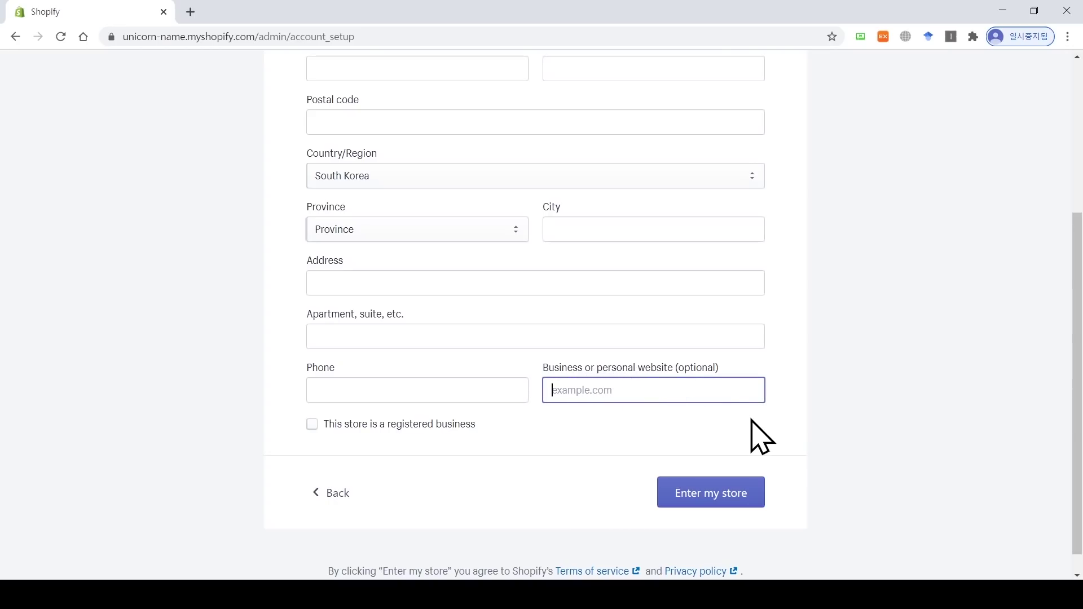
pyautogui.scroll(-1, 1079, 448)
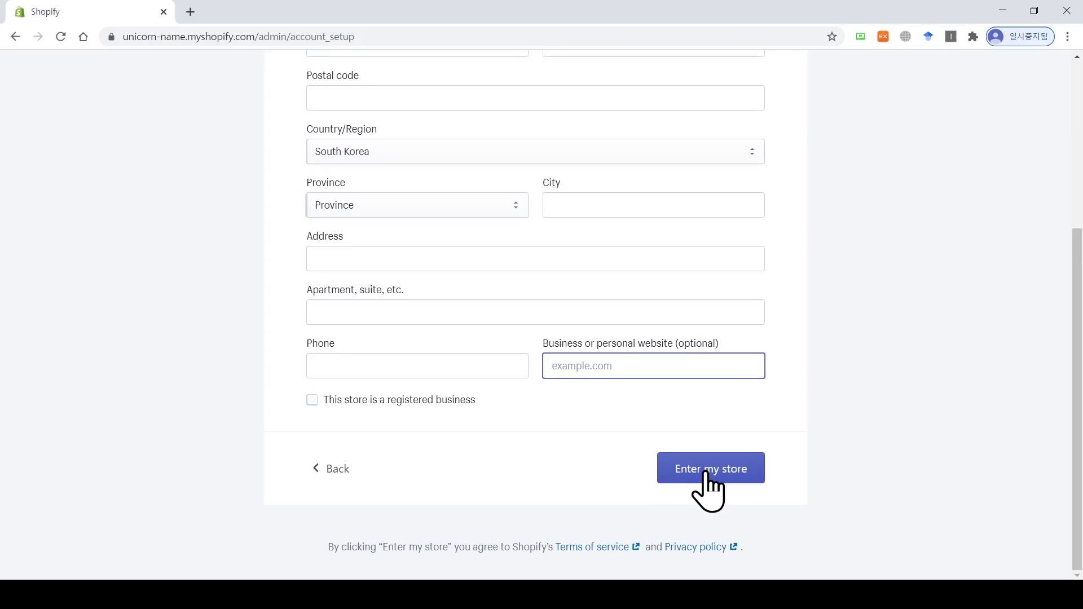
pyautogui.click(708, 476)
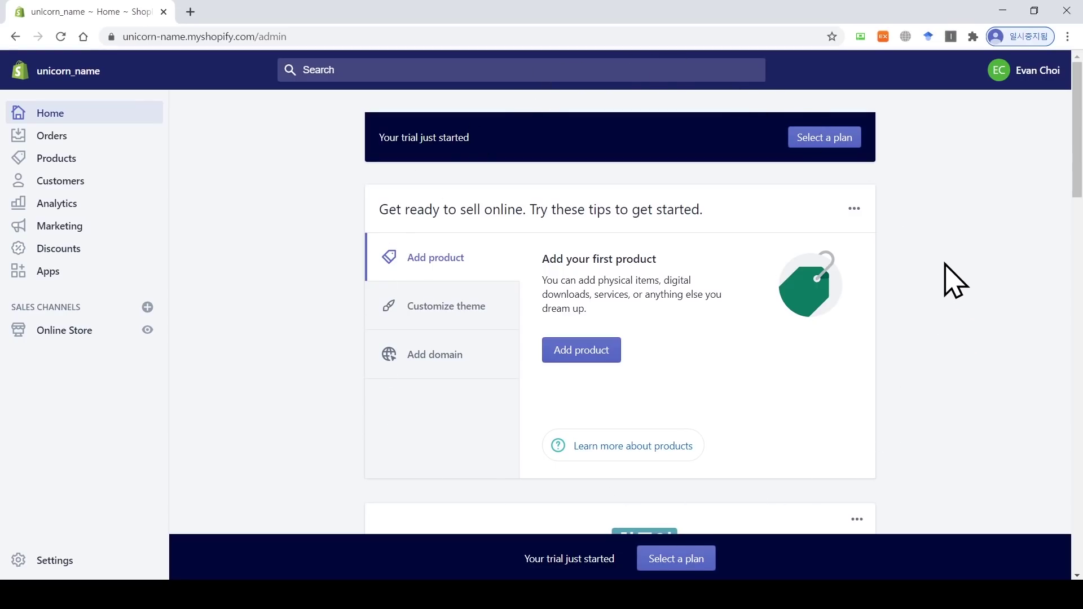
pyautogui.scroll(-10, 953, 281)
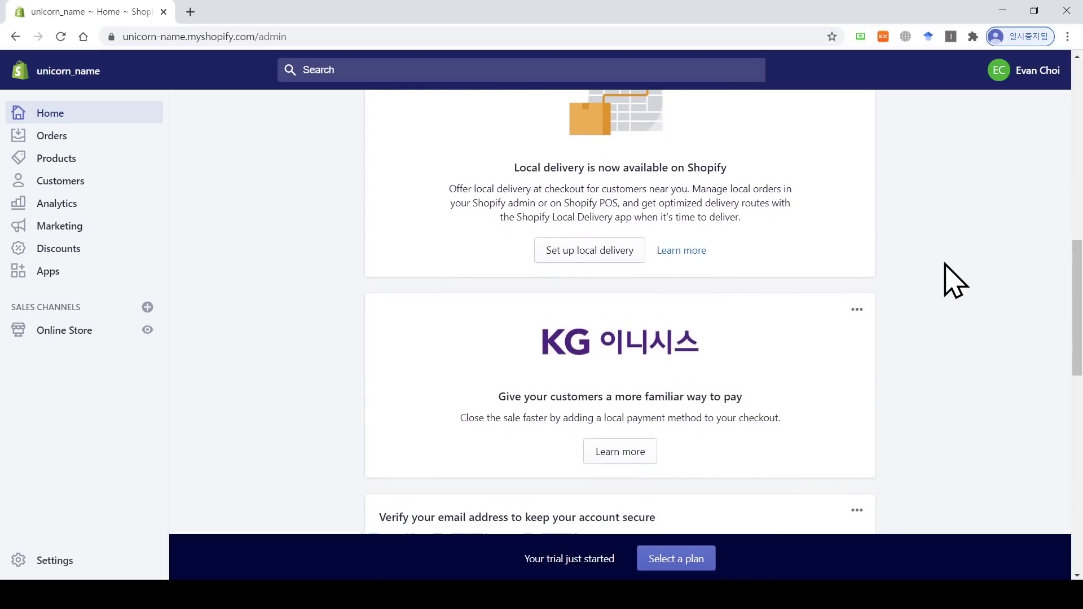
pyautogui.scroll(-12, 954, 280)
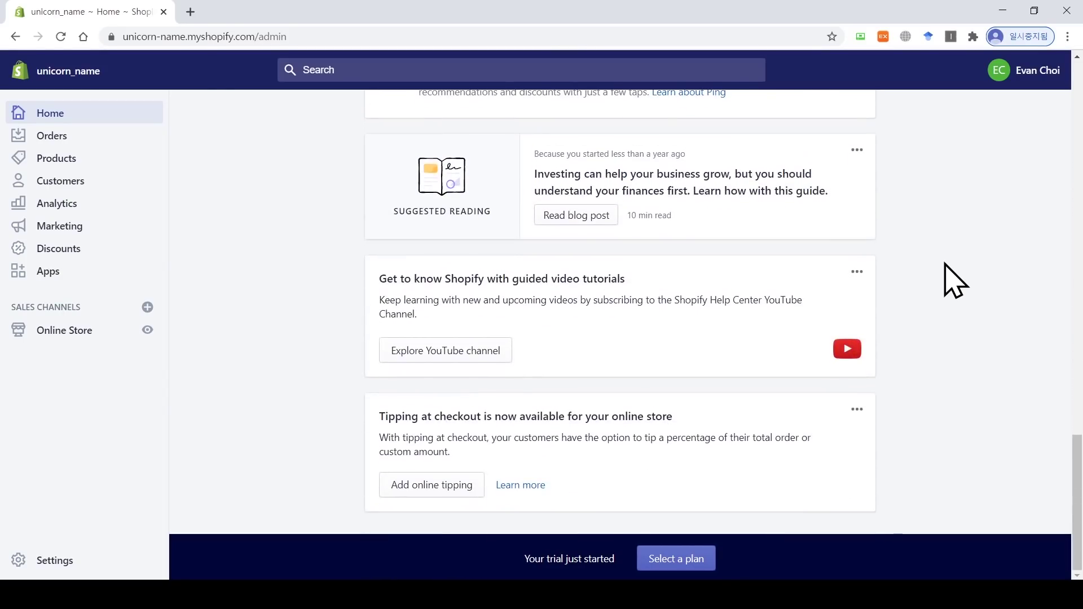
pyautogui.scroll(10, 840, 364)
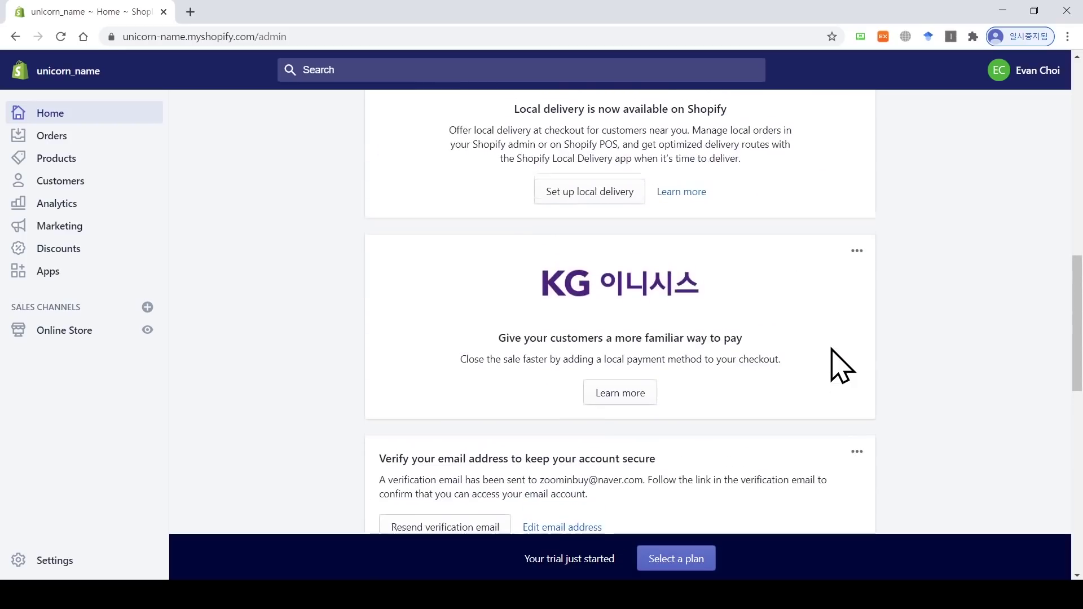
pyautogui.scroll(10, 840, 364)
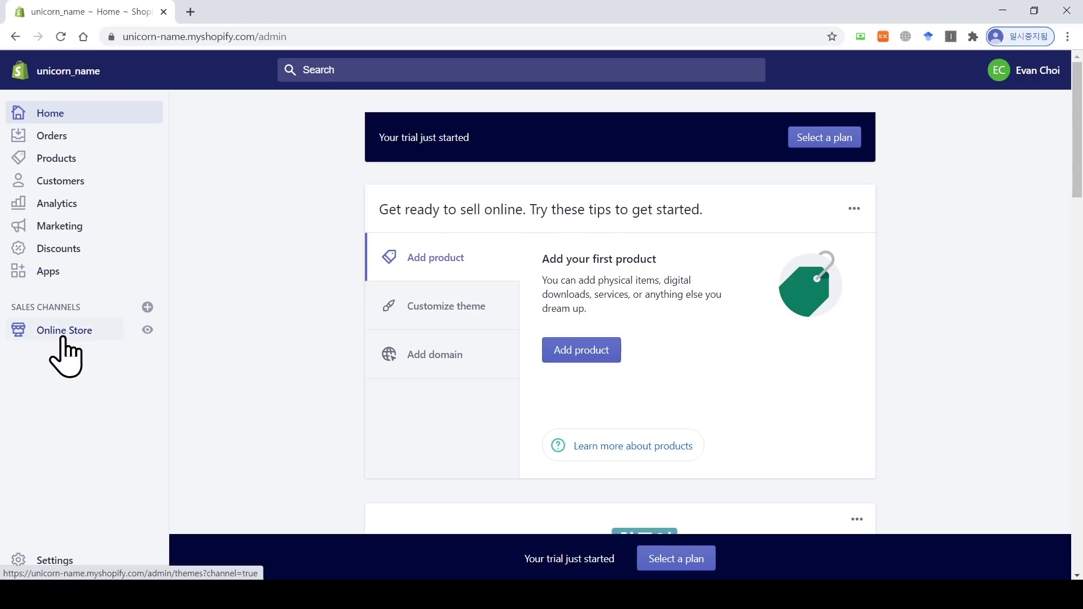
# Step: Open the Online Store themes page, with Debut as the current theme, and view the live storefront
pyautogui.click(89, 339)
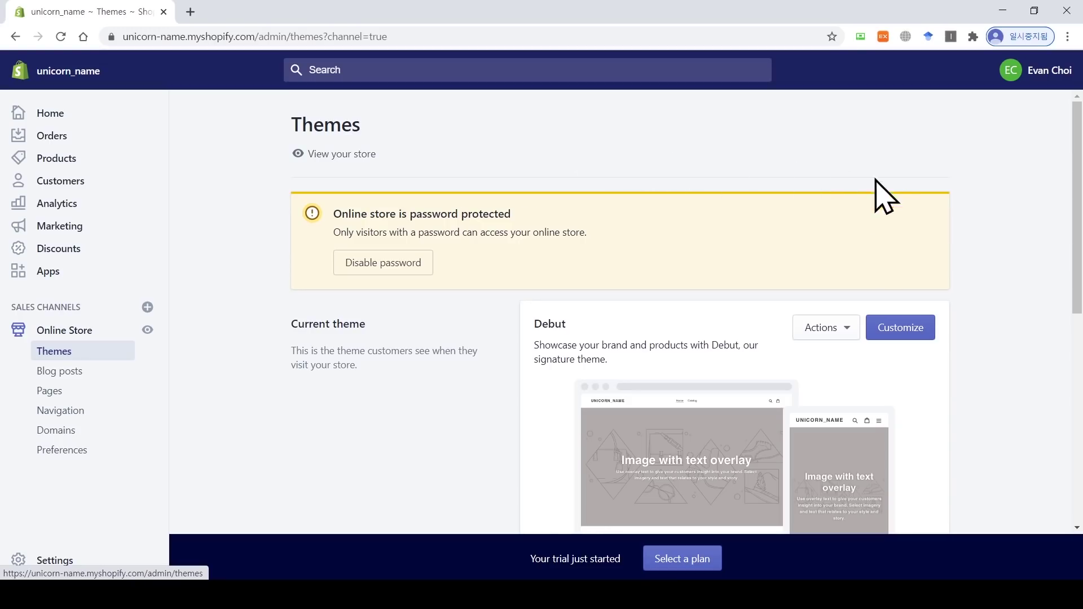
pyautogui.moveTo(567, 327); pyautogui.dragTo(530, 326)
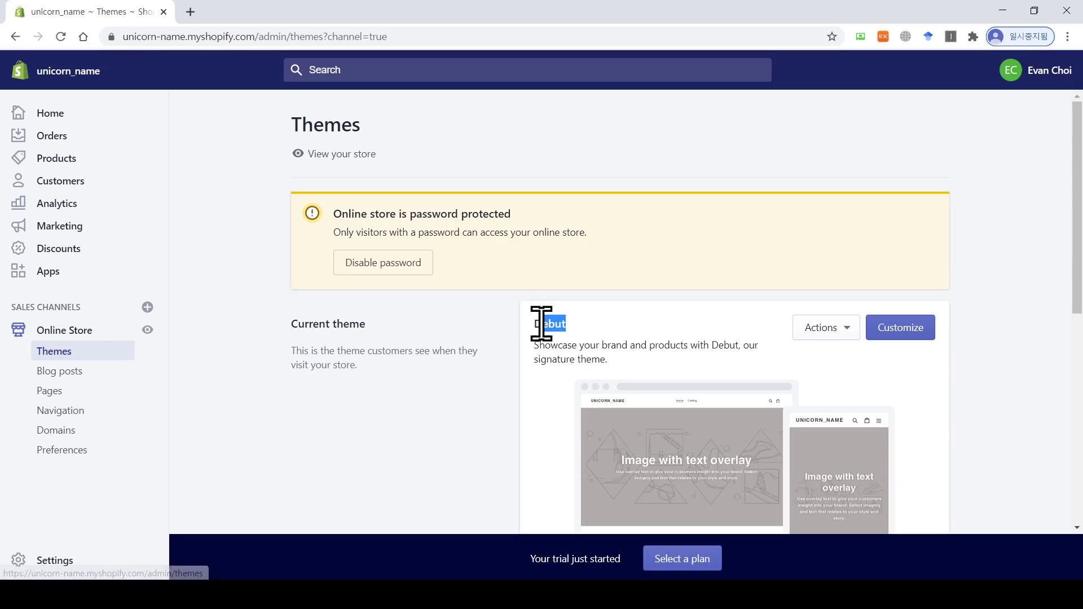
pyautogui.click(591, 330)
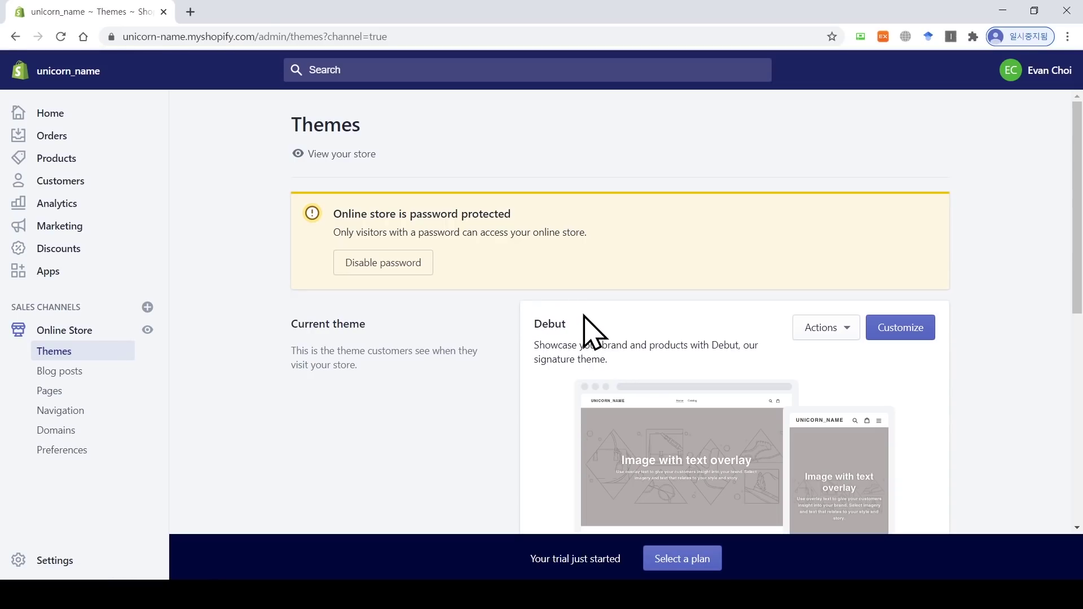
pyautogui.click(148, 330)
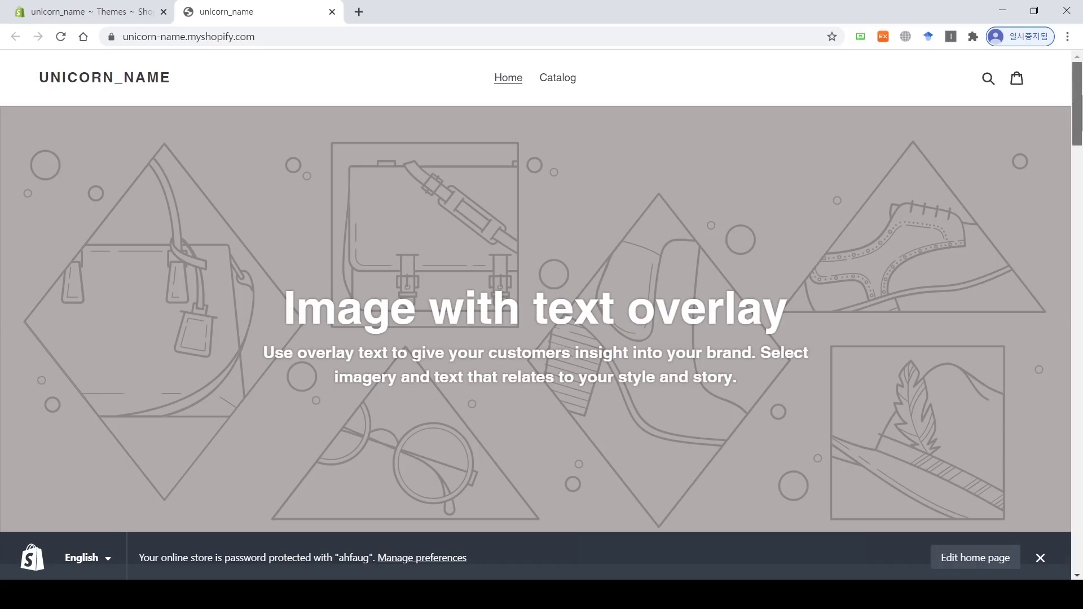
# Step: Scroll through the Debut storefront home page, then return to the admin Themes tab
pyautogui.moveTo(1079, 107)
pyautogui.mouseDown()
pyautogui.moveTo(1078, 536)
pyautogui.moveTo(1076, 93)
pyautogui.mouseUp()
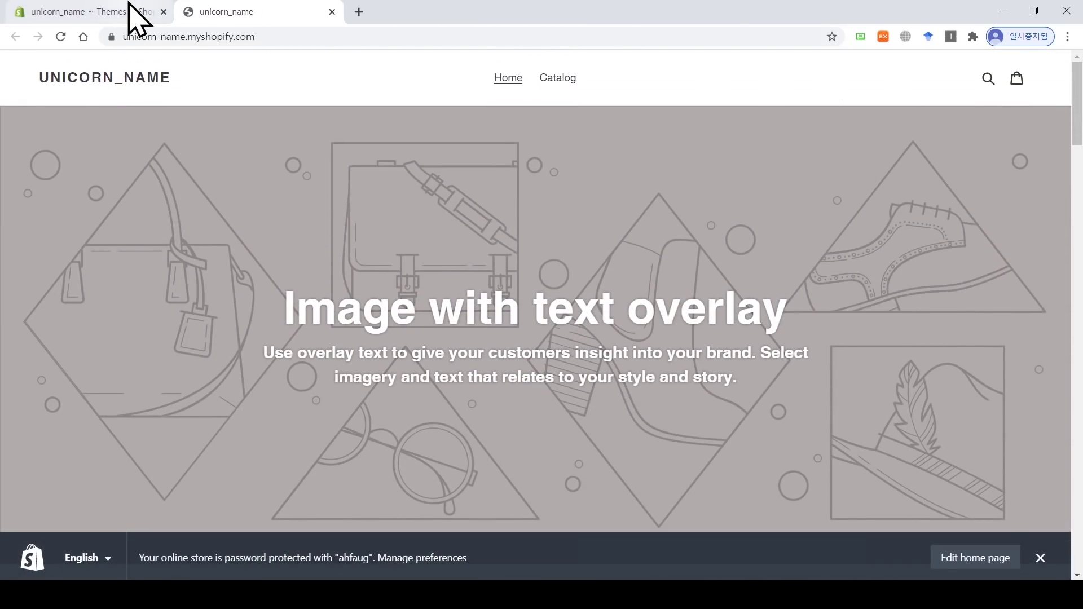
pyautogui.click(138, 12)
# Step: Browse Shopify's free themes and open the Simple theme's details
pyautogui.scroll(-8, 616, 234)
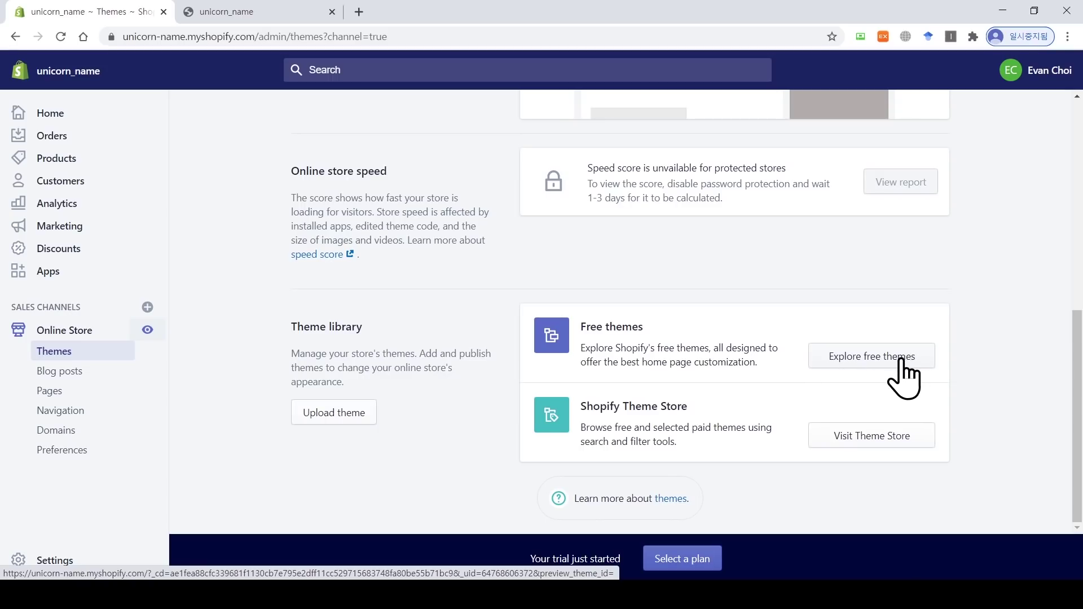
pyautogui.click(871, 358)
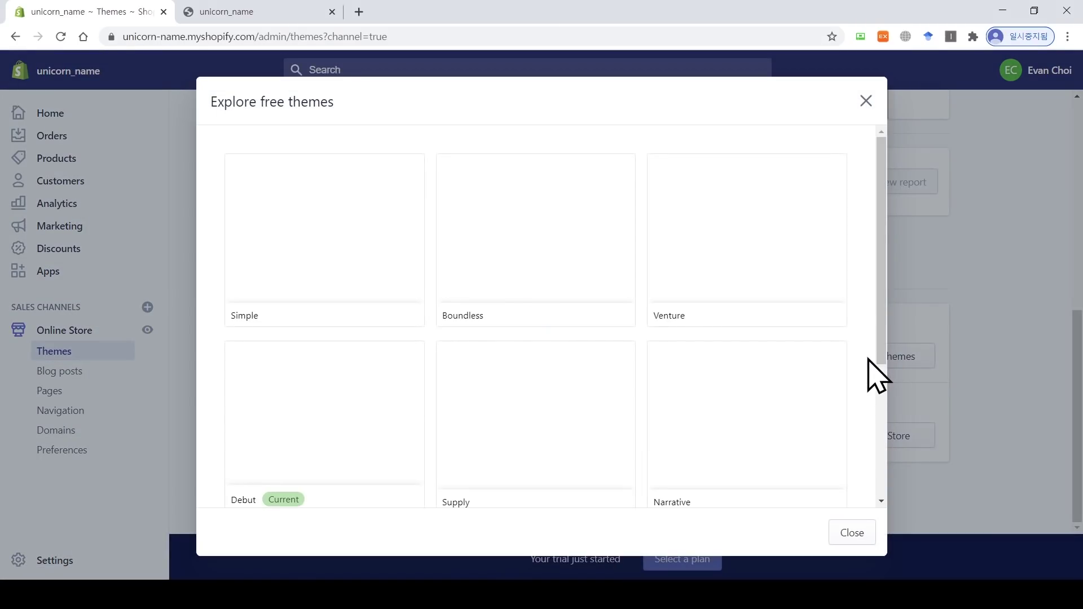
pyautogui.scroll(-1, 873, 369)
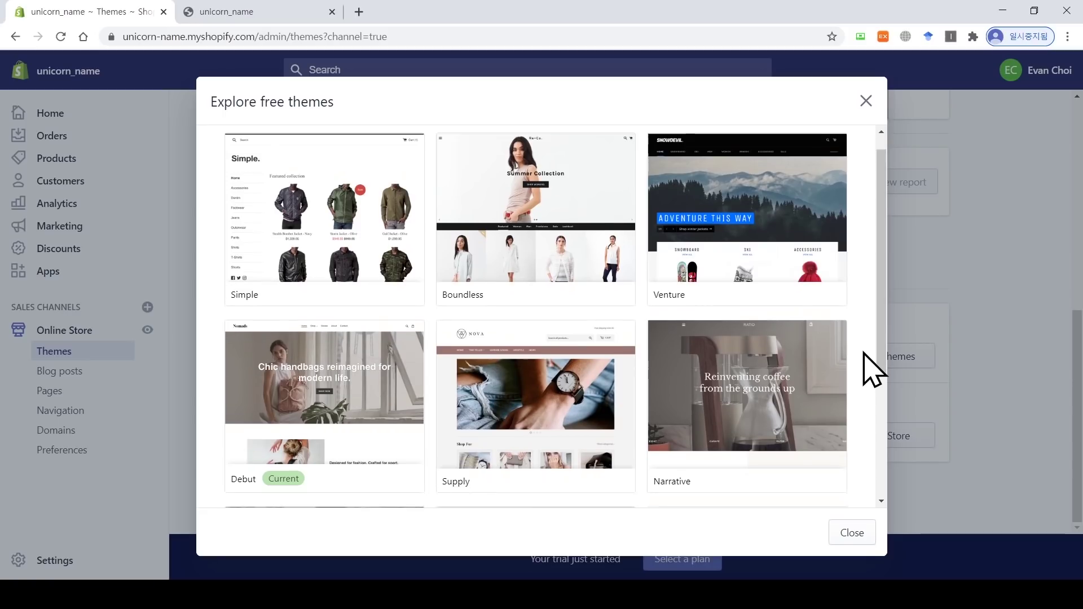
pyautogui.scroll(-3, 872, 370)
pyautogui.scroll(4, 869, 370)
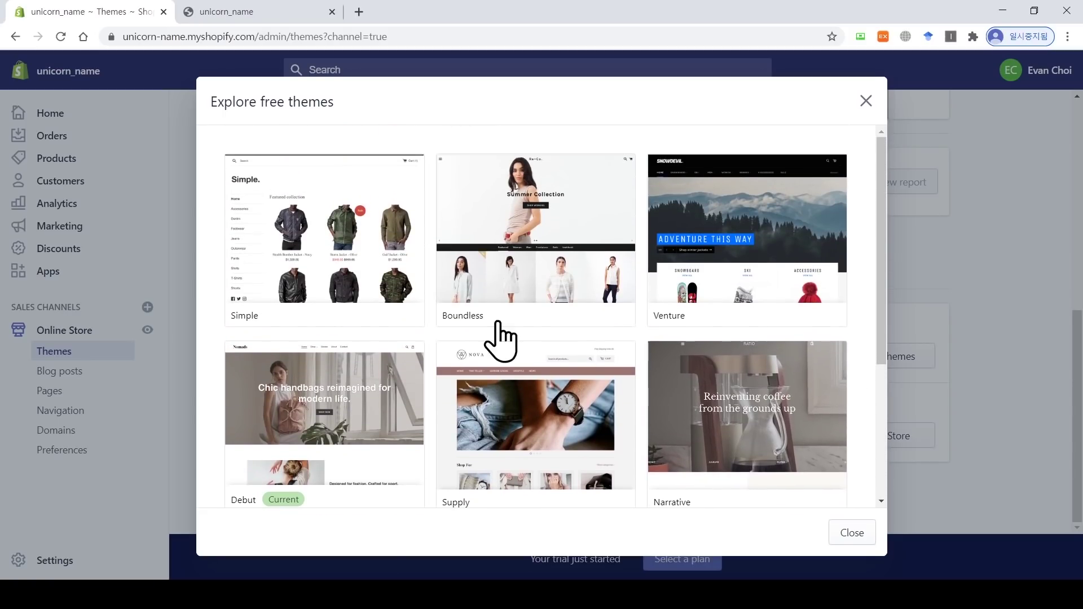
pyautogui.click(309, 261)
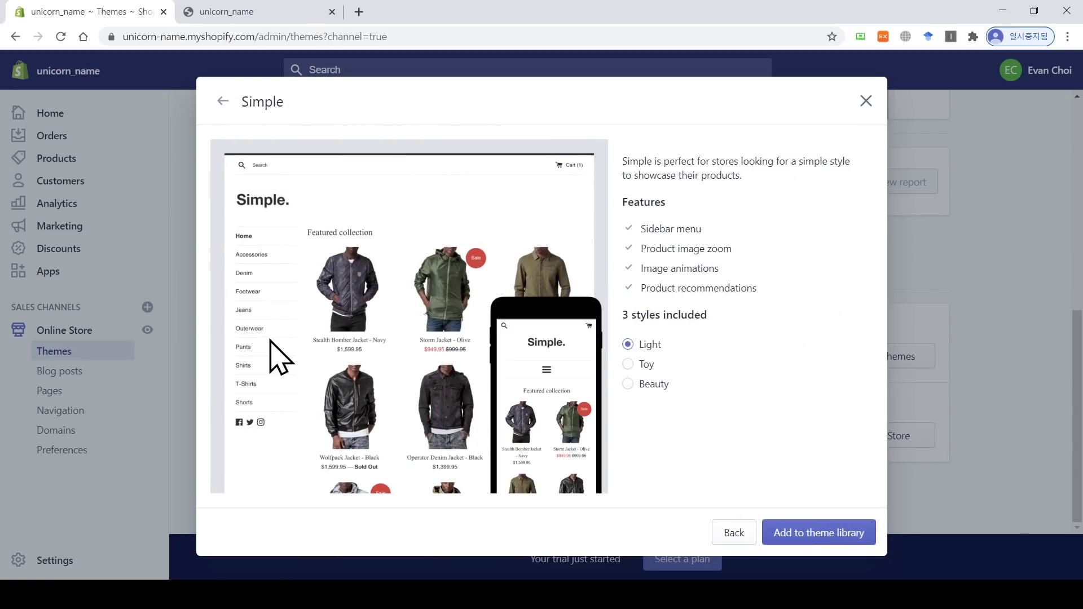
# Step: Compare Simple's Toy, Beauty and Light styles, then add Light to the theme library
pyautogui.moveTo(621, 317); pyautogui.dragTo(705, 314)
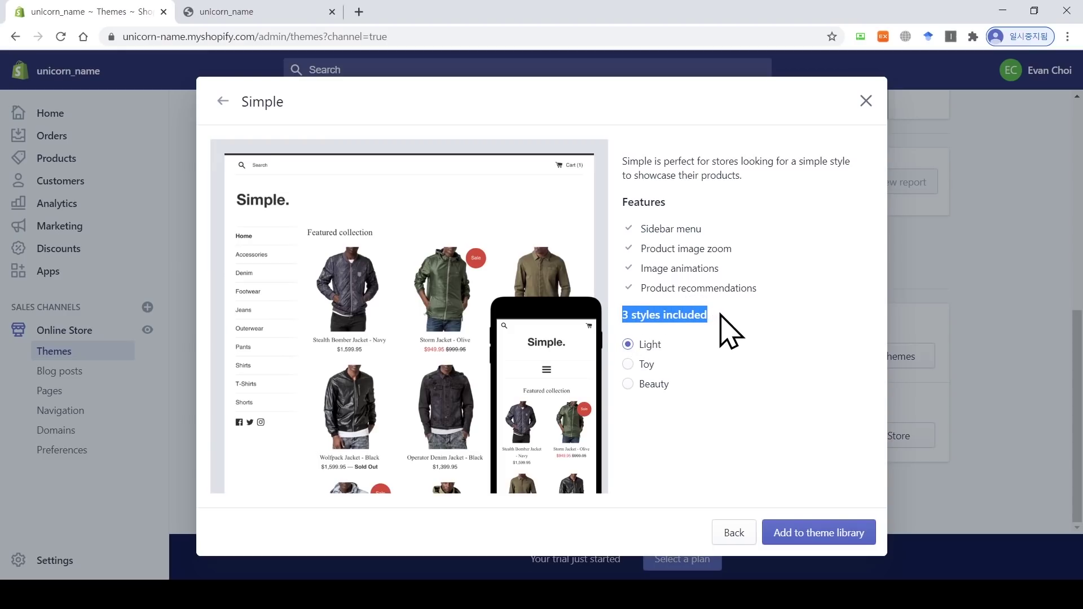
pyautogui.click(708, 350)
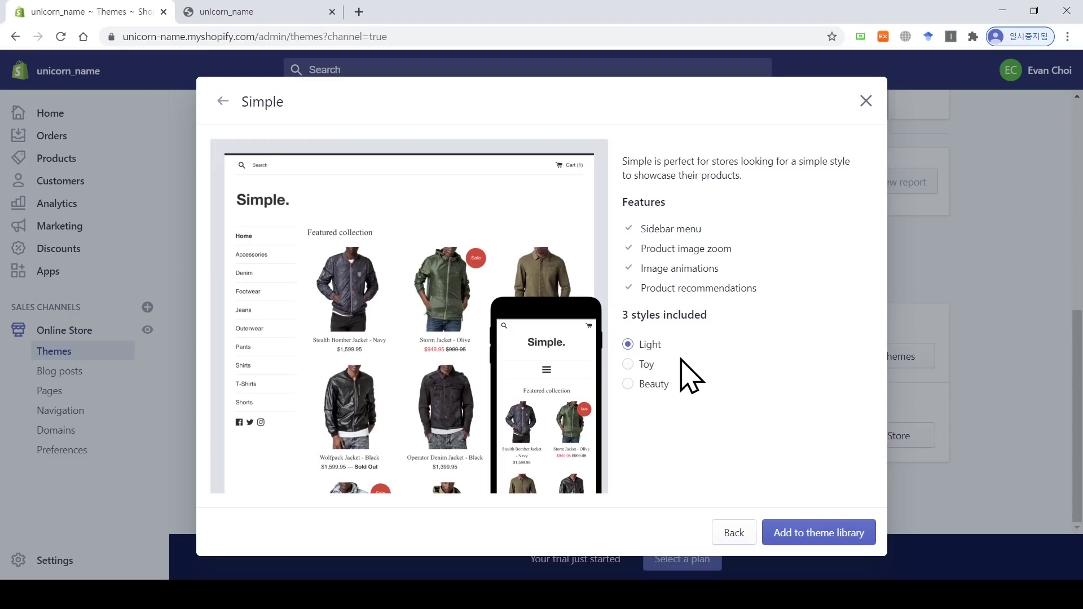
pyautogui.click(643, 366)
pyautogui.click(649, 385)
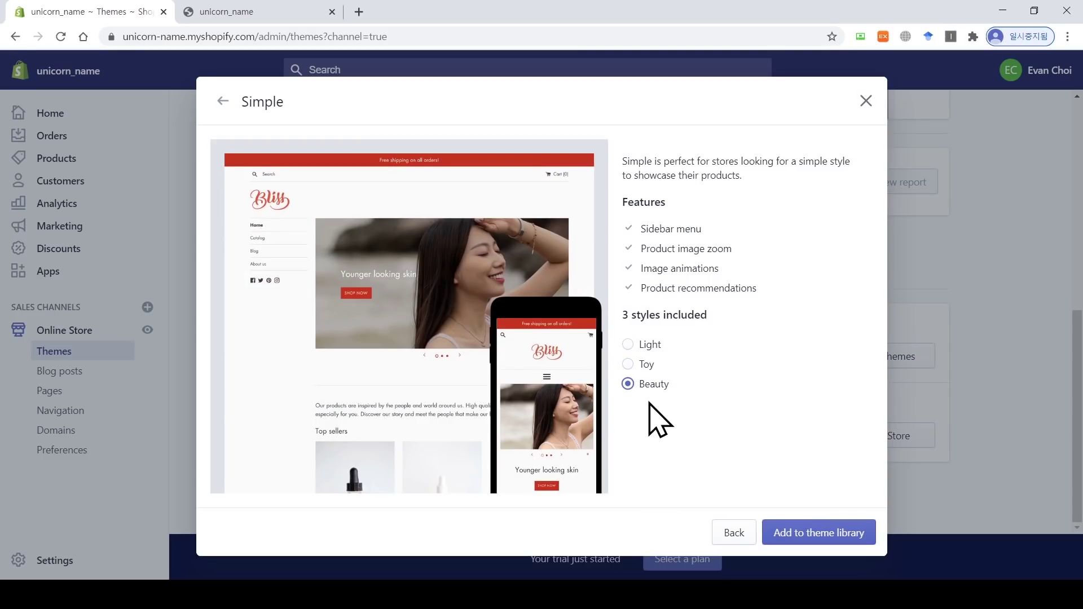
pyautogui.click(642, 345)
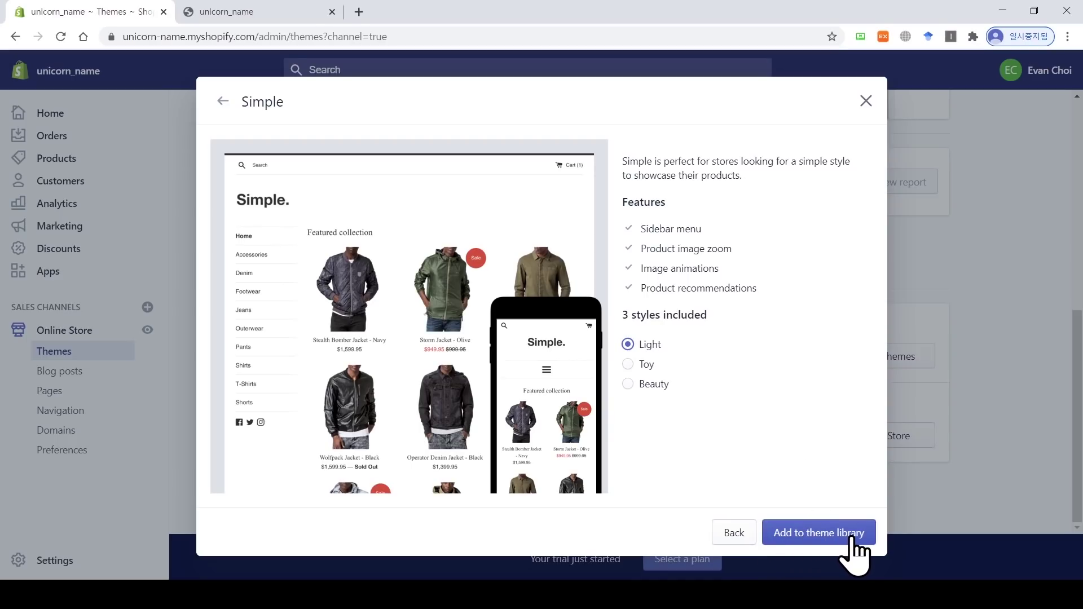
pyautogui.click(814, 533)
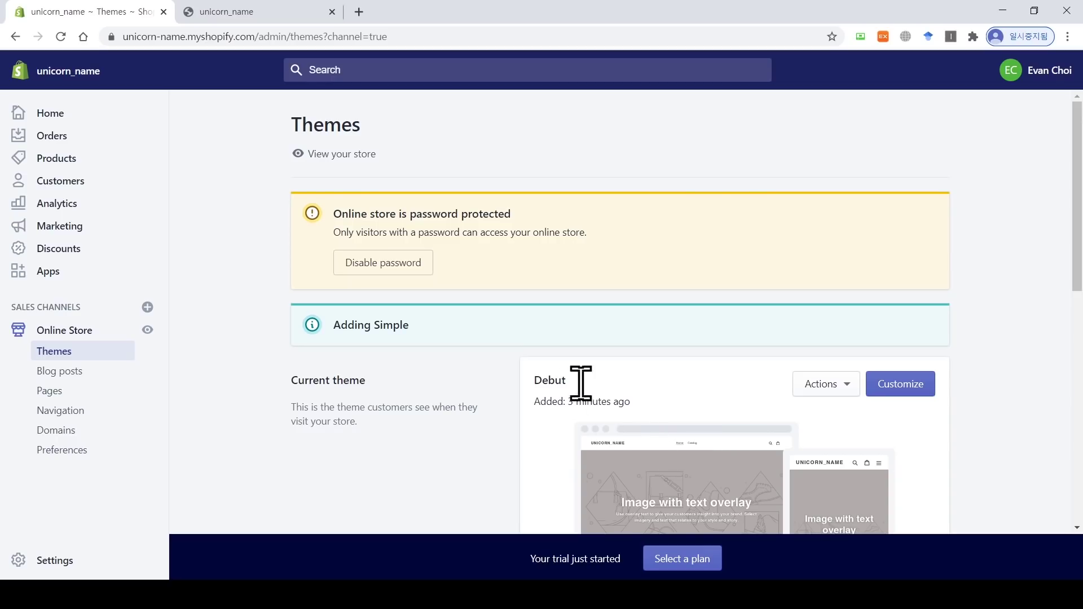
# Step: Reload the storefront, then find Simple marked 'Just added' in the admin theme library
pyautogui.click(290, 12)
pyautogui.click(59, 39)
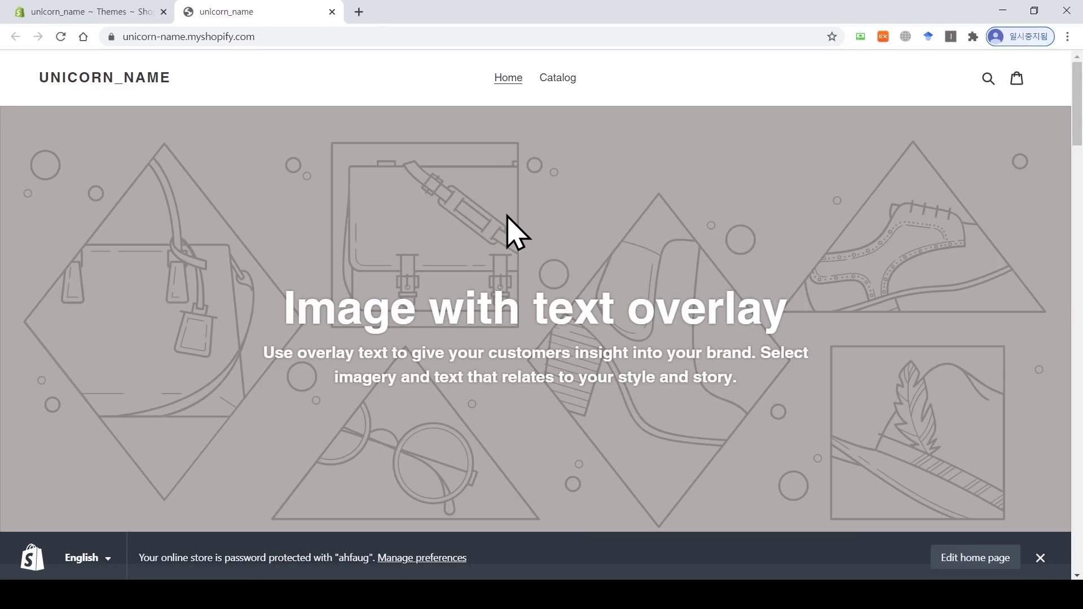
pyautogui.click(130, 9)
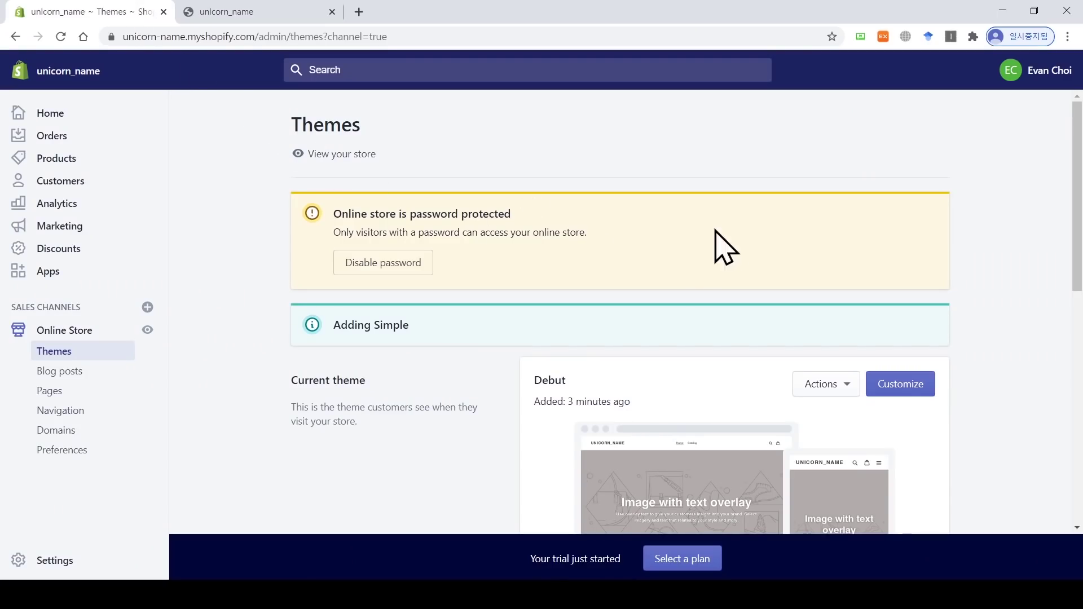
pyautogui.moveTo(1078, 194); pyautogui.dragTo(1079, 431)
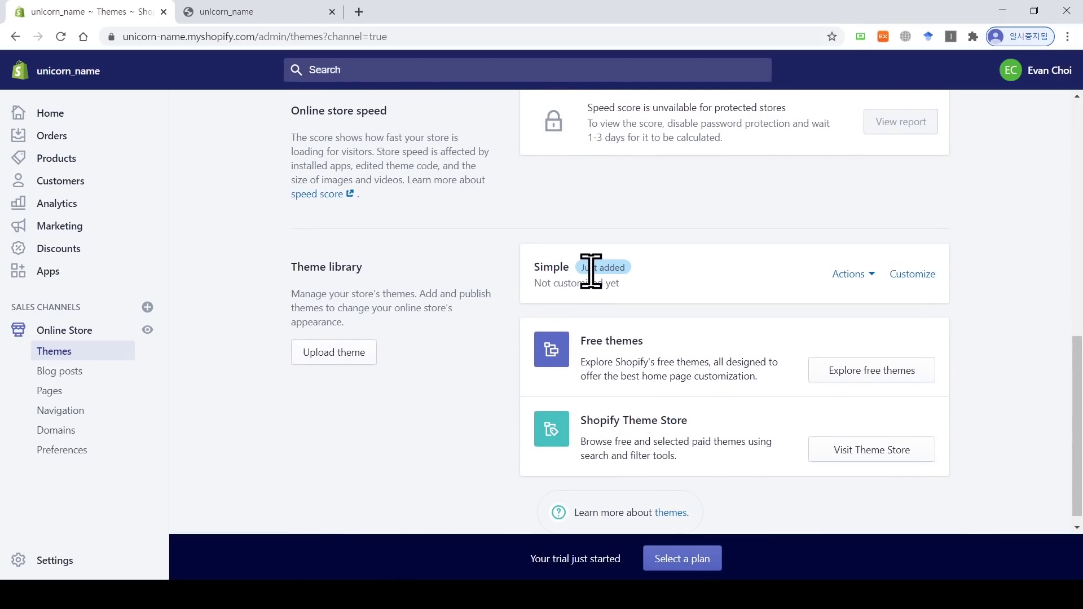
# Step: Publish Simple in place of Debut and reload the storefront to see the Simple layout
pyautogui.click(857, 275)
pyautogui.click(854, 339)
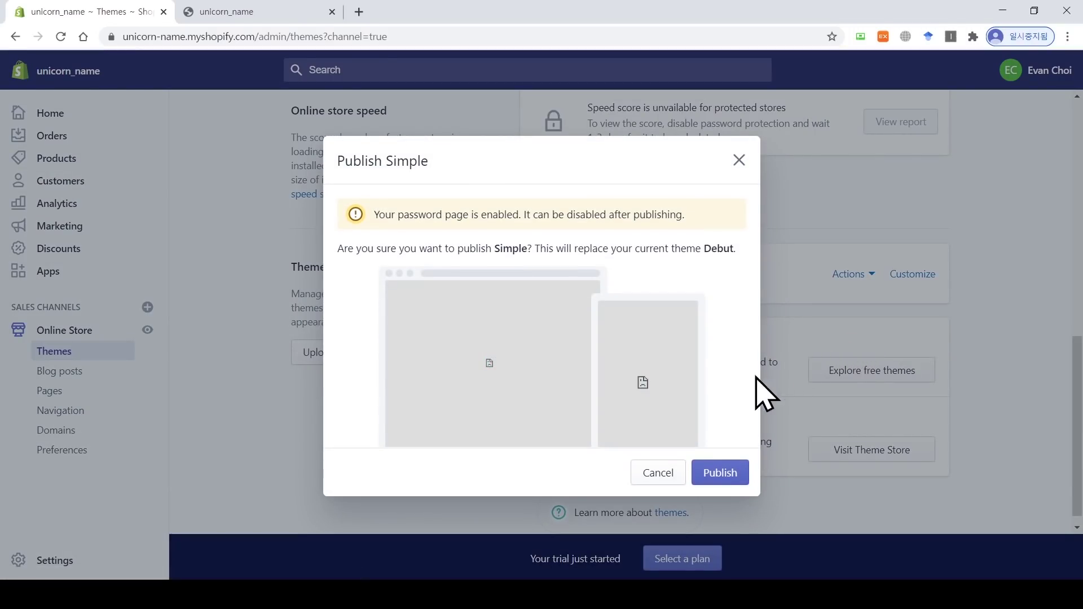
pyautogui.click(734, 477)
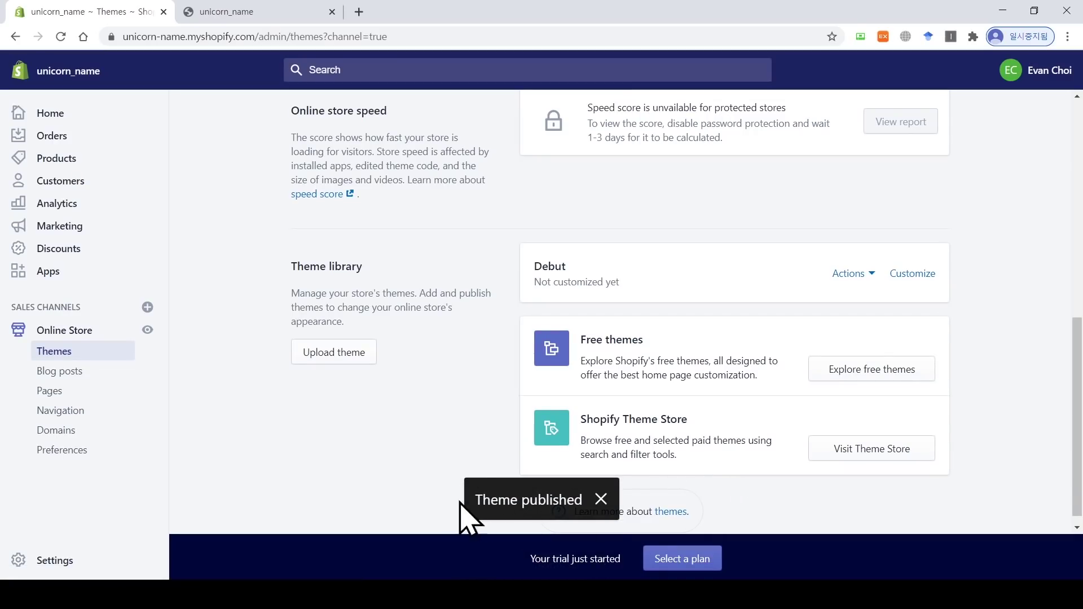
pyautogui.click(217, 10)
pyautogui.click(60, 36)
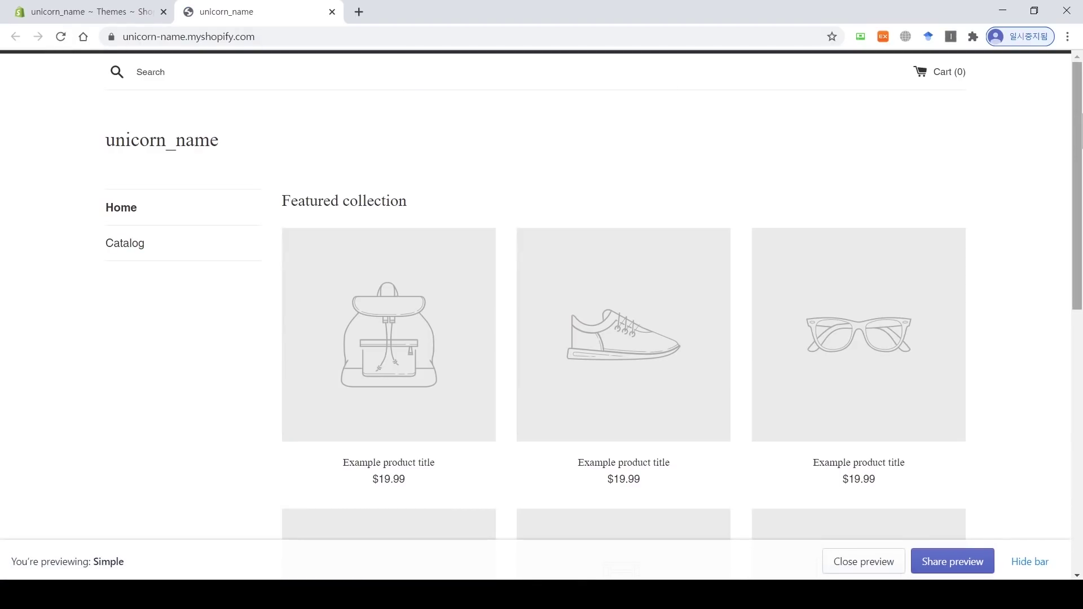
pyautogui.scroll(-10, 542, 293)
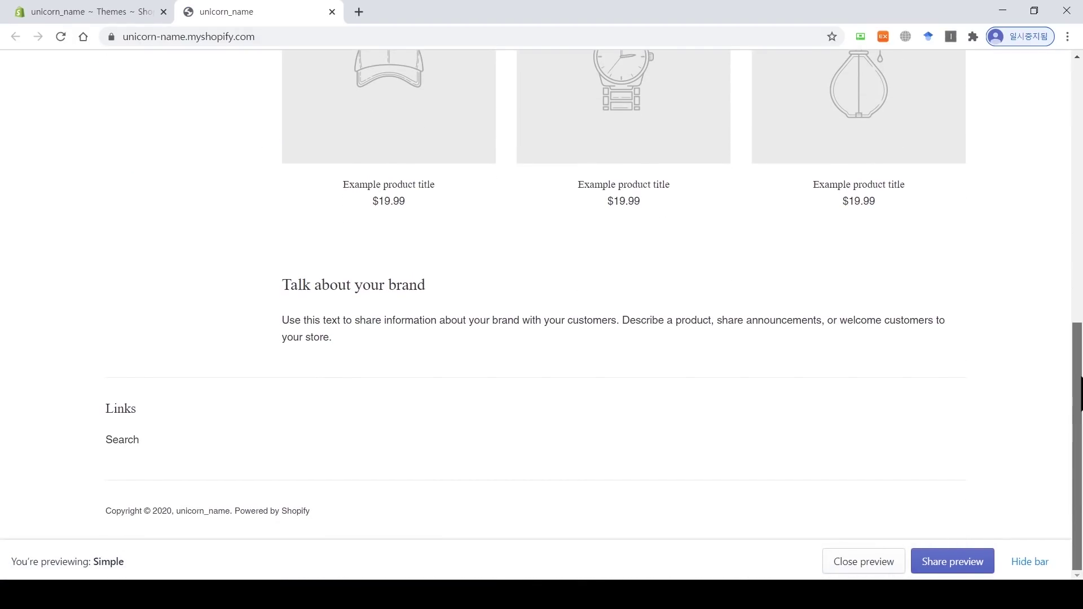
# Step: Back in admin, glance at the free themes list, then open Debut's Actions menu
pyautogui.click(120, 11)
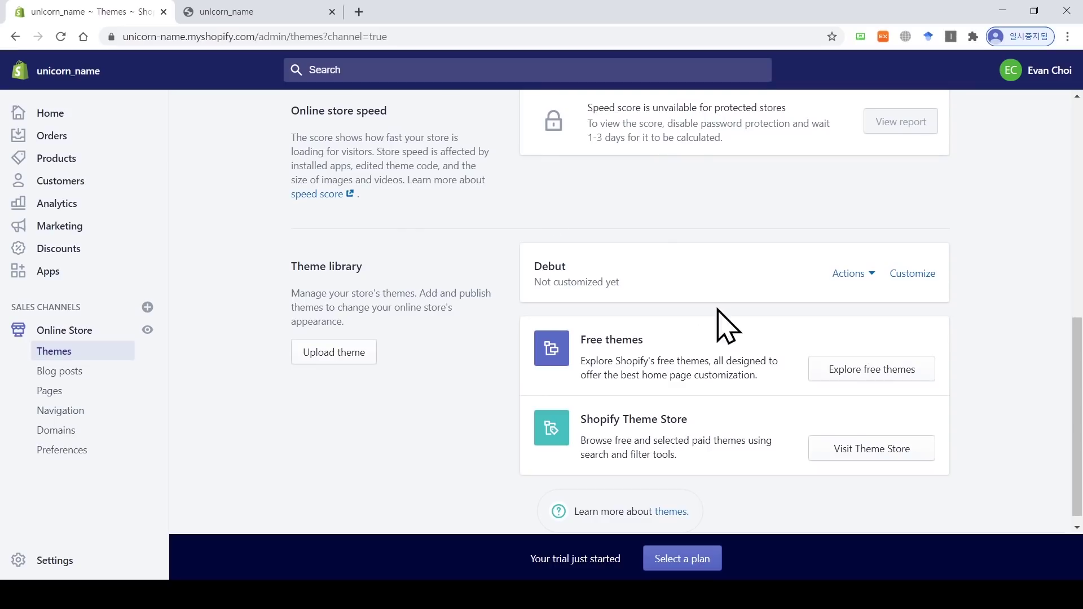
pyautogui.click(854, 374)
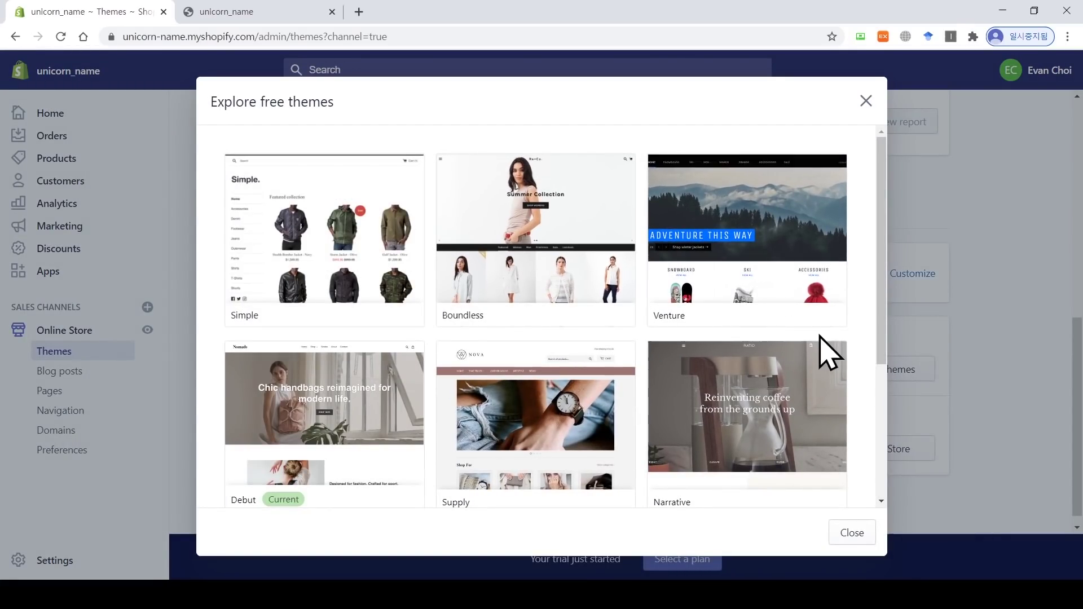
pyautogui.click(866, 101)
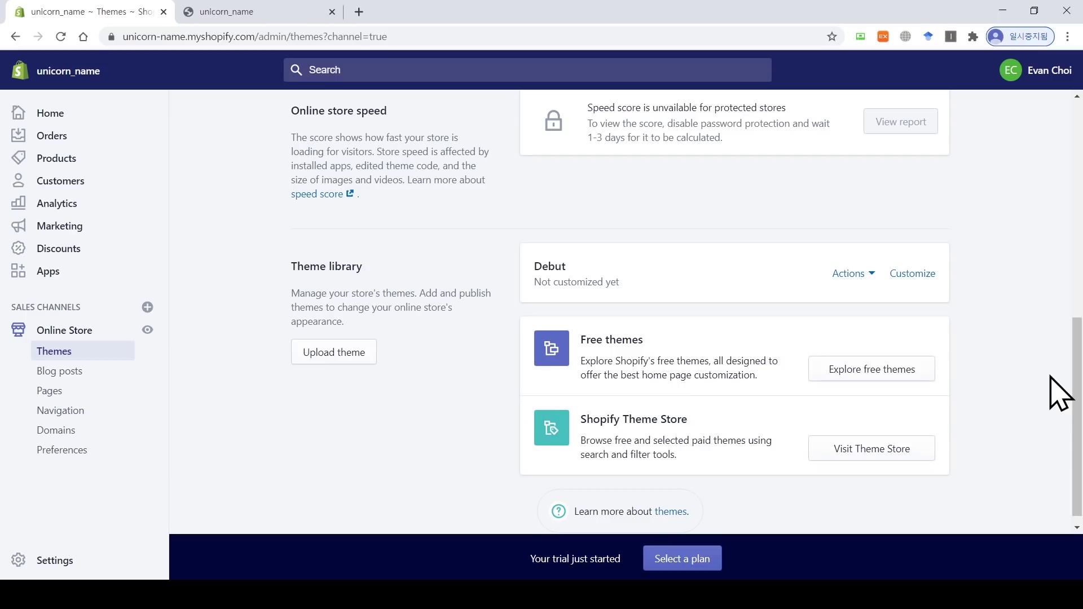
pyautogui.moveTo(1078, 390); pyautogui.dragTo(1041, 387)
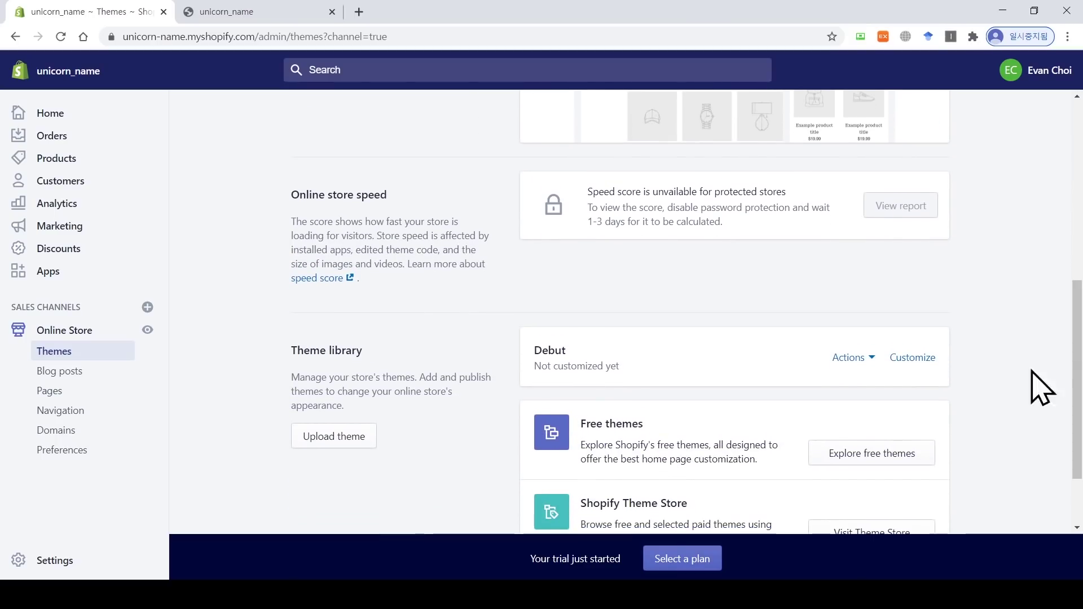
pyautogui.click(853, 359)
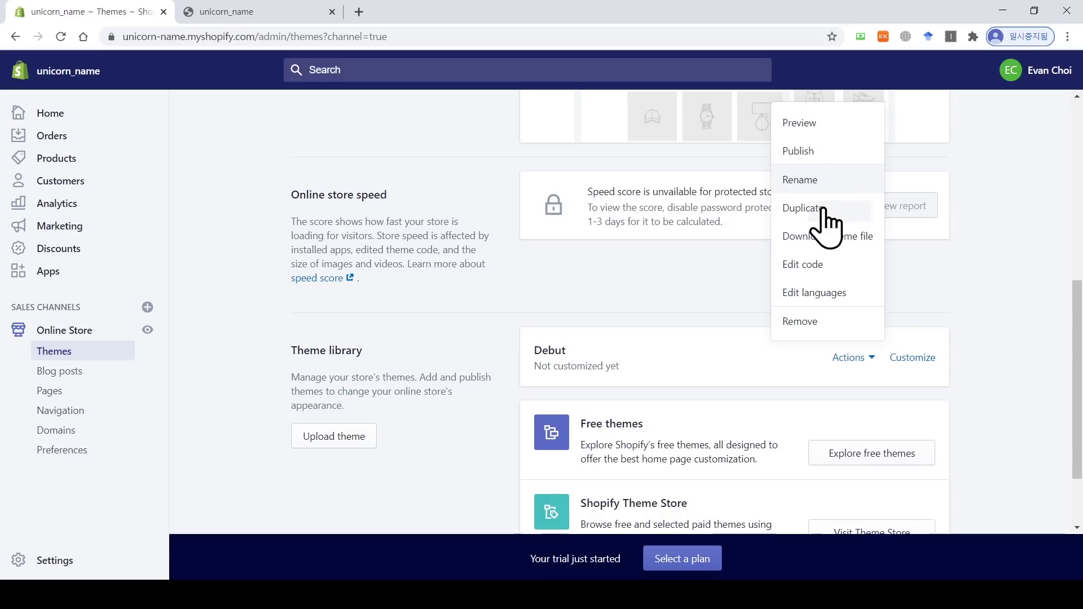
# Step: Publish Debut again, confirming it replaces Simple as the live theme
pyautogui.click(821, 149)
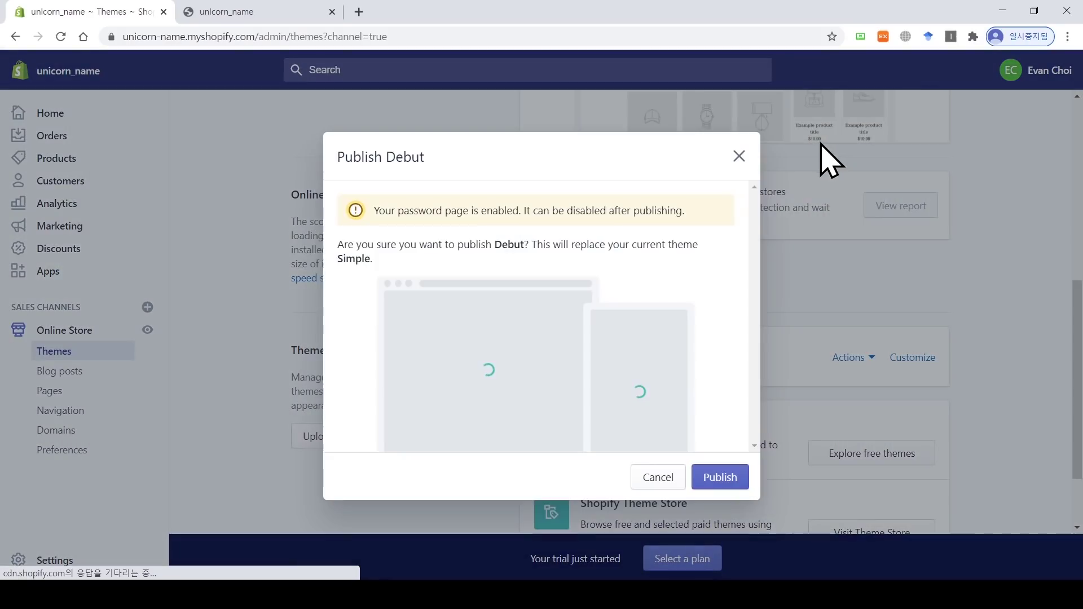
pyautogui.click(720, 477)
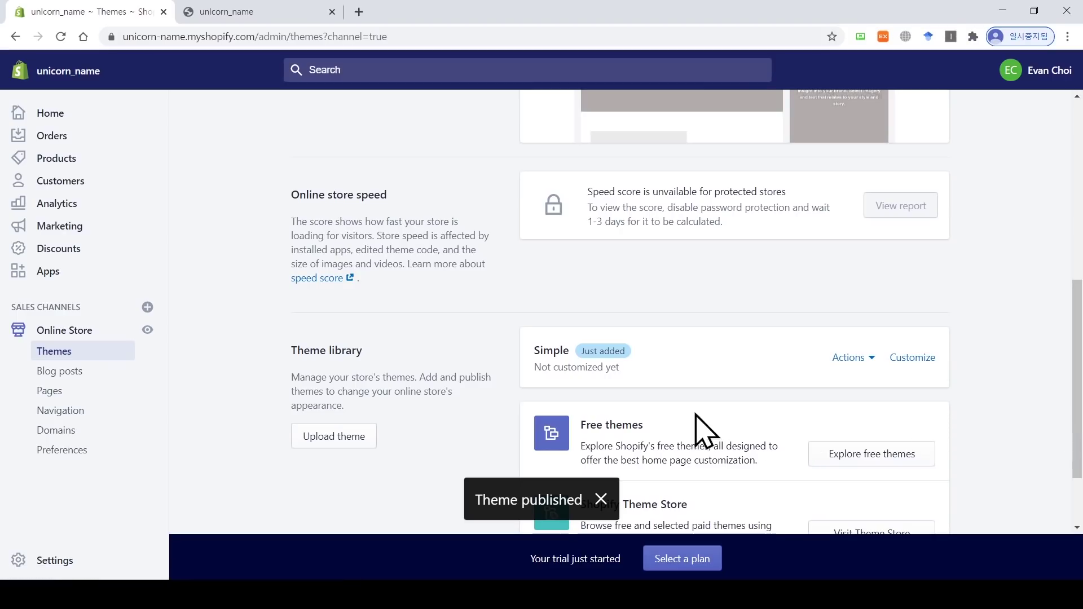
pyautogui.moveTo(1078, 352); pyautogui.dragTo(1078, 395)
# Step: Remove the Simple theme from the theme library
pyautogui.click(869, 262)
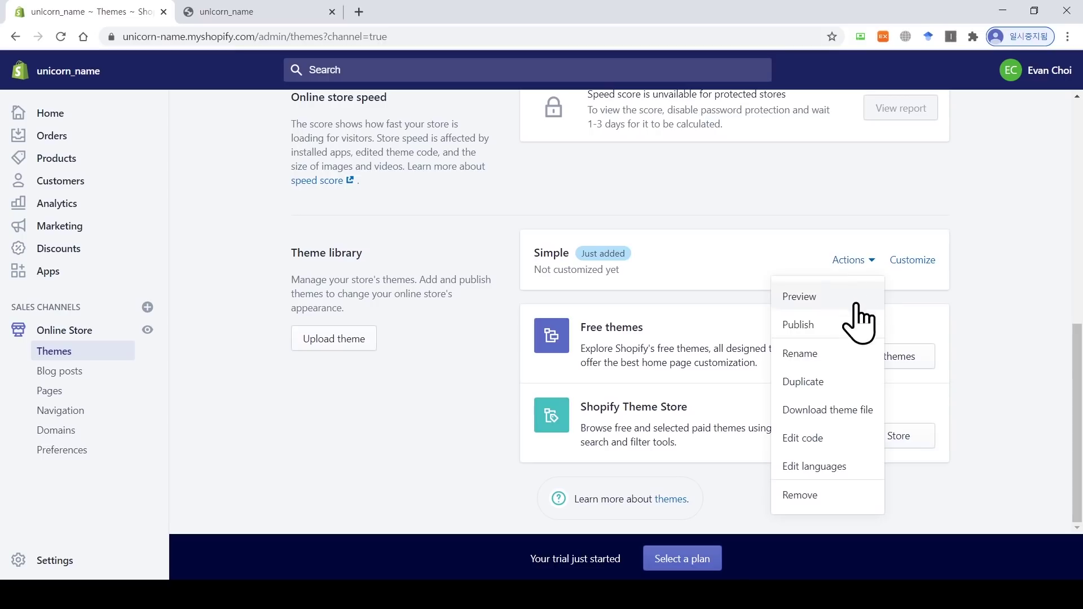
pyautogui.click(821, 496)
pyautogui.click(712, 365)
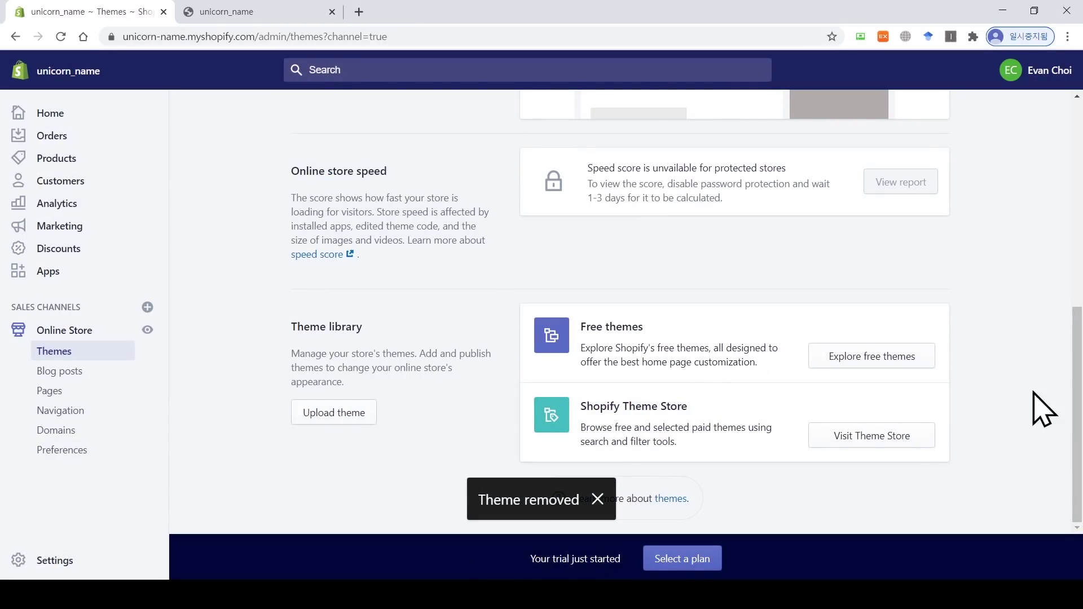
pyautogui.scroll(8, 1044, 409)
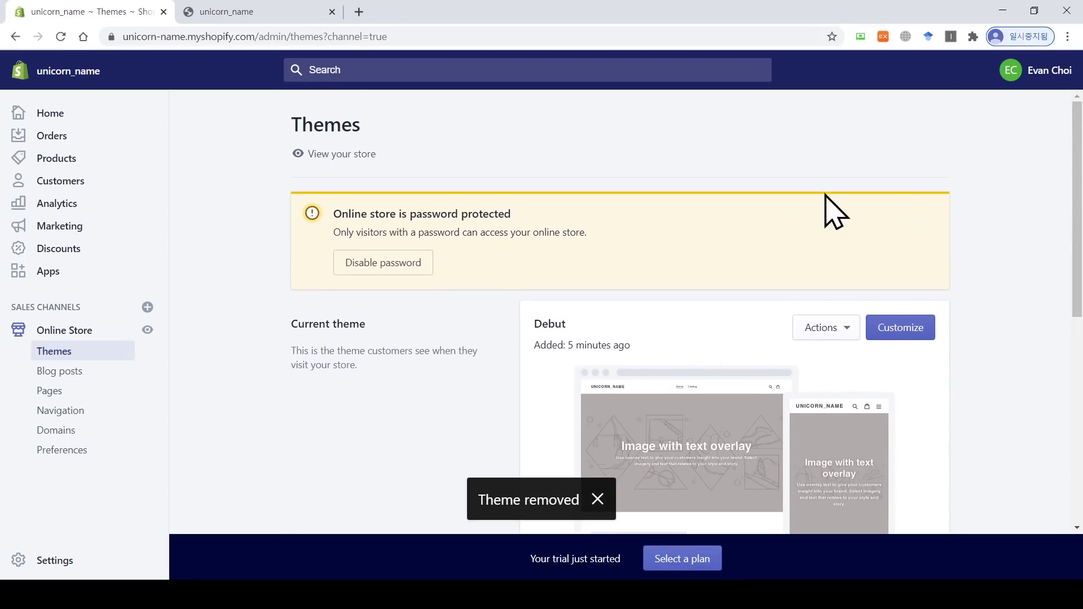
# Step: Reload the storefront to confirm Debut is showing, then return to the Themes page
pyautogui.click(310, 15)
pyautogui.click(61, 37)
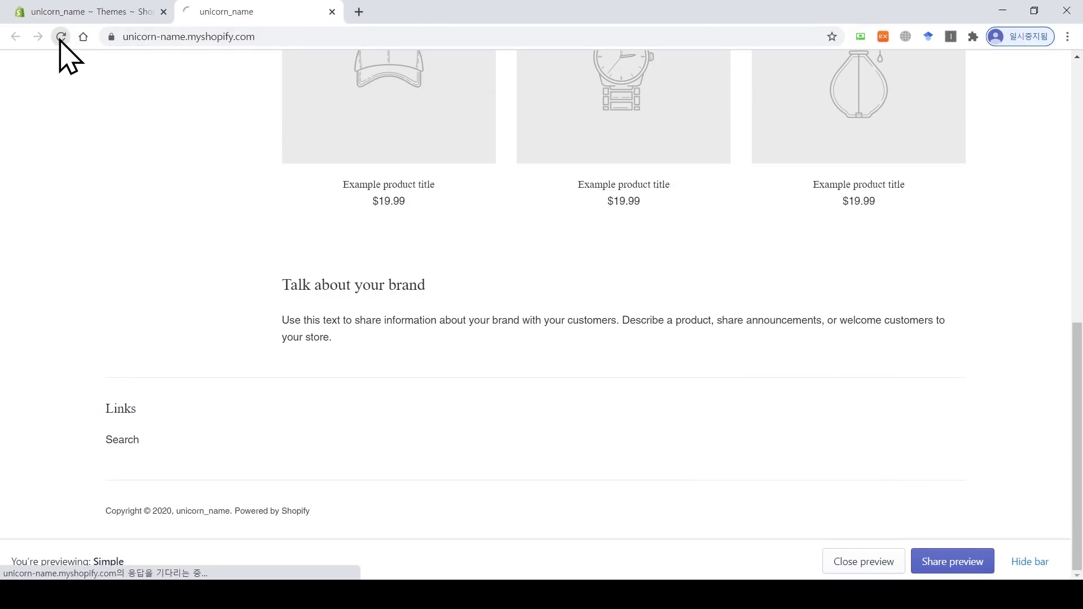
pyautogui.scroll(9, 367, 242)
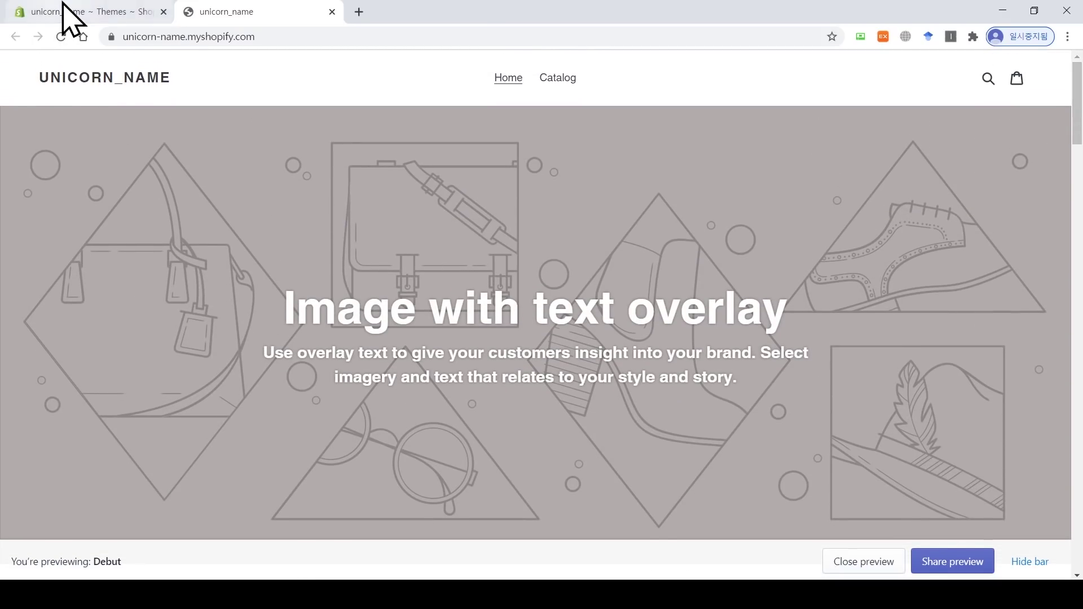
pyautogui.click(70, 11)
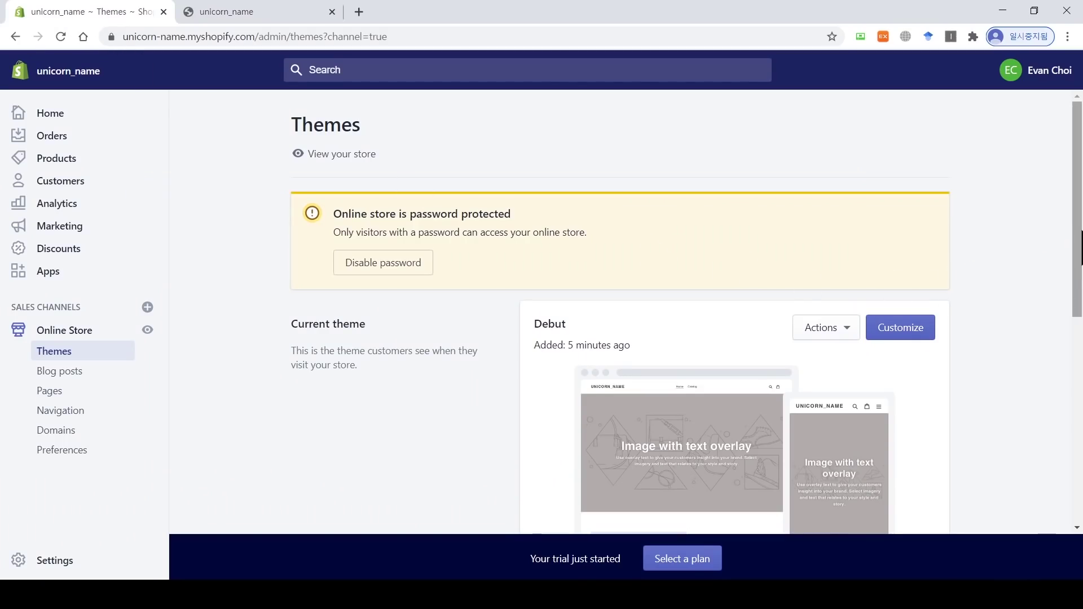
pyautogui.scroll(-1, 1064, 248)
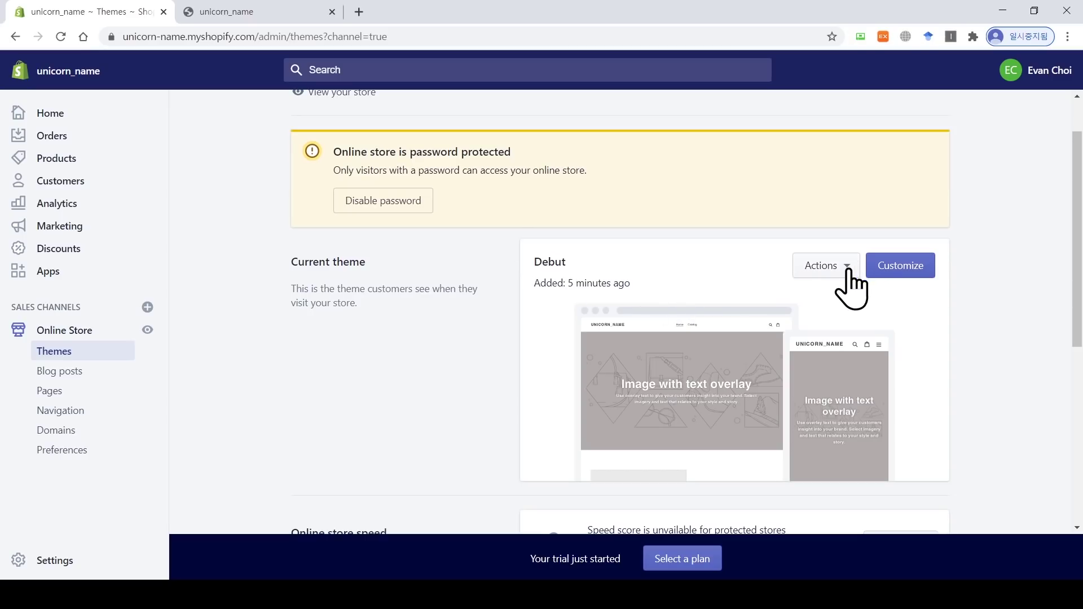
# Step: Change the Debut theme's language to Korean through Edit languages and save it
pyautogui.click(844, 269)
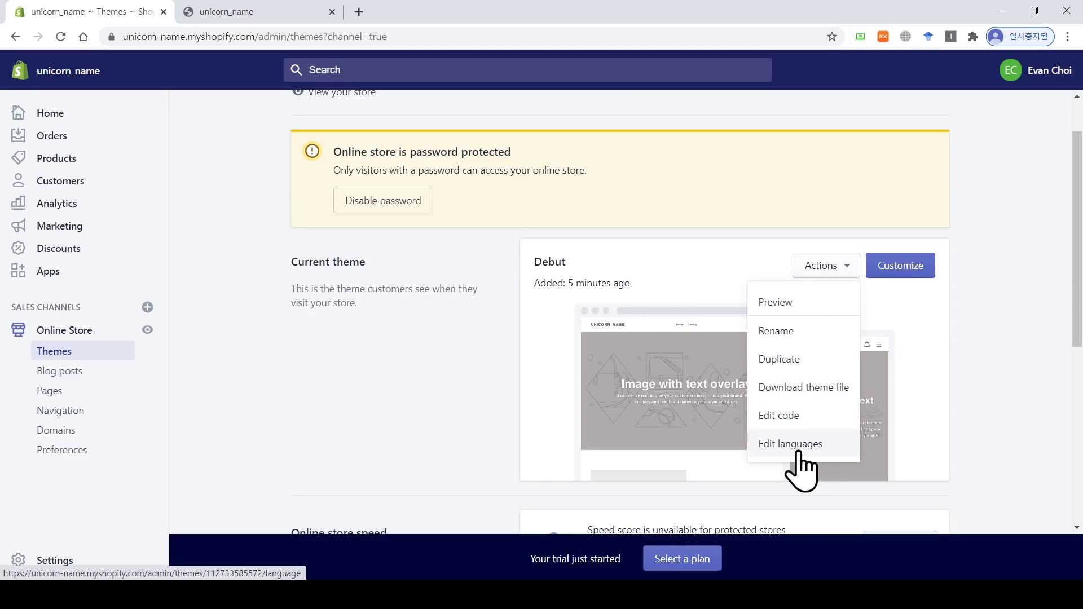
pyautogui.click(800, 451)
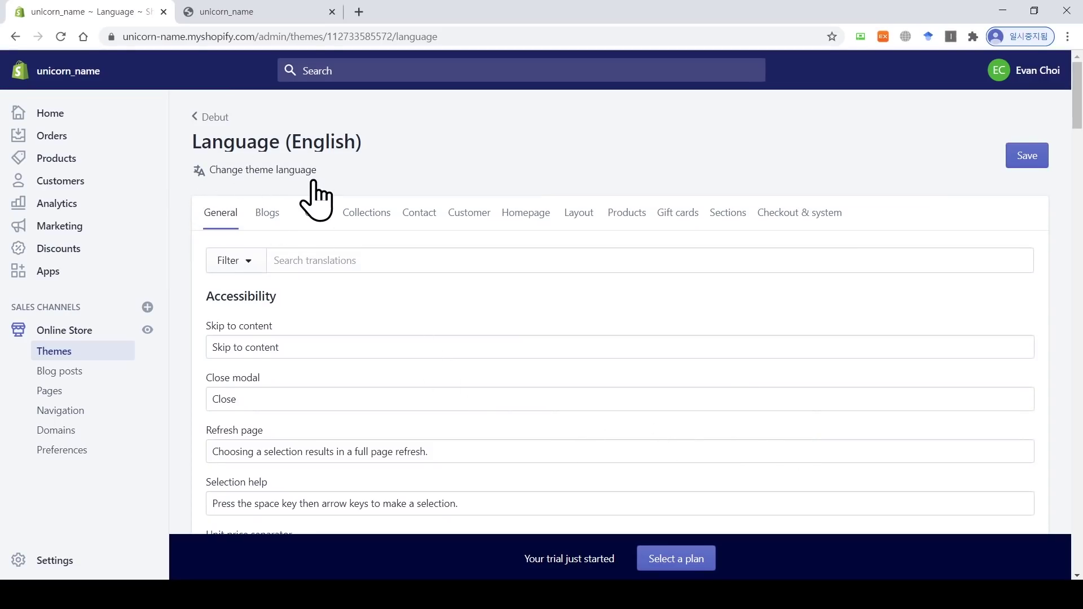
pyautogui.click(296, 173)
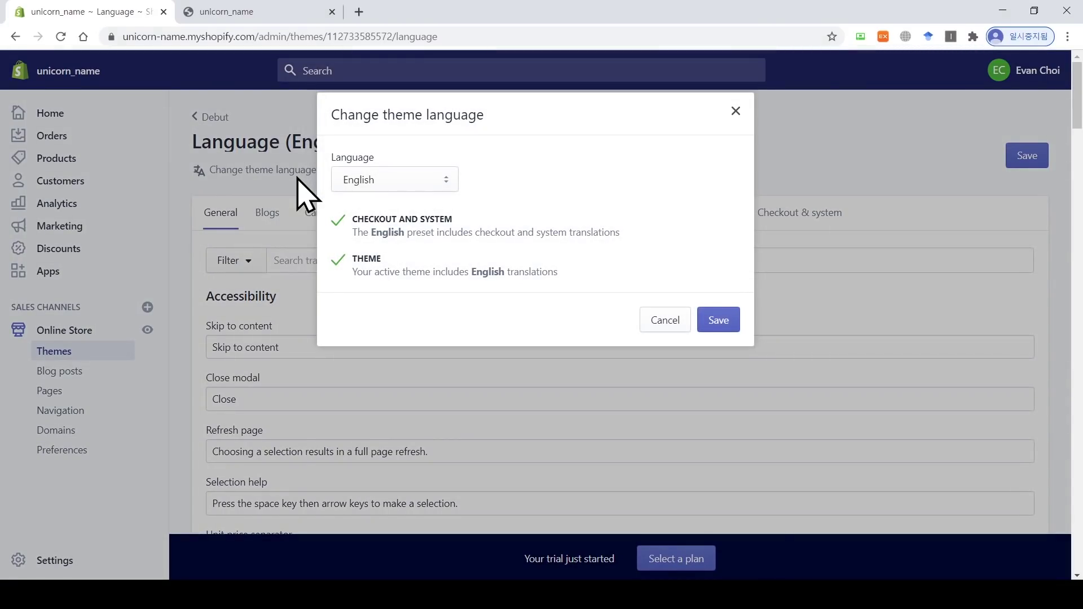
pyautogui.click(418, 181)
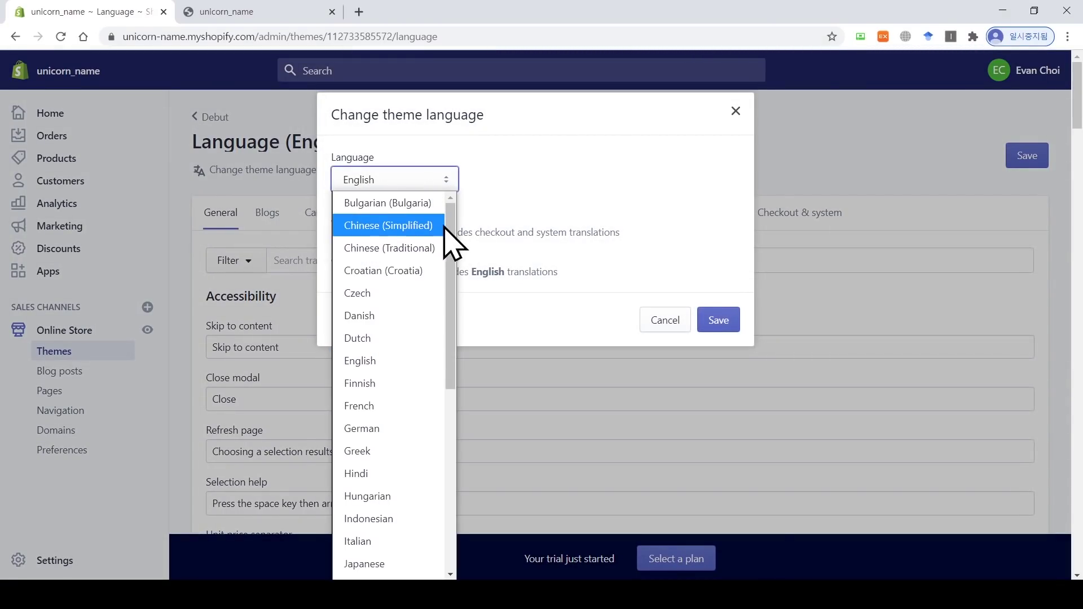
pyautogui.moveTo(450, 236); pyautogui.dragTo(446, 315)
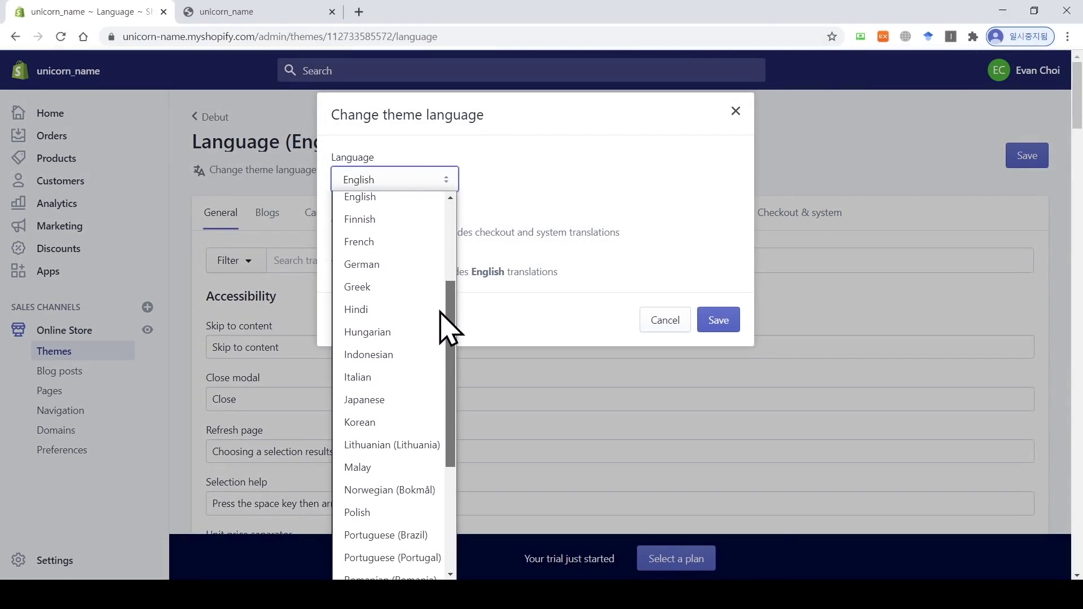
pyautogui.click(402, 427)
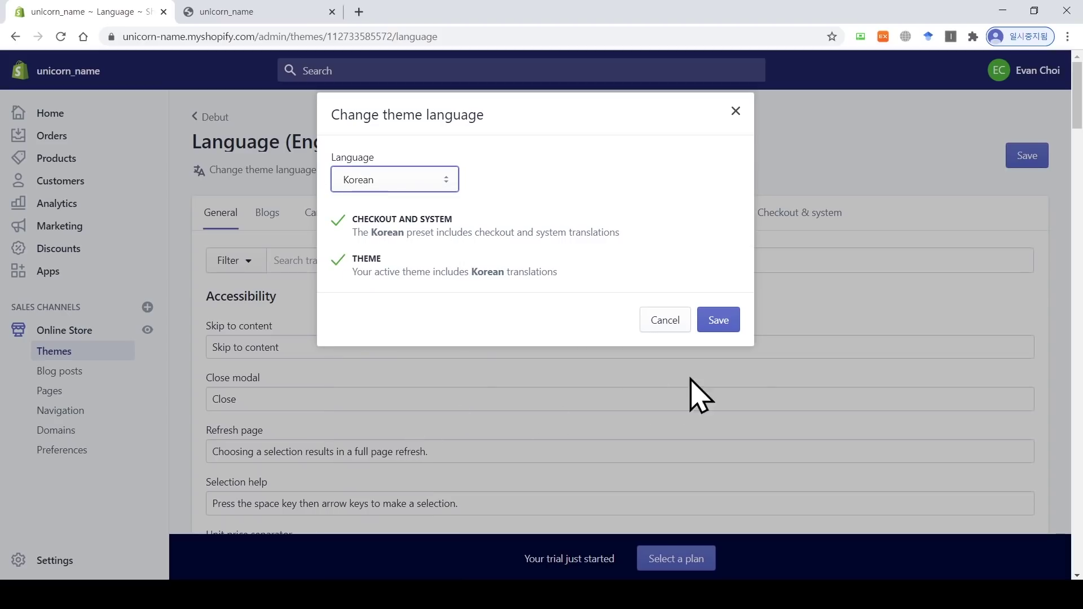
pyautogui.click(729, 321)
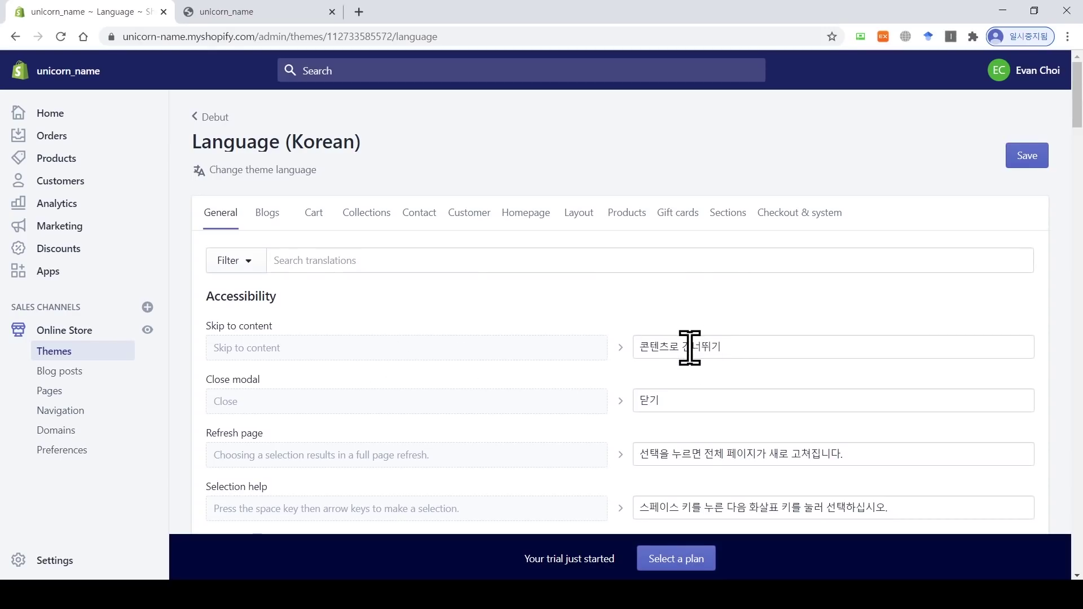
# Step: Reload the storefront to confirm the banner text now appears in Korean
pyautogui.click(746, 349)
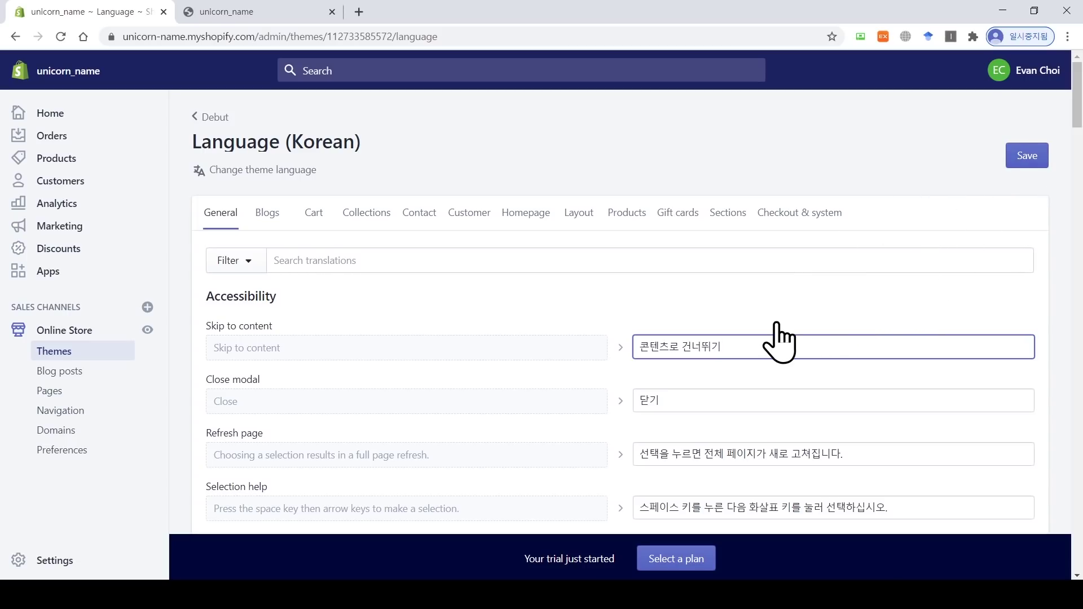
pyautogui.click(215, 13)
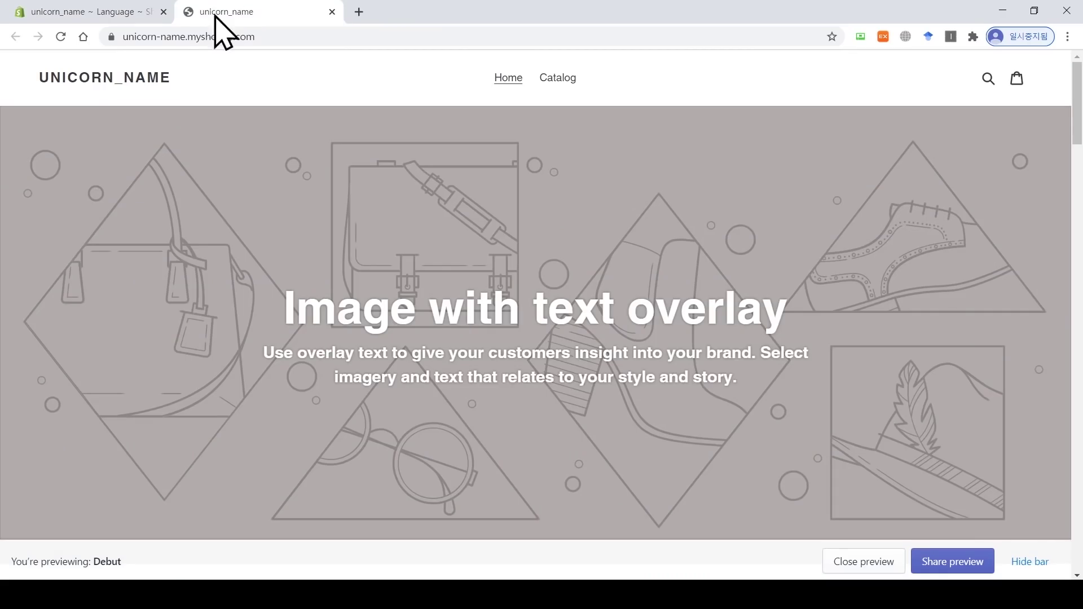
pyautogui.click(61, 37)
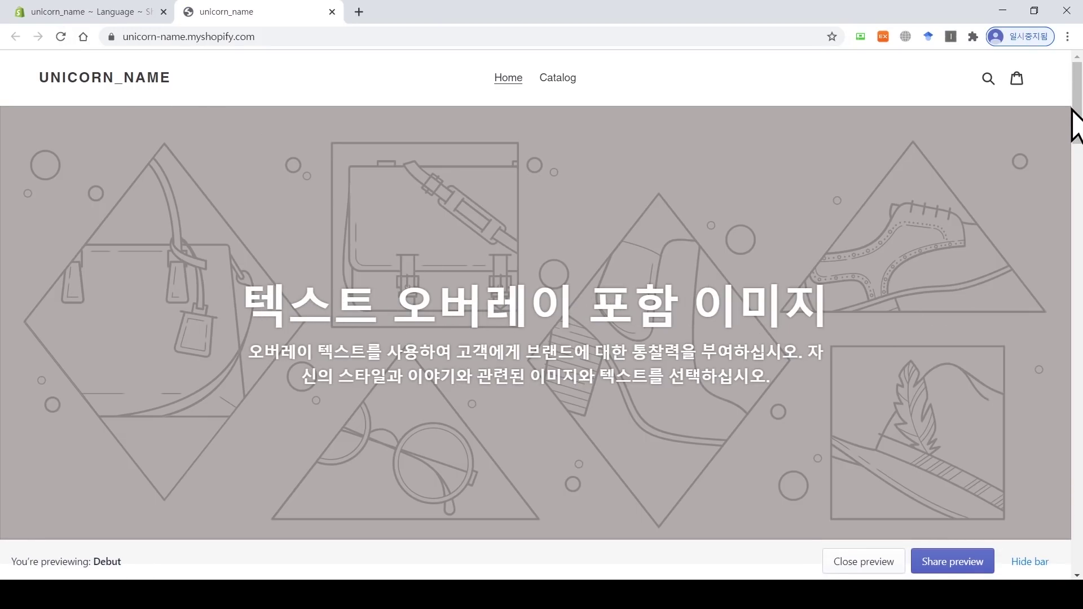
pyautogui.moveTo(1076, 121); pyautogui.dragTo(1081, 89)
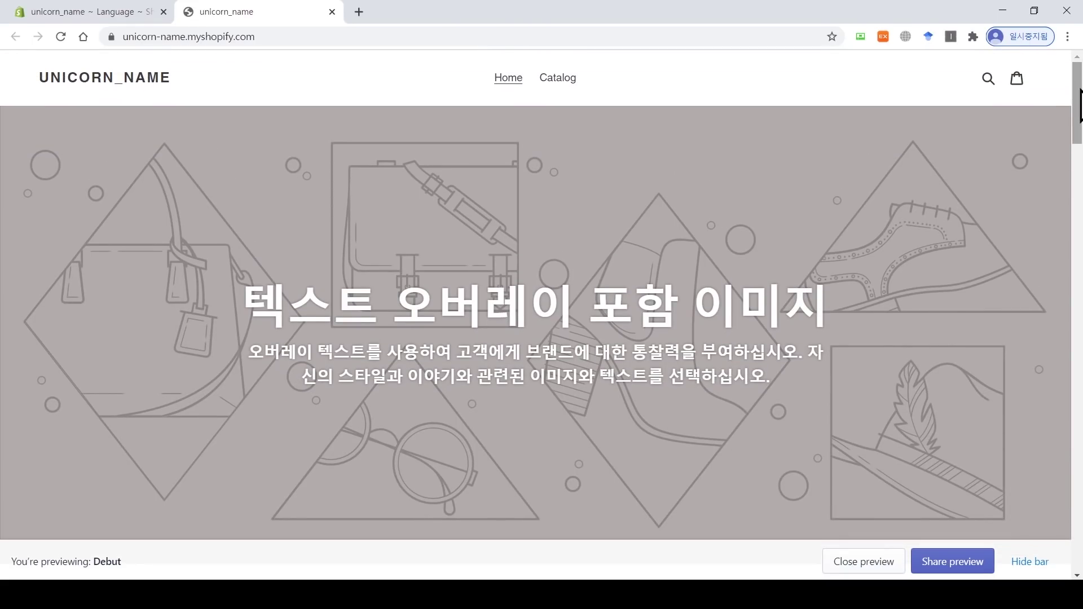
# Step: Leave the language editor and go back to the Online Store Themes page
pyautogui.click(77, 12)
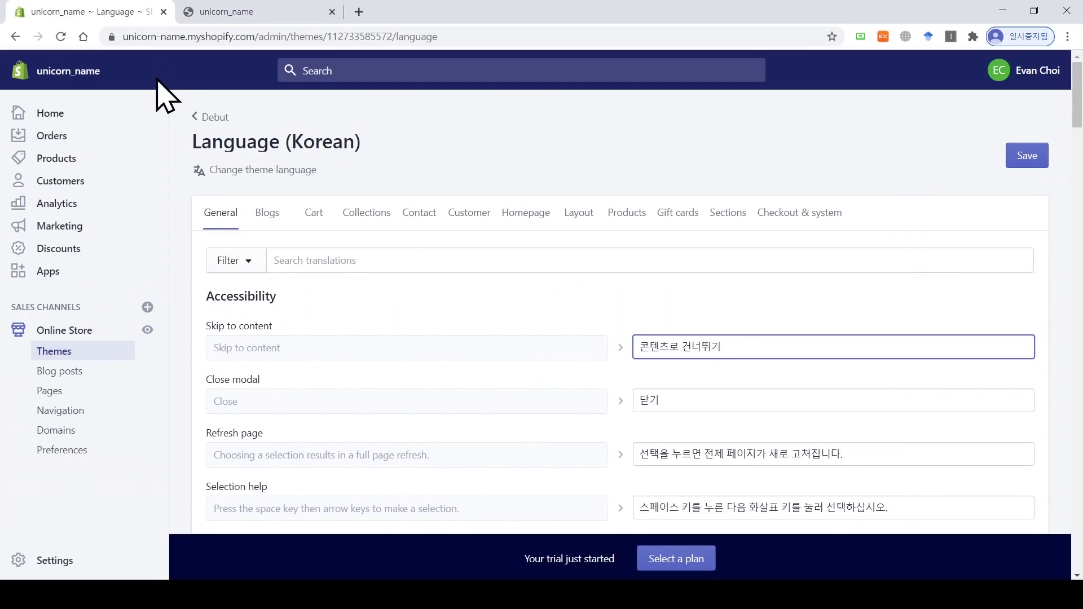
pyautogui.click(196, 116)
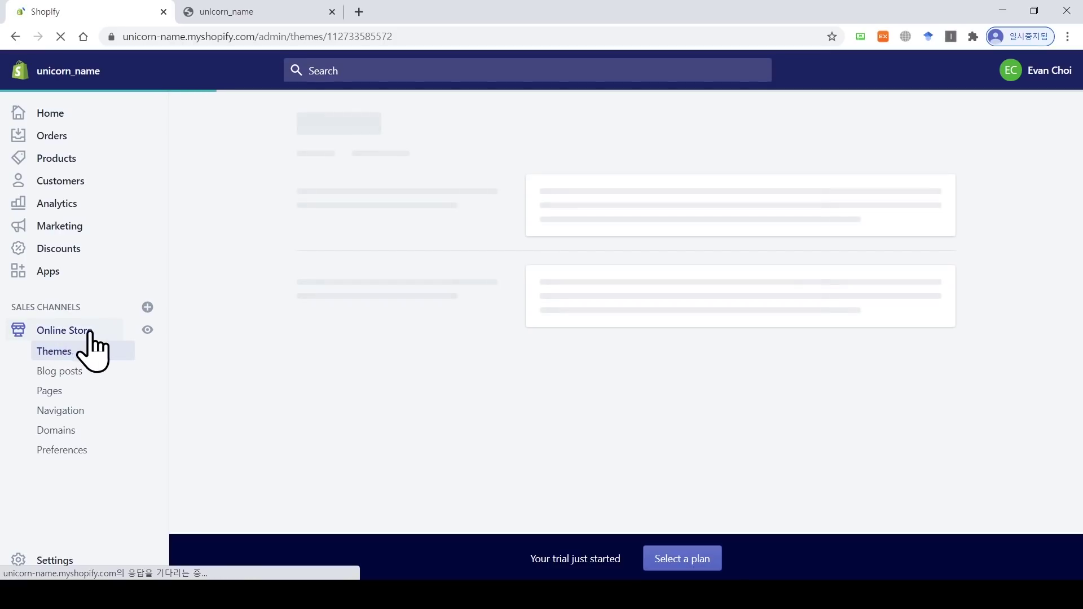
pyautogui.click(64, 357)
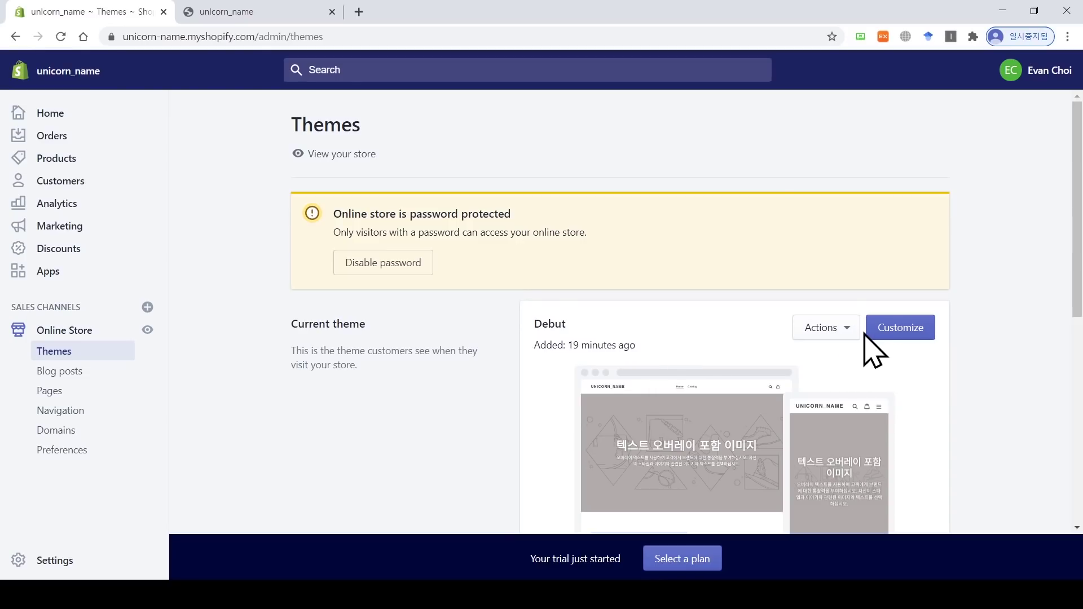
# Step: Open the Debut theme in the customizer and scroll through the home page preview
pyautogui.click(910, 333)
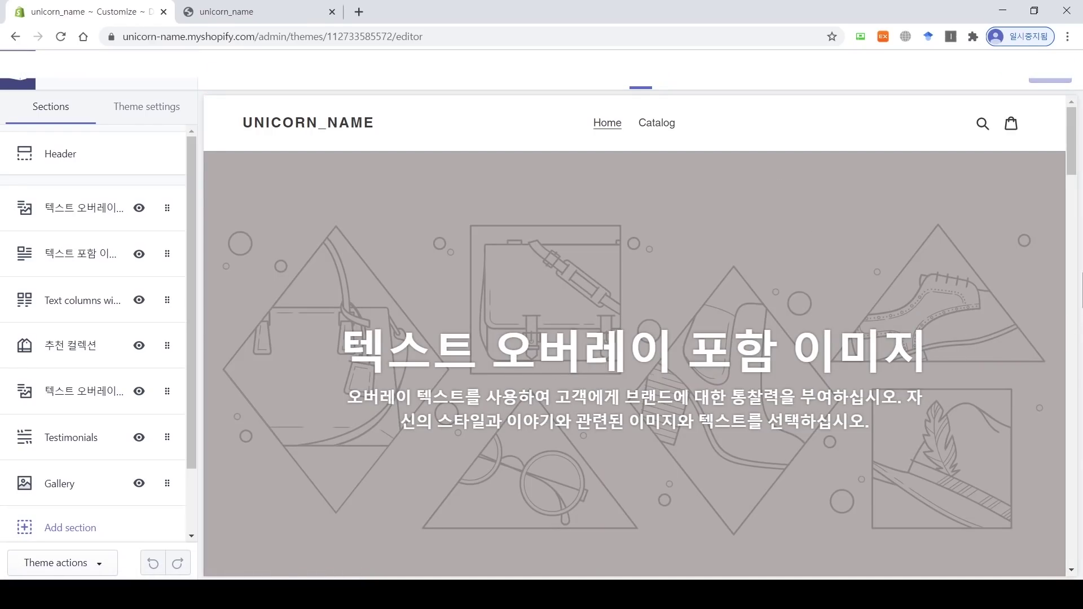
pyautogui.moveTo(1070, 141); pyautogui.dragTo(1077, 282)
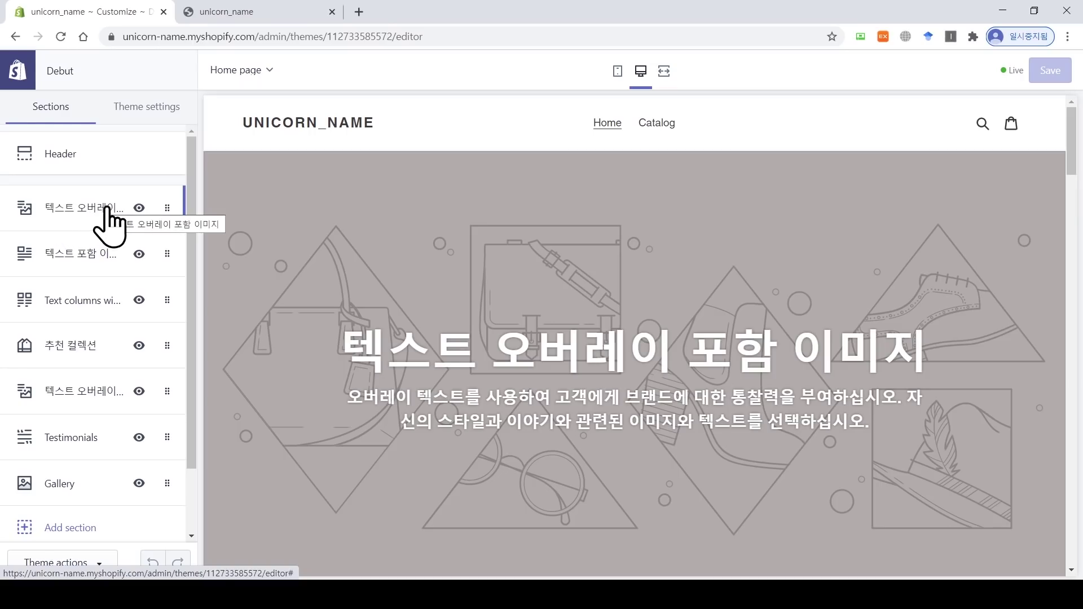
pyautogui.moveTo(1070, 141); pyautogui.dragTo(1072, 159)
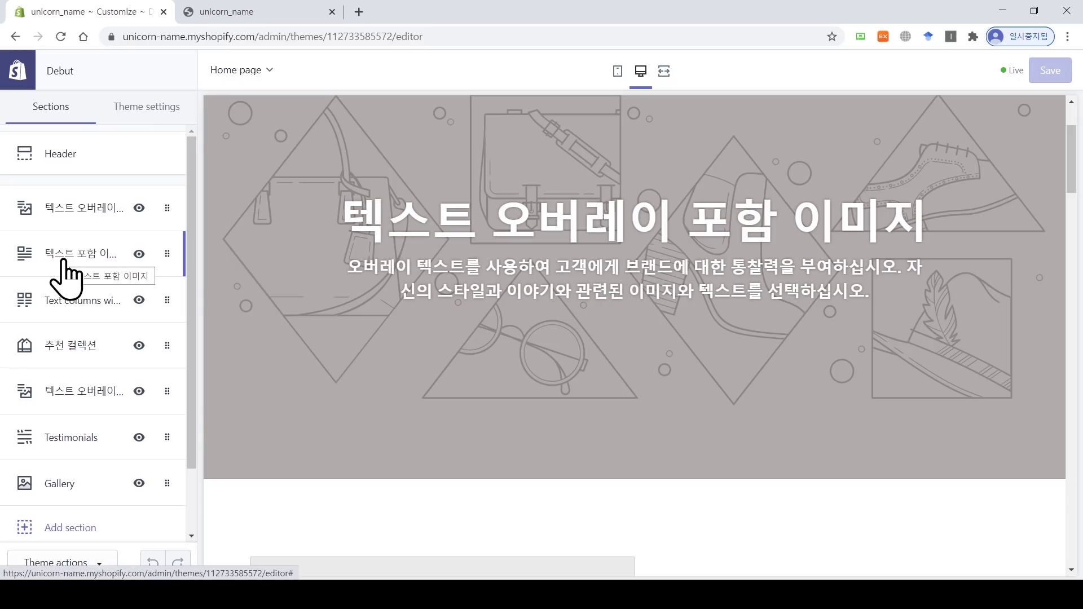
pyautogui.scroll(-5, 623, 302)
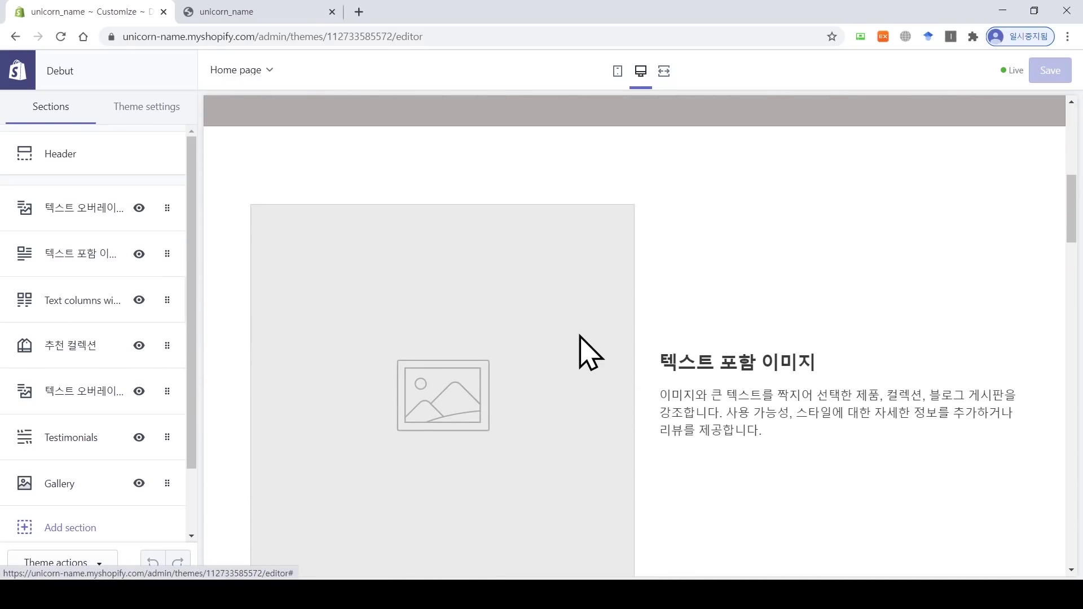
pyautogui.scroll(-7, 581, 350)
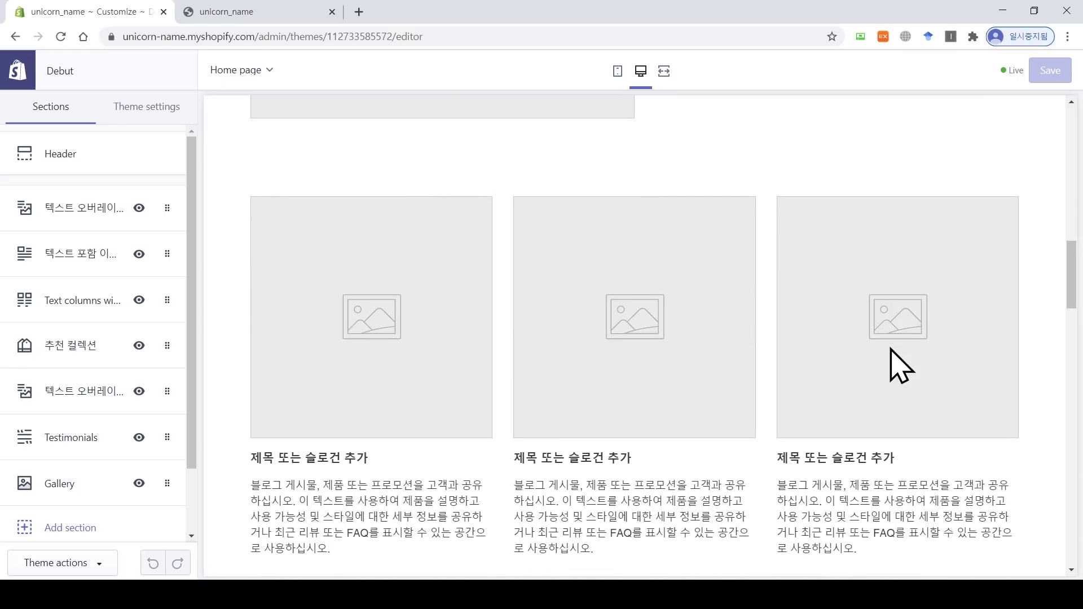
pyautogui.scroll(-7, 615, 372)
pyautogui.scroll(-7, 797, 391)
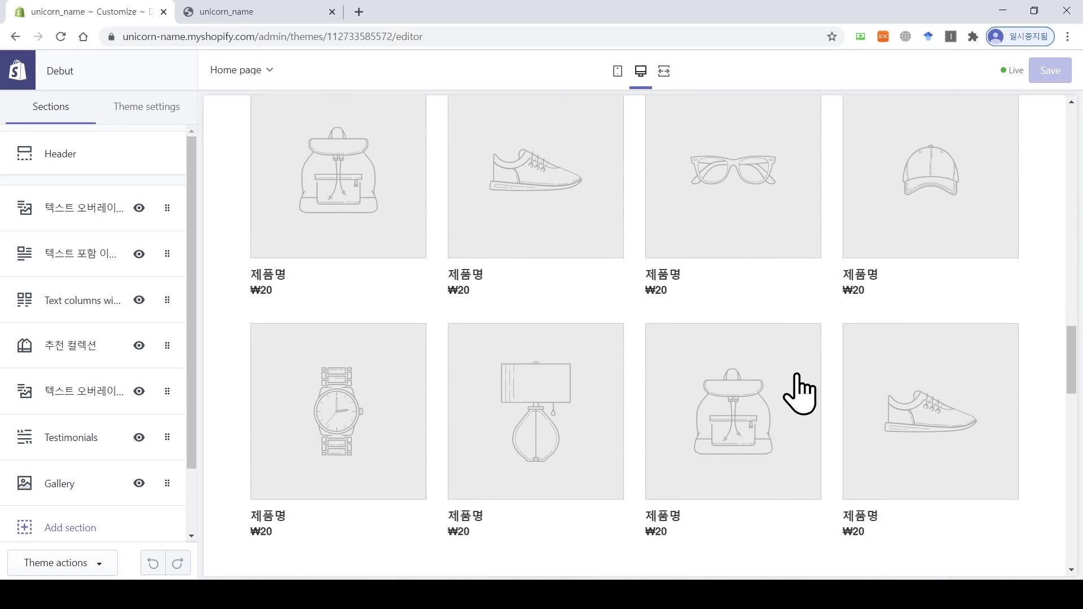
pyautogui.scroll(20, 804, 392)
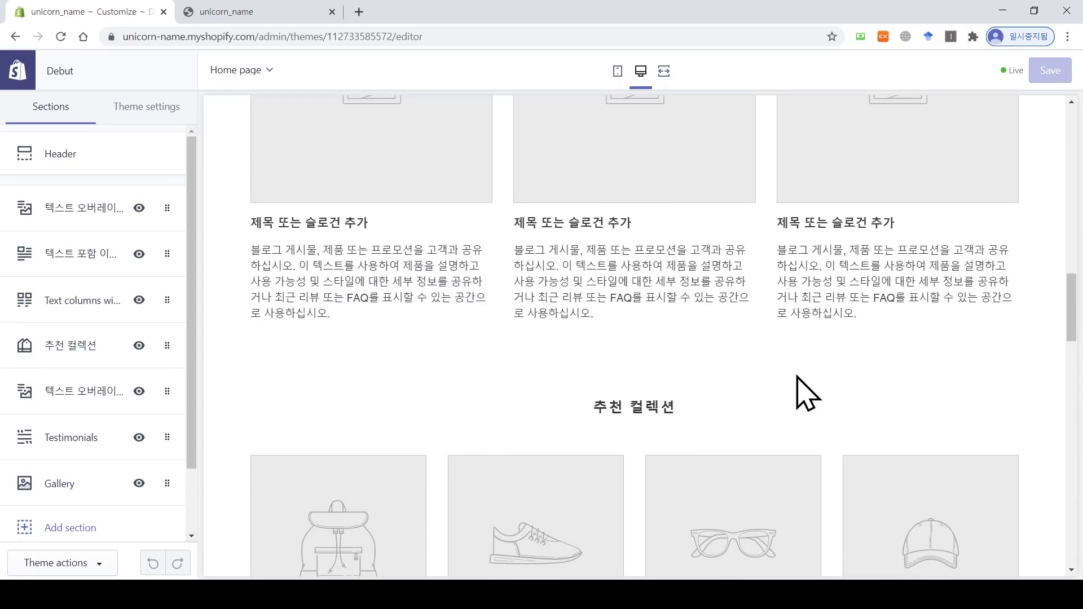
pyautogui.scroll(8, 805, 392)
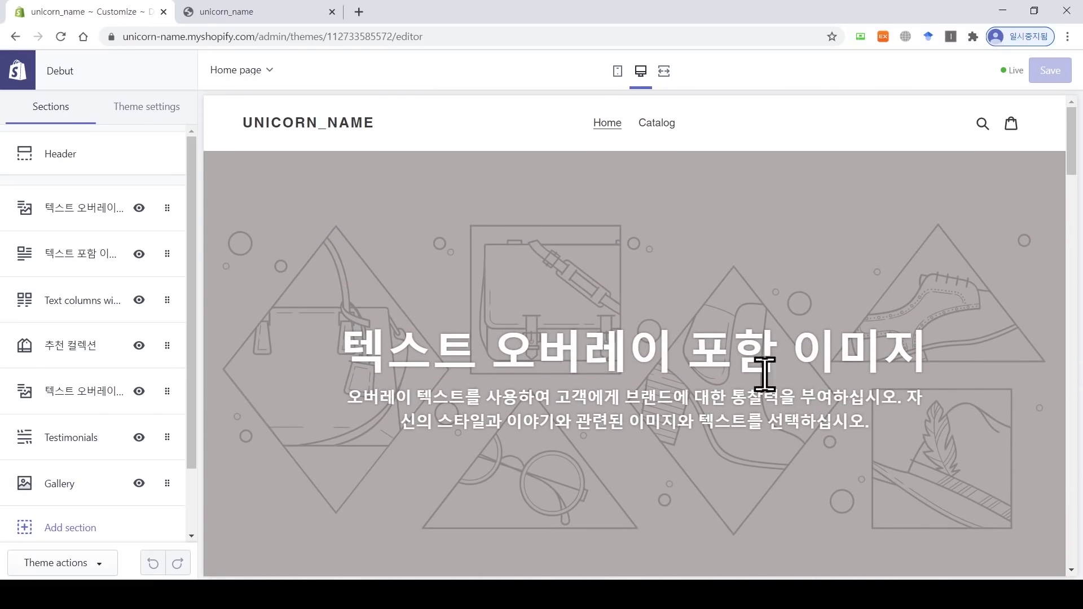
# Step: Open the 텍스트 오버레이 포함 이미지 section's settings and start a blank browser tab
pyautogui.click(151, 108)
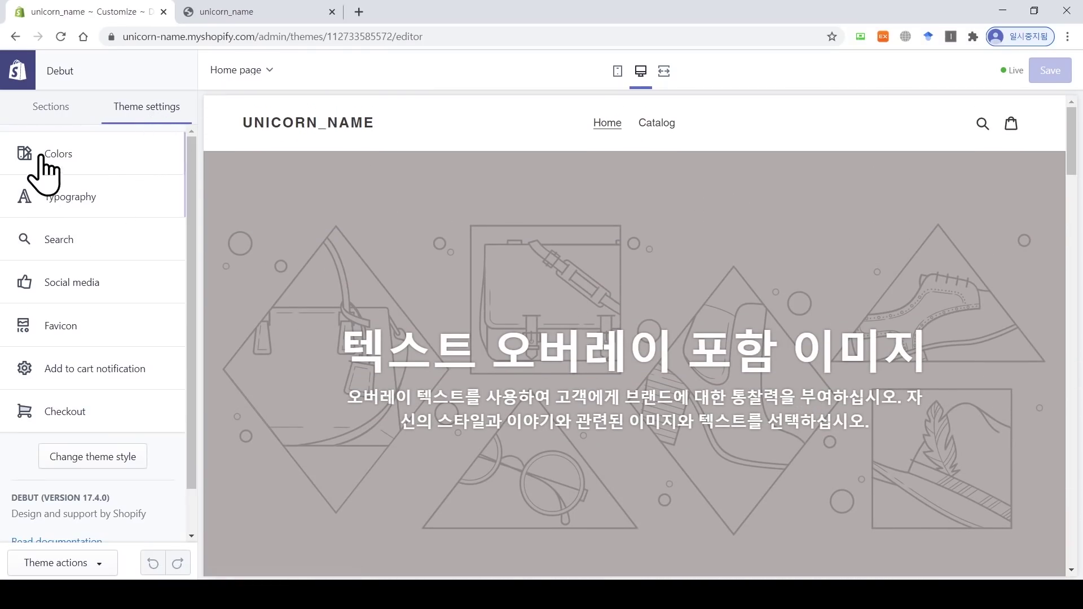
pyautogui.click(52, 116)
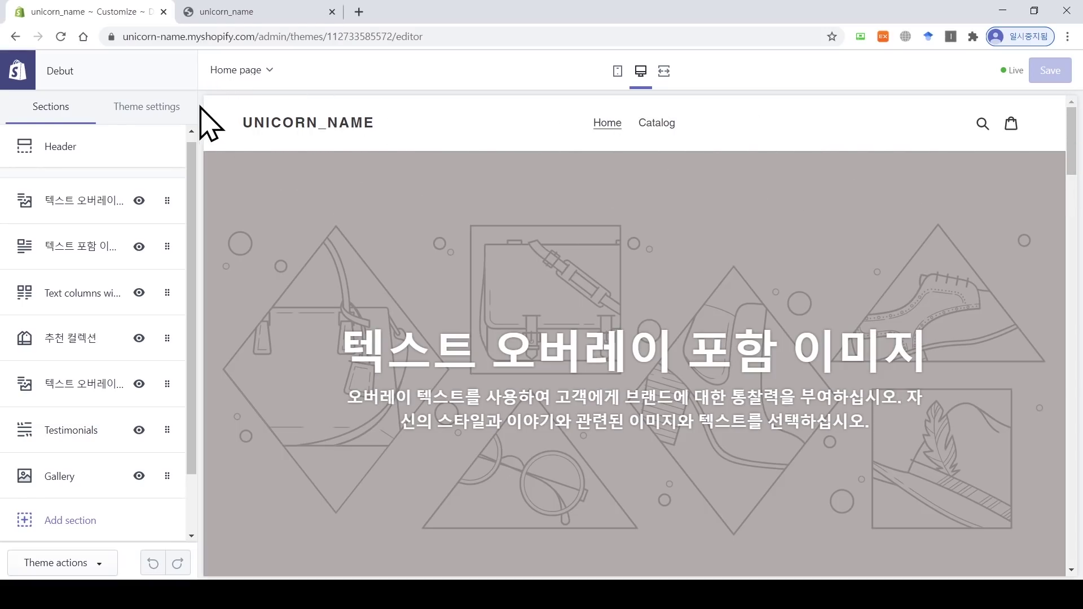
pyautogui.click(90, 213)
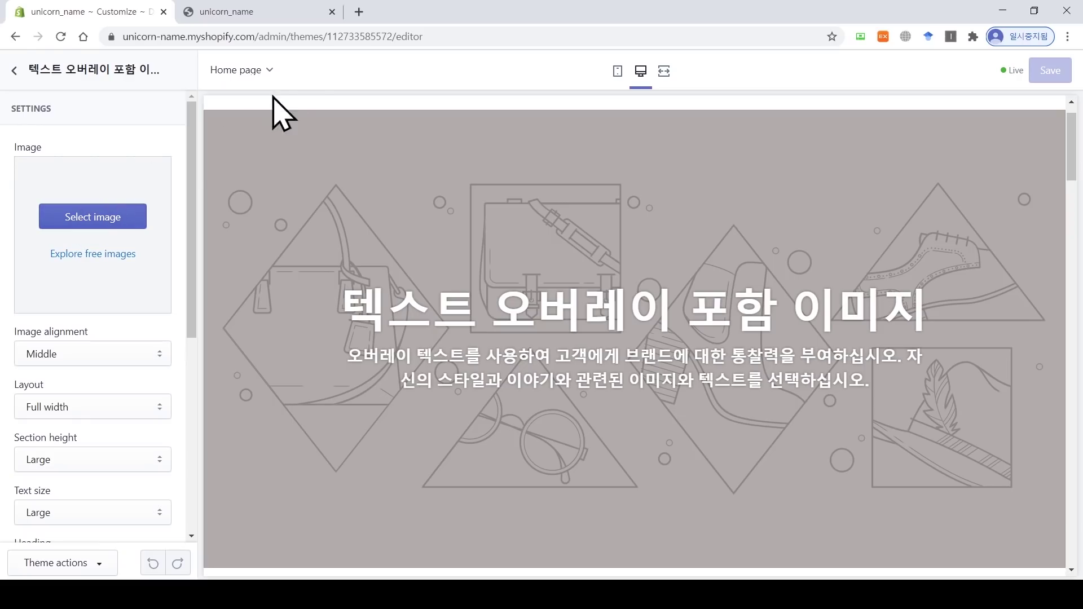
pyautogui.click(359, 11)
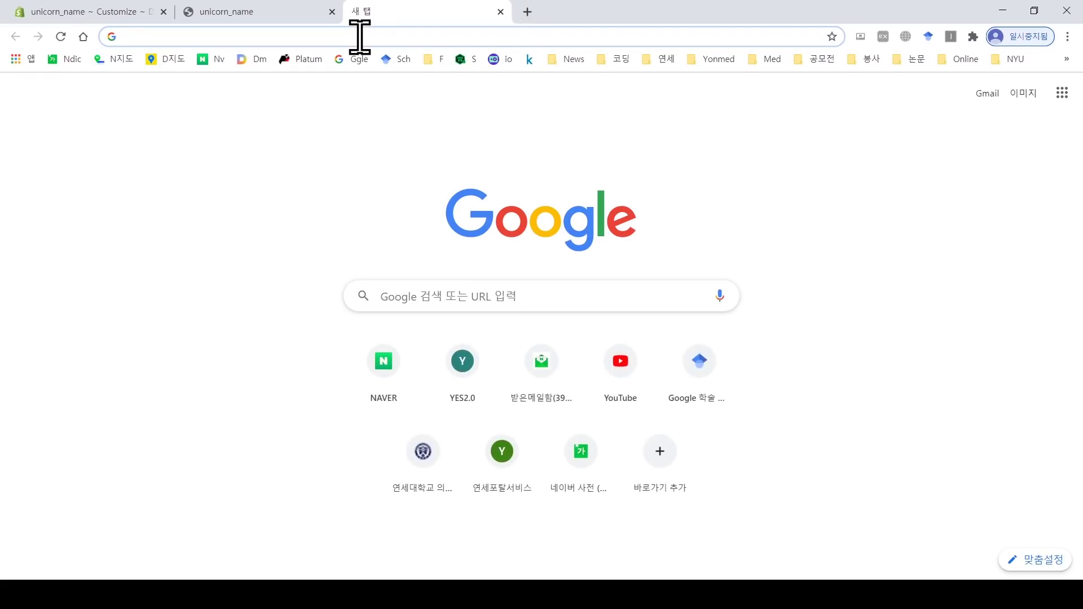
# Step: Go to unsplash.com and search for unicorn photos
pyautogui.write('https://unsplash.com/')
pyautogui.press('Return')
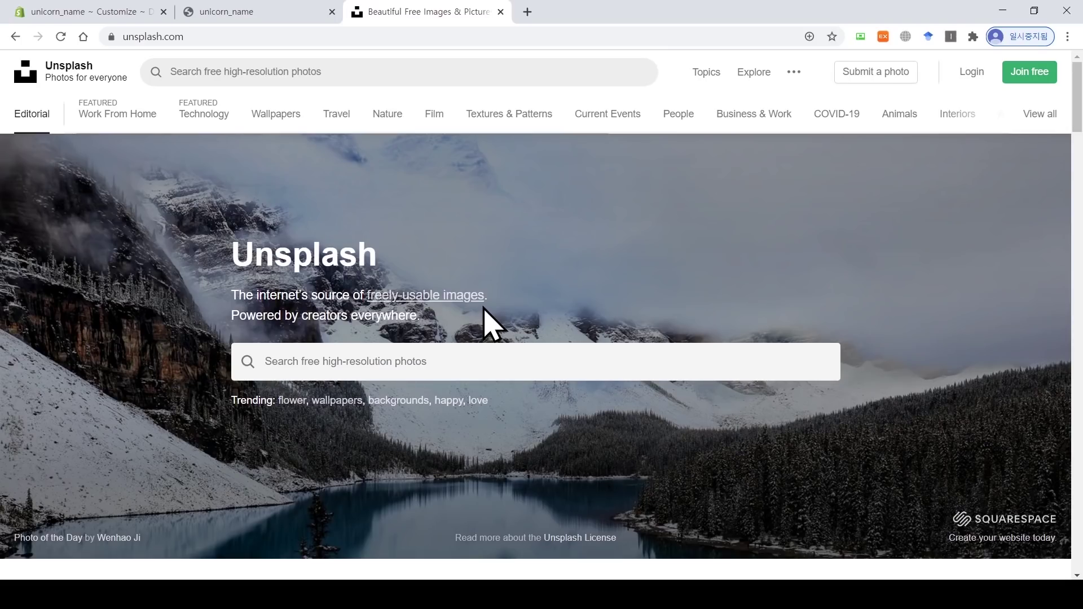
pyautogui.click(491, 356)
pyautogui.write('ㅕㅜㅑ')
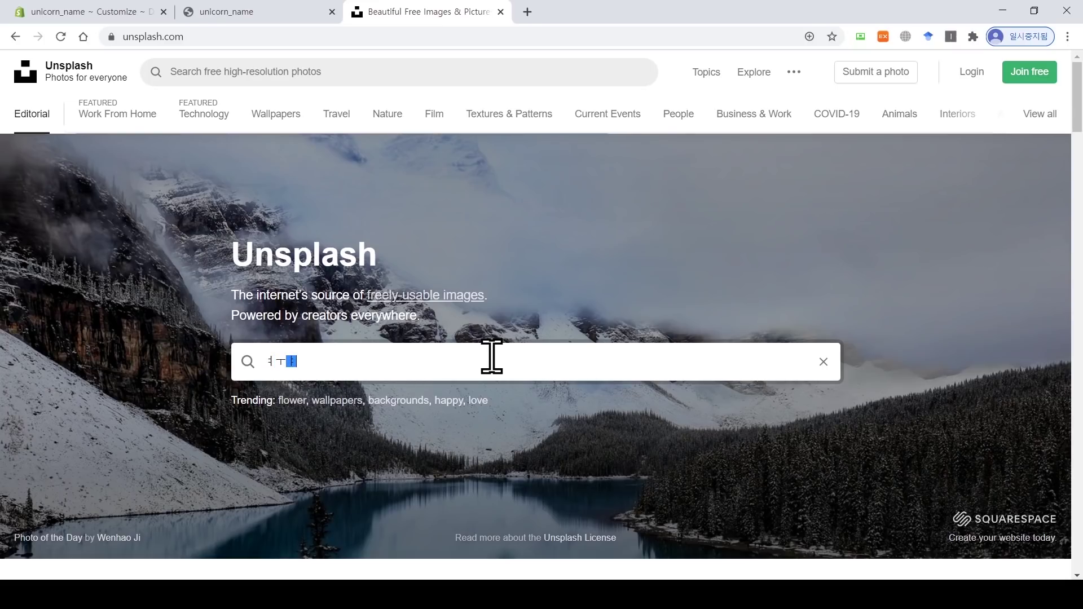
pyautogui.press('BackSpace')
pyautogui.press('BackSpace')
pyautogui.press('Hangul')
pyautogui.write('unicorn')
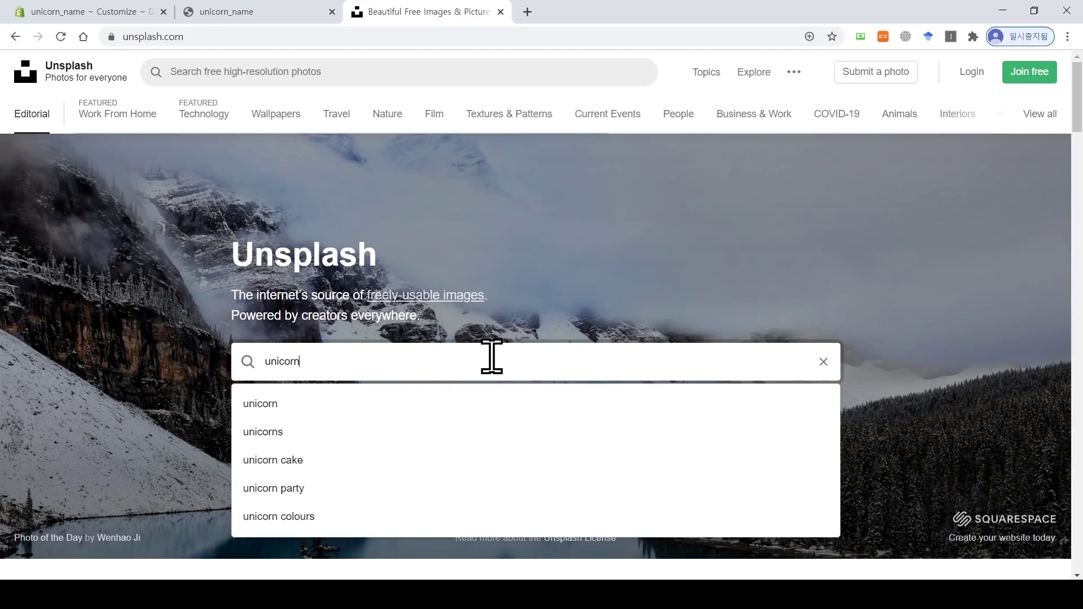
pyautogui.press('Return')
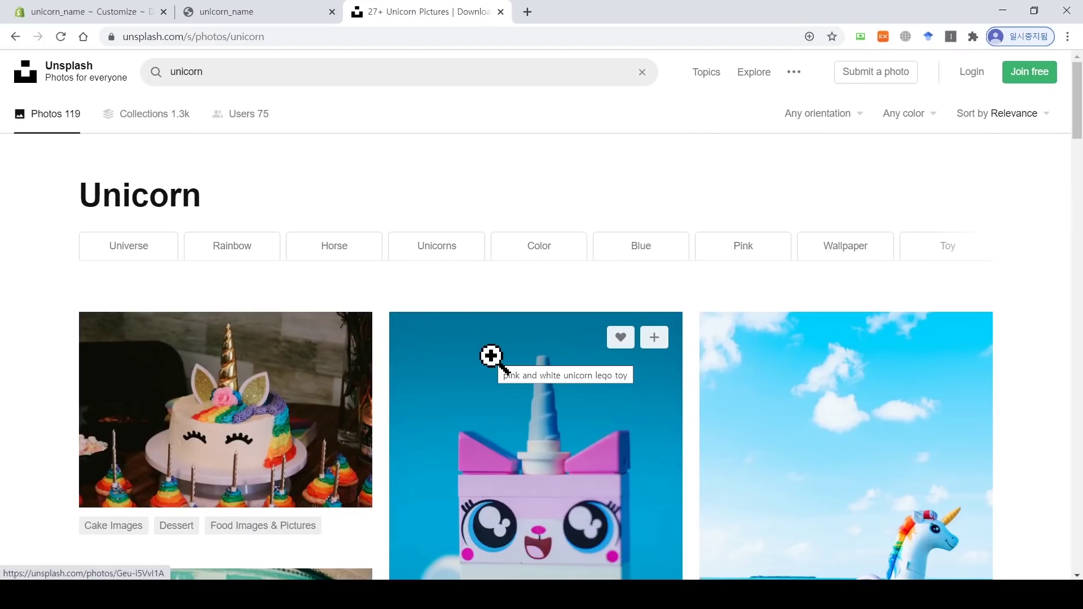
# Step: Download the inflatable unicorn pool-toy photo for free and return to the Shopify tab
pyautogui.scroll(-15, 617, 249)
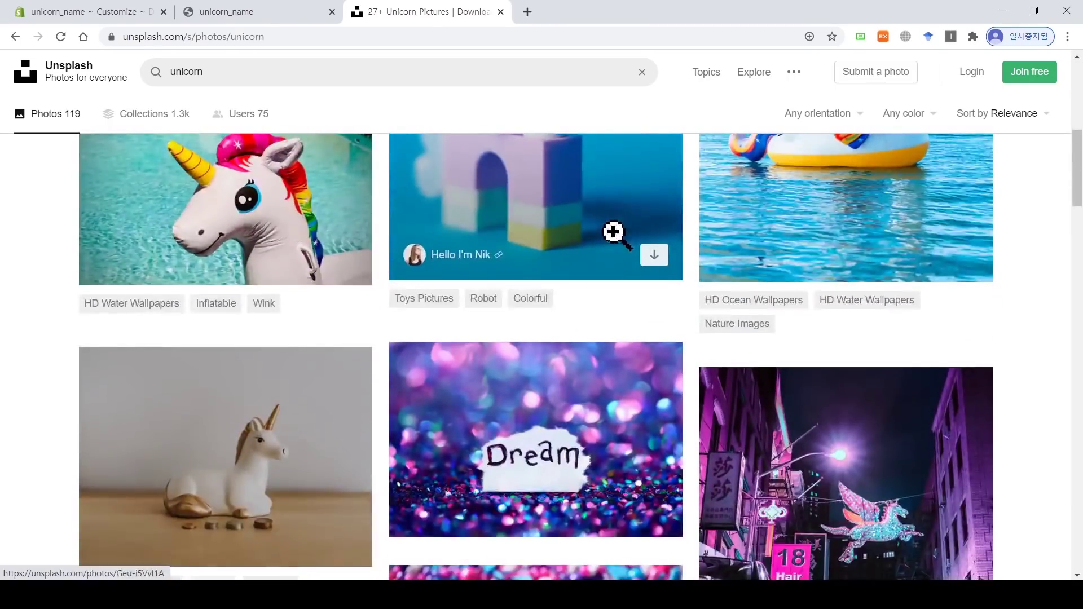
pyautogui.scroll(-6, 616, 248)
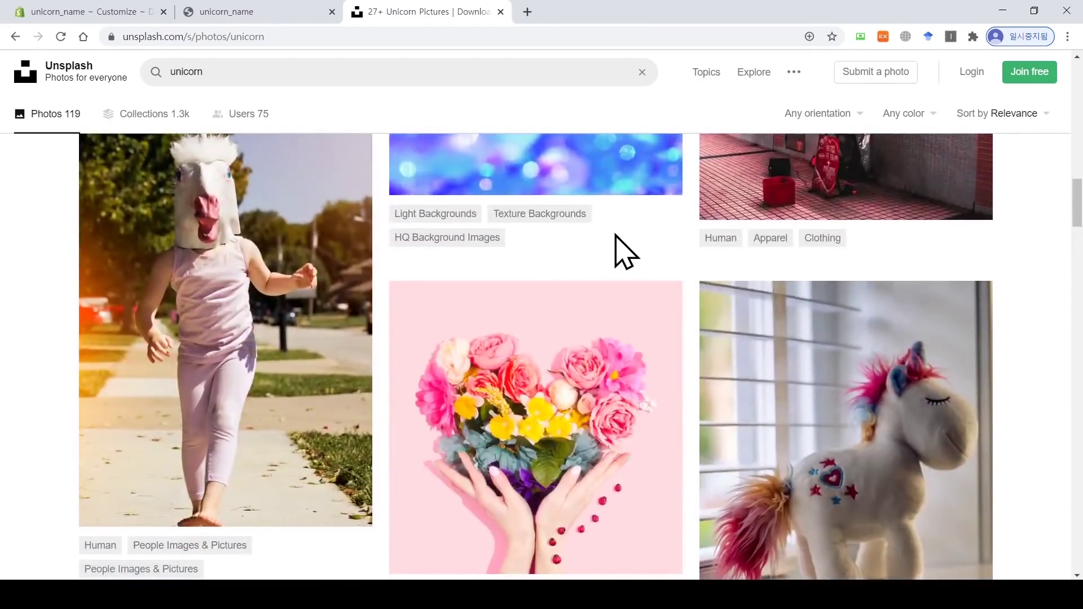
pyautogui.scroll(11, 624, 249)
pyautogui.scroll(7, 615, 233)
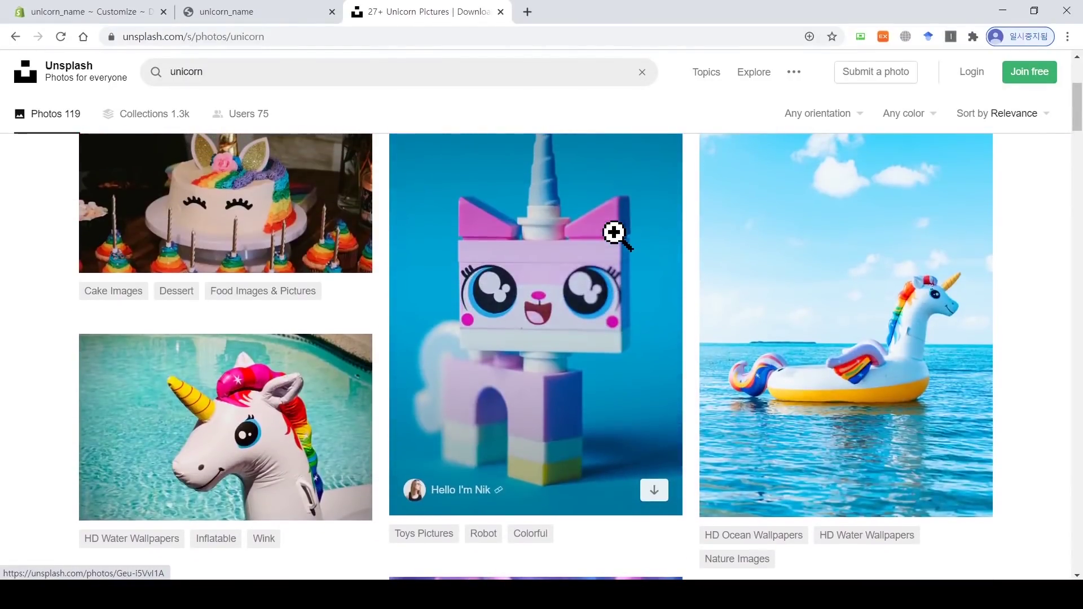
pyautogui.scroll(-1, 614, 233)
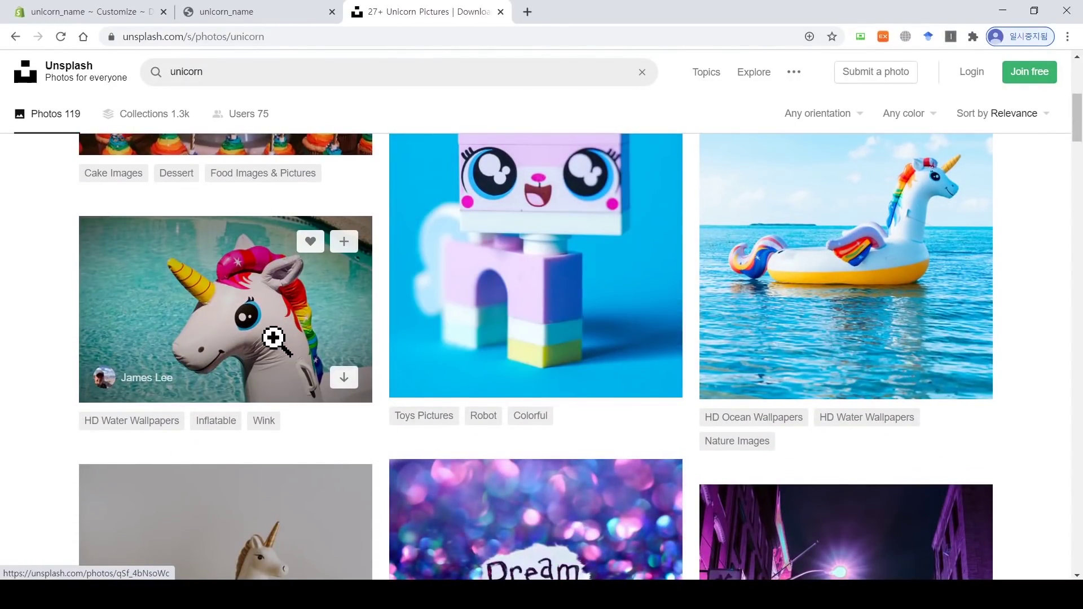
pyautogui.click(274, 321)
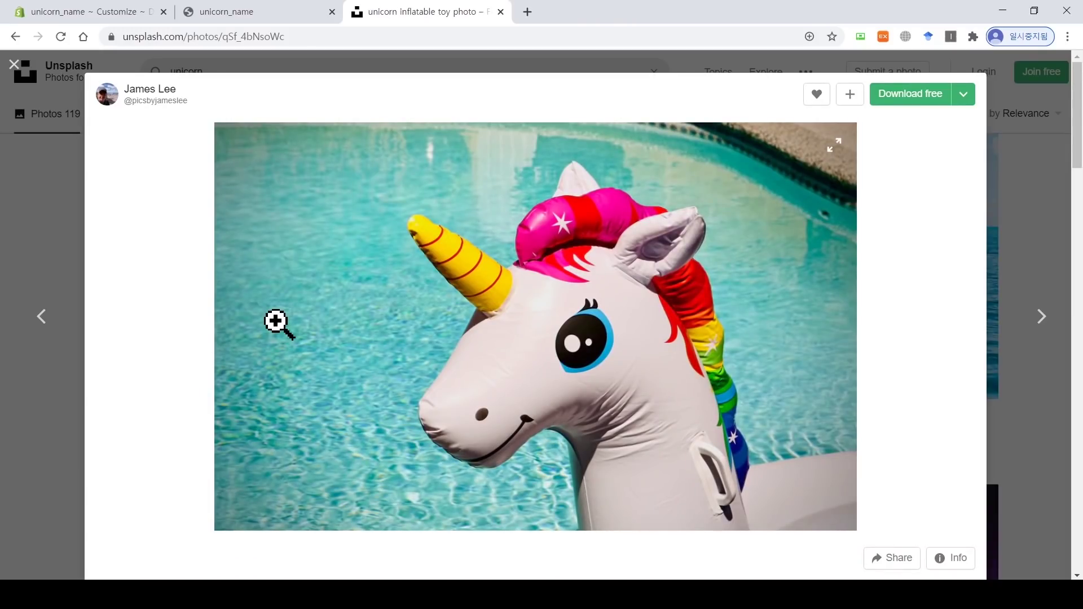
pyautogui.click(936, 101)
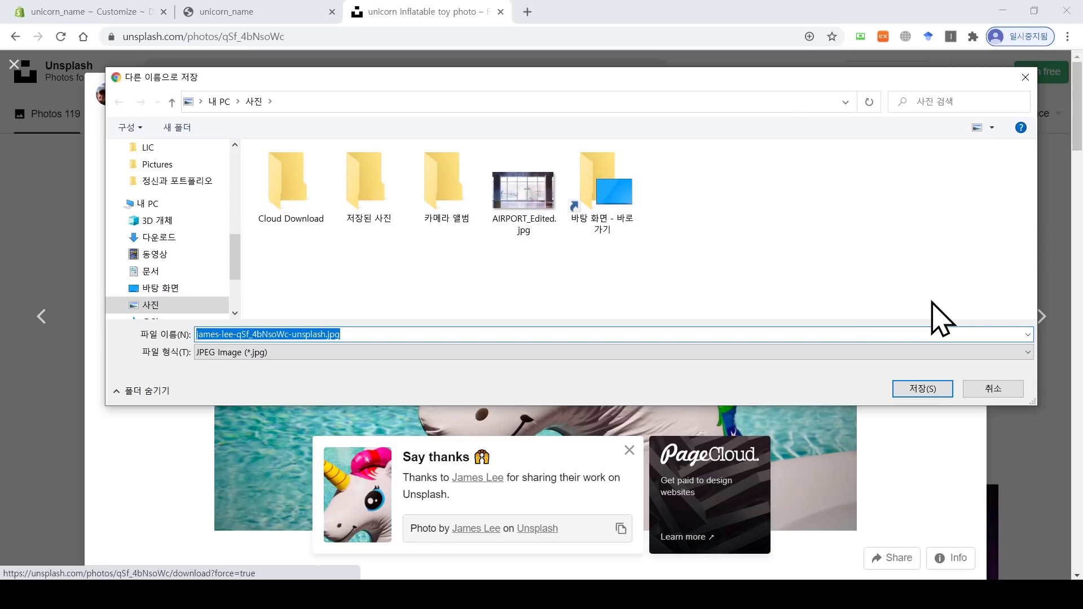
pyautogui.click(928, 390)
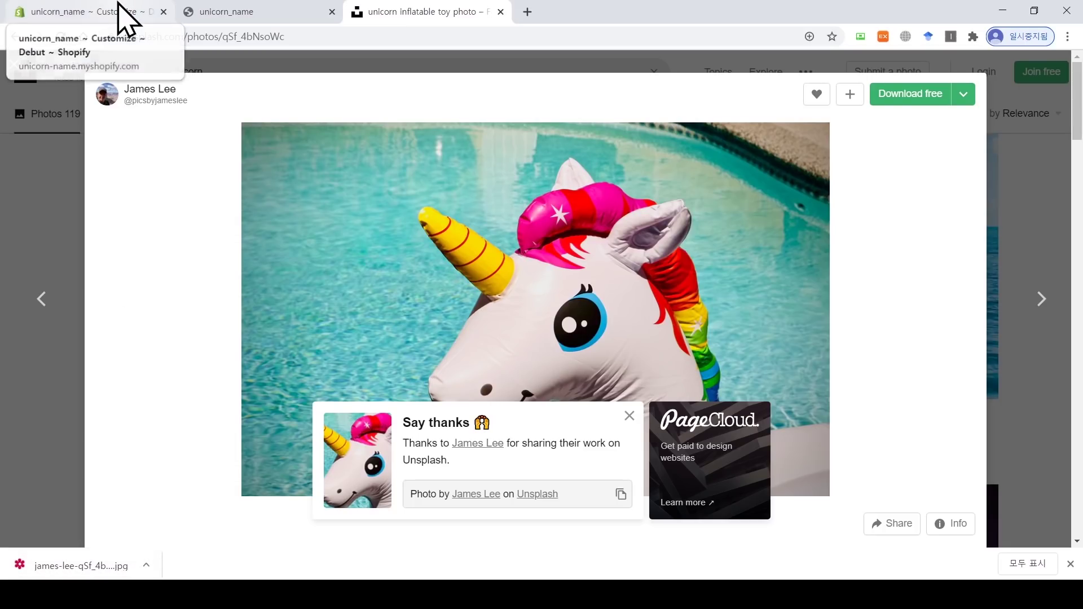
pyautogui.click(125, 17)
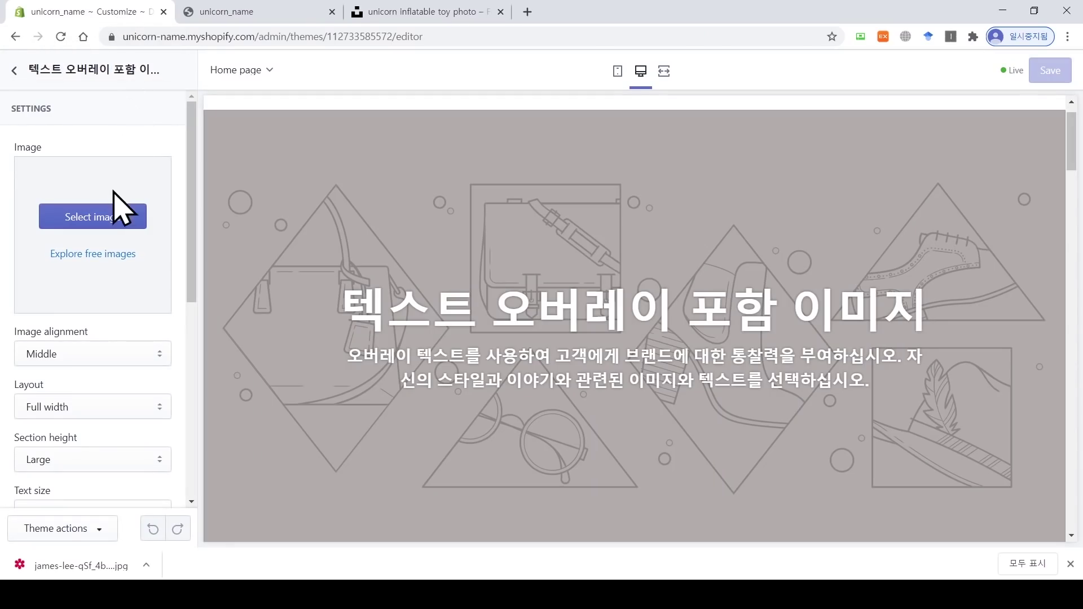
# Step: Open the banner's image picker, browse the upload dialog to the unicorn JPG, then cancel
pyautogui.click(104, 220)
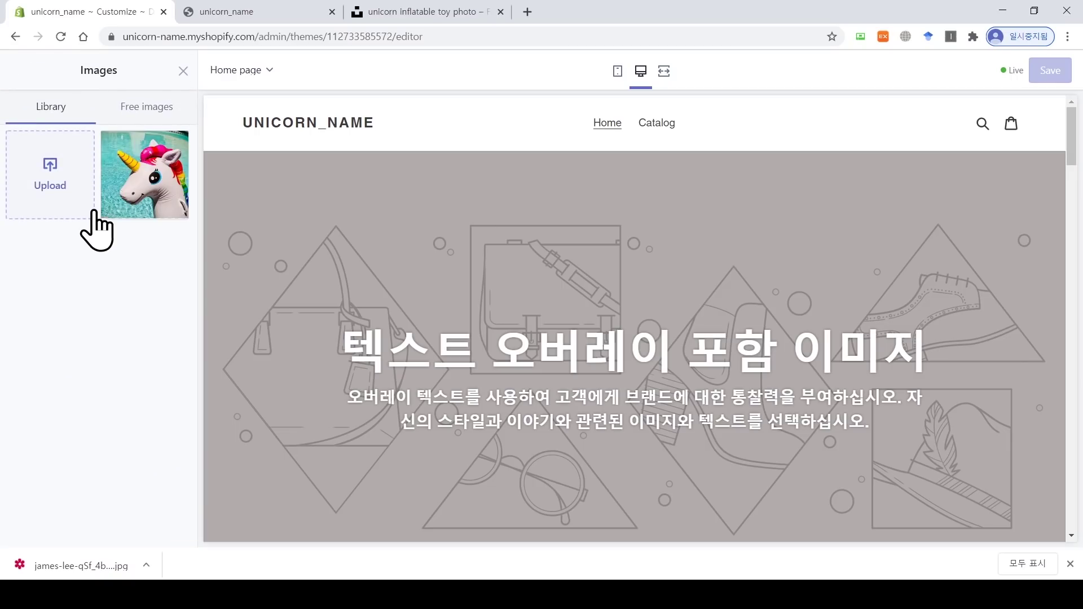
pyautogui.click(61, 190)
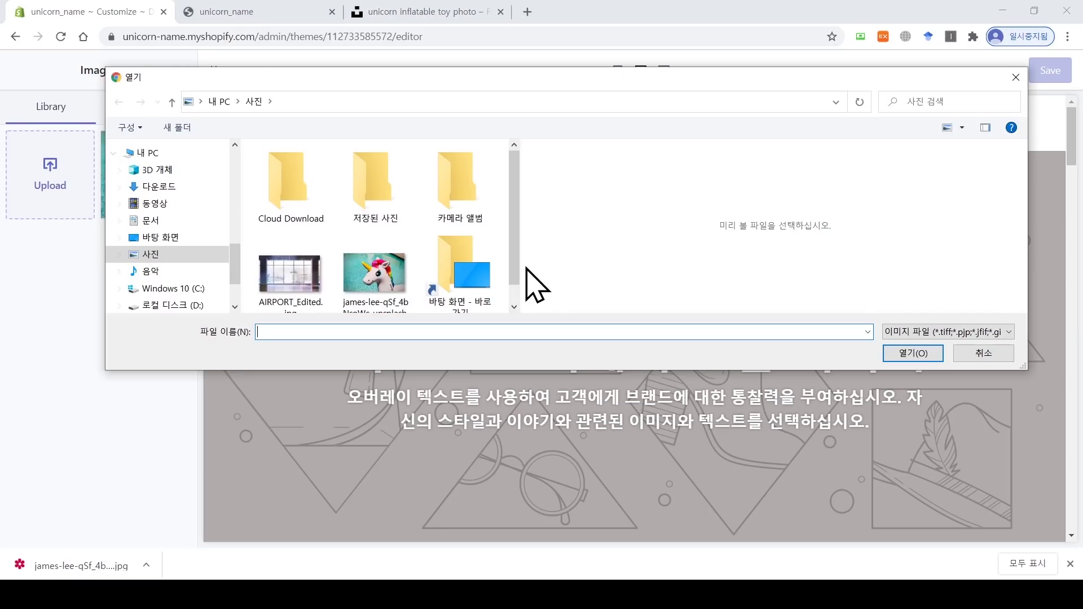
pyautogui.moveTo(522, 259); pyautogui.dragTo(679, 271)
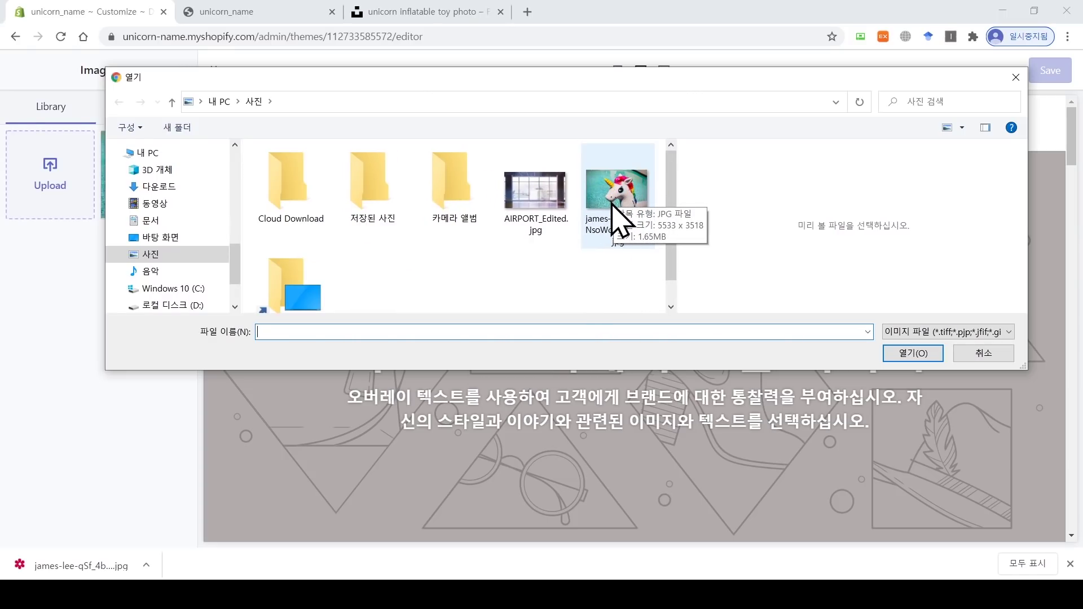
pyautogui.rightClick(520, 283)
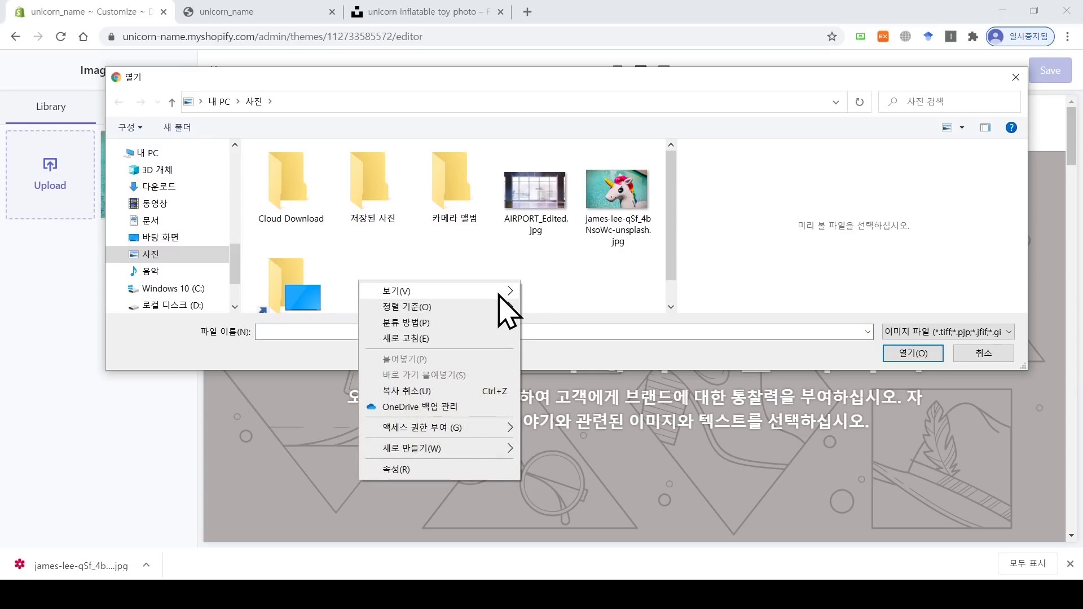
pyautogui.moveTo(502, 293)
pyautogui.click(597, 367)
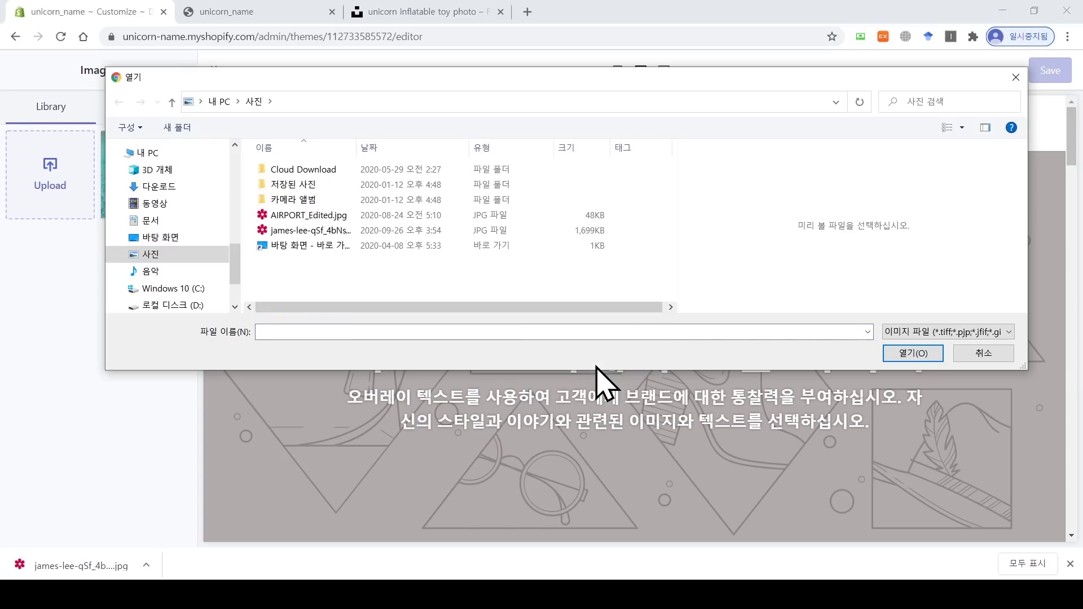
pyautogui.moveTo(611, 146); pyautogui.dragTo(643, 148)
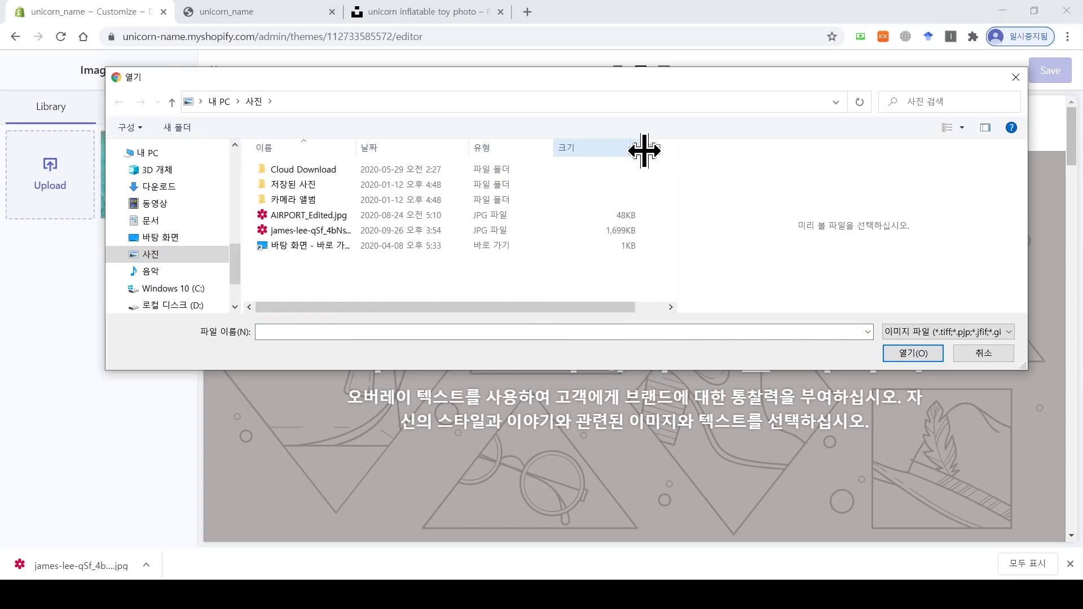
pyautogui.click(426, 231)
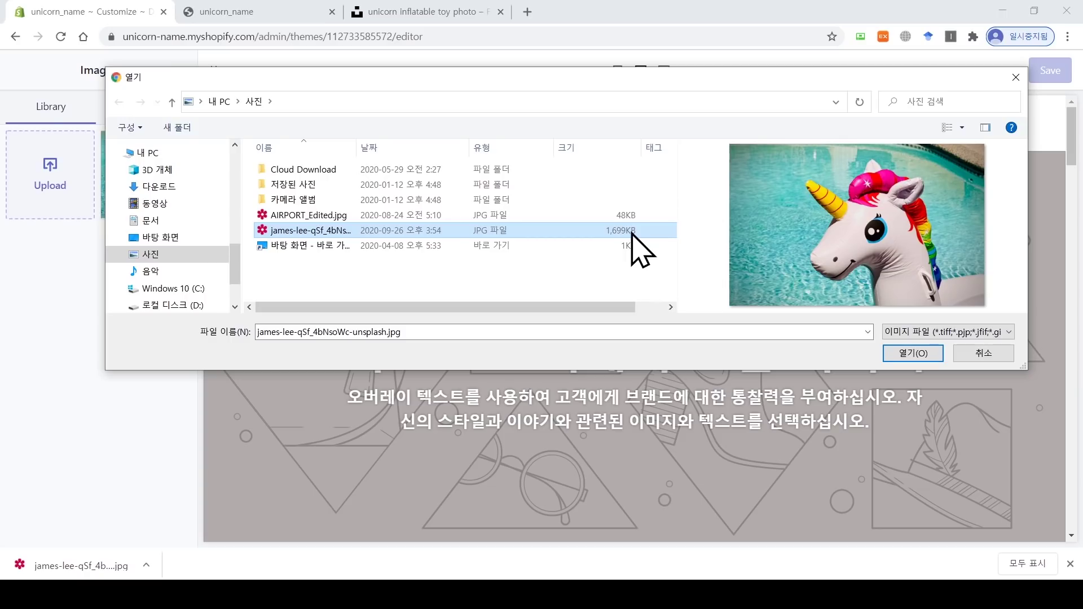
pyautogui.click(974, 359)
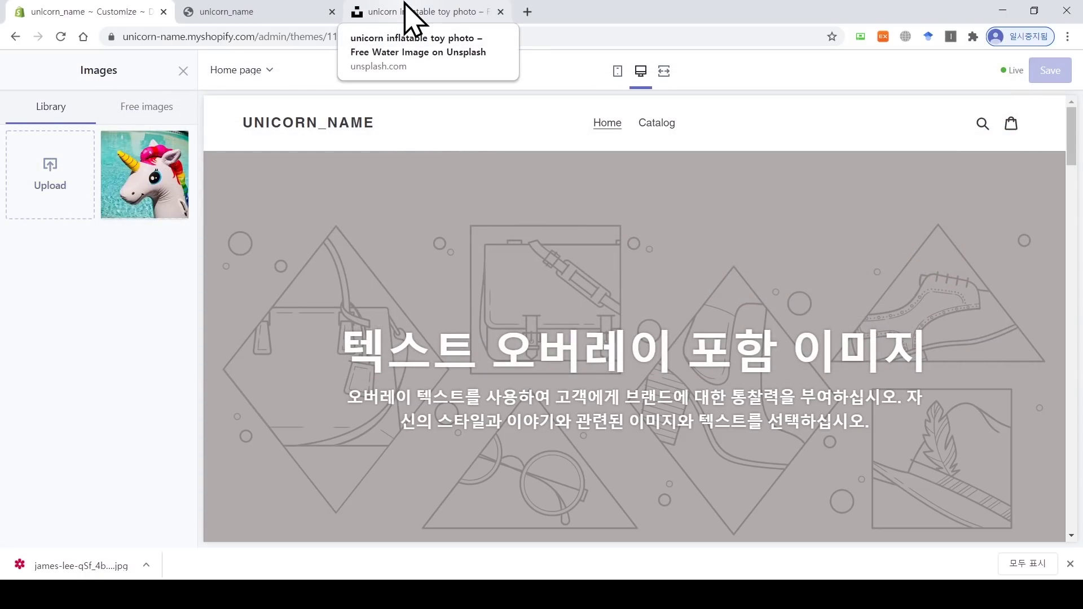
# Step: Open compressimage.to in a new tab and upload the unicorn photo
pyautogui.click(528, 11)
pyautogui.write('compressimage.to')
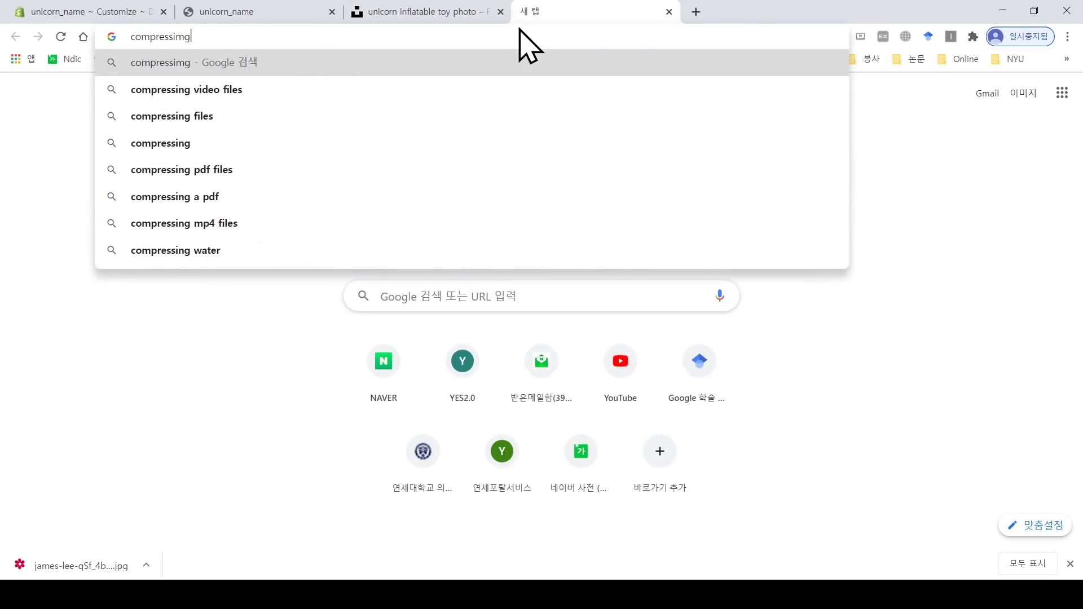
pyautogui.press('Return')
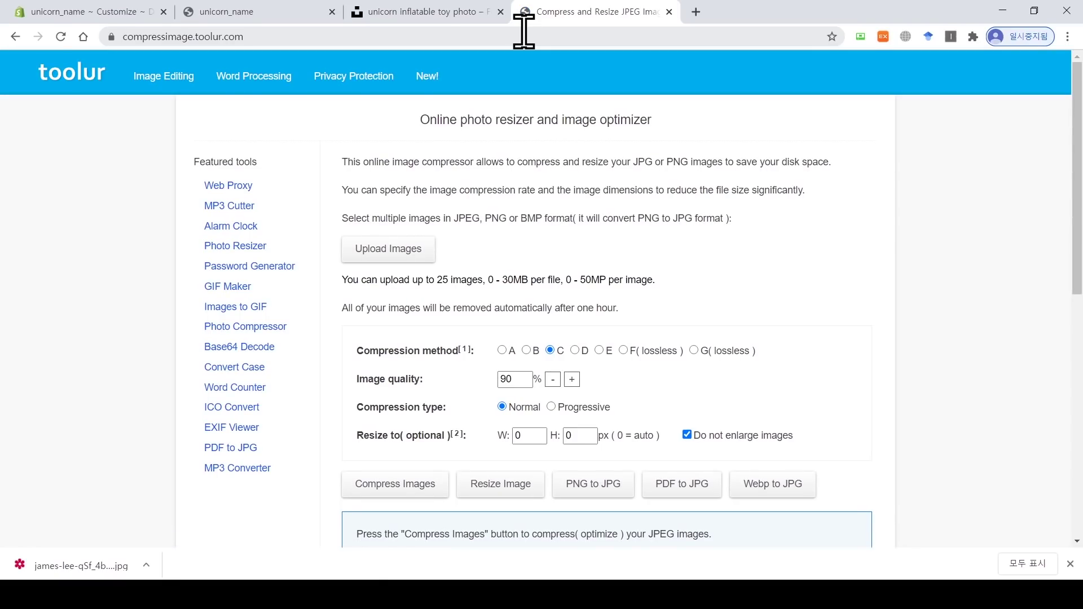
pyautogui.click(399, 255)
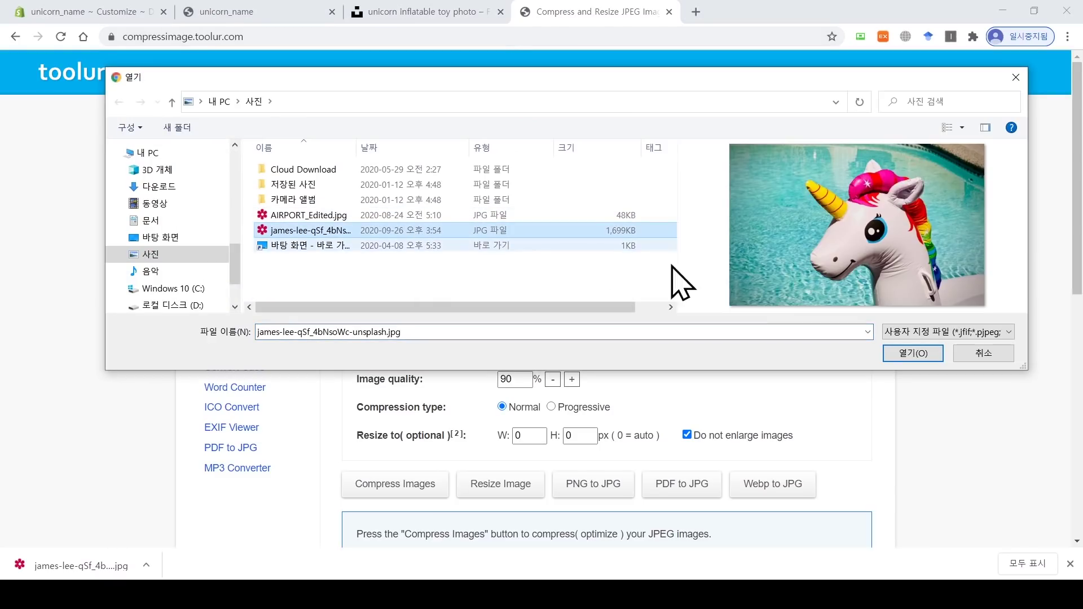
pyautogui.click(918, 354)
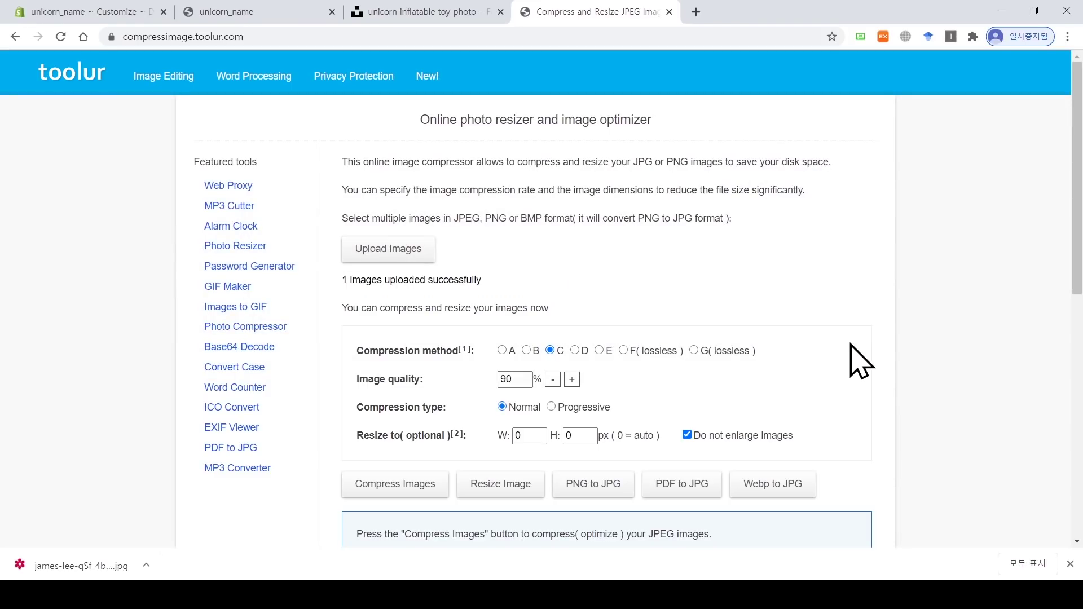
# Step: Compress the photo at 65% quality, 1.7 MB to 622.9 KB, and save the copy
pyautogui.moveTo(513, 379); pyautogui.dragTo(491, 398)
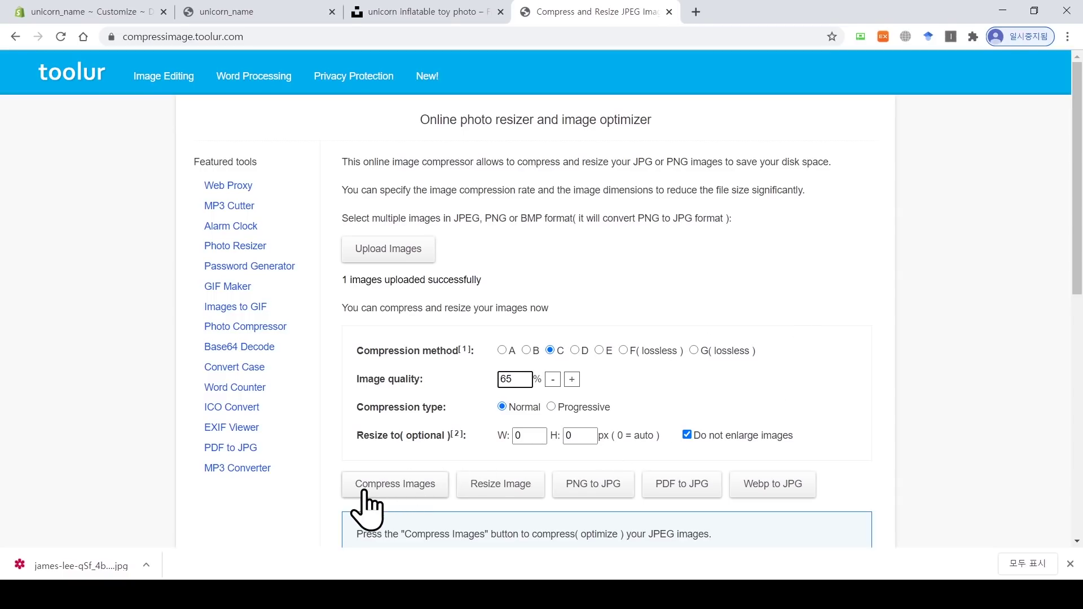
pyautogui.click(407, 492)
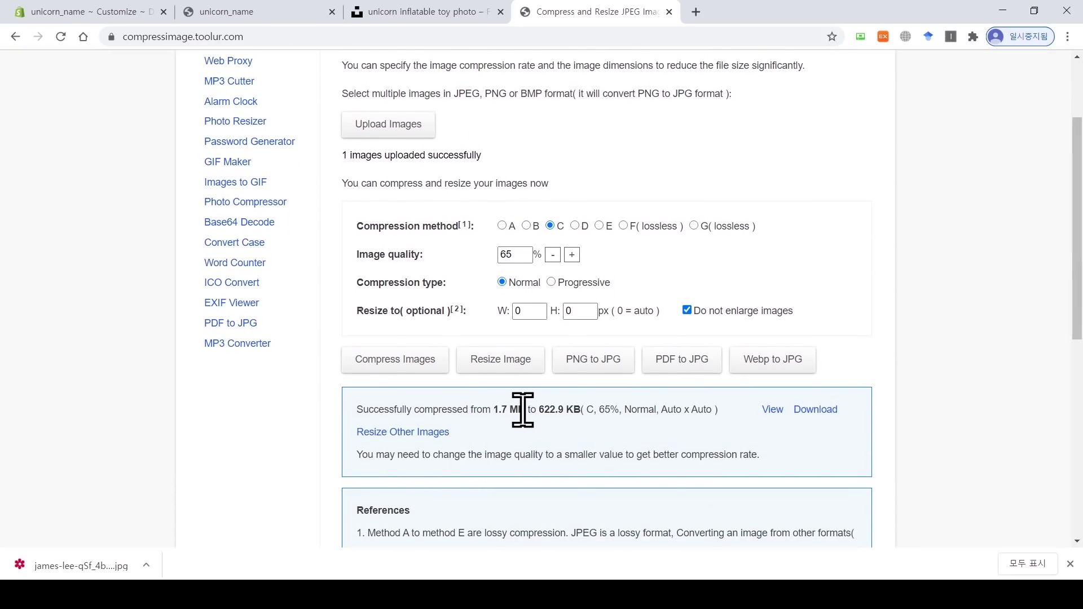
pyautogui.moveTo(525, 409); pyautogui.dragTo(492, 411)
pyautogui.moveTo(573, 410); pyautogui.dragTo(536, 412)
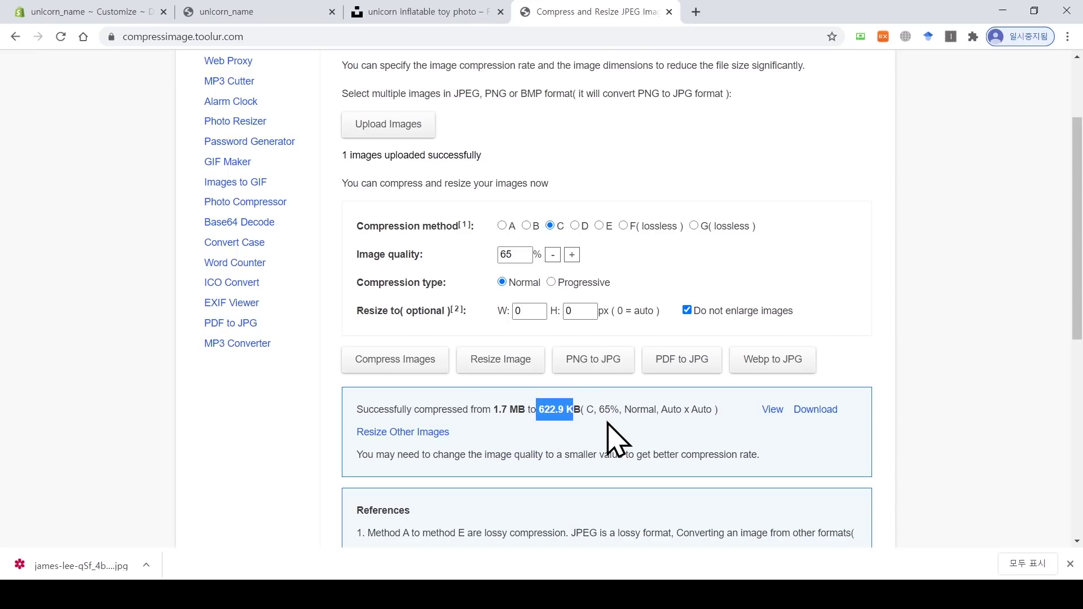
pyautogui.click(815, 417)
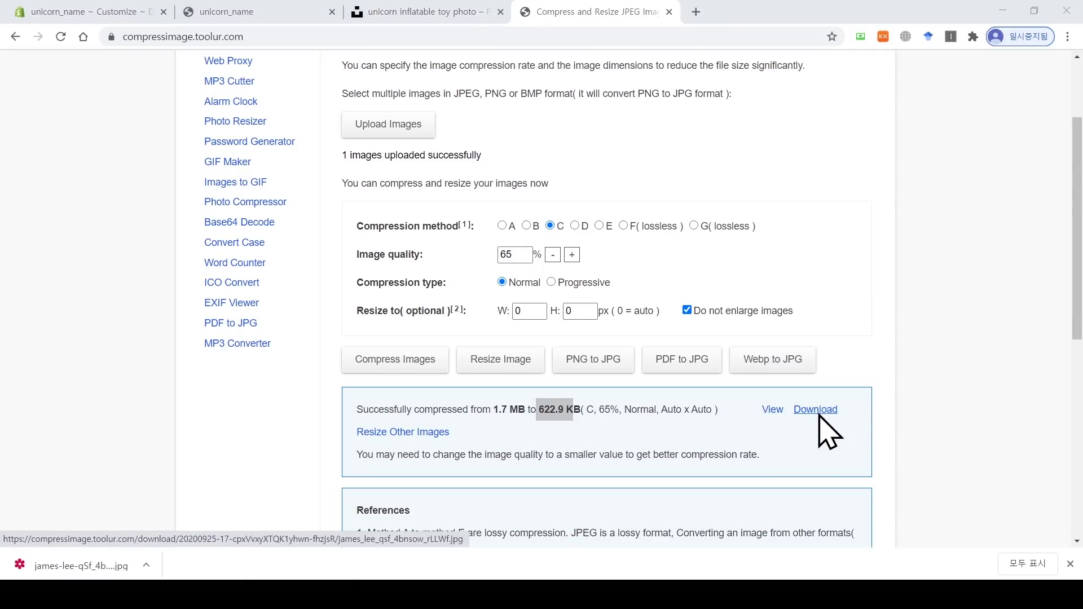
pyautogui.click(912, 353)
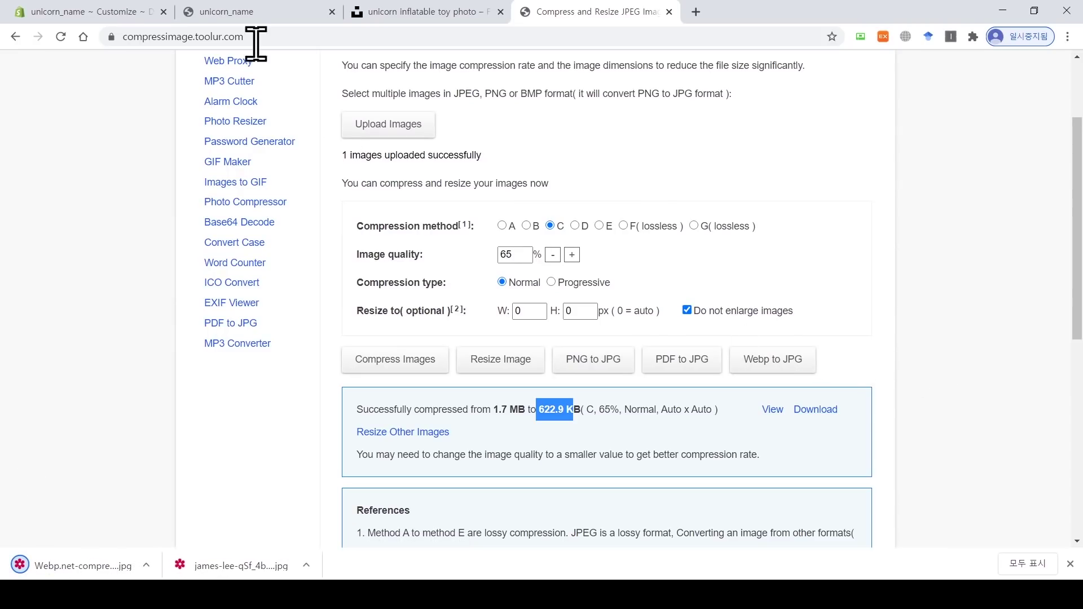
# Step: Upload the compressed unicorn JPG to the Images library and select it for the banner
pyautogui.click(135, 11)
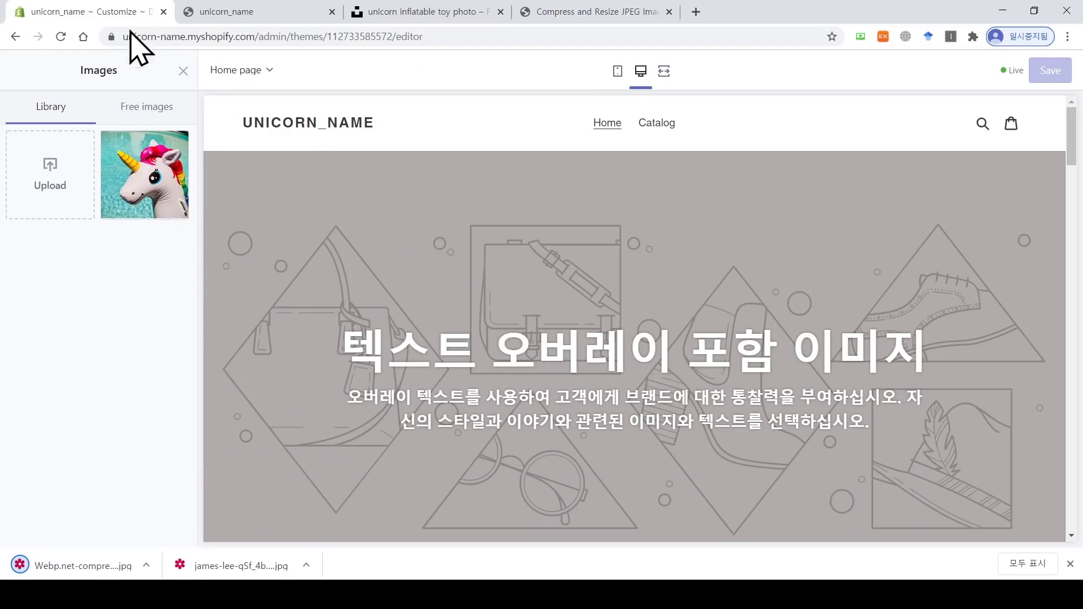
pyautogui.click(52, 186)
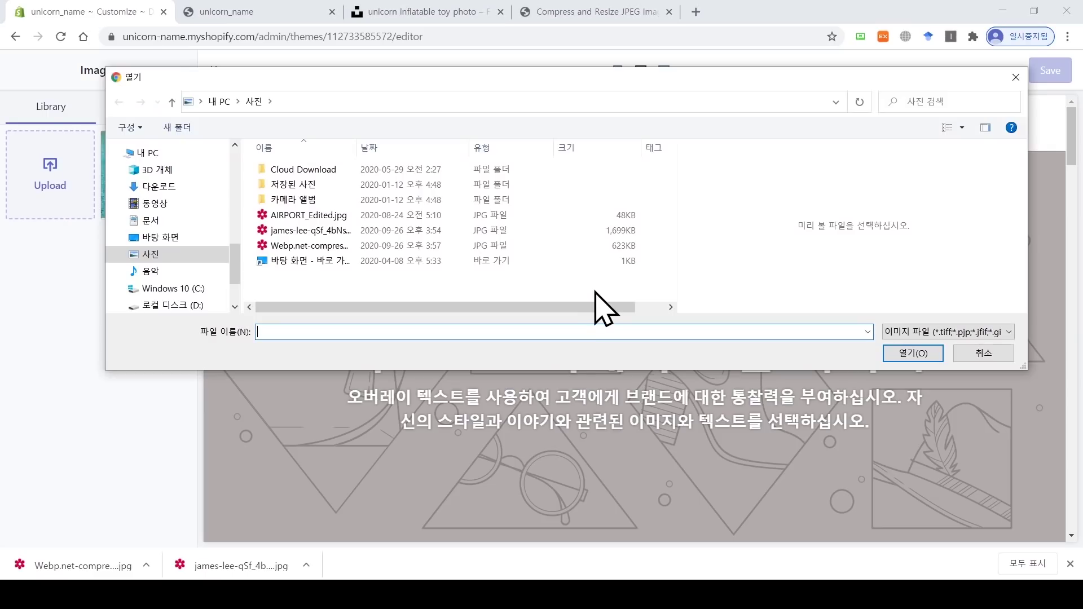
pyautogui.click(619, 248)
pyautogui.click(913, 353)
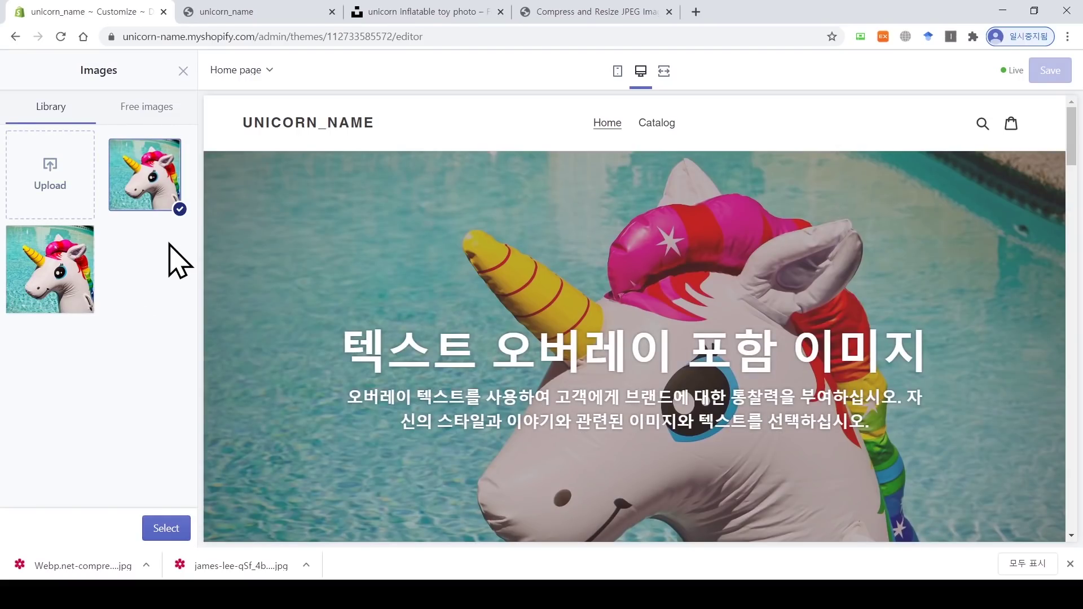
pyautogui.click(166, 528)
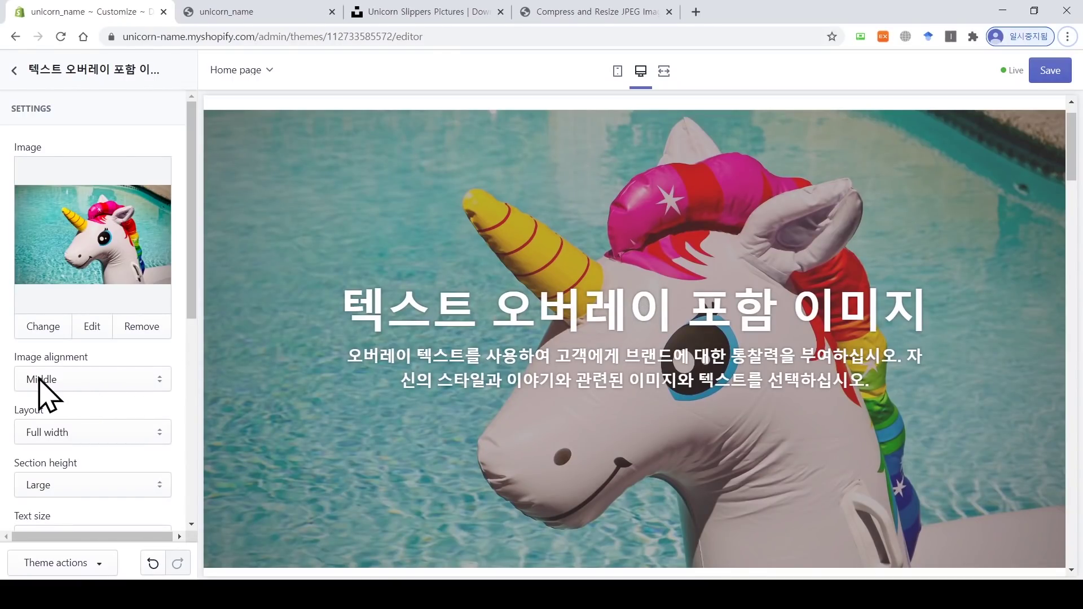
pyautogui.scroll(-1, 193, 310)
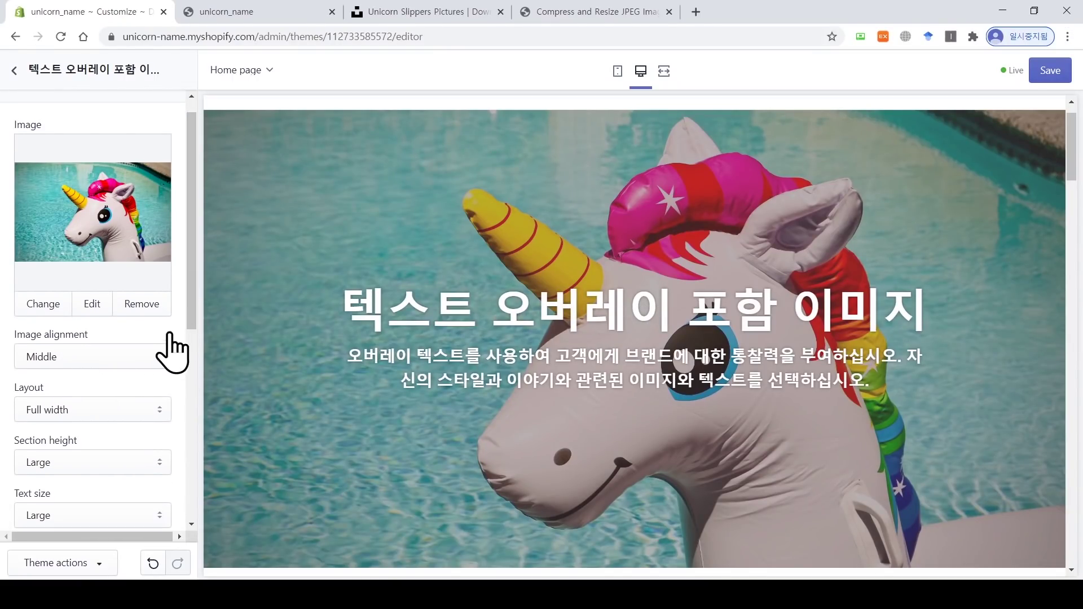
pyautogui.click(151, 360)
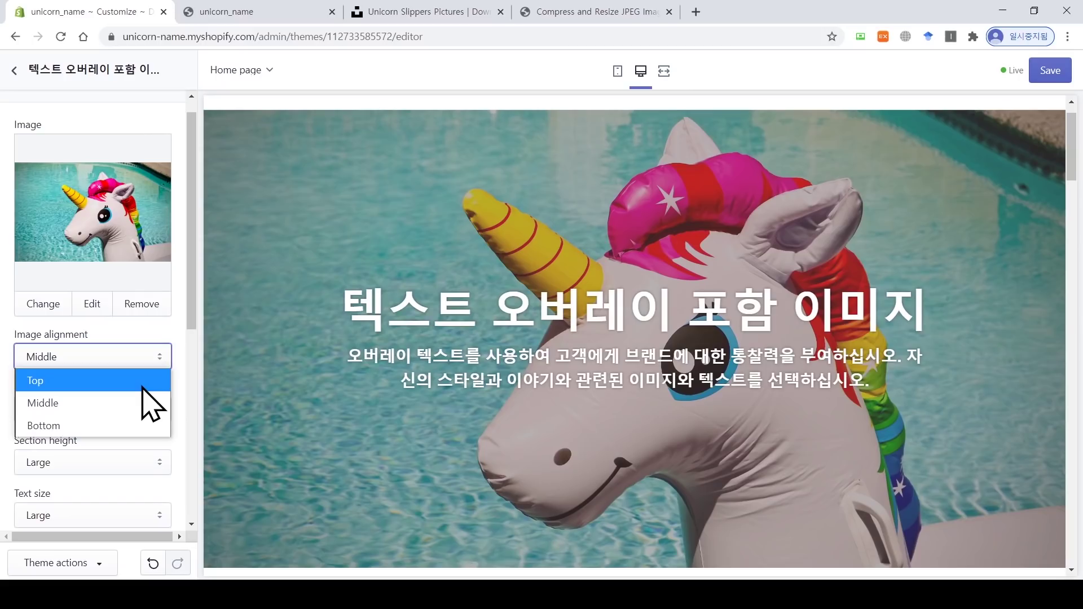
pyautogui.click(142, 380)
pyautogui.click(154, 363)
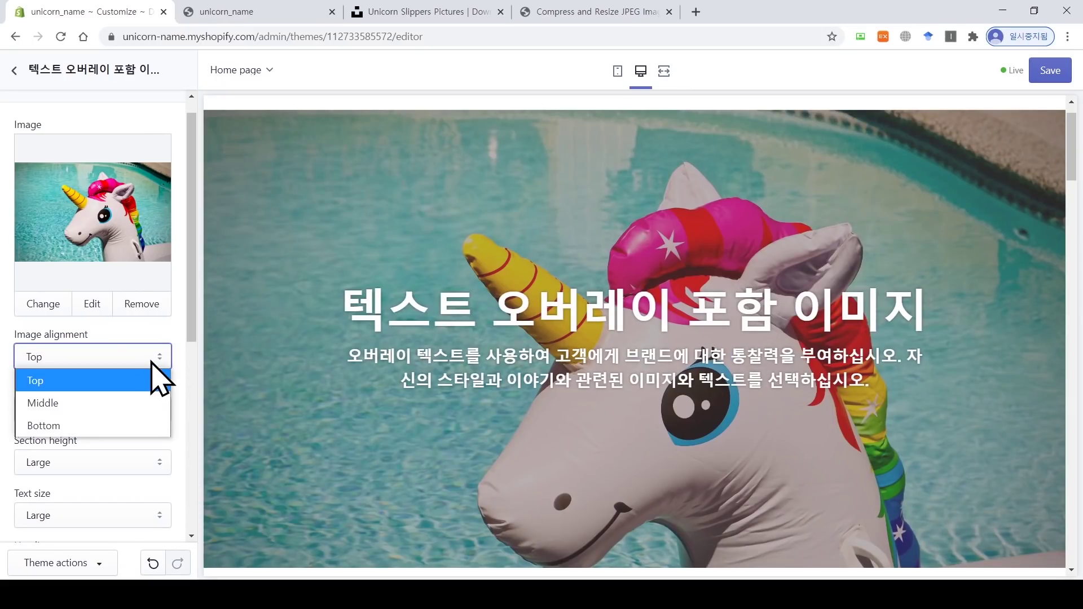
pyautogui.click(138, 423)
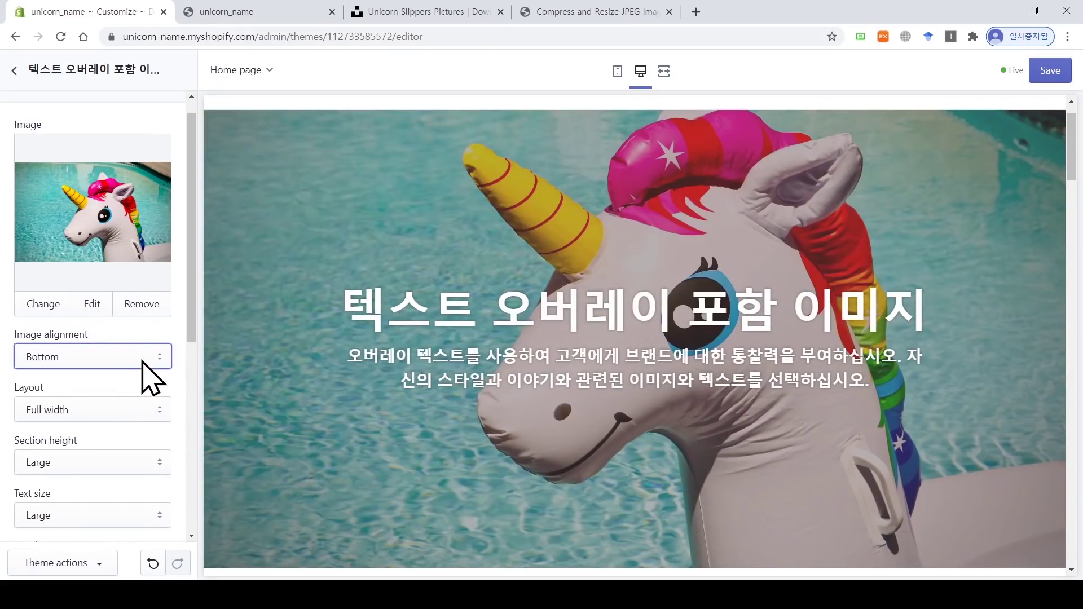
pyautogui.click(145, 361)
pyautogui.click(142, 401)
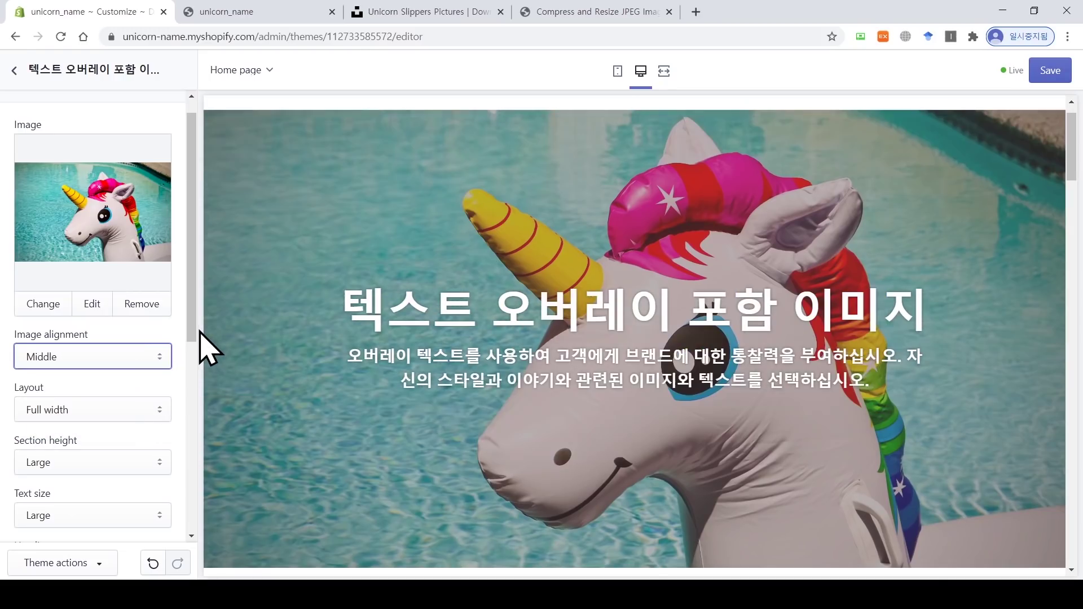
pyautogui.scroll(-1, 191, 338)
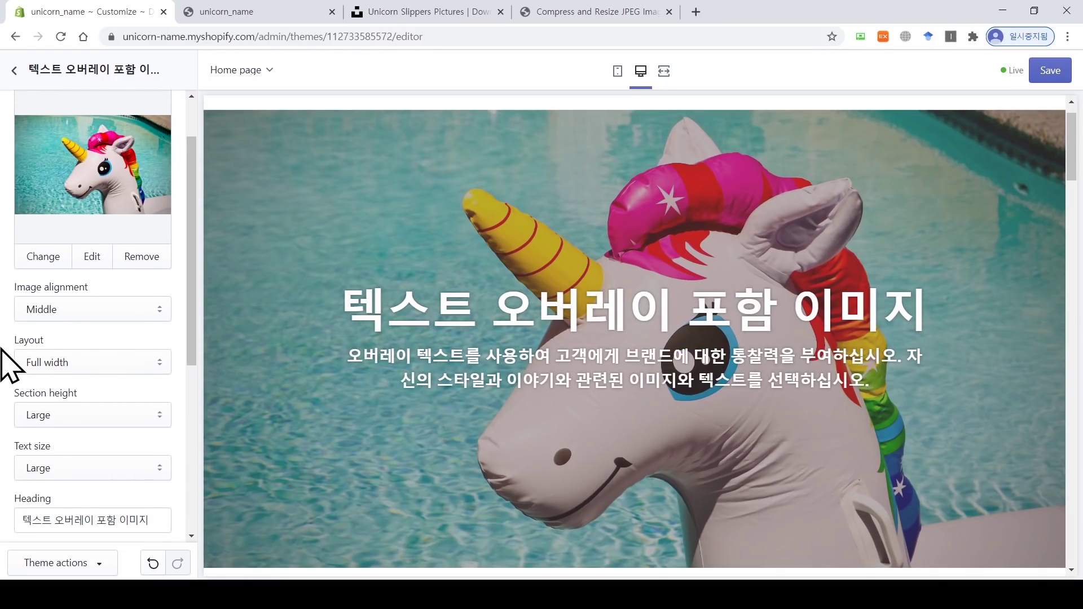
pyautogui.click(125, 366)
pyautogui.click(127, 405)
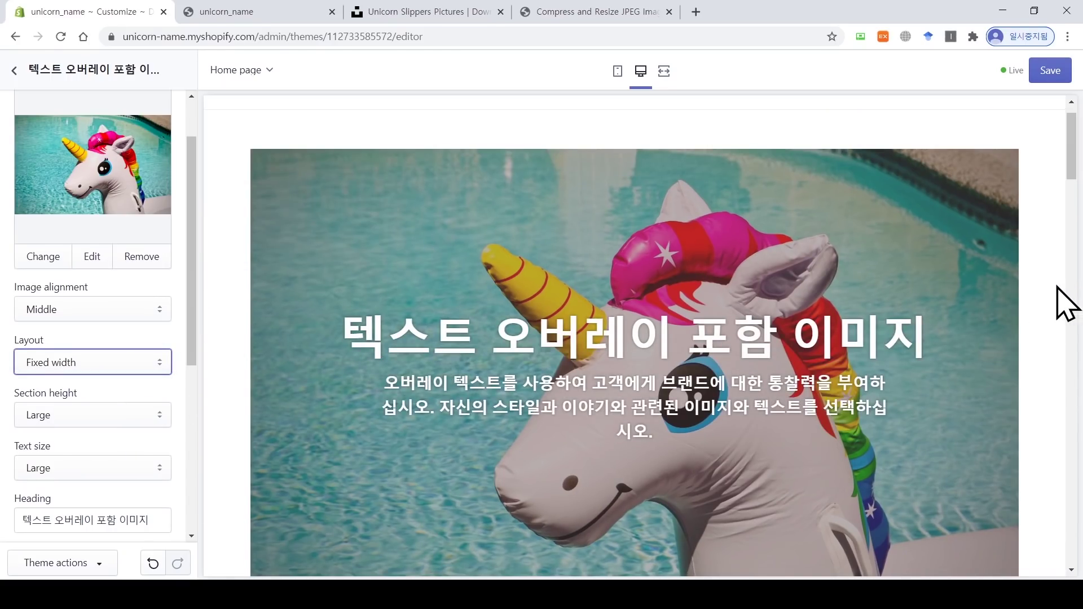
pyautogui.scroll(-2, 978, 333)
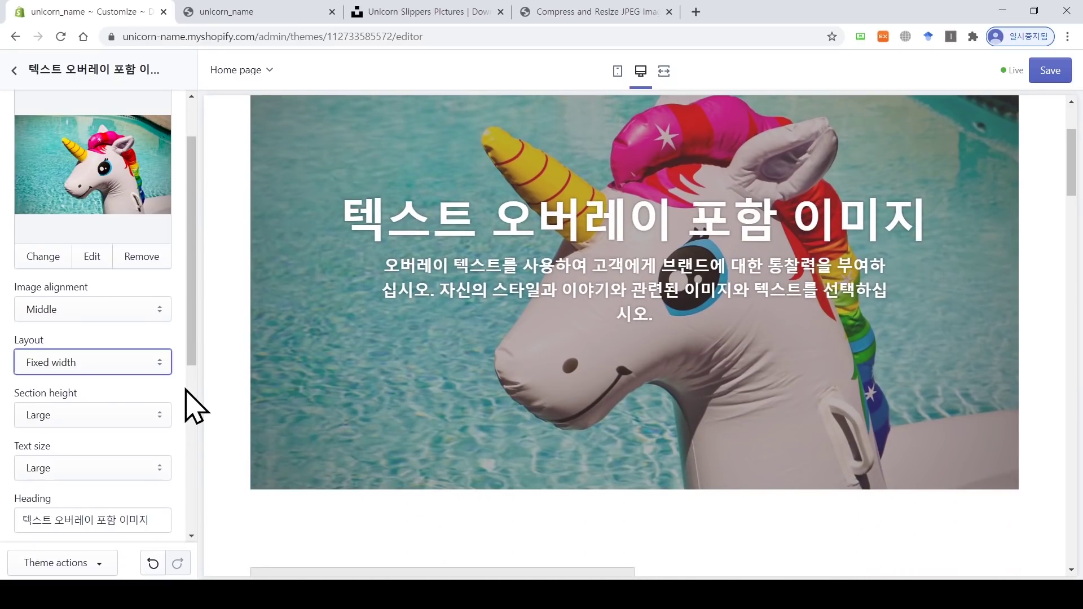
pyautogui.click(149, 367)
pyautogui.click(142, 387)
pyautogui.scroll(-1, 189, 359)
pyautogui.scroll(-1, 188, 361)
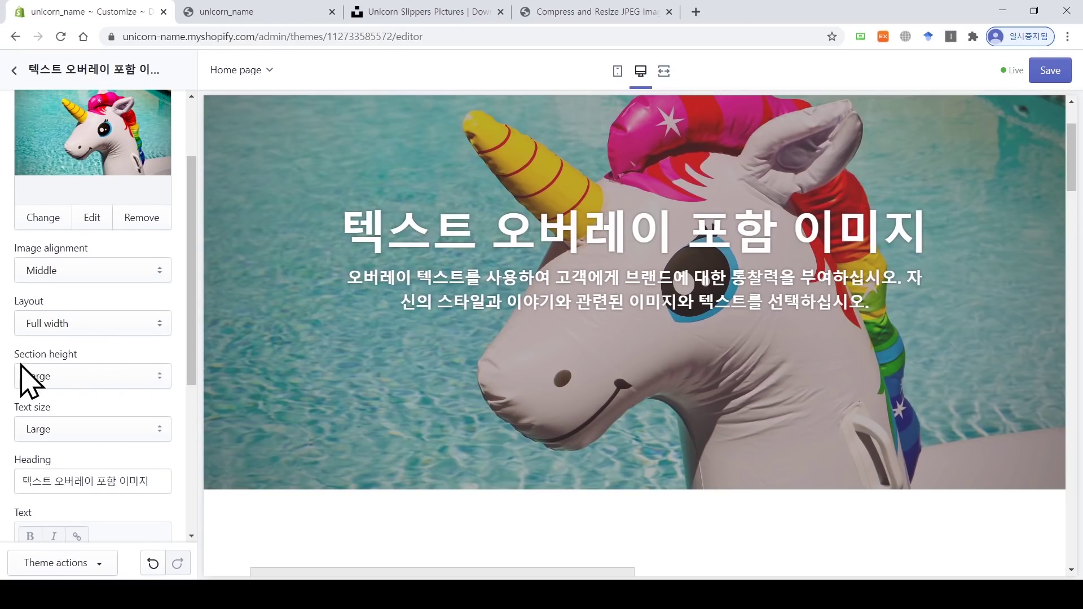
pyautogui.click(135, 376)
pyautogui.click(131, 446)
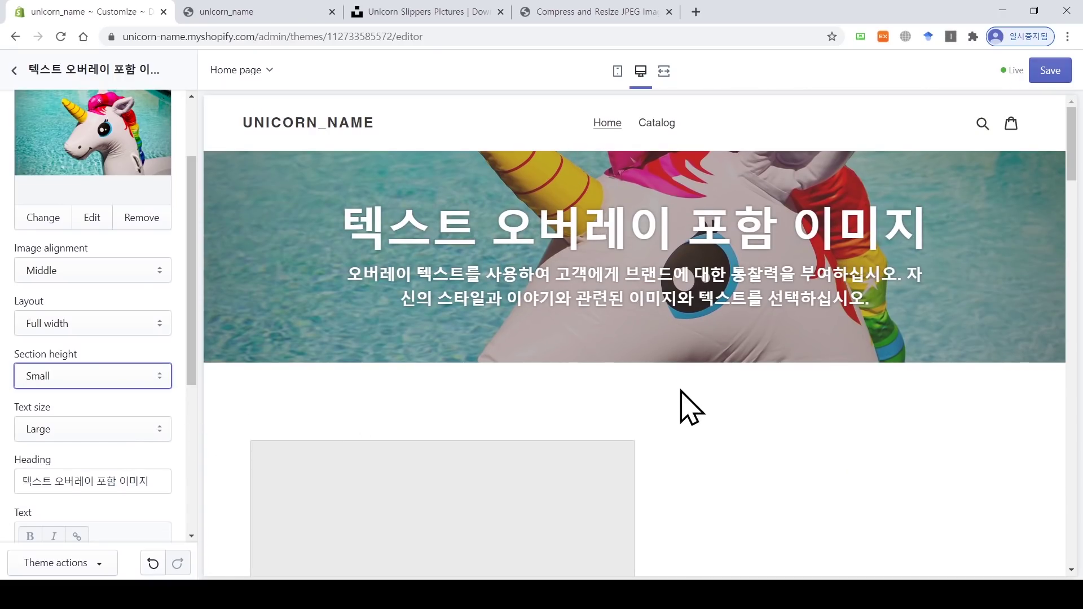
pyautogui.click(160, 383)
pyautogui.click(107, 490)
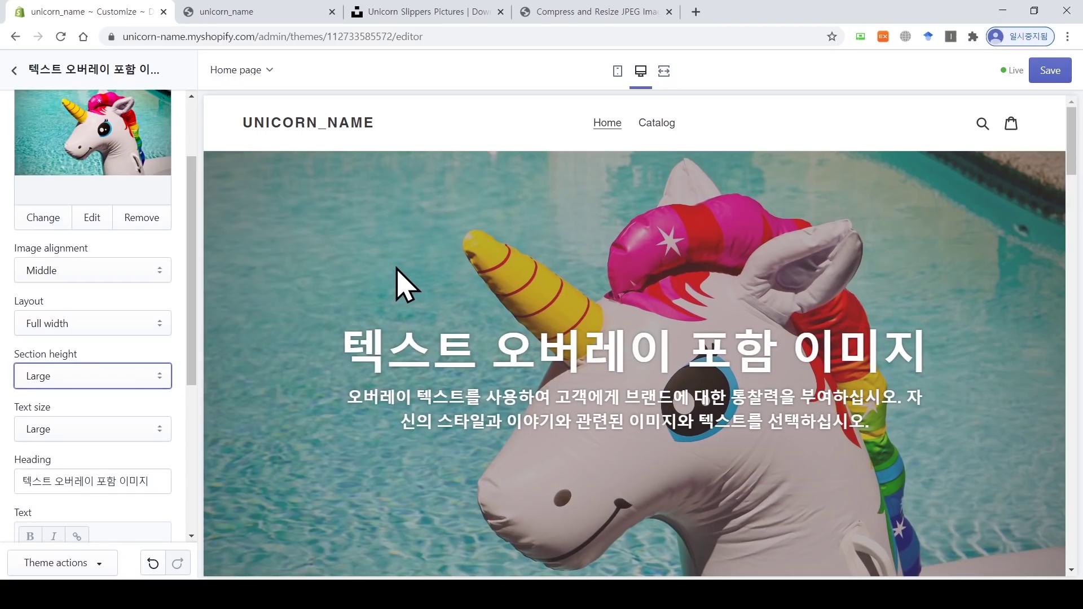
pyautogui.moveTo(193, 297); pyautogui.dragTo(198, 364)
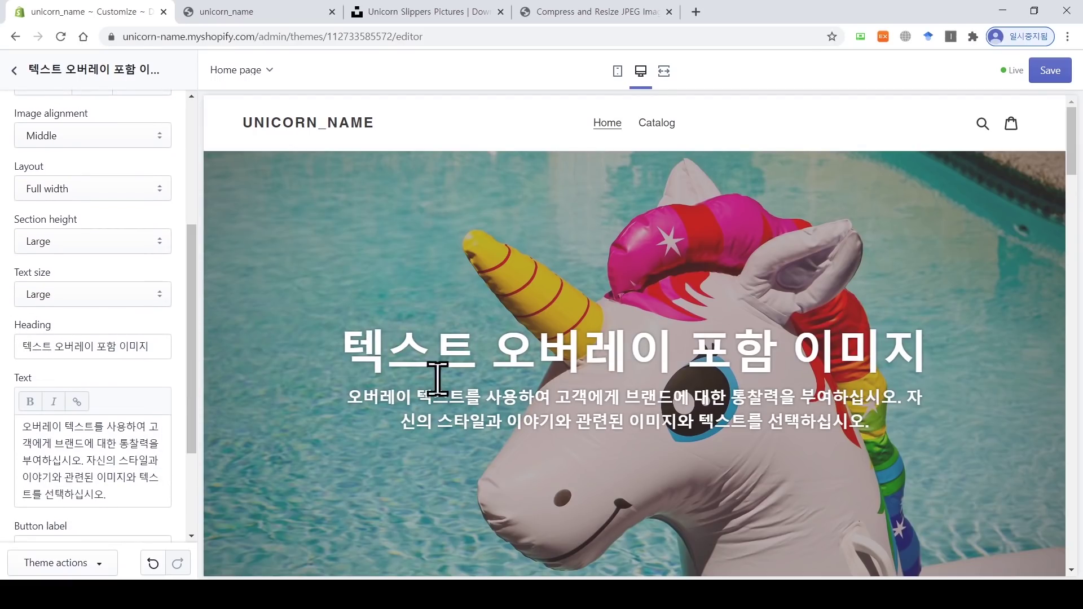
# Step: Replace the banner heading with 'Unicorns are real'
pyautogui.moveTo(150, 346); pyautogui.dragTo(17, 346)
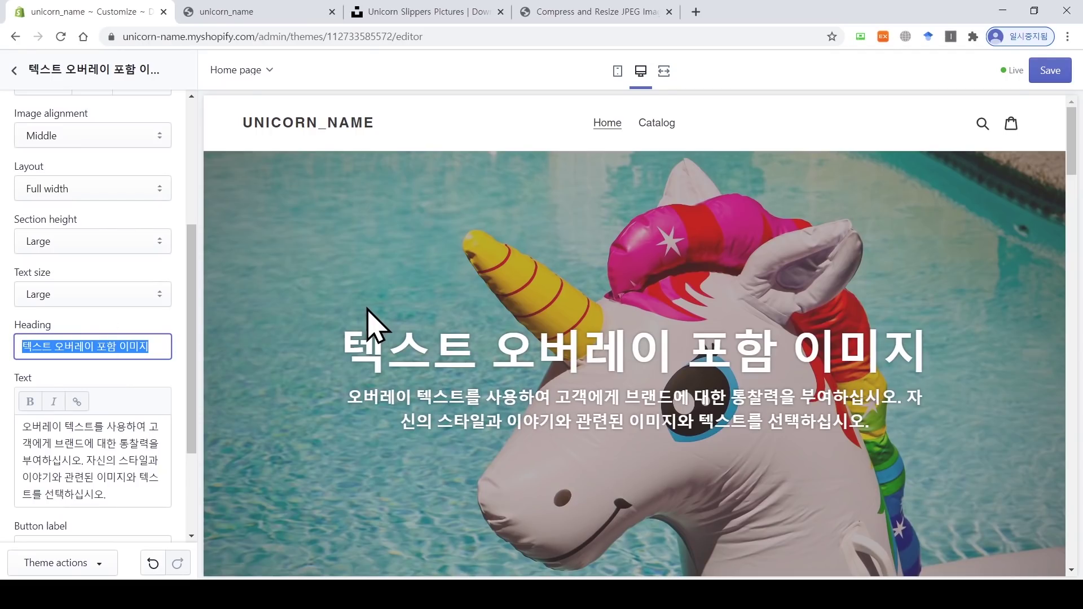
pyautogui.write('ㅕ')
pyautogui.press('BackSpace')
pyautogui.write('U')
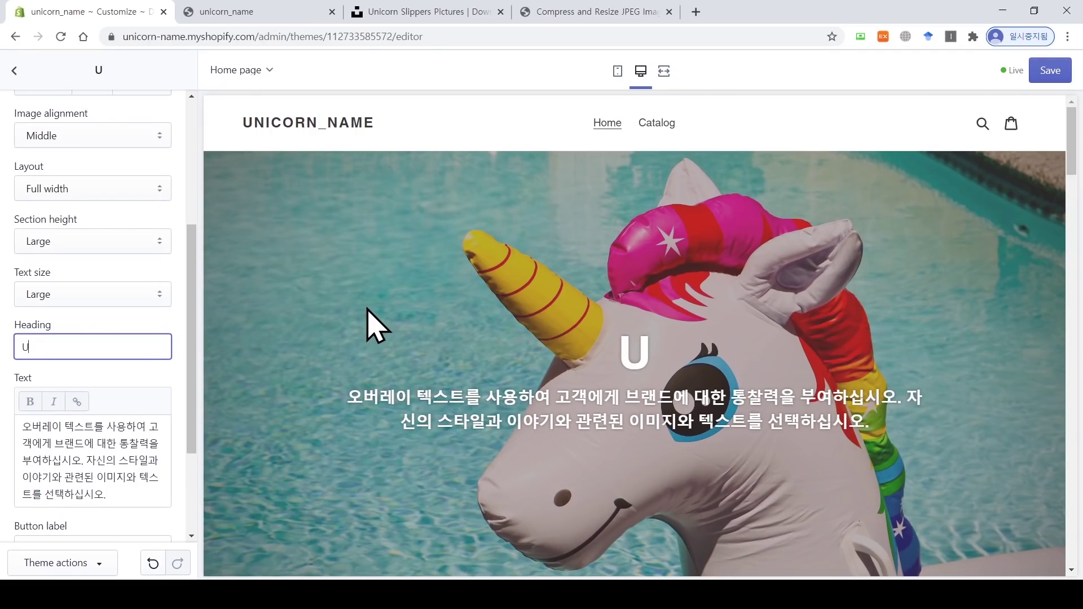
pyautogui.write('nicorns a')
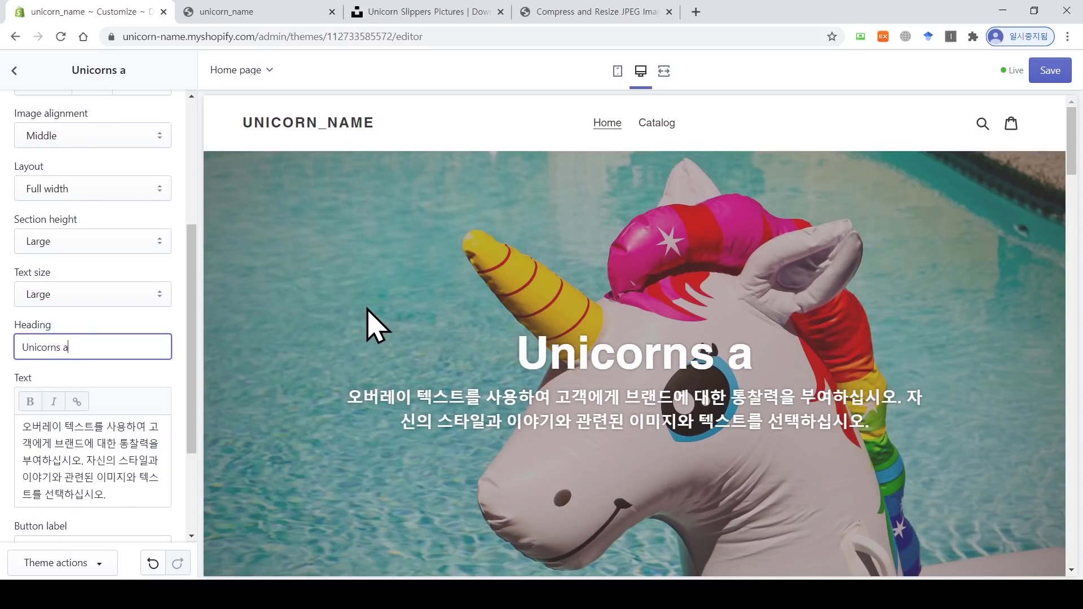
pyautogui.write('re real')
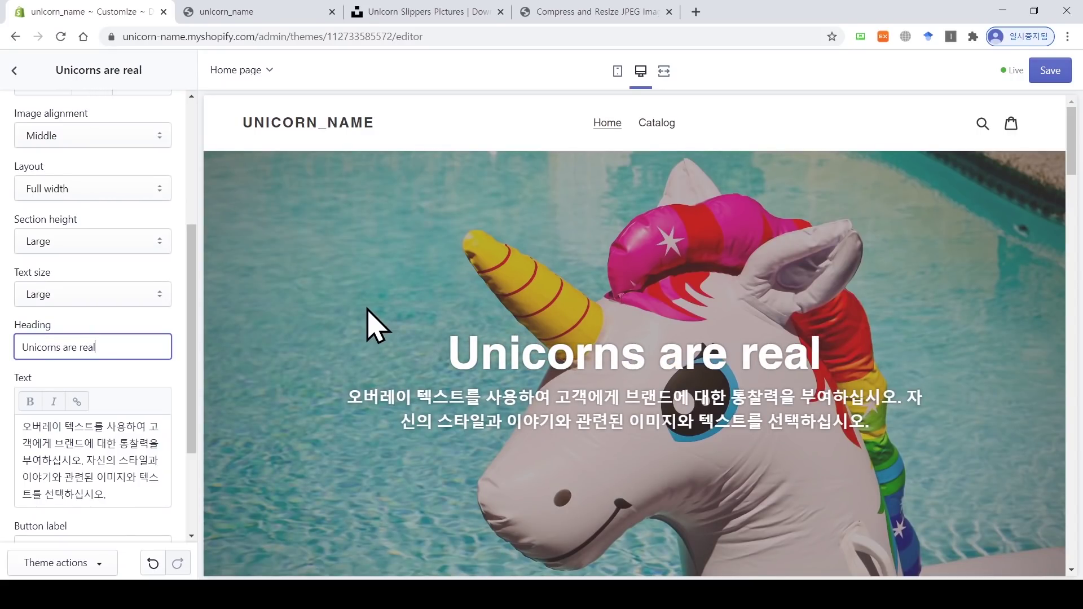
# Step: Delete the whole paragraph in the Text box below the heading
pyautogui.moveTo(193, 355); pyautogui.dragTo(193, 387)
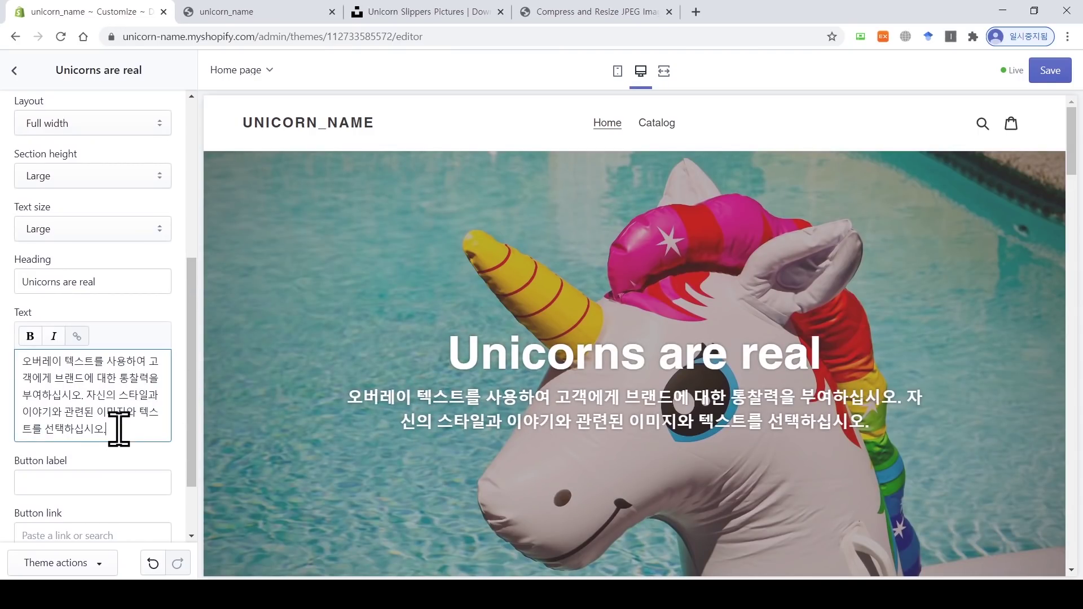
pyautogui.moveTo(106, 429); pyautogui.dragTo(2, 364)
pyautogui.press('BackSpace')
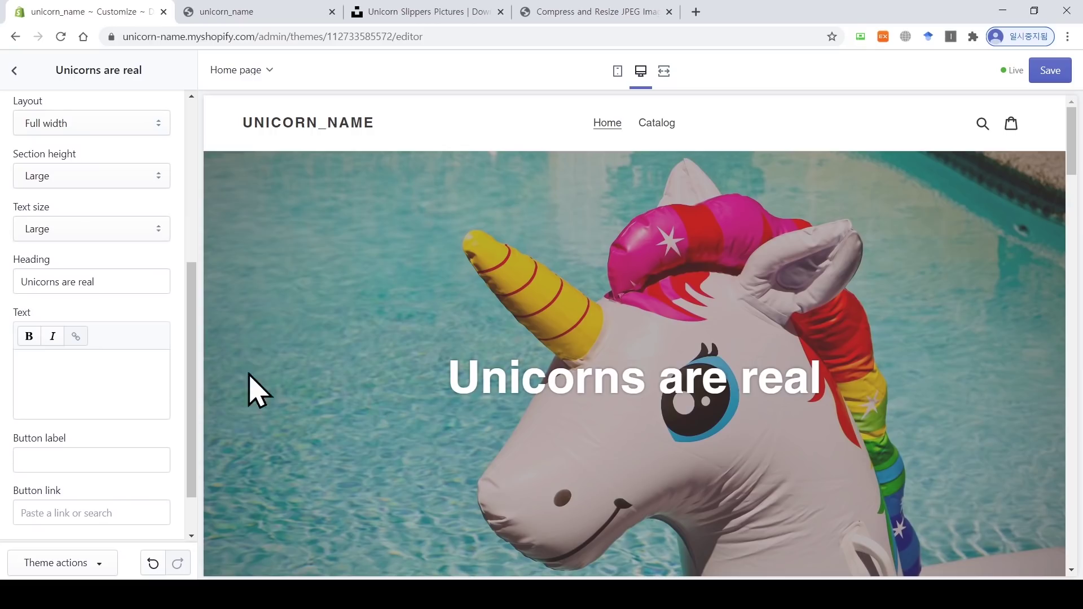
# Step: Set the 유니콘 button's link to the Home page collection under Collections
pyautogui.scroll(-2, 195, 395)
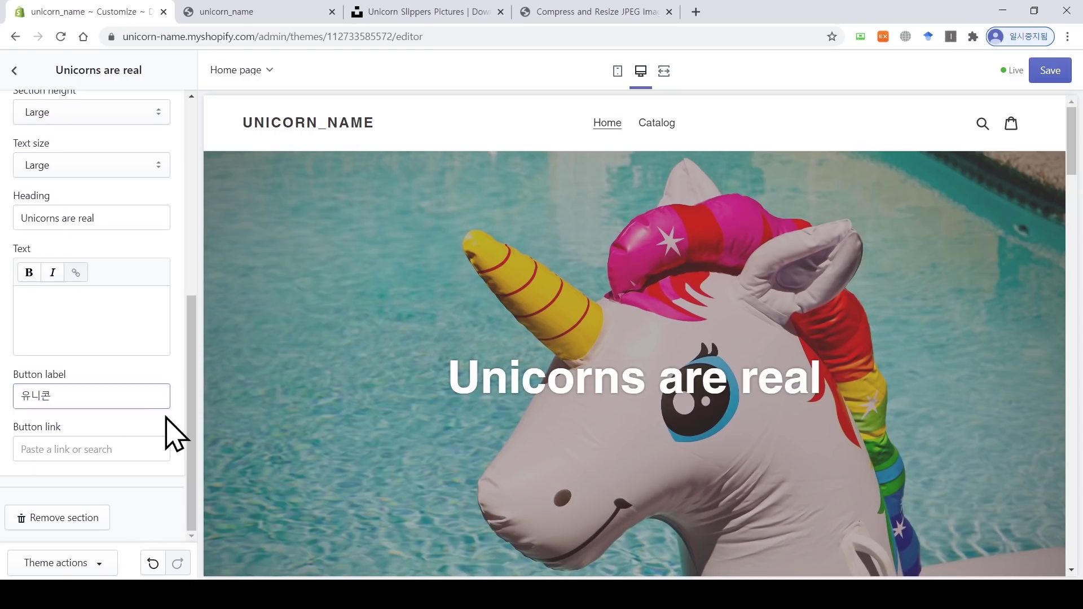
pyautogui.click(142, 451)
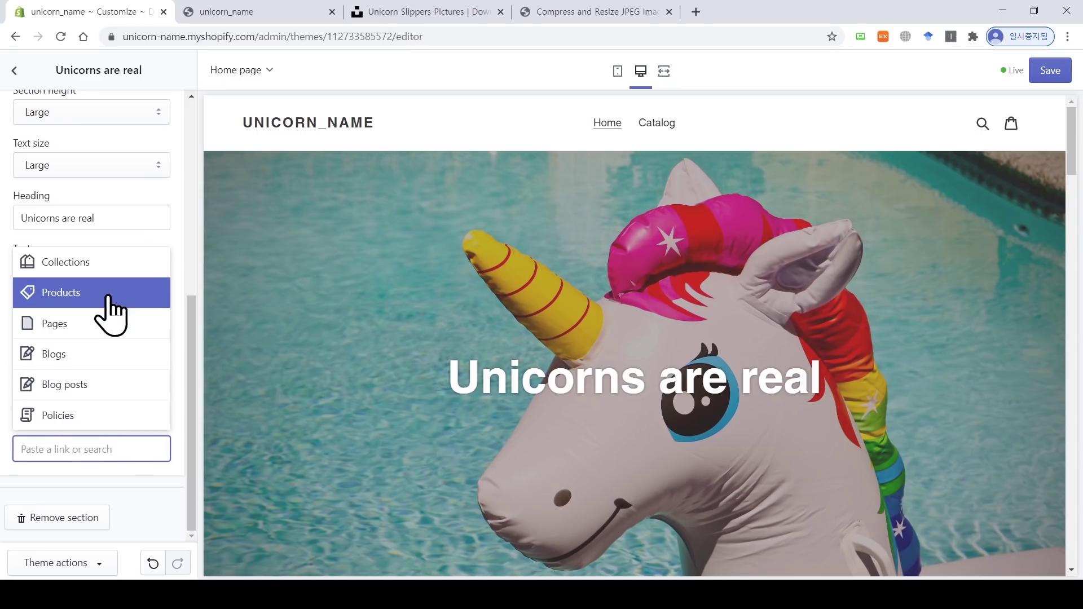
pyautogui.click(102, 265)
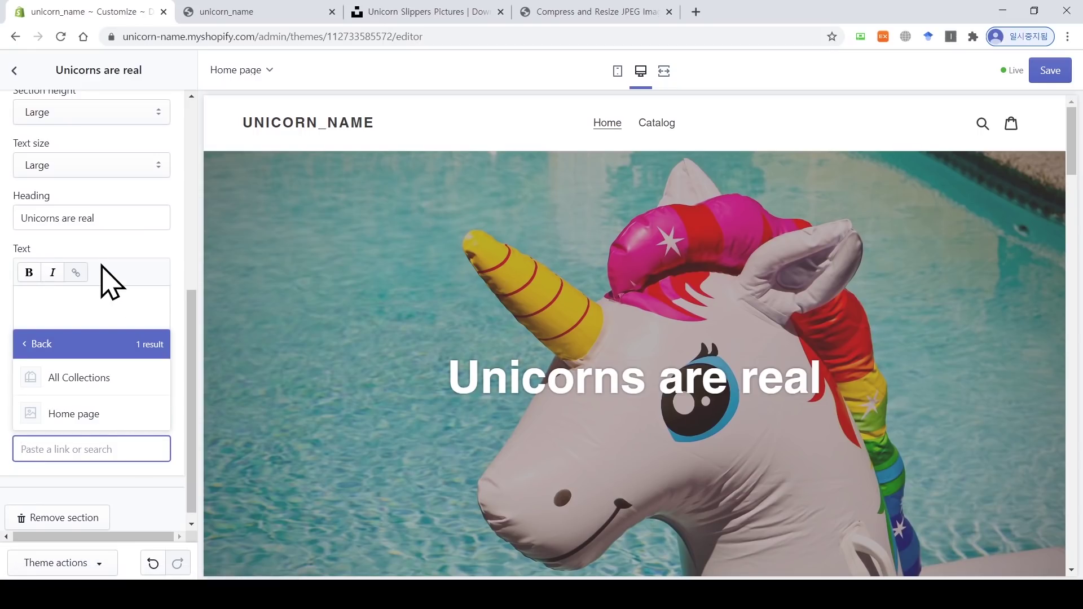
pyautogui.click(107, 418)
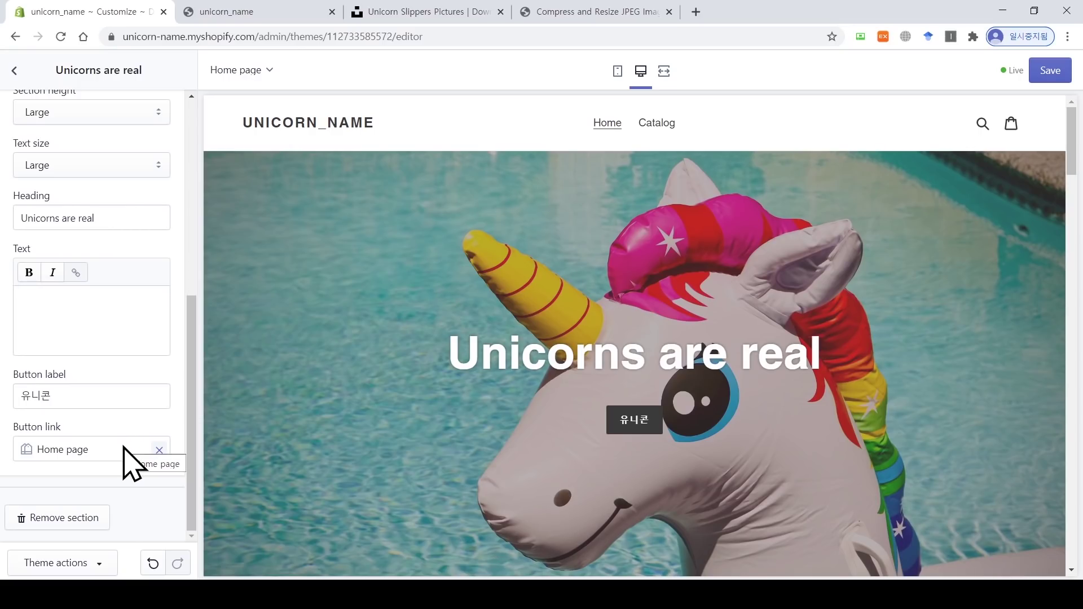
pyautogui.click(160, 451)
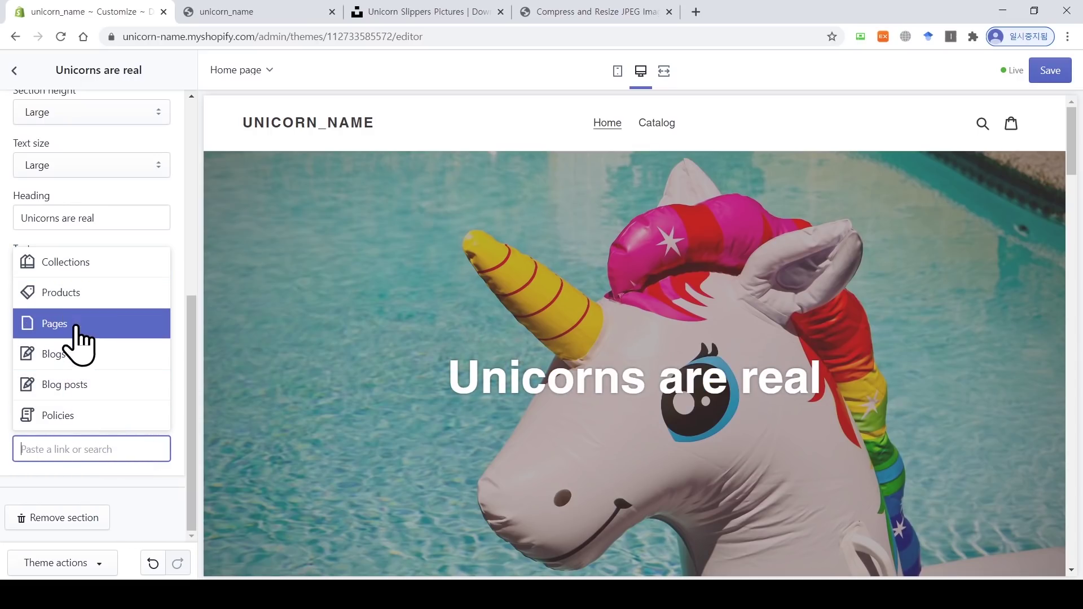
pyautogui.click(79, 305)
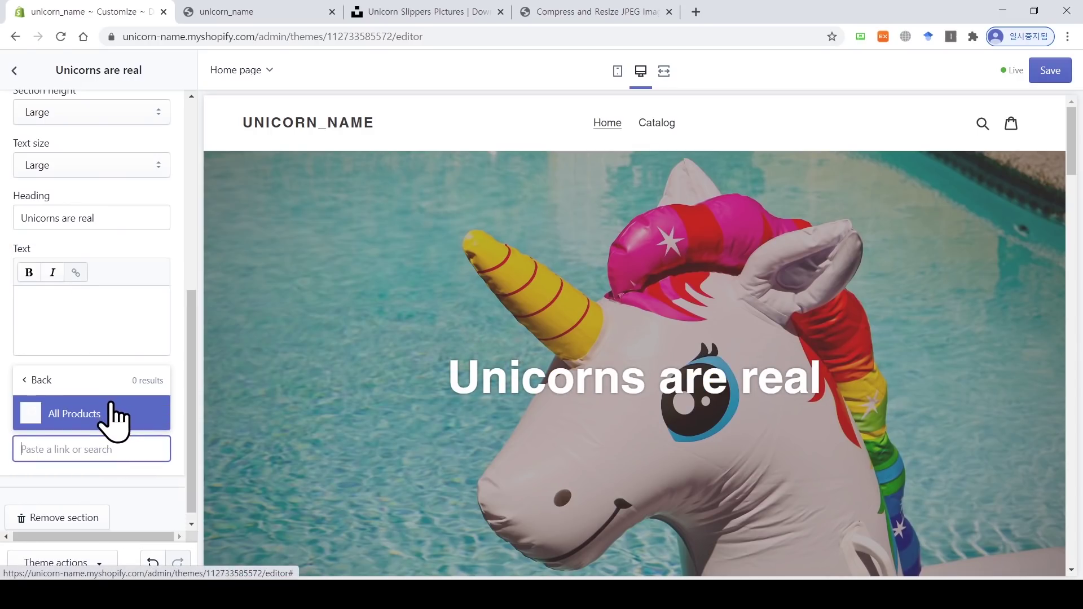
pyautogui.click(50, 381)
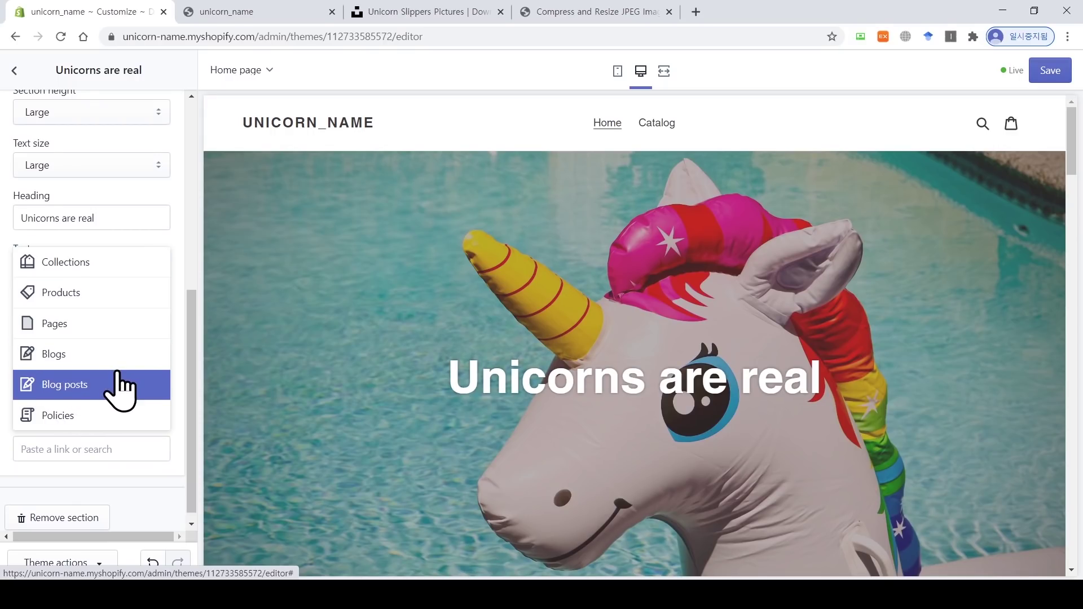
pyautogui.click(101, 266)
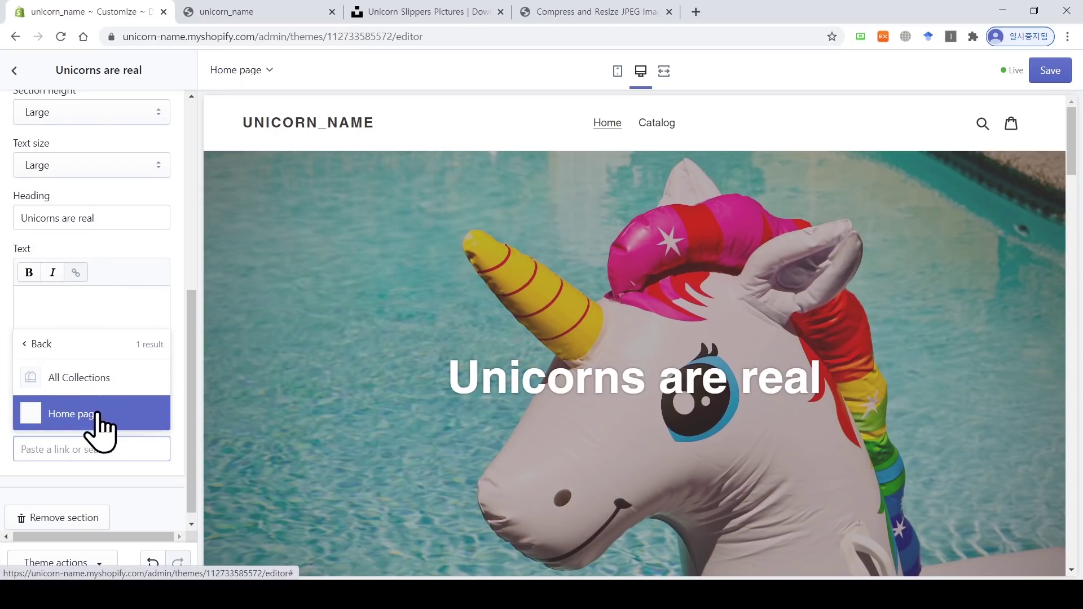
pyautogui.click(97, 416)
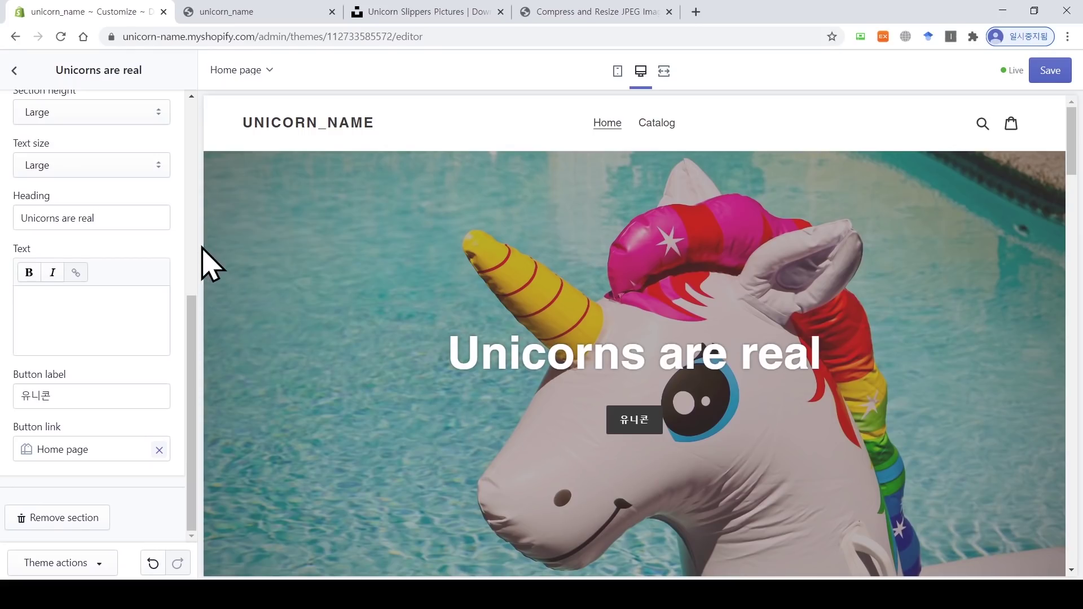
pyautogui.moveTo(194, 343); pyautogui.dragTo(102, 77)
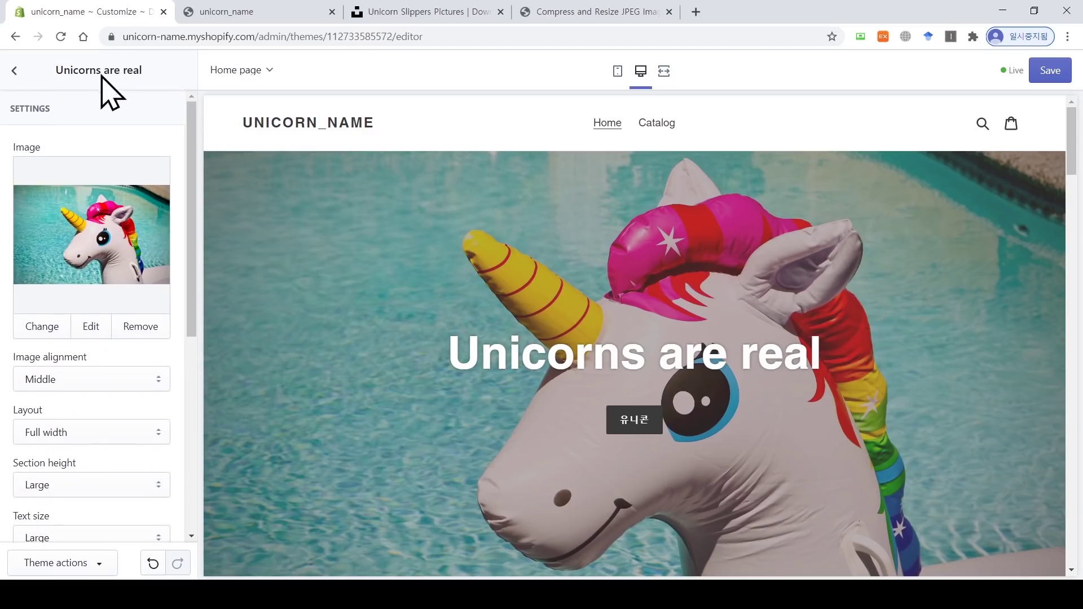
# Step: Set the Primary buttons colour in Theme settings > Colors to purple #8D52D7
pyautogui.click(14, 70)
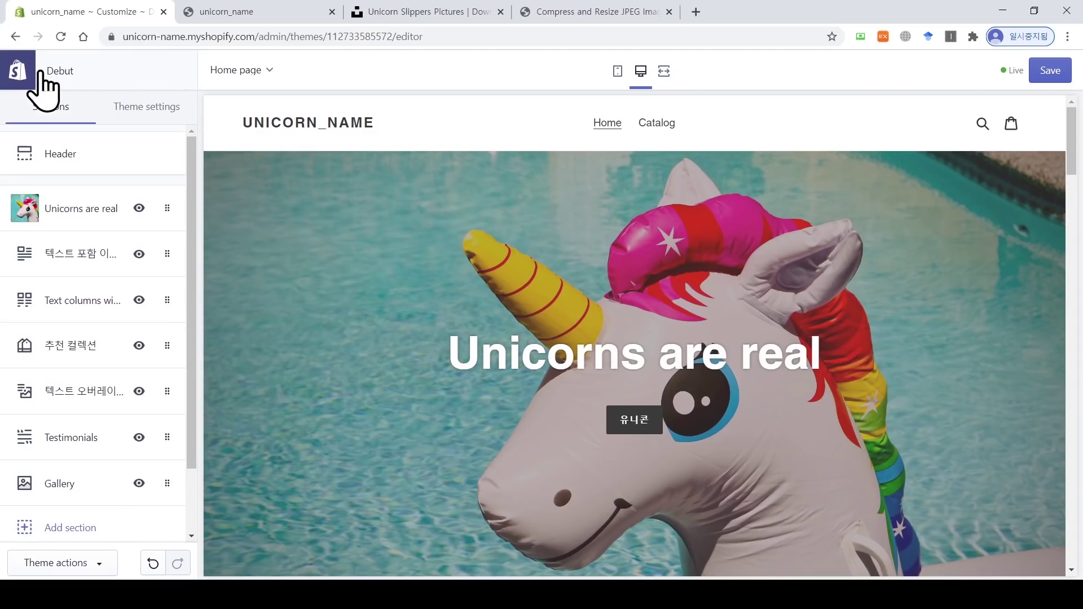
pyautogui.click(151, 112)
pyautogui.click(128, 158)
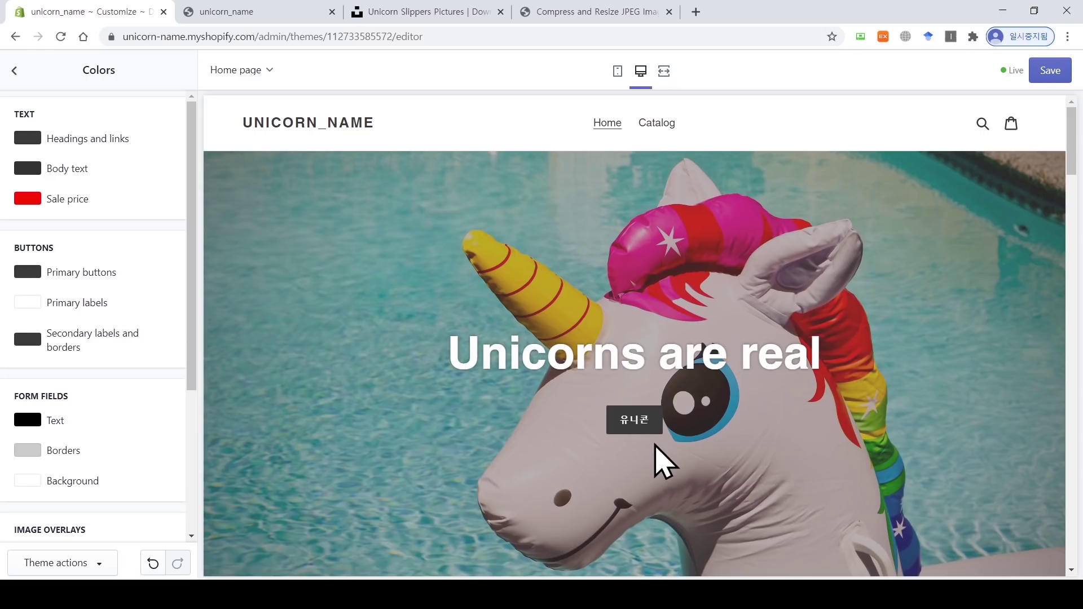
pyautogui.click(100, 274)
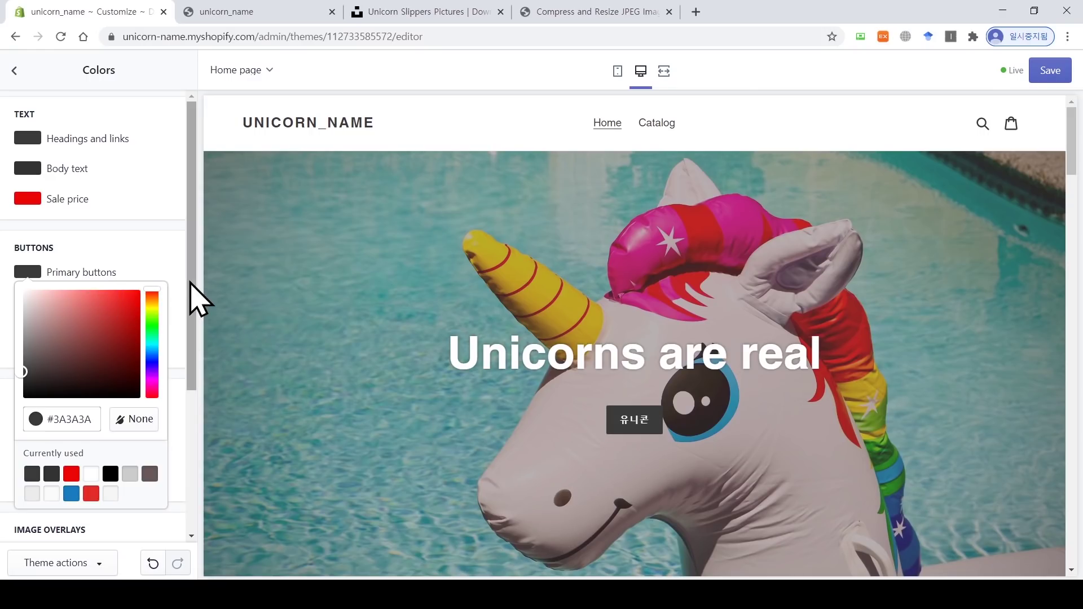
pyautogui.click(116, 304)
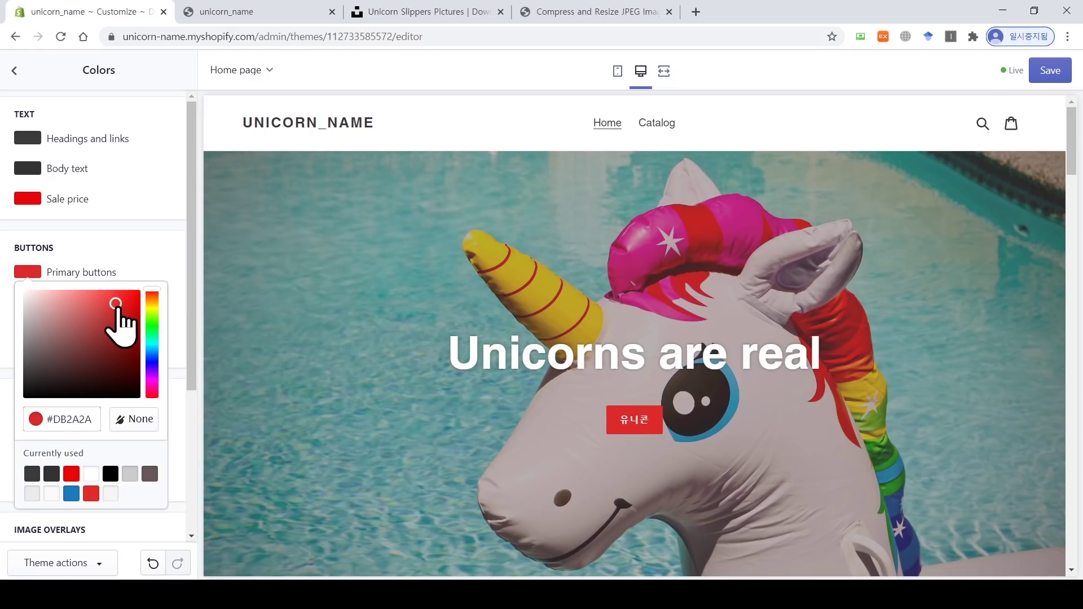
pyautogui.click(151, 357)
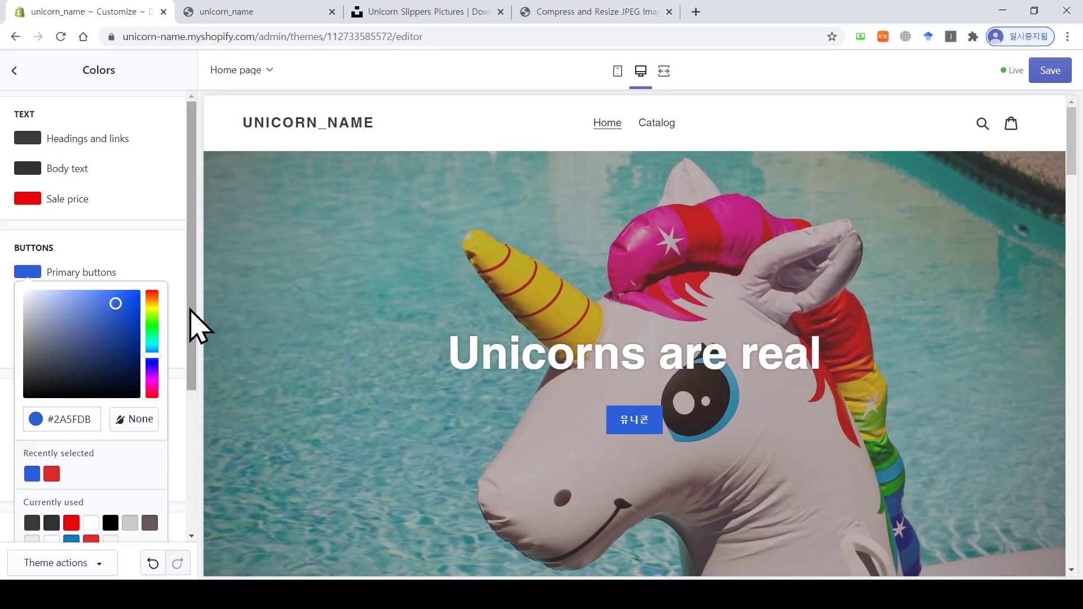
pyautogui.scroll(-1, 190, 333)
pyautogui.click(152, 334)
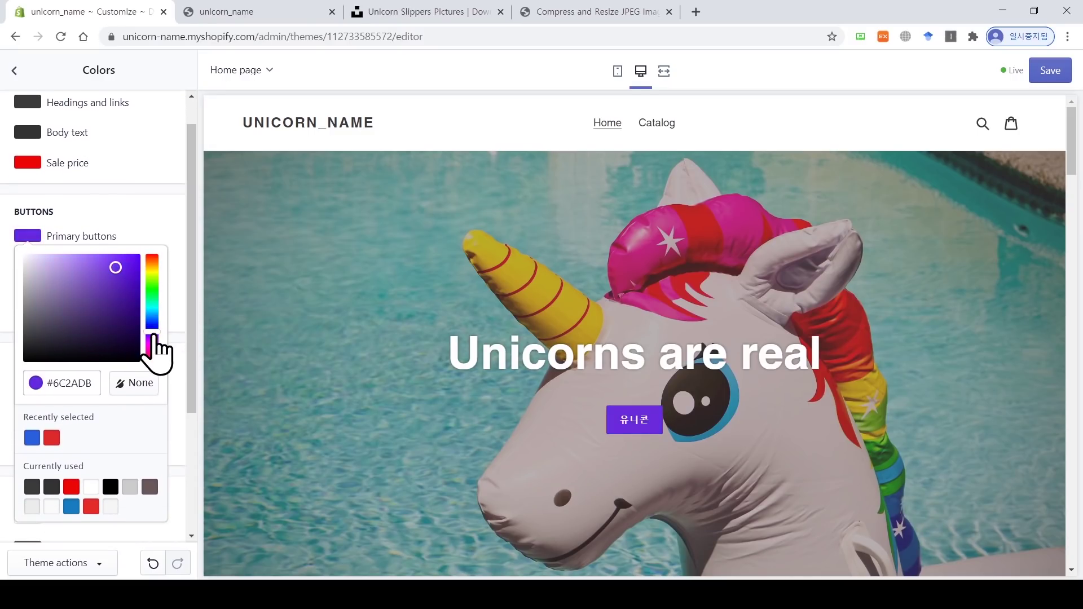
pyautogui.click(111, 265)
pyautogui.click(101, 272)
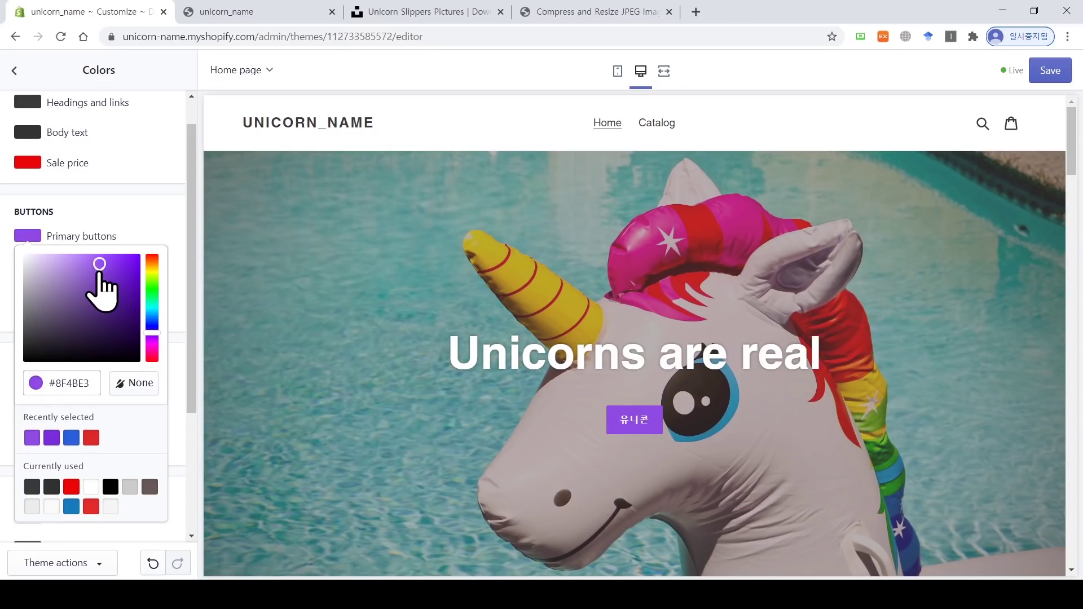
pyautogui.click(93, 269)
pyautogui.scroll(-1, 191, 307)
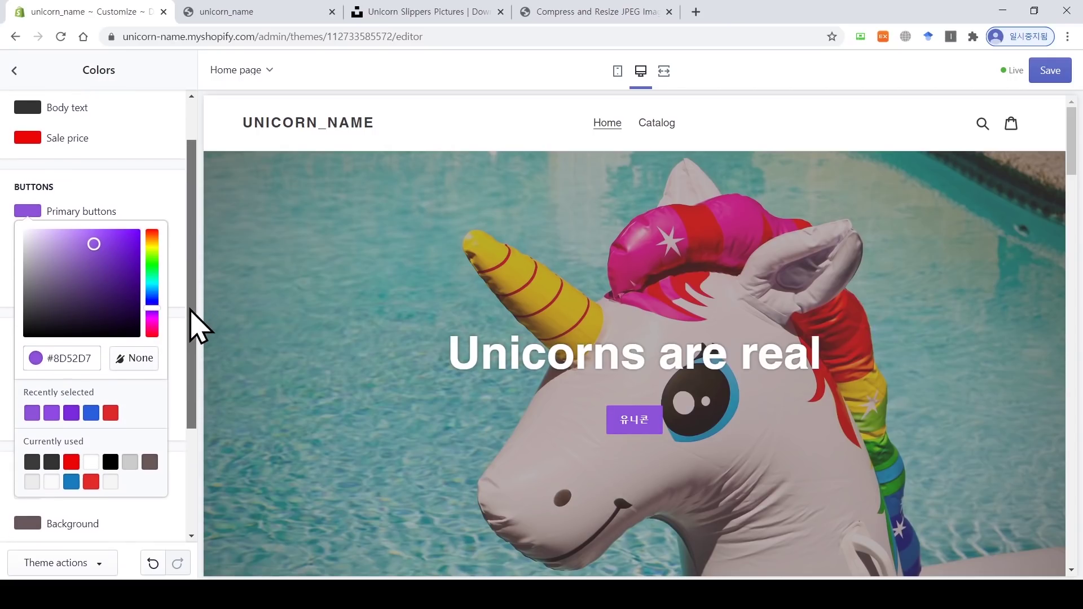
pyautogui.click(133, 175)
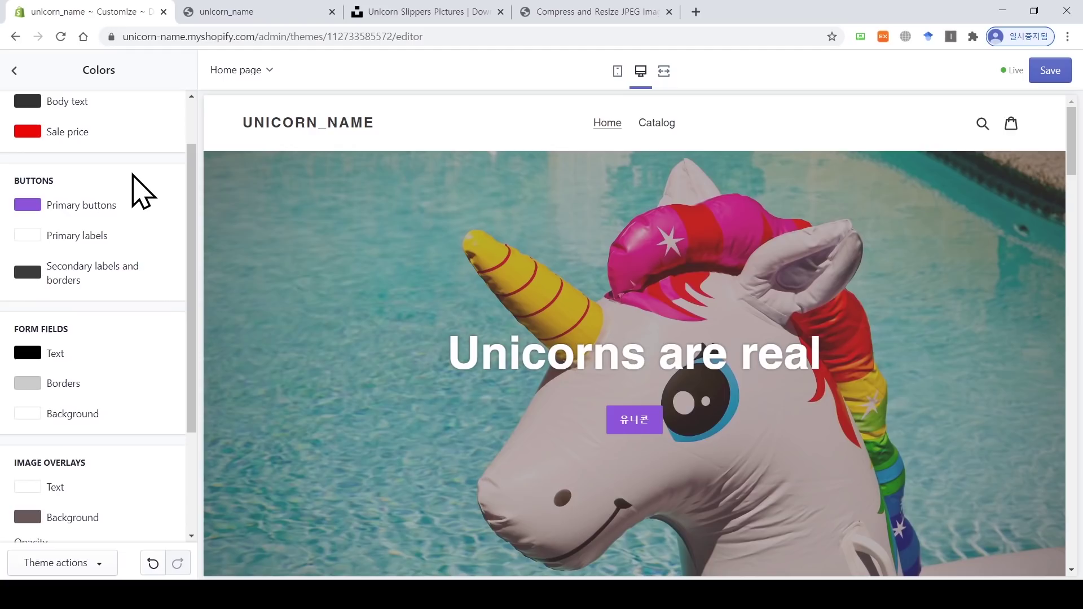
# Step: Try red for the primary button labels, then return them to white
pyautogui.click(88, 235)
pyautogui.click(107, 272)
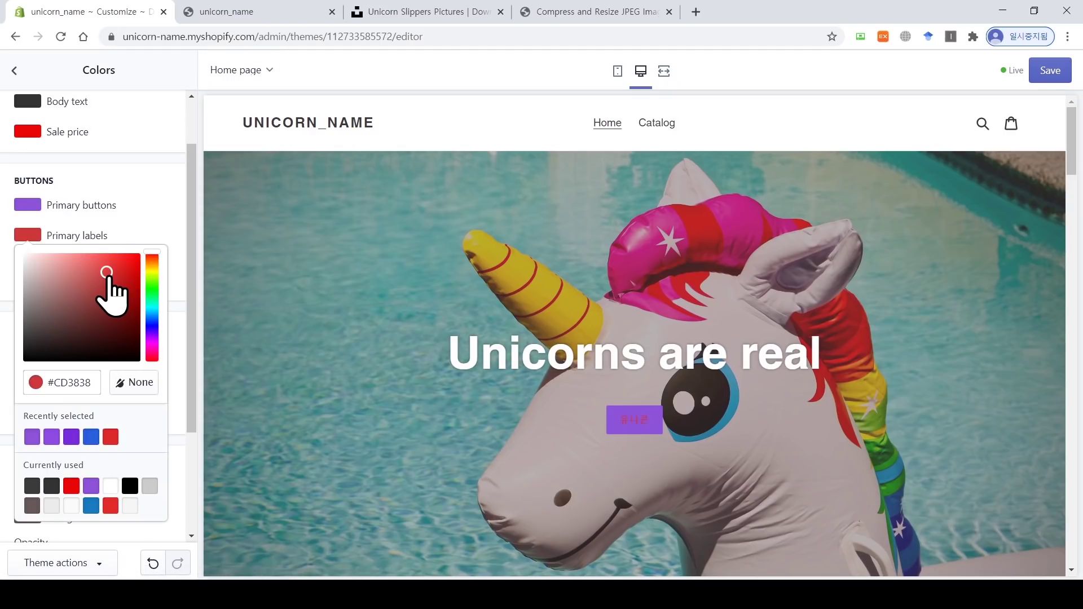
pyautogui.moveTo(60, 287); pyautogui.dragTo(10, 261)
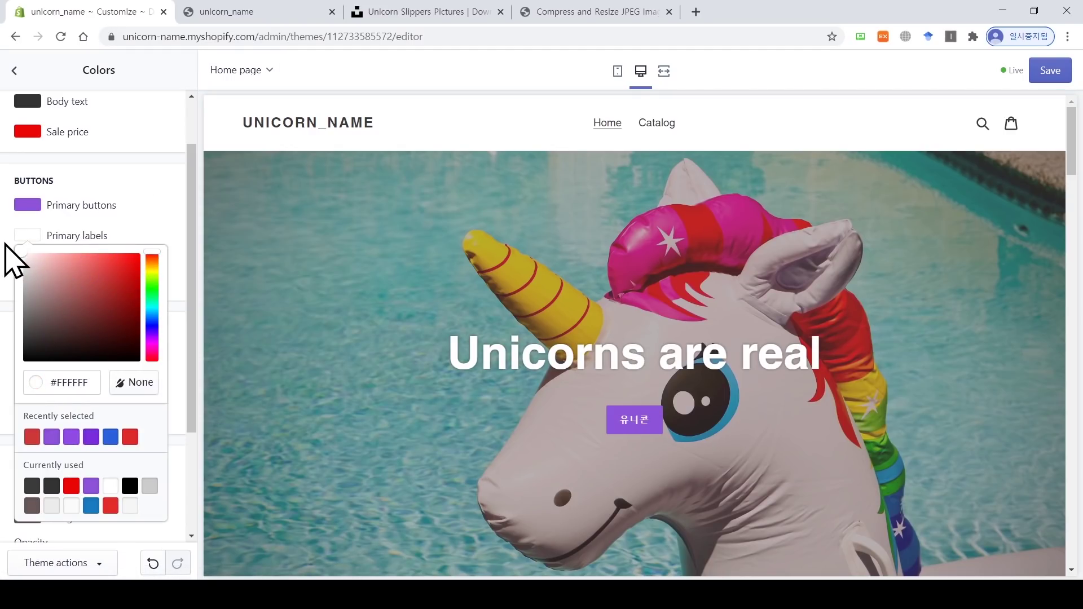
pyautogui.scroll(1, 197, 238)
pyautogui.scroll(1, 198, 237)
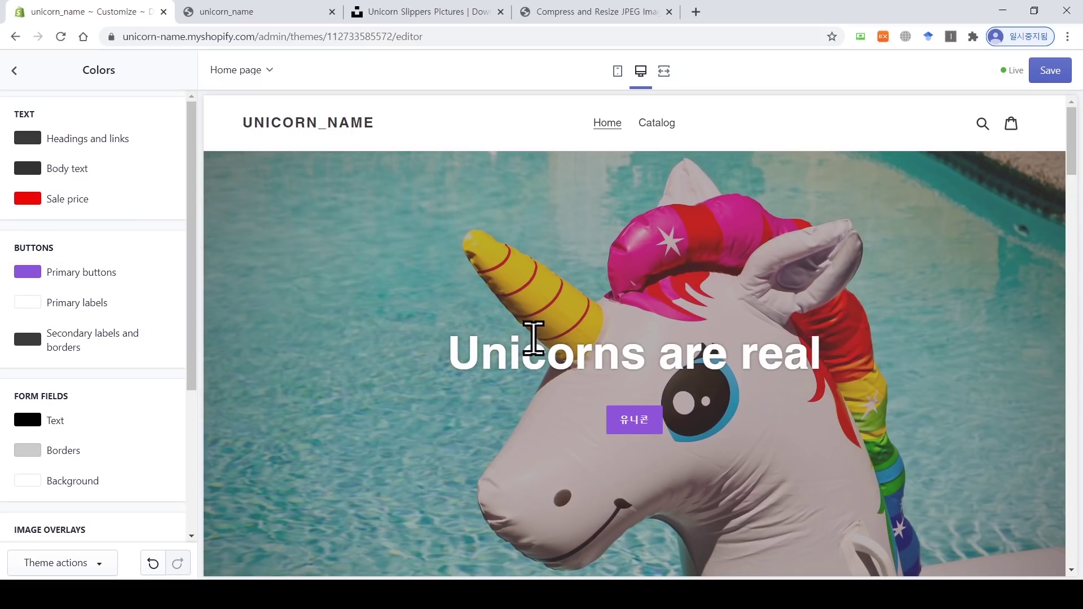
# Step: Try red for the body text colour, then darken it back to near black
pyautogui.scroll(-4, 533, 338)
pyautogui.scroll(-6, 533, 339)
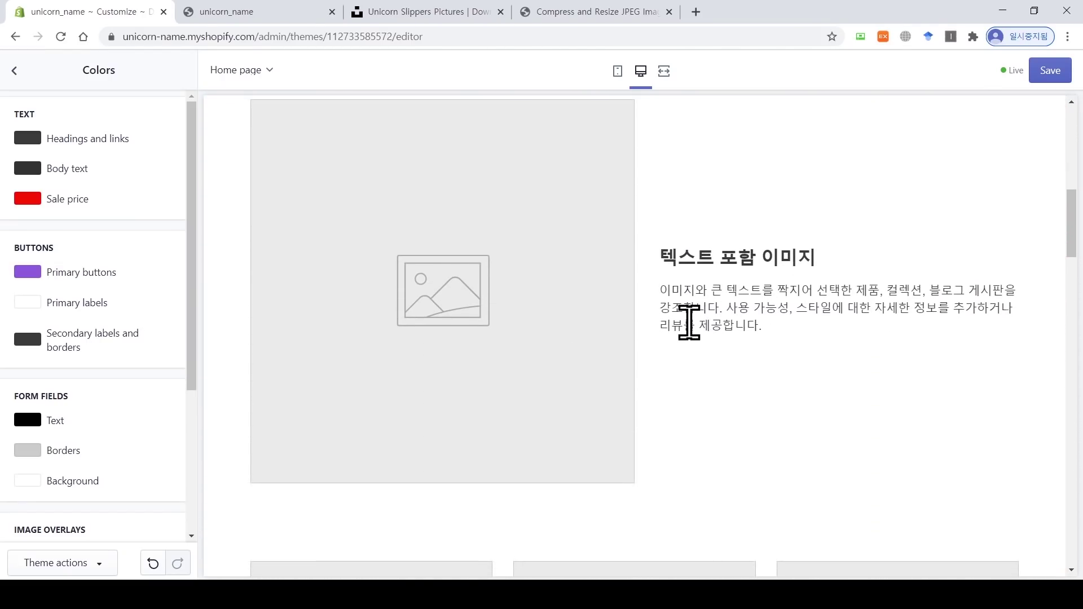
pyautogui.click(28, 171)
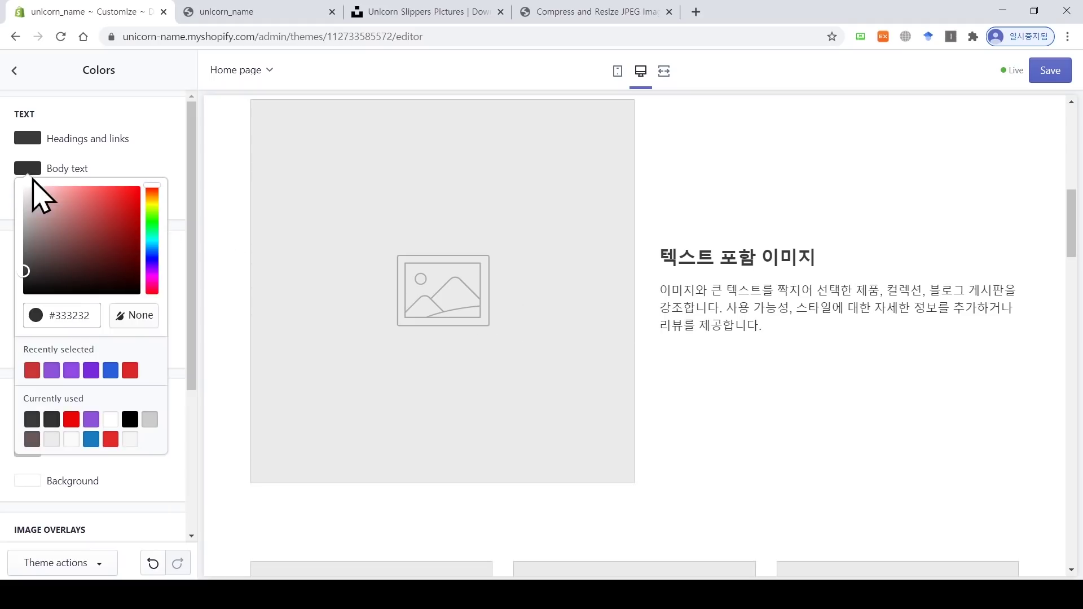
pyautogui.click(117, 203)
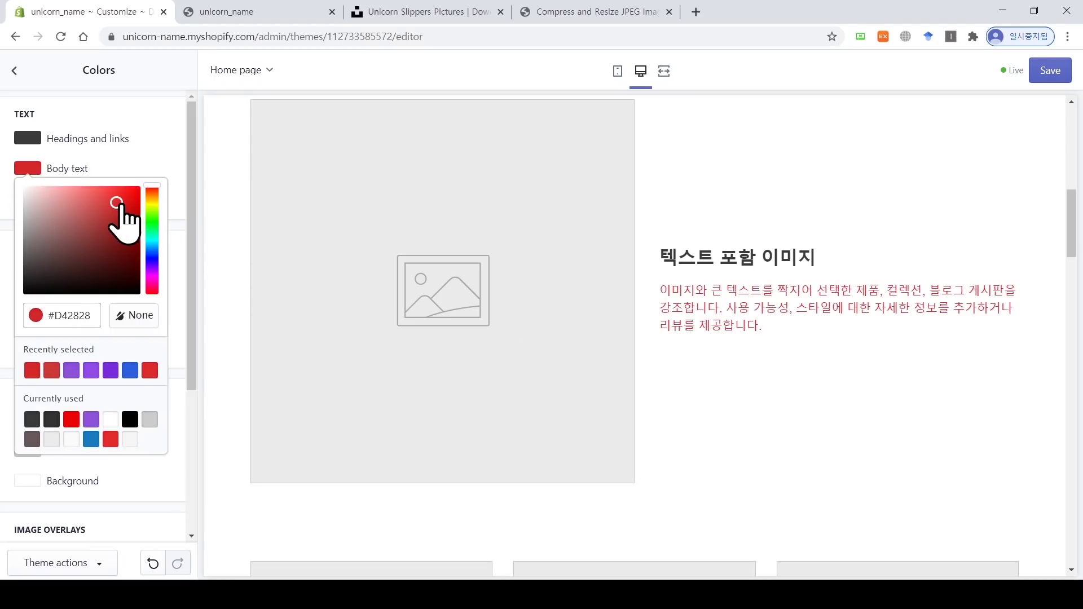
pyautogui.moveTo(121, 213); pyautogui.dragTo(1, 306)
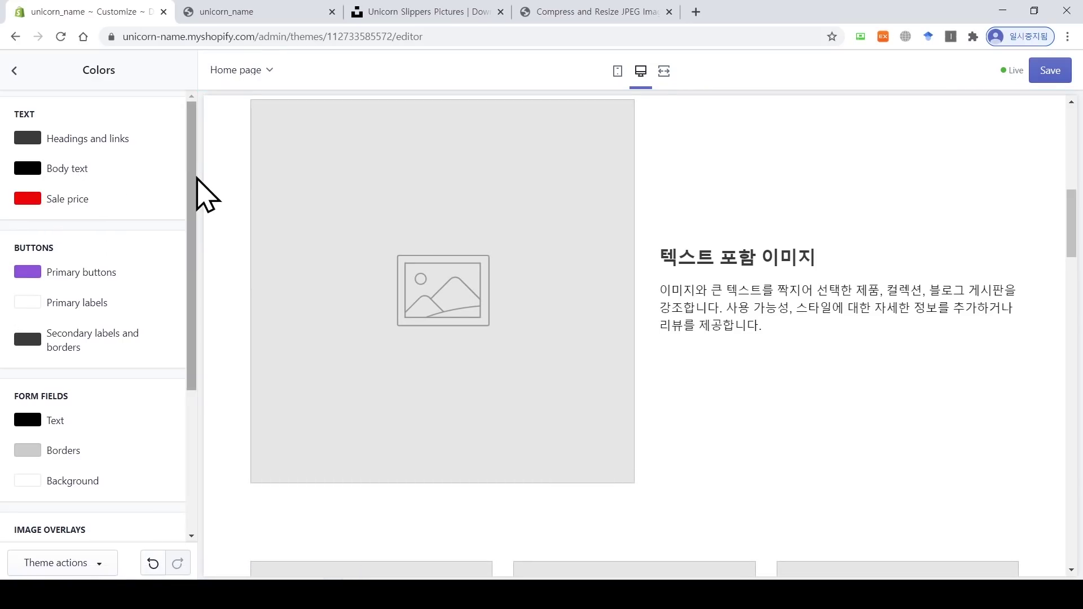
pyautogui.scroll(8, 313, 242)
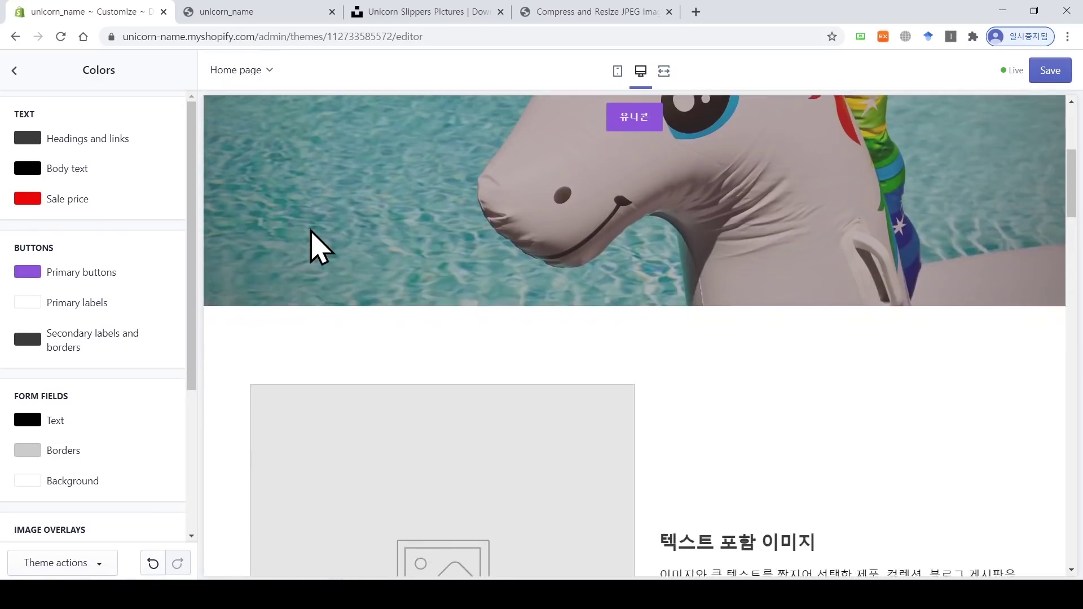
pyautogui.scroll(2, 313, 242)
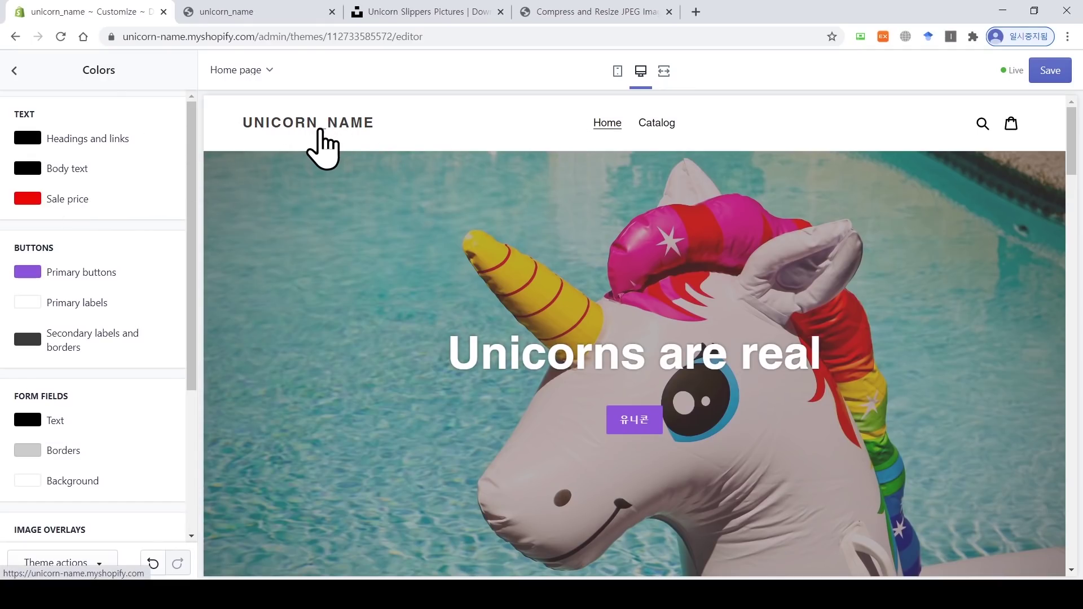
# Step: Try teal and green for headings and links, then set them back to black
pyautogui.click(113, 141)
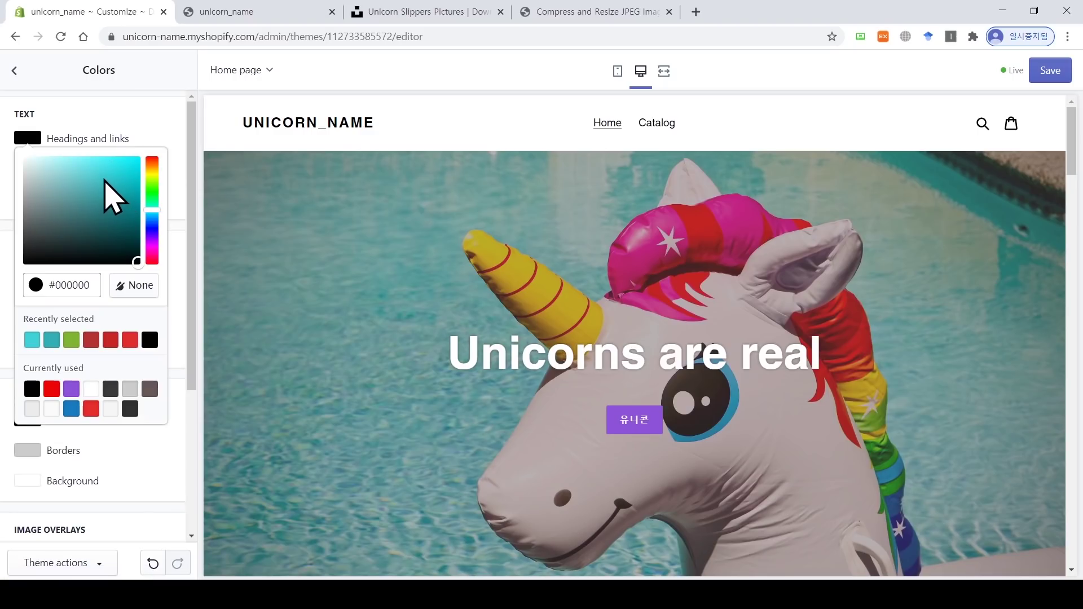
pyautogui.click(90, 172)
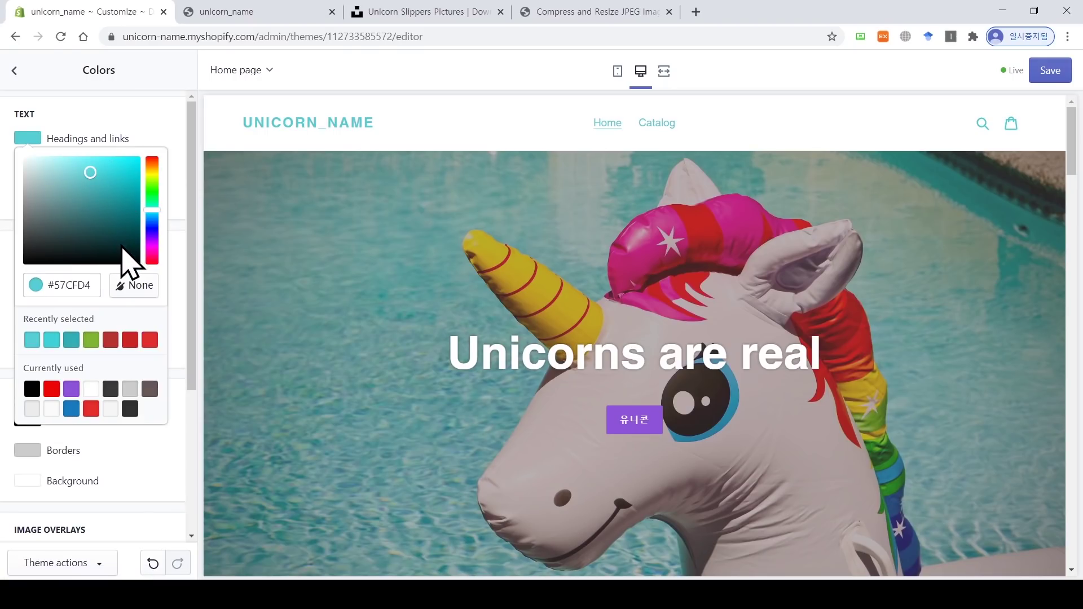
pyautogui.click(151, 191)
pyautogui.click(122, 177)
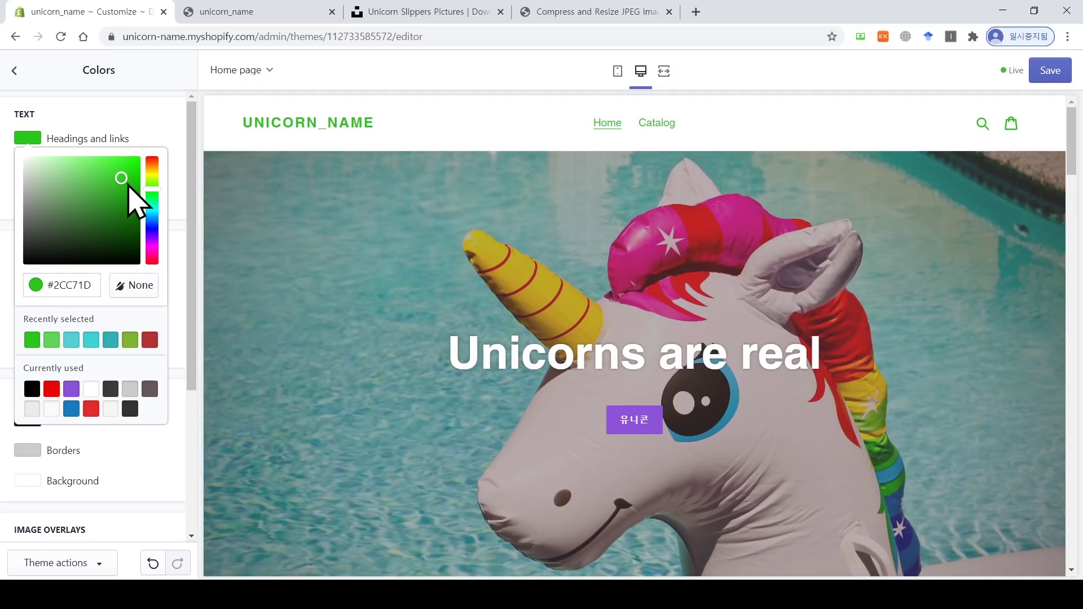
pyautogui.moveTo(125, 193); pyautogui.dragTo(138, 290)
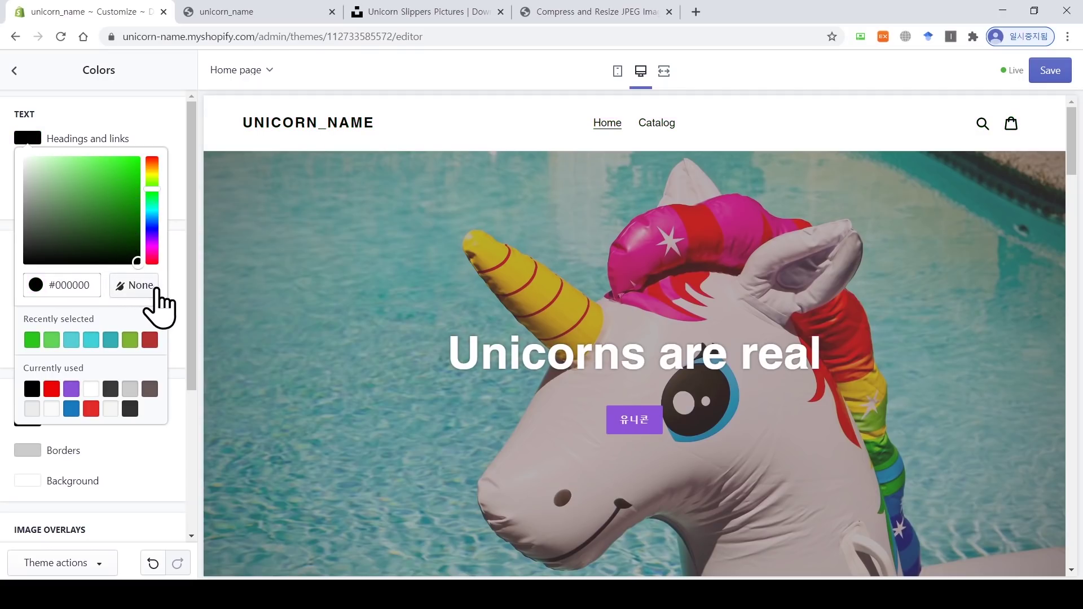
pyautogui.click(59, 141)
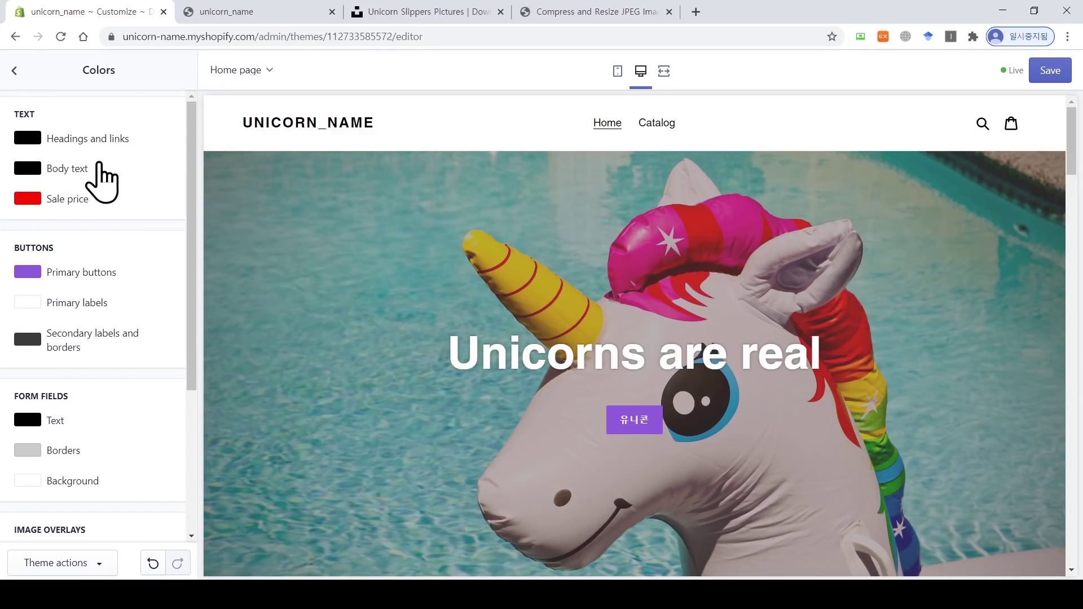
pyautogui.moveTo(1073, 146); pyautogui.dragTo(1079, 225)
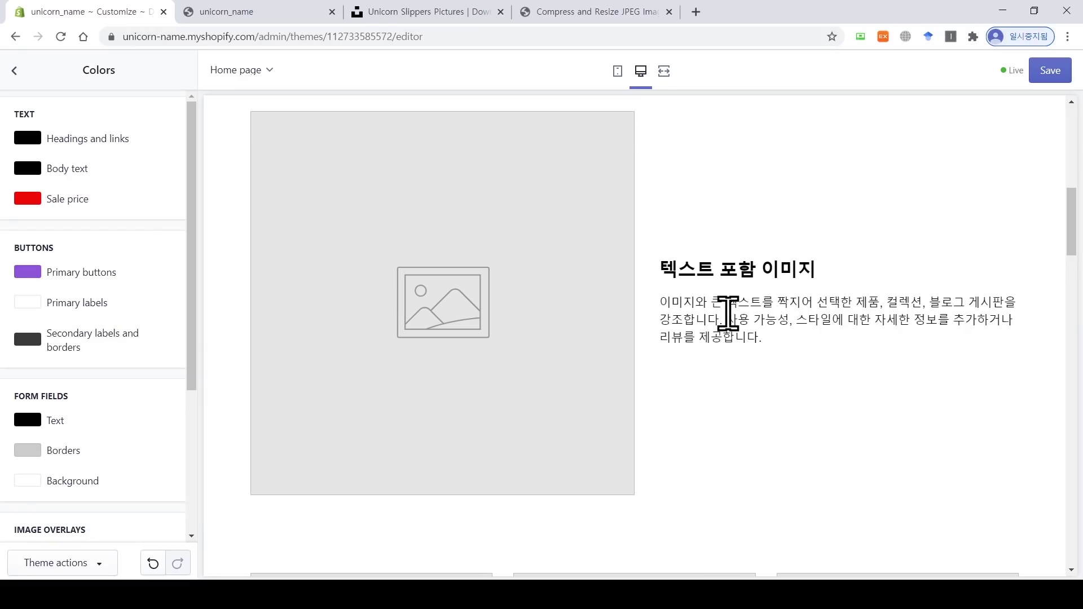
# Step: Revert the body text to black after trying red and green, then return to Theme settings
pyautogui.click(69, 171)
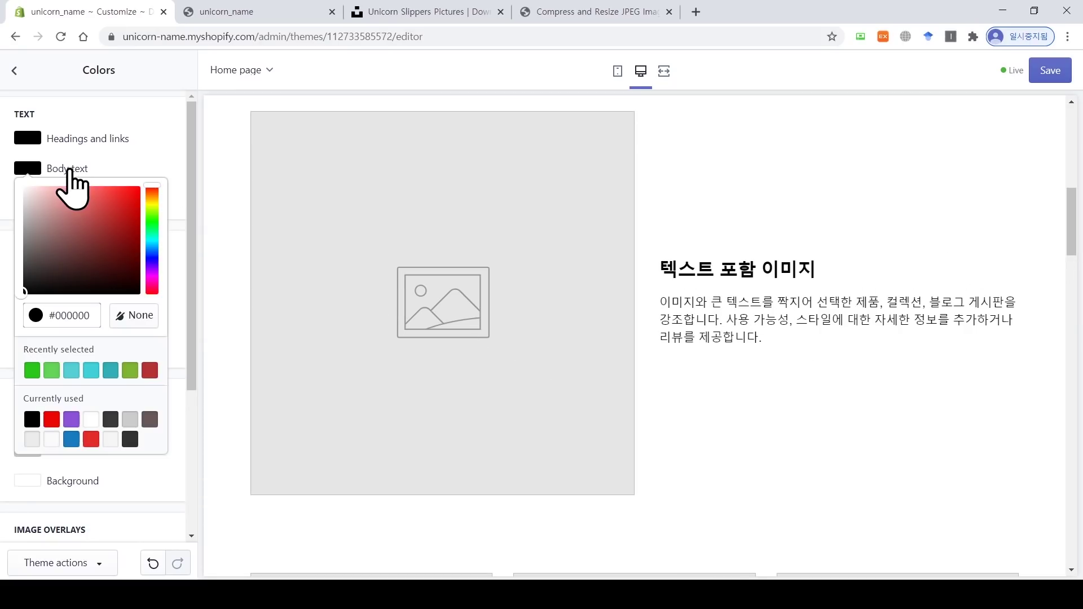
pyautogui.click(114, 198)
pyautogui.click(150, 214)
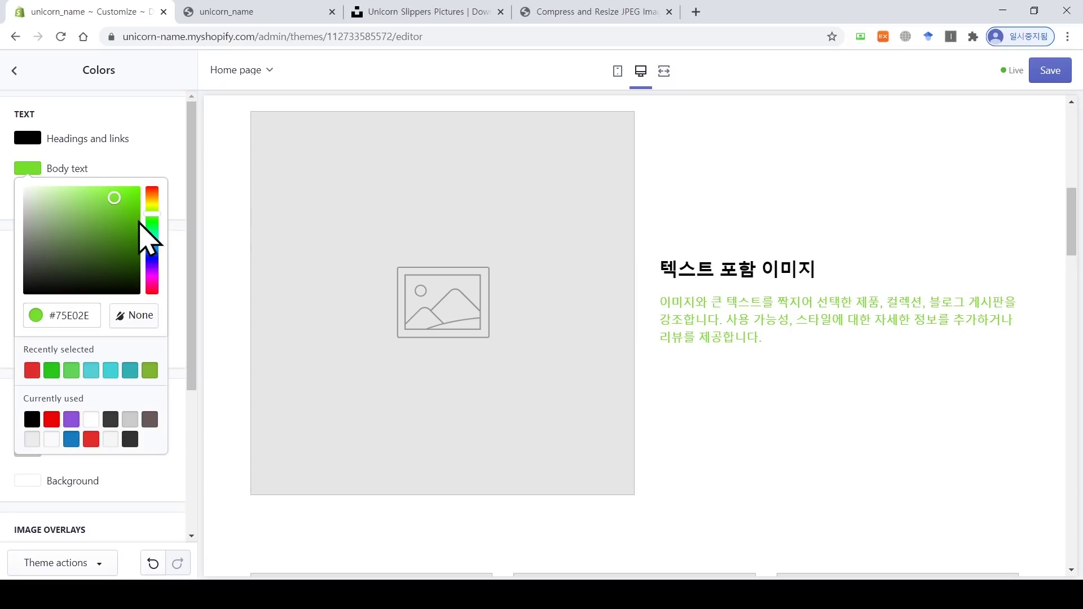
pyautogui.click(116, 216)
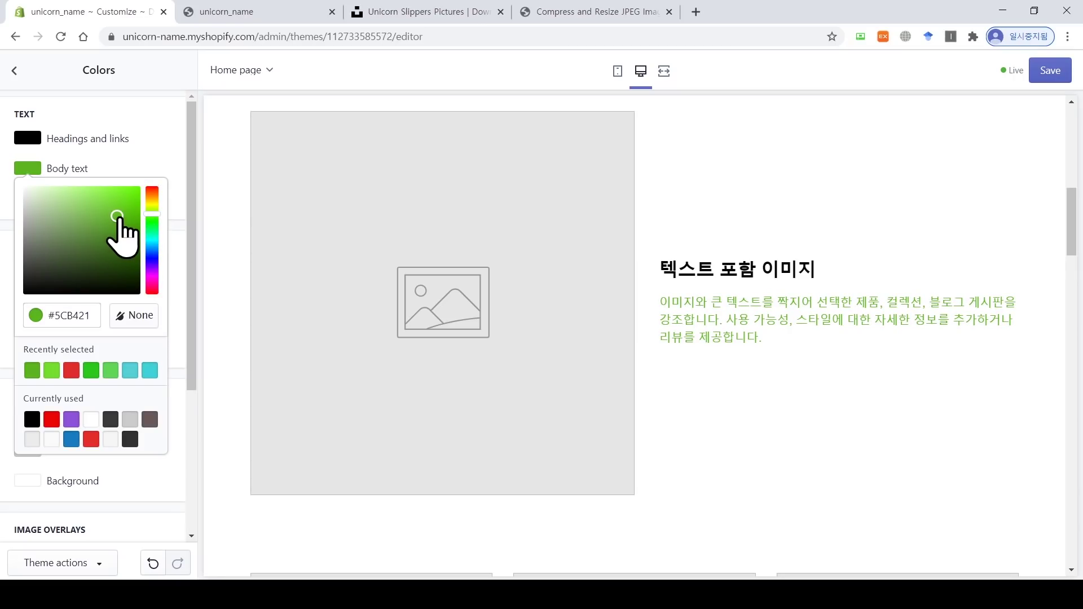
pyautogui.moveTo(117, 216)
pyautogui.mouseDown()
pyautogui.moveTo(120, 285)
pyautogui.moveTo(154, 313)
pyautogui.mouseUp()
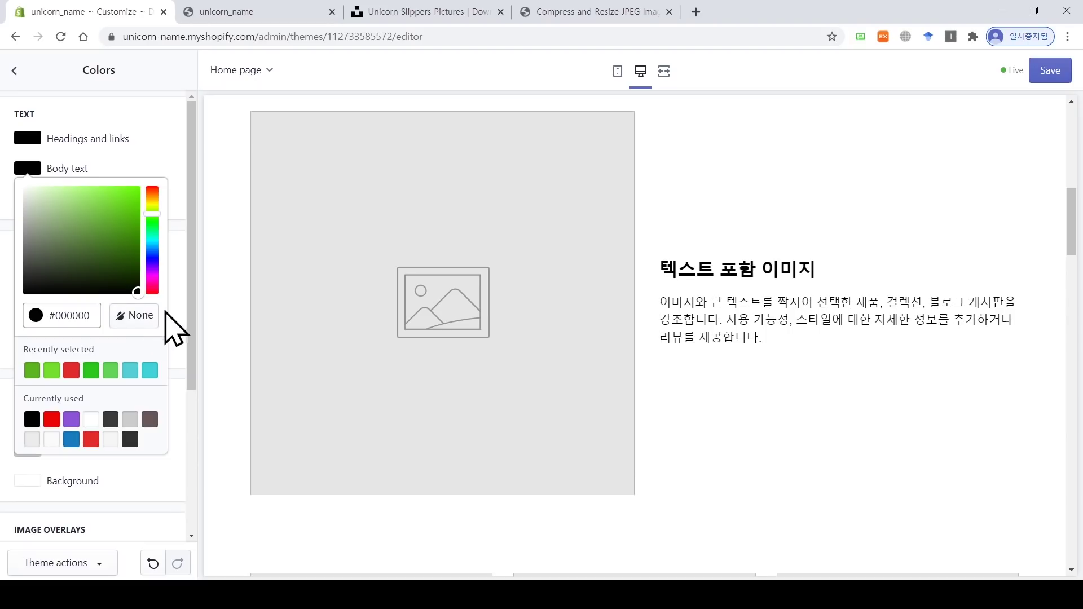
pyautogui.click(41, 171)
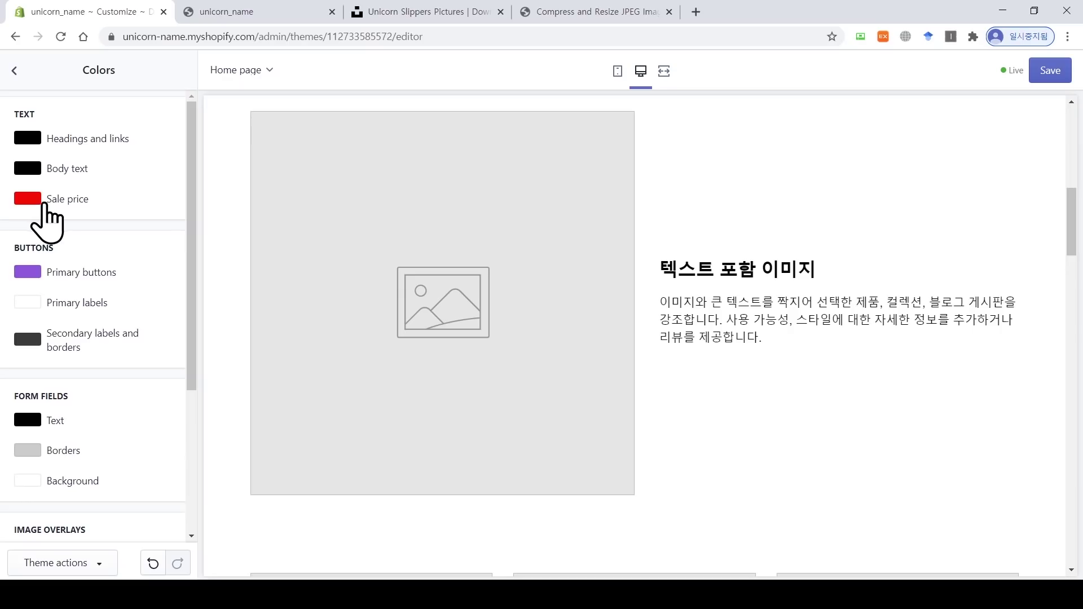
pyautogui.moveTo(1075, 223); pyautogui.dragTo(1081, 350)
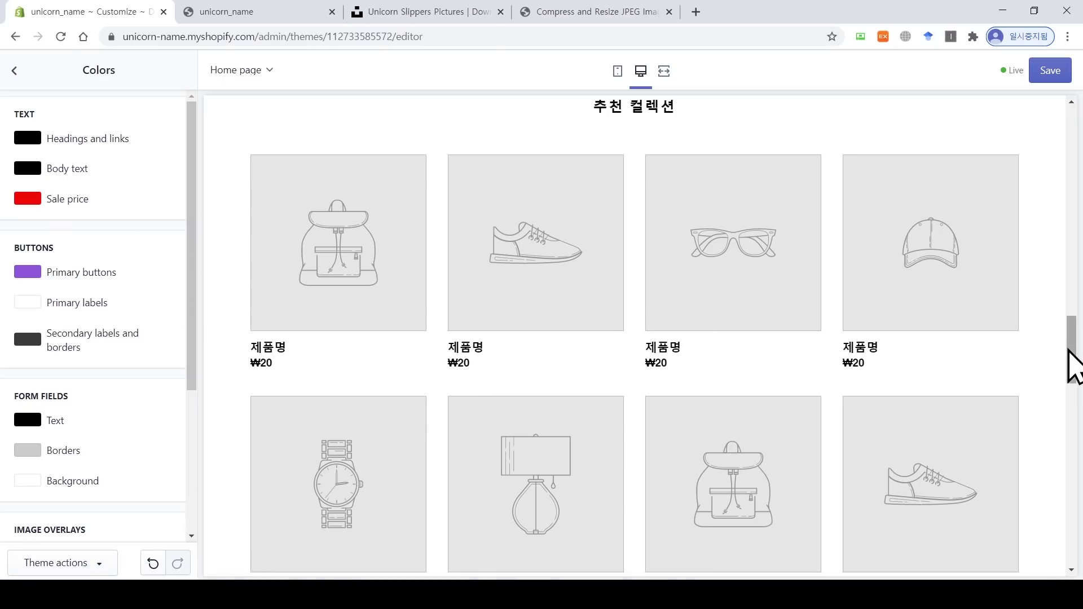
pyautogui.moveTo(1072, 358); pyautogui.dragTo(1076, 136)
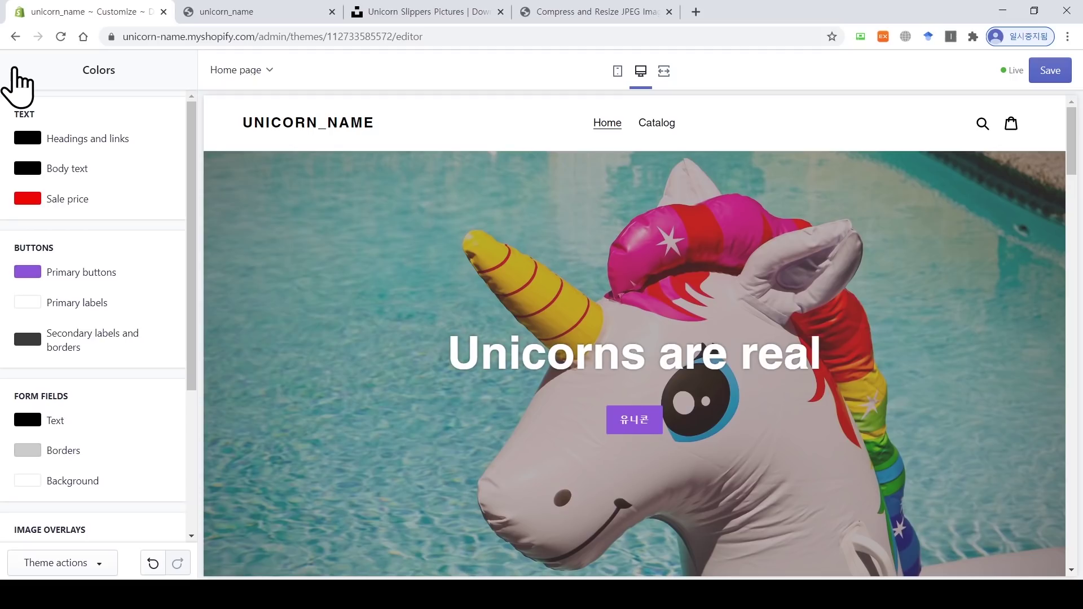
pyautogui.click(15, 70)
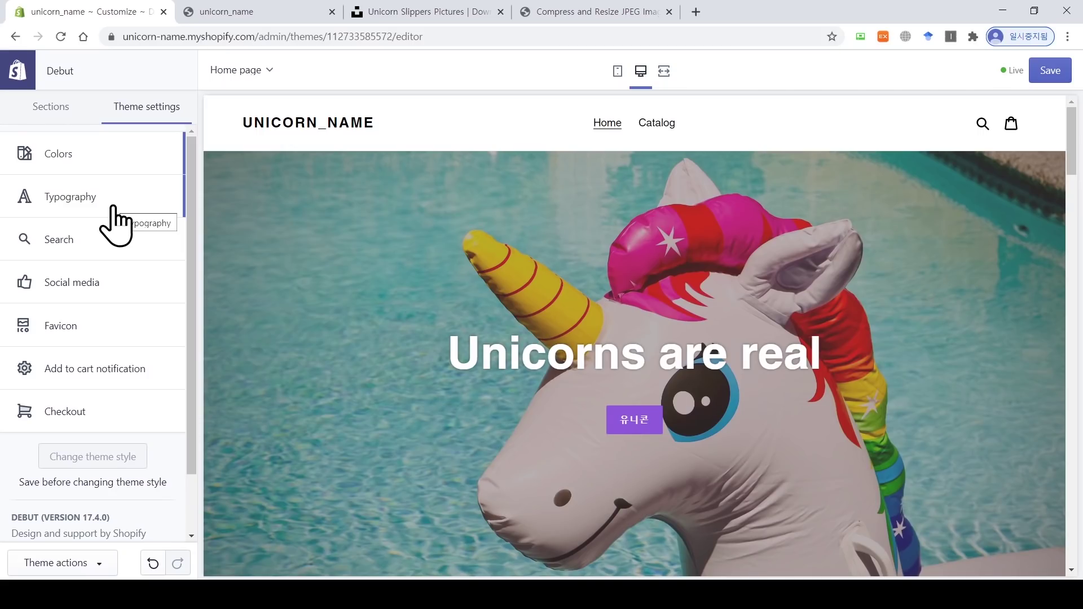
# Step: In Typography, preview Asul and Beefcakes for headings and apply Beefcakes
pyautogui.click(115, 225)
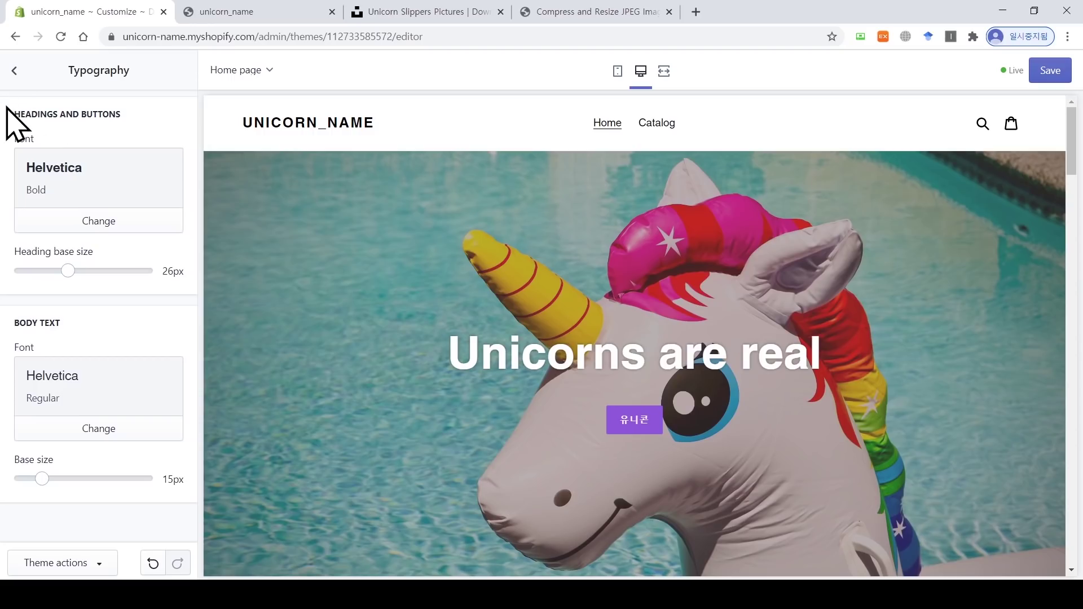
pyautogui.moveTo(7, 108); pyautogui.dragTo(111, 111)
pyautogui.click(132, 112)
pyautogui.click(87, 222)
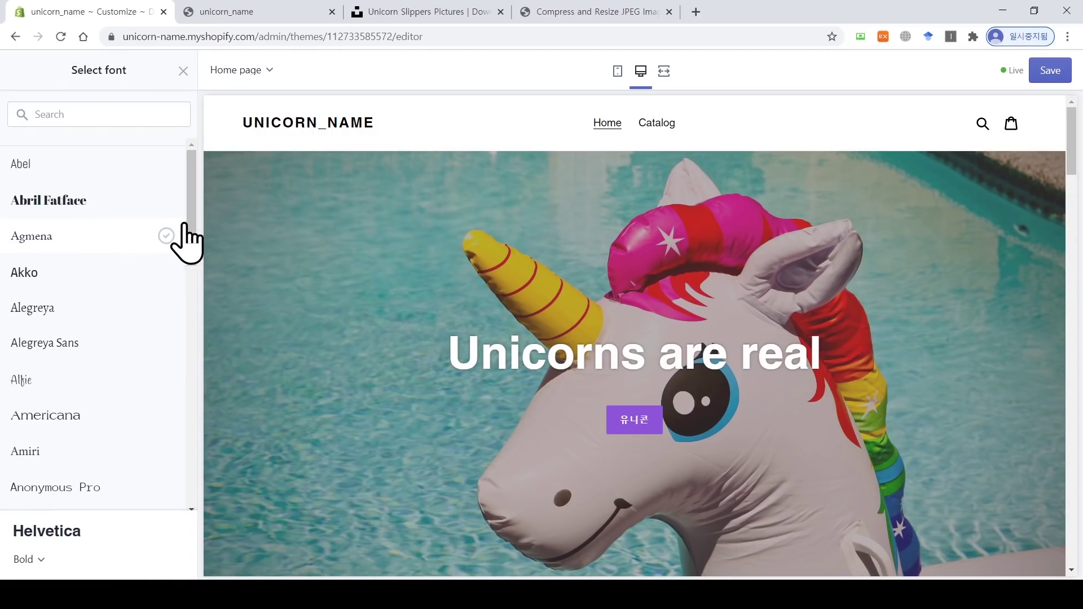
pyautogui.moveTo(190, 239); pyautogui.dragTo(187, 370)
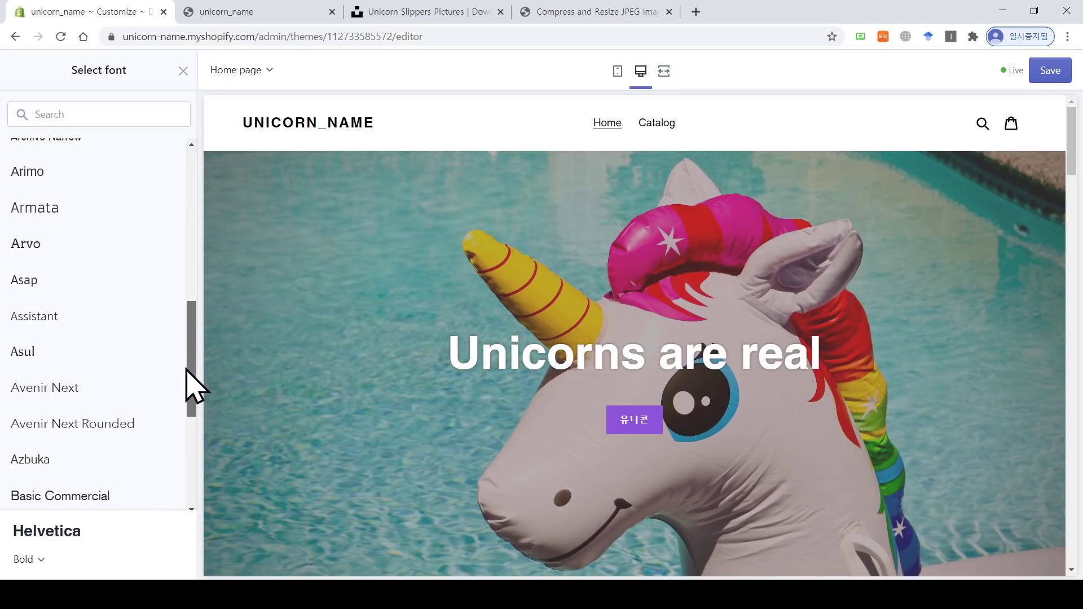
pyautogui.click(50, 353)
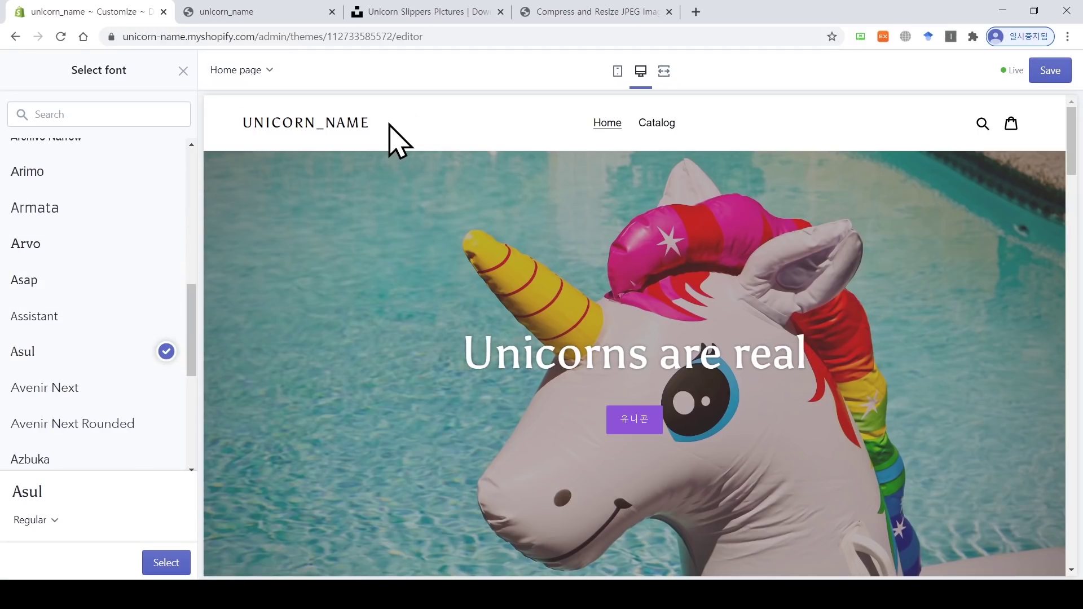
pyautogui.moveTo(196, 297); pyautogui.dragTo(186, 391)
pyautogui.click(122, 392)
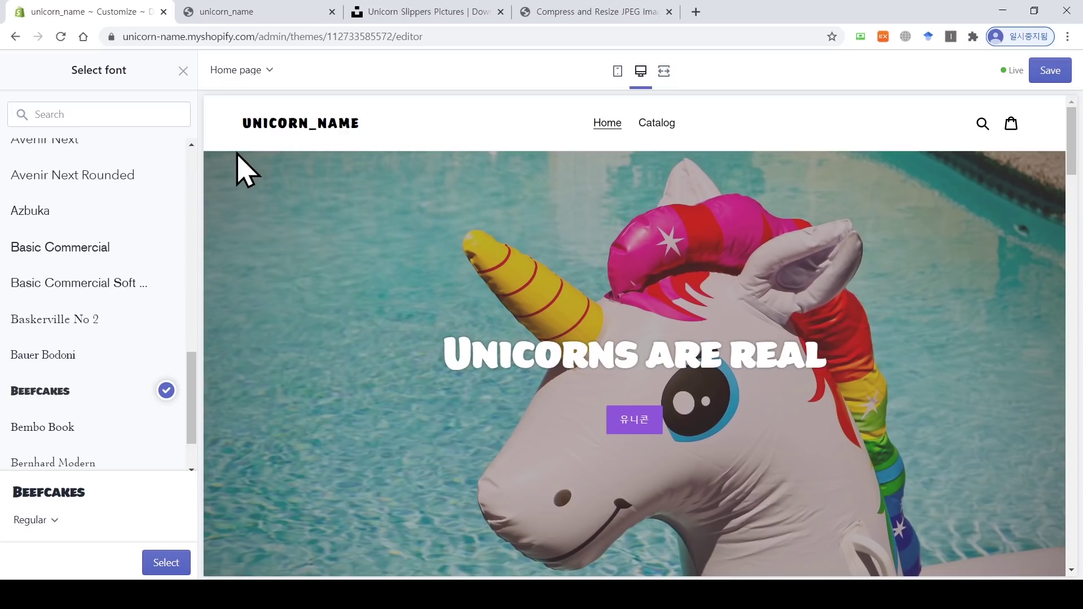
pyautogui.click(164, 563)
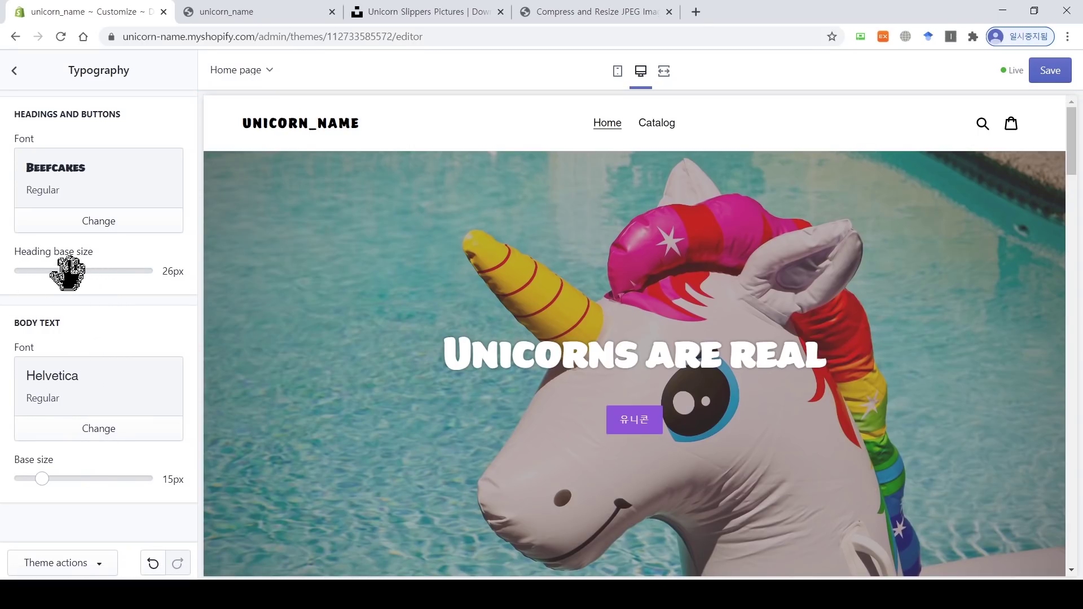
# Step: Enlarge the heading base size to 32px and switch the heading font to Helvetica
pyautogui.moveTo(68, 274); pyautogui.dragTo(84, 274)
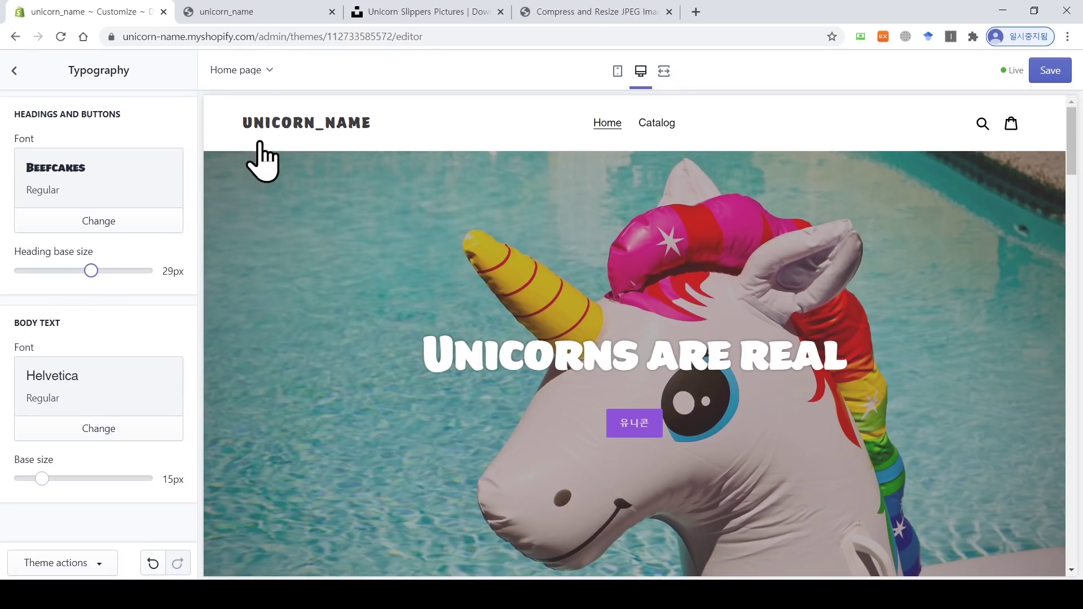
pyautogui.moveTo(90, 270); pyautogui.dragTo(115, 273)
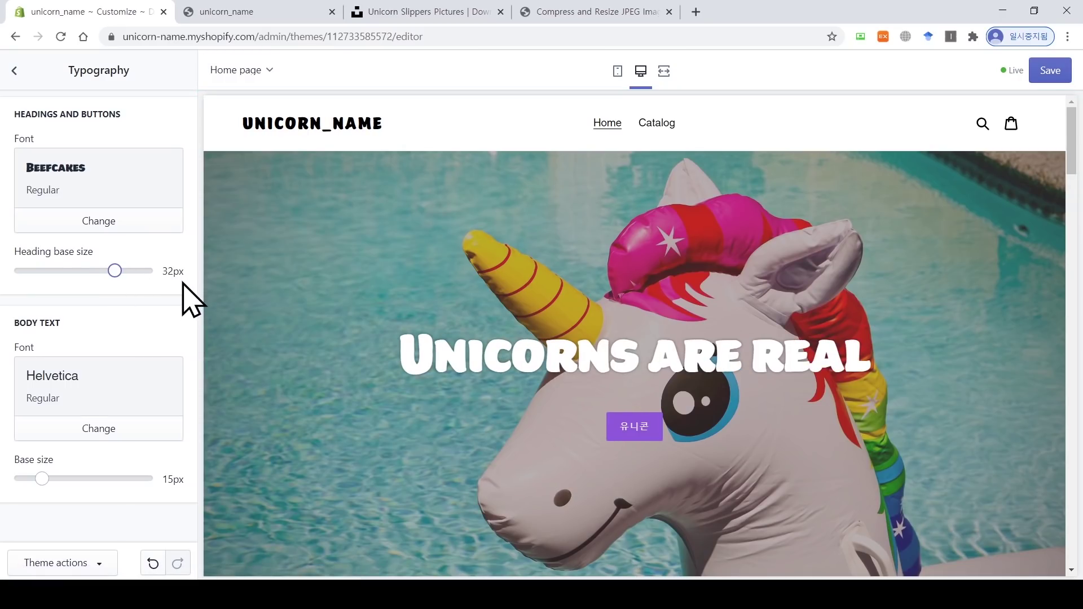
pyautogui.click(125, 222)
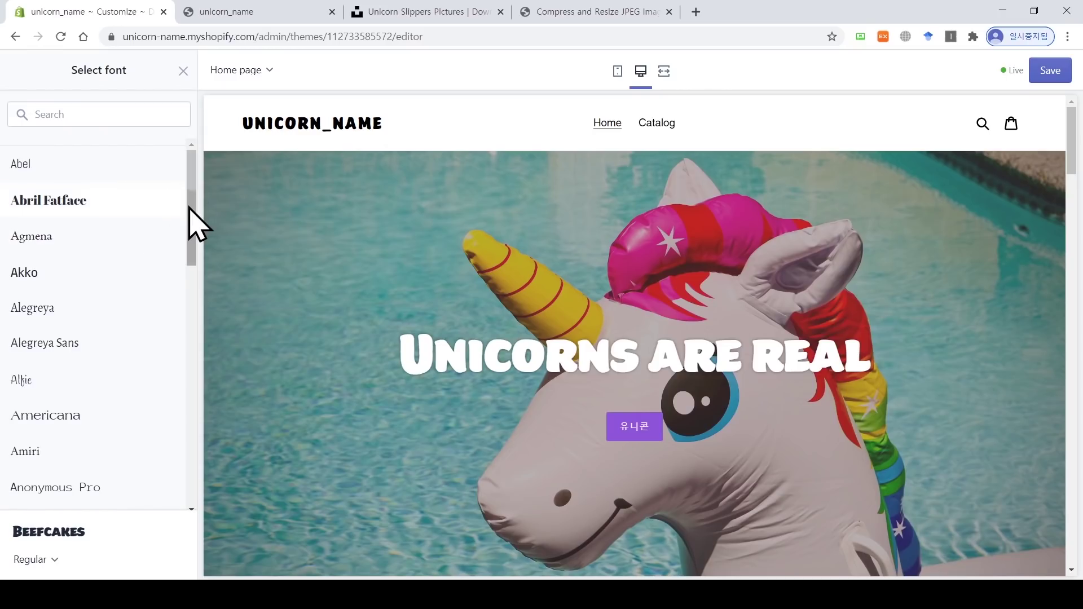
pyautogui.moveTo(191, 211); pyautogui.dragTo(191, 466)
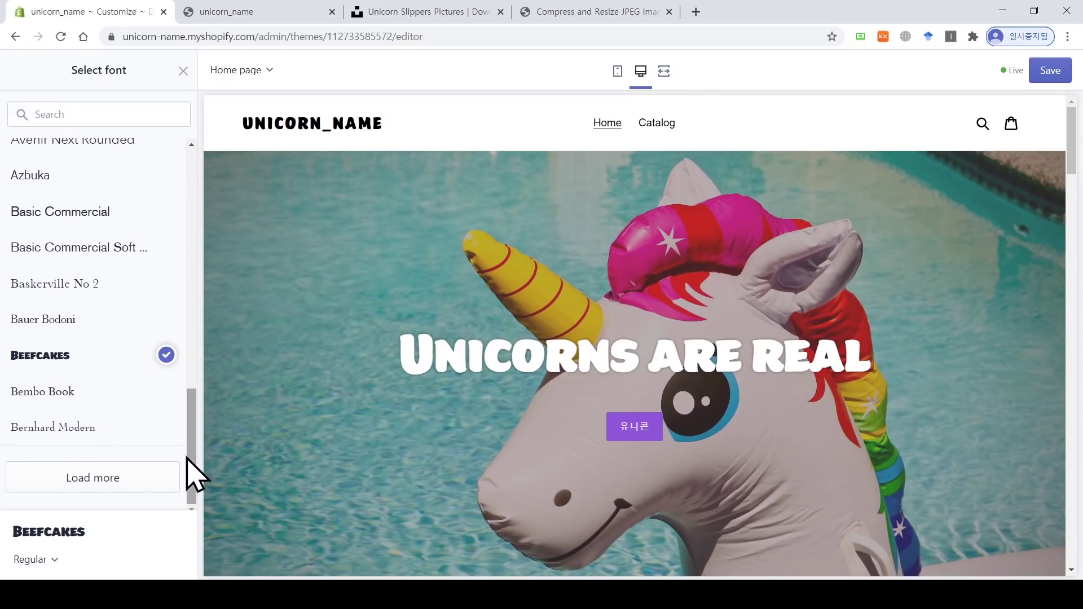
pyautogui.click(76, 114)
pyautogui.write('hel')
pyautogui.click(82, 167)
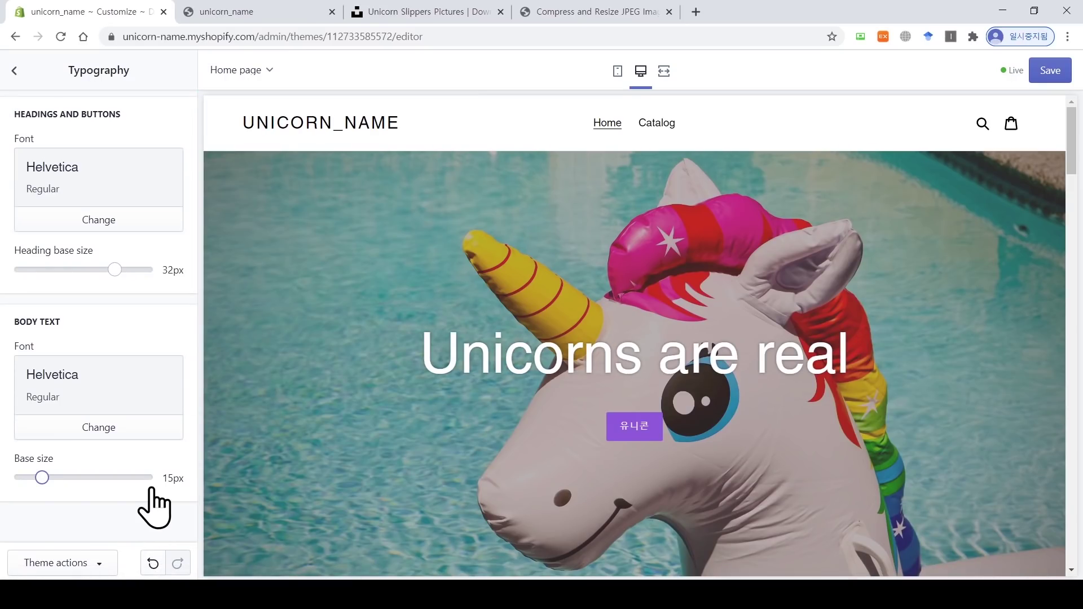
pyautogui.scroll(-10, 331, 411)
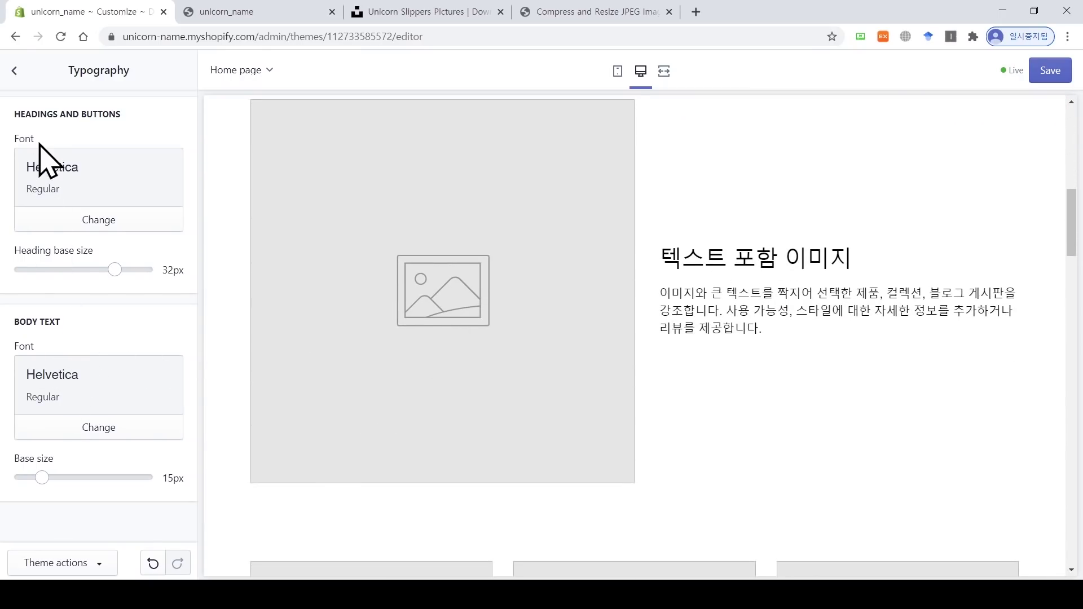
# Step: Upload unicorn slipper.png and set it as the image-with-text section's picture
pyautogui.click(14, 72)
pyautogui.click(63, 120)
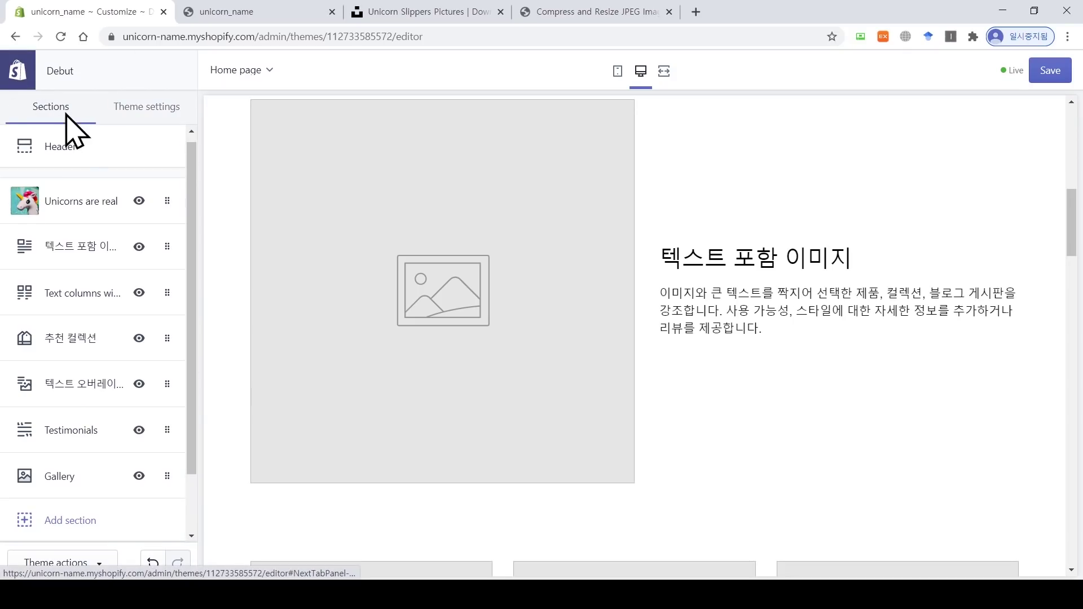
pyautogui.click(64, 263)
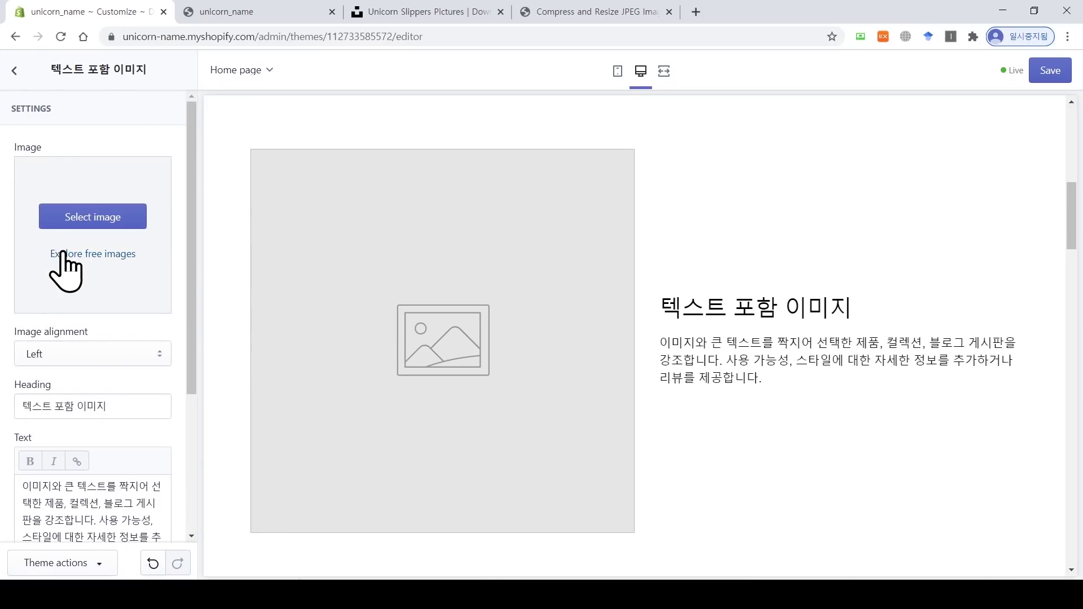
pyautogui.click(107, 220)
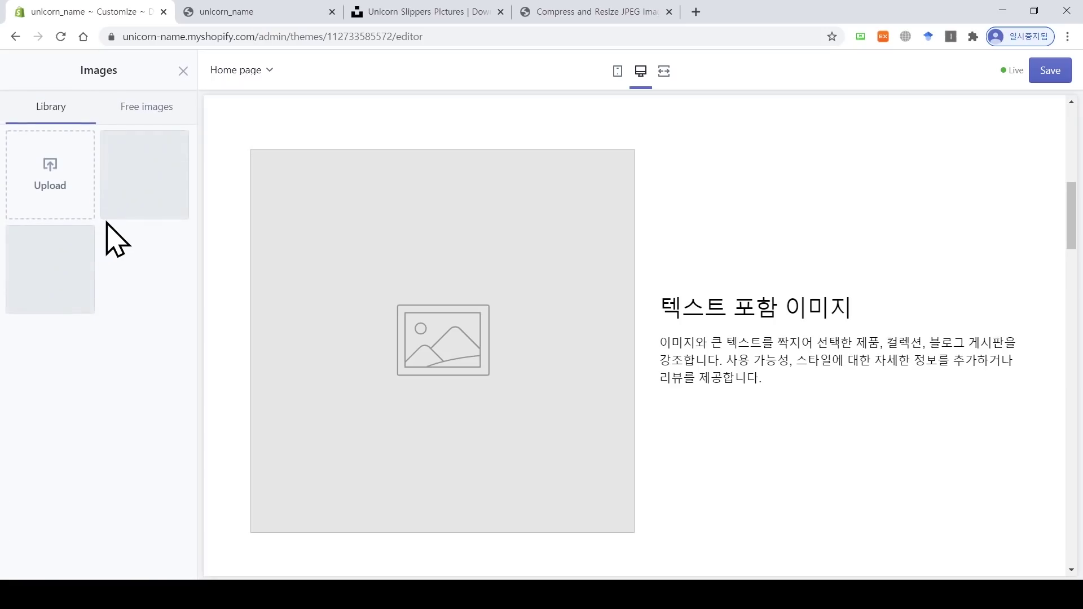
pyautogui.click(56, 186)
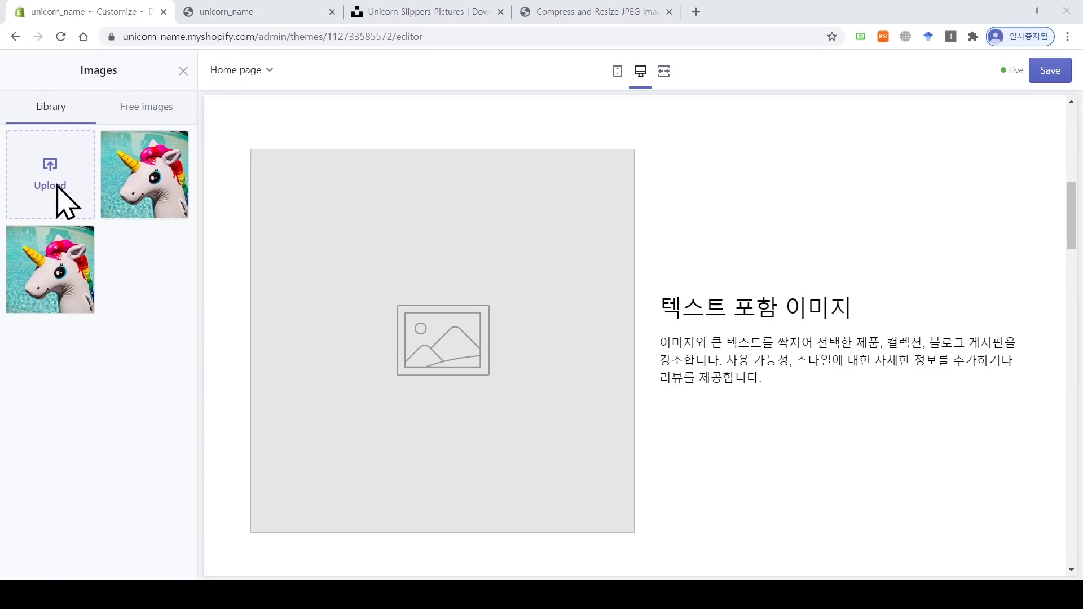
pyautogui.click(330, 247)
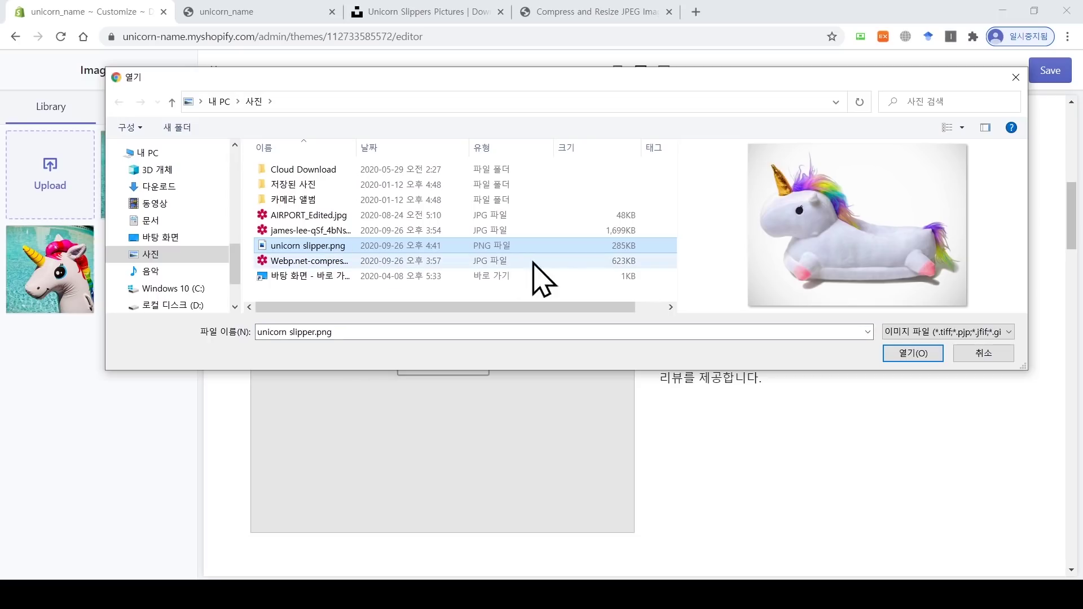
pyautogui.click(925, 355)
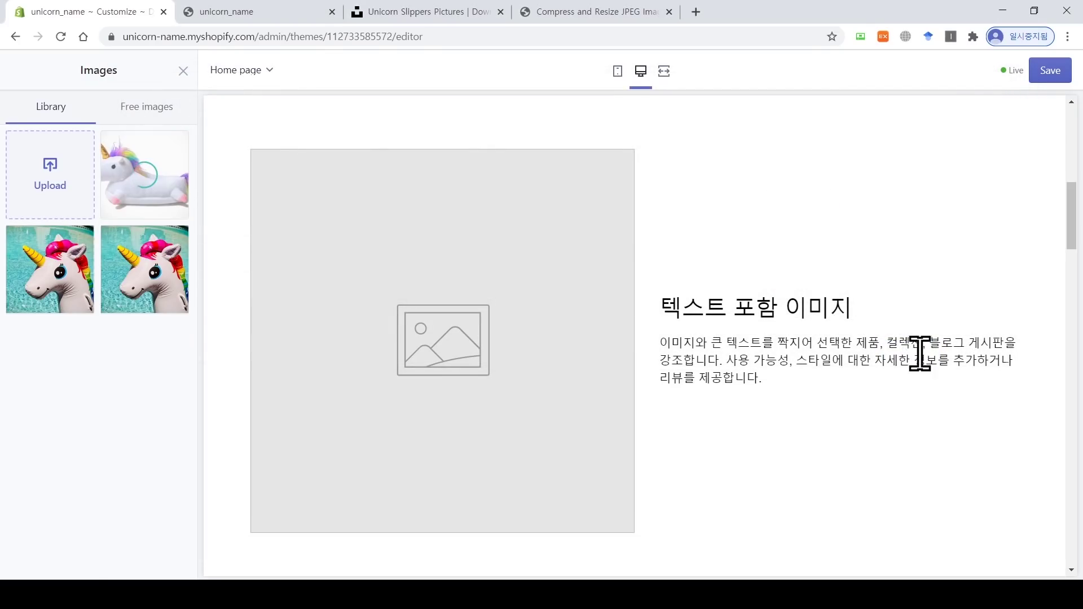
pyautogui.click(151, 197)
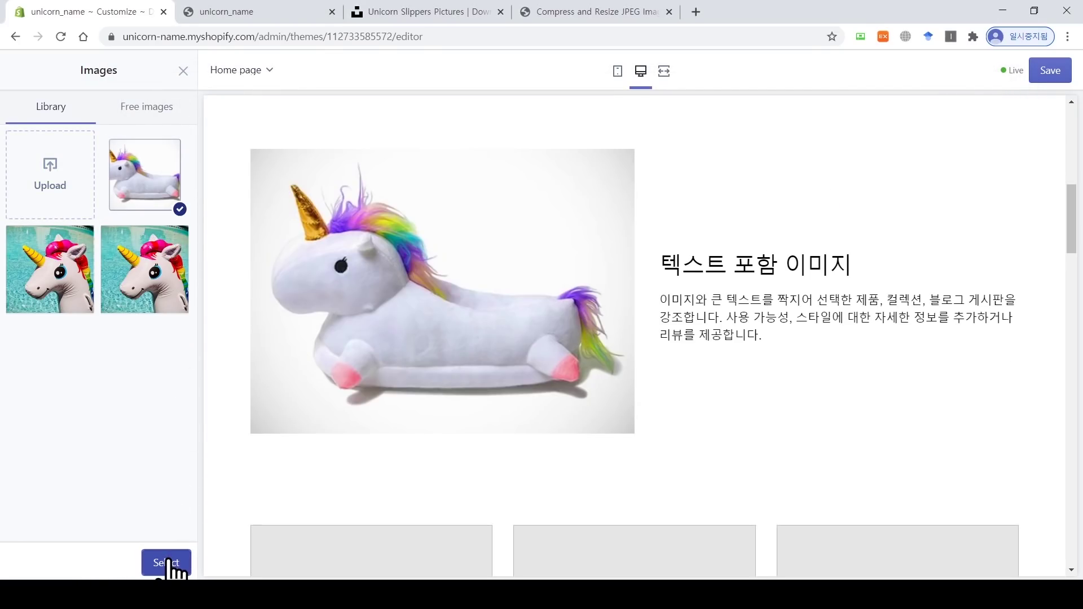
pyautogui.click(169, 563)
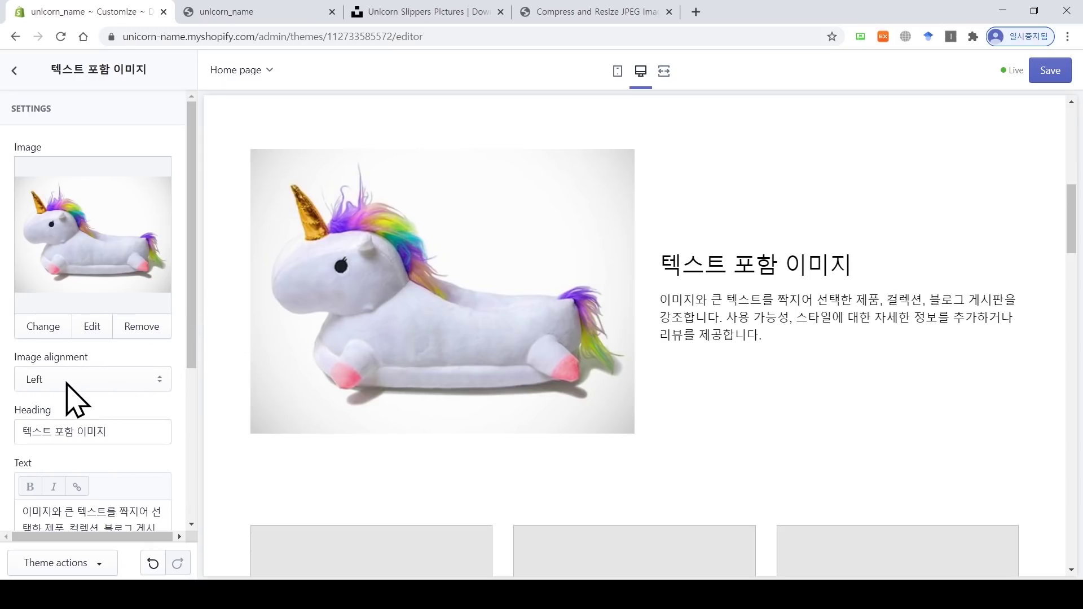
# Step: Align the slipper image to the right and rename the section heading to '슬리퍼'
pyautogui.click(141, 379)
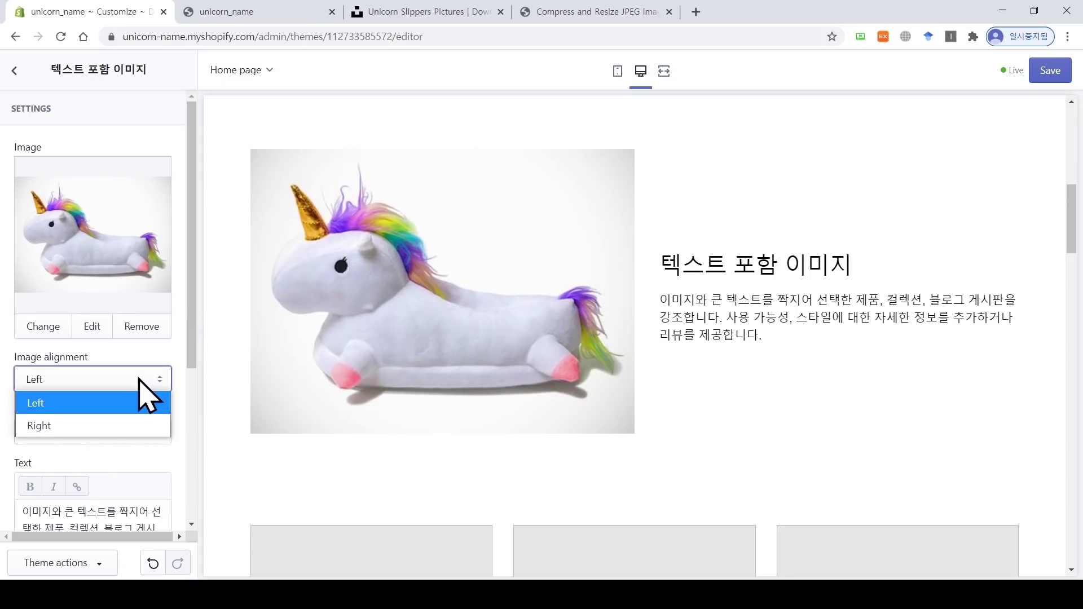
pyautogui.click(126, 427)
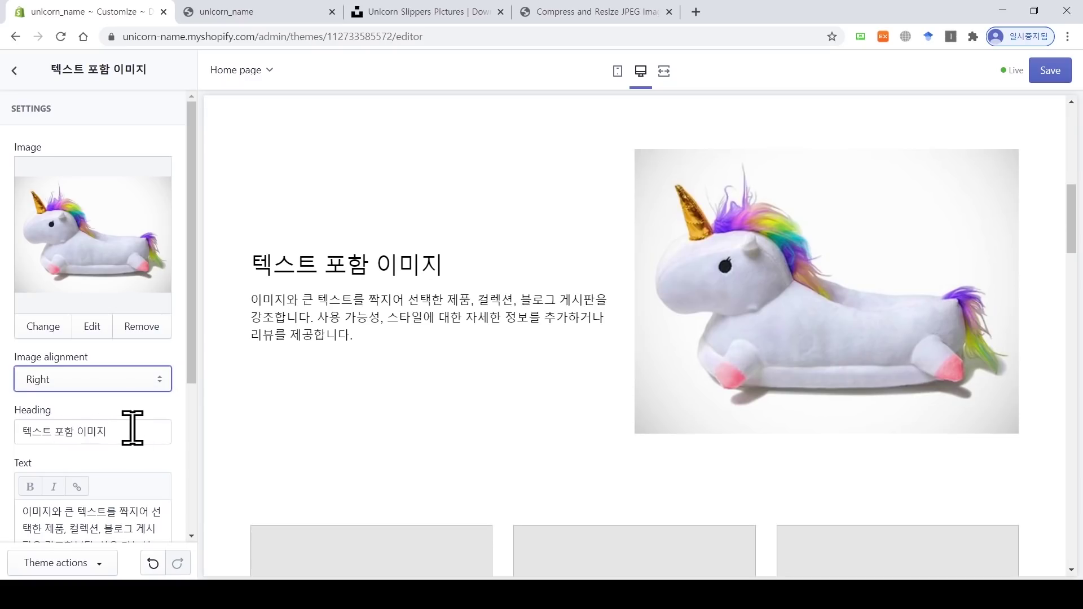
pyautogui.moveTo(134, 430); pyautogui.dragTo(24, 431)
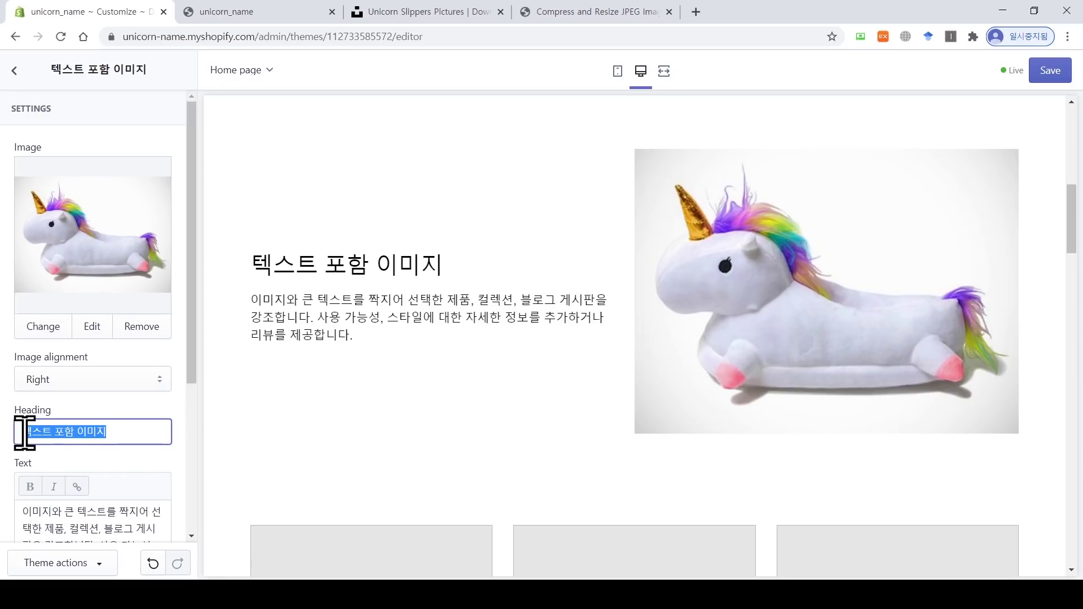
pyautogui.write('tm')
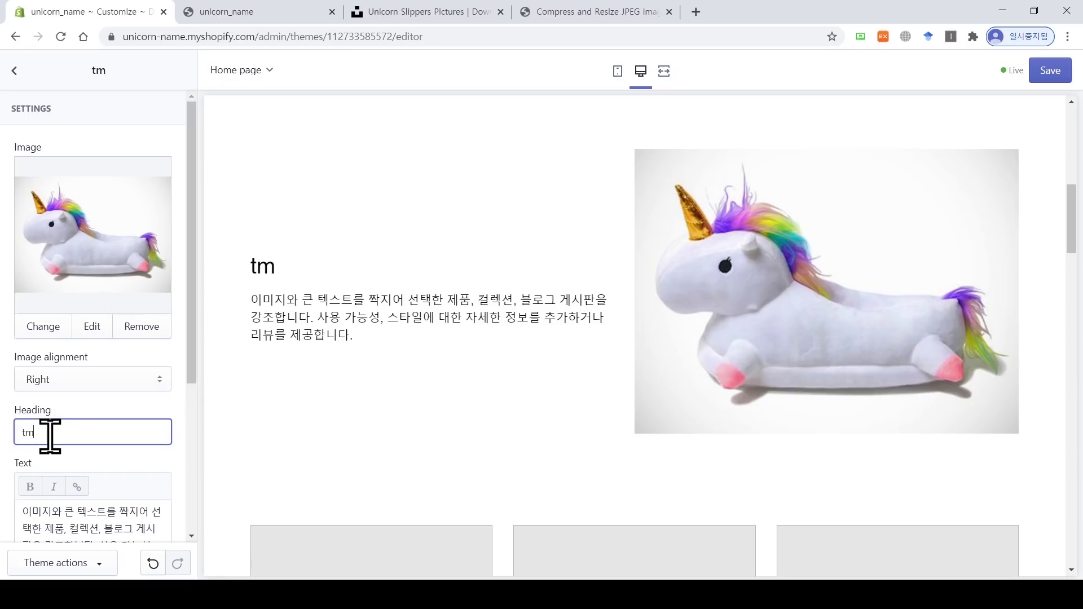
pyautogui.write('리퍼')
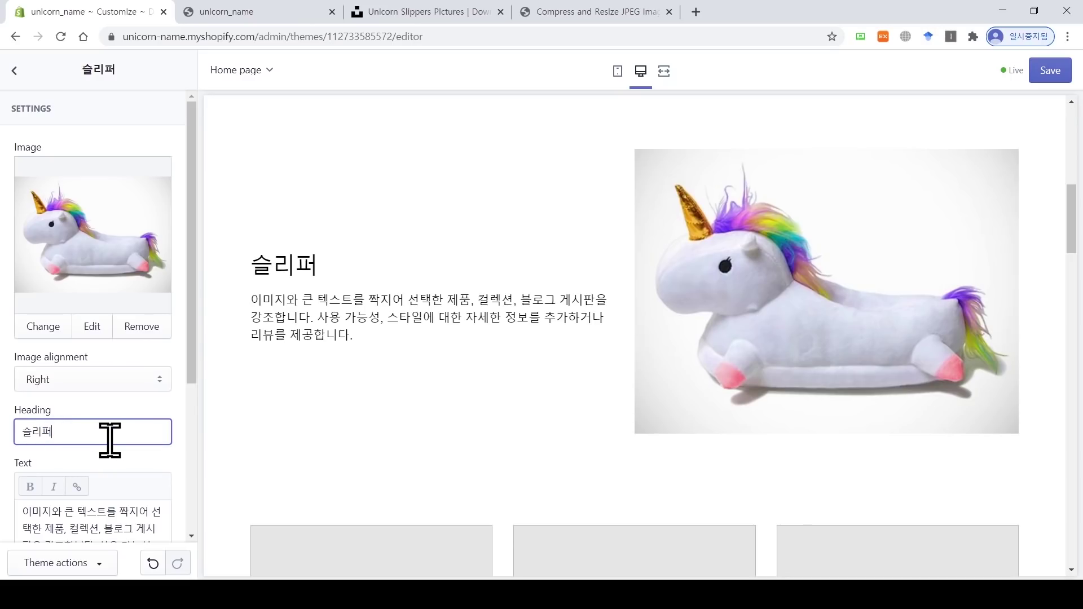
pyautogui.moveTo(192, 375); pyautogui.dragTo(192, 471)
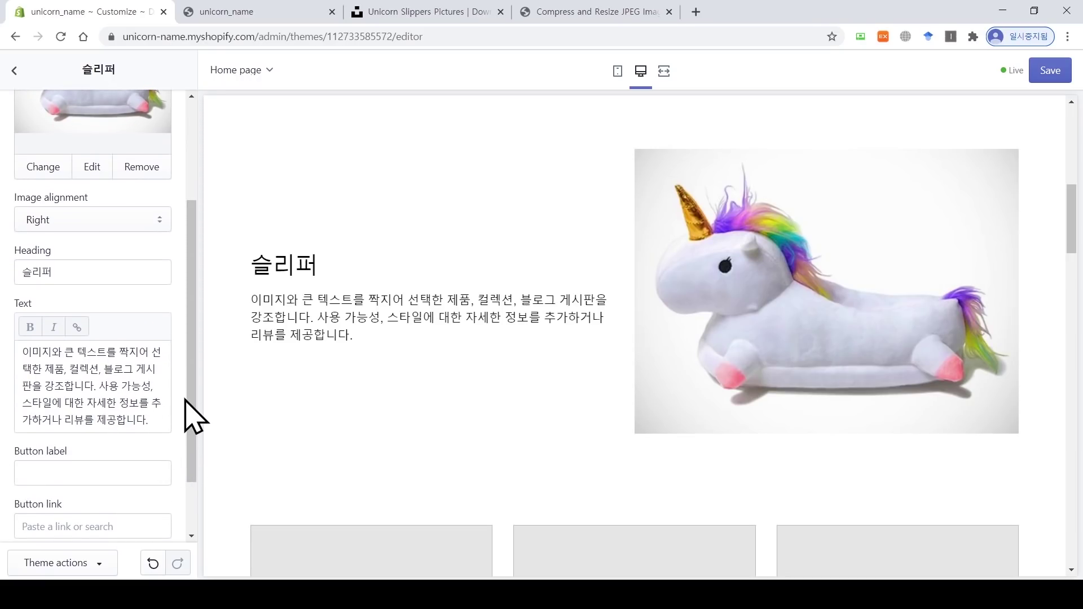
# Step: Label the section button 'Slippers' and link it to the Home page collection
pyautogui.moveTo(196, 411); pyautogui.dragTo(196, 460)
pyautogui.click(137, 398)
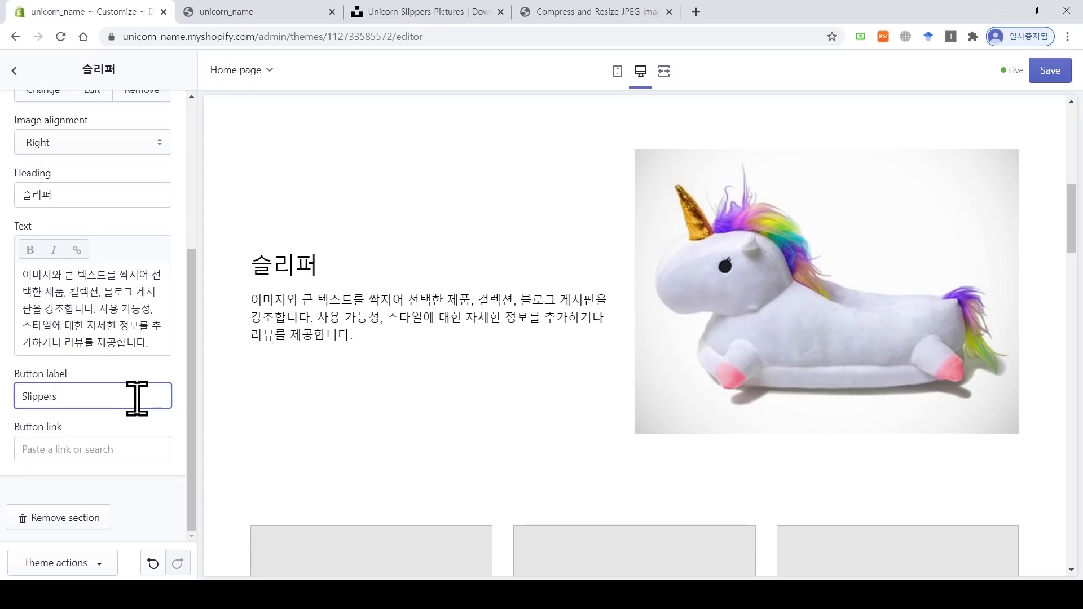
pyautogui.click(120, 449)
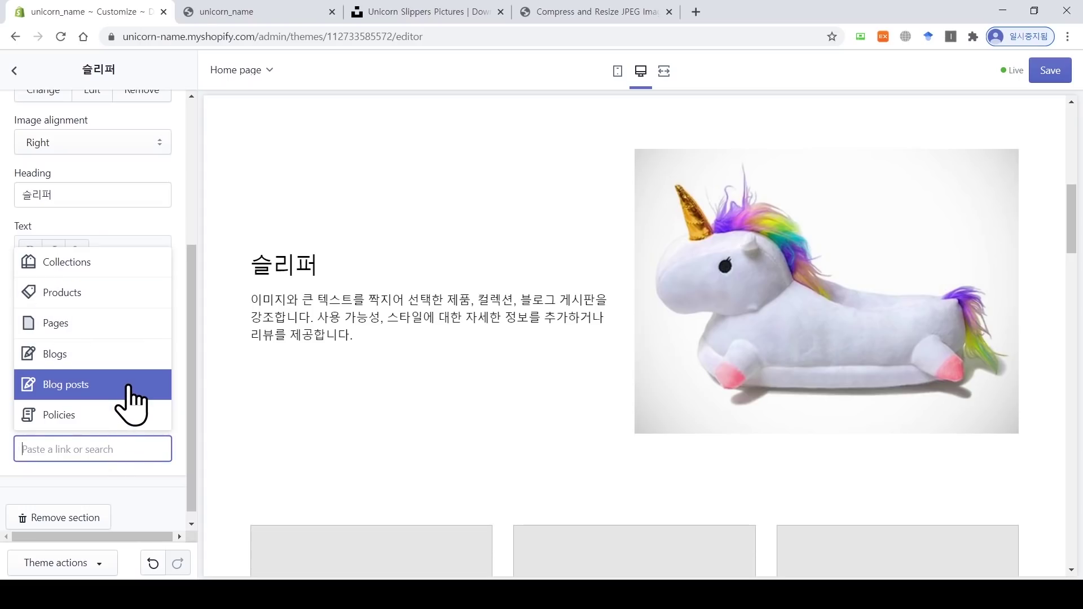
pyautogui.click(138, 298)
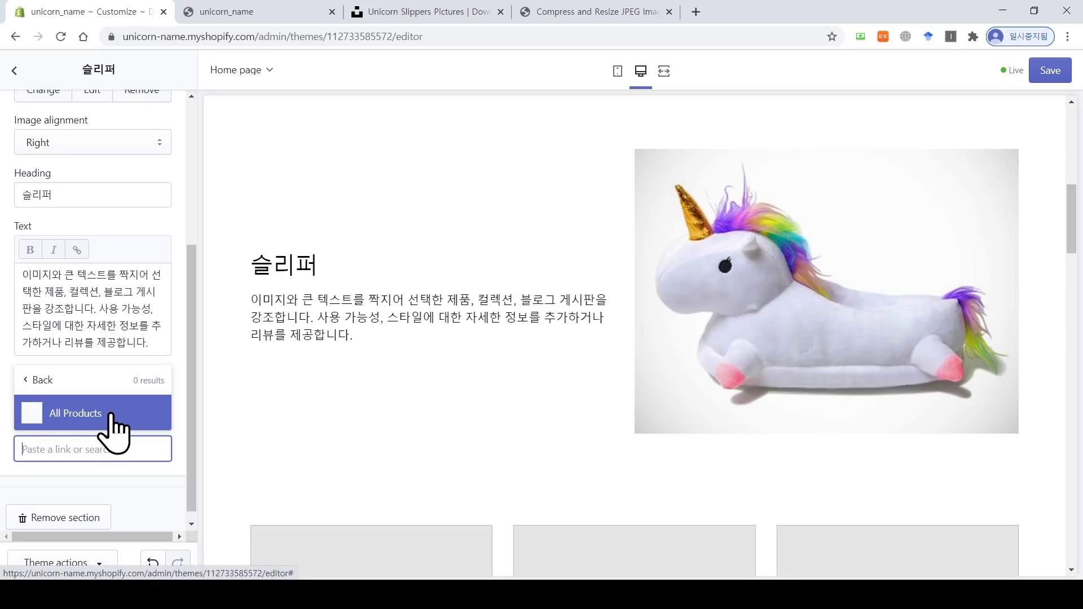
pyautogui.click(31, 383)
pyautogui.click(96, 264)
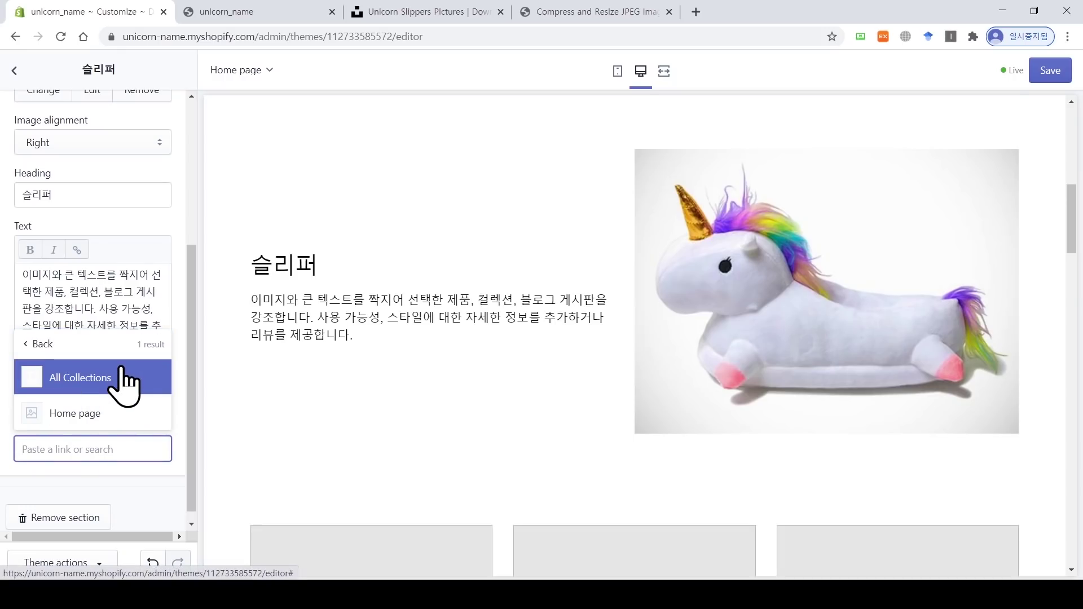
pyautogui.click(121, 418)
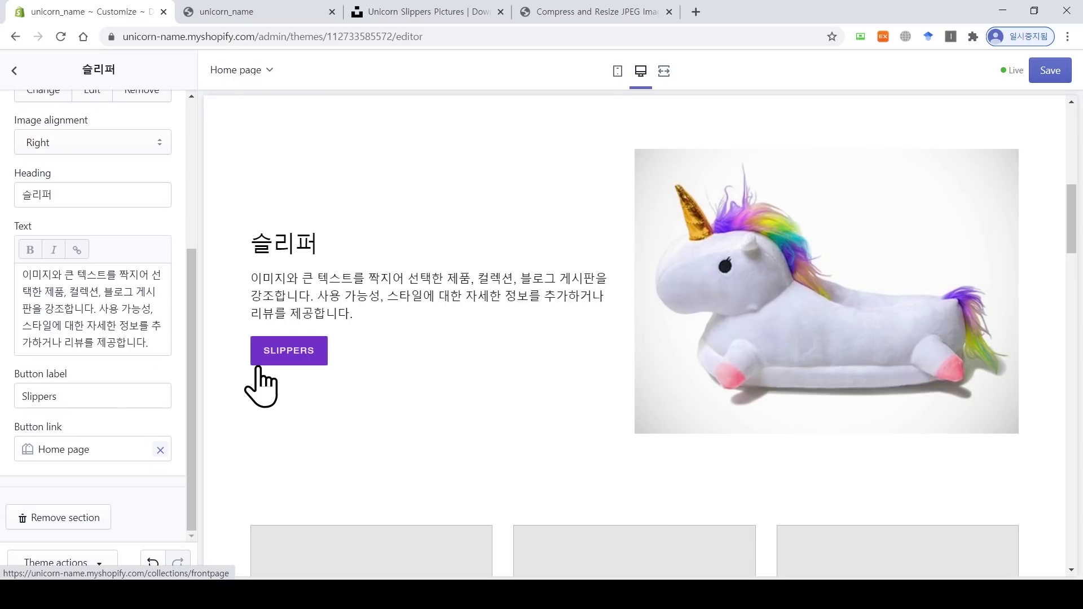
pyautogui.scroll(5, 261, 386)
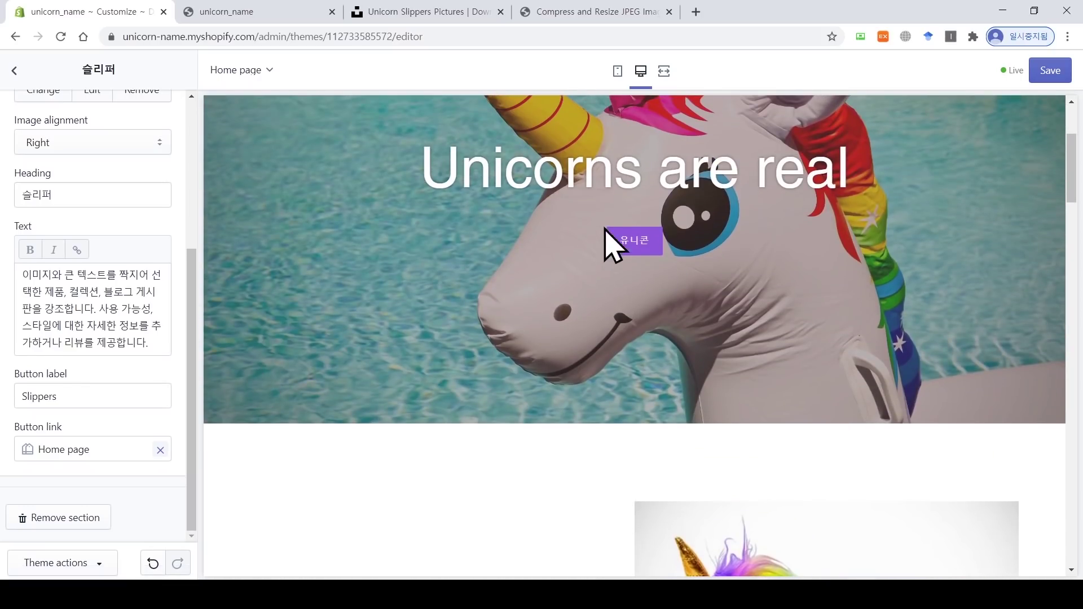
pyautogui.scroll(-5, 547, 315)
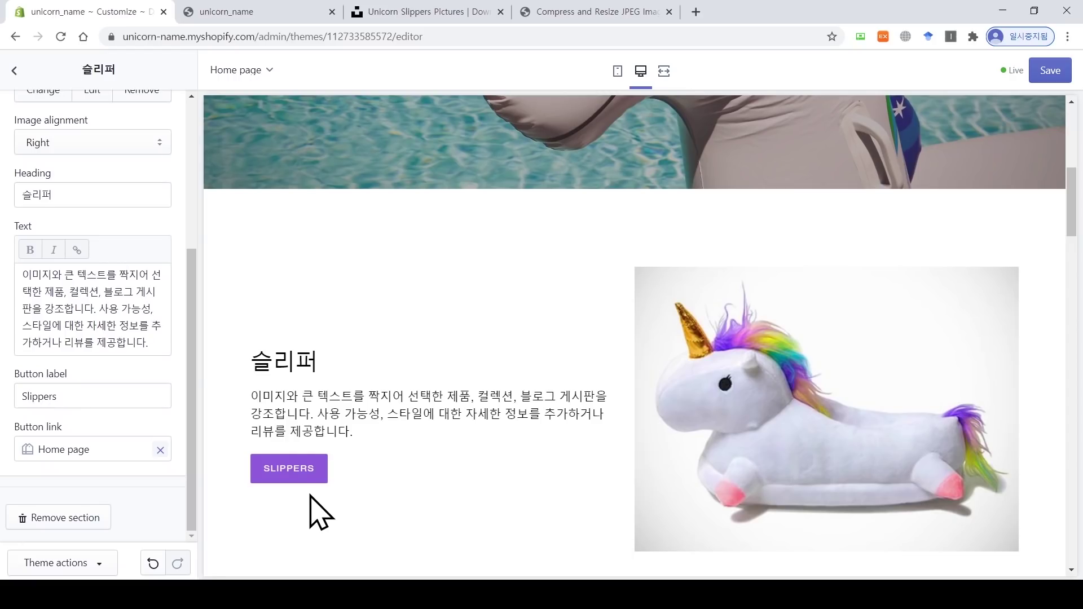
pyautogui.scroll(3, 199, 430)
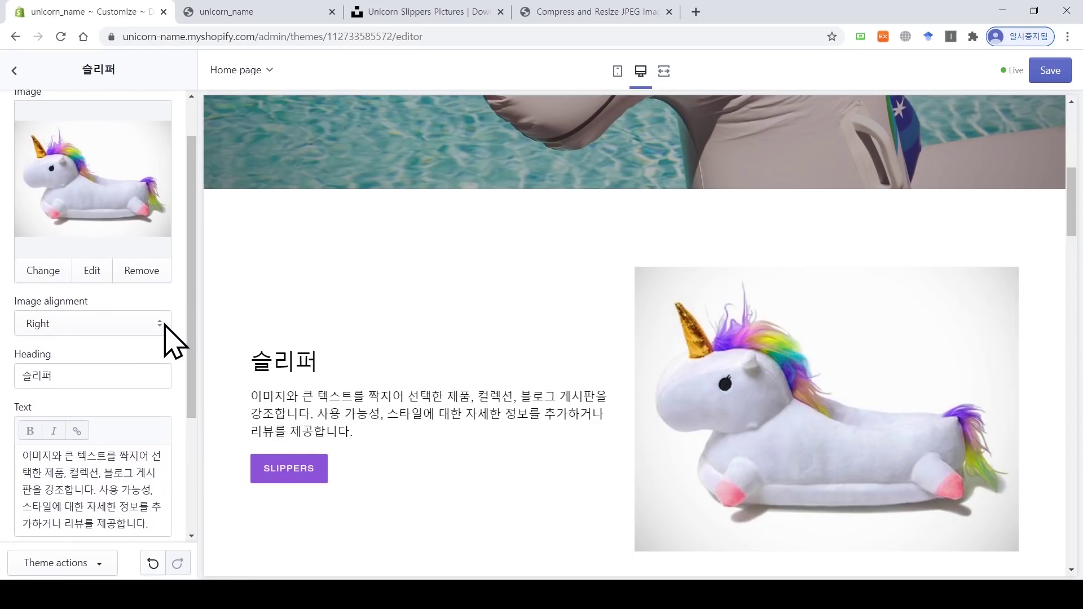
# Step: Move the slipper image back to the left of the text and close the image-compressor tab
pyautogui.click(159, 325)
pyautogui.click(159, 344)
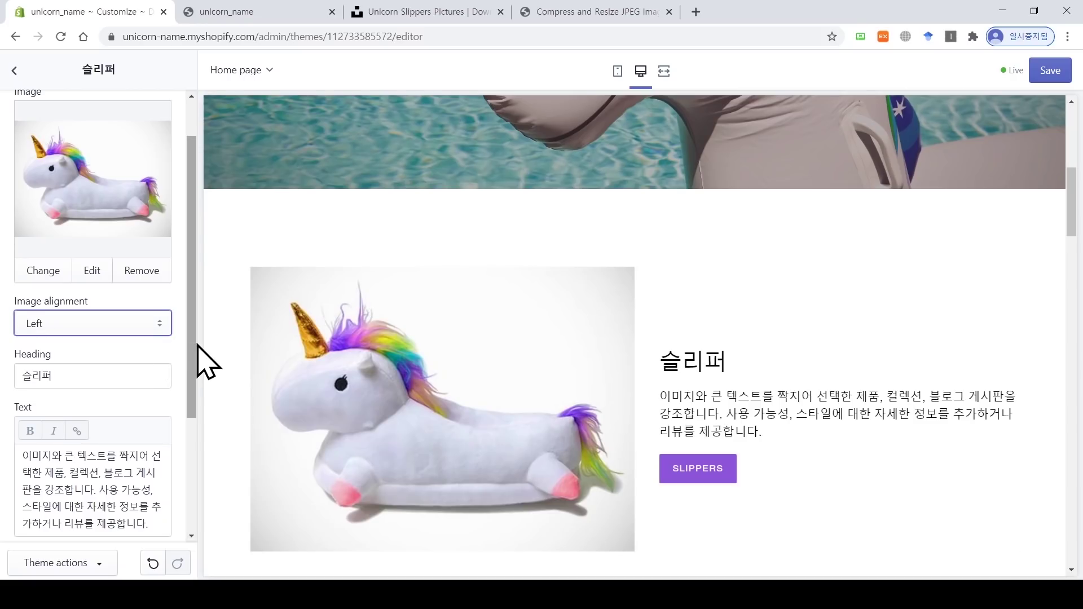
pyautogui.scroll(1, 194, 334)
pyautogui.scroll(1, 193, 350)
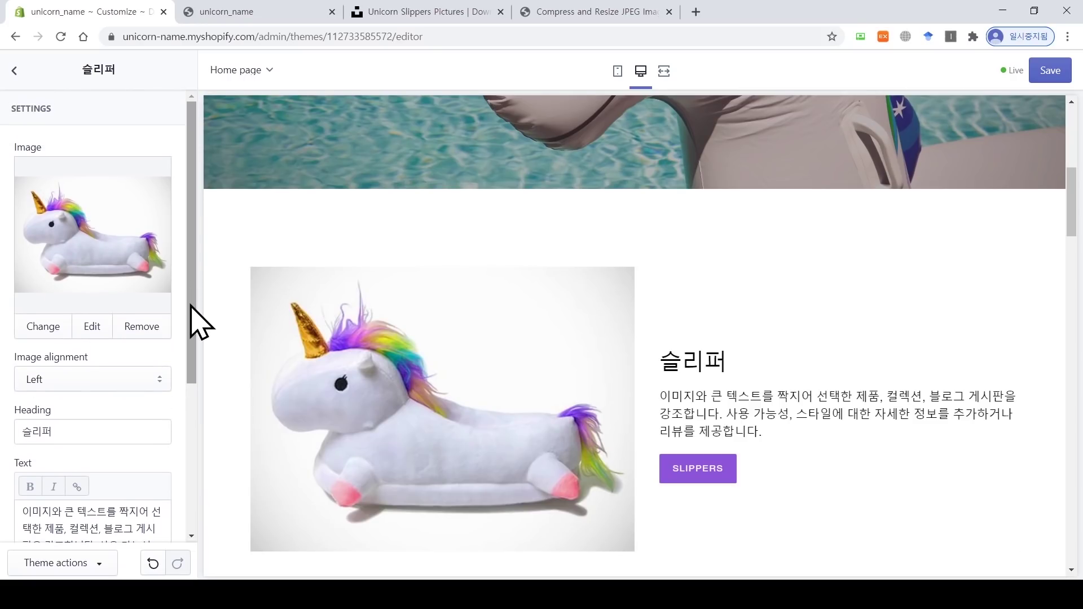
pyautogui.click(669, 12)
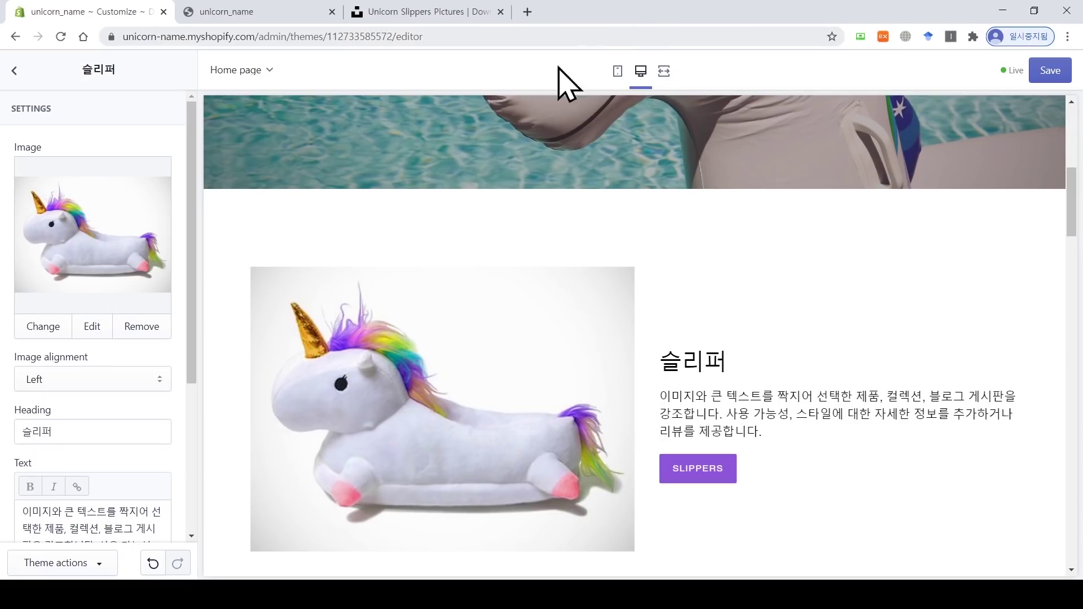
# Step: Remove one column block from Text columns with images, leaving two columns
pyautogui.click(14, 70)
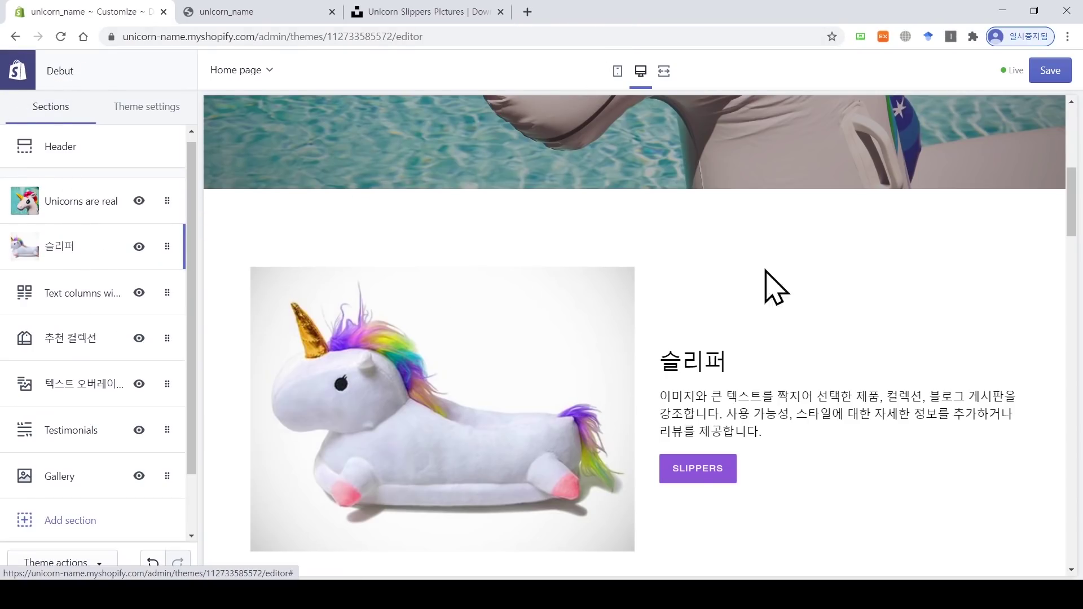
pyautogui.scroll(-2, 1073, 210)
pyautogui.scroll(-6, 1074, 223)
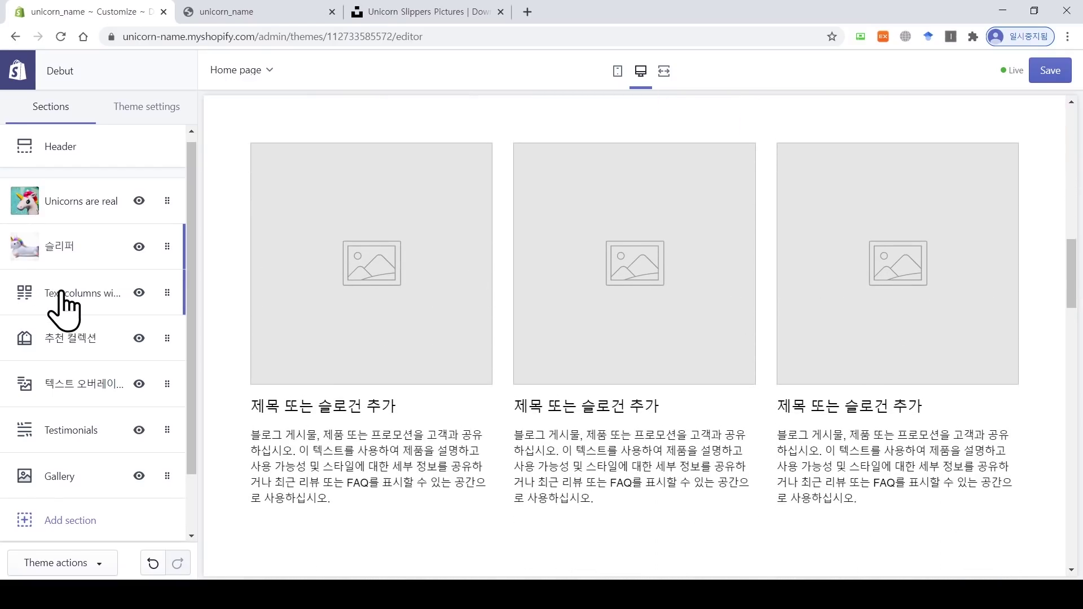
pyautogui.click(83, 294)
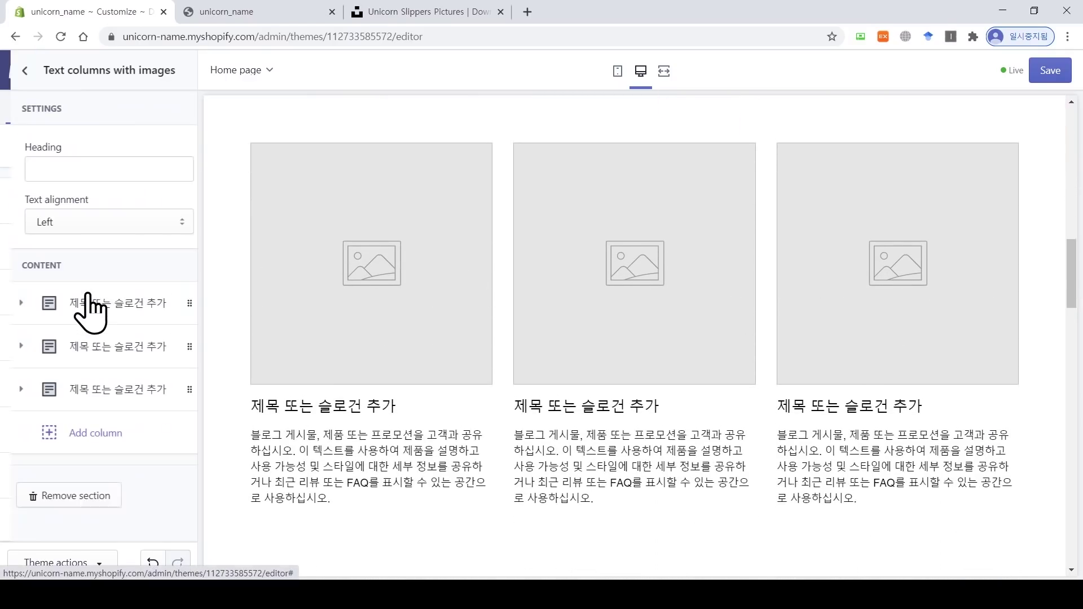
pyautogui.click(114, 338)
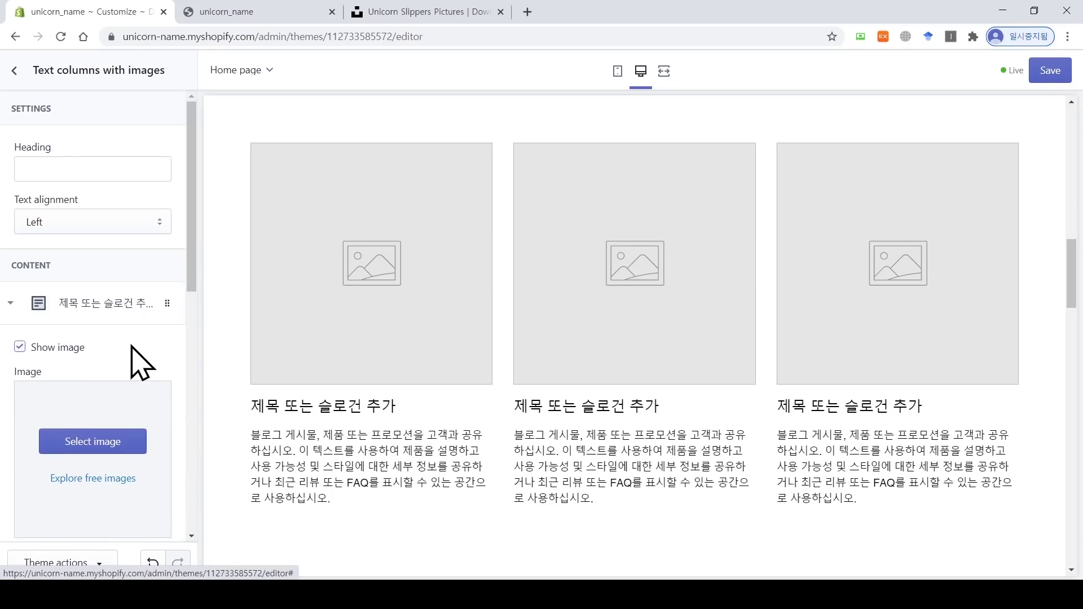
pyautogui.moveTo(193, 289); pyautogui.dragTo(194, 492)
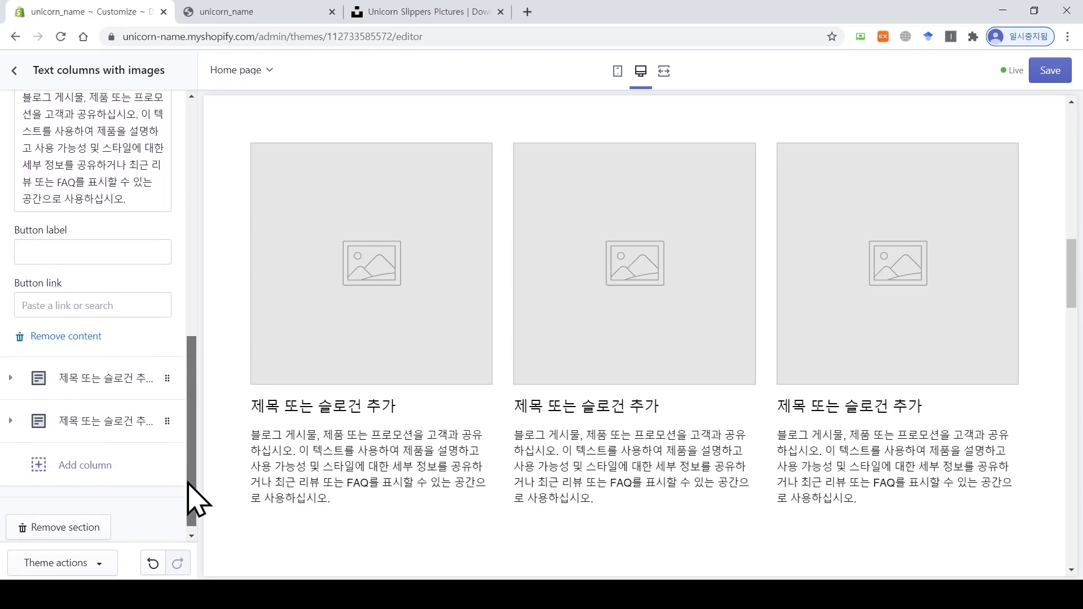
pyautogui.click(66, 337)
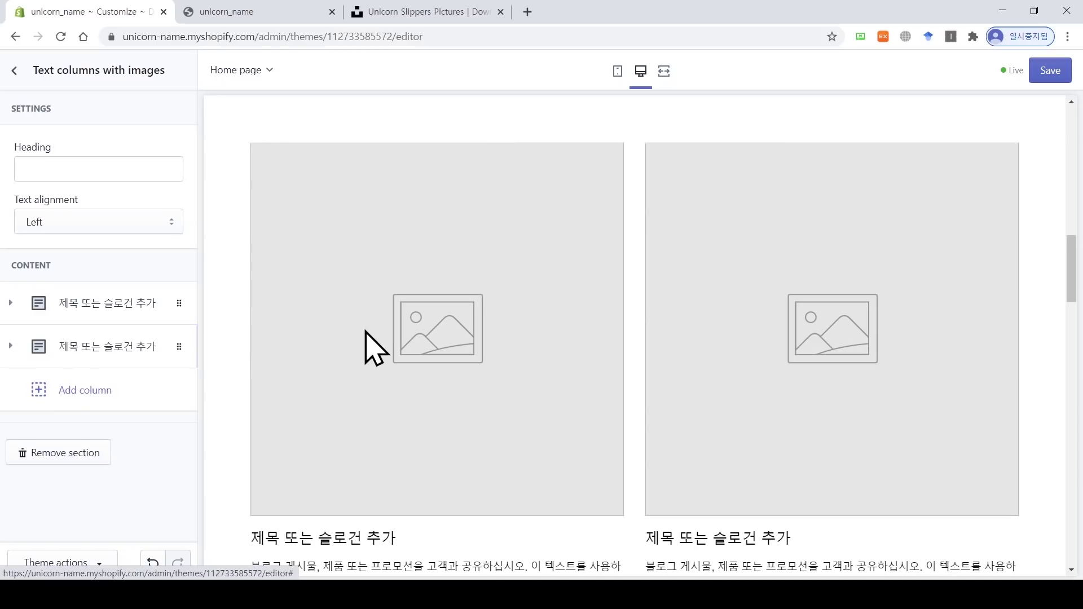
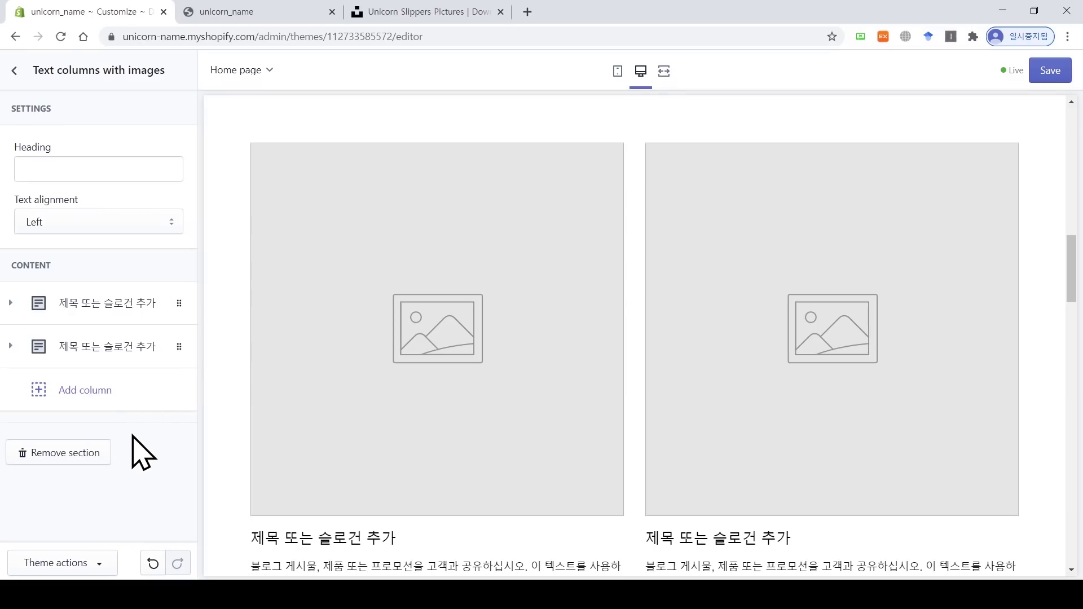
# Step: Delete the Text columns with images section and scroll the preview to check the remaining sections
pyautogui.click(64, 458)
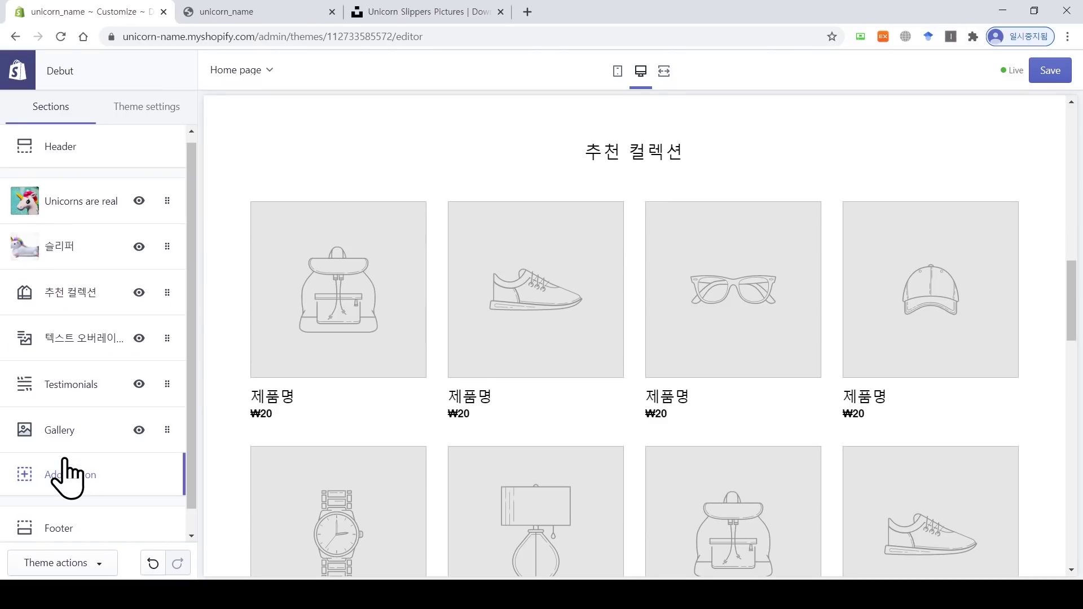
pyautogui.scroll(4, 271, 406)
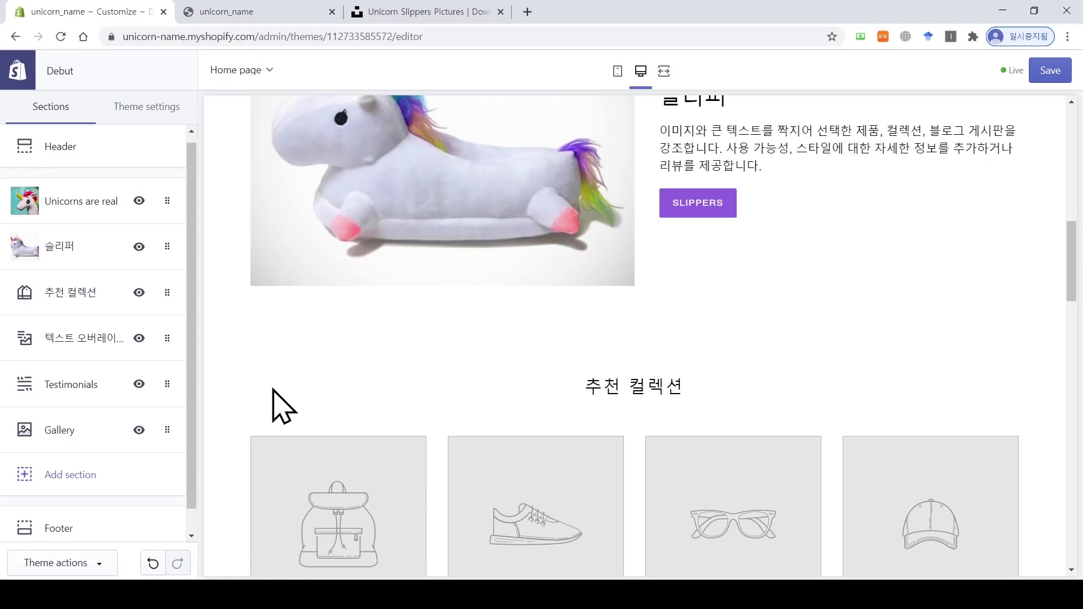
pyautogui.scroll(-2, 484, 350)
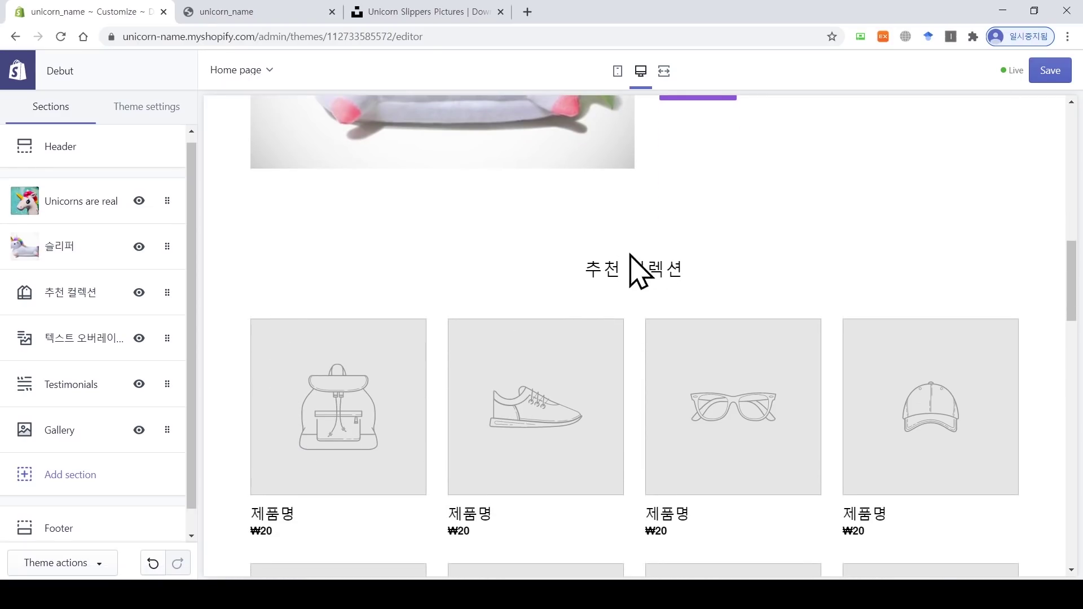
pyautogui.scroll(-1, 602, 276)
pyautogui.scroll(-1, 601, 276)
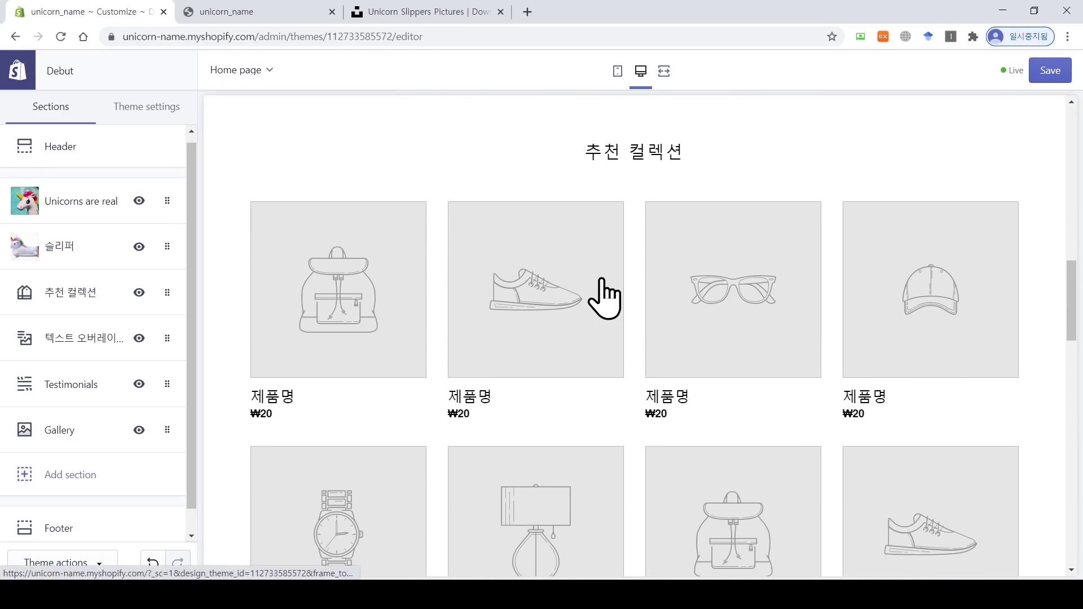
pyautogui.scroll(-6, 604, 299)
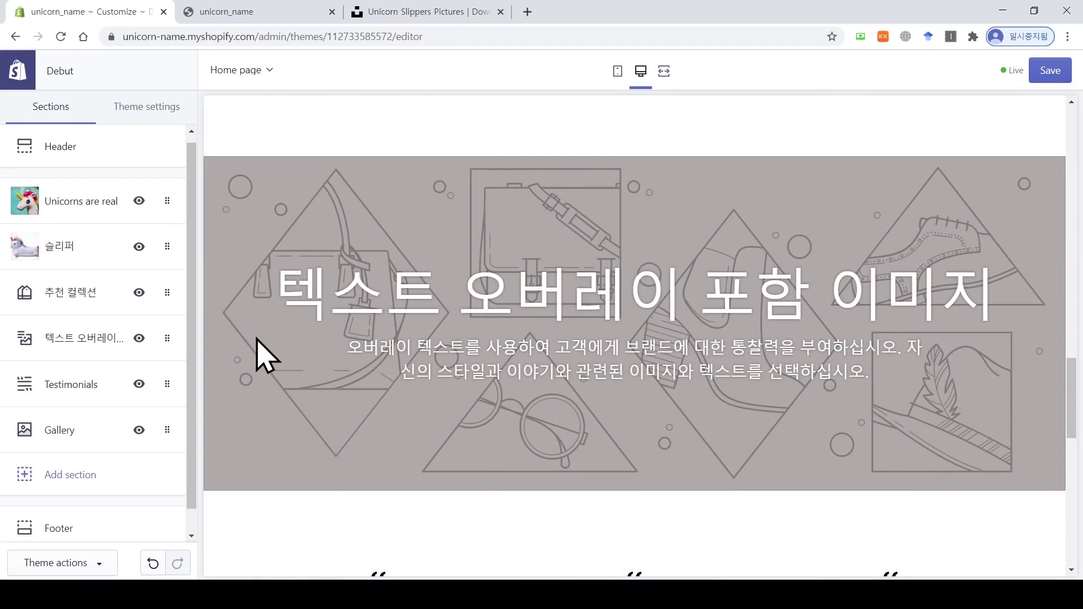
# Step: Remove the image-with-text-overlay section from the home page
pyautogui.click(85, 339)
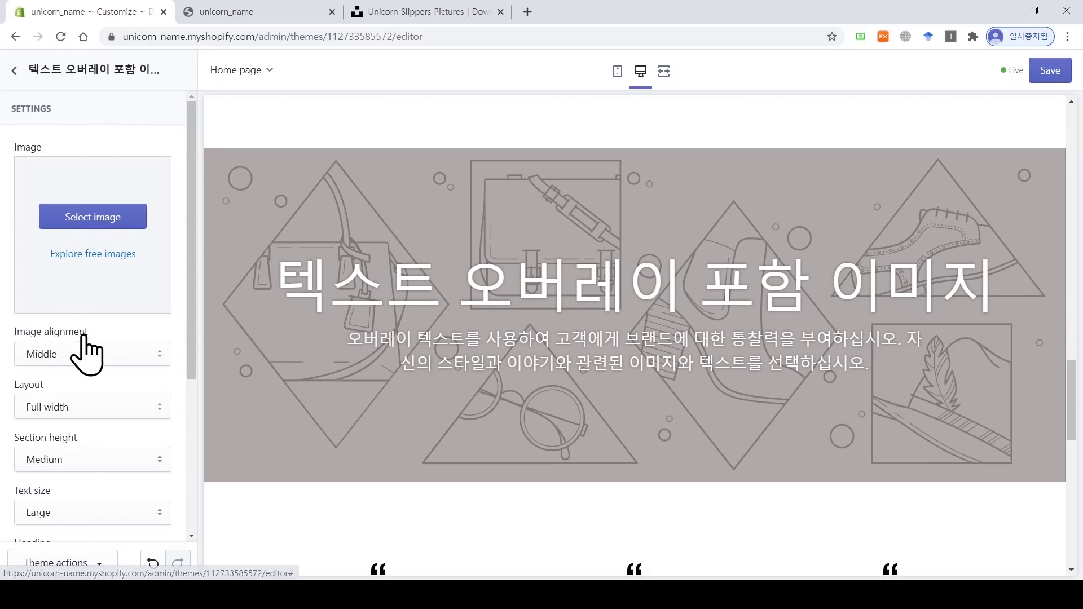
pyautogui.scroll(-5, 91, 354)
pyautogui.click(39, 525)
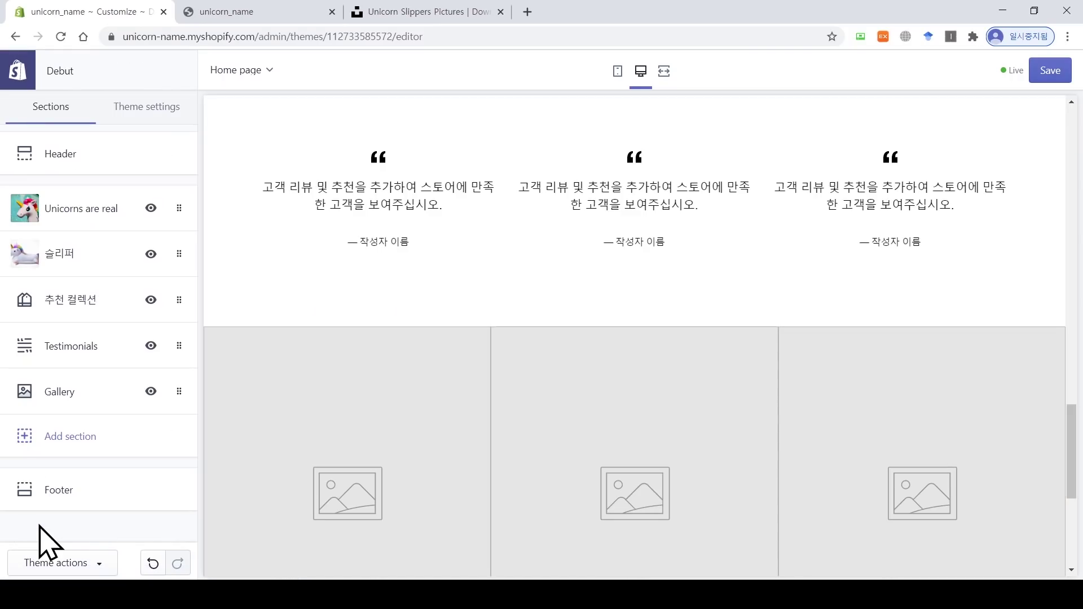
pyautogui.scroll(4, 358, 374)
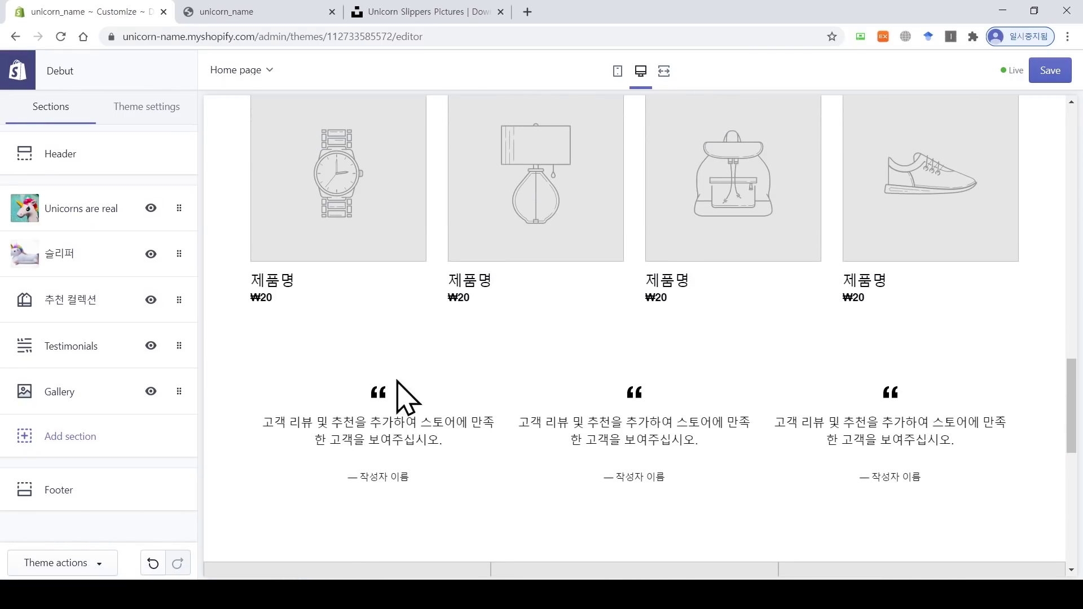
pyautogui.scroll(-2, 381, 390)
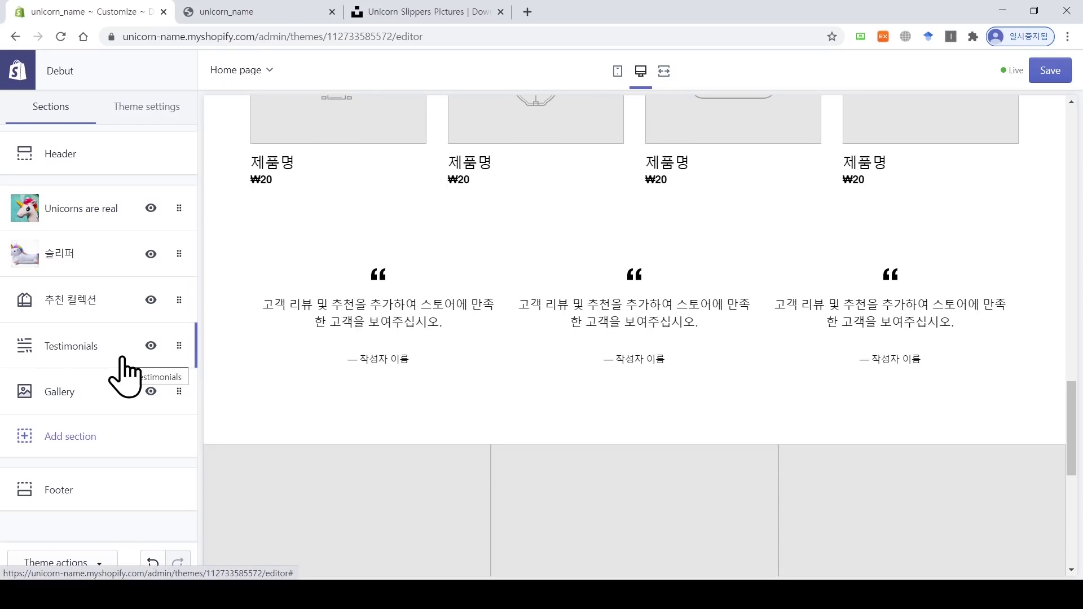
# Step: Look over the Testimonials entries, then remove the whole Testimonials section
pyautogui.click(100, 359)
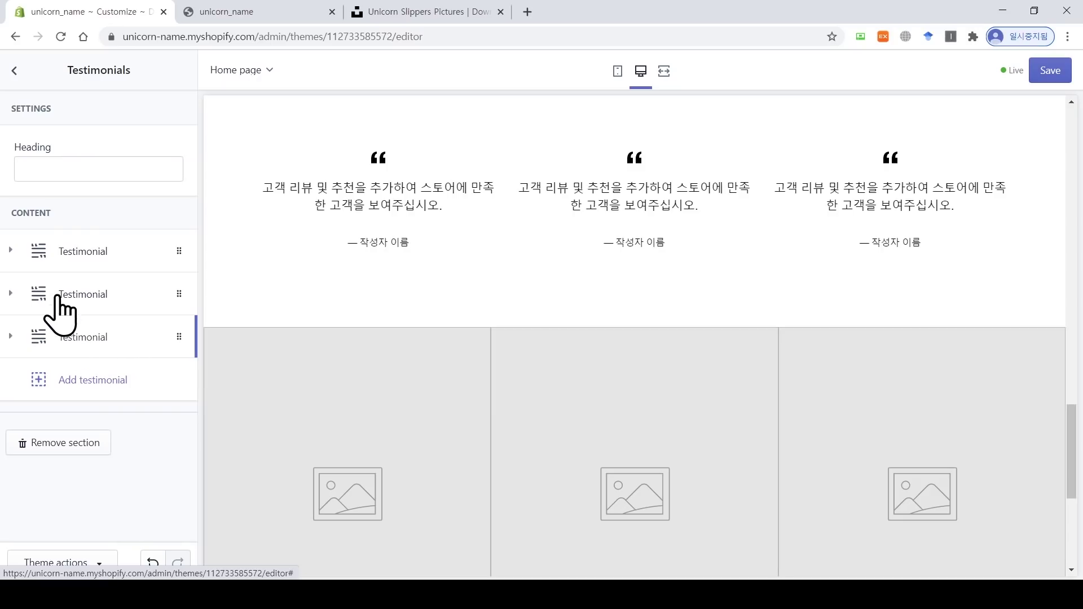
pyautogui.click(99, 252)
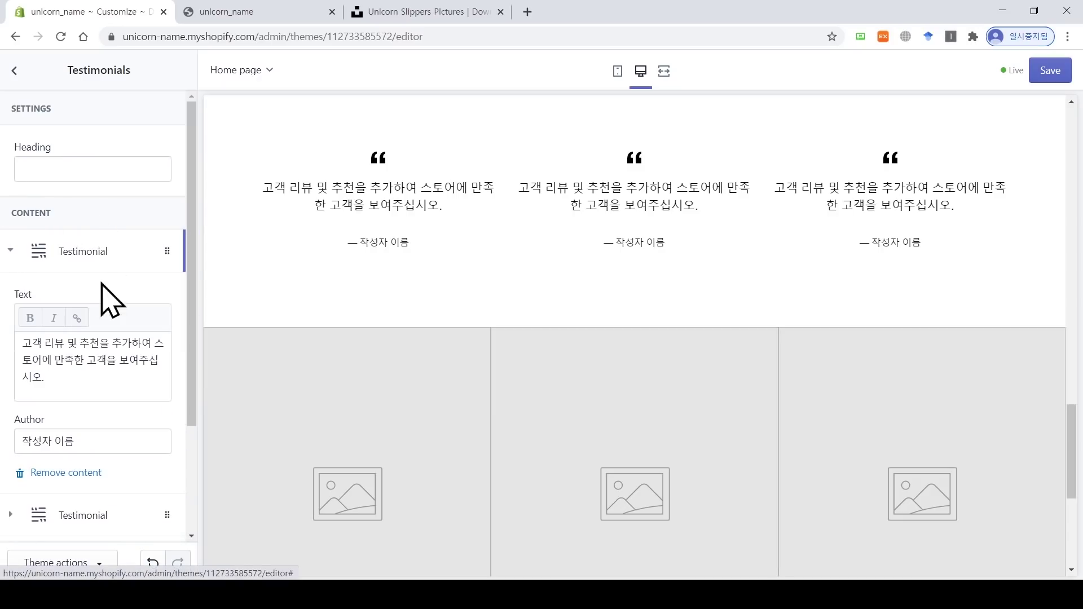
pyautogui.scroll(-3, 105, 377)
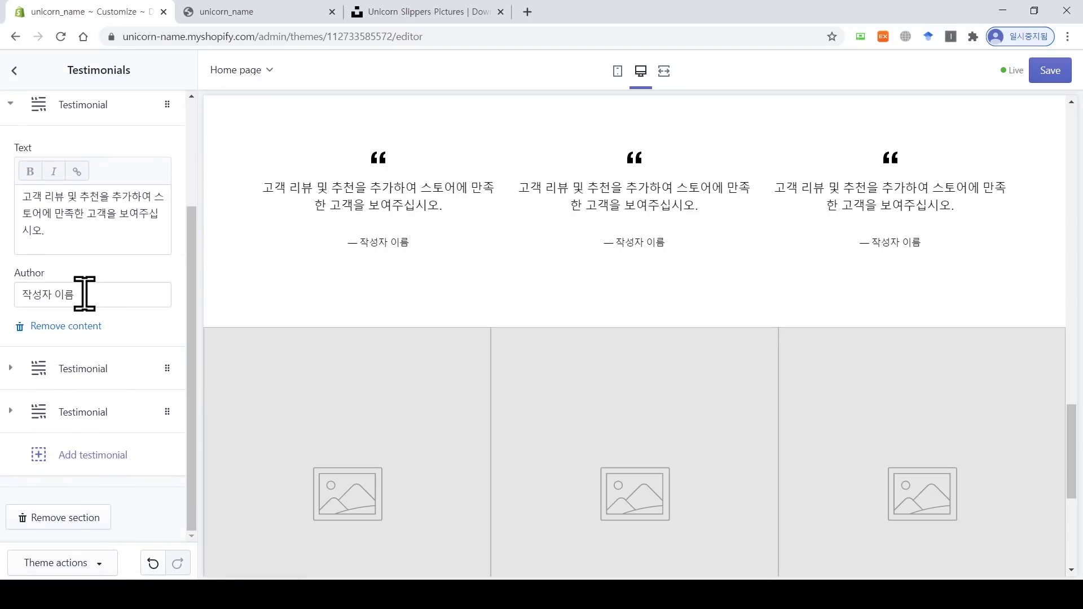
pyautogui.click(86, 369)
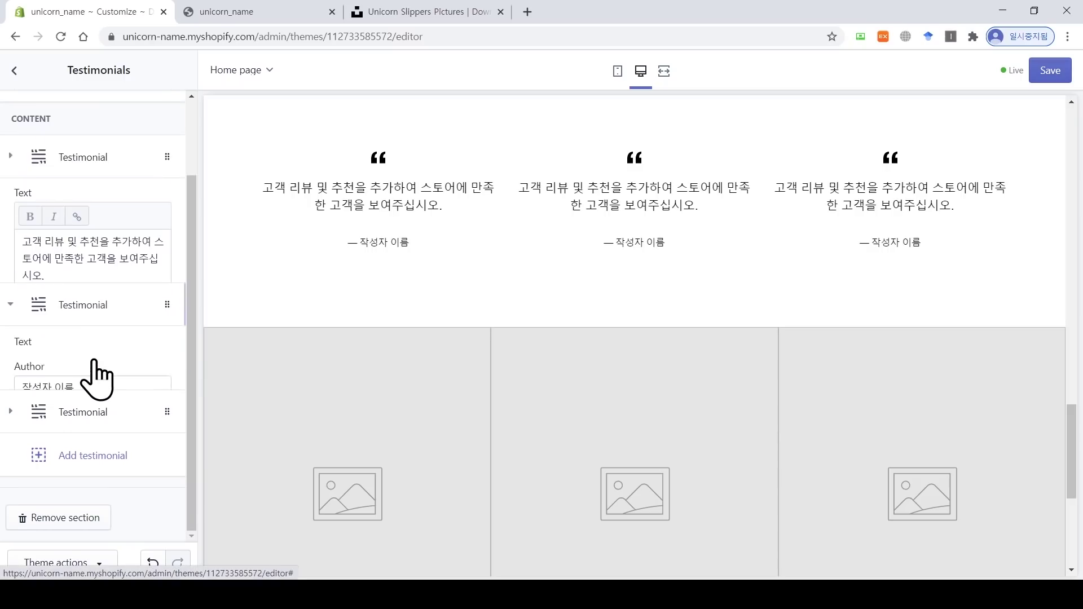
pyautogui.click(90, 276)
pyautogui.click(102, 335)
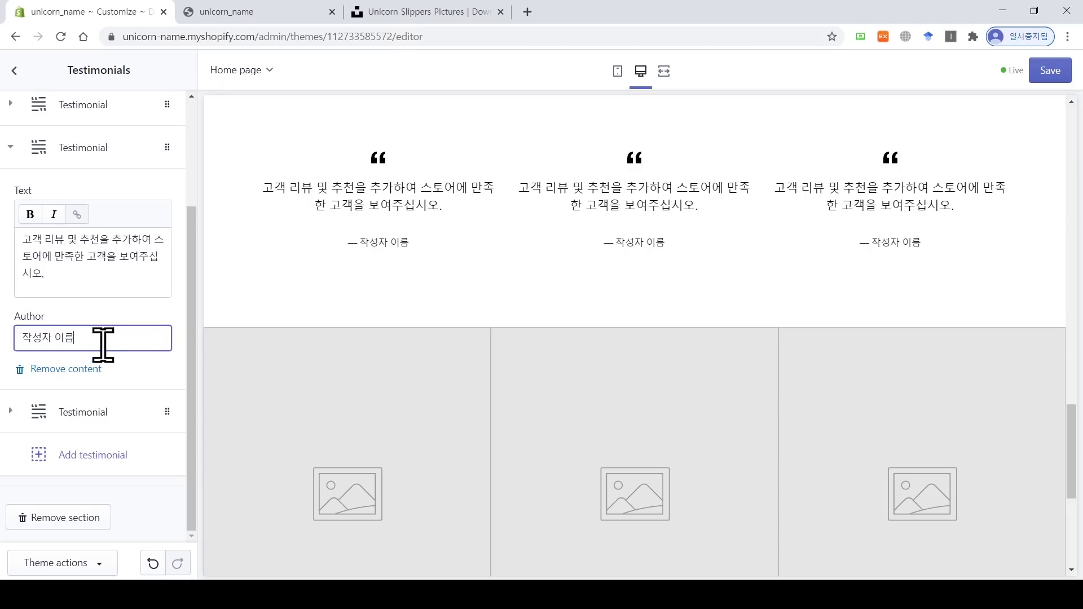
pyautogui.click(79, 518)
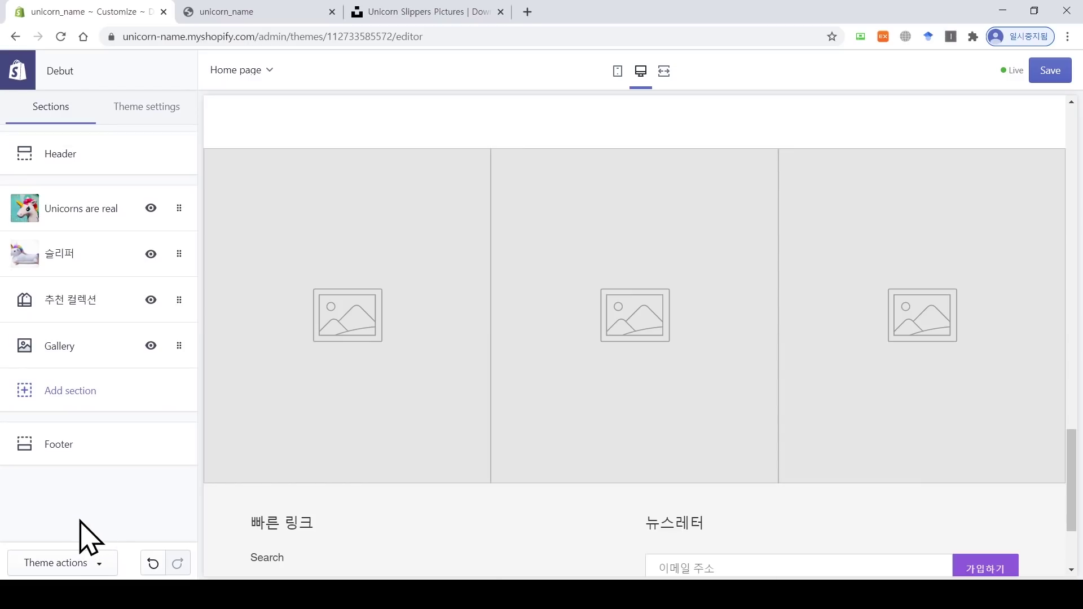
# Step: Remove the Gallery section from the home page
pyautogui.click(82, 348)
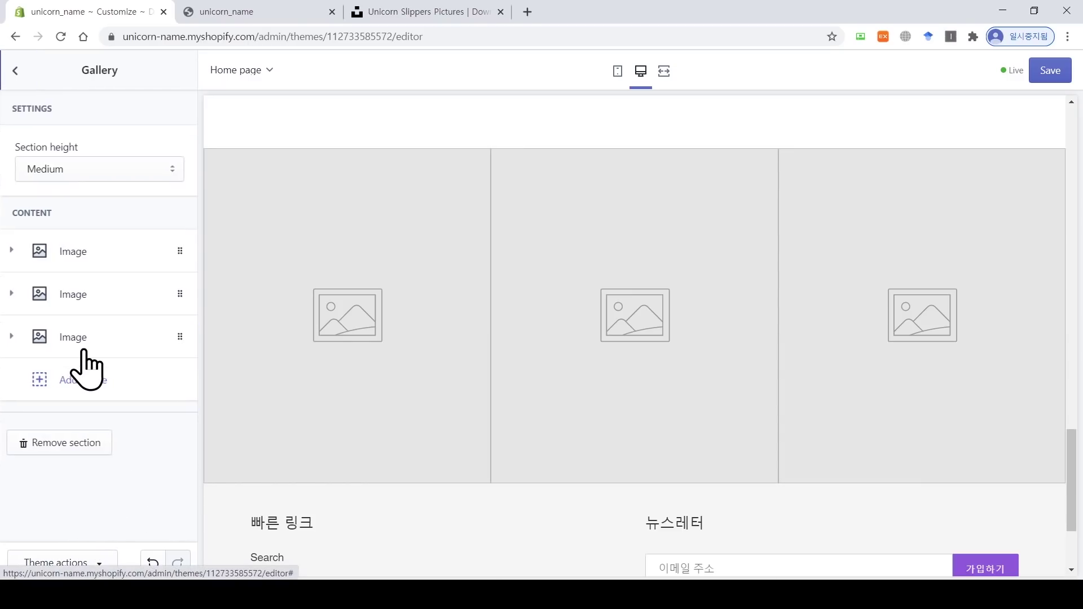
pyautogui.click(117, 272)
pyautogui.scroll(-5, 113, 270)
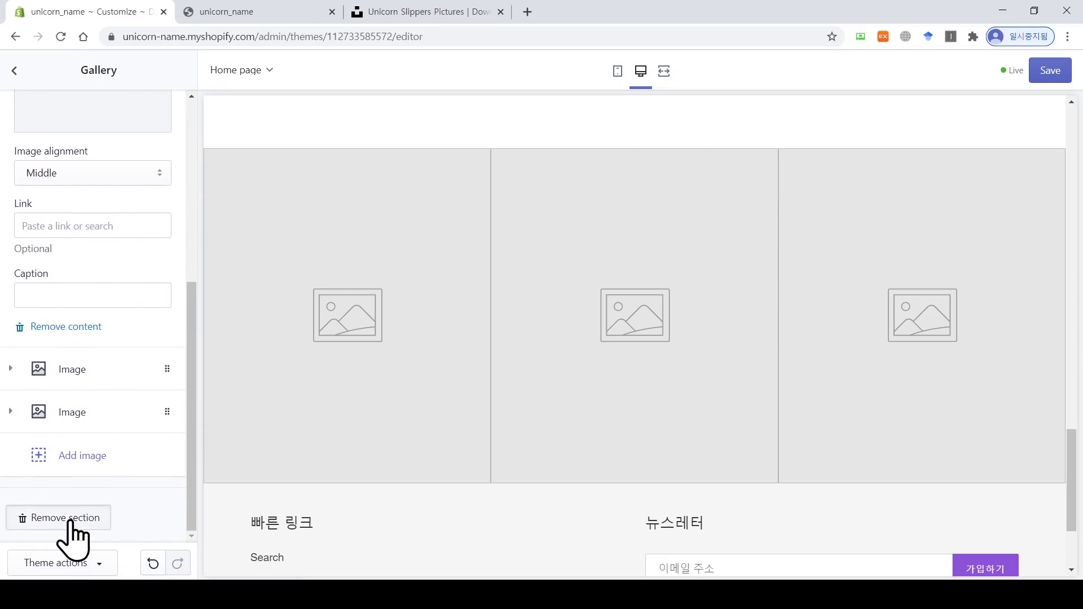
pyautogui.click(66, 518)
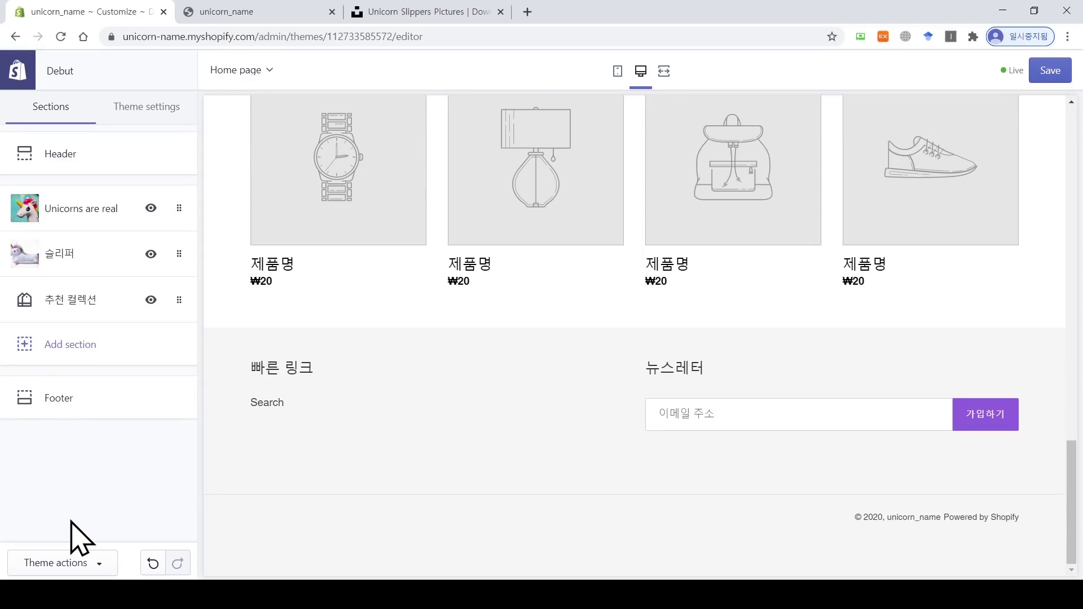
# Step: Add a Slideshow section to the home page
pyautogui.click(88, 364)
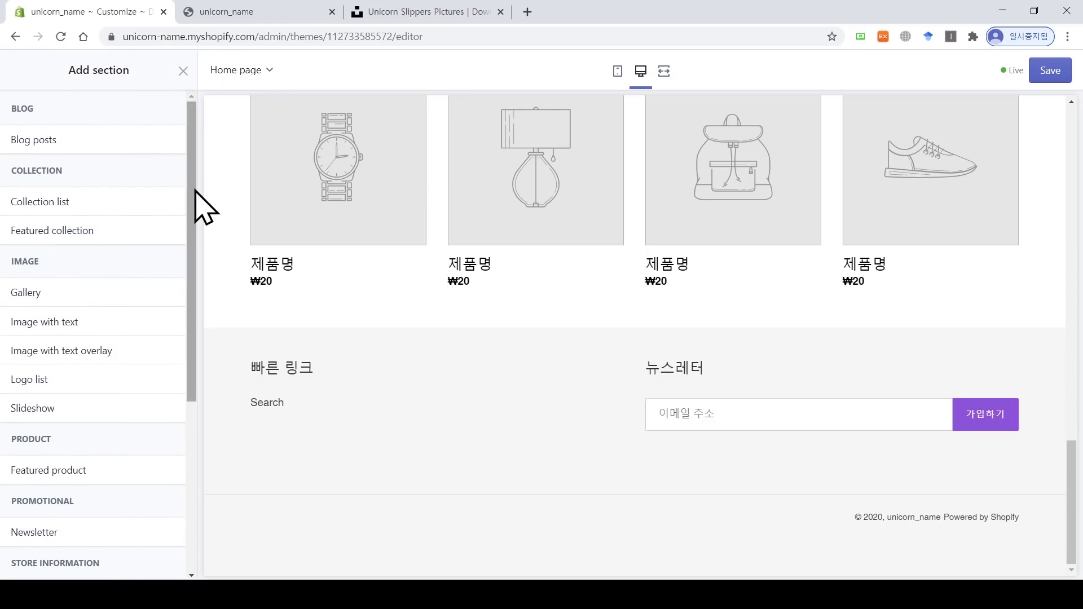
pyautogui.moveTo(192, 192); pyautogui.dragTo(196, 366)
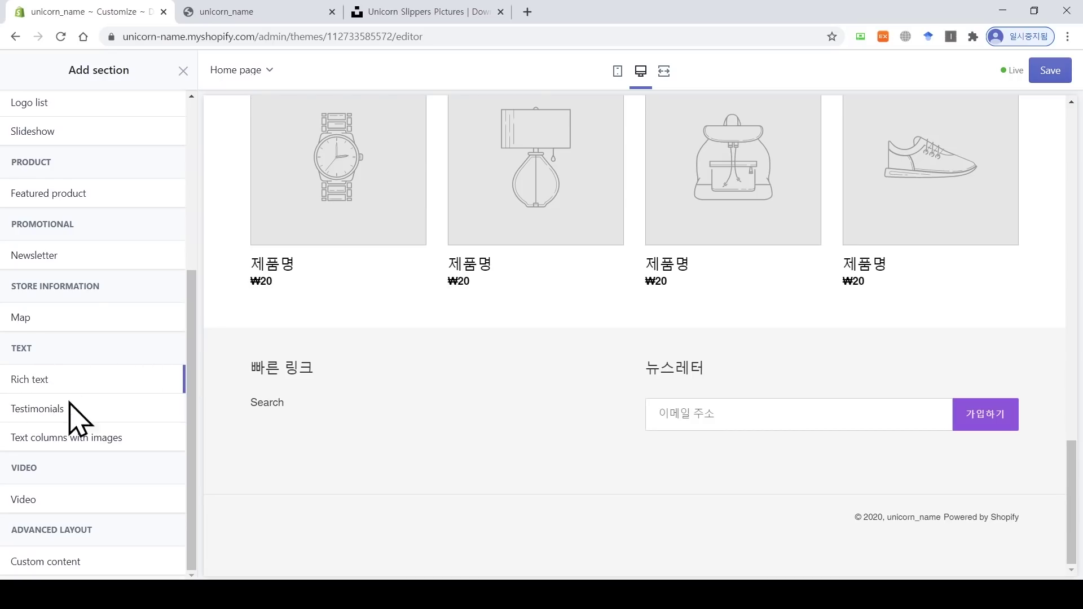
pyautogui.moveTo(202, 387); pyautogui.dragTo(198, 244)
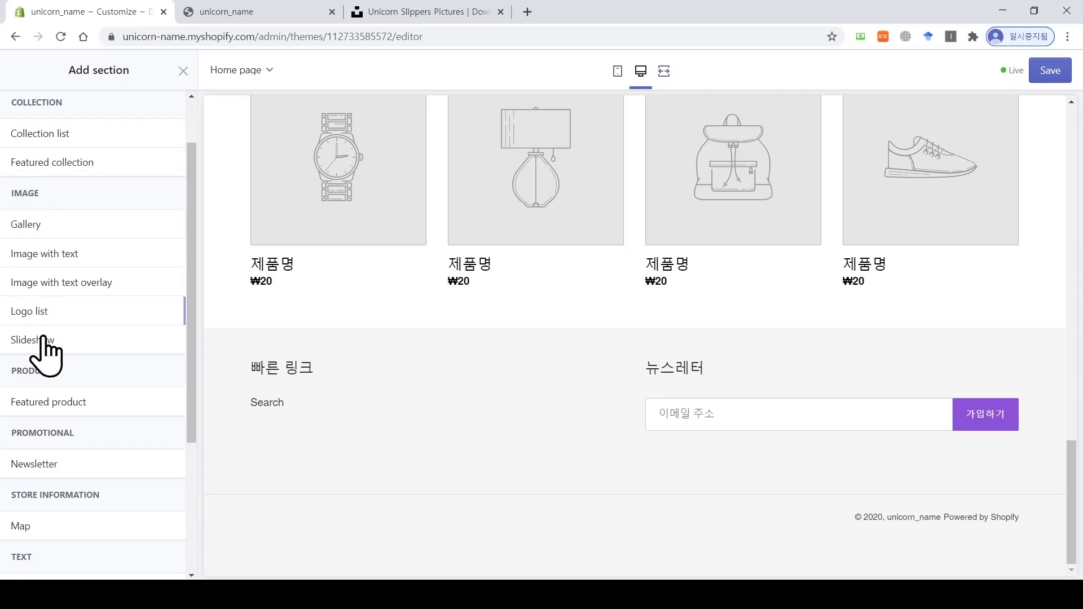
pyautogui.moveTo(36, 346)
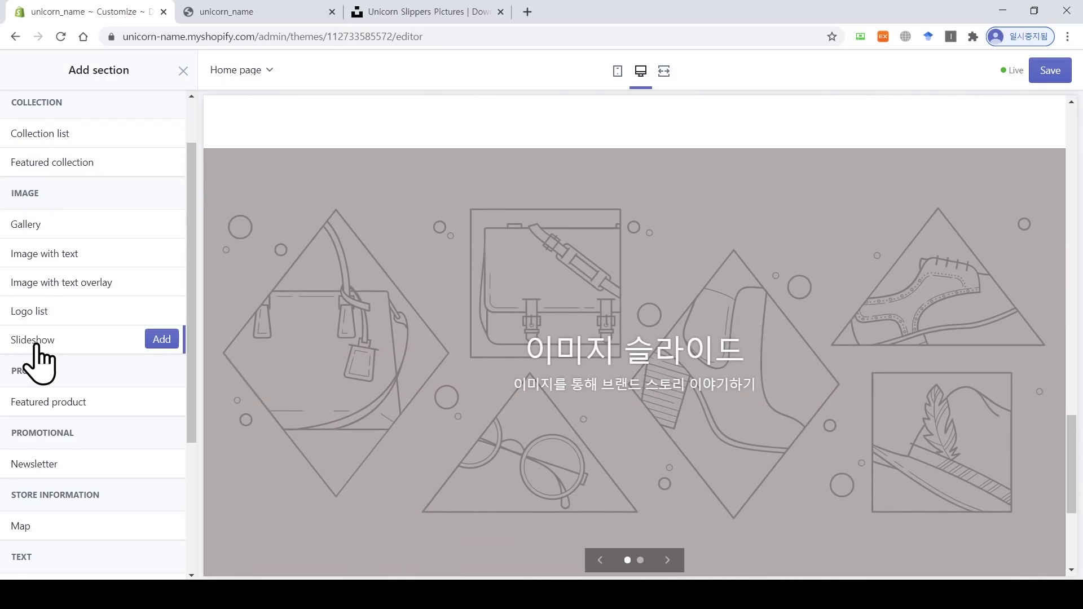
pyautogui.click(168, 342)
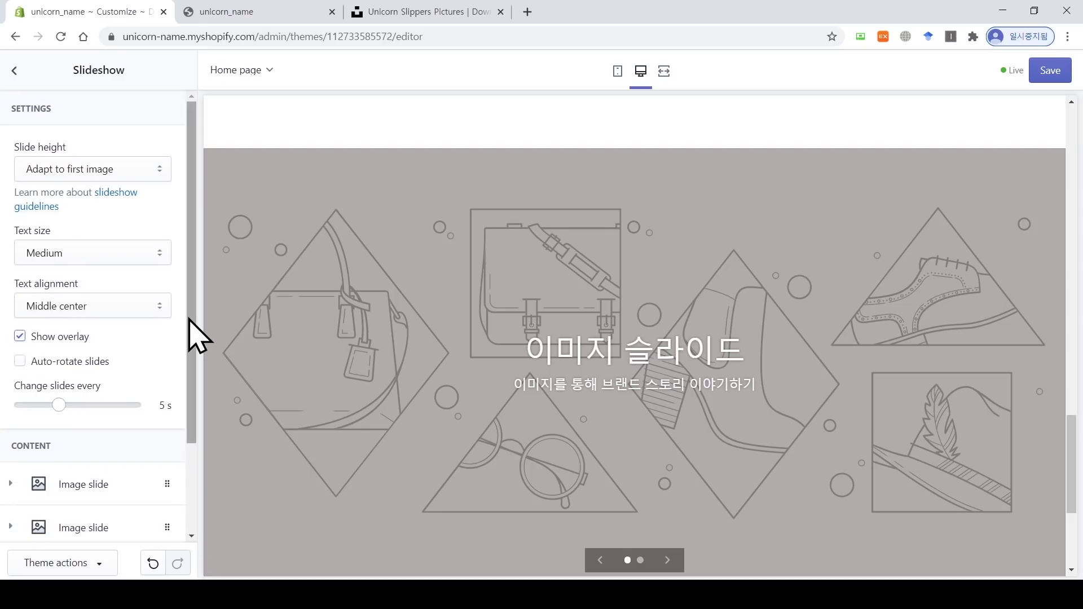
pyautogui.moveTo(189, 320); pyautogui.dragTo(191, 401)
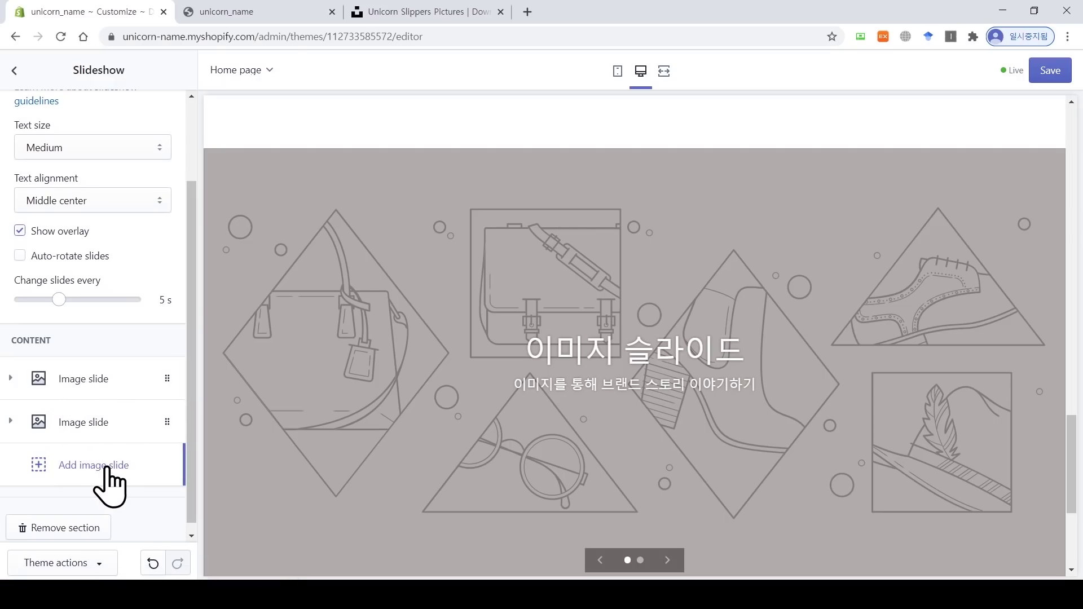
pyautogui.scroll(-1, 209, 468)
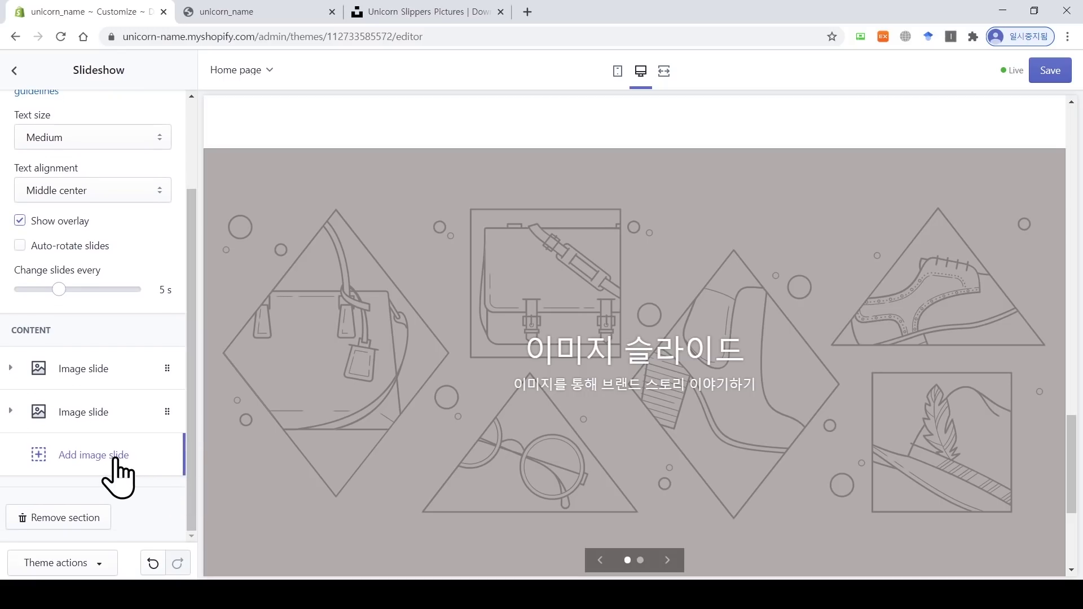
# Step: Upload unicorns_first.PNG and use it as the first slide's image
pyautogui.click(101, 370)
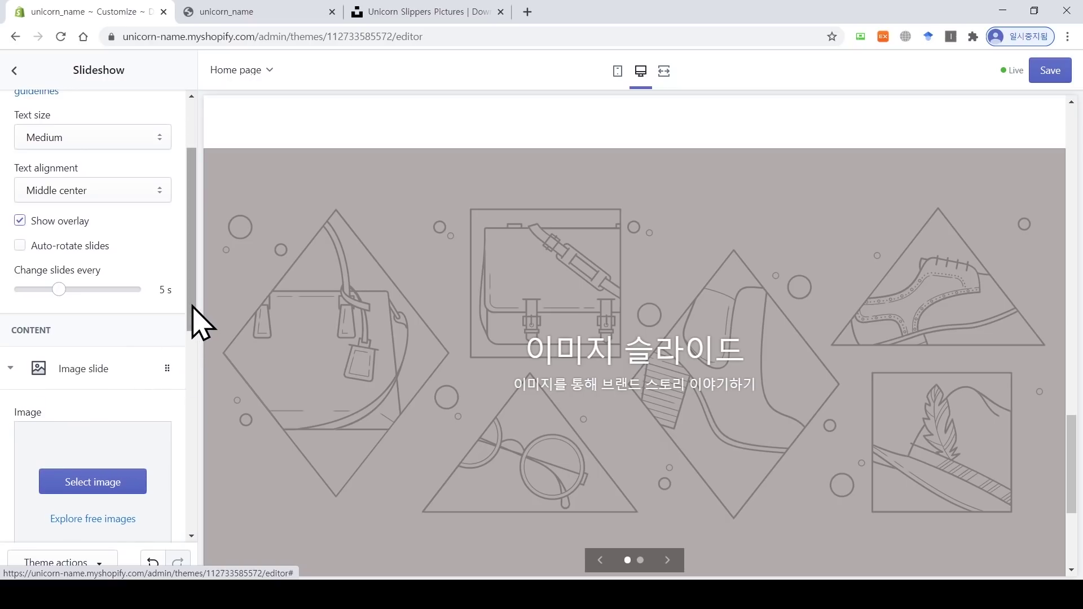
pyautogui.moveTo(193, 321); pyautogui.dragTo(202, 380)
pyautogui.click(116, 361)
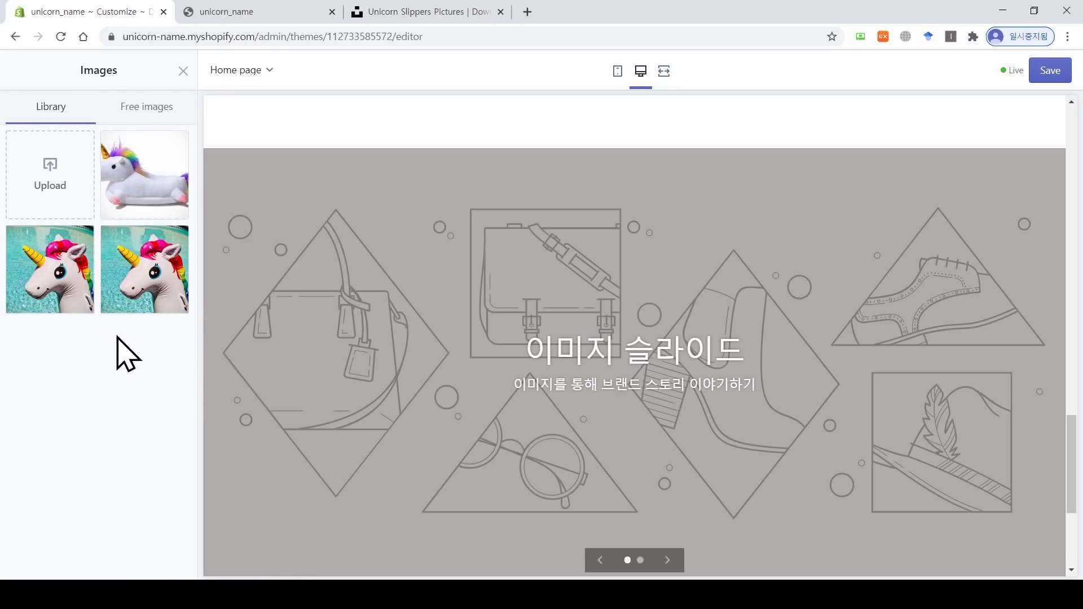
pyautogui.click(53, 191)
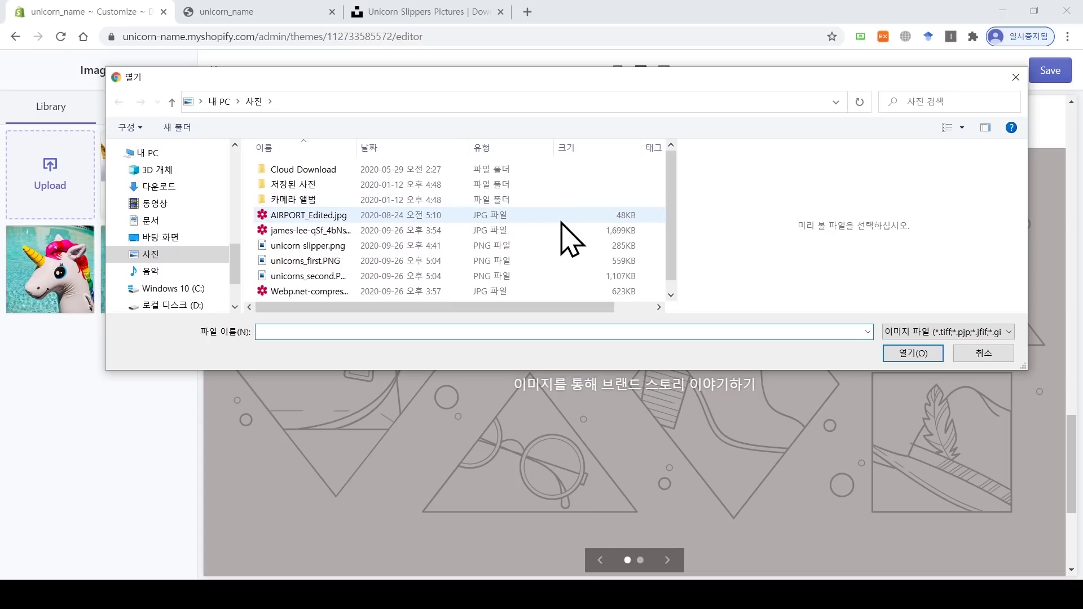
pyautogui.click(564, 258)
pyautogui.click(907, 356)
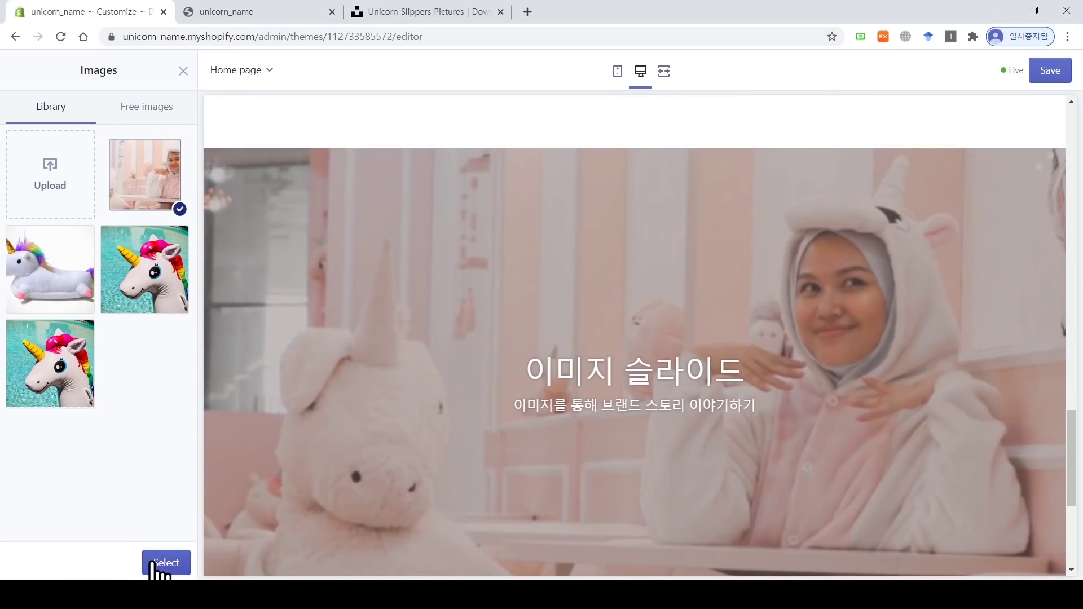
pyautogui.click(154, 563)
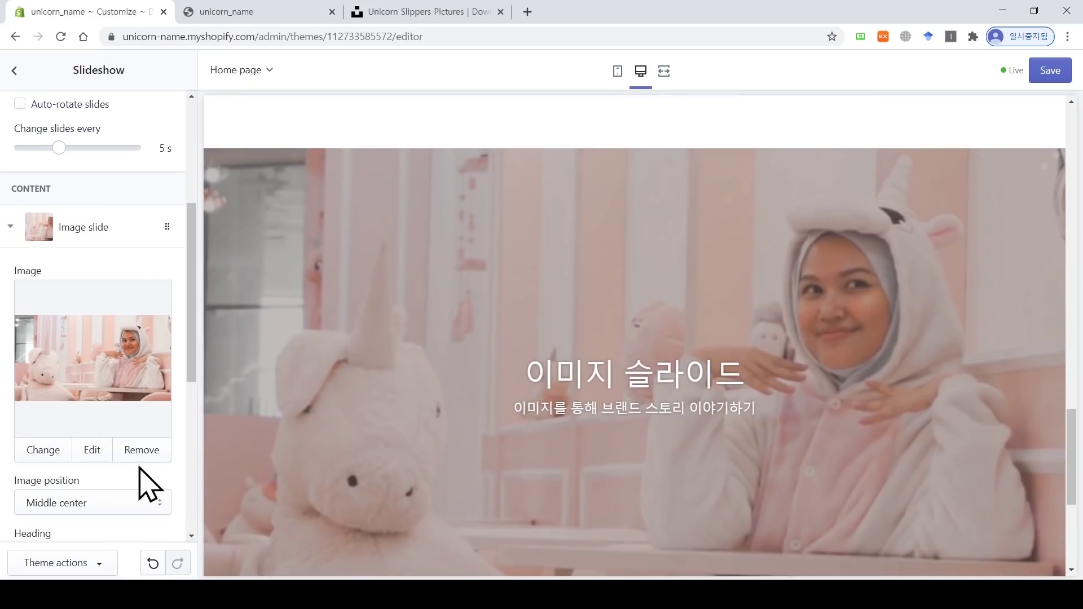
pyautogui.moveTo(193, 382); pyautogui.dragTo(205, 515)
# Step: Upload the pink unicorn plush photo as the second slide's image
pyautogui.click(102, 443)
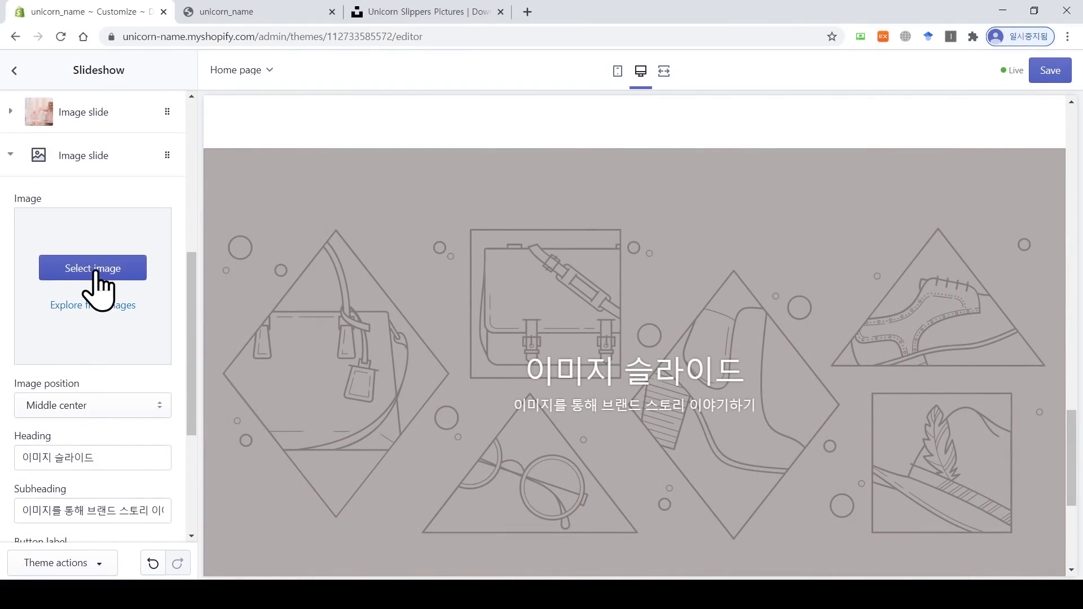
pyautogui.click(92, 270)
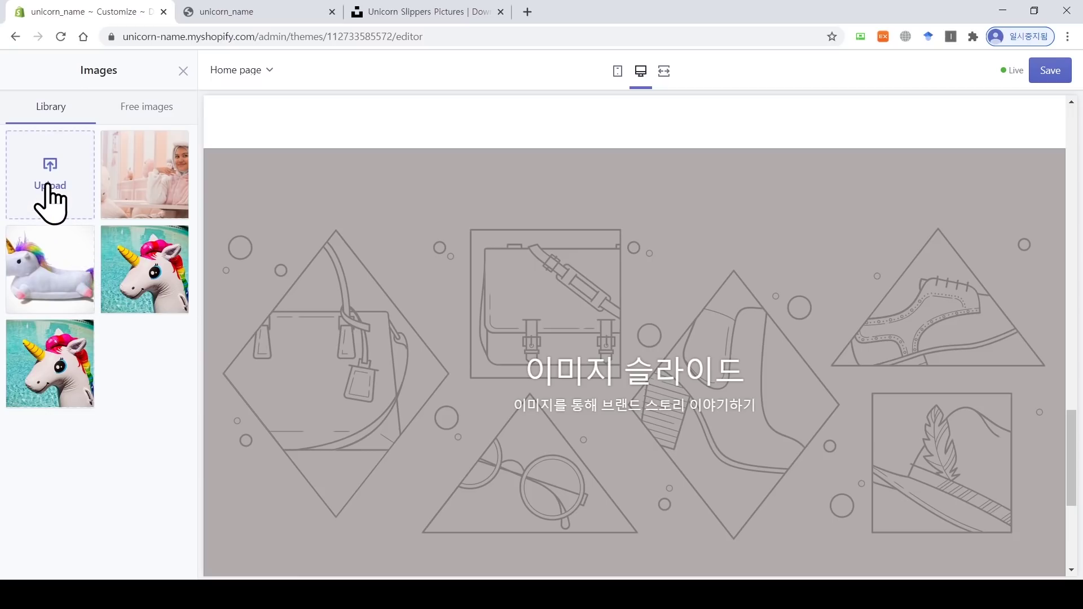
pyautogui.click(55, 197)
pyautogui.doubleClick(367, 277)
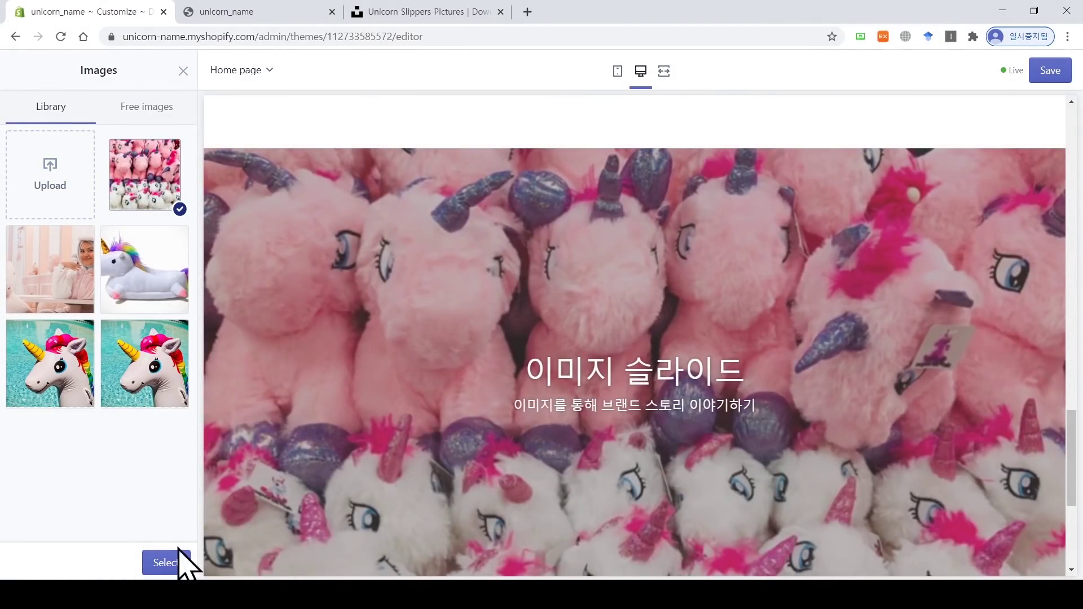
pyautogui.click(179, 562)
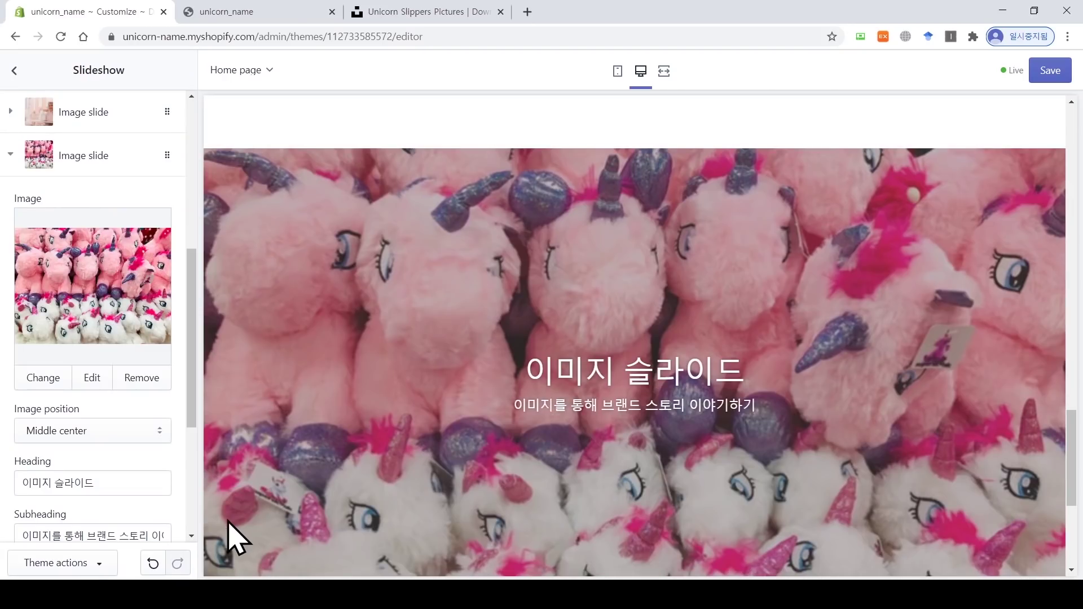
# Step: Change the second slide's heading to 'Unicorns' and clear its subheading
pyautogui.moveTo(533, 372); pyautogui.dragTo(716, 377)
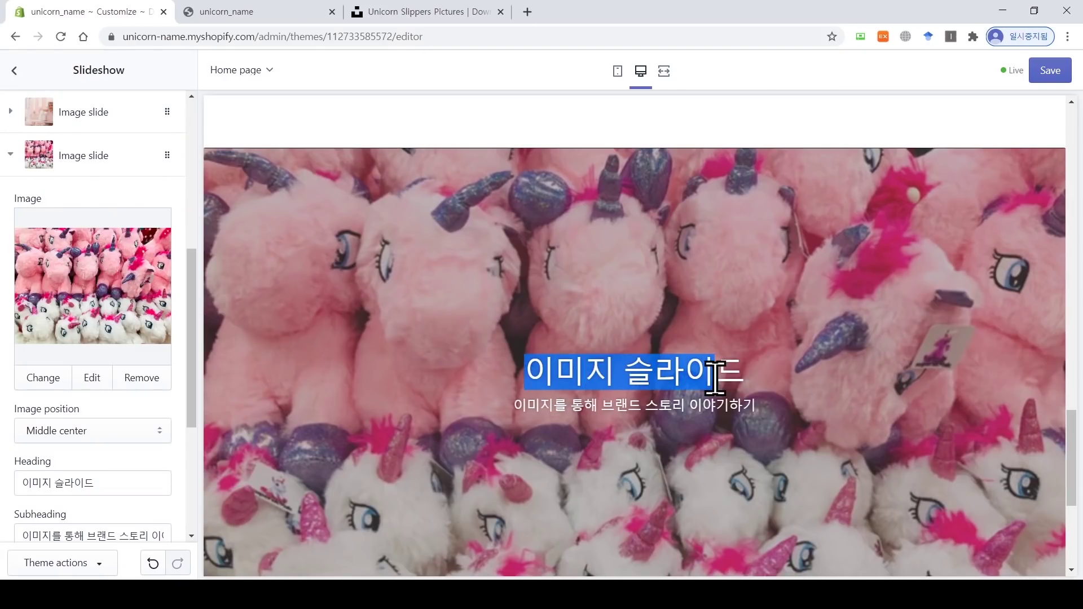
pyautogui.scroll(-3, 194, 389)
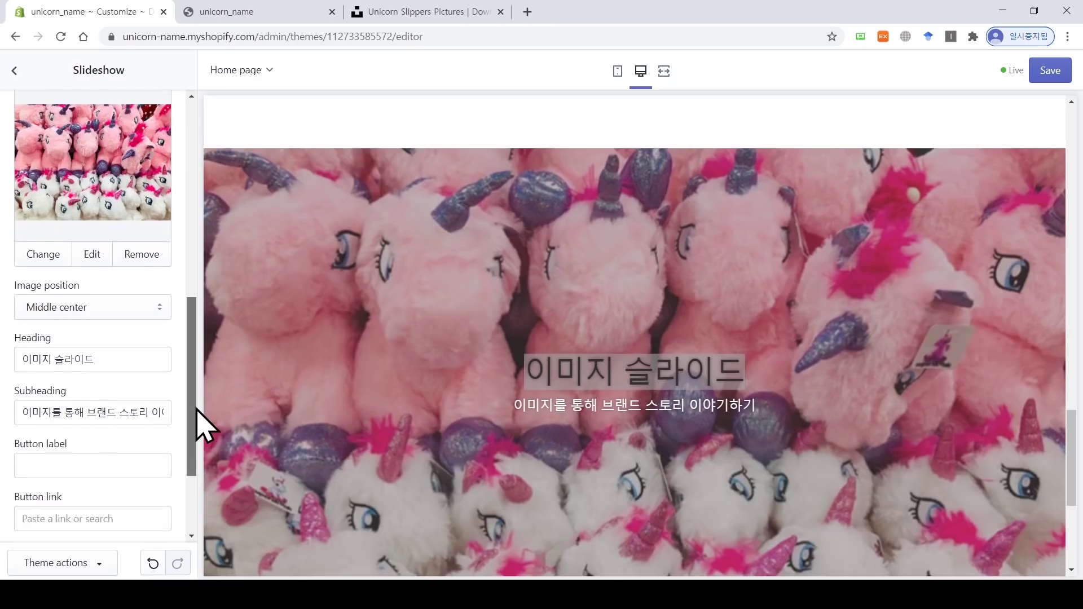
pyautogui.moveTo(117, 302); pyautogui.dragTo(7, 315)
pyautogui.write('ㅓㅜ')
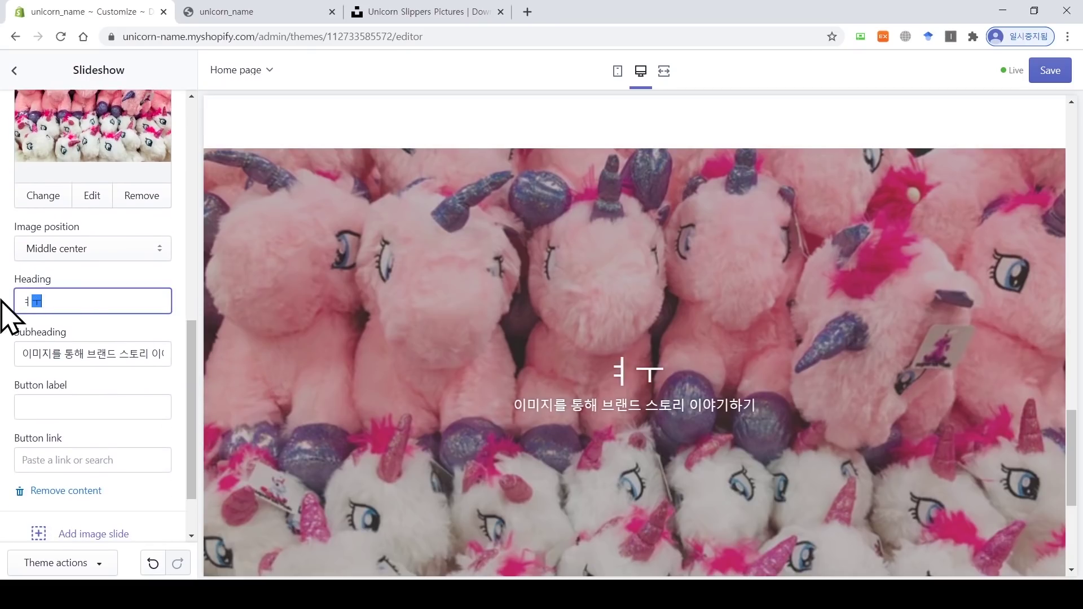
pyautogui.write('Unicorns')
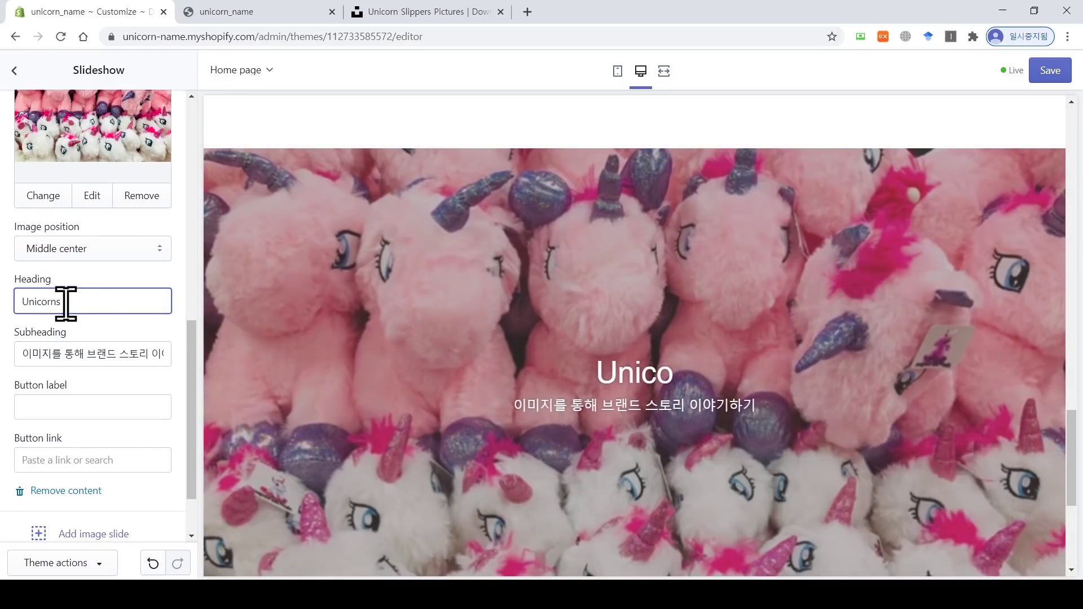
pyautogui.scroll(-1, 141, 355)
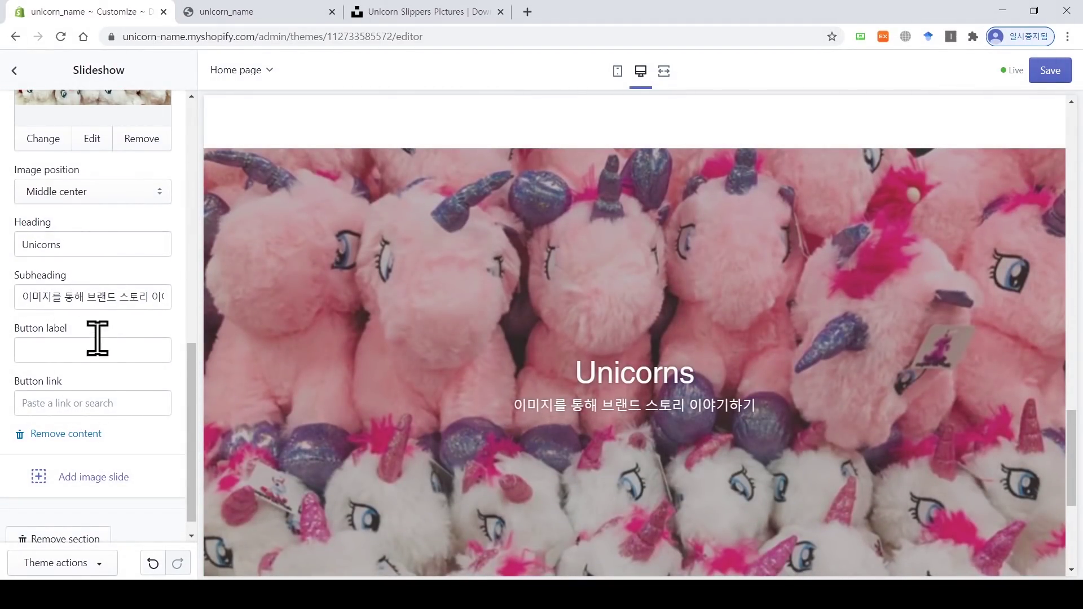
pyautogui.tripleClick(88, 299)
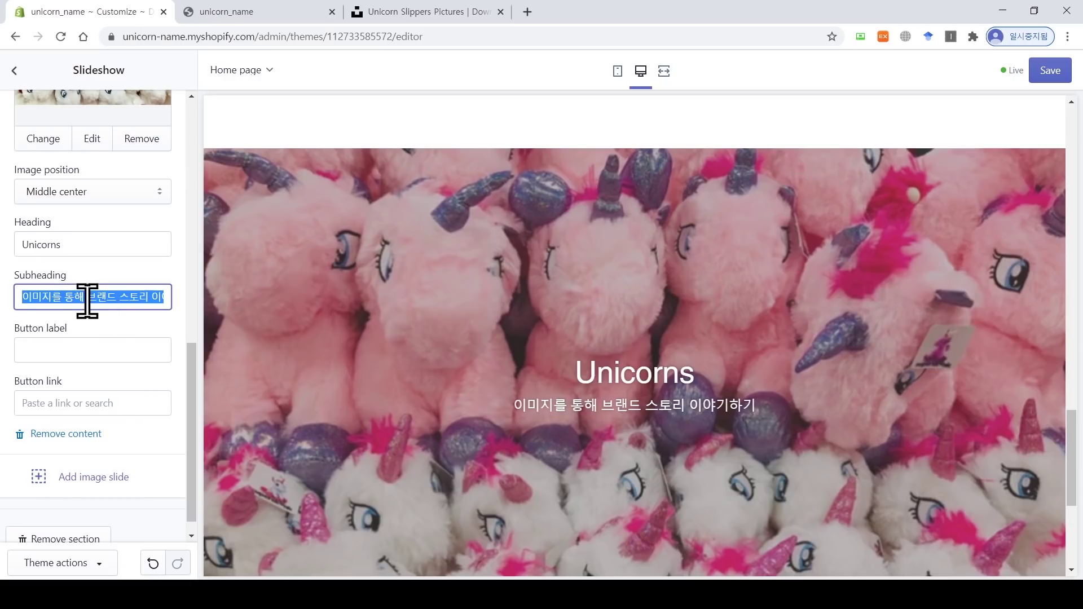
pyautogui.press('BackSpace')
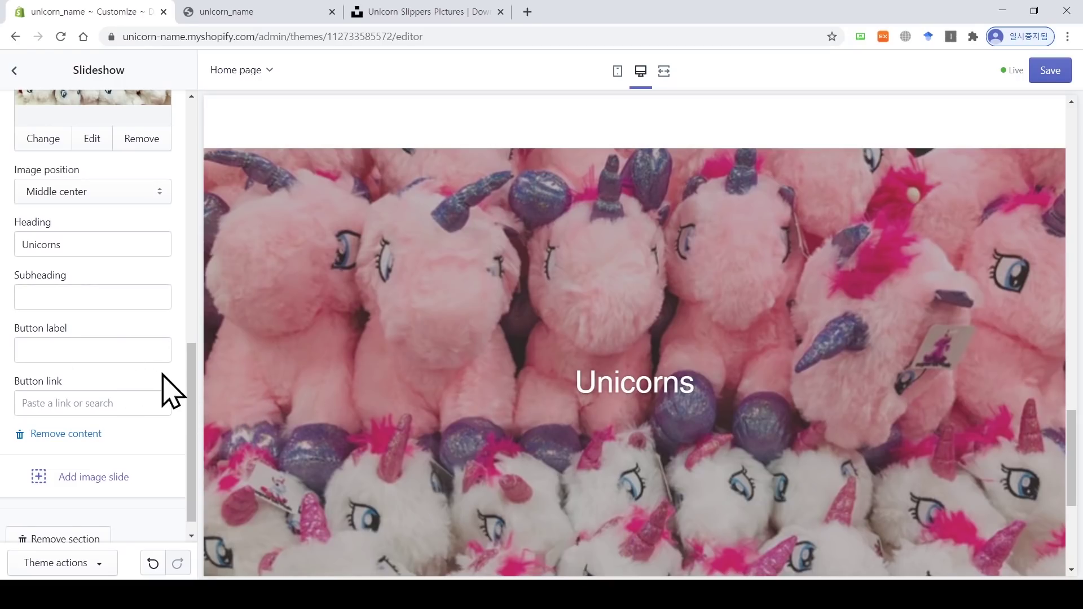
pyautogui.scroll(-2, 435, 442)
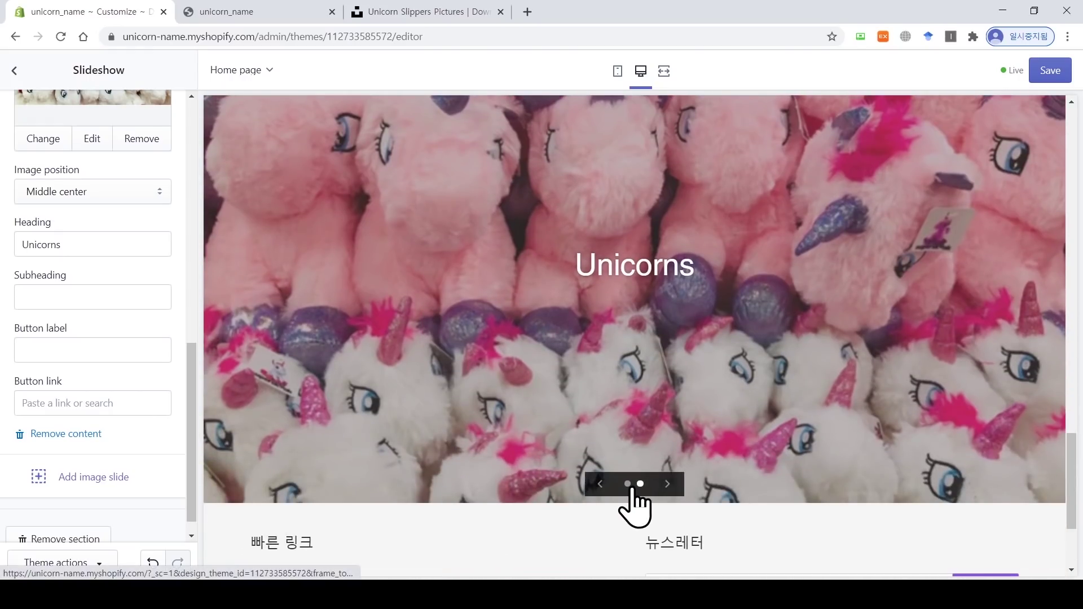
# Step: Show the first slide in the preview and bring up its settings
pyautogui.click(628, 484)
pyautogui.moveTo(193, 389); pyautogui.dragTo(181, 165)
pyautogui.click(101, 496)
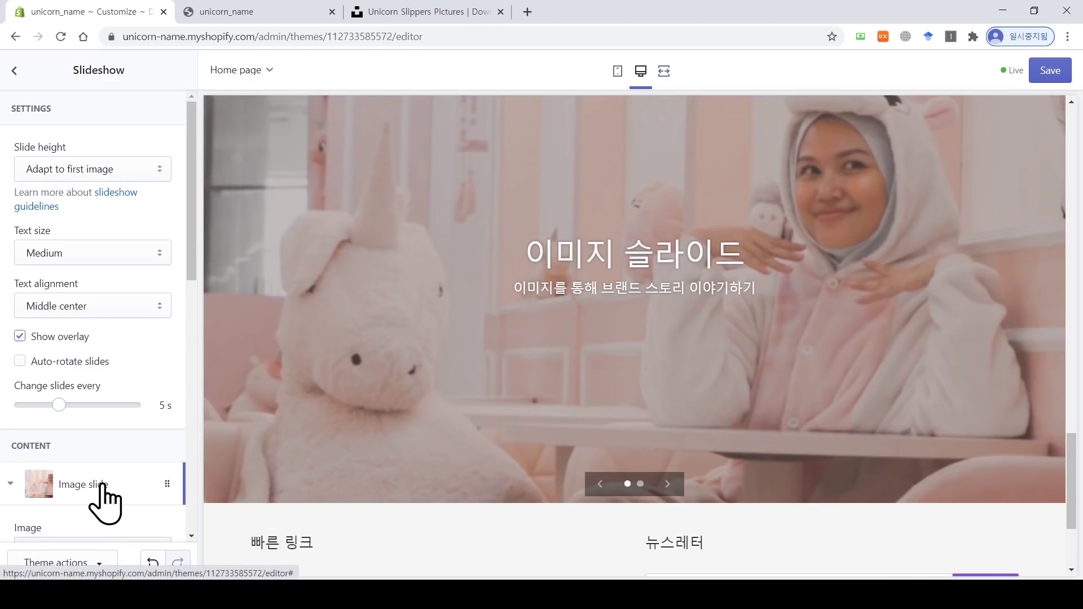
# Step: Look at the slide button's link options, then scroll up to the Slideshow settings
pyautogui.scroll(-2, 113, 468)
pyautogui.scroll(-1, 189, 451)
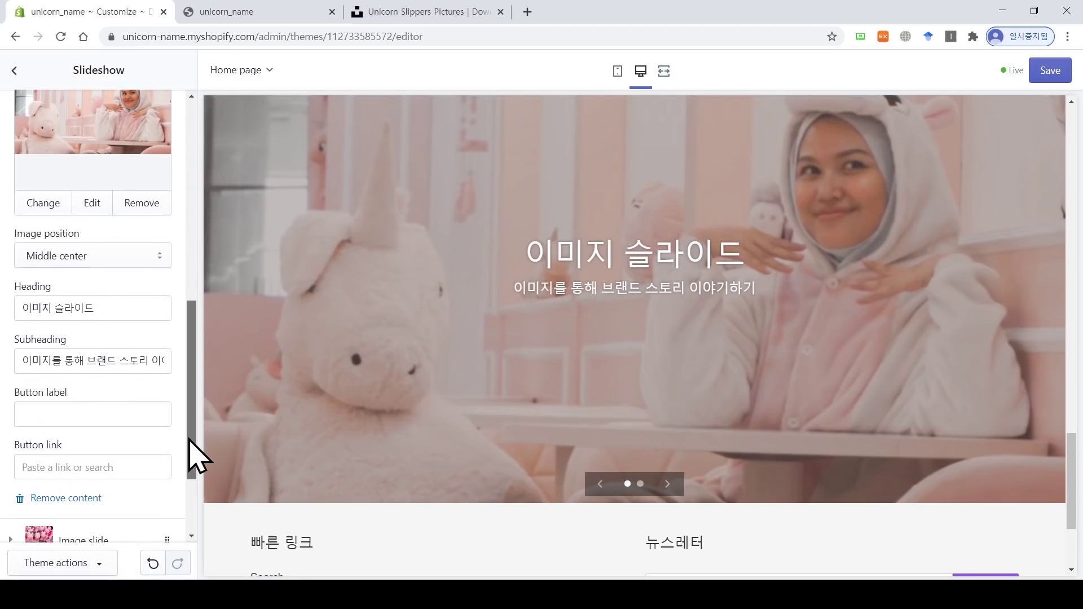
pyautogui.click(96, 459)
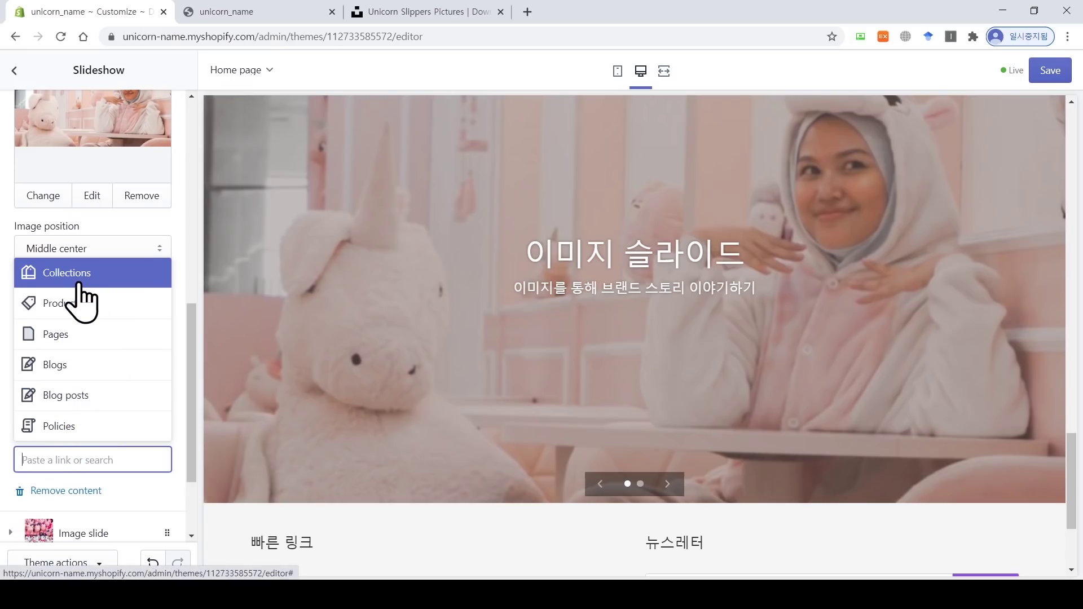
pyautogui.click(191, 348)
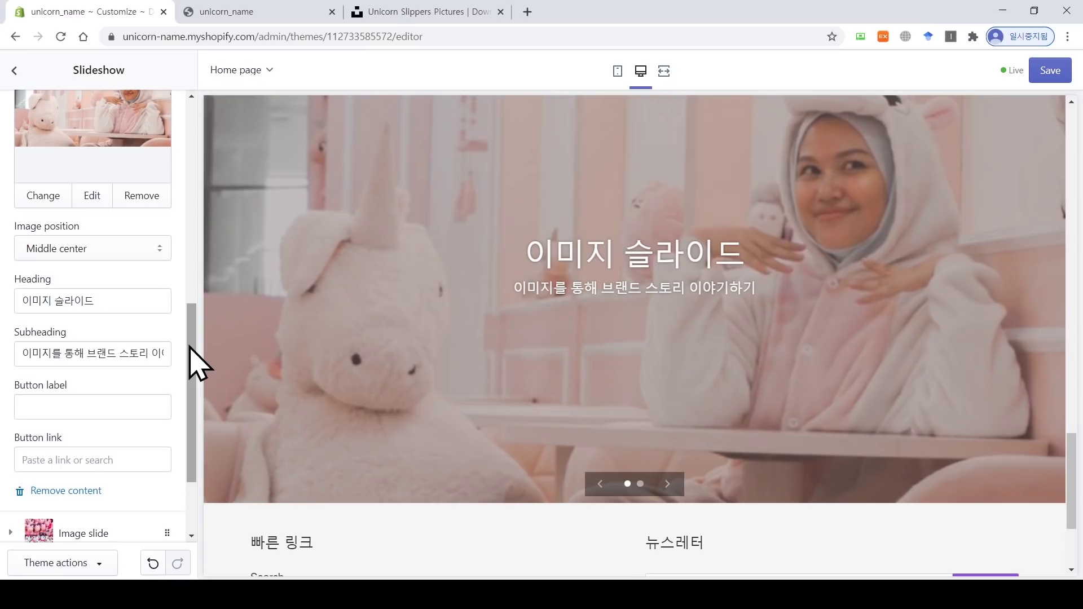
pyautogui.moveTo(190, 365); pyautogui.dragTo(184, 181)
pyautogui.rightClick(184, 182)
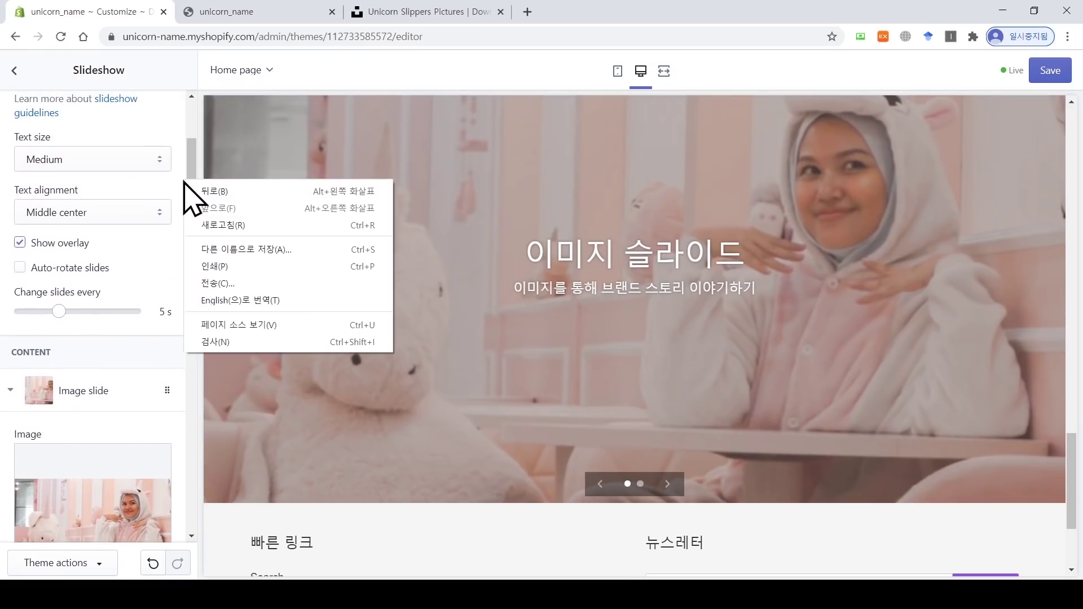
pyautogui.click(185, 175)
pyautogui.moveTo(189, 225); pyautogui.dragTo(190, 185)
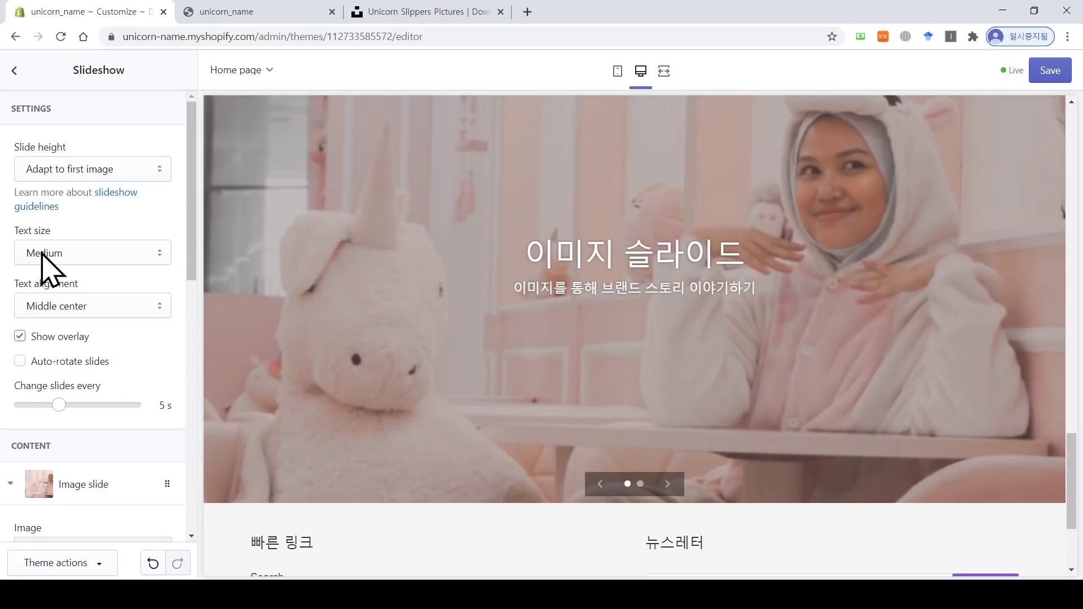
# Step: Set the slideshow text size to Large and preview both slides
pyautogui.click(148, 259)
pyautogui.click(144, 298)
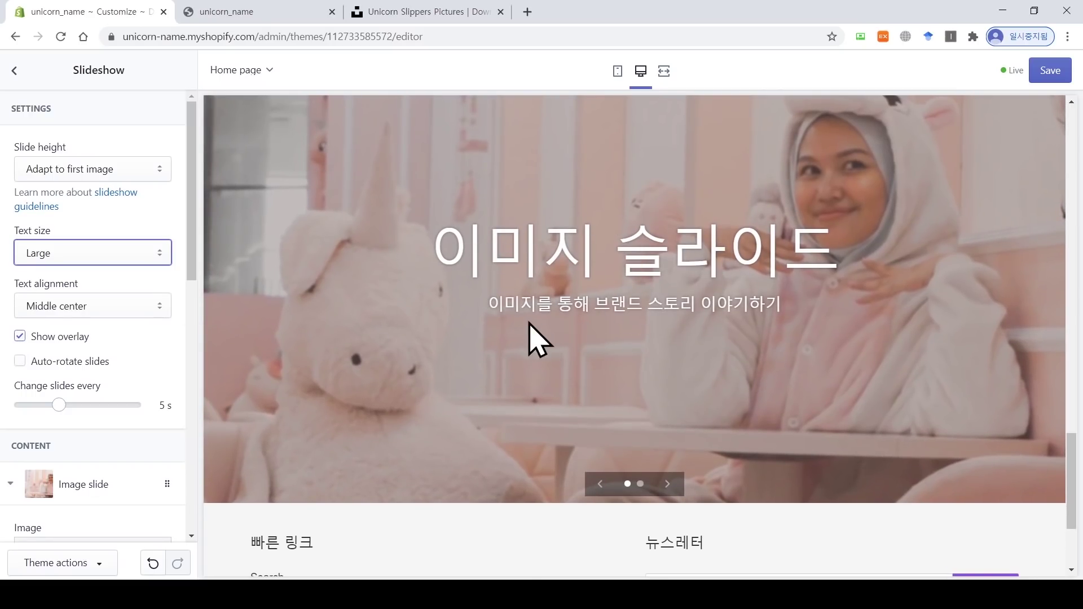
pyautogui.click(640, 484)
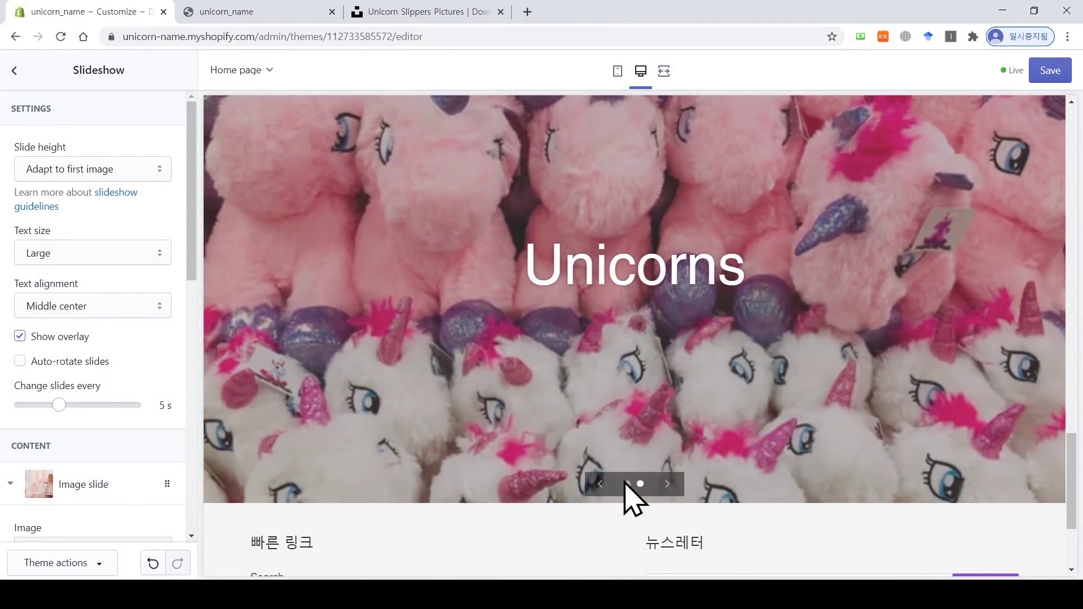
pyautogui.click(627, 484)
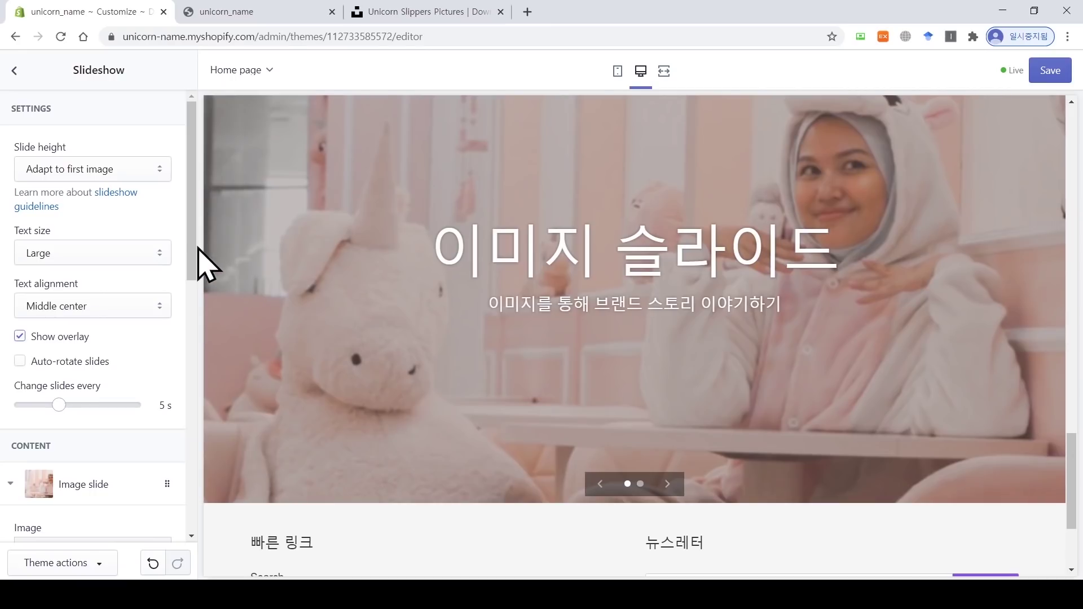
pyautogui.moveTo(193, 248); pyautogui.dragTo(200, 414)
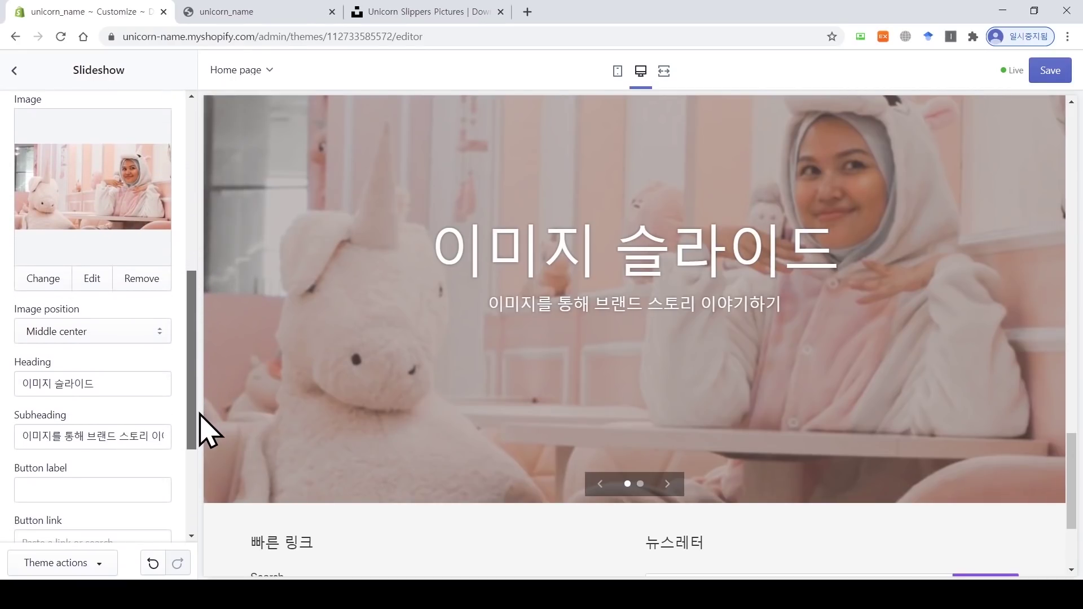
# Step: Clear the first slide's Korean subheading and change its heading to 'Unicorns'
pyautogui.click(138, 431)
pyautogui.hotkey('ctrl', 'a')
pyautogui.press('BackSpace')
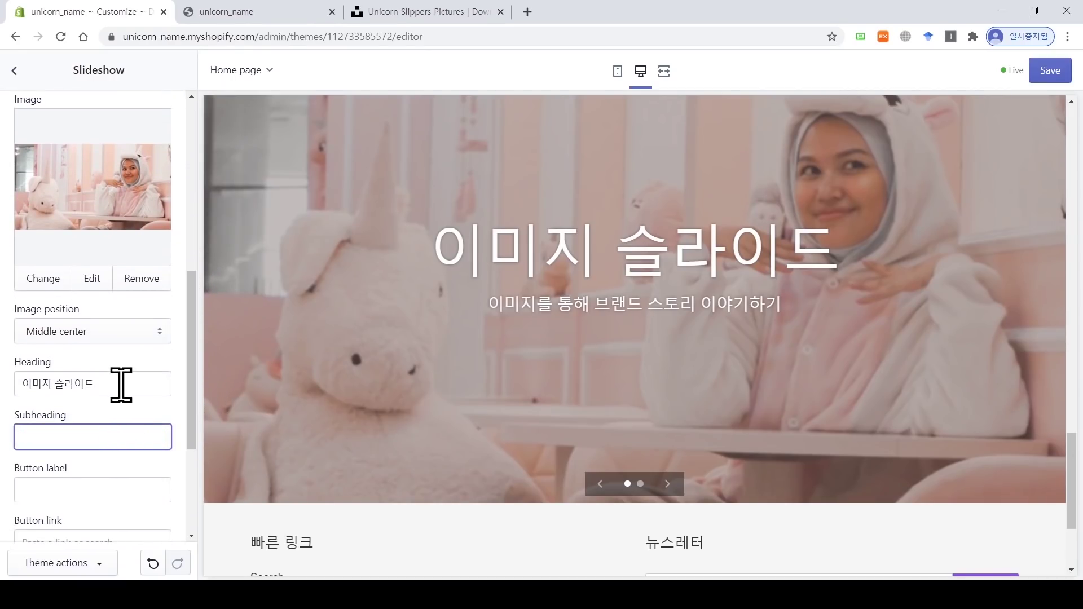
pyautogui.moveTo(120, 385); pyautogui.dragTo(4, 376)
pyautogui.write('ㅓㅜ')
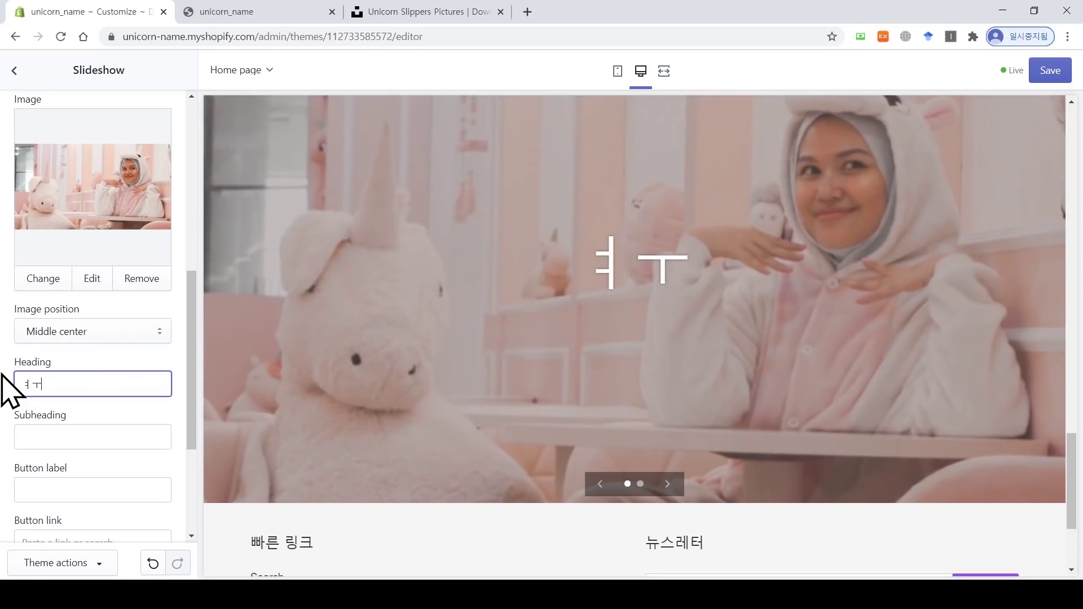
pyautogui.press('BackSpace')
pyautogui.press('BackSpace')
pyautogui.write('Unicro')
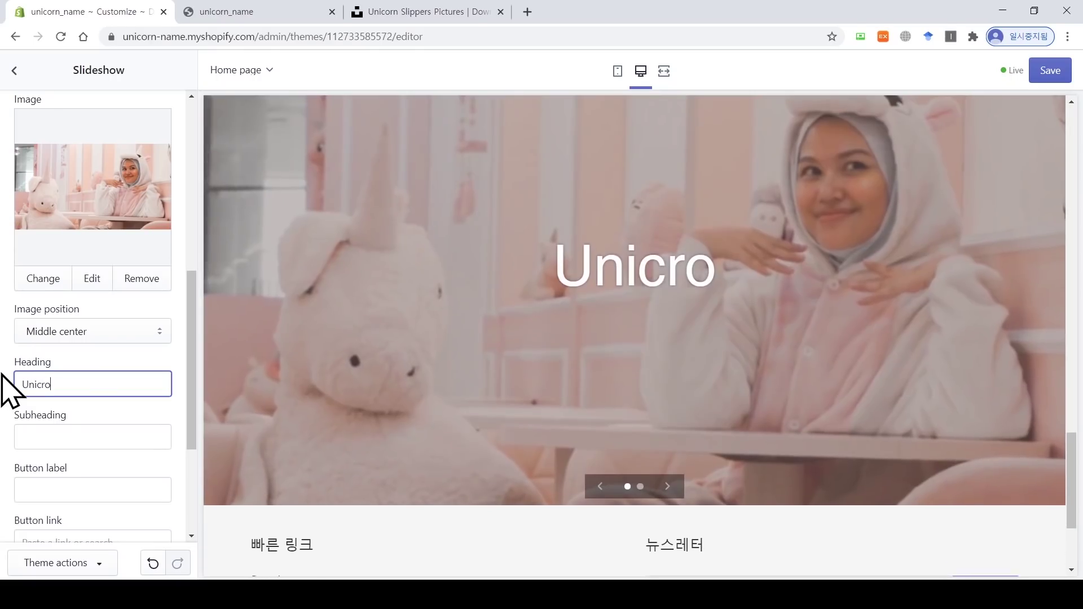
pyautogui.press('BackSpace')
pyautogui.press('BackSpace')
pyautogui.write('orns')
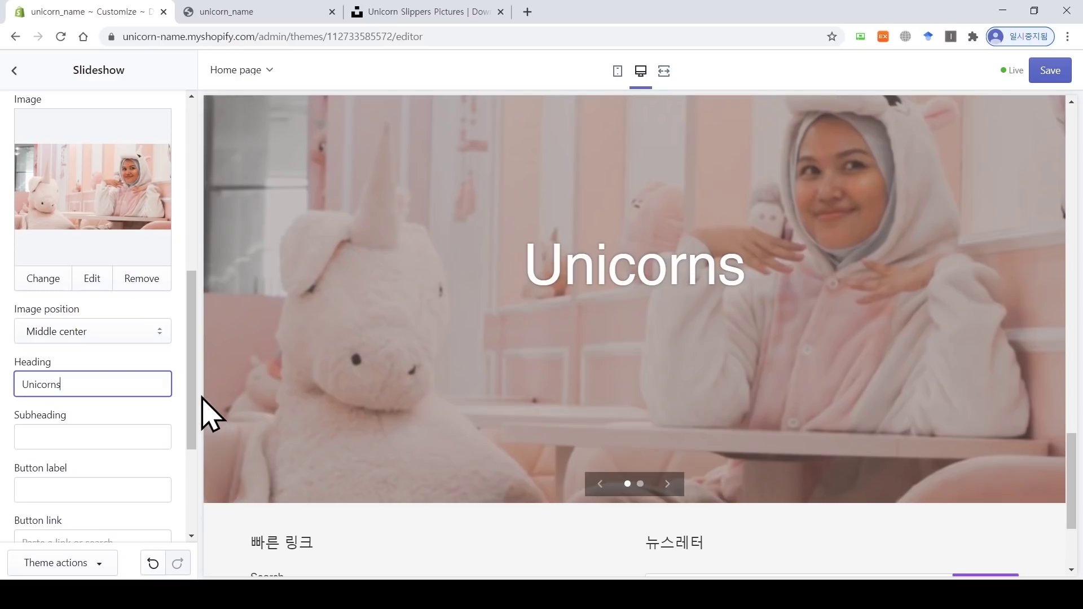
pyautogui.moveTo(194, 398); pyautogui.dragTo(197, 225)
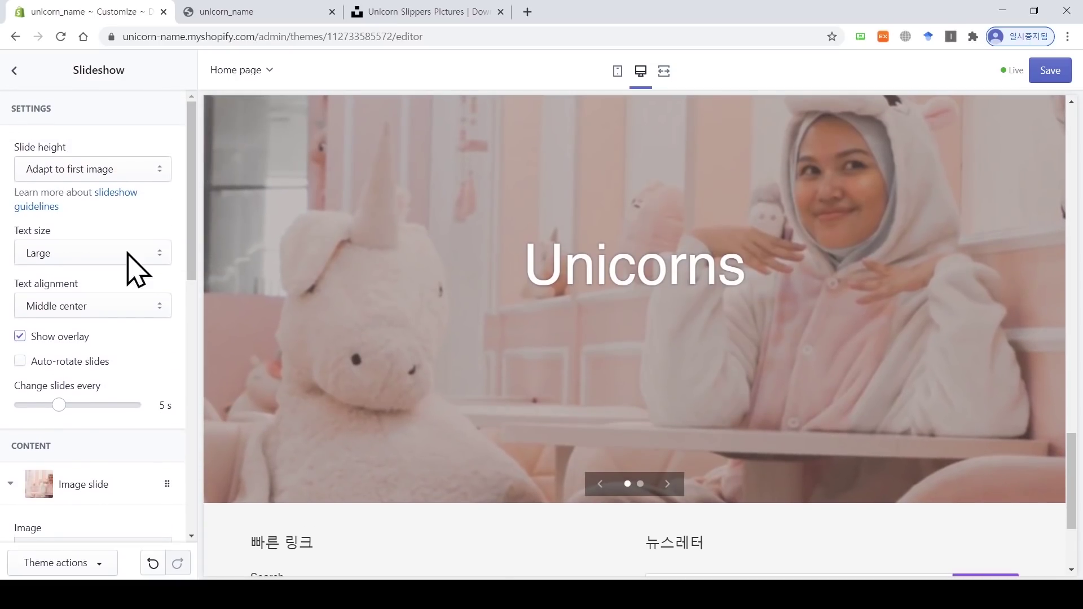
# Step: Try top-left and bottom-left text alignment, then settle on Middle center
pyautogui.click(94, 302)
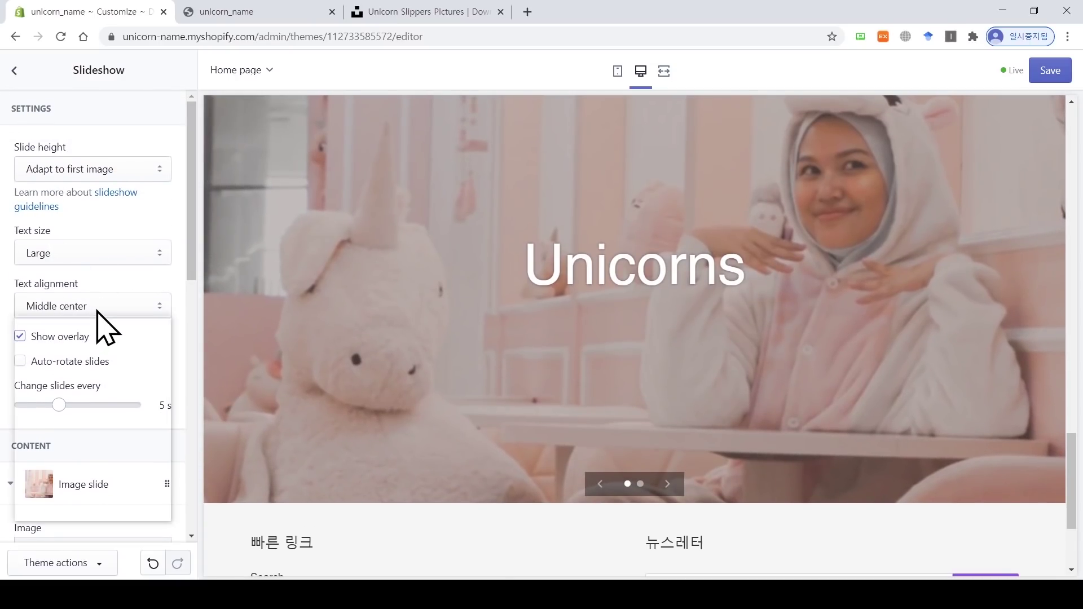
pyautogui.click(106, 336)
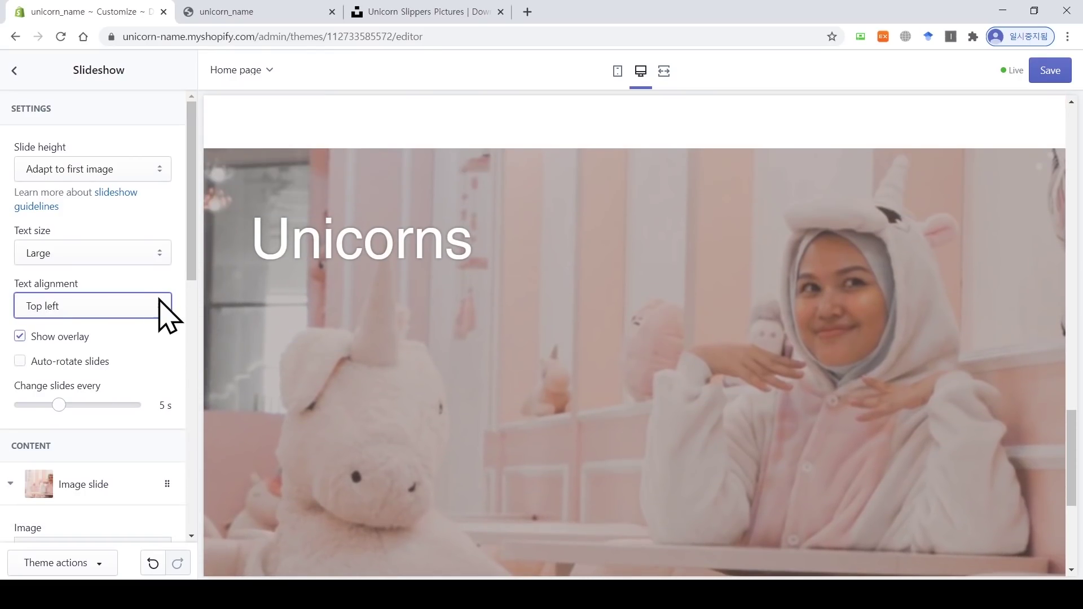
pyautogui.click(159, 313)
pyautogui.click(136, 465)
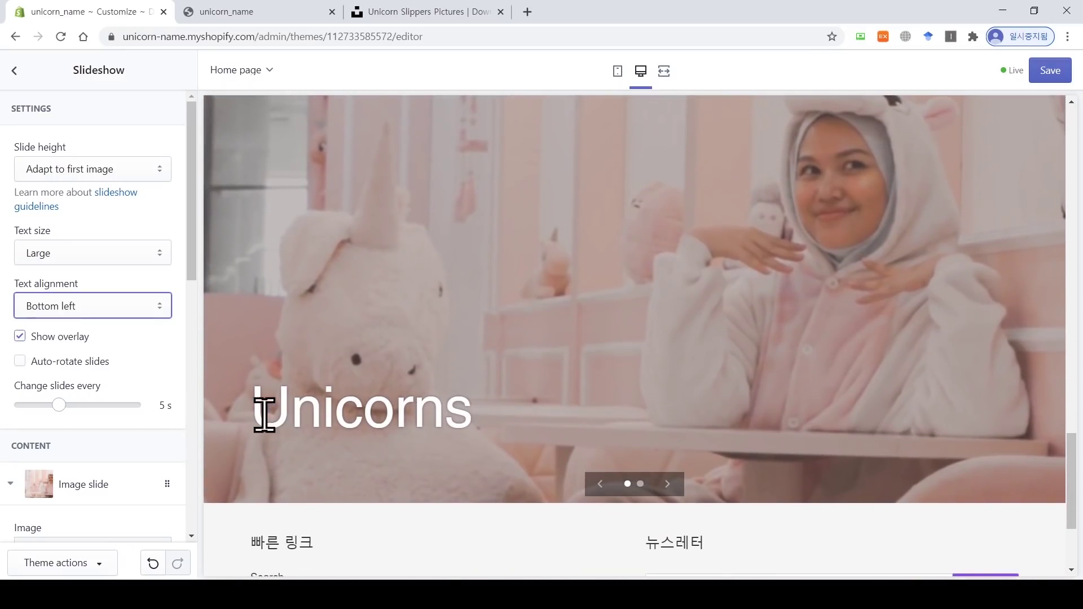
pyautogui.click(158, 312)
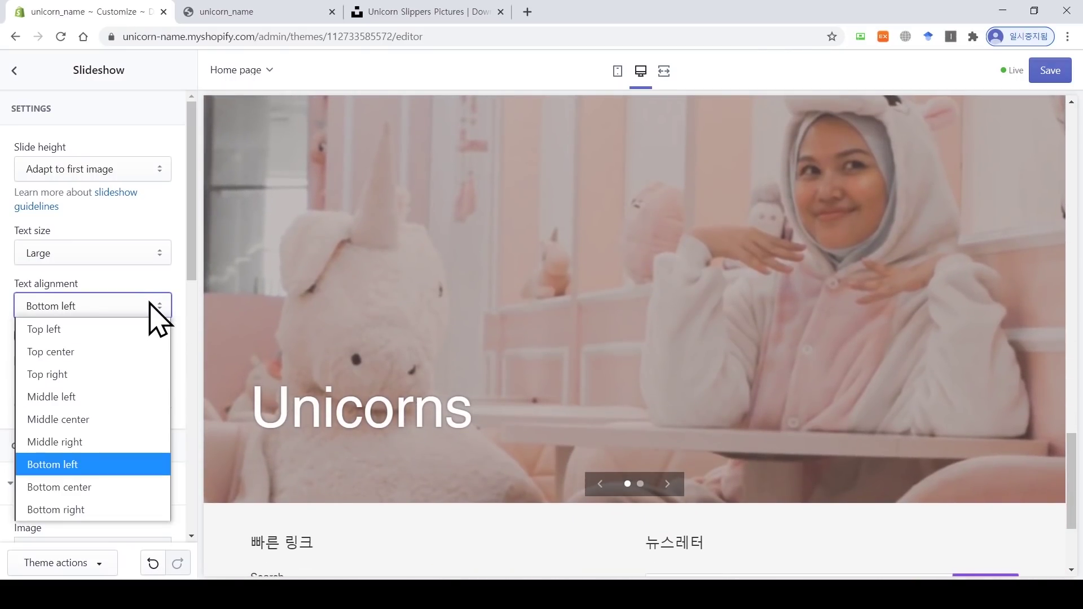
pyautogui.click(134, 419)
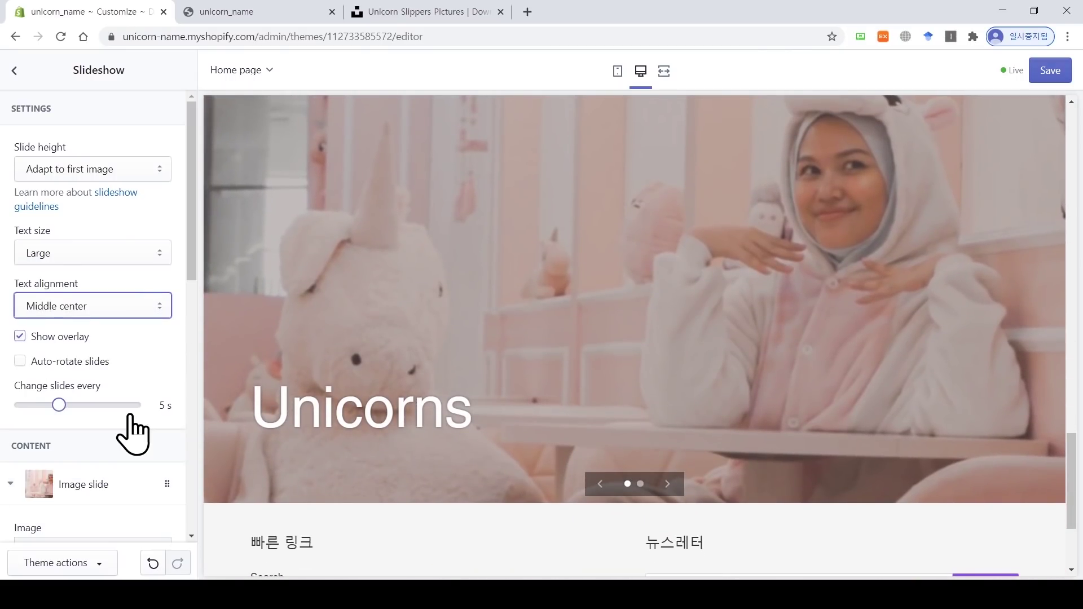
pyautogui.click(196, 274)
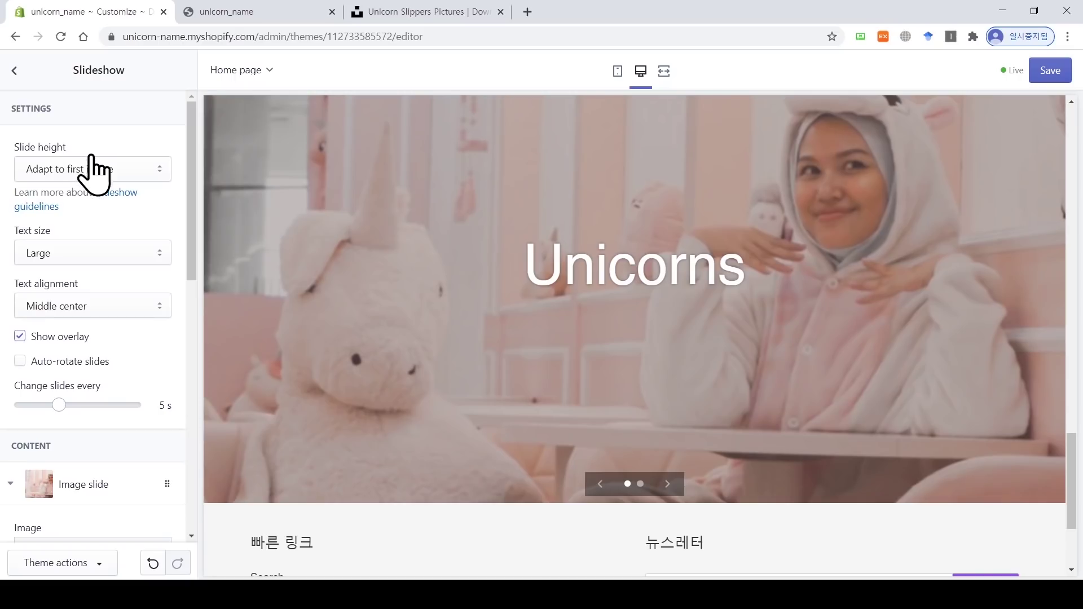
pyautogui.click(151, 171)
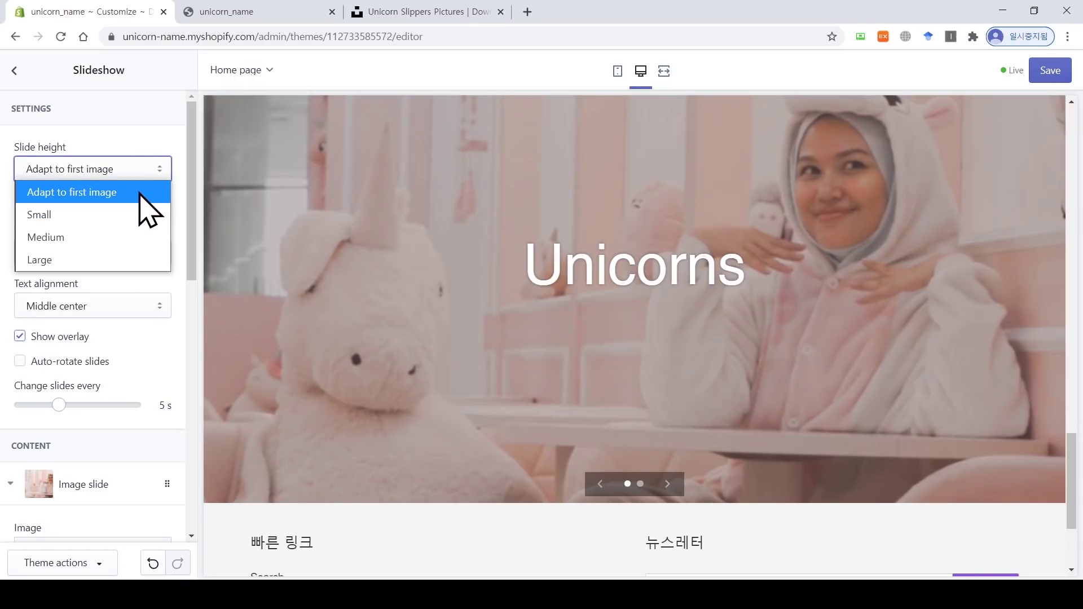
pyautogui.click(648, 496)
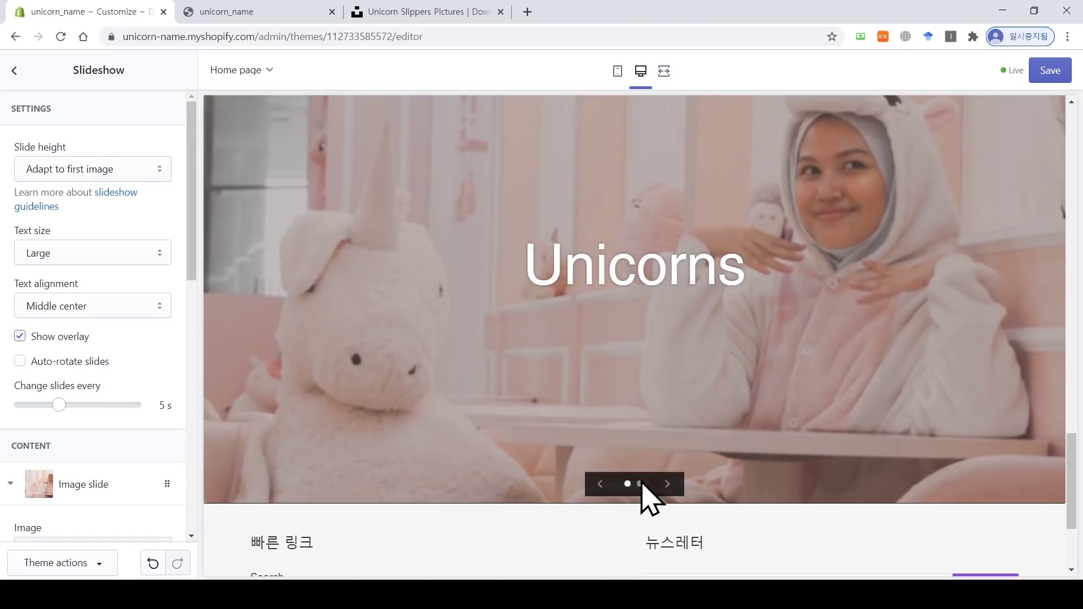
pyautogui.click(628, 489)
pyautogui.click(93, 172)
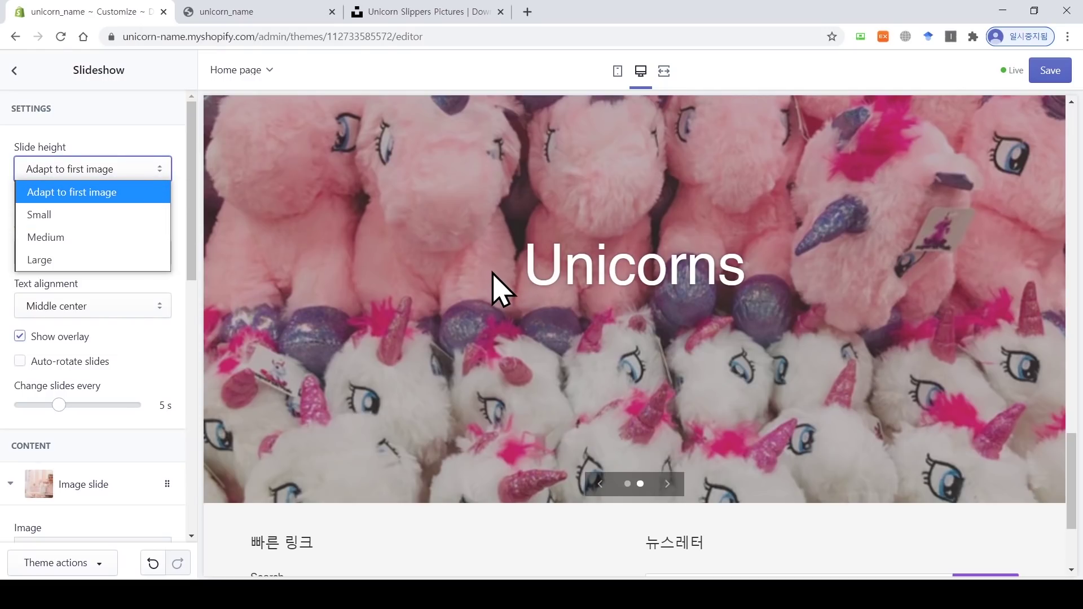
pyautogui.click(124, 216)
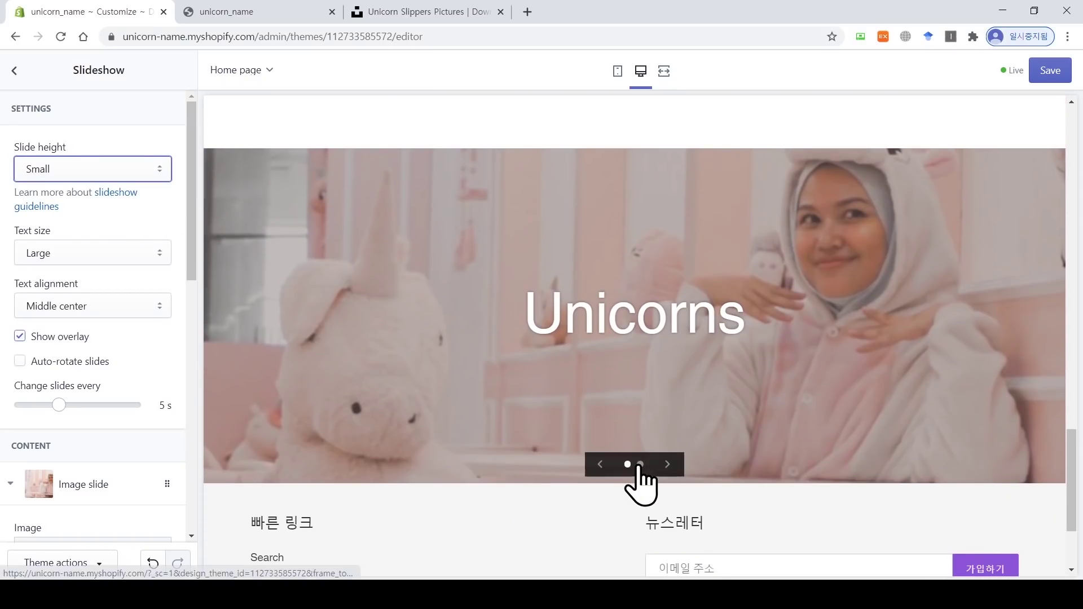
pyautogui.click(639, 464)
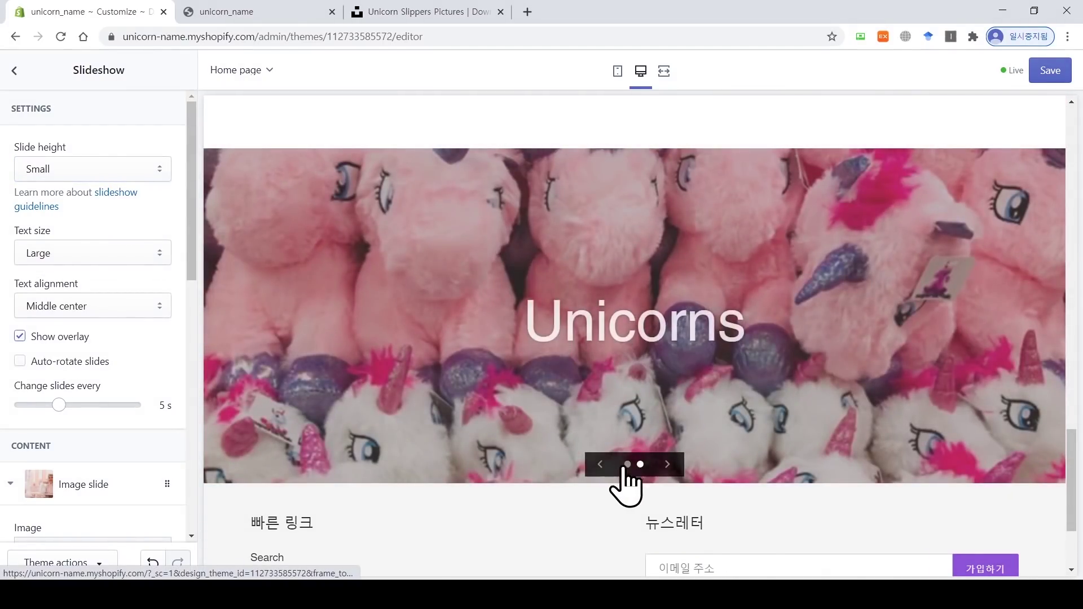
pyautogui.click(107, 169)
pyautogui.click(121, 255)
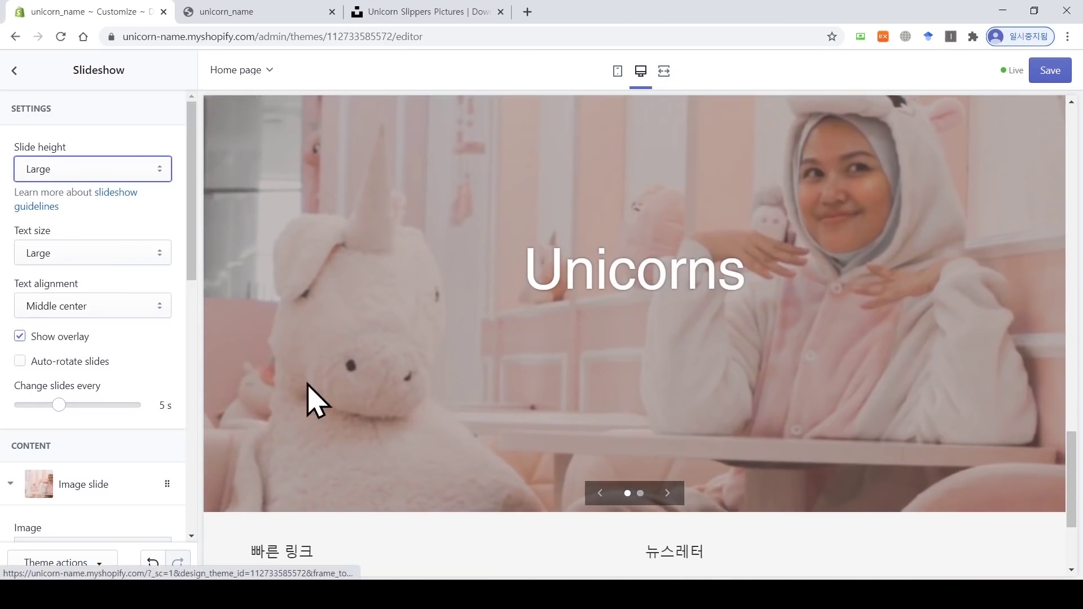
pyautogui.click(152, 172)
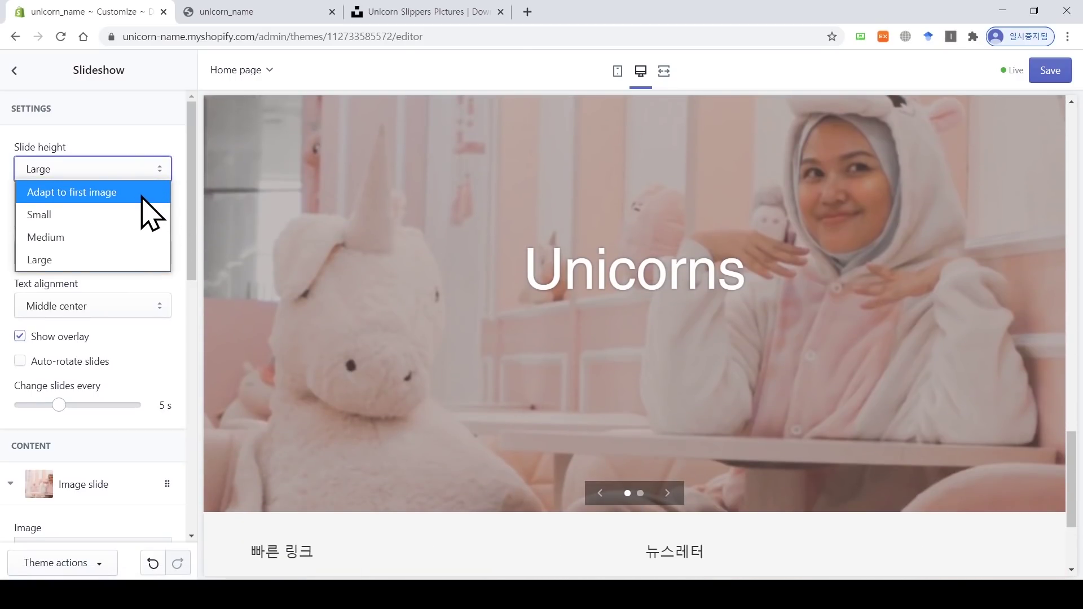
pyautogui.click(141, 195)
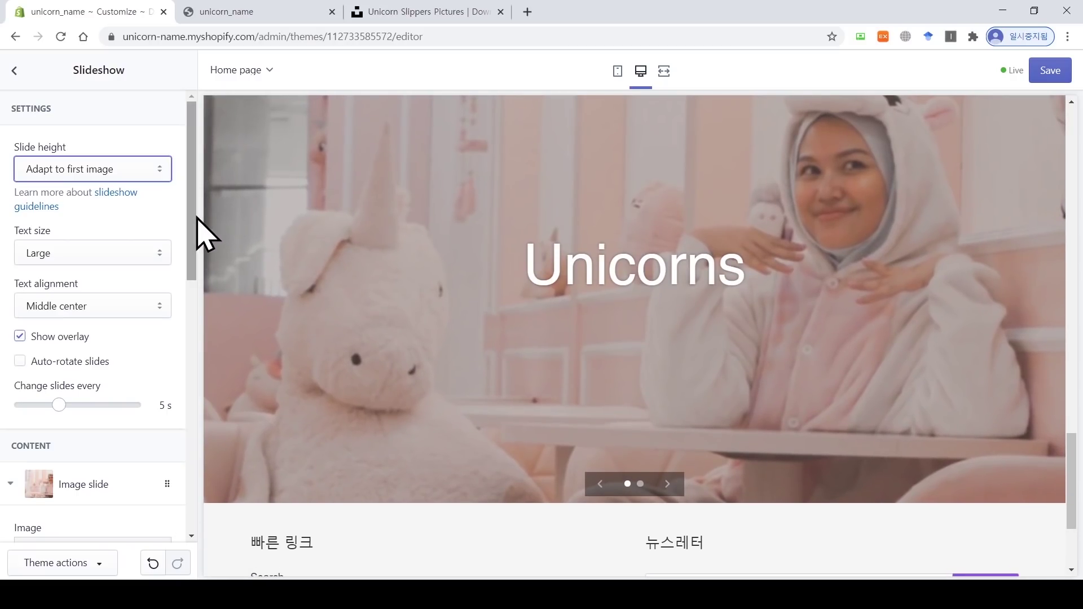
pyautogui.moveTo(197, 217); pyautogui.dragTo(198, 240)
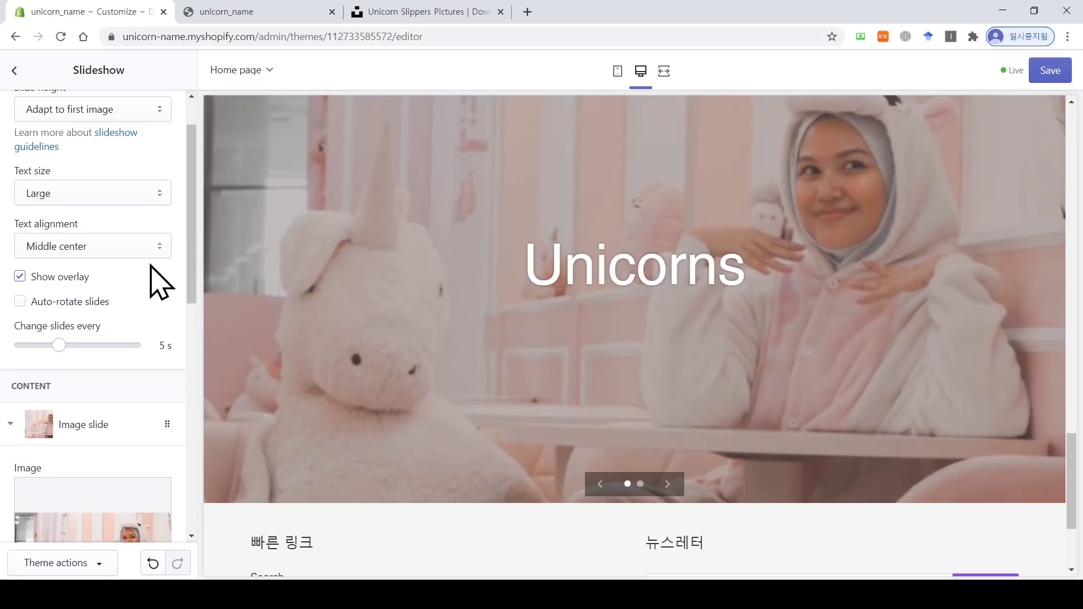
# Step: Leave Auto-rotate slides off and set the slide-change interval to 3 s
pyautogui.click(90, 307)
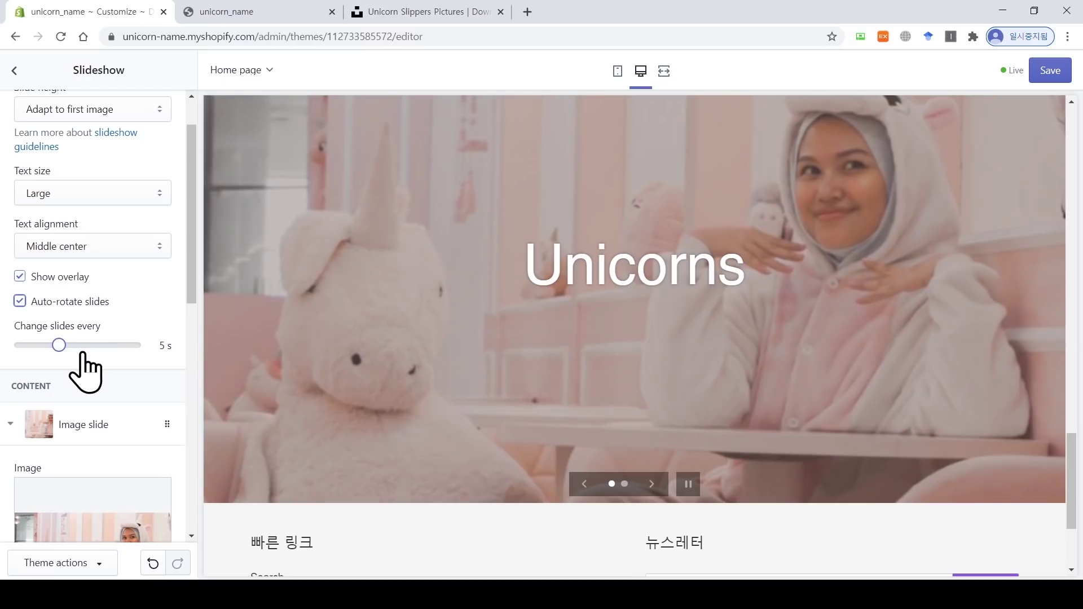
pyautogui.moveTo(58, 345); pyautogui.dragTo(23, 346)
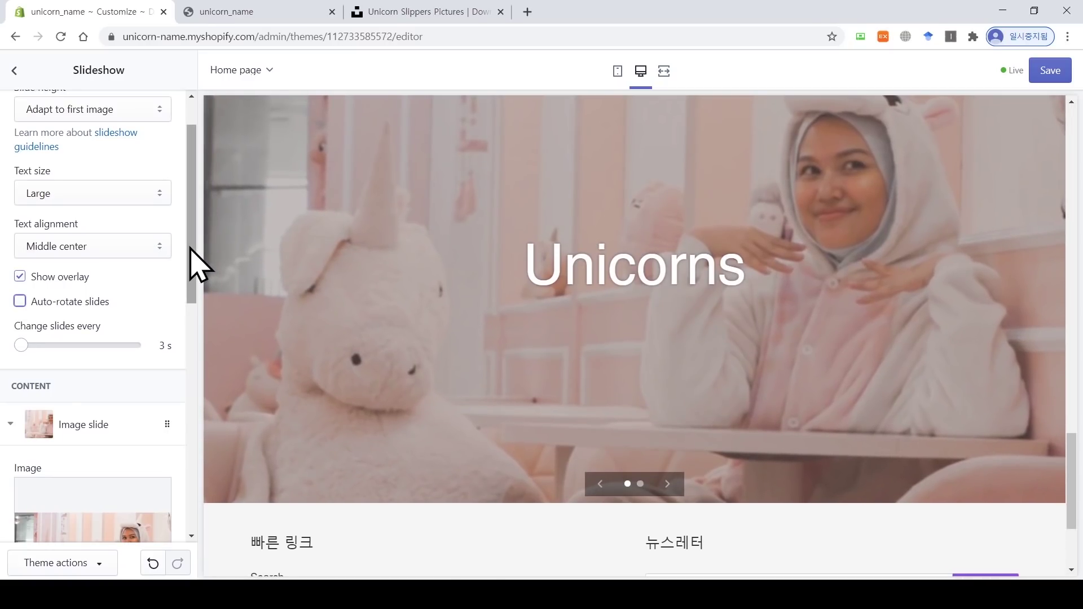
pyautogui.moveTo(193, 262); pyautogui.dragTo(196, 219)
# Step: Return to the sections list and browse the addable section types without adding one
pyautogui.click(14, 71)
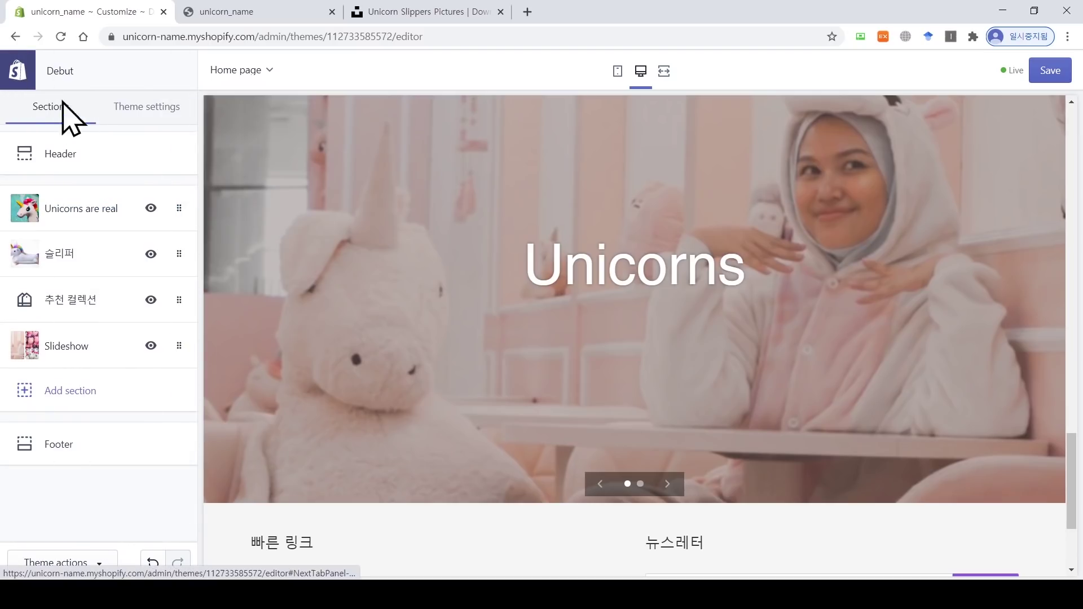
pyautogui.click(89, 393)
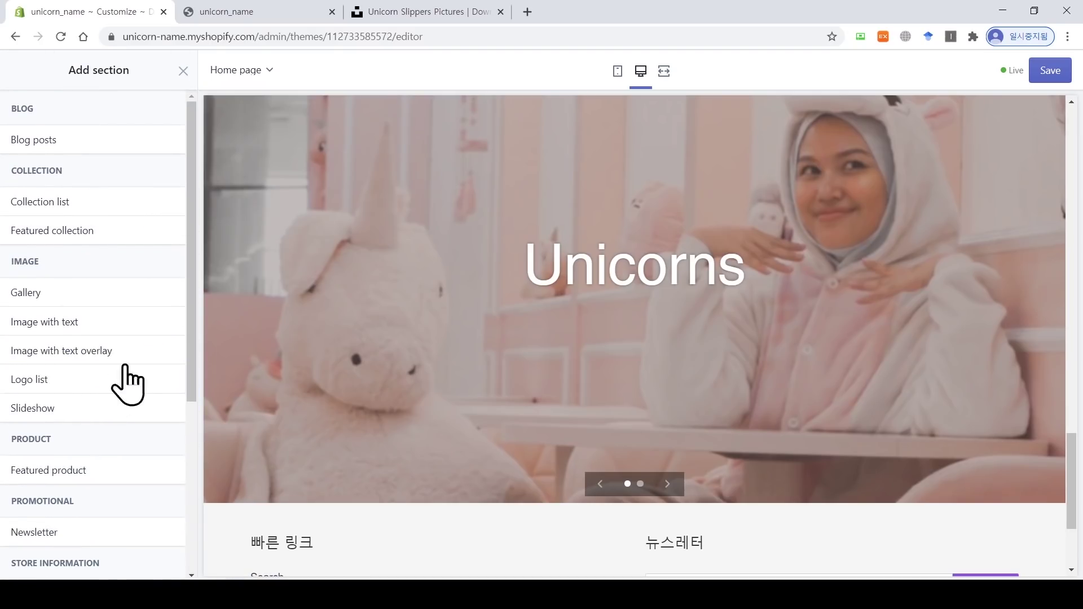
pyautogui.moveTo(194, 308); pyautogui.dragTo(162, 443)
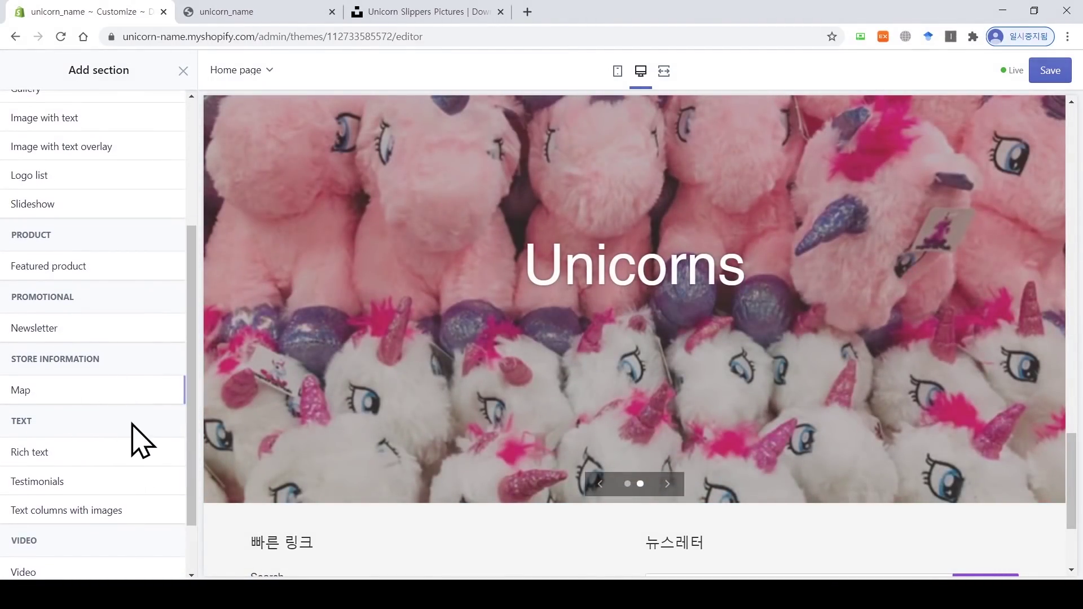
pyautogui.moveTo(189, 401); pyautogui.dragTo(191, 277)
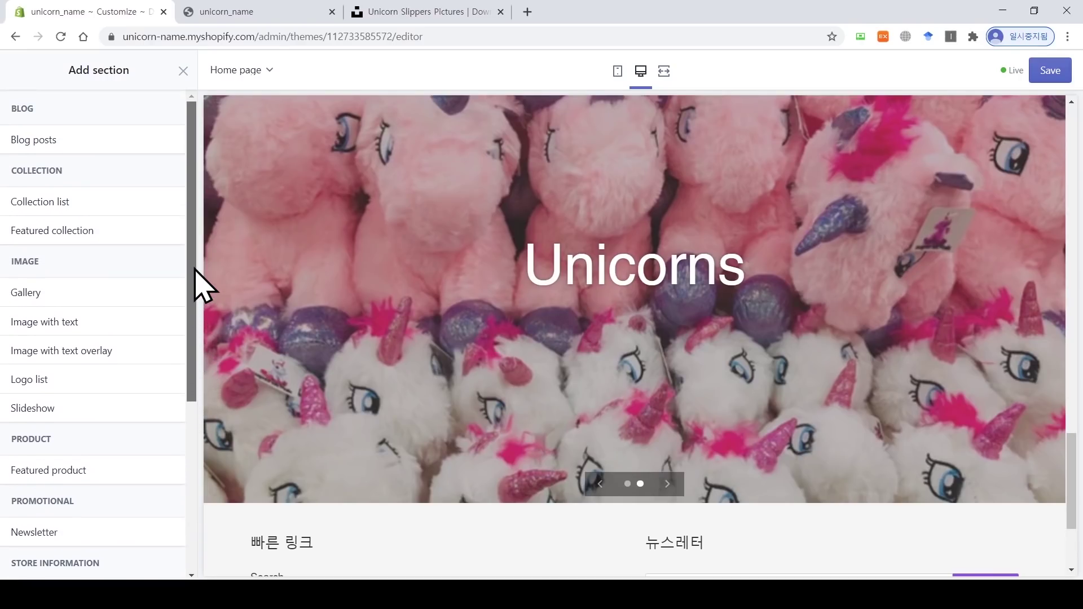
pyautogui.click(184, 70)
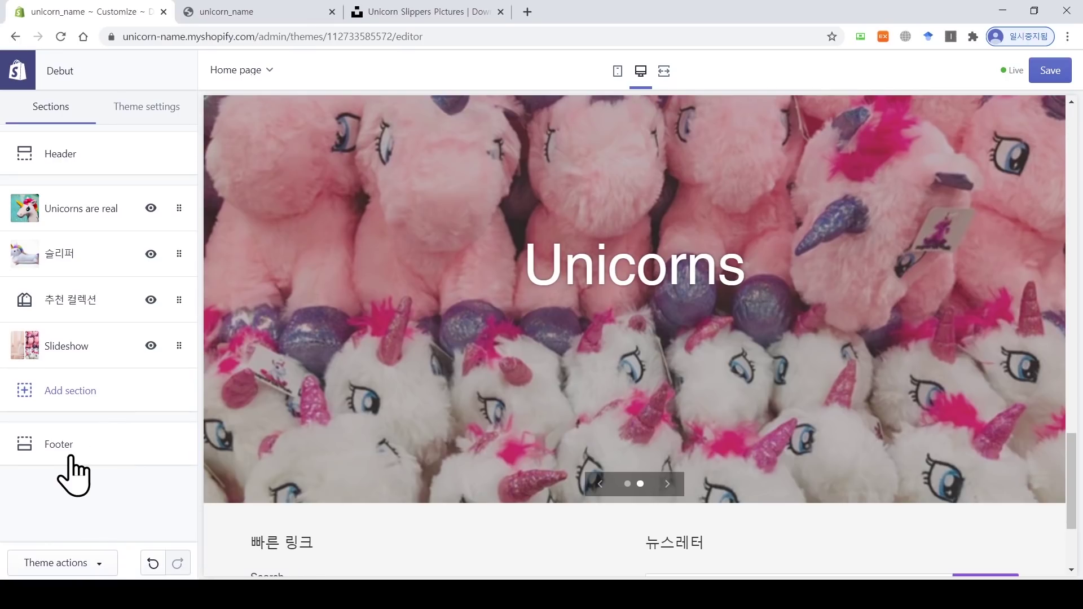
# Step: In the Footer settings, switch Show payment icons off and back on
pyautogui.click(70, 454)
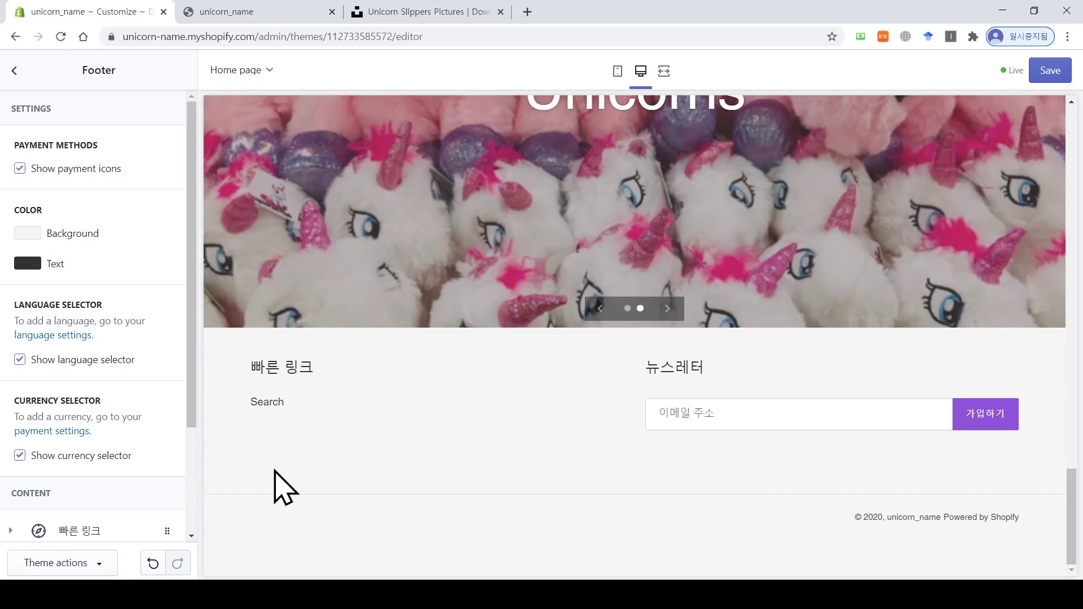
pyautogui.click(20, 169)
pyautogui.click(20, 169)
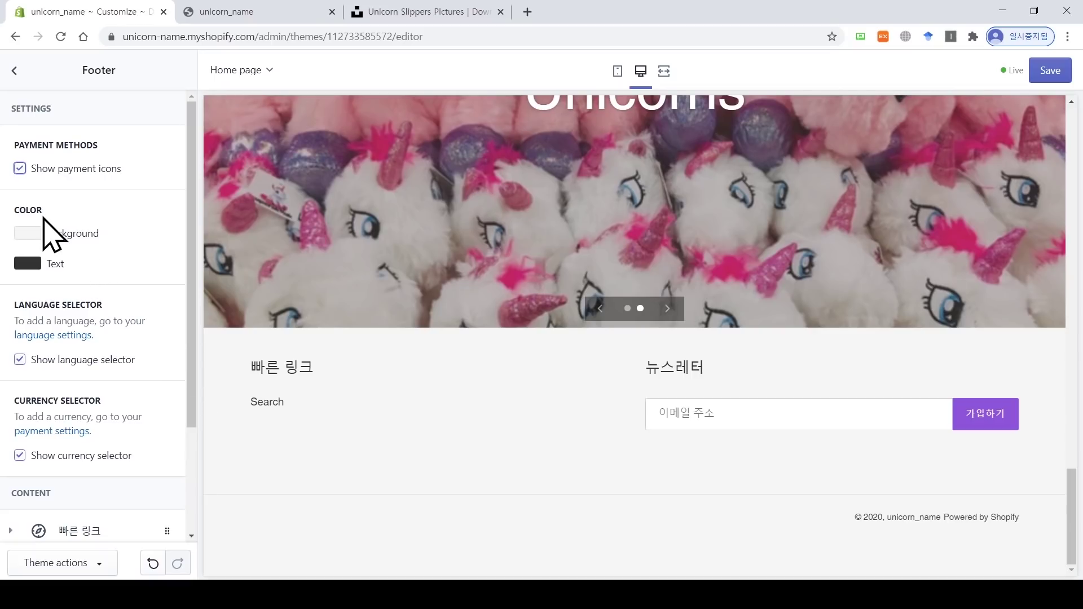
# Step: Try red and pink footer backgrounds, then set it to white #FFFFFF
pyautogui.click(88, 238)
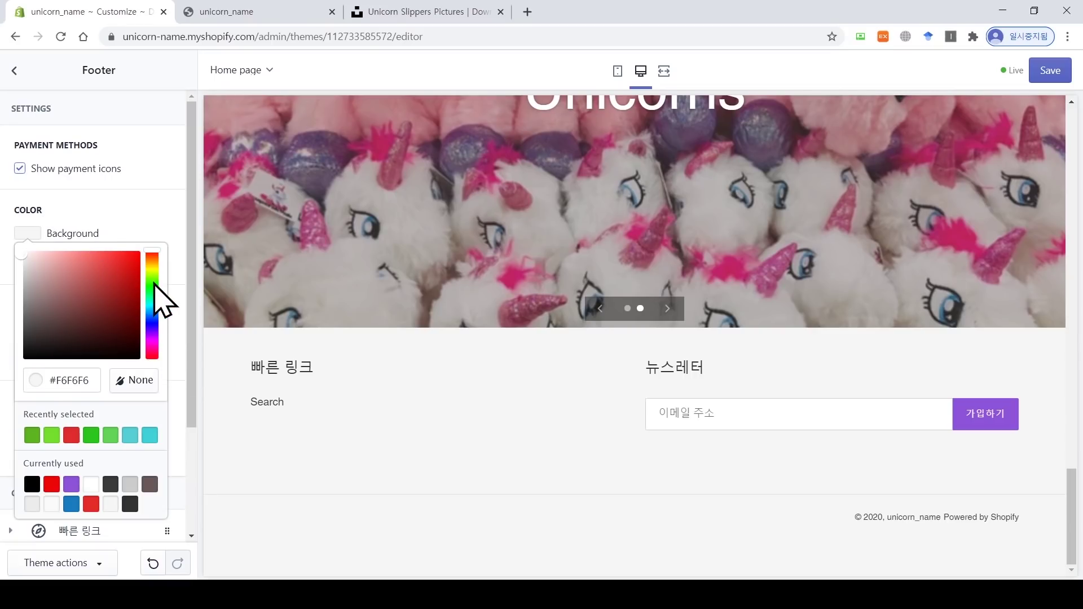
pyautogui.click(120, 263)
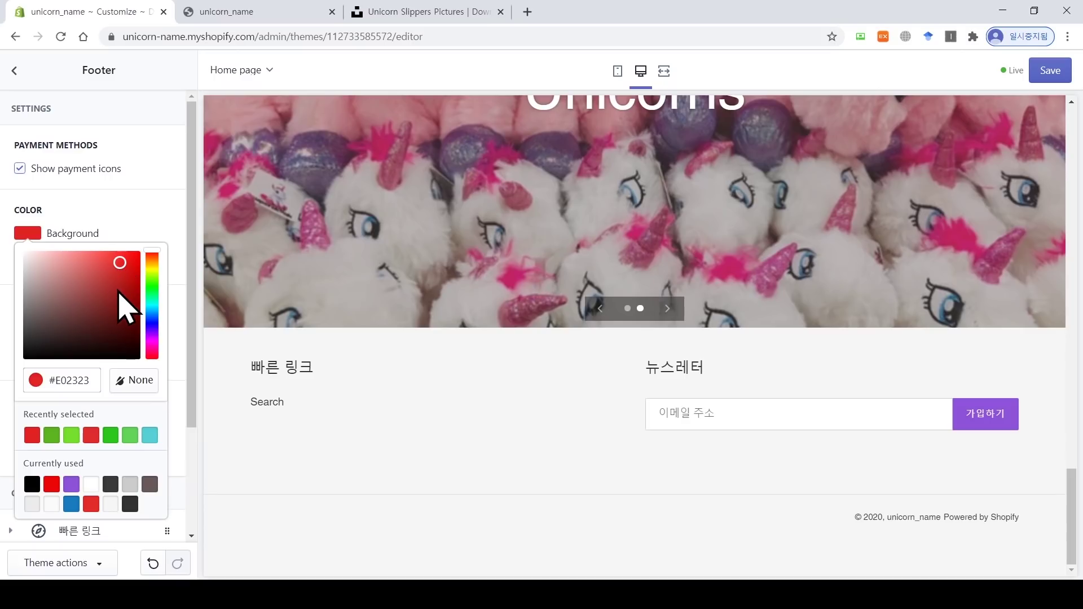
pyautogui.scroll(-1, 189, 299)
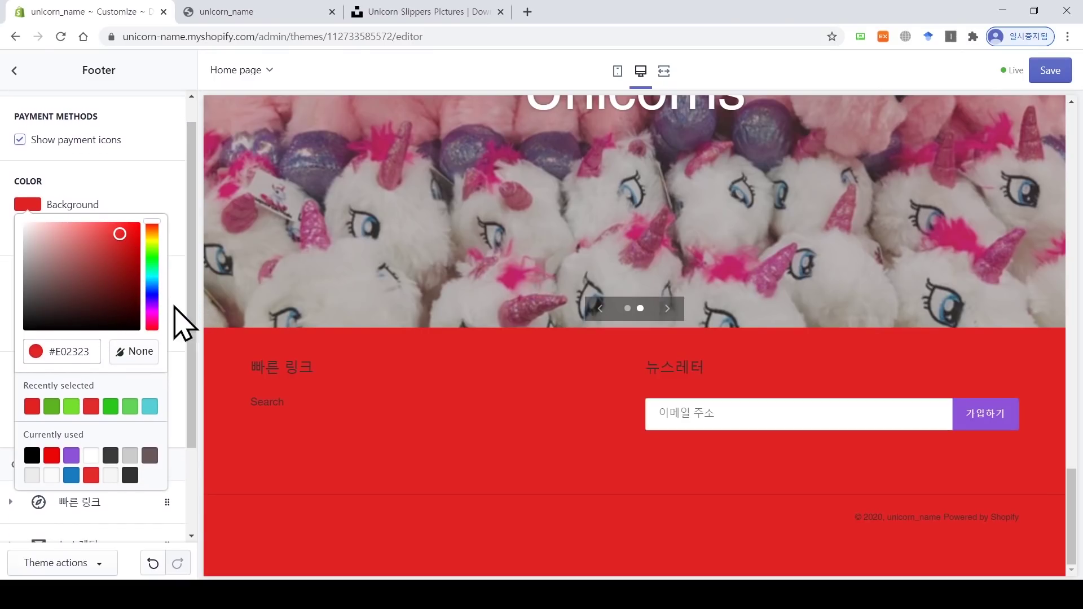
pyautogui.click(63, 242)
pyautogui.moveTo(63, 241); pyautogui.dragTo(19, 232)
pyautogui.click(13, 231)
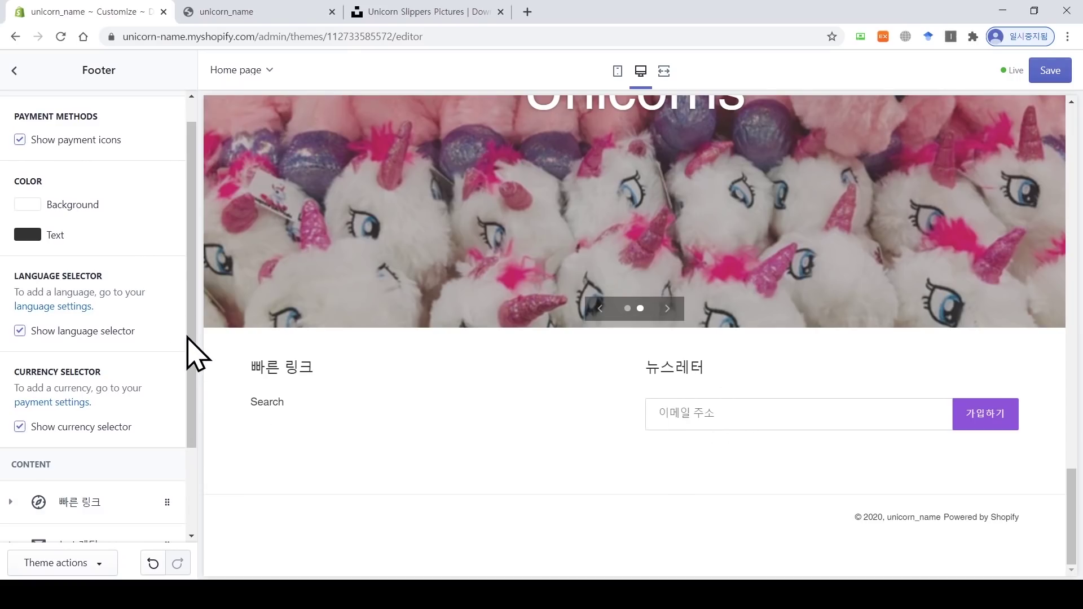
pyautogui.scroll(-1, 194, 359)
pyautogui.scroll(-1, 198, 378)
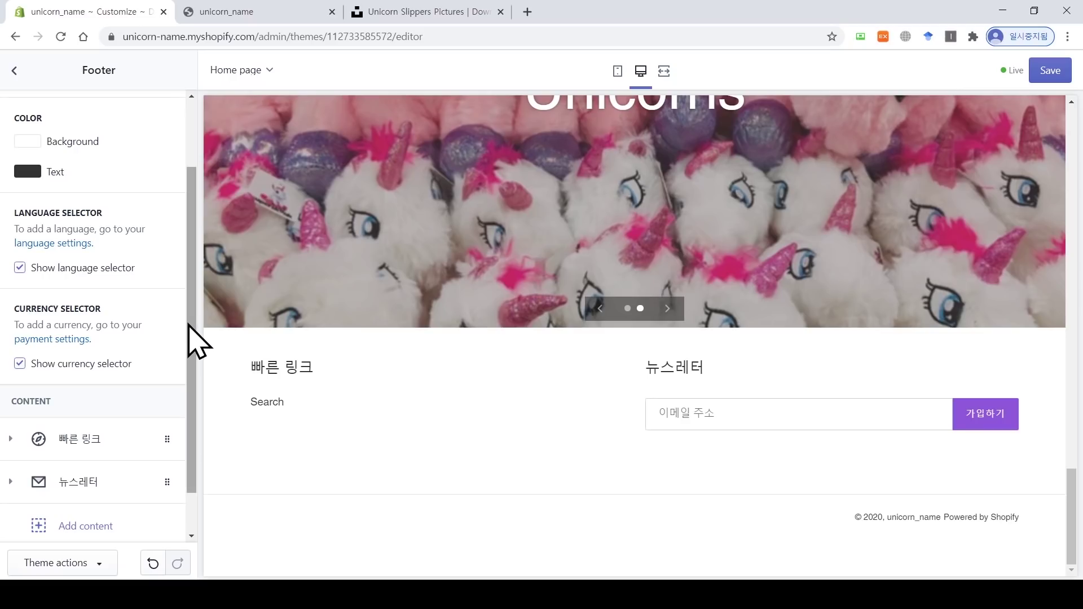
pyautogui.moveTo(194, 338); pyautogui.dragTo(191, 372)
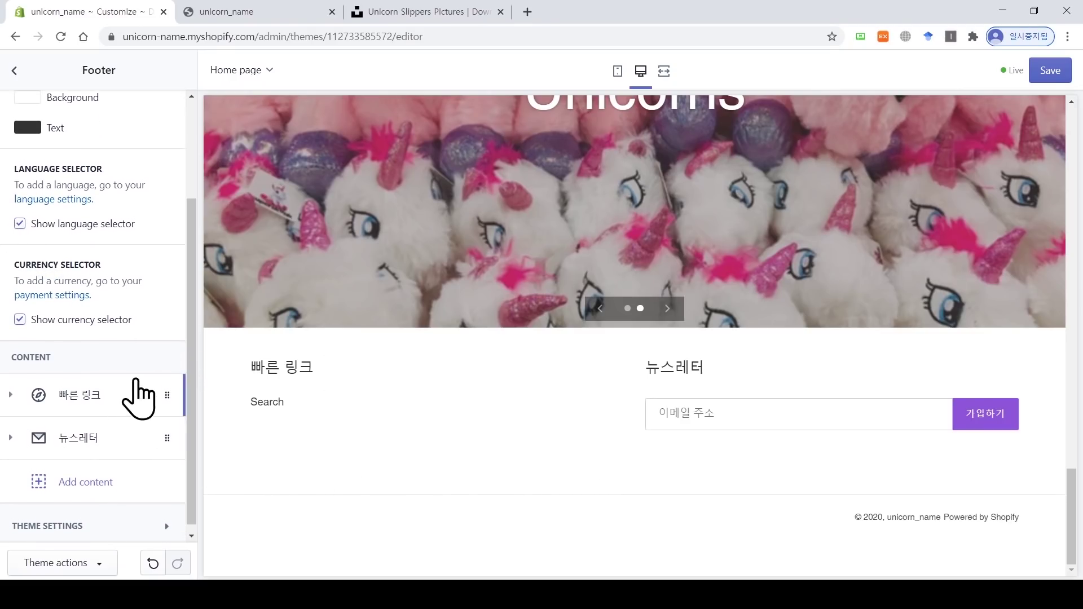
pyautogui.moveTo(192, 350); pyautogui.dragTo(190, 404)
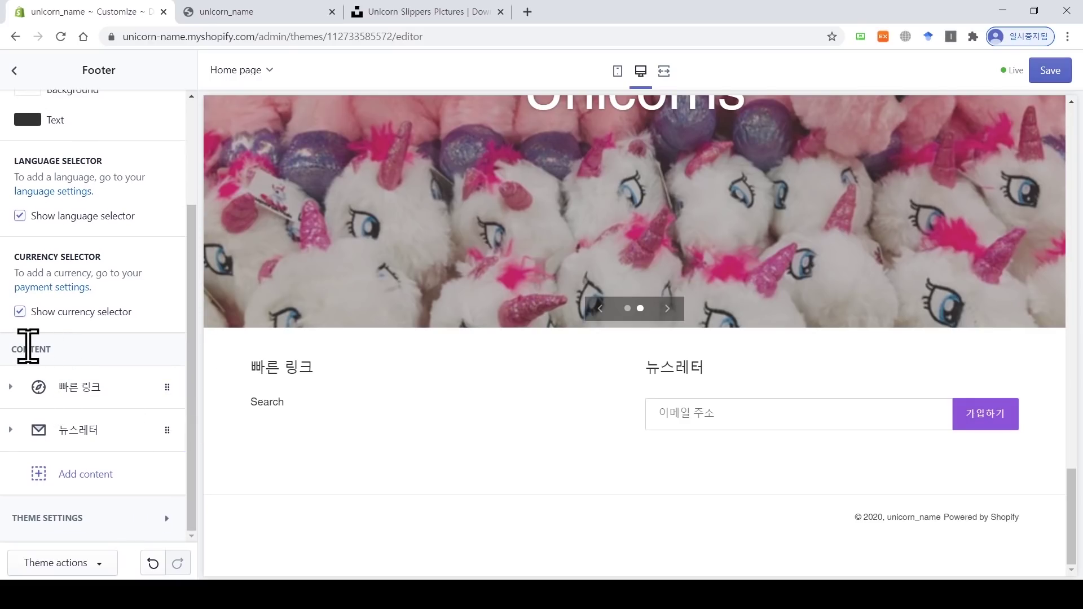
# Step: Rename the 빠른 링크 footer block heading to 메뉴, keeping it beside the 뉴스레터 signup
pyautogui.click(86, 390)
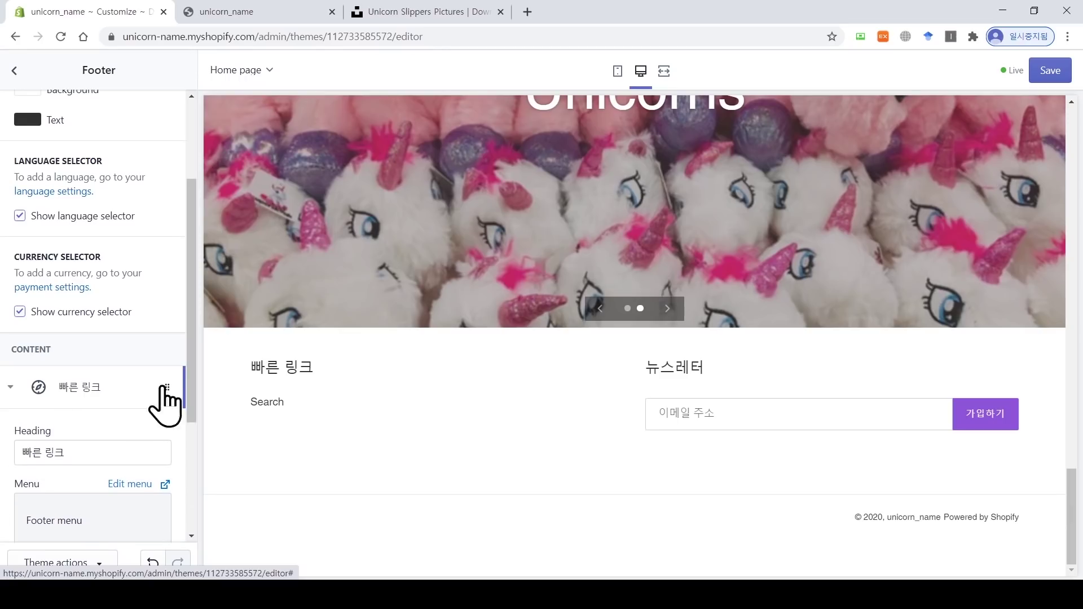
pyautogui.moveTo(192, 376); pyautogui.dragTo(193, 458)
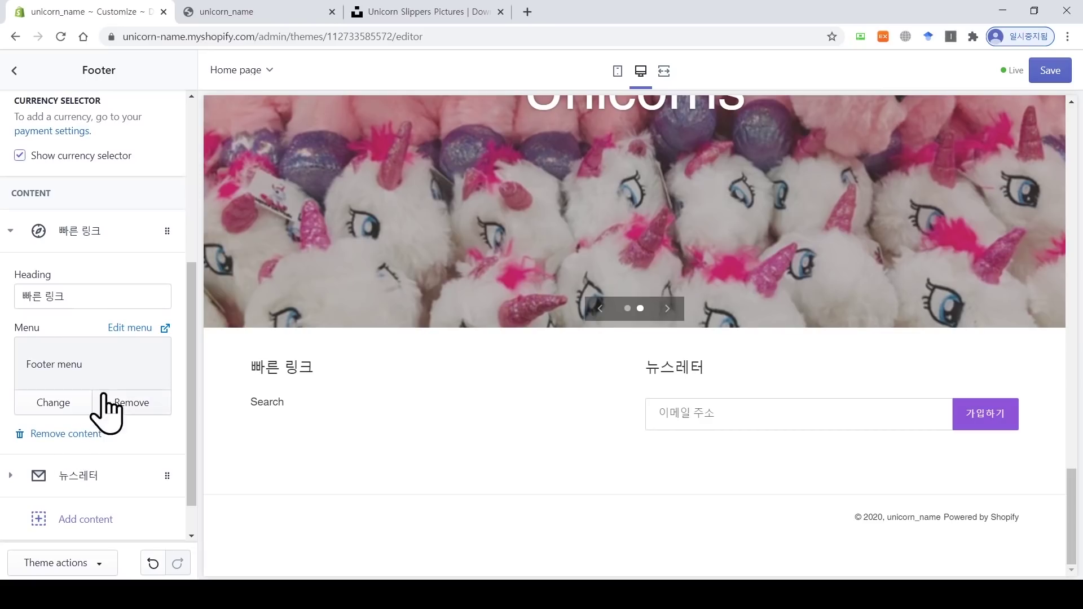
pyautogui.moveTo(89, 295); pyautogui.dragTo(16, 296)
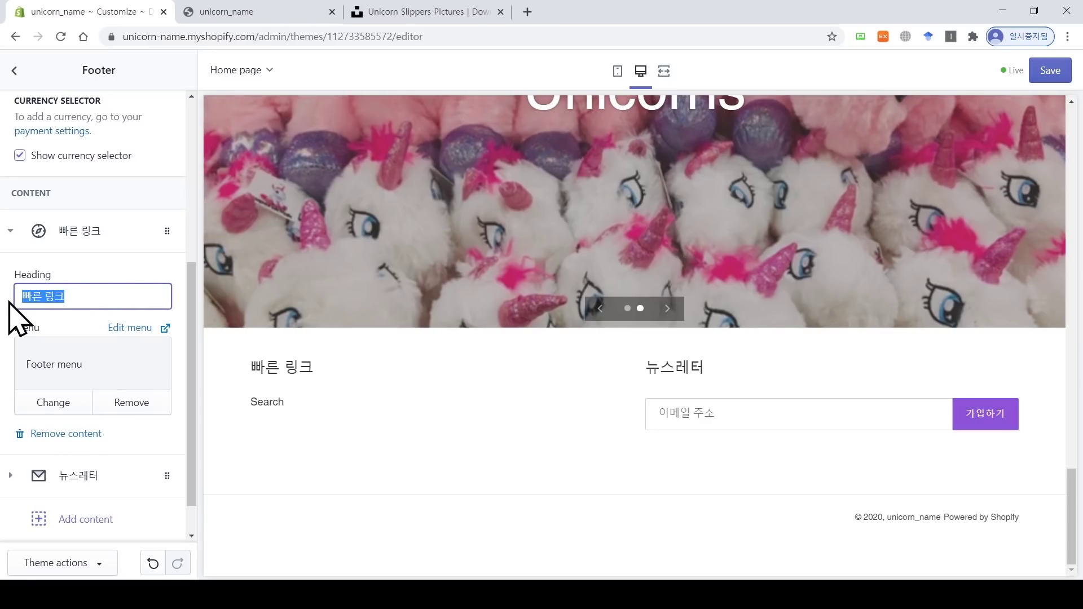
pyautogui.write('ap')
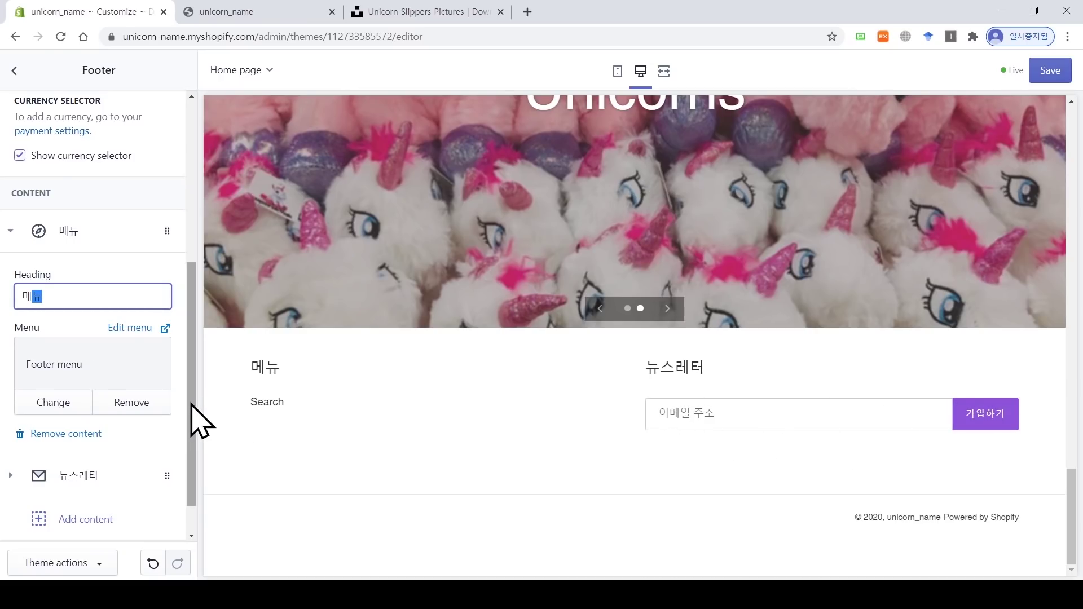
pyautogui.moveTo(192, 403); pyautogui.dragTo(192, 449)
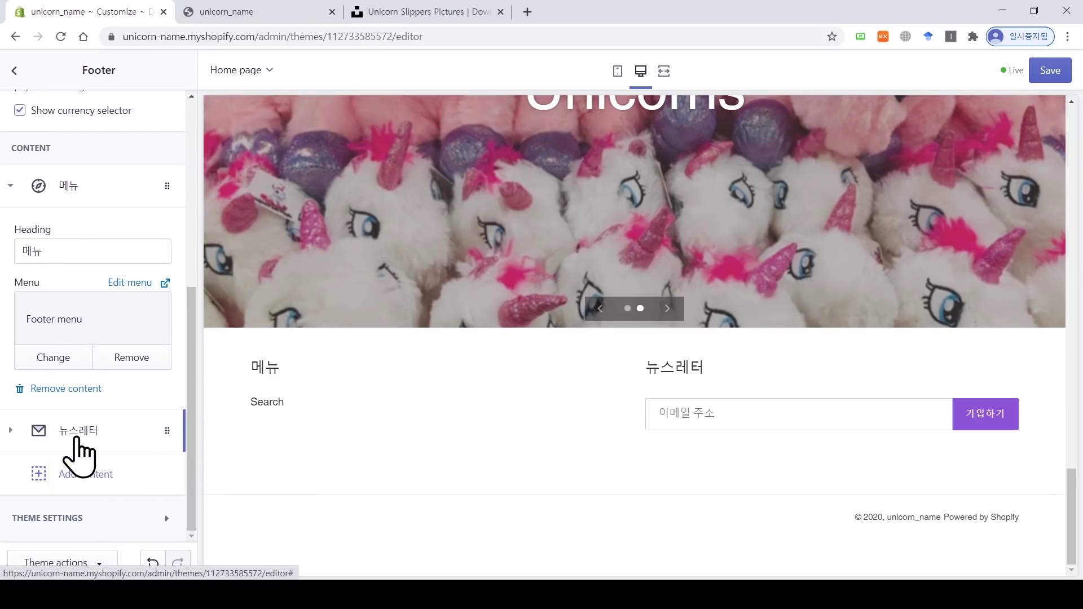
# Step: Replace the footer's newsletter signup with a 비즈니스에 대한 이야기하기 text block
pyautogui.click(83, 443)
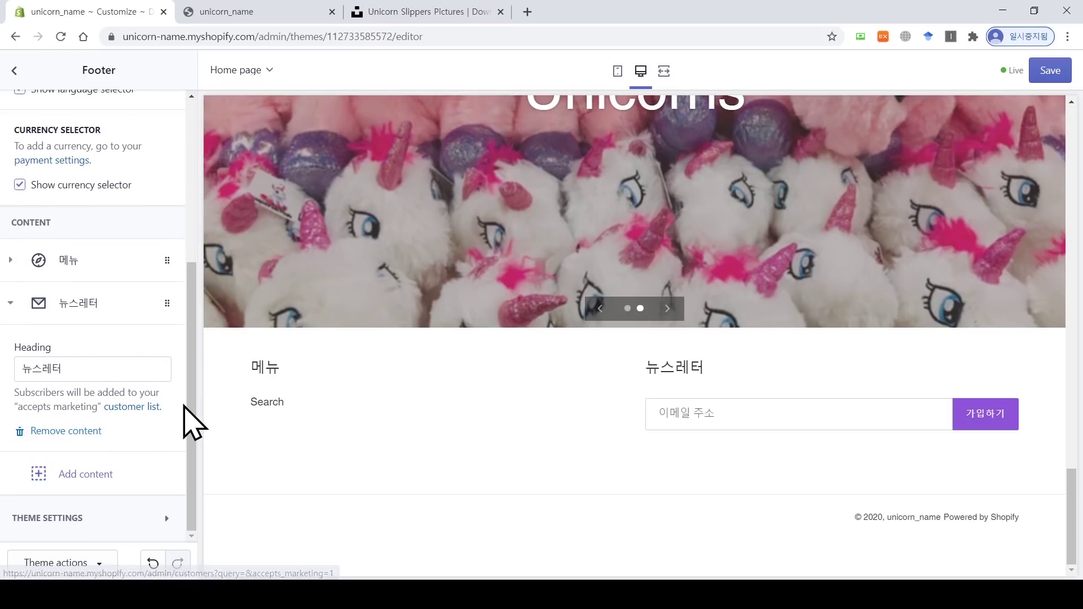
pyautogui.click(53, 432)
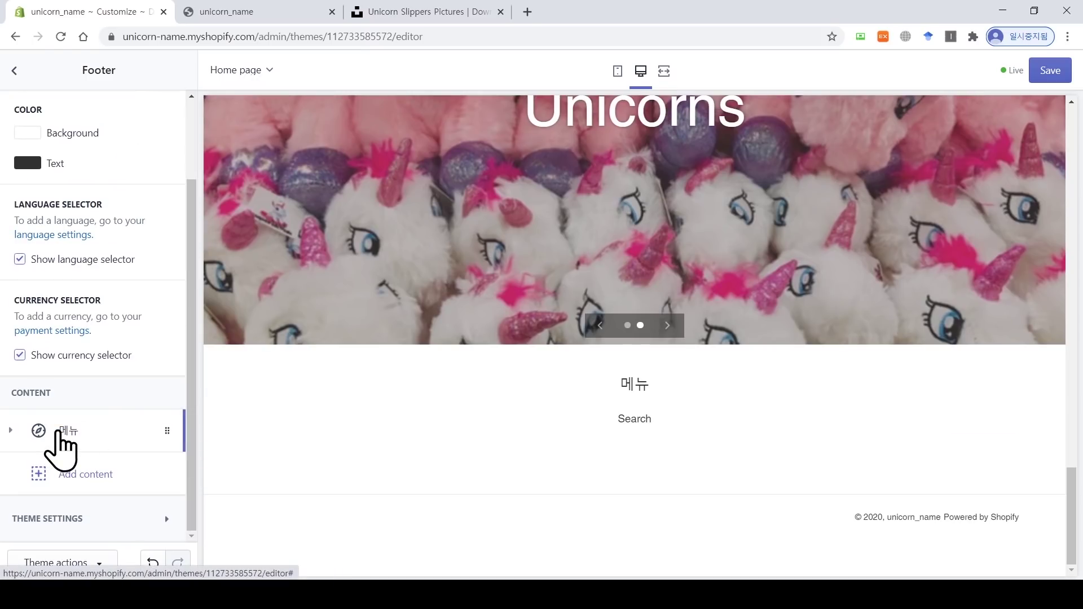
pyautogui.click(84, 475)
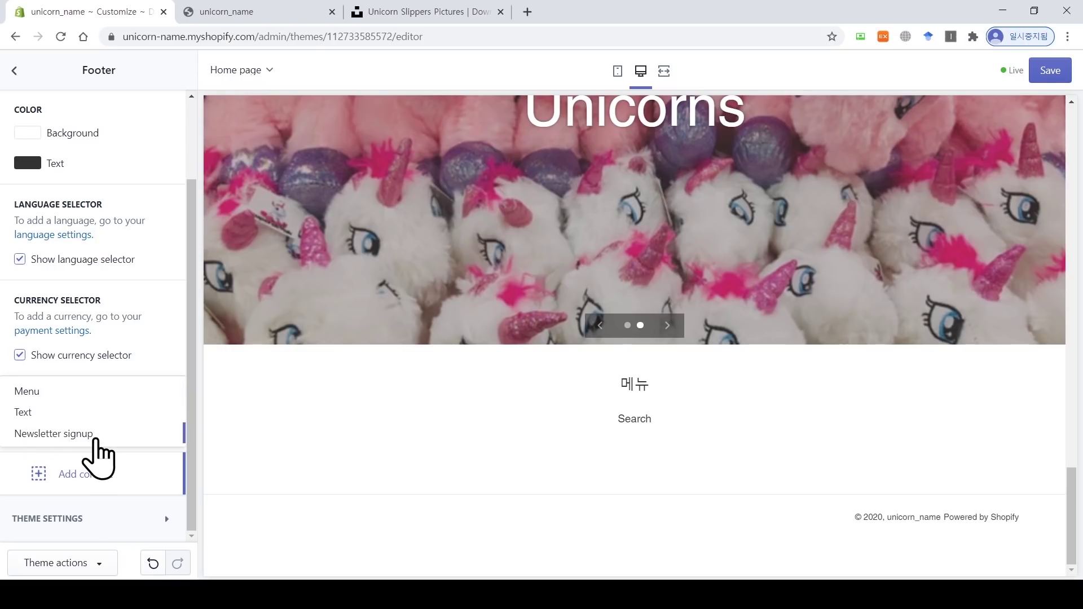
pyautogui.click(85, 416)
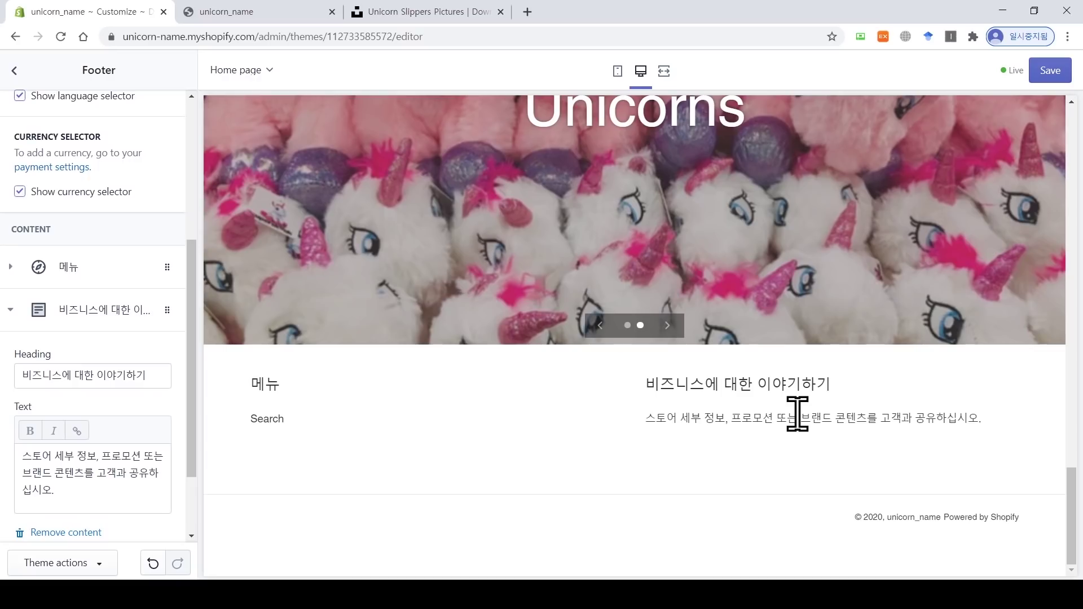
# Step: Add a second 빠른 링크 menu column to the footer
pyautogui.scroll(-2, 198, 451)
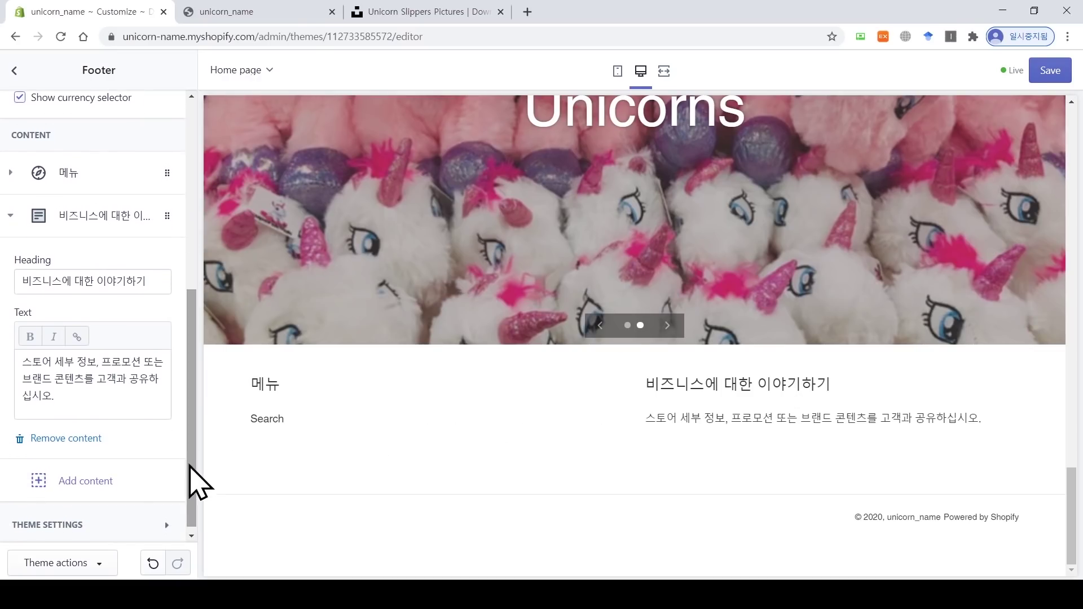
pyautogui.click(137, 480)
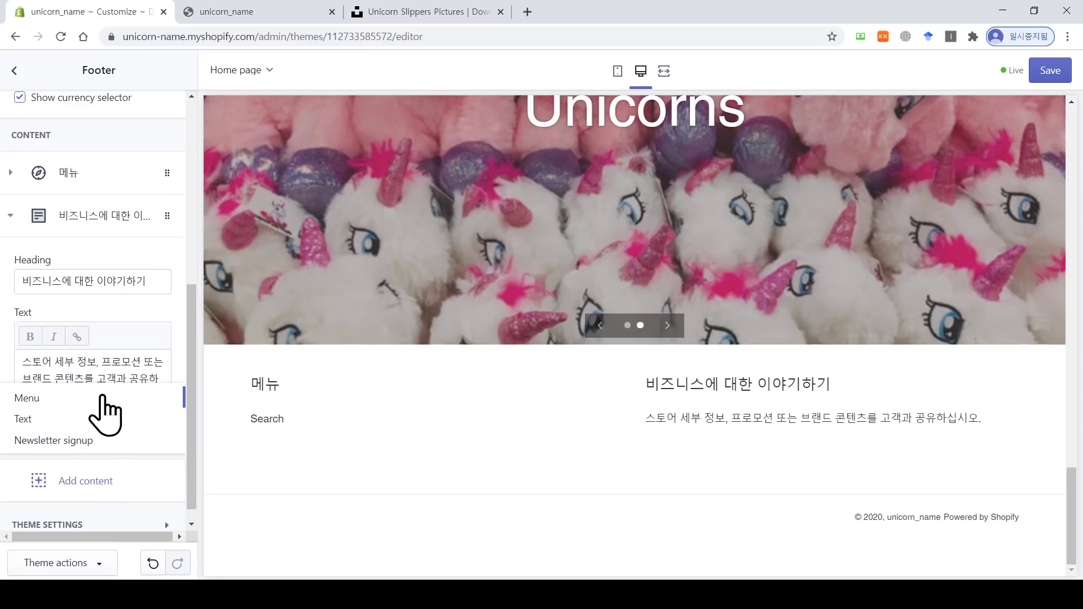
pyautogui.click(101, 400)
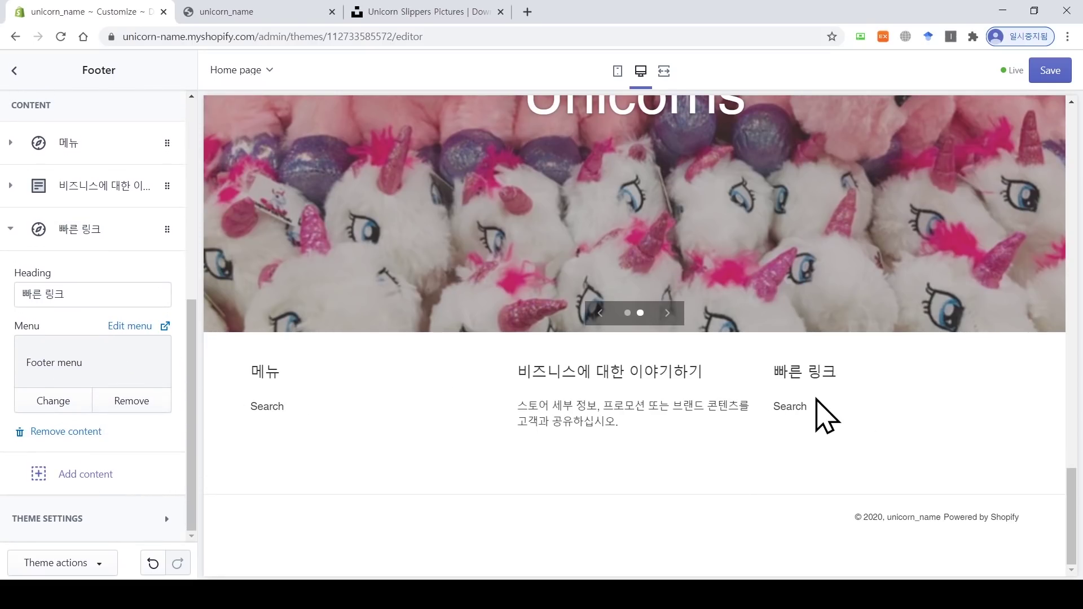
# Step: Look over the homepage preview, including the first slideshow slide, and save the footer changes
pyautogui.moveTo(1075, 527); pyautogui.dragTo(1075, 131)
pyautogui.scroll(-3, 1074, 145)
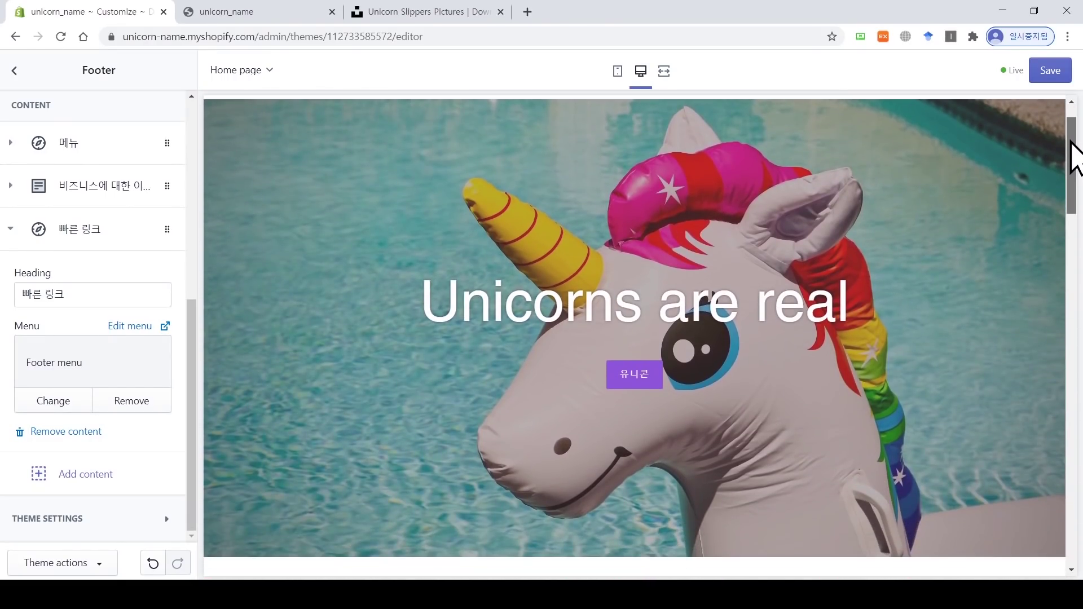
pyautogui.scroll(-5, 637, 305)
pyautogui.scroll(-5, 624, 395)
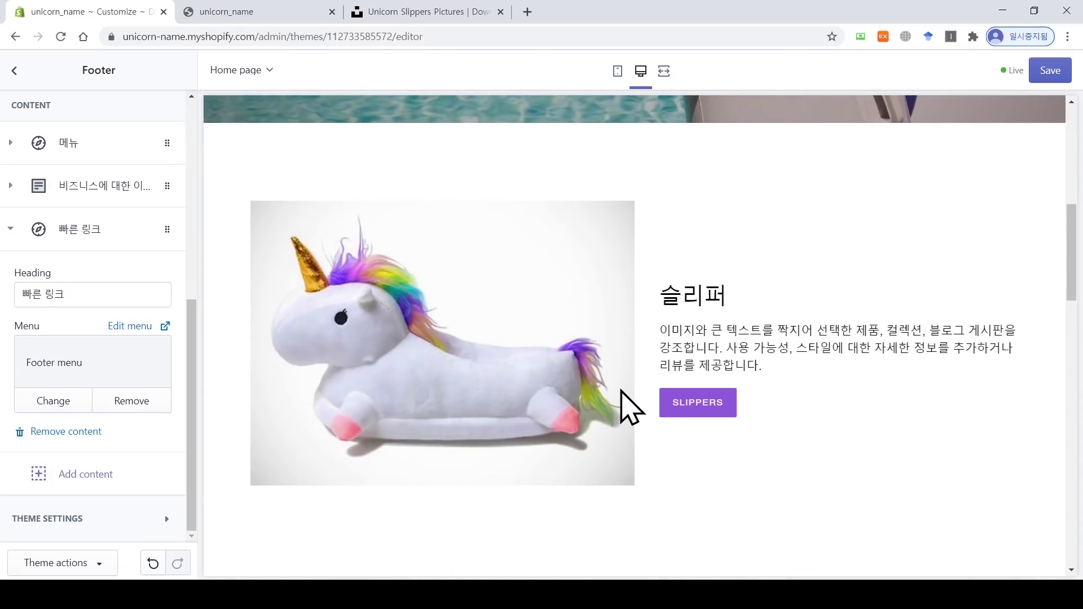
pyautogui.scroll(-2, 620, 427)
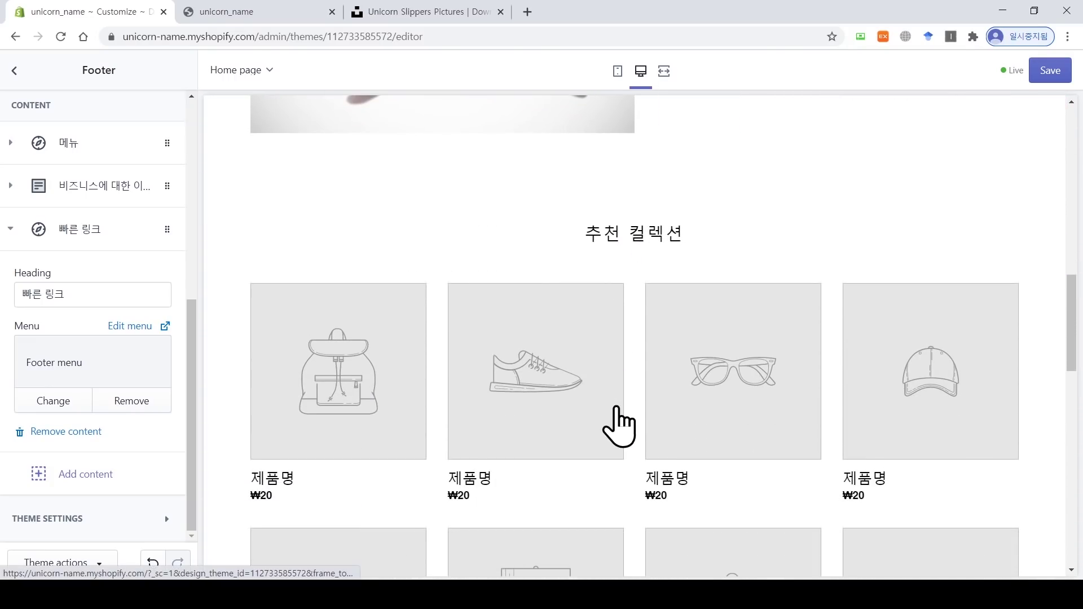
pyautogui.scroll(-2, 619, 427)
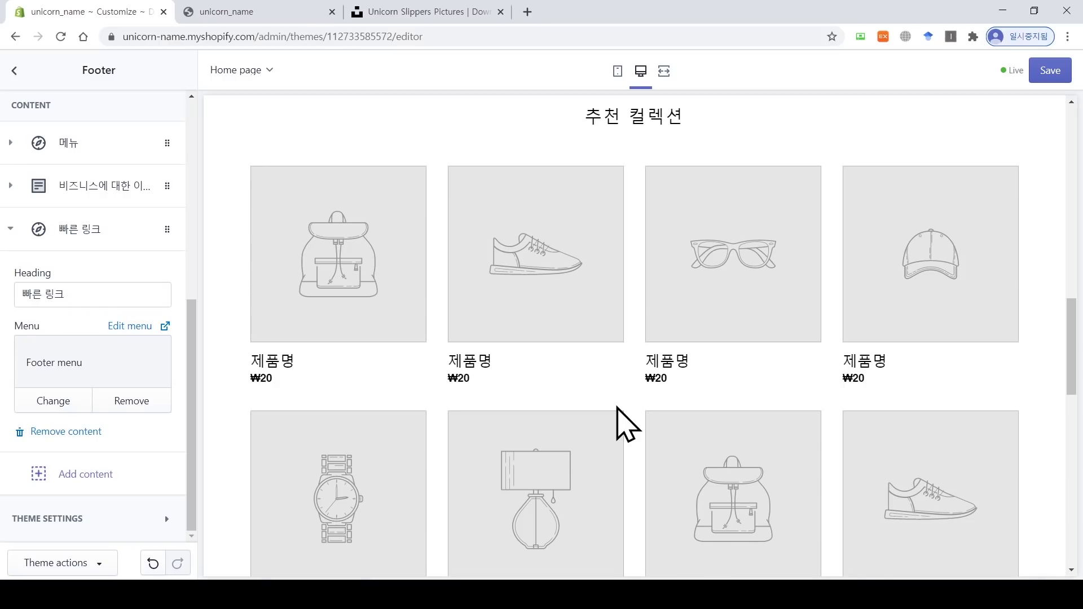
pyautogui.scroll(-15, 643, 417)
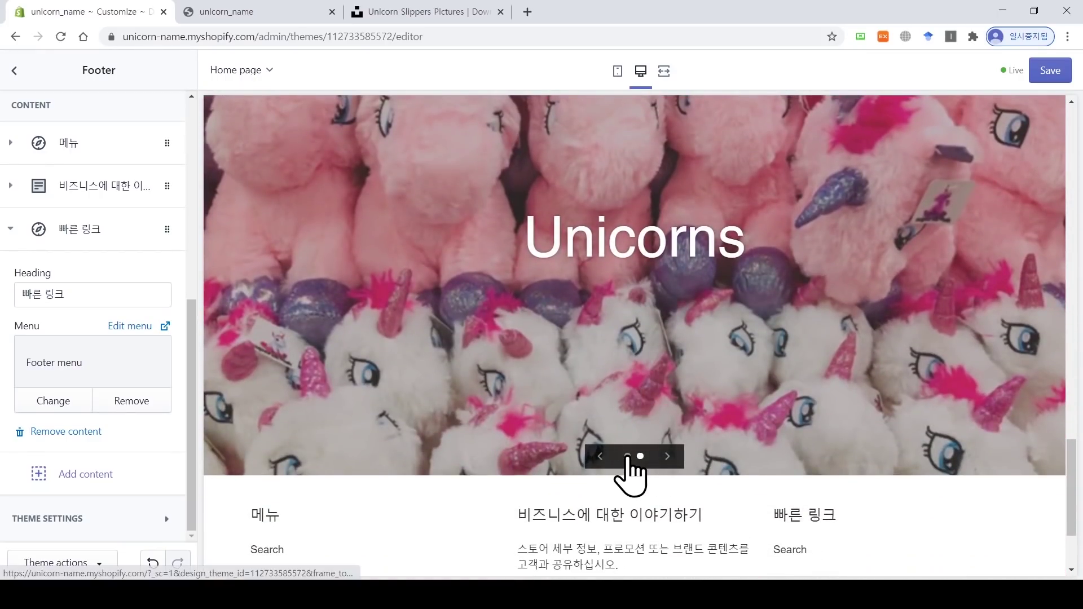
pyautogui.click(627, 455)
pyautogui.scroll(2, 491, 370)
pyautogui.scroll(12, 719, 416)
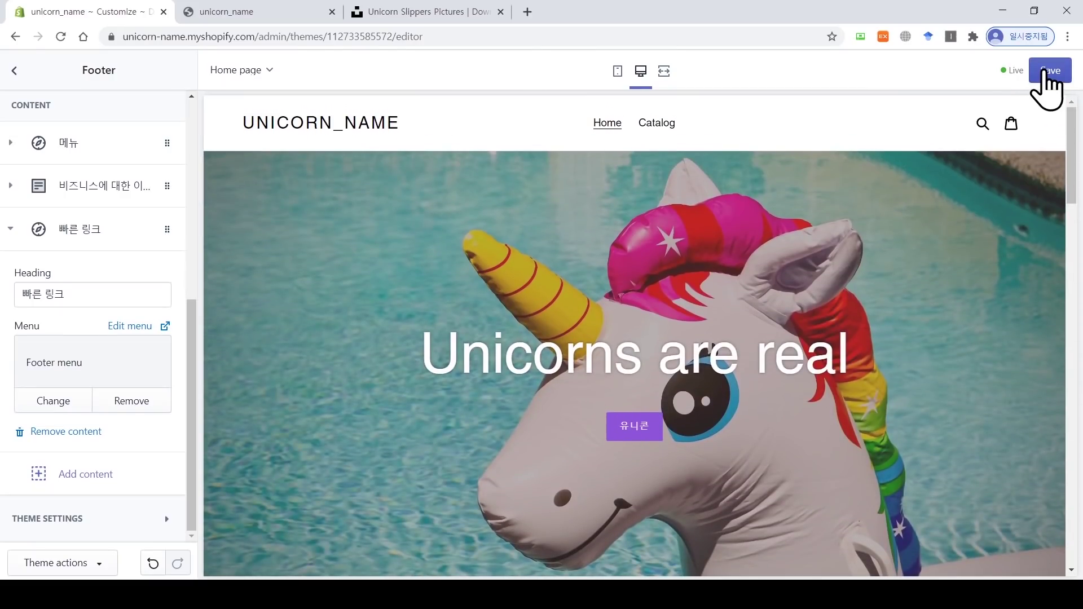
pyautogui.click(1044, 73)
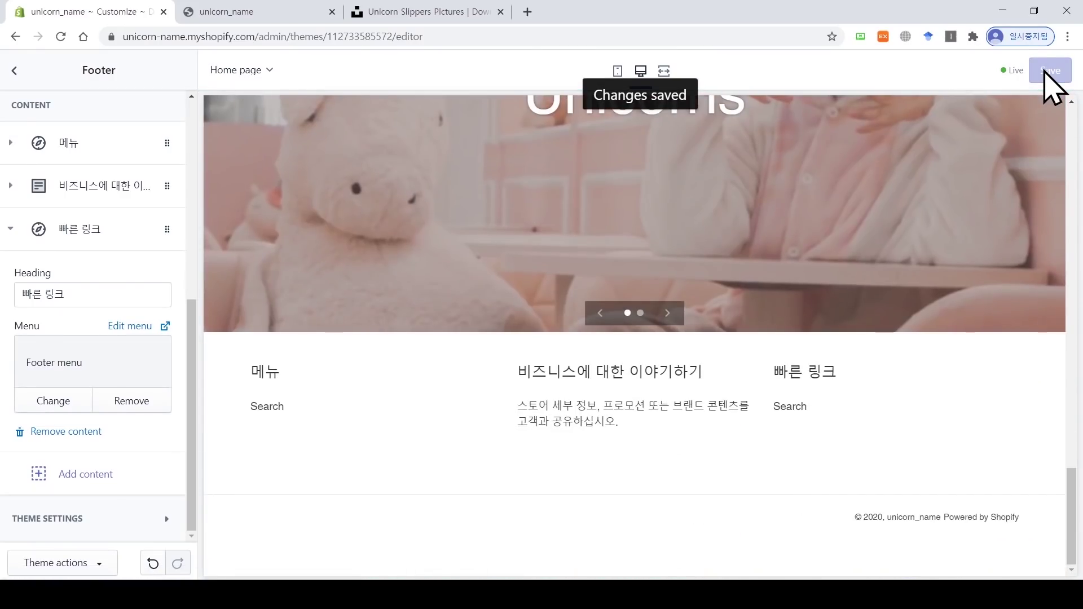
# Step: Reload the live storefront to check the updated footer
pyautogui.click(269, 12)
pyautogui.click(60, 37)
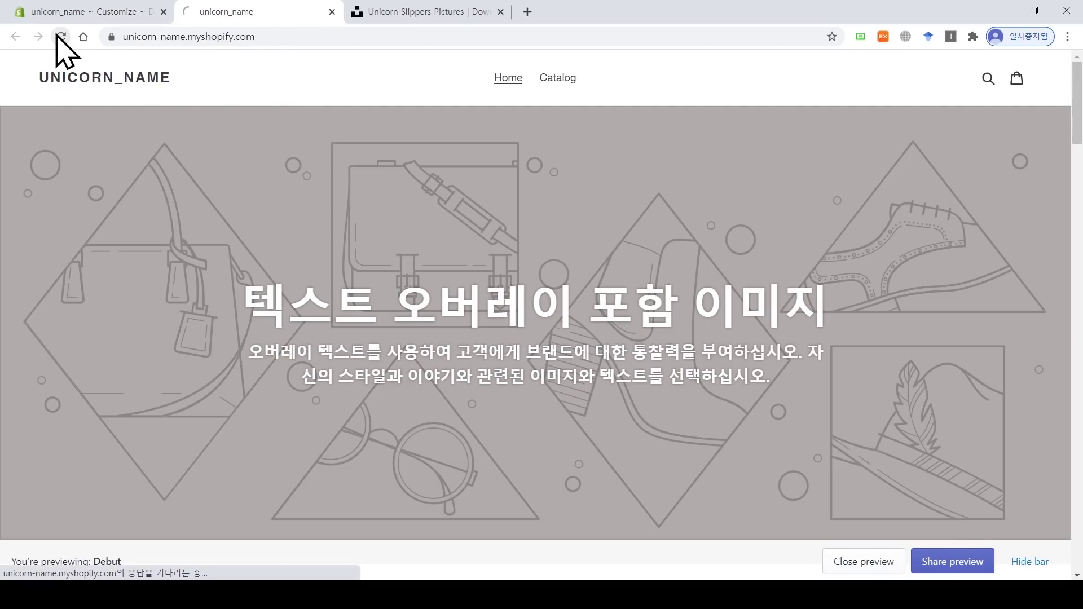
pyautogui.scroll(-20, 536, 311)
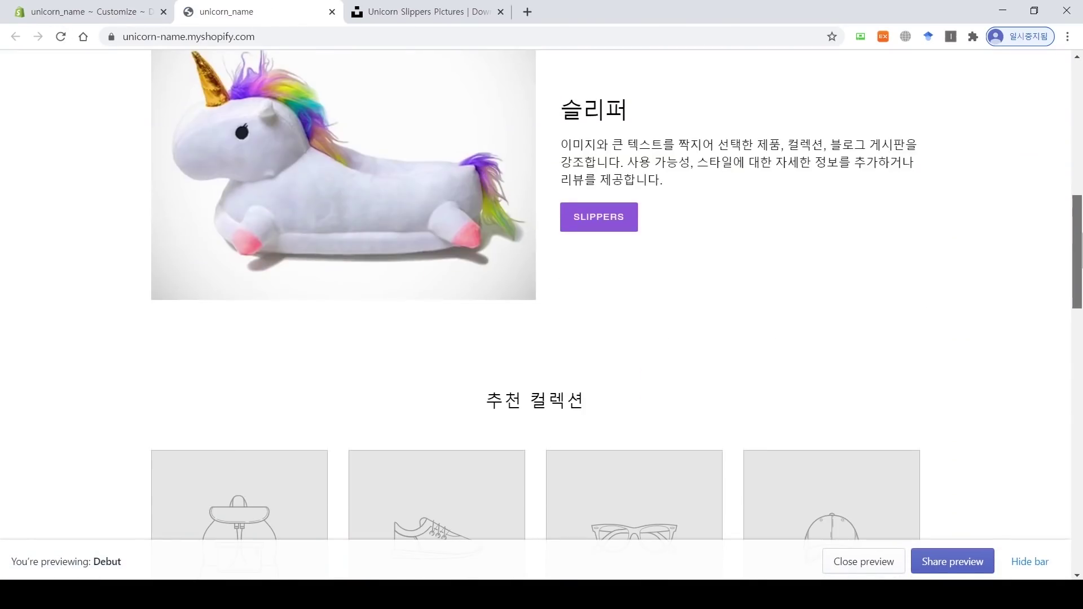
pyautogui.scroll(10, 536, 310)
pyautogui.scroll(10, 1003, 109)
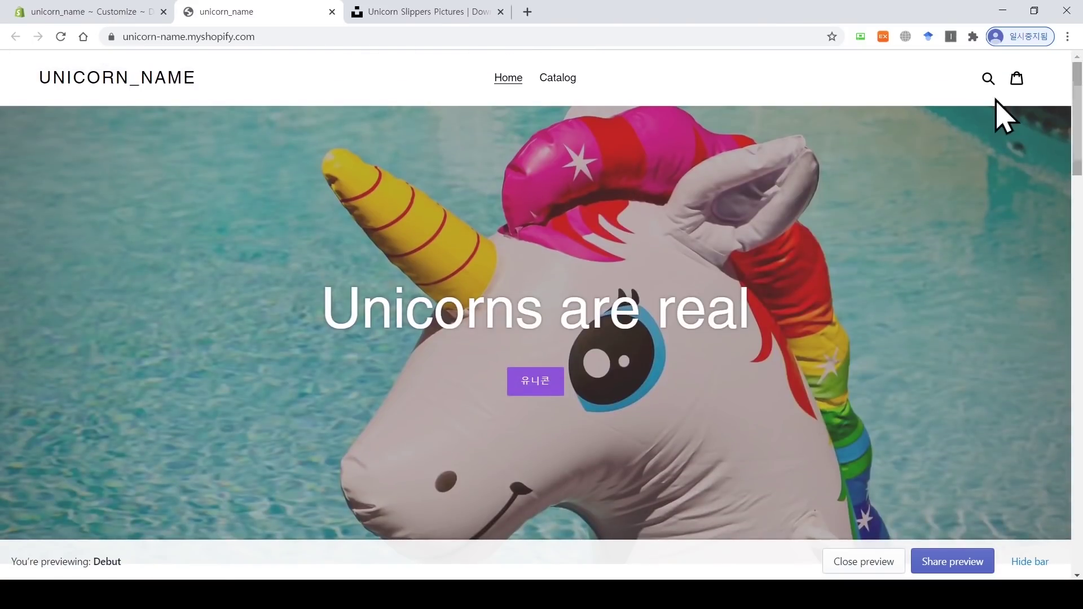
# Step: Leave the theme editor for the Themes page and go to the admin Settings overview
pyautogui.click(84, 12)
pyautogui.click(17, 78)
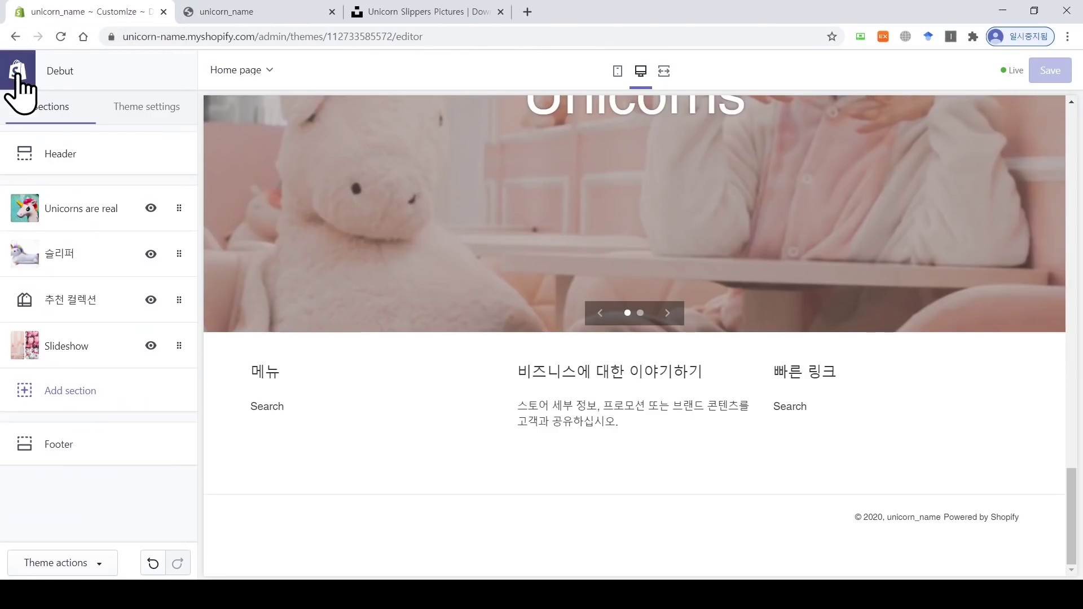
pyautogui.click(17, 78)
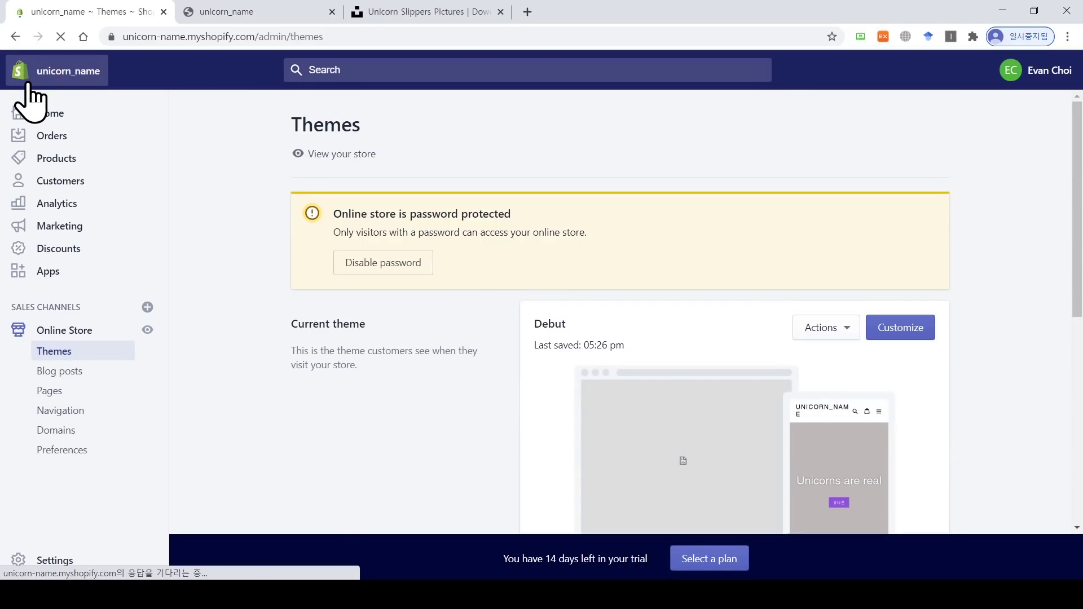
pyautogui.click(51, 566)
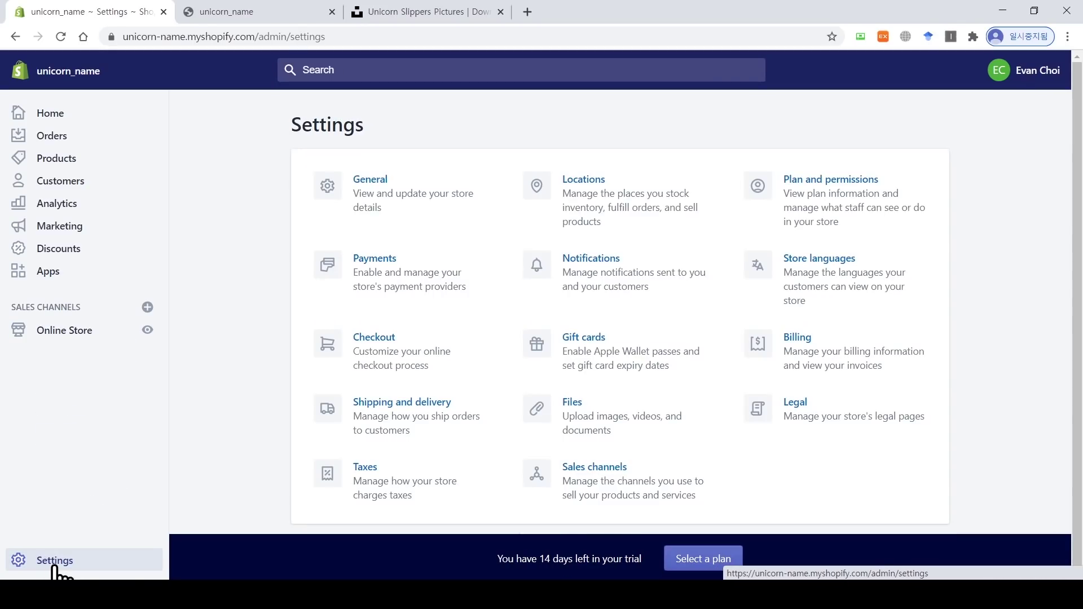
# Step: Change the store name to UnicornWorld in General settings
pyautogui.click(384, 195)
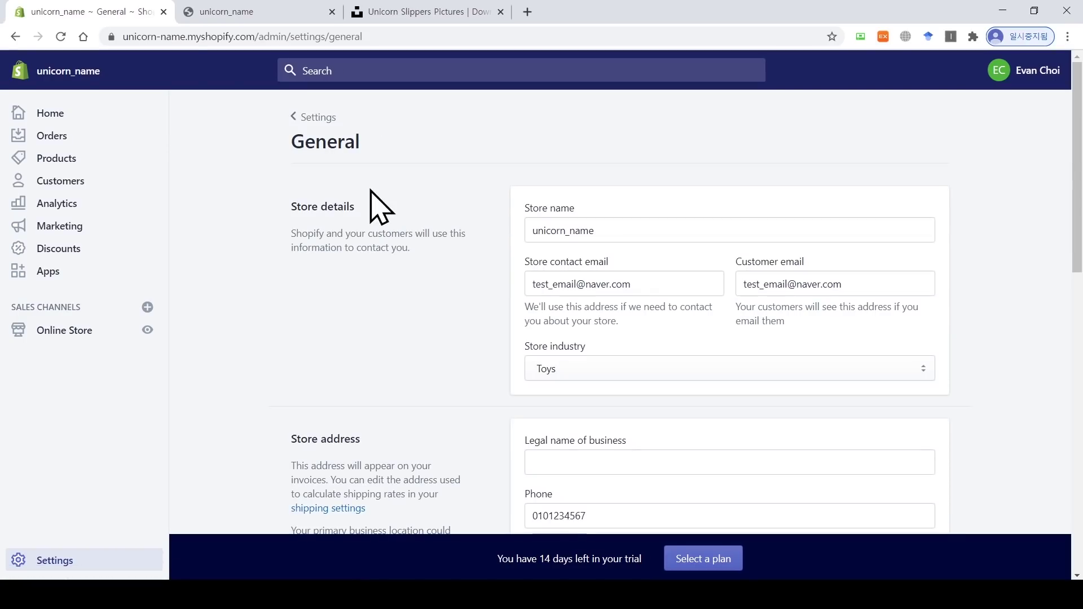
pyautogui.moveTo(618, 223); pyautogui.dragTo(510, 234)
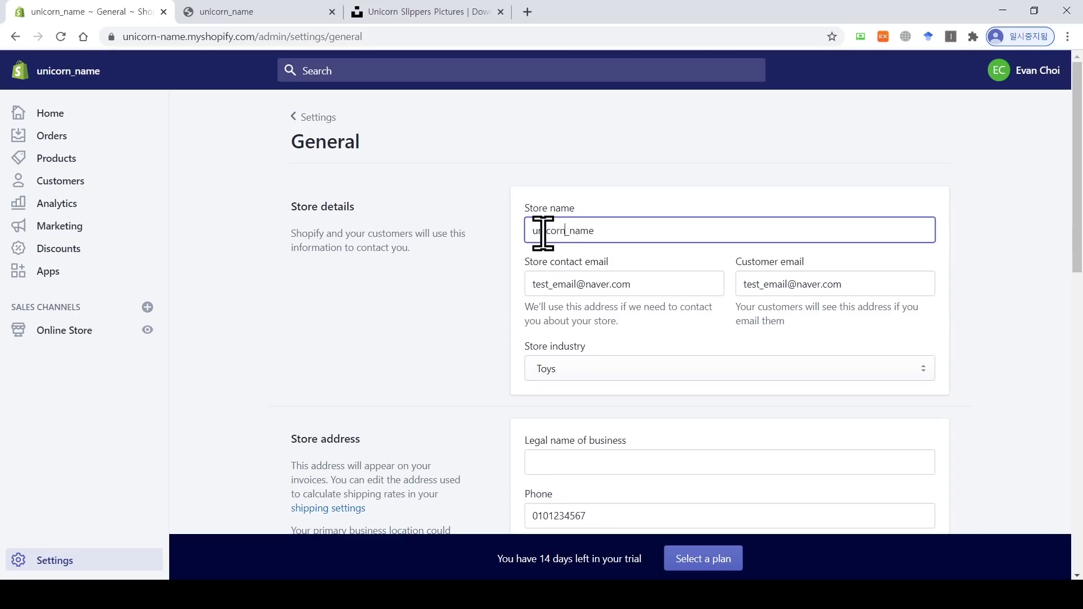
pyautogui.moveTo(587, 228); pyautogui.dragTo(515, 225)
pyautogui.write('U')
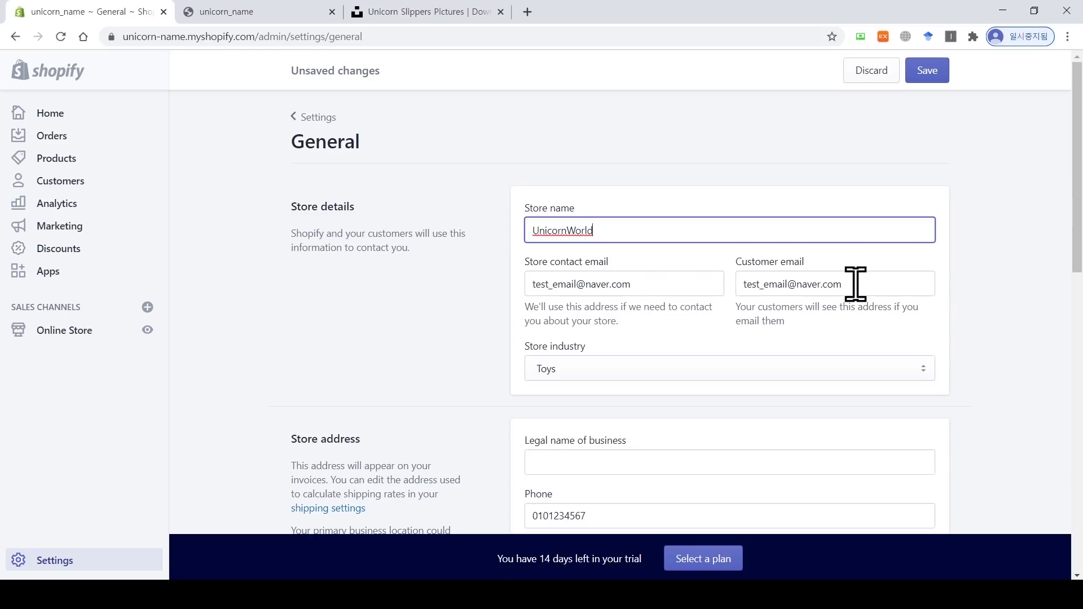
# Step: Keep Kilogram (kg) as the default weight unit and save the general settings
pyautogui.moveTo(1075, 249); pyautogui.dragTo(1077, 285)
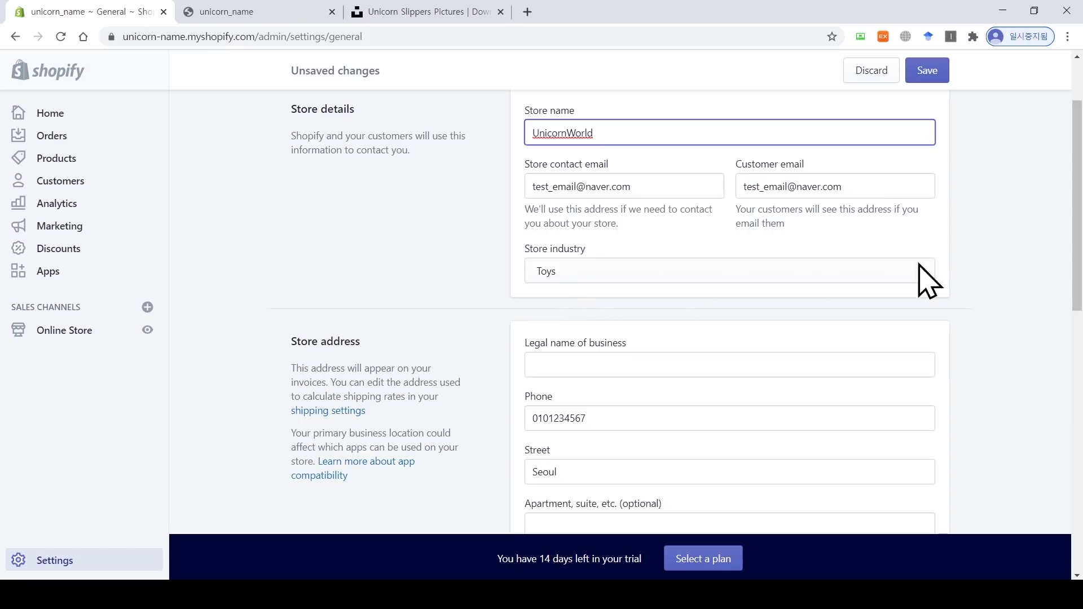
pyautogui.moveTo(1075, 254); pyautogui.dragTo(1075, 318)
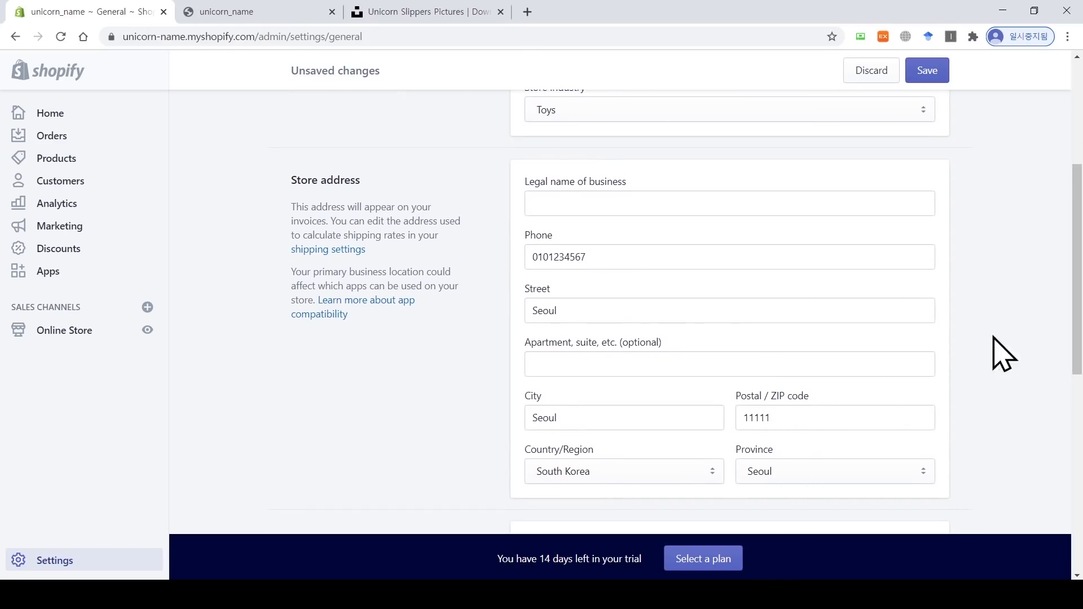
pyautogui.moveTo(1078, 316); pyautogui.dragTo(1077, 441)
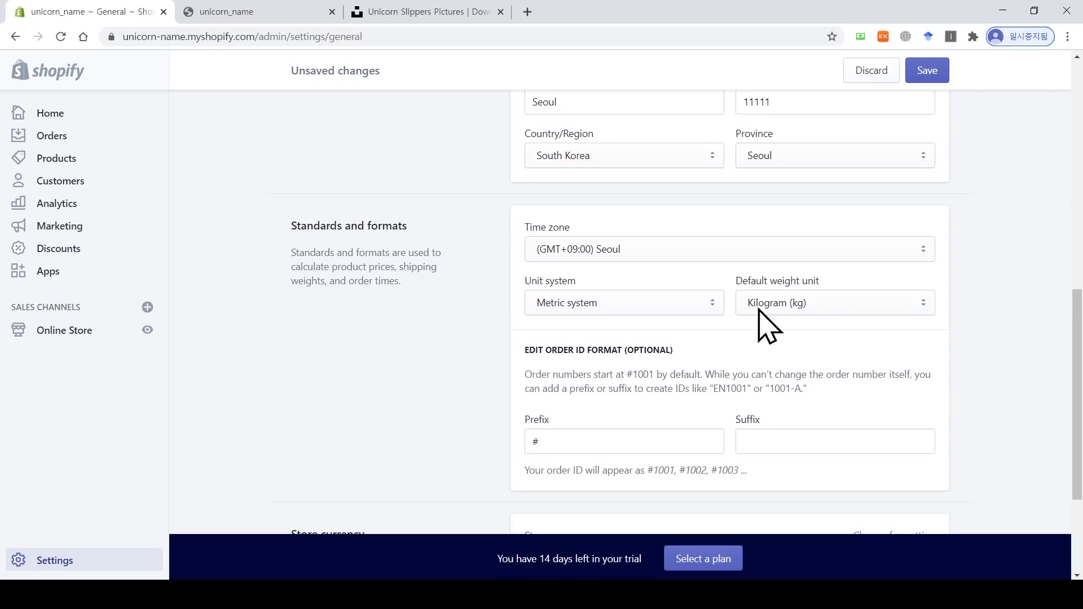
pyautogui.click(827, 307)
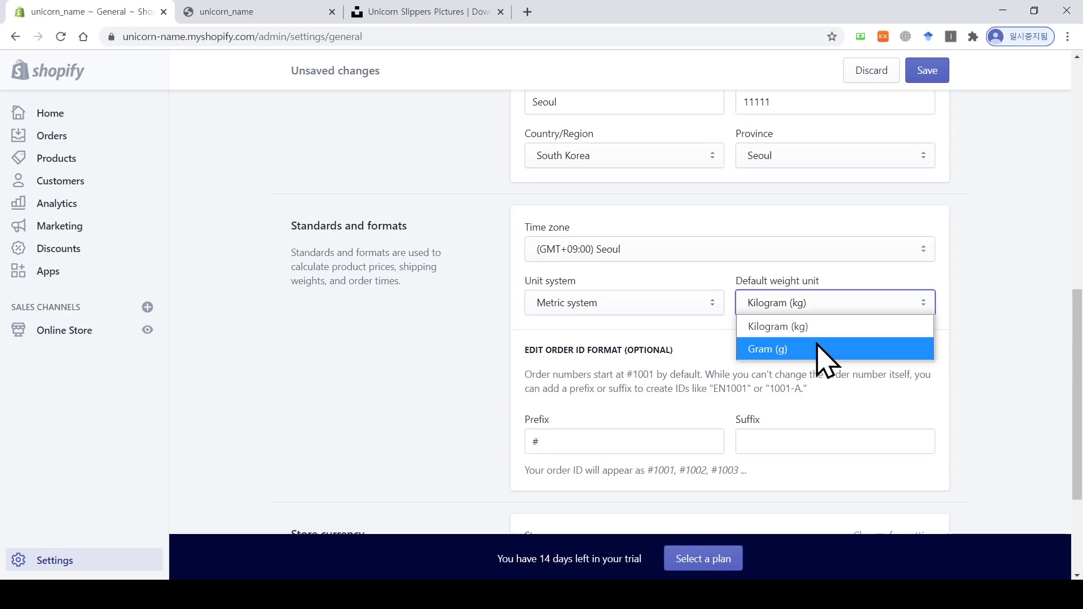
pyautogui.click(786, 330)
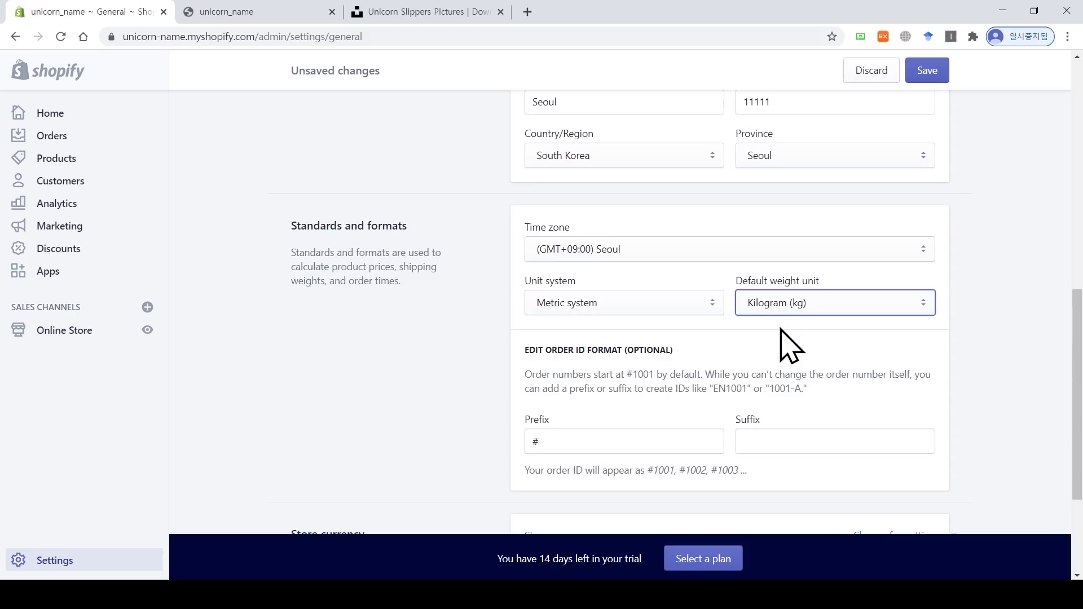
pyautogui.moveTo(1076, 346); pyautogui.dragTo(1070, 427)
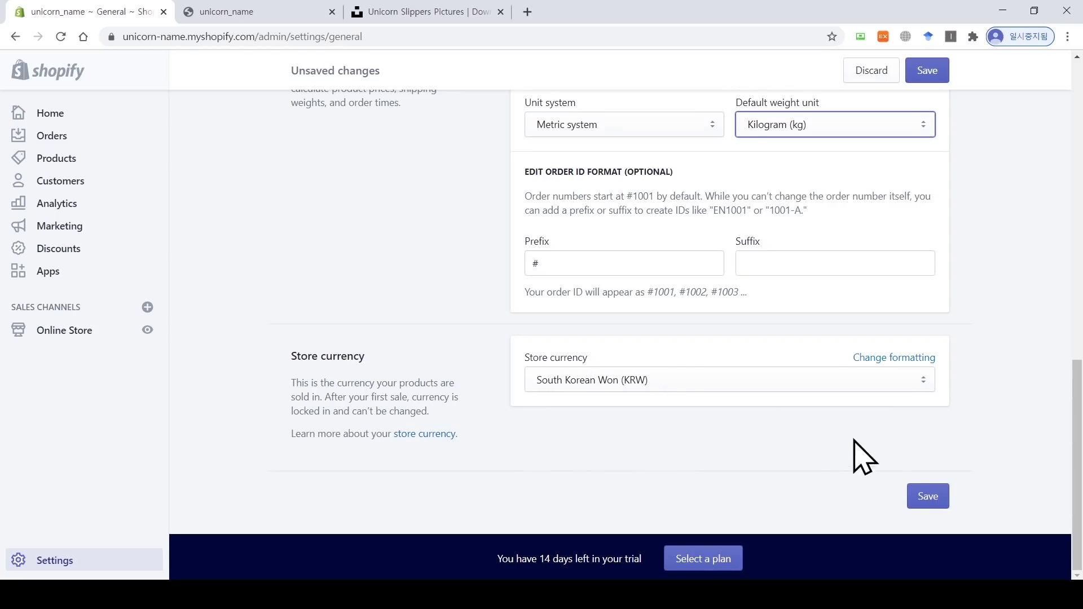
pyautogui.click(936, 499)
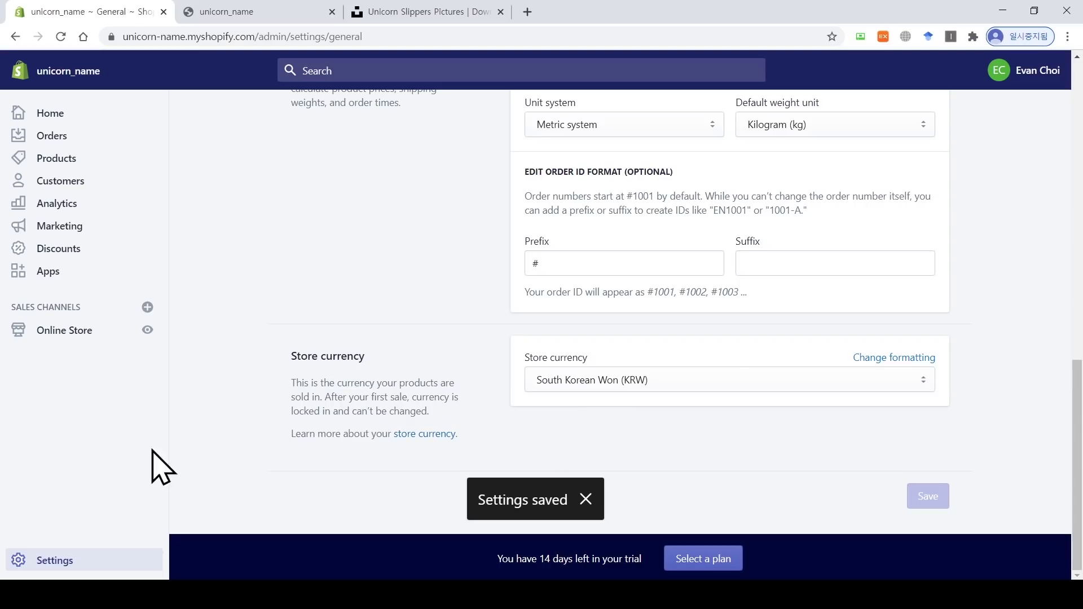
# Step: Open Payments settings, start PayPal Express Checkout activation, then close the PayPal sign-up tab
pyautogui.click(66, 562)
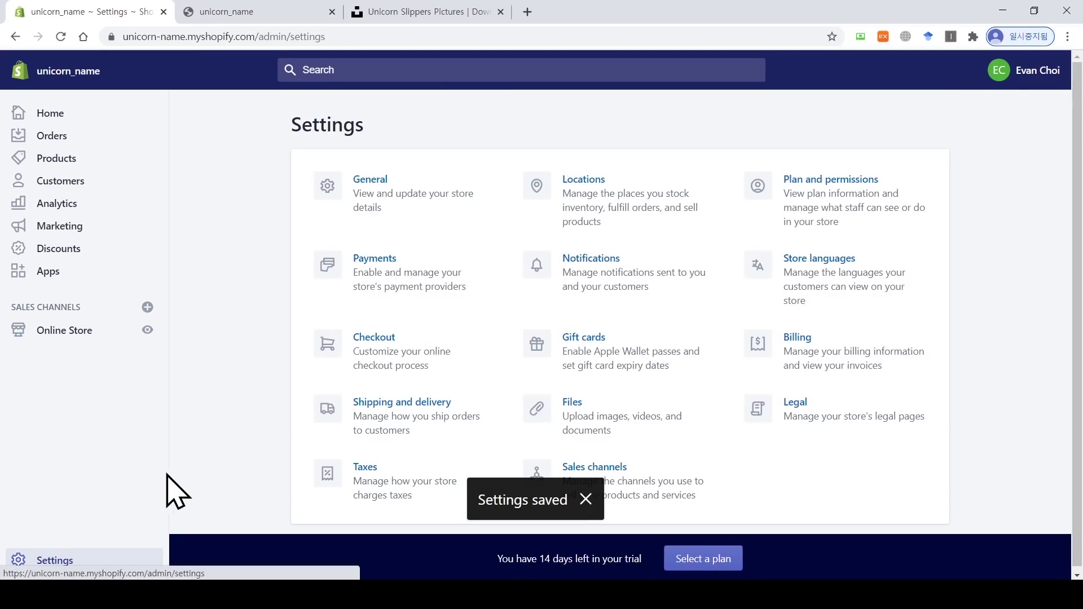
pyautogui.click(391, 266)
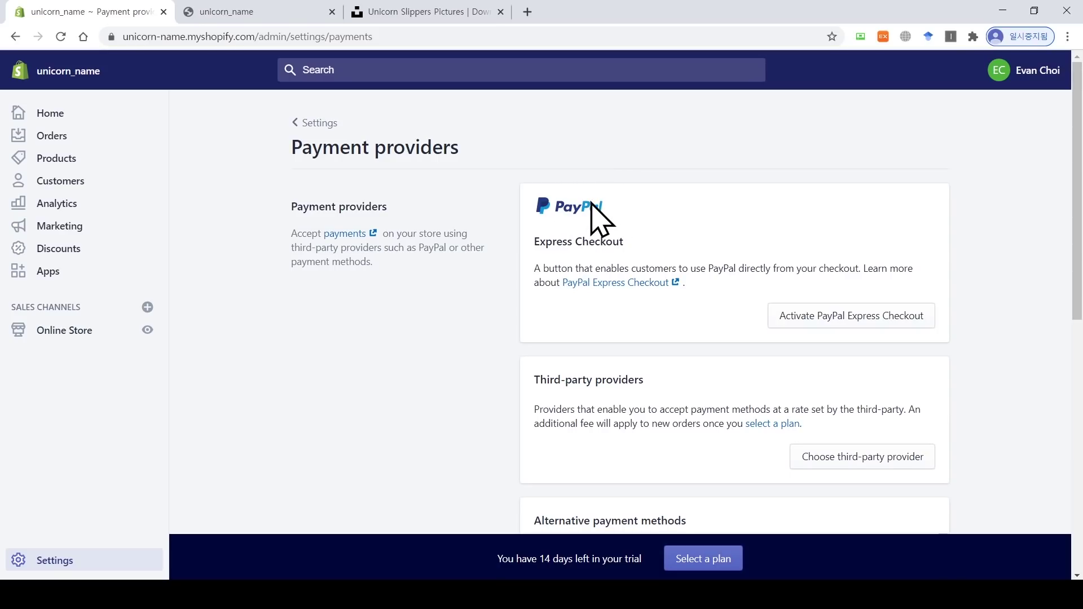
pyautogui.scroll(-1, 832, 237)
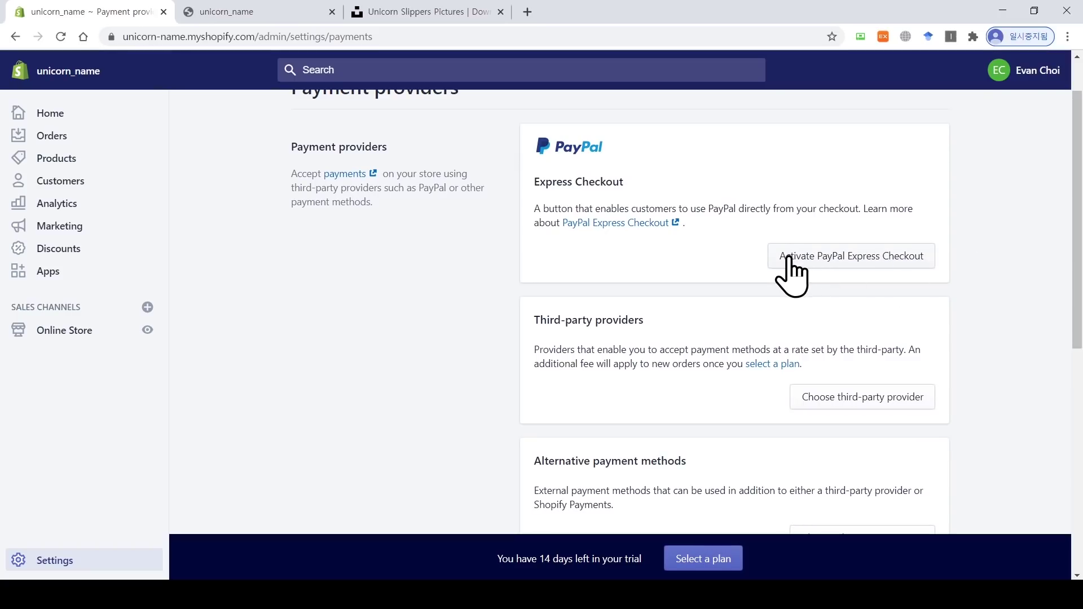
pyautogui.click(864, 263)
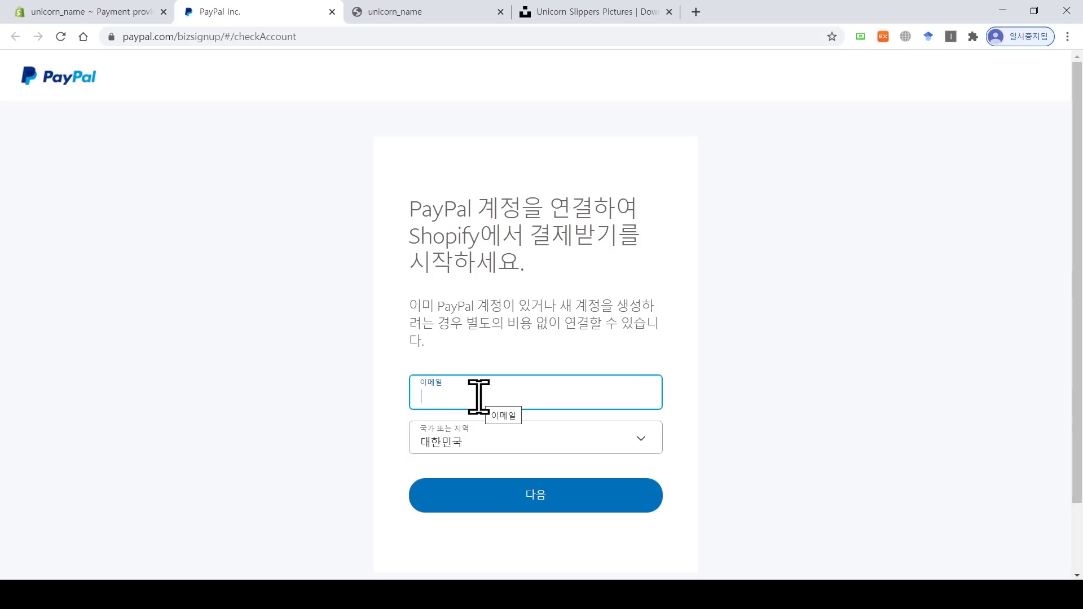
pyautogui.click(331, 12)
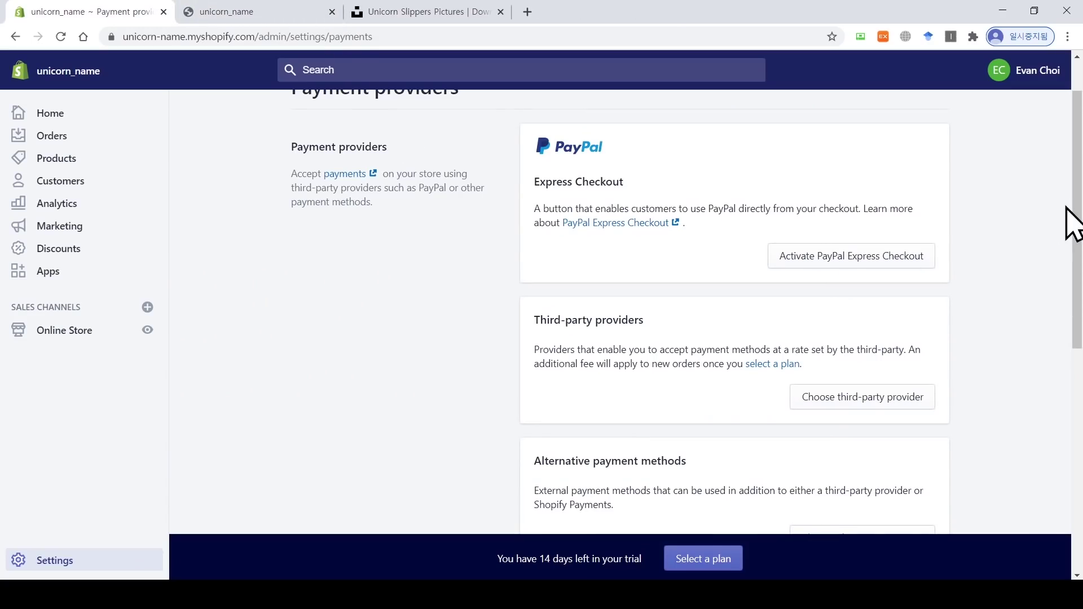
pyautogui.scroll(-1, 752, 264)
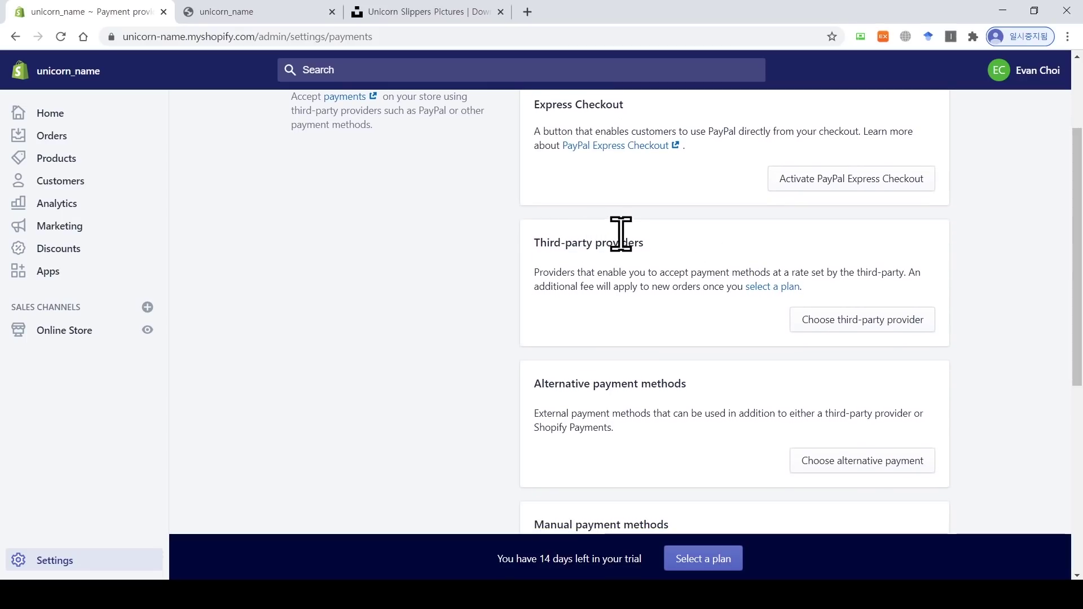
pyautogui.click(849, 319)
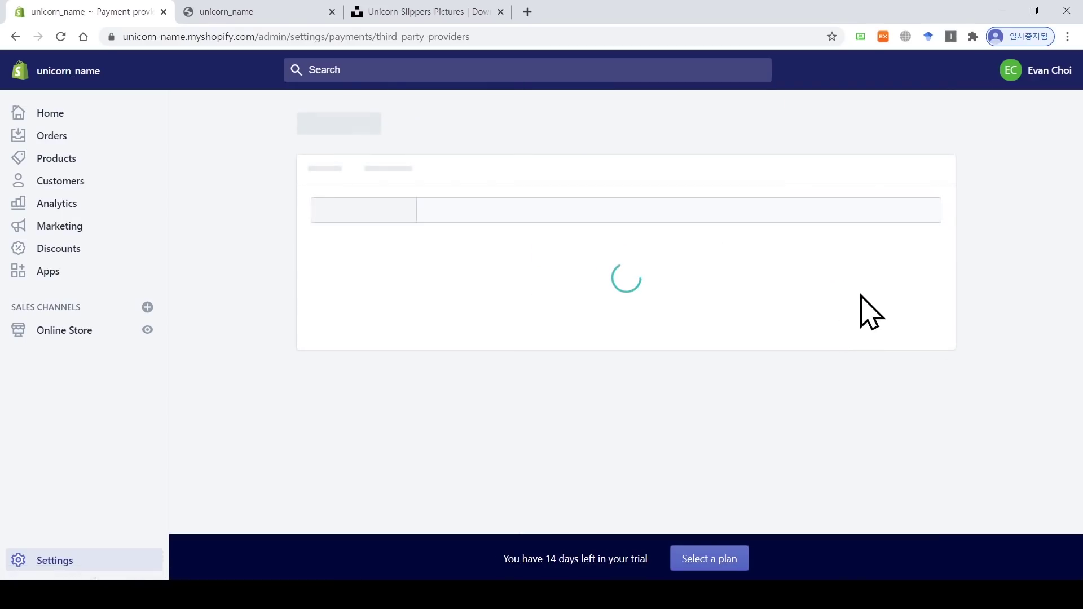
pyautogui.moveTo(1075, 143); pyautogui.dragTo(1079, 169)
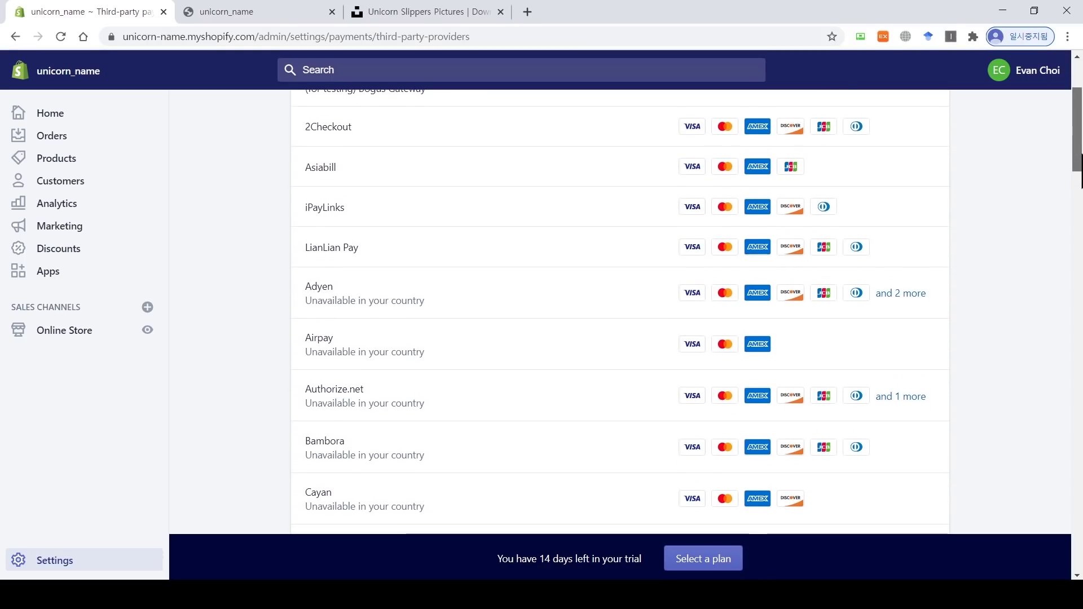
pyautogui.moveTo(1081, 169); pyautogui.dragTo(1080, 177)
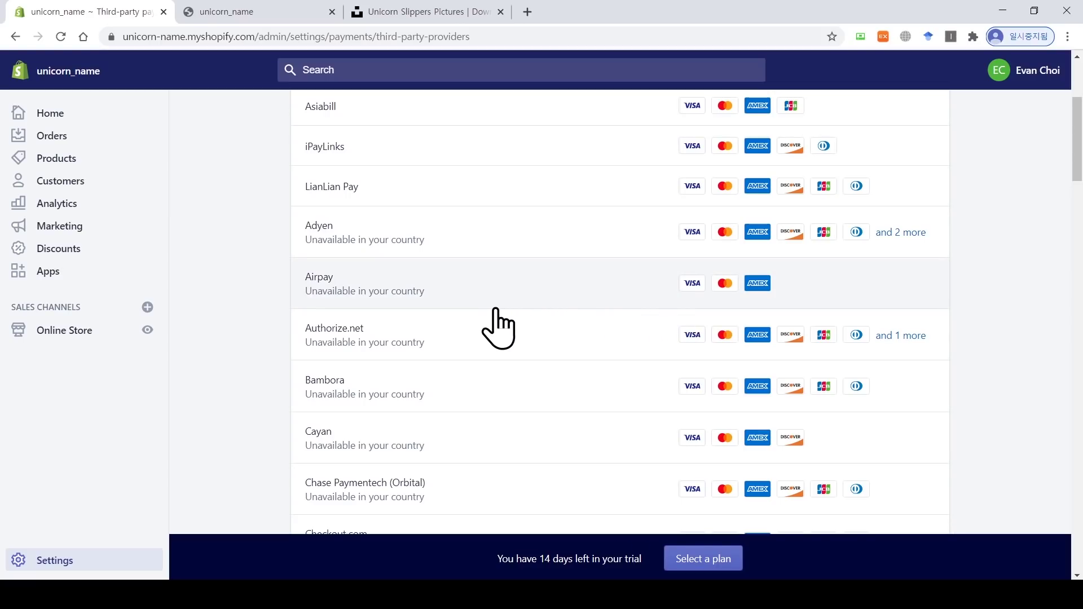
pyautogui.scroll(-2, 404, 367)
pyautogui.scroll(-2, 402, 367)
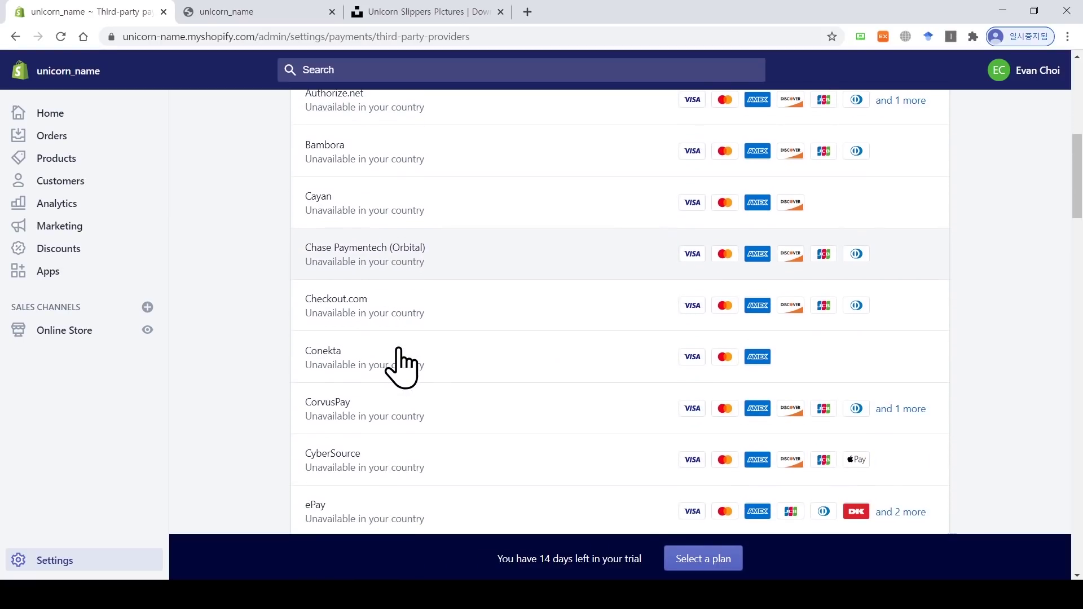
pyautogui.scroll(-4, 402, 367)
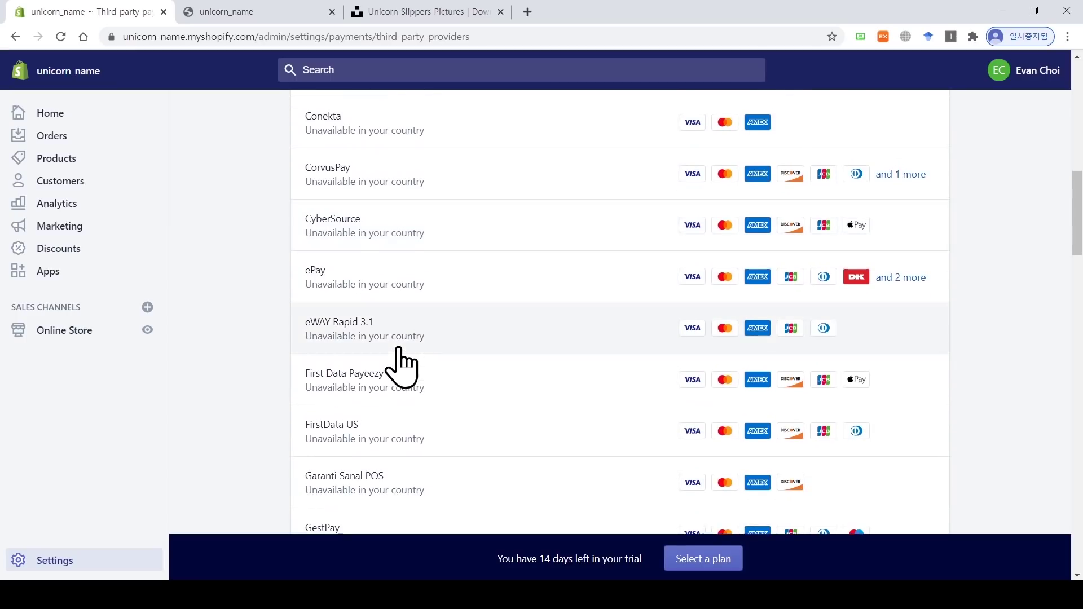
pyautogui.scroll(-19, 402, 367)
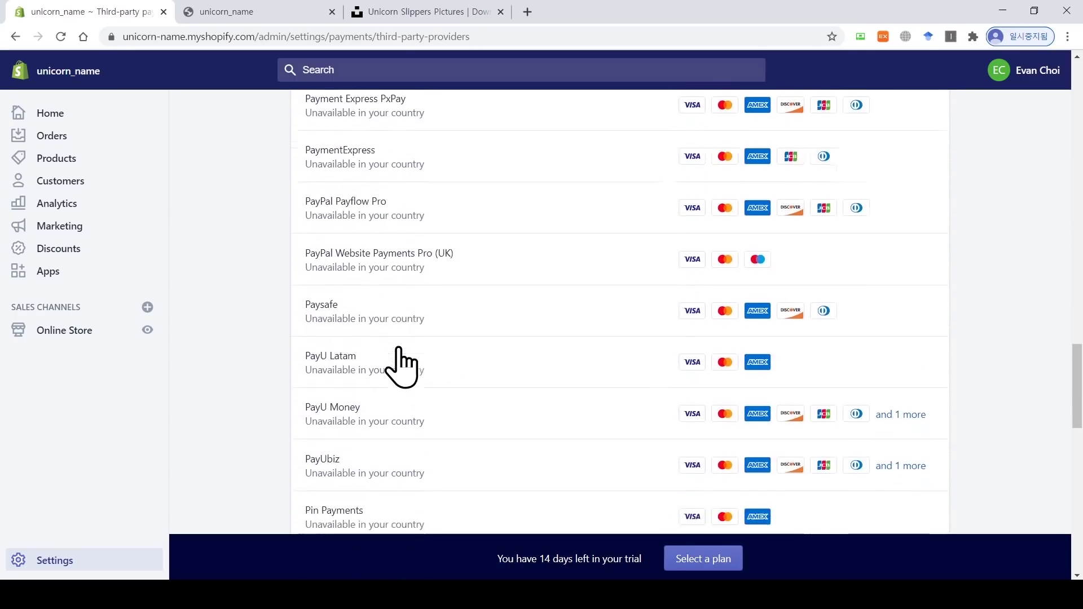
pyautogui.scroll(-18, 401, 367)
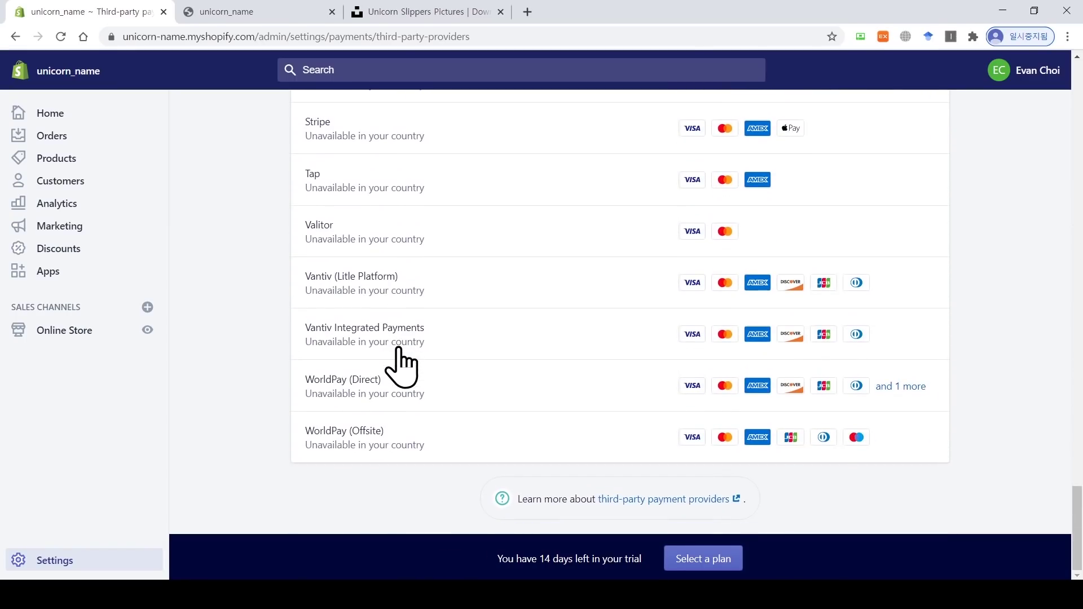
pyautogui.click(16, 36)
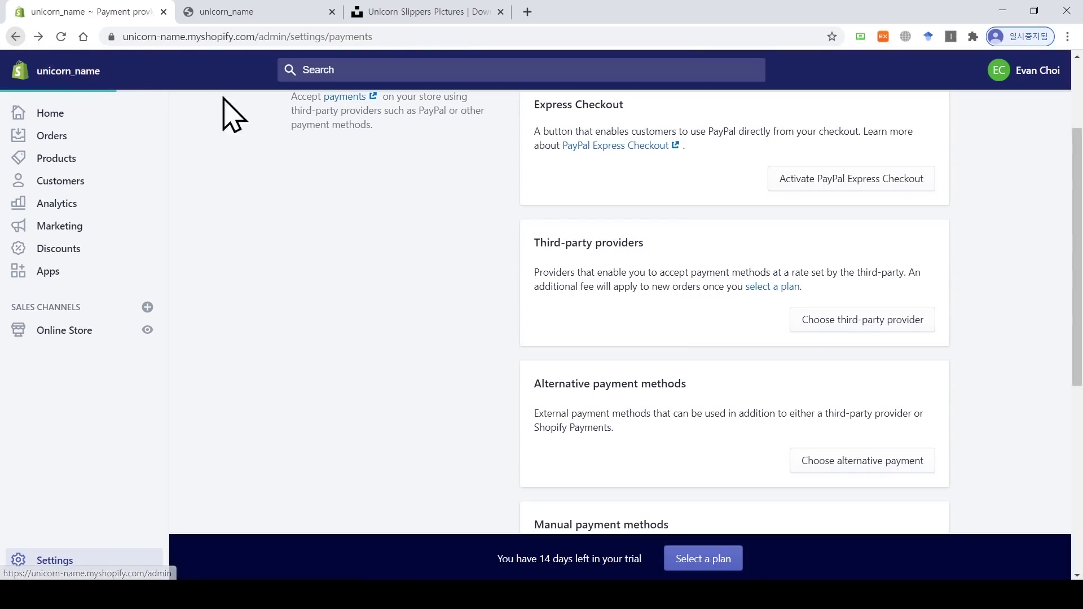
pyautogui.scroll(-2, 565, 358)
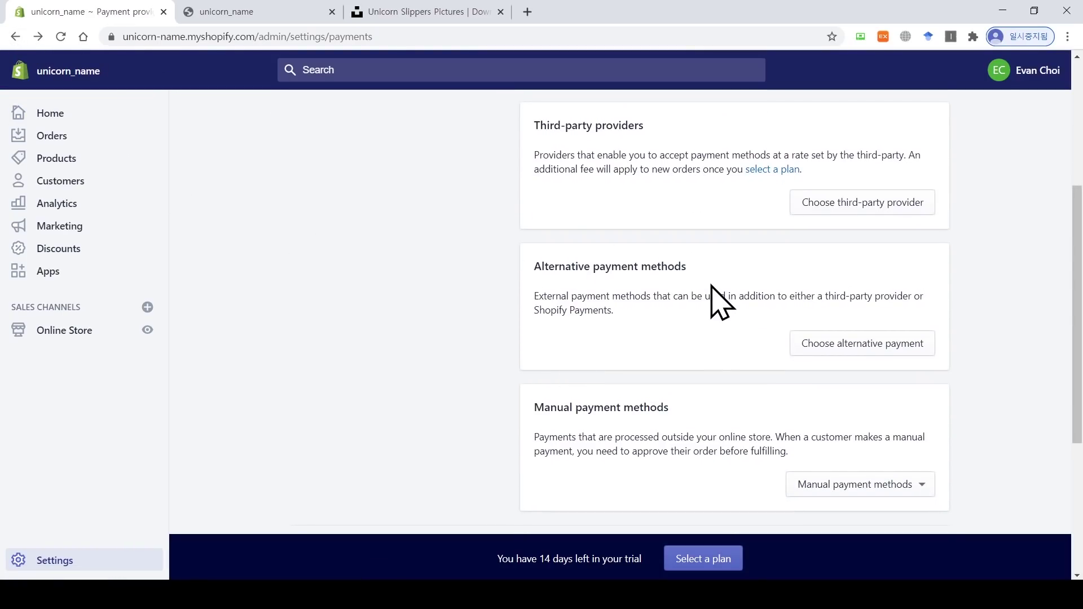
pyautogui.click(835, 345)
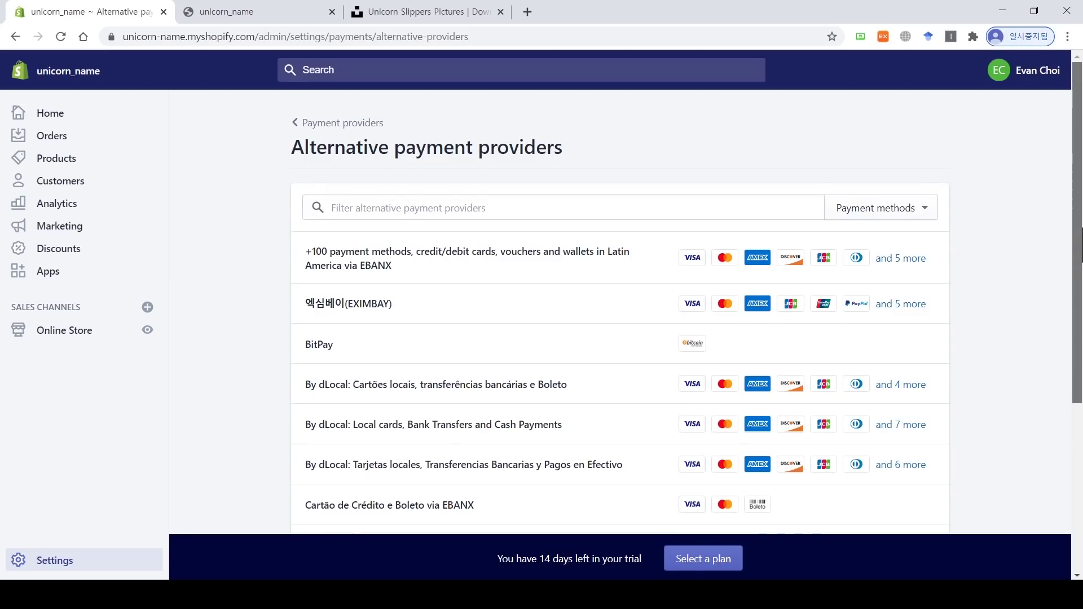
pyautogui.moveTo(1078, 248); pyautogui.dragTo(1079, 285)
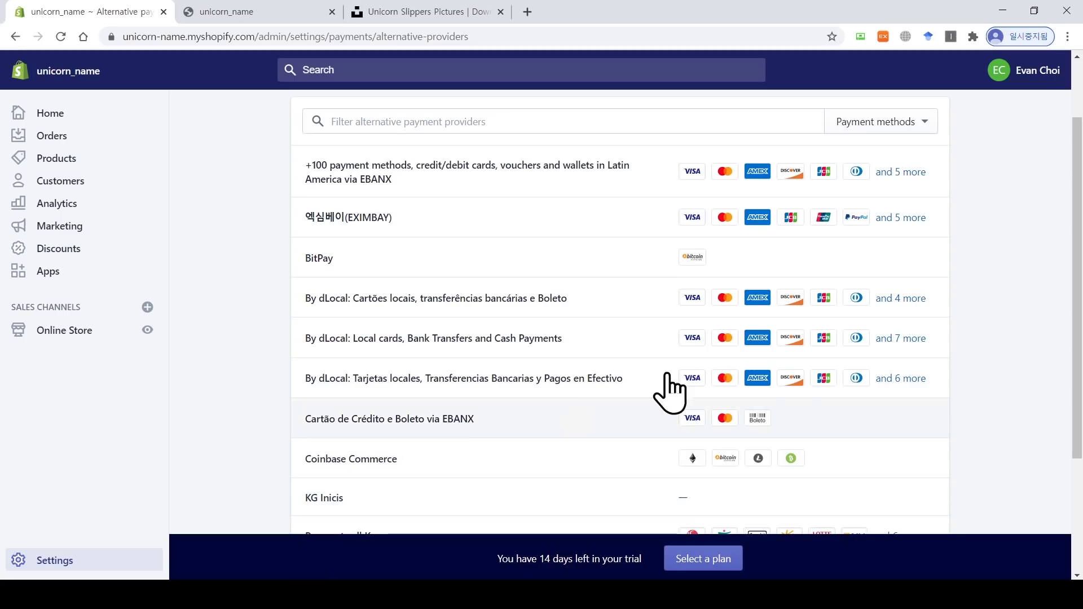
pyautogui.moveTo(1078, 287); pyautogui.dragTo(1078, 379)
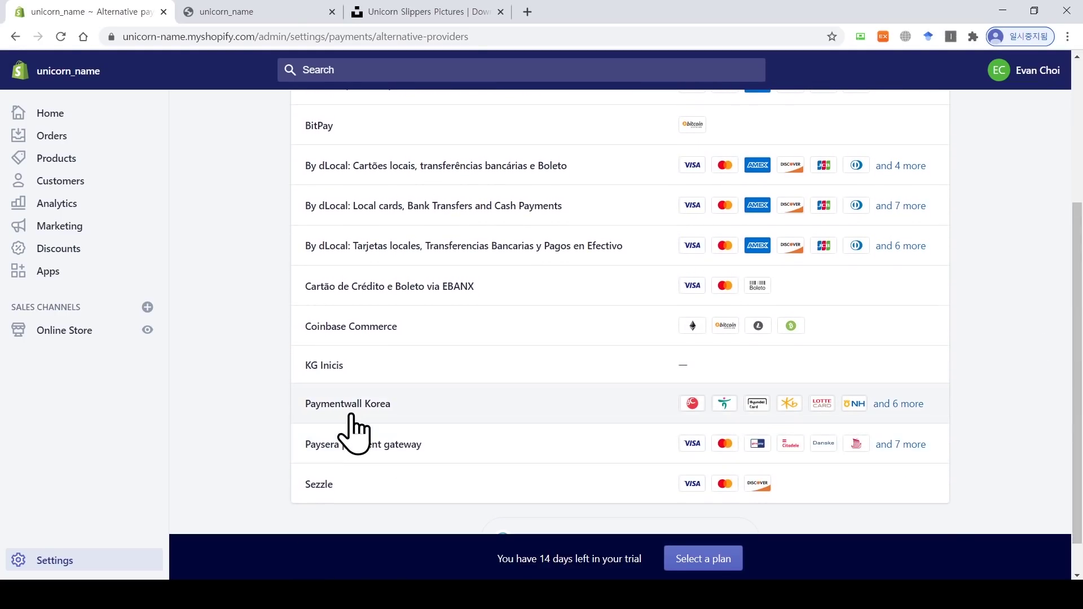
pyautogui.click(345, 412)
pyautogui.scroll(-5, 547, 237)
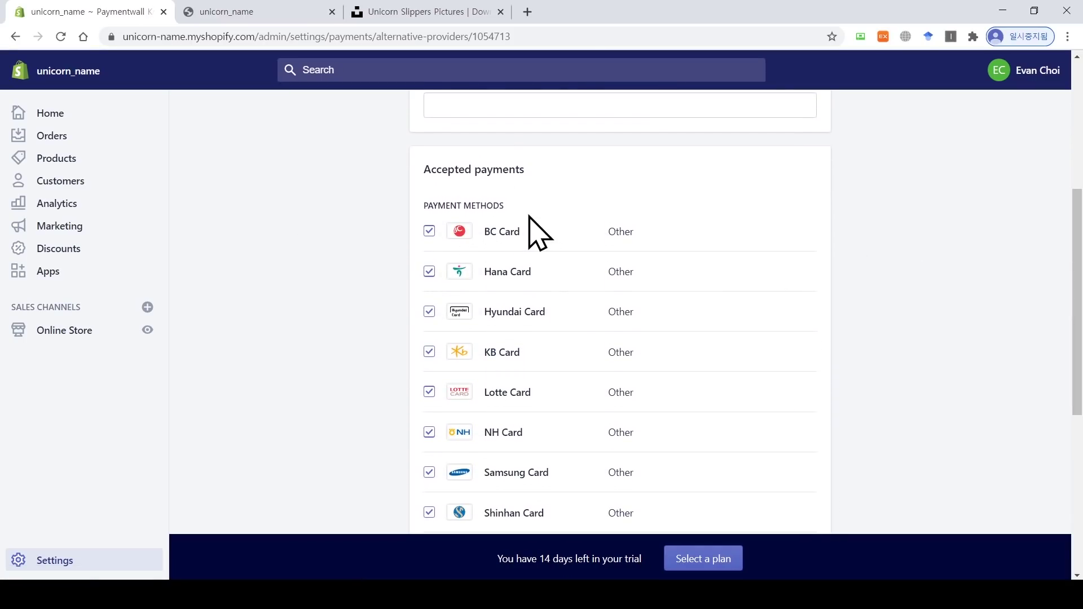
pyautogui.moveTo(1077, 304); pyautogui.dragTo(1063, 448)
pyautogui.scroll(-1, 1075, 356)
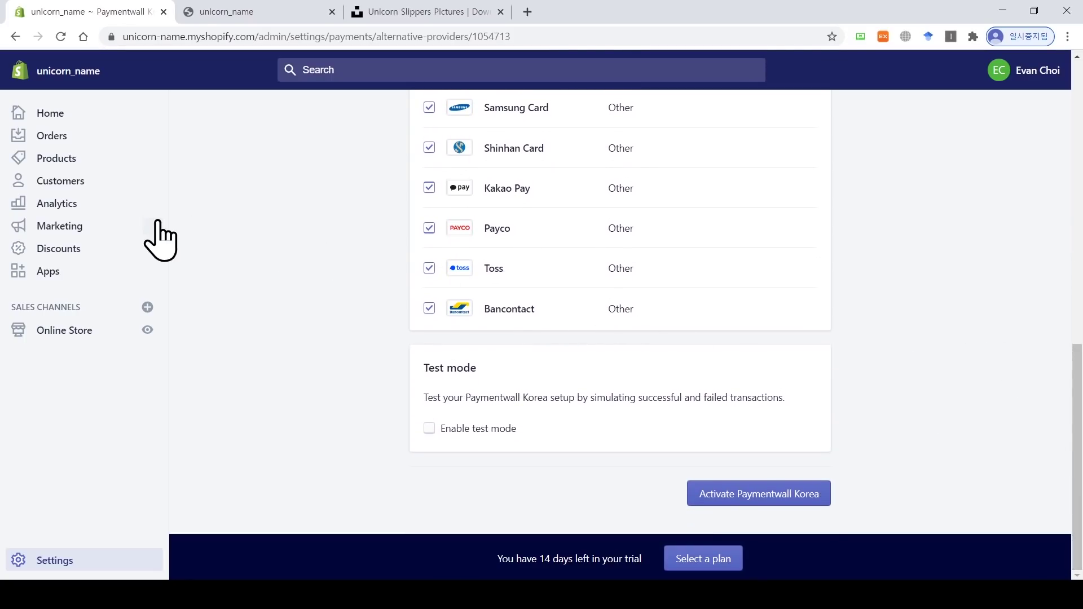
pyautogui.click(15, 37)
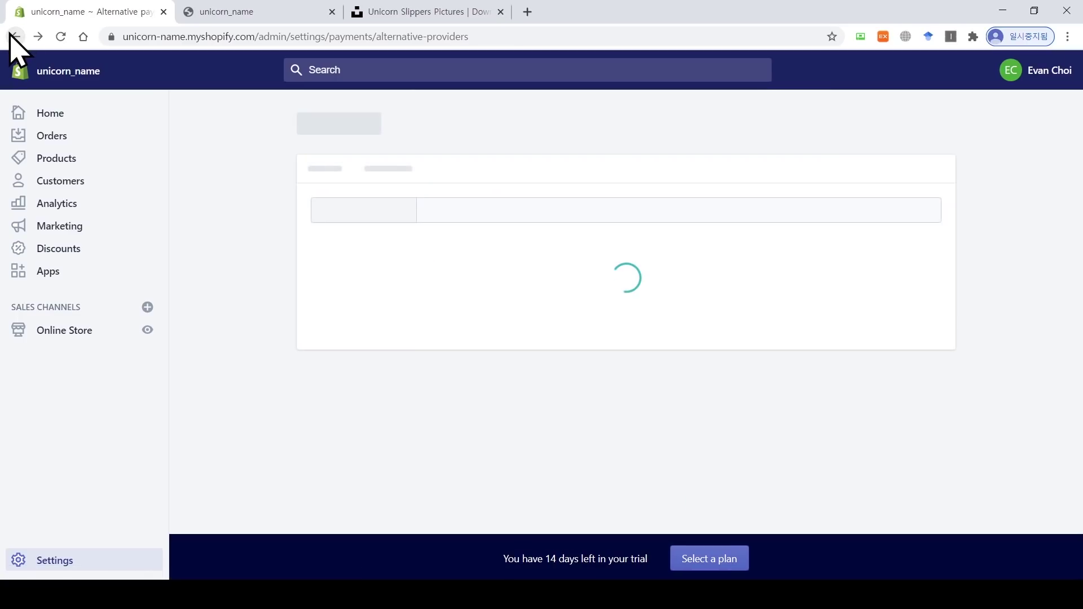
pyautogui.click(15, 37)
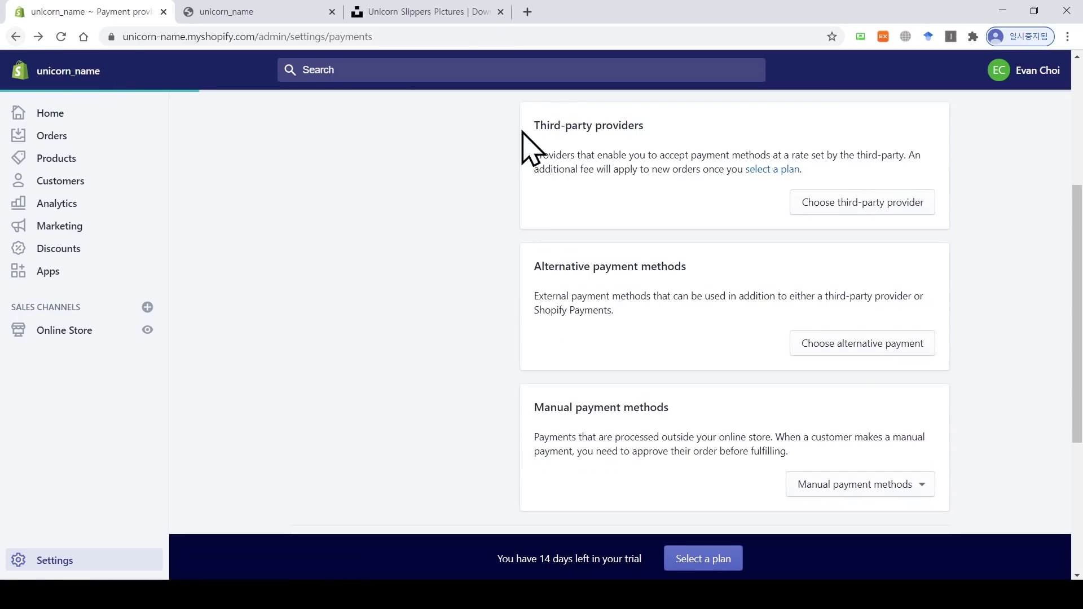
pyautogui.moveTo(1079, 288); pyautogui.dragTo(1079, 197)
pyautogui.scroll(1, 887, 229)
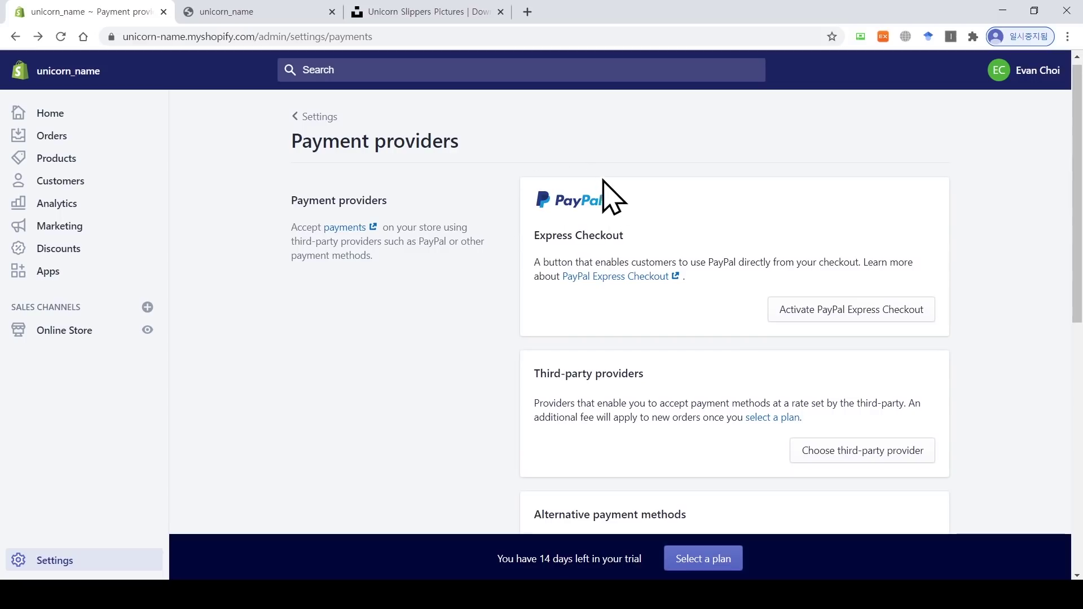
pyautogui.scroll(-4, 734, 339)
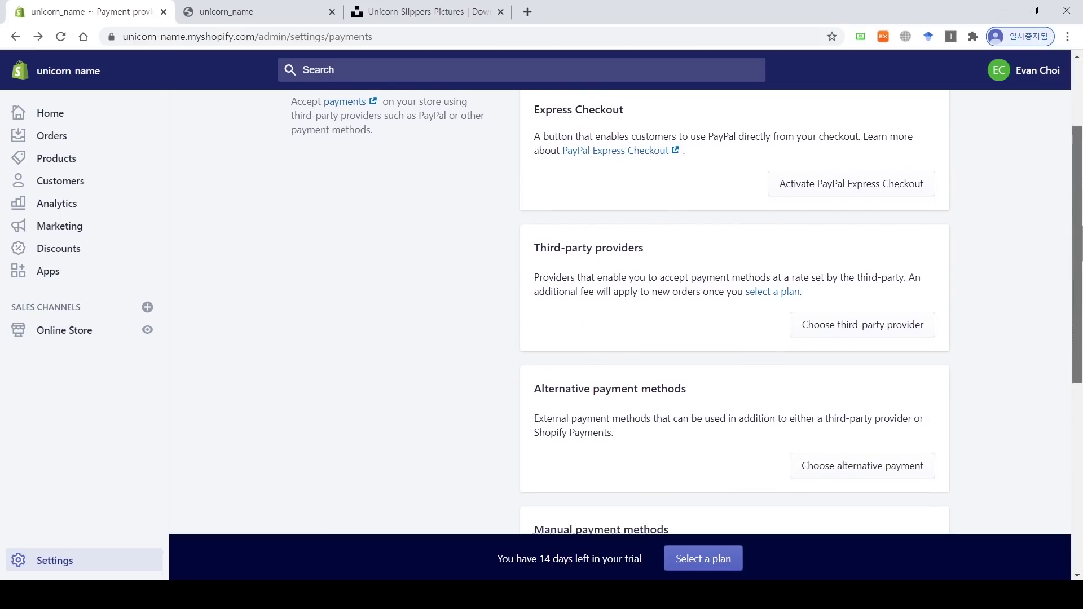
# Step: Start PayPal Express Checkout activation, paste the account email, and log in to PayPal
pyautogui.click(889, 176)
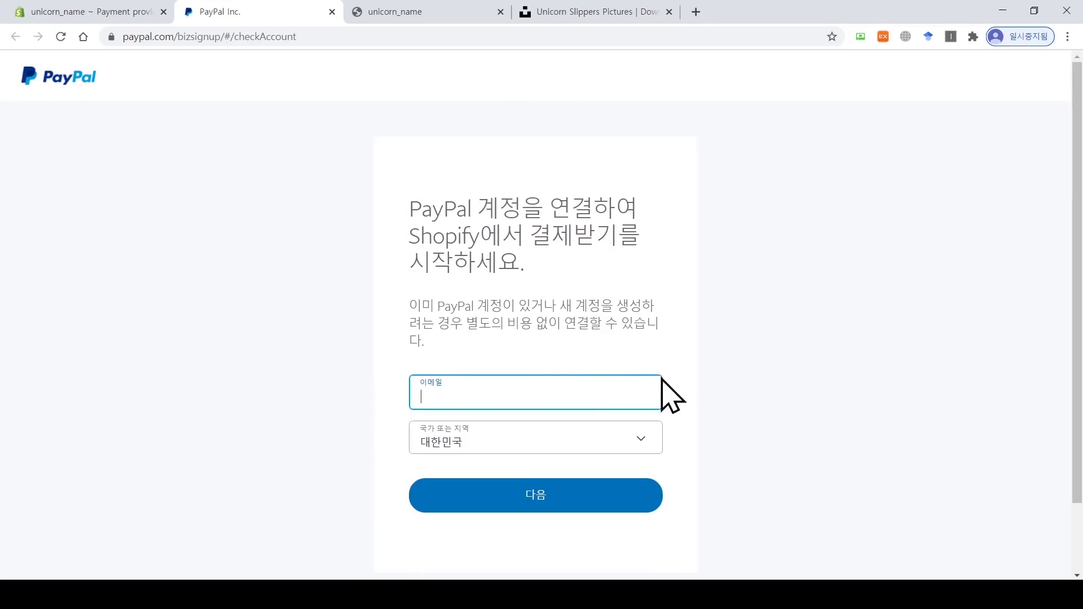
pyautogui.hotkey('ctrl', 'v')
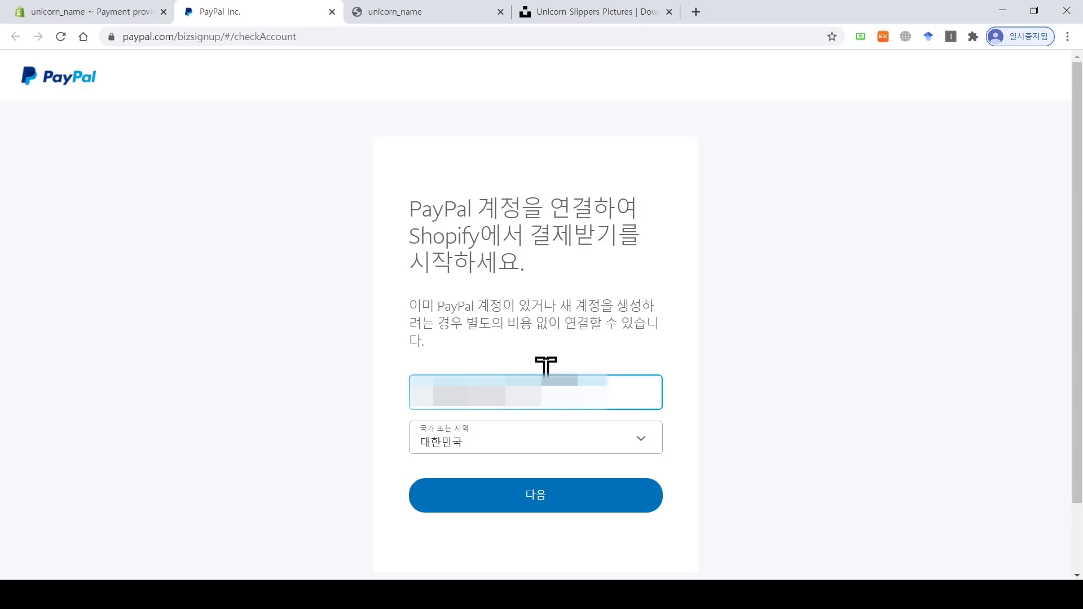
pyautogui.click(554, 504)
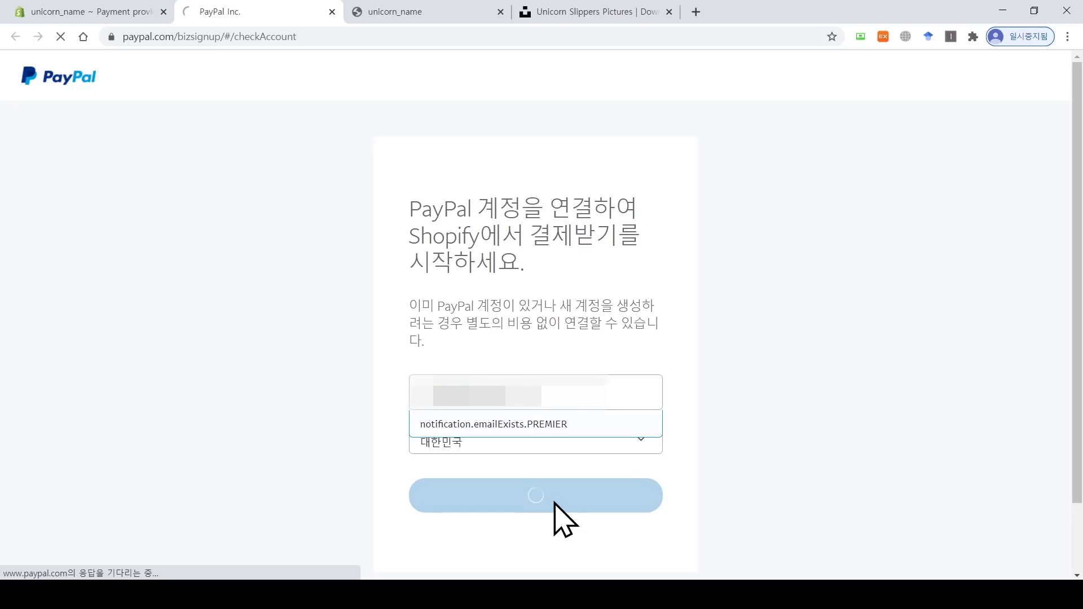
pyautogui.click(546, 316)
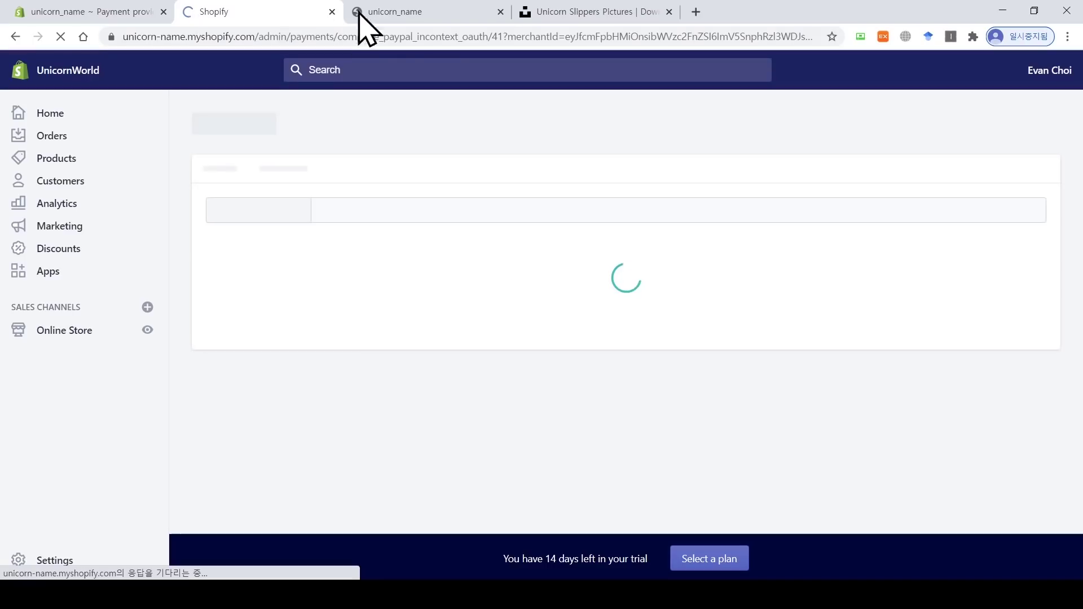
# Step: Close the PayPal redirect tab and go from Settings to the Checkout page
pyautogui.click(332, 12)
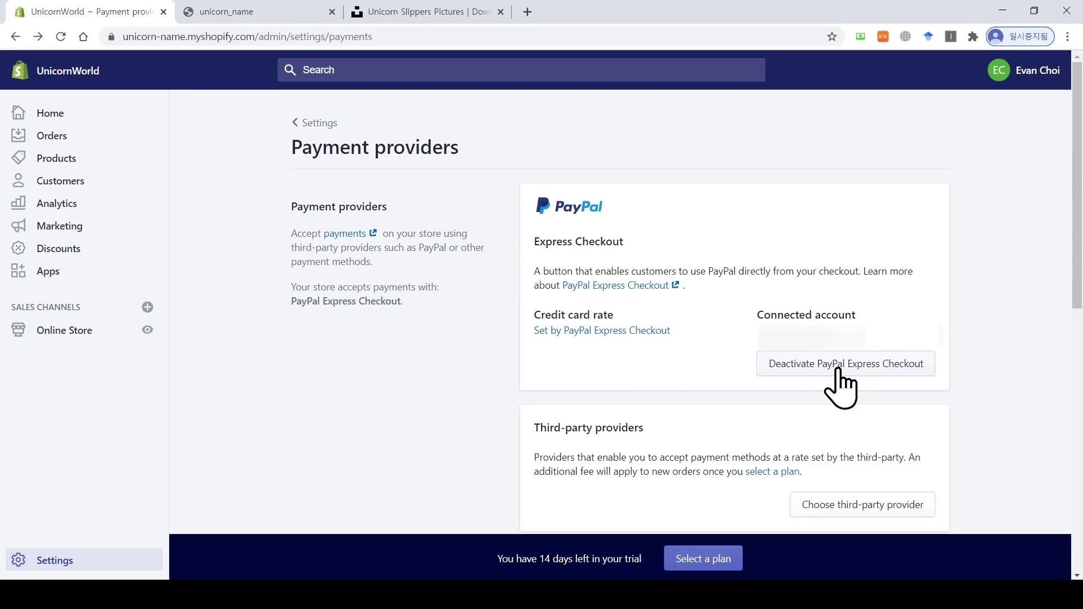
pyautogui.click(305, 124)
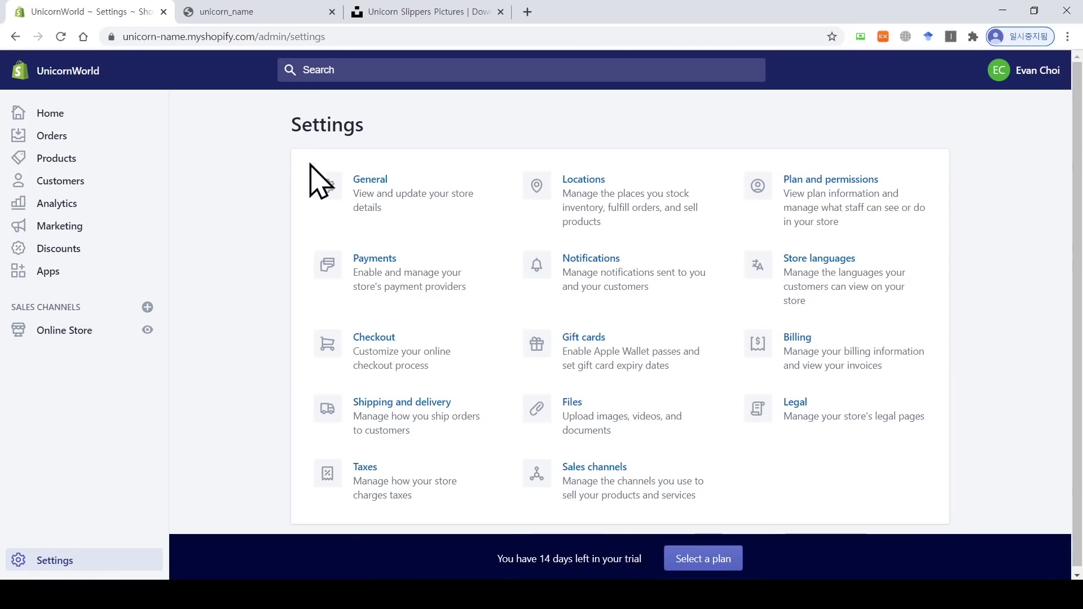
pyautogui.click(399, 367)
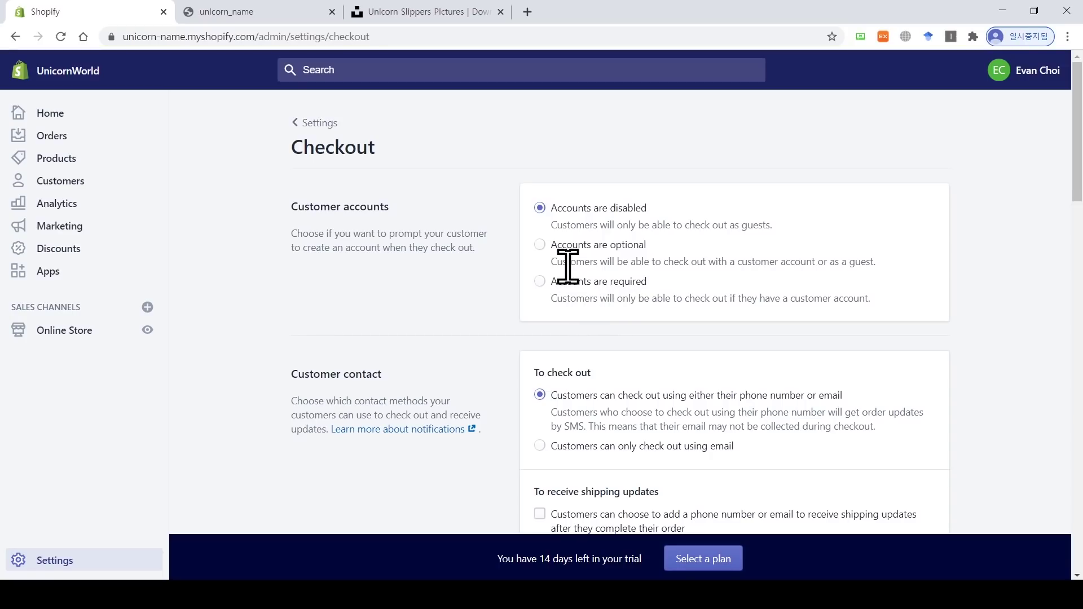
# Step: Make accounts optional, allow email-only checkout, and enable phone/email shipping updates, leaving Shop App download on
pyautogui.click(542, 248)
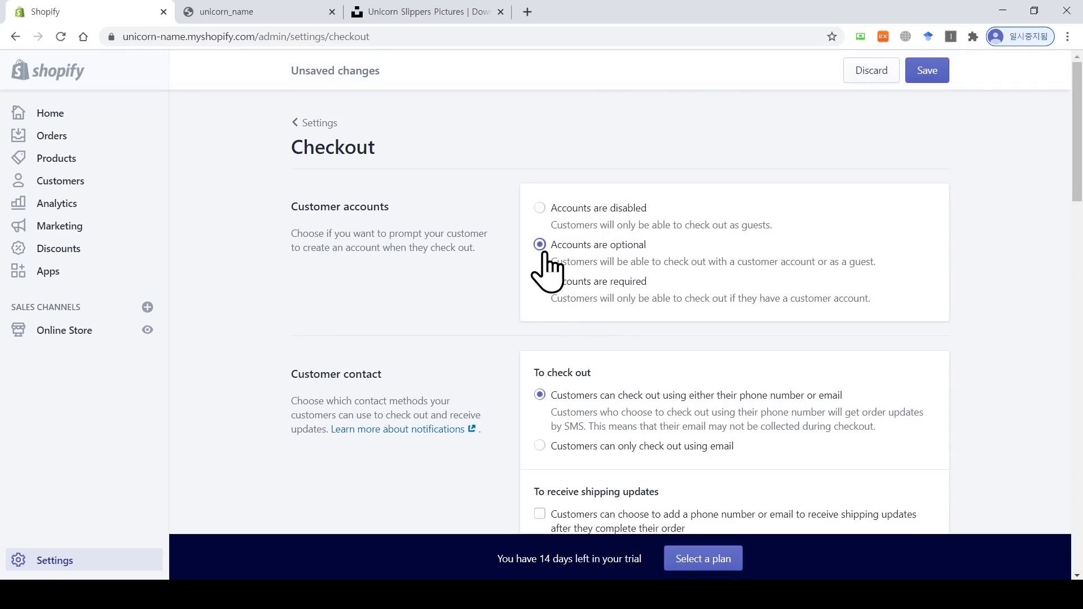
pyautogui.scroll(-2, 545, 270)
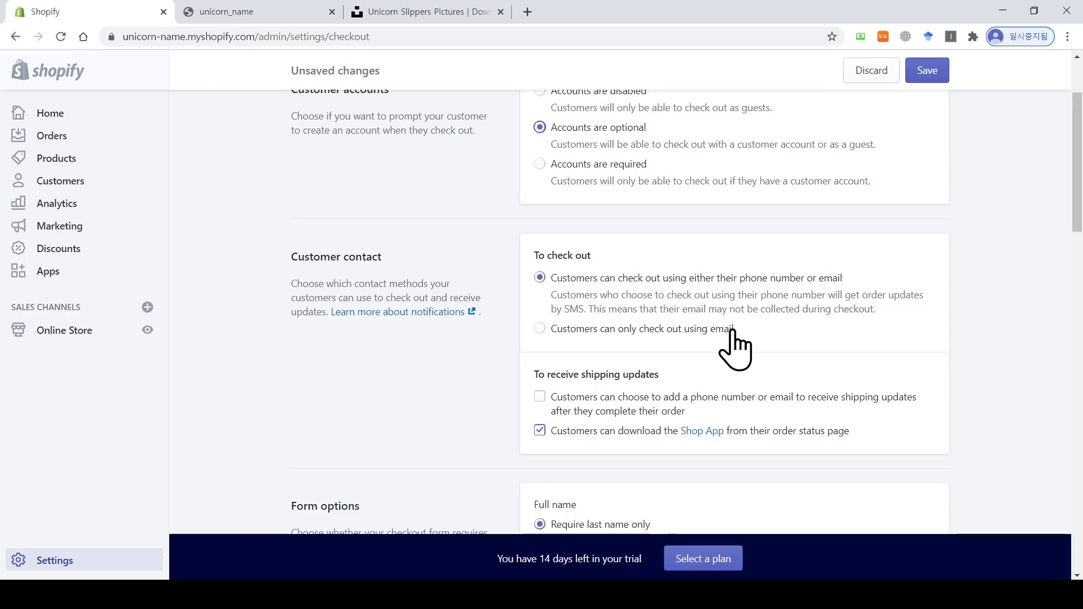
pyautogui.click(733, 332)
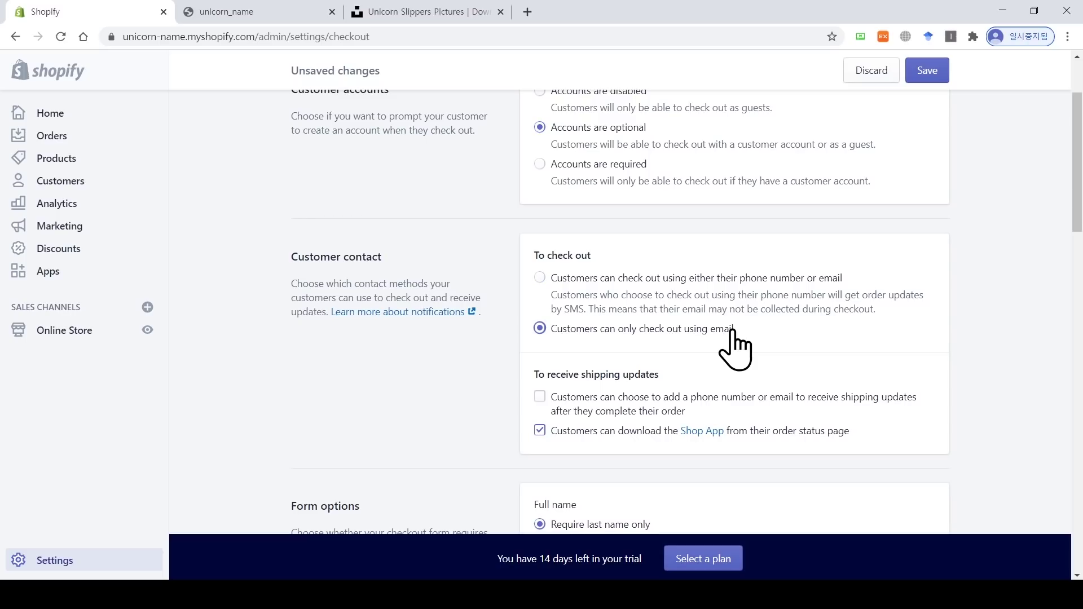
pyautogui.scroll(-2, 732, 338)
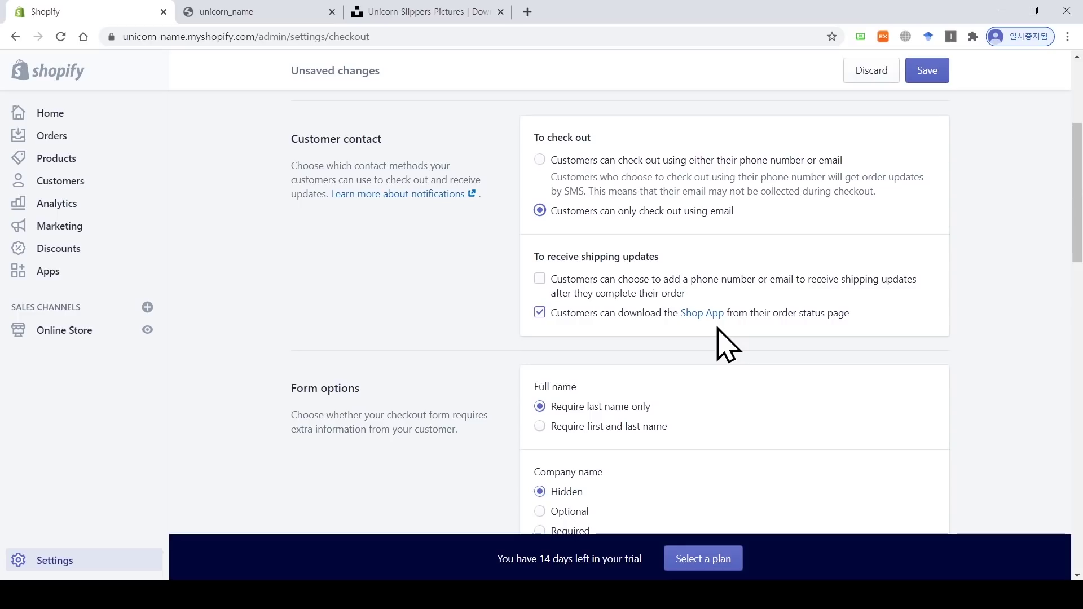
pyautogui.click(540, 280)
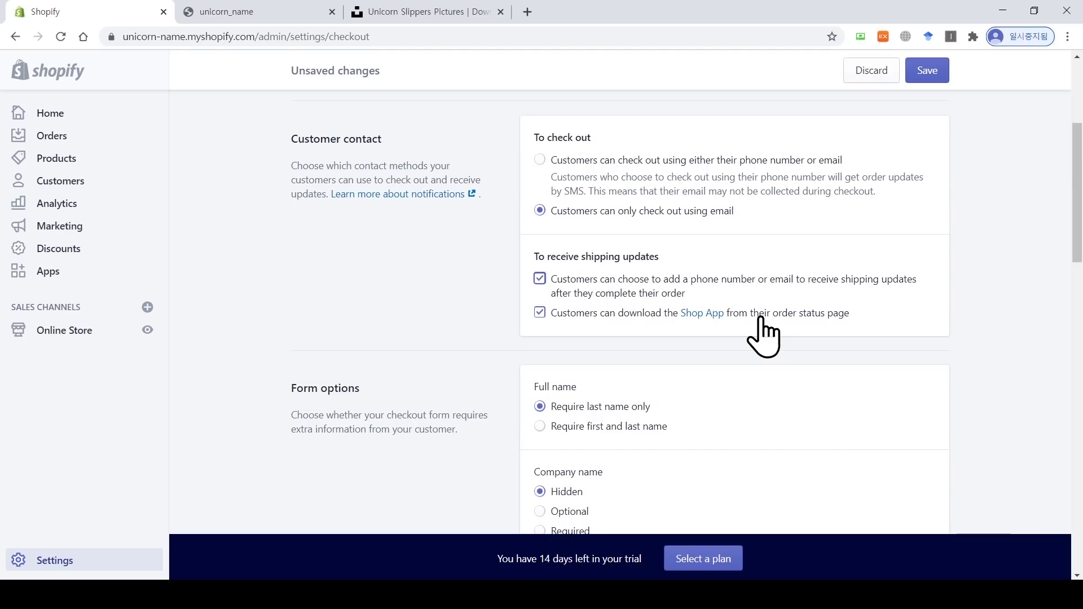
pyautogui.click(607, 316)
pyautogui.click(607, 317)
# Step: Require first and last name at checkout and set Company name to Optional
pyautogui.scroll(-4, 607, 317)
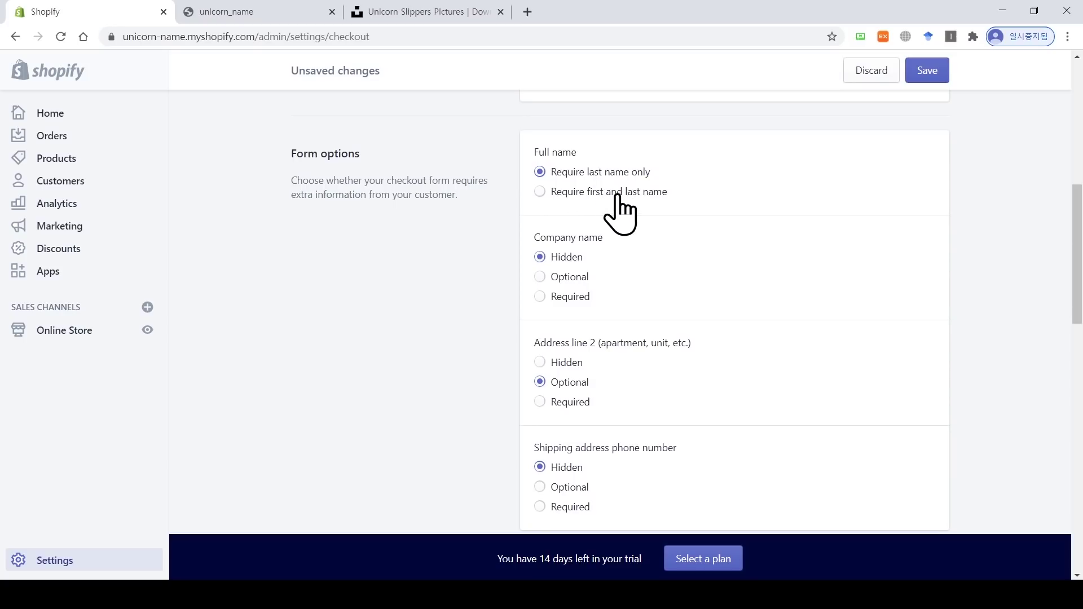
pyautogui.click(575, 195)
pyautogui.click(563, 280)
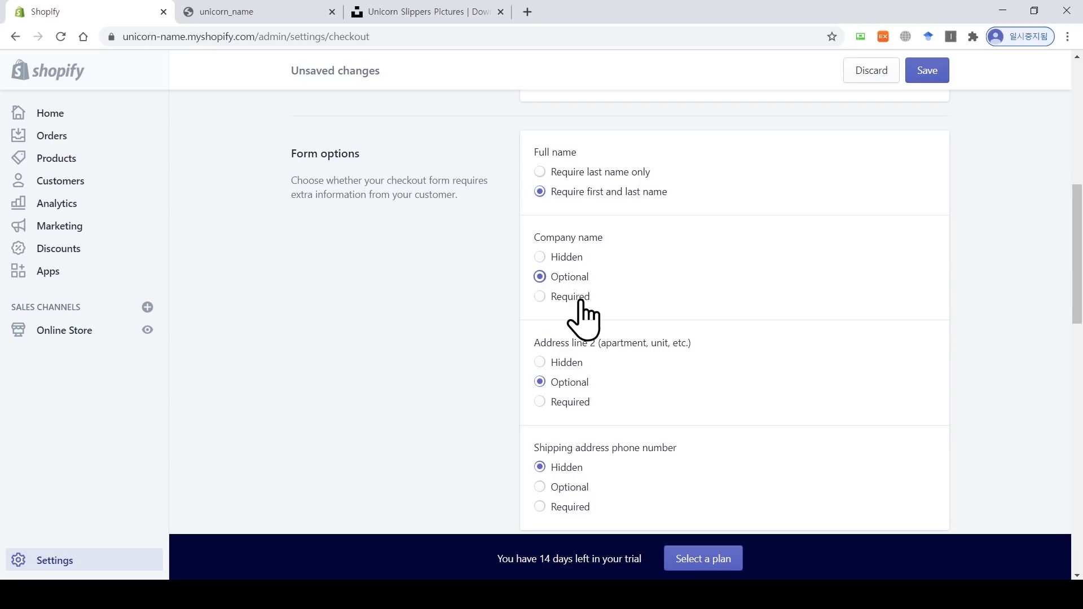
pyautogui.click(579, 300)
pyautogui.click(571, 278)
# Step: Leave Address line 2 set to Optional in the checkout form
pyautogui.moveTo(597, 340); pyautogui.dragTo(571, 341)
pyautogui.click(609, 368)
pyautogui.click(576, 364)
pyautogui.click(571, 402)
pyautogui.click(571, 384)
pyautogui.scroll(-2, 656, 390)
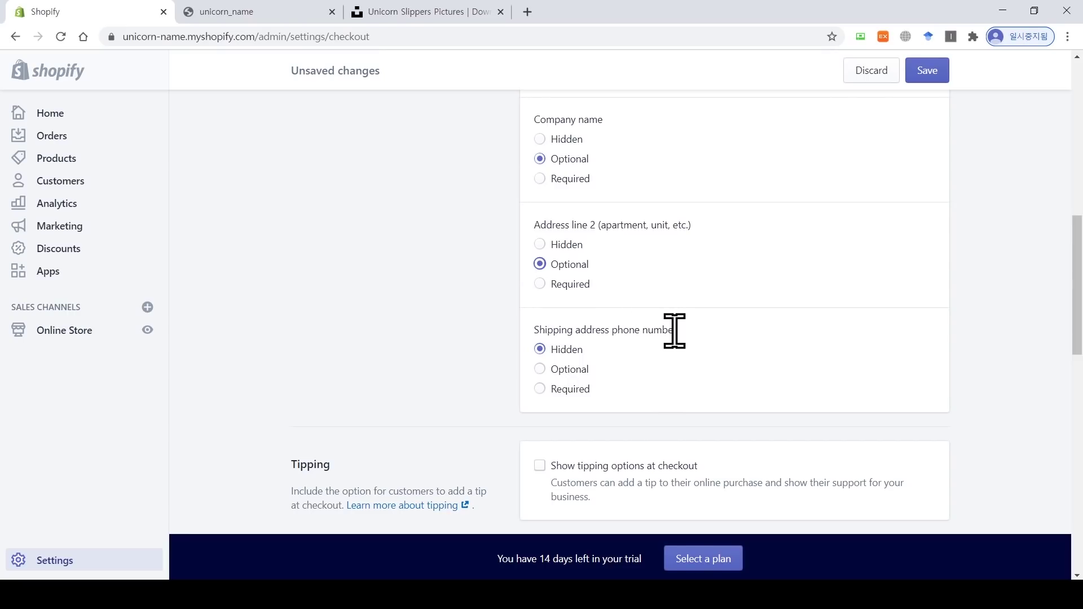
# Step: Set the checkout shipping address phone number to Optional and review the remaining checkout settings
pyautogui.click(567, 369)
pyautogui.scroll(-2, 702, 350)
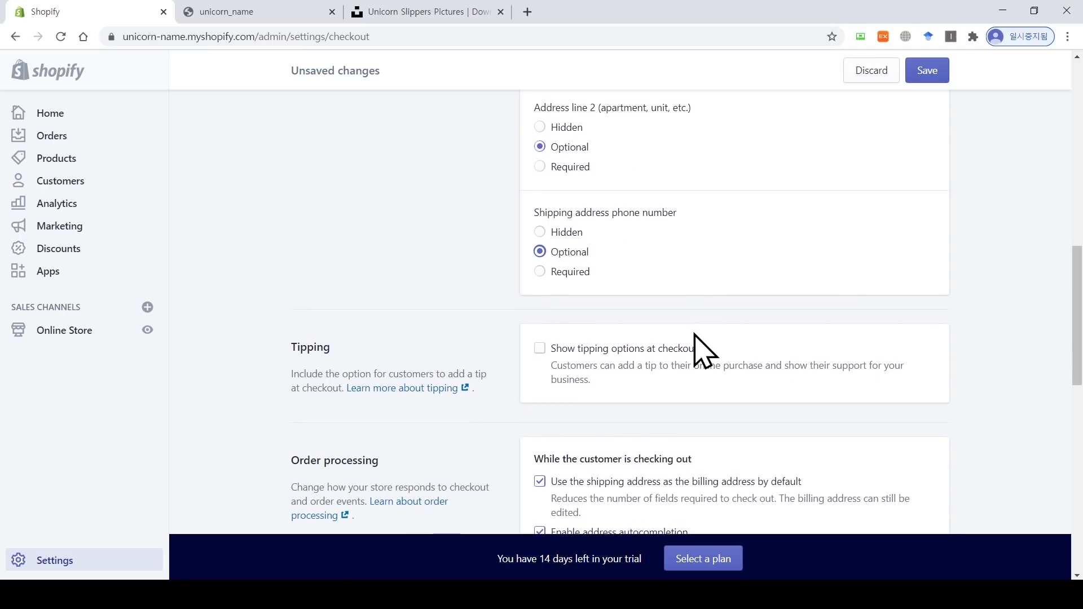
pyautogui.scroll(-2, 703, 350)
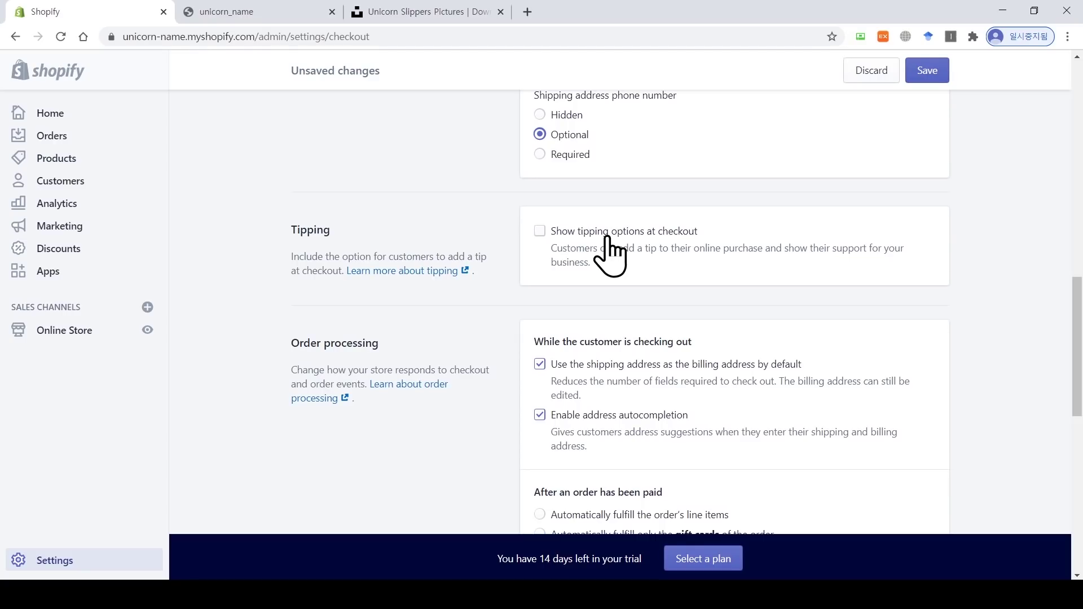
pyautogui.scroll(-2, 608, 240)
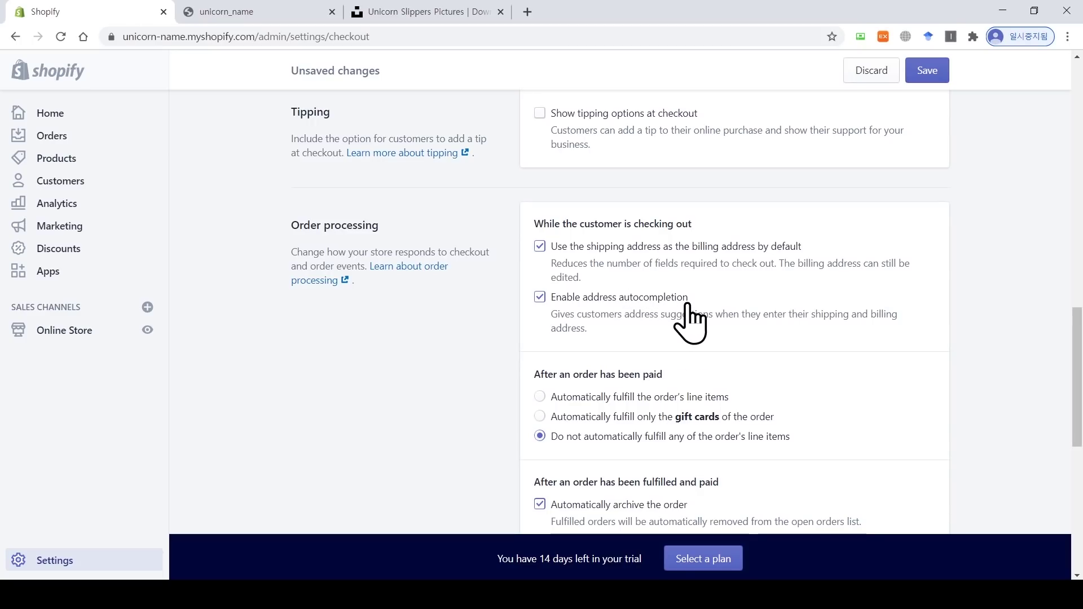
# Step: Leave the checkout email sign-up option on and open the Korean checkout language translations
pyautogui.scroll(-2, 701, 345)
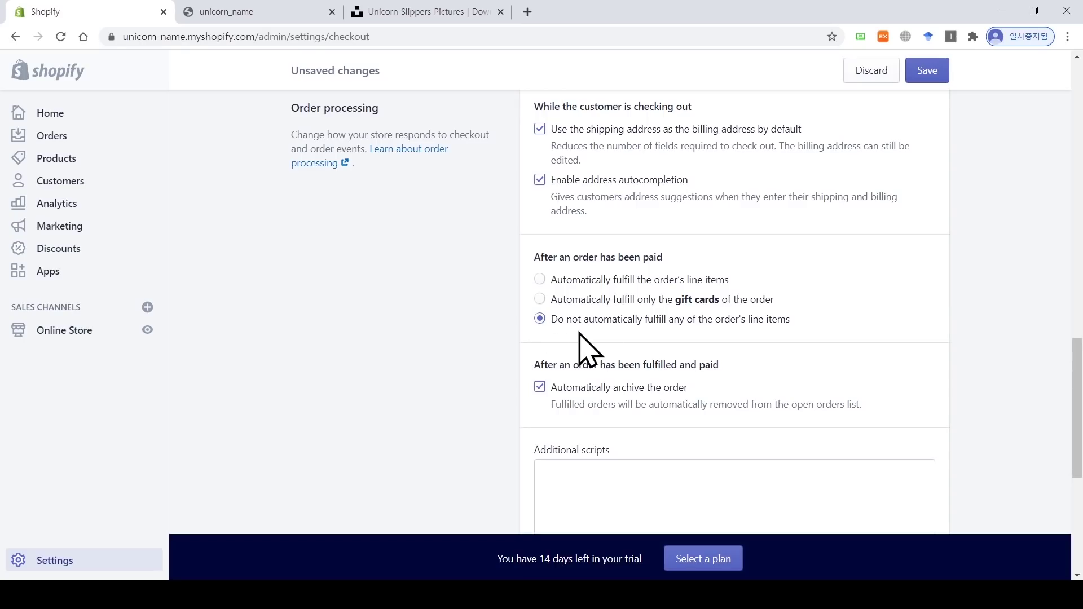
pyautogui.scroll(-2, 581, 339)
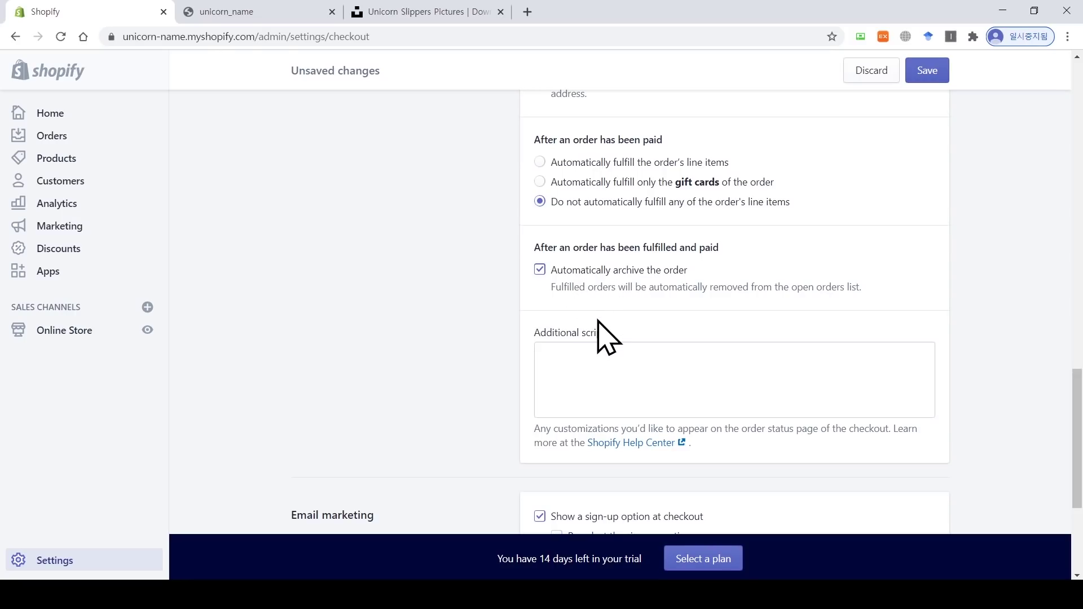
pyautogui.scroll(-4, 598, 321)
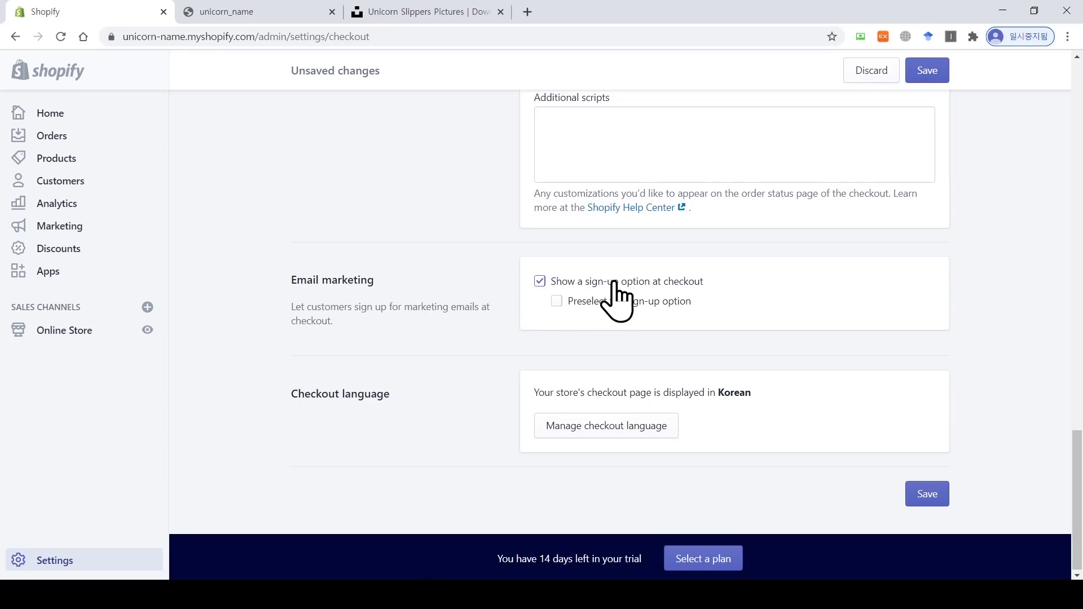
pyautogui.click(540, 282)
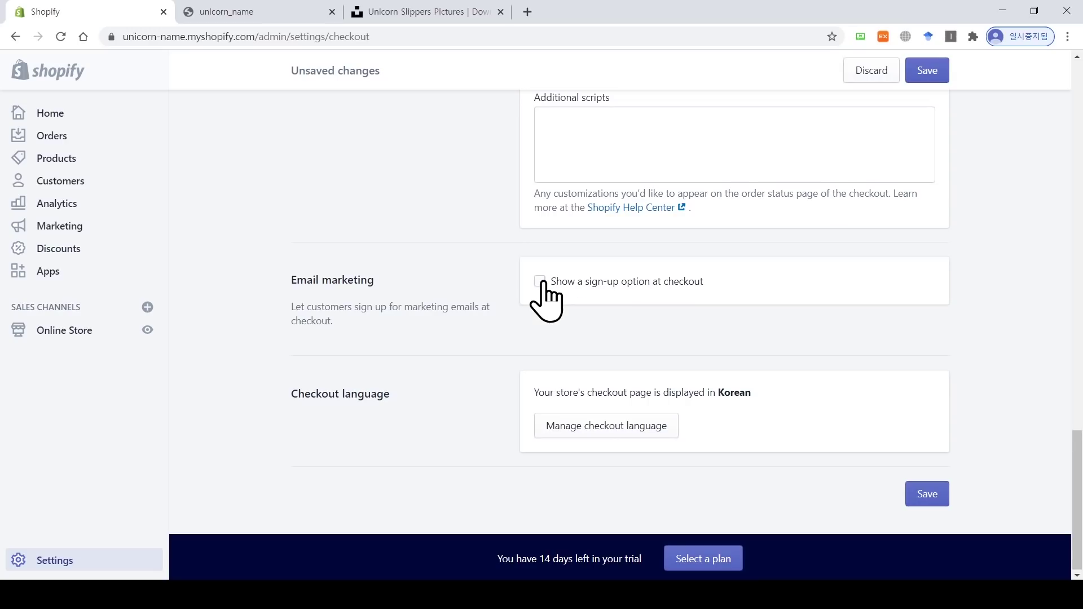
pyautogui.click(540, 282)
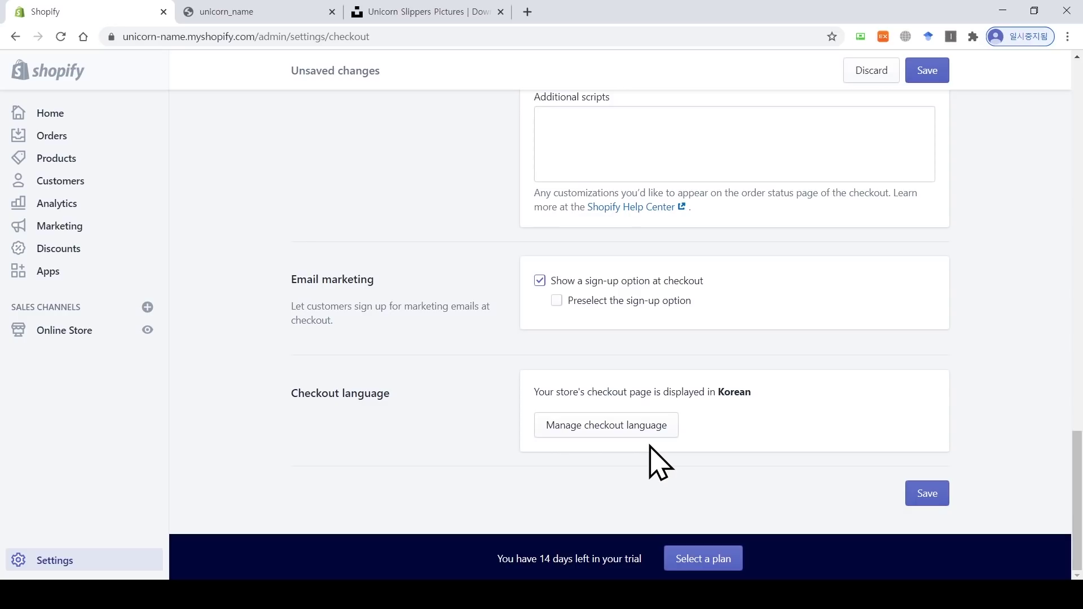
pyautogui.click(631, 432)
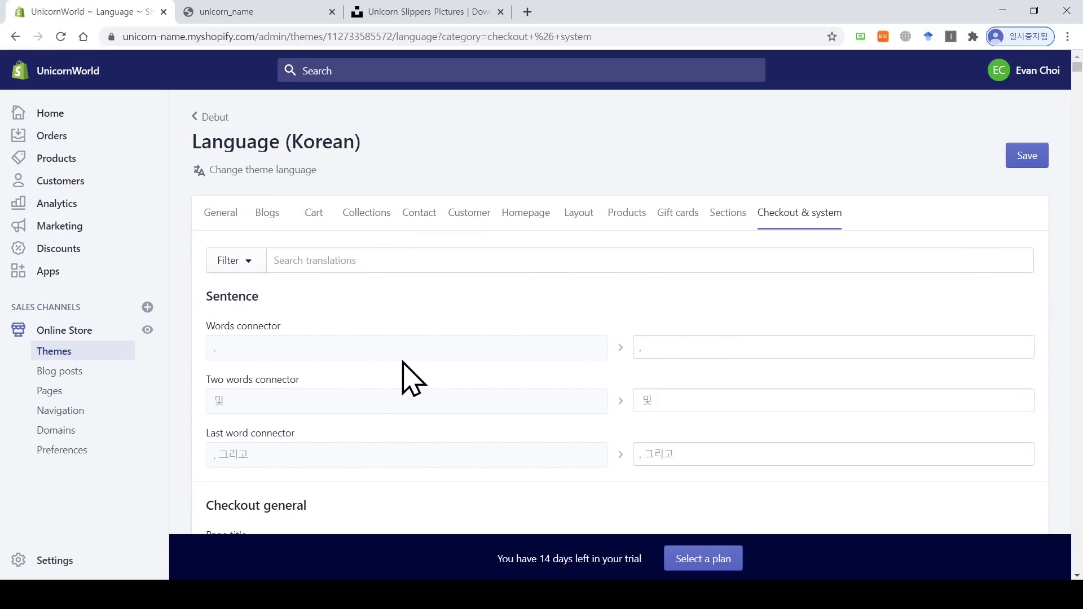
# Step: Save the Korean checkout translations, then go back through the Debut theme to Settings
pyautogui.scroll(-4, 753, 438)
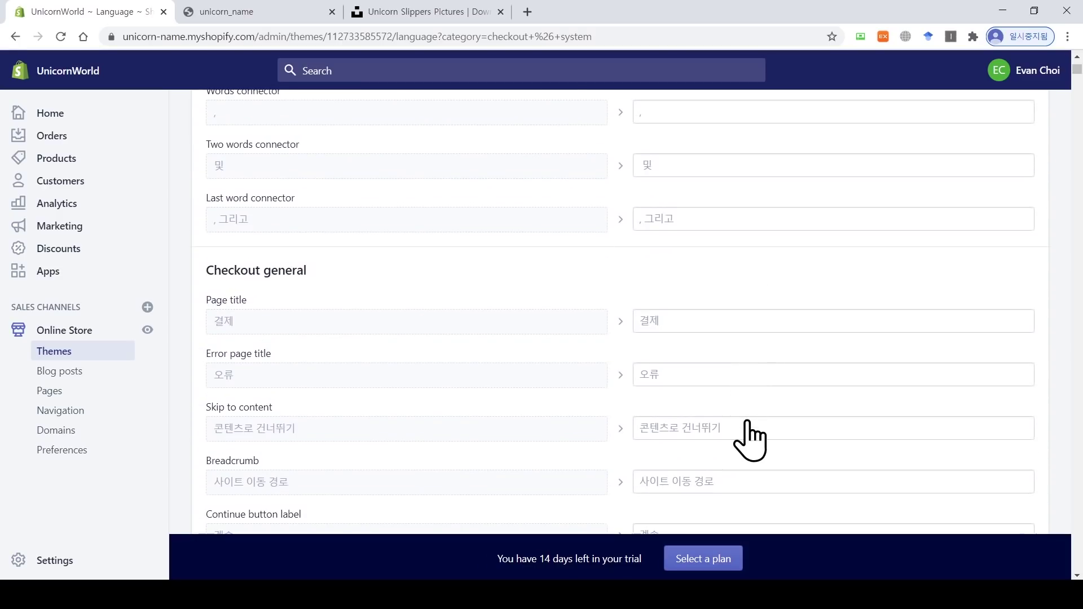
pyautogui.scroll(-4, 626, 361)
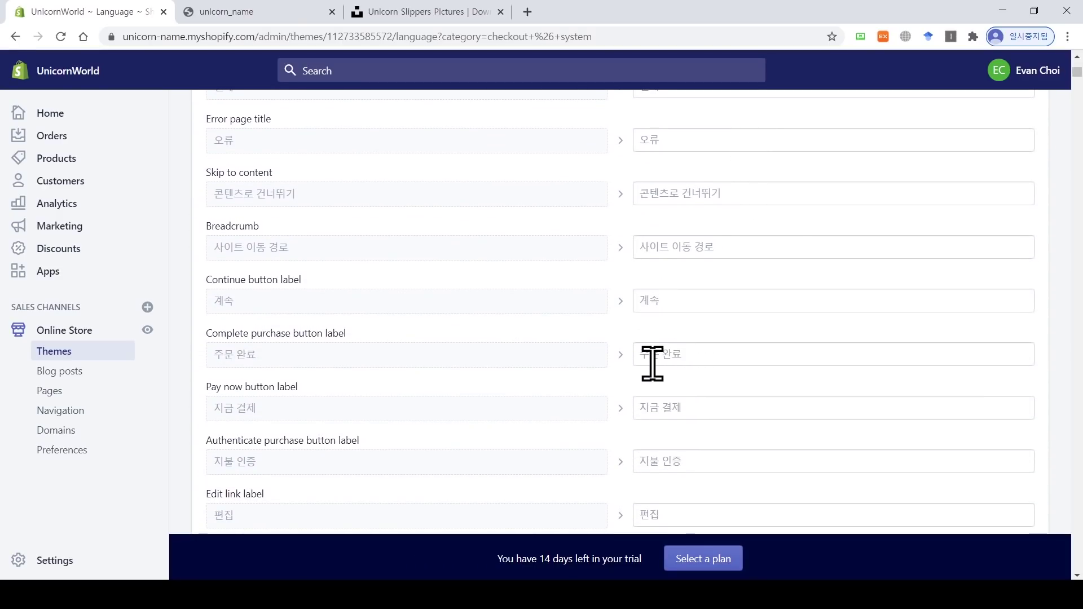
pyautogui.click(710, 355)
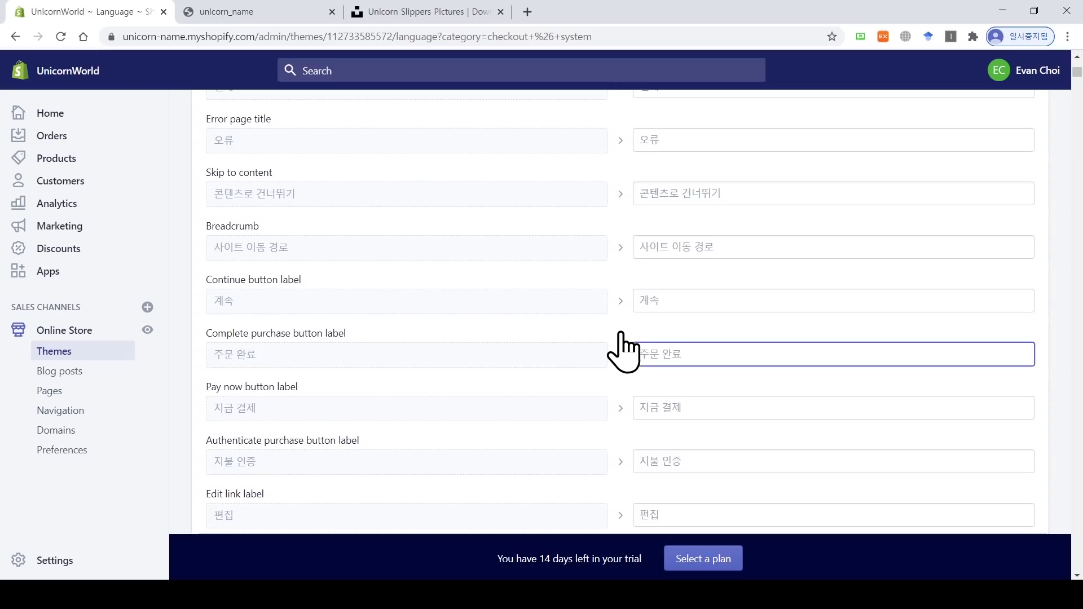
pyautogui.scroll(4, 607, 338)
pyautogui.scroll(4, 607, 338)
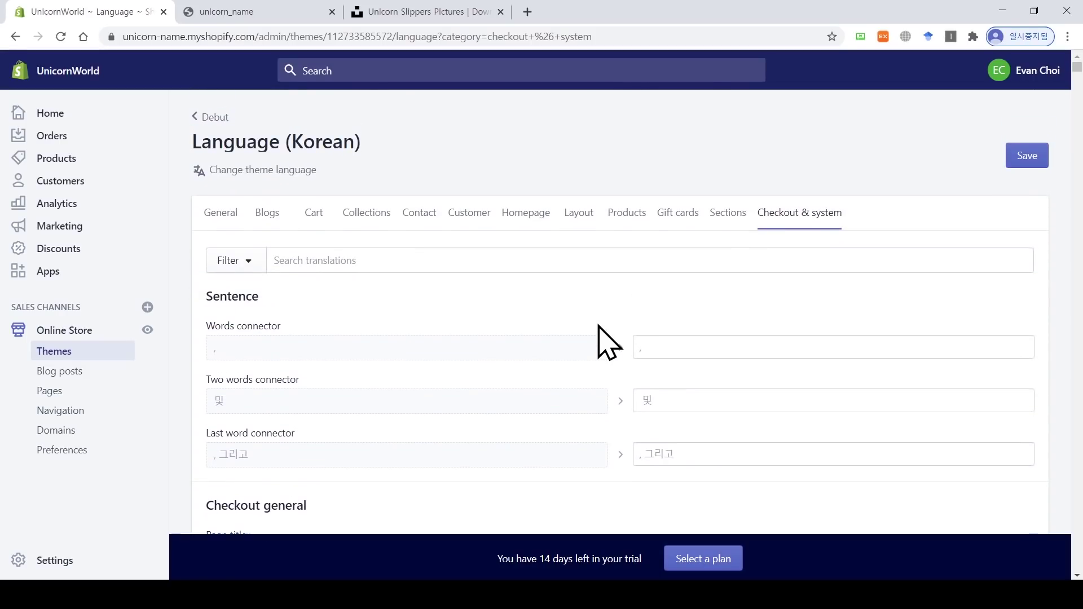
pyautogui.click(1023, 158)
pyautogui.click(210, 116)
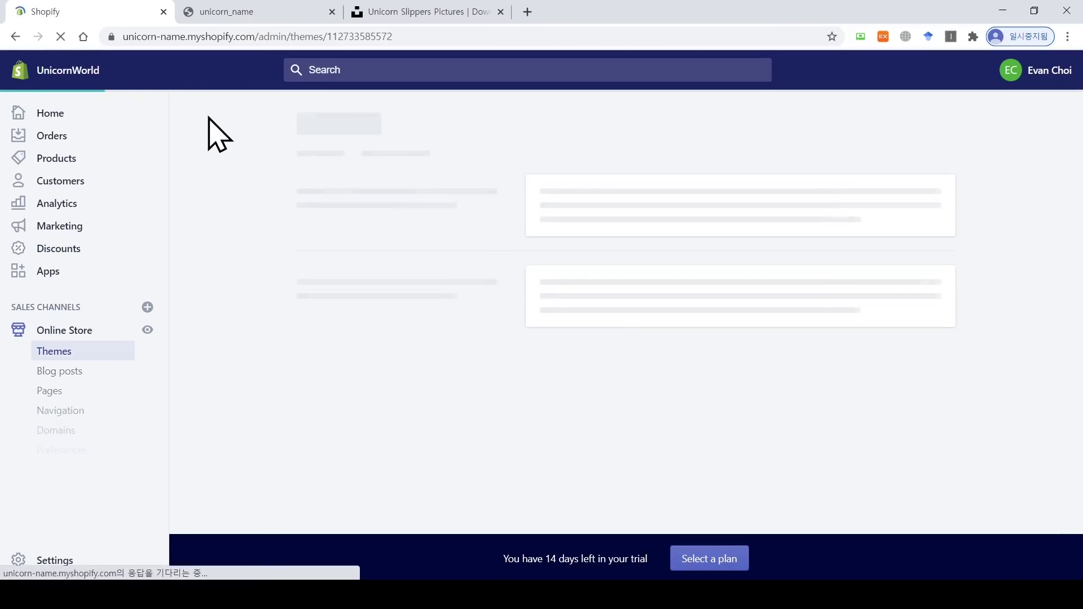
pyautogui.click(58, 564)
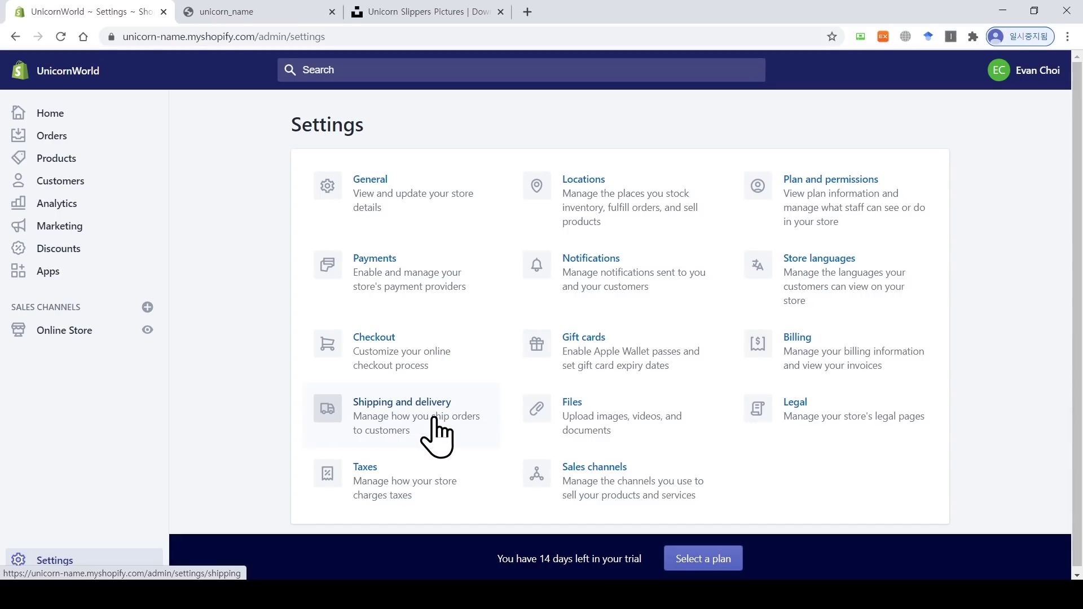
# Step: Open the General shipping profile from the Shipping and delivery settings
pyautogui.click(437, 437)
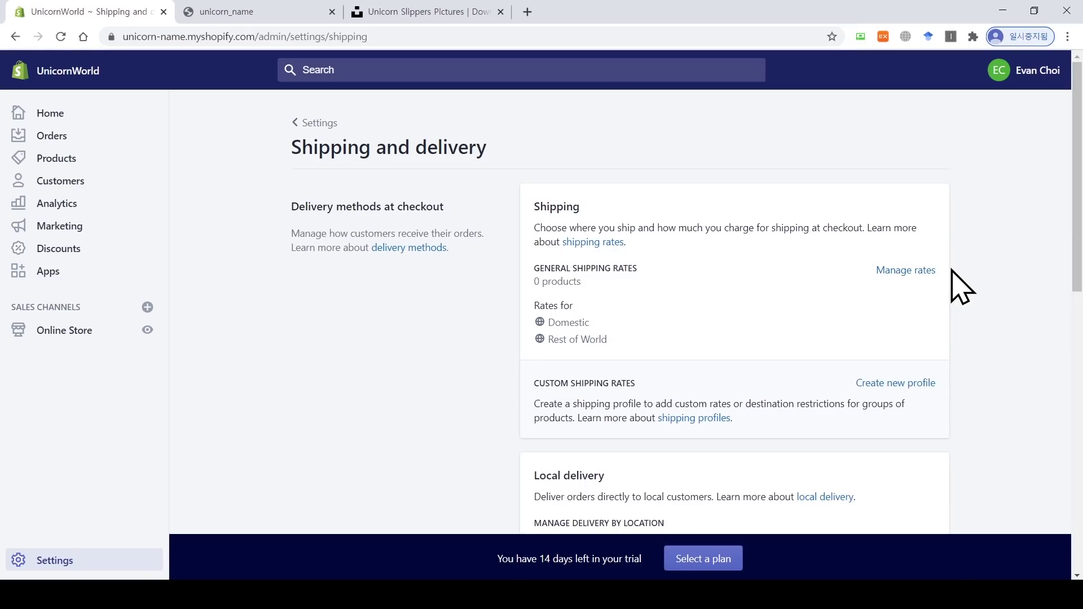
pyautogui.click(905, 271)
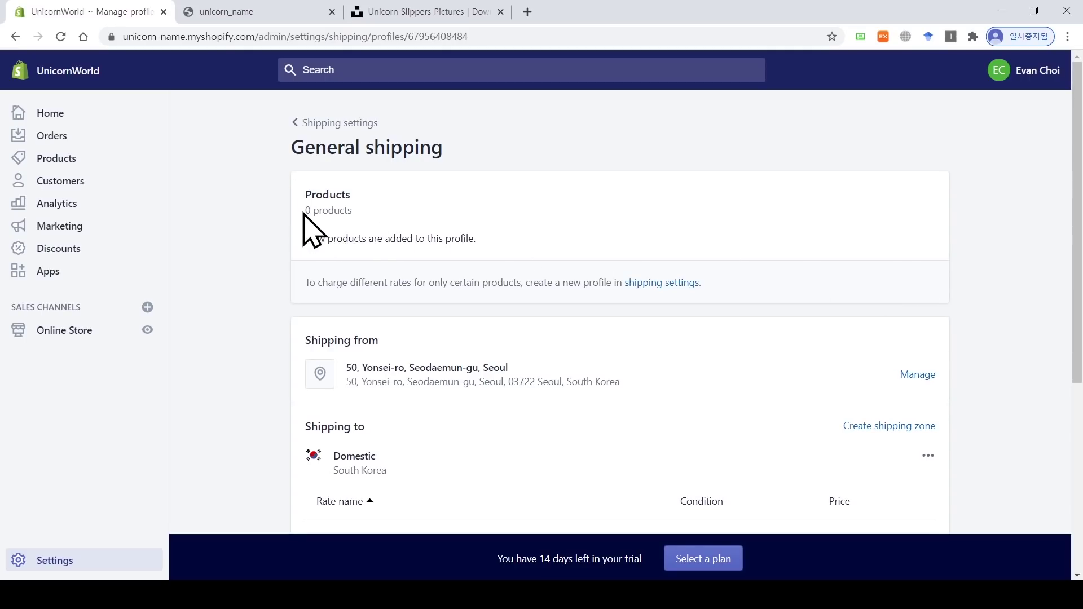
pyautogui.moveTo(303, 212); pyautogui.dragTo(362, 231)
pyautogui.click(379, 214)
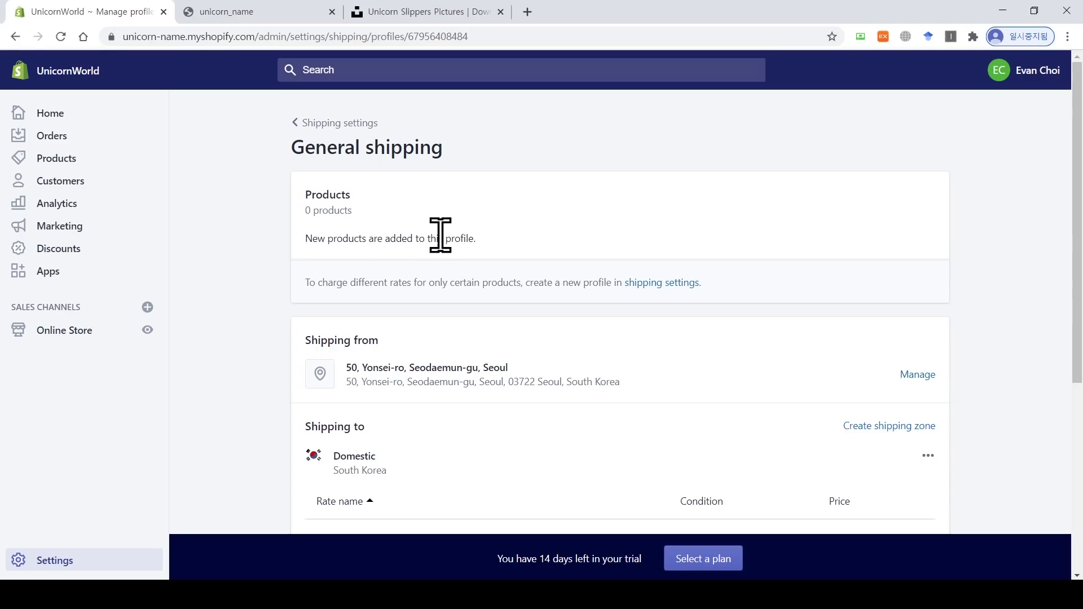
pyautogui.scroll(-3, 440, 235)
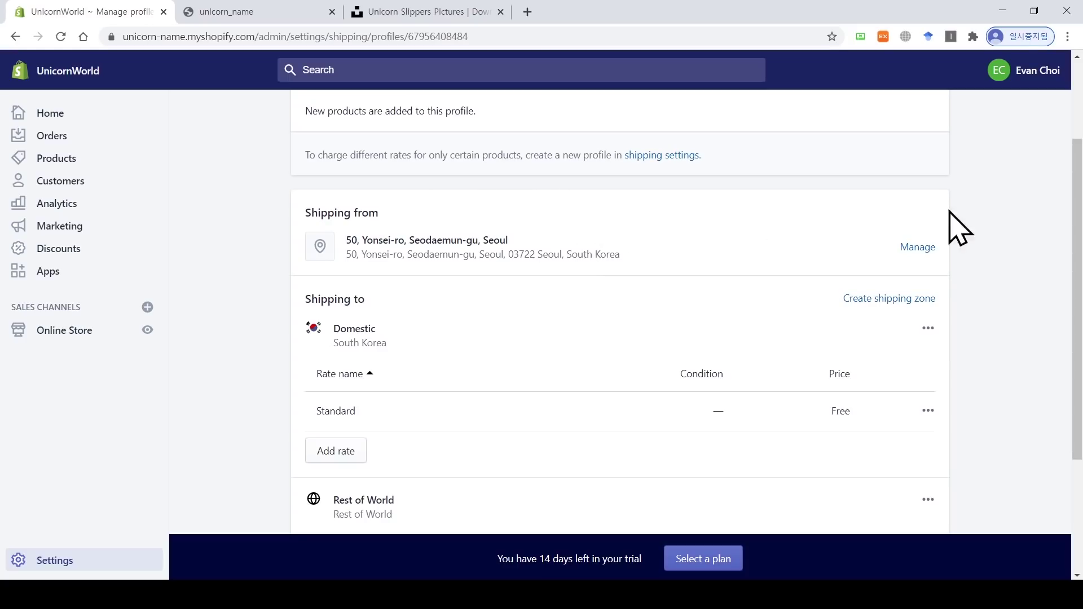
pyautogui.scroll(-2, 677, 226)
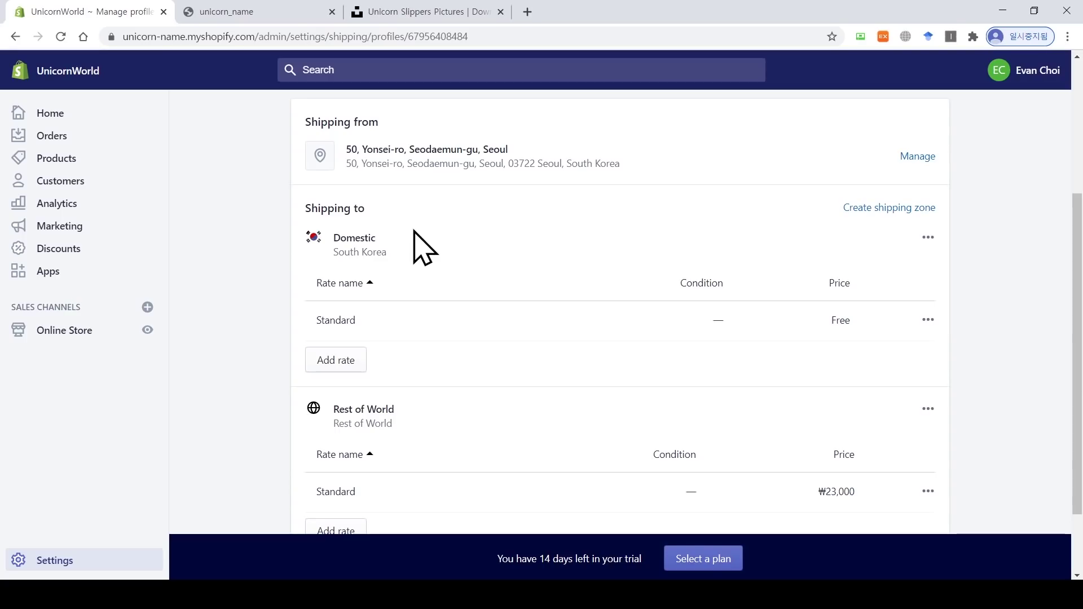
# Step: Review the Domestic (South Korea) and Rest of World zones, then begin a new shipping zone
pyautogui.doubleClick(350, 237)
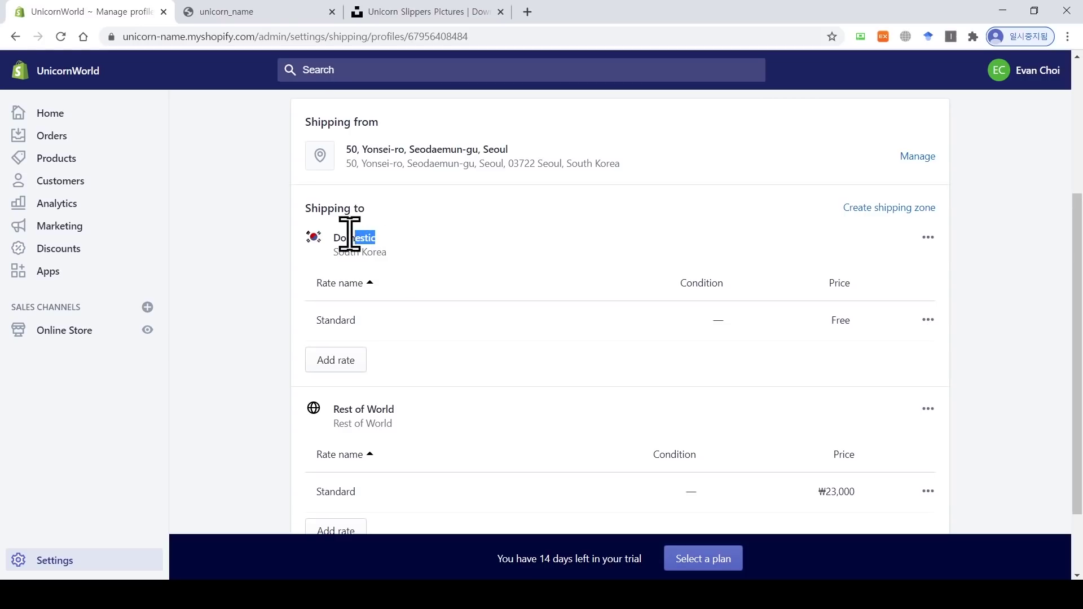
pyautogui.moveTo(333, 252); pyautogui.dragTo(394, 248)
pyautogui.click(459, 251)
pyautogui.scroll(-1, 1074, 260)
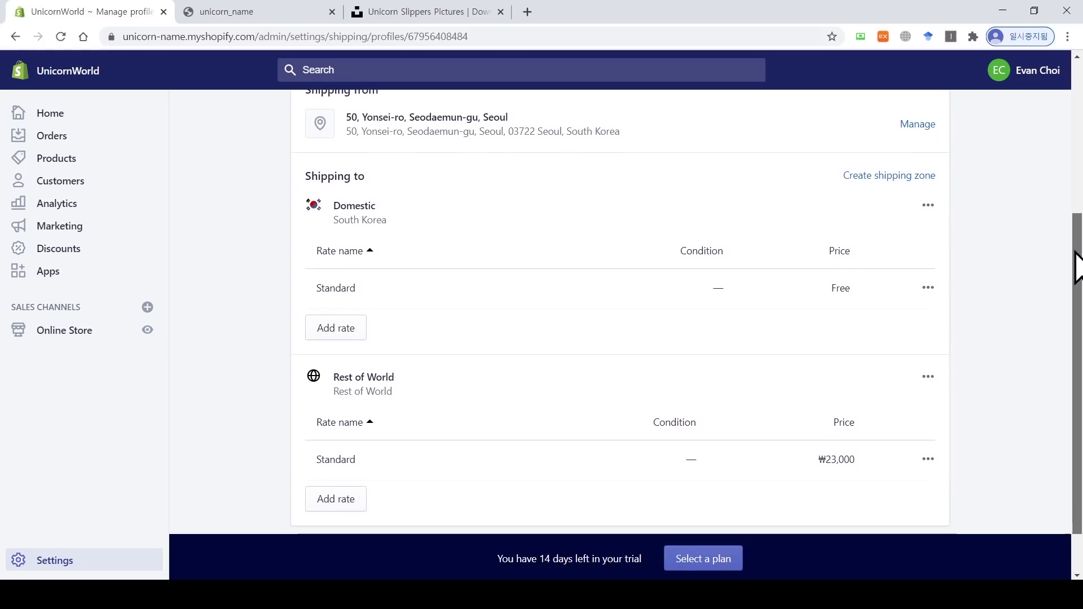
pyautogui.moveTo(398, 346); pyautogui.dragTo(334, 346)
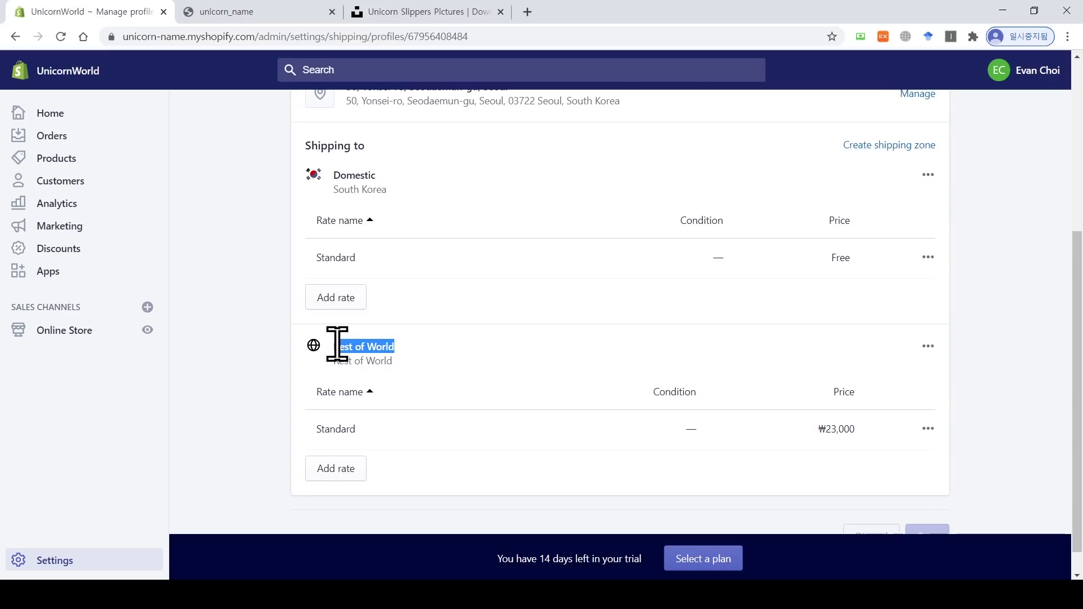
pyautogui.click(260, 340)
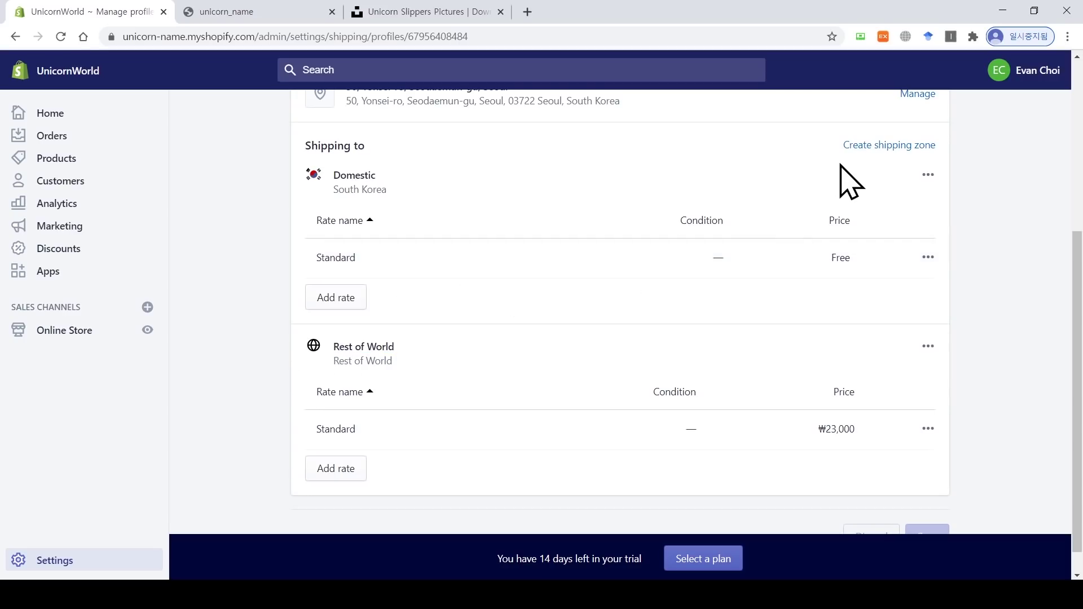
pyautogui.click(855, 147)
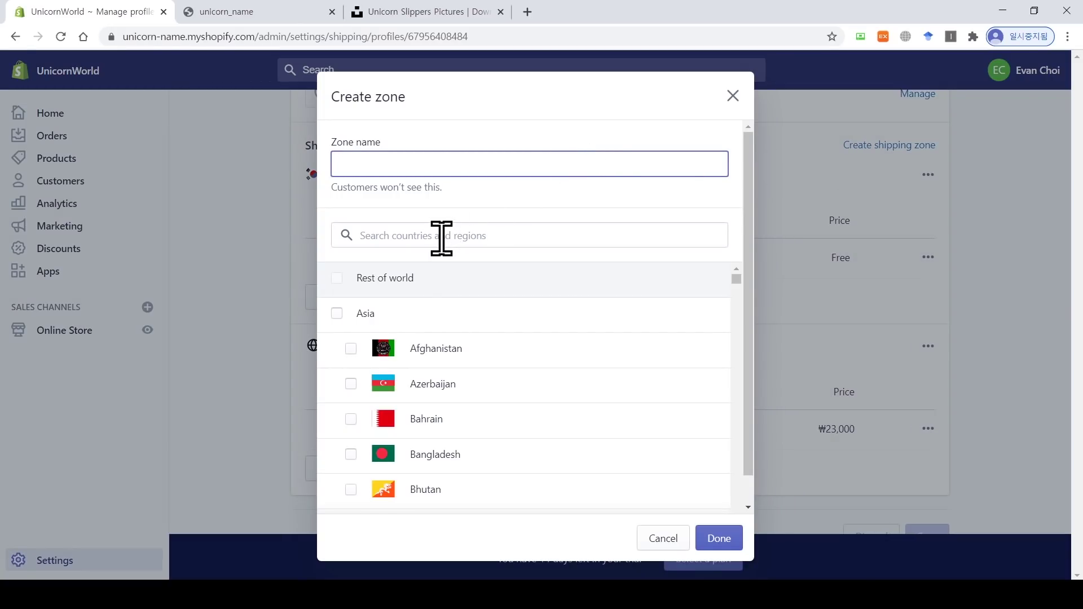
# Step: Create the zone 아시아 지역 with all Asian countries ticked and confirm it
pyautogui.click(336, 313)
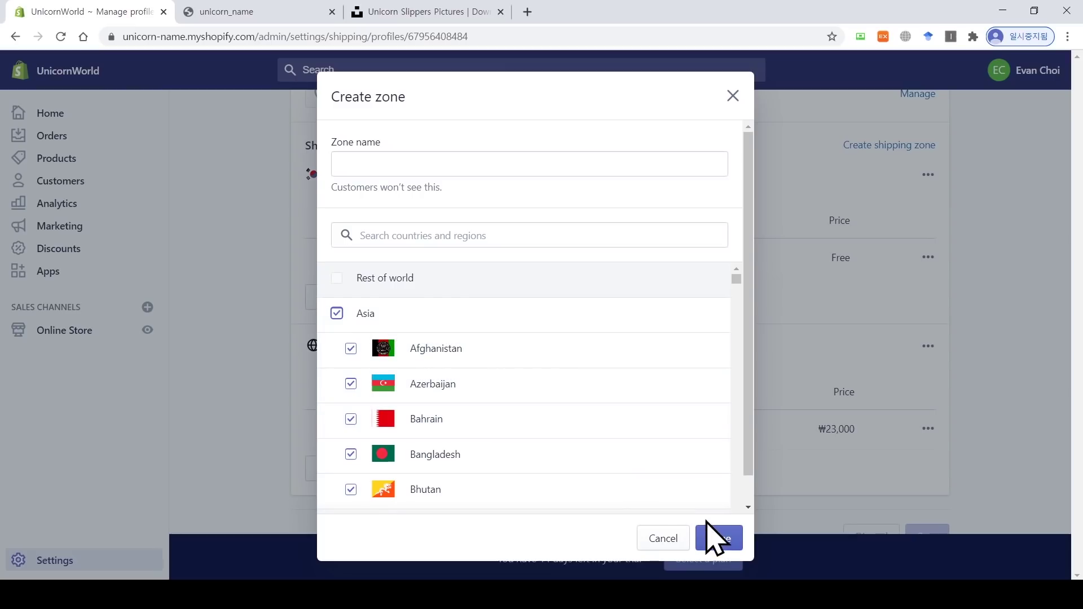
pyautogui.click(716, 534)
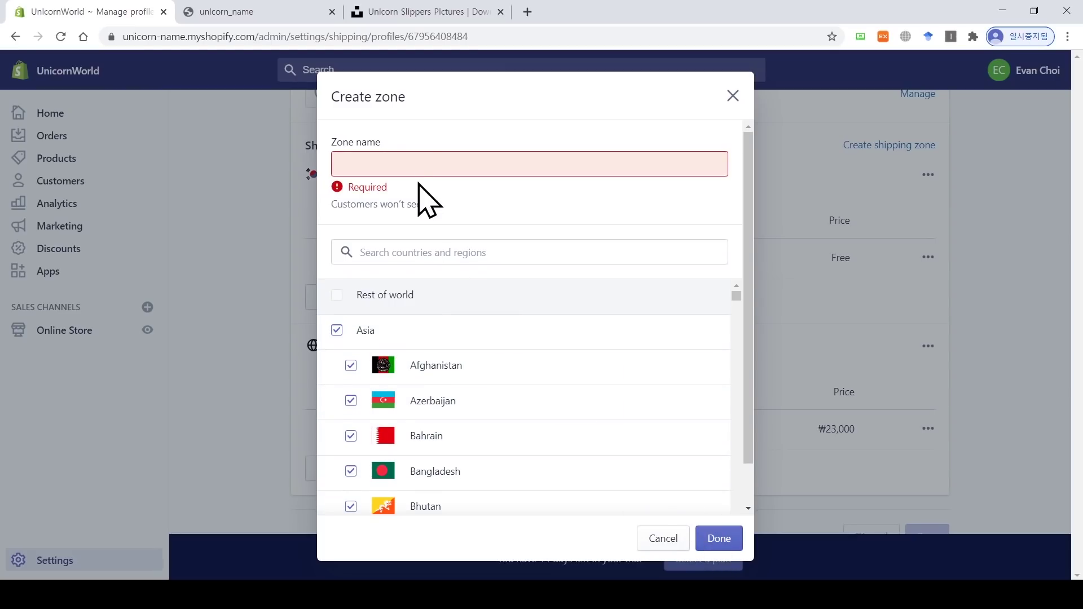
pyautogui.click(422, 164)
pyautogui.write('아시아')
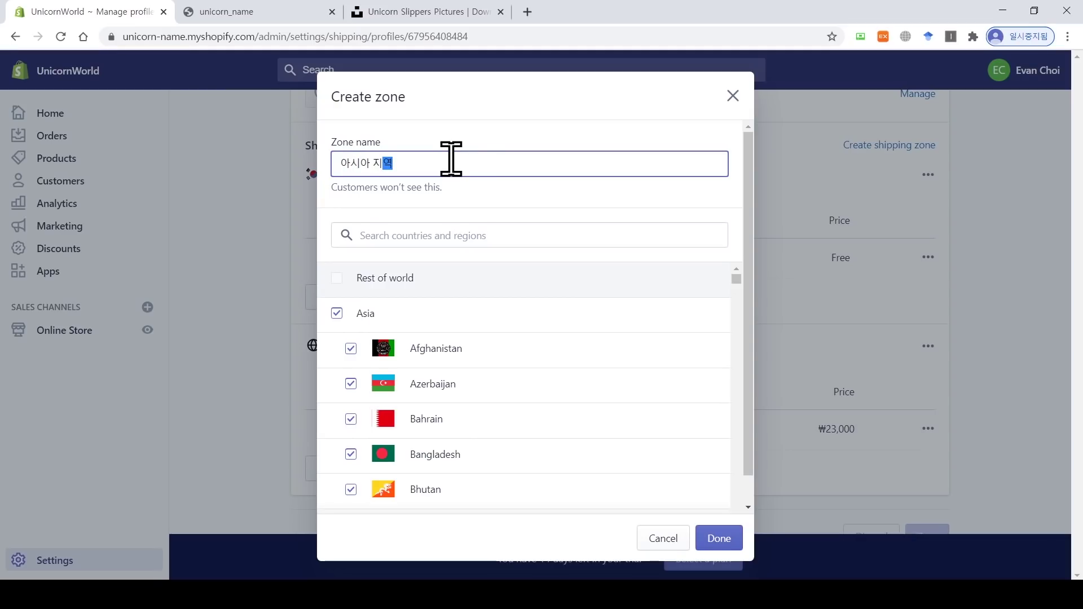
pyautogui.write(' 지역')
pyautogui.click(718, 538)
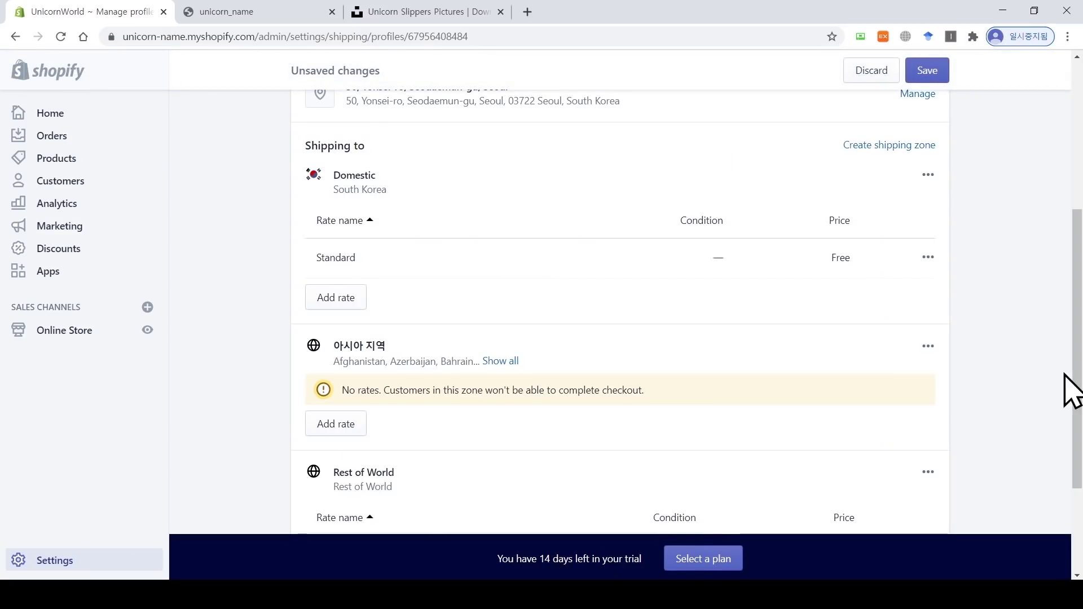
pyautogui.scroll(-1, 1066, 390)
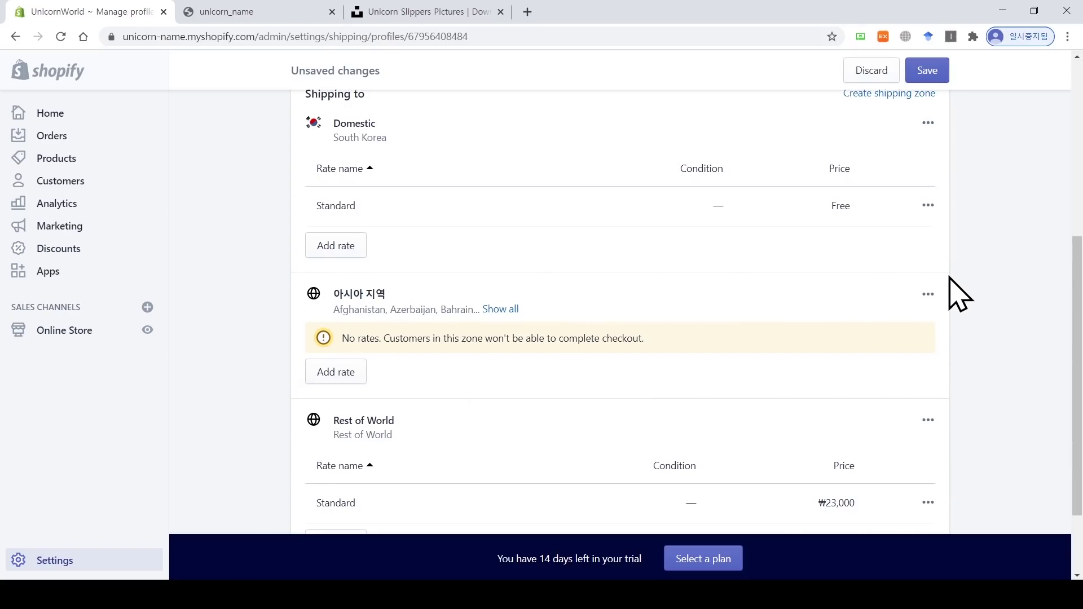
pyautogui.scroll(-1, 1074, 389)
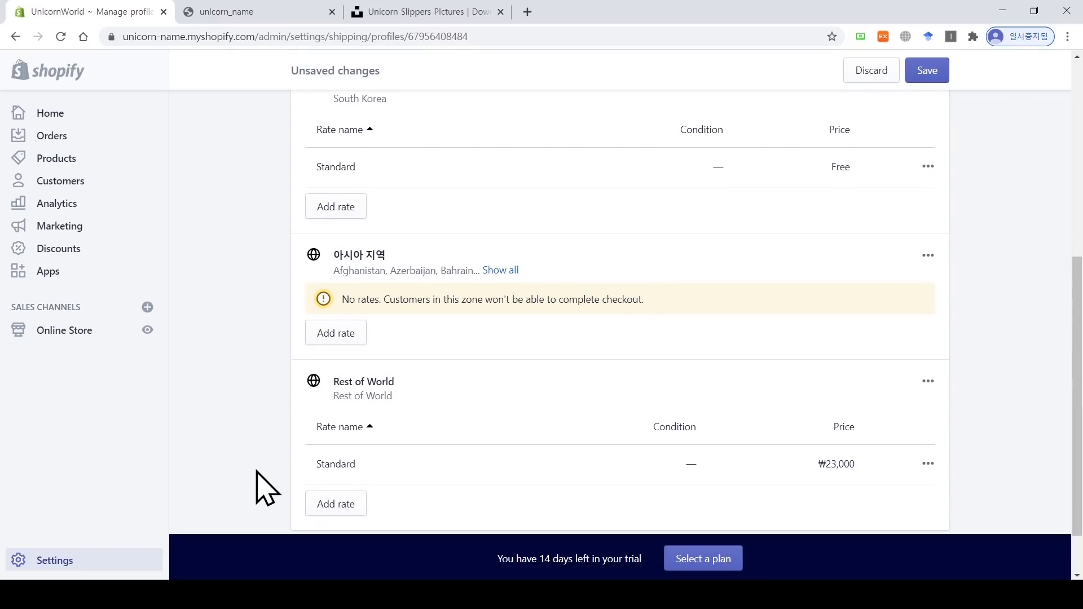
pyautogui.moveTo(1082, 401); pyautogui.dragTo(1082, 327)
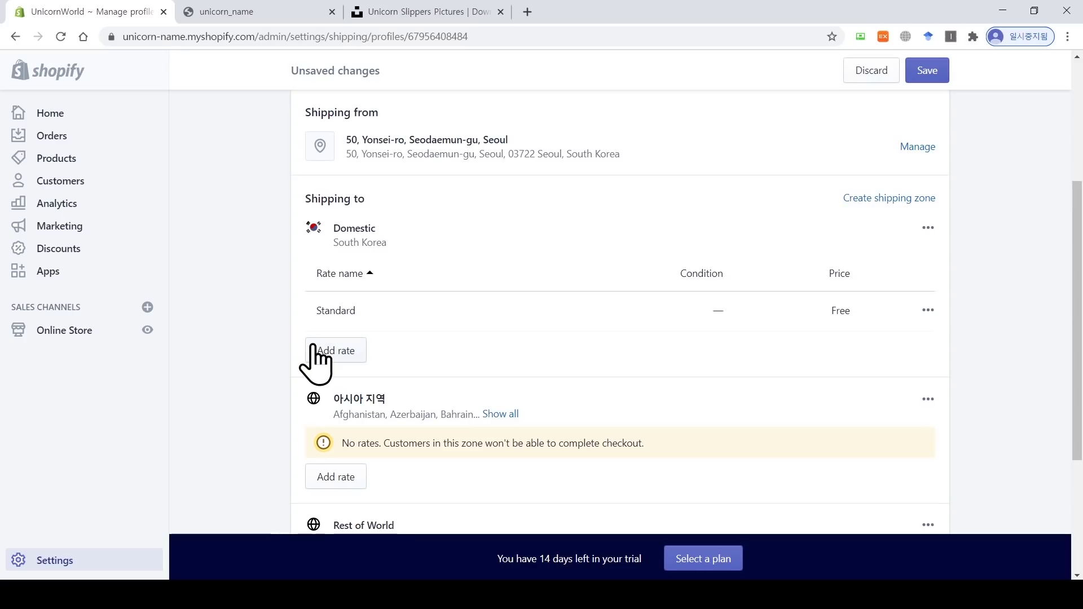
# Step: Add a free Domestic rate named 3만원 이상 for order prices of ₩30,000 and up
pyautogui.click(313, 347)
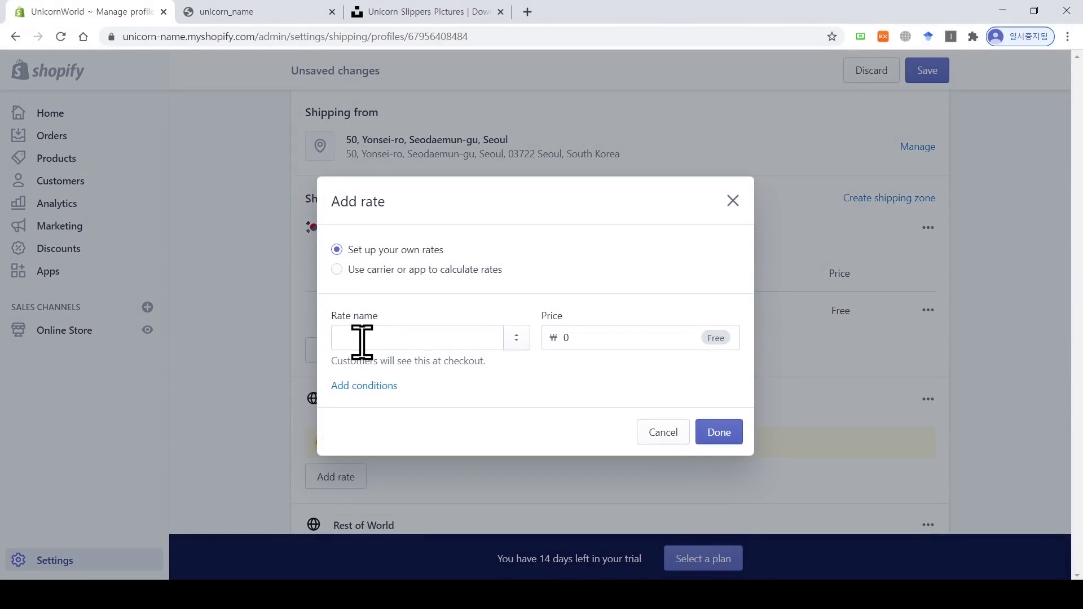
pyautogui.click(444, 340)
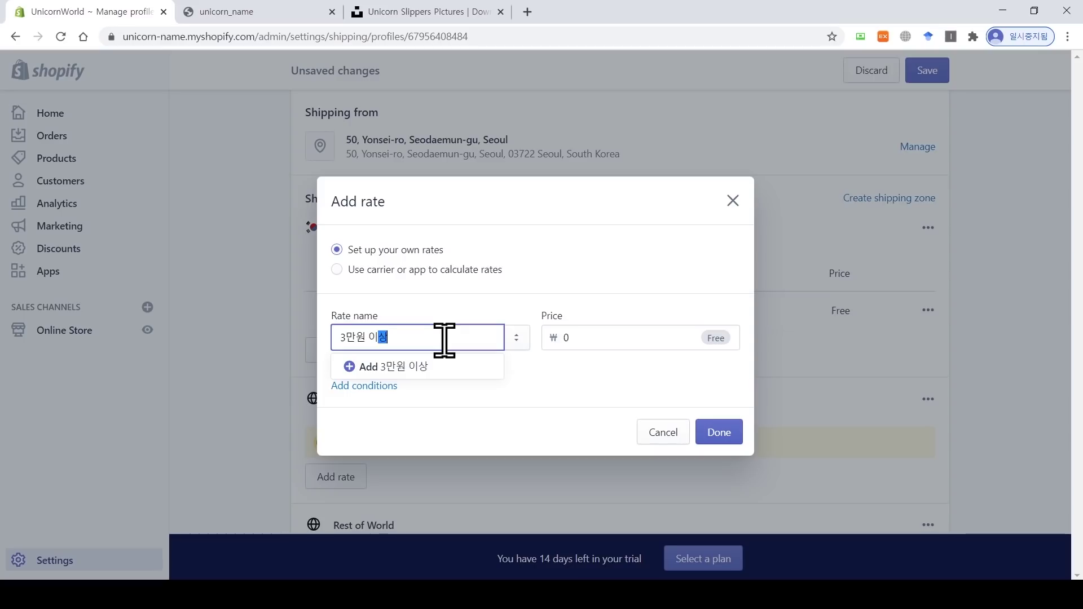
pyautogui.click(495, 300)
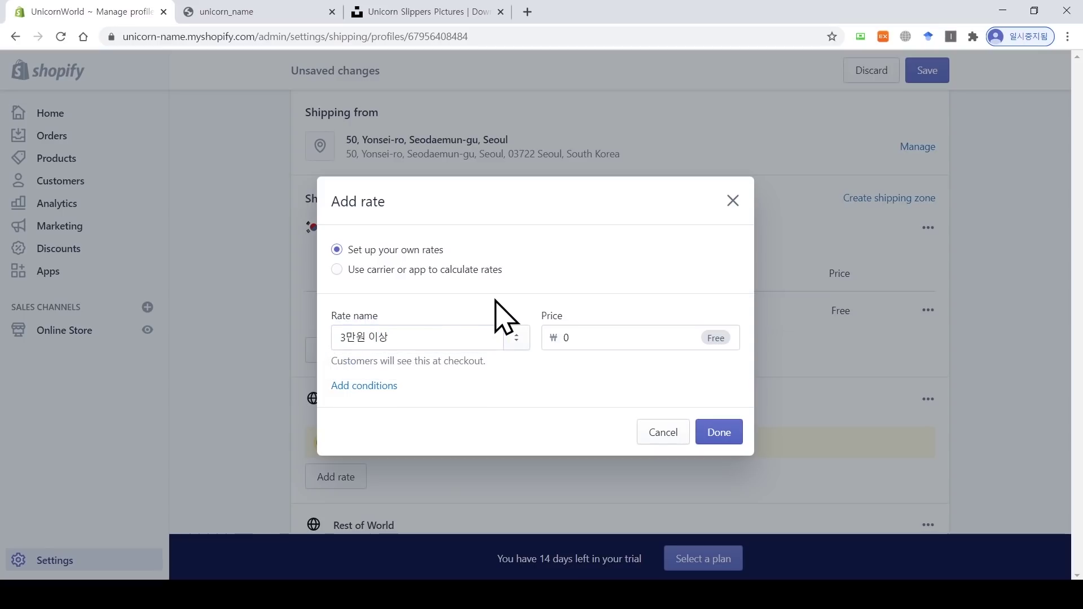
pyautogui.moveTo(585, 334); pyautogui.dragTo(543, 334)
pyautogui.click(549, 362)
pyautogui.click(368, 388)
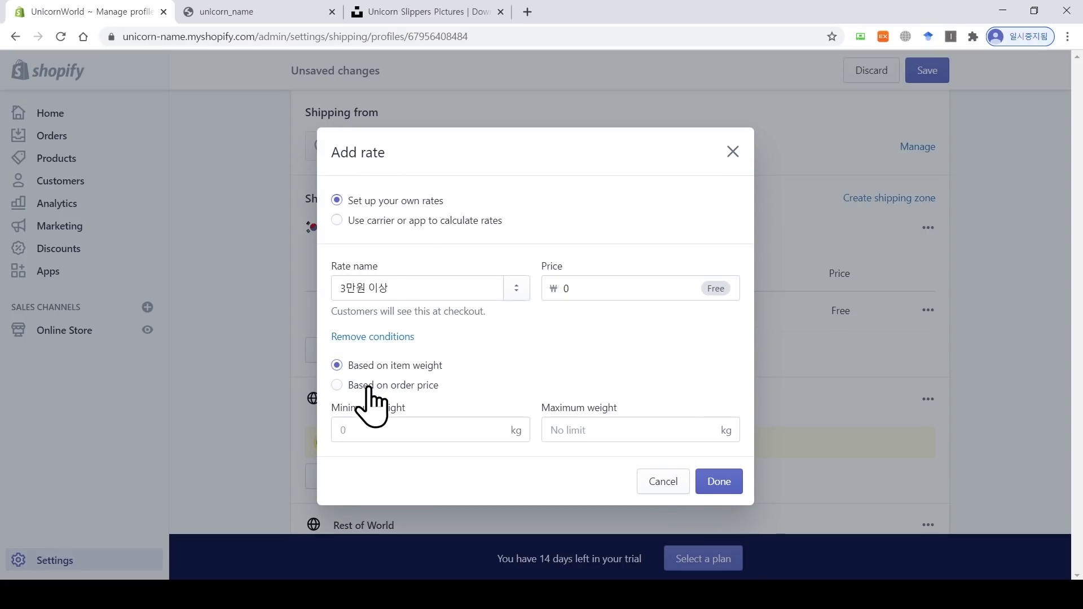
pyautogui.click(360, 386)
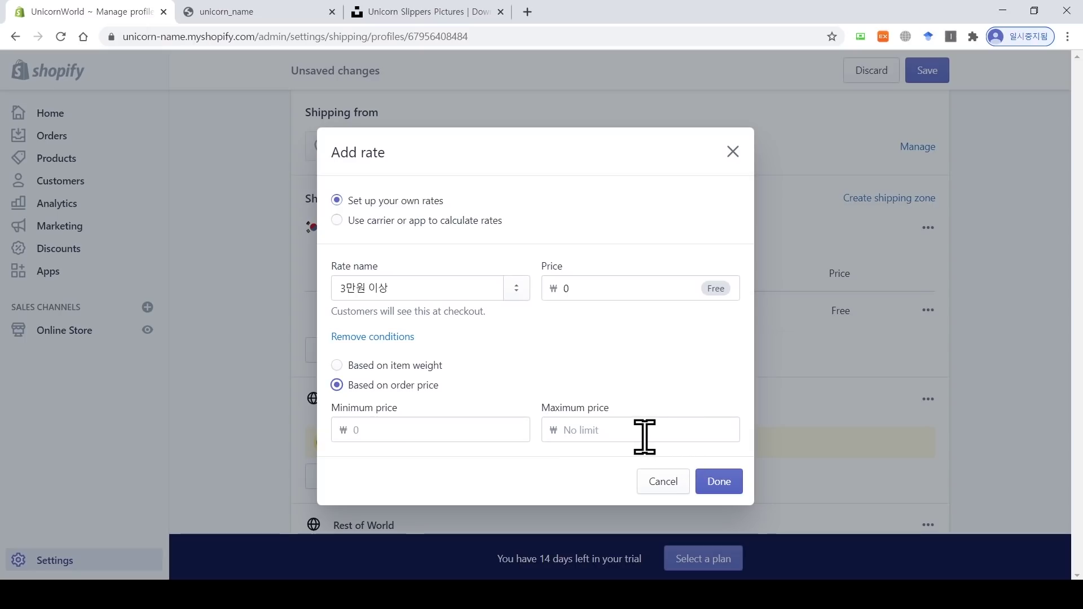
pyautogui.click(455, 436)
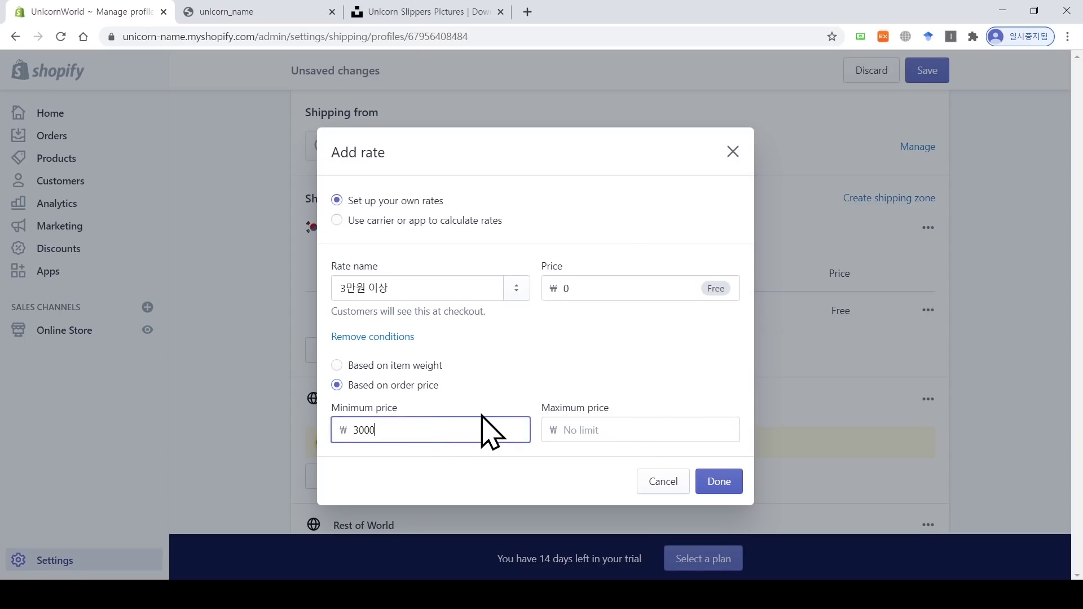
pyautogui.click(718, 485)
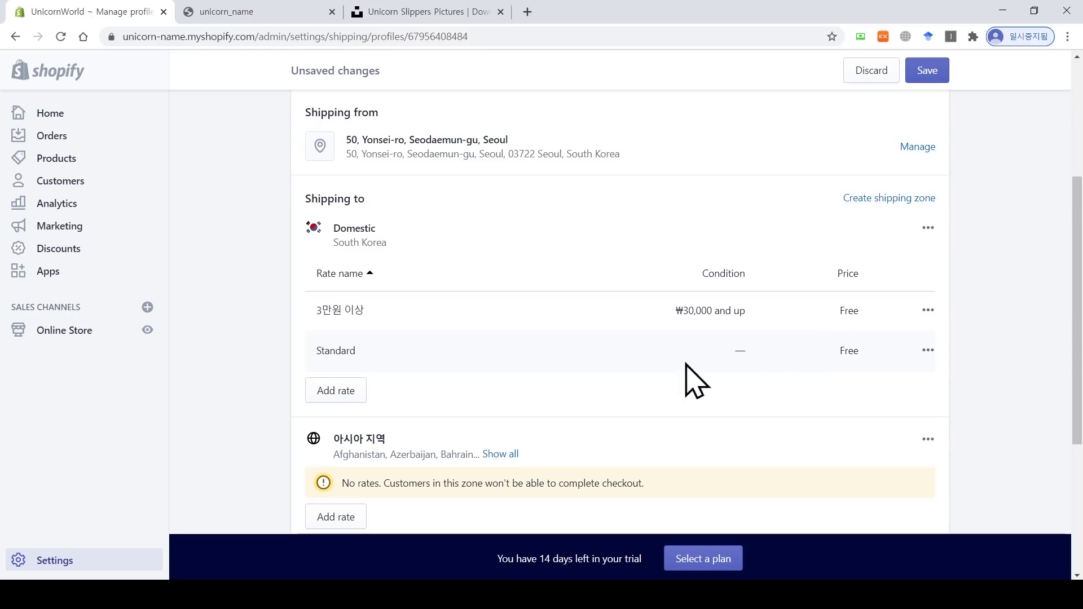
# Step: Rename the Standard rate to 기본, priced ₩1,500, for orders up to ₩30,000
pyautogui.click(928, 351)
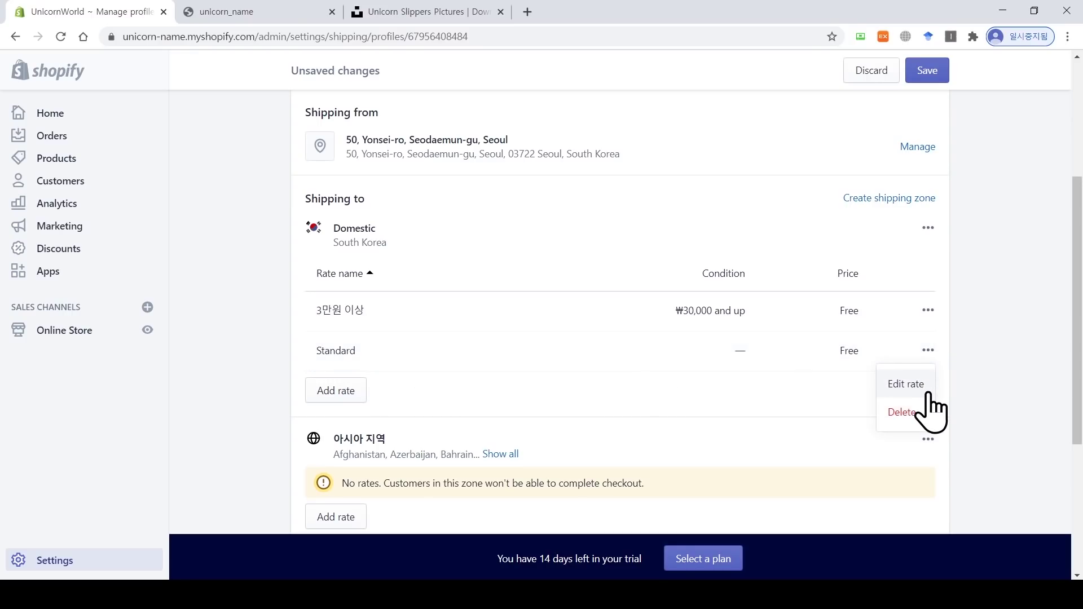
pyautogui.click(920, 383)
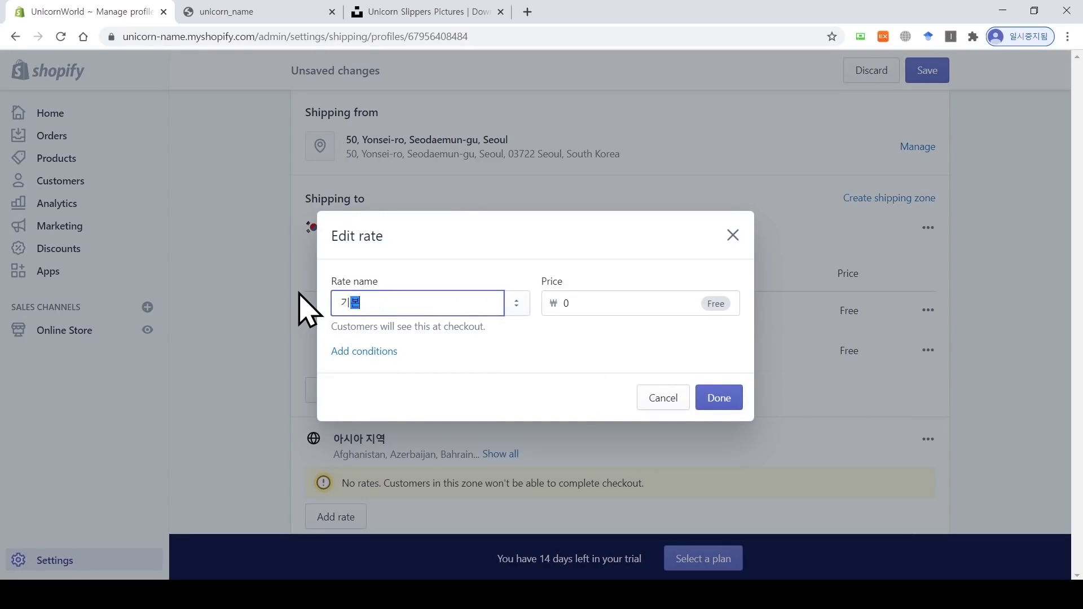
pyautogui.write('기본')
pyautogui.moveTo(566, 305); pyautogui.dragTo(539, 307)
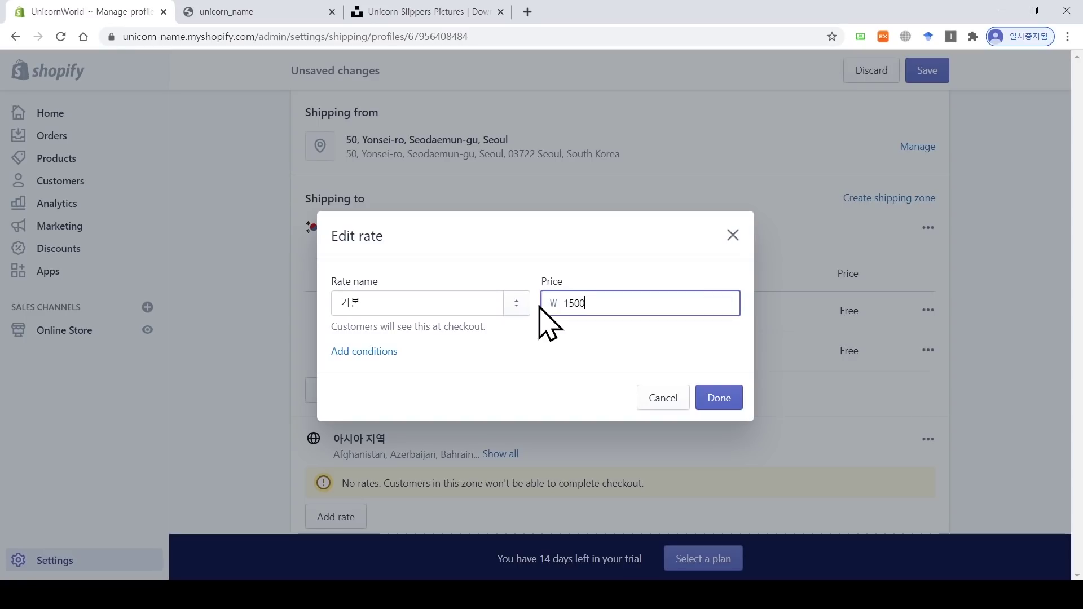
pyautogui.write('1500')
pyautogui.click(373, 352)
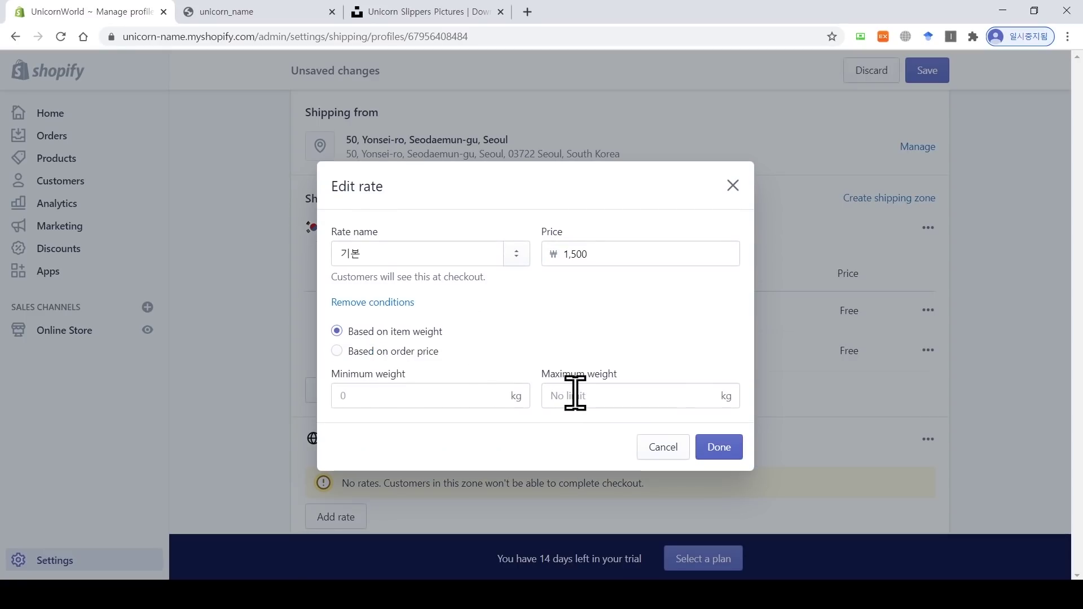
pyautogui.click(401, 352)
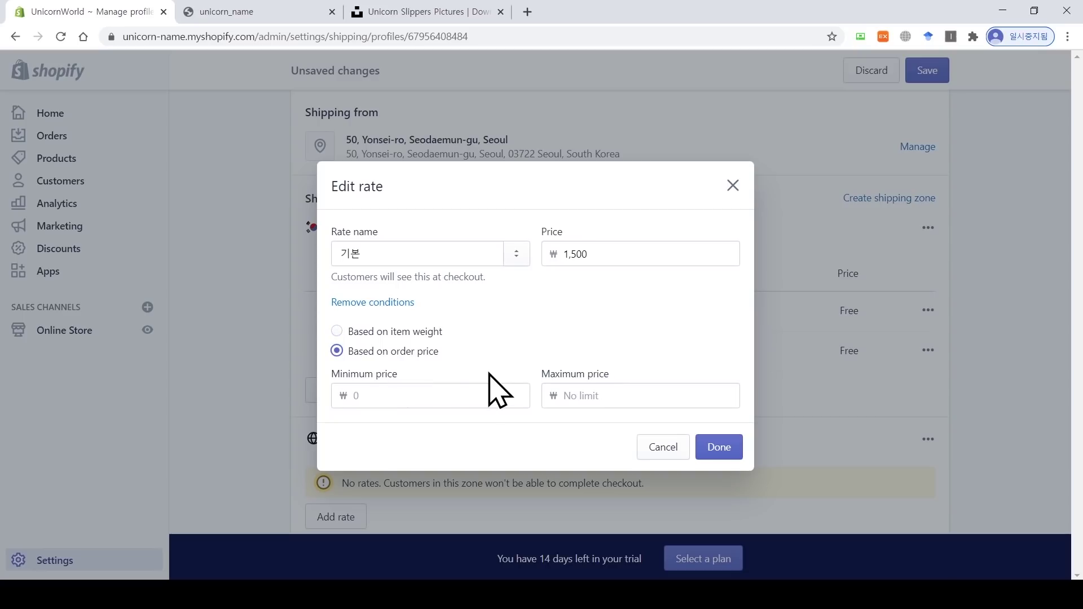
pyautogui.click(628, 399)
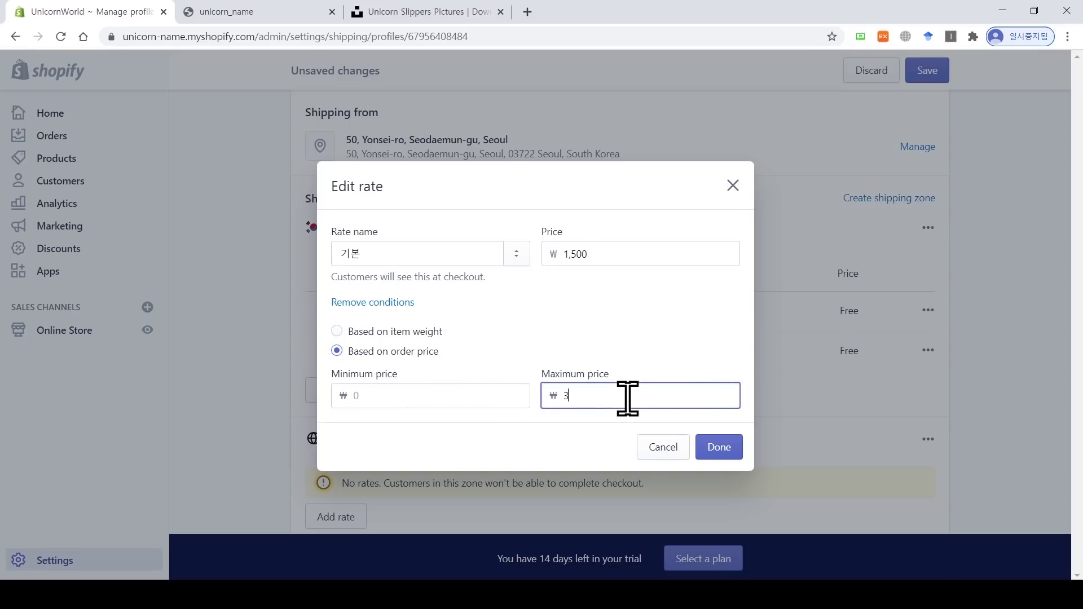
pyautogui.write('30000')
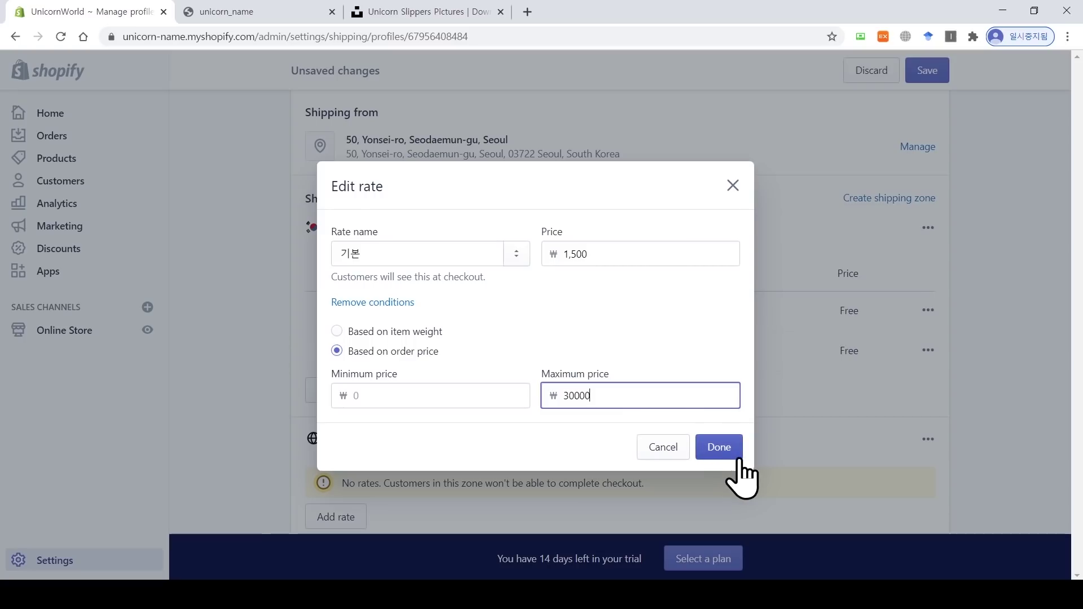
pyautogui.click(719, 448)
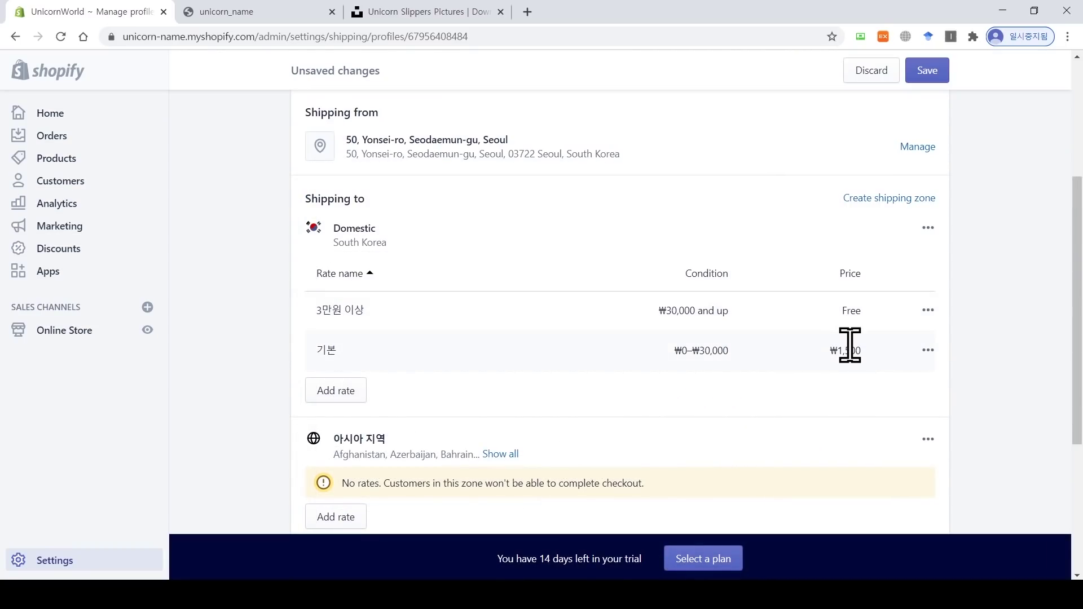
pyautogui.click(340, 392)
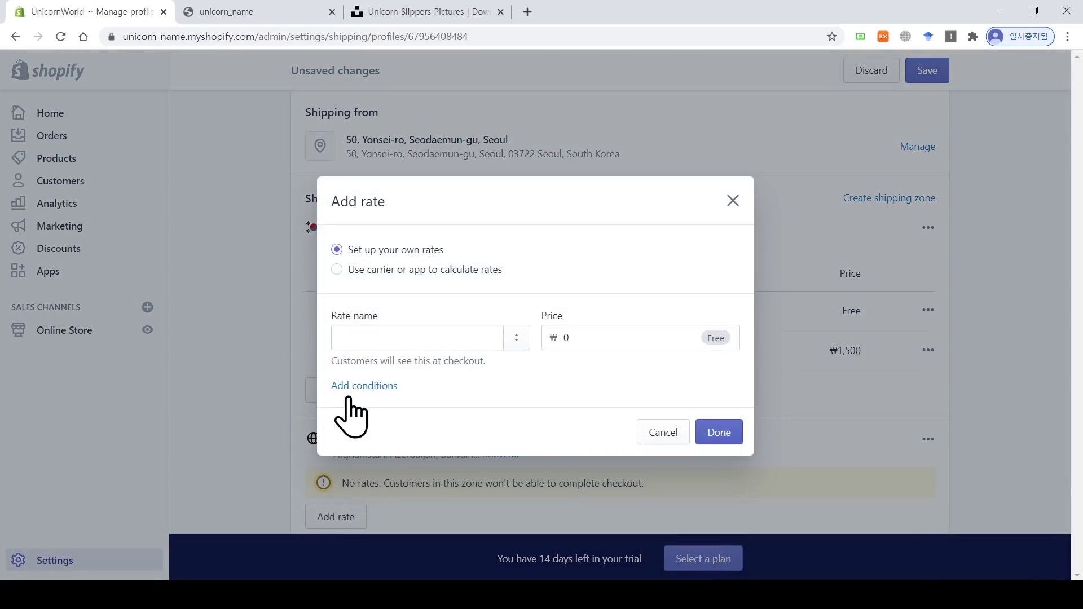
pyautogui.click(372, 387)
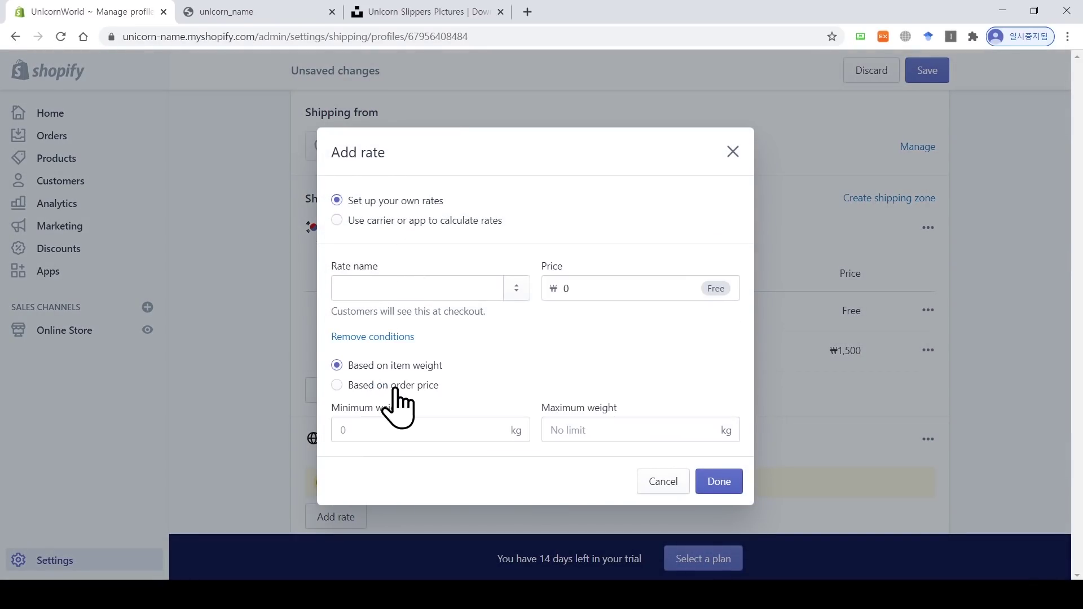
pyautogui.click(441, 427)
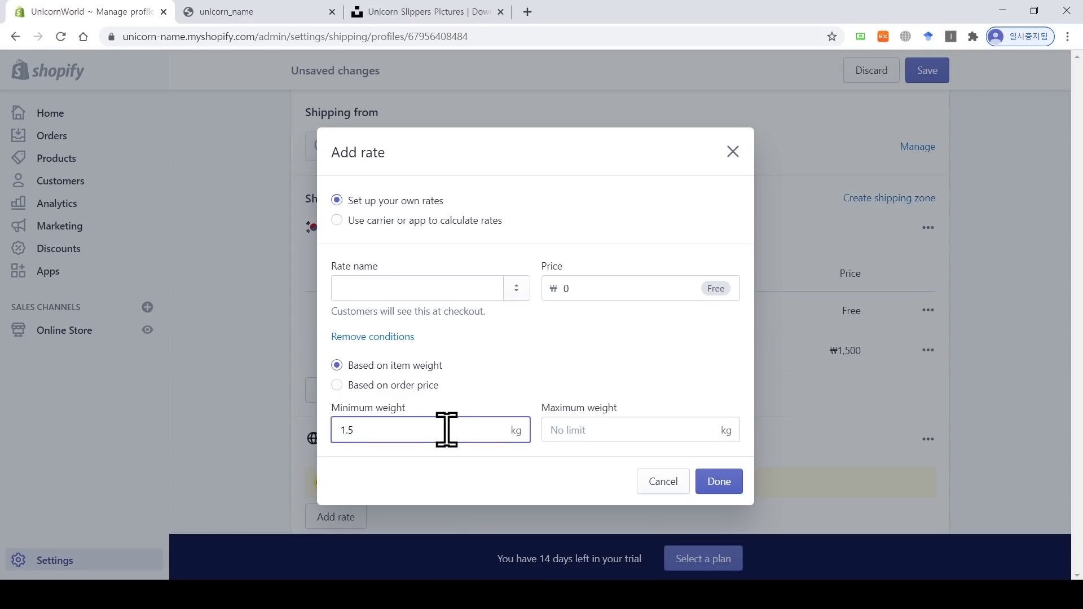
pyautogui.moveTo(583, 290); pyautogui.dragTo(561, 290)
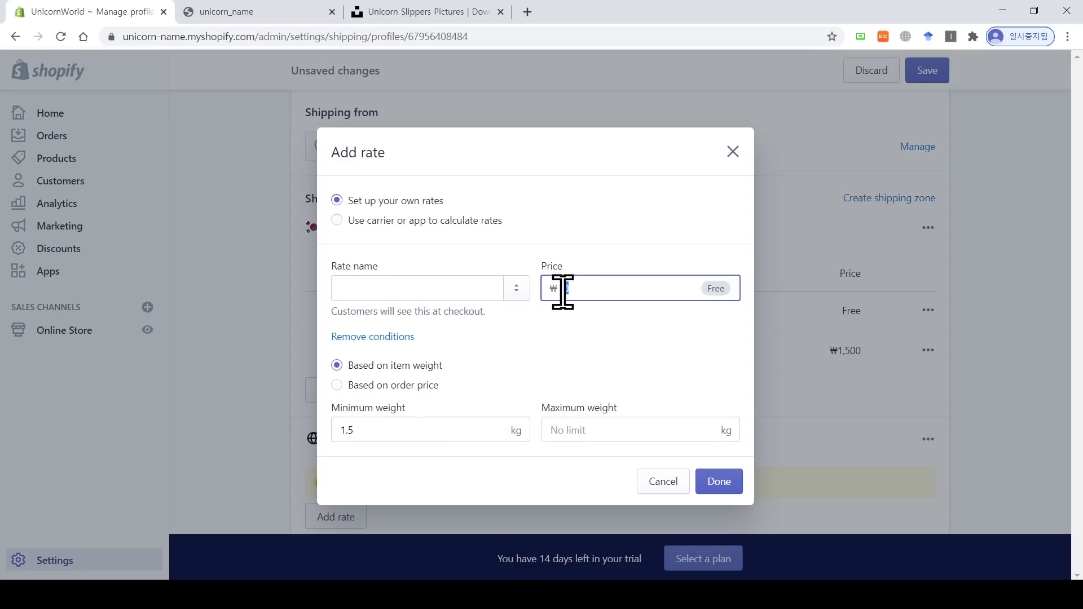
pyautogui.click(663, 482)
# Step: Delete the 아시아 지역 zone and save the General shipping profile
pyautogui.scroll(-2, 659, 429)
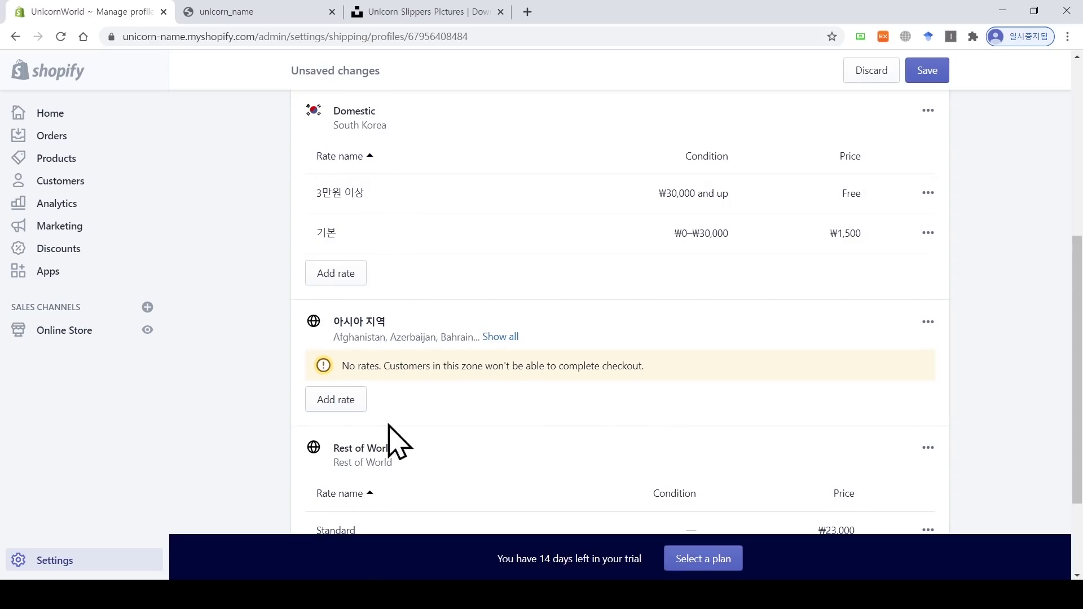
pyautogui.scroll(-3, 999, 346)
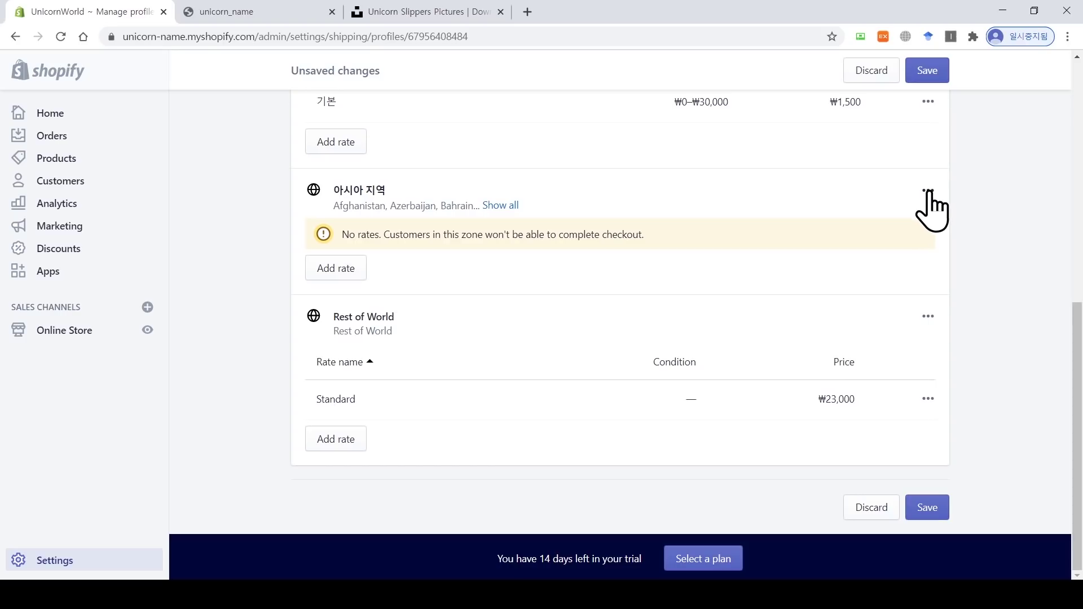
pyautogui.click(923, 254)
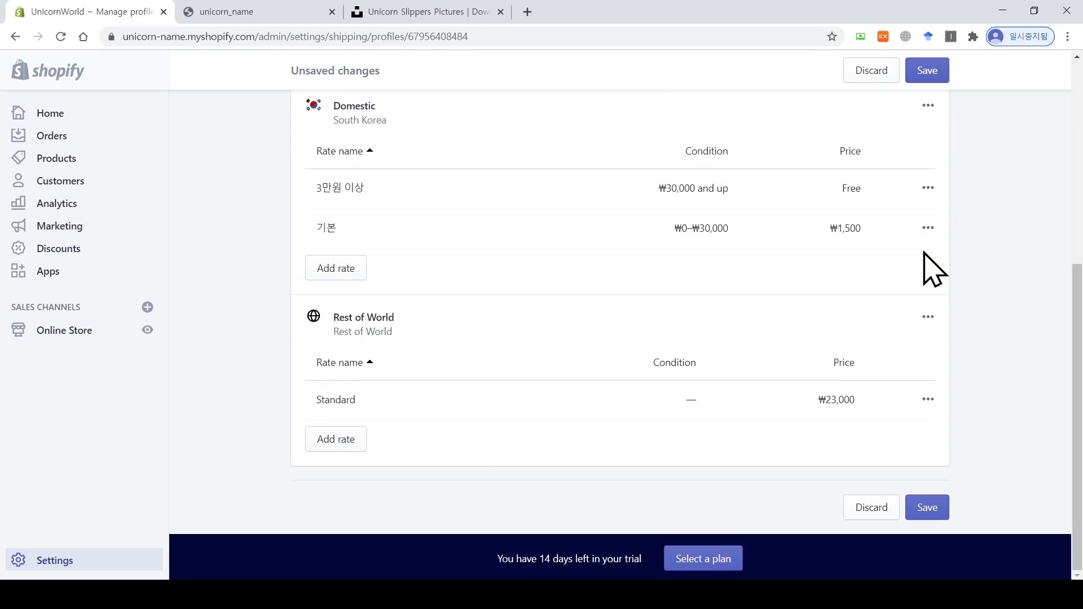
pyautogui.scroll(5, 919, 259)
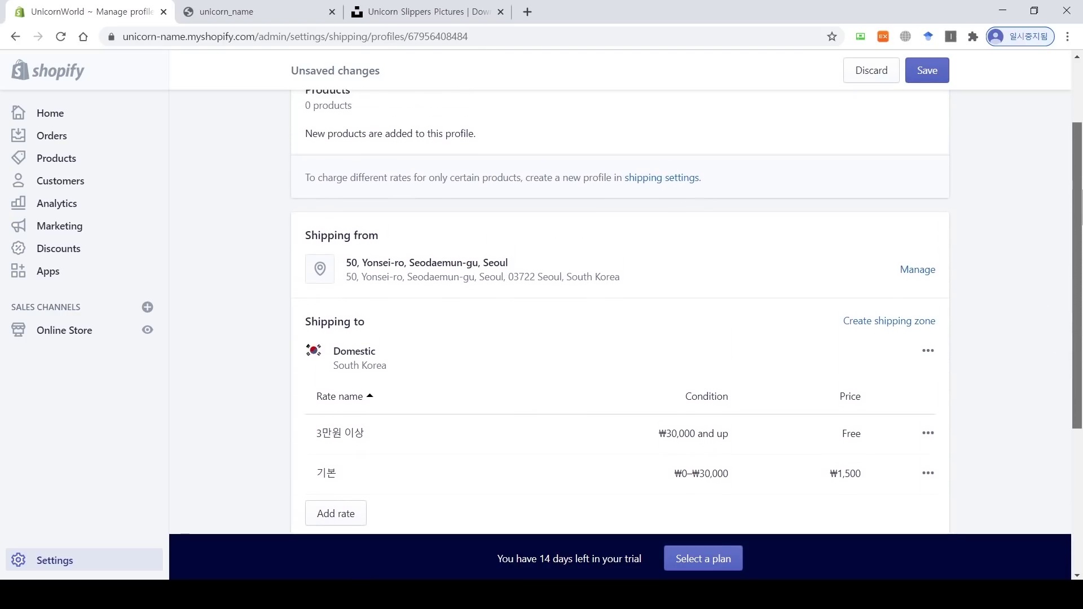
pyautogui.click(936, 74)
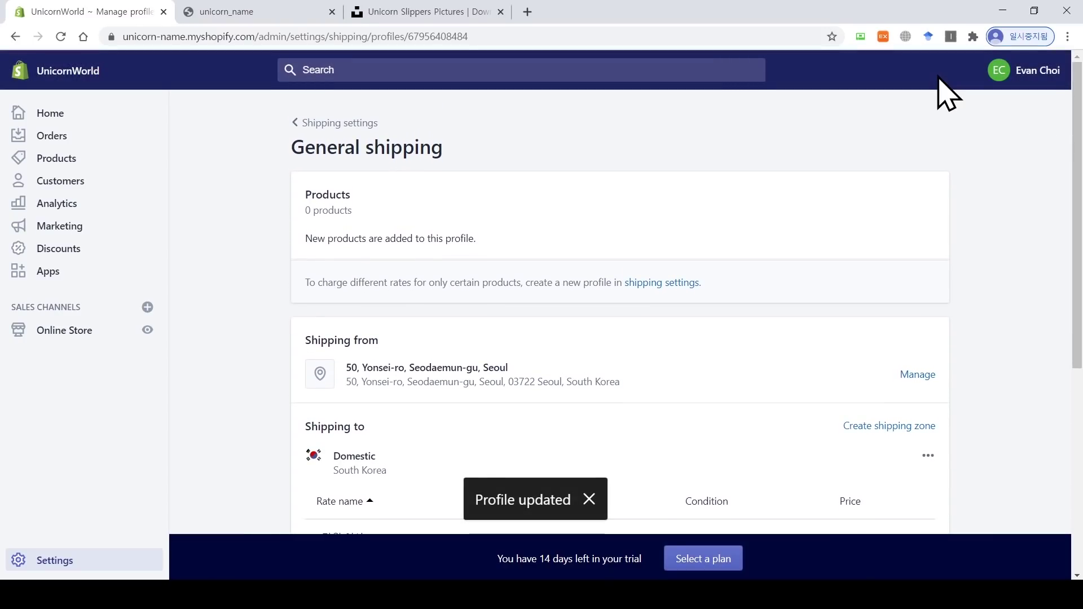
# Step: Go back to the Shipping and delivery overview via the Shipping settings link
pyautogui.click(316, 124)
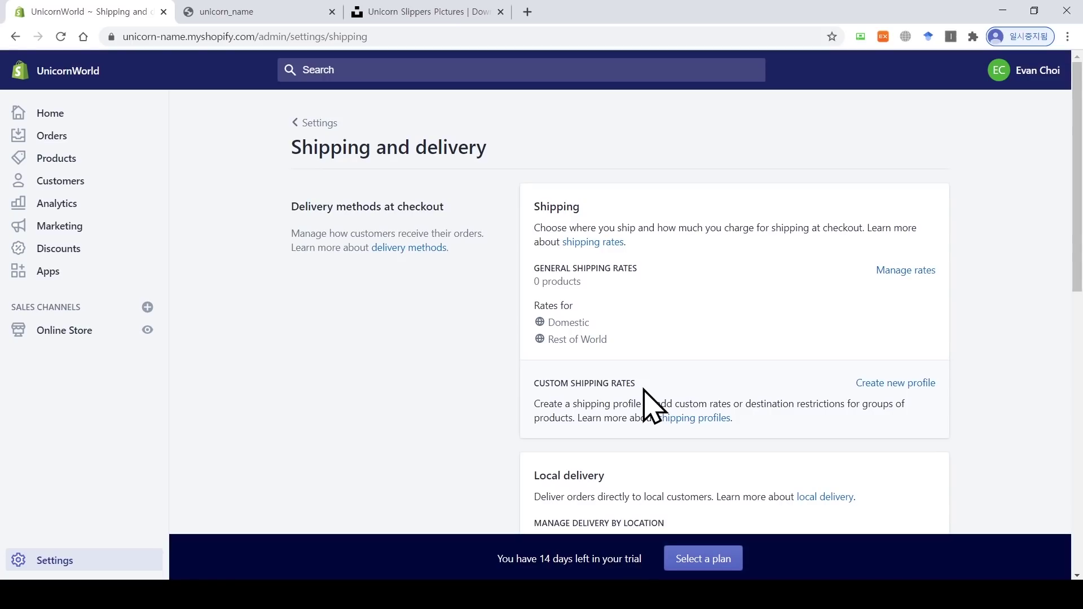
pyautogui.click(897, 384)
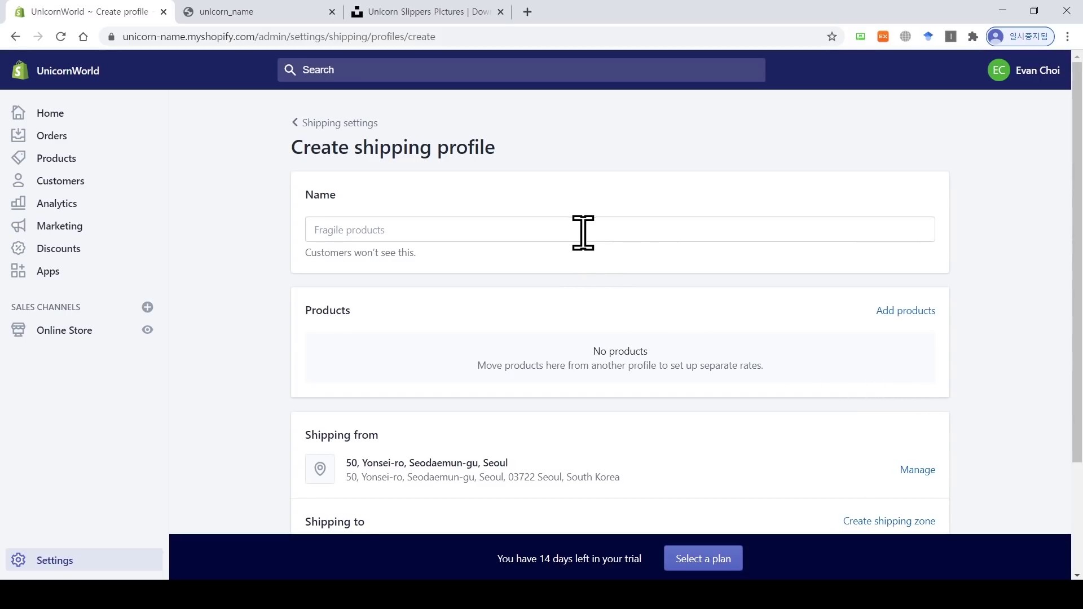
pyautogui.click(583, 232)
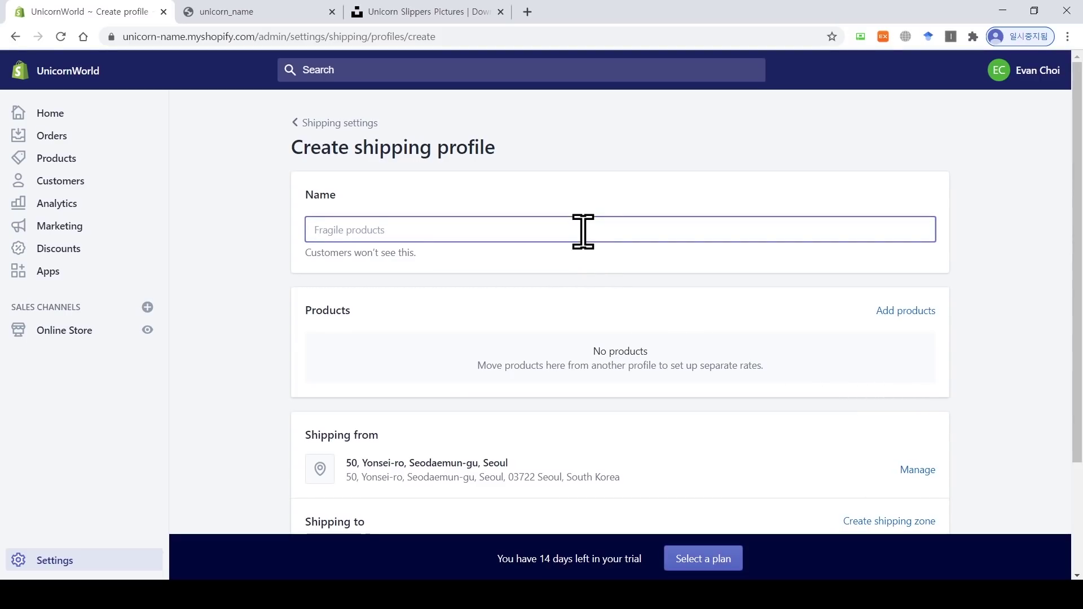
pyautogui.write('df')
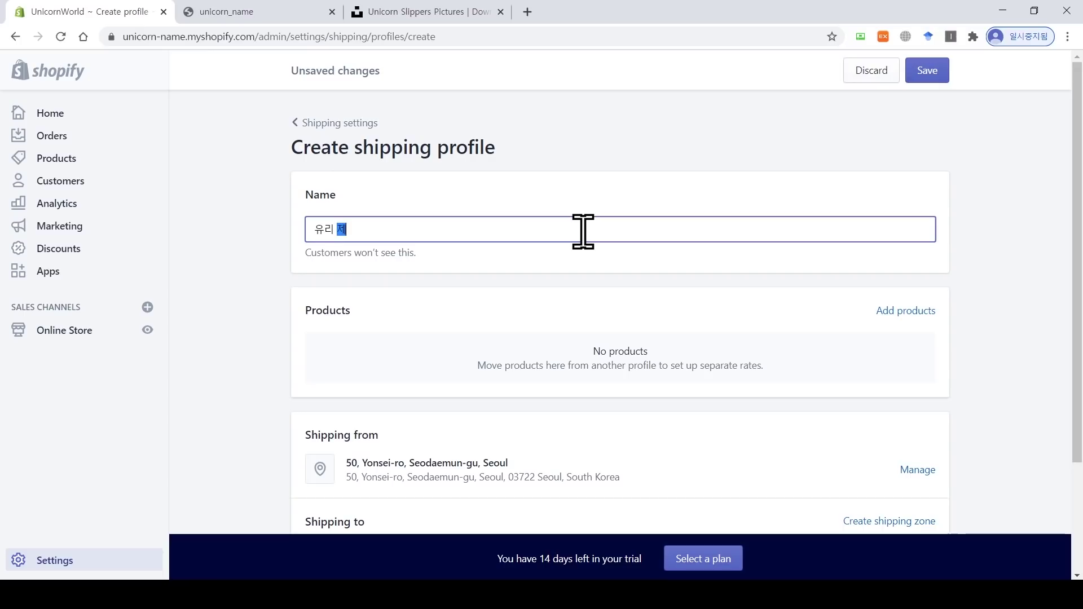
pyautogui.moveTo(1077, 228); pyautogui.dragTo(1077, 291)
pyautogui.click(906, 225)
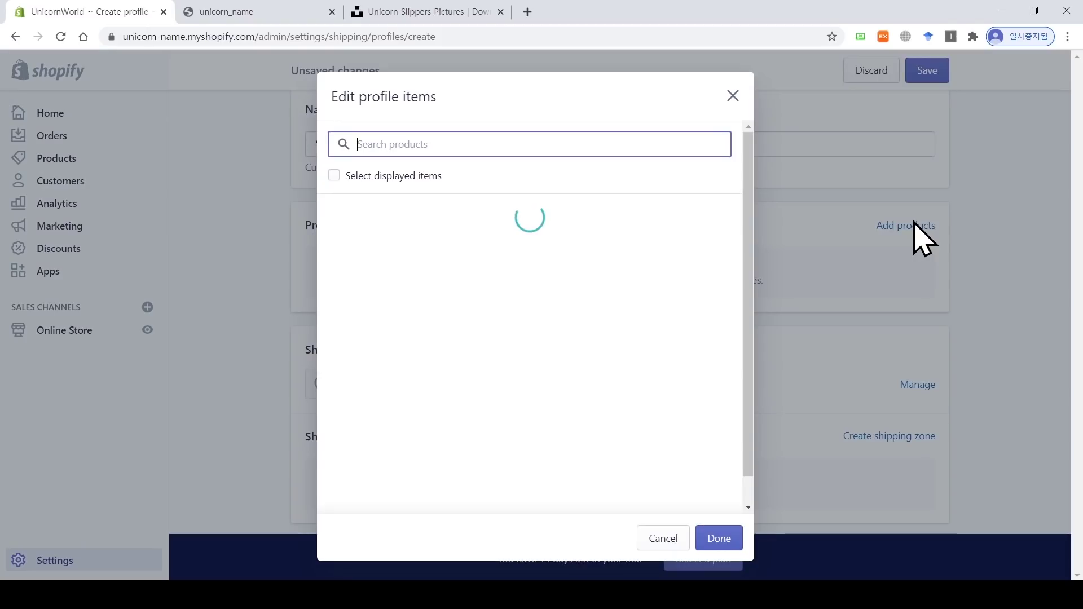
pyautogui.click(732, 97)
pyautogui.scroll(-1, 686, 325)
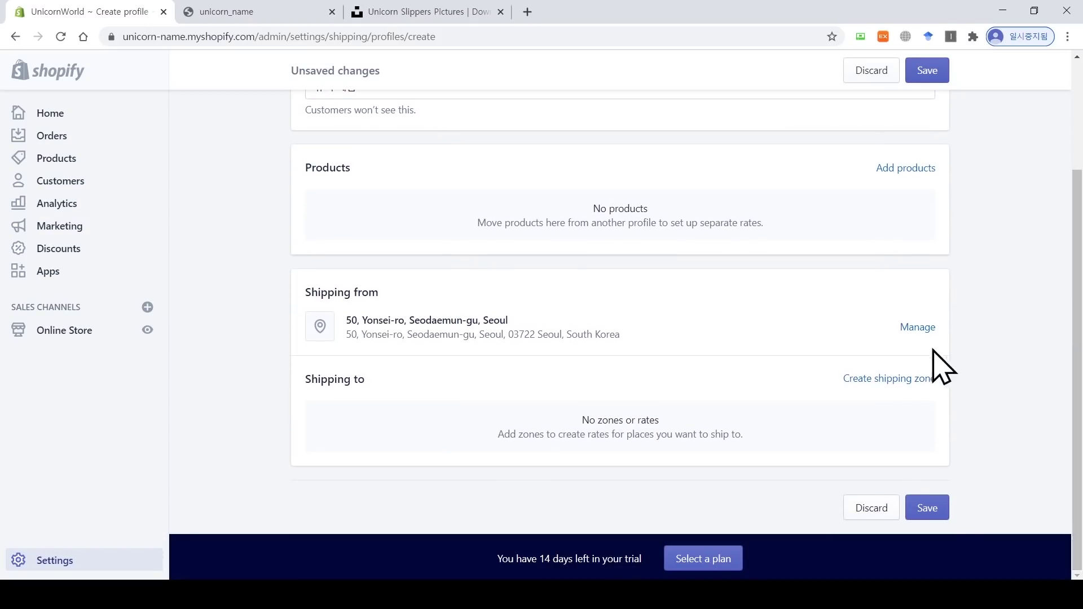
pyautogui.click(899, 378)
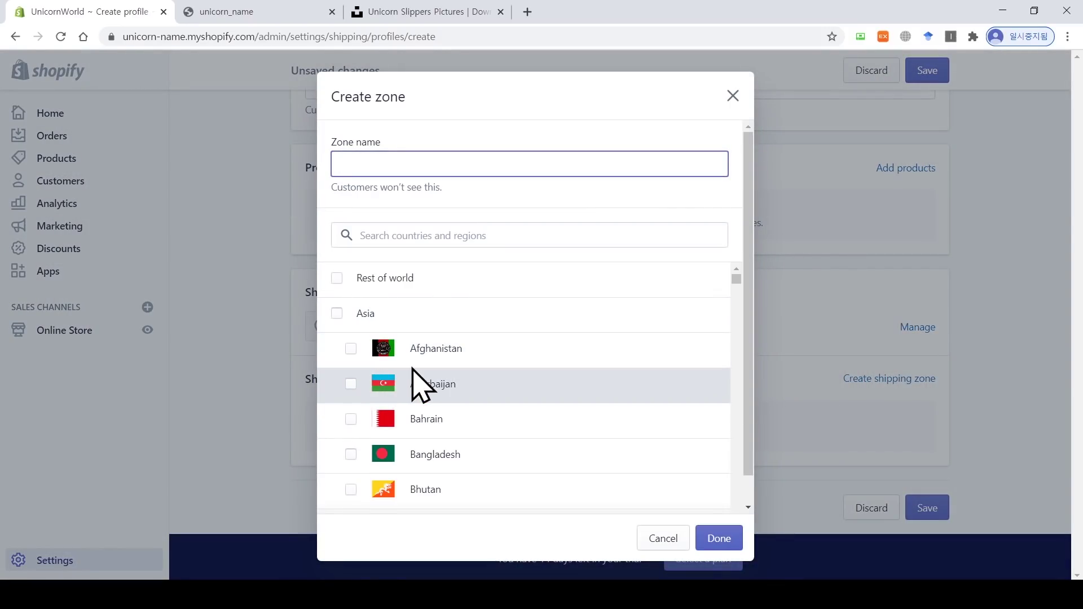
pyautogui.click(351, 348)
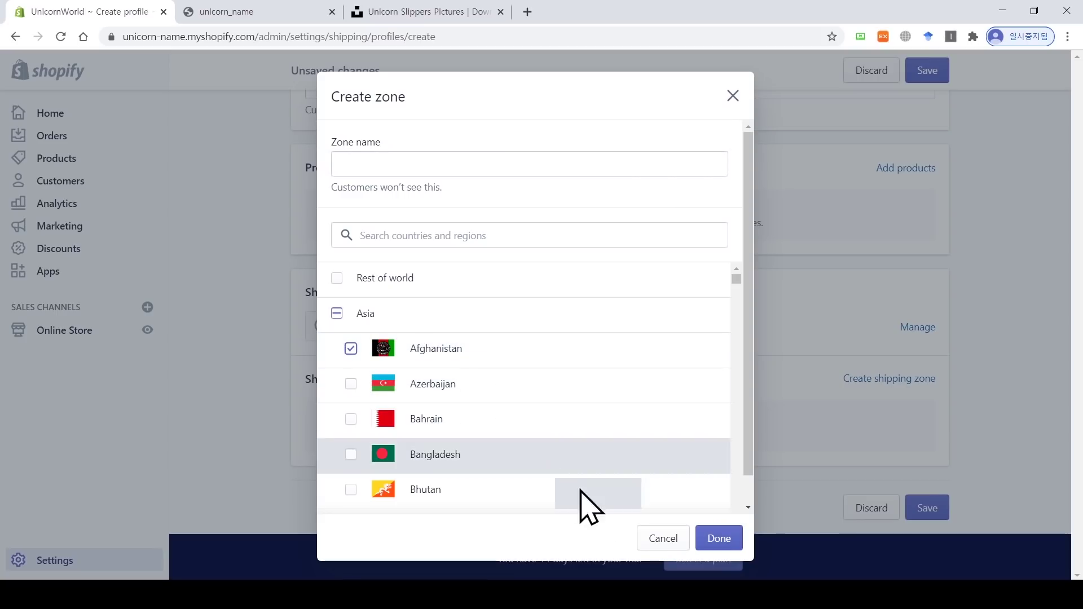
pyautogui.click(717, 539)
pyautogui.scroll(-2, 847, 428)
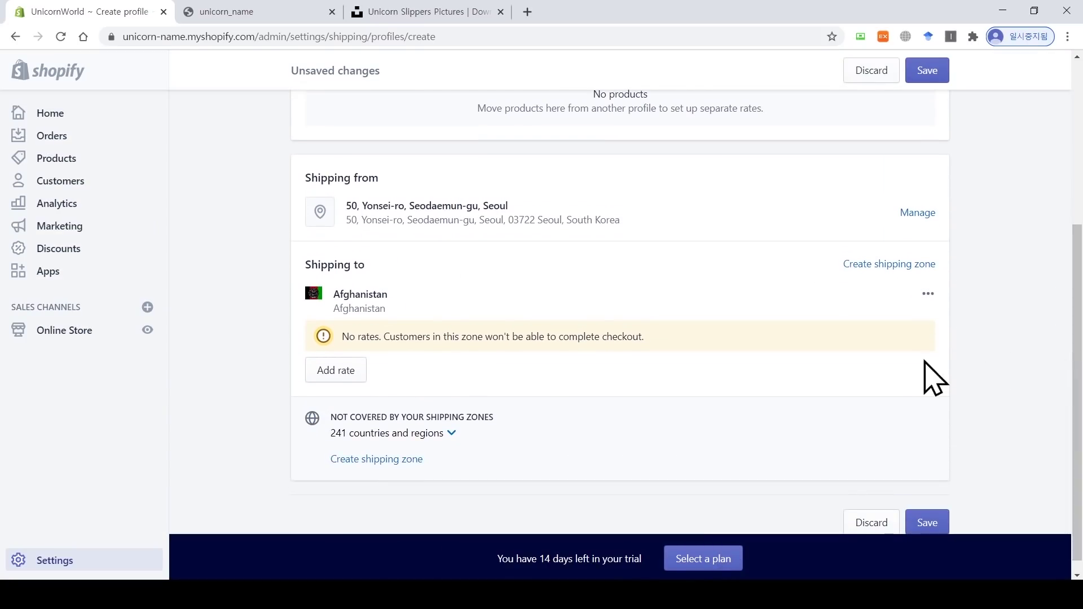
pyautogui.click(351, 382)
pyautogui.click(443, 336)
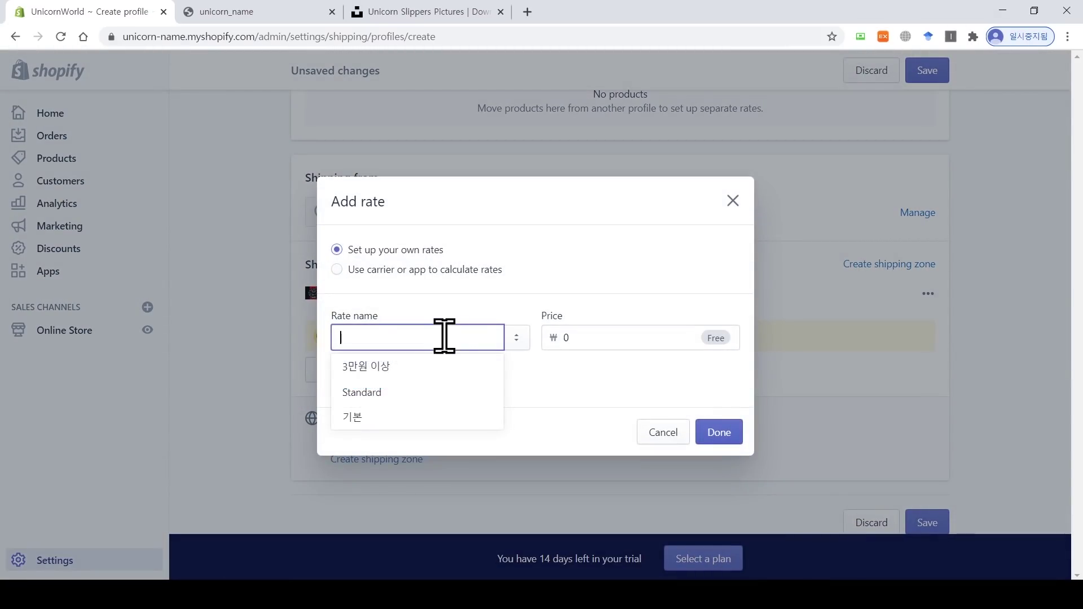
pyautogui.click(657, 434)
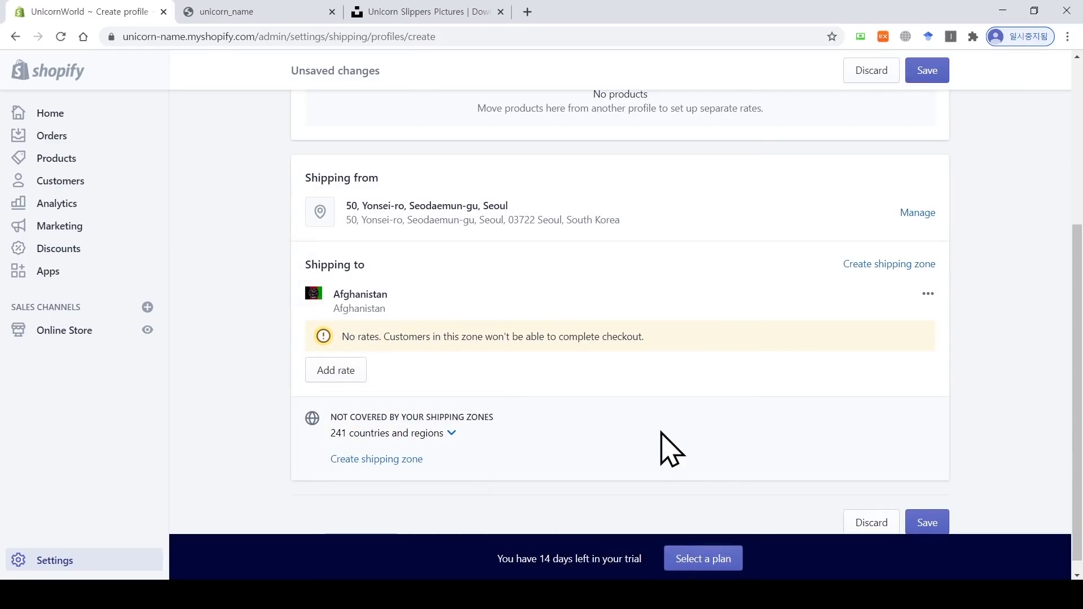
pyautogui.click(928, 294)
pyautogui.click(903, 357)
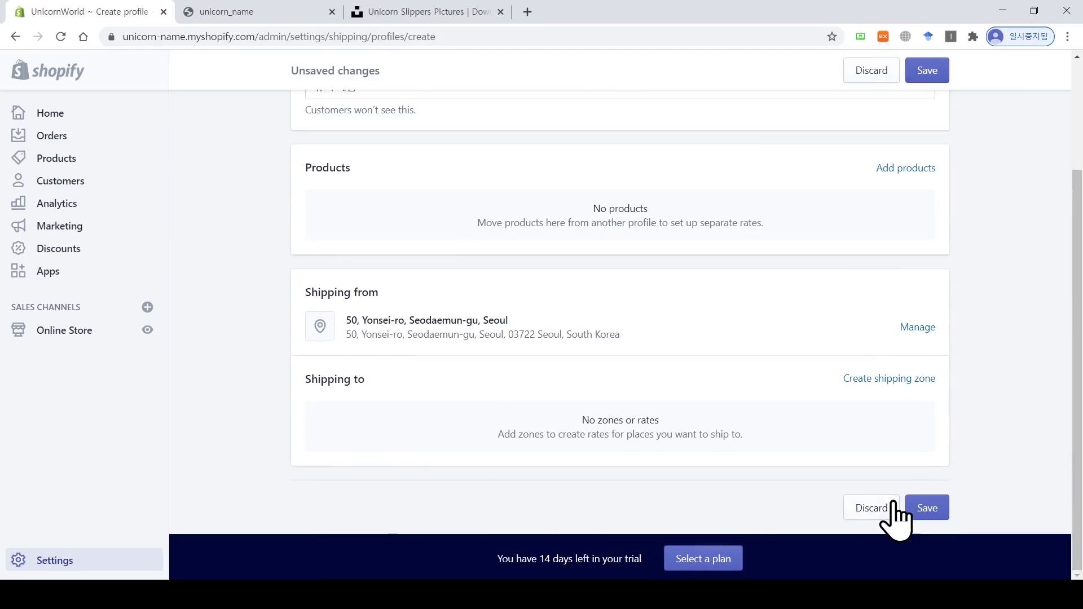
pyautogui.click(894, 505)
pyautogui.click(701, 371)
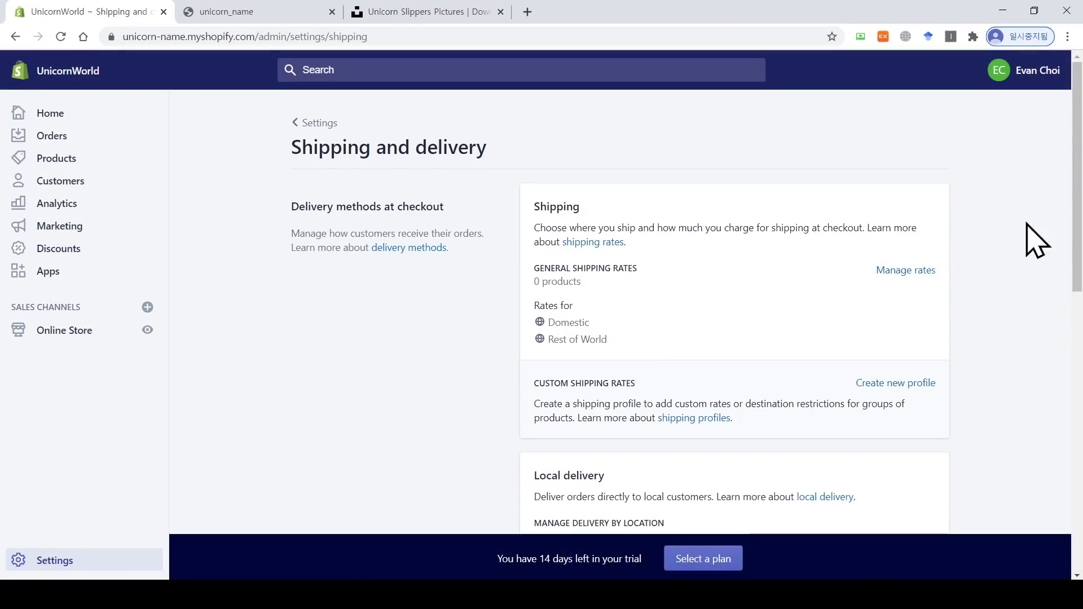
# Step: Scroll down to the Packages and Packing slips sections showing the 22 × 13.7 × 4.2 cm Sample box
pyautogui.scroll(-1, 1035, 240)
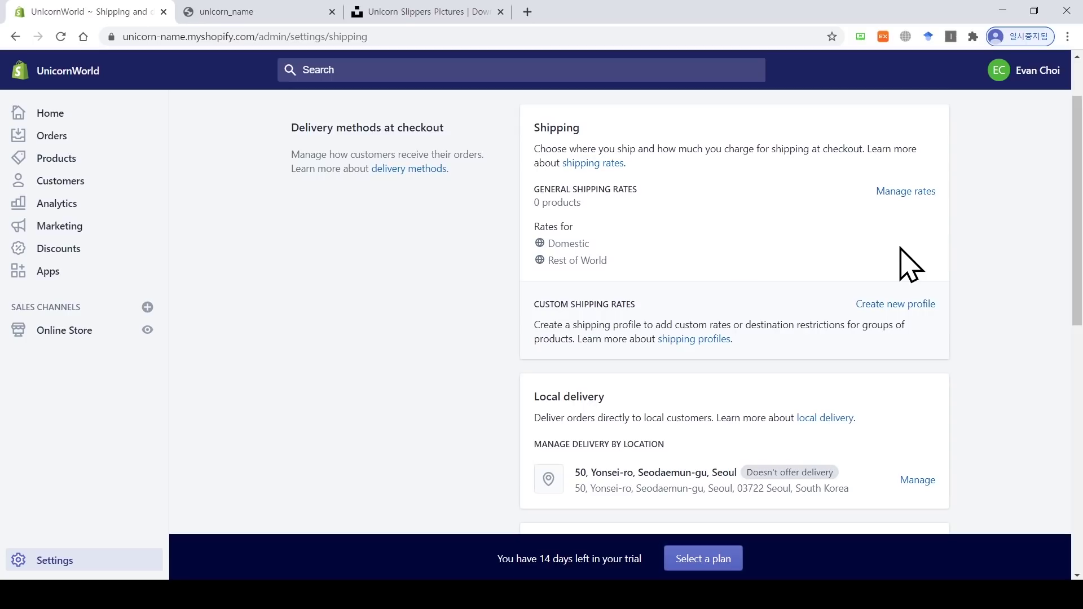
pyautogui.moveTo(1078, 211); pyautogui.dragTo(1078, 384)
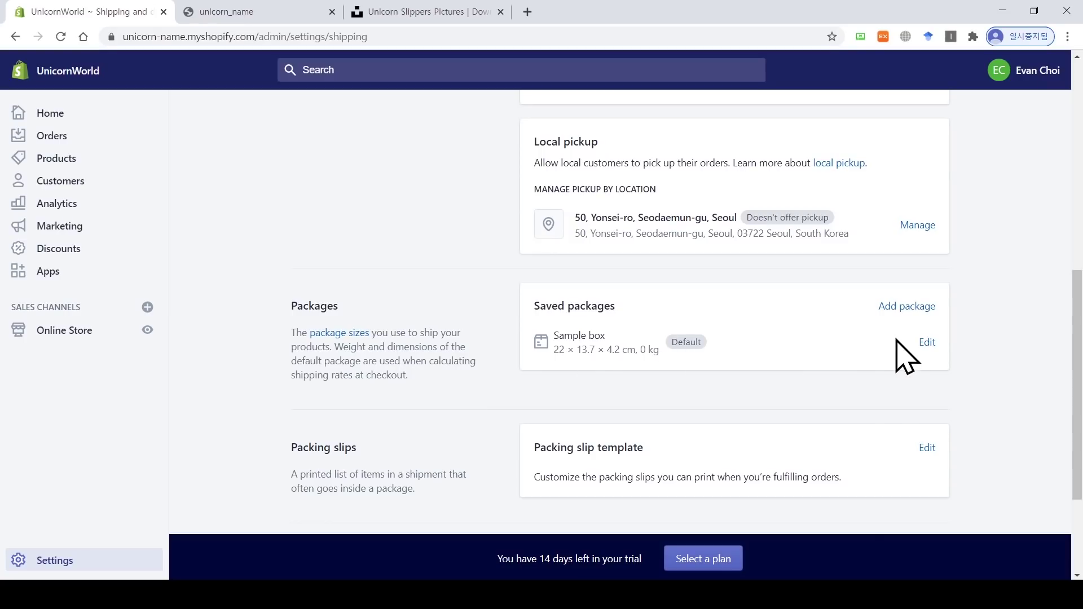
pyautogui.click(924, 343)
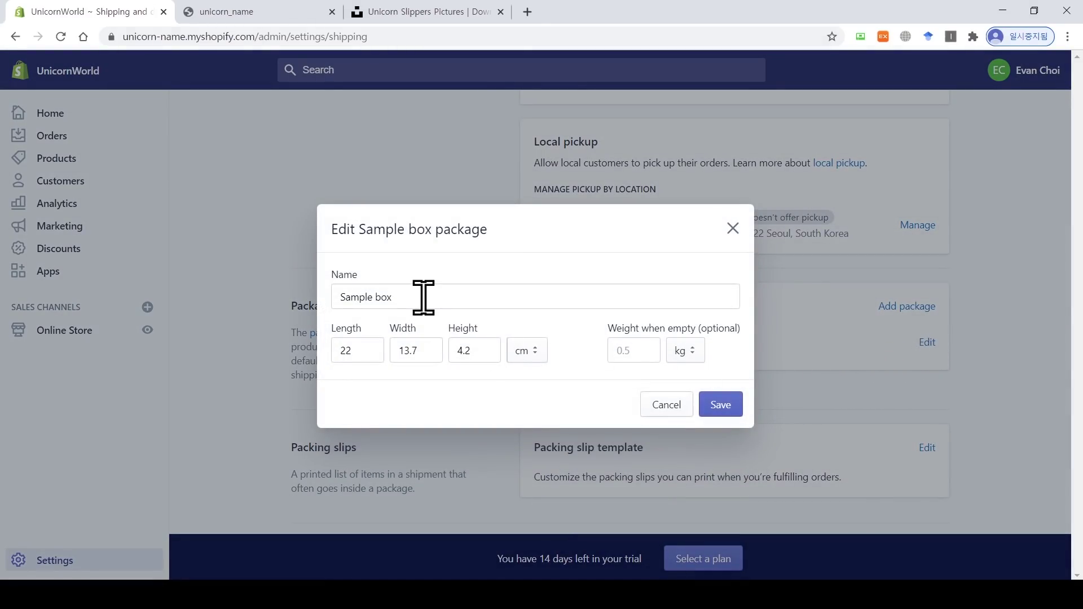
pyautogui.moveTo(423, 297); pyautogui.dragTo(338, 294)
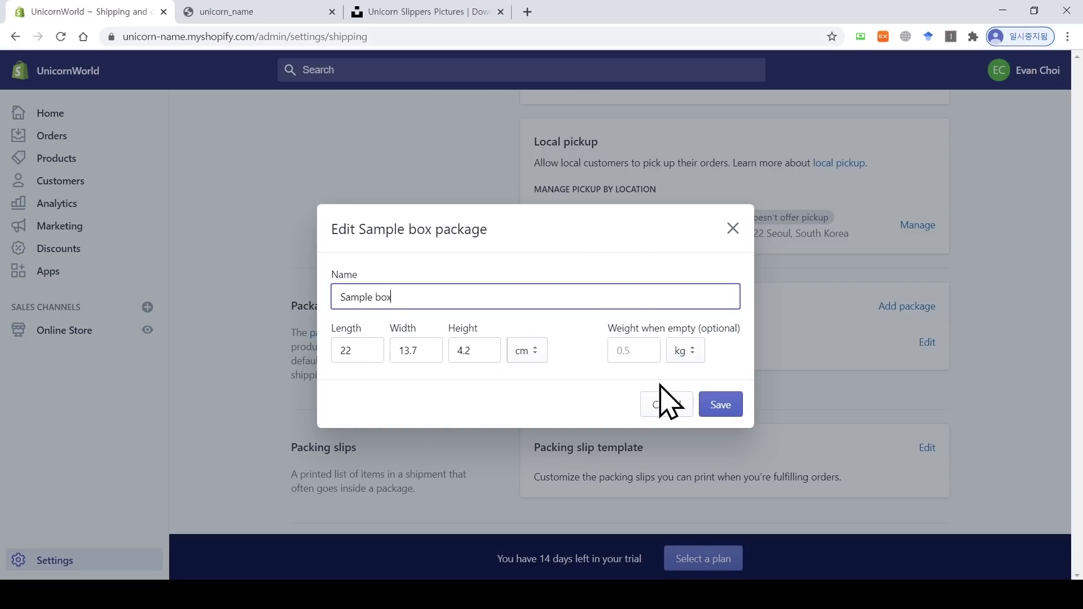
pyautogui.click(677, 404)
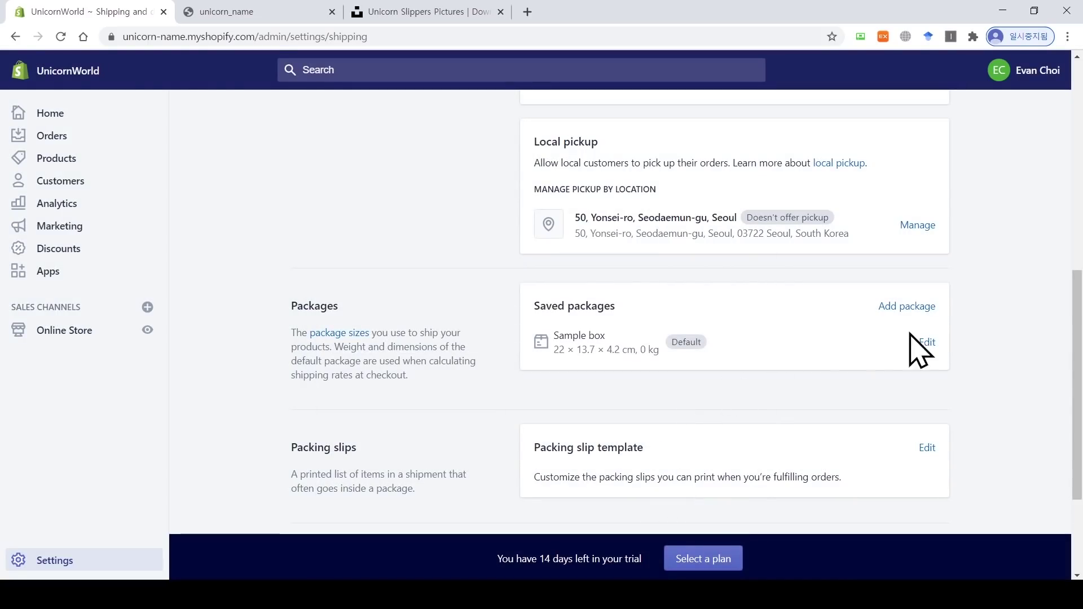
pyautogui.click(906, 307)
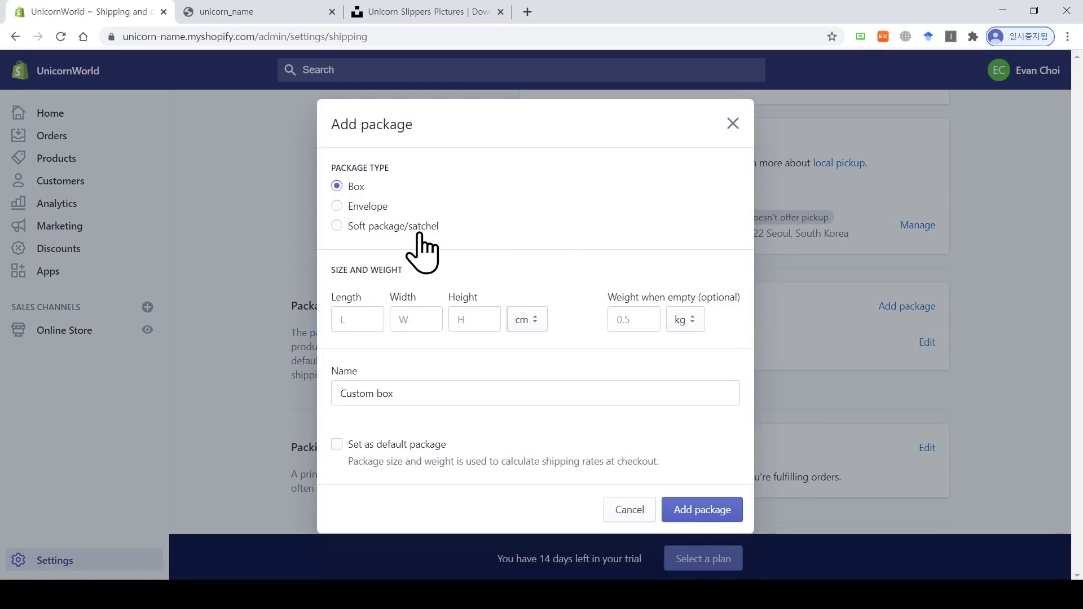
pyautogui.click(370, 209)
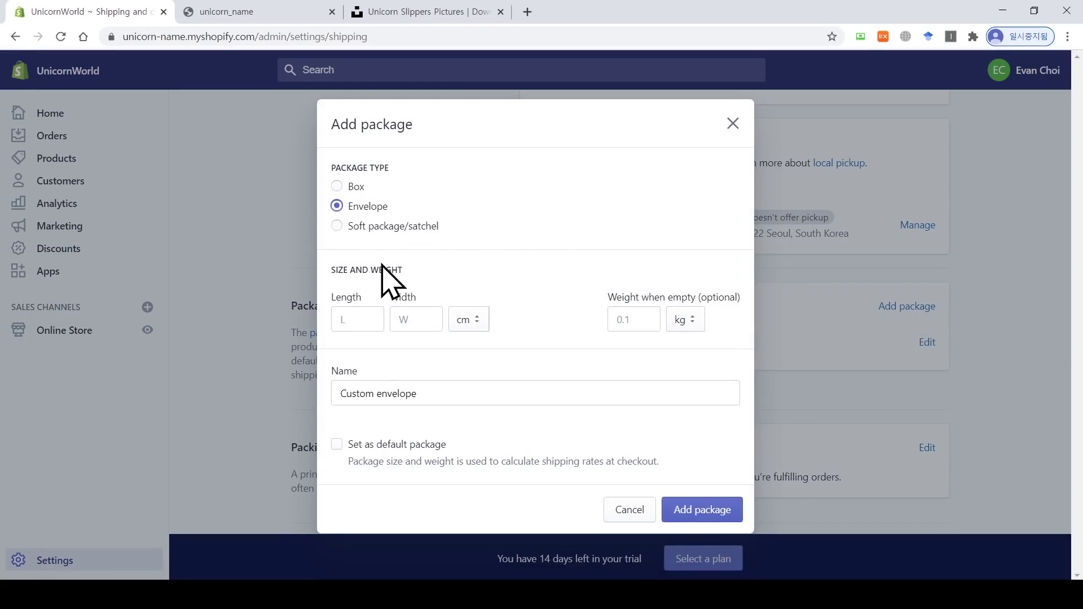
pyautogui.click(380, 230)
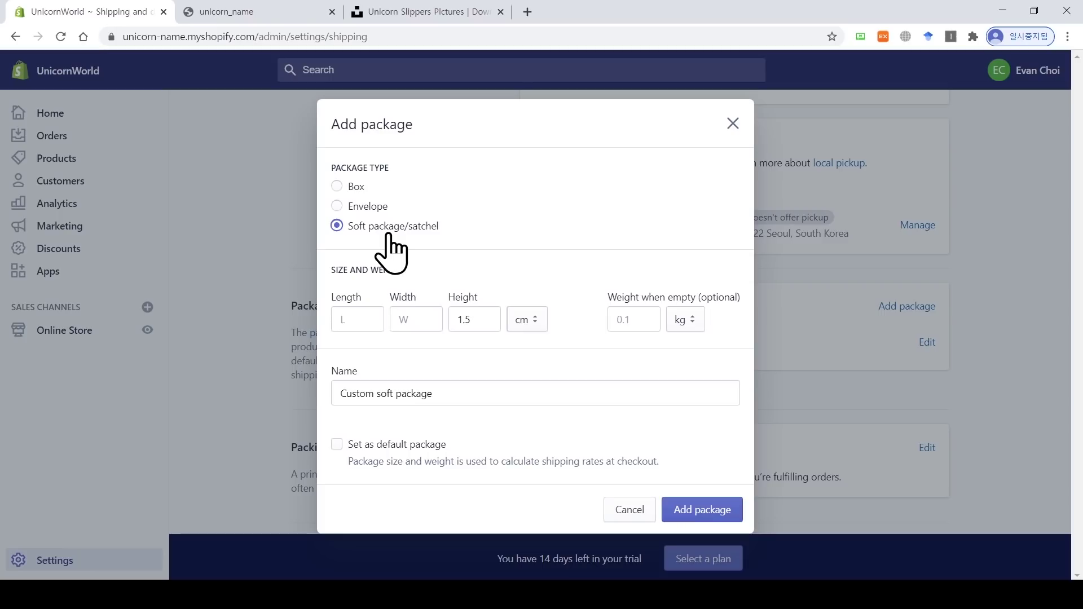
pyautogui.click(352, 188)
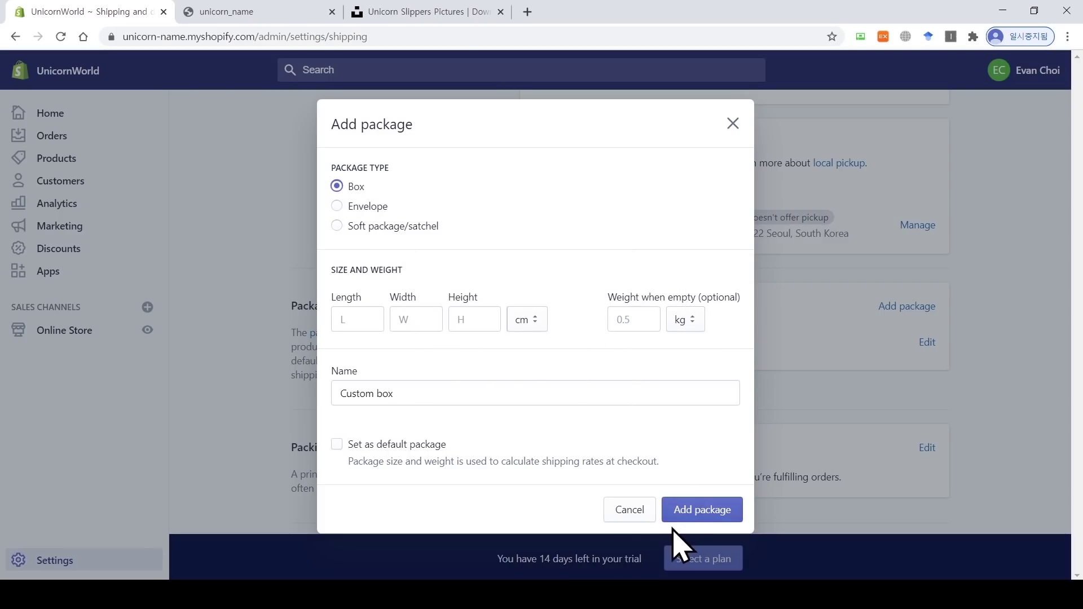
pyautogui.click(633, 530)
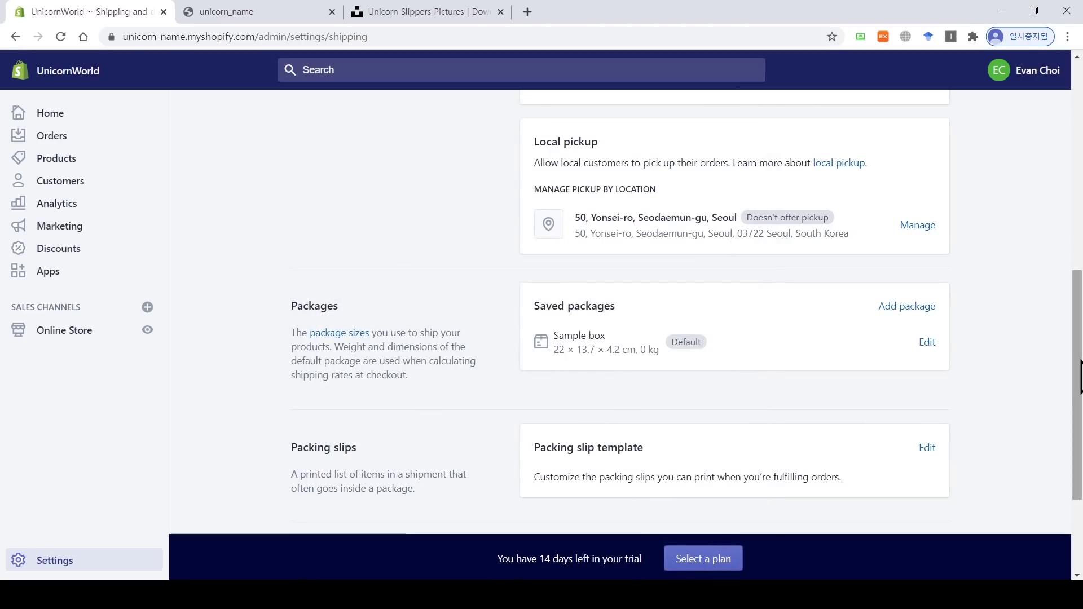
pyautogui.moveTo(1081, 377); pyautogui.dragTo(1081, 446)
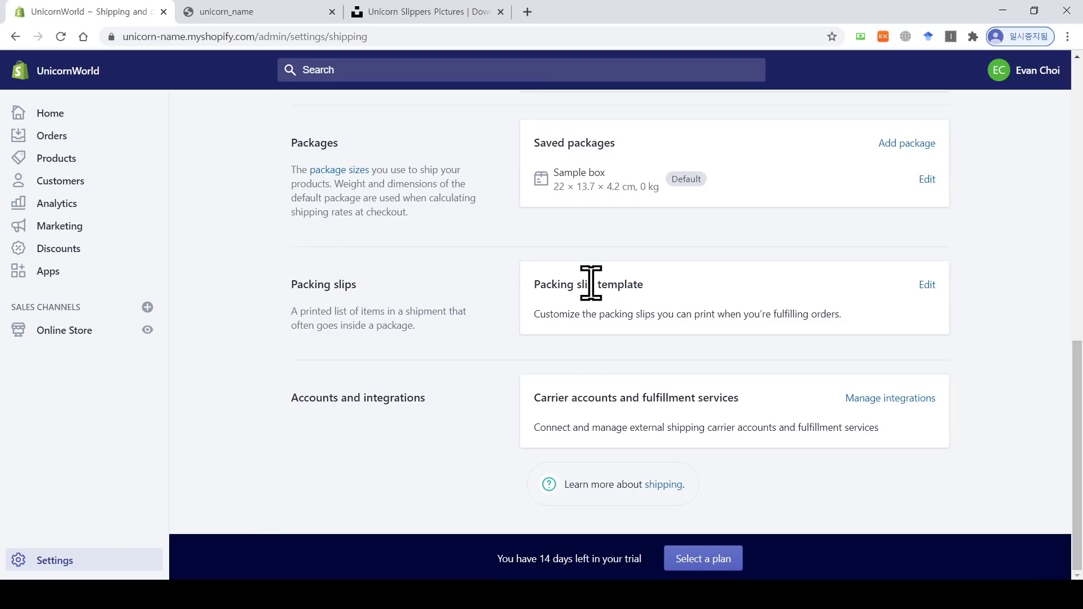
pyautogui.moveTo(644, 283); pyautogui.dragTo(594, 284)
pyautogui.click(665, 292)
pyautogui.click(927, 285)
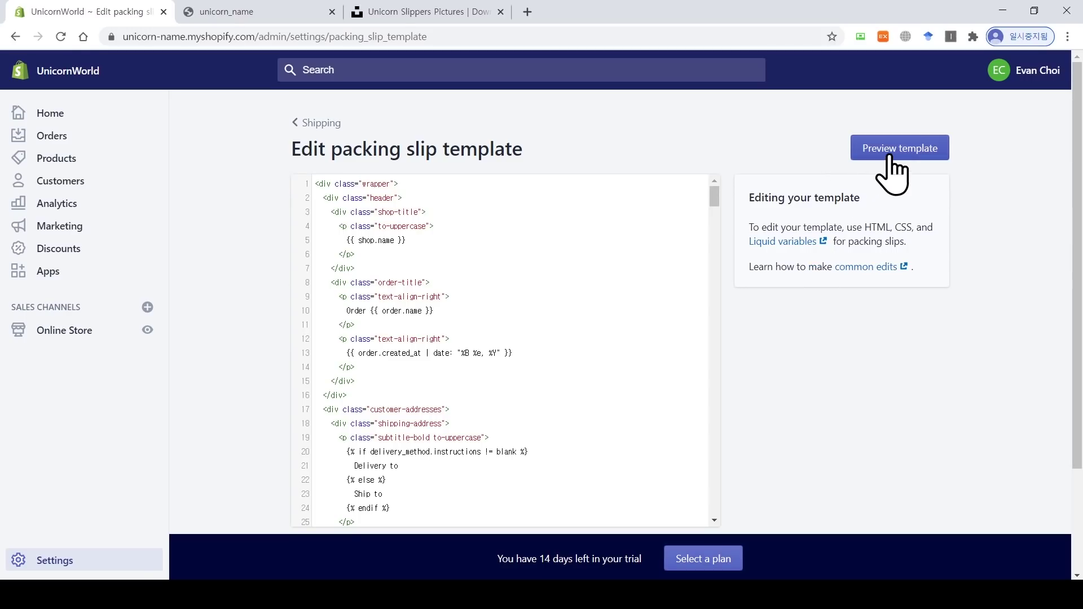
pyautogui.click(317, 124)
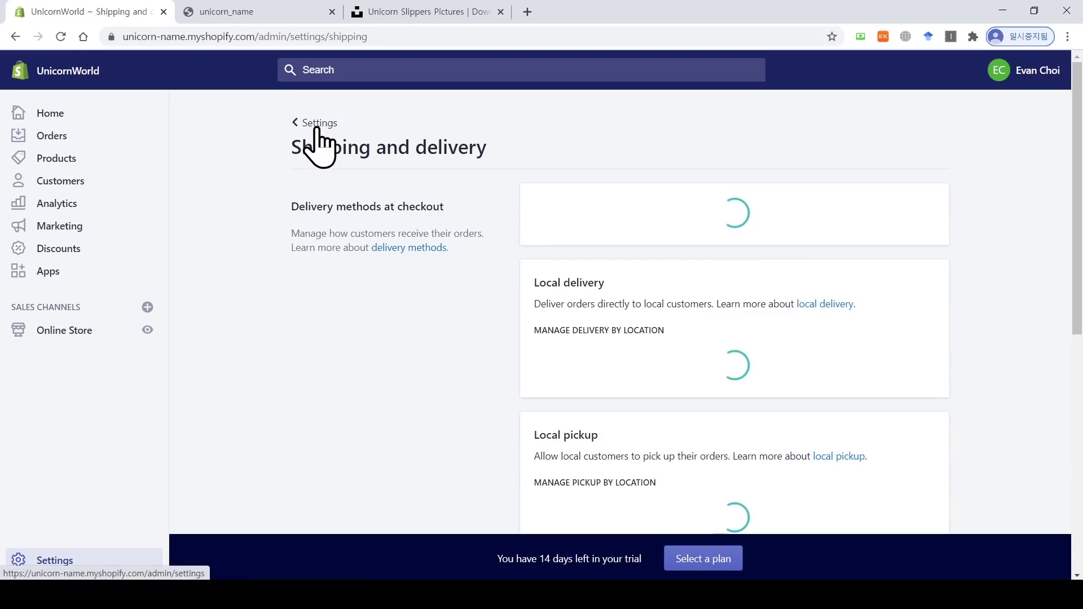
pyautogui.scroll(-10, 580, 194)
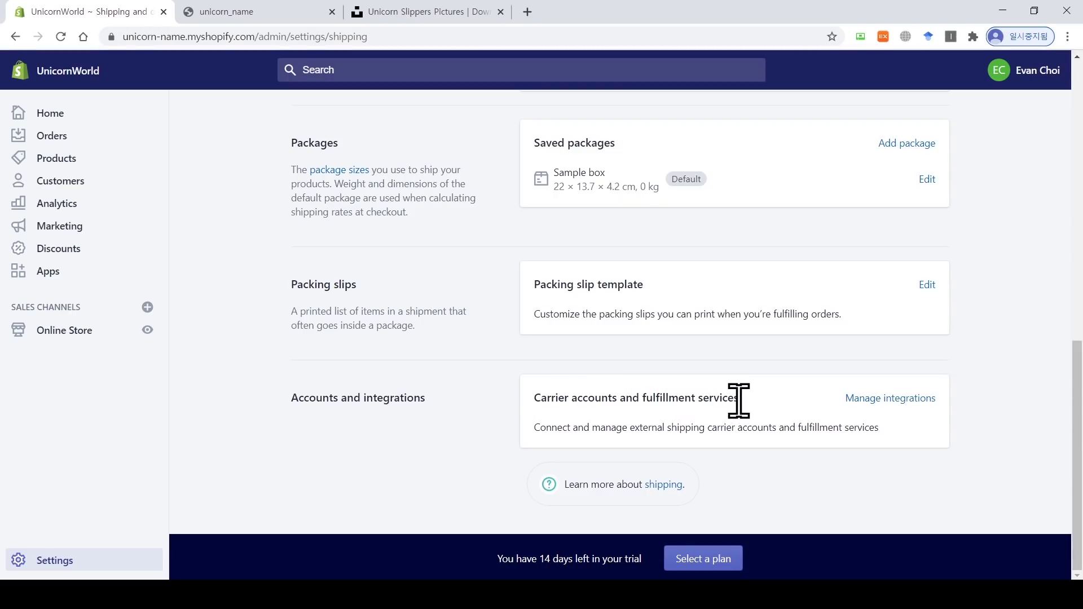
pyautogui.click(872, 402)
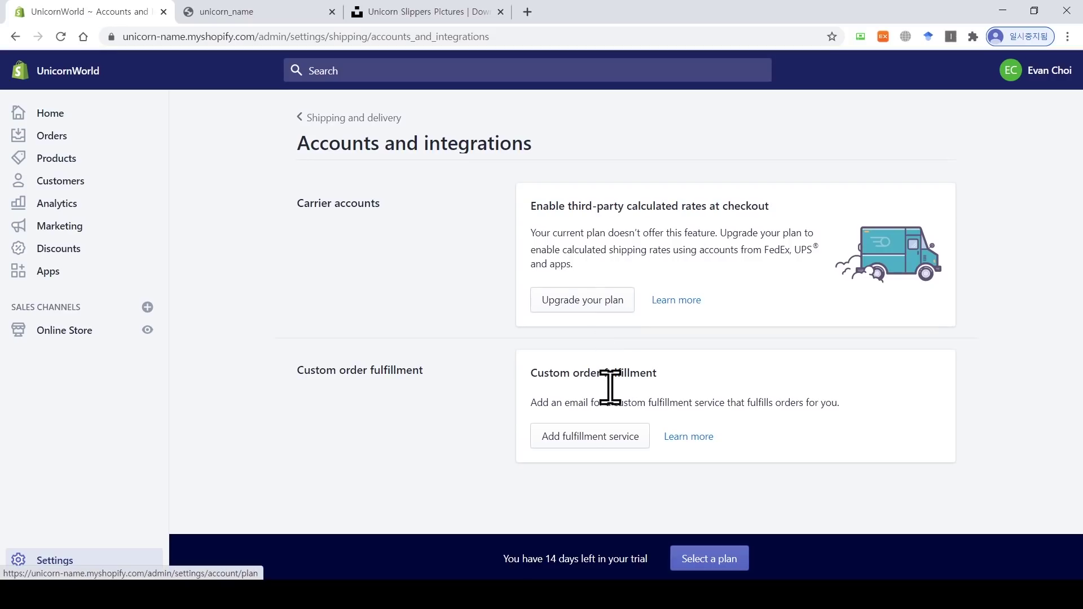
pyautogui.click(309, 120)
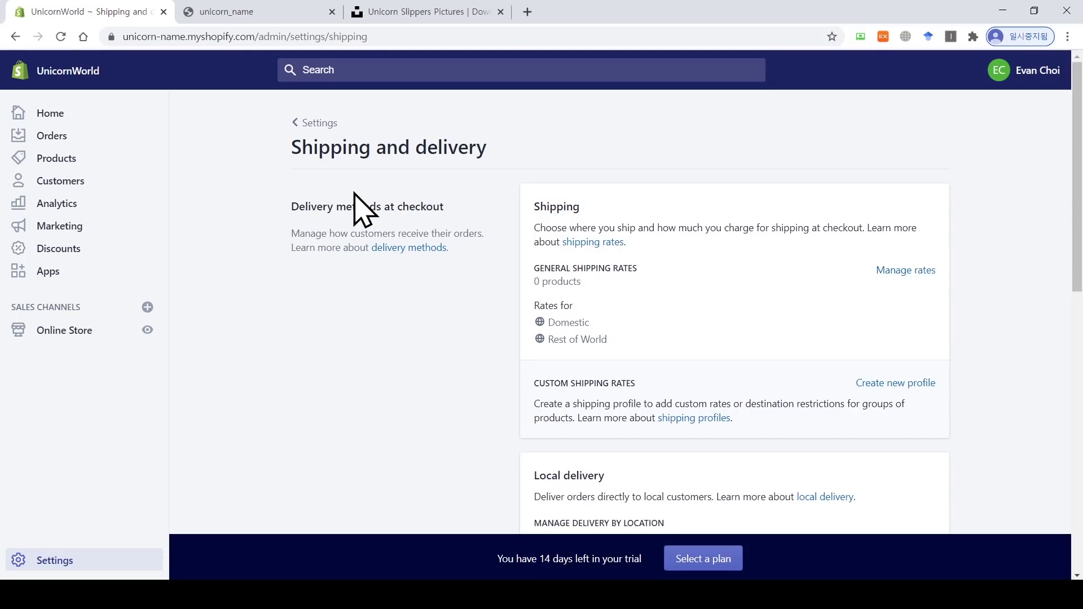
# Step: Open the Taxes settings, with South Korea collecting tax and Rest of world not collecting
pyautogui.click(309, 124)
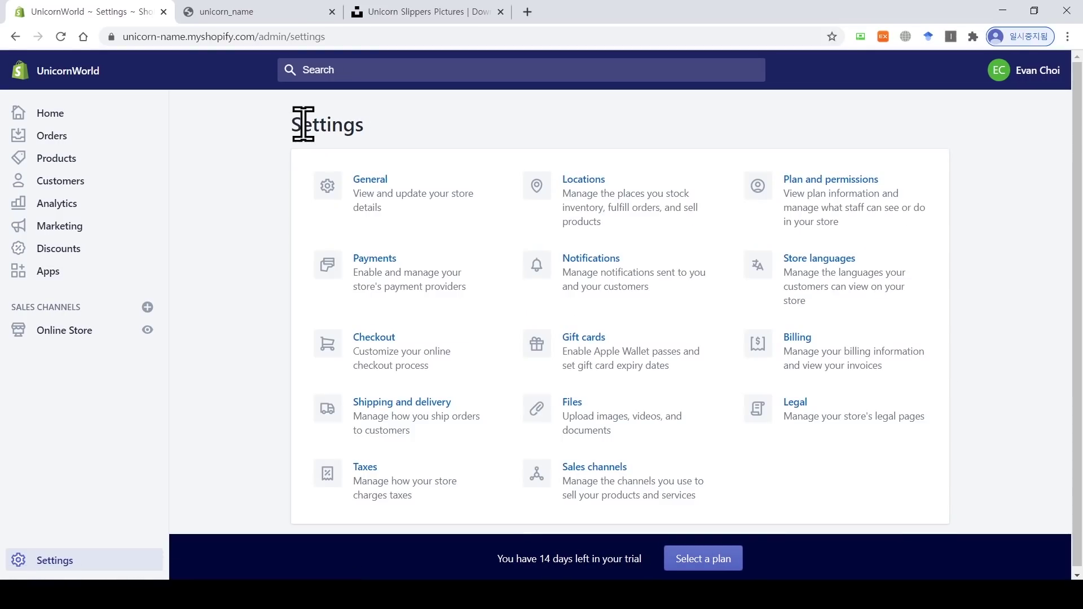
pyautogui.click(374, 466)
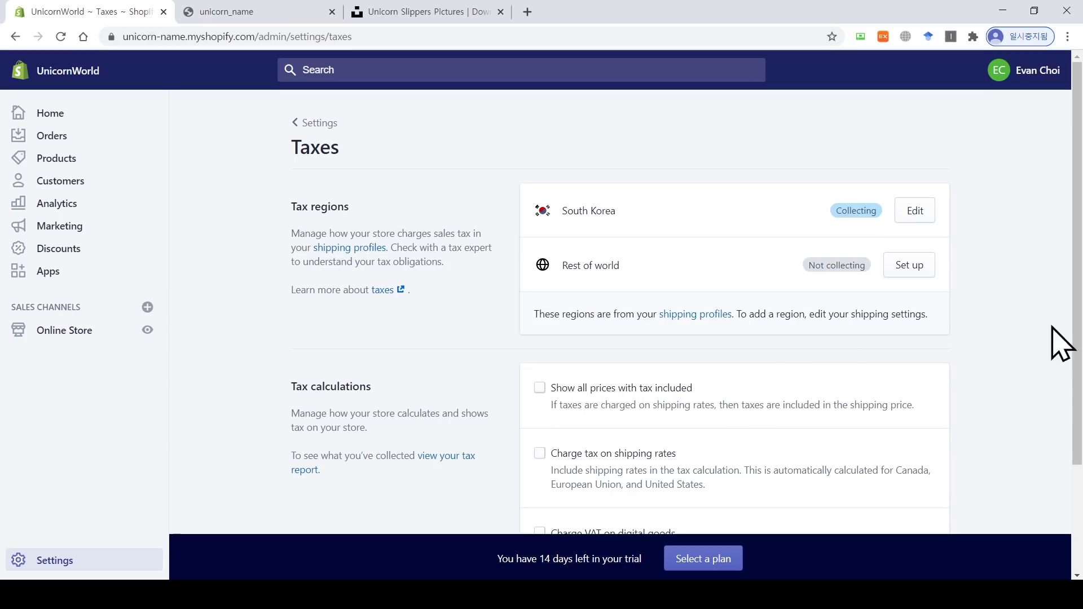
pyautogui.scroll(-3, 1060, 343)
pyautogui.scroll(3, 1075, 338)
pyautogui.click(915, 212)
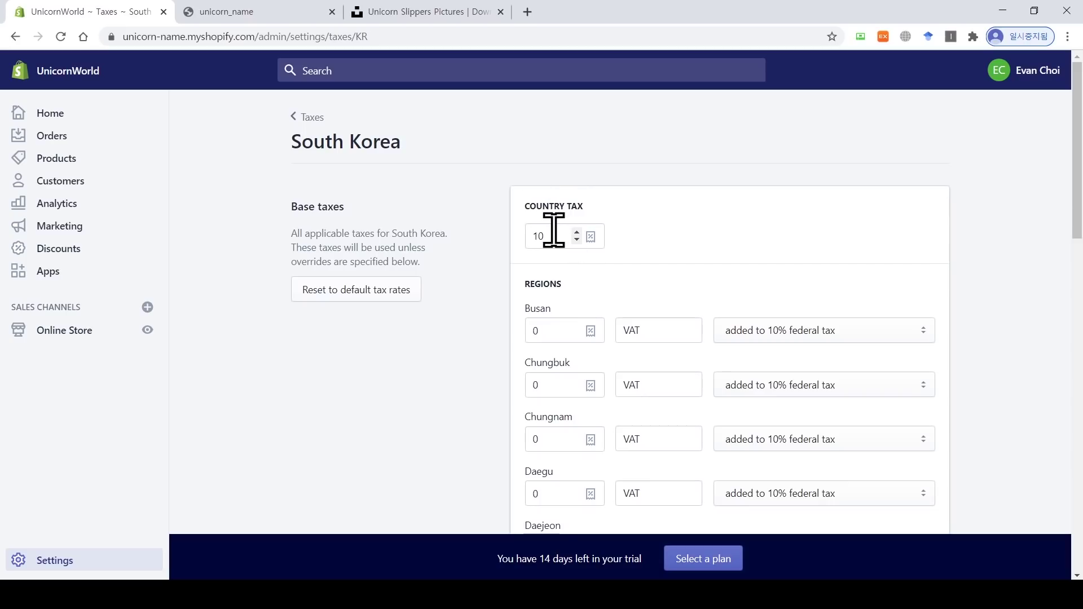
pyautogui.moveTo(551, 234); pyautogui.dragTo(531, 237)
pyautogui.click(664, 229)
pyautogui.moveTo(1077, 187); pyautogui.dragTo(1080, 514)
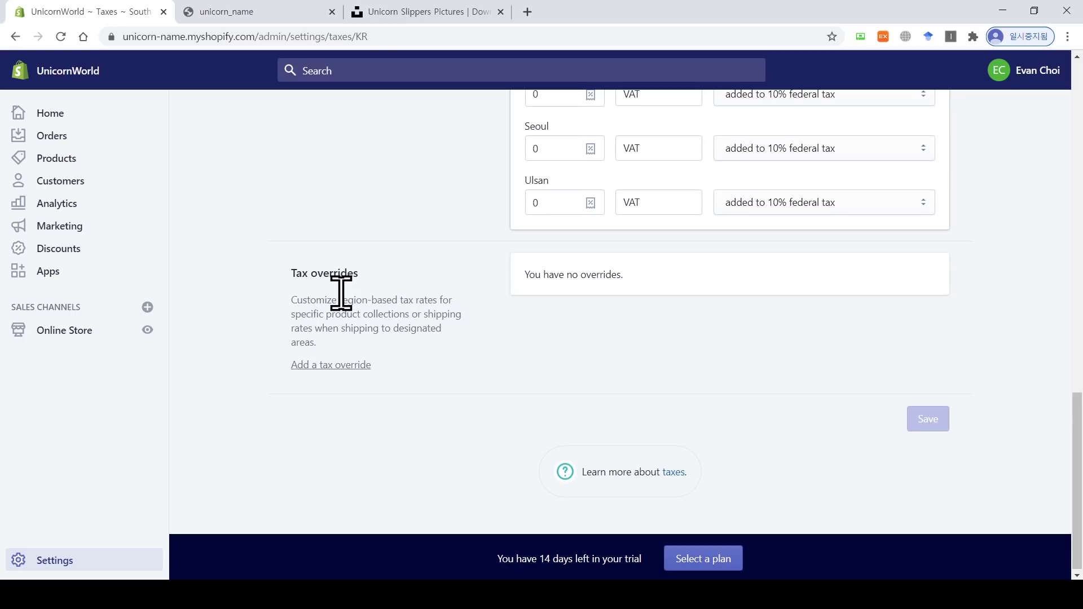
pyautogui.click(339, 366)
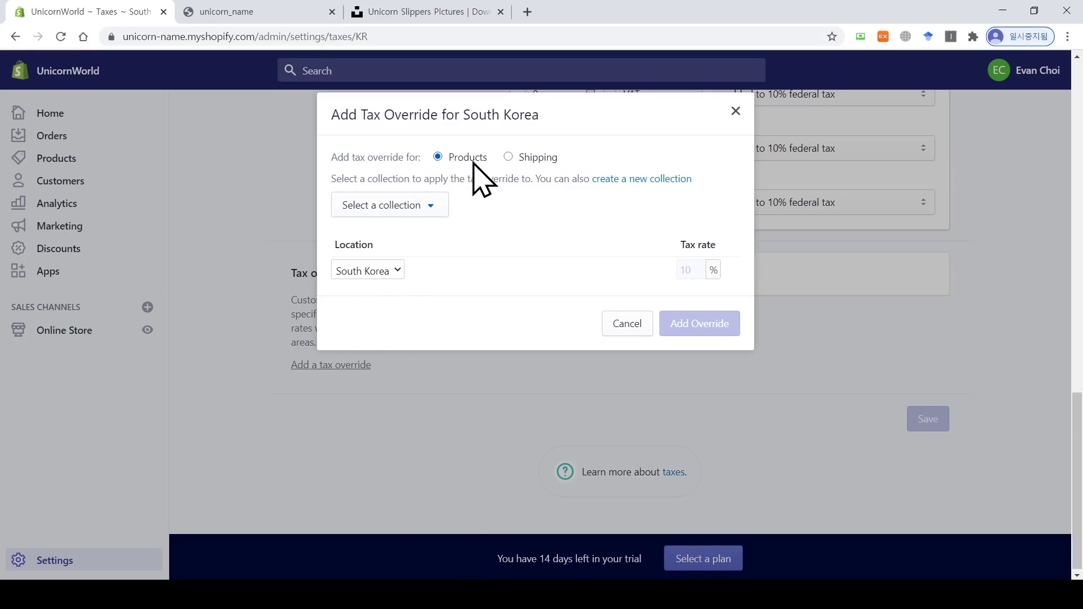
pyautogui.click(430, 208)
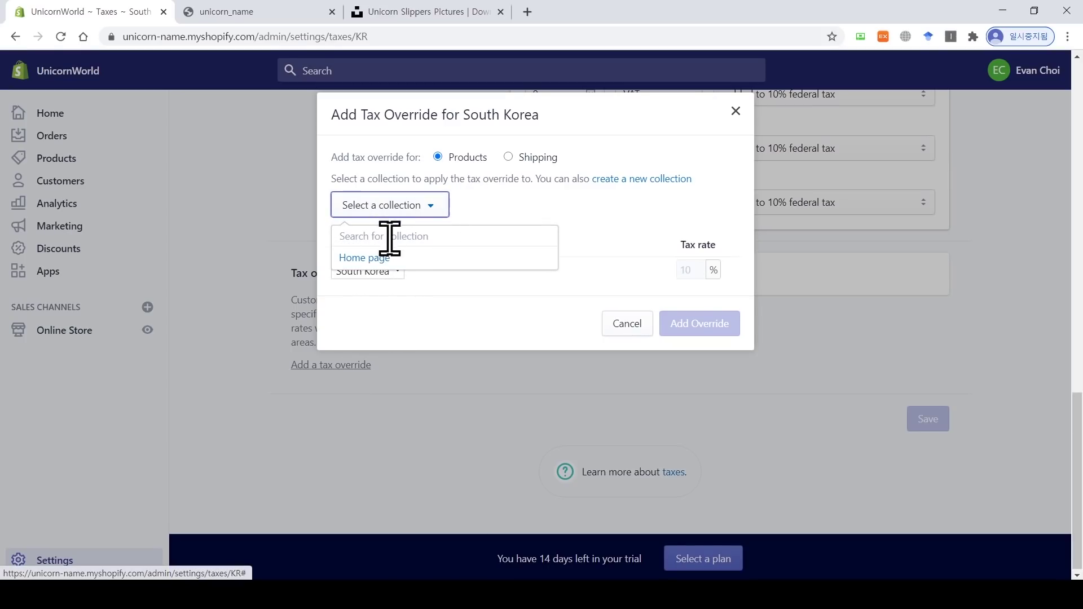
pyautogui.click(372, 257)
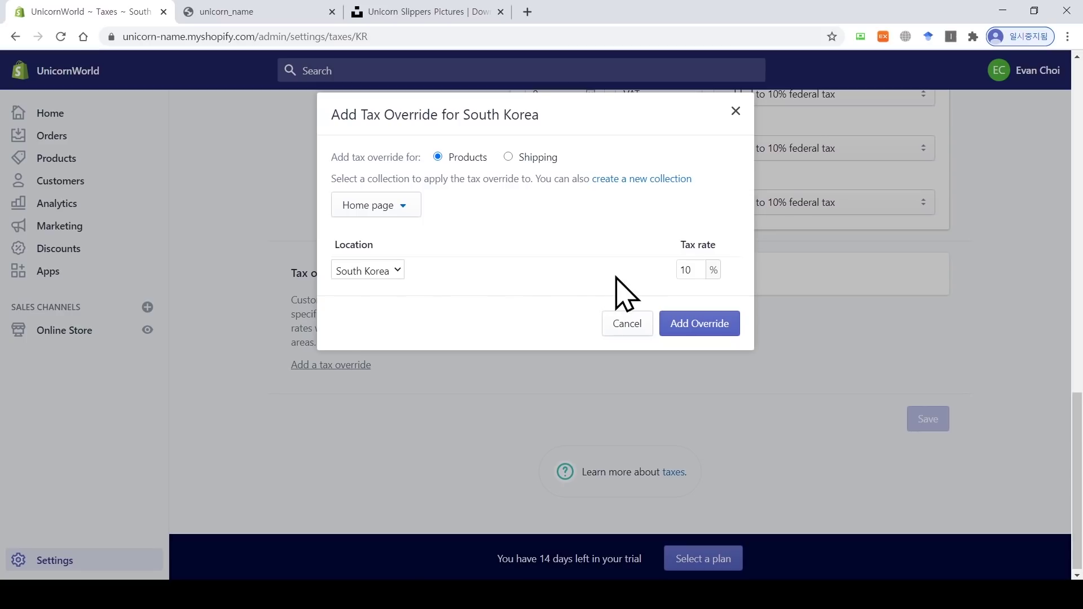
pyautogui.doubleClick(690, 271)
pyautogui.write('7')
pyautogui.doubleClick(684, 271)
pyautogui.click(623, 320)
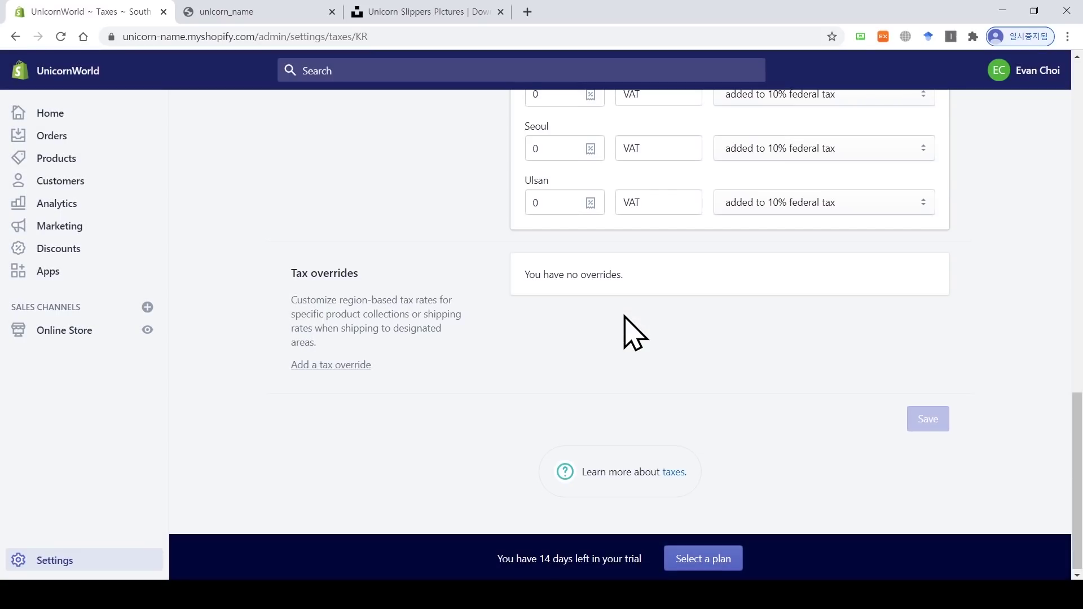
pyautogui.scroll(15, 900, 404)
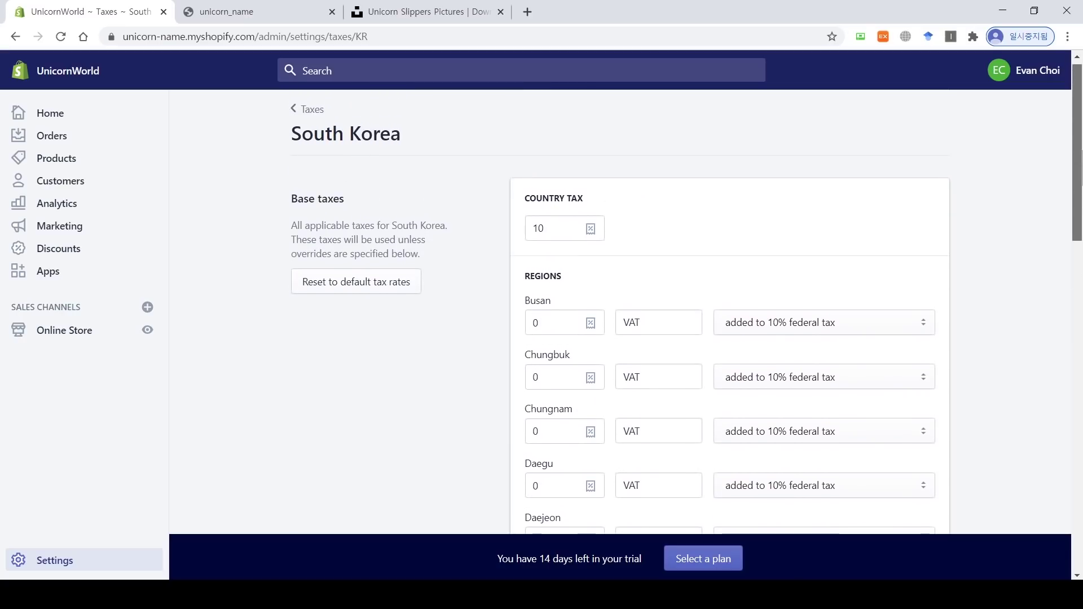
pyautogui.click(312, 109)
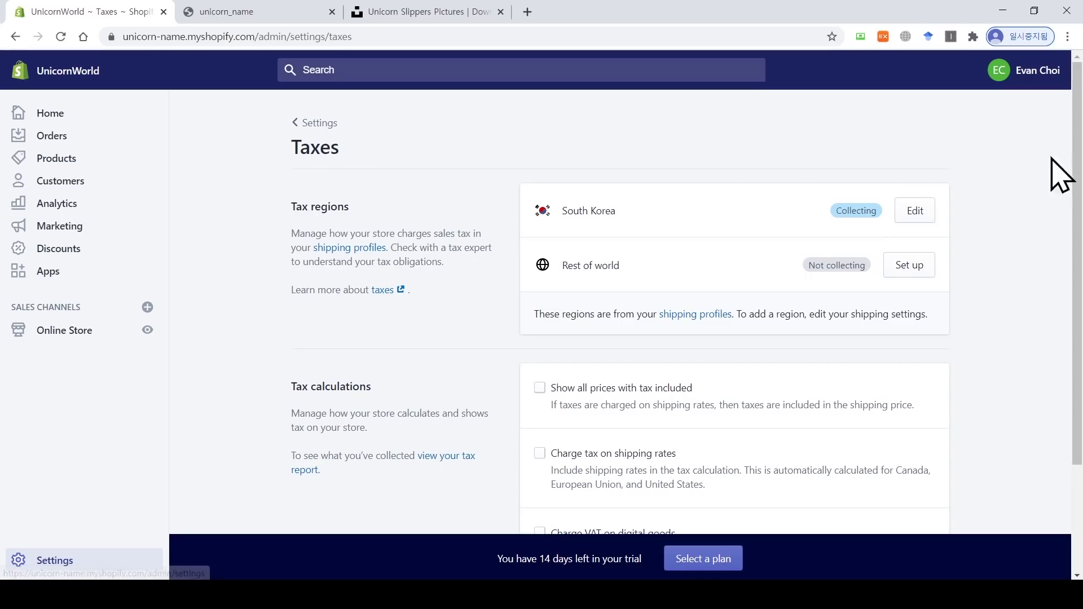
# Step: Enable 'Show all prices with tax included', save the tax settings, and return to Settings
pyautogui.moveTo(1077, 164); pyautogui.dragTo(1079, 271)
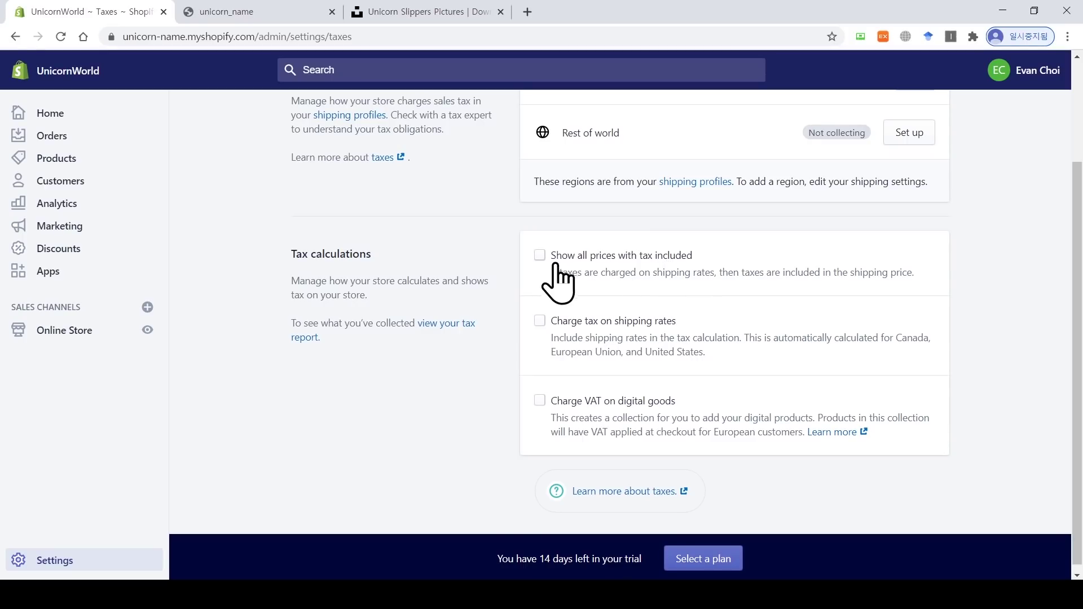
pyautogui.click(538, 258)
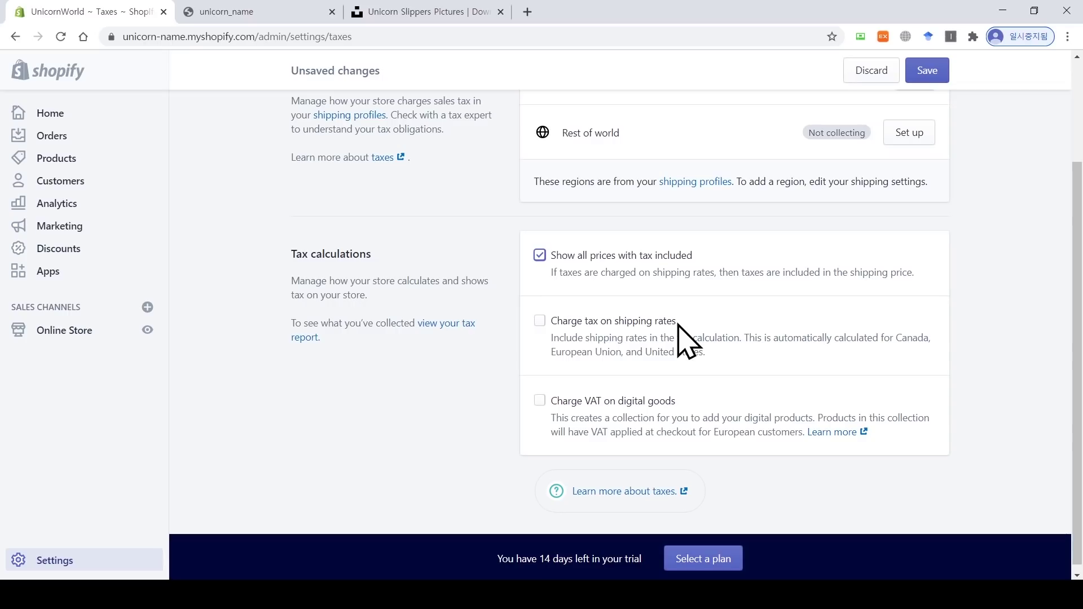
pyautogui.moveTo(1080, 300); pyautogui.dragTo(1079, 308)
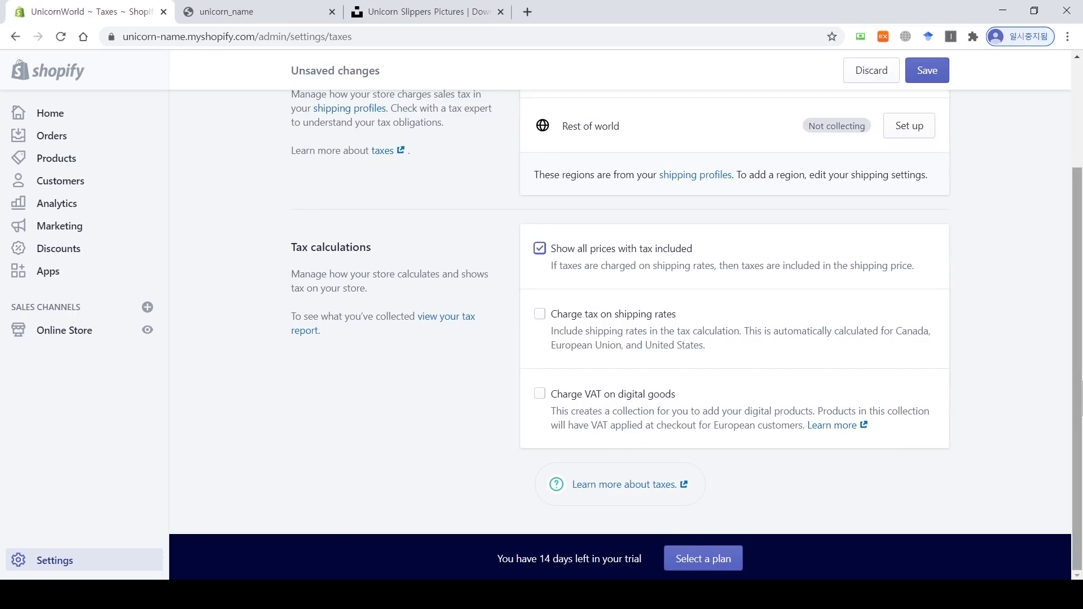
pyautogui.moveTo(1082, 381); pyautogui.dragTo(1082, 220)
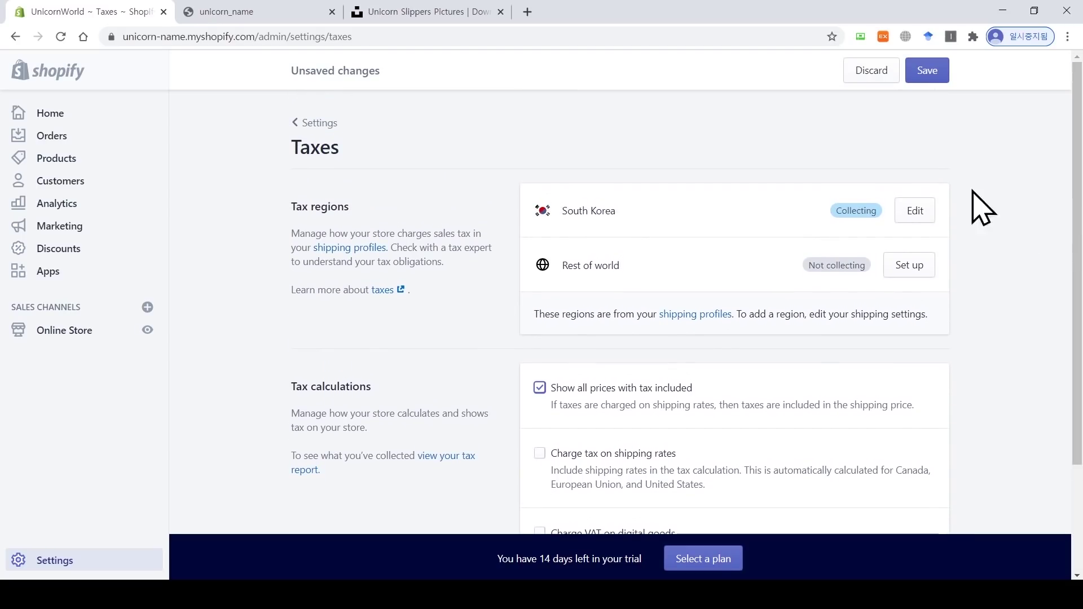
pyautogui.click(945, 79)
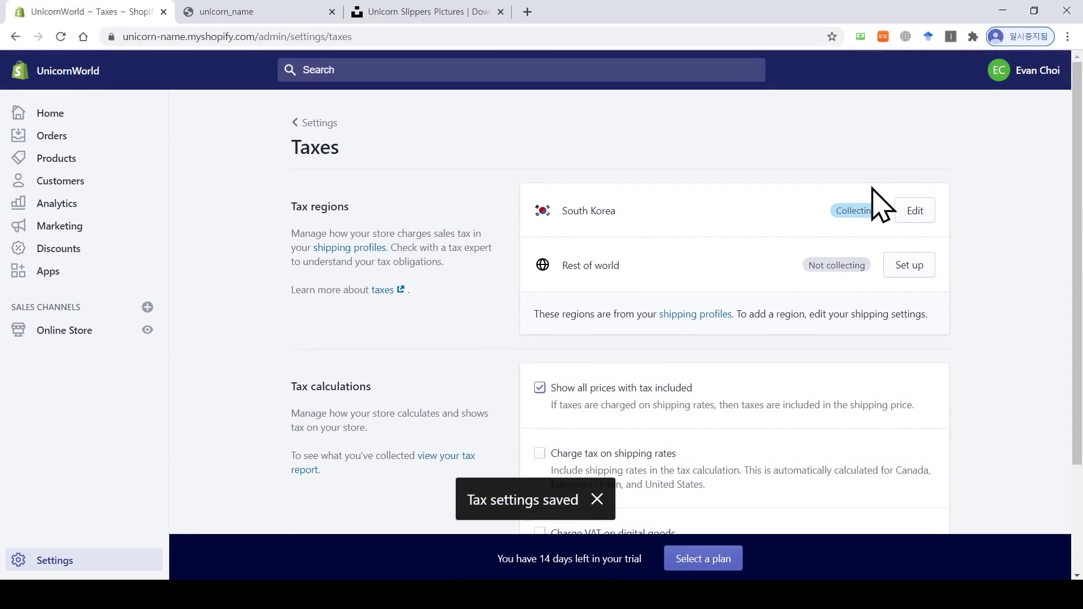
pyautogui.click(314, 124)
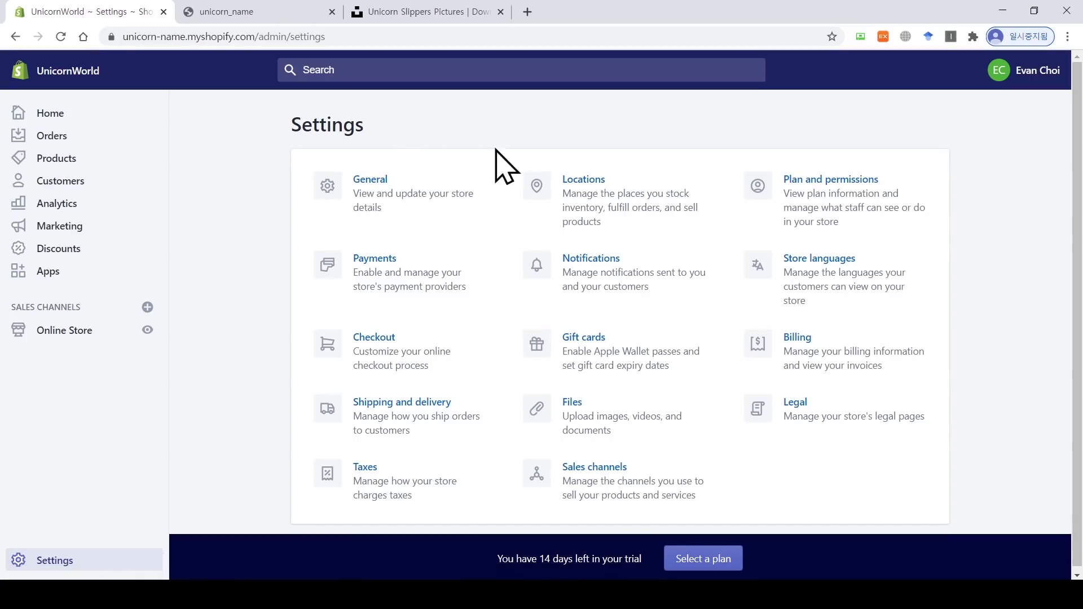
# Step: Glance at the Locations page, then open Notifications listing Order confirmation and other templates
pyautogui.click(592, 198)
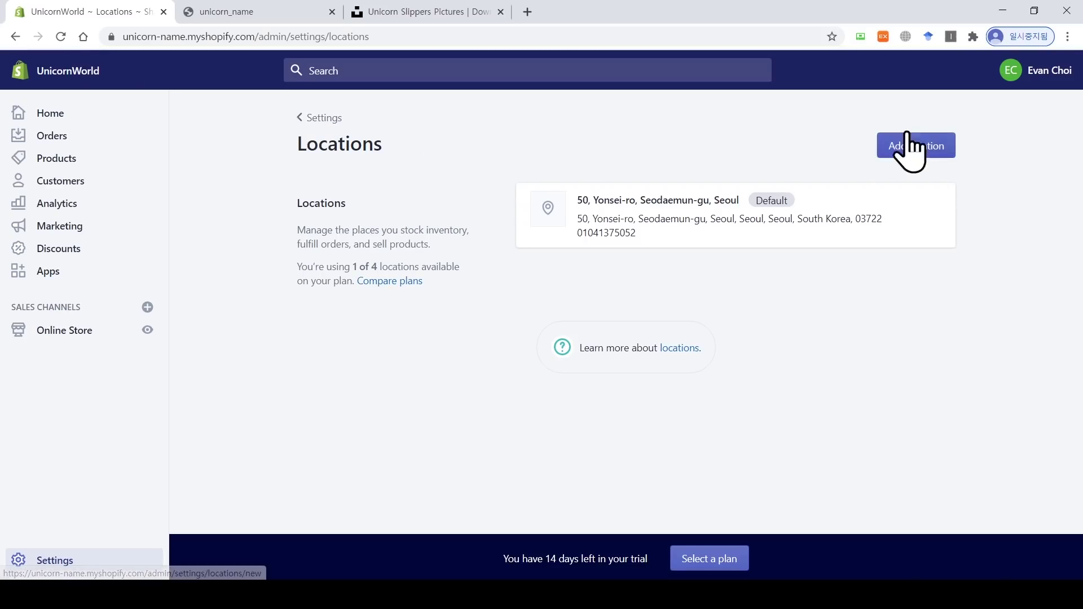
pyautogui.click(333, 118)
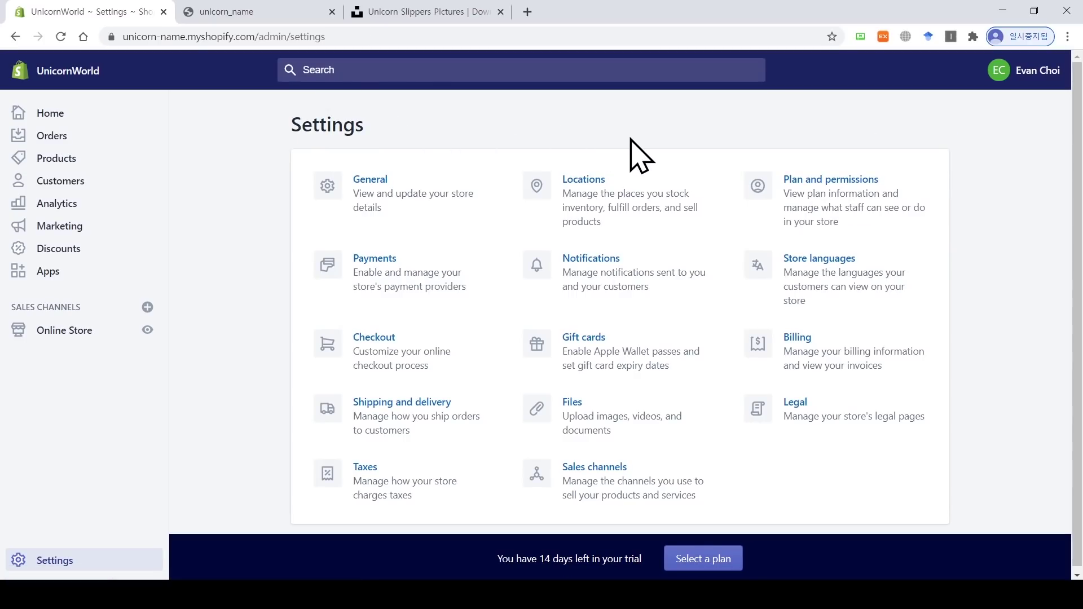
pyautogui.click(569, 291)
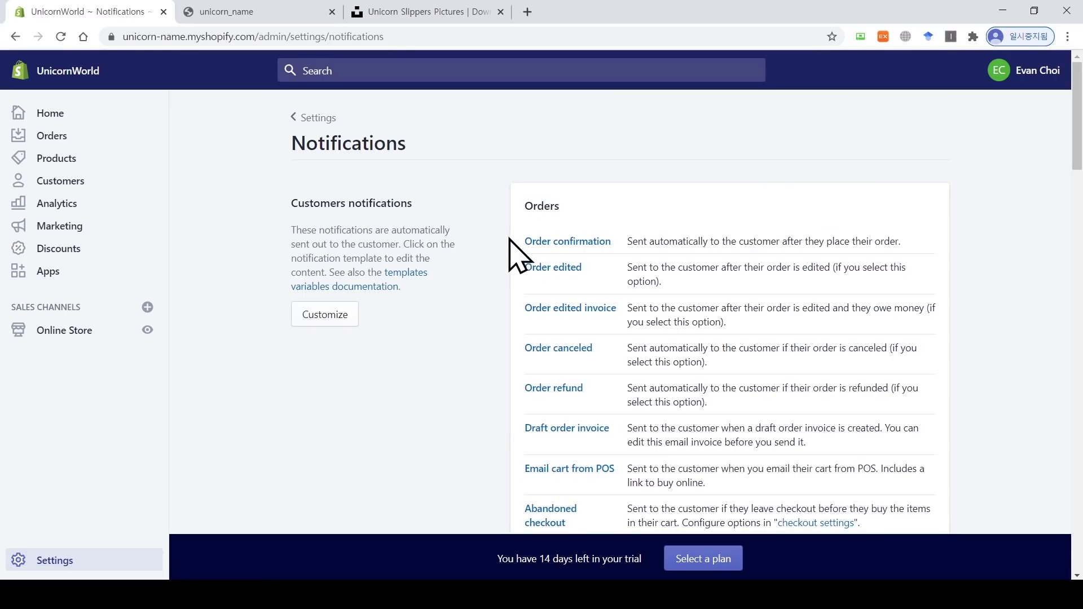
# Step: Trim the Order confirmation email subject to '{{name}} 주문 확인' and save the template
pyautogui.click(583, 244)
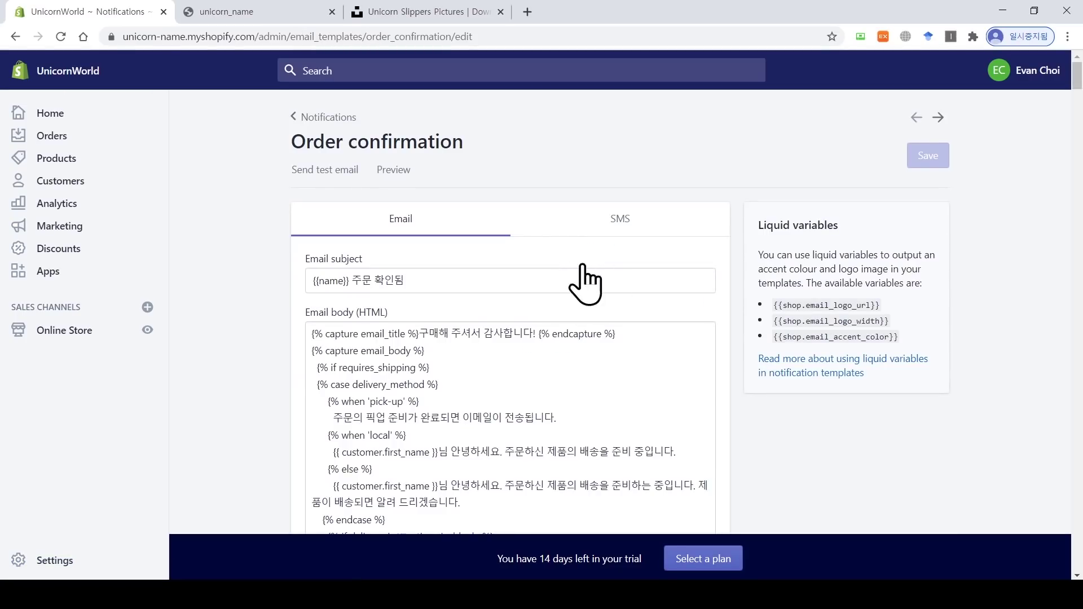
pyautogui.scroll(-5, 1015, 210)
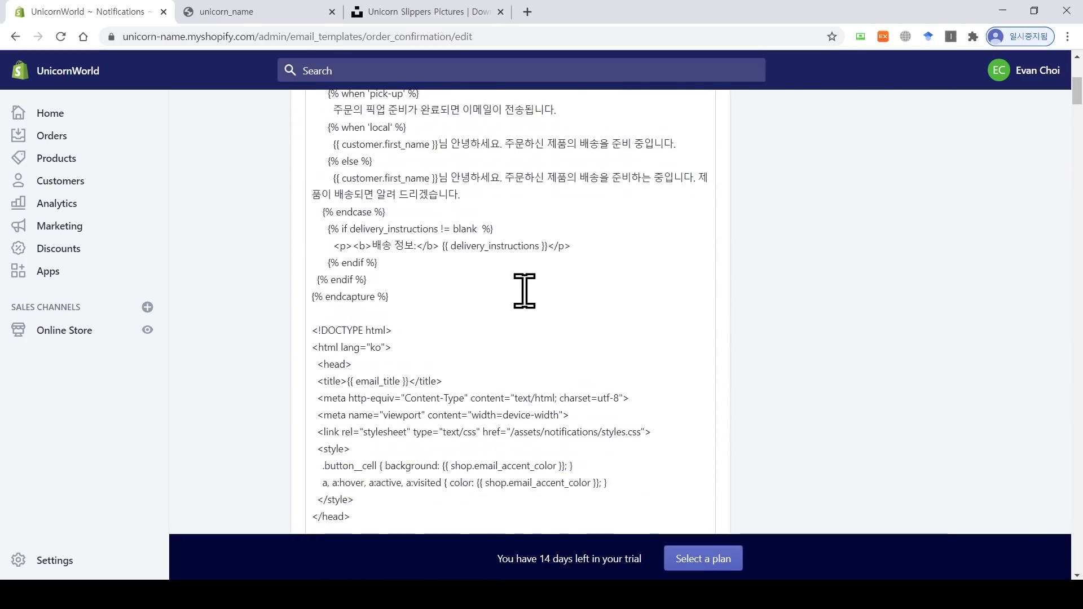
pyautogui.scroll(-7, 523, 290)
pyautogui.scroll(8, 554, 285)
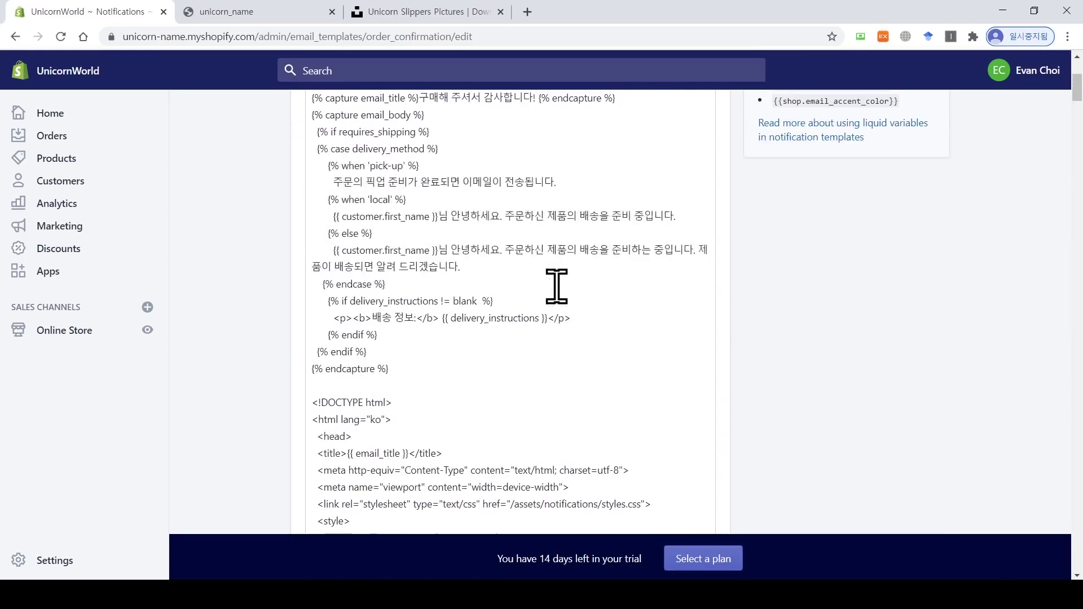
pyautogui.scroll(4, 557, 286)
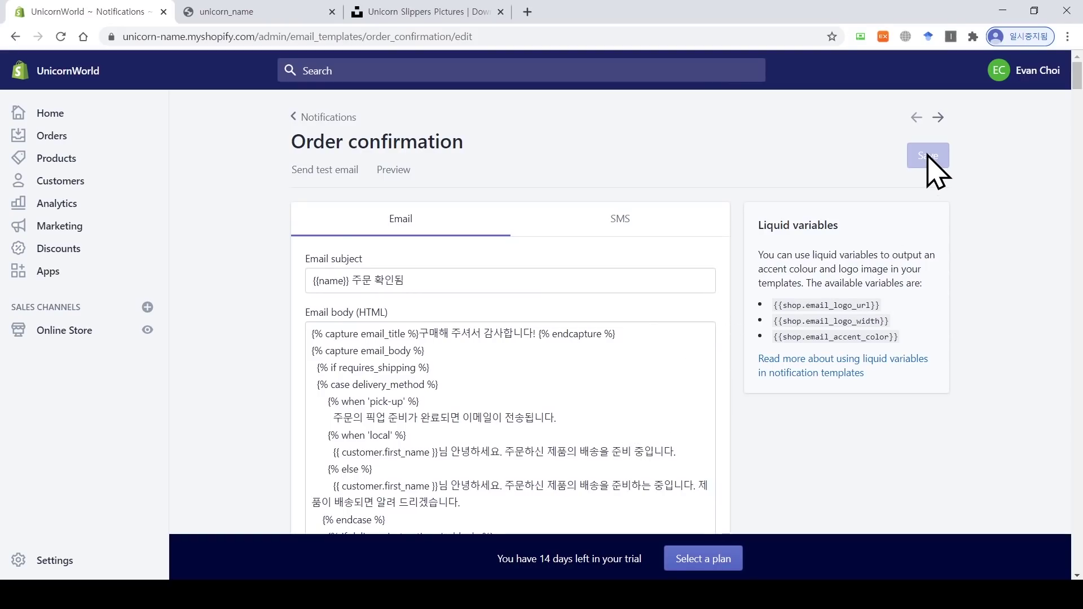
pyautogui.click(435, 286)
pyautogui.press('BackSpace')
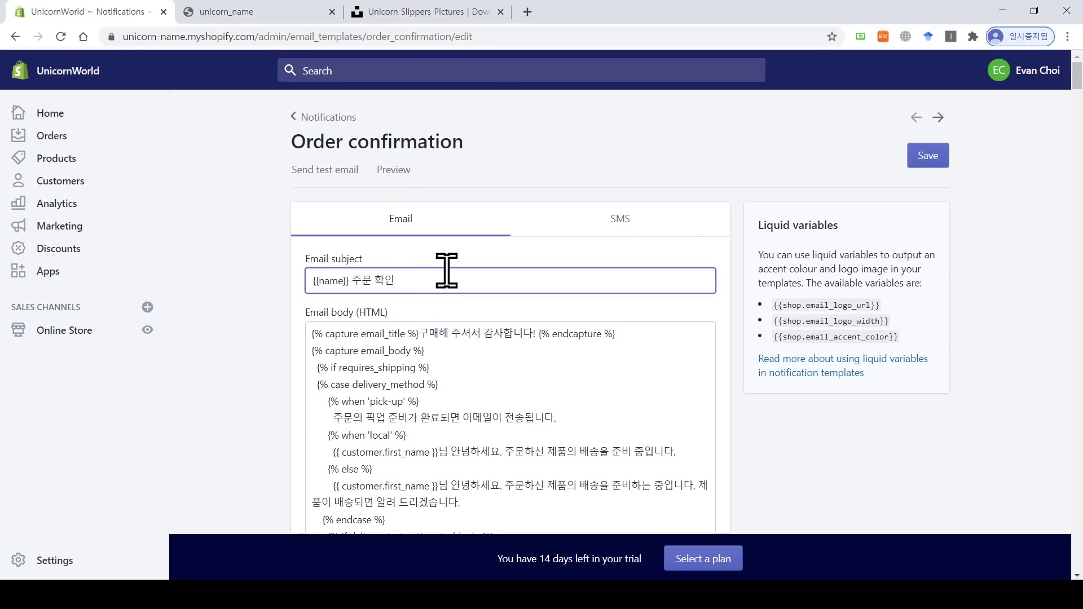
pyautogui.click(921, 157)
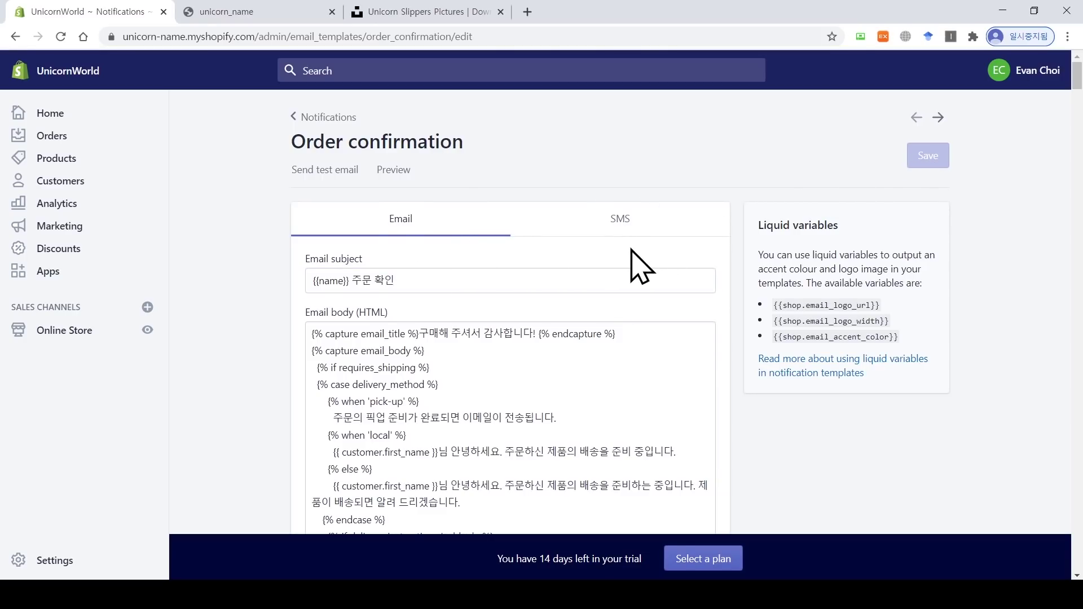
pyautogui.click(312, 120)
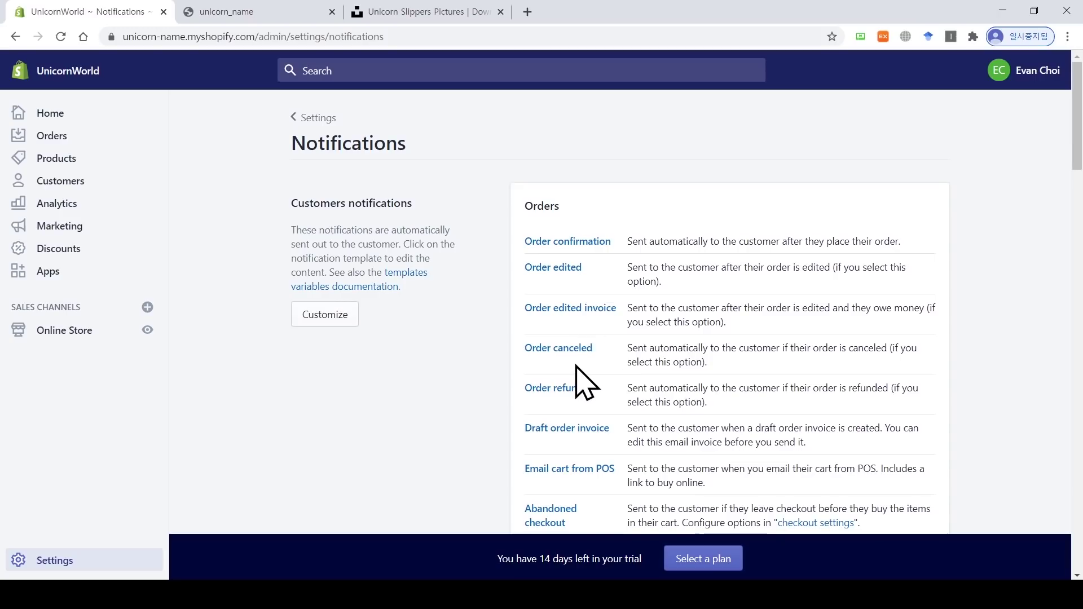
# Step: Scroll down through the notification templates and select the recipient line's text
pyautogui.scroll(-5, 1079, 204)
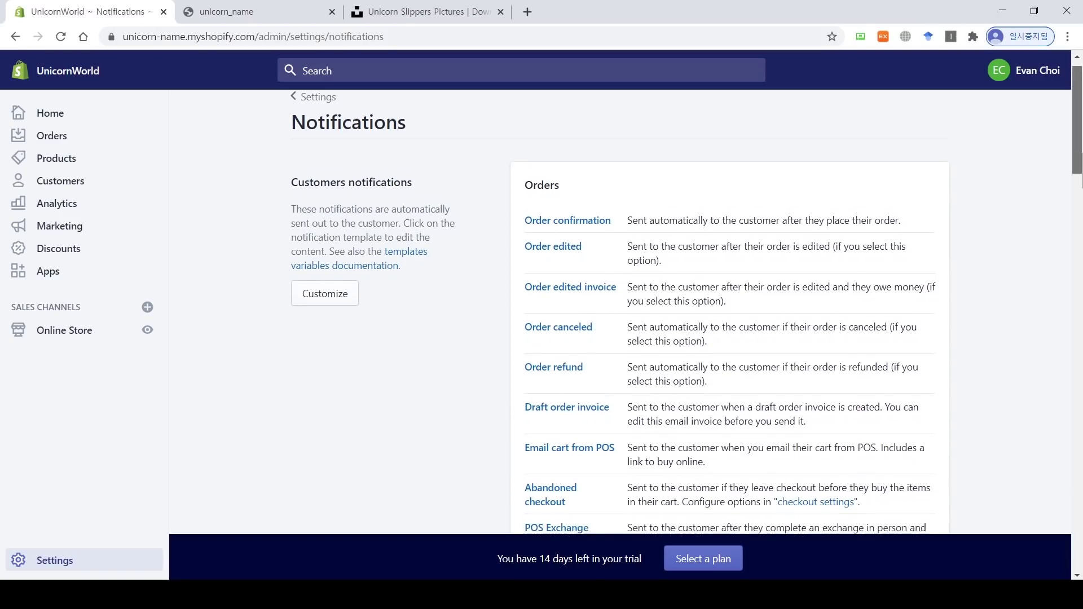
pyautogui.scroll(-5, 1080, 214)
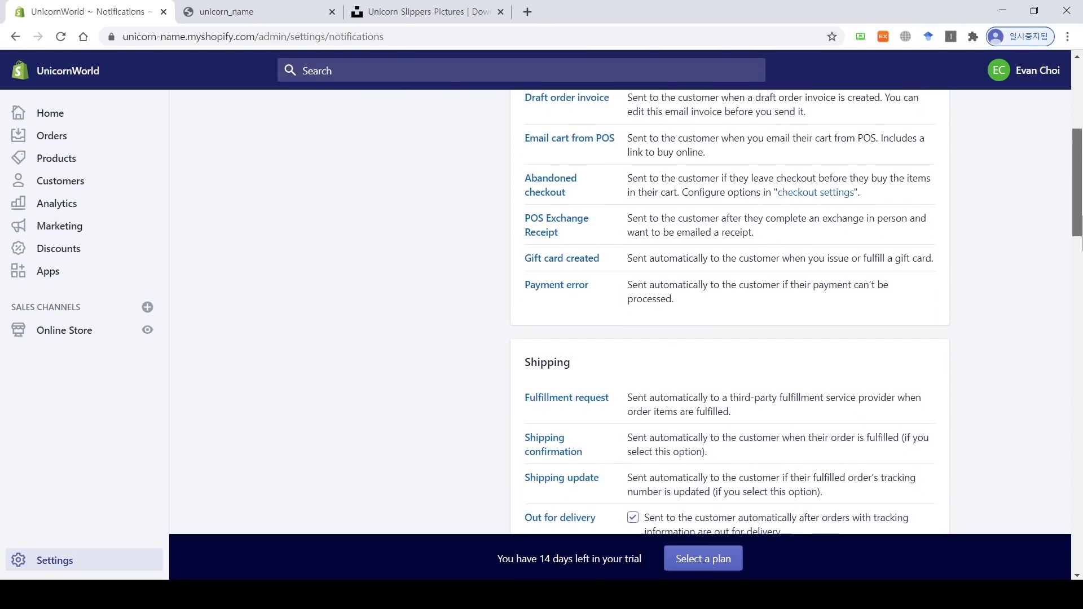
pyautogui.scroll(-1, 1079, 225)
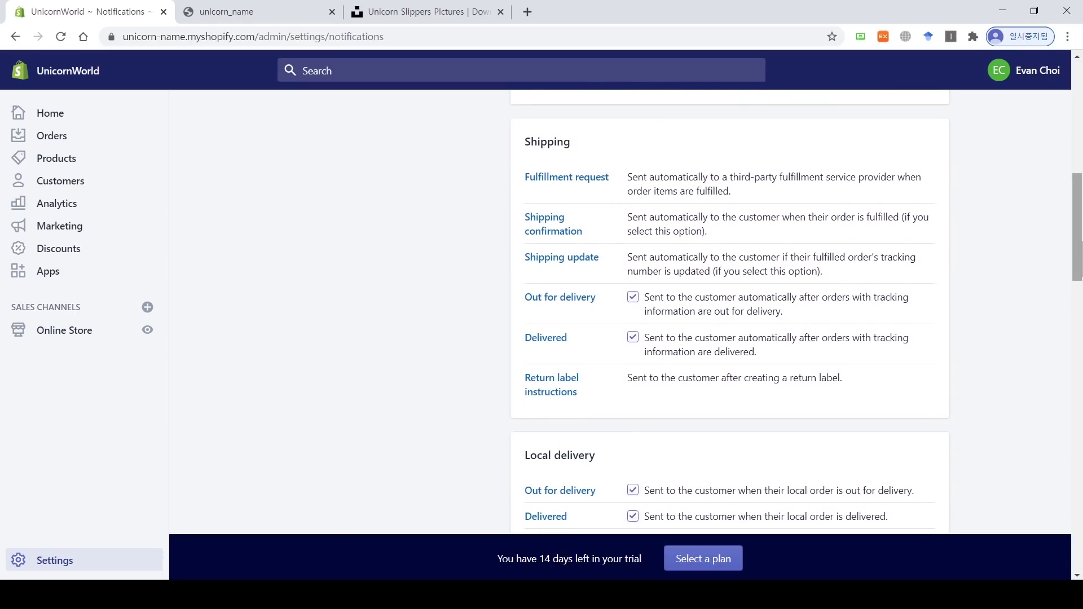
pyautogui.scroll(-1, 1078, 237)
pyautogui.scroll(-3, 733, 316)
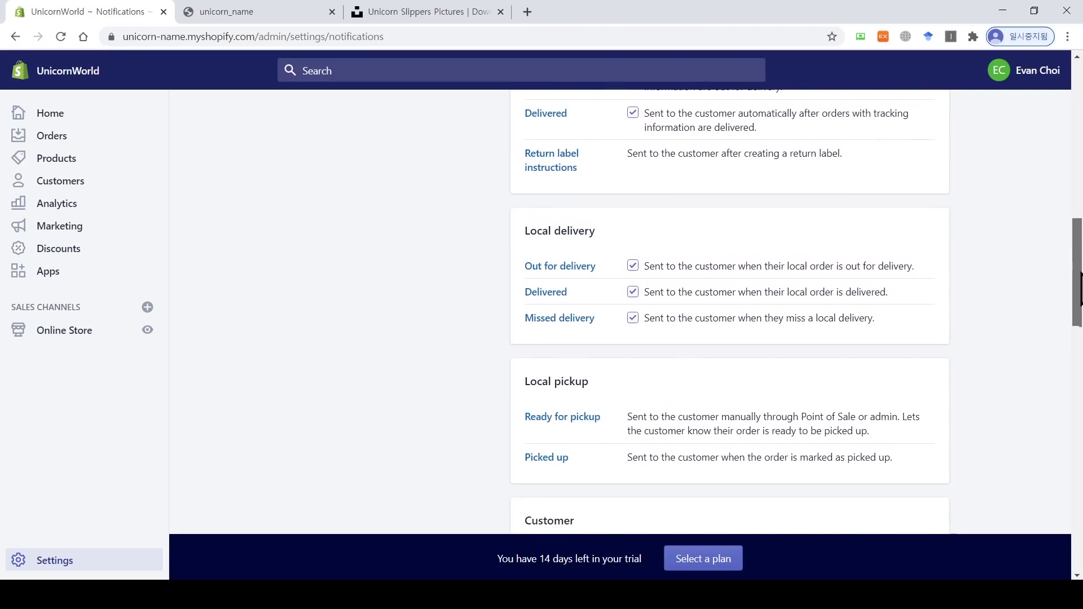
pyautogui.scroll(-3, 629, 249)
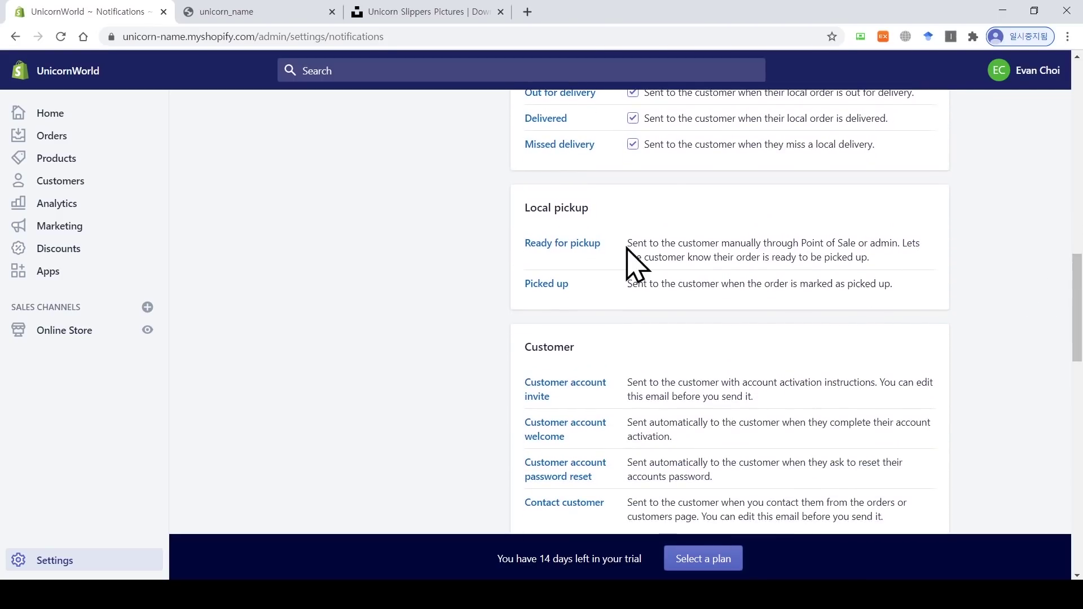
pyautogui.scroll(-3, 795, 307)
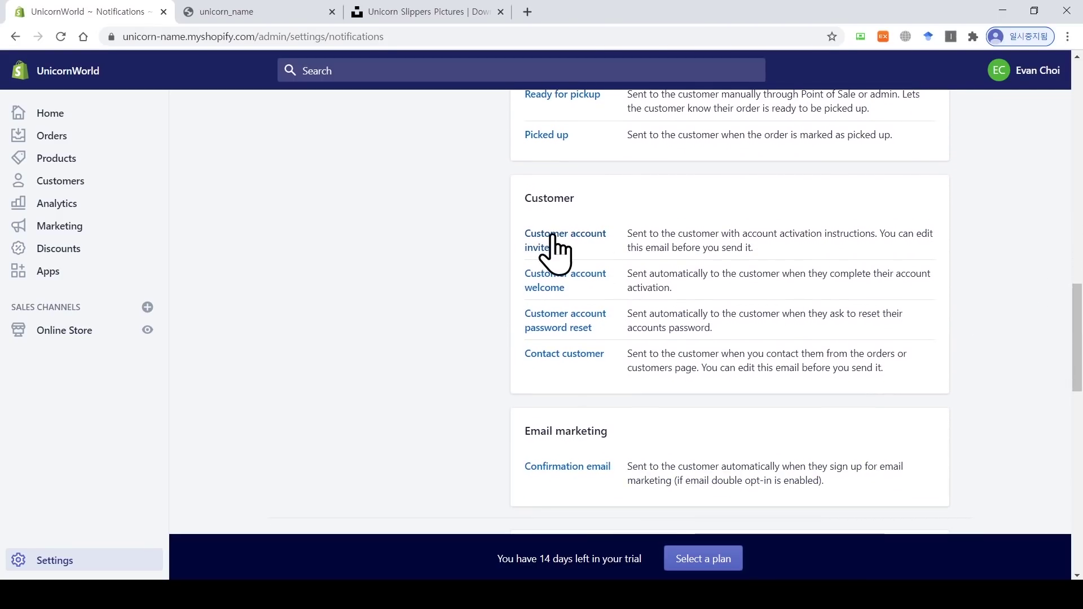
pyautogui.scroll(-3, 1078, 350)
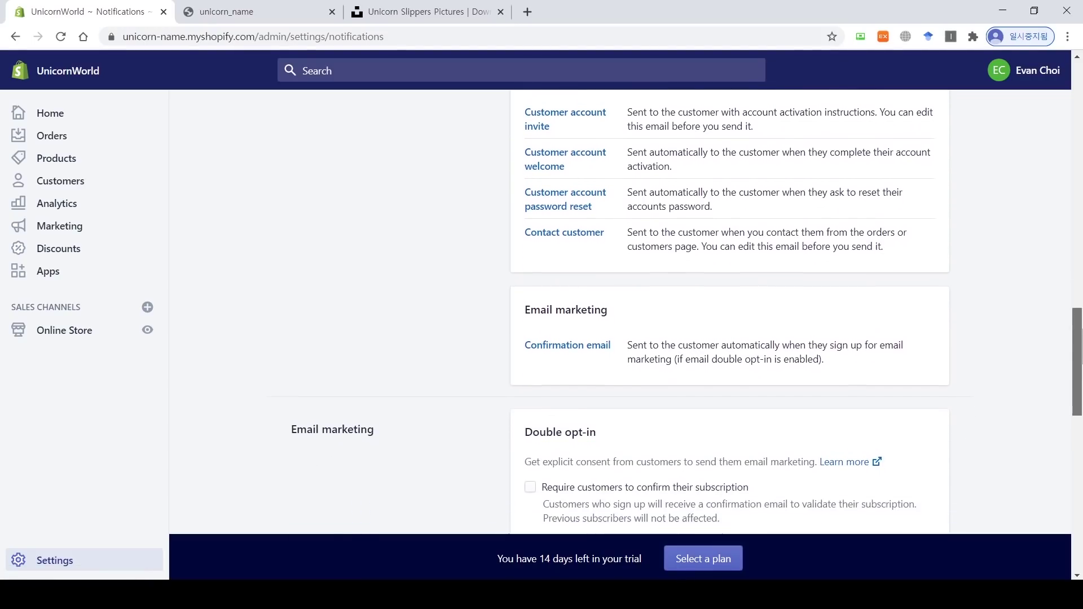
pyautogui.scroll(-1, 1080, 354)
pyautogui.moveTo(1081, 347); pyautogui.dragTo(1076, 433)
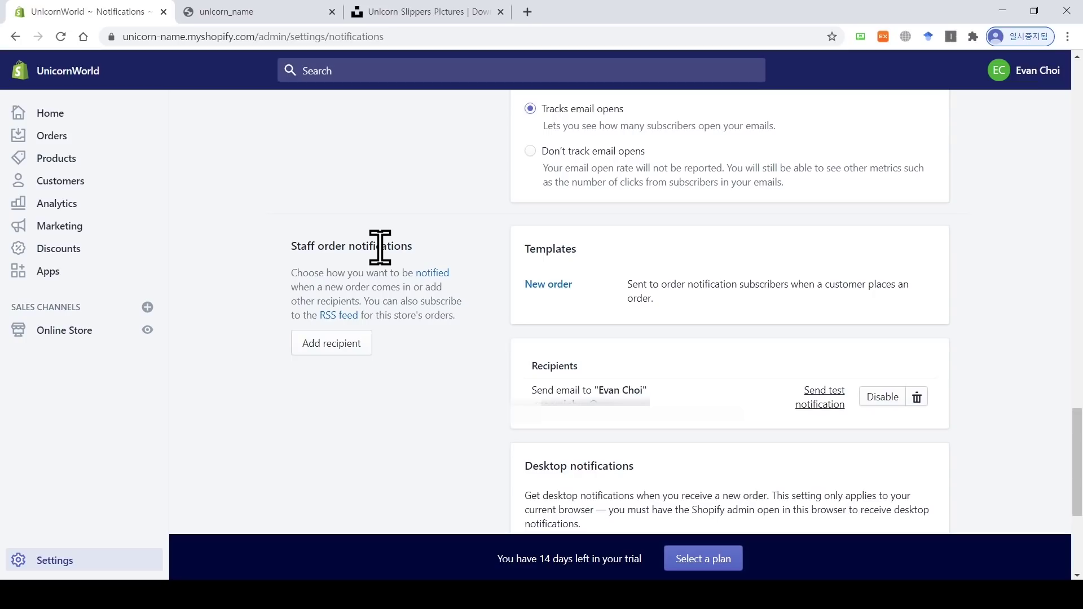
pyautogui.moveTo(587, 388); pyautogui.dragTo(515, 398)
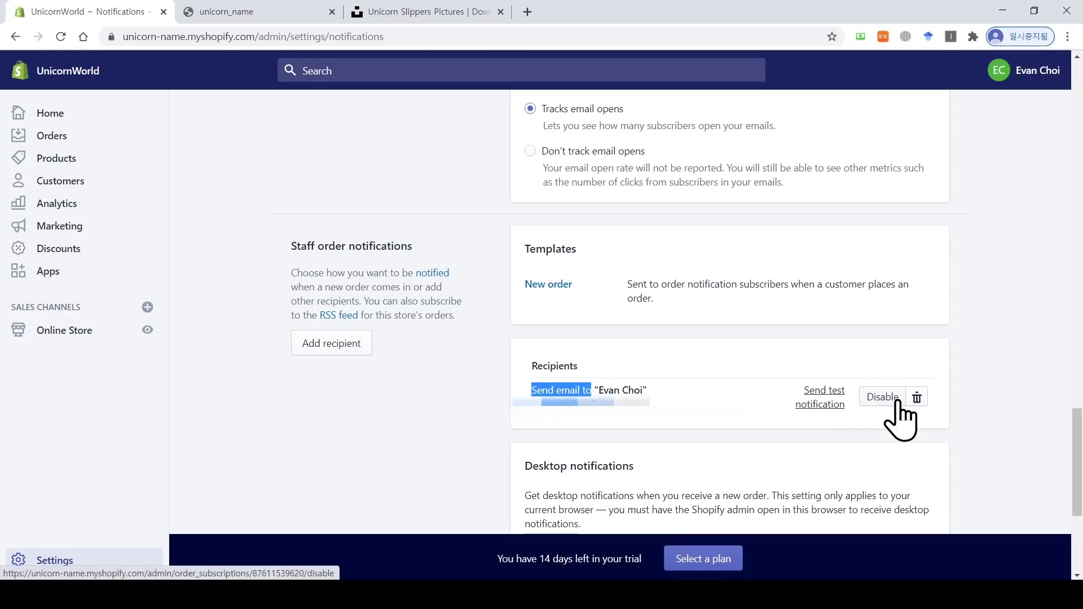
pyautogui.moveTo(1078, 467); pyautogui.dragTo(1078, 484)
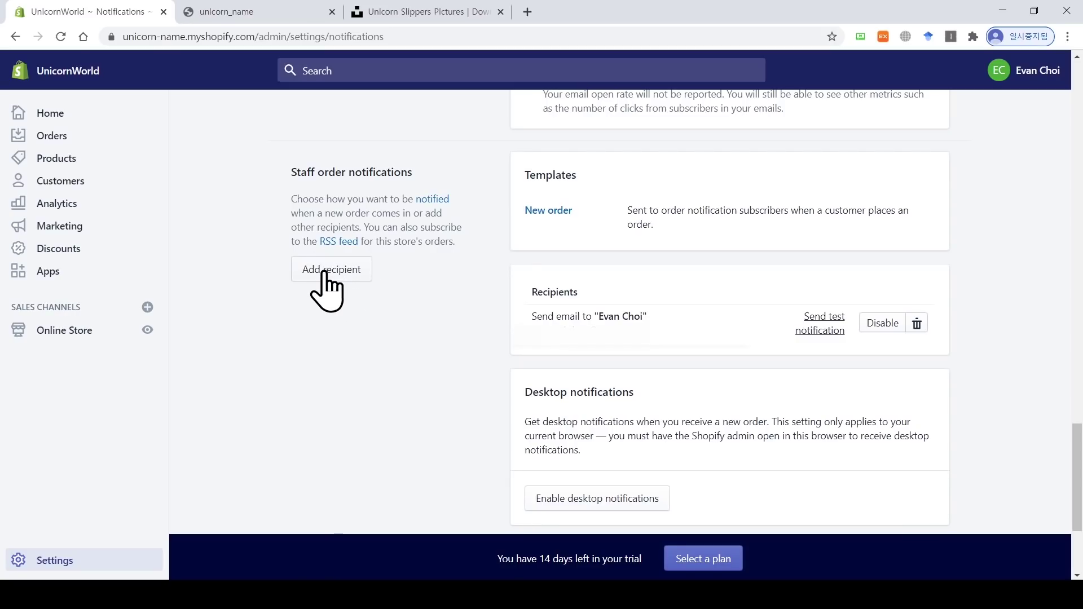
# Step: Finish scrolling the Notifications page and return to the main Settings overview
pyautogui.scroll(-2, 330, 282)
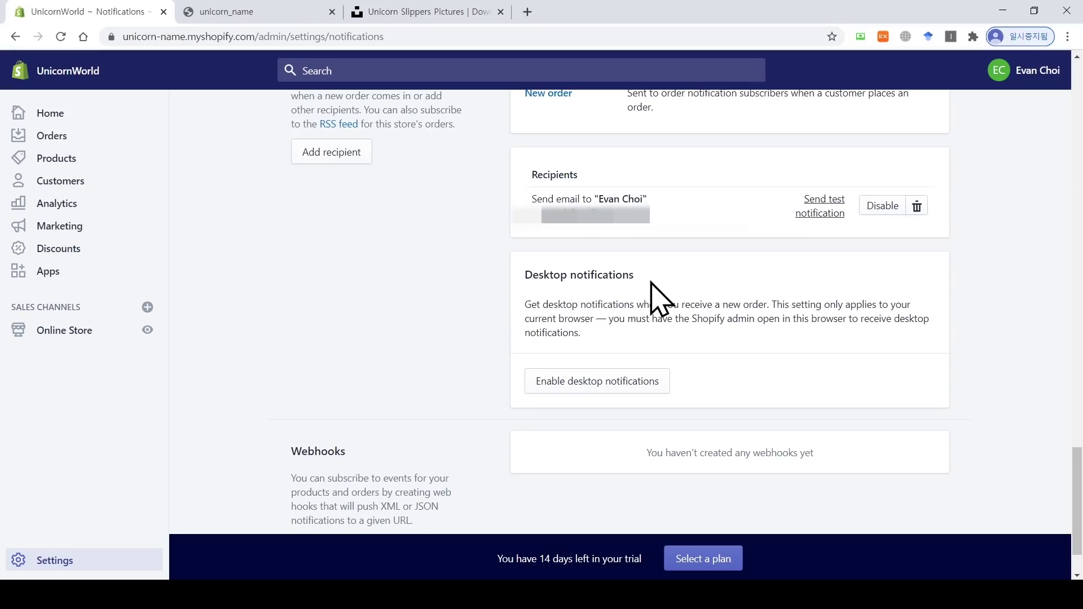
pyautogui.scroll(-1, 654, 288)
pyautogui.scroll(20, 733, 225)
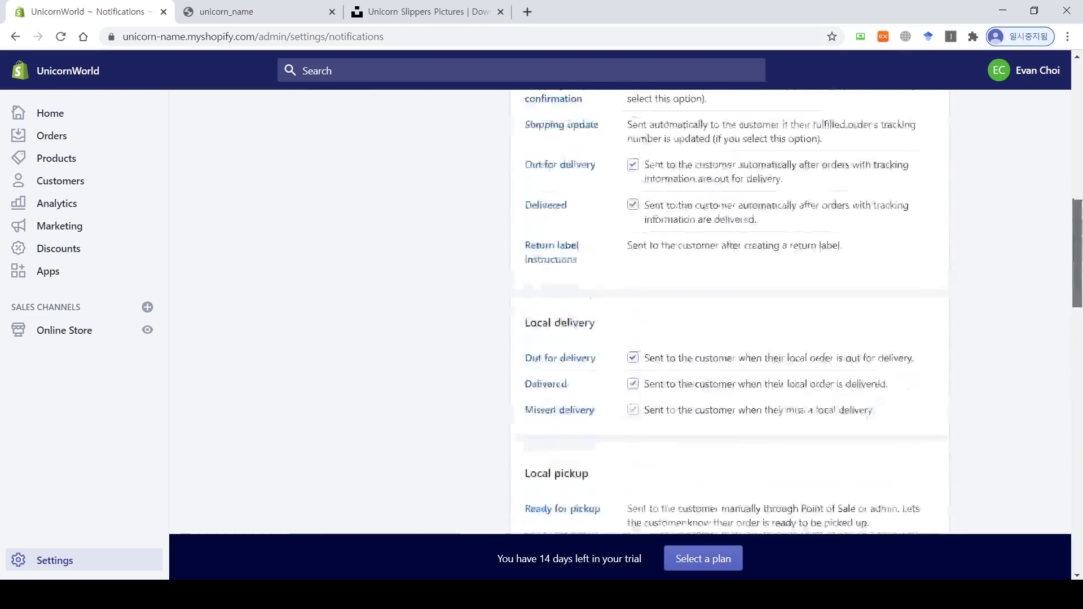
pyautogui.click(318, 119)
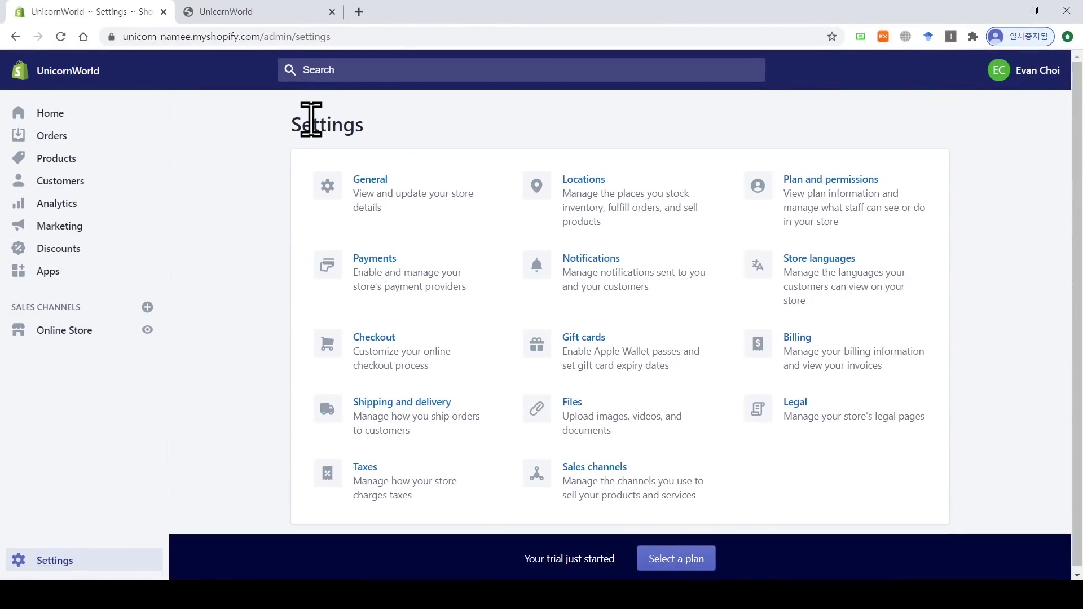
# Step: In Gift cards settings, make gift cards expire after 5 years
pyautogui.click(574, 345)
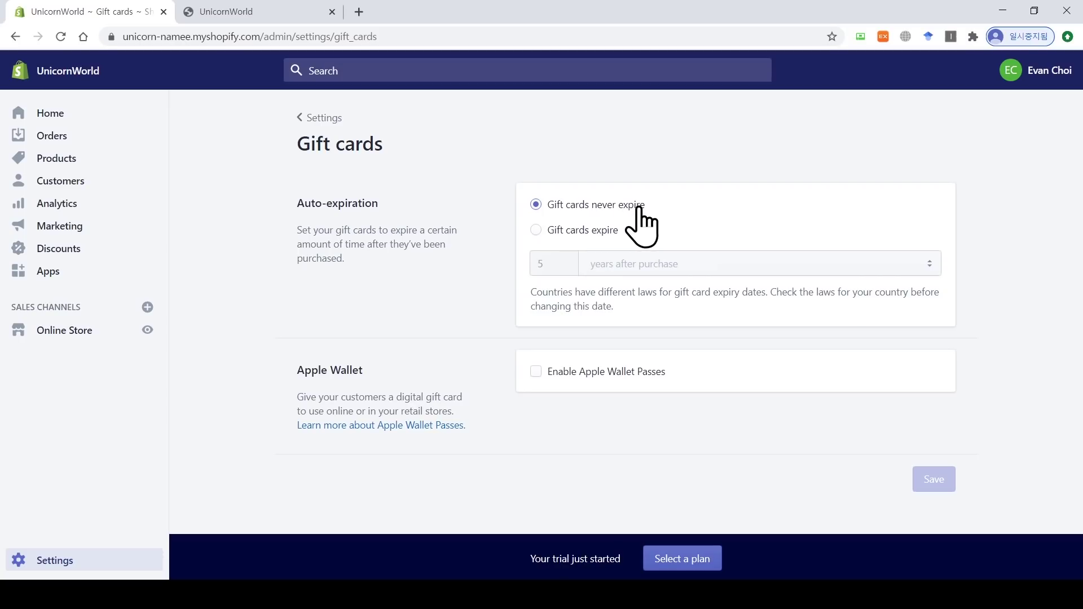
pyautogui.click(566, 231)
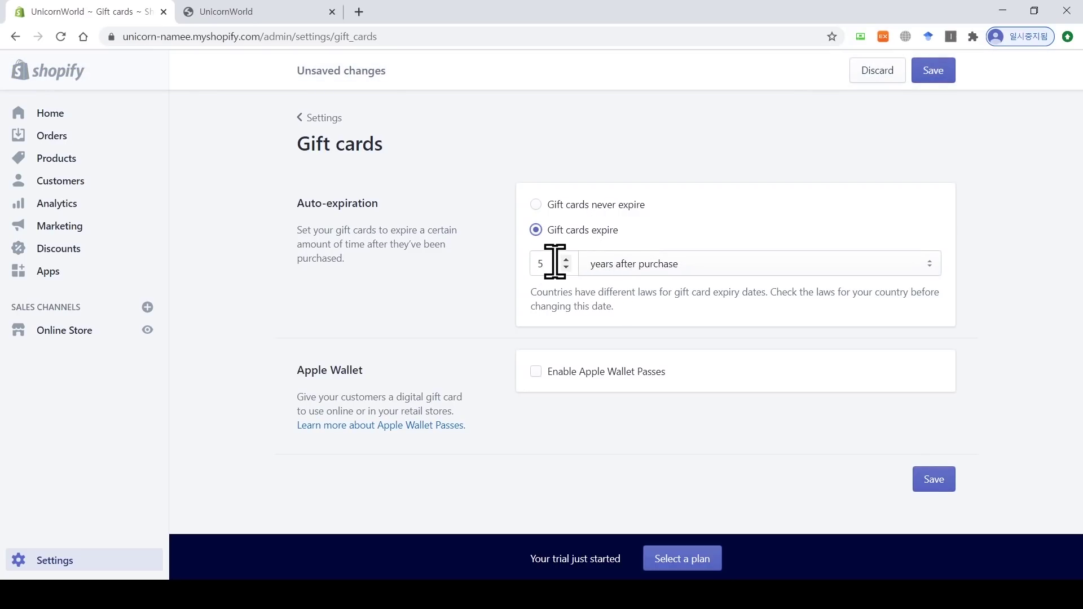
pyautogui.click(699, 265)
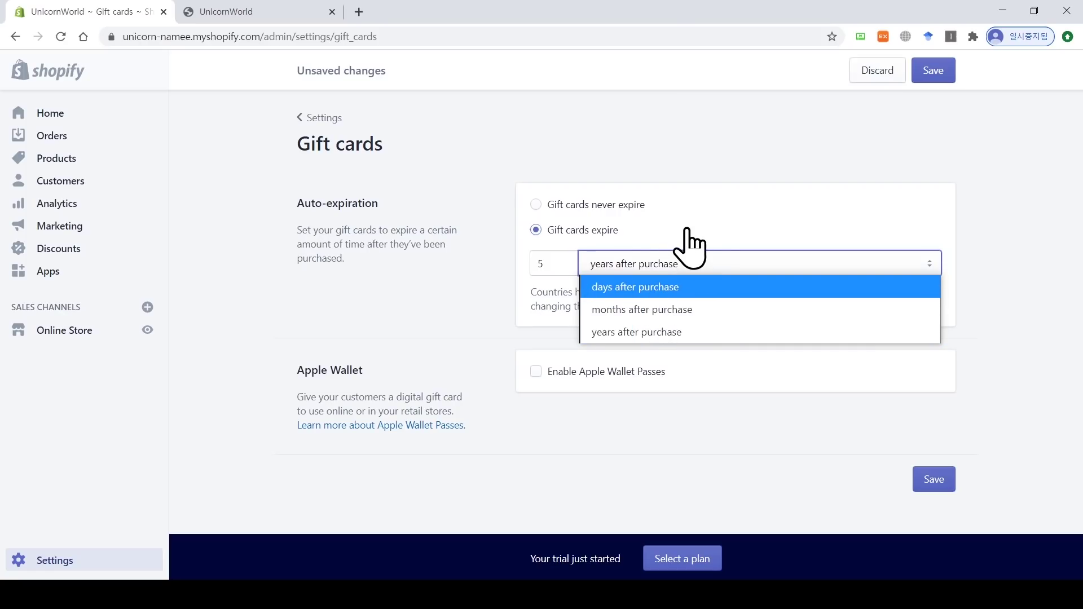
pyautogui.click(702, 163)
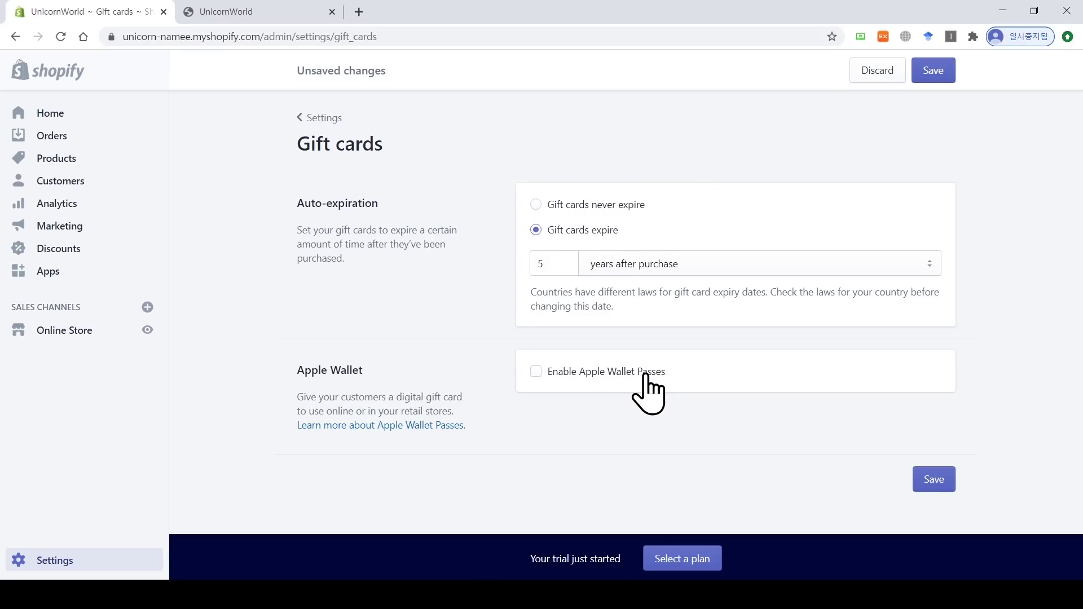
# Step: Enable Apple Wallet passes for gift cards and open the Apple Wallet help article
pyautogui.click(535, 372)
pyautogui.scroll(-4, 537, 376)
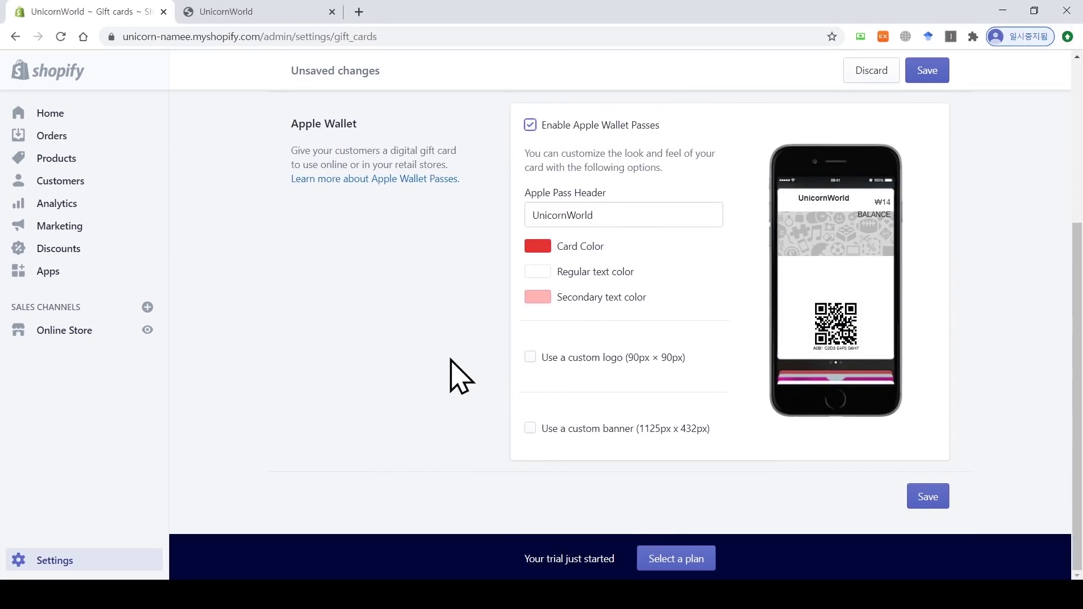
pyautogui.click(378, 183)
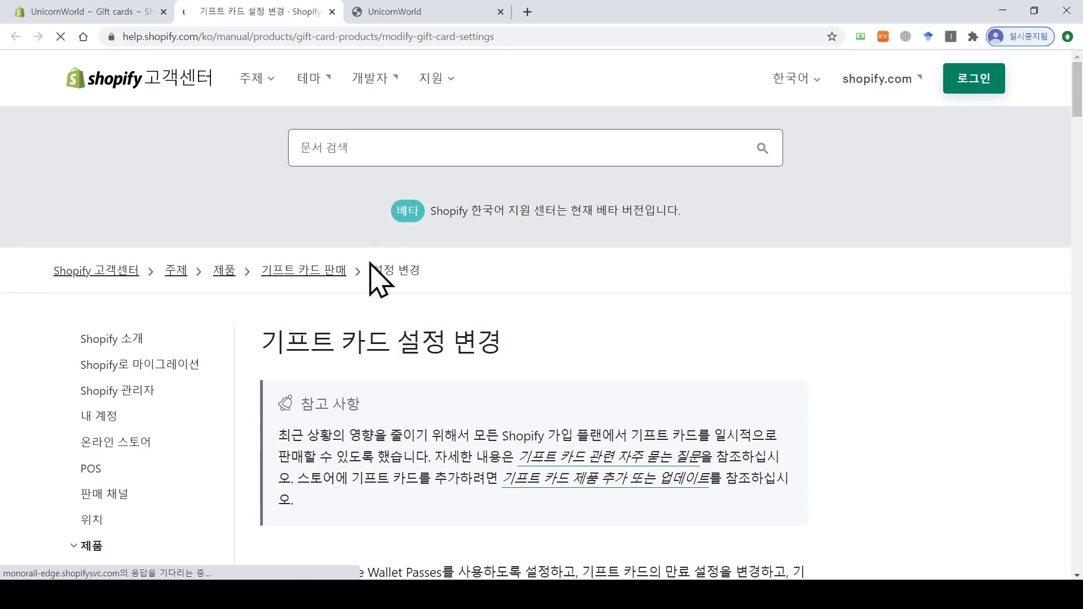
# Step: Close the help tab, reselect 'Gift cards never expire', and discard the unsaved gift card changes
pyautogui.scroll(-10, 496, 226)
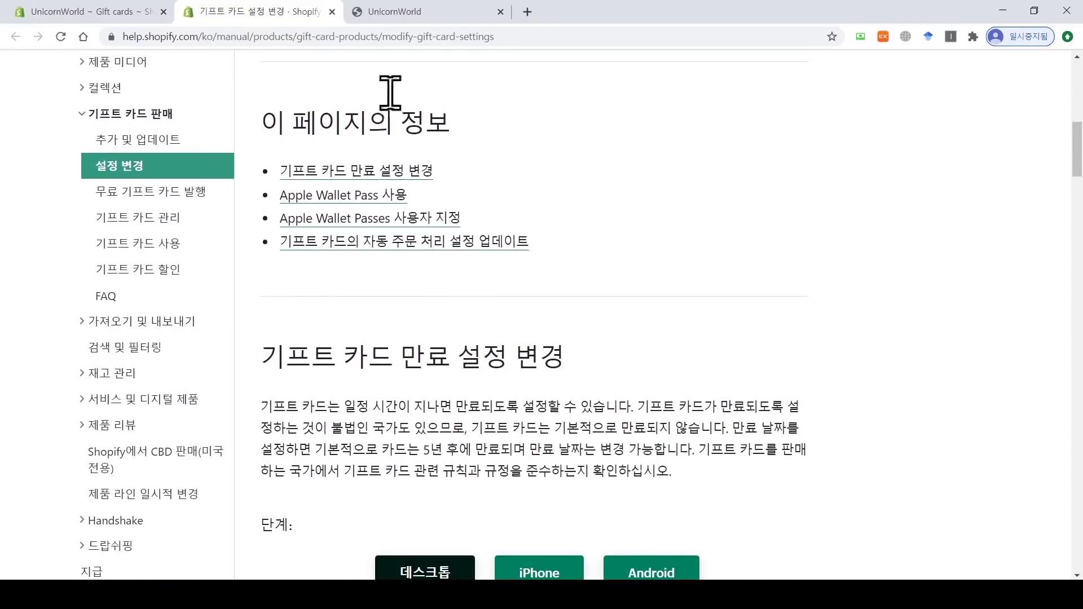
pyautogui.click(332, 12)
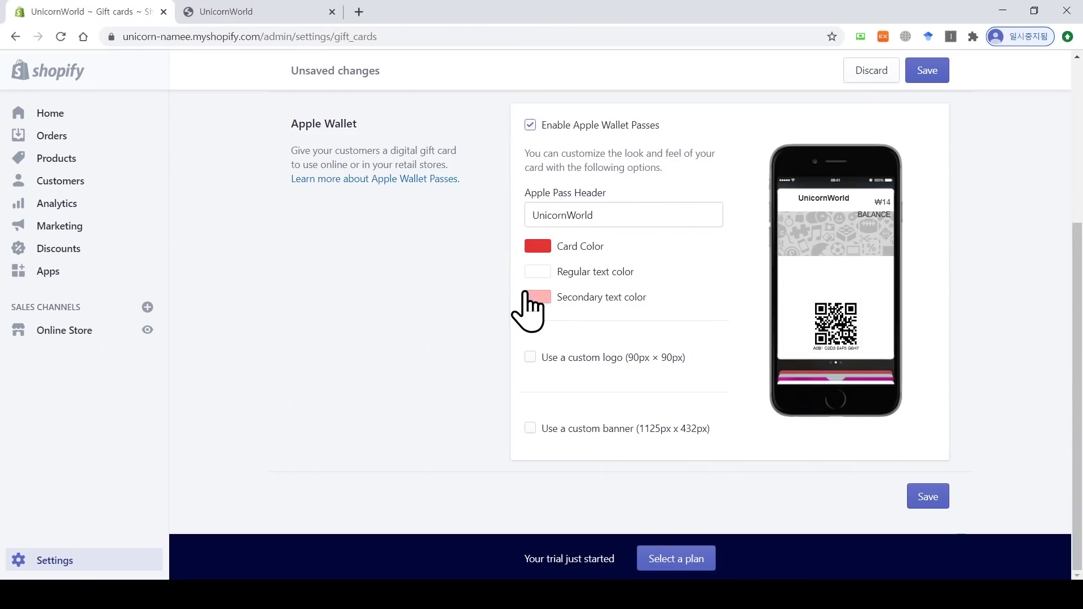
pyautogui.scroll(3, 528, 305)
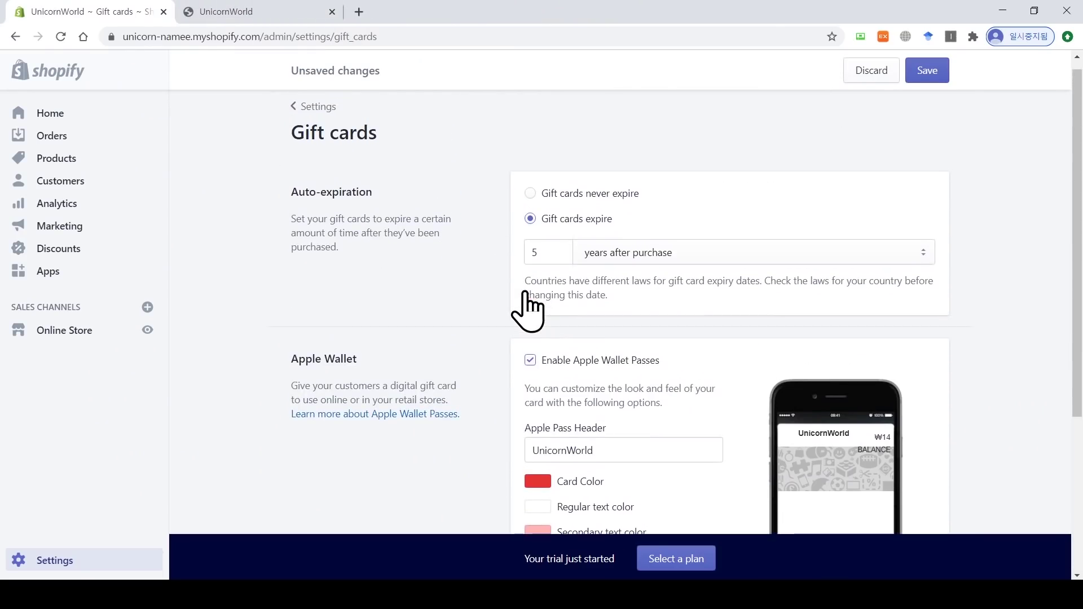
pyautogui.click(530, 193)
pyautogui.click(532, 361)
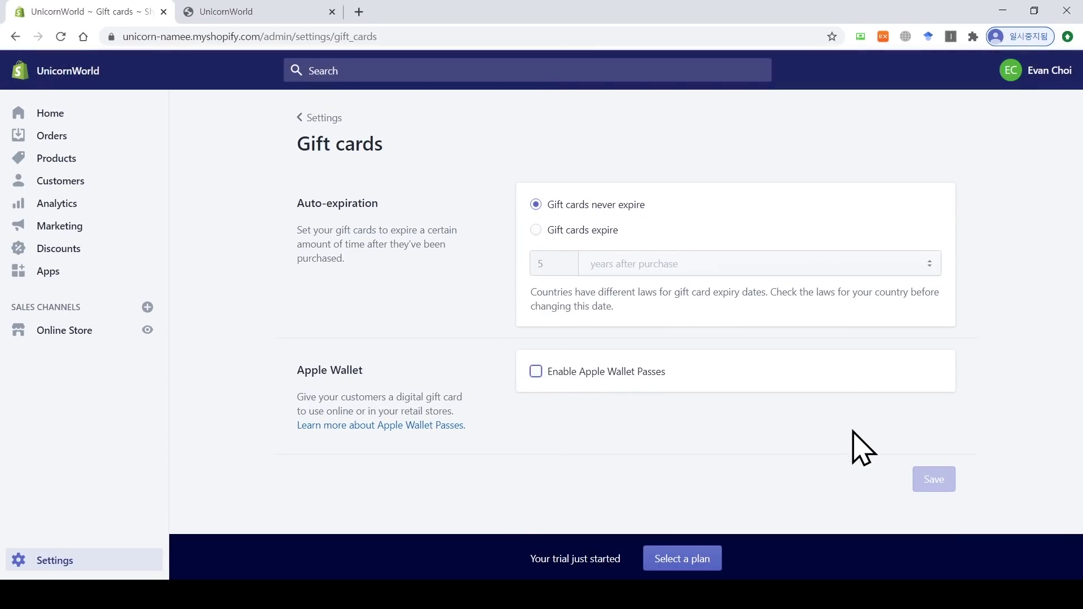
# Step: Review the four uploaded images in Files, selecting unicorns_second.PNG's URL, then return to Settings
pyautogui.click(316, 117)
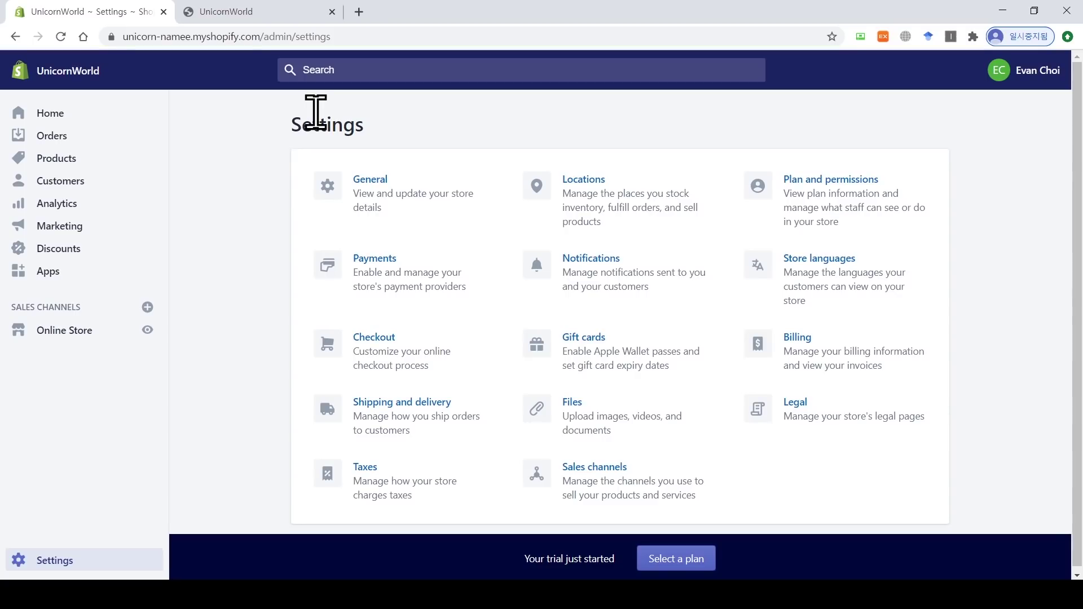
pyautogui.click(582, 404)
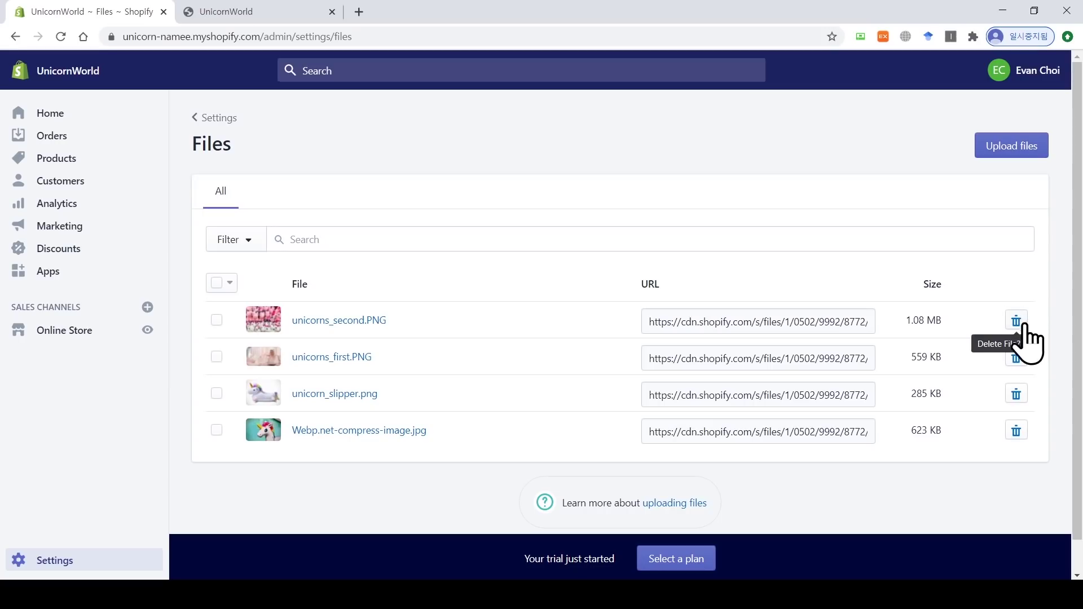
pyautogui.click(754, 322)
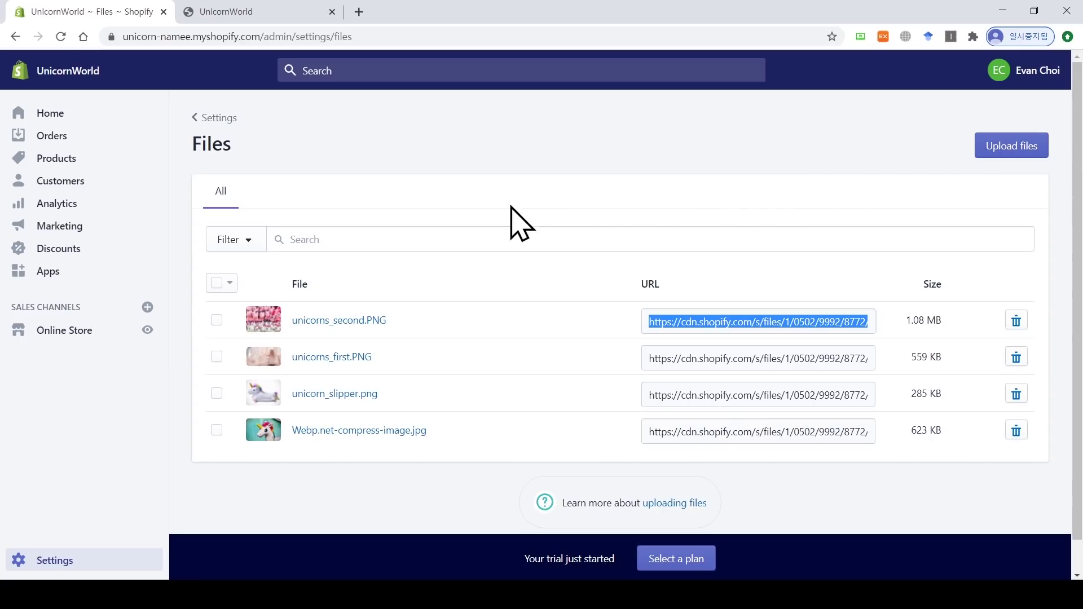
pyautogui.click(212, 118)
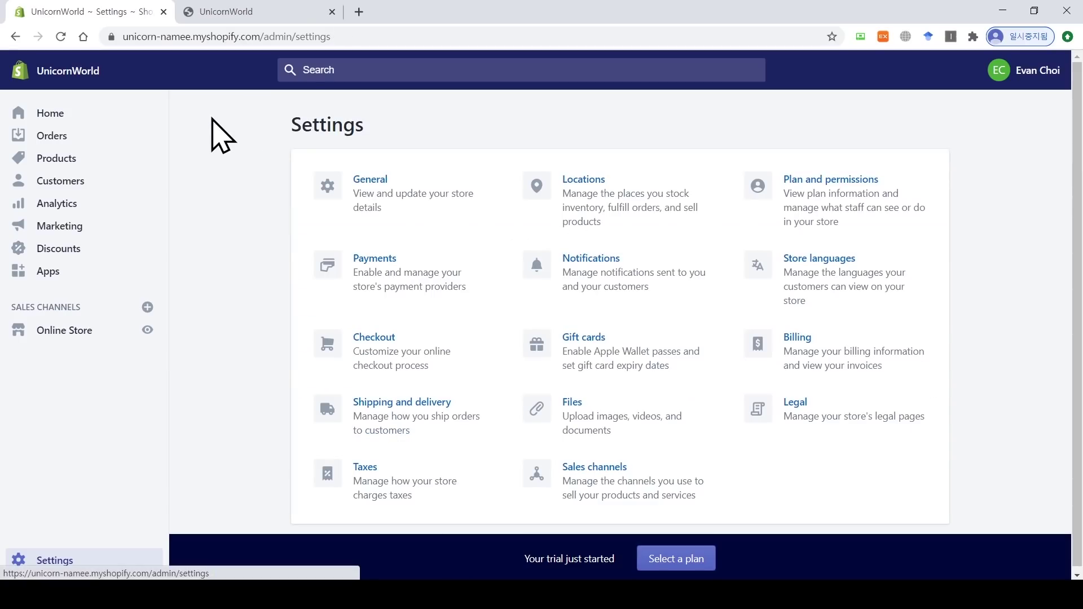
# Step: Open Sales channels, browse the Add sales channel list, and cancel without adding any
pyautogui.click(630, 486)
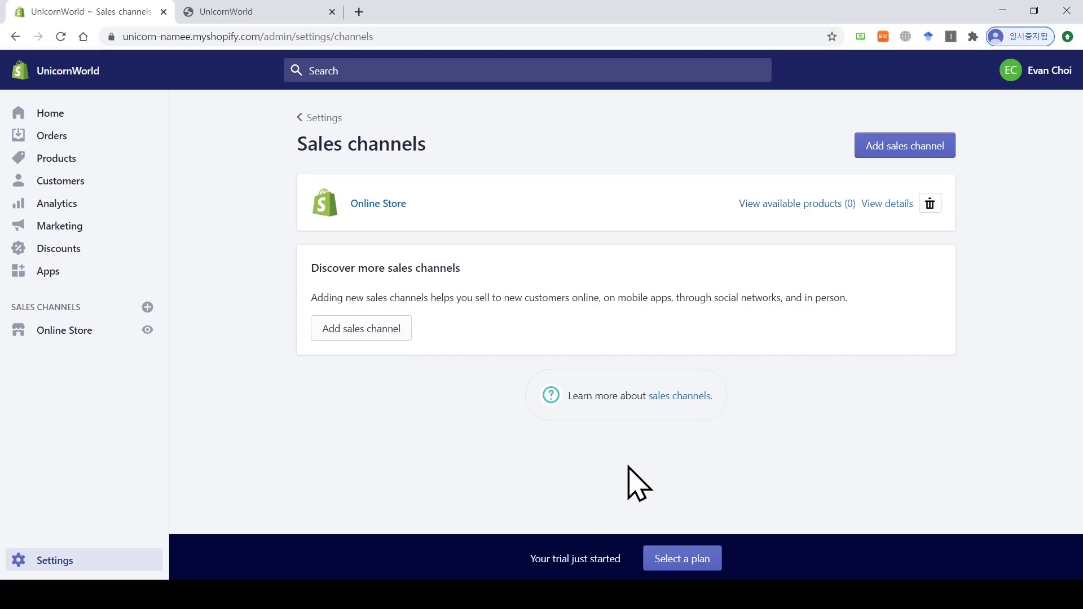
pyautogui.click(352, 330)
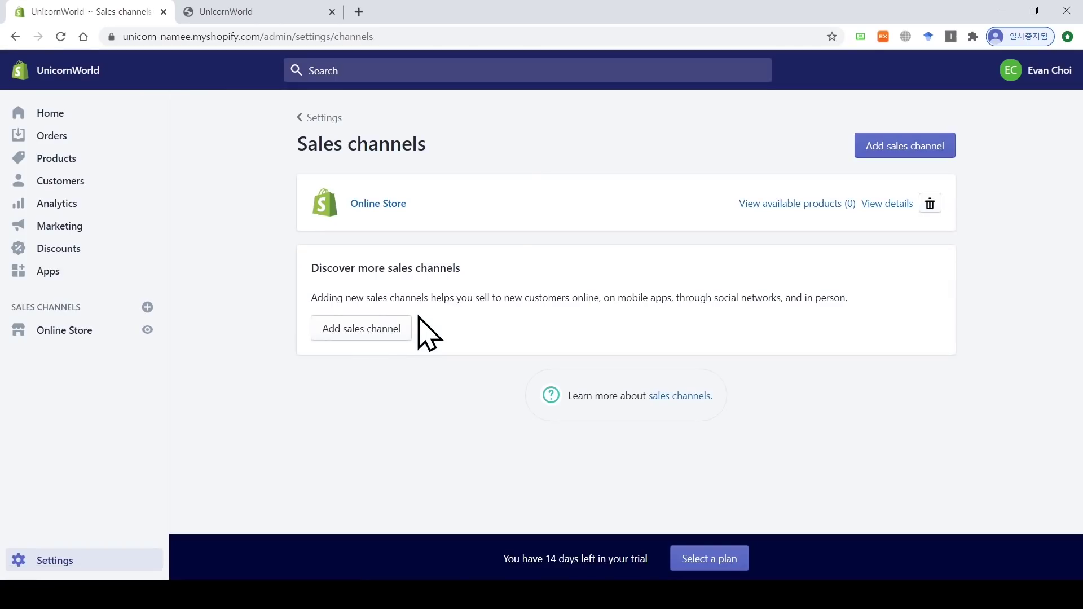
pyautogui.click(393, 327)
pyautogui.scroll(-2, 388, 344)
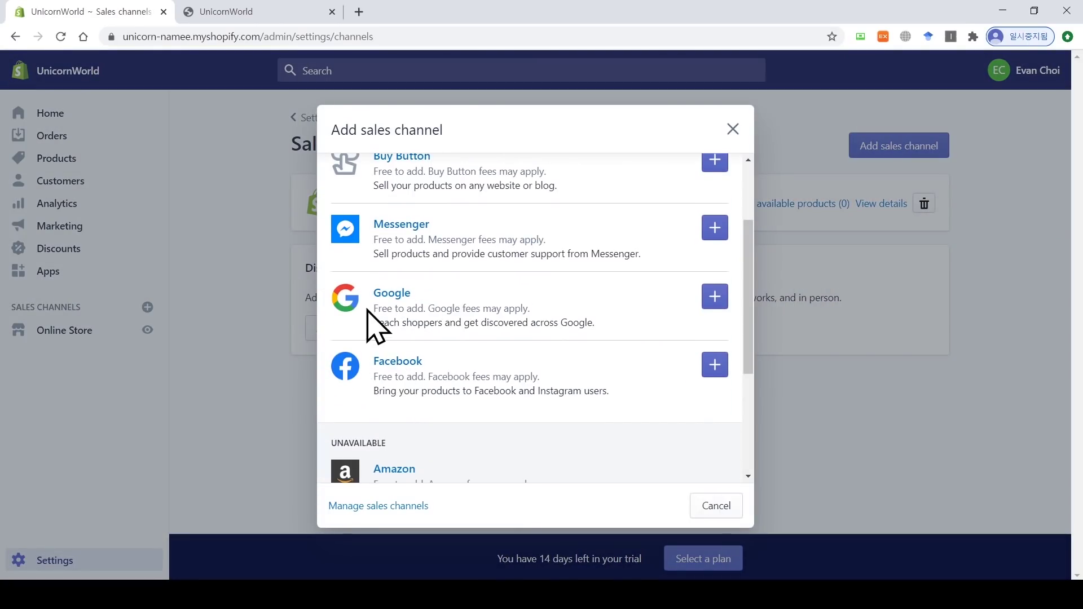
pyautogui.scroll(3, 382, 310)
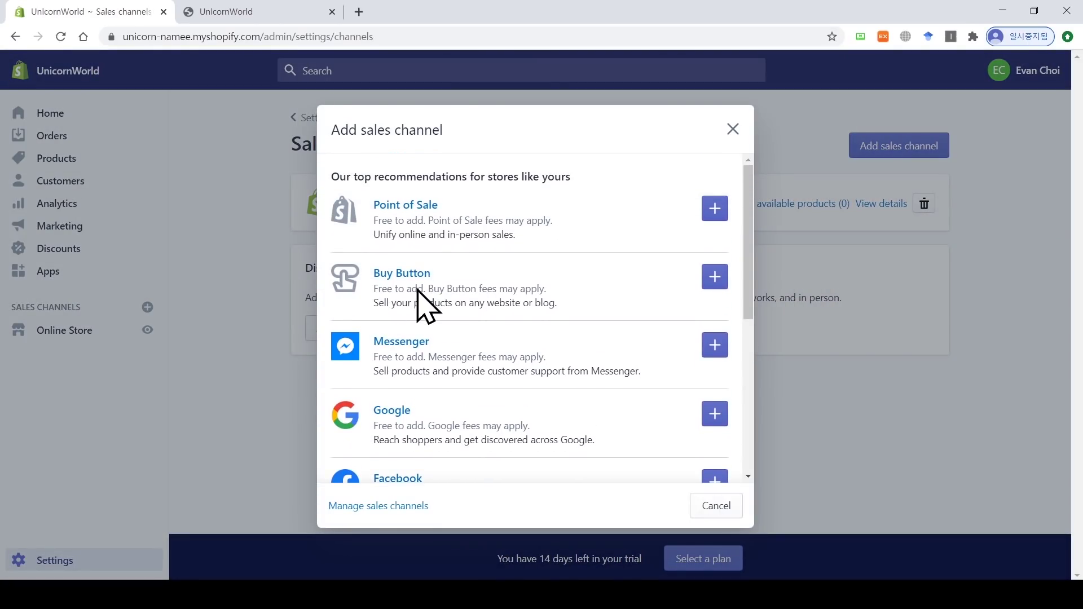
pyautogui.scroll(-2, 419, 293)
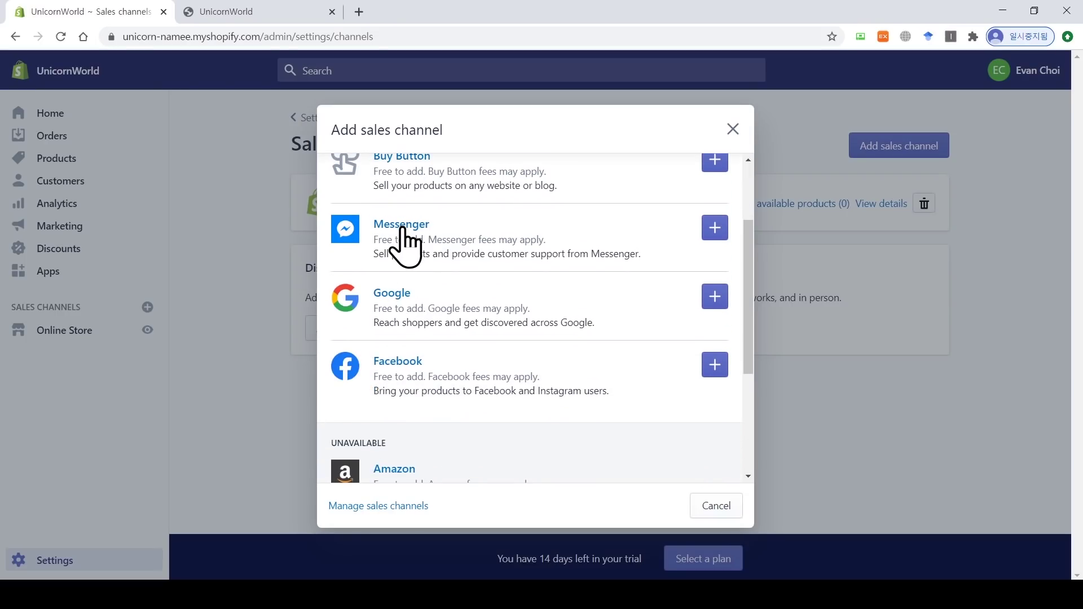
pyautogui.click(711, 509)
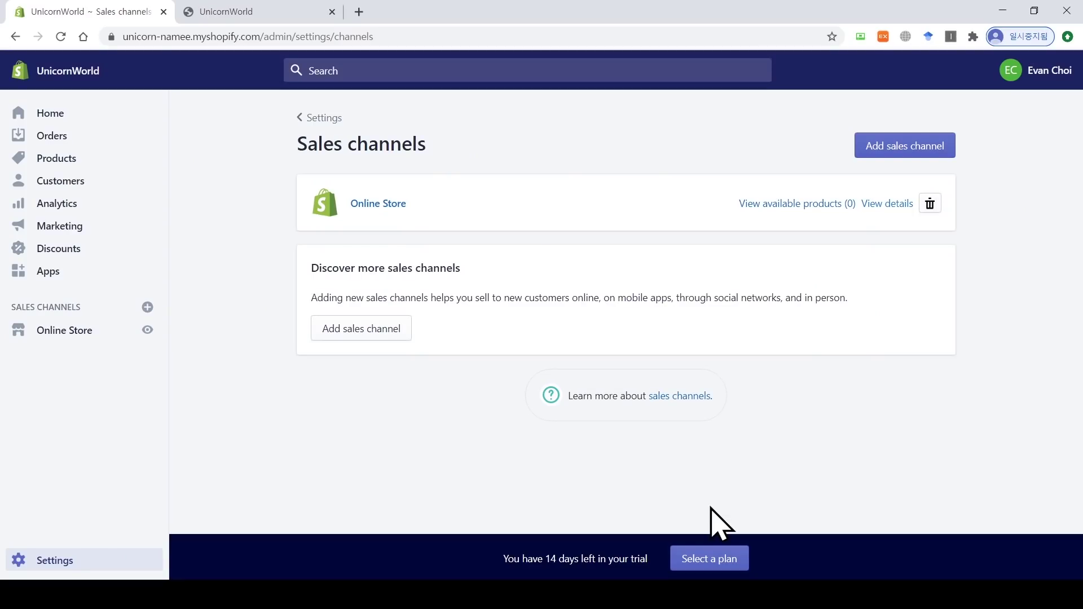
# Step: Open Store languages, showing Korean as default store language and English as account language
pyautogui.click(311, 116)
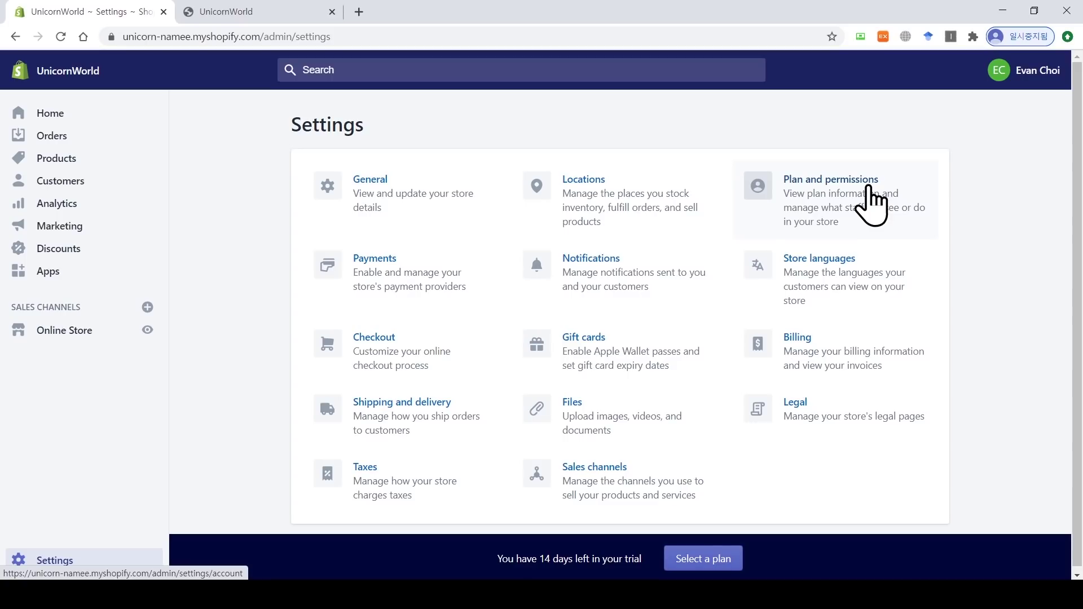
pyautogui.click(824, 279)
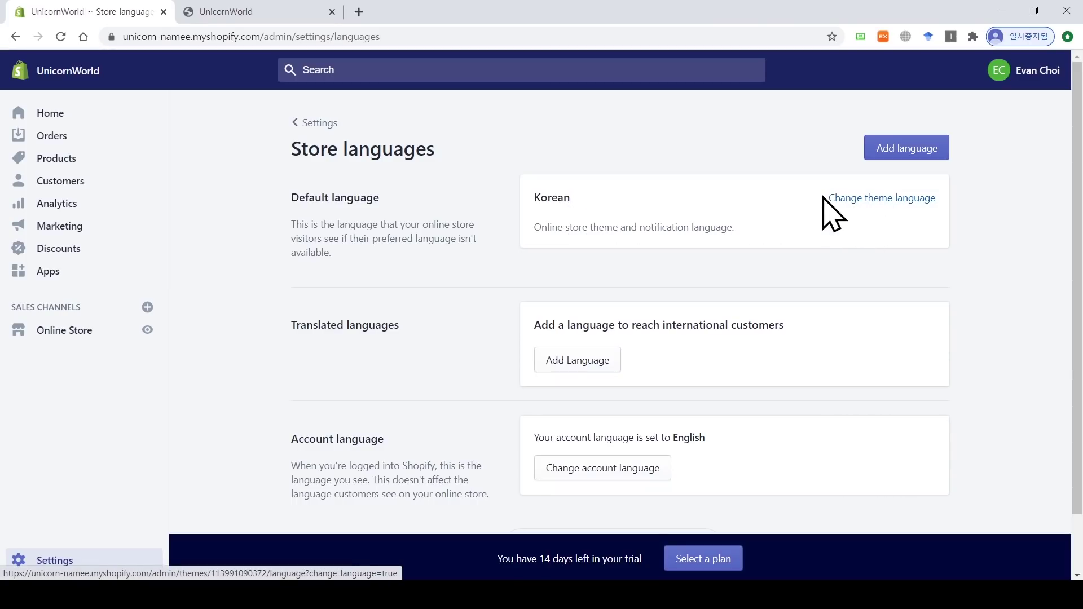
# Step: Save Korean as the Debut theme language and confirm the storefront's empty cart appears in Korean
pyautogui.click(893, 202)
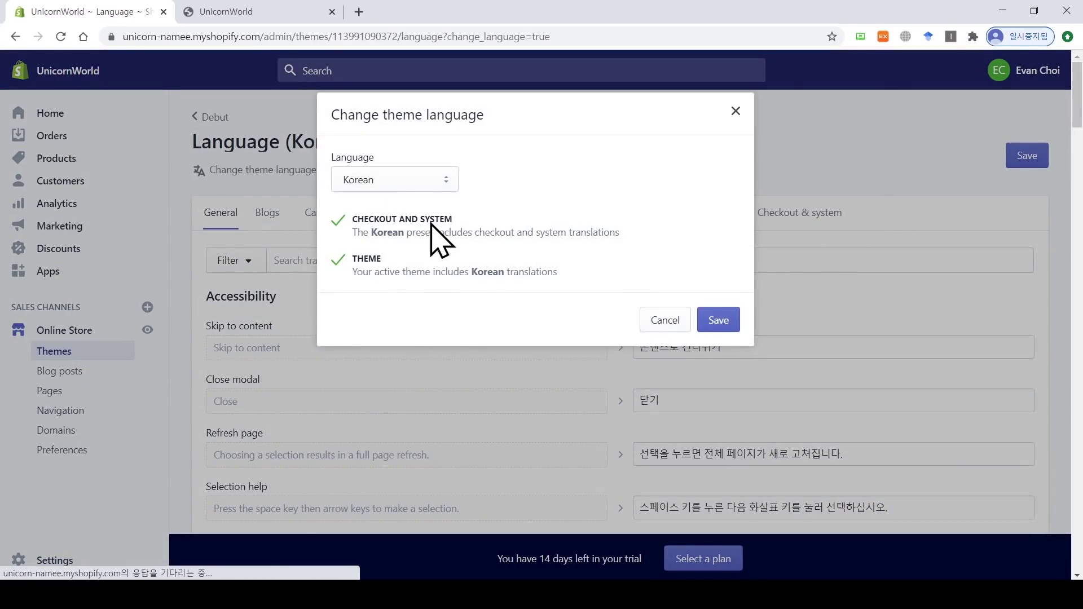
pyautogui.click(725, 320)
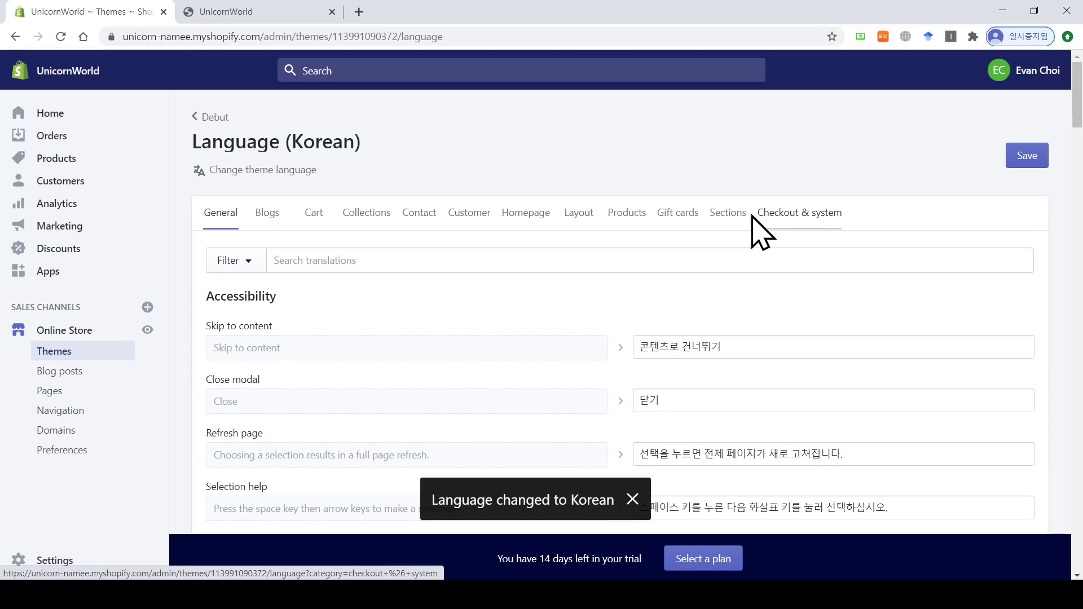
pyautogui.click(258, 19)
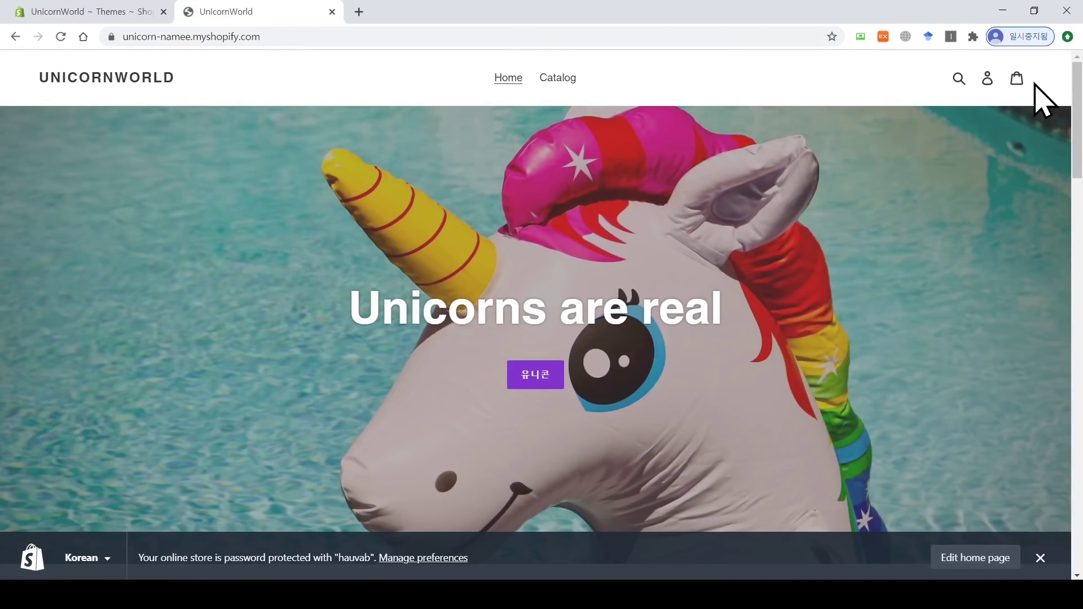
pyautogui.click(1016, 82)
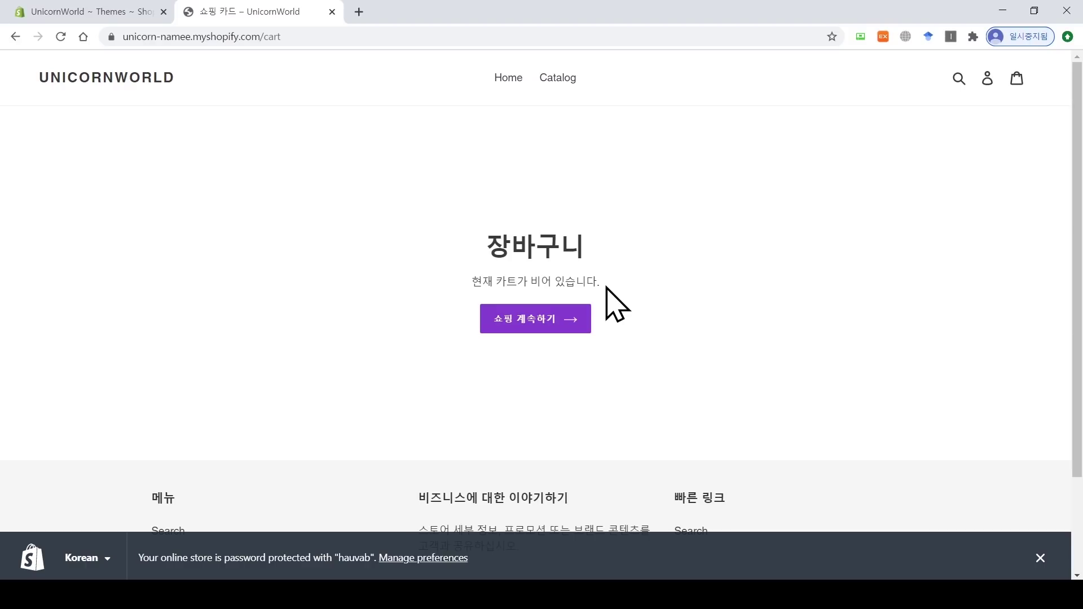
pyautogui.click(90, 12)
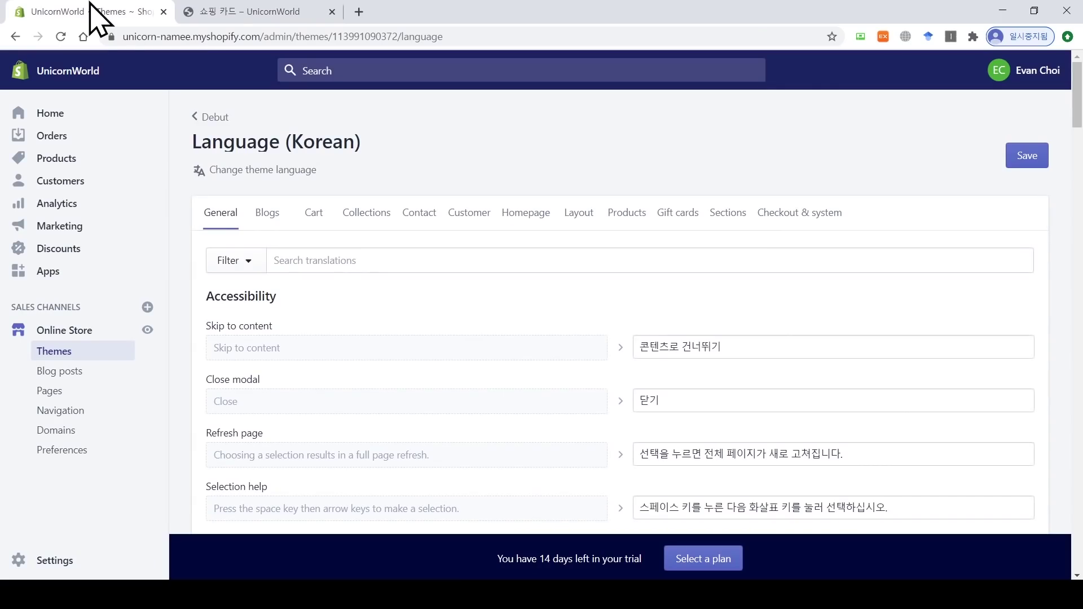
# Step: Review the Korean Cart translations and save them
pyautogui.click(314, 213)
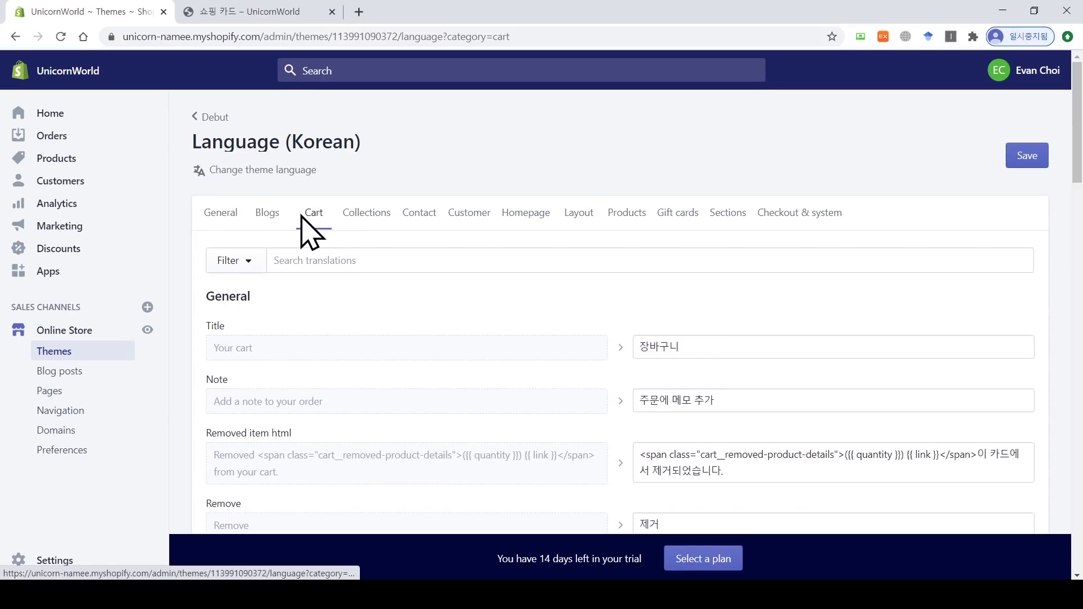
pyautogui.scroll(-5, 648, 367)
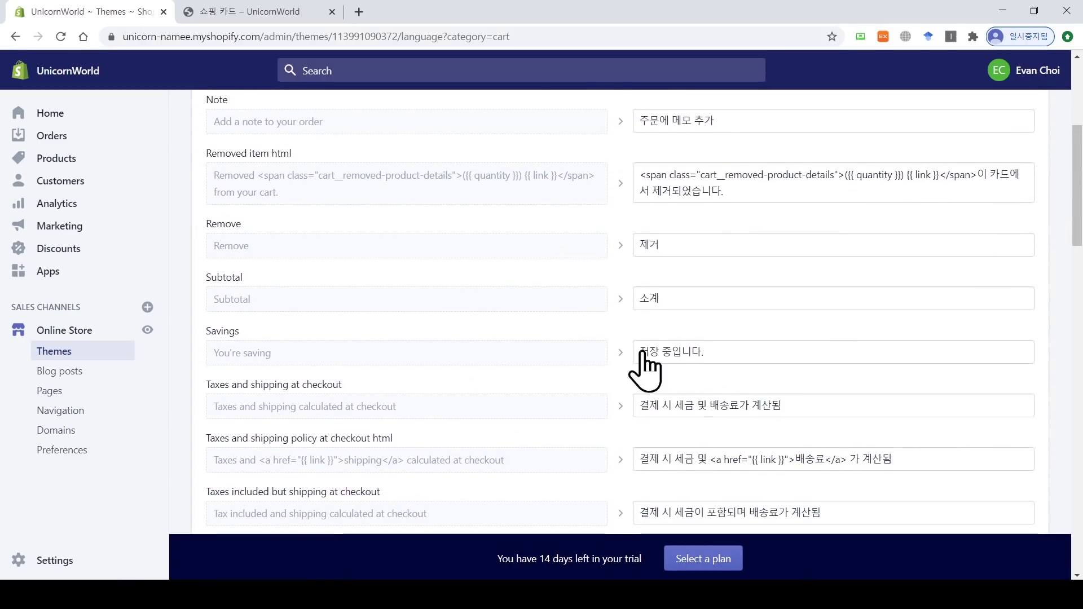
pyautogui.scroll(5, 621, 310)
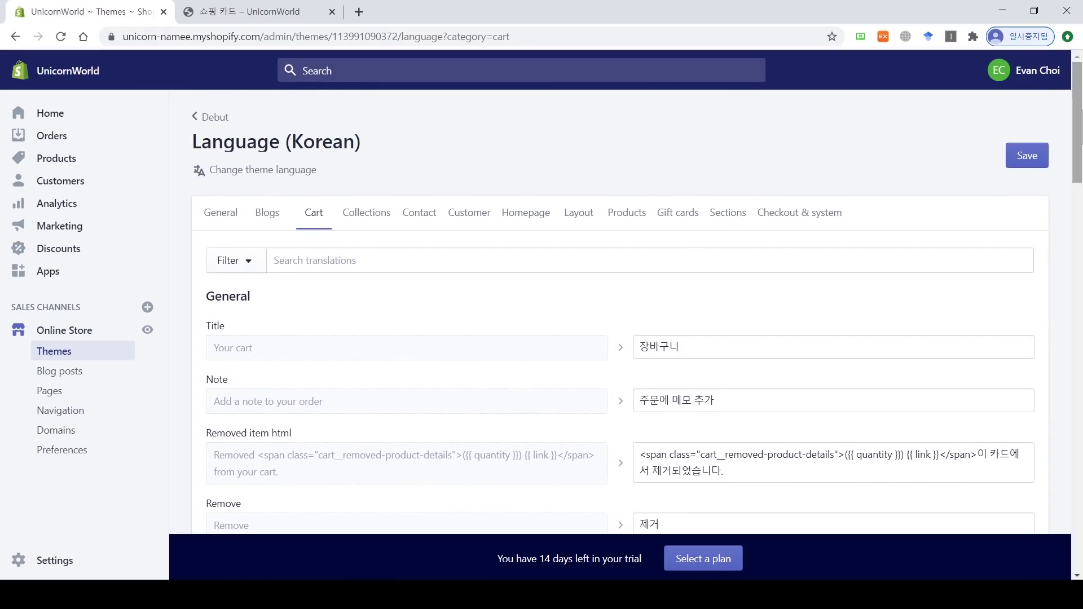
pyautogui.click(1030, 160)
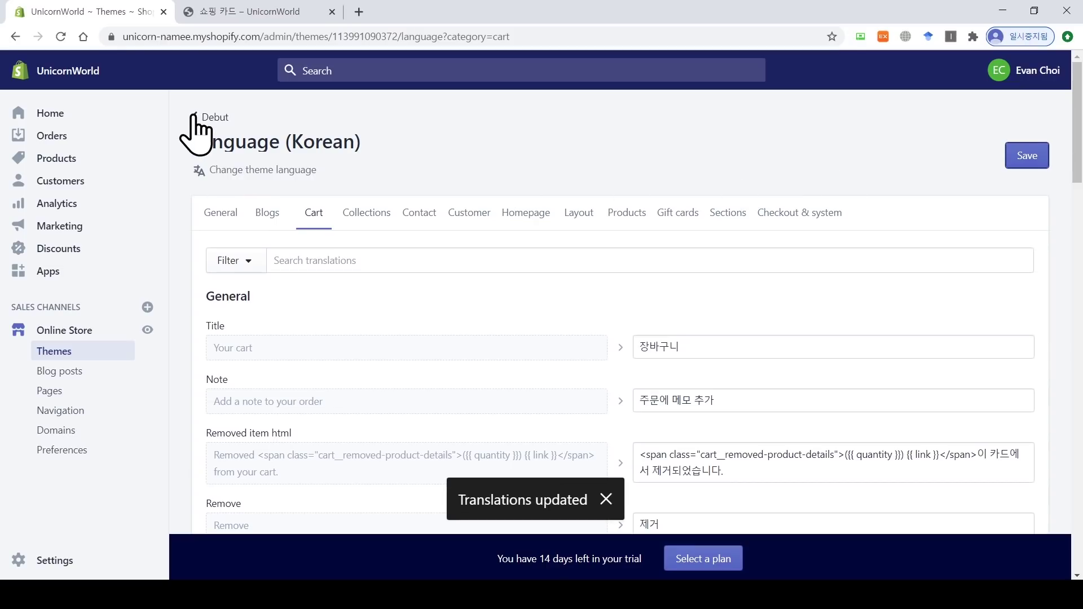
# Step: Go from the Debut theme to Settings > Store languages
pyautogui.click(197, 117)
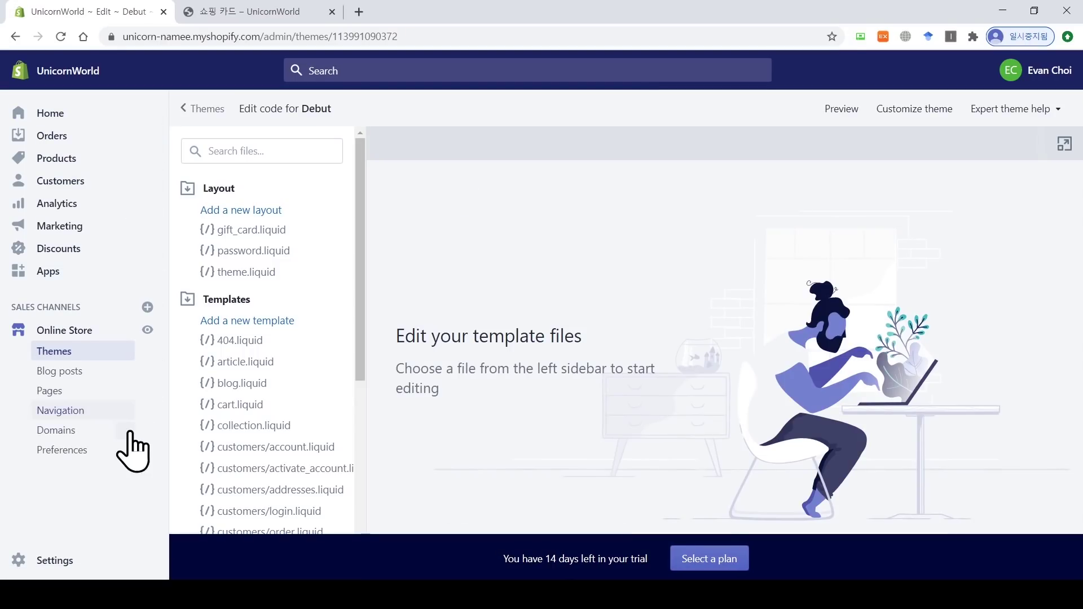
pyautogui.click(74, 558)
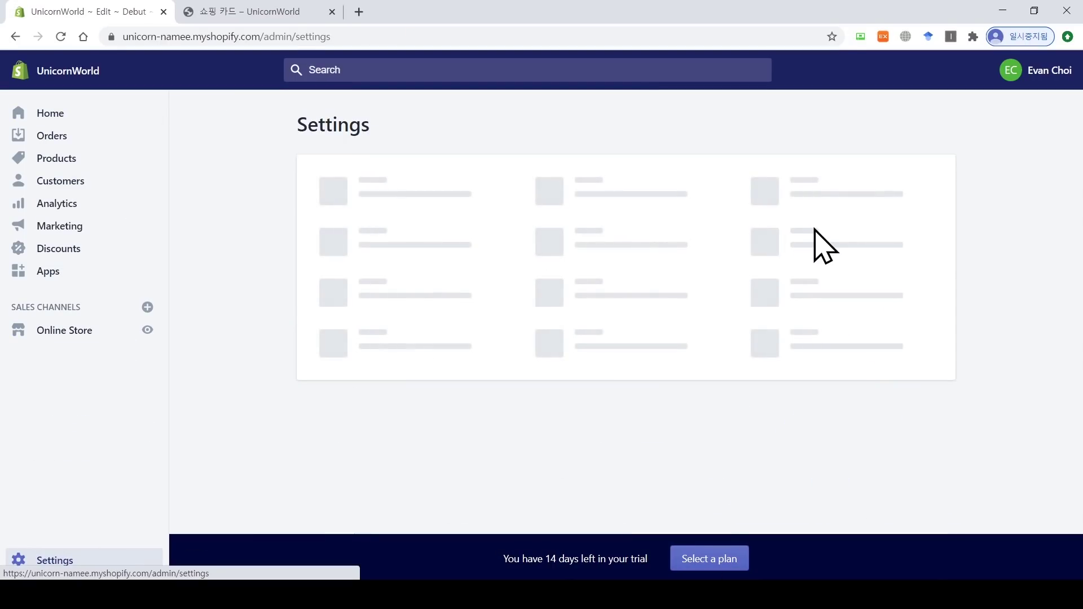
pyautogui.click(816, 259)
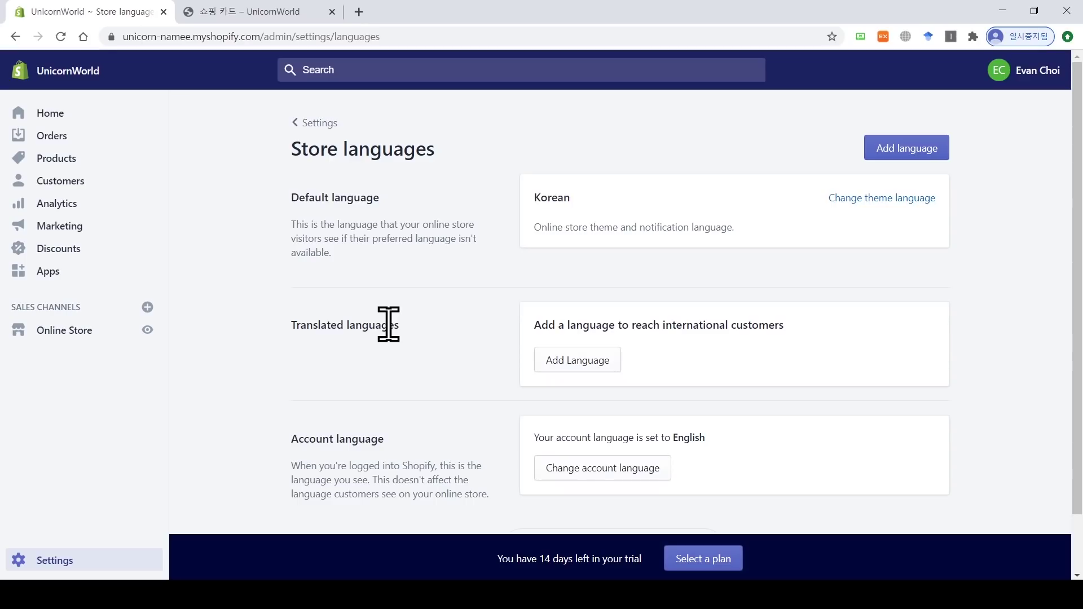
# Step: Add German as a new store language
pyautogui.click(566, 366)
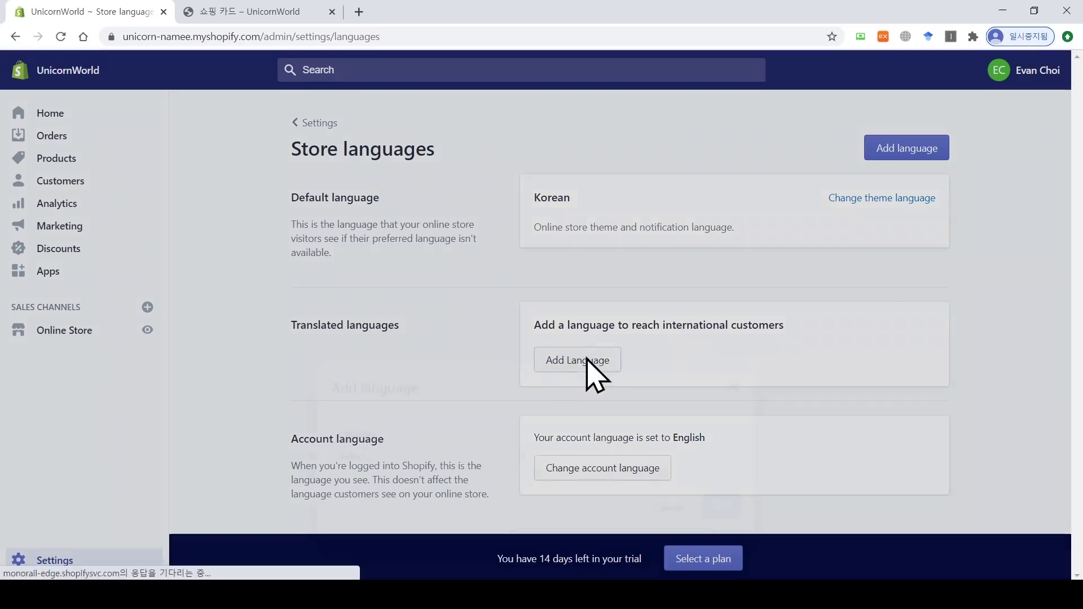
pyautogui.click(480, 332)
pyautogui.scroll(-10, 480, 279)
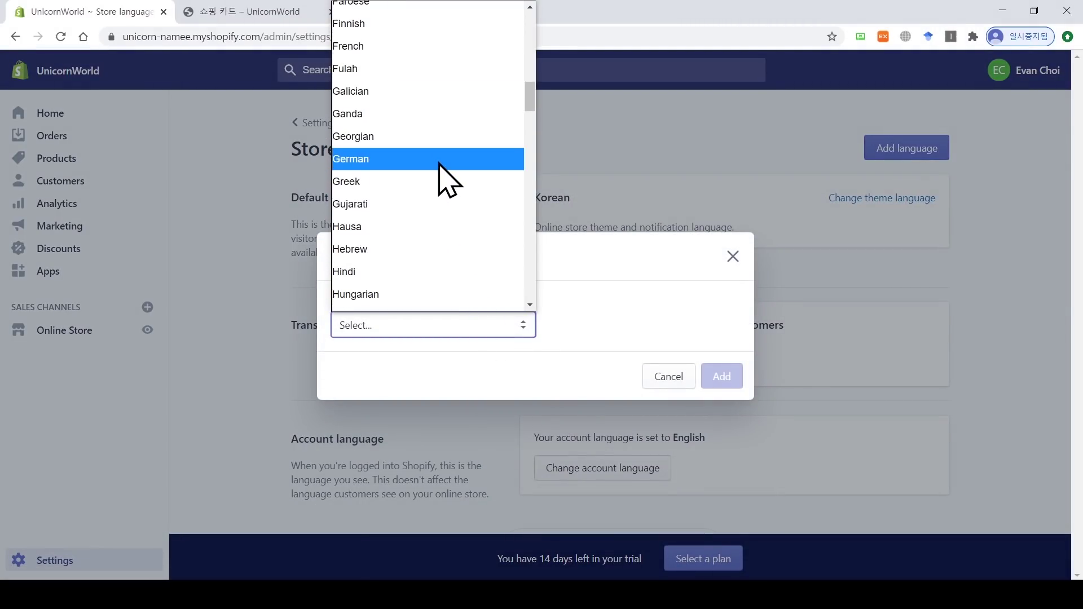
pyautogui.click(439, 159)
pyautogui.click(728, 375)
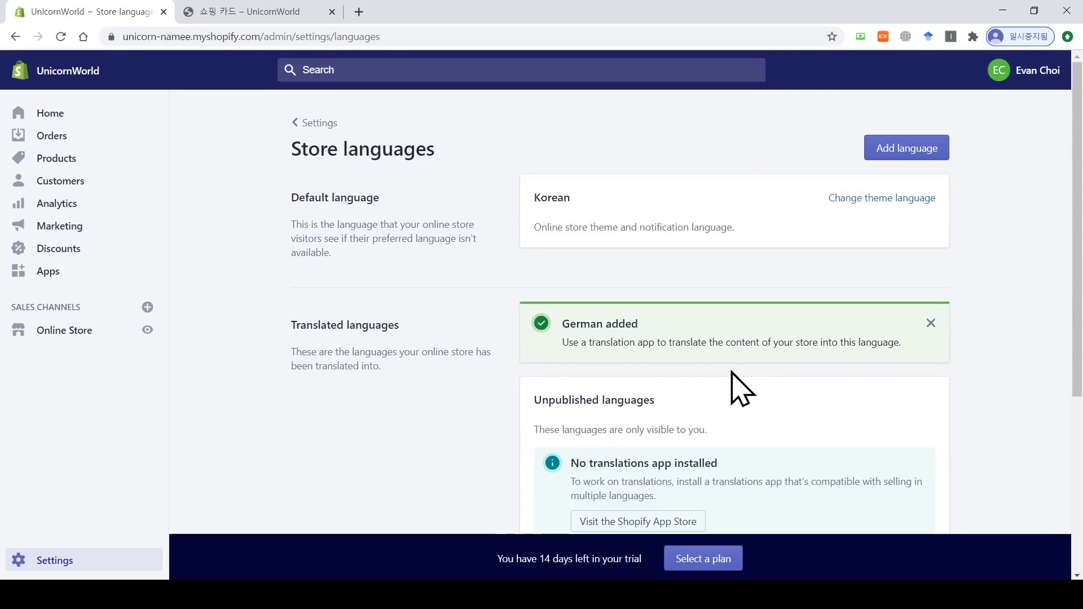
# Step: Preview the storefront in German and check the Warenkorb cart page text
pyautogui.scroll(-3, 741, 389)
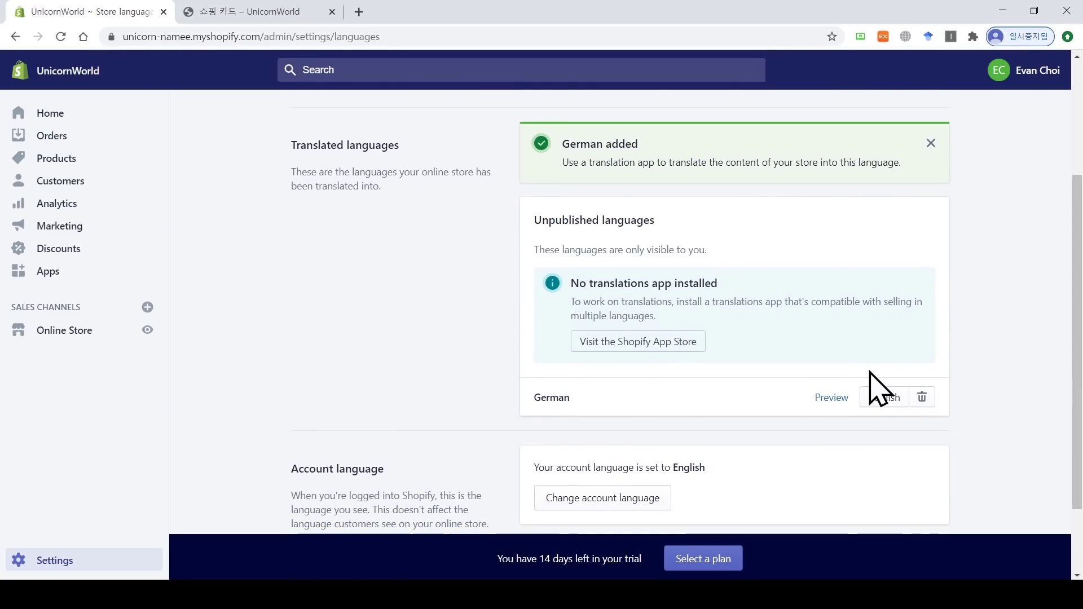
pyautogui.click(838, 405)
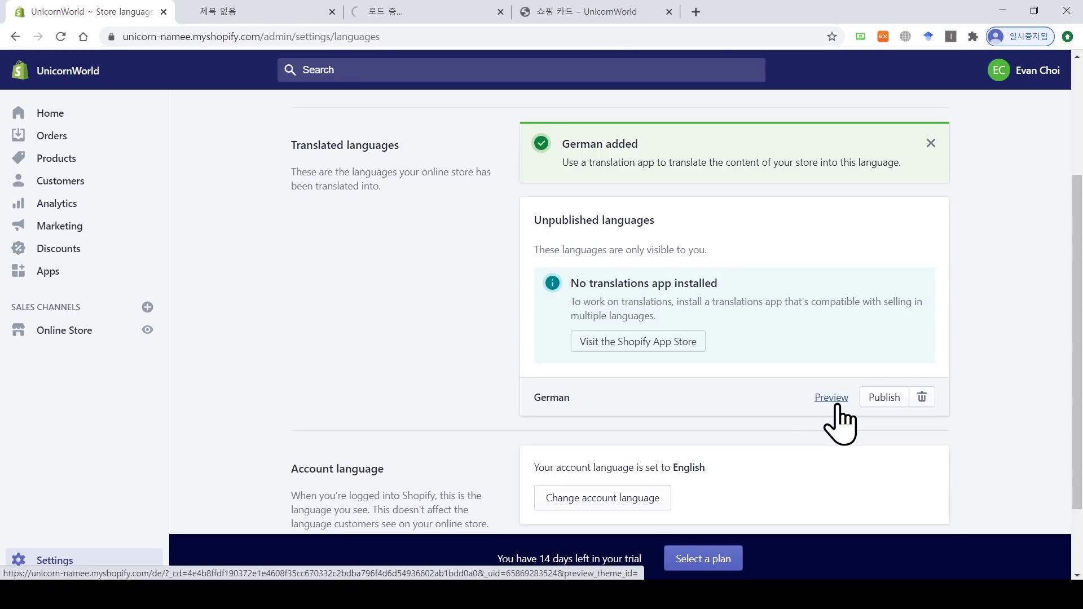
pyautogui.click(293, 14)
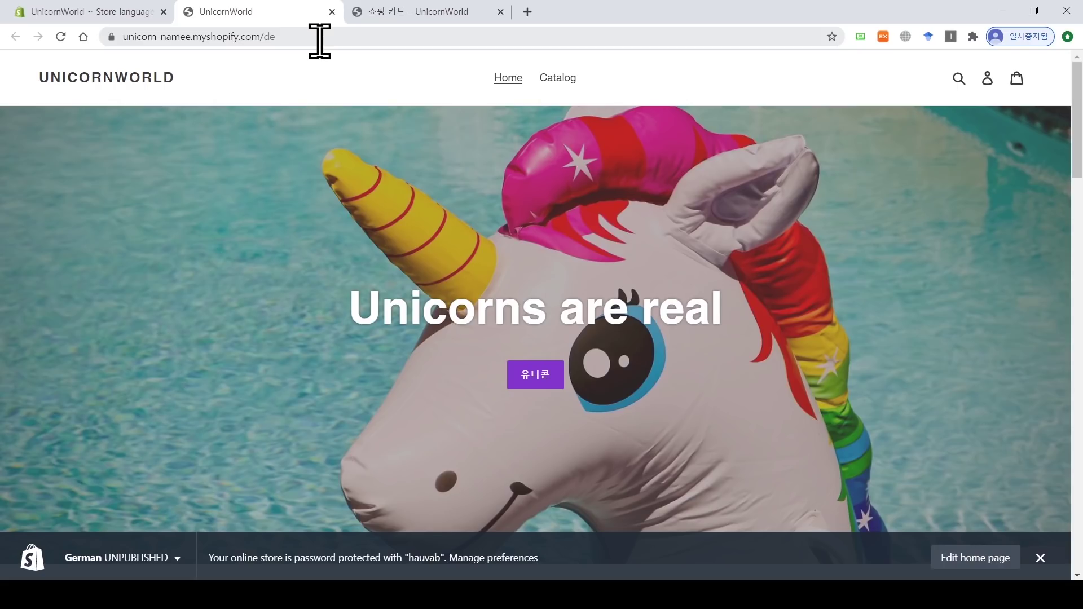
pyautogui.click(1017, 79)
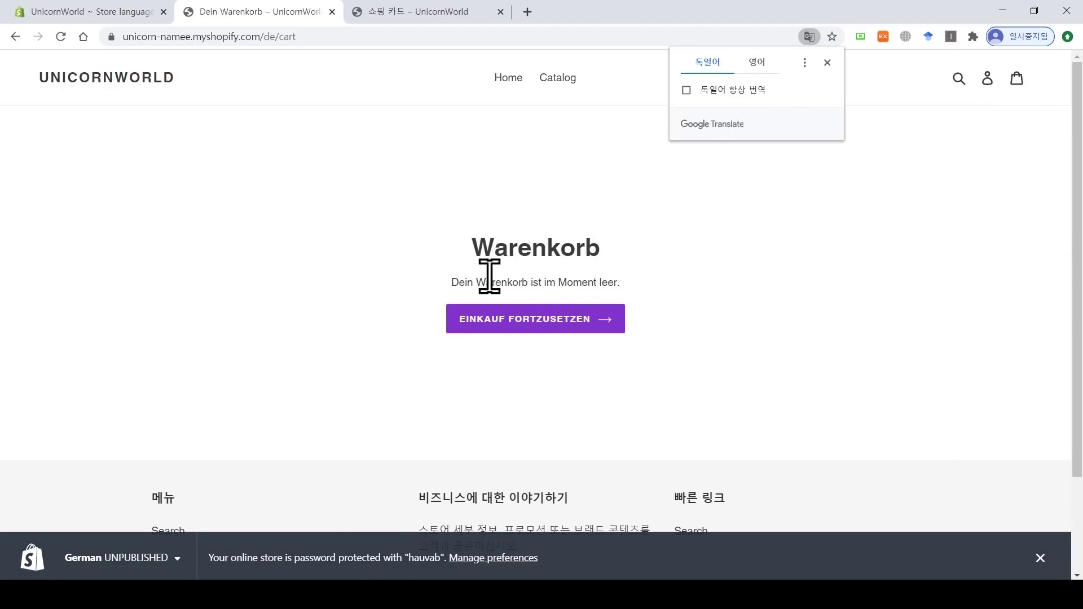
pyautogui.moveTo(473, 243); pyautogui.dragTo(602, 247)
pyautogui.moveTo(451, 282); pyautogui.dragTo(610, 282)
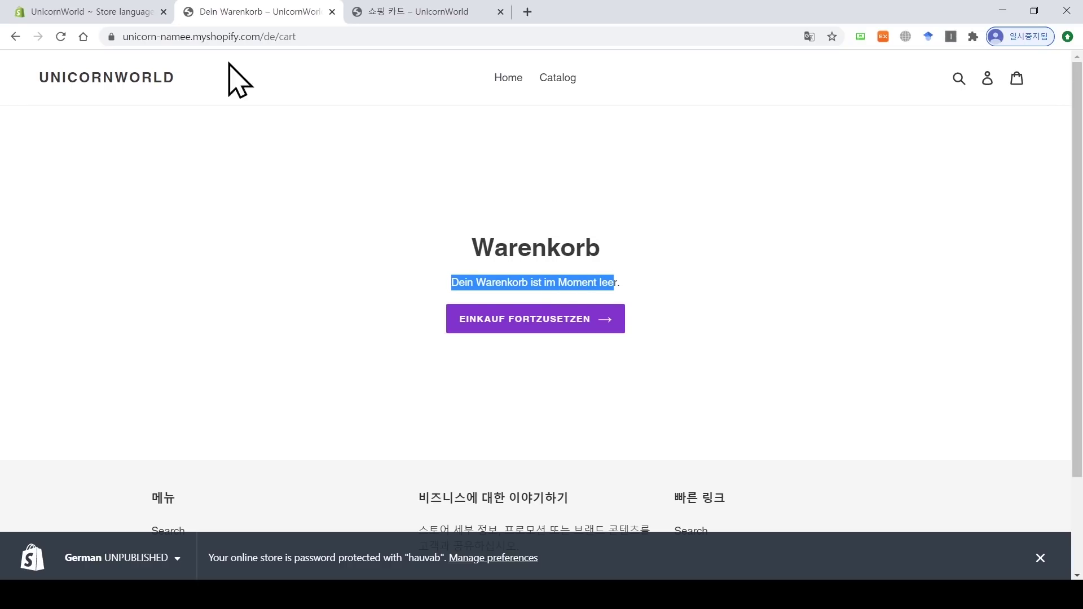
pyautogui.click(115, 12)
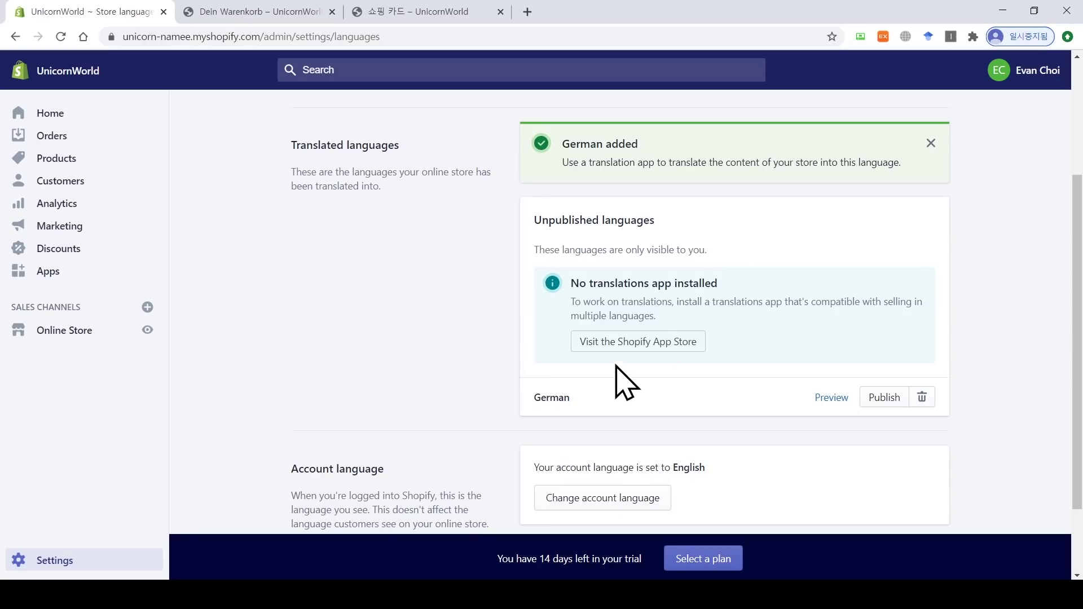
pyautogui.click(665, 344)
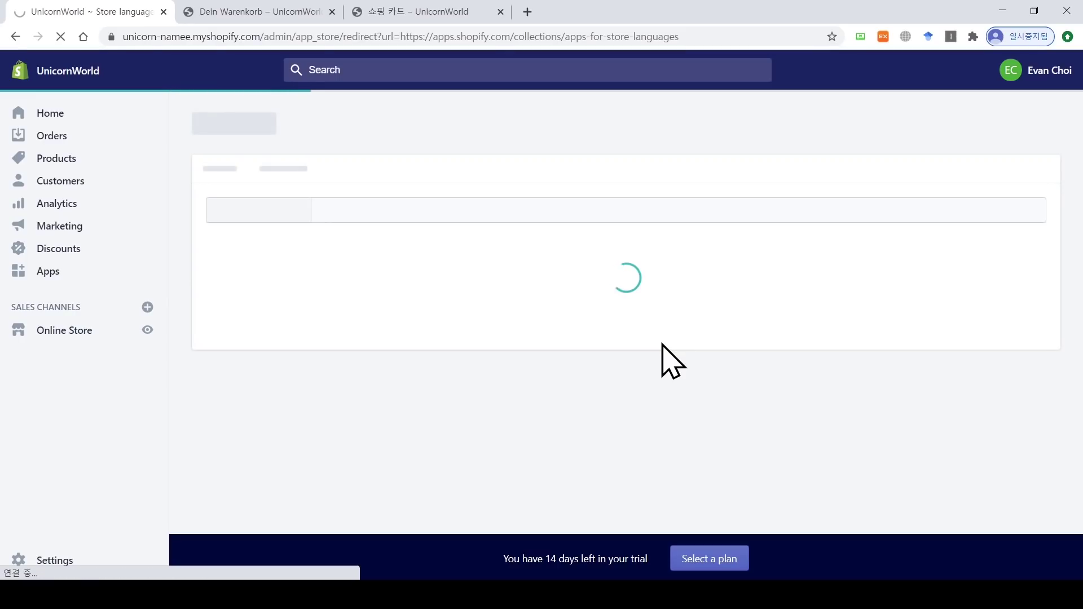
pyautogui.scroll(-1, 664, 338)
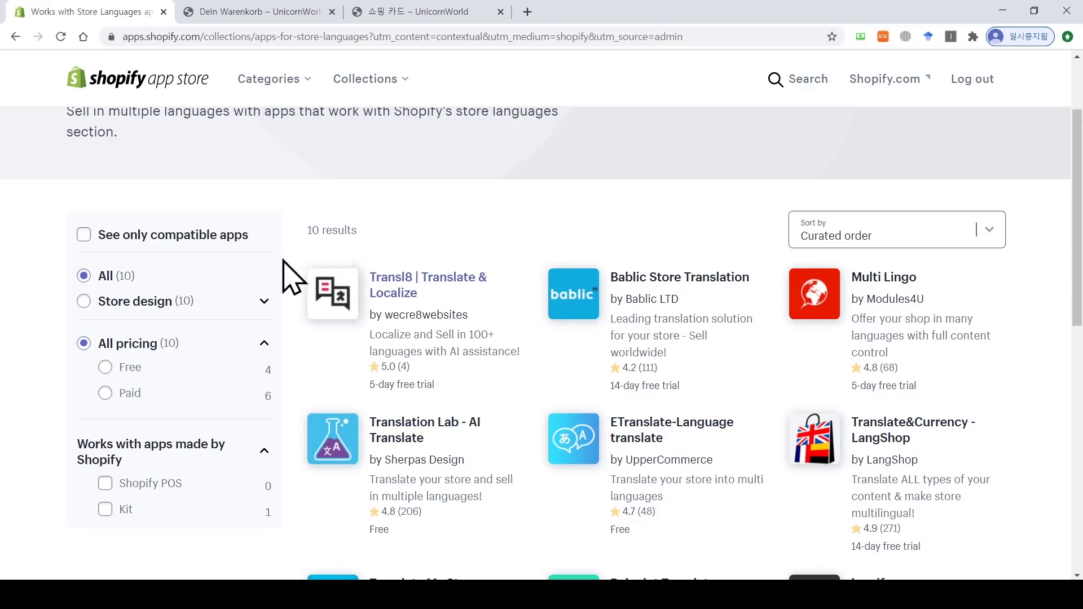
pyautogui.click(15, 37)
pyautogui.click(16, 36)
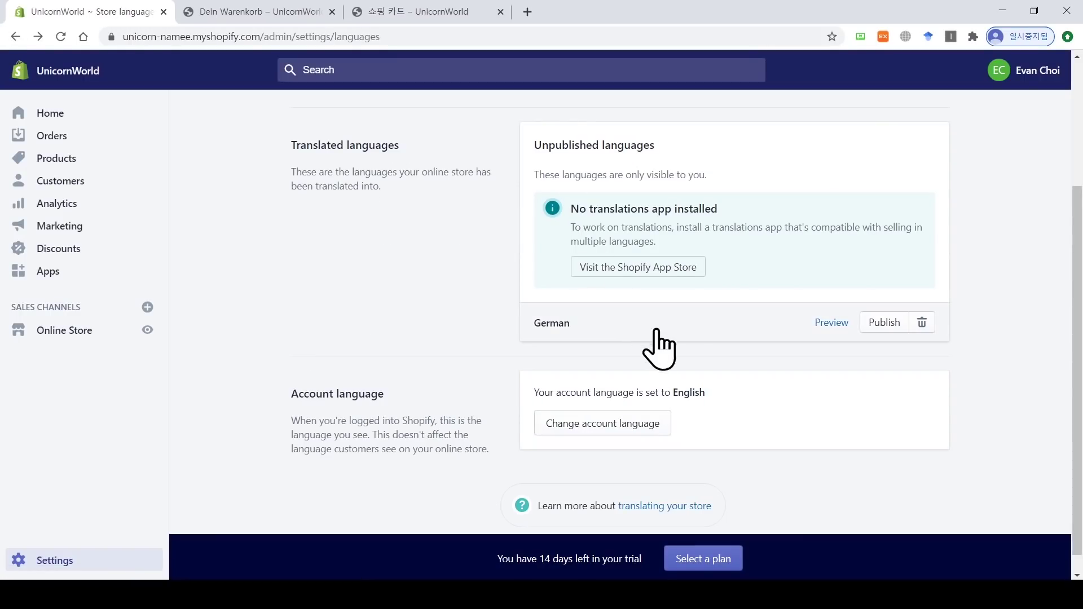
pyautogui.click(922, 322)
pyautogui.click(724, 373)
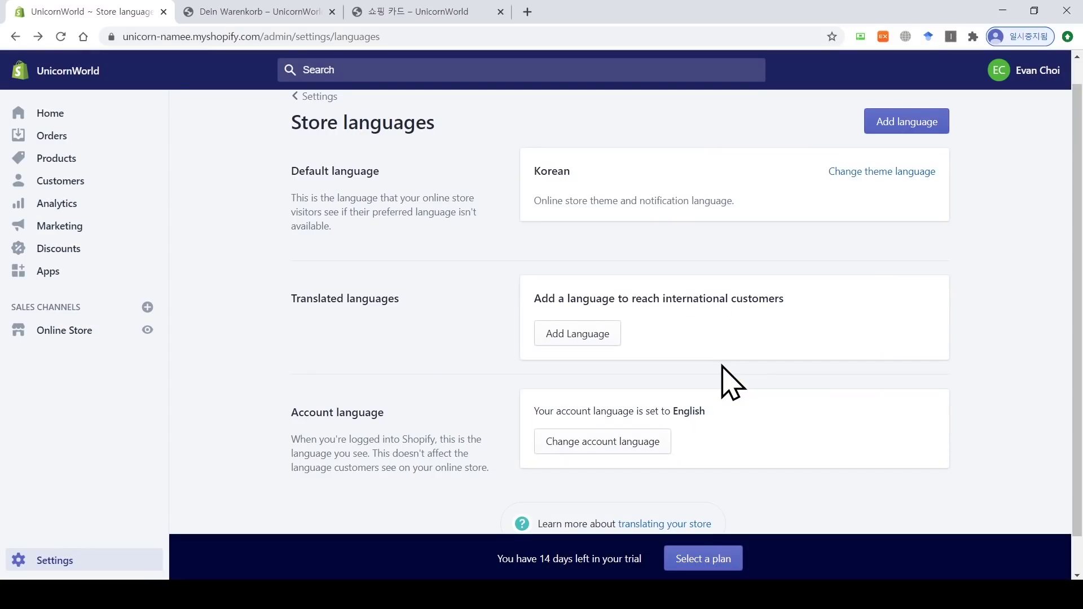
pyautogui.scroll(-1, 724, 374)
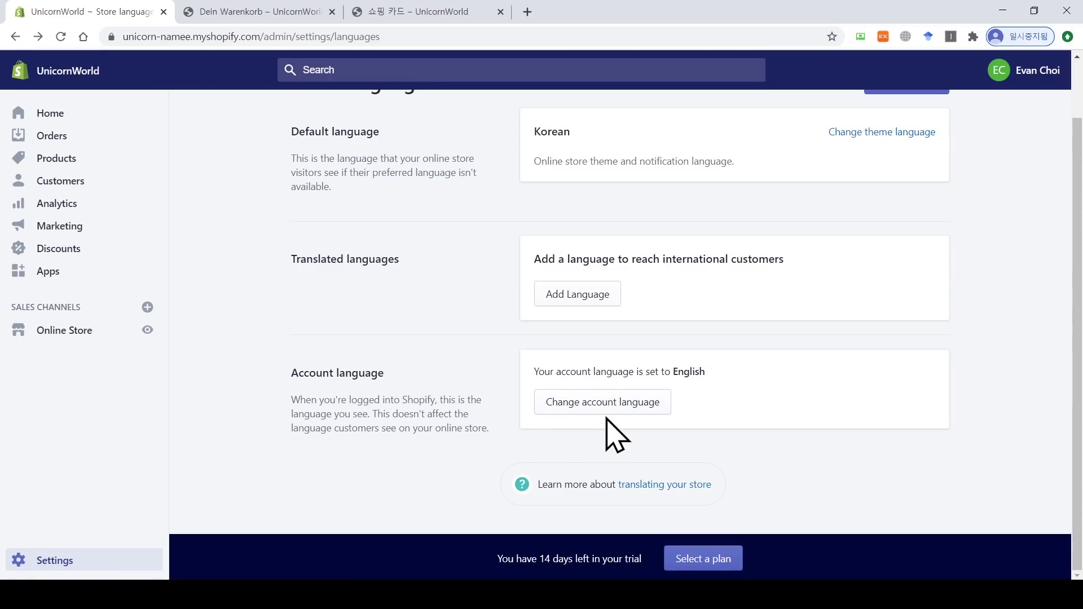
pyautogui.scroll(2, 615, 435)
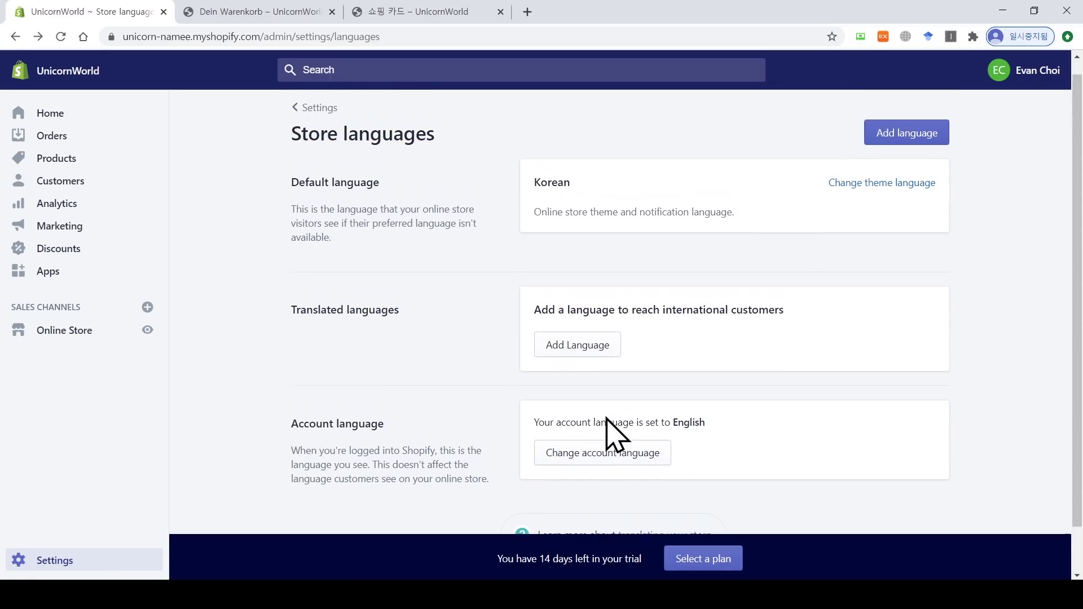
# Step: Open Billing settings and start adding a credit card payment method
pyautogui.click(308, 122)
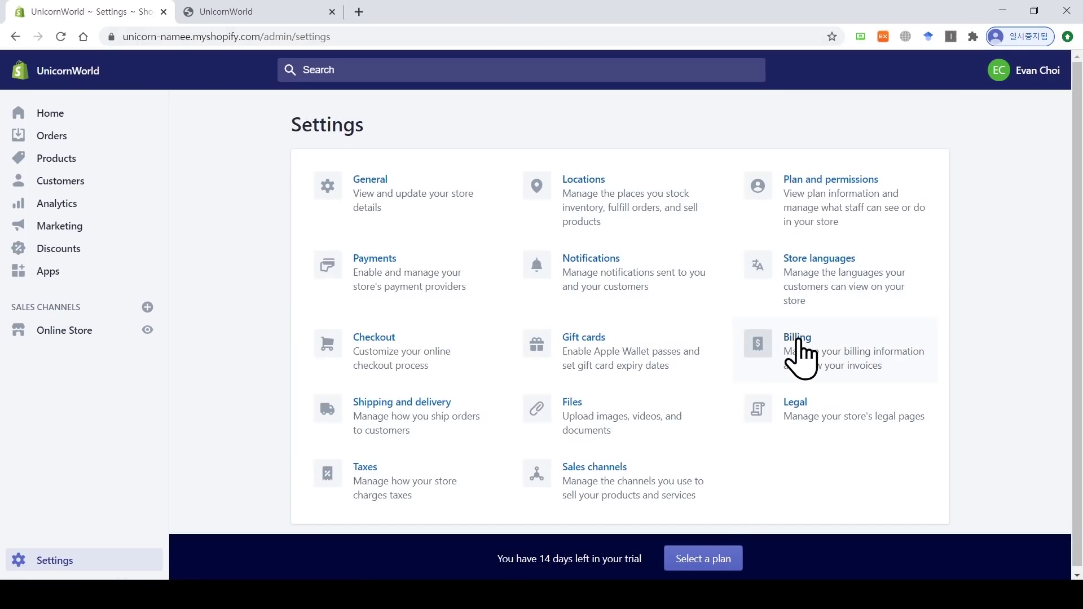
pyautogui.click(798, 342)
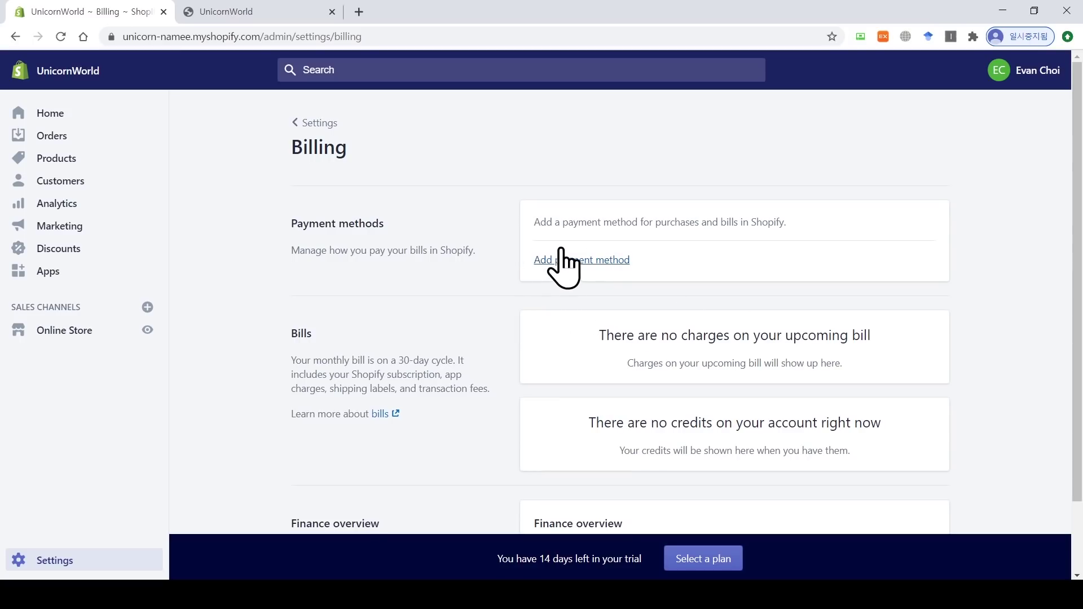
pyautogui.click(601, 280)
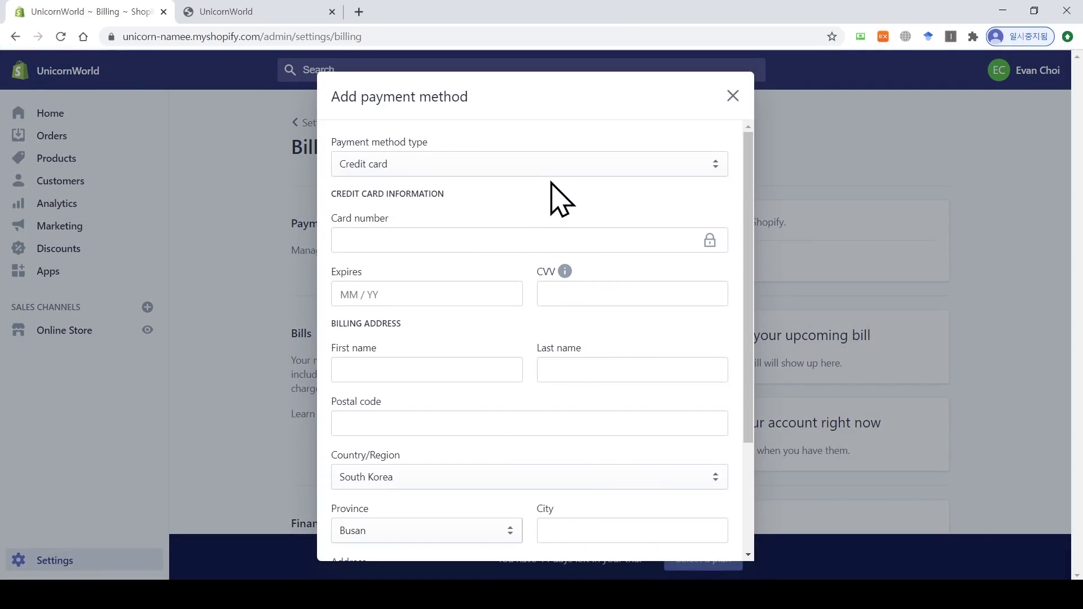
pyautogui.click(557, 172)
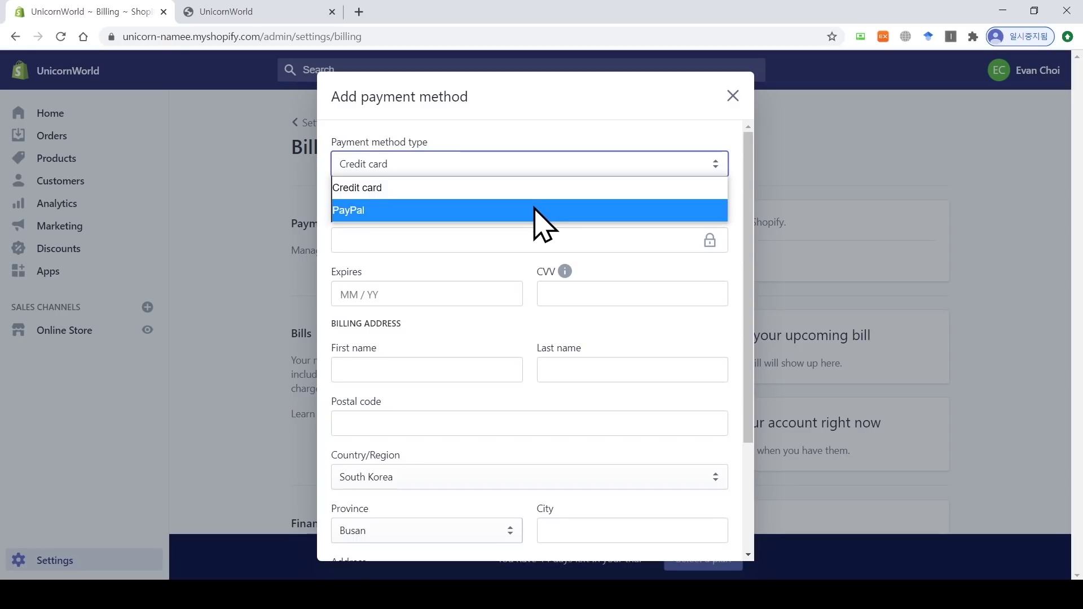
pyautogui.click(559, 126)
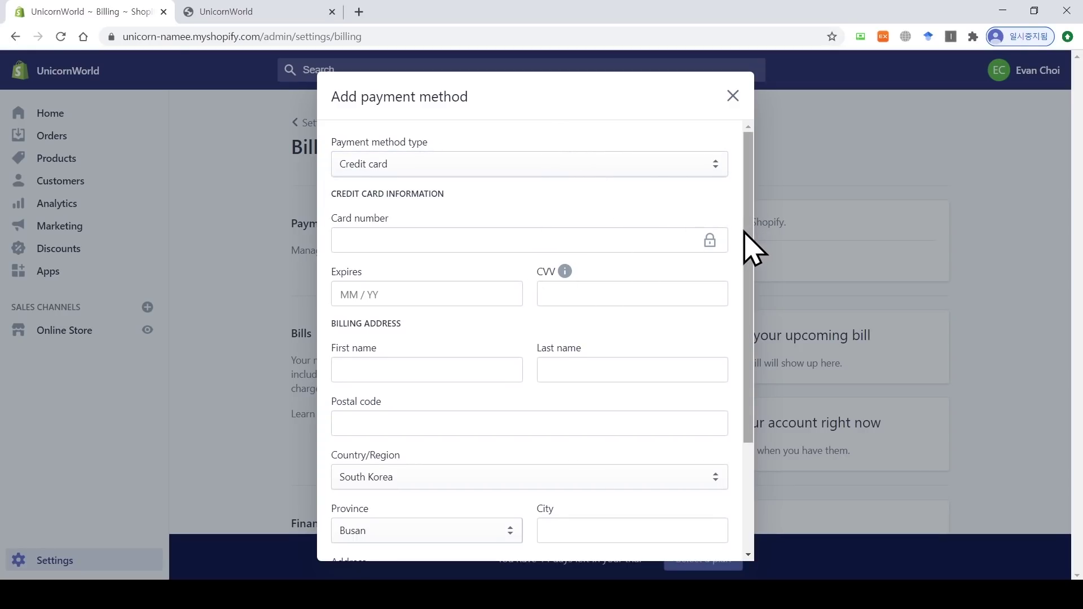
# Step: Cancel the payment form without adding a card and return to the Settings overview
pyautogui.moveTo(745, 230); pyautogui.dragTo(737, 375)
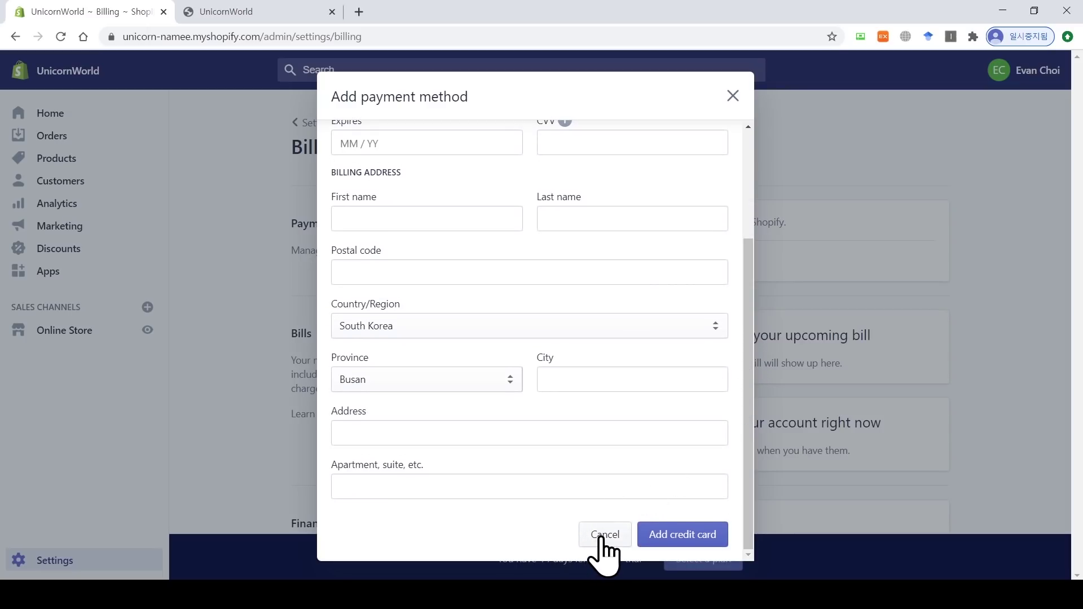
pyautogui.click(600, 539)
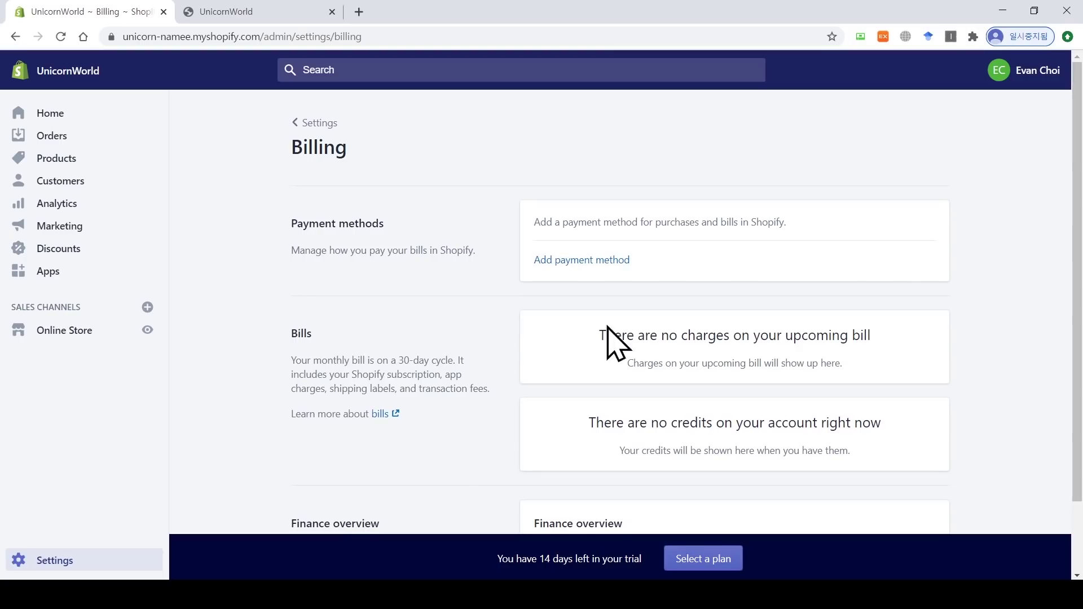
pyautogui.moveTo(1078, 225); pyautogui.dragTo(1079, 296)
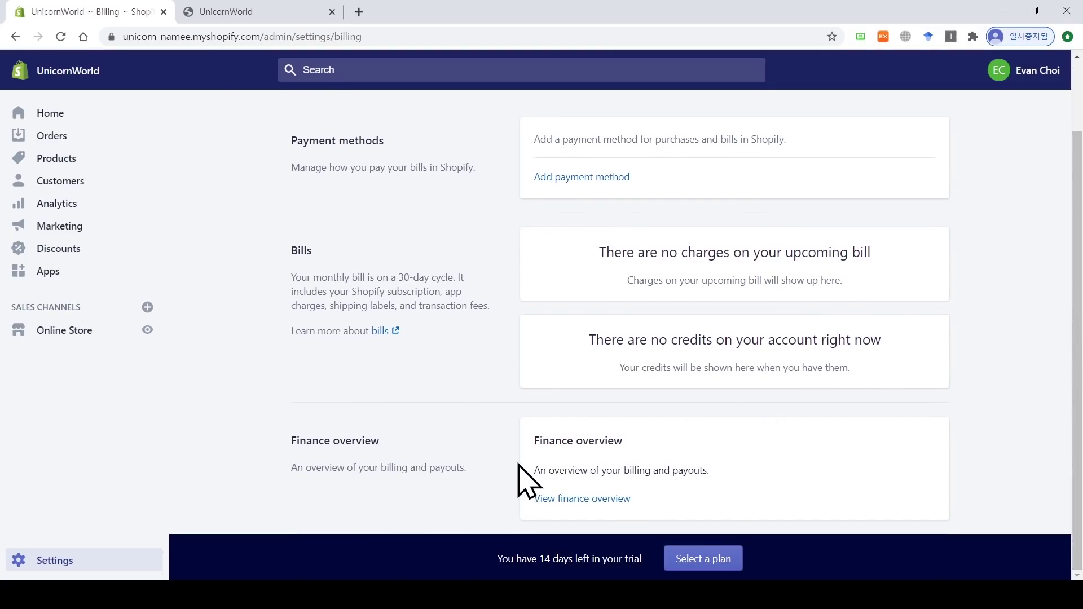
pyautogui.scroll(2, 314, 201)
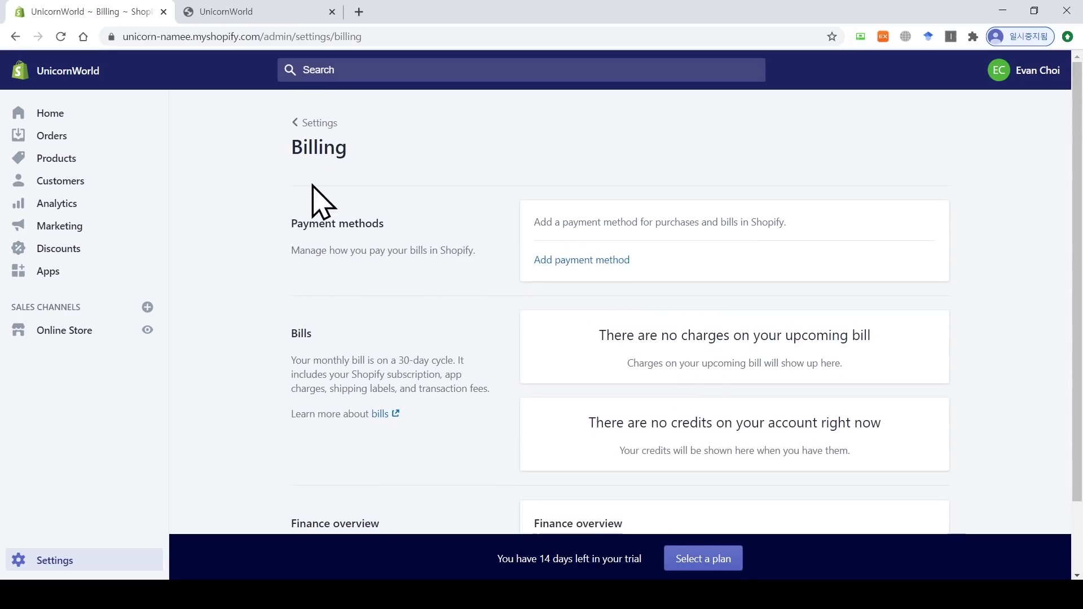
pyautogui.click(319, 121)
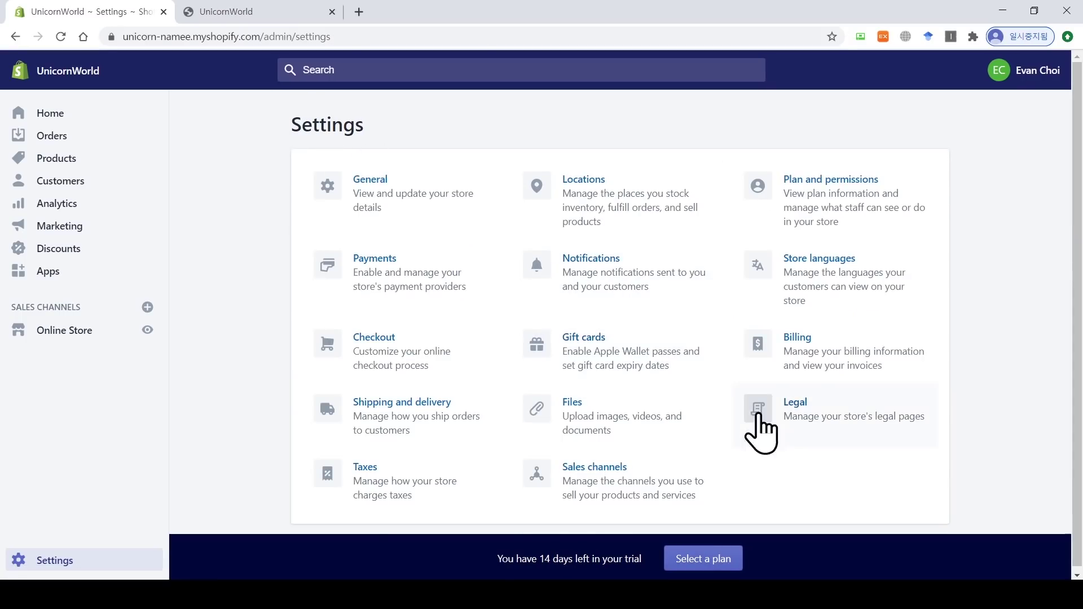
# Step: Open Legal settings, enter the empty Refund policy editor, and scroll through the policy fields
pyautogui.click(805, 403)
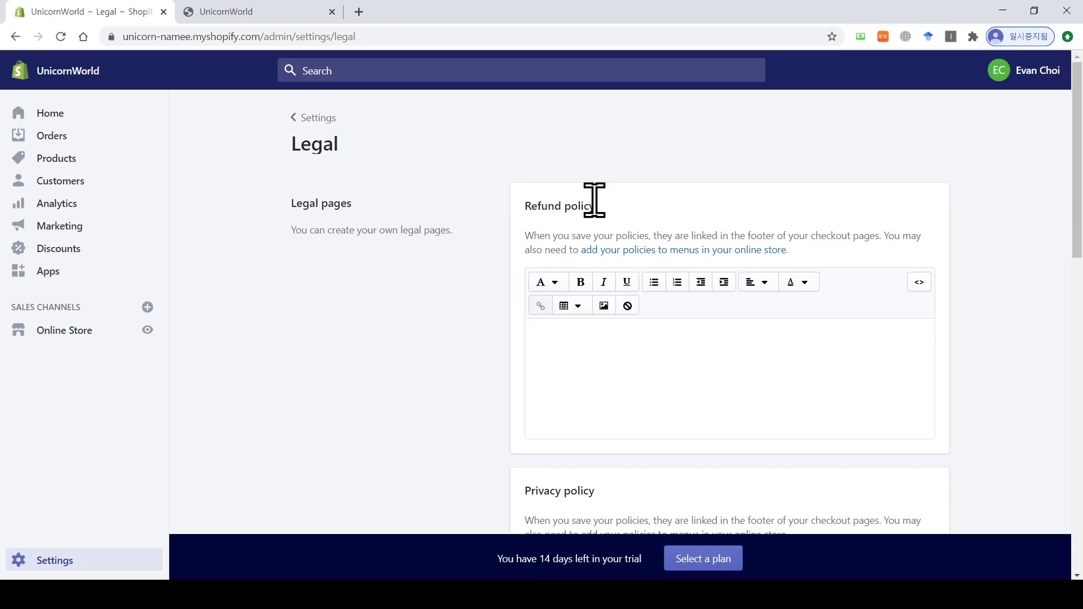
pyautogui.click(616, 337)
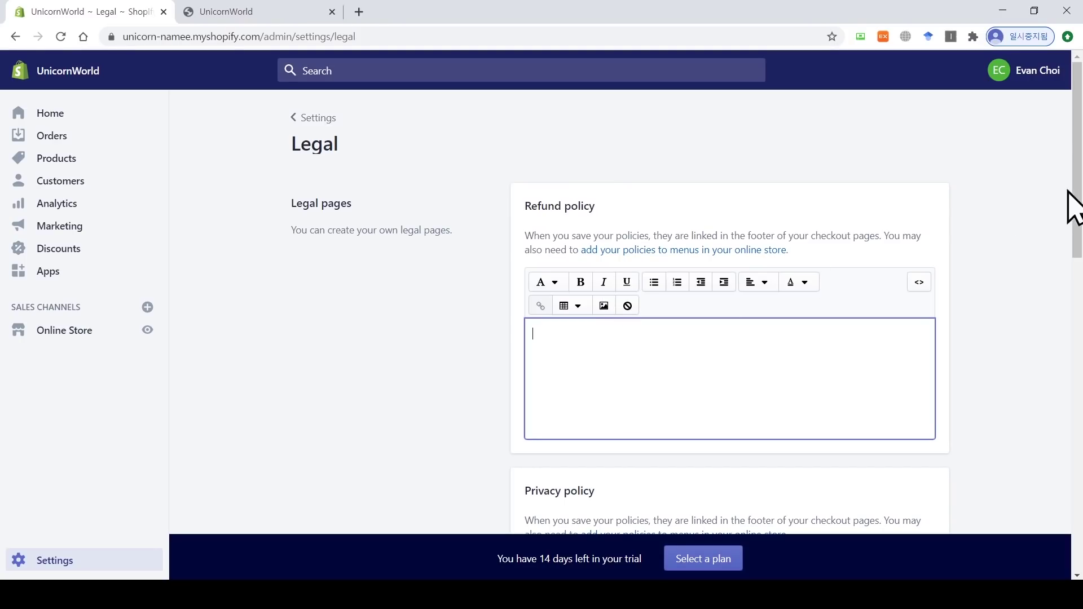
pyautogui.moveTo(1071, 210); pyautogui.dragTo(1071, 283)
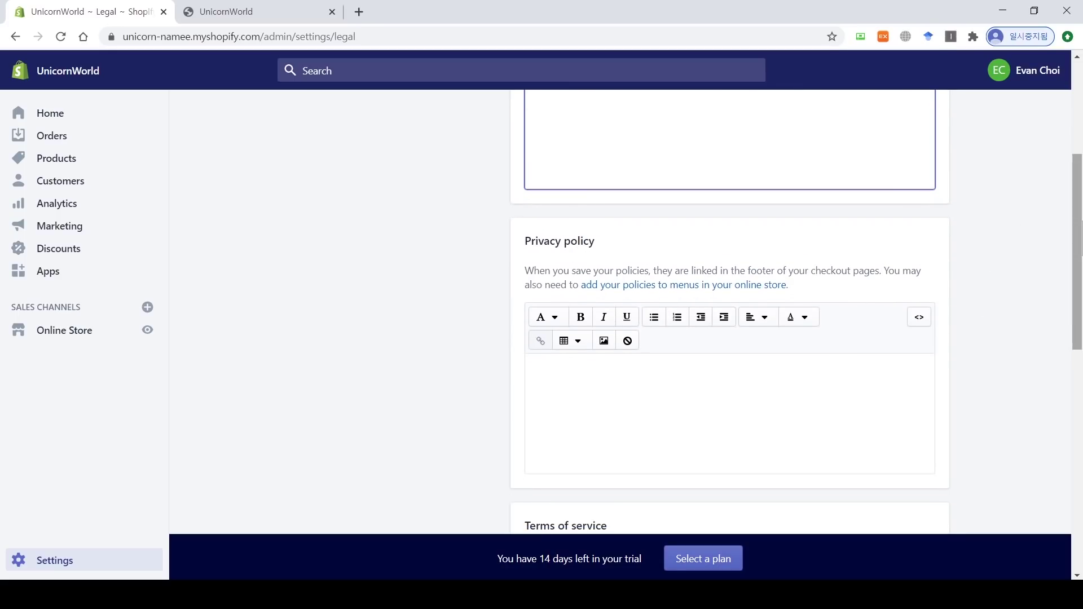
pyautogui.moveTo(1076, 243); pyautogui.dragTo(1080, 429)
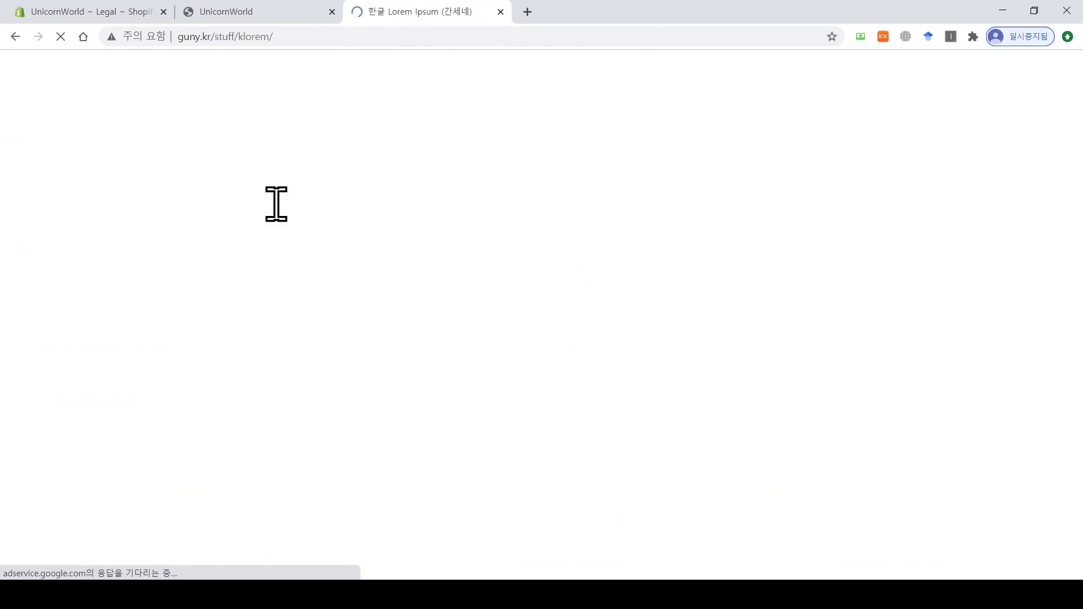
# Step: Copy the generated Korean Lorem Ipsum paragraphs from the generator
pyautogui.click(450, 176)
pyautogui.click(395, 217)
pyautogui.click(400, 208)
pyautogui.click(406, 275)
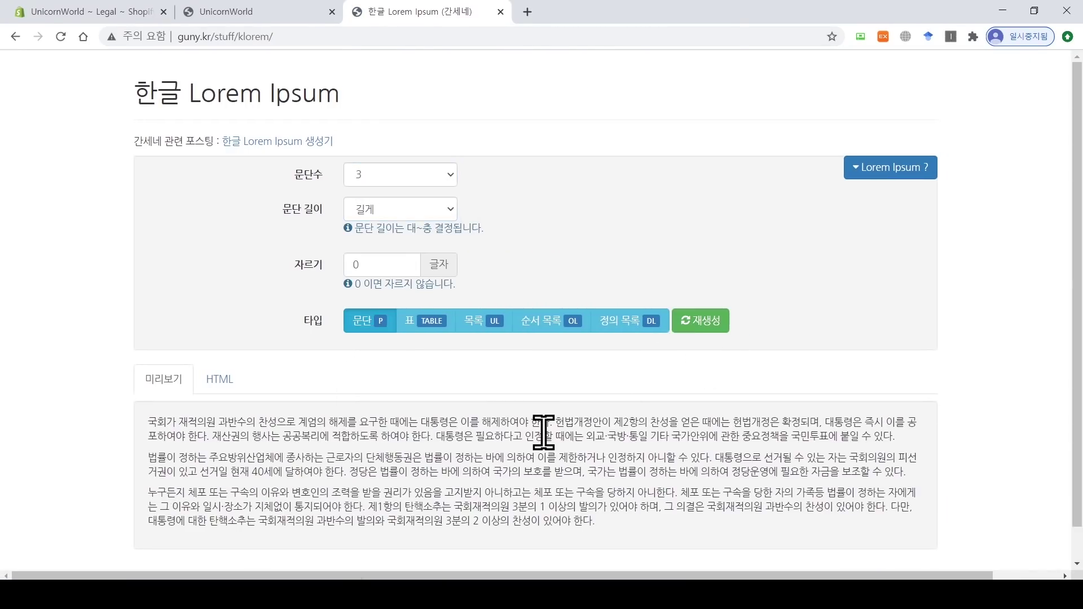
pyautogui.moveTo(597, 522); pyautogui.dragTo(144, 429)
pyautogui.hotkey('ctrl', 'c')
# Step: Paste the Korean placeholder text into the empty policy and save the legal policies
pyautogui.click(90, 11)
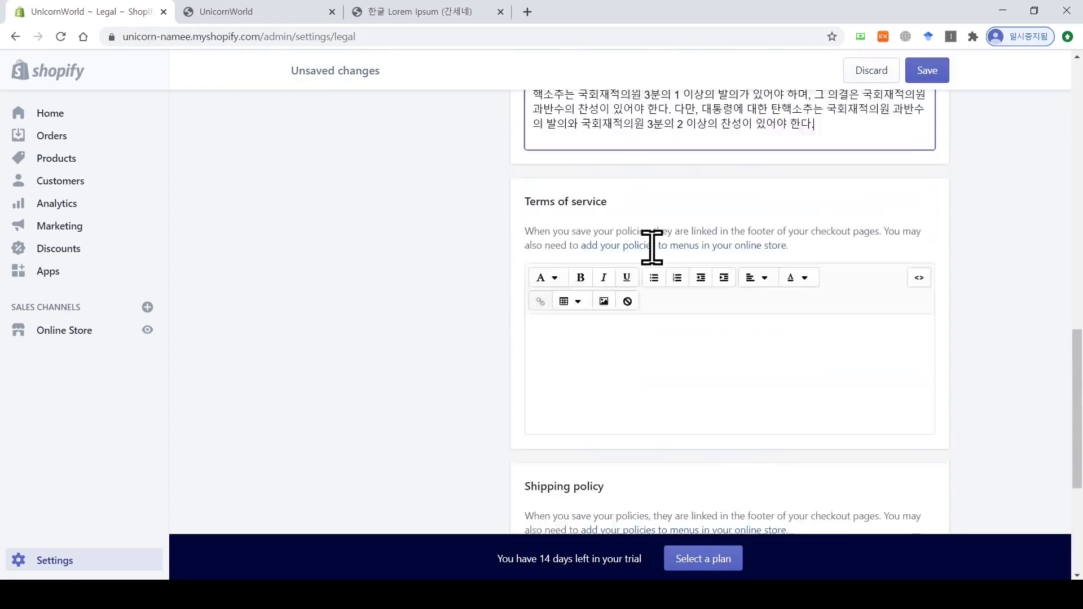
pyautogui.click(656, 338)
pyautogui.hotkey('ctrl', 'v')
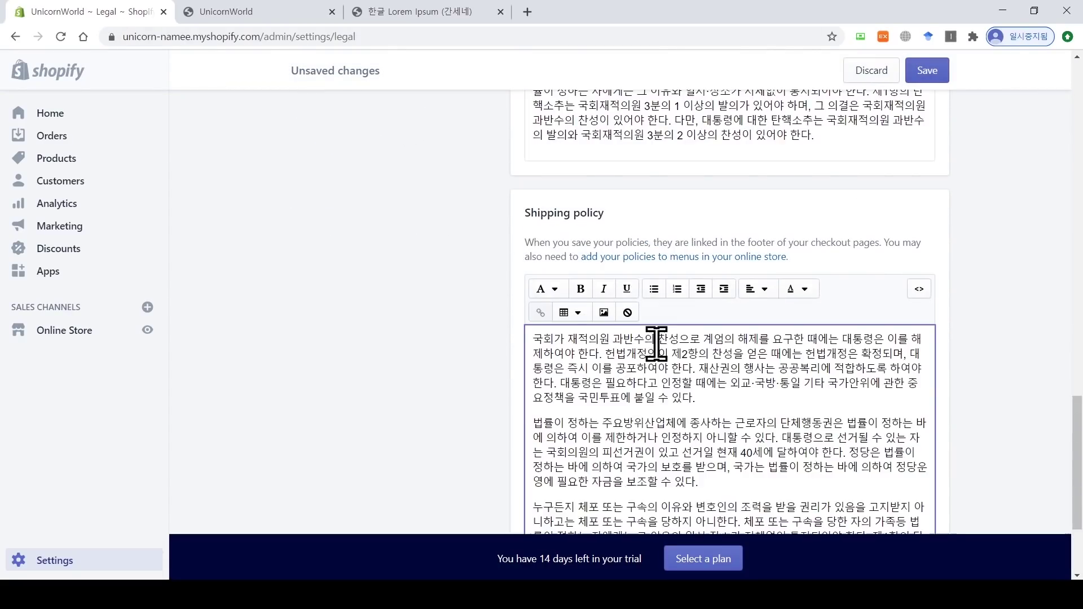
pyautogui.scroll(-3, 656, 339)
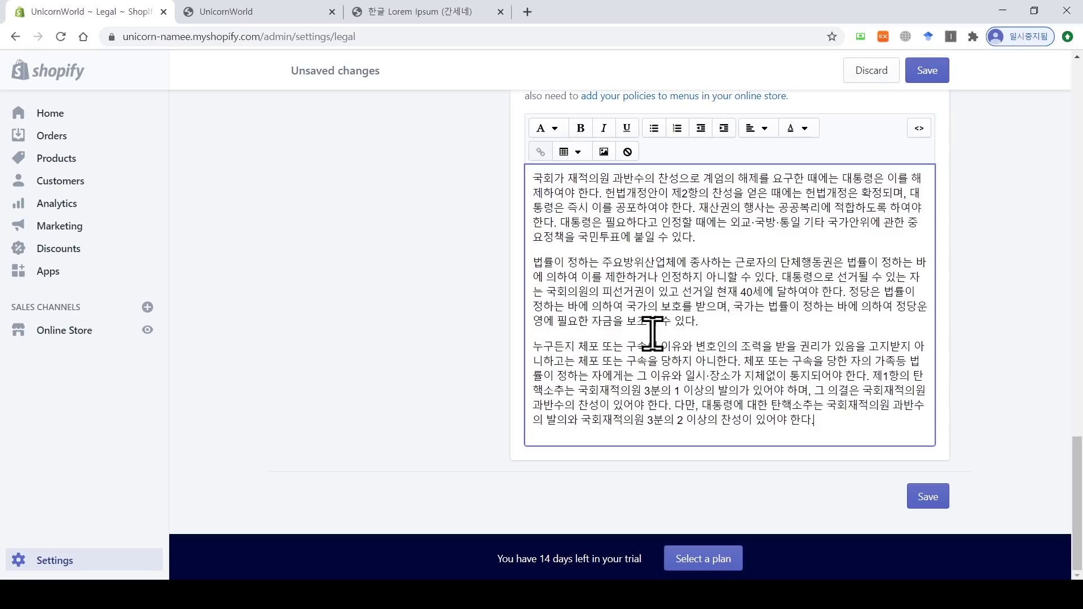
pyautogui.click(932, 497)
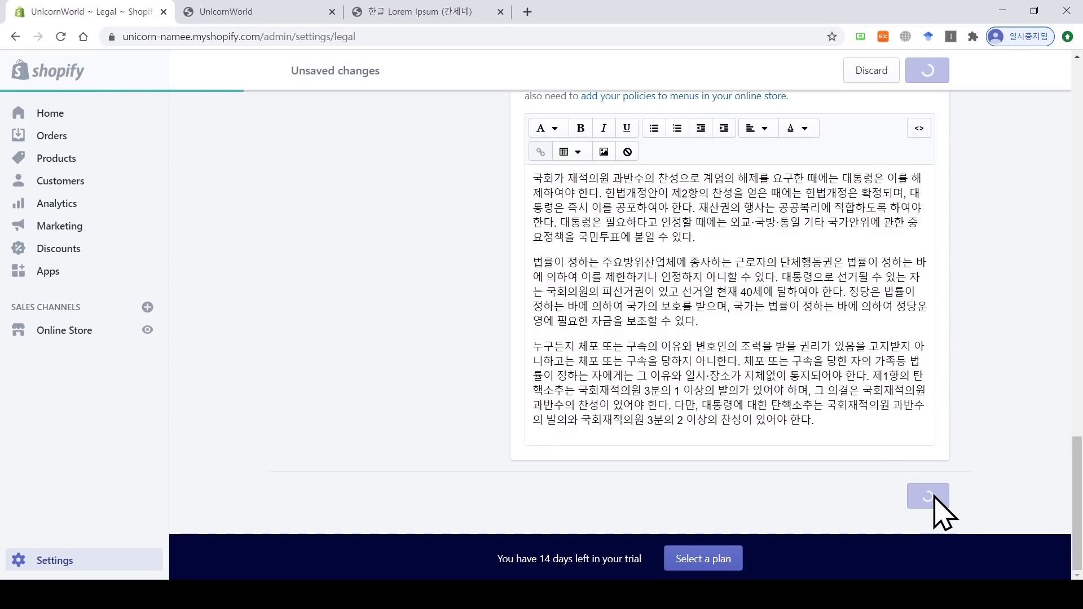
pyautogui.moveTo(1078, 500); pyautogui.dragTo(1080, 410)
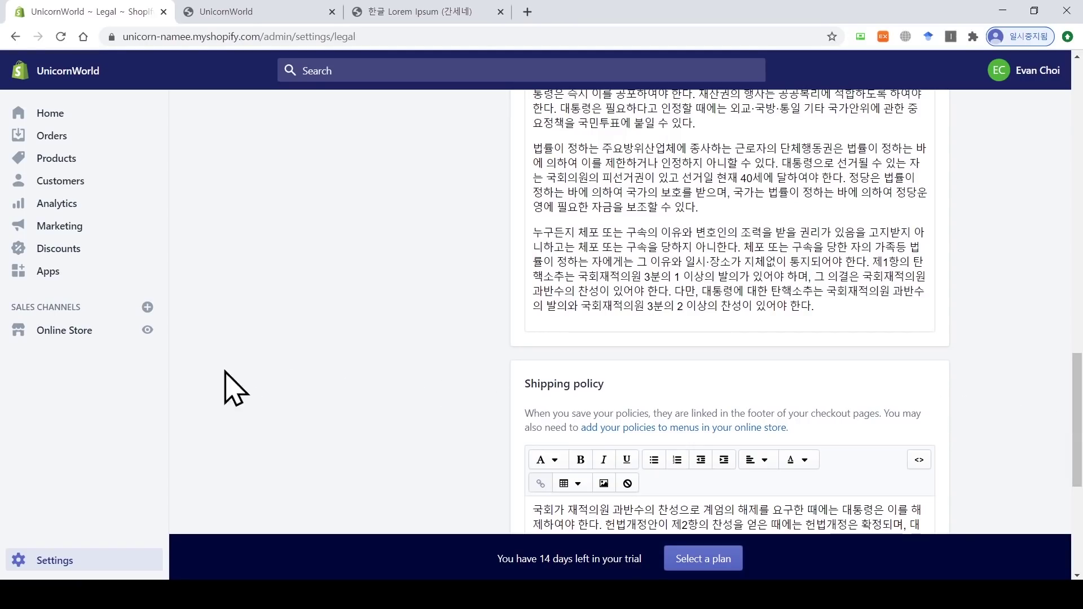
# Step: Go to Online Store > Navigation, check the storefront header and footer, and open the Footer menu
pyautogui.click(61, 332)
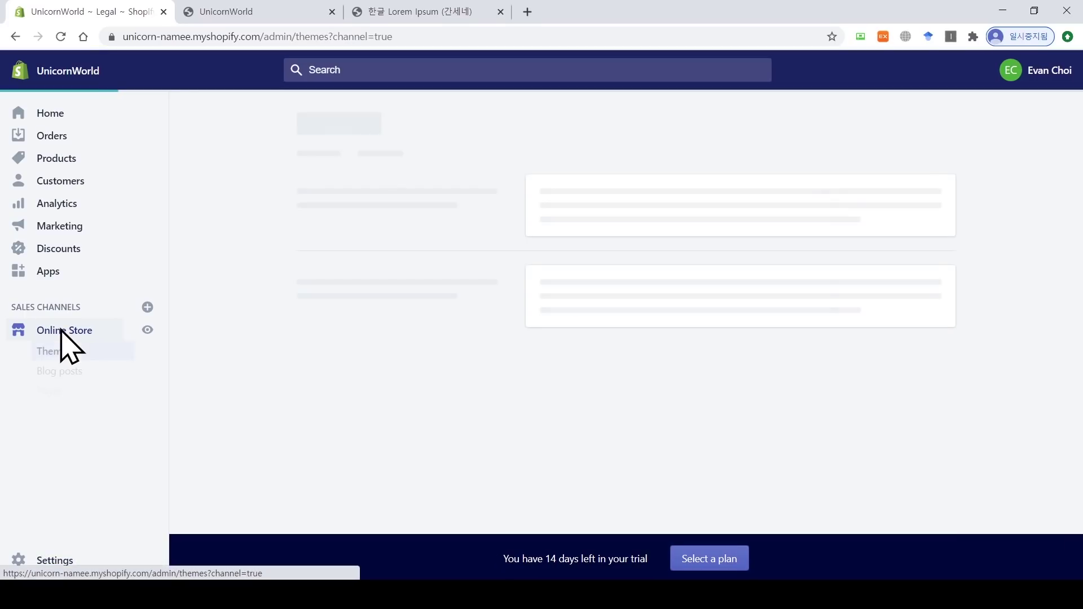
pyautogui.click(67, 416)
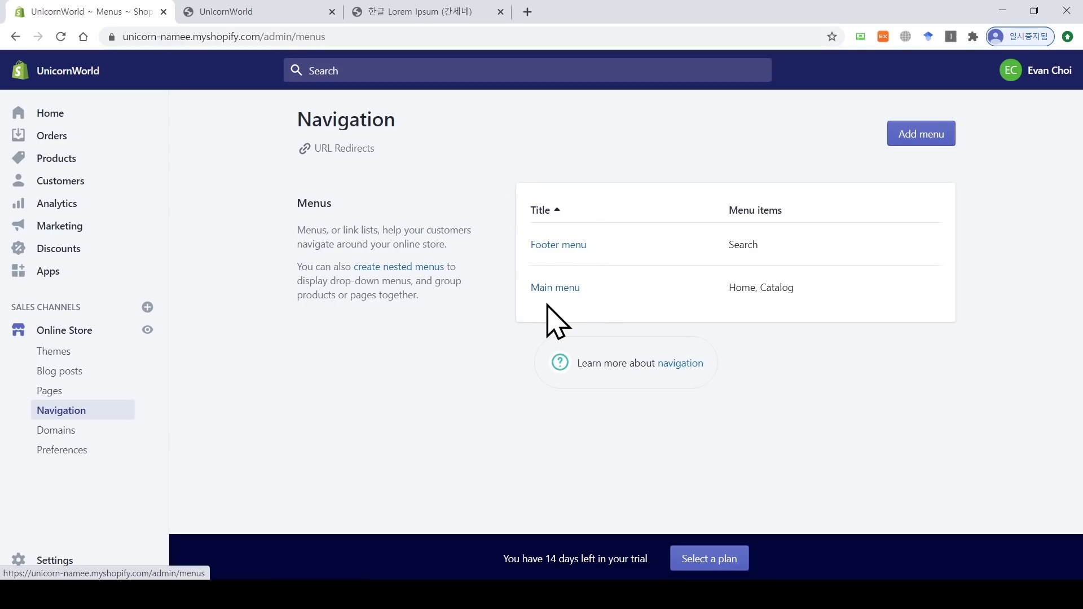
pyautogui.click(217, 11)
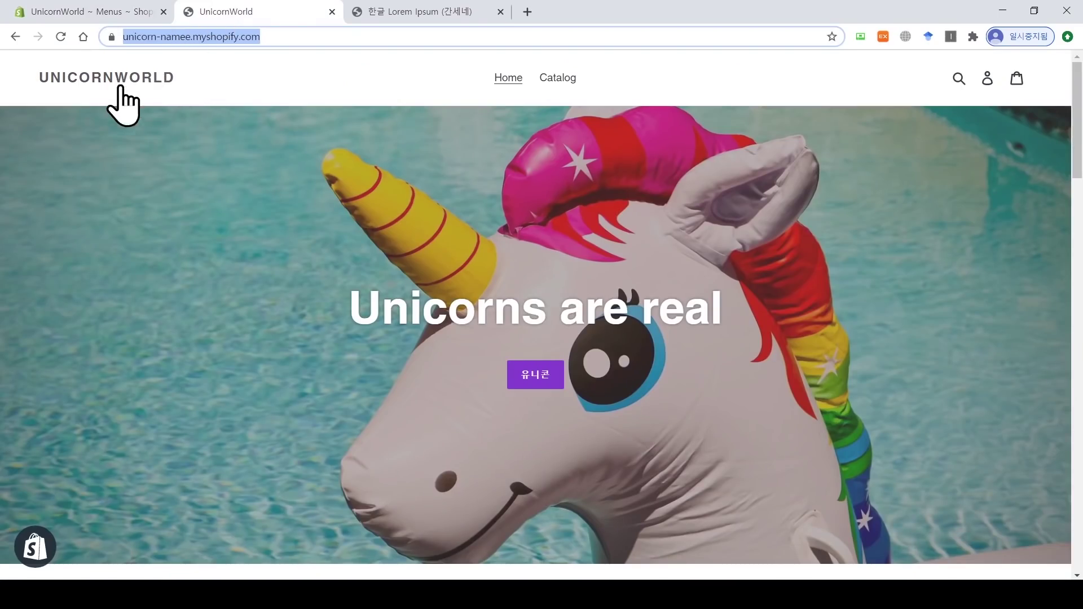
pyautogui.click(95, 11)
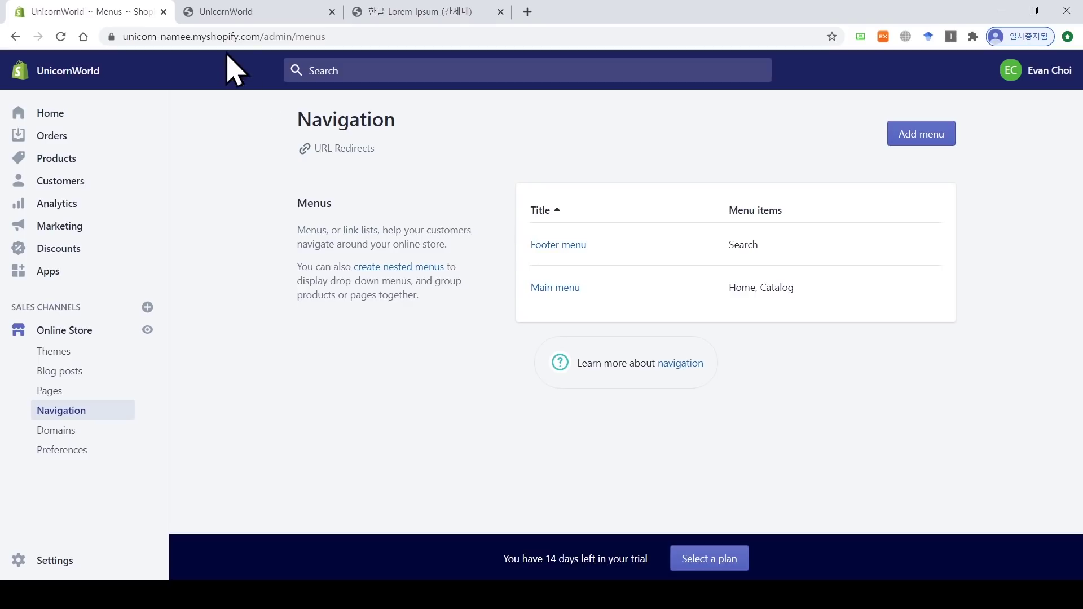
pyautogui.click(226, 12)
pyautogui.moveTo(1082, 173); pyautogui.dragTo(1082, 564)
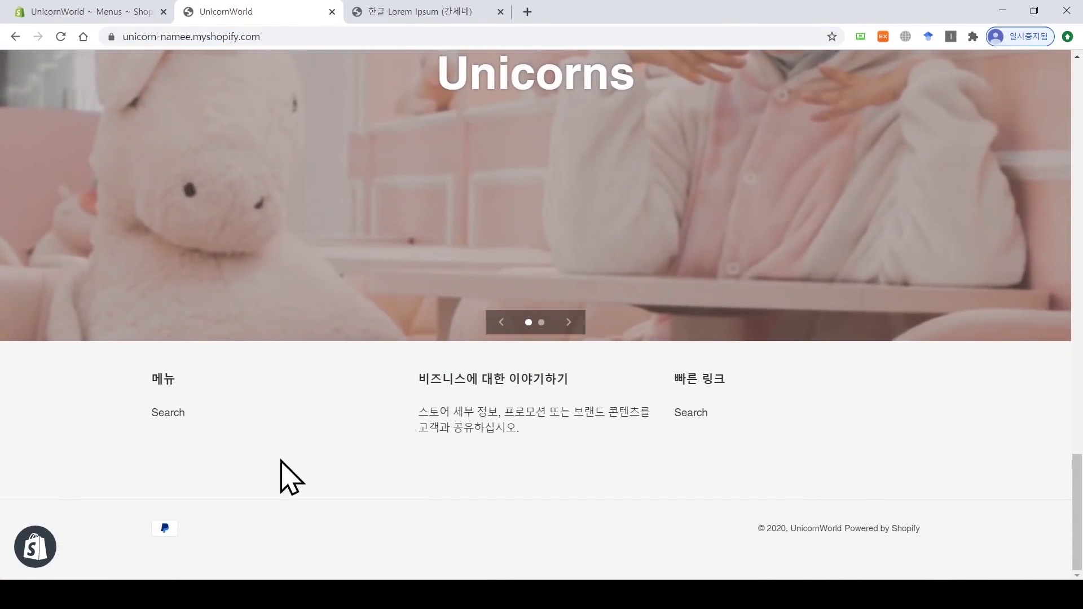
pyautogui.click(48, 12)
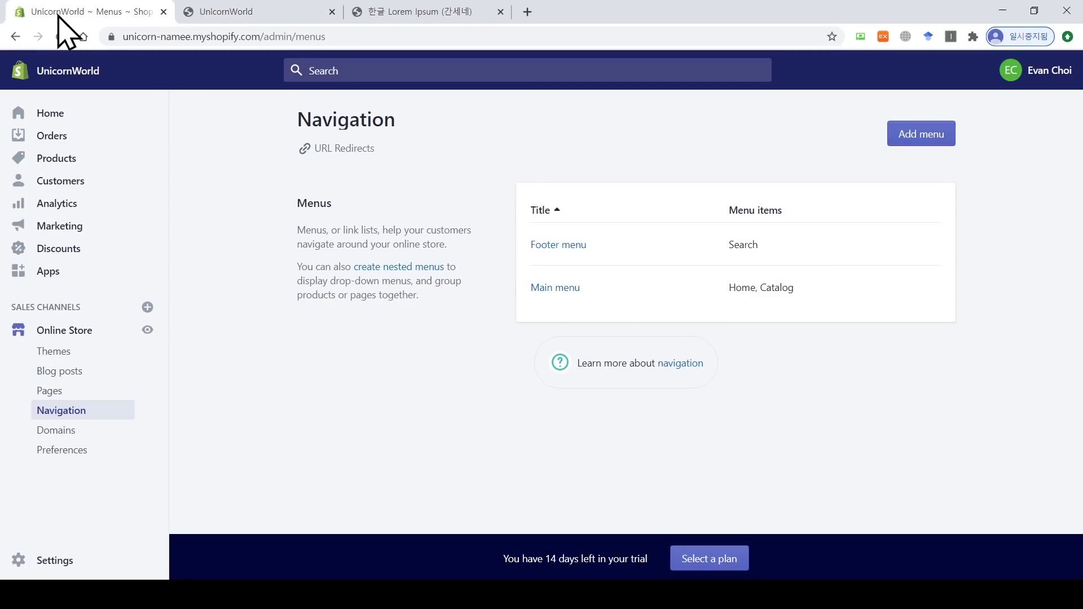
pyautogui.click(563, 246)
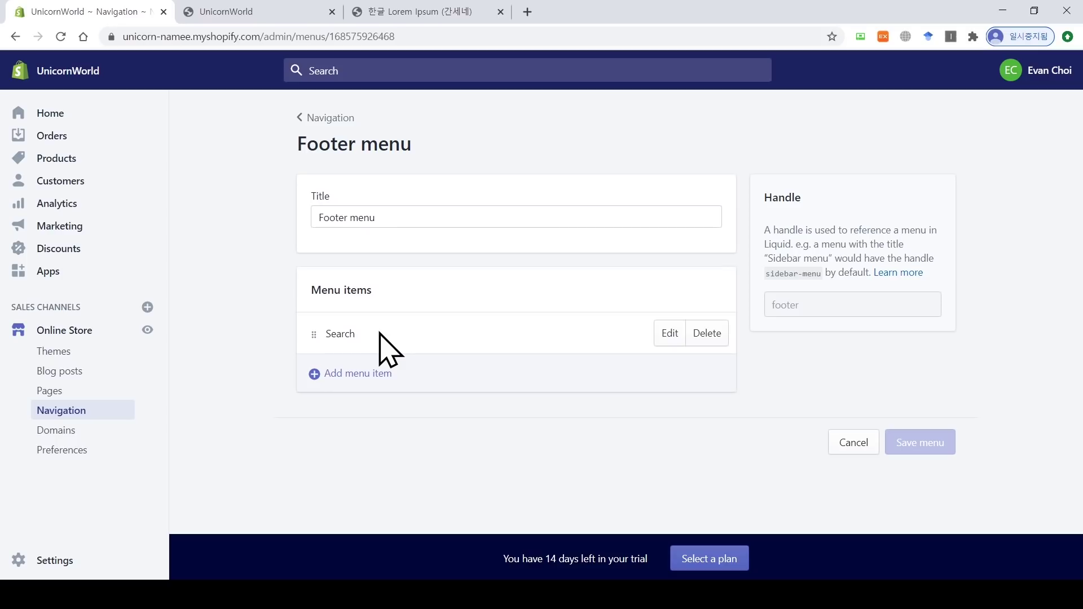
# Step: Remove the Search item from the footer menu and name a new item 이용 약관
pyautogui.click(715, 340)
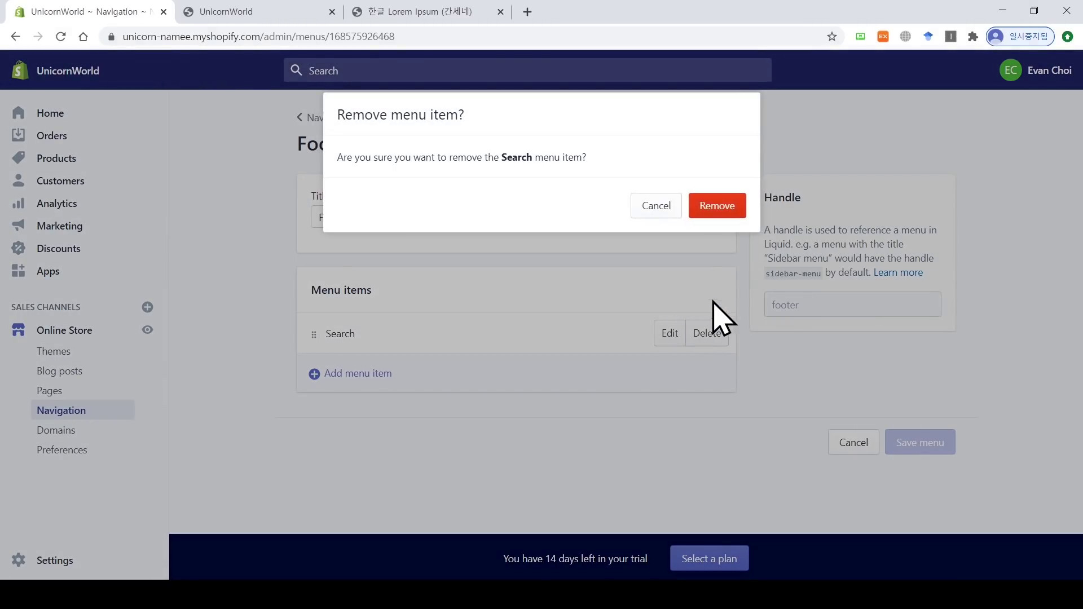
pyautogui.click(720, 204)
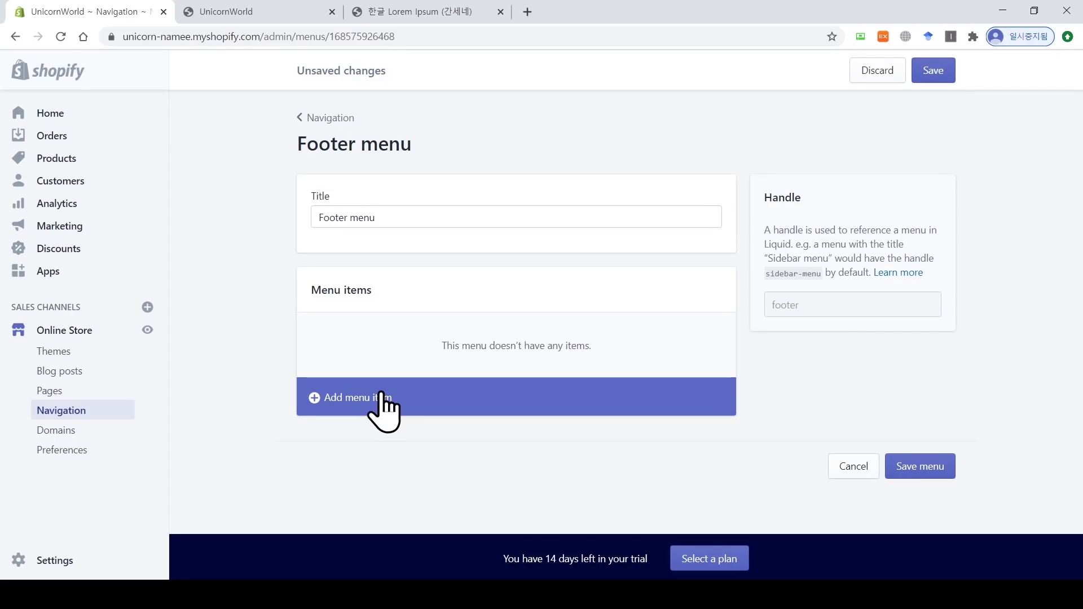
pyautogui.click(384, 401)
pyautogui.click(401, 317)
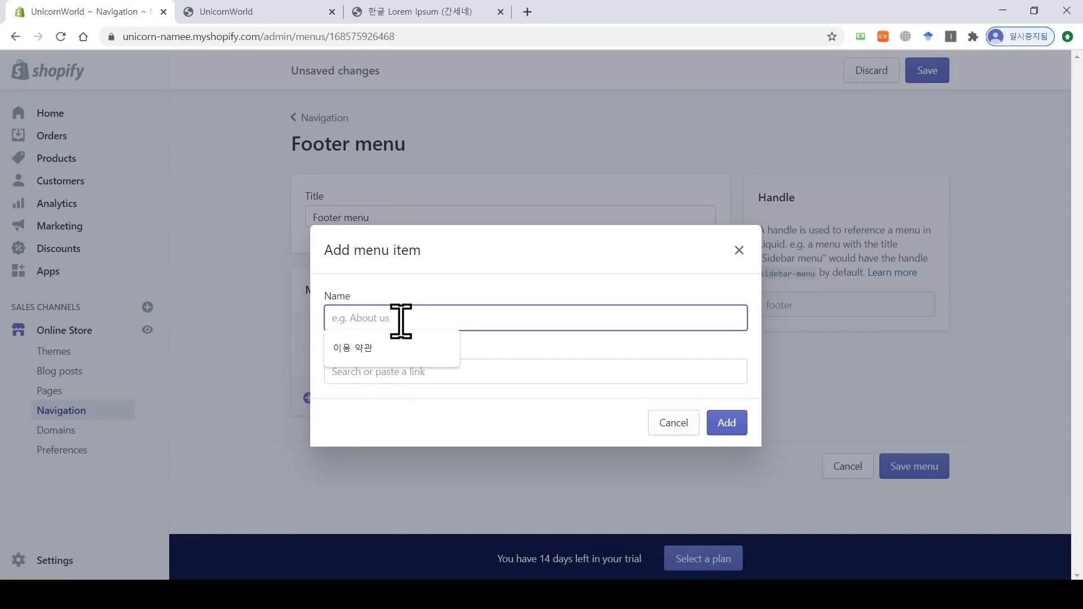
pyautogui.write('이용 약관')
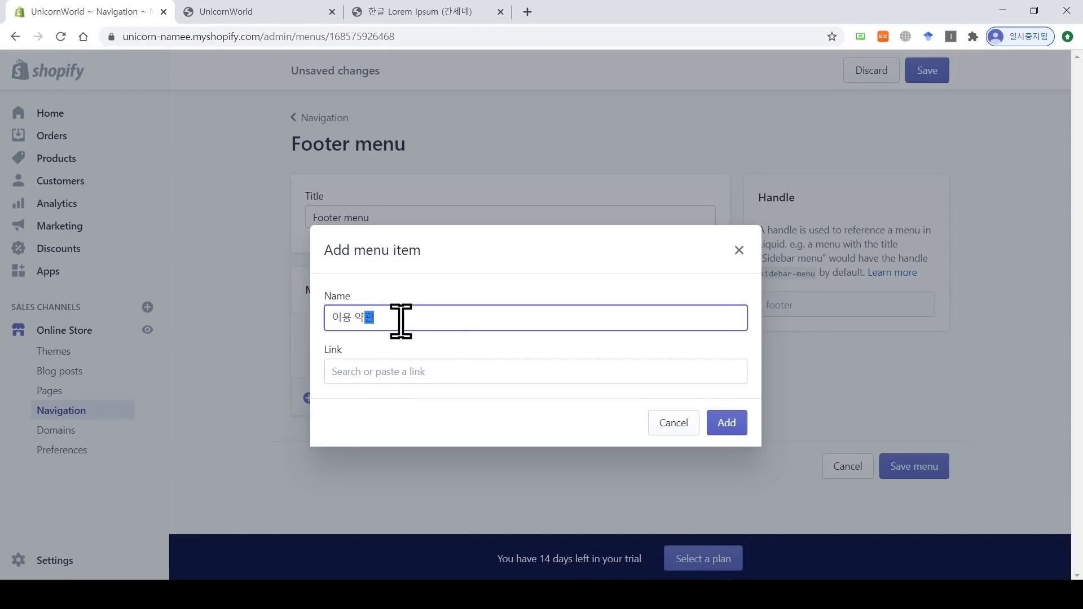
# Step: Link the 이용 약관 item to the Terms of Service policy and save the footer menu
pyautogui.click(418, 369)
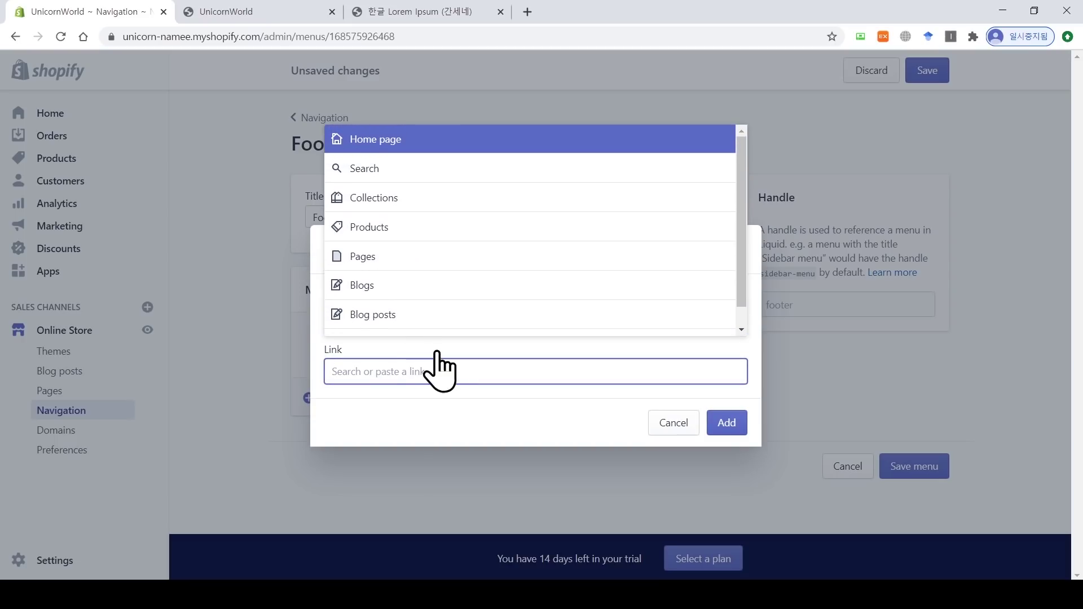
pyautogui.moveTo(742, 181); pyautogui.dragTo(747, 217)
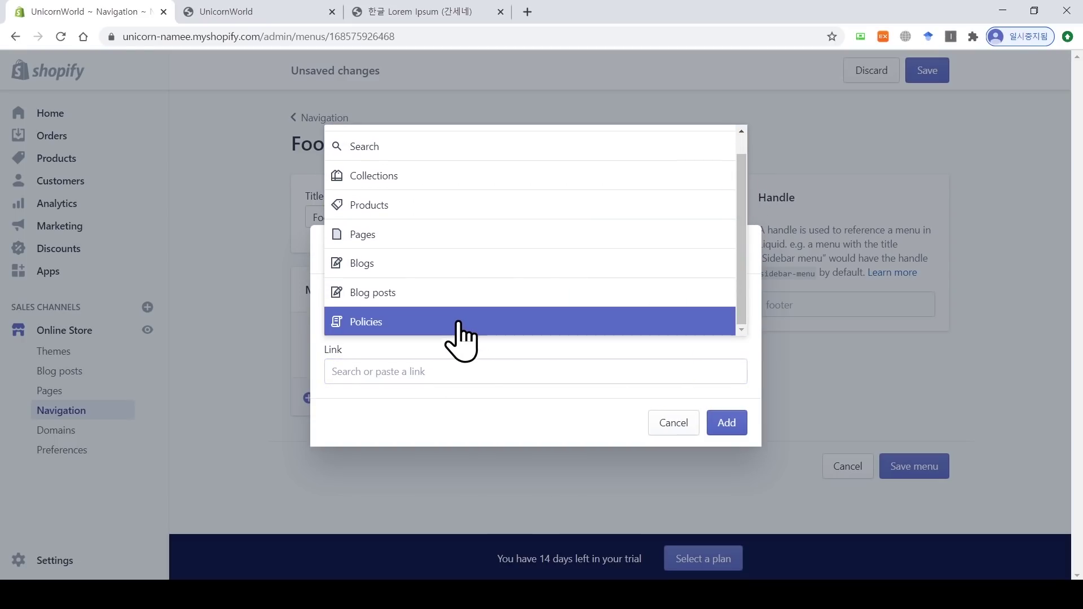
pyautogui.click(377, 323)
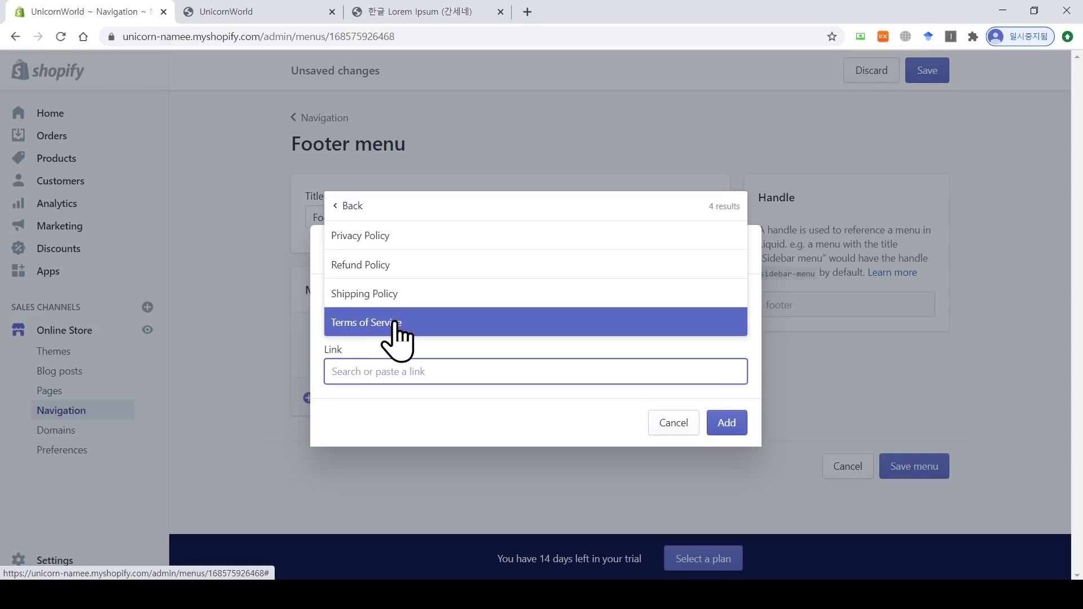
pyautogui.click(392, 323)
pyautogui.click(733, 429)
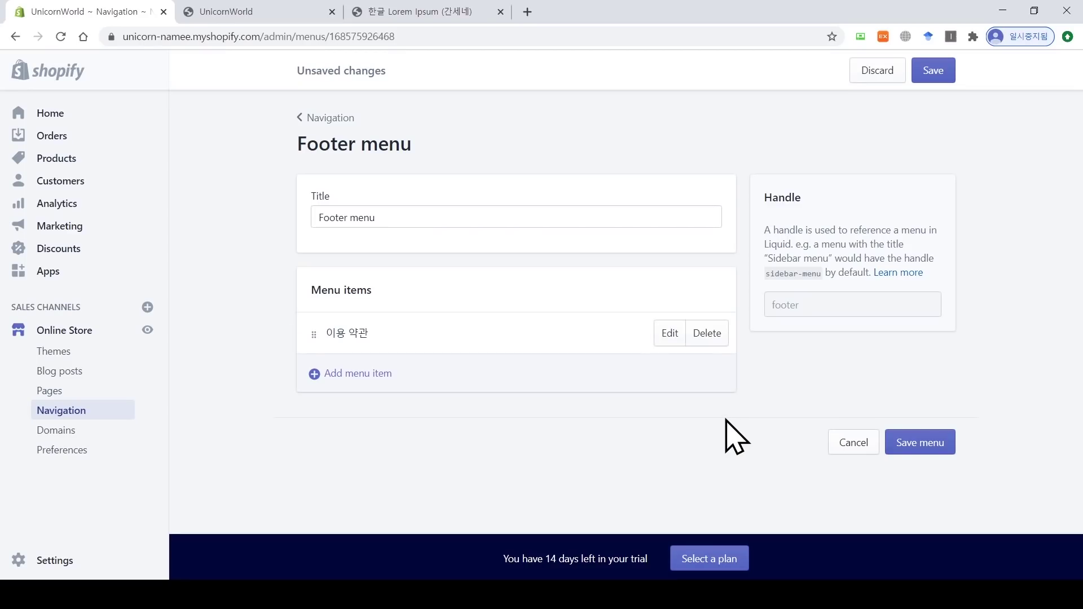
pyautogui.click(925, 443)
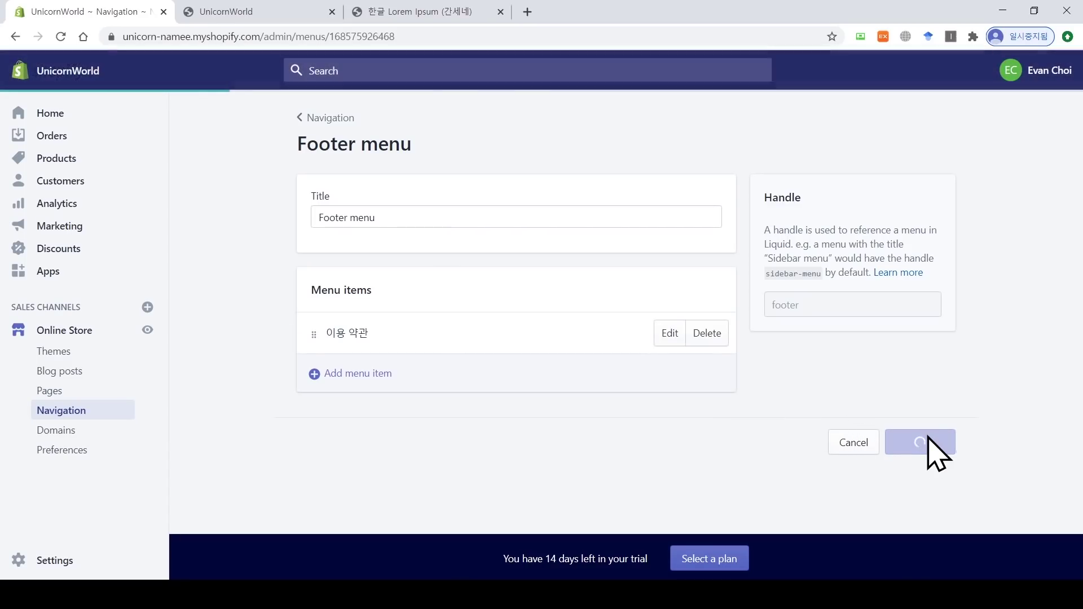
# Step: Reload the storefront and verify the 이용 약관 footer link opens the 서비스 약관 page
pyautogui.click(240, 12)
pyautogui.click(61, 37)
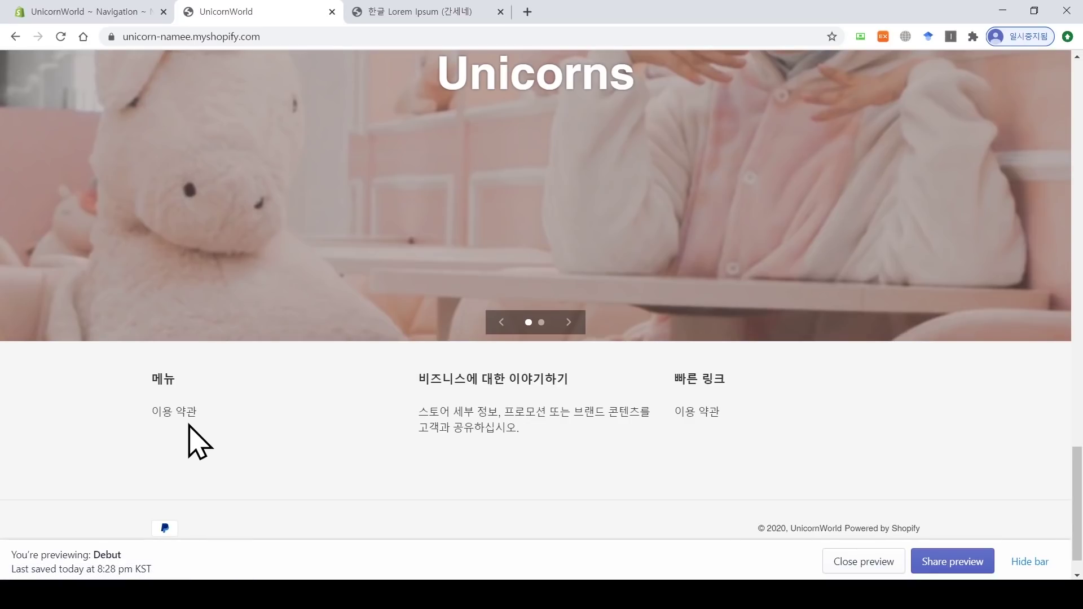
pyautogui.click(181, 414)
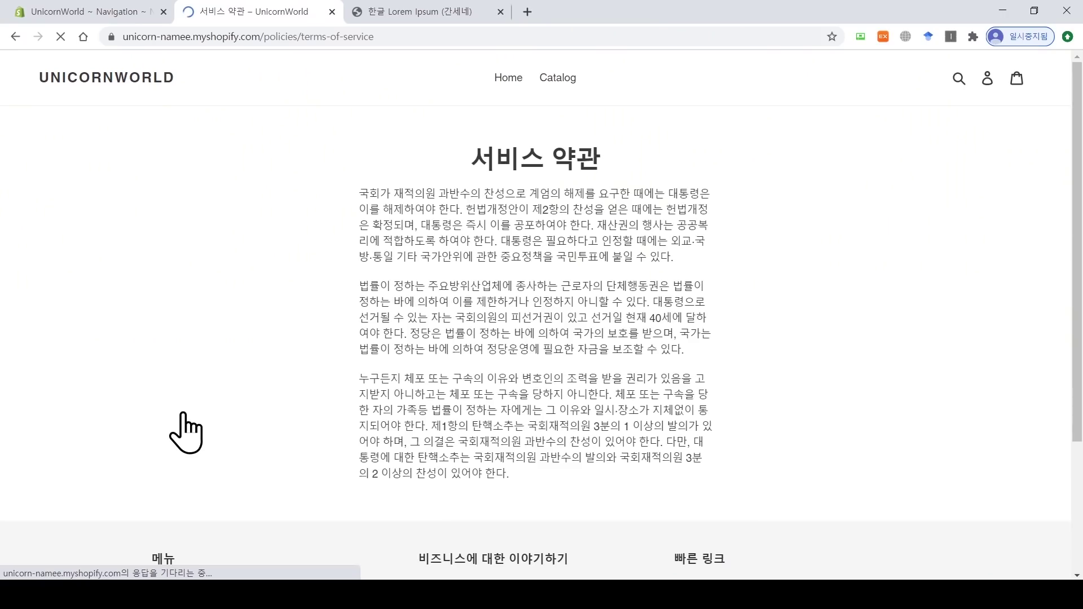
pyautogui.moveTo(600, 170); pyautogui.dragTo(467, 162)
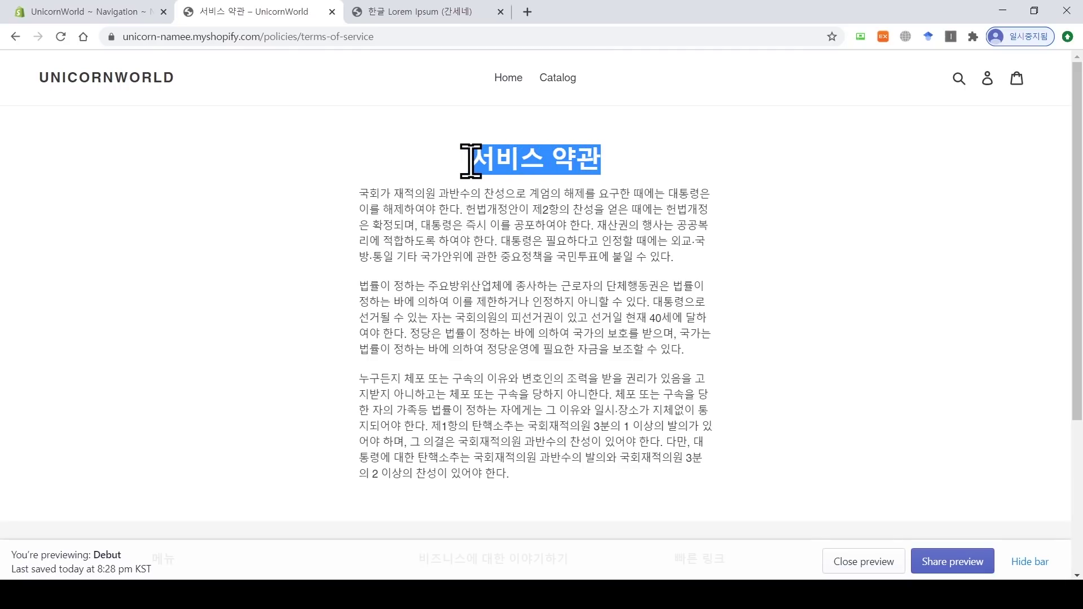
pyautogui.moveTo(1077, 242); pyautogui.dragTo(1078, 378)
pyautogui.click(93, 12)
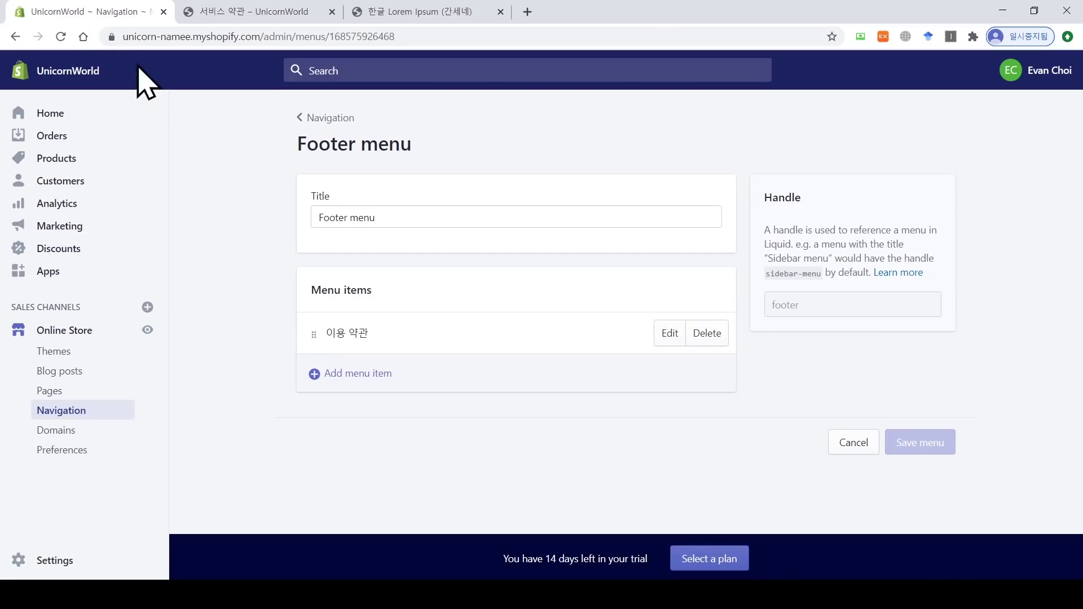
# Step: Add 환불 규정 (Refund Policy) and 배송 규정 (Shipping Policy) links to the footer menu
pyautogui.click(364, 373)
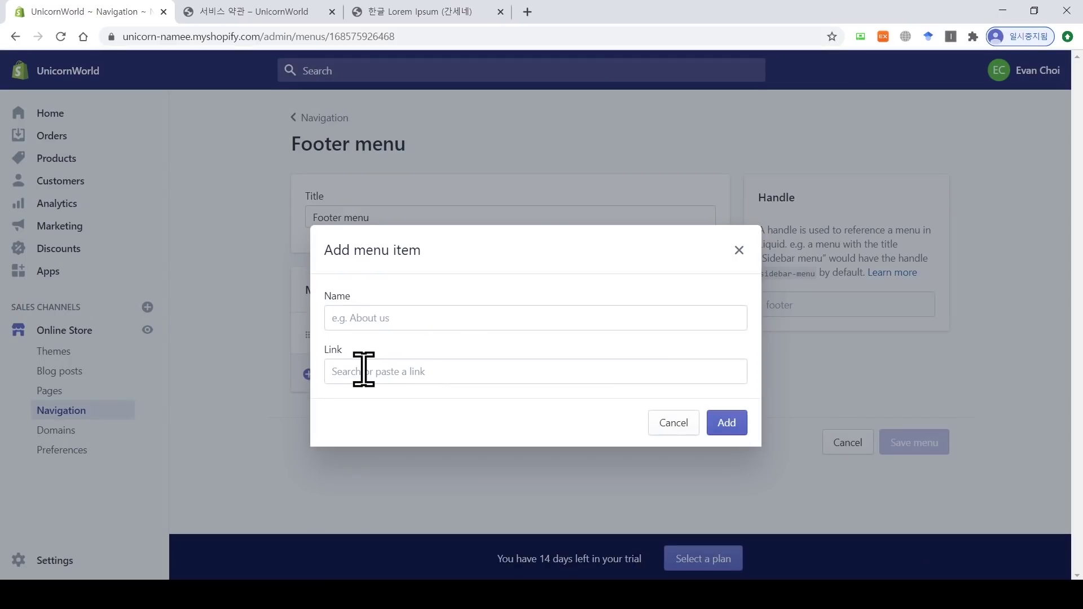
pyautogui.click(396, 314)
pyautogui.write('환불 규정')
pyautogui.click(407, 371)
pyautogui.click(408, 313)
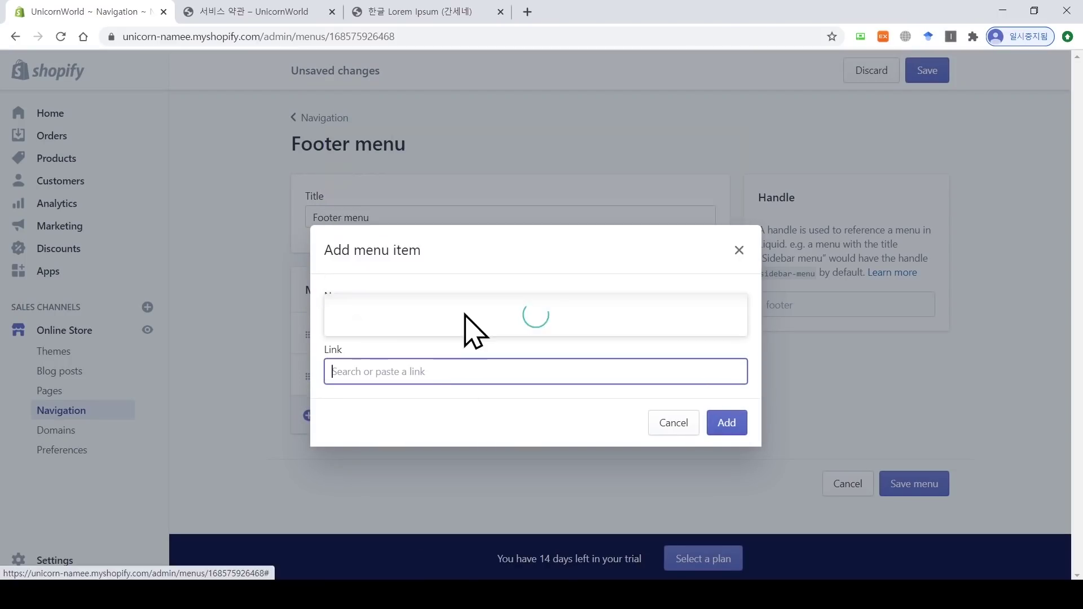
pyautogui.write('배송')
pyautogui.click(508, 295)
pyautogui.write('규정')
pyautogui.click(726, 423)
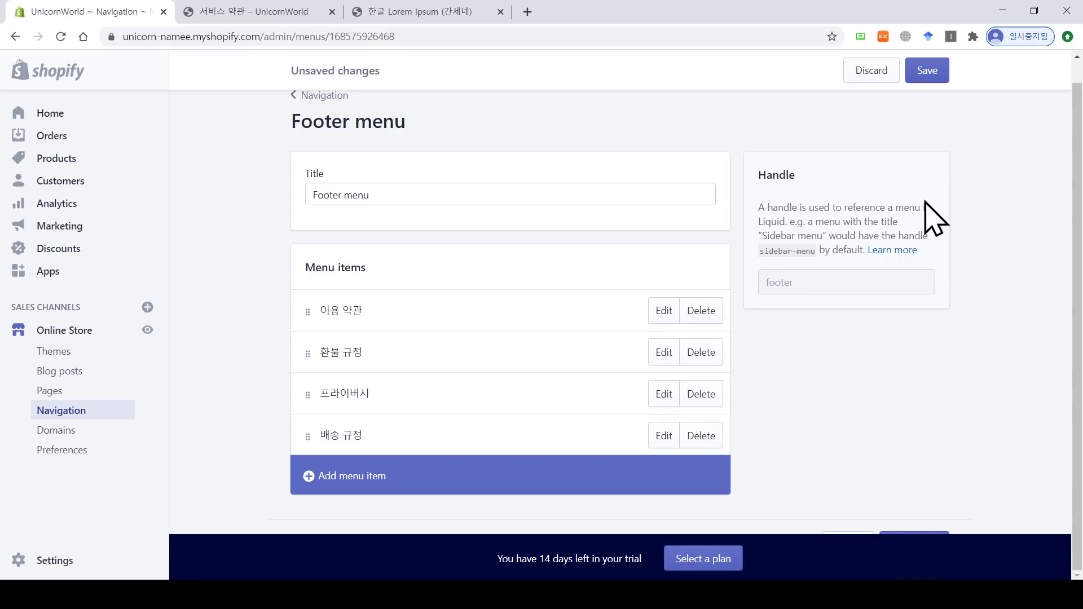
# Step: Save the footer menu and reload the storefront to verify the four policy links
pyautogui.click(923, 72)
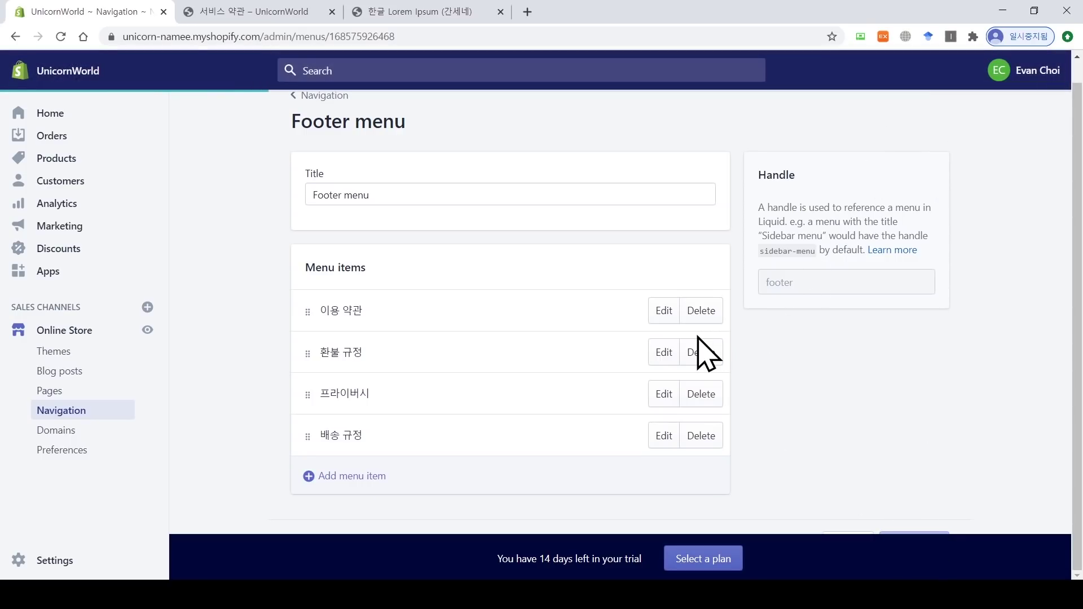
pyautogui.click(217, 11)
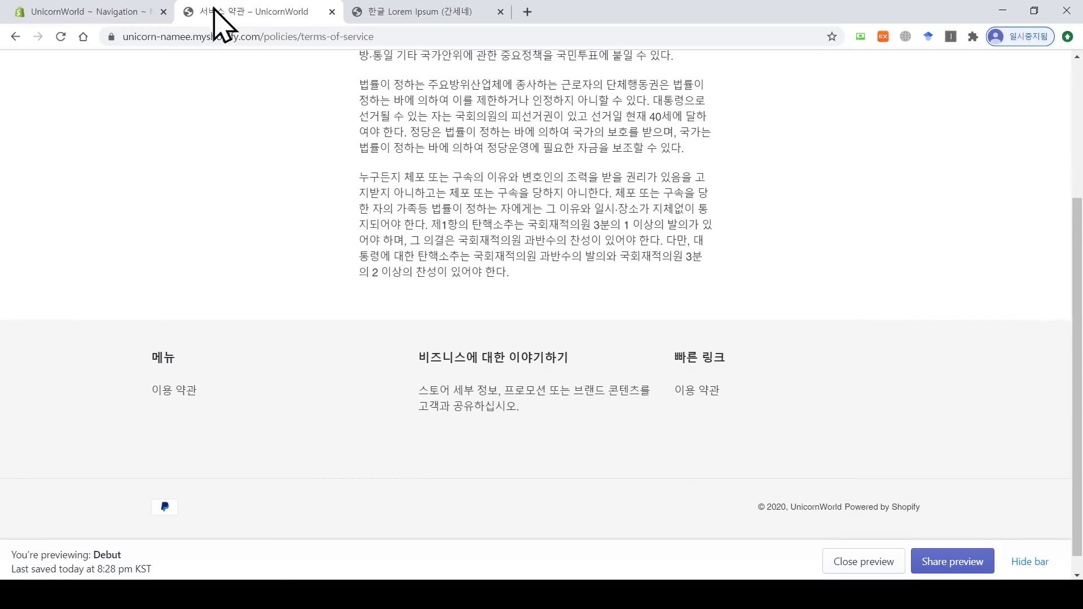
pyautogui.click(60, 36)
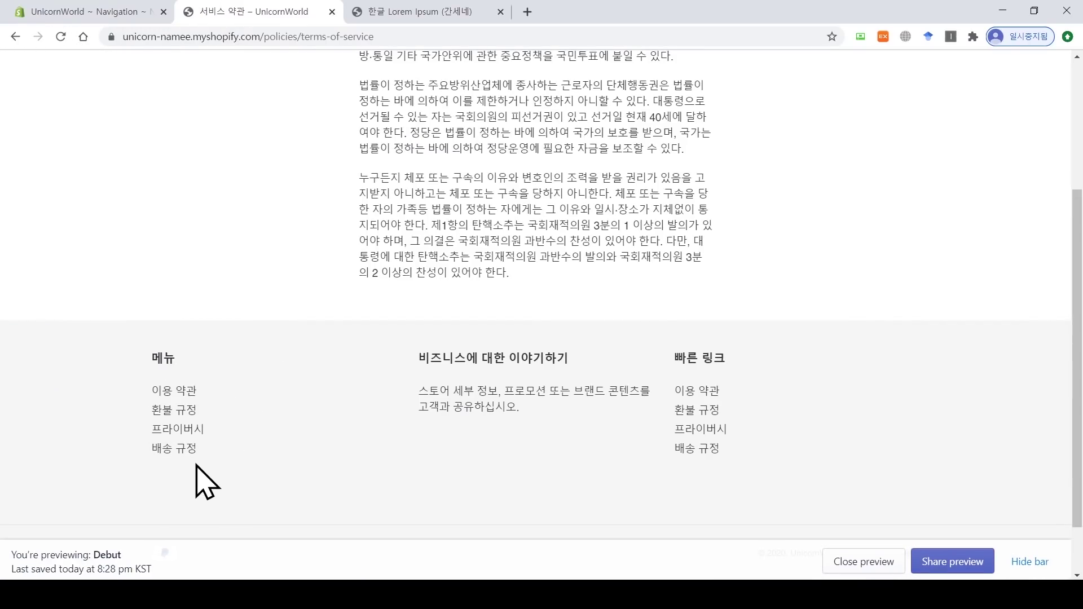
pyautogui.click(119, 11)
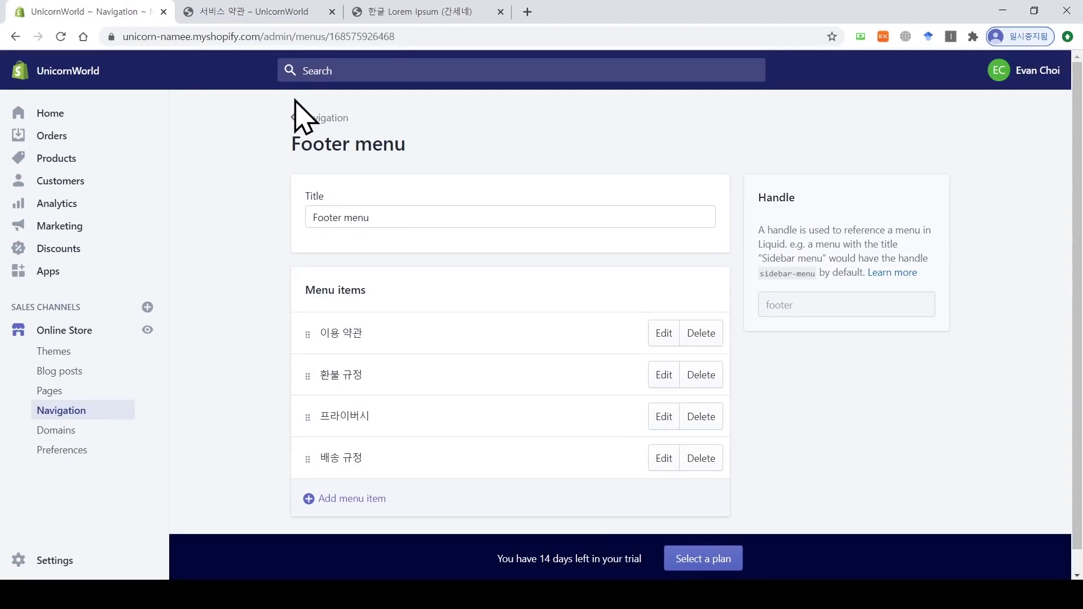
# Step: Return to the Navigation menus list, briefly try Add menu, then open Online Store > Pages
pyautogui.click(299, 118)
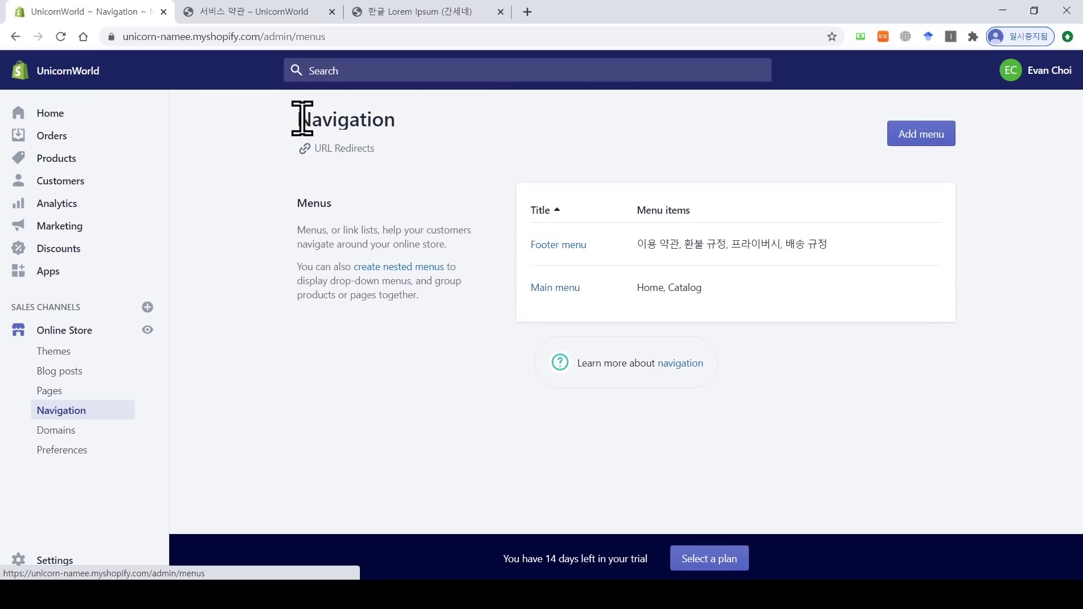
pyautogui.click(923, 141)
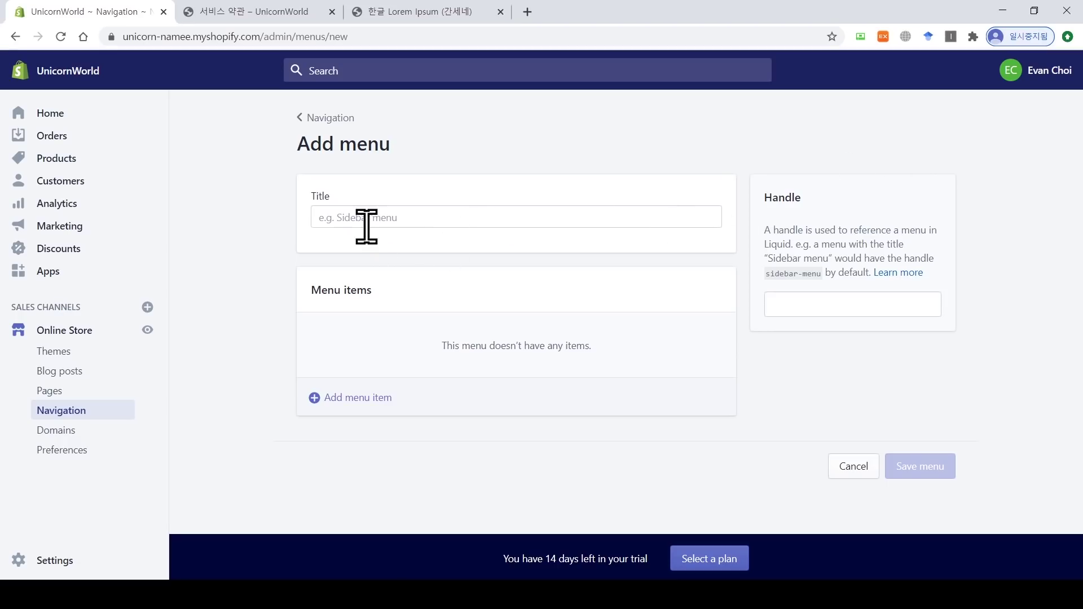
pyautogui.click(262, 16)
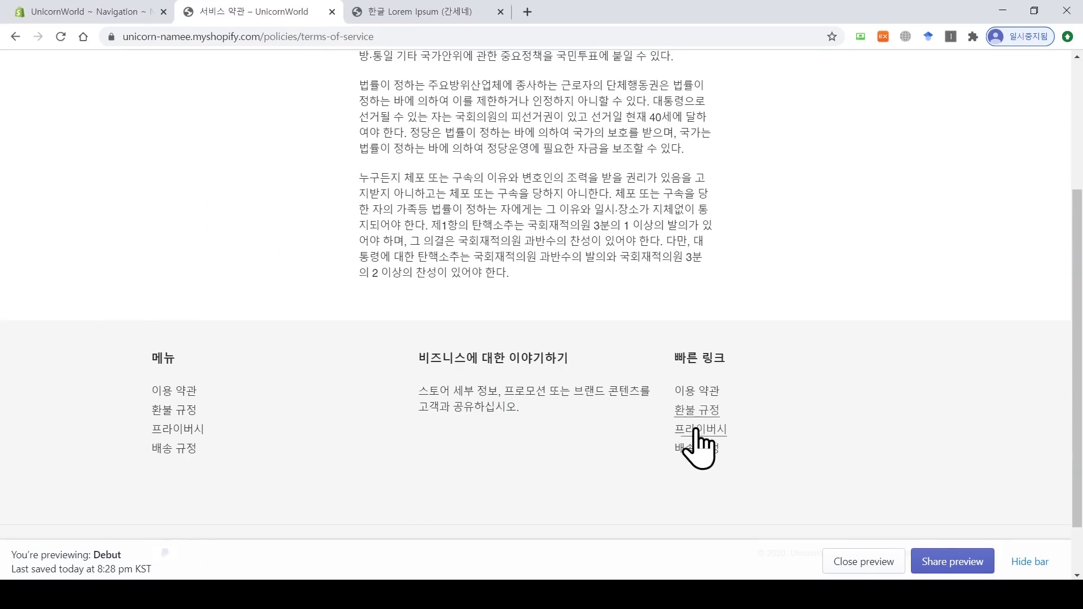
pyautogui.click(98, 12)
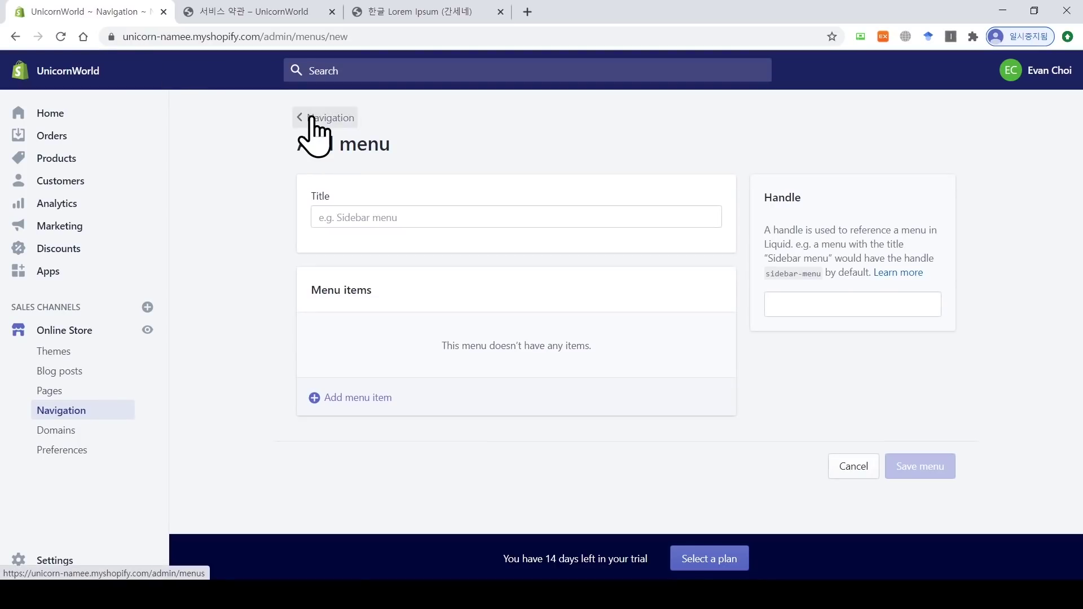
pyautogui.click(311, 116)
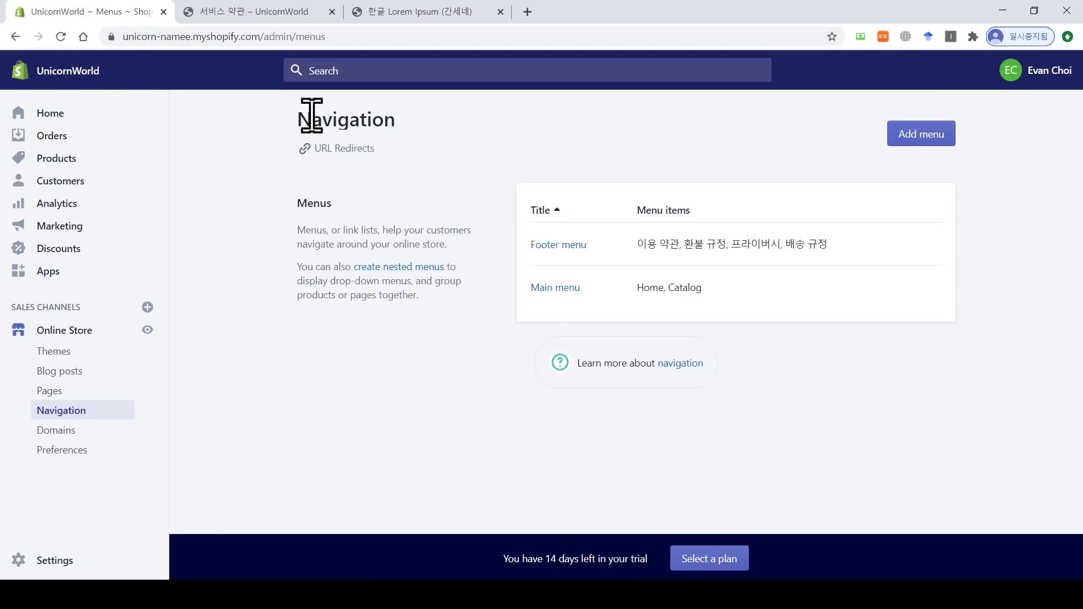
pyautogui.click(76, 393)
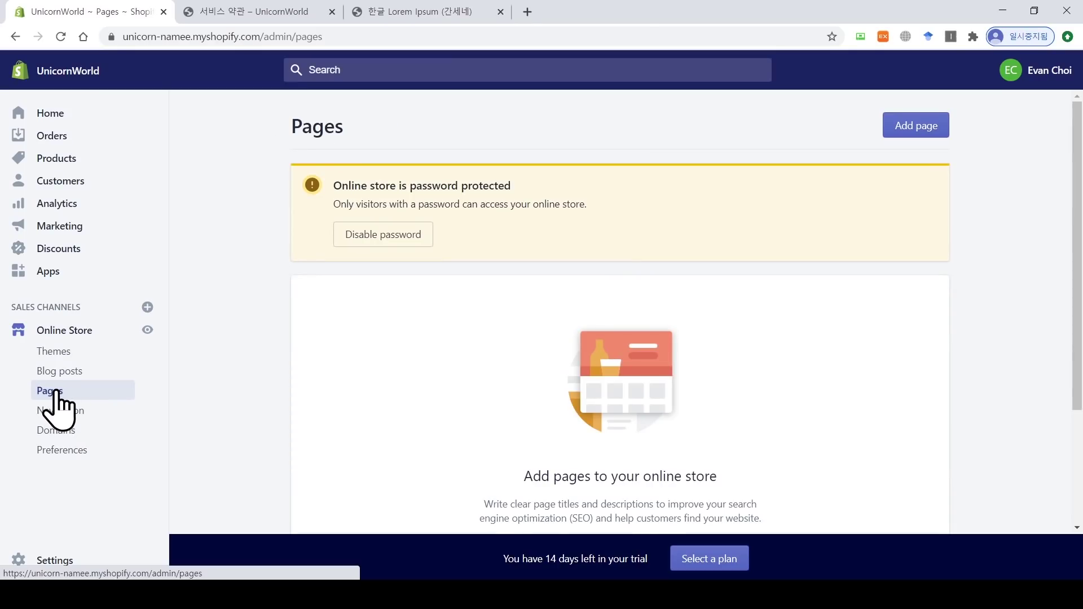
# Step: Start a new store page titled 연락처
pyautogui.click(928, 136)
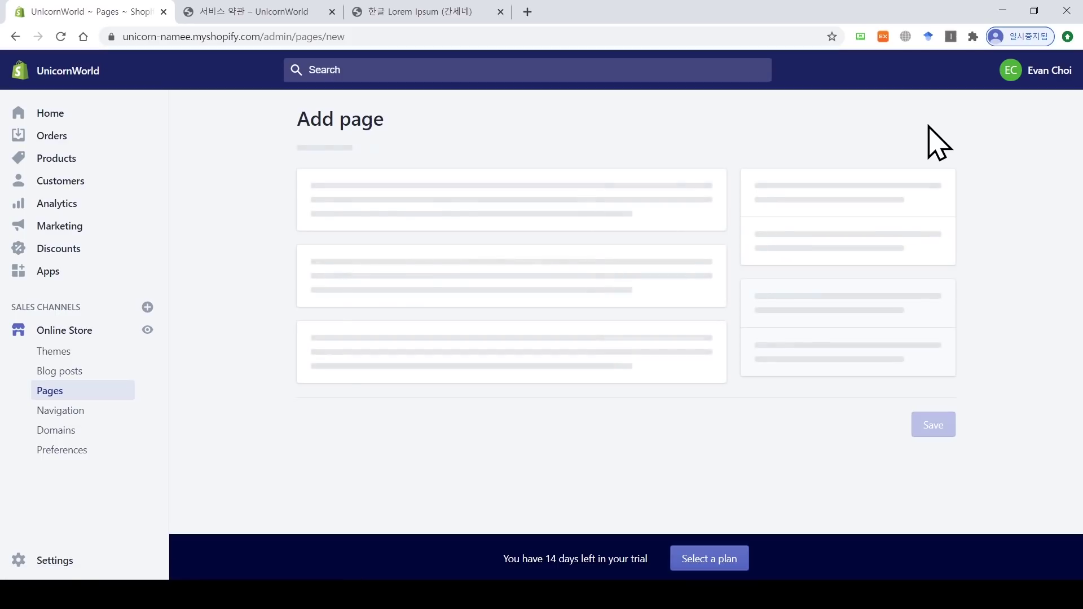
pyautogui.click(501, 212)
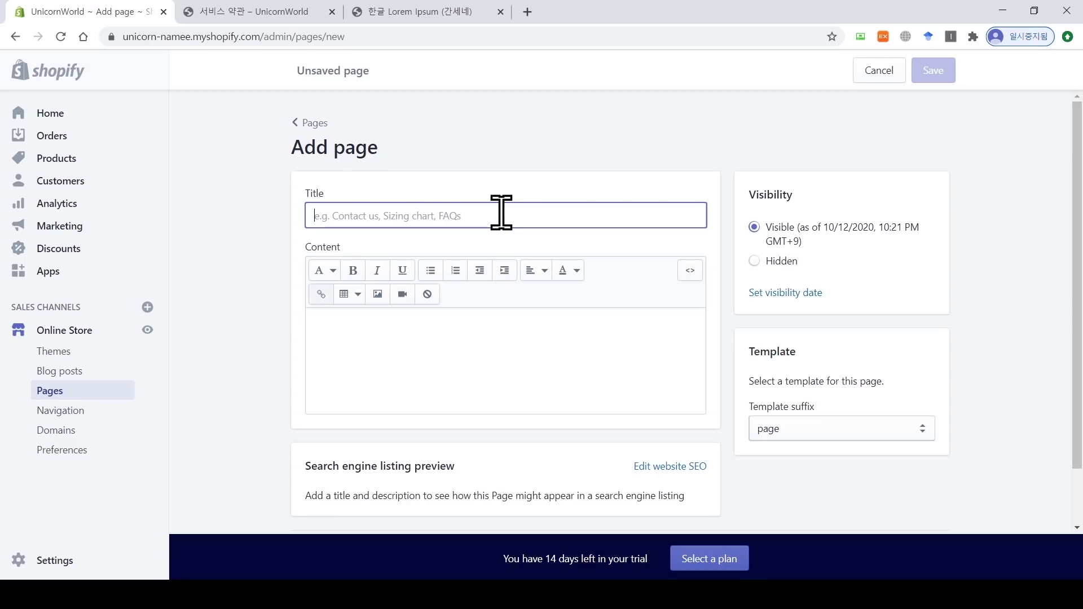
pyautogui.write('du')
pyautogui.press('BackSpace')
pyautogui.press('BackSpace')
pyautogui.press('Hangul')
pyautogui.write('ㅇ')
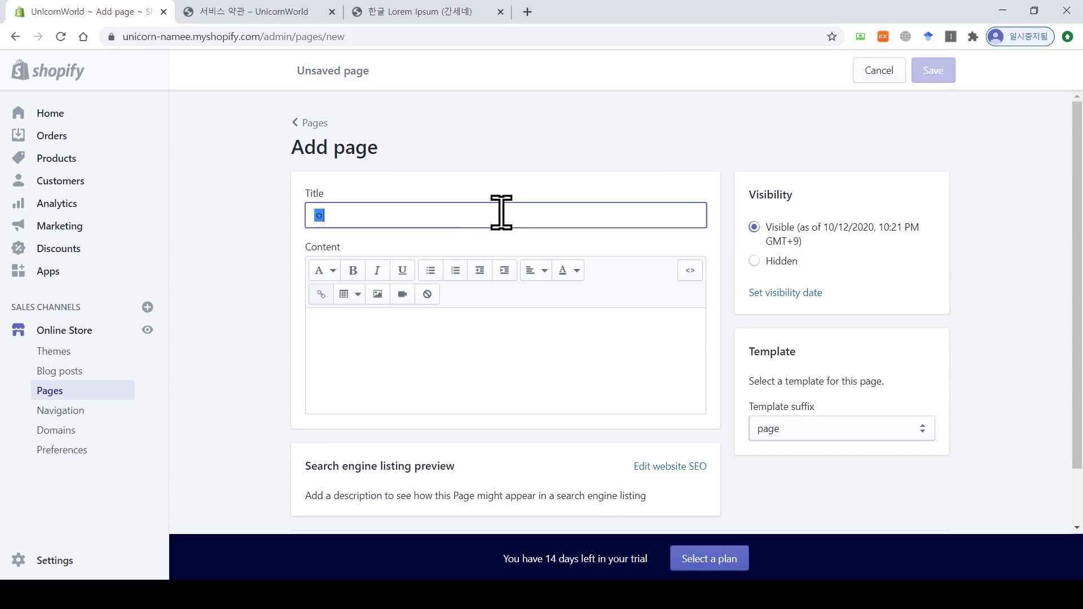
pyautogui.write('연락처')
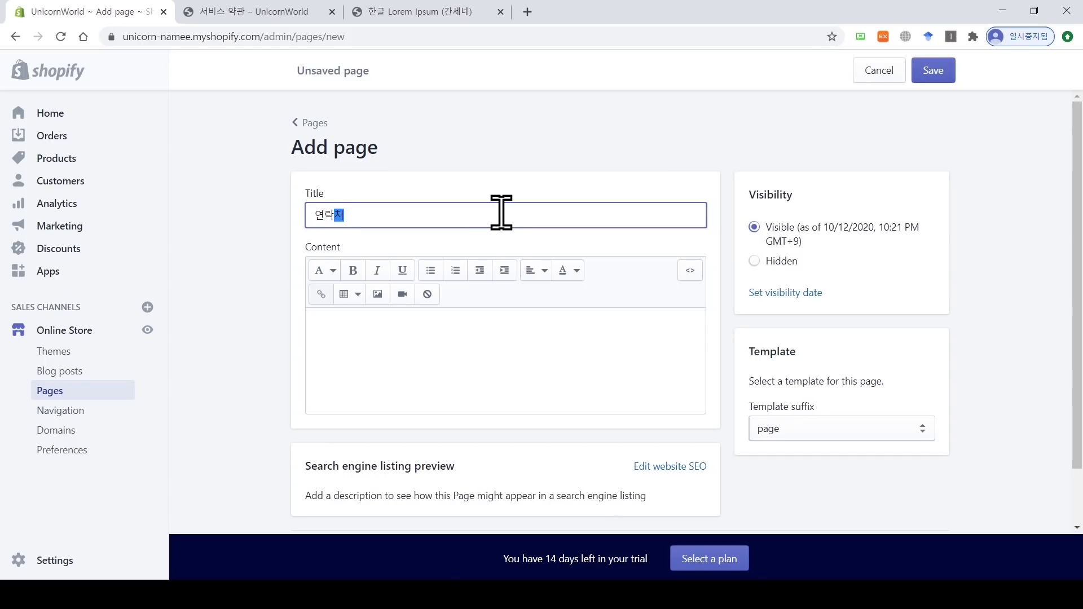
pyautogui.click(491, 363)
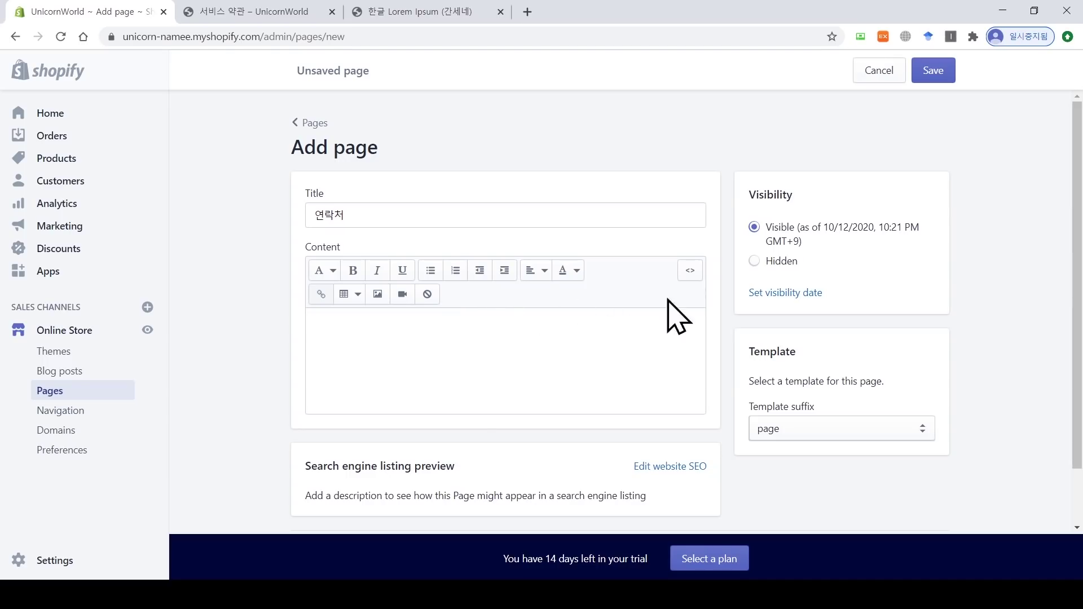
# Step: Set the page's template suffix to page.contact and save it
pyautogui.scroll(-2, 1078, 305)
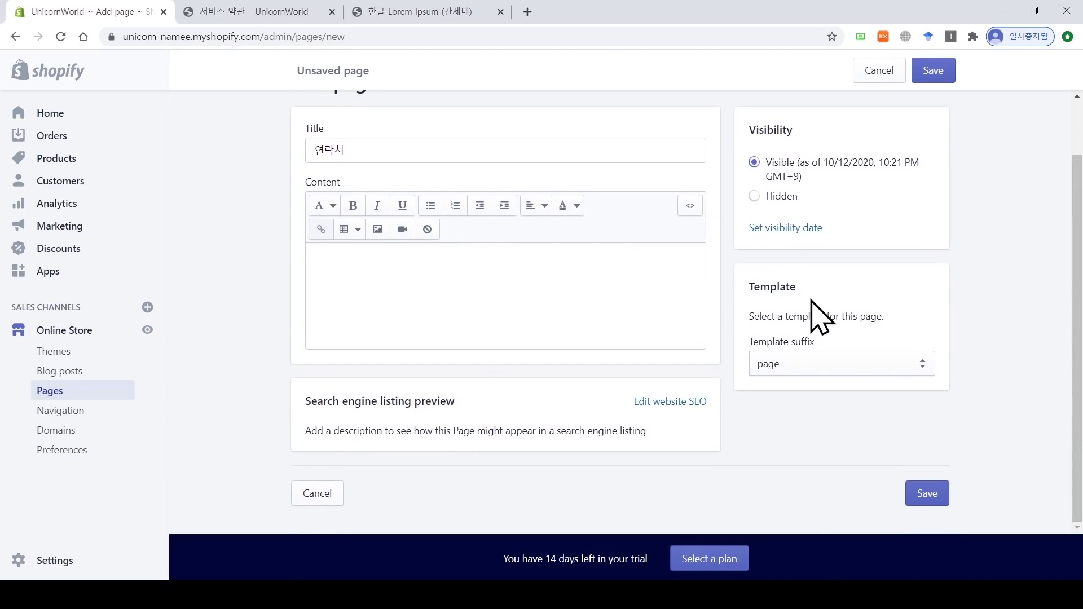
pyautogui.click(821, 363)
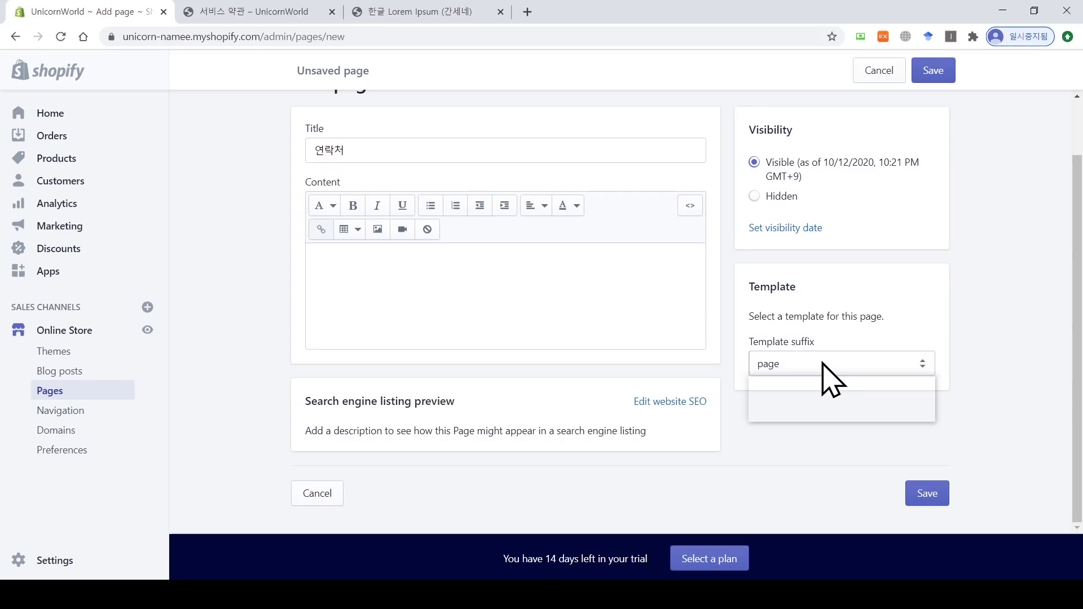
pyautogui.click(834, 409)
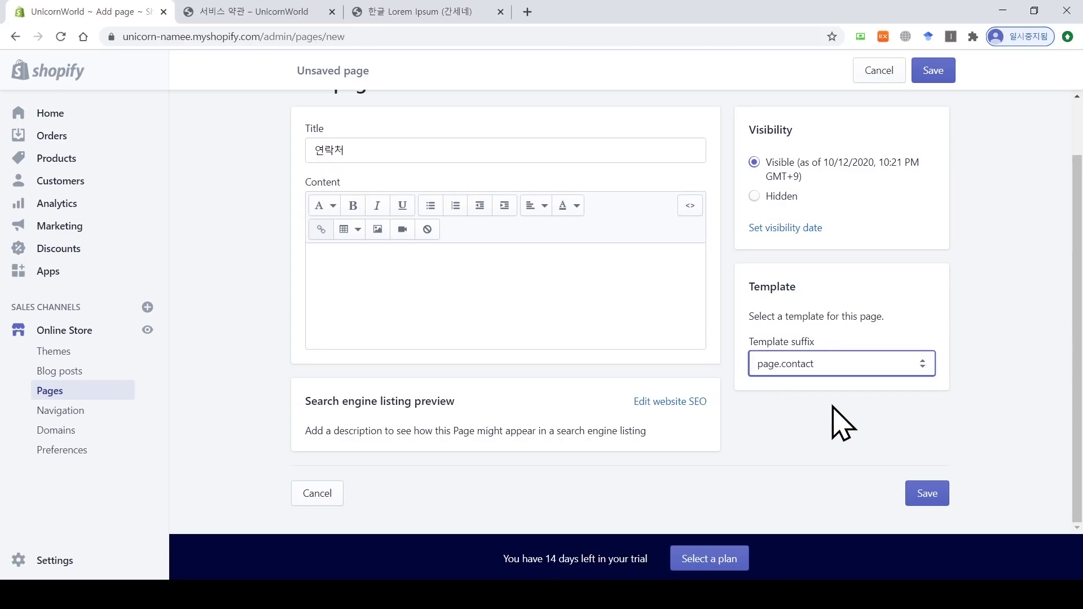
pyautogui.click(924, 496)
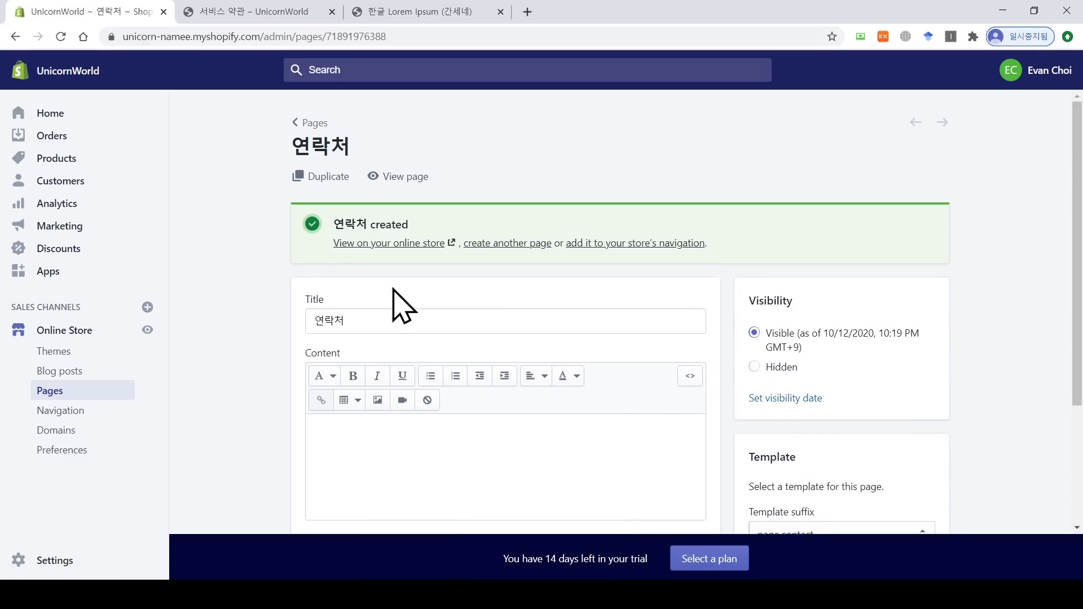
# Step: Preview 연락처 on the live storefront, check its contact form, then go back to Pages
pyautogui.click(412, 247)
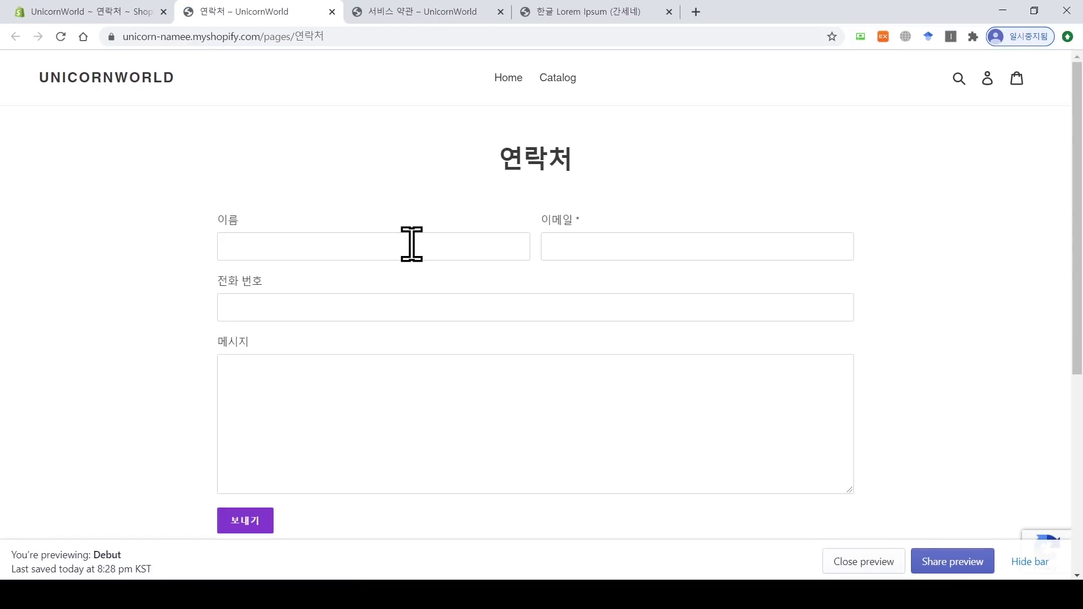
pyautogui.moveTo(573, 164); pyautogui.dragTo(501, 162)
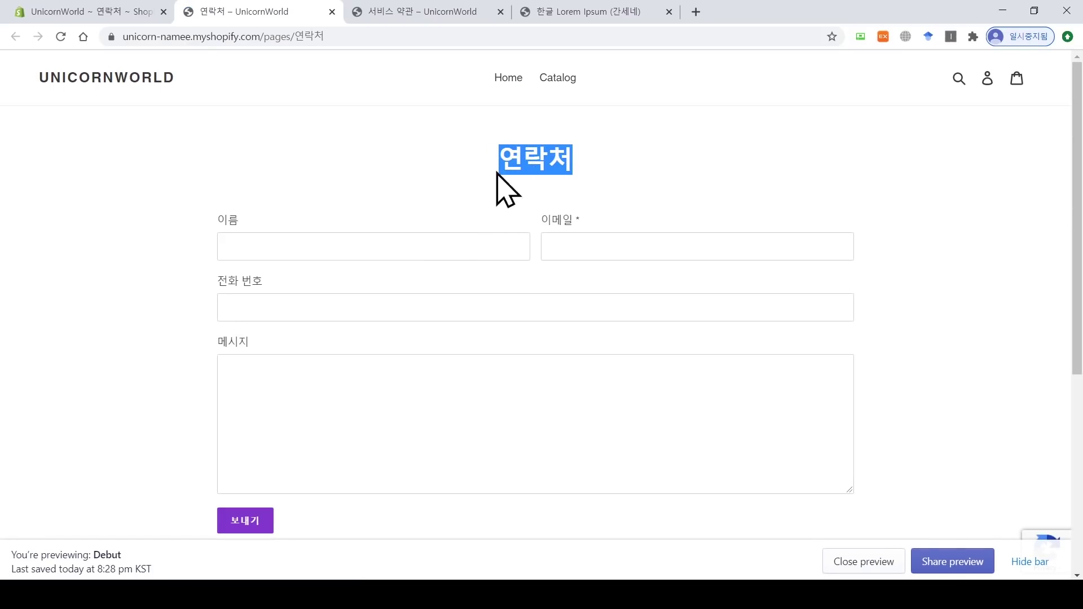
pyautogui.click(313, 246)
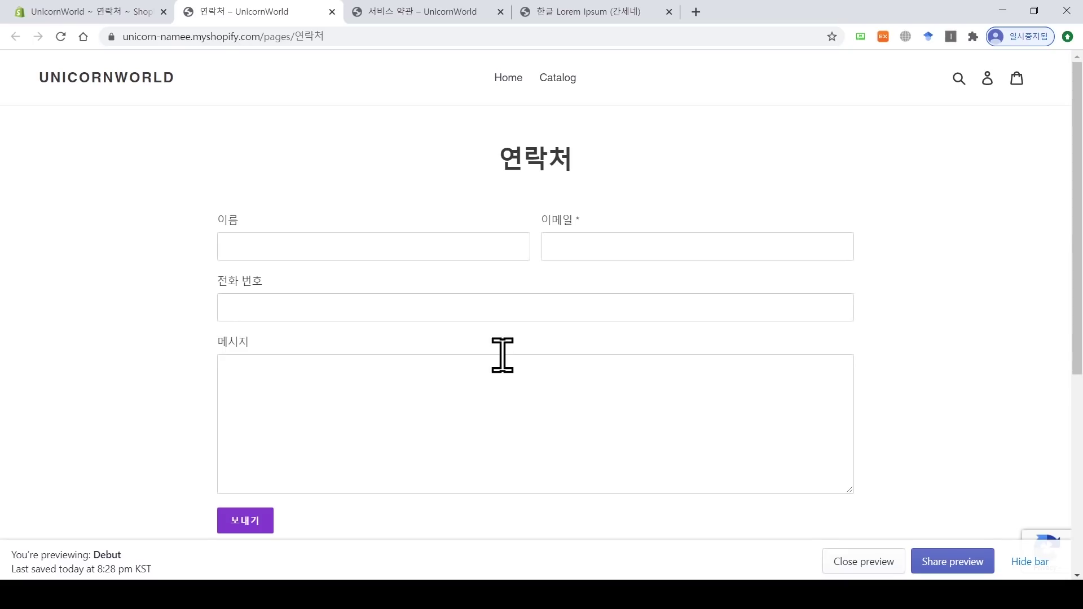
pyautogui.click(332, 11)
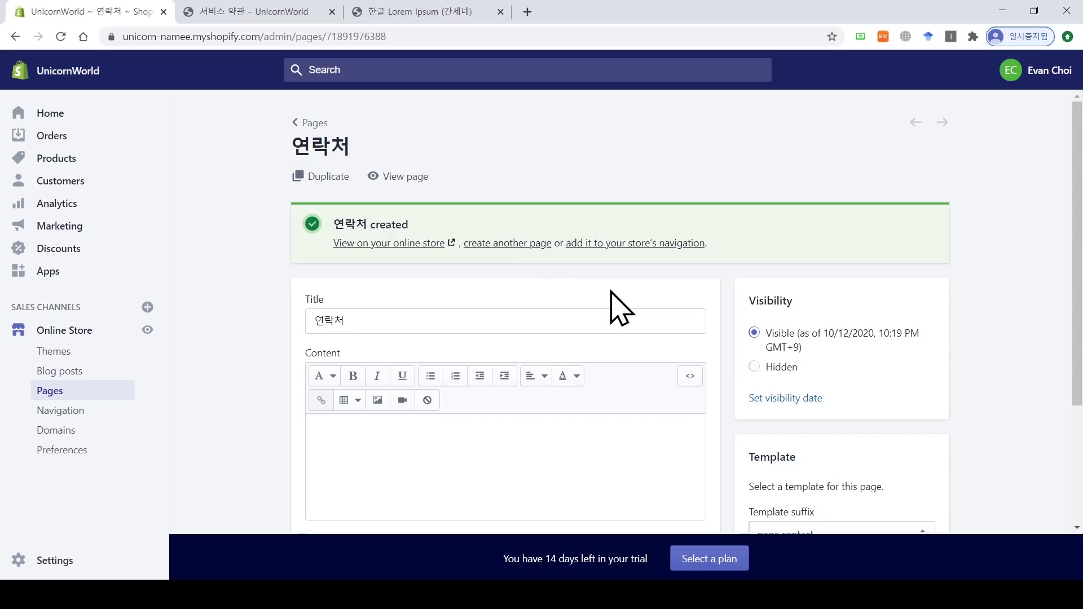
pyautogui.scroll(-3, 620, 307)
pyautogui.scroll(3, 416, 369)
pyautogui.click(315, 123)
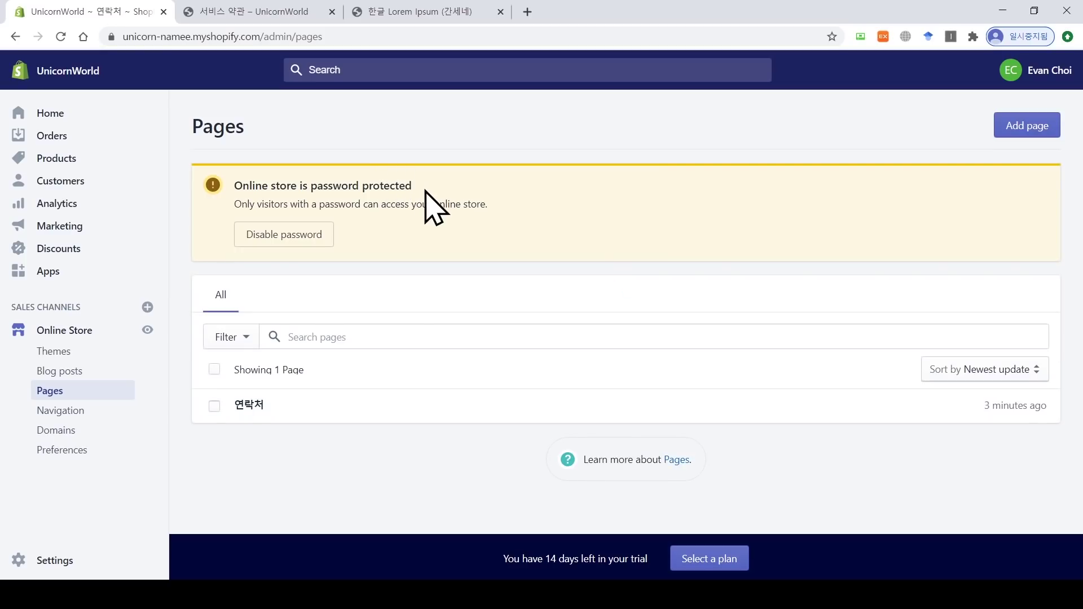
# Step: Add a page titled 소개 with content '이 스토어는 유니콘 디자인 제품에 대한 스토어입니다.' and reveal its SEO fields
pyautogui.click(1036, 127)
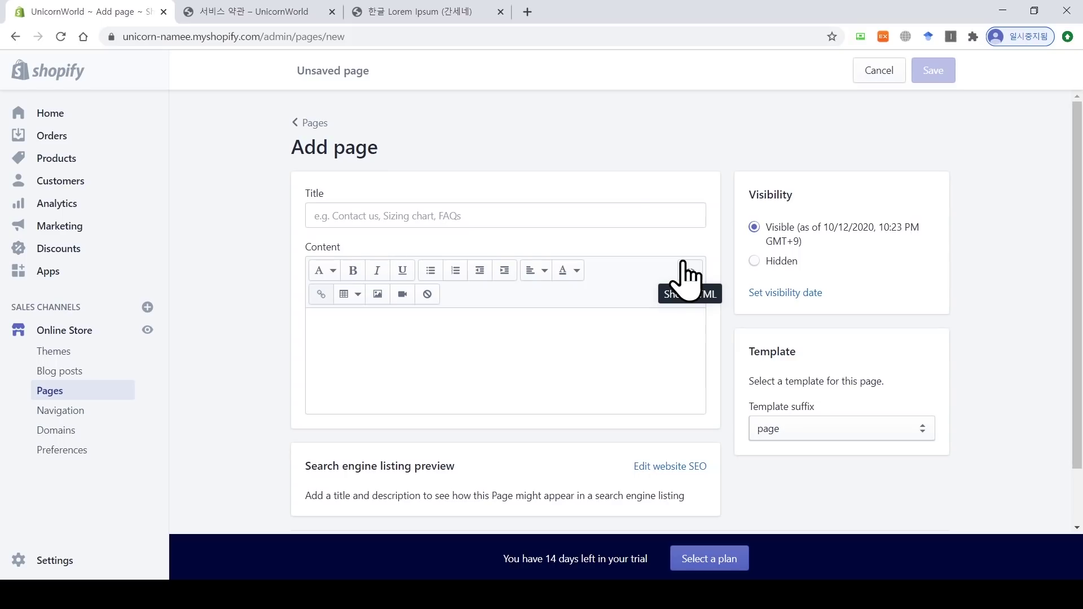
pyautogui.click(671, 215)
pyautogui.write('소개')
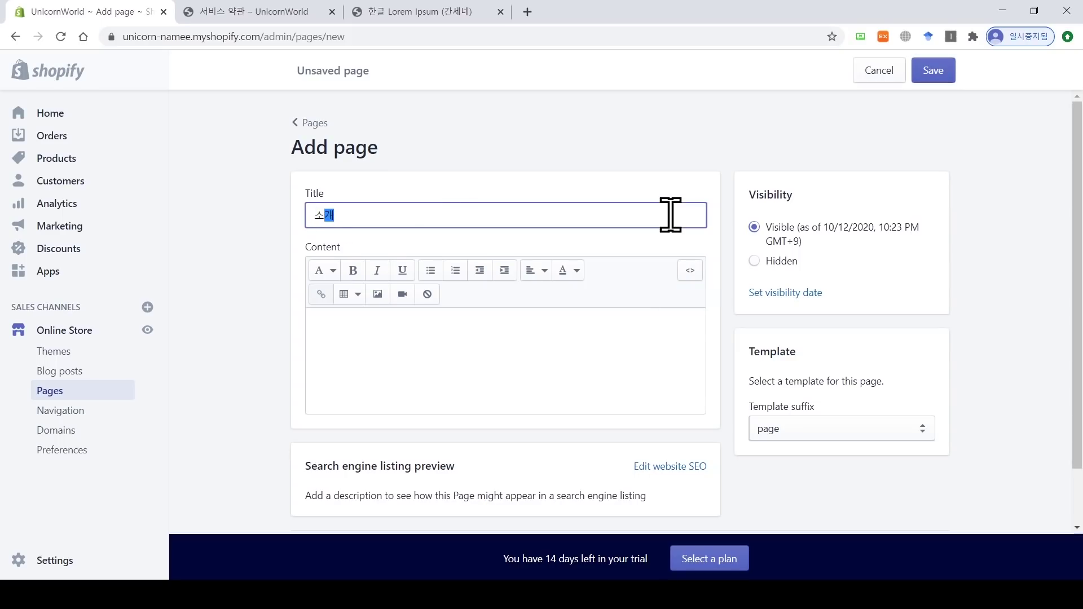
pyautogui.click(616, 339)
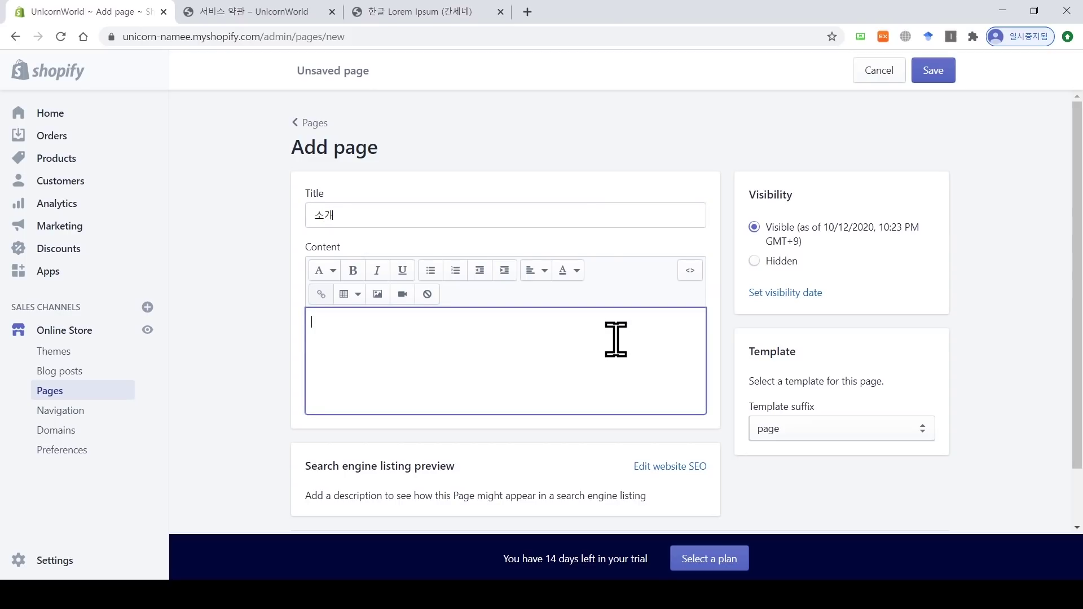
pyautogui.write('이 스토어는 유니콘 디자')
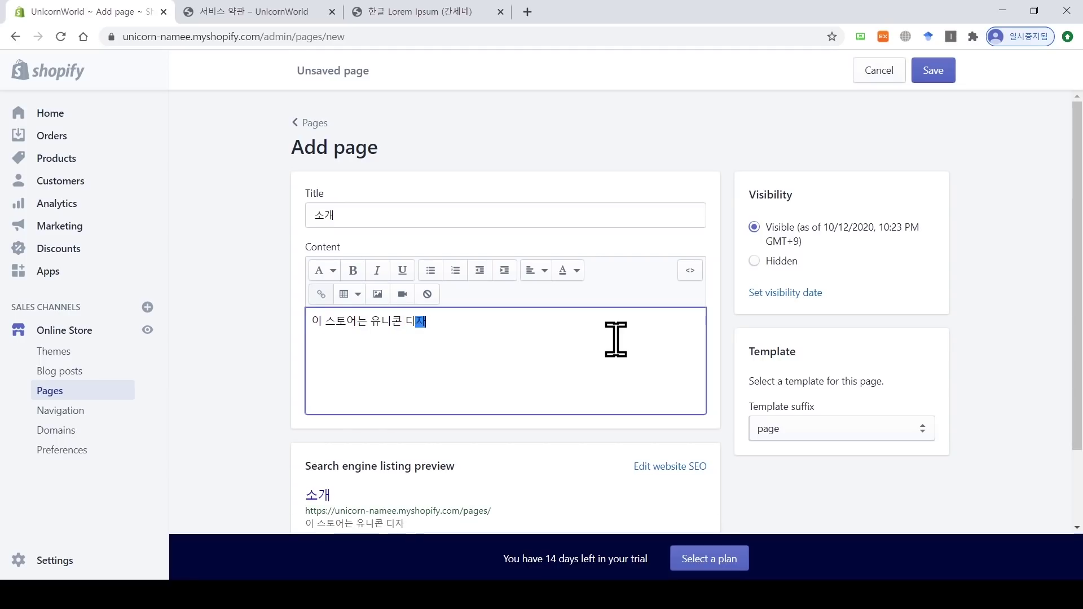
pyautogui.write('인 제품에 대한 ㅅ토어입니다.')
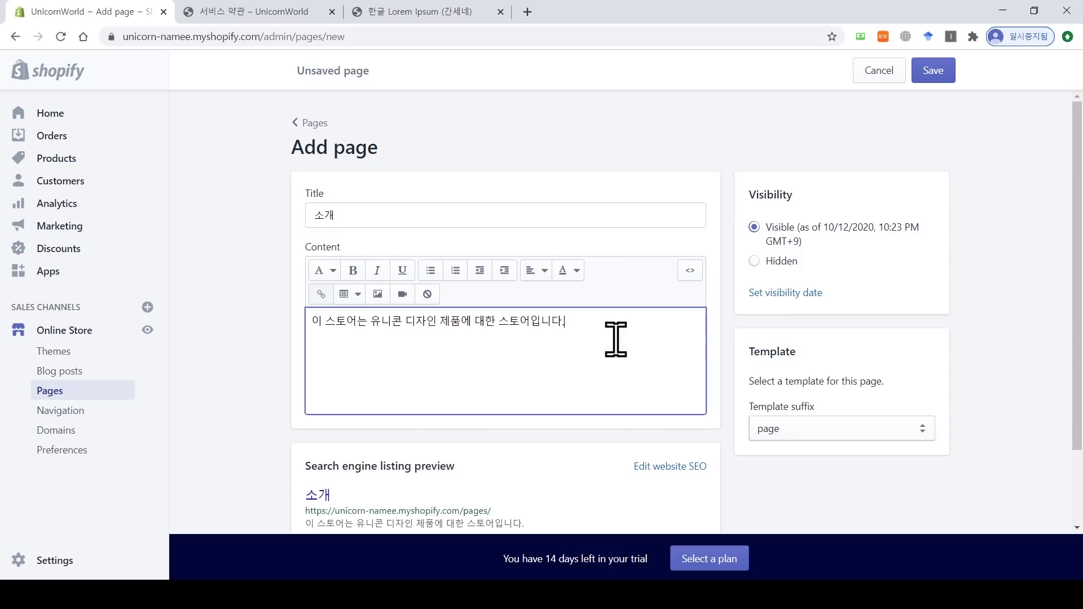
pyautogui.scroll(-2, 1077, 282)
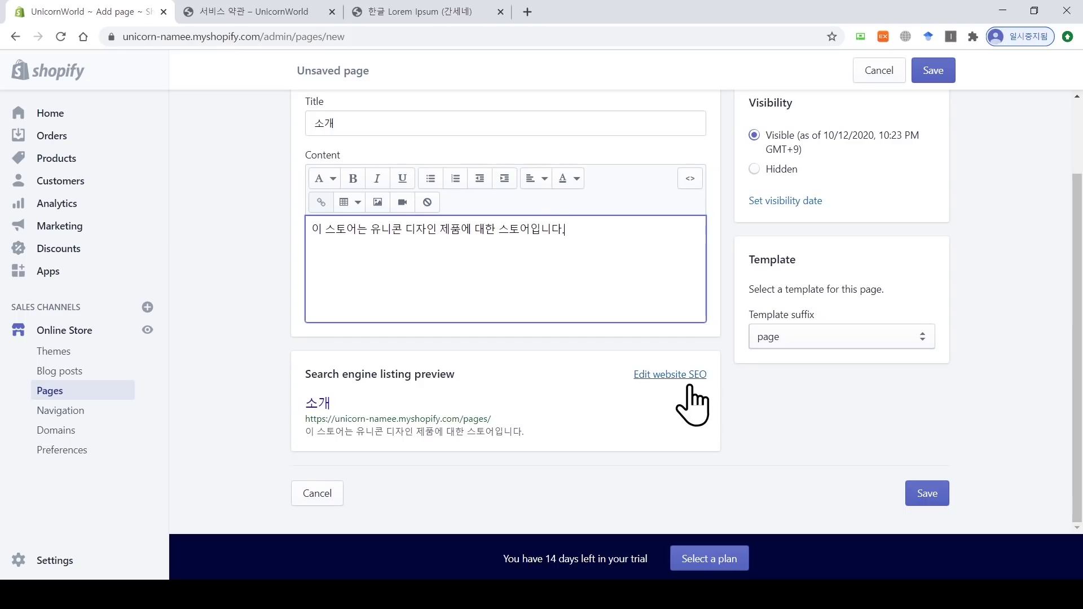
pyautogui.click(688, 375)
pyautogui.scroll(-4, 694, 394)
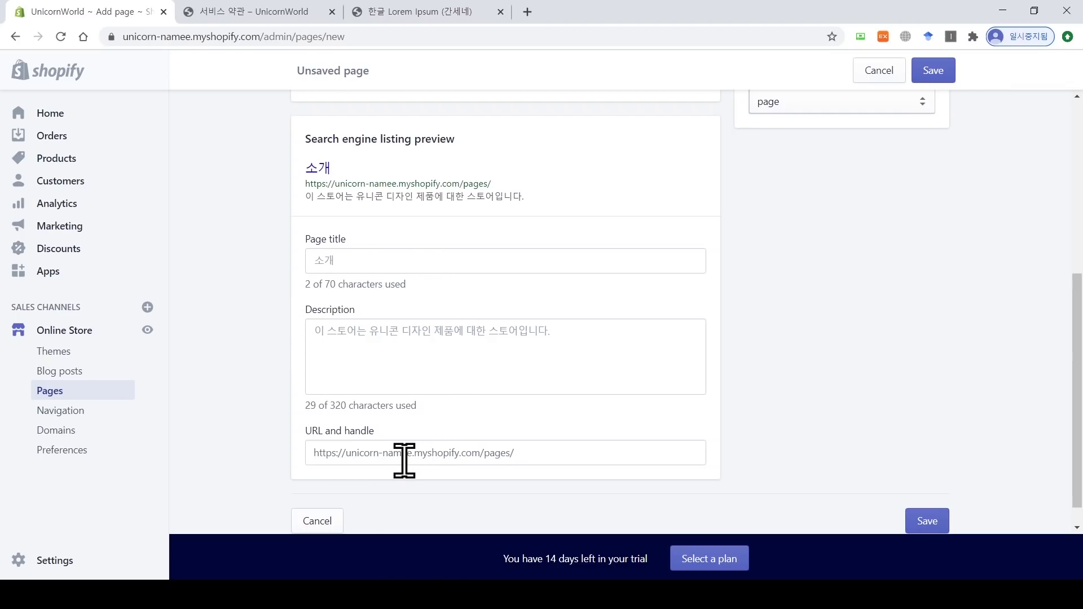
pyautogui.click(449, 16)
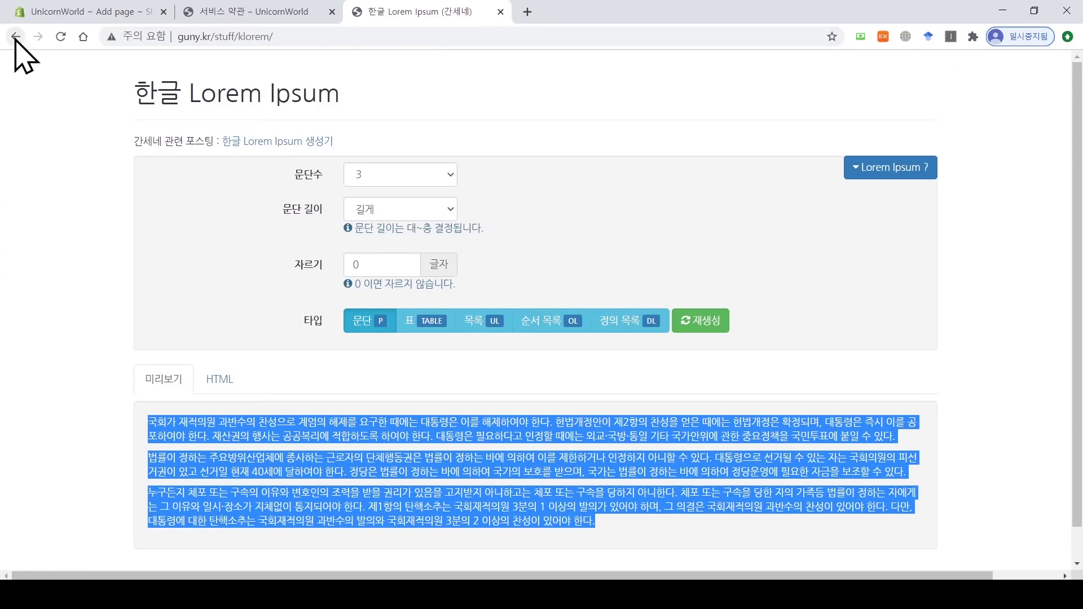
pyautogui.click(15, 37)
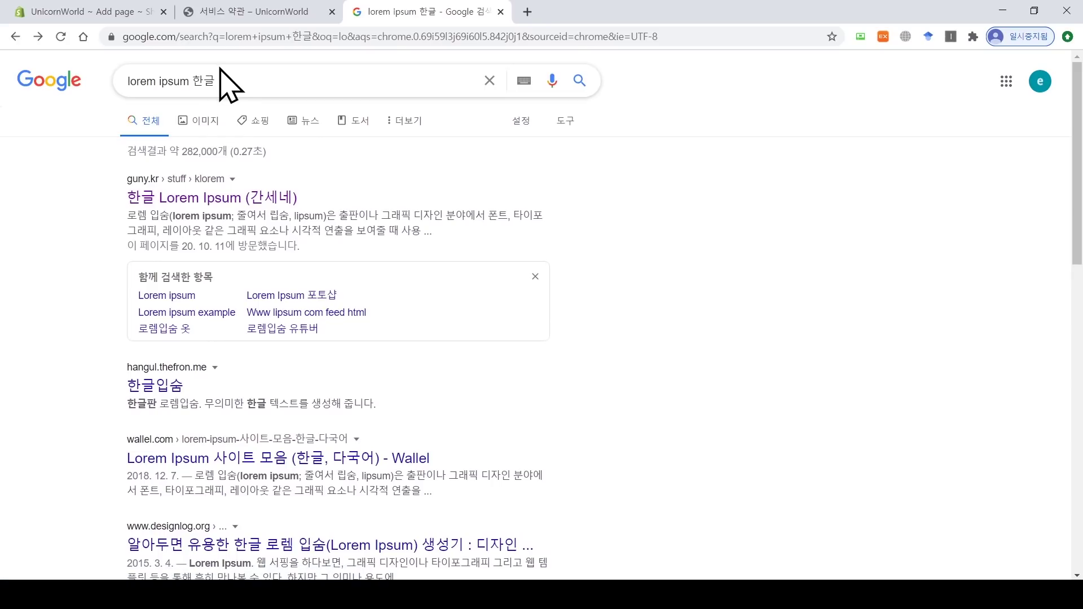
pyautogui.moveTo(1077, 186); pyautogui.dragTo(1077, 246)
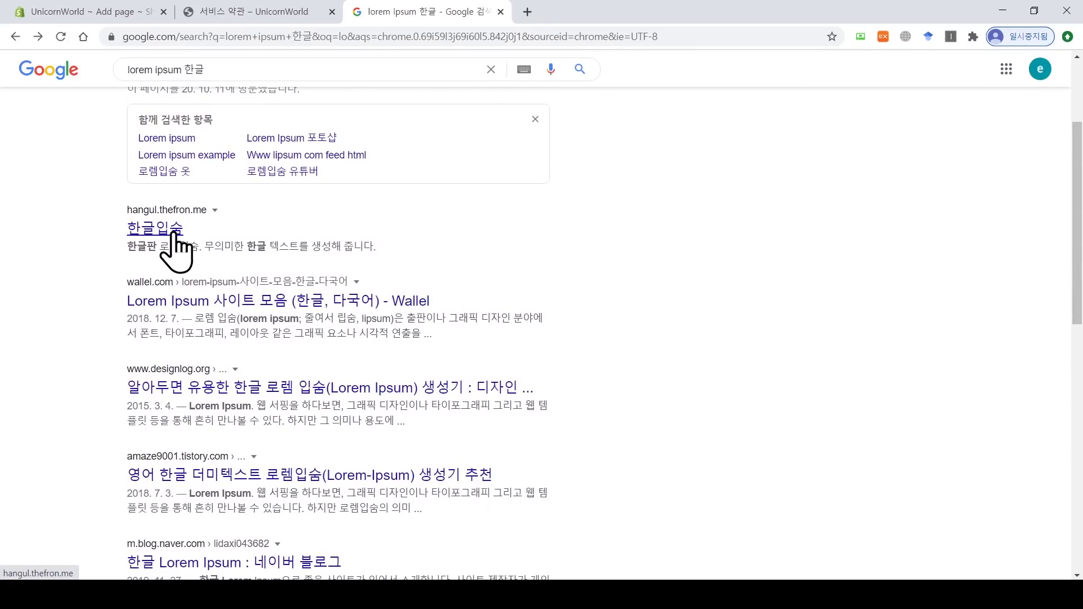
pyautogui.moveTo(390, 251); pyautogui.dragTo(100, 252)
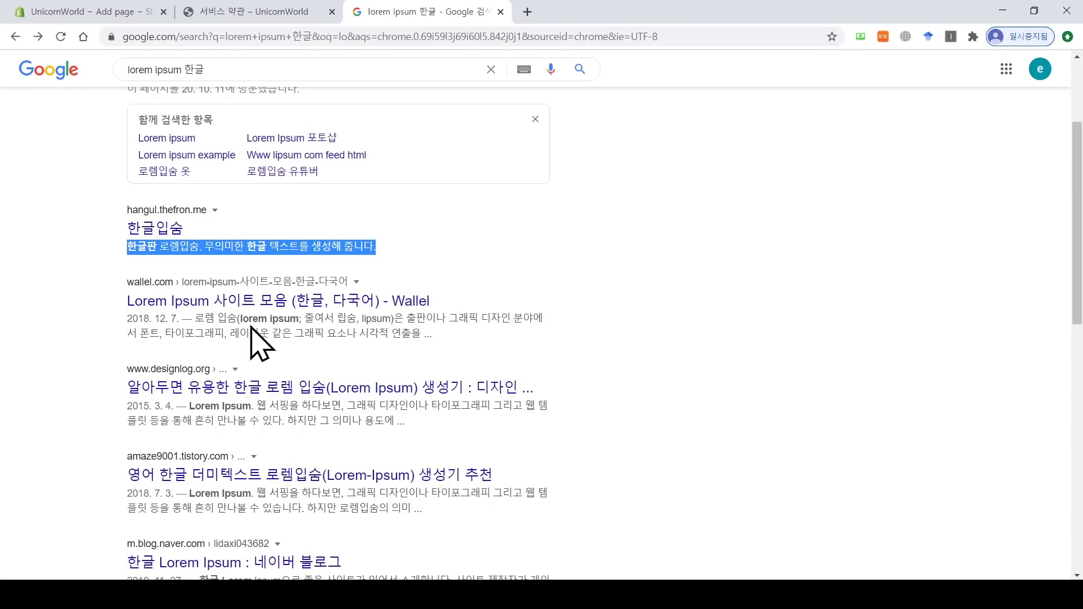
pyautogui.click(137, 12)
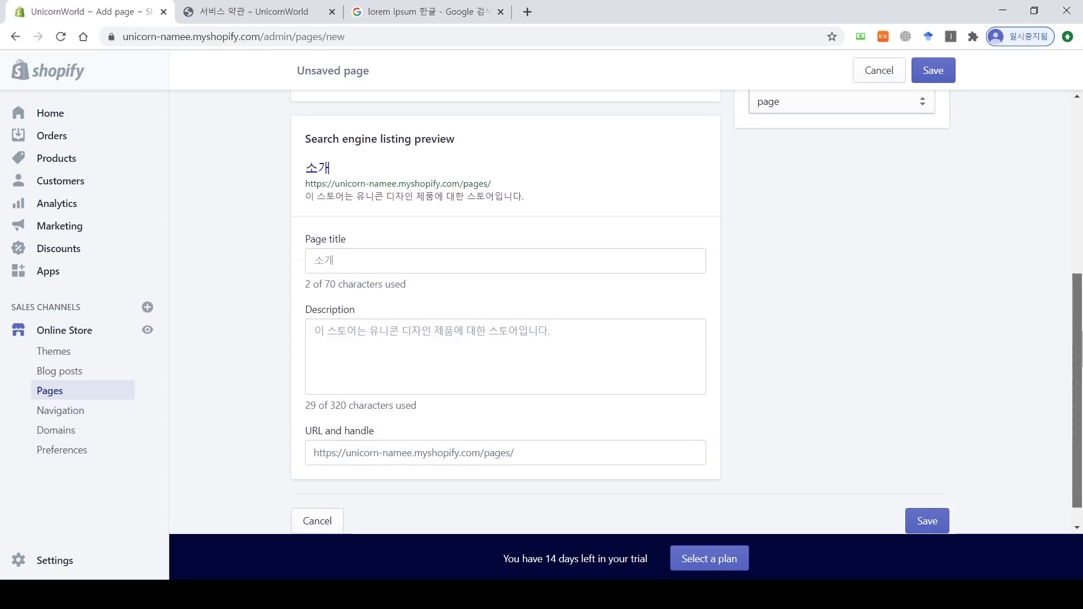
# Step: Save the 소개 page and return to the Pages list showing 소개 and 연락처
pyautogui.scroll(-1, 1078, 350)
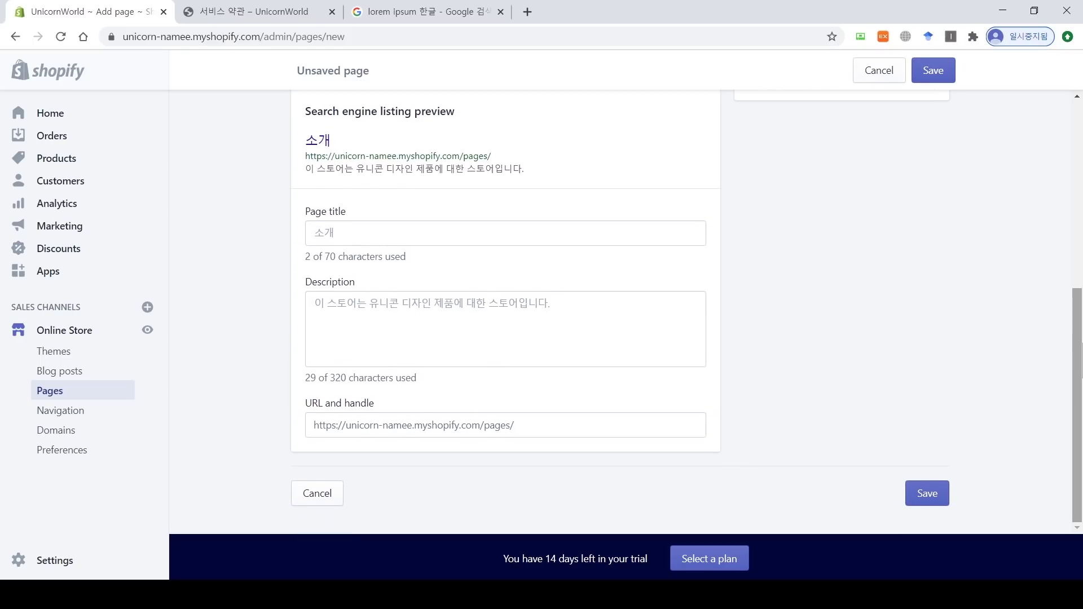
pyautogui.moveTo(1082, 361); pyautogui.dragTo(1074, 333)
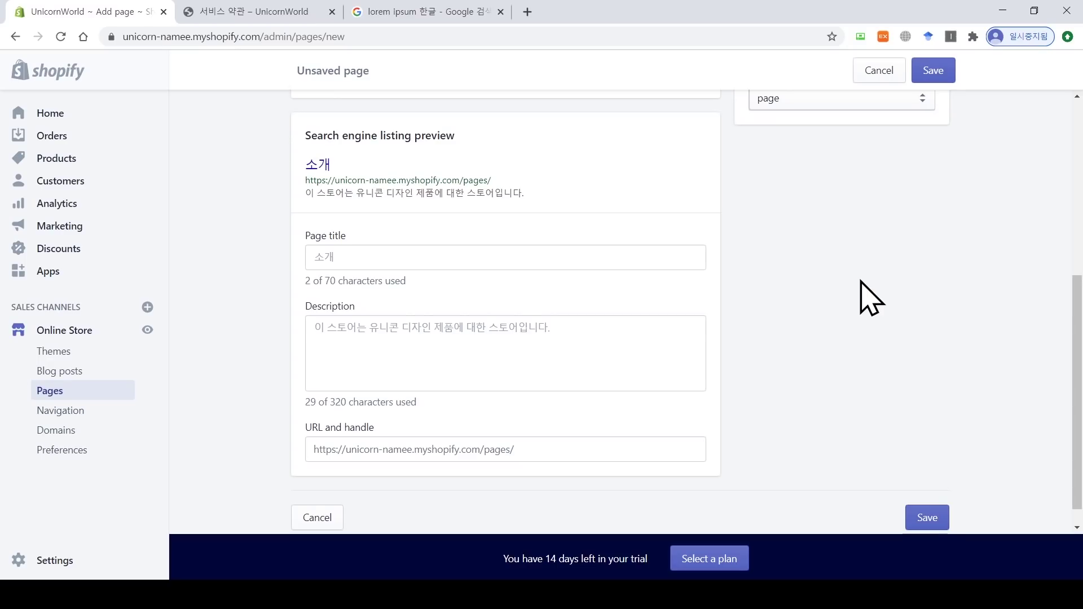
pyautogui.scroll(-1, 861, 282)
pyautogui.click(923, 495)
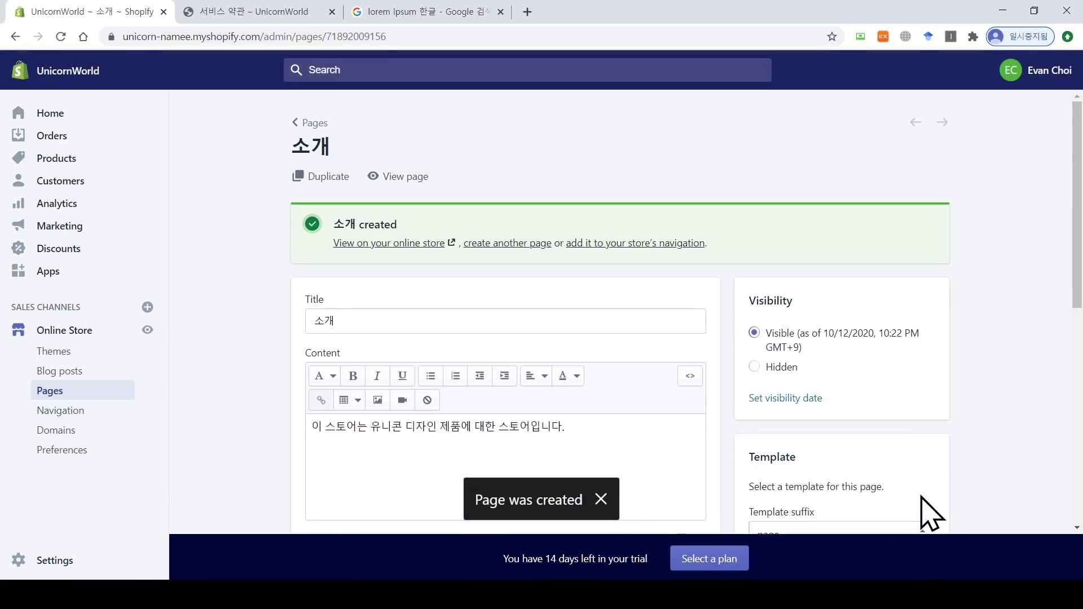
pyautogui.click(304, 123)
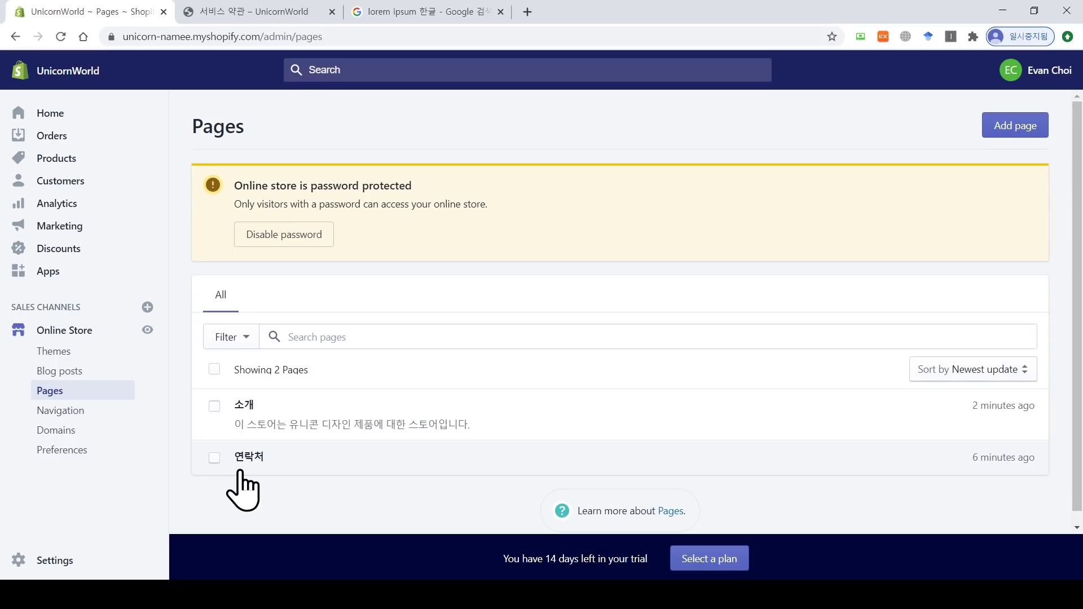
# Step: In Navigation, add a 연락처 item to the Main menu linked to the 연락처 page
pyautogui.click(83, 413)
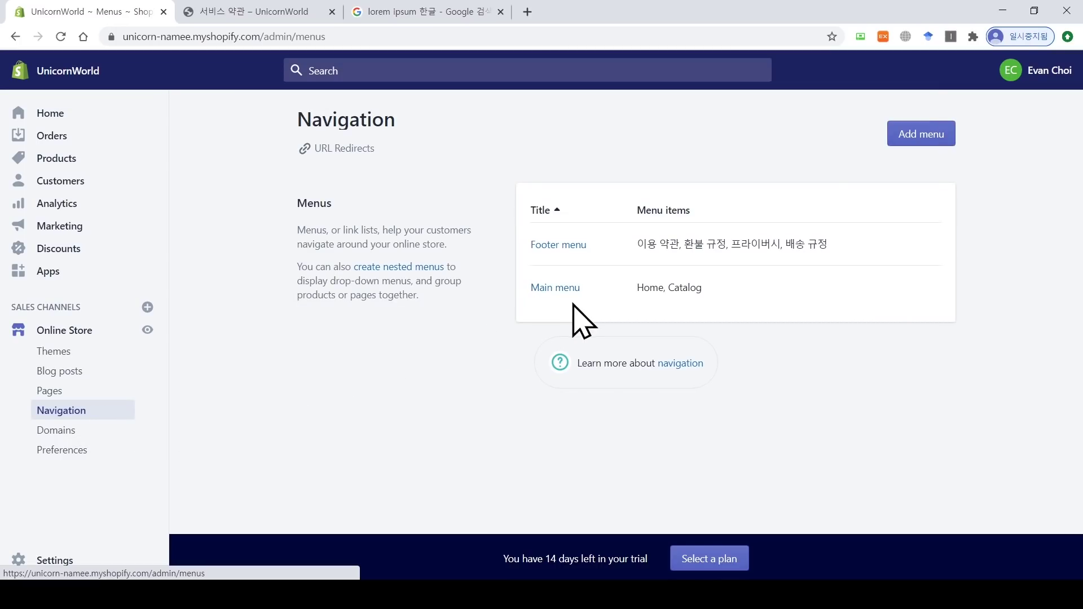
pyautogui.click(557, 288)
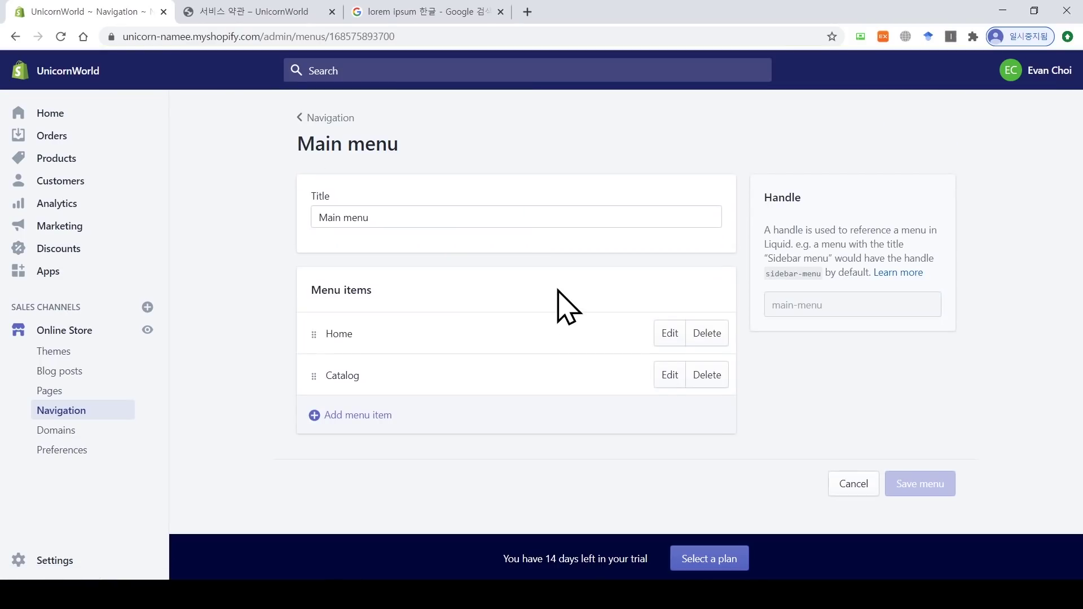
pyautogui.click(377, 417)
pyautogui.click(401, 317)
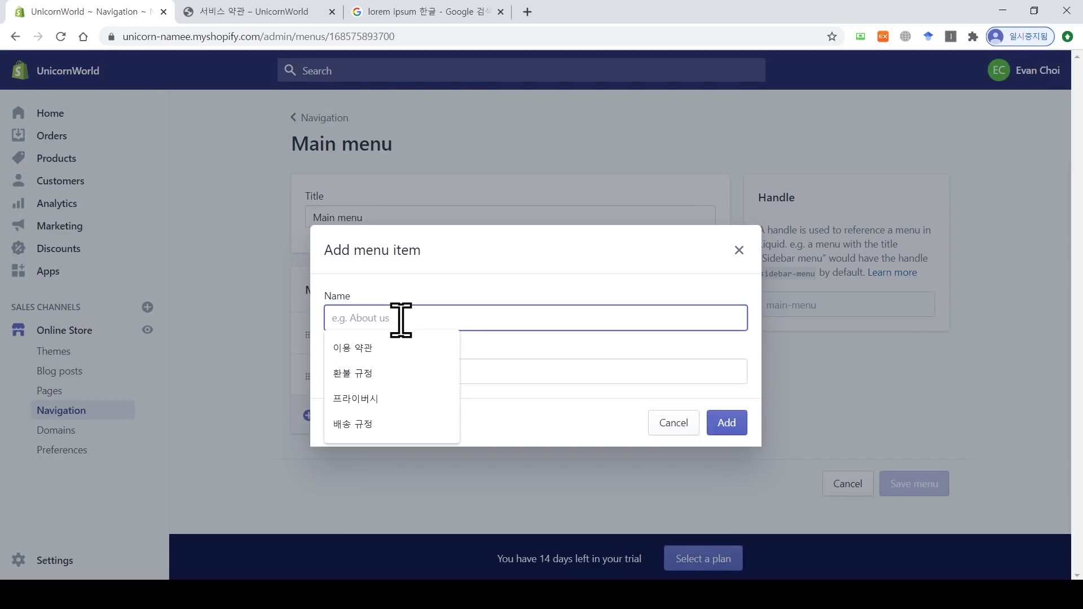
pyautogui.write('이락')
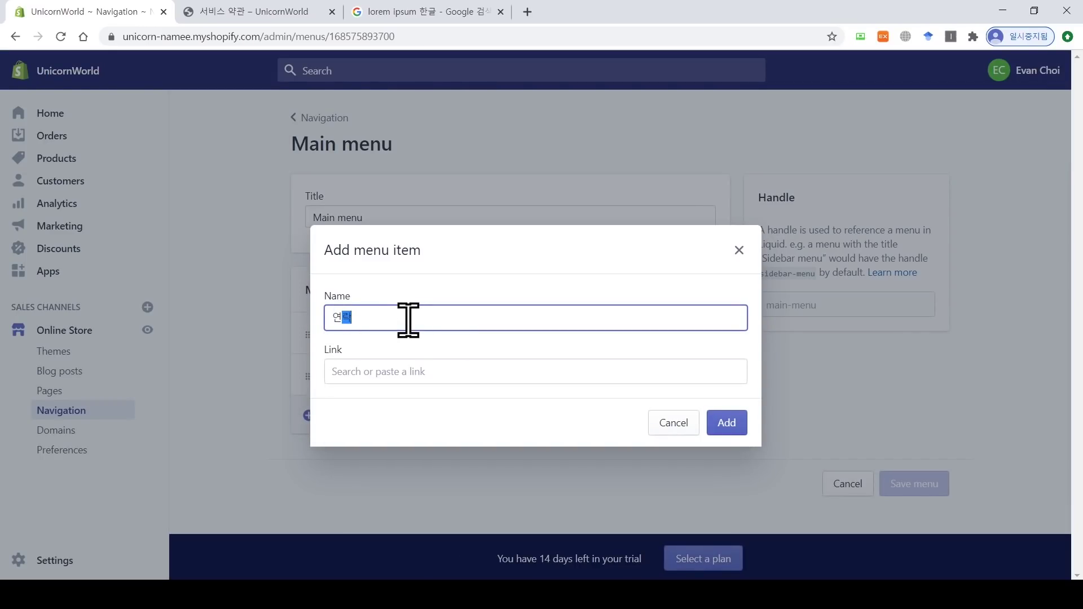
pyautogui.write('처')
pyautogui.click(411, 372)
pyautogui.scroll(-1, 467, 321)
pyautogui.click(472, 237)
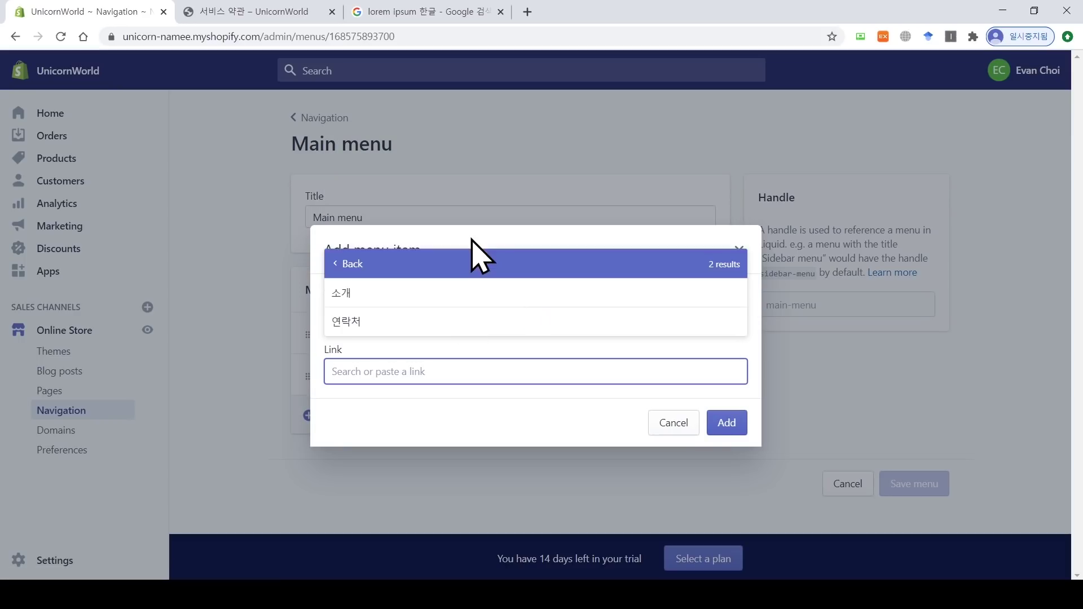
pyautogui.click(346, 321)
pyautogui.click(726, 422)
# Step: Add a 소개 menu item linked to the 소개 page and save the Main menu
pyautogui.click(448, 451)
pyautogui.click(392, 320)
pyautogui.write('소개')
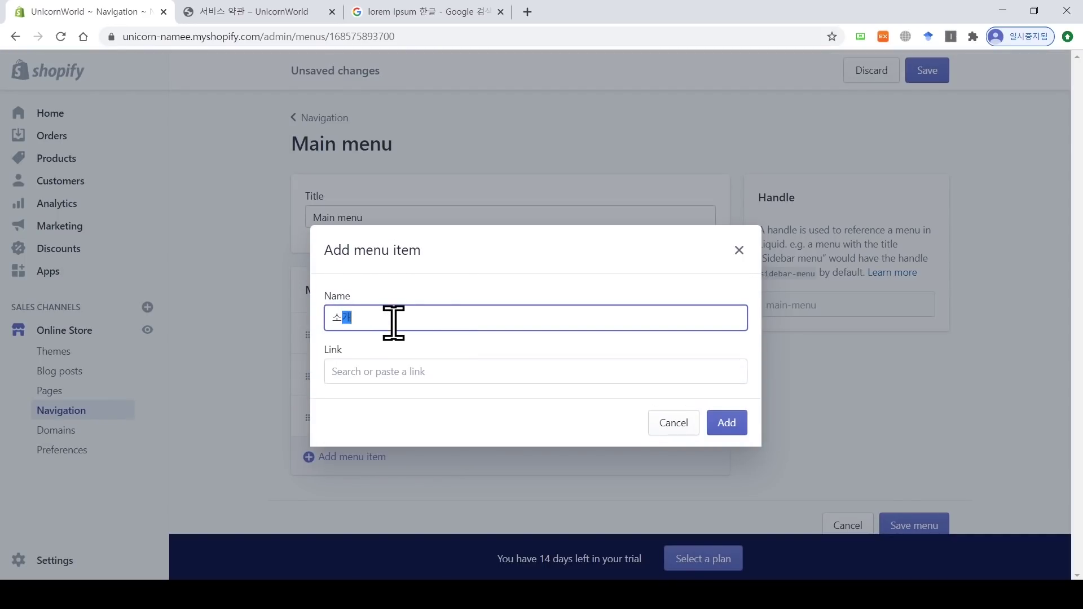
pyautogui.click(407, 373)
pyautogui.click(457, 254)
pyautogui.click(457, 307)
pyautogui.click(728, 430)
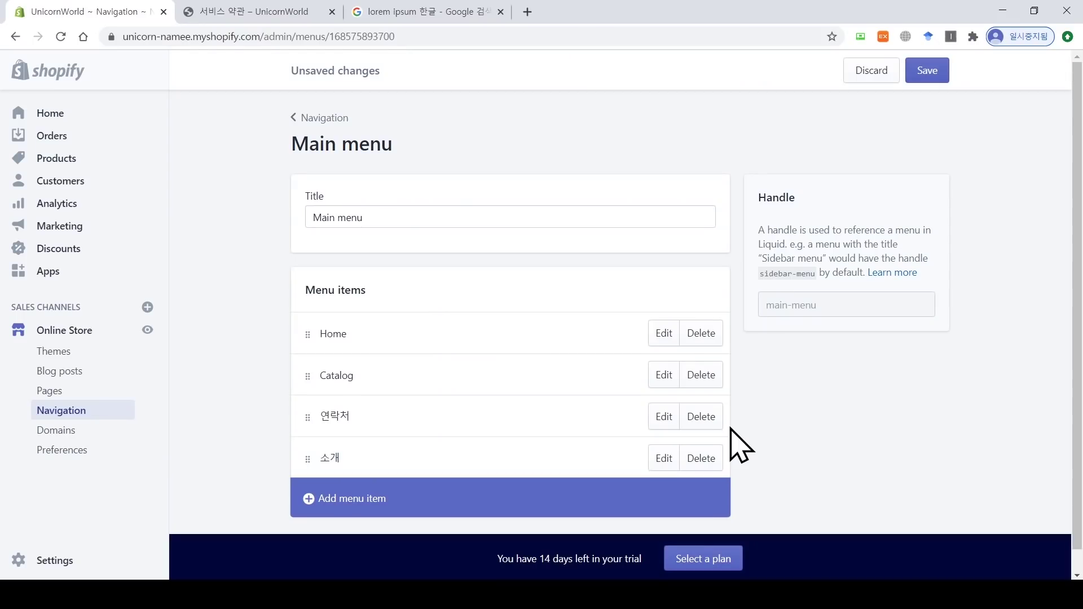
pyautogui.click(931, 73)
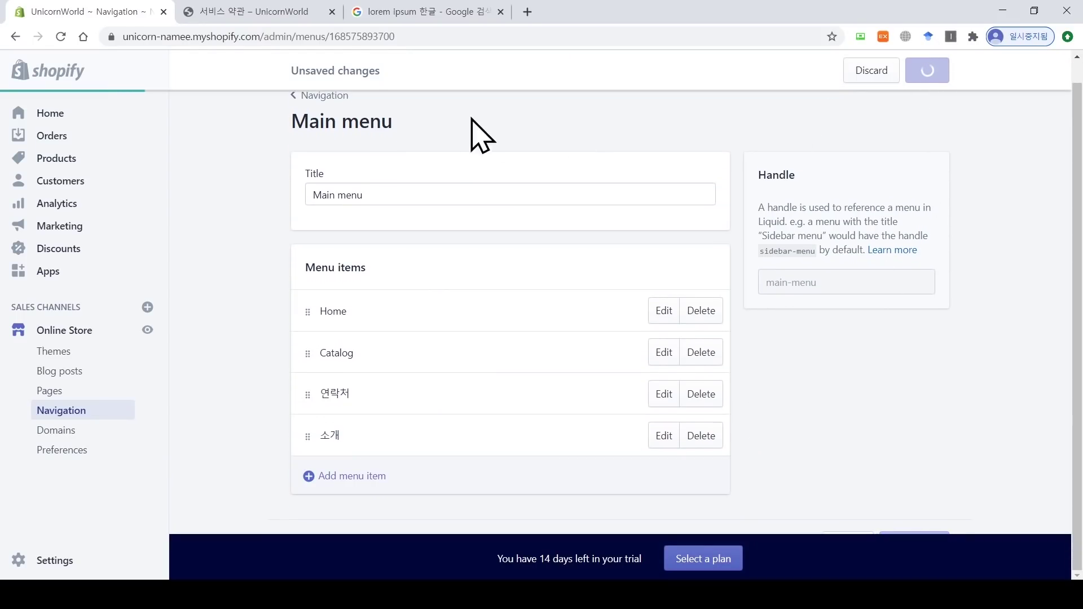
pyautogui.click(272, 11)
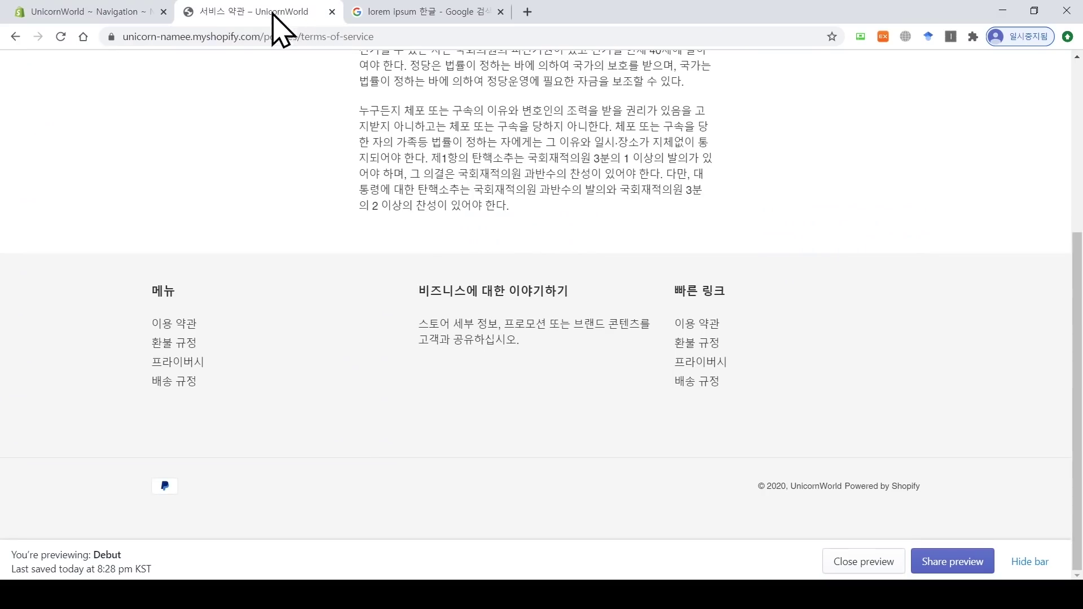
# Step: Reload the storefront and follow the header's 연락처 and 소개 links to their pages
pyautogui.click(61, 38)
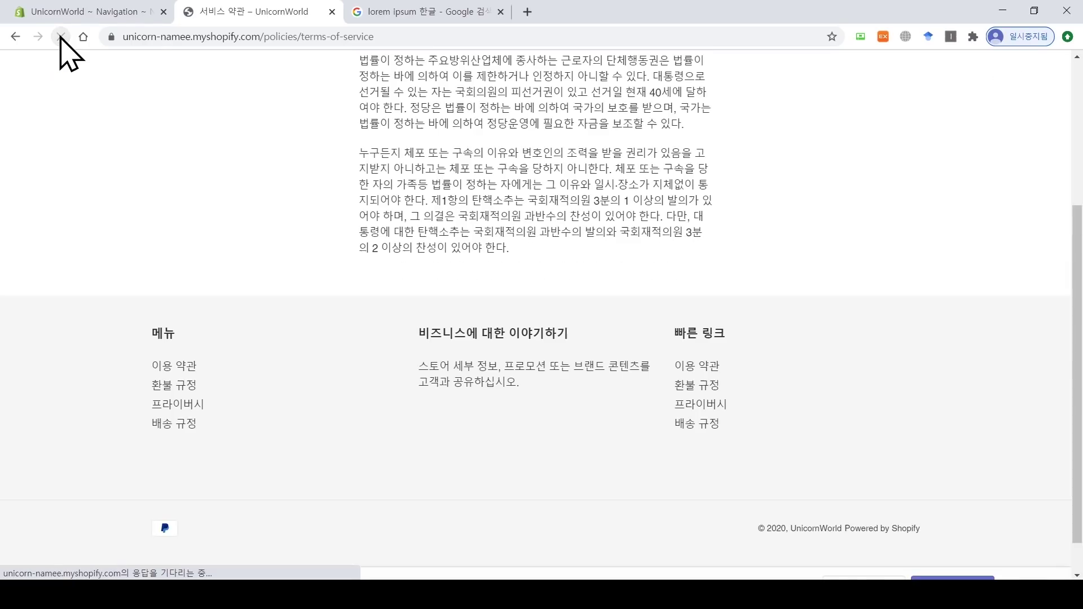
pyautogui.scroll(4, 1077, 339)
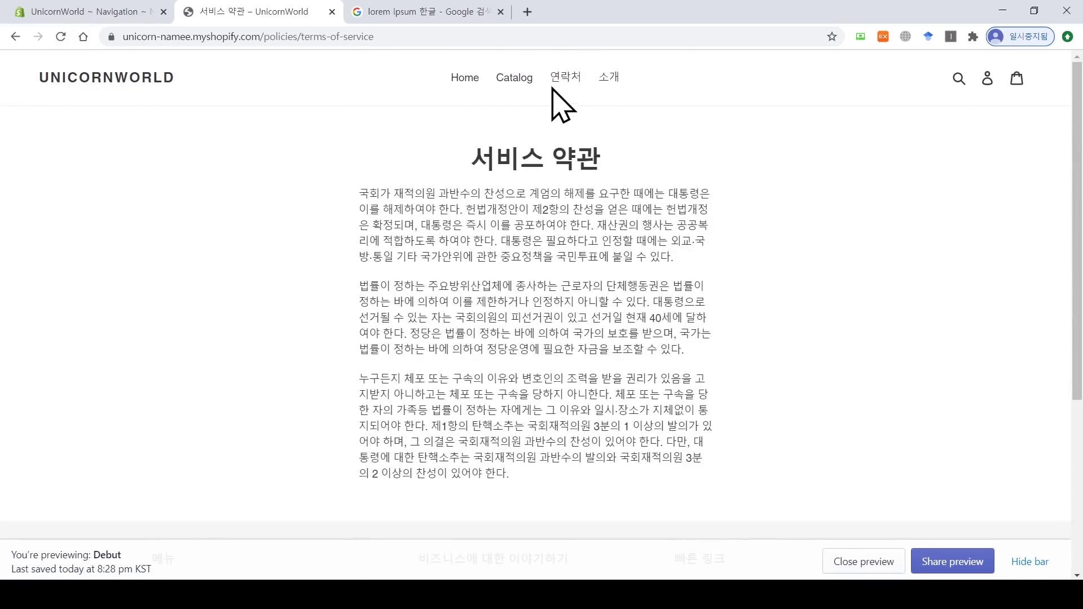
pyautogui.click(562, 79)
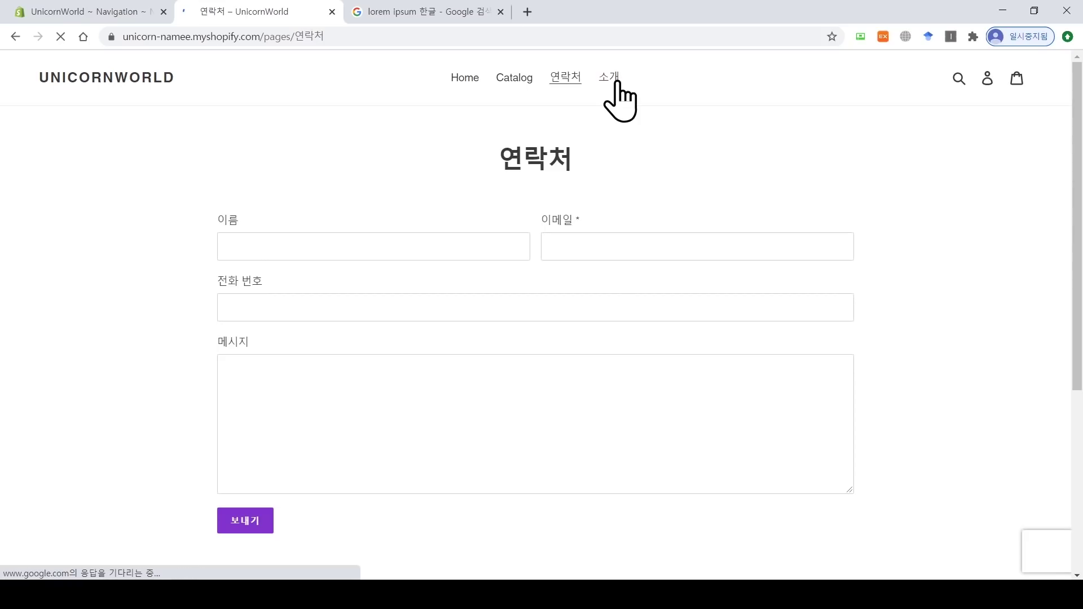
pyautogui.click(617, 81)
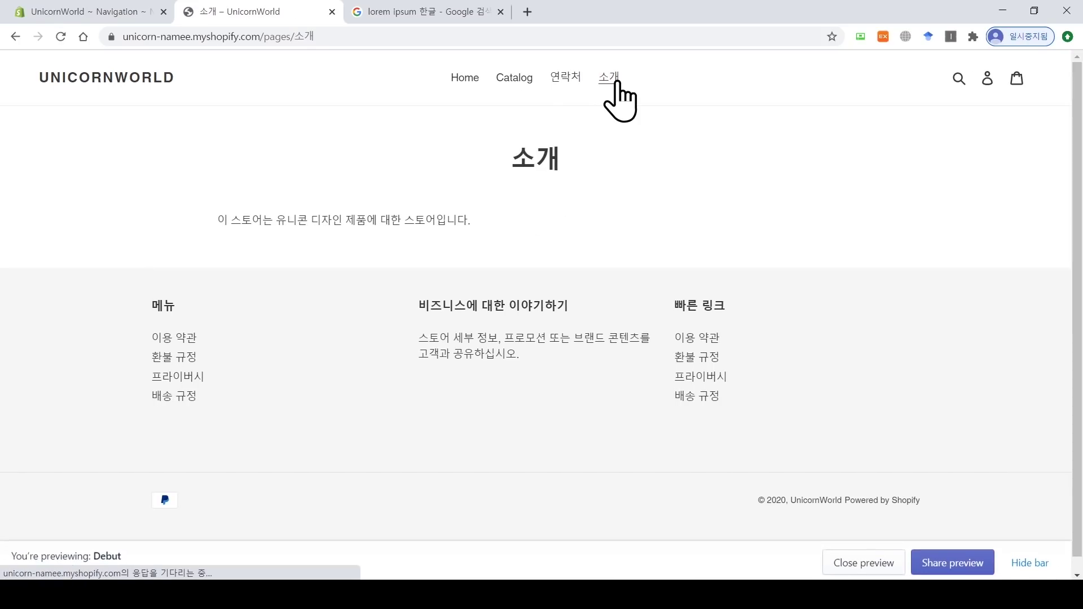
pyautogui.click(86, 12)
pyautogui.scroll(-1, 508, 383)
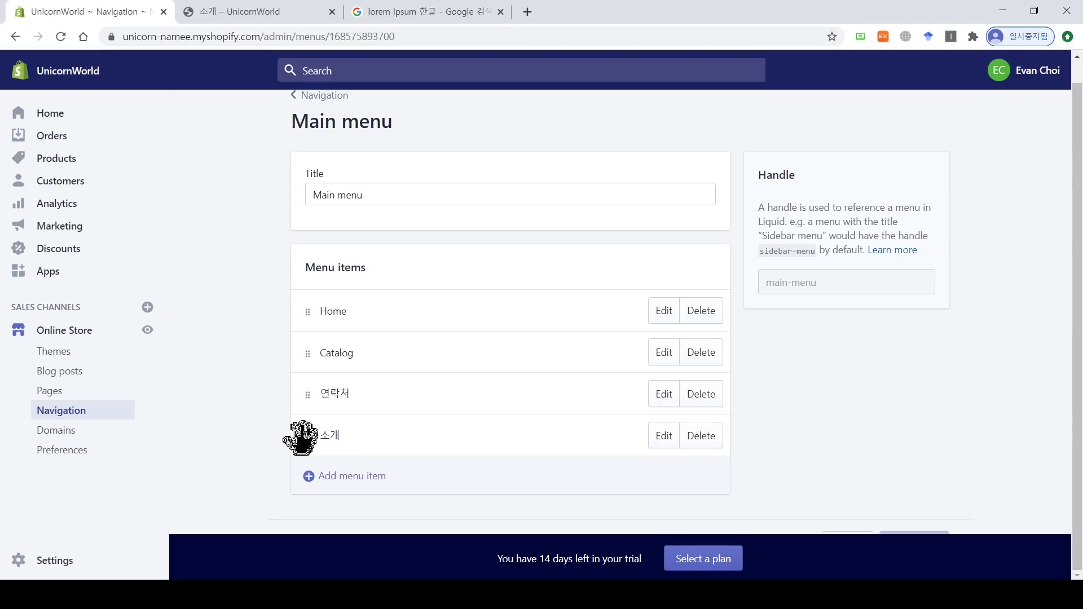
# Step: Drag 소개 to just below Home and 연락처 to just above Catalog
pyautogui.moveTo(303, 437); pyautogui.dragTo(305, 354)
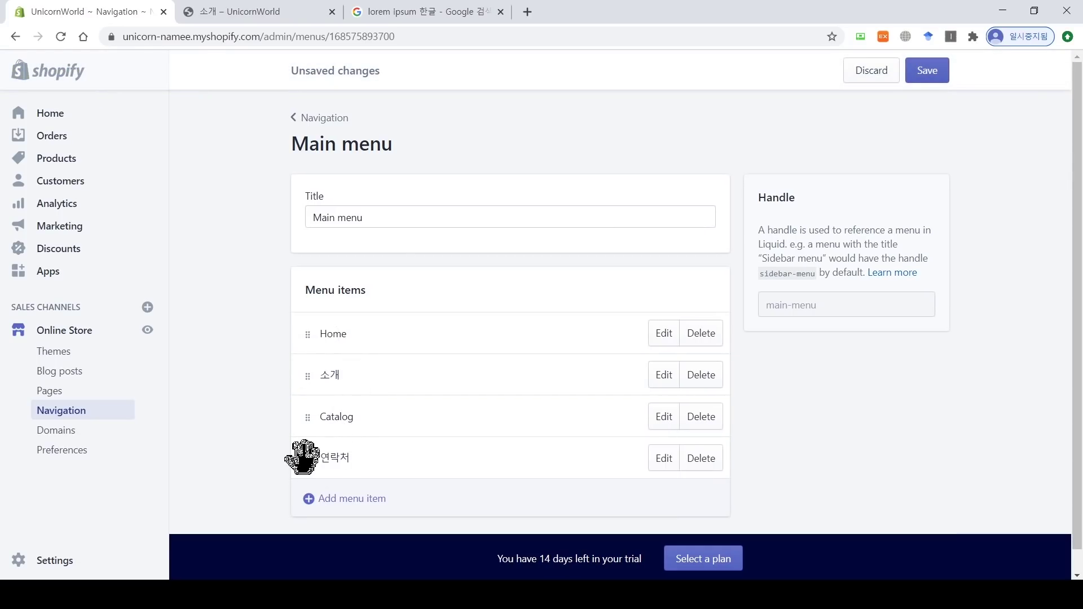
pyautogui.moveTo(305, 454); pyautogui.dragTo(307, 403)
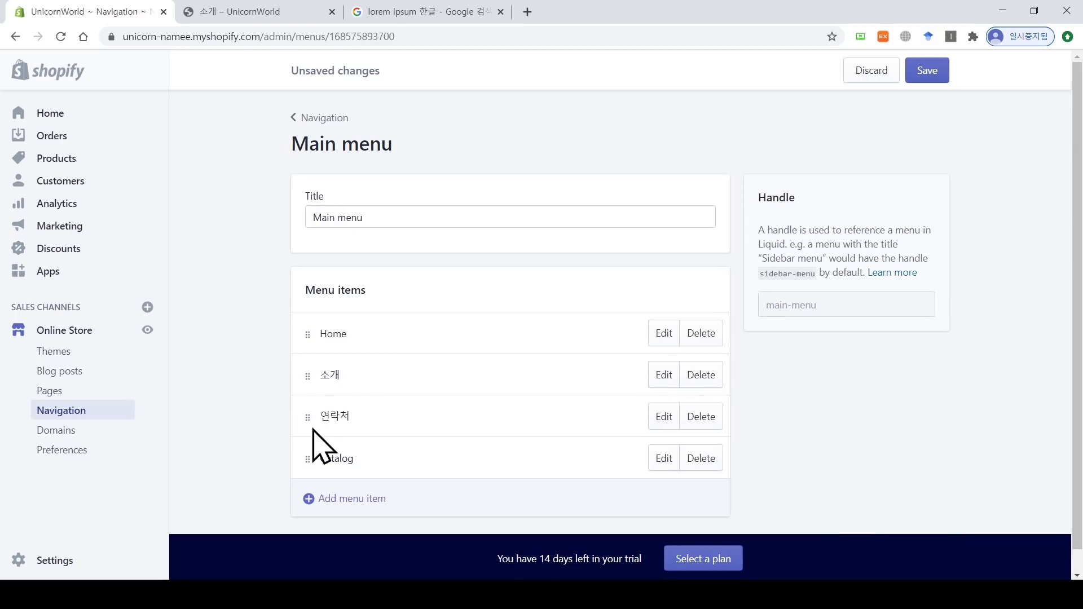
pyautogui.scroll(-1, 314, 432)
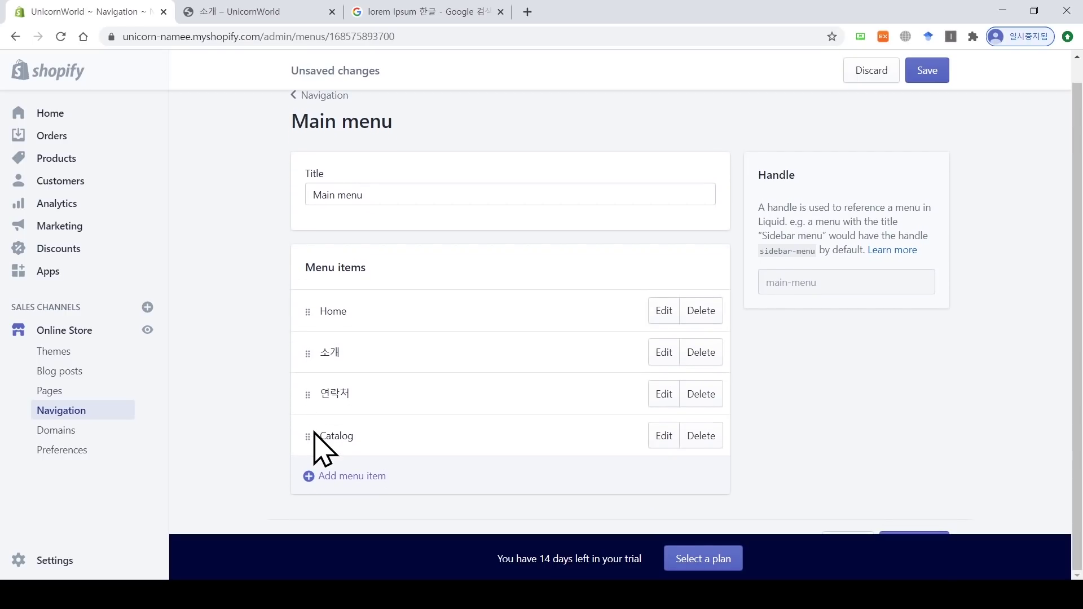
# Step: Add a 'slippers' Main menu item linked to the home page
pyautogui.click(337, 479)
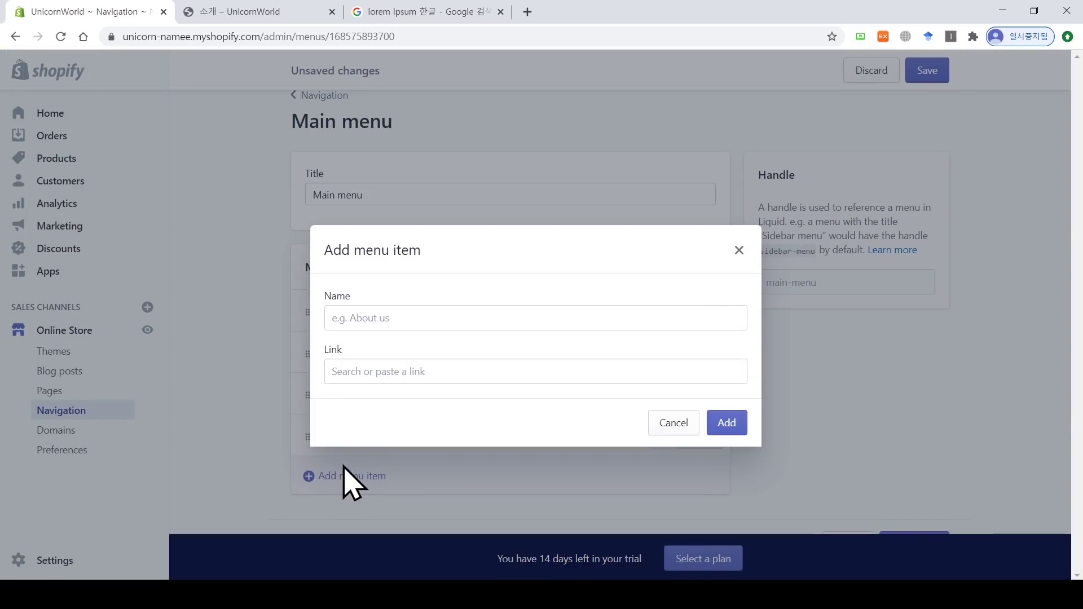
pyautogui.click(400, 316)
pyautogui.write('slippers')
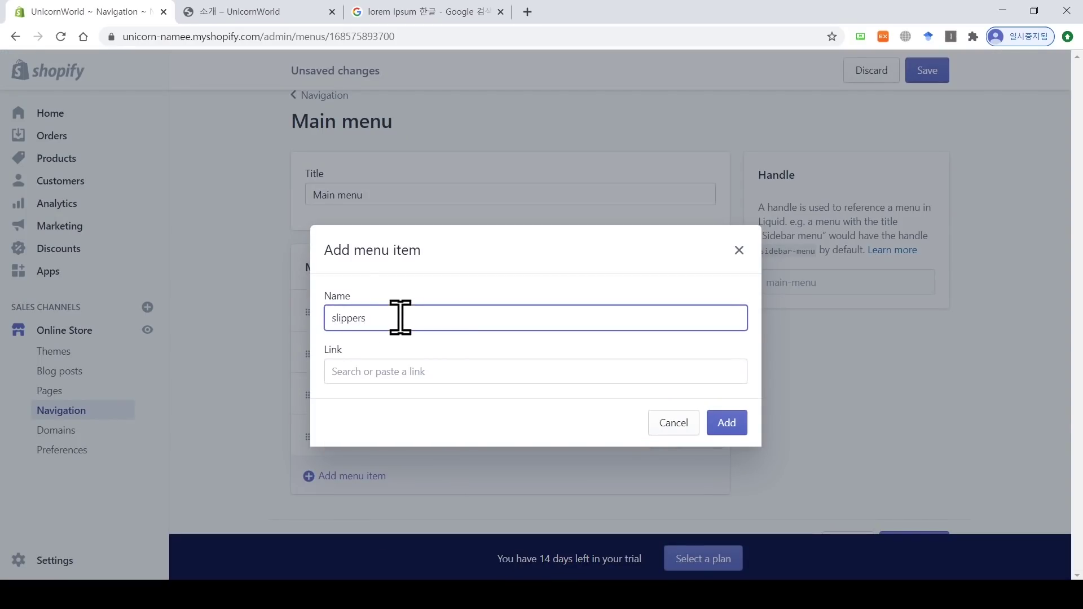
pyautogui.click(416, 371)
pyautogui.click(377, 198)
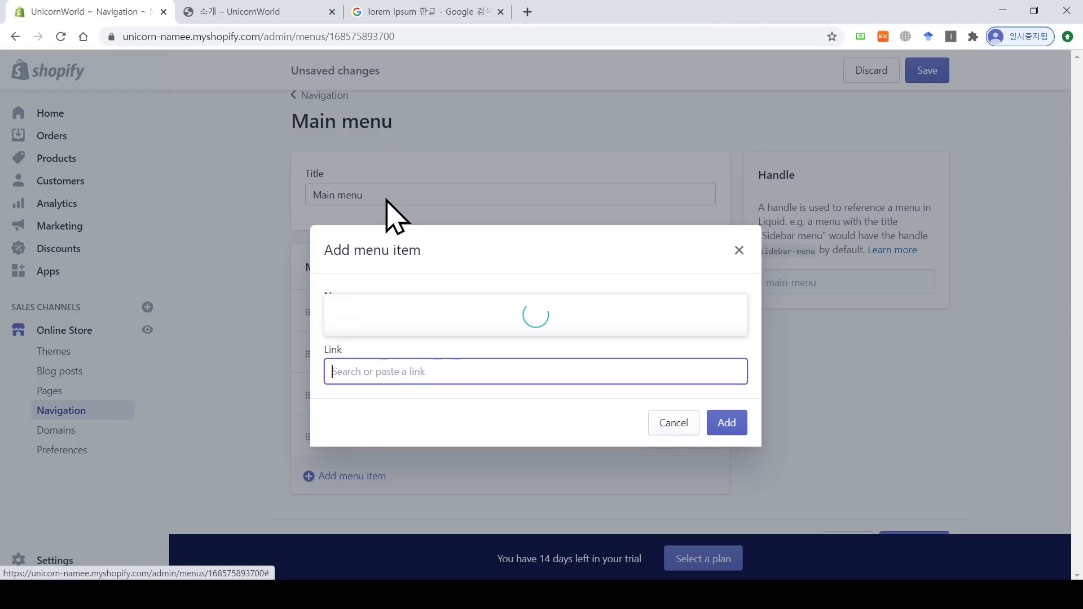
pyautogui.click(374, 321)
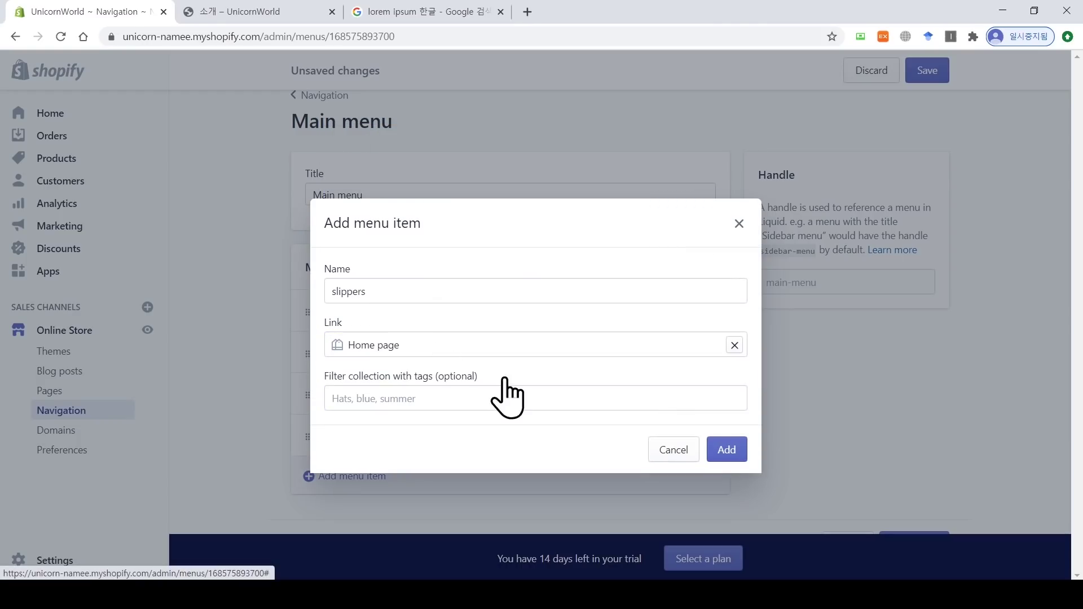
pyautogui.click(729, 453)
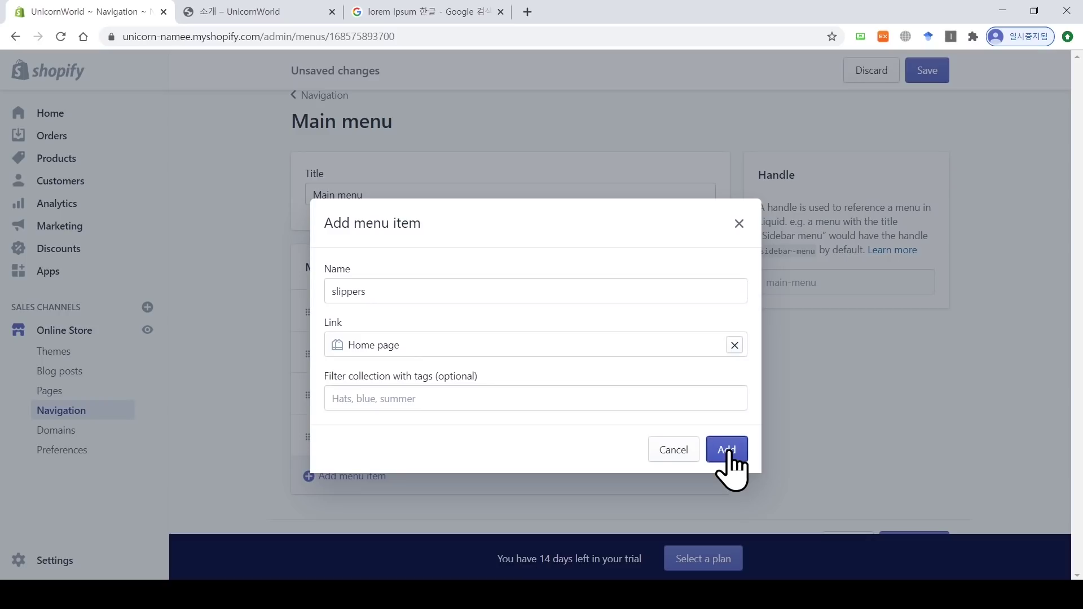
pyautogui.scroll(-1, 508, 463)
# Step: Add a 'shoes' item linked to All Products and save the Main menu
pyautogui.click(336, 477)
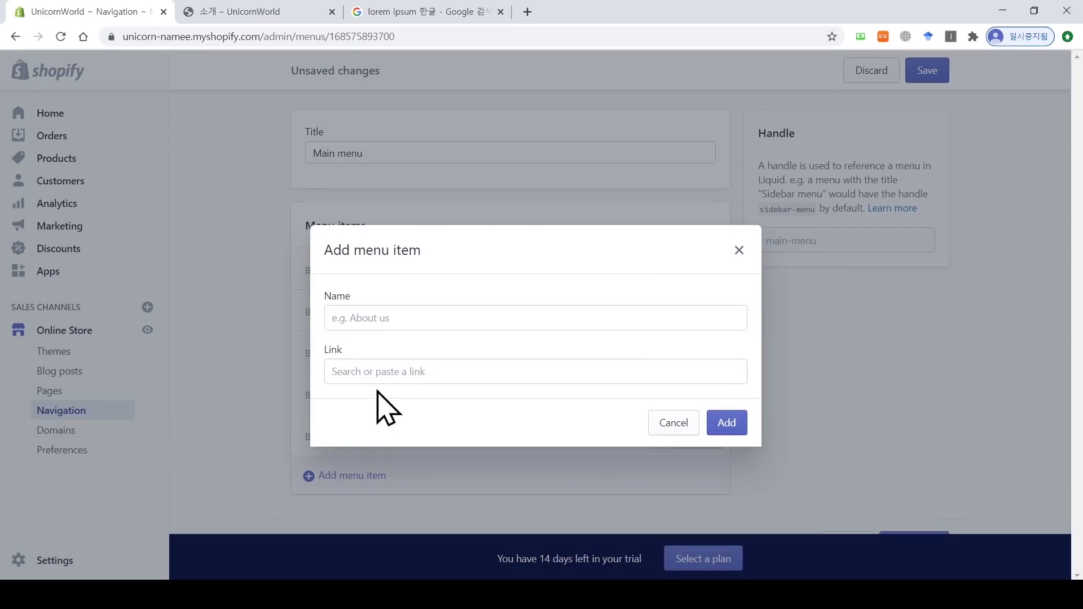
pyautogui.click(402, 317)
pyautogui.write('shoes')
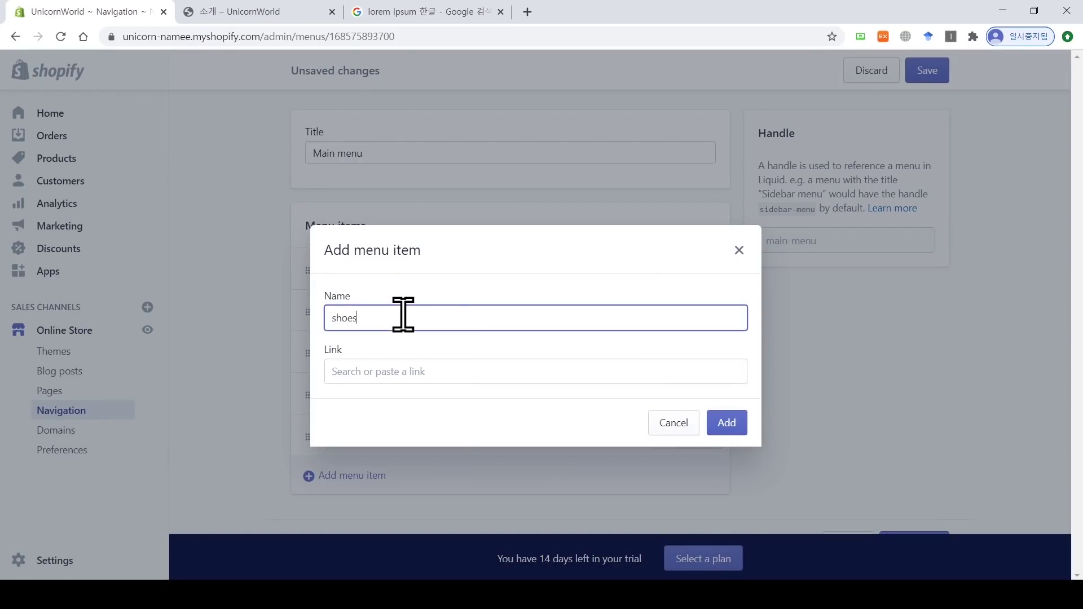
pyautogui.click(423, 373)
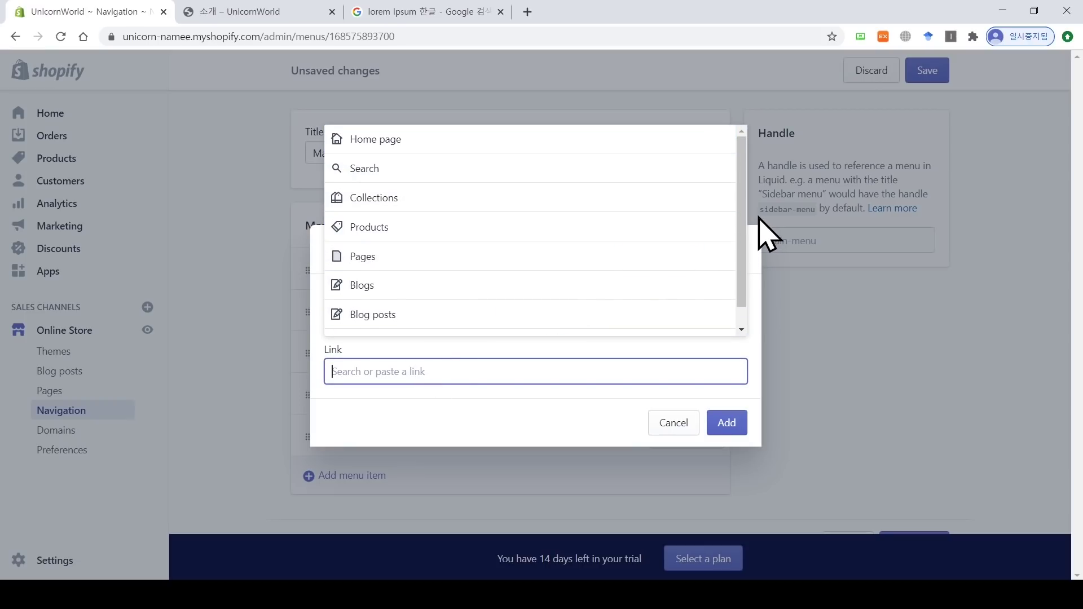
pyautogui.scroll(-1, 743, 226)
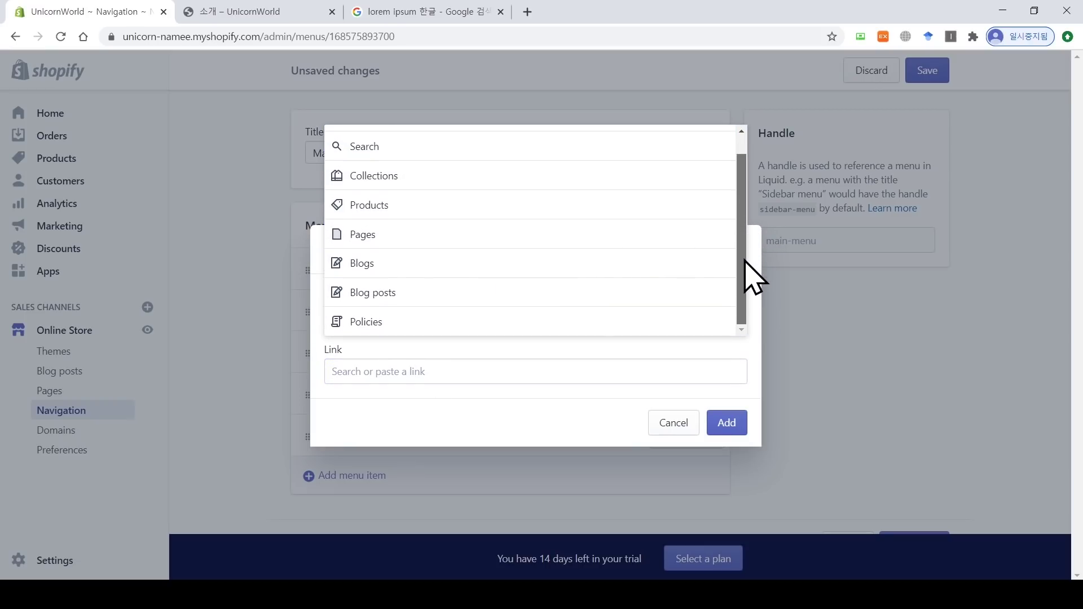
pyautogui.click(423, 207)
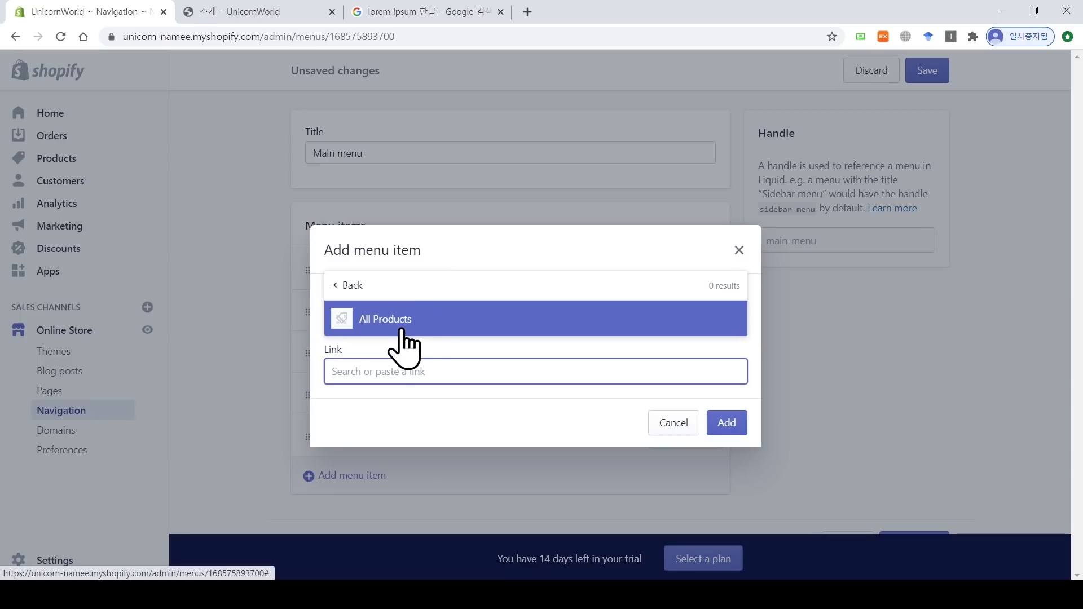
pyautogui.click(395, 320)
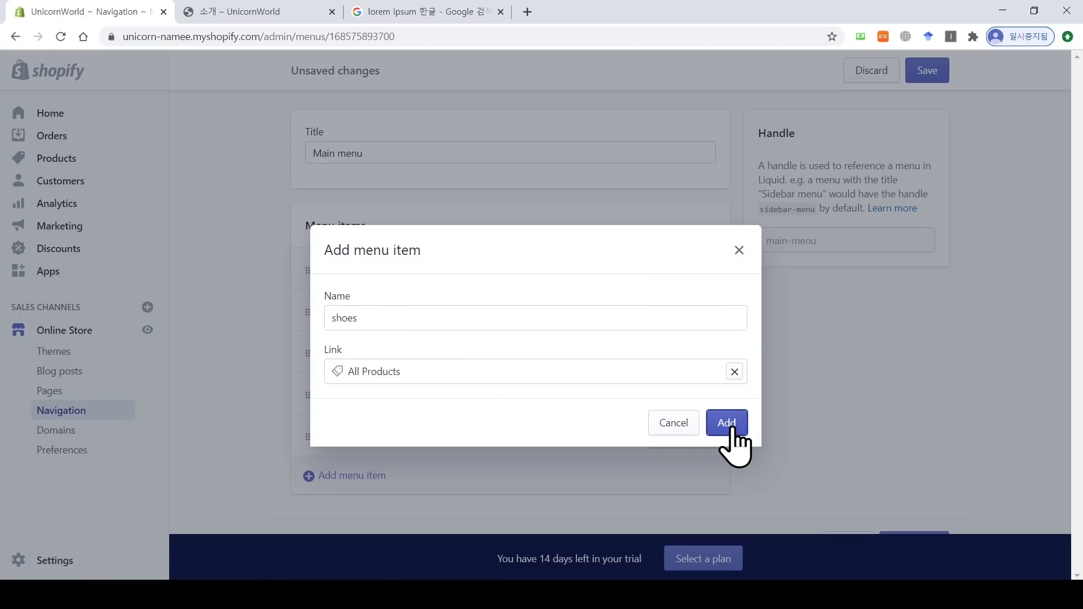
pyautogui.click(731, 429)
pyautogui.scroll(-1, 959, 389)
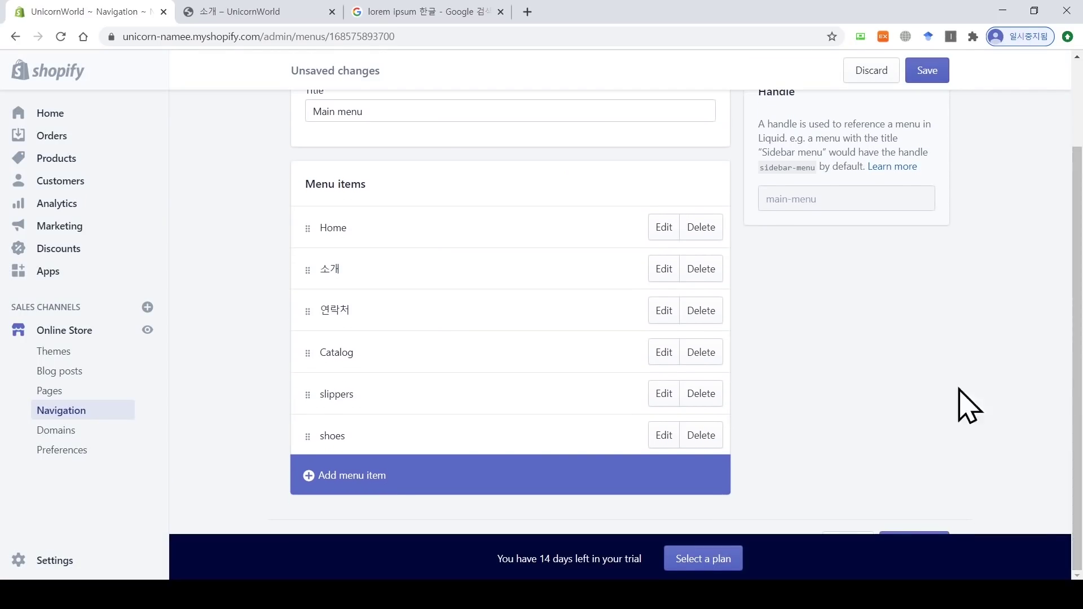
pyautogui.click(927, 71)
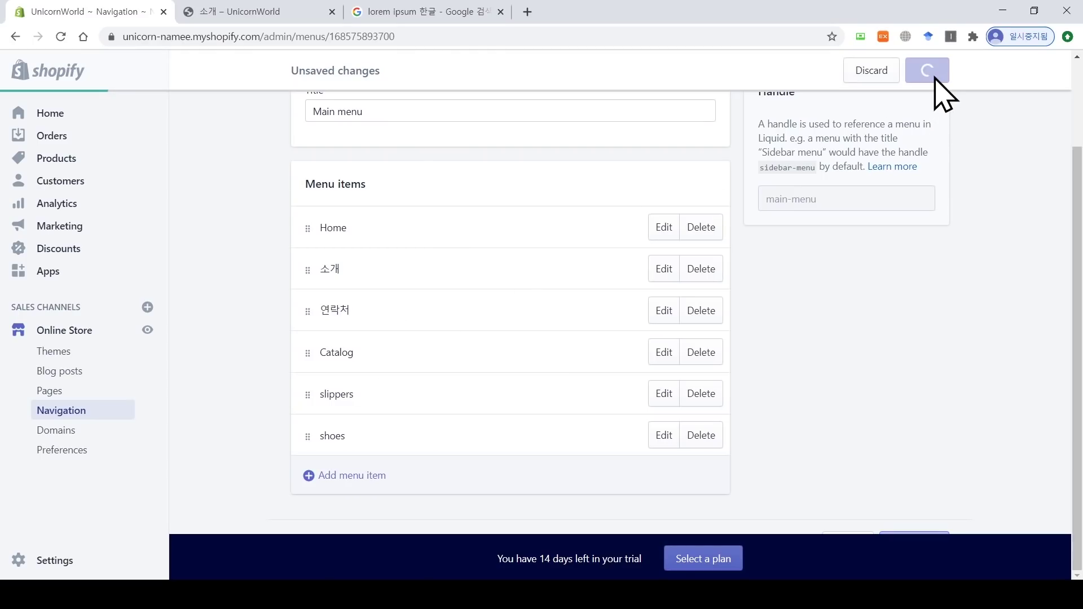
pyautogui.click(282, 12)
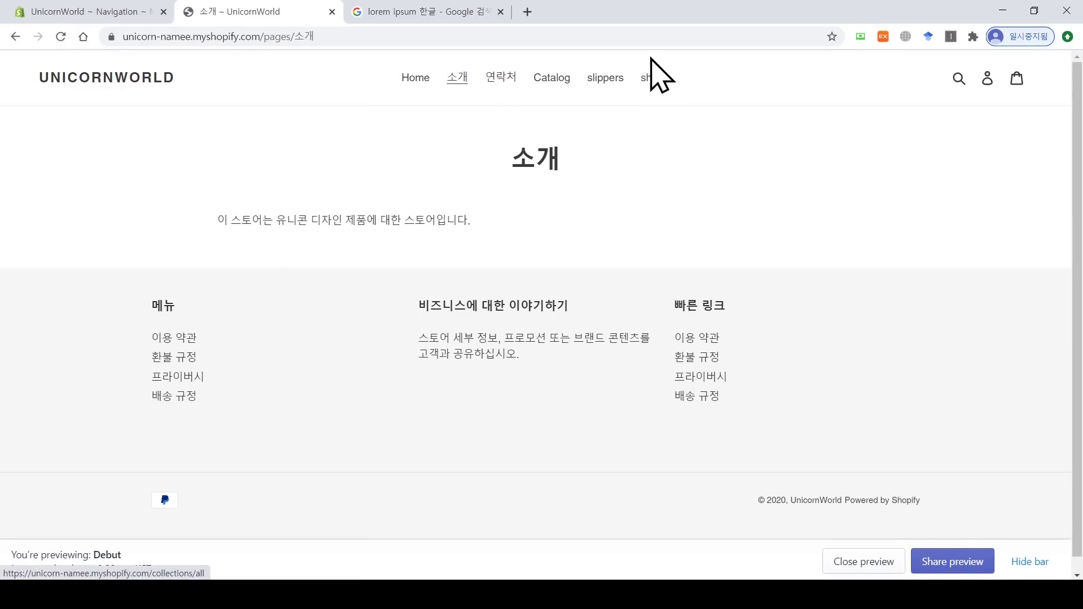
# Step: Nest shoes under slippers in the Main menu and save it
pyautogui.click(63, 14)
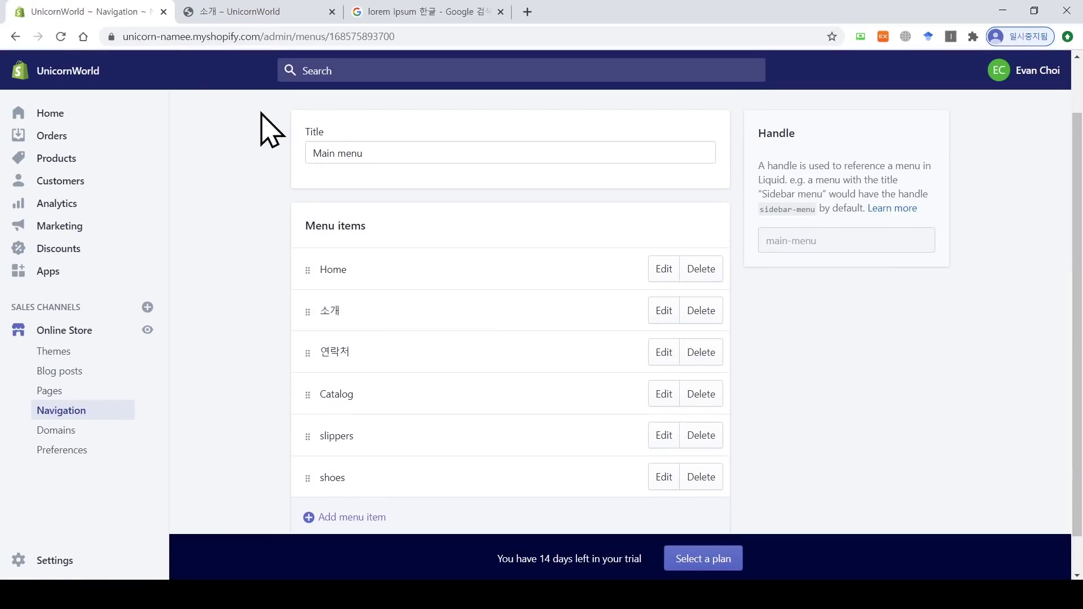
pyautogui.moveTo(305, 223); pyautogui.dragTo(375, 237)
pyautogui.click(387, 254)
pyautogui.moveTo(307, 472); pyautogui.dragTo(347, 477)
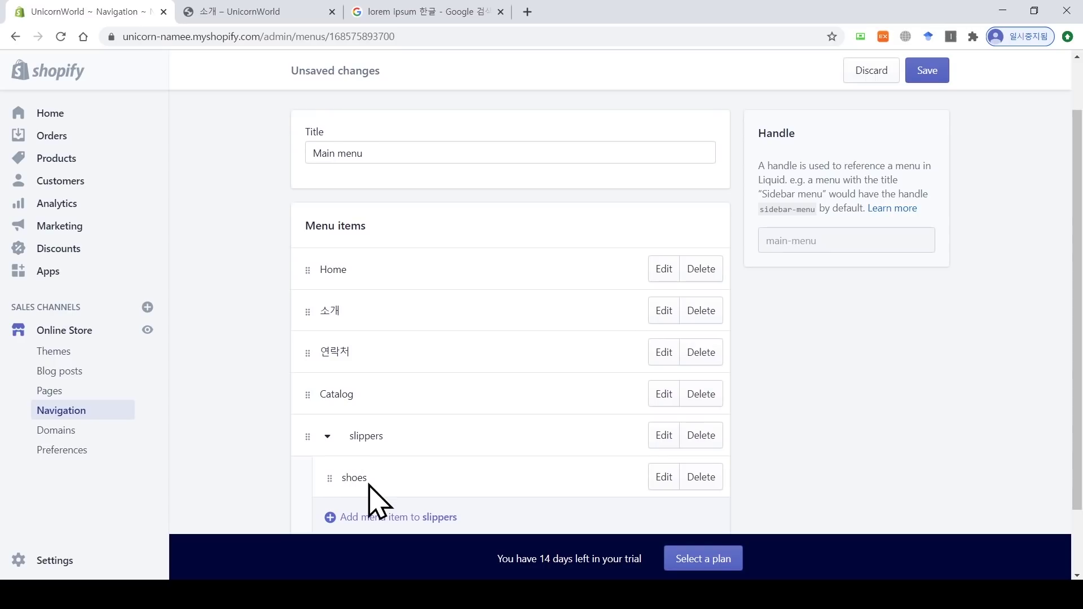
pyautogui.click(937, 73)
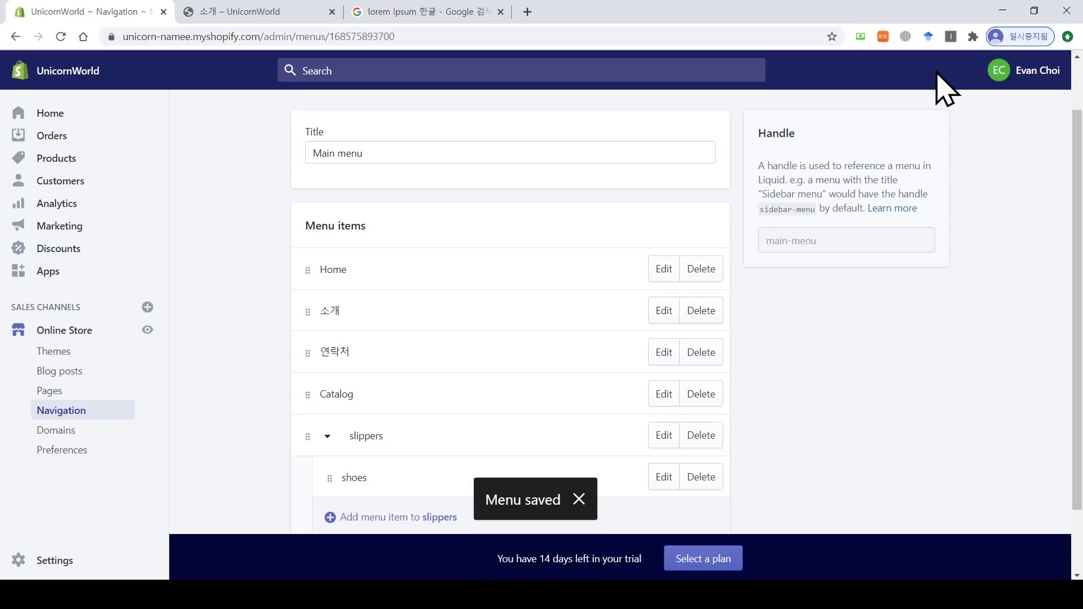
# Step: Reload the storefront and check that the slippers dropdown shows shoes
pyautogui.click(276, 13)
pyautogui.click(60, 37)
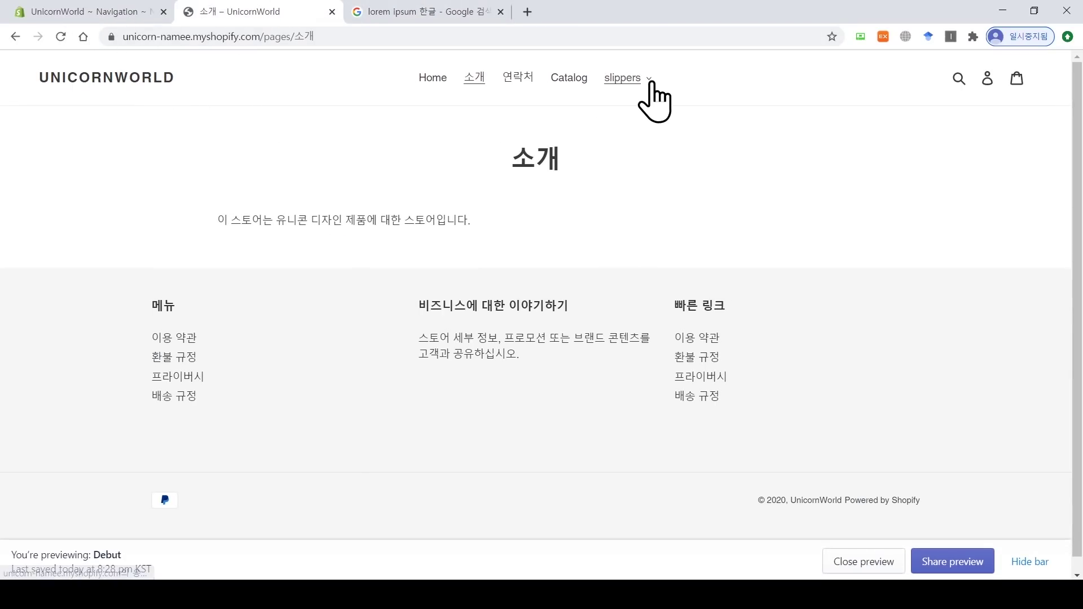
pyautogui.click(642, 81)
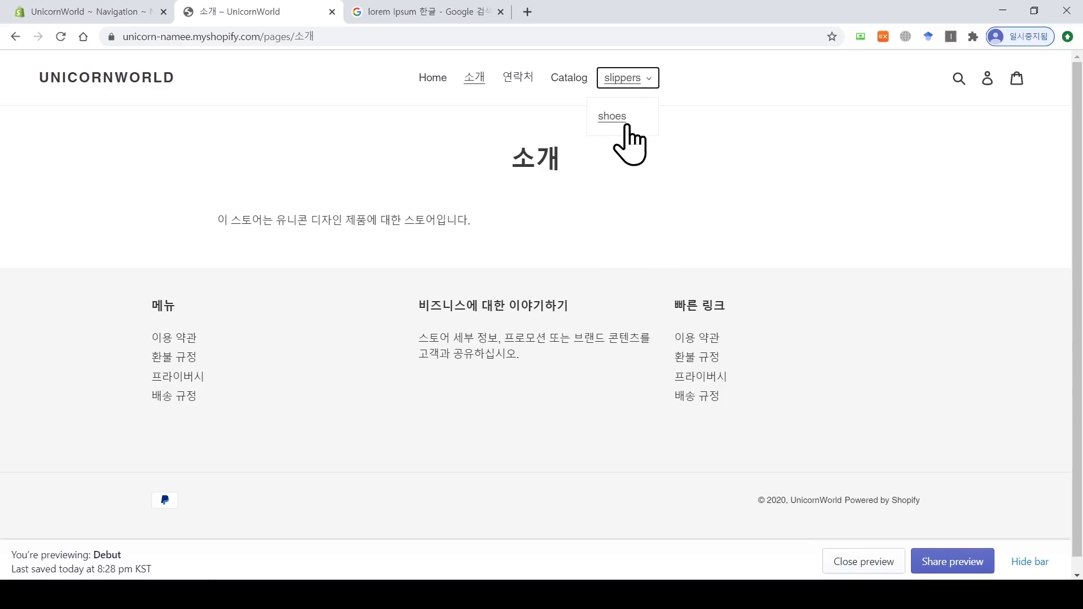
pyautogui.click(109, 3)
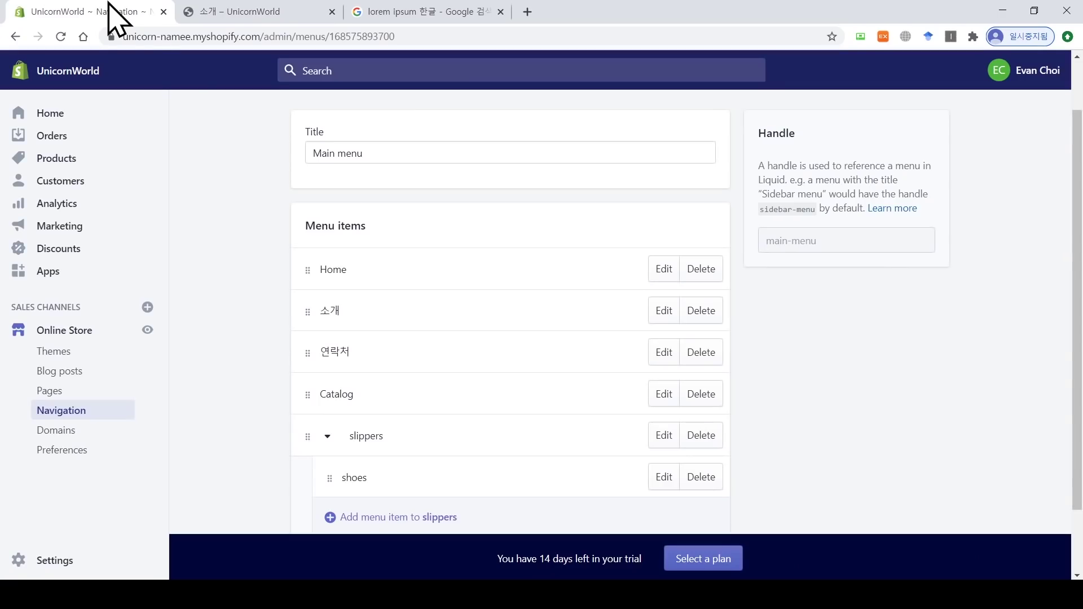
# Step: Go to Settings > Plan and permissions
pyautogui.scroll(2, 374, 209)
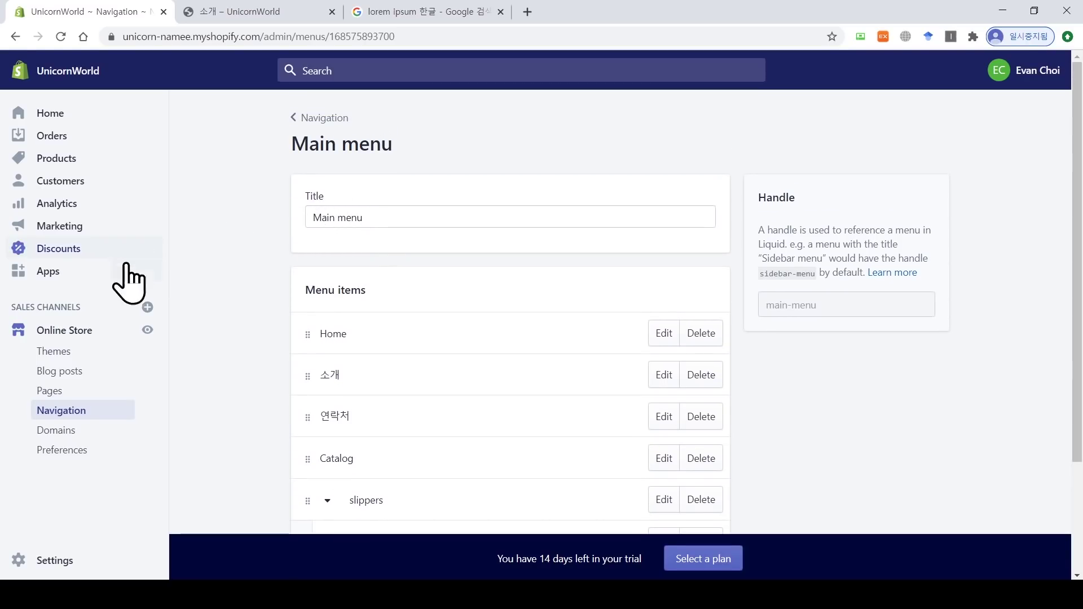
pyautogui.click(56, 561)
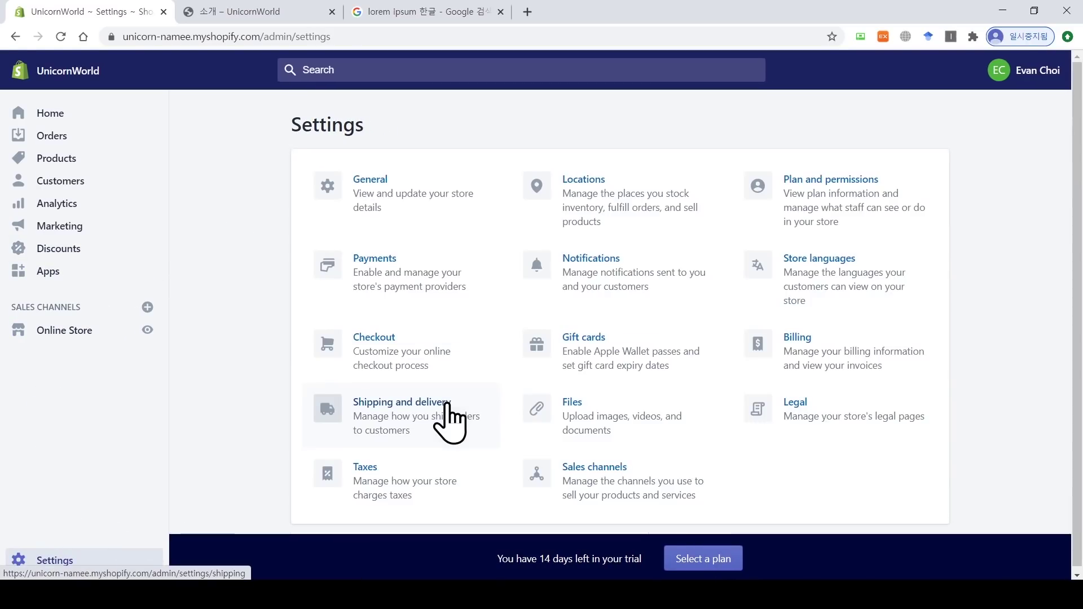
pyautogui.click(838, 189)
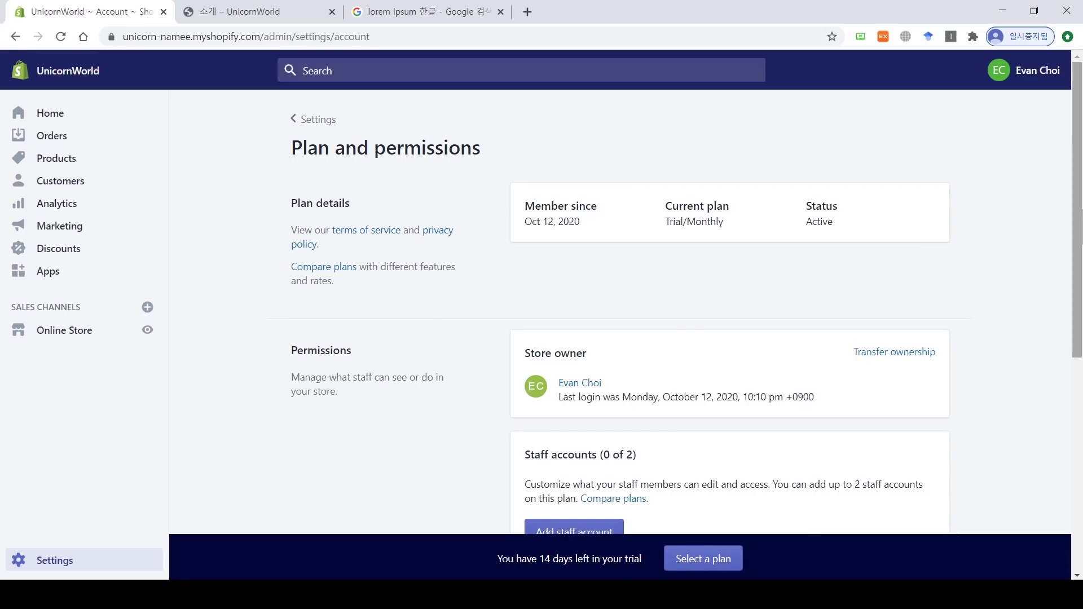
pyautogui.moveTo(1077, 219); pyautogui.dragTo(1078, 301)
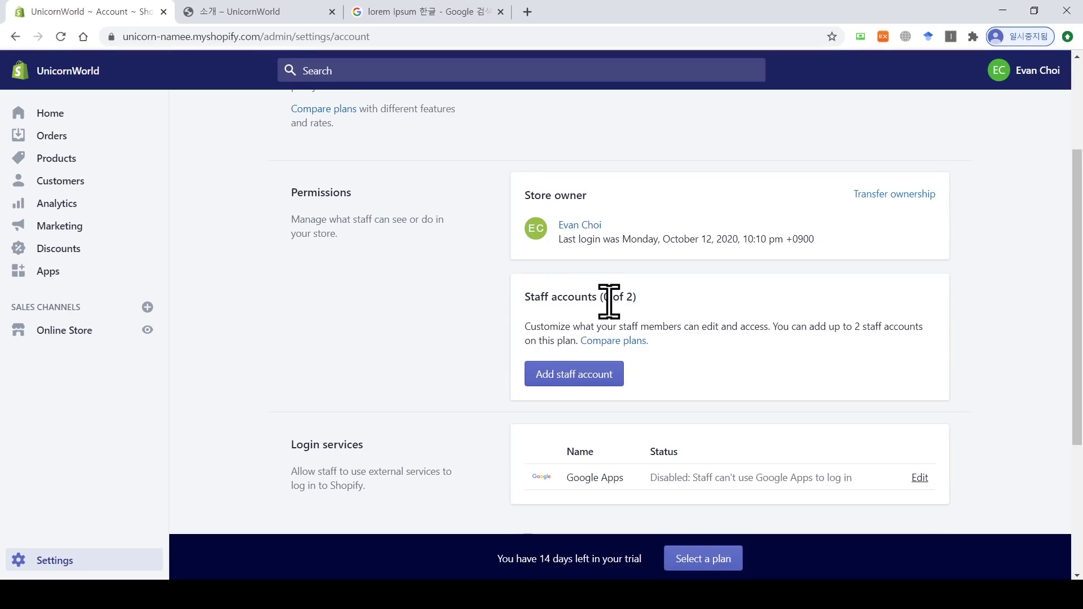
# Step: Begin a staff account, toggle full permissions off and back on, then cancel
pyautogui.click(601, 379)
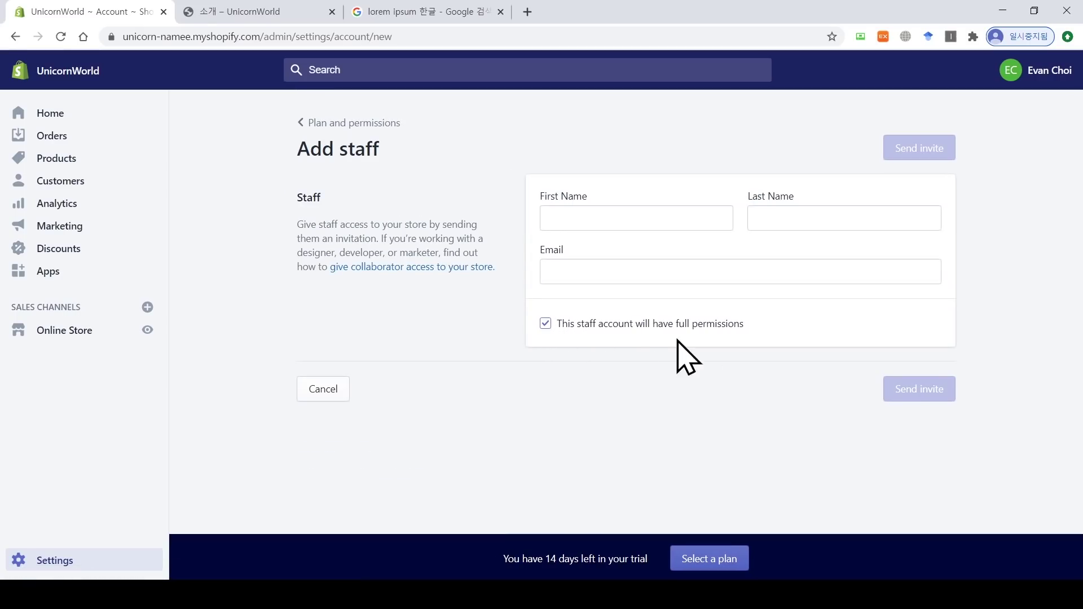
pyautogui.click(545, 323)
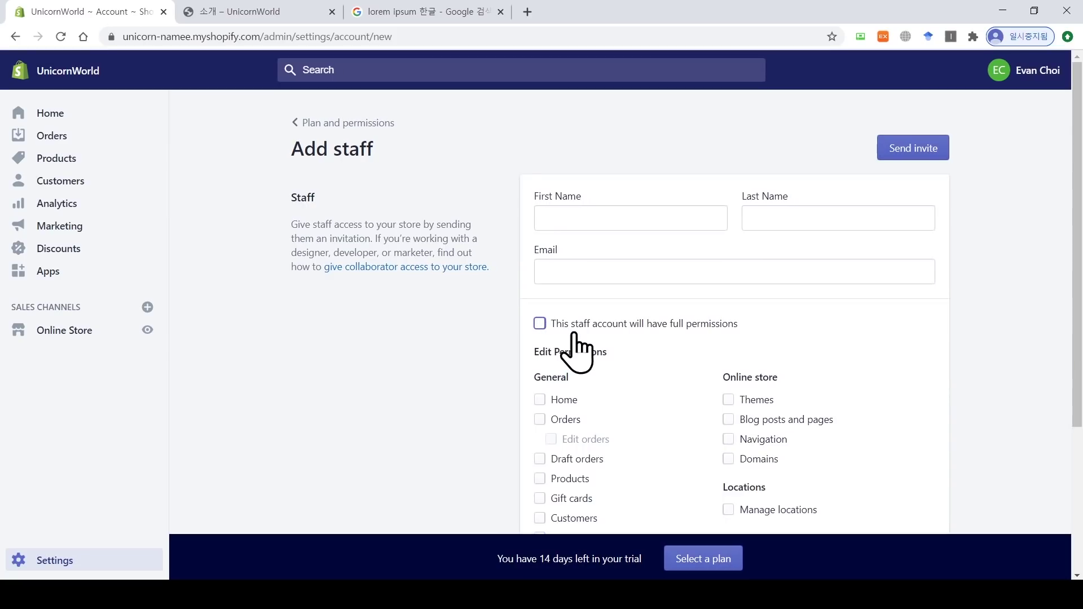
pyautogui.moveTo(610, 353); pyautogui.dragTo(533, 355)
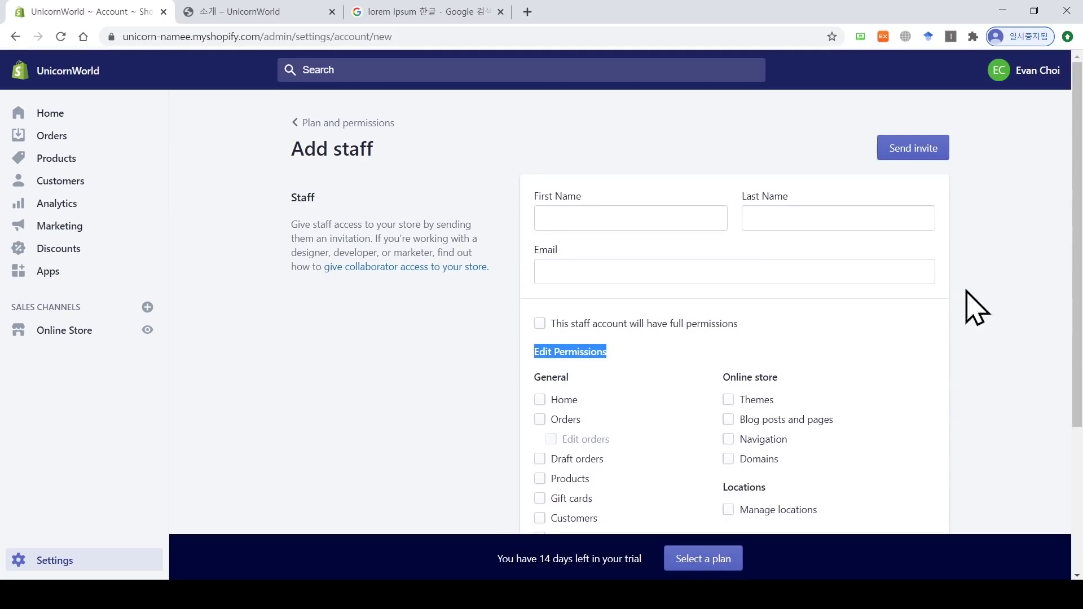
pyautogui.scroll(-1, 1077, 303)
pyautogui.moveTo(1078, 303); pyautogui.dragTo(1074, 370)
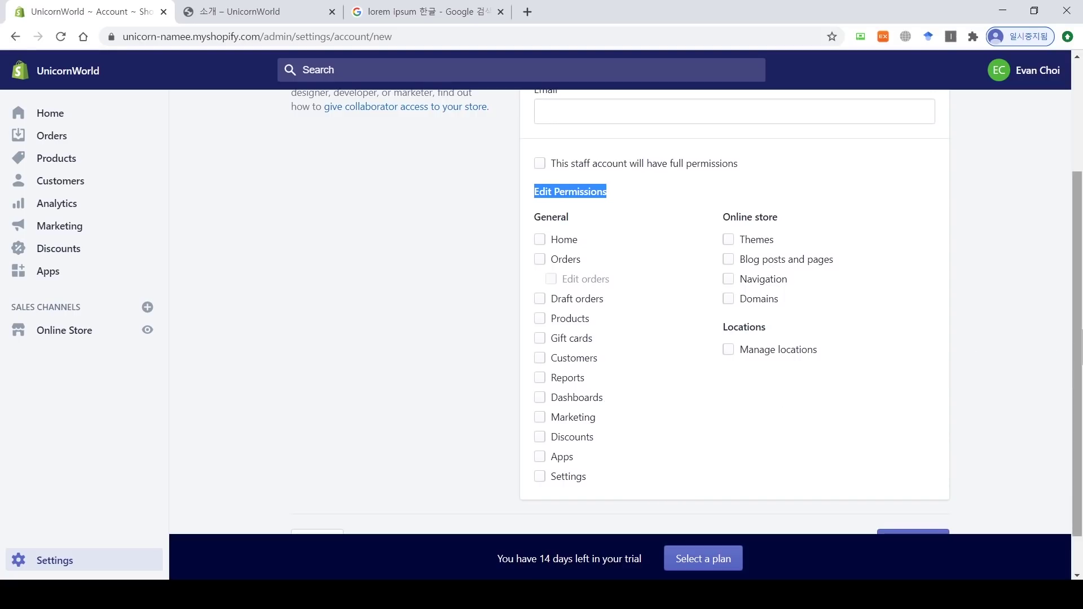
pyautogui.moveTo(1076, 339); pyautogui.dragTo(1076, 284)
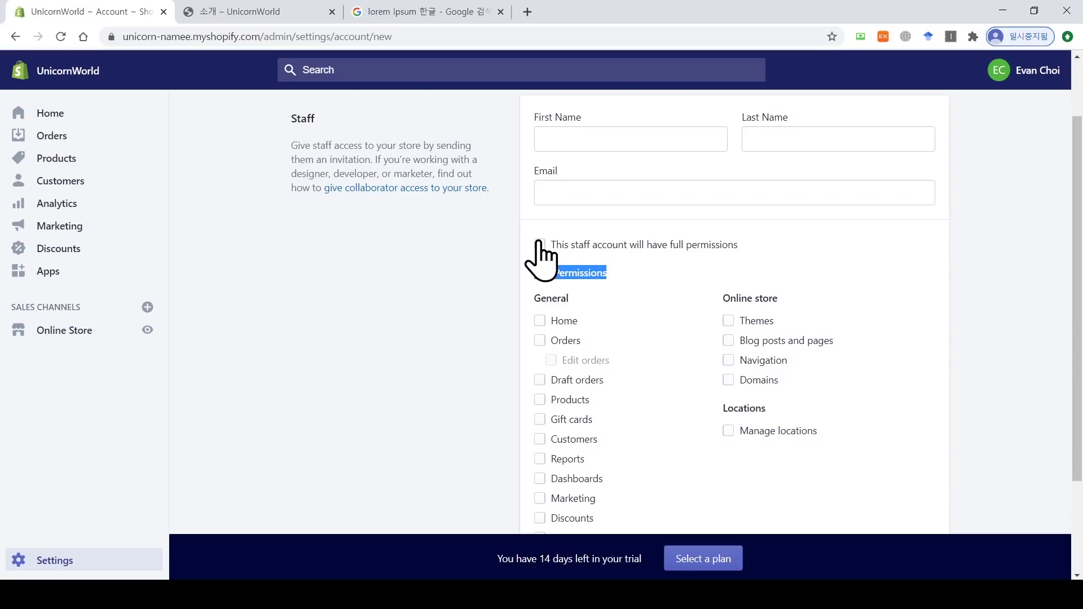
pyautogui.click(539, 245)
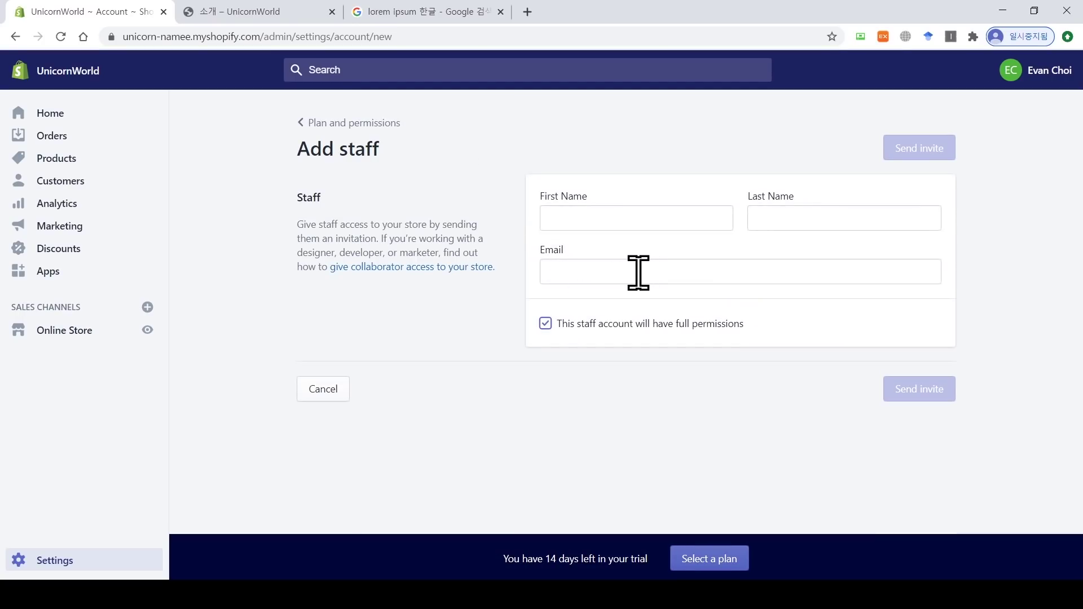
pyautogui.click(308, 388)
# Step: Scroll down to the Store status section
pyautogui.scroll(-6, 306, 389)
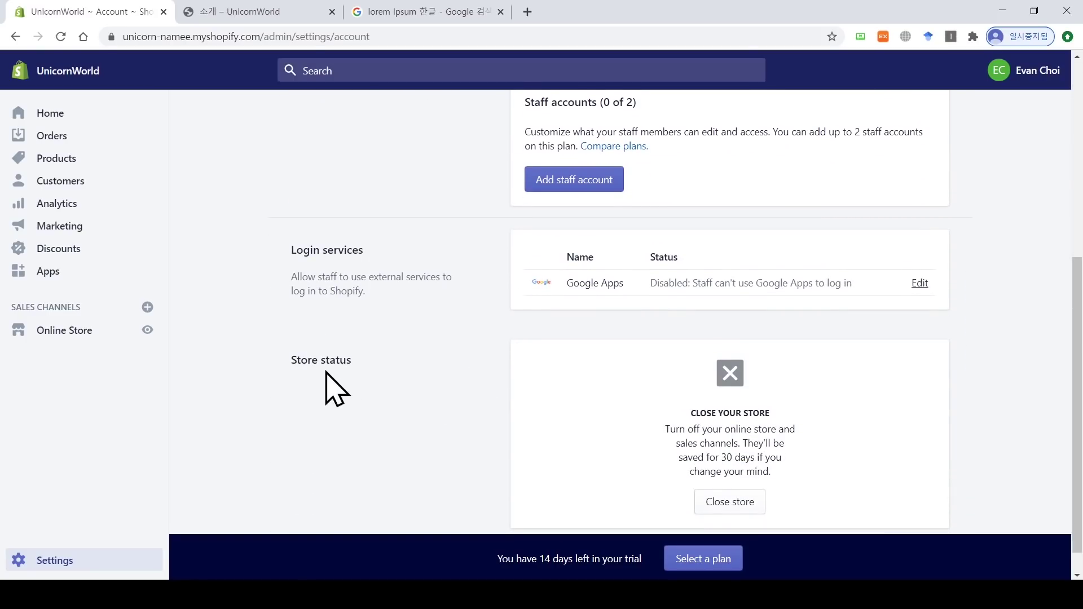
pyautogui.scroll(-1, 1080, 390)
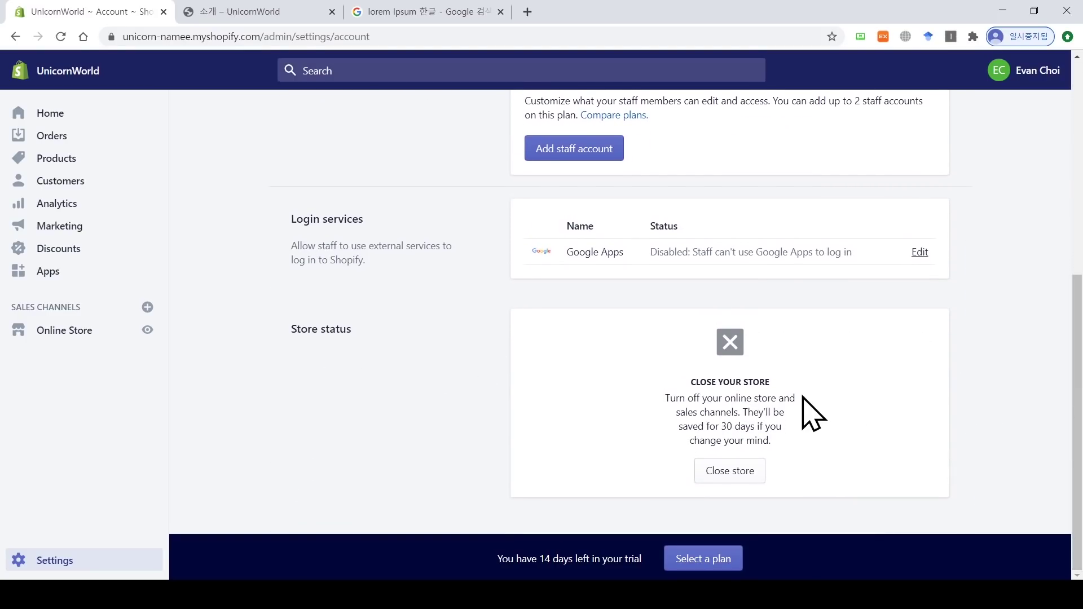
pyautogui.doubleClick(748, 381)
# Step: Go to the Online Store themes page and load the store URL in an incognito window
pyautogui.click(73, 331)
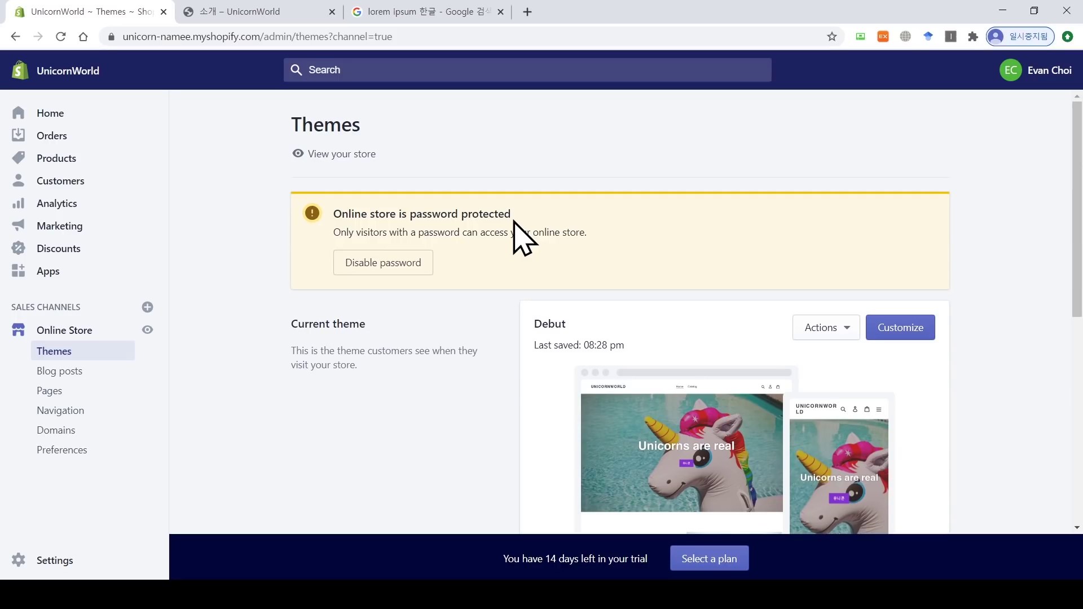
pyautogui.click(1068, 36)
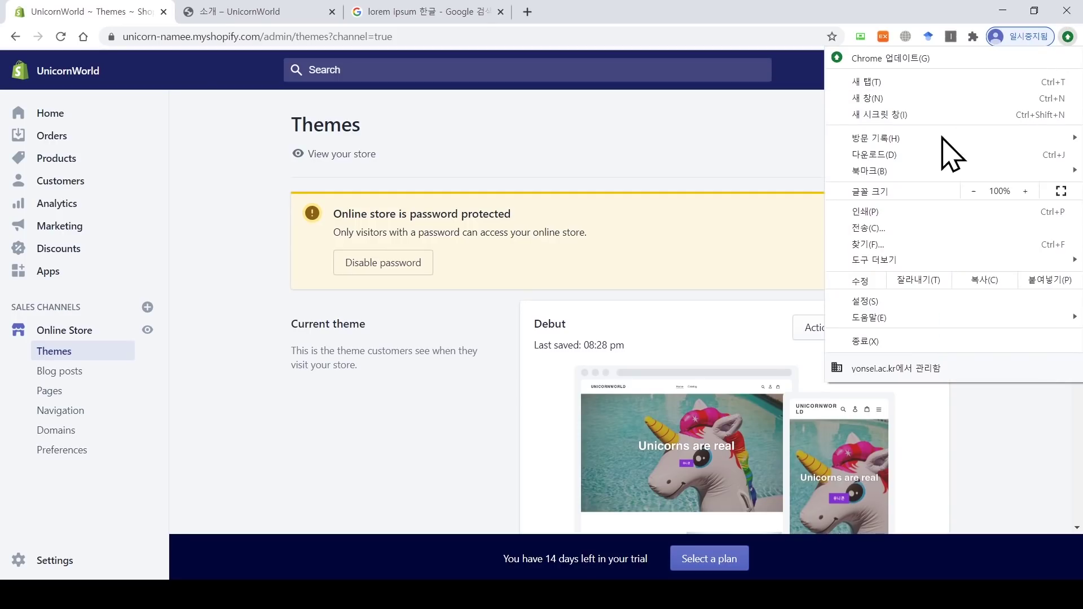
pyautogui.click(902, 114)
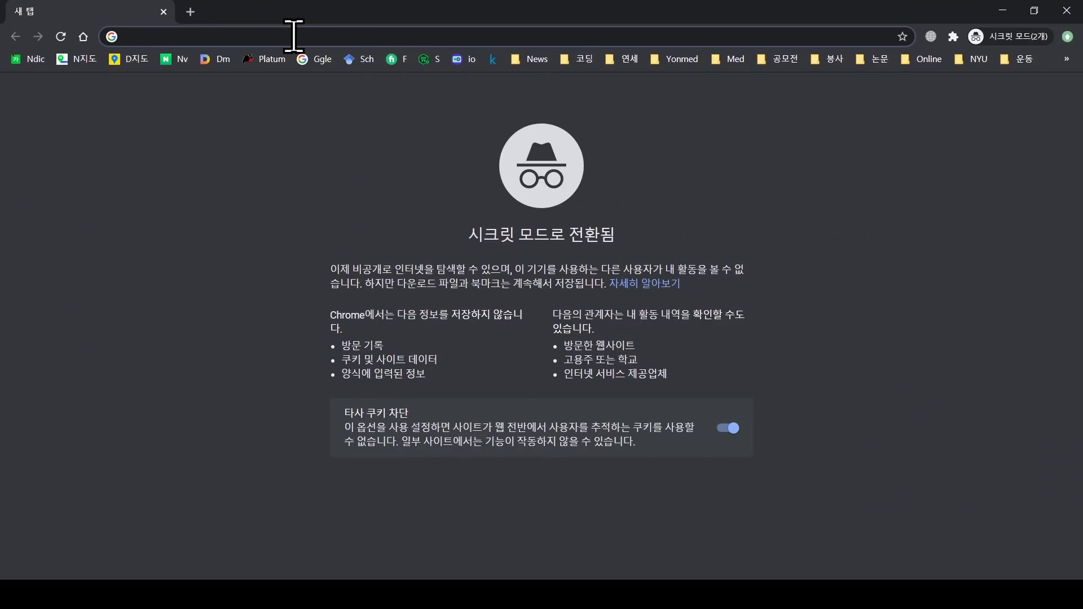
pyautogui.write('https://unicorn-namee.myshopify.com/pages/%EC%86%8C%EA%B0%9C')
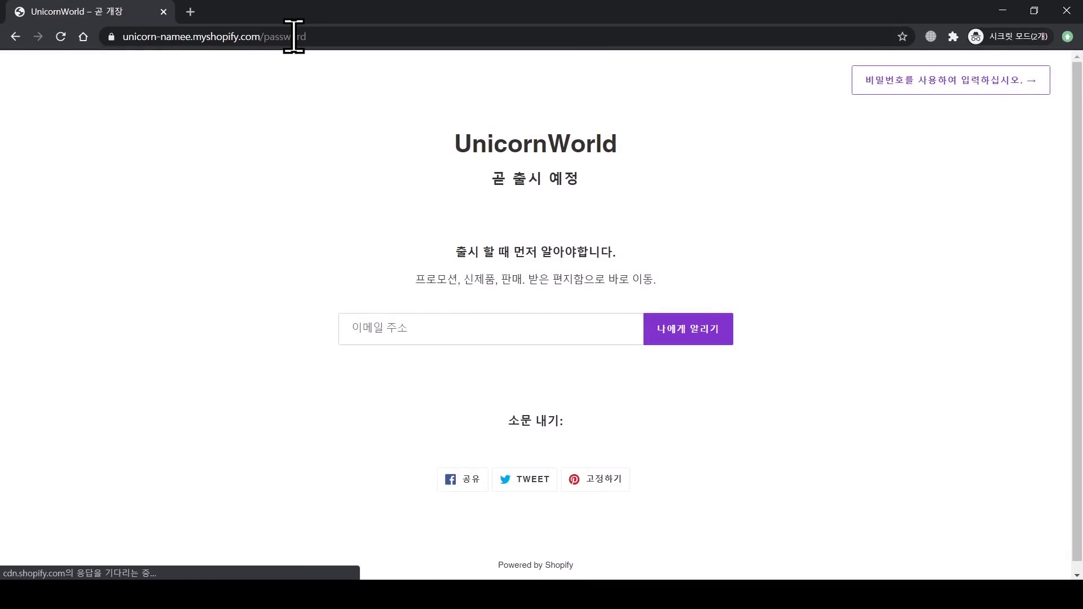
pyautogui.moveTo(452, 148); pyautogui.dragTo(597, 187)
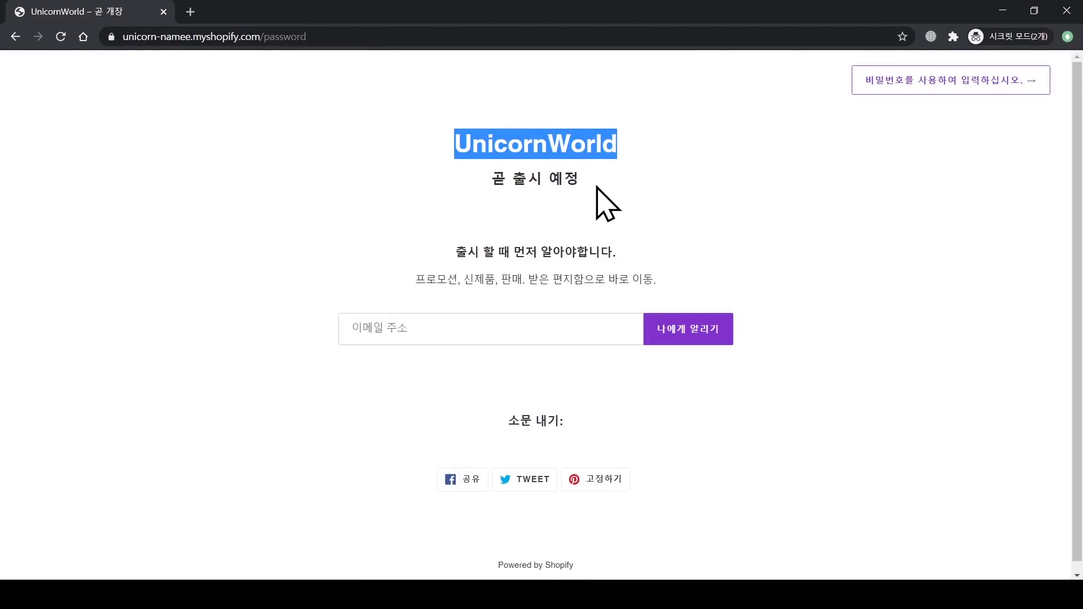
pyautogui.click(597, 187)
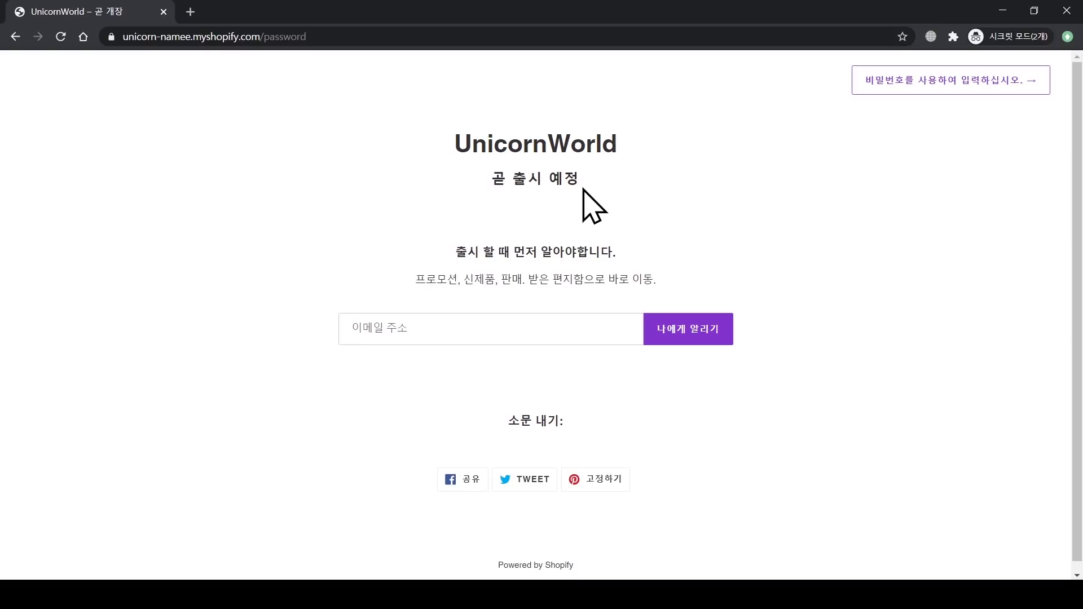
# Step: Confirm the storefront shows the password entry prompt, then return to the admin Themes page
pyautogui.click(892, 85)
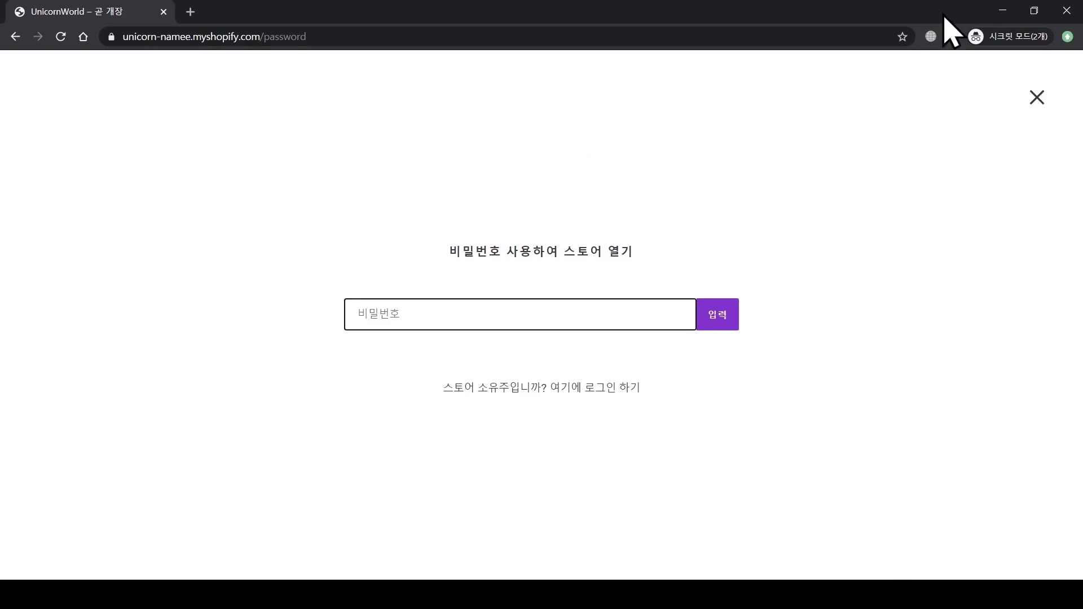
pyautogui.click(1002, 10)
pyautogui.click(102, 11)
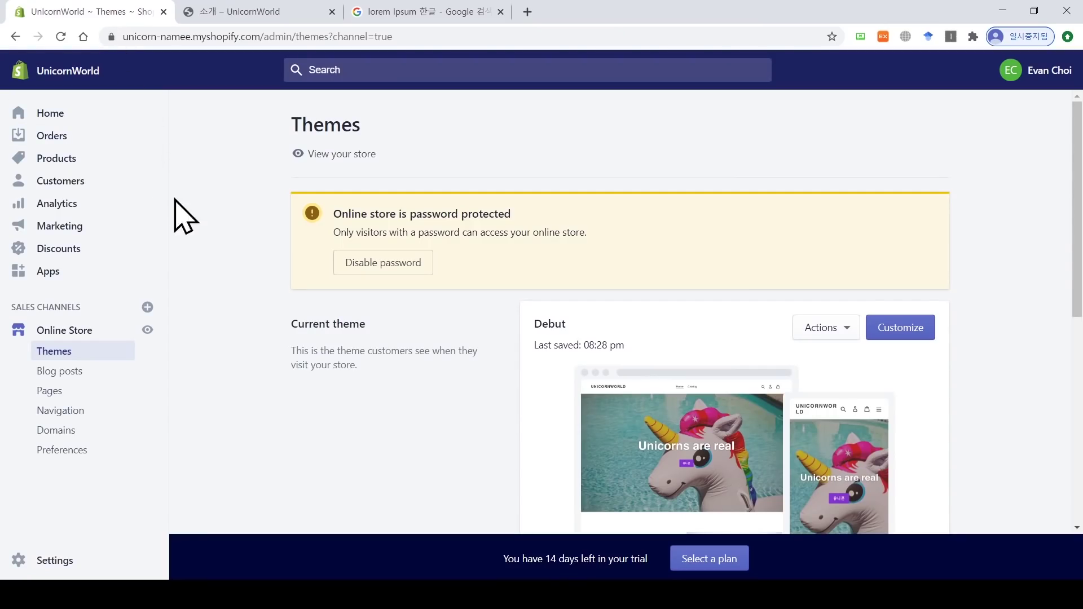
# Step: Try disabling the password and view plans: Basic $29, Shopify $79, Advanced $299 monthly
pyautogui.click(385, 272)
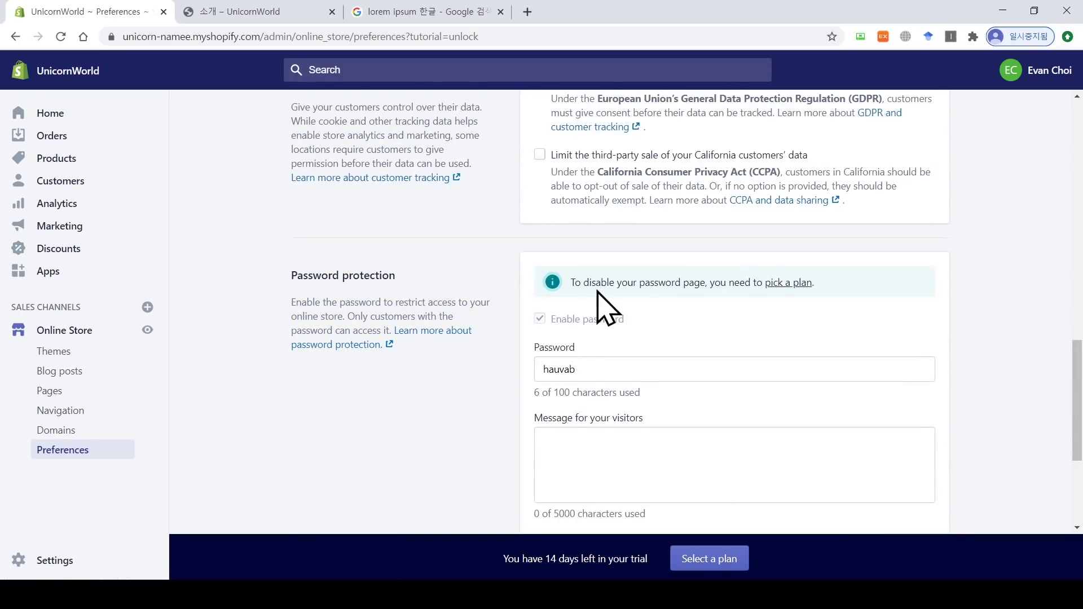
pyautogui.moveTo(705, 282); pyautogui.dragTo(570, 283)
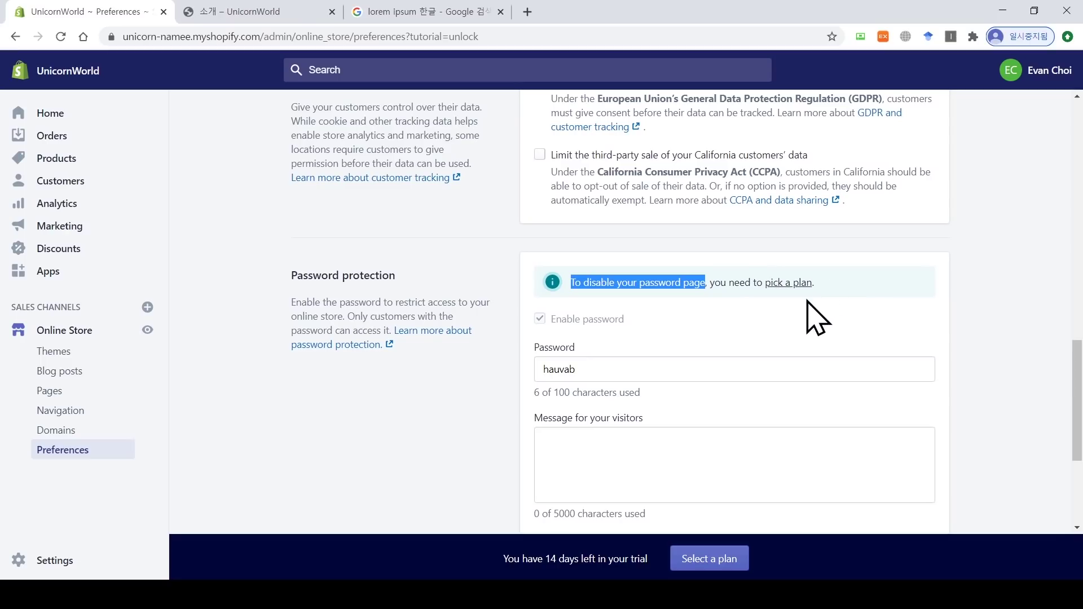
pyautogui.click(795, 283)
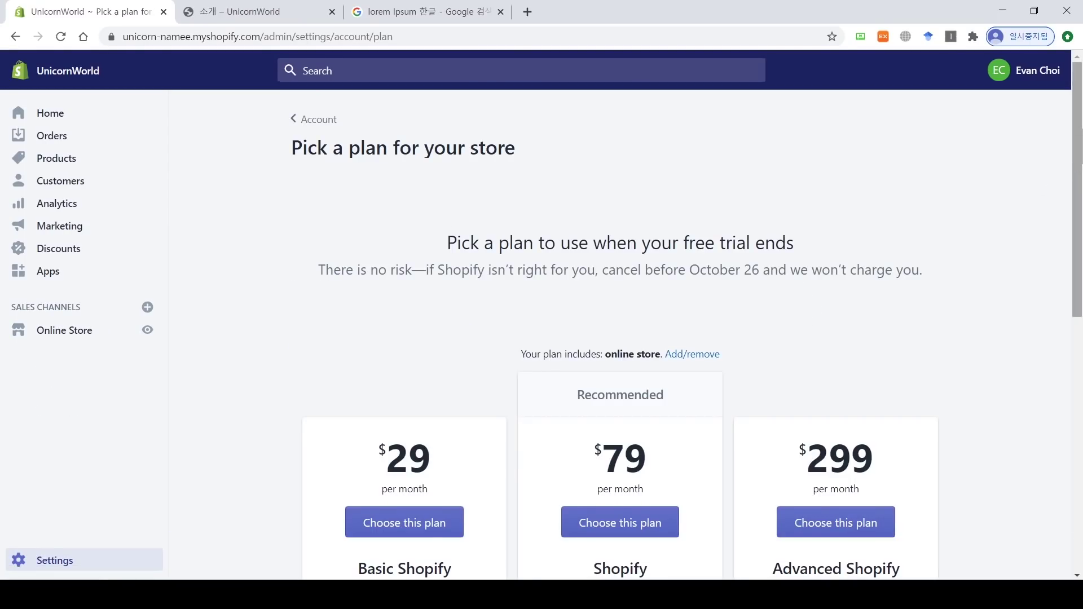
pyautogui.scroll(-4, 1047, 174)
pyautogui.scroll(-1, 688, 320)
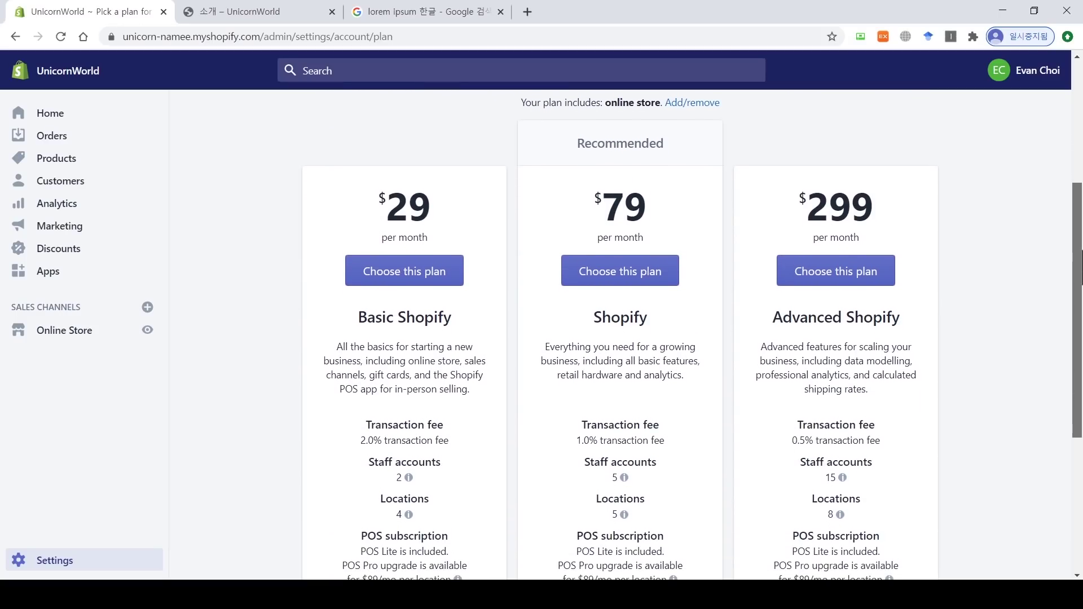
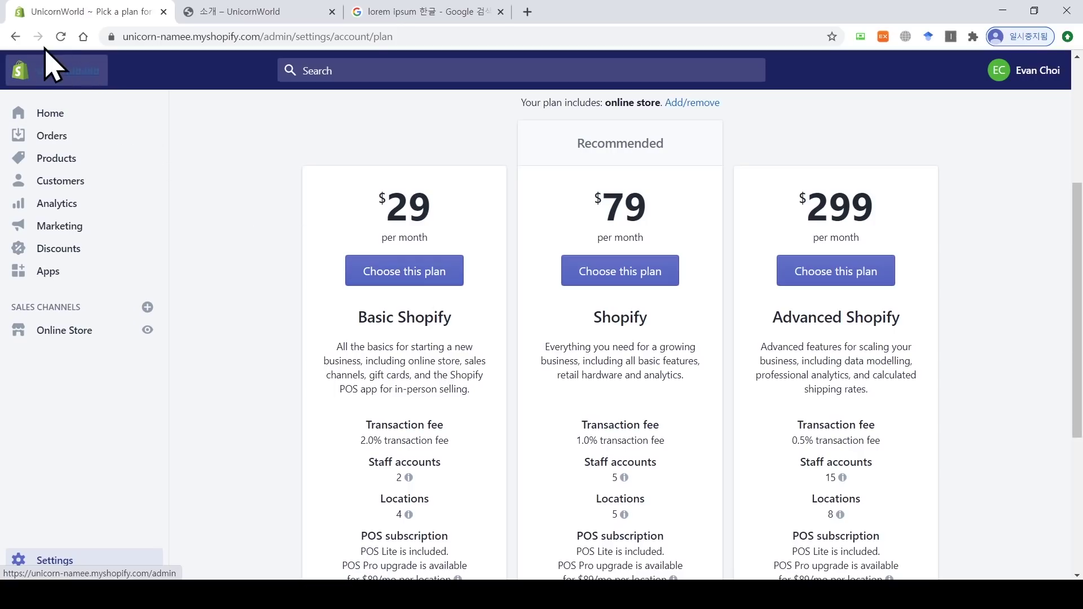
# Step: Return to Online Store Preferences and review the store password field
pyautogui.click(15, 36)
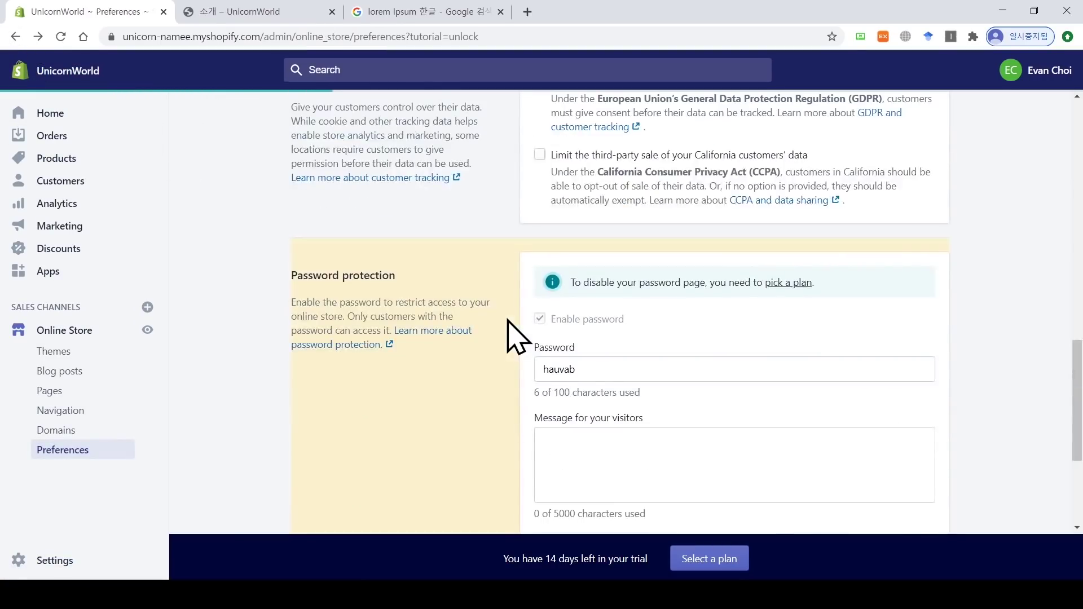
pyautogui.moveTo(601, 372); pyautogui.dragTo(536, 369)
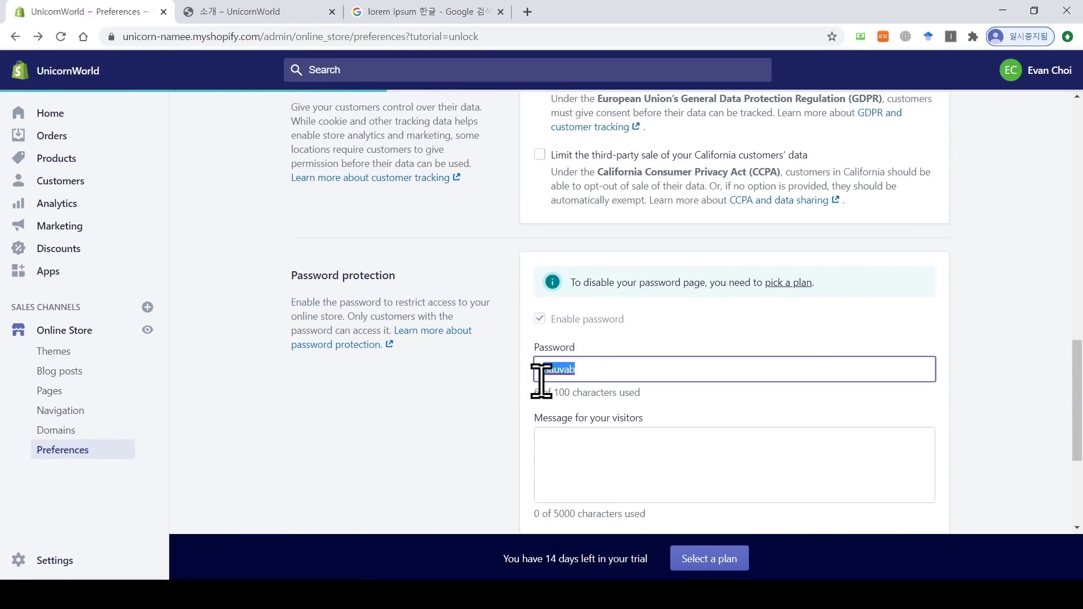
pyautogui.click(599, 368)
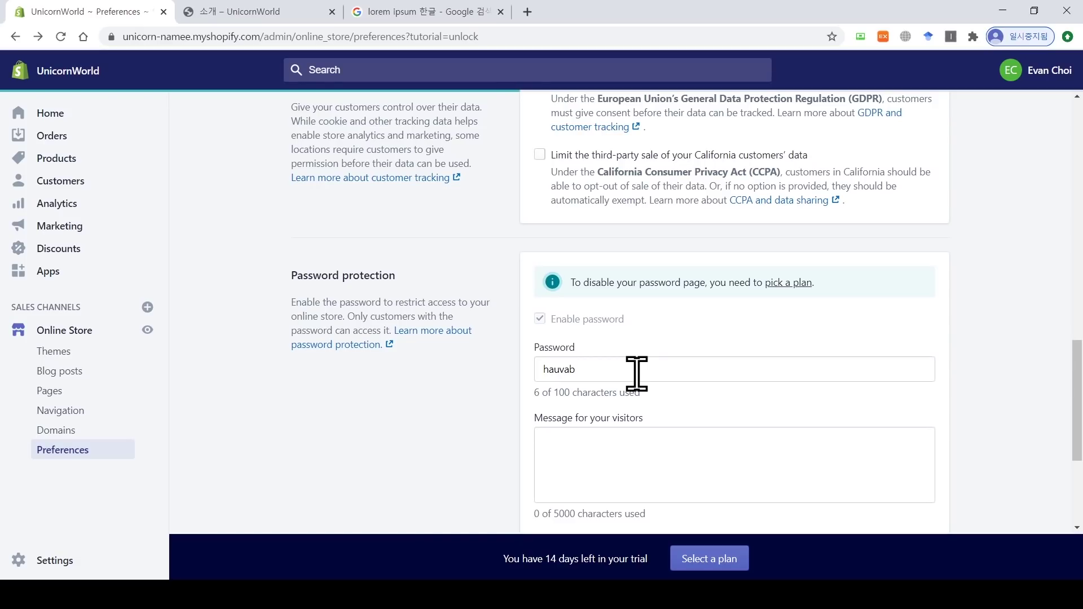
# Step: From the plan picker, choose the Basic Shopify plan at $29 per month
pyautogui.click(779, 284)
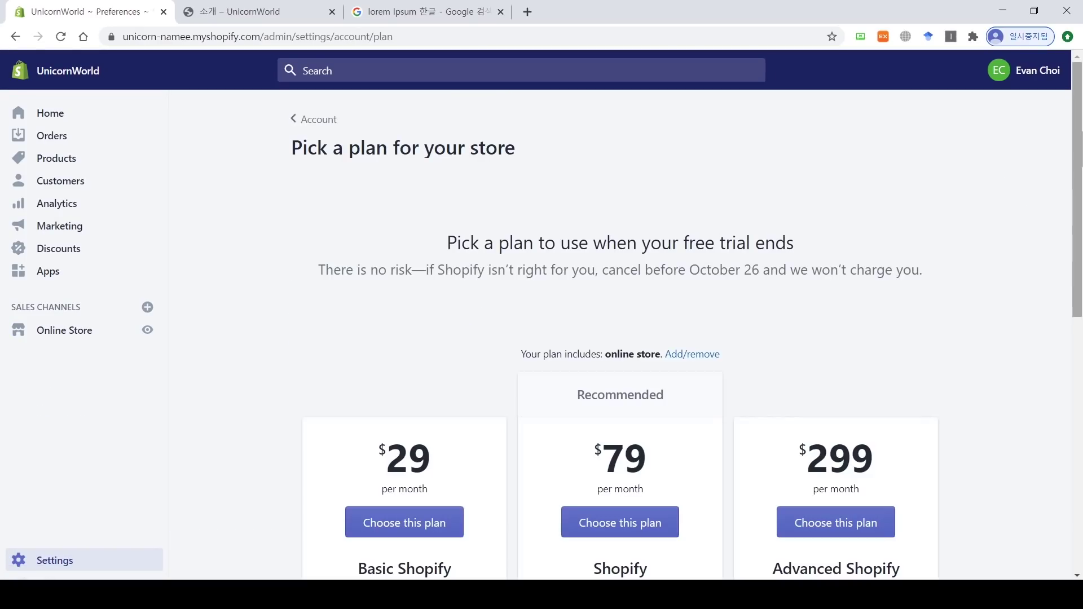
pyautogui.scroll(-4, 790, 305)
pyautogui.moveTo(1082, 238); pyautogui.dragTo(1082, 260)
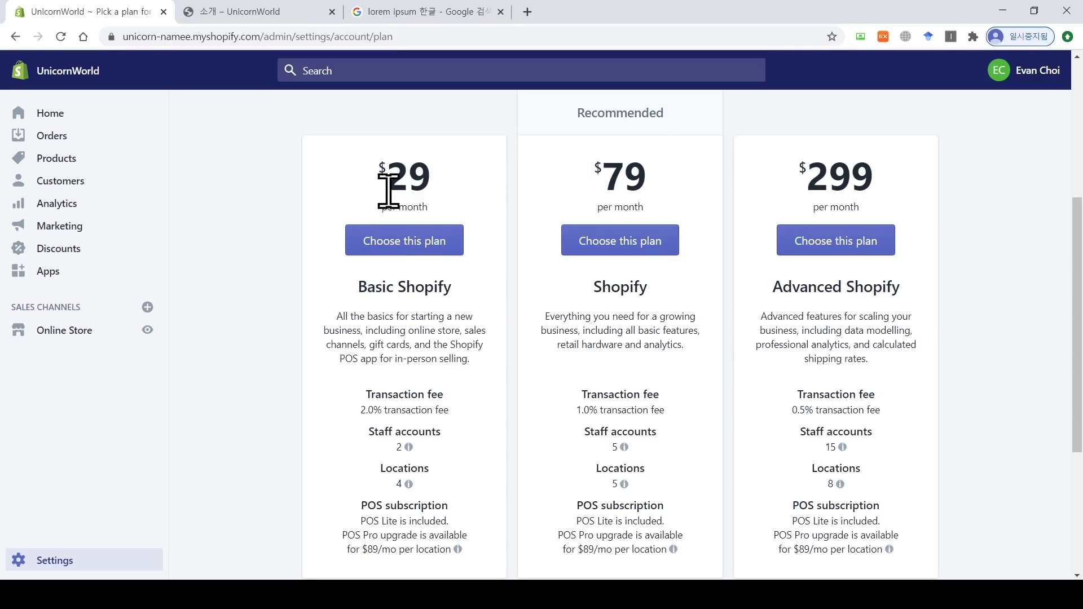
pyautogui.moveTo(438, 189); pyautogui.dragTo(380, 198)
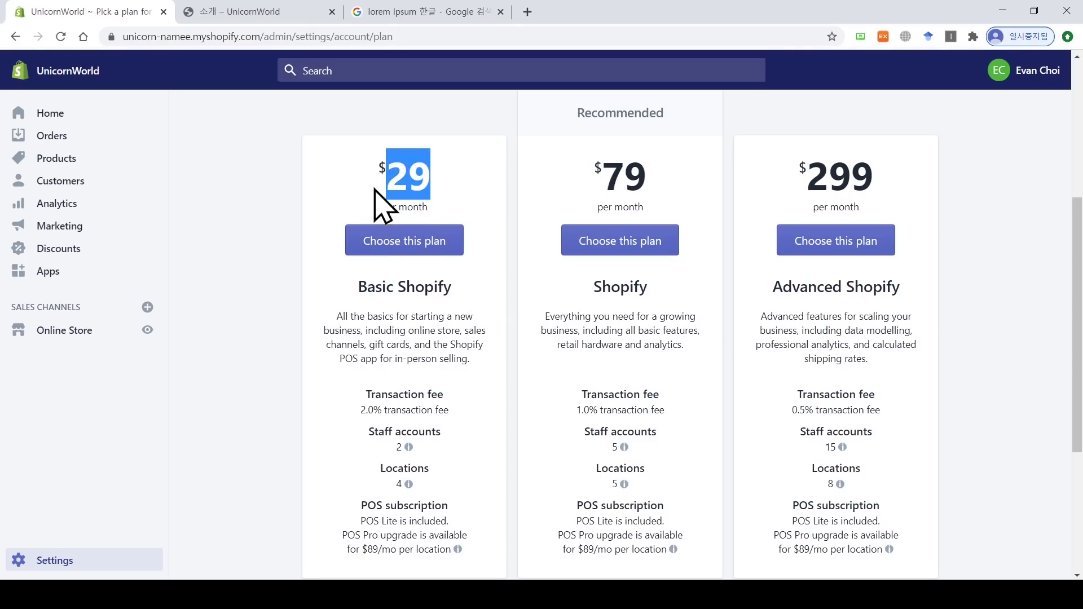
pyautogui.click(365, 198)
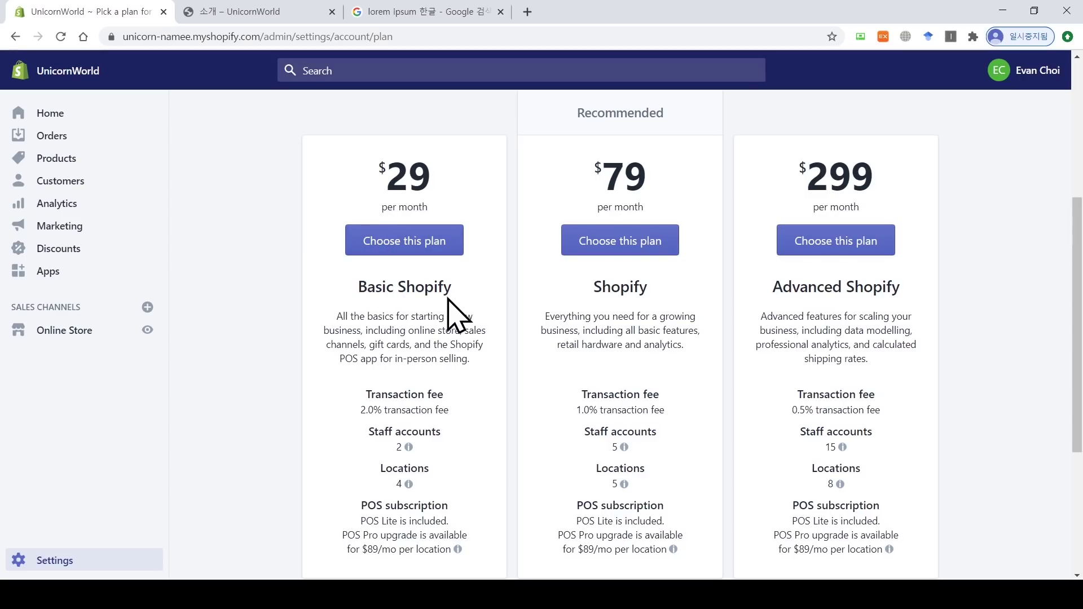
pyautogui.click(439, 248)
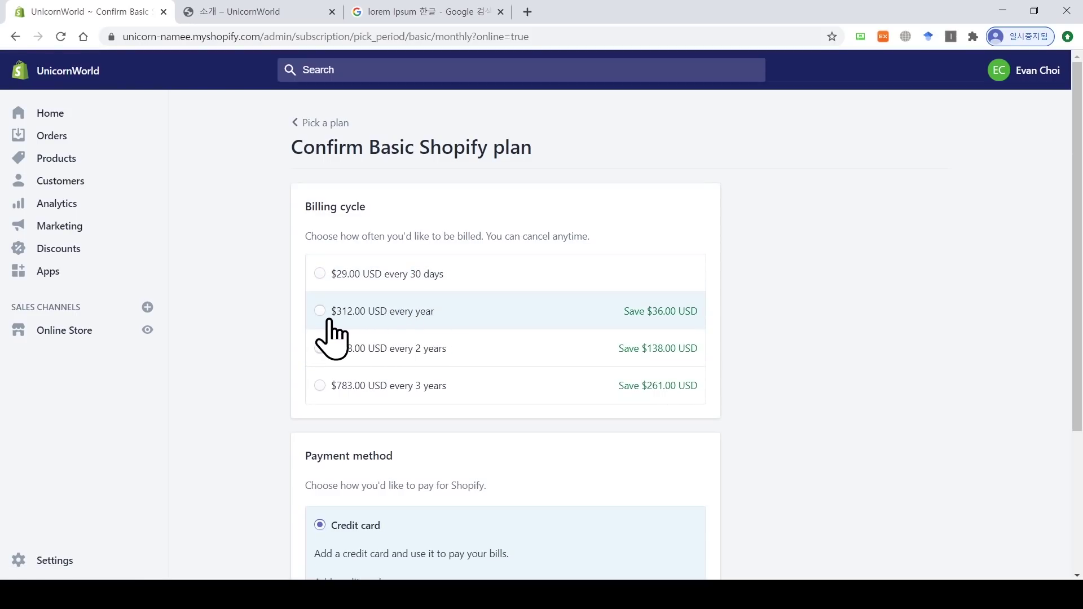
# Step: Set the billing cycle to $29.00 USD every 30 days instead of yearly
pyautogui.click(369, 319)
pyautogui.click(368, 279)
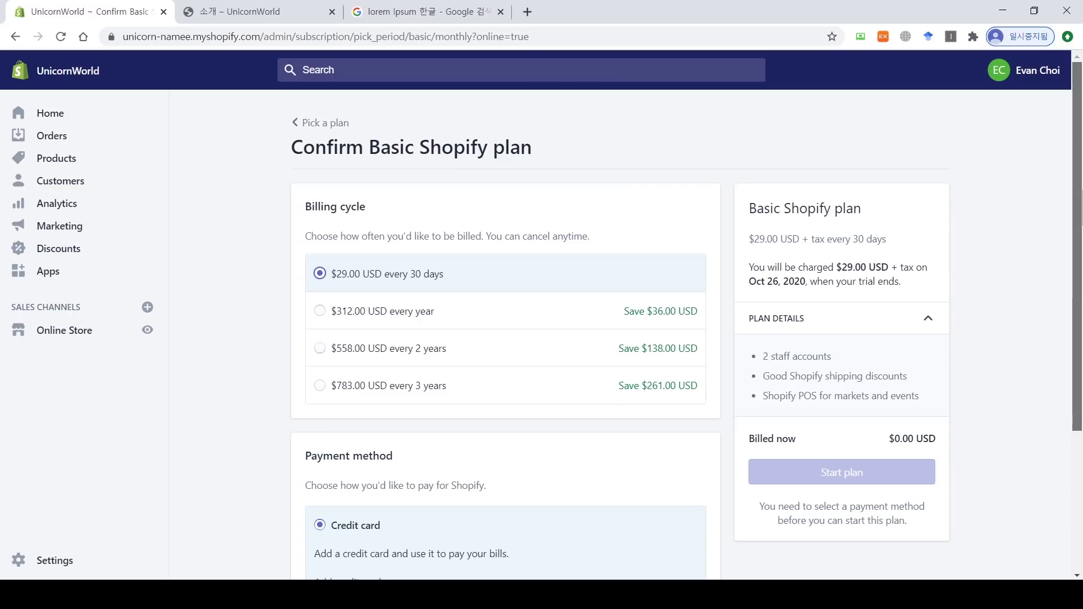
pyautogui.moveTo(1078, 220); pyautogui.dragTo(1079, 336)
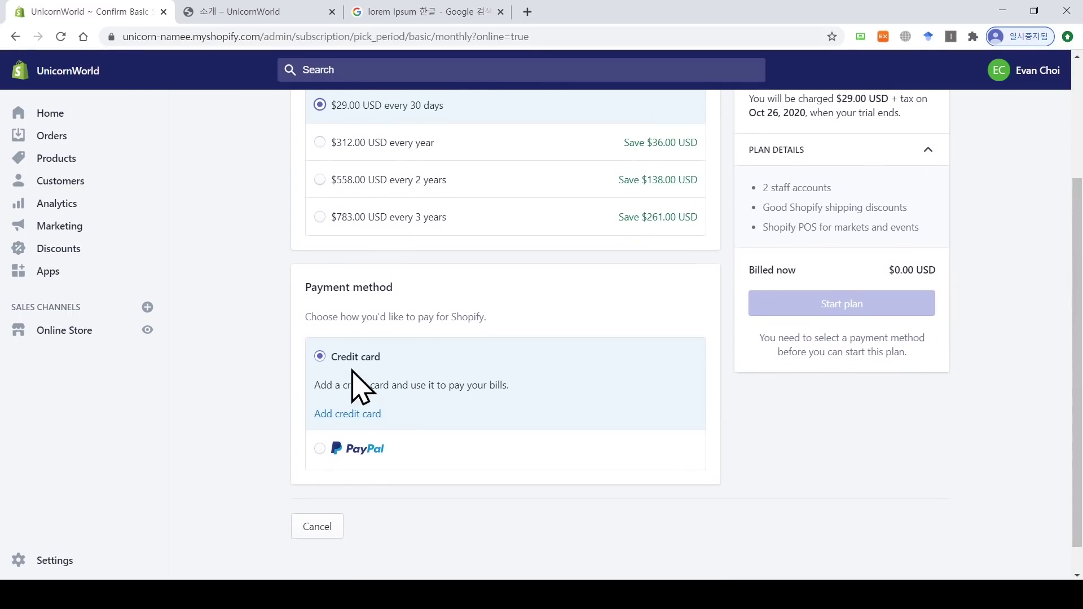
# Step: Connect a PayPal account as the payment method via 동의 및 계속 and start the plan
pyautogui.click(368, 449)
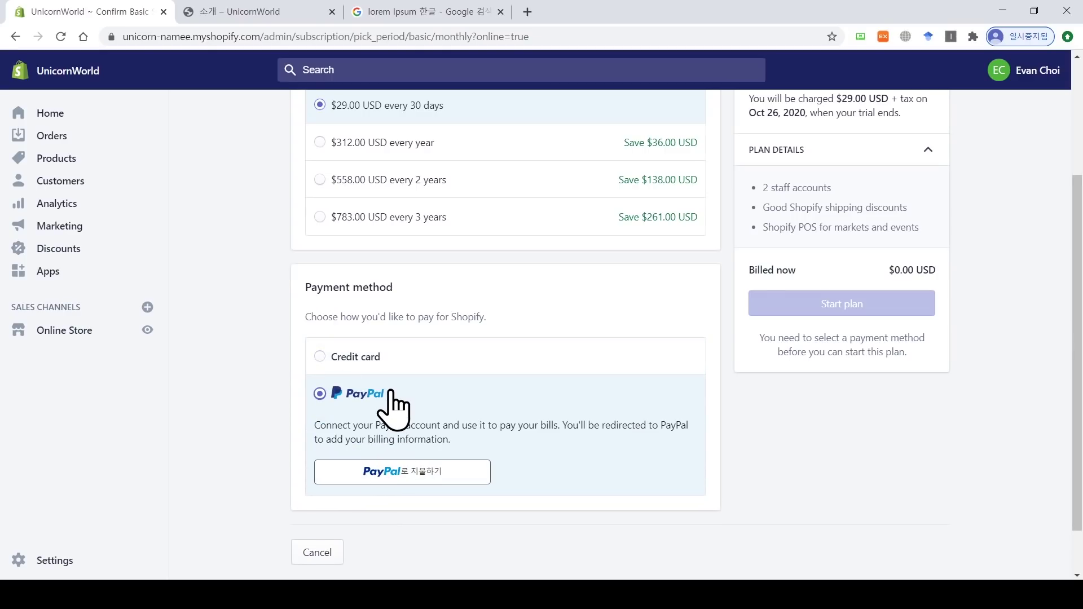
pyautogui.click(402, 472)
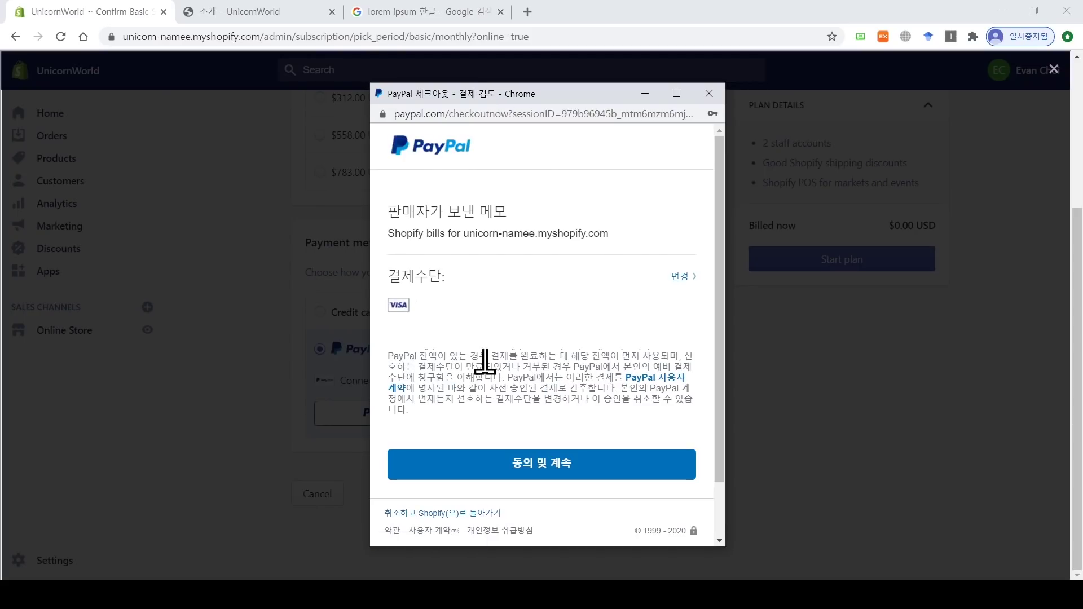
pyautogui.click(484, 309)
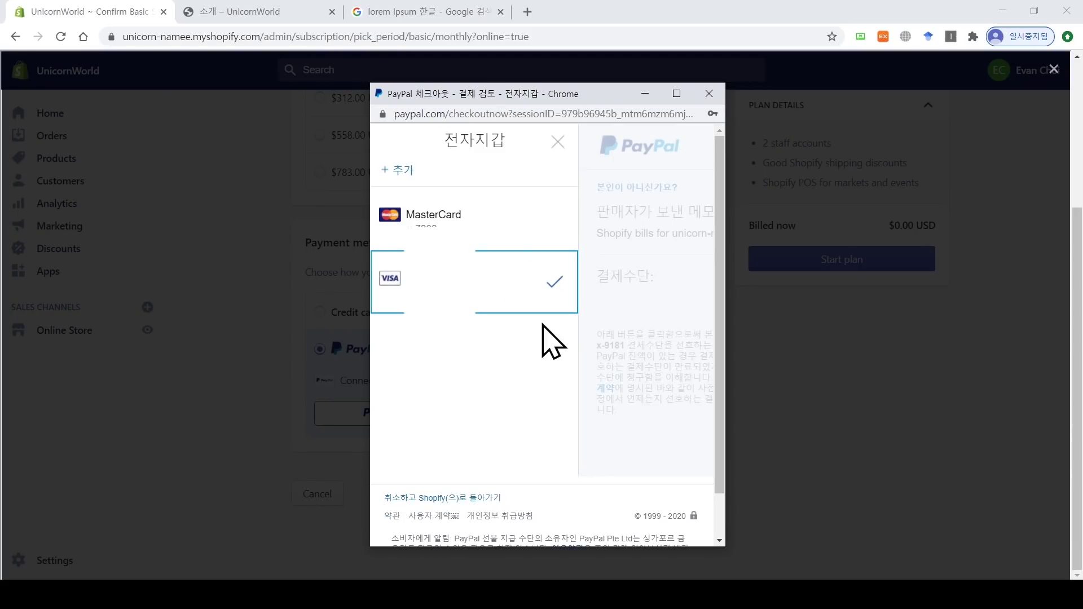
pyautogui.click(539, 465)
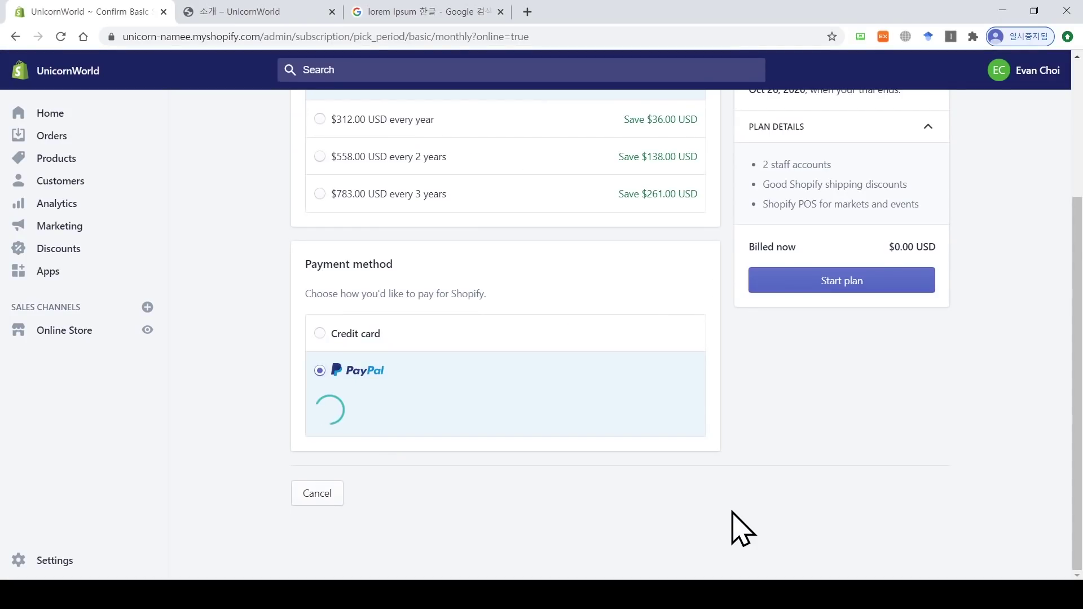
pyautogui.click(816, 260)
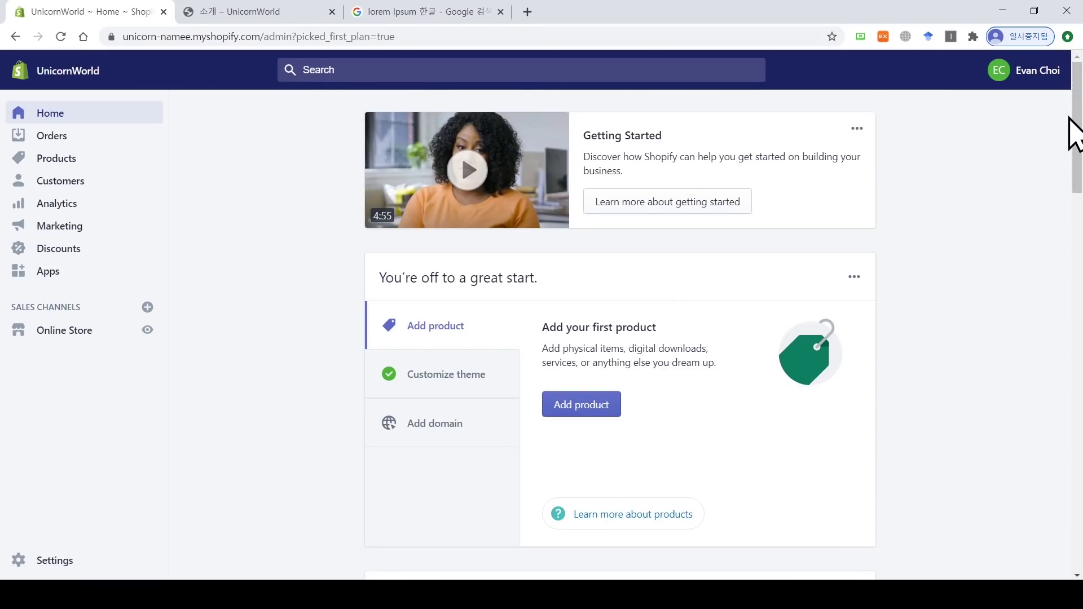
# Step: In Online Store Preferences, uncheck Enable password and save the change
pyautogui.moveTo(1080, 138)
pyautogui.mouseDown()
pyautogui.moveTo(1081, 536)
pyautogui.moveTo(1081, 137)
pyautogui.mouseUp()
pyautogui.click(64, 332)
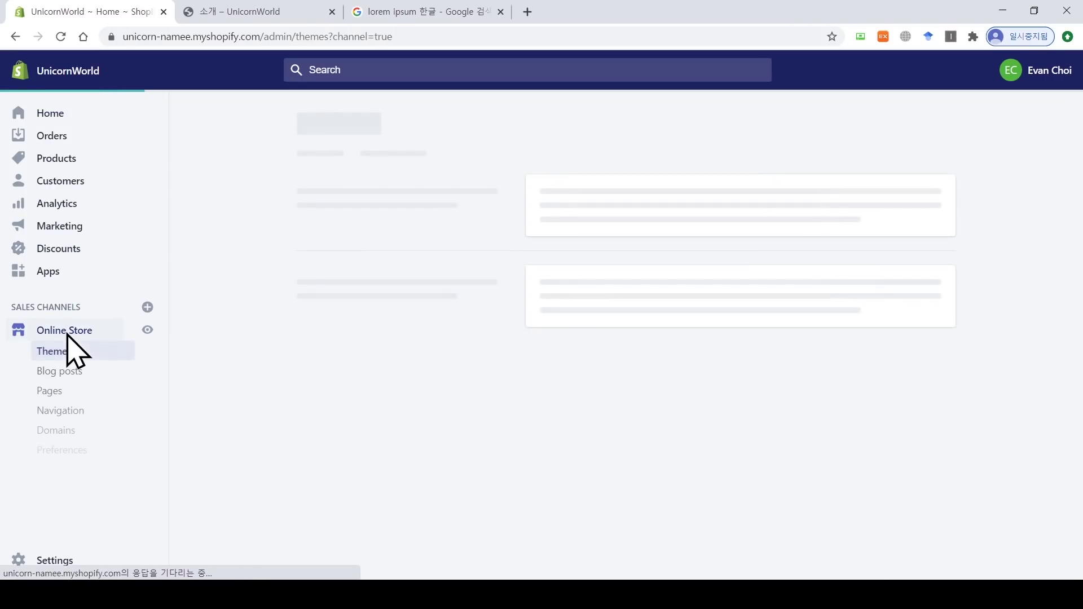
pyautogui.click(63, 451)
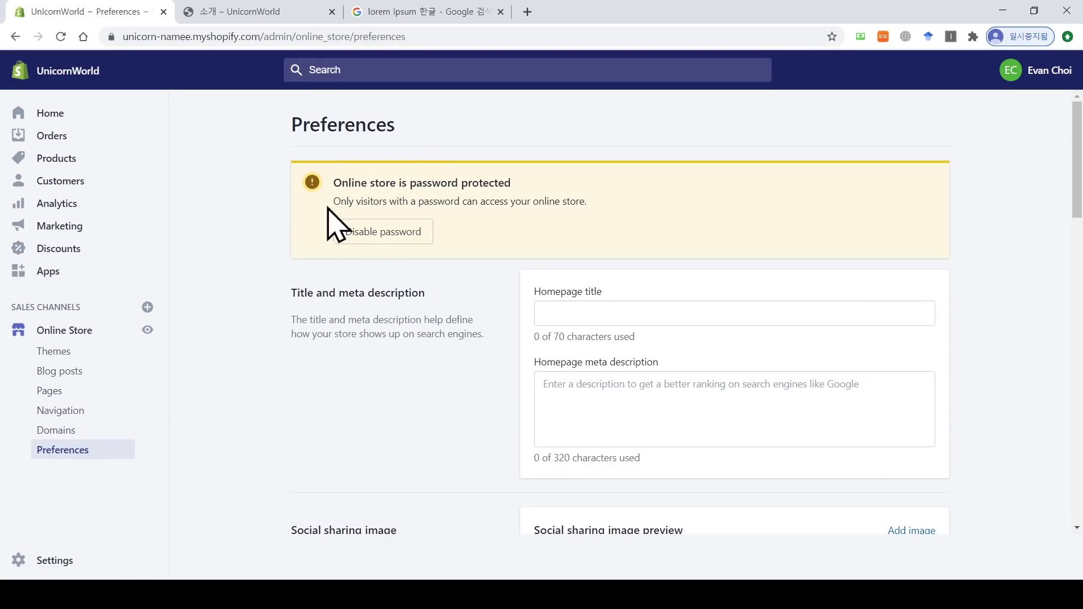
pyautogui.scroll(-2, 516, 237)
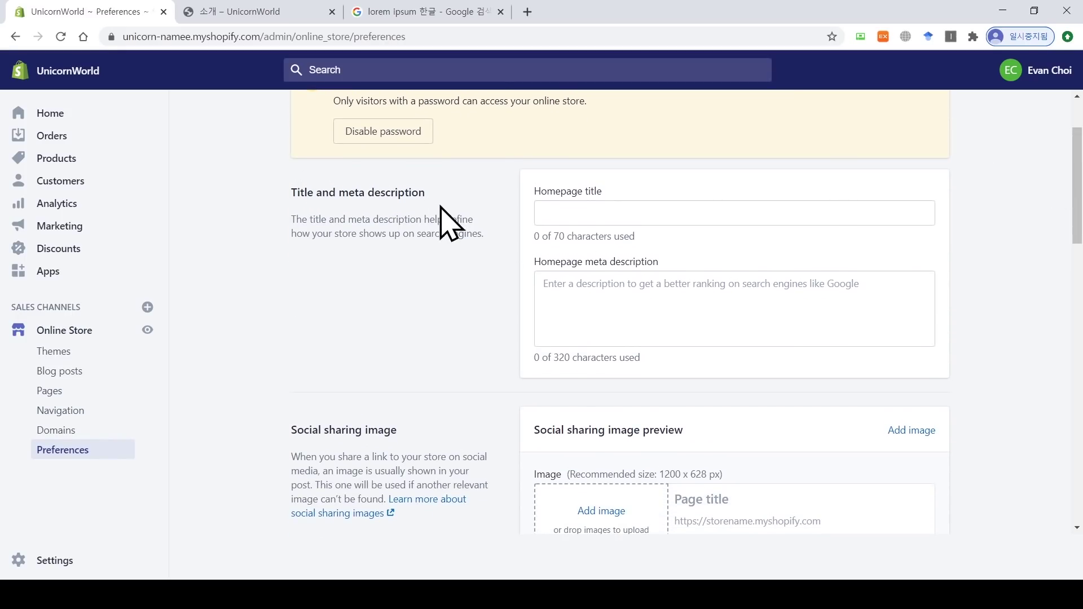
pyautogui.moveTo(1078, 205); pyautogui.dragTo(1078, 295)
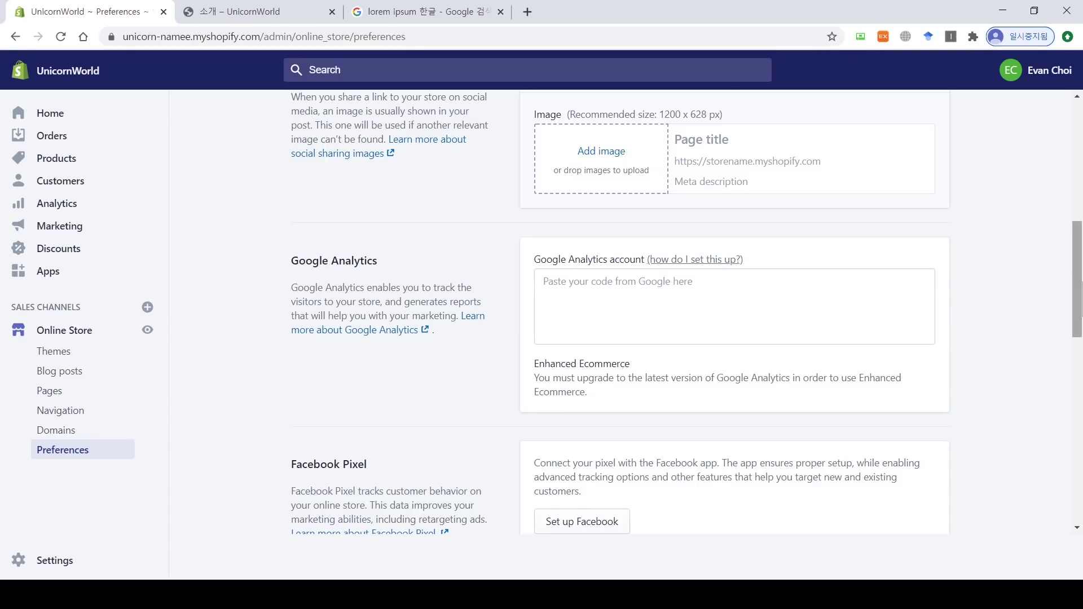
pyautogui.moveTo(1078, 284); pyautogui.dragTo(1078, 400)
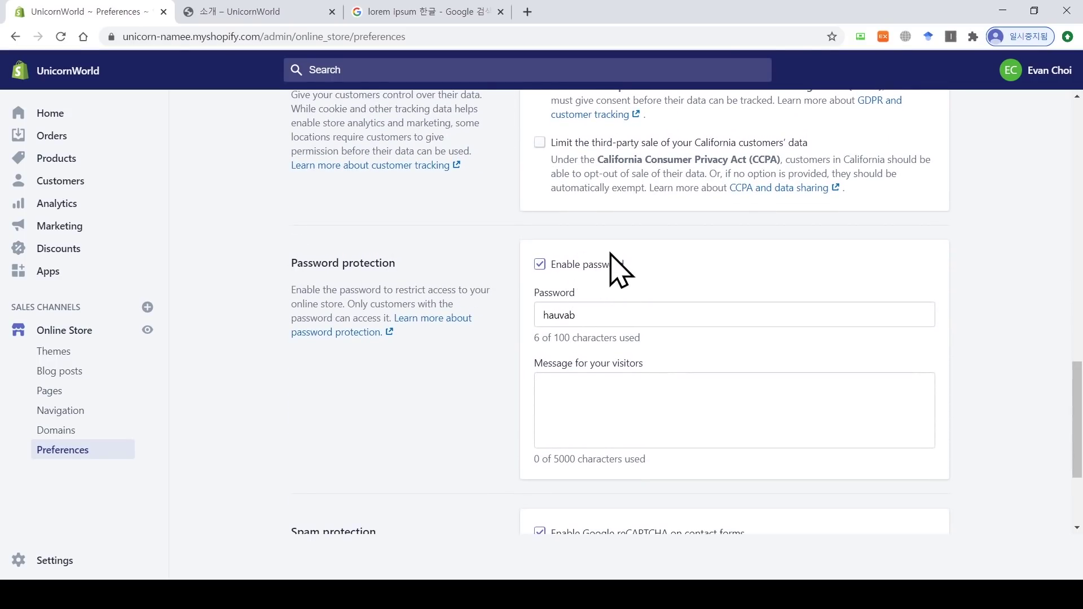
pyautogui.click(540, 265)
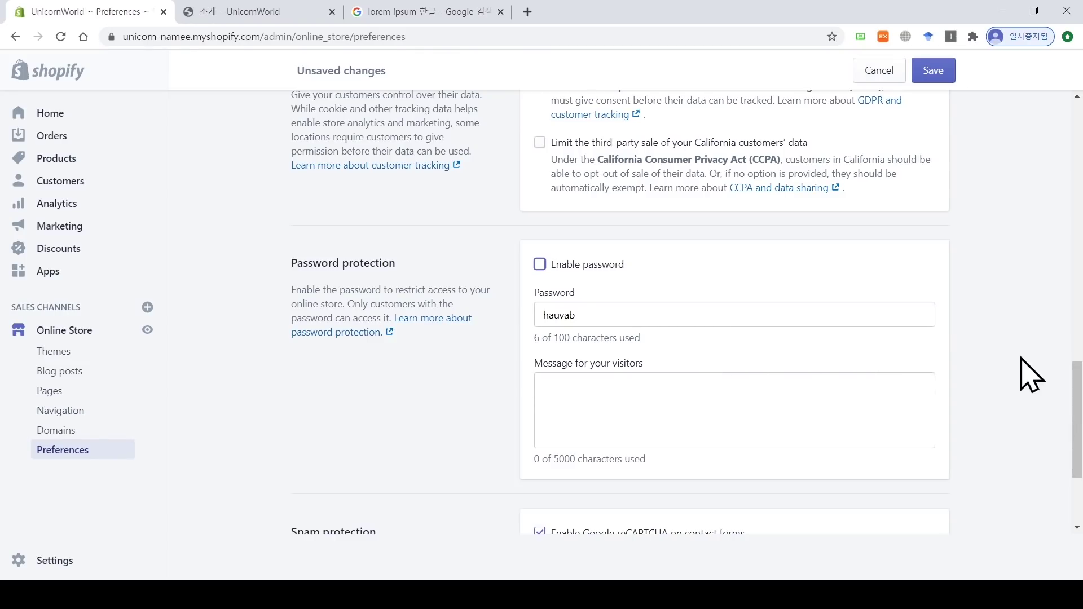
pyautogui.click(935, 74)
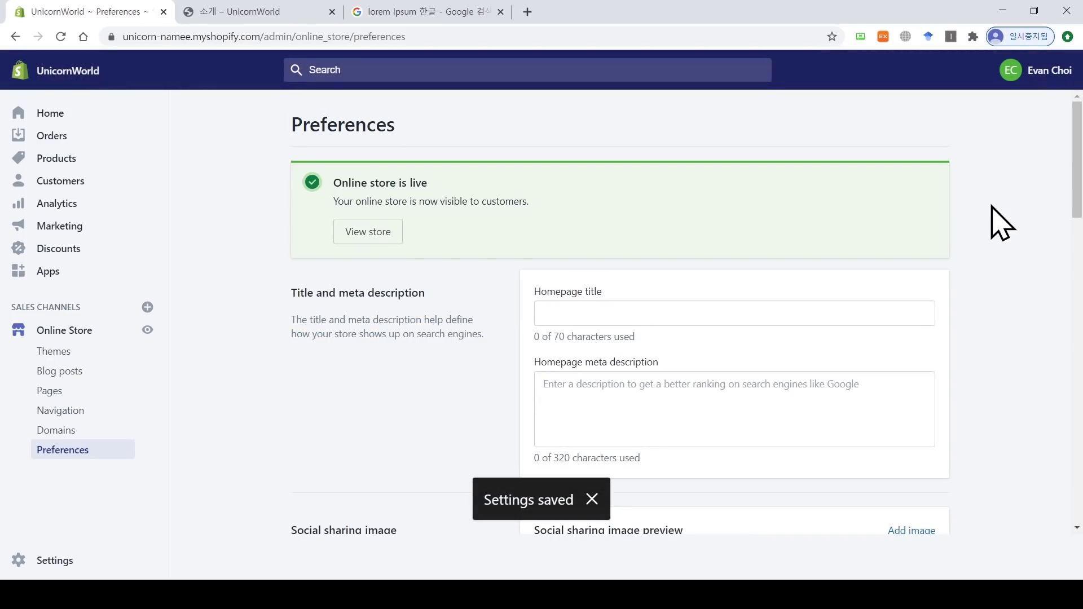
pyautogui.hotkey('ctrl', 'shift', 'n')
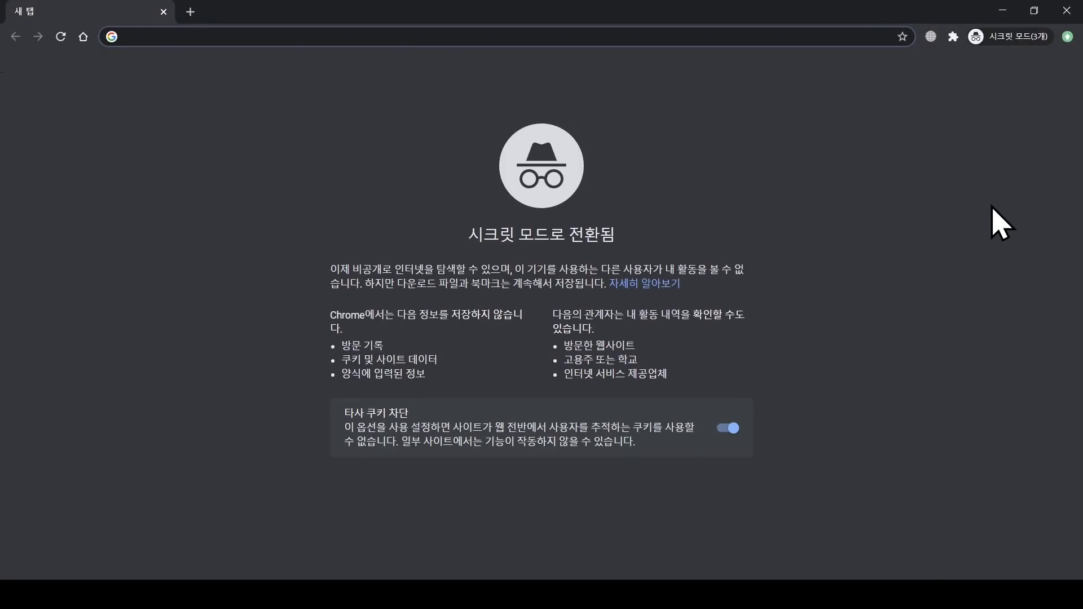
pyautogui.write('https://unicorn-namee.myshopify.com/pages/%EC%86%8C%EA%B0%9C')
pyautogui.press('Return')
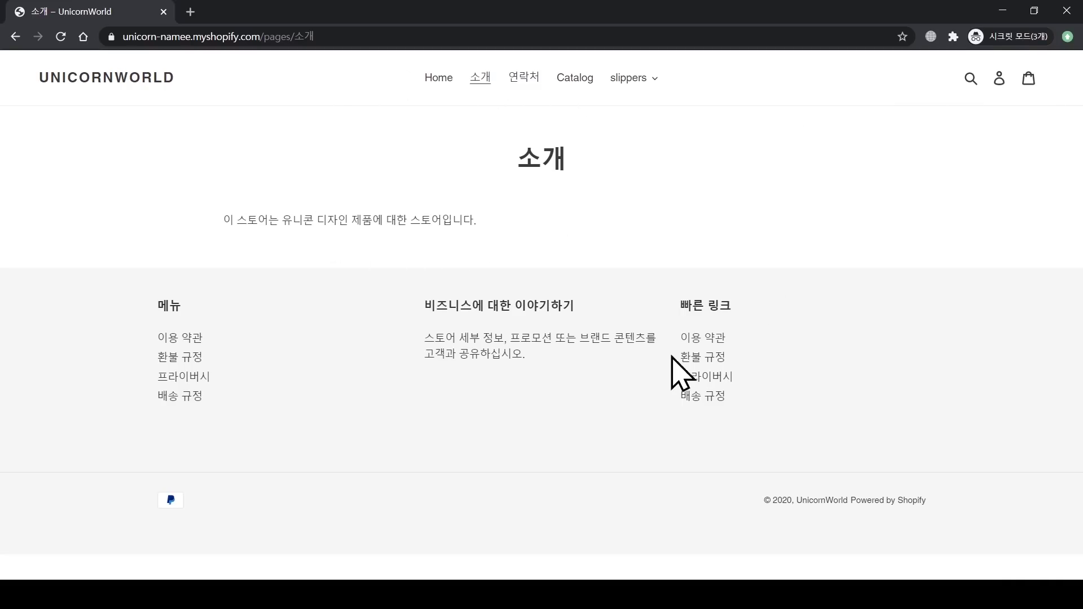
pyautogui.click(1075, 10)
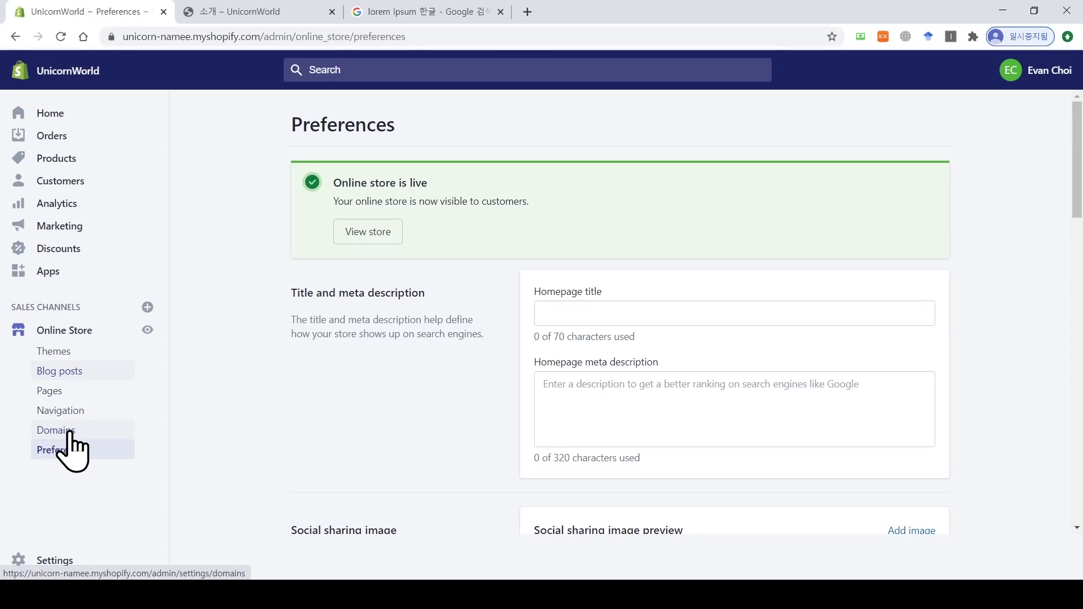
# Step: Start a new blog post draft, then go to Domains in the Online Store sidebar
pyautogui.click(67, 374)
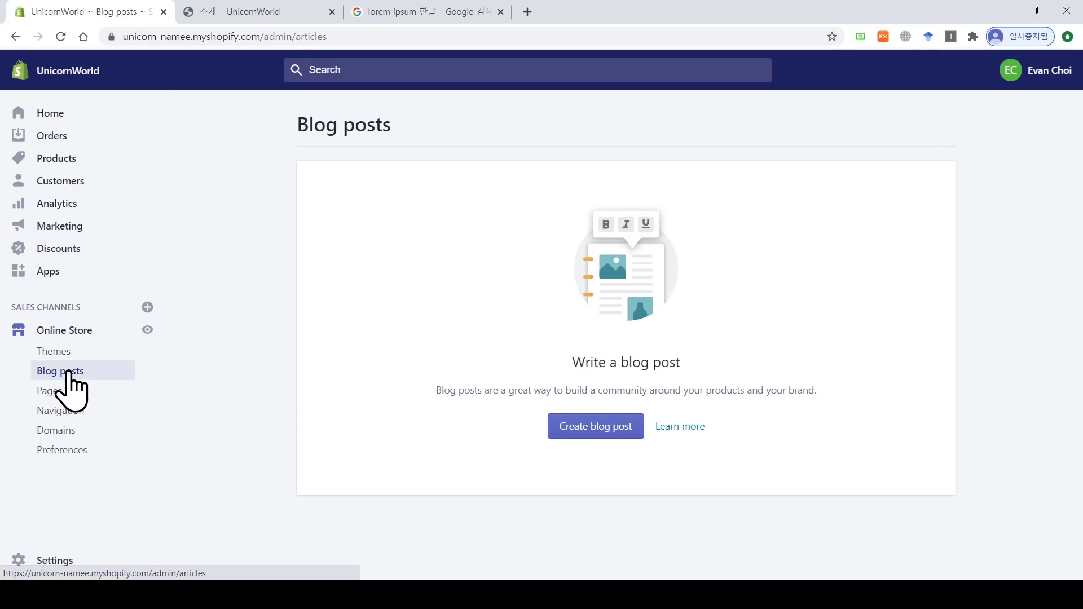
pyautogui.click(599, 427)
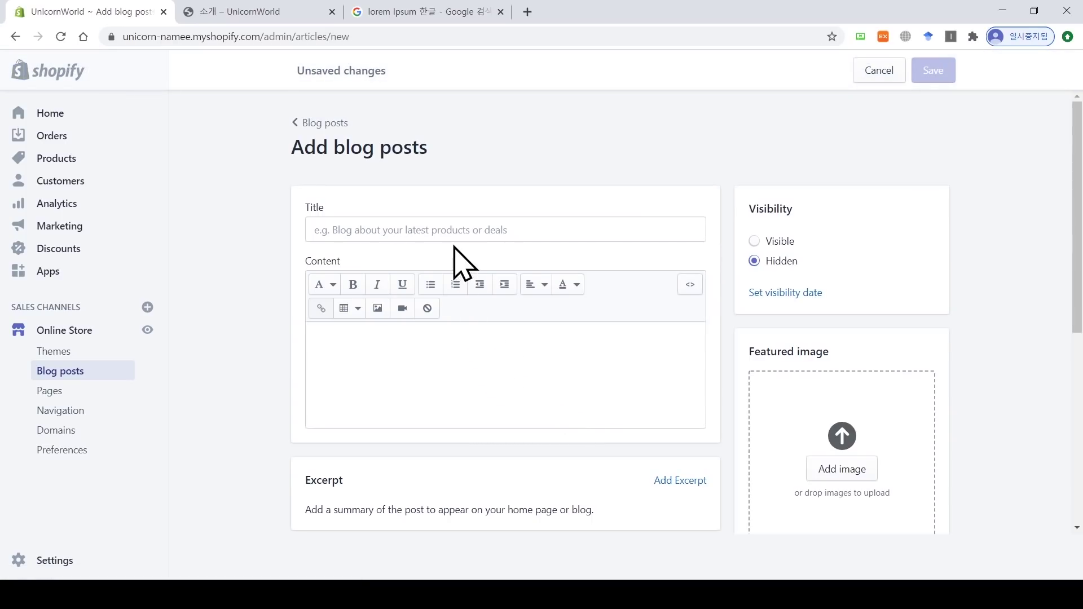
pyautogui.click(457, 225)
pyautogui.click(409, 353)
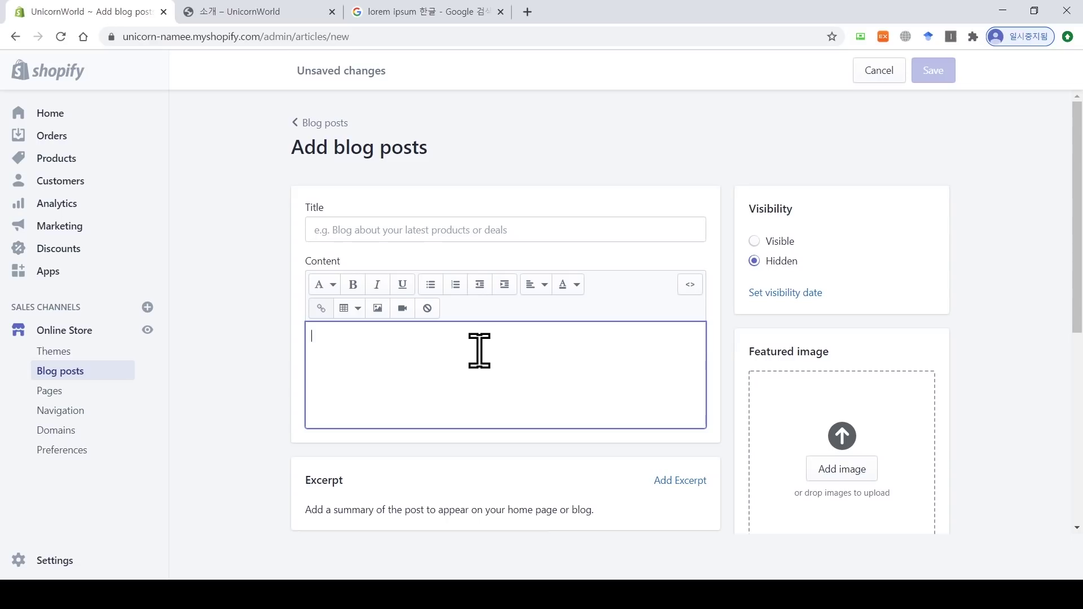
pyautogui.scroll(-2, 1079, 313)
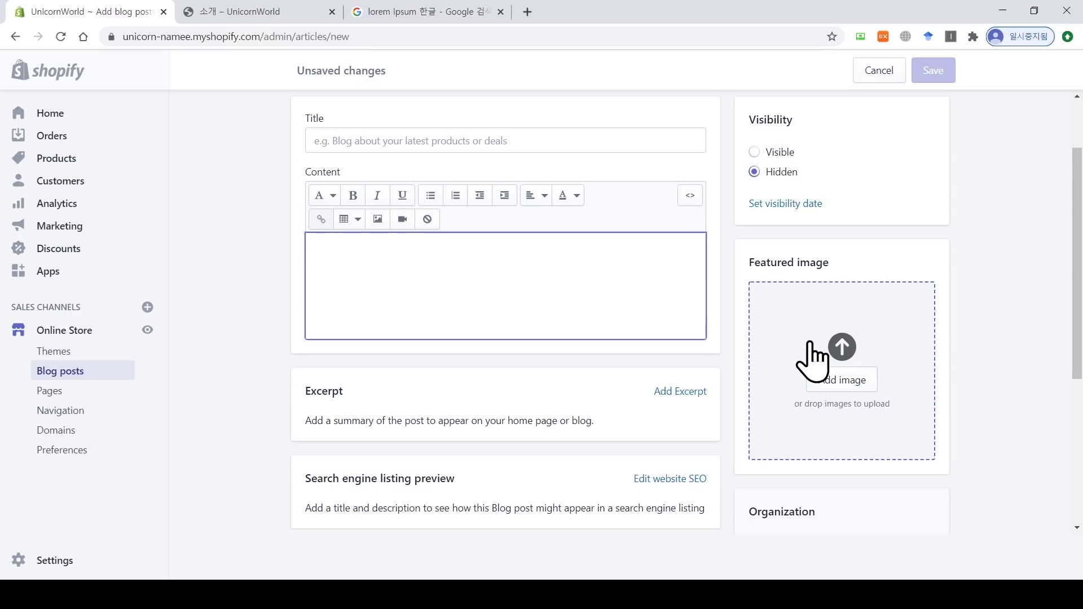
pyautogui.click(75, 457)
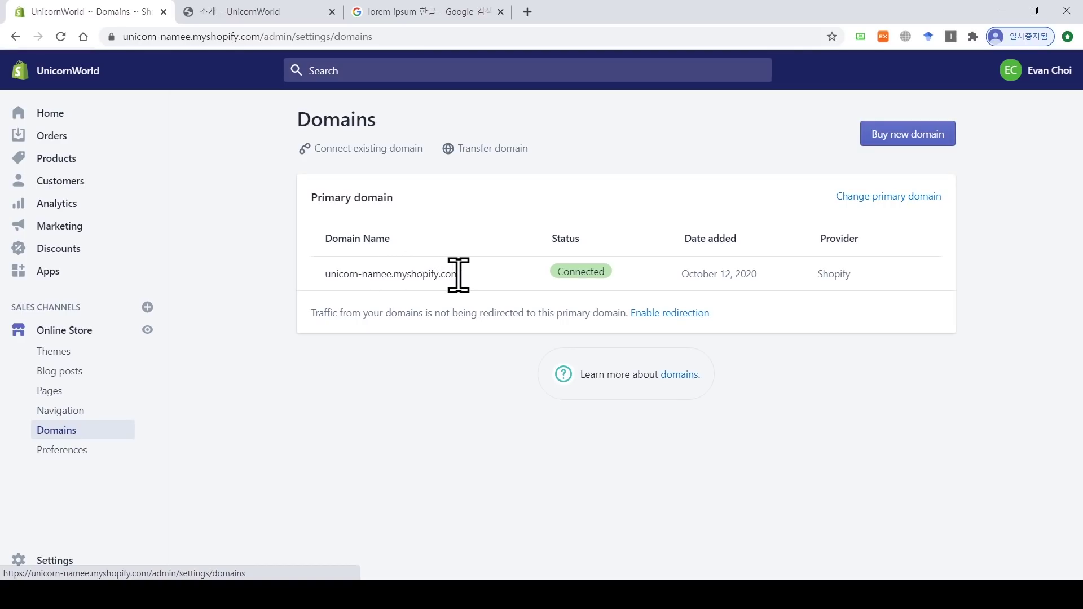
pyautogui.click(220, 11)
pyautogui.click(124, 79)
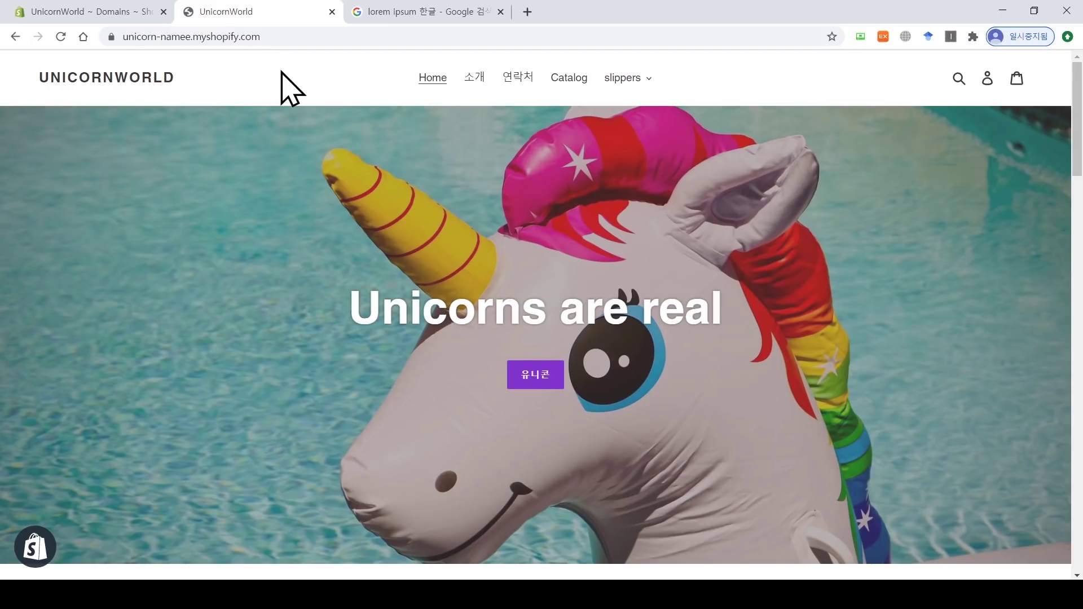
pyautogui.click(135, 11)
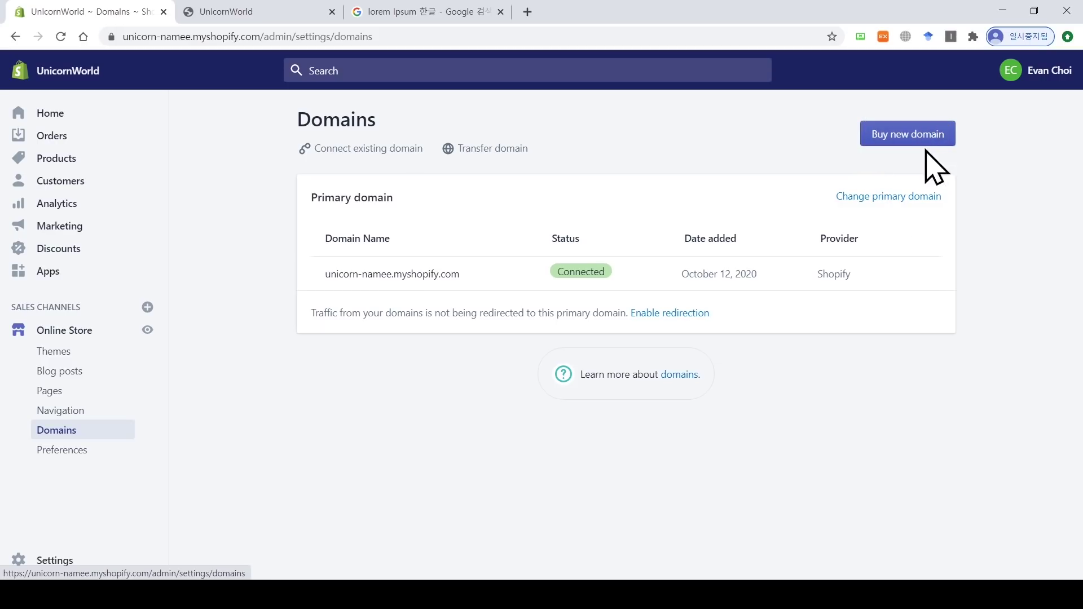
# Step: Start buying a new domain and search for unicorn.com
pyautogui.click(902, 139)
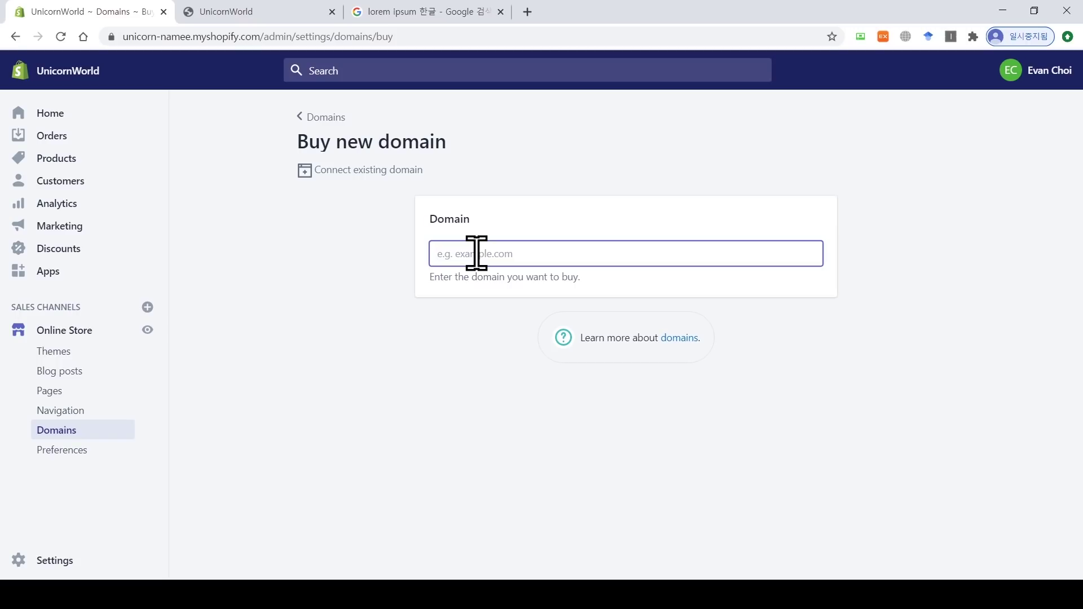
pyautogui.write('ㅕㅜ')
pyautogui.press('BackSpace')
pyautogui.press('BackSpace')
pyautogui.press('Hangul')
pyautogui.write('unic')
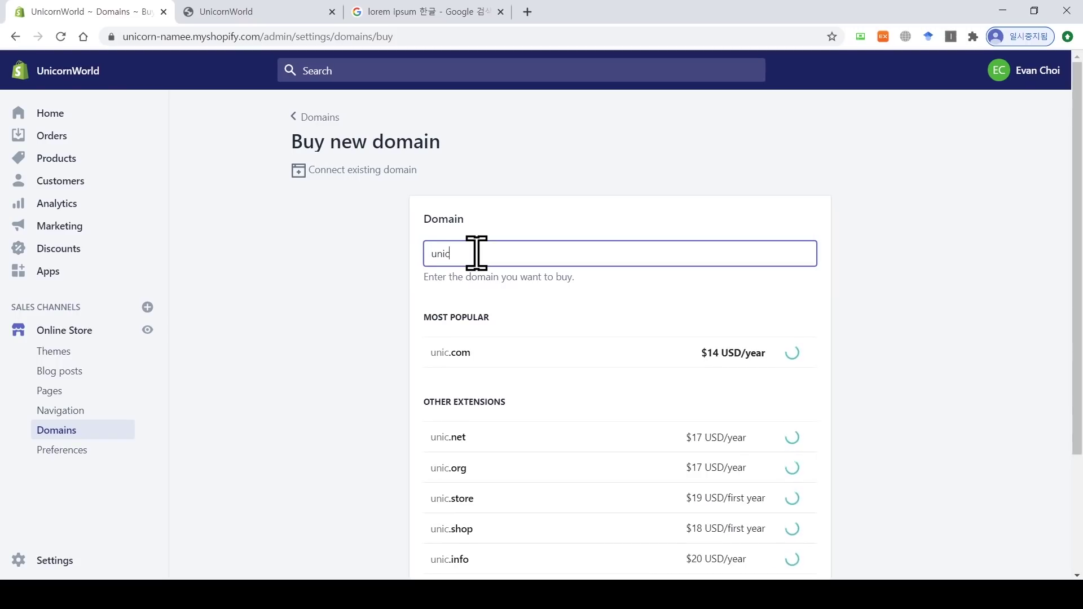
pyautogui.write('orn.com')
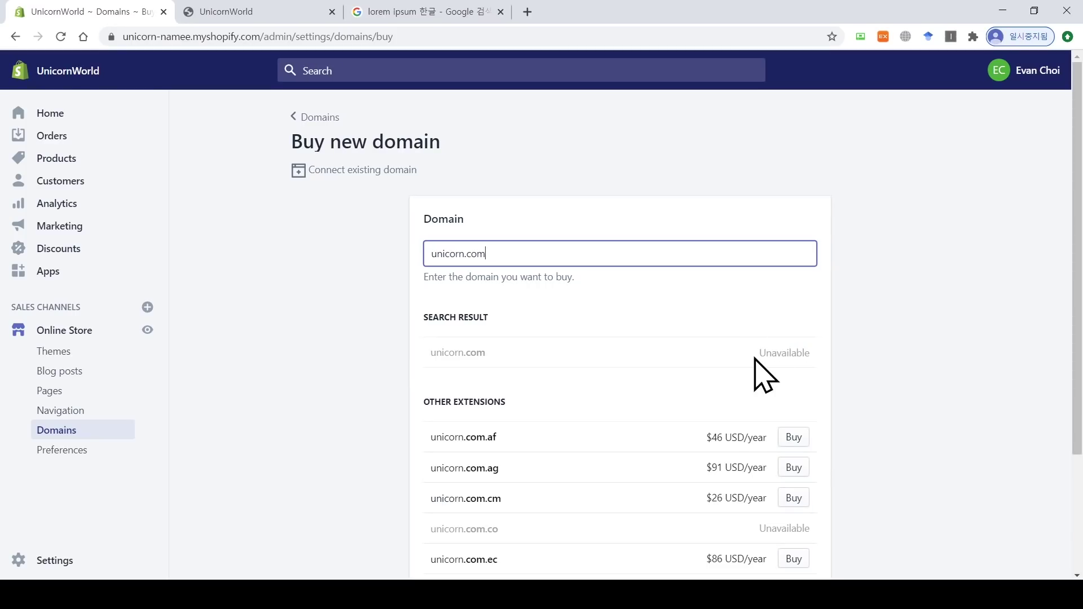
pyautogui.moveTo(759, 352); pyautogui.dragTo(805, 351)
pyautogui.click(821, 361)
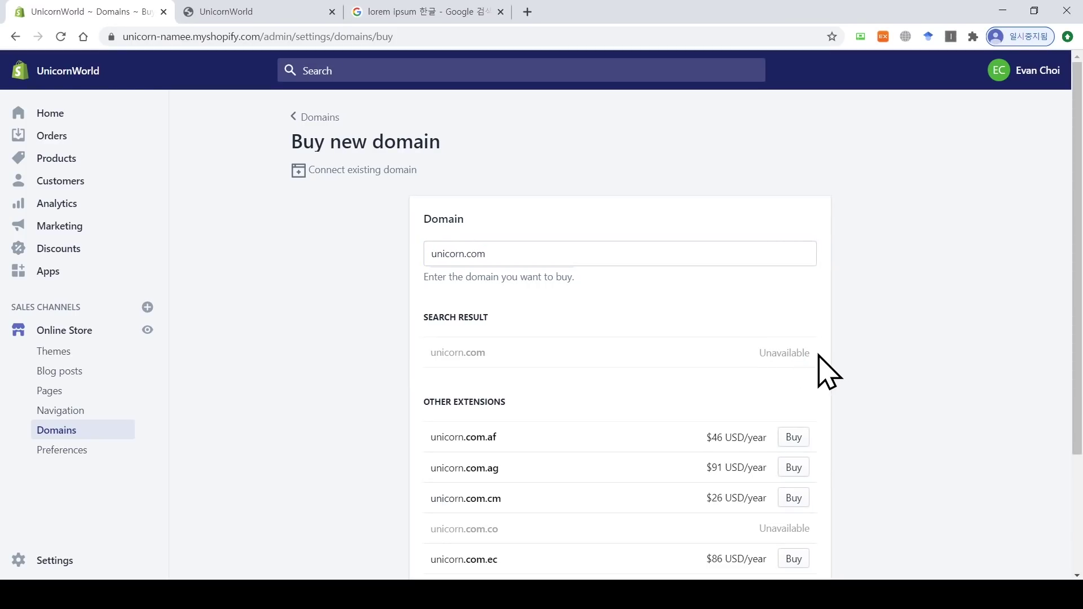
pyautogui.scroll(-2, 632, 366)
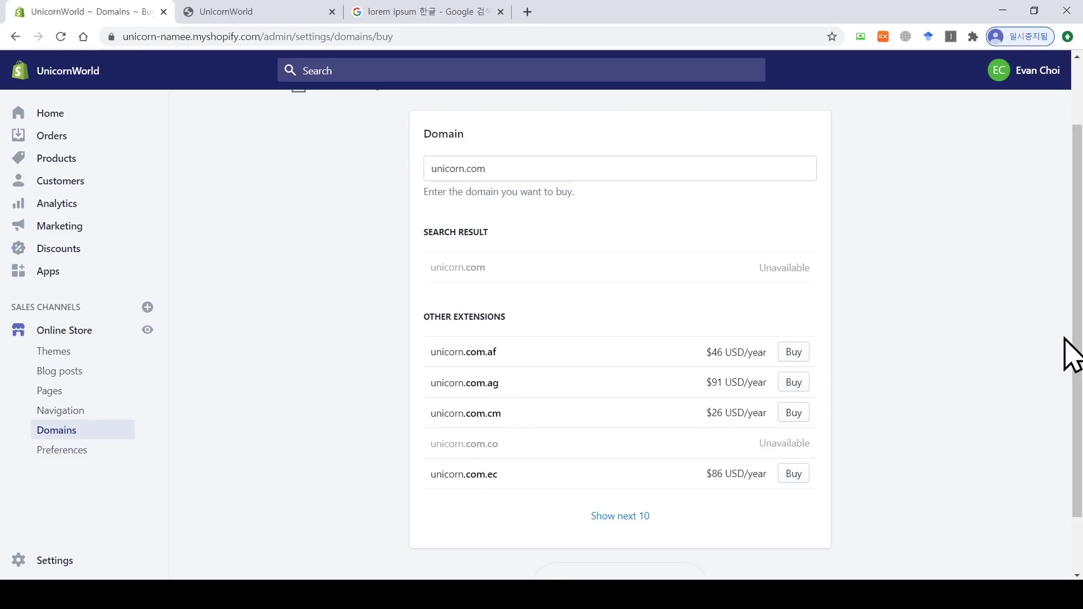
pyautogui.scroll(1, 1074, 355)
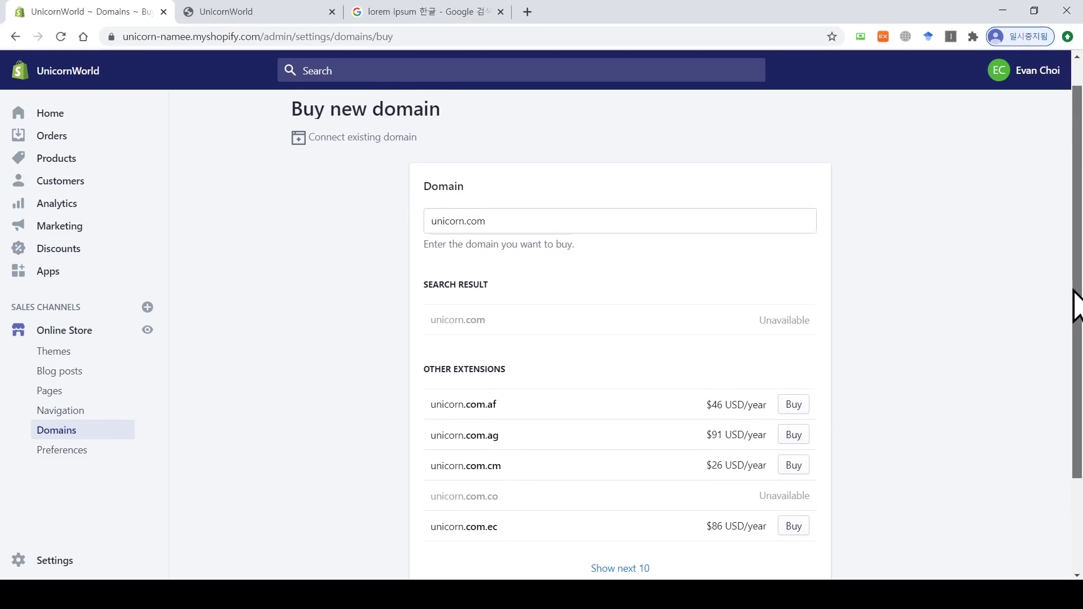
# Step: Change the search to unicorn-worlds.com and buy the available result at $14.00 USD/year
pyautogui.click(467, 220)
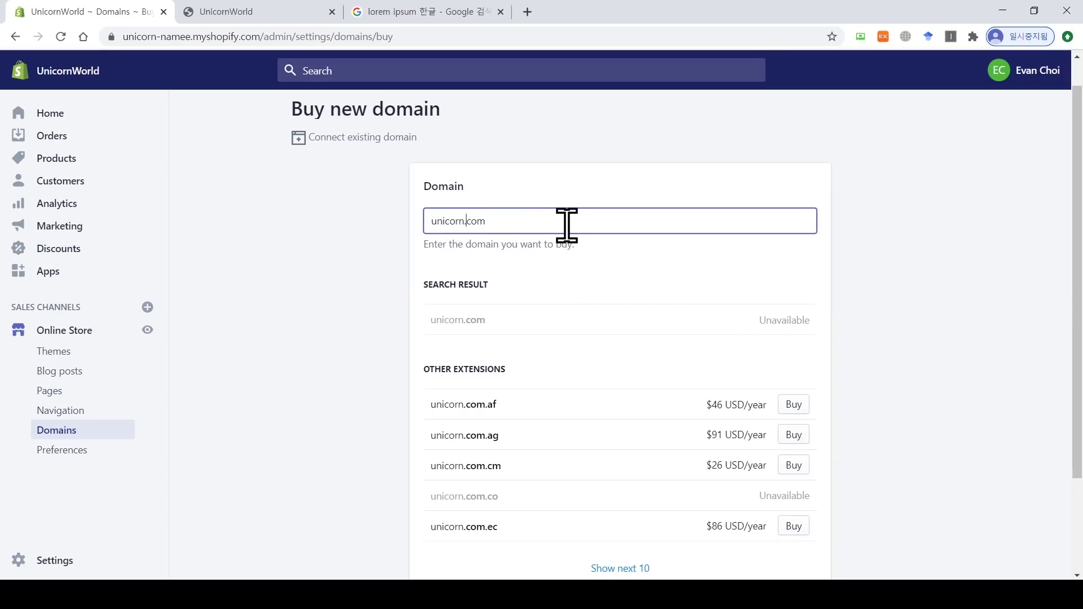
pyautogui.write('-worlds')
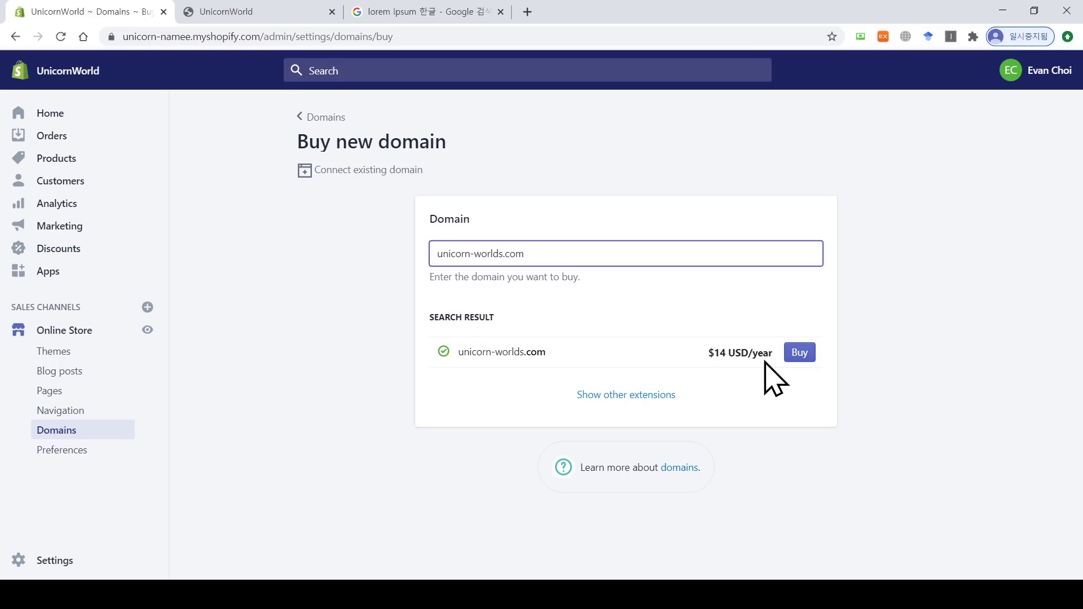
pyautogui.moveTo(768, 353); pyautogui.dragTo(757, 354)
pyautogui.click(744, 358)
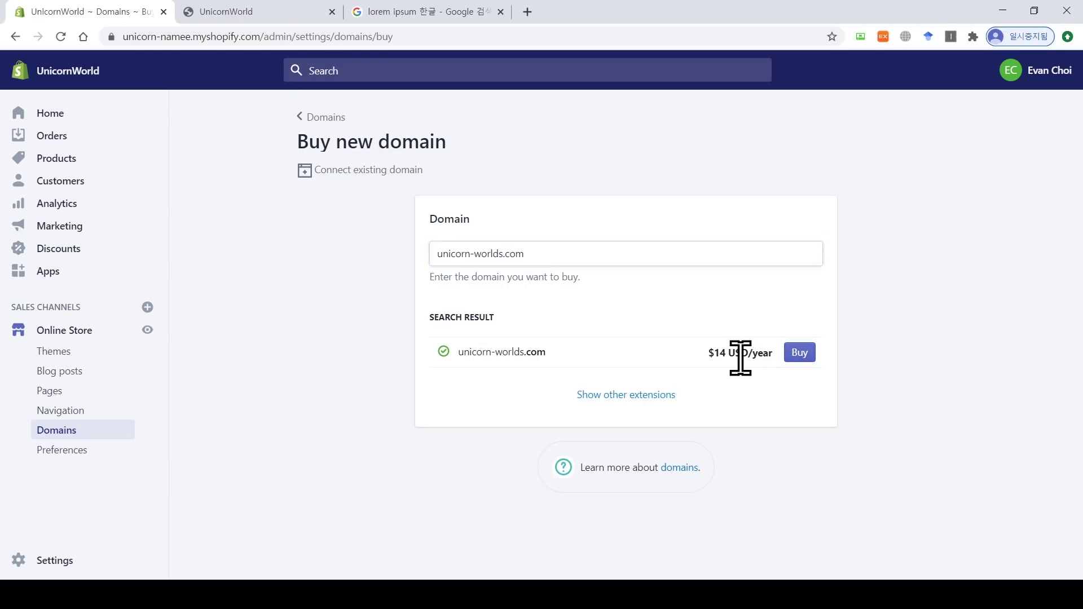
pyautogui.click(792, 354)
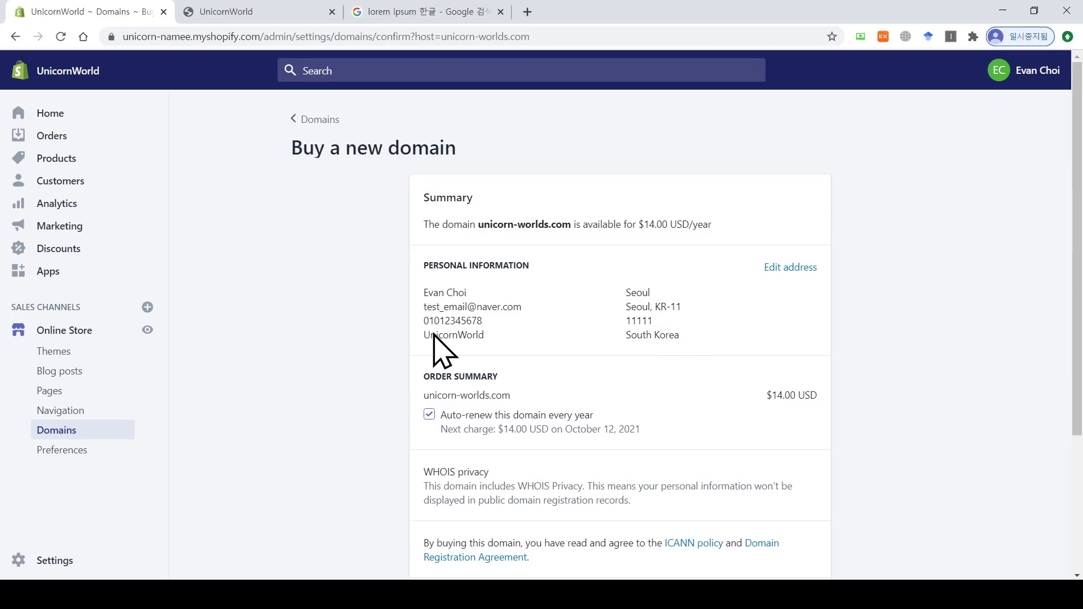
# Step: Uncheck yearly auto-renewal and buy unicorn-worlds.com
pyautogui.scroll(-2, 1078, 271)
pyautogui.scroll(-2, 621, 338)
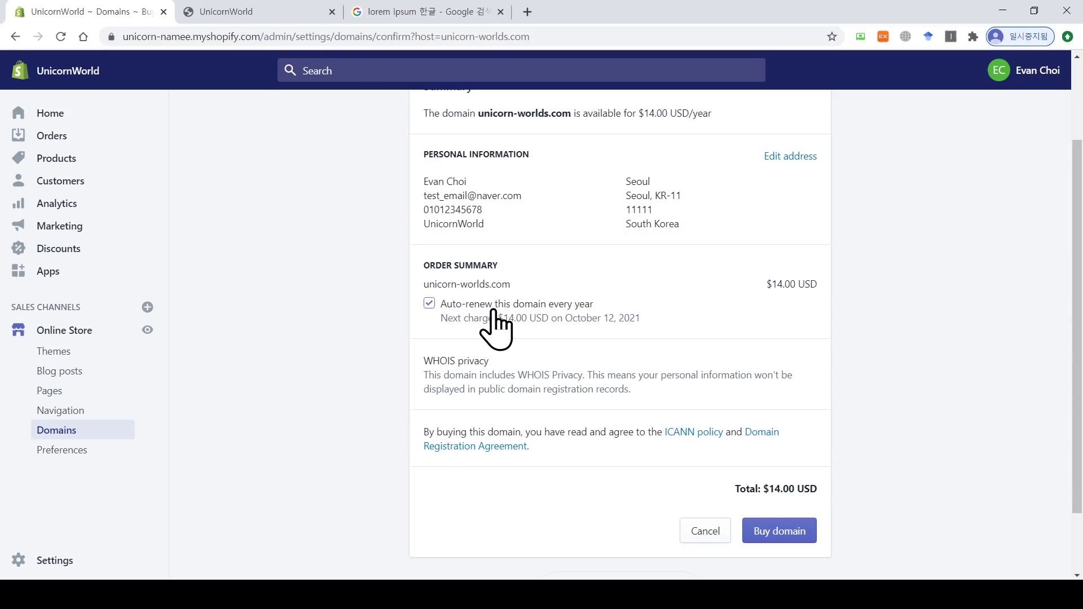
pyautogui.click(429, 304)
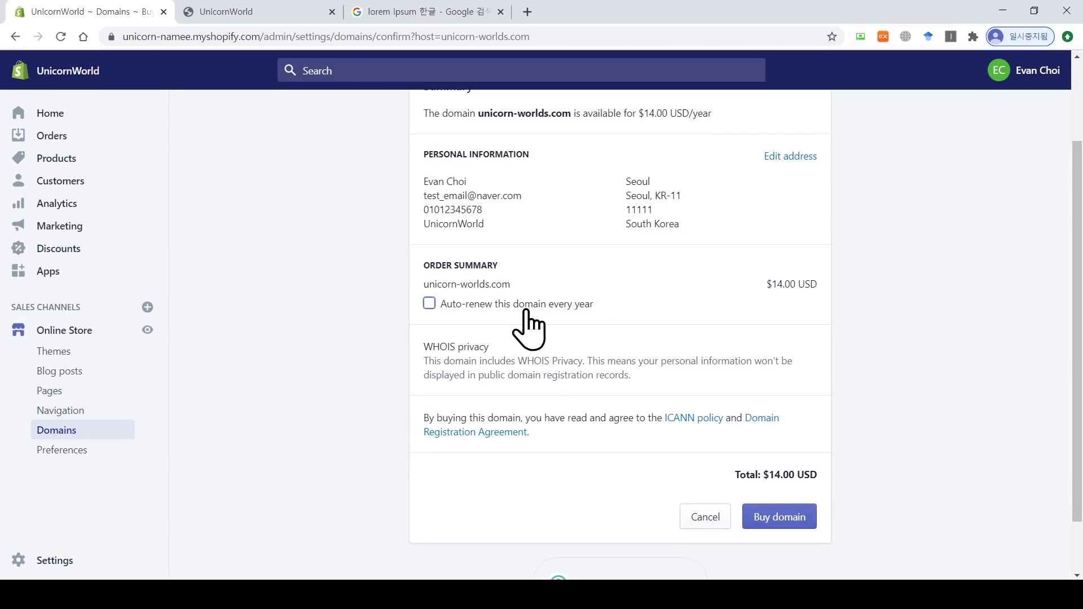
pyautogui.scroll(-1, 1072, 322)
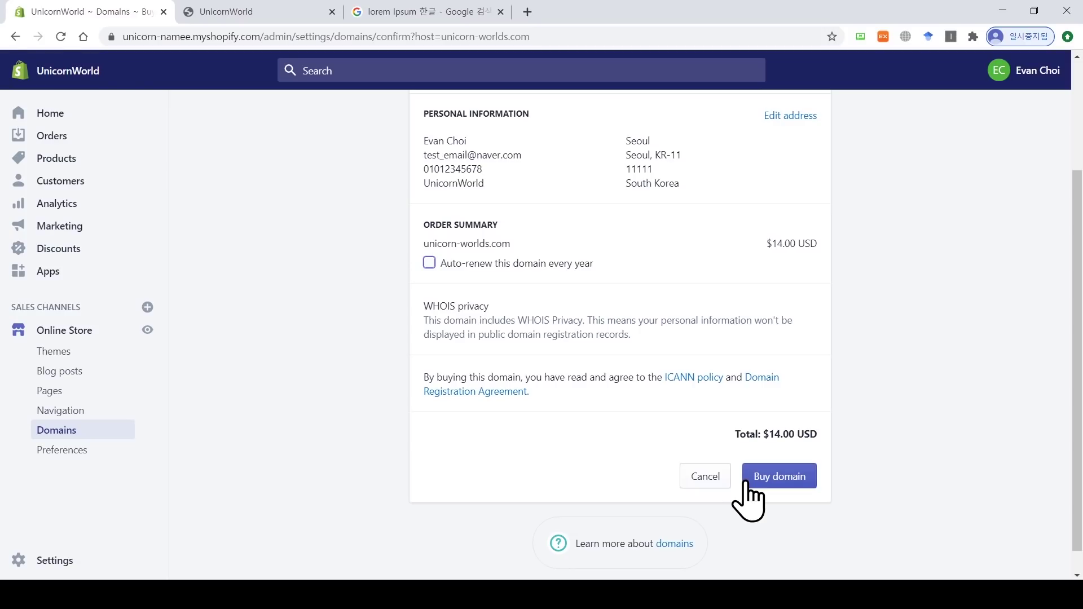
pyautogui.click(776, 482)
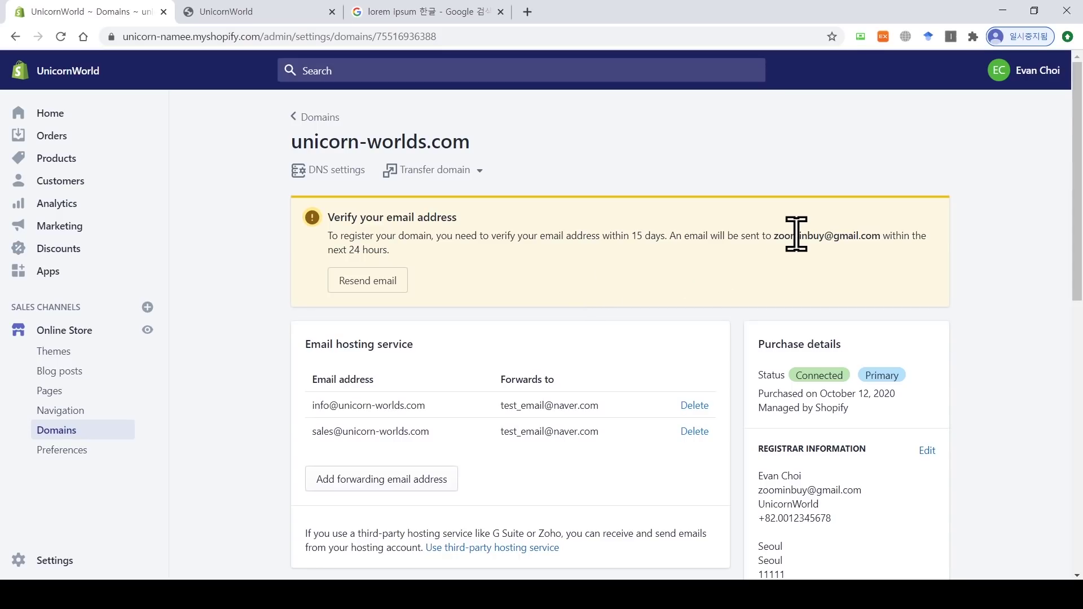
# Step: Highlight the Verify your email address banner and where the email was sent
pyautogui.moveTo(773, 236); pyautogui.dragTo(875, 237)
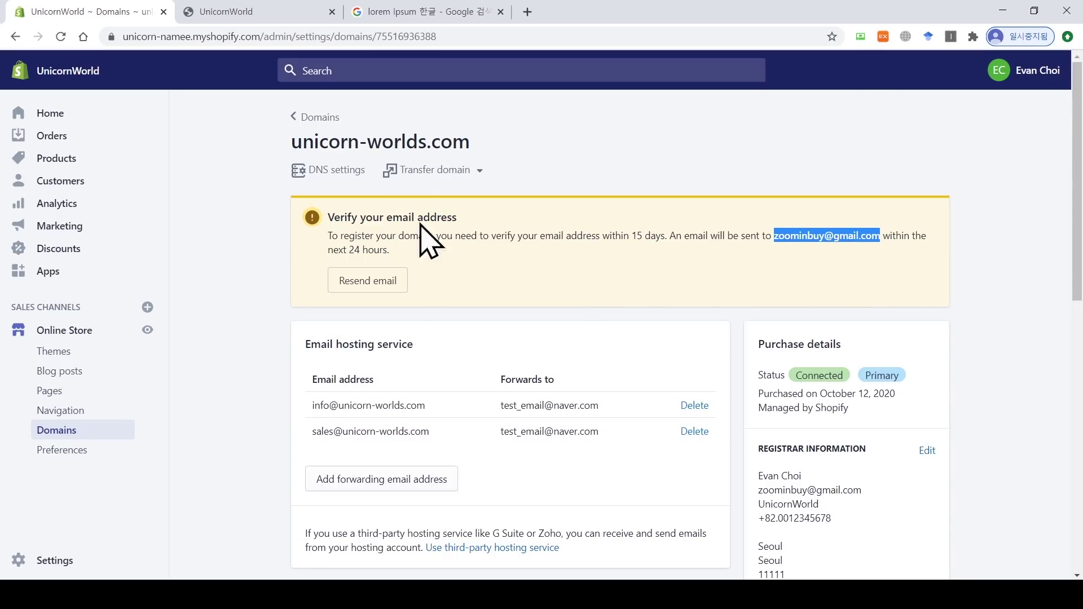
pyautogui.moveTo(457, 218); pyautogui.dragTo(328, 225)
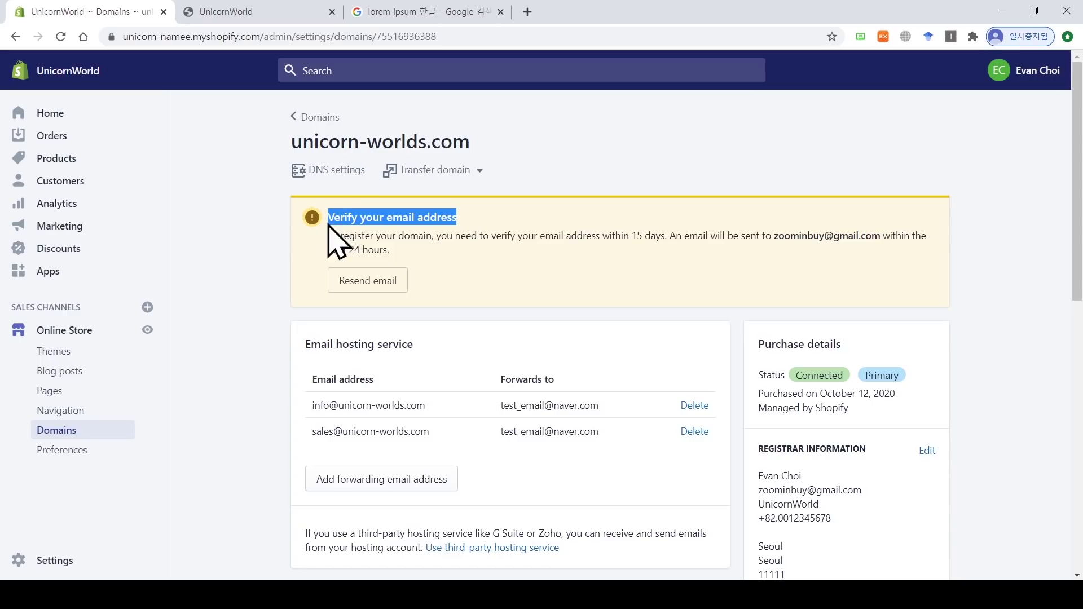
pyautogui.click(461, 234)
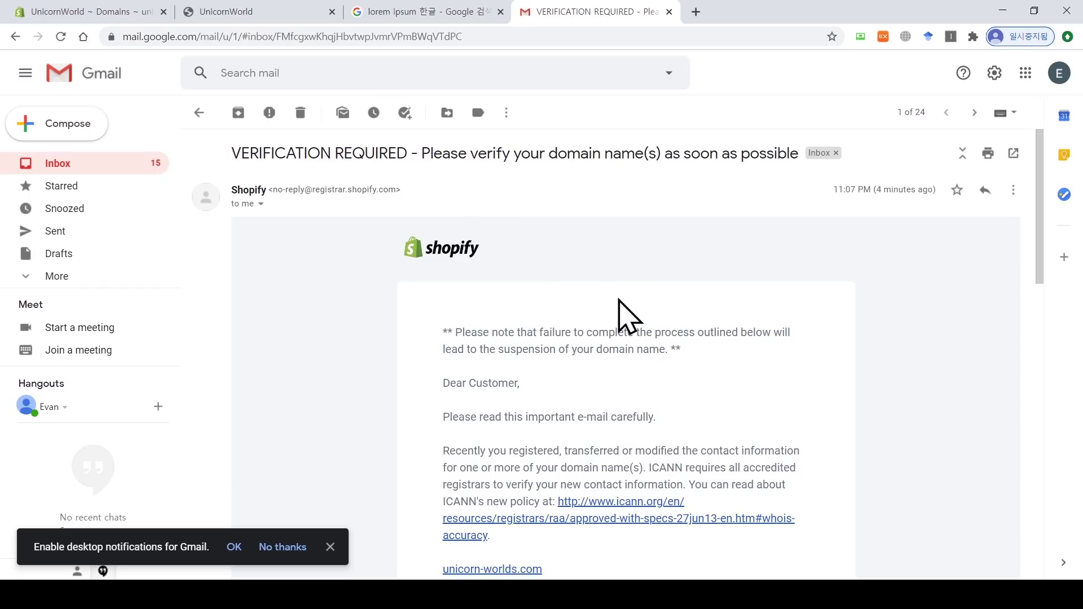
# Step: Follow the approve.domainadmin.com link in the email and click VERIFY INFORMATION
pyautogui.scroll(-2, 617, 297)
pyautogui.scroll(-2, 618, 297)
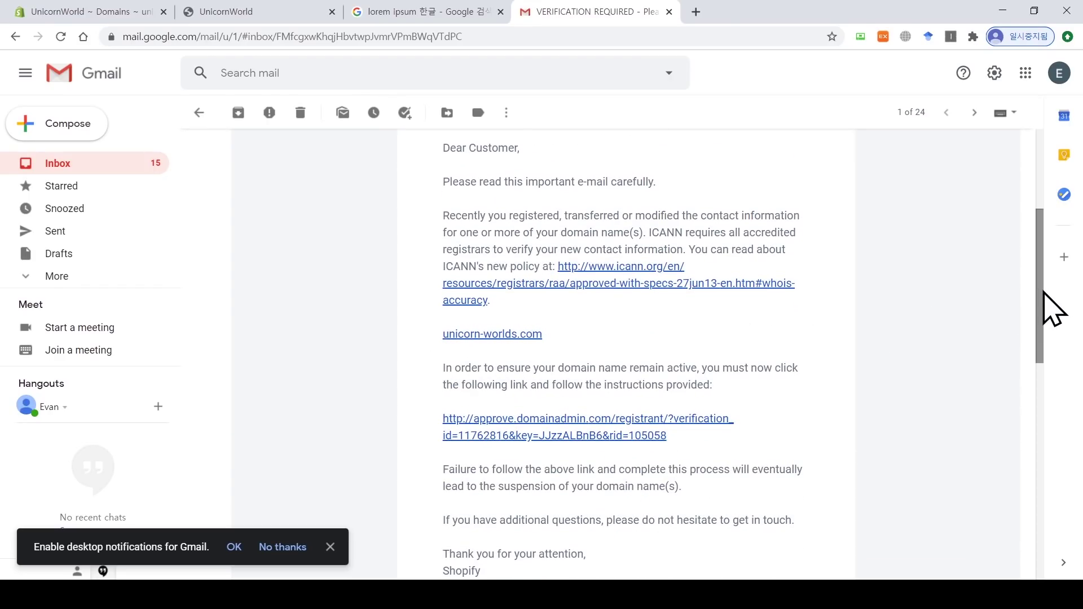
pyautogui.moveTo(1041, 307); pyautogui.dragTo(1041, 358)
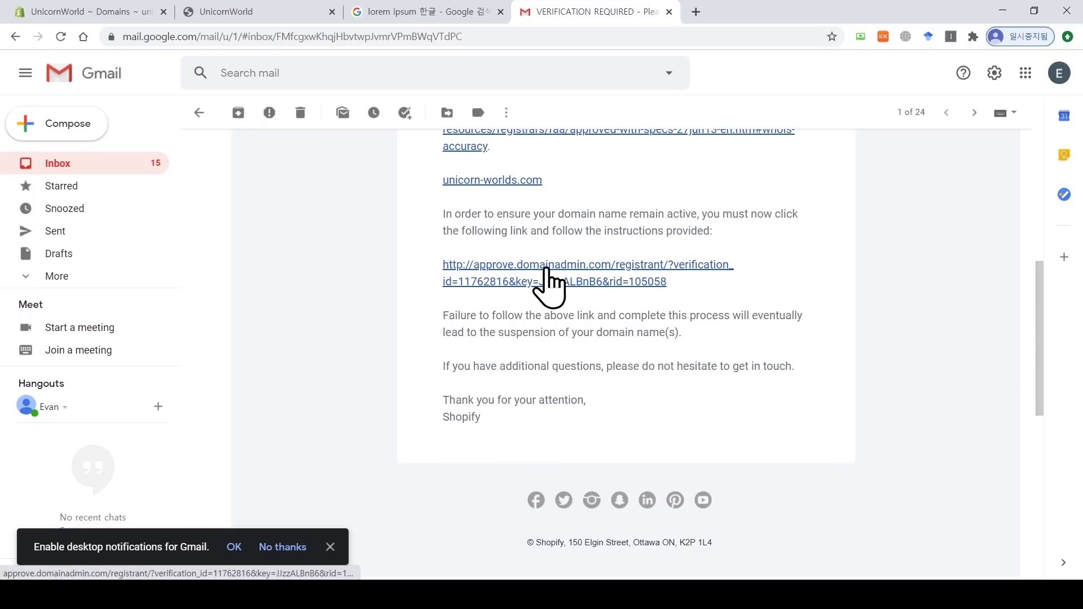
pyautogui.click(546, 282)
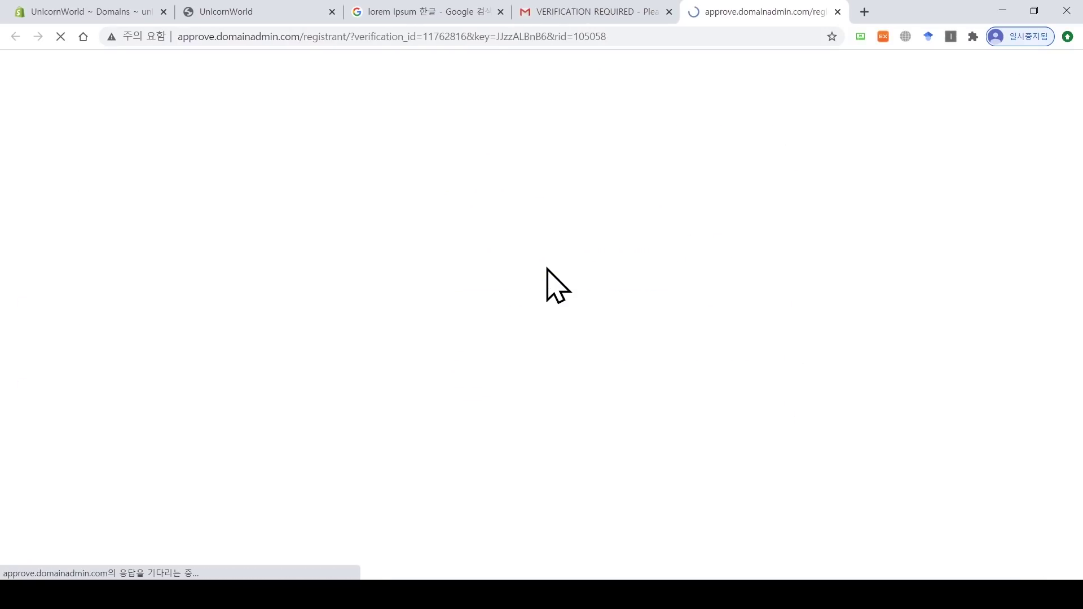
pyautogui.click(669, 12)
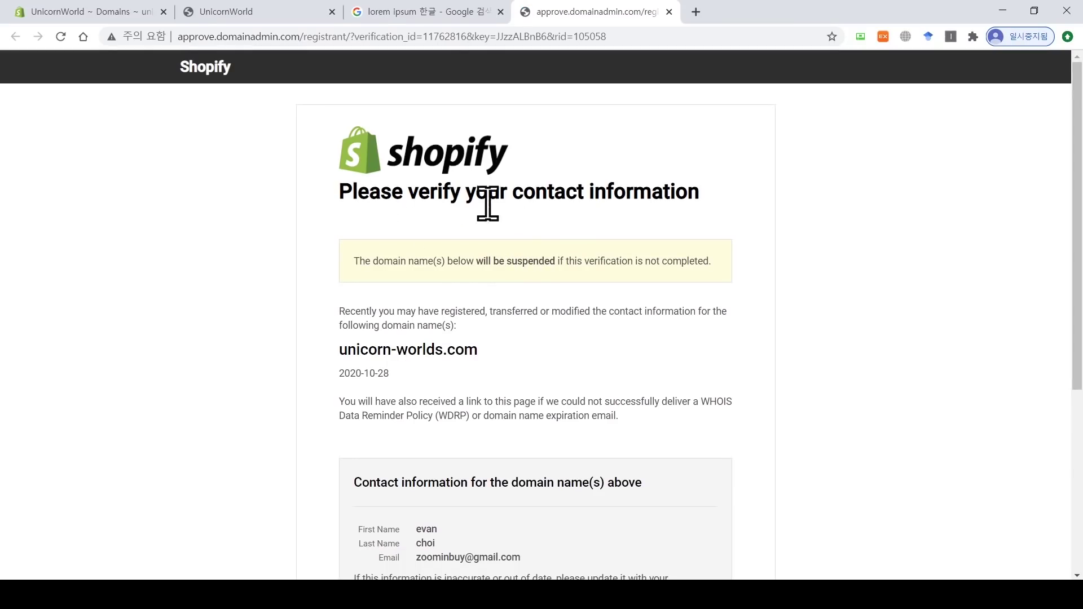
pyautogui.moveTo(1080, 236); pyautogui.dragTo(1080, 416)
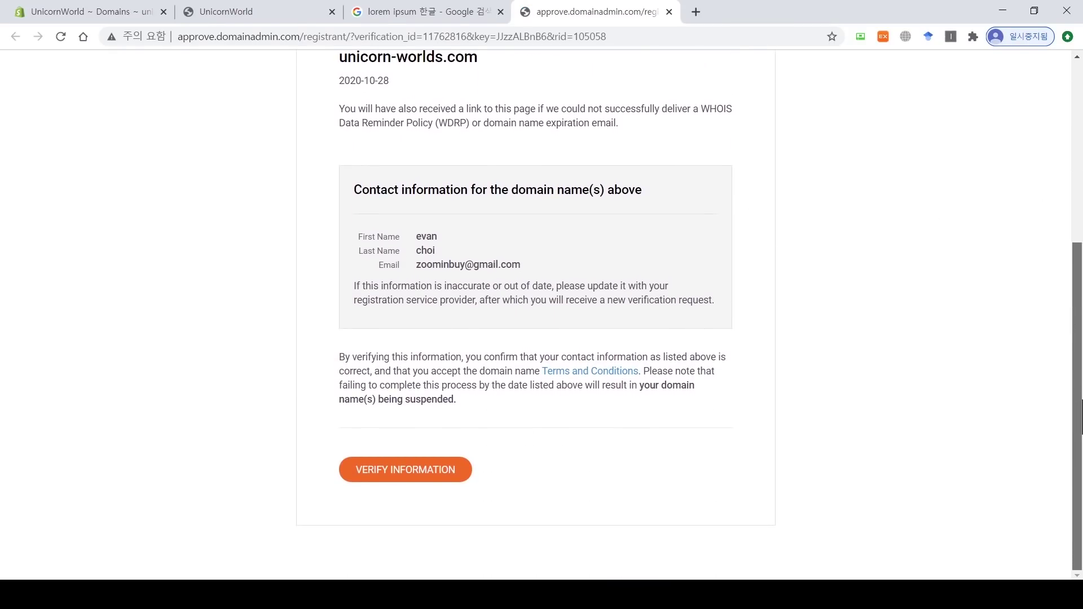
pyautogui.click(395, 476)
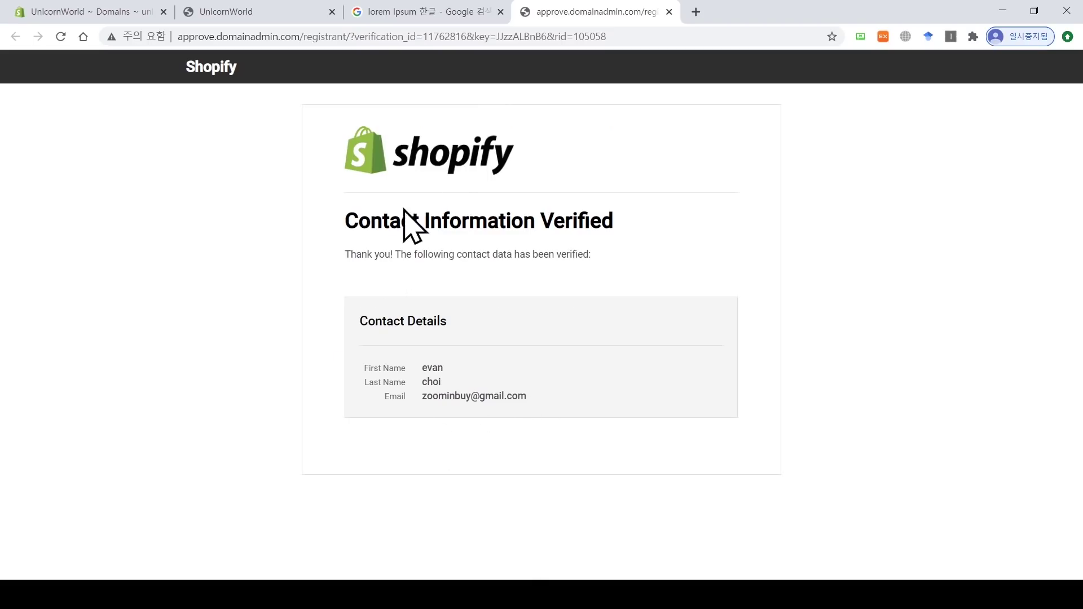
# Step: Close the verification page and reload the admin domain page to refresh its status
pyautogui.click(669, 12)
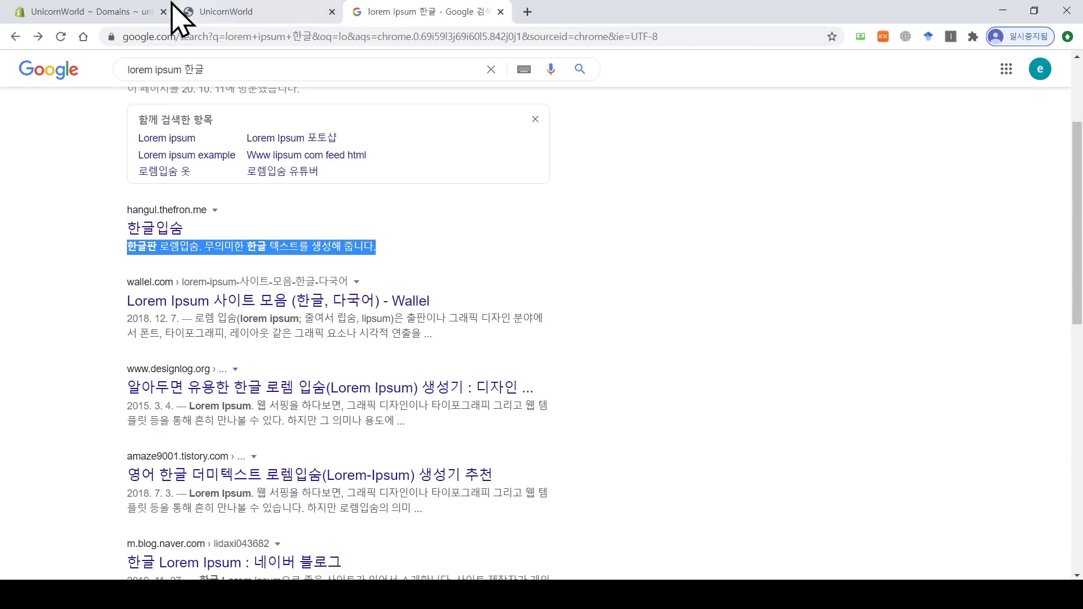
pyautogui.click(90, 11)
pyautogui.click(61, 36)
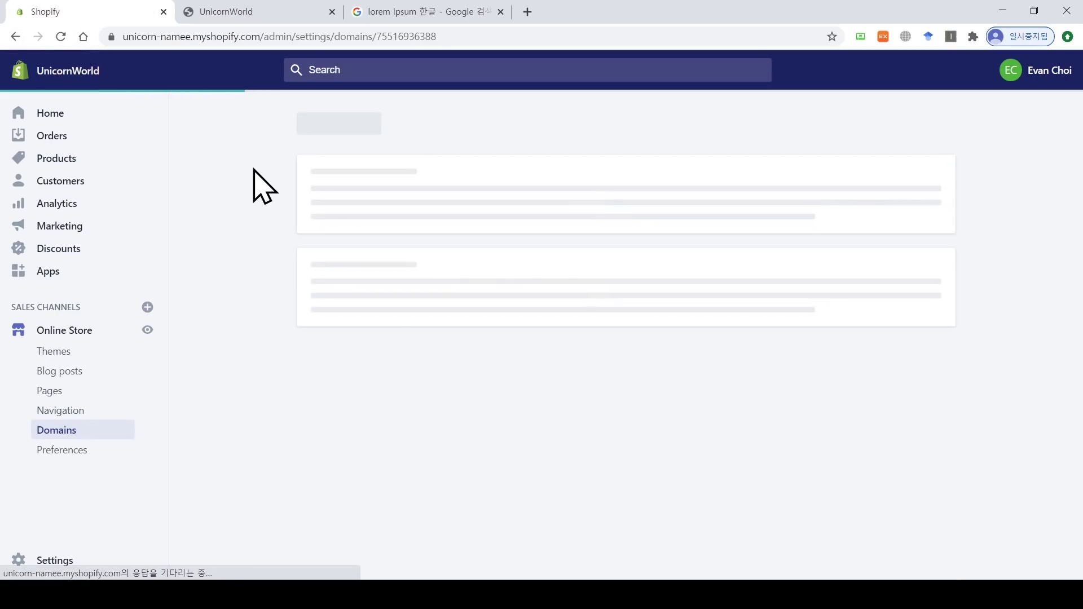
pyautogui.scroll(-4, 261, 186)
pyautogui.scroll(-3, 967, 326)
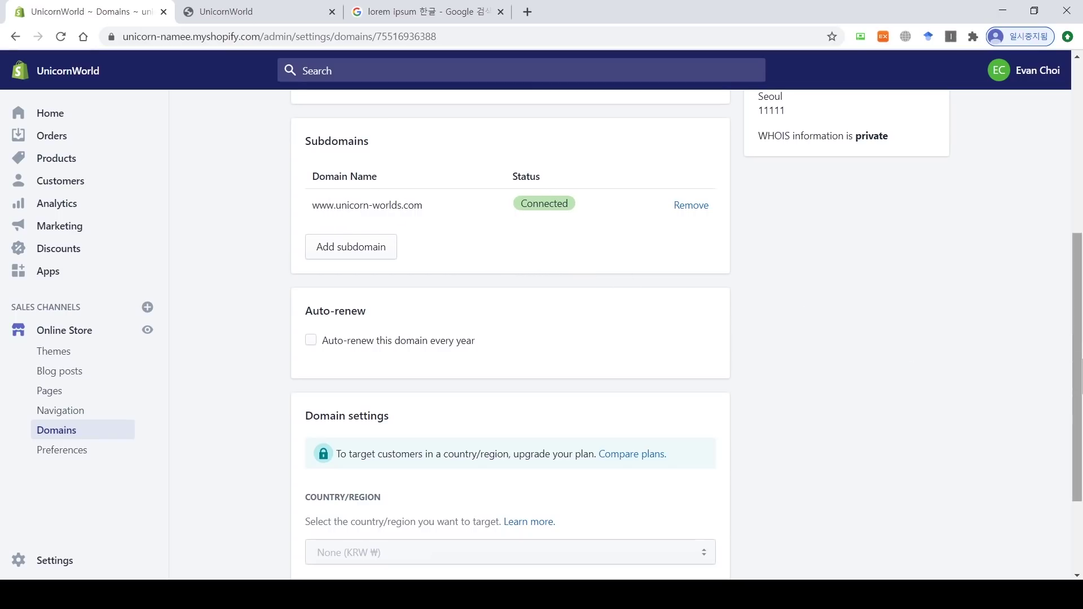
pyautogui.moveTo(1082, 353); pyautogui.dragTo(1082, 172)
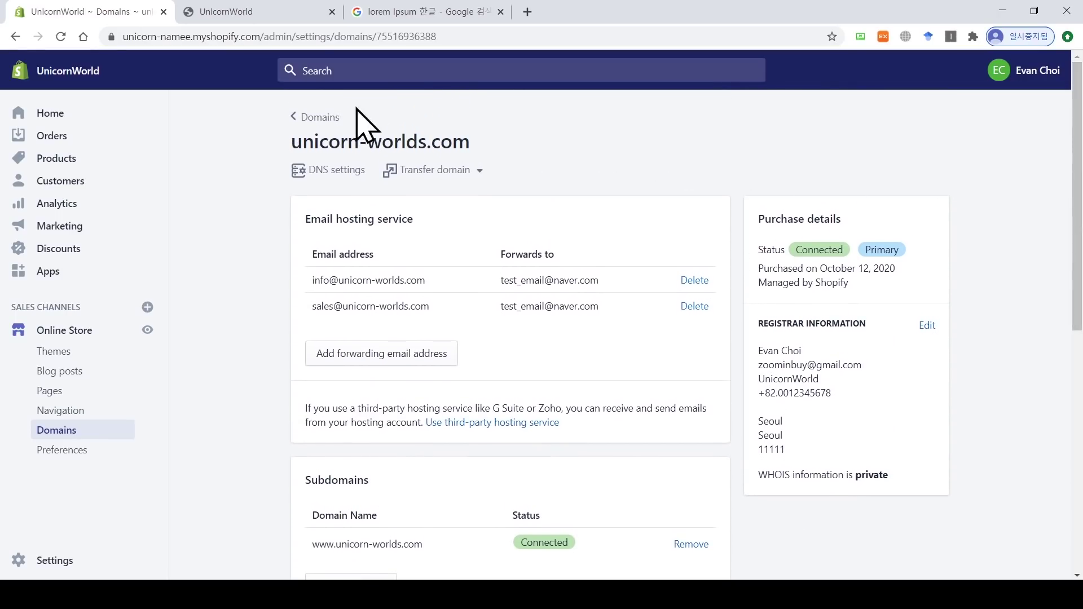
# Step: Check the domains list shows unicorn-worlds.com Connected, then go to the UnicornWorld storefront tab
pyautogui.click(317, 117)
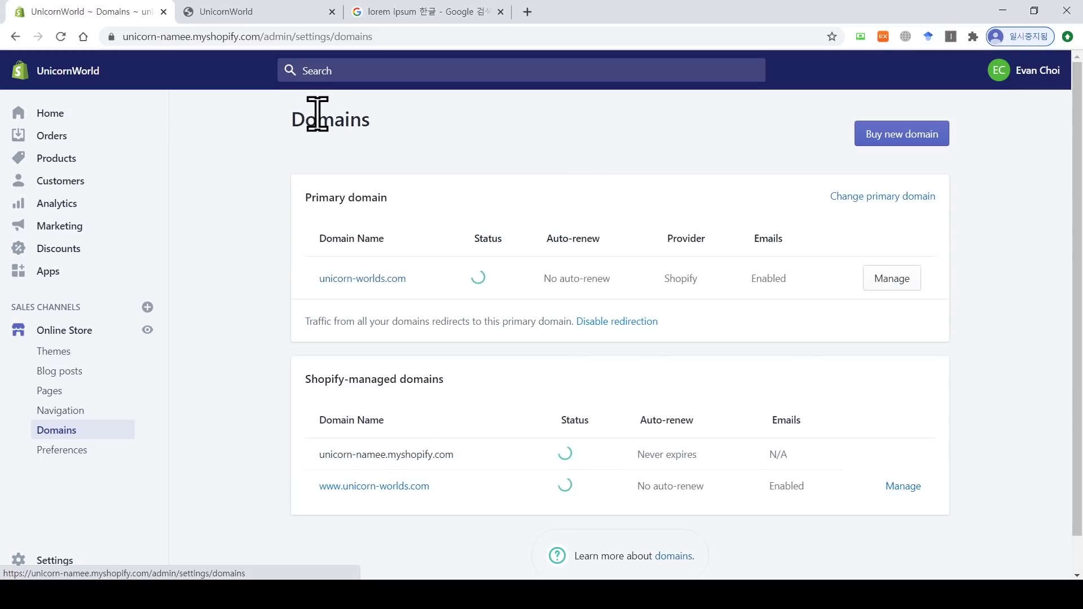
pyautogui.scroll(-1, 618, 211)
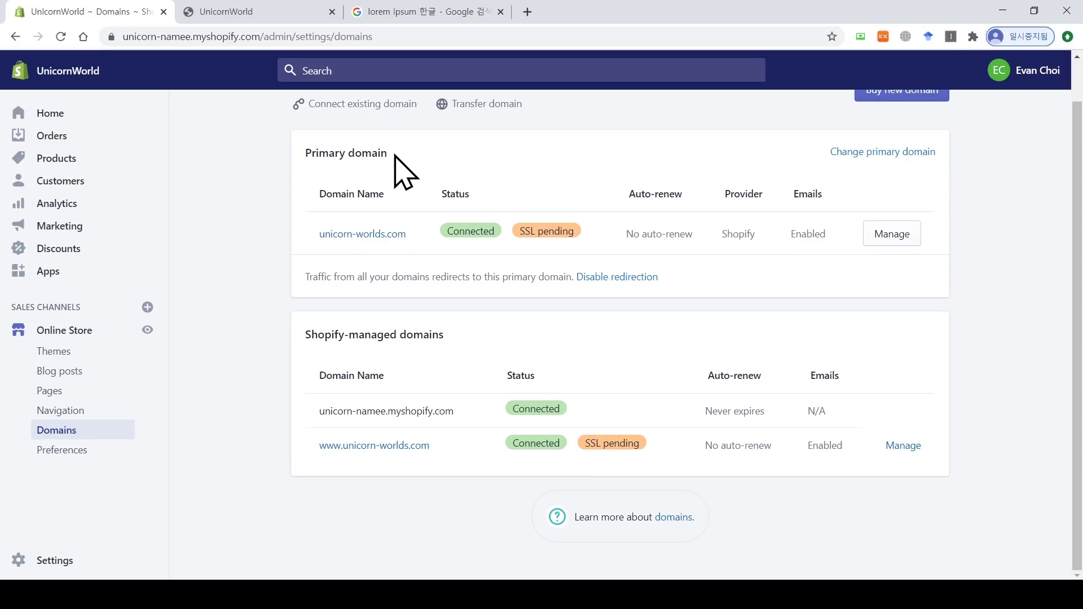
pyautogui.moveTo(388, 152); pyautogui.dragTo(309, 152)
pyautogui.click(309, 158)
pyautogui.click(257, 13)
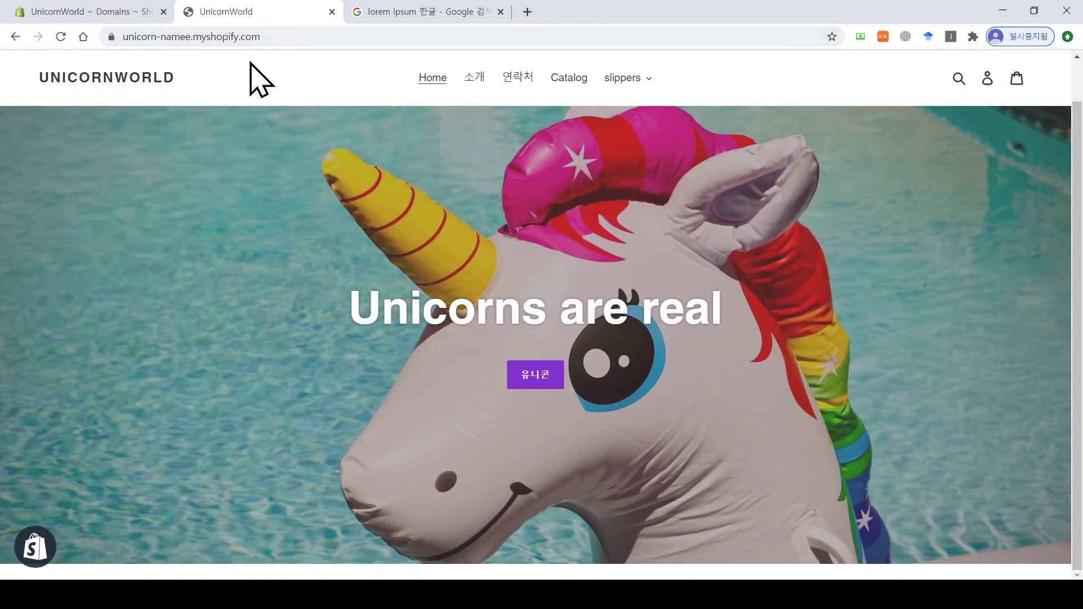
# Step: Reload the storefront, inspect its not-secure status, and reload again at unicorn-worlds.com
pyautogui.click(61, 37)
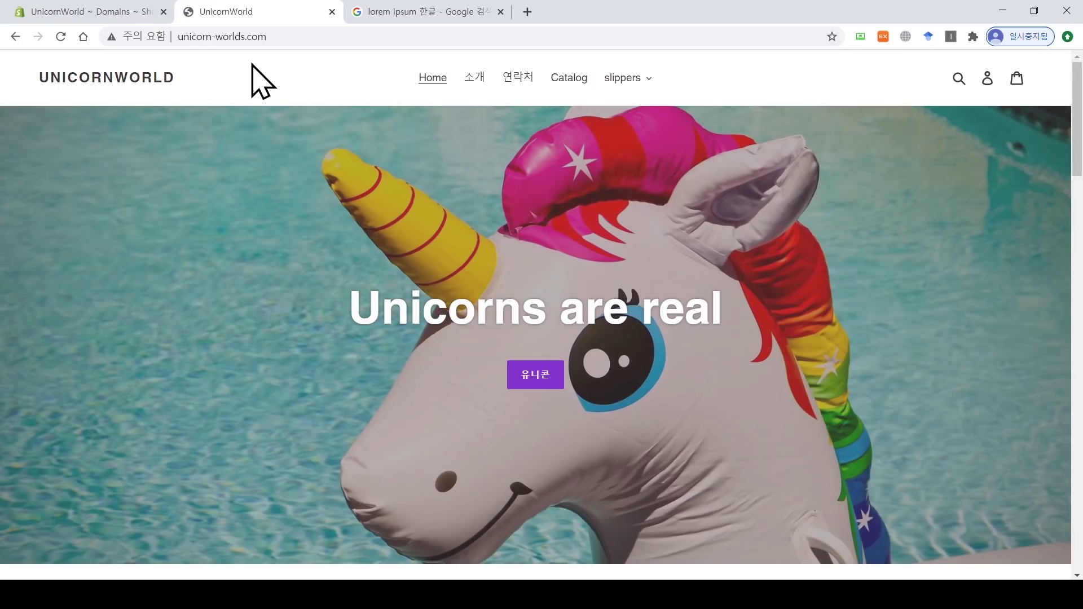
pyautogui.click(141, 37)
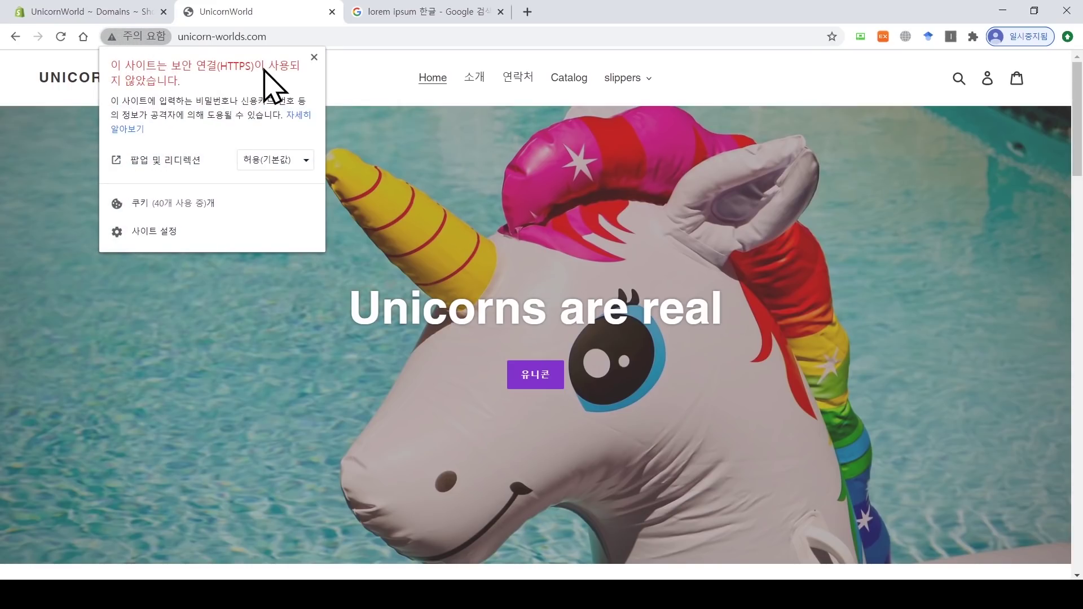
pyautogui.click(314, 58)
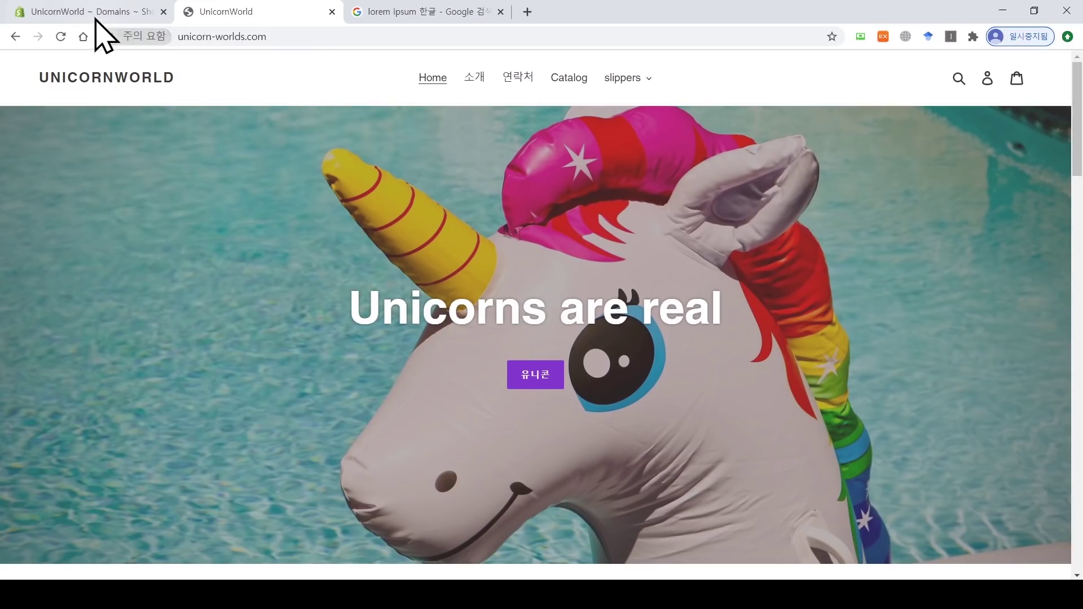
pyautogui.click(97, 12)
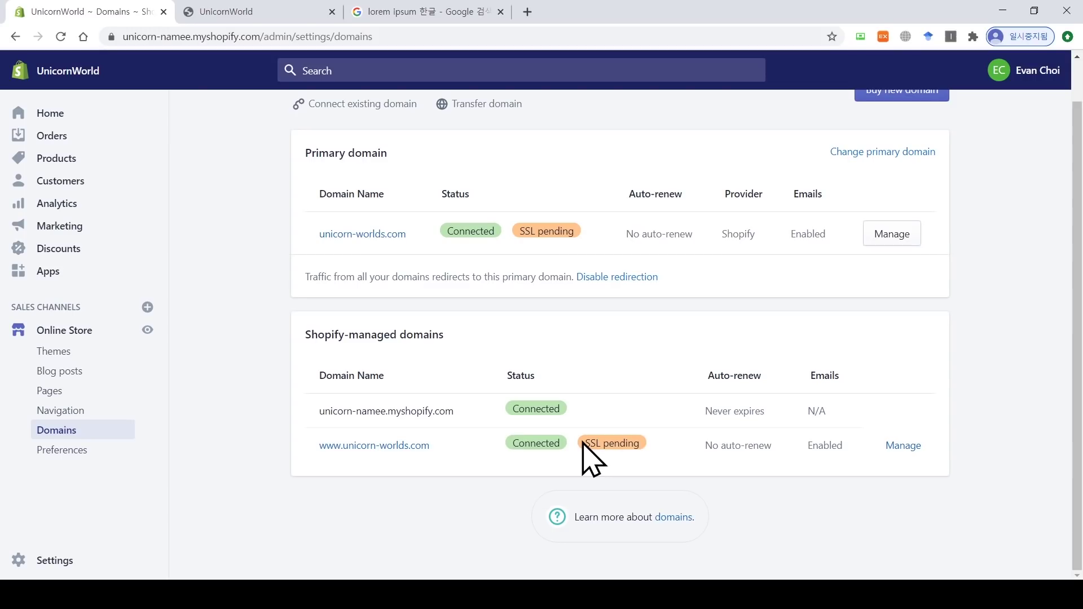
pyautogui.click(236, 10)
pyautogui.click(60, 36)
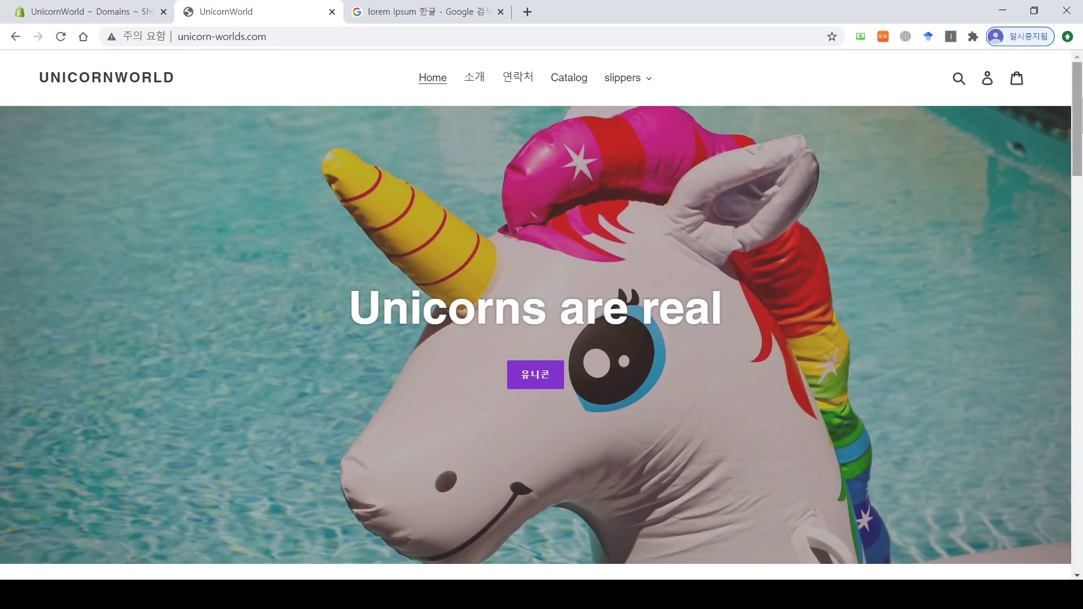
# Step: Close the storefront and lorem ipsum search tabs and go to the admin Home page
pyautogui.click(331, 12)
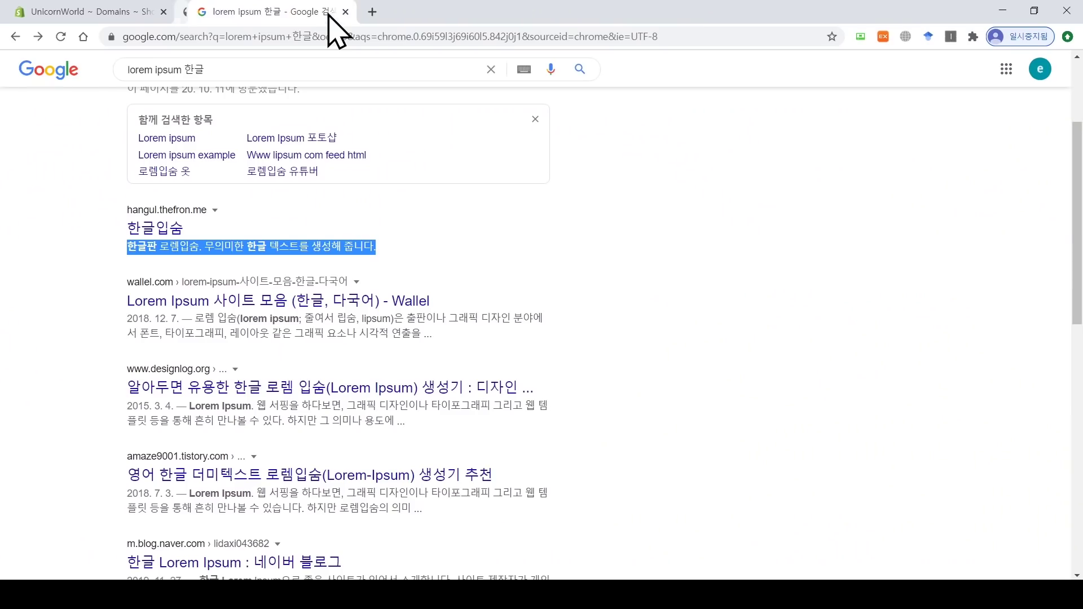
pyautogui.click(332, 12)
pyautogui.click(53, 112)
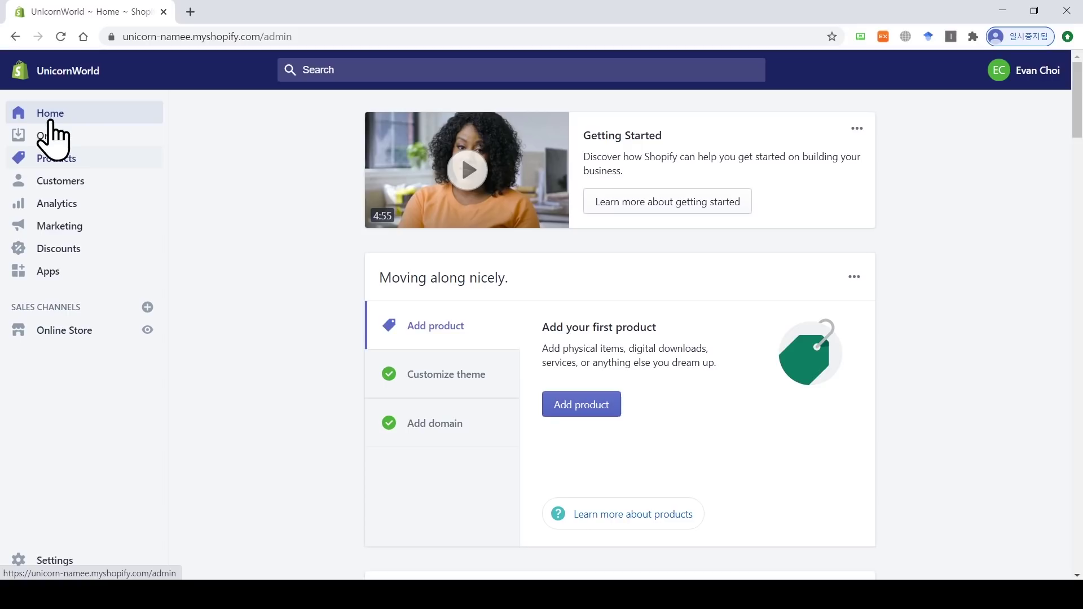
# Step: Create a new product titled 'slippers' and move to its description field
pyautogui.click(67, 161)
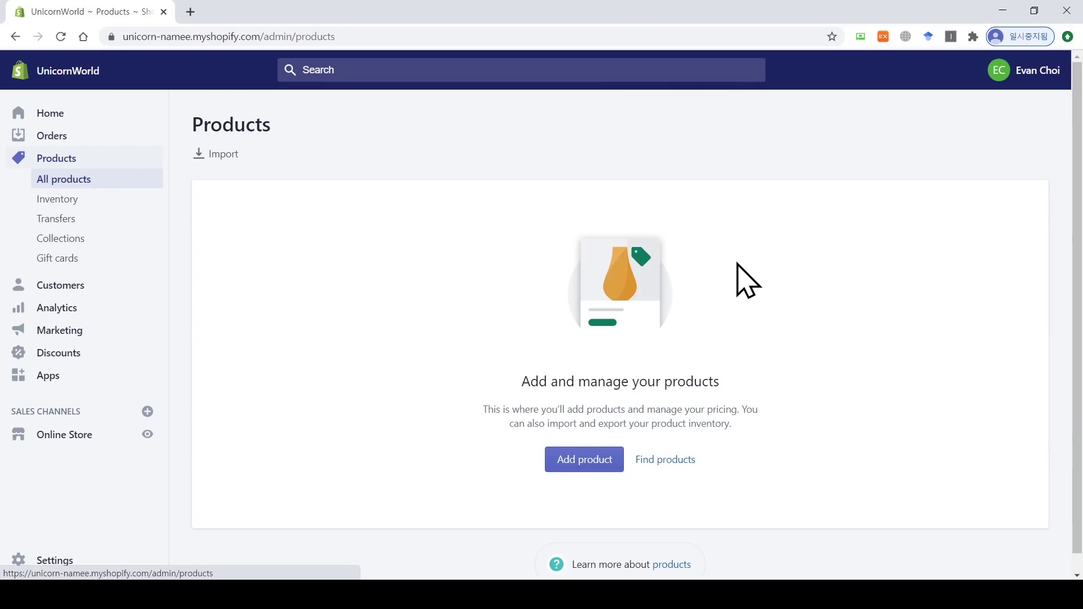
pyautogui.click(588, 468)
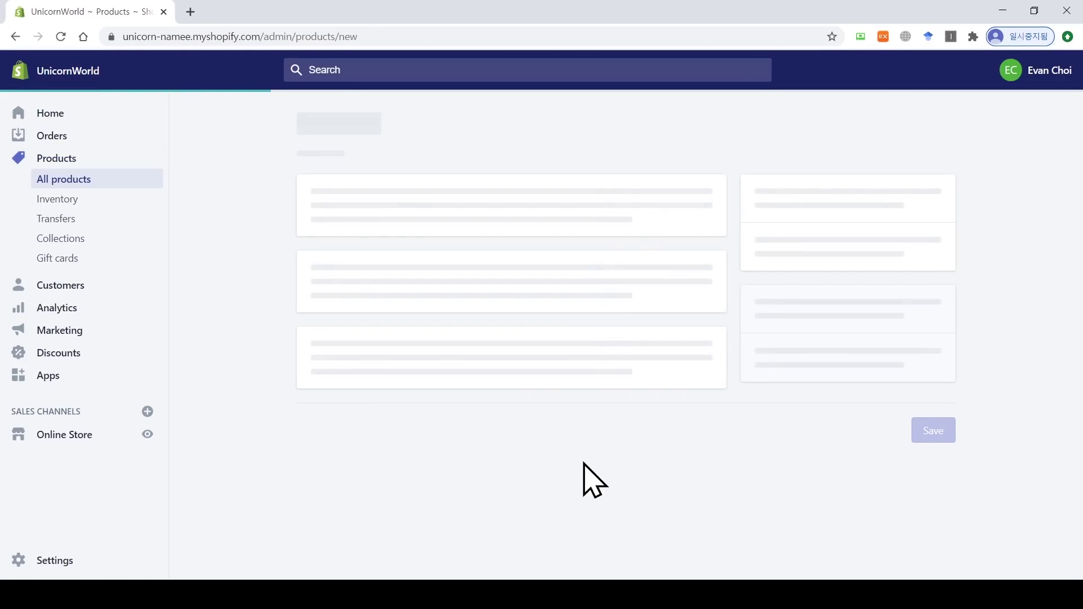
pyautogui.click(445, 213)
pyautogui.click(486, 393)
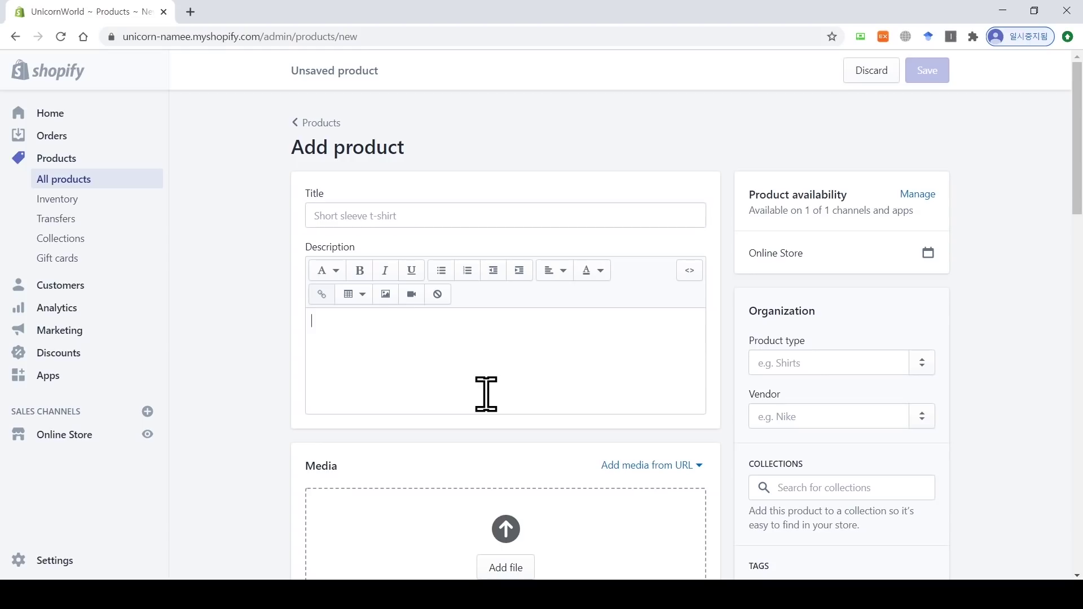
pyautogui.click(438, 213)
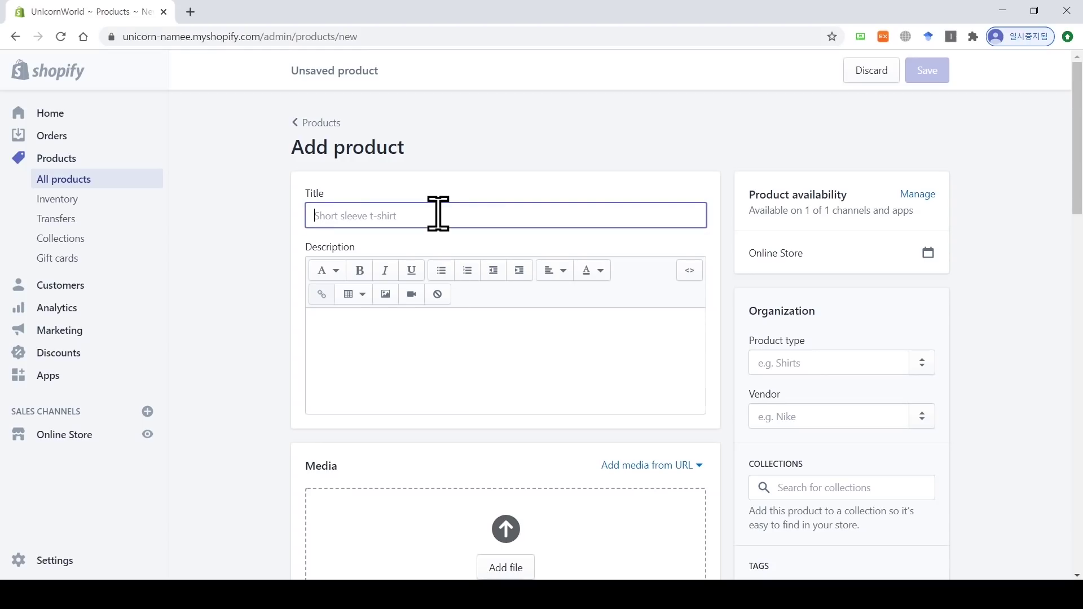
pyautogui.write('니')
pyautogui.press('BackSpace')
pyautogui.write('slippers')
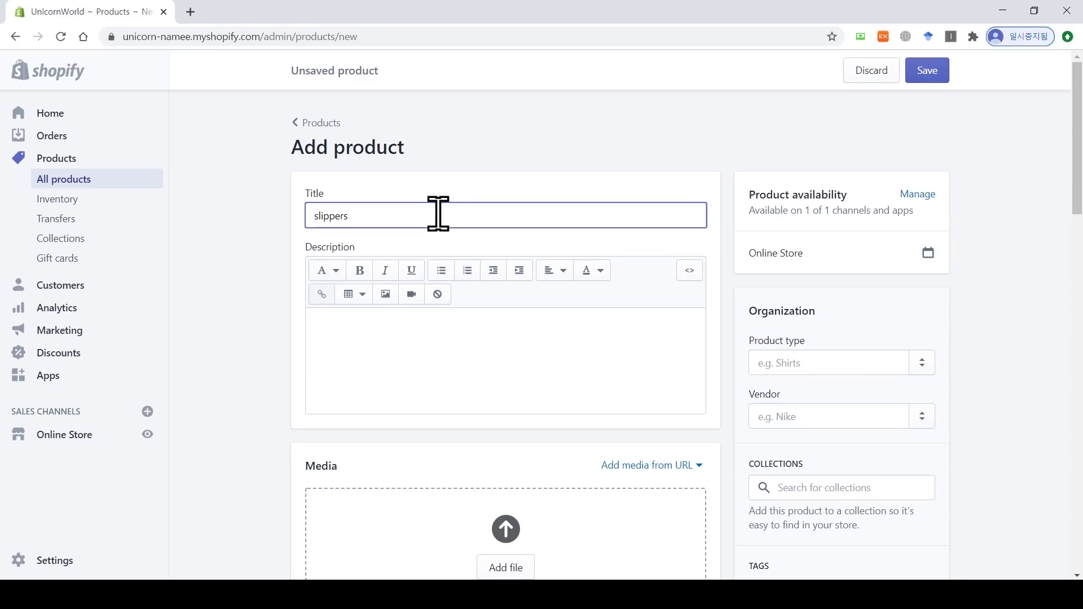
pyautogui.click(396, 338)
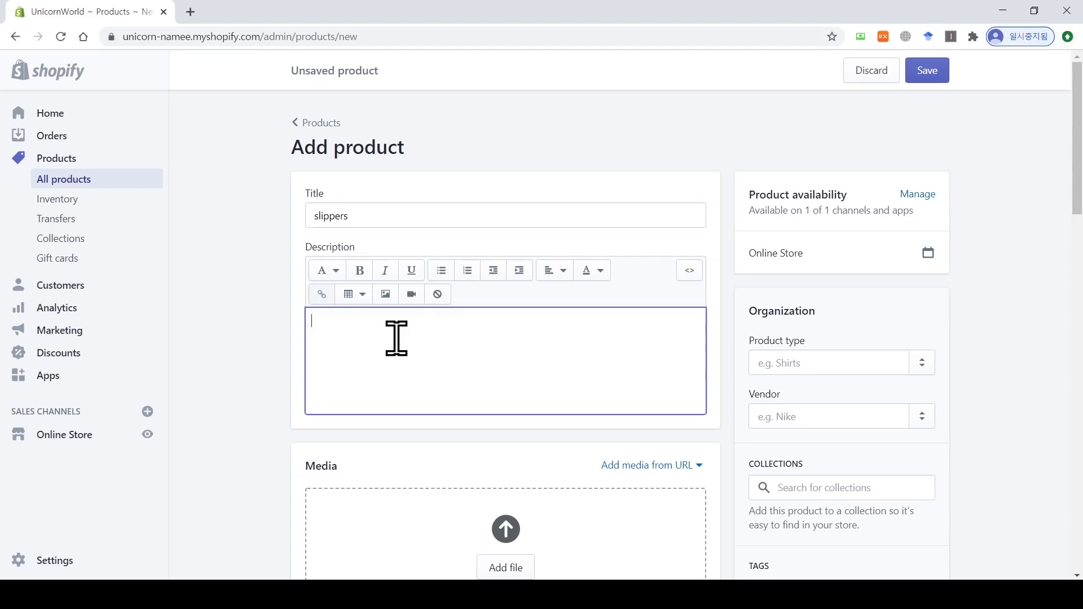
# Step: Generate four Korean placeholder paragraphs and paste them into the description
pyautogui.click(285, 36)
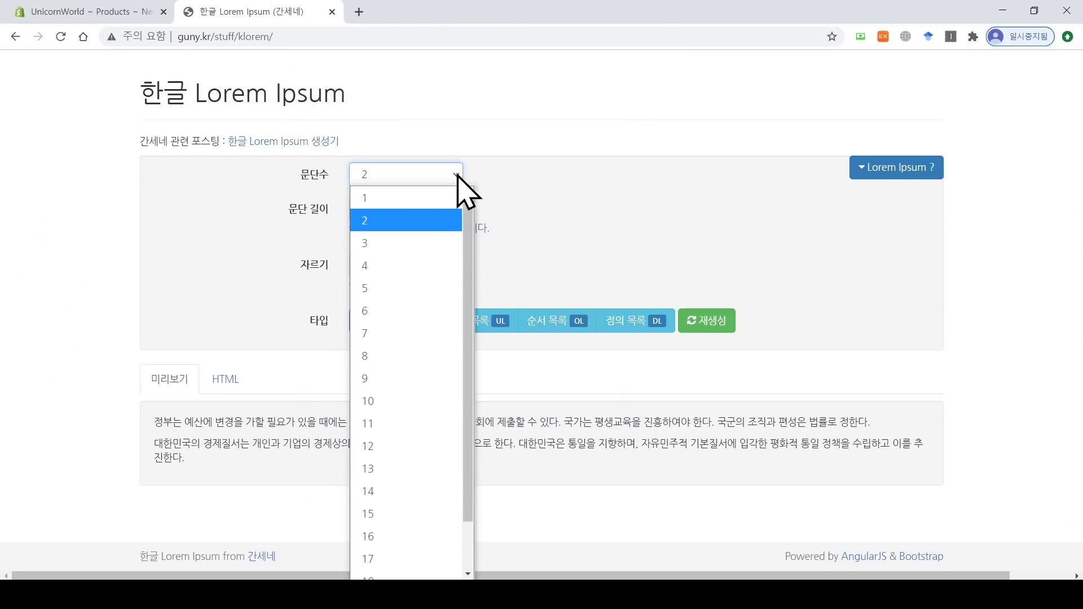
pyautogui.click(394, 266)
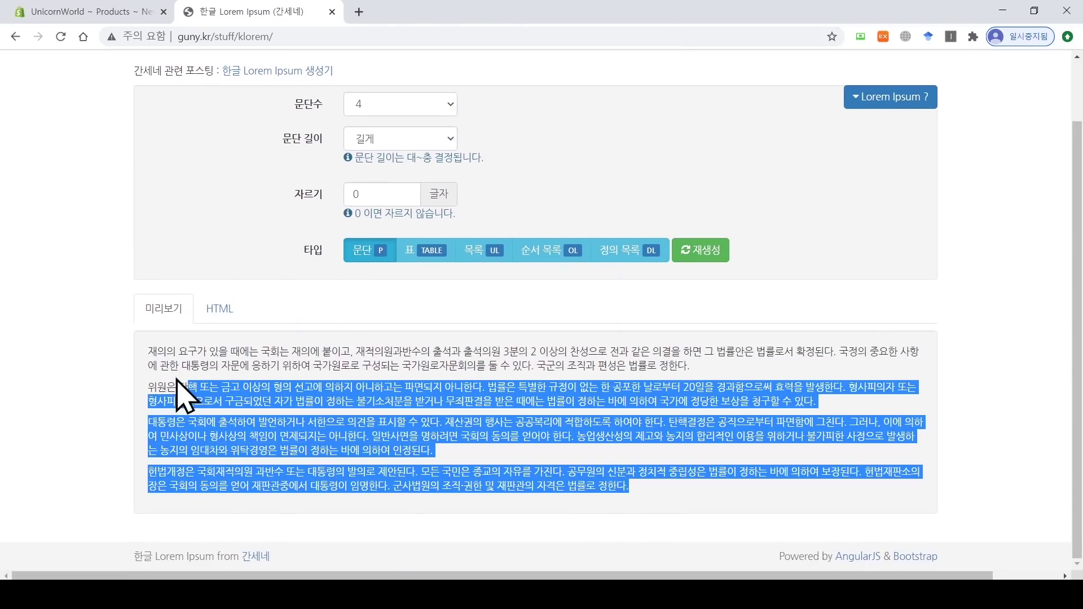
pyautogui.moveTo(181, 382); pyautogui.dragTo(223, 484)
pyautogui.rightClick(382, 368)
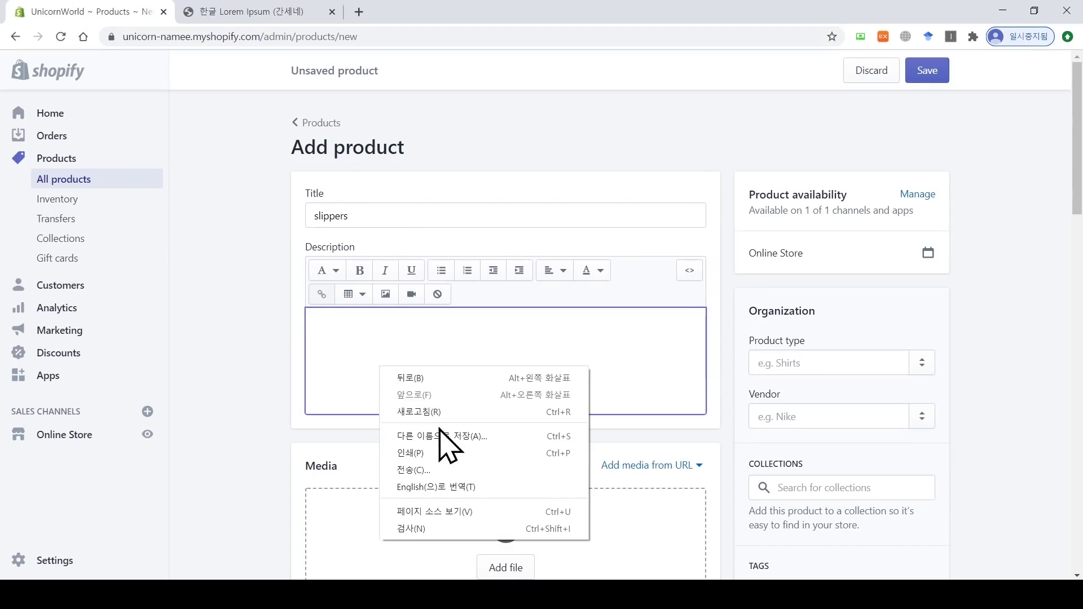
pyautogui.click(333, 350)
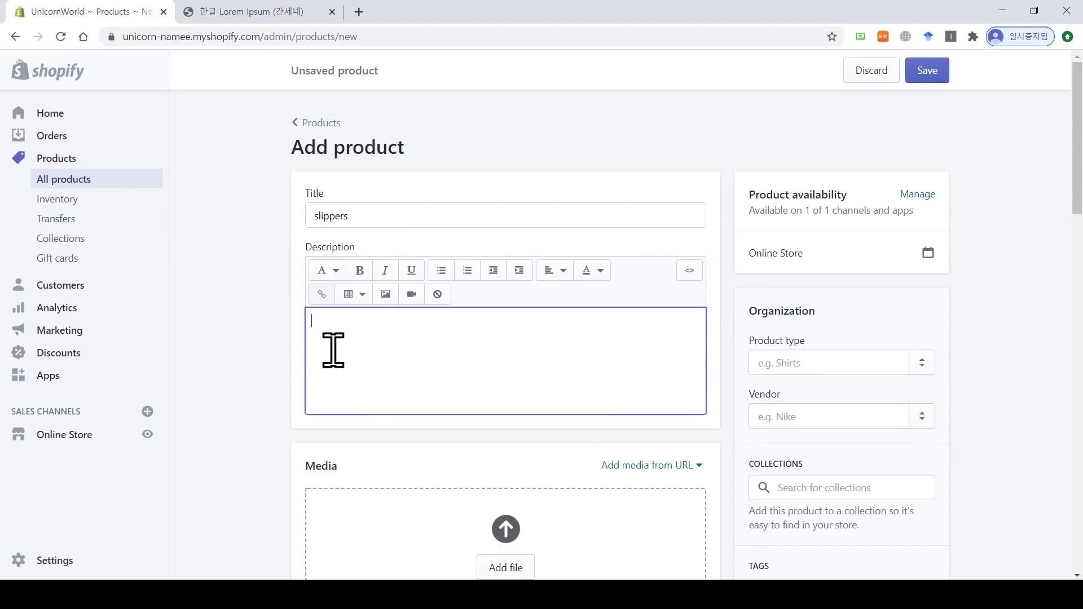
pyautogui.hotkey('ctrl', 'v')
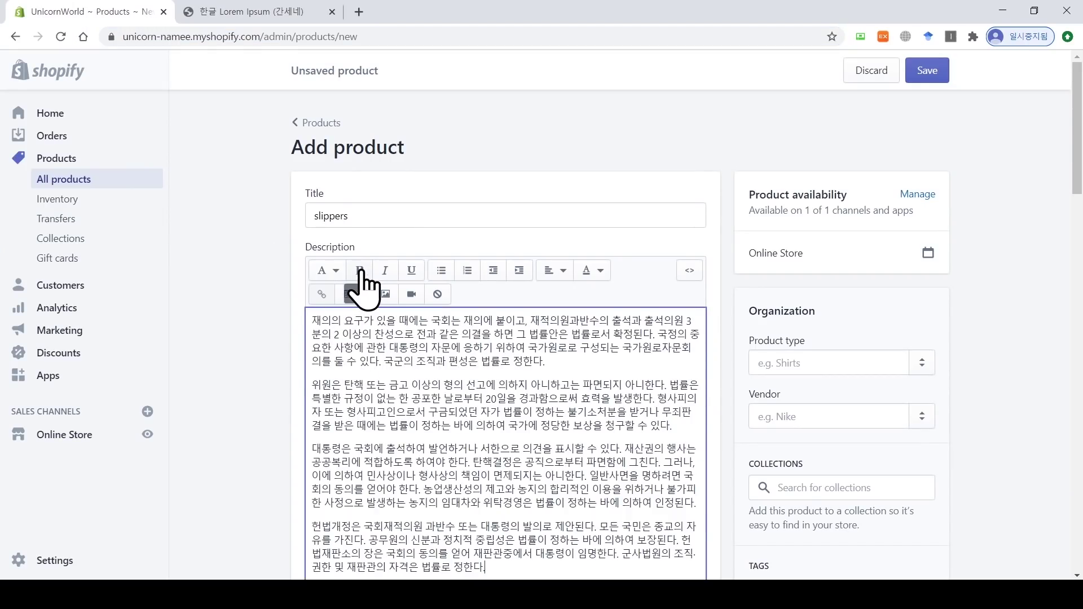
# Step: Bold '재의의 요구' and make '위원은 탄핵 또는' and '대통령은 국회에 출석' bold, italic and underlined
pyautogui.moveTo(312, 321); pyautogui.dragTo(363, 320)
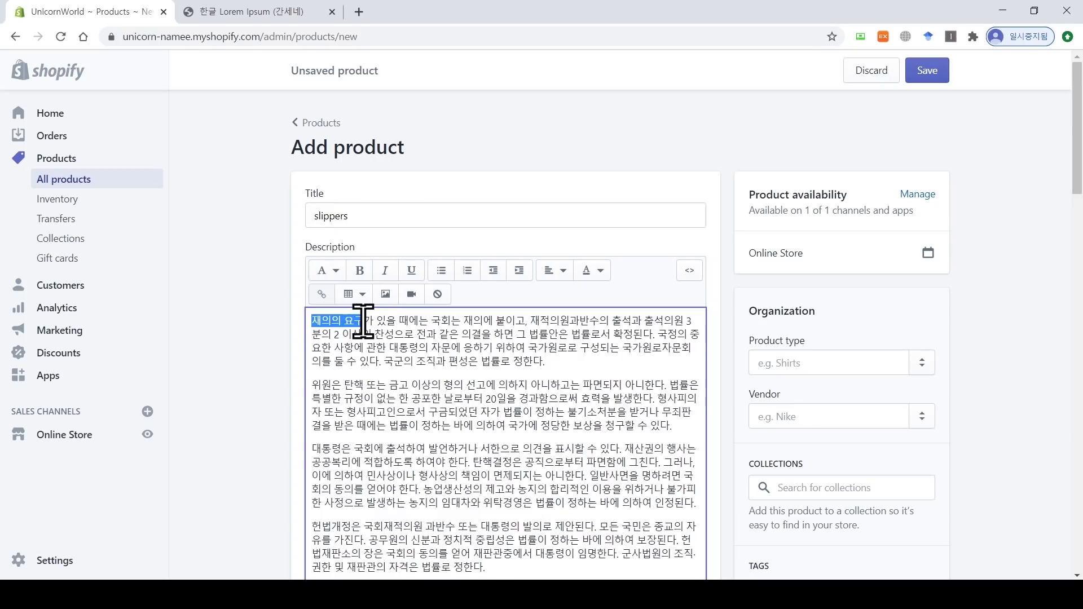
pyautogui.click(360, 270)
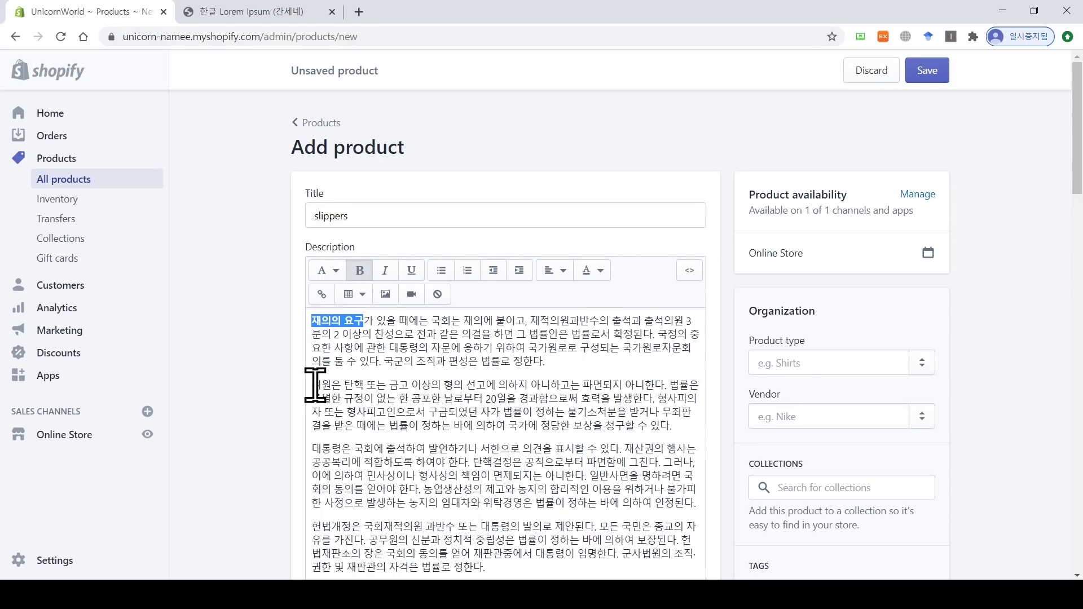
pyautogui.moveTo(314, 385); pyautogui.dragTo(385, 385)
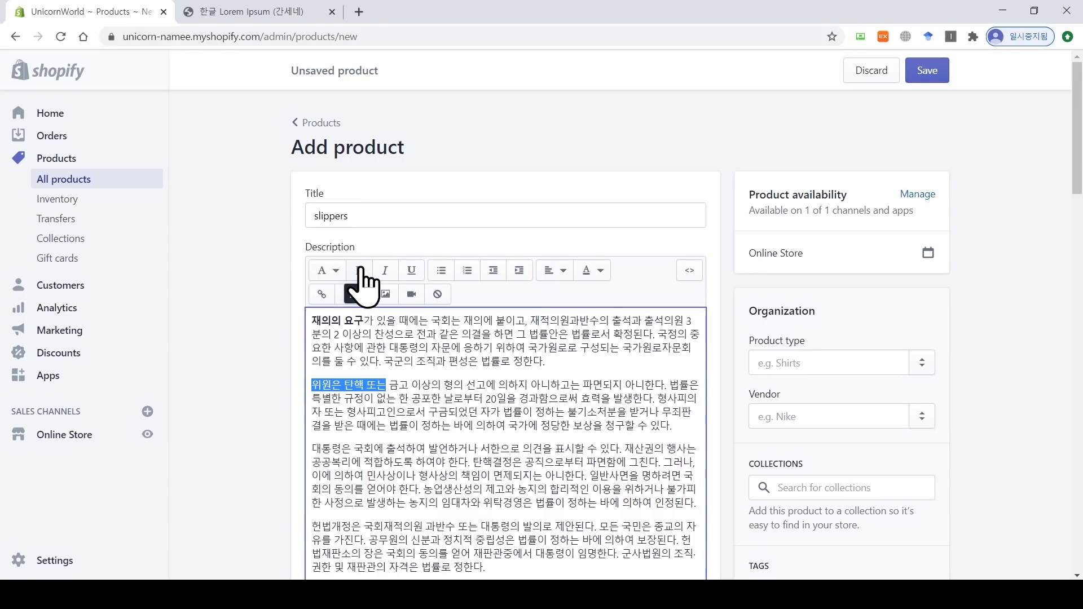
pyautogui.click(361, 271)
pyautogui.click(385, 271)
pyautogui.click(411, 271)
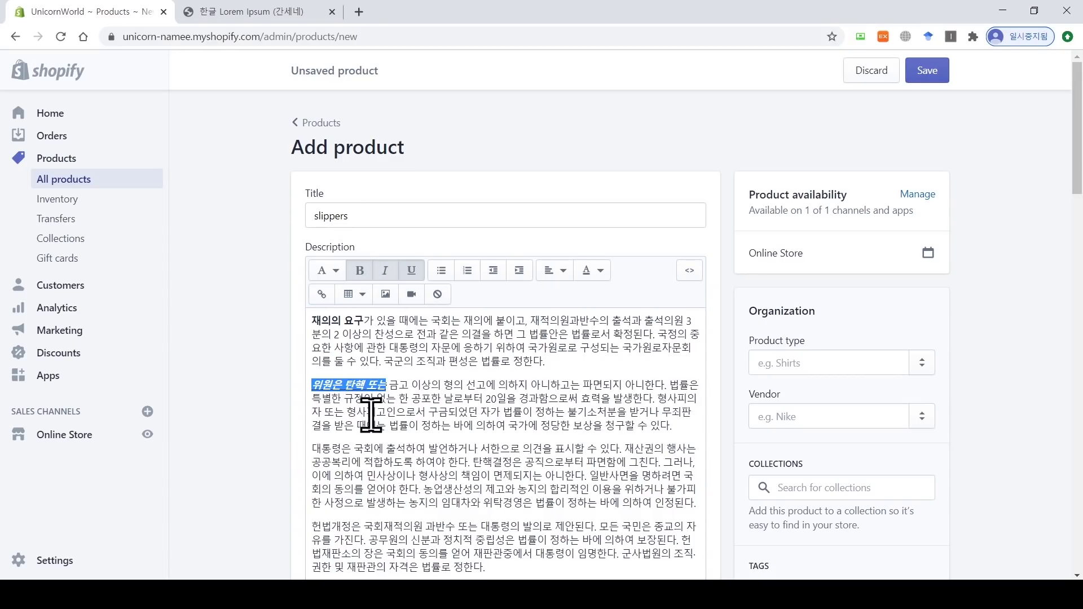
pyautogui.moveTo(313, 448); pyautogui.dragTo(405, 448)
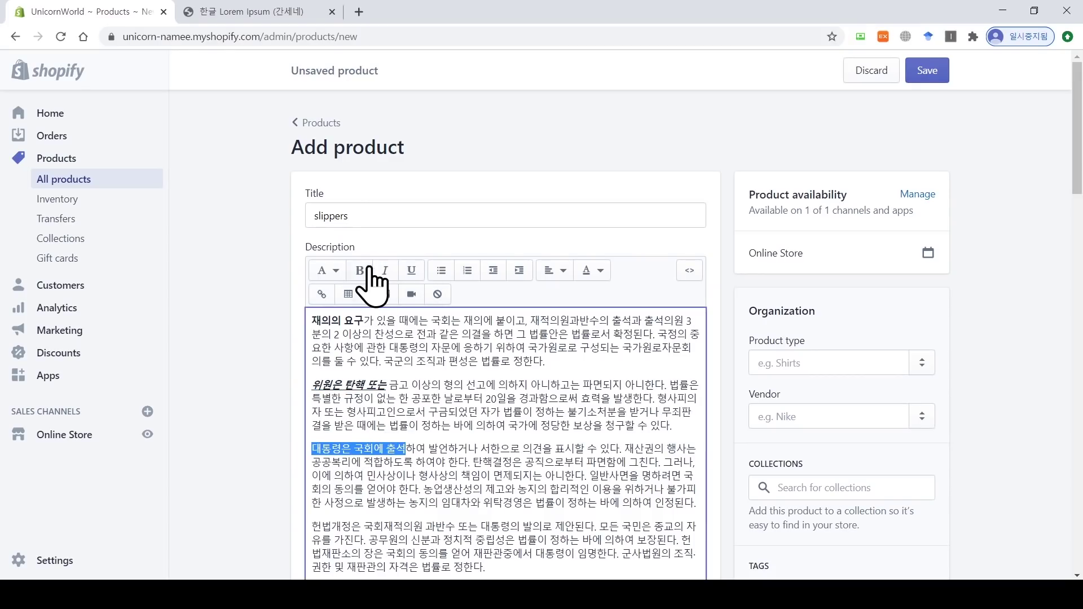
pyautogui.click(367, 271)
pyautogui.click(385, 271)
pyautogui.click(411, 271)
pyautogui.click(701, 500)
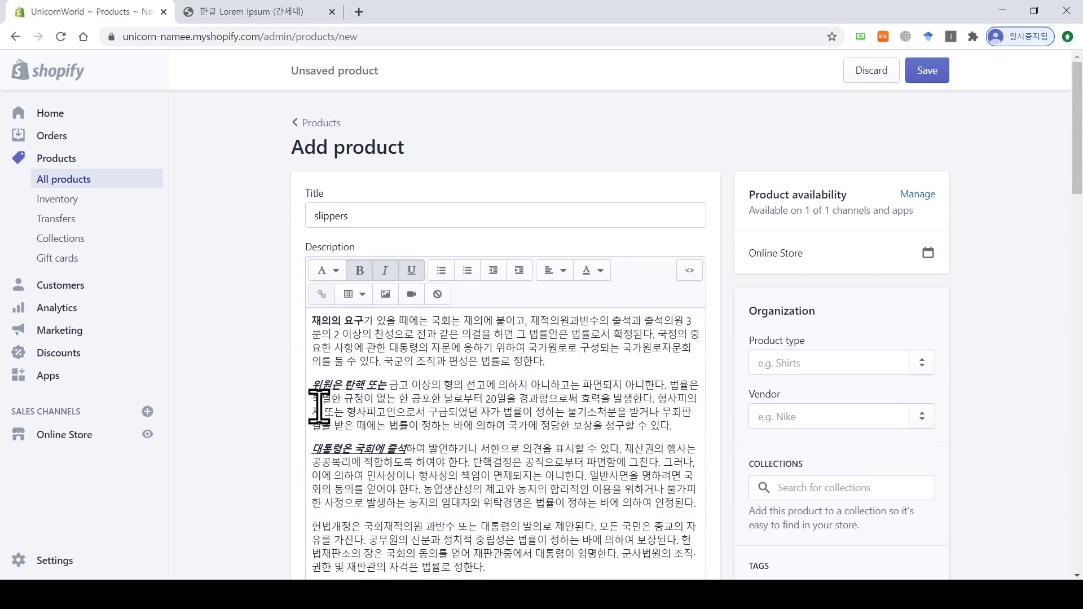
# Step: Turn the second and third paragraphs into bullets and split the last paragraph at 헌법재판소
pyautogui.moveTo(312, 384); pyautogui.dragTo(613, 429)
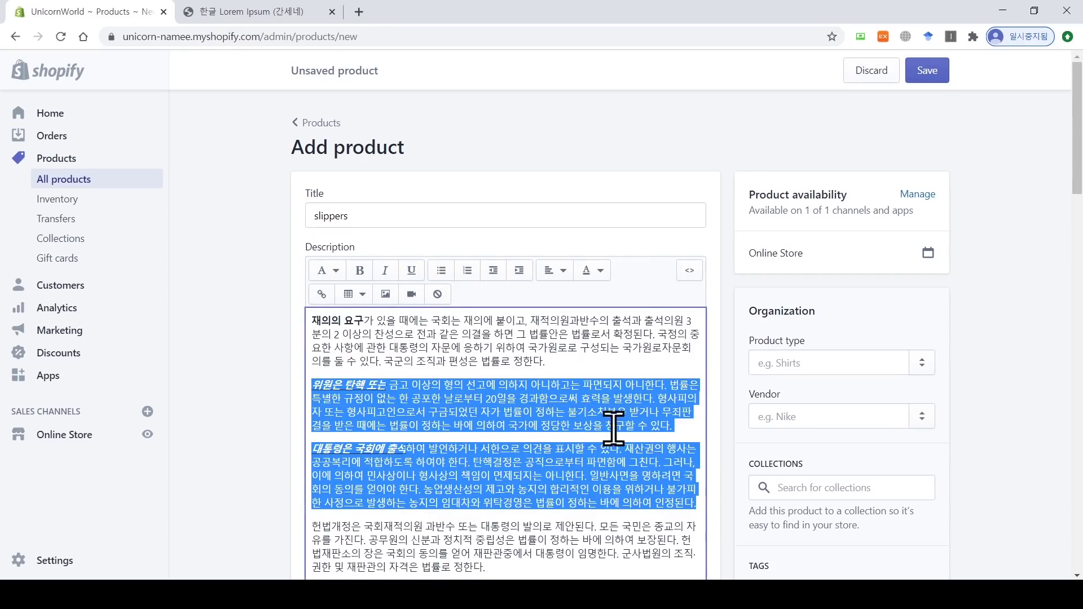
pyautogui.click(441, 271)
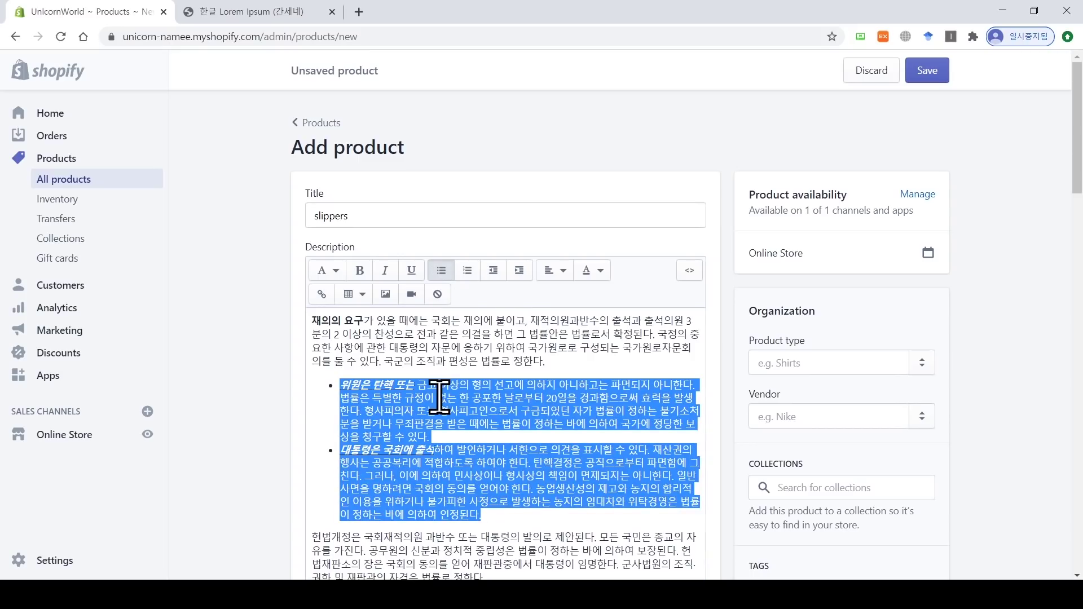
pyautogui.click(463, 426)
pyautogui.scroll(-2, 472, 438)
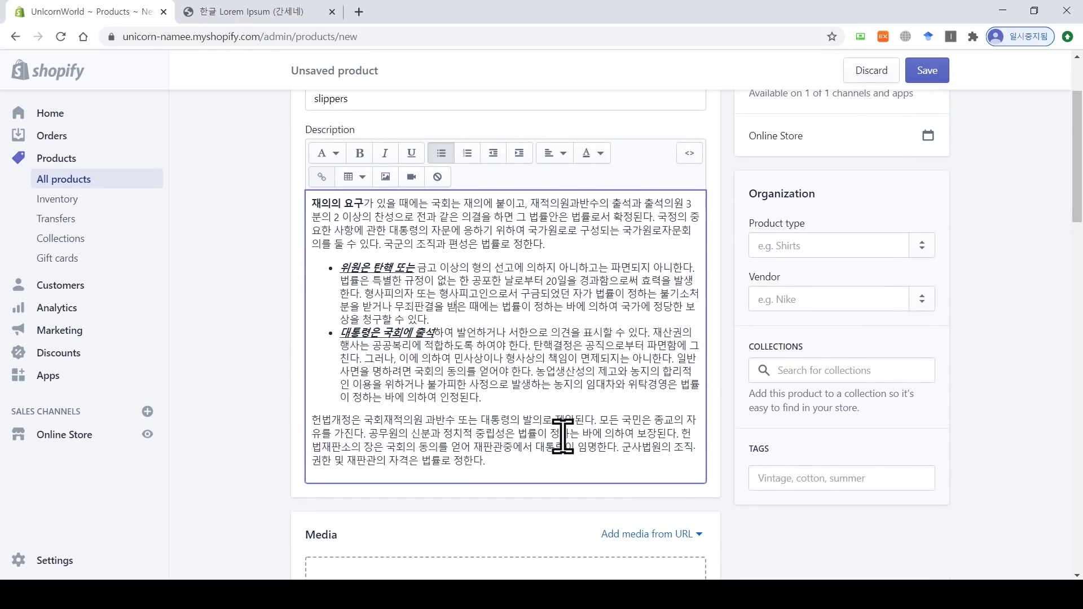
pyautogui.click(681, 434)
pyautogui.press('Return')
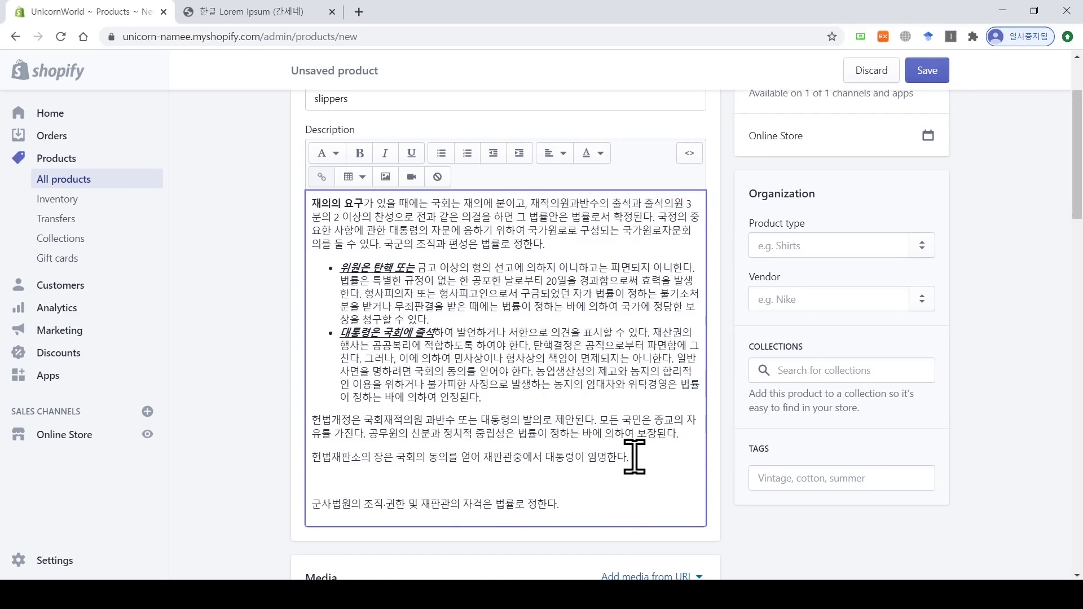
pyautogui.press('BackSpace')
pyautogui.scroll(-2, 634, 457)
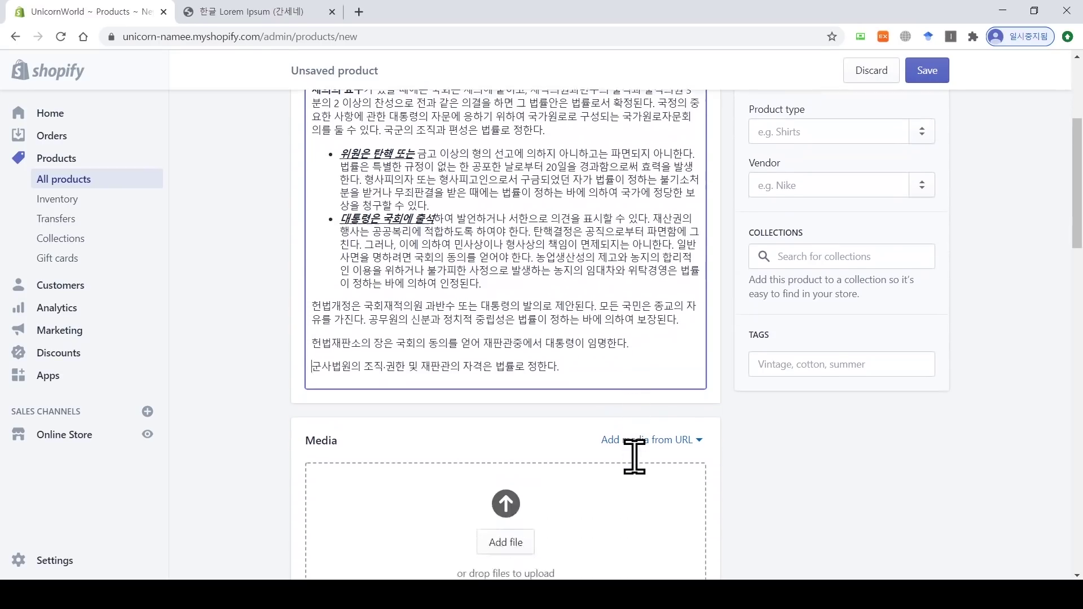
# Step: Upload unicorn pink.jpg, unicorn slipper.png and unicorn violet.jpg, moving the purple photo to the end
pyautogui.scroll(-2, 634, 457)
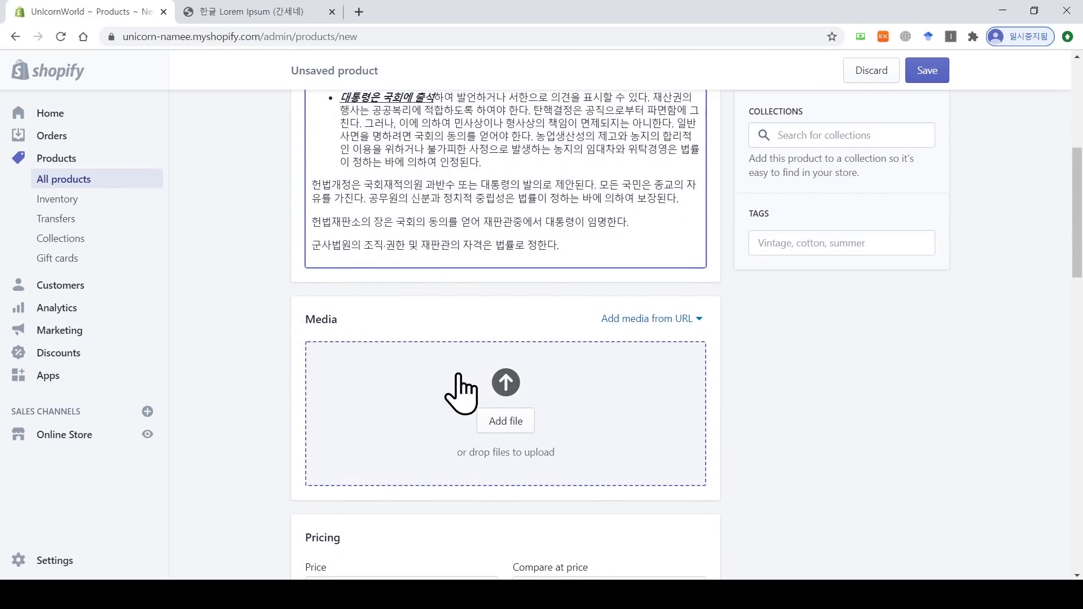
pyautogui.click(512, 422)
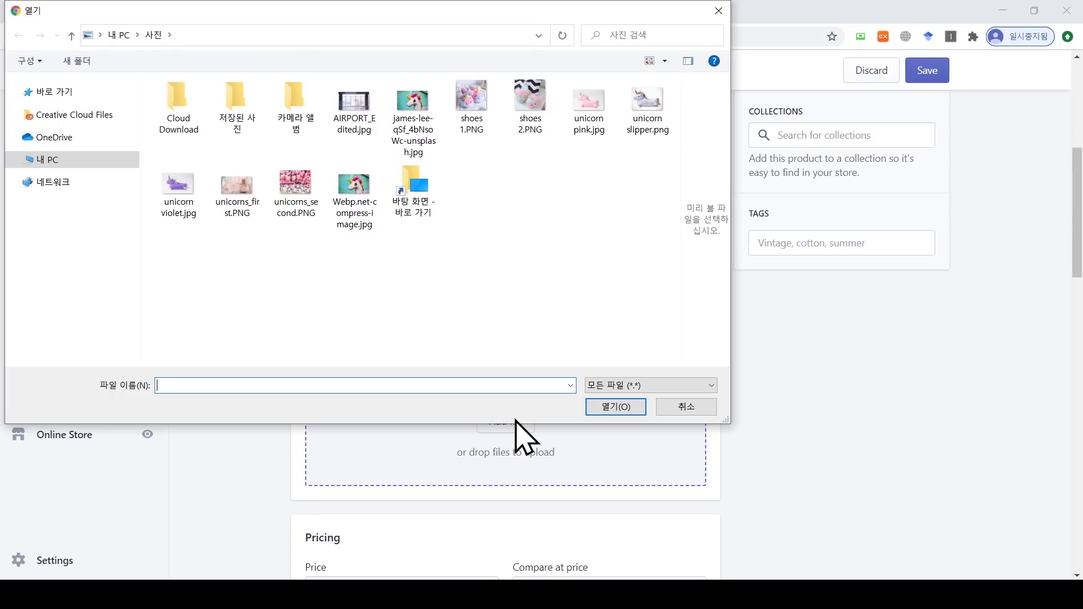
pyautogui.click(591, 128)
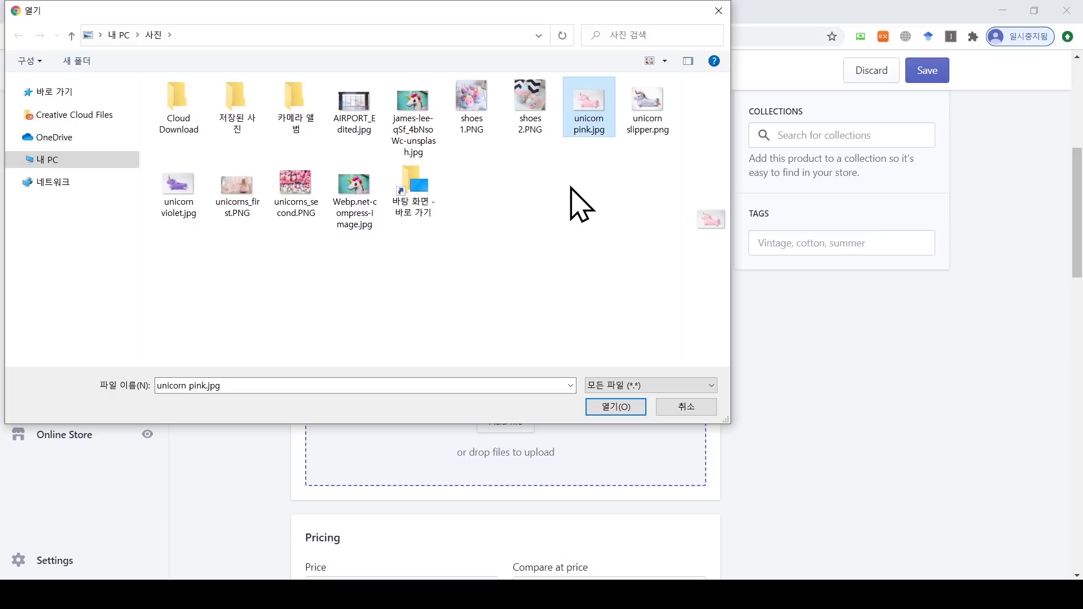
pyautogui.keyDown('ctrl'); pyautogui.click(636, 132); pyautogui.keyUp('ctrl')
pyautogui.keyDown('ctrl'); pyautogui.click(178, 189); pyautogui.keyUp('ctrl')
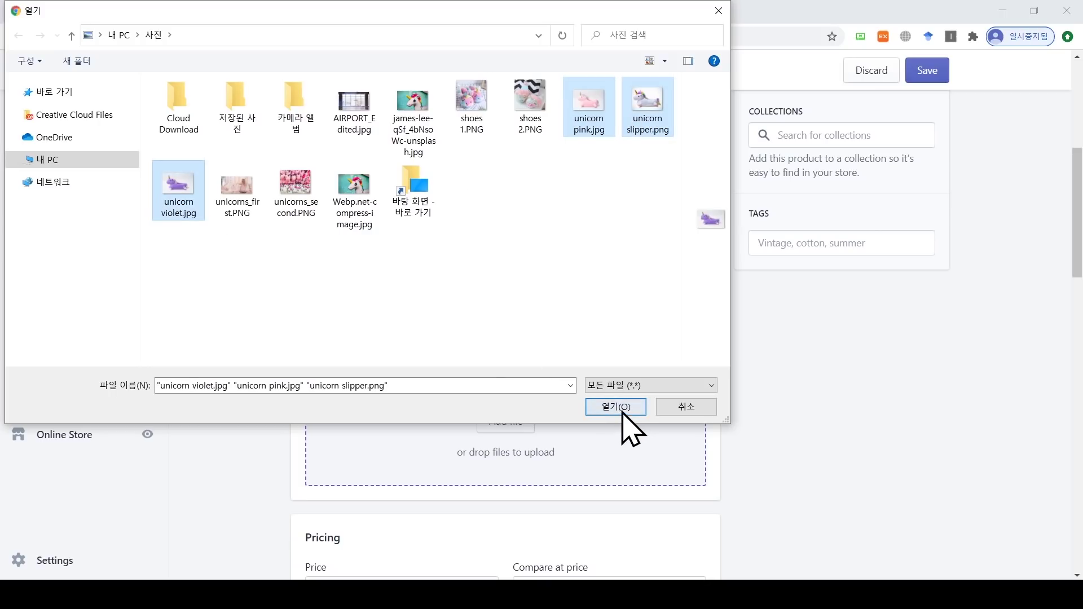
pyautogui.click(620, 411)
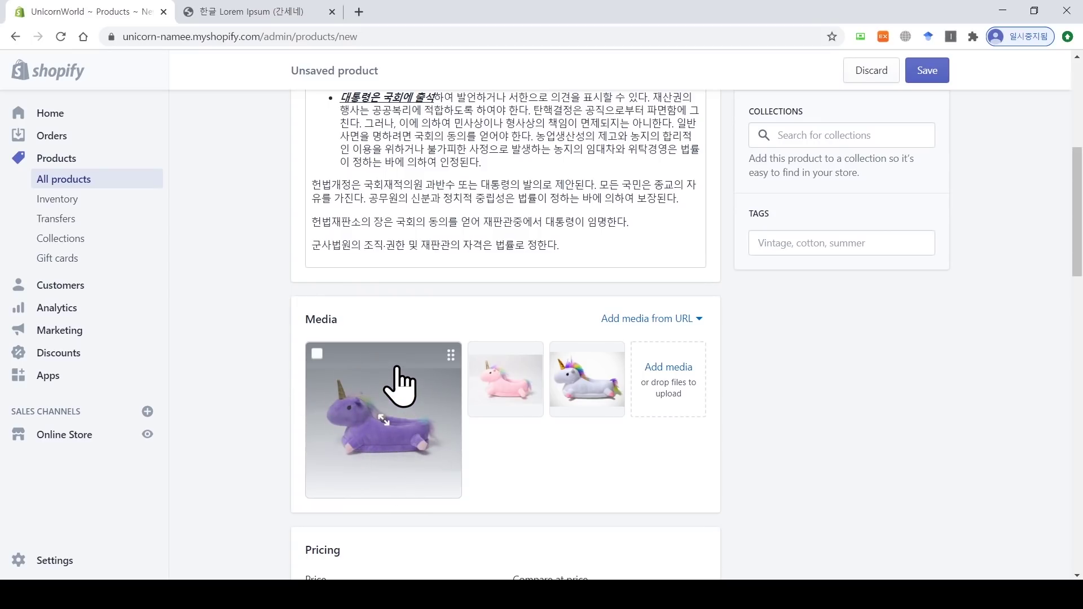
pyautogui.moveTo(399, 380); pyautogui.dragTo(370, 459)
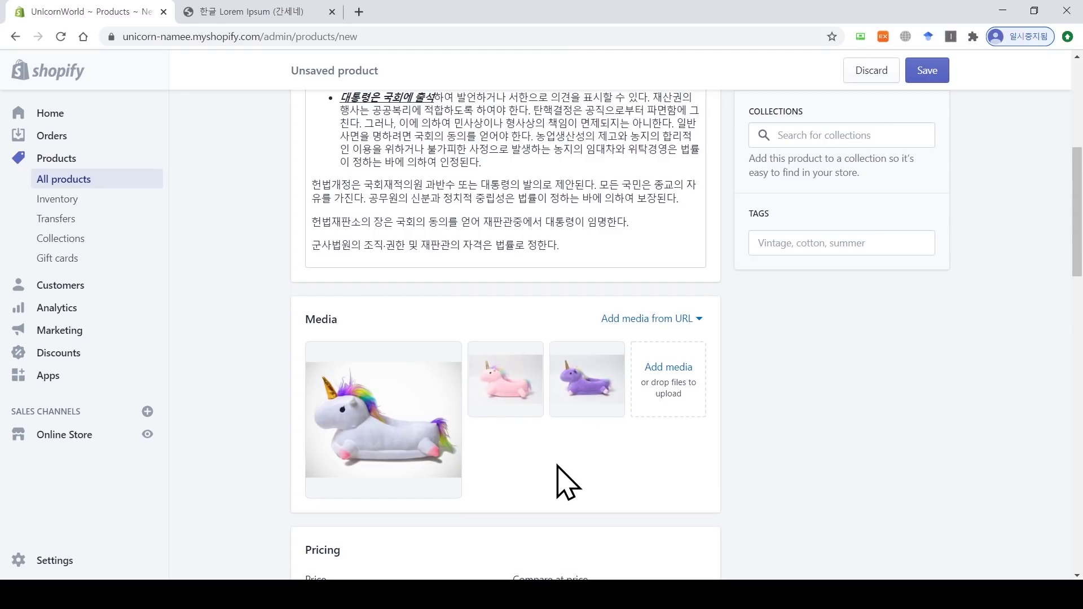
pyautogui.scroll(-4, 564, 483)
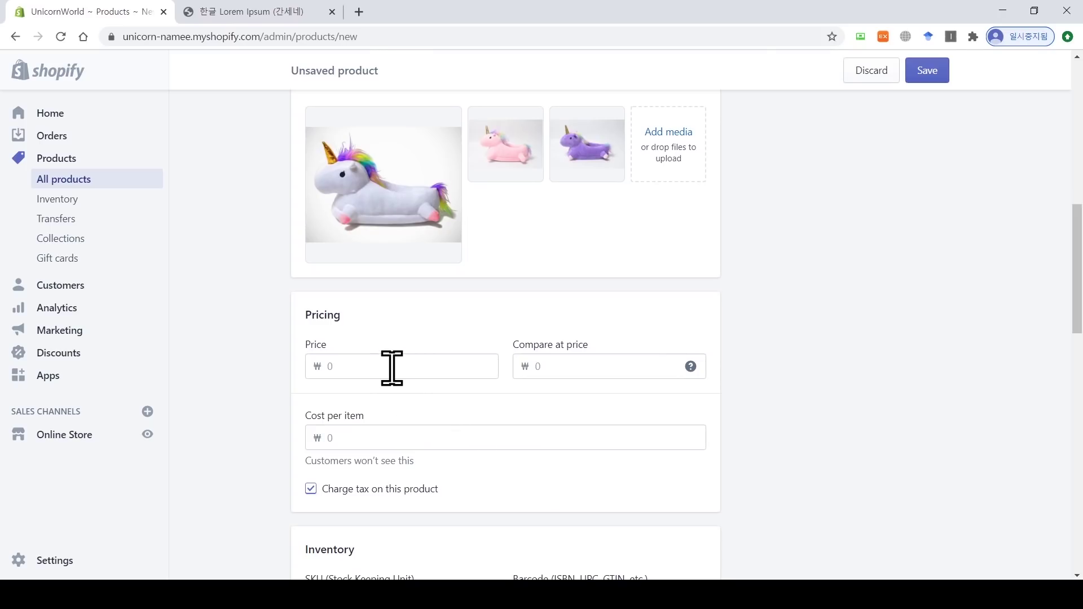
# Step: Enter a price of 30000 and a compare-at price of 39000
pyautogui.click(386, 366)
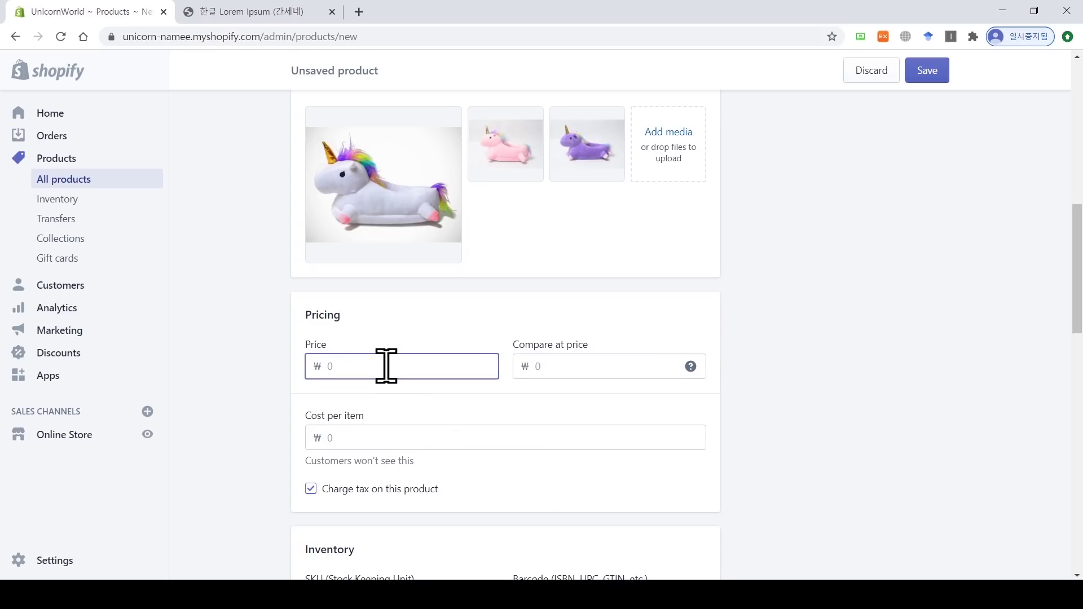
pyautogui.write('30000')
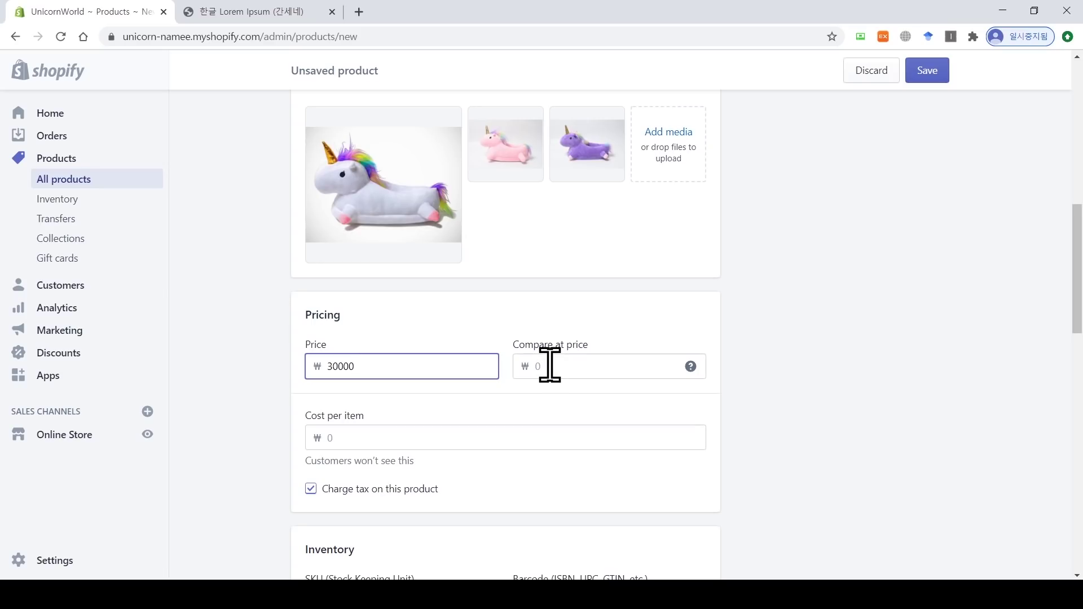
pyautogui.click(556, 367)
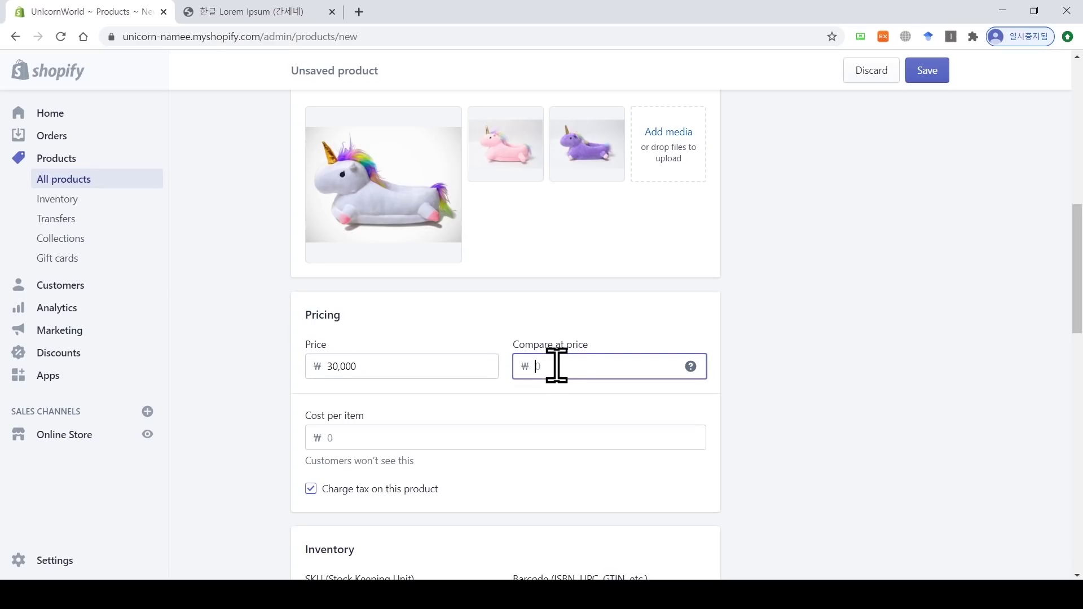
pyautogui.click(379, 366)
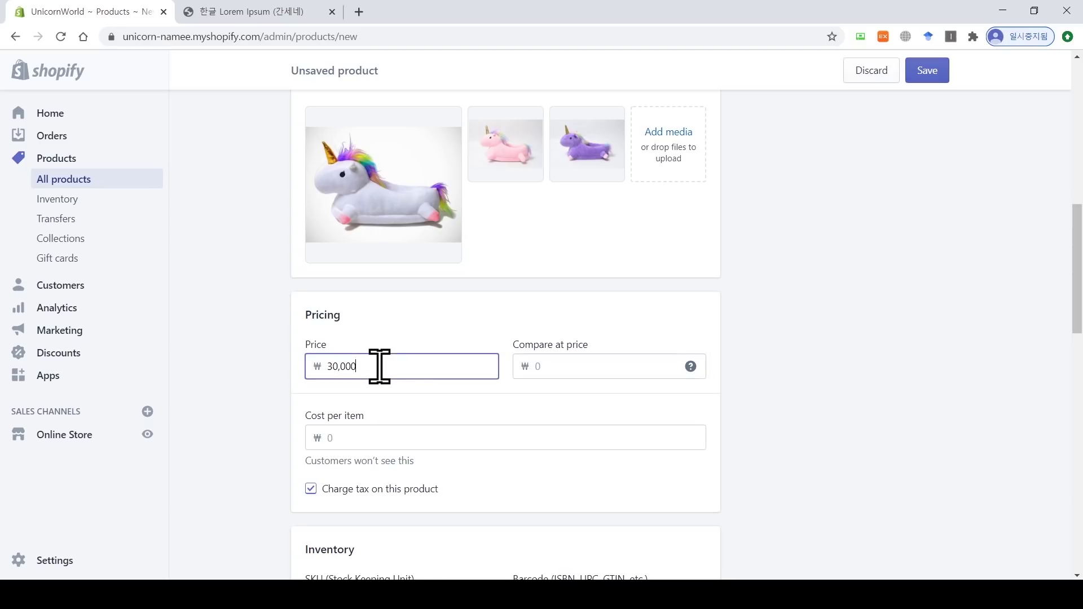
pyautogui.click(556, 363)
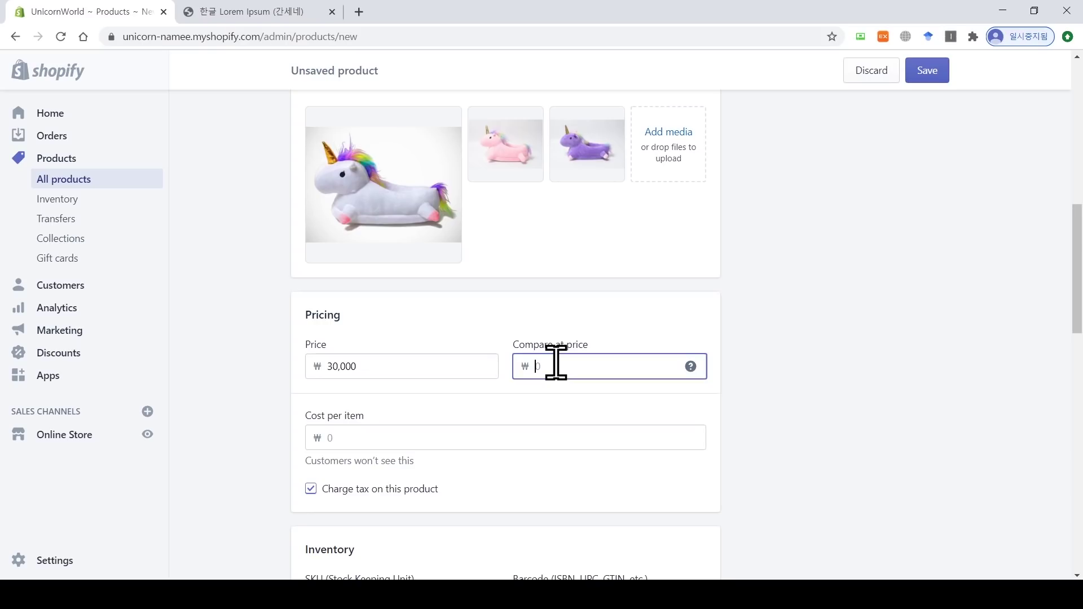
pyautogui.write('39000')
pyautogui.click(394, 364)
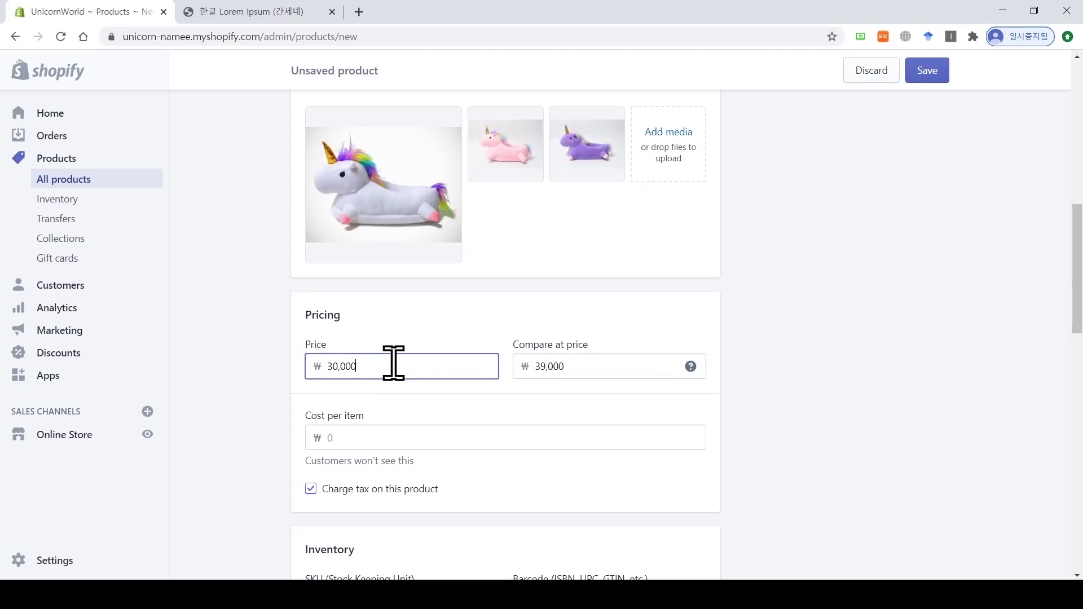
pyautogui.scroll(-2, 394, 363)
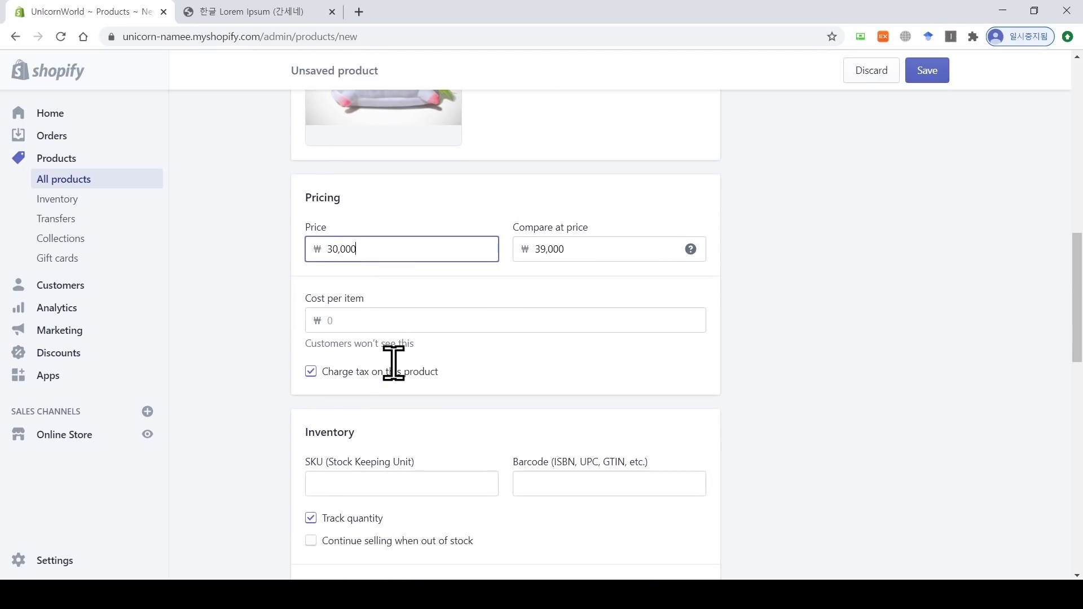
# Step: Set the available quantity to 100, leaving 'Continue selling when out of stock' unticked
pyautogui.click(361, 321)
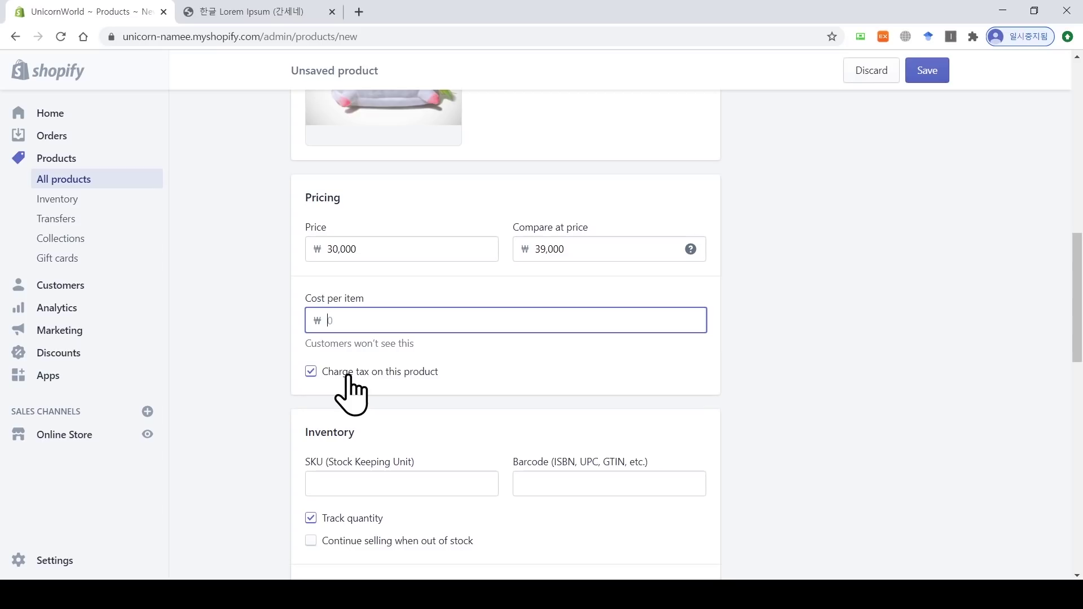
pyautogui.scroll(-4, 350, 383)
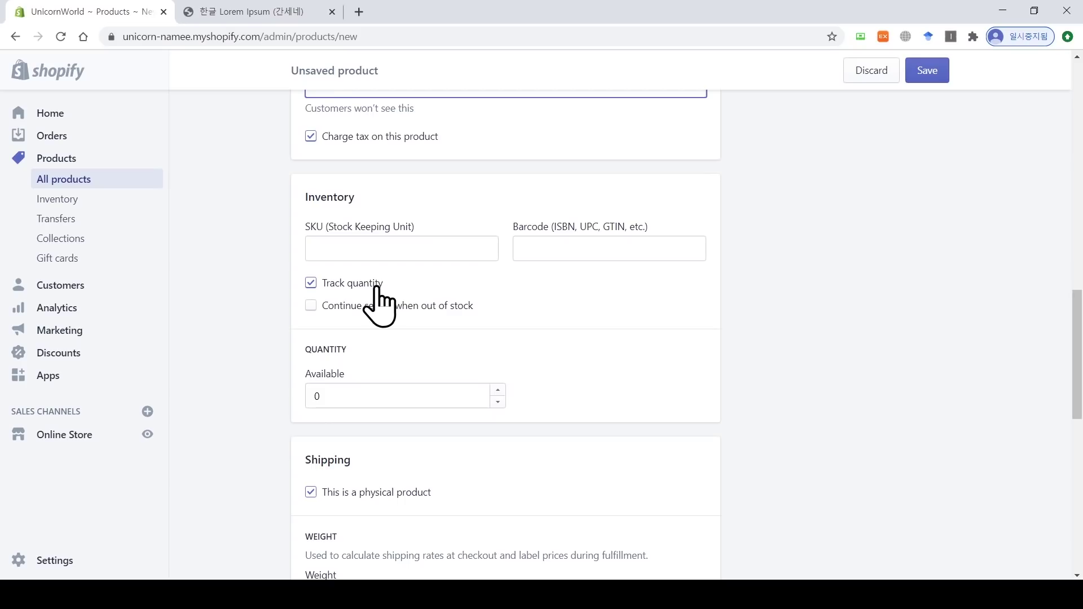
pyautogui.doubleClick(319, 395)
pyautogui.write('100')
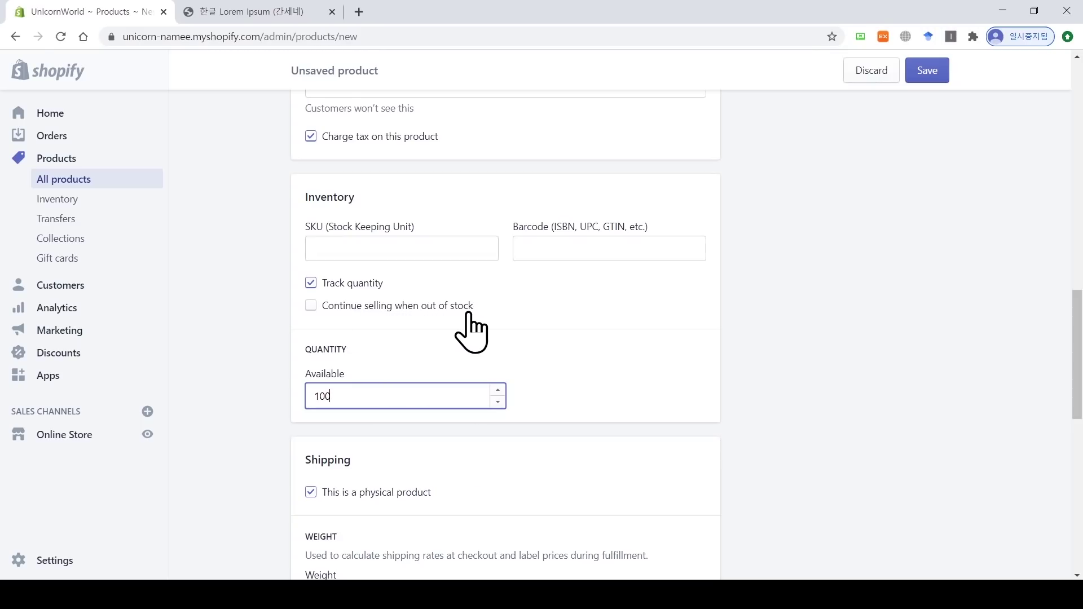
pyautogui.doubleClick(309, 395)
pyautogui.click(310, 306)
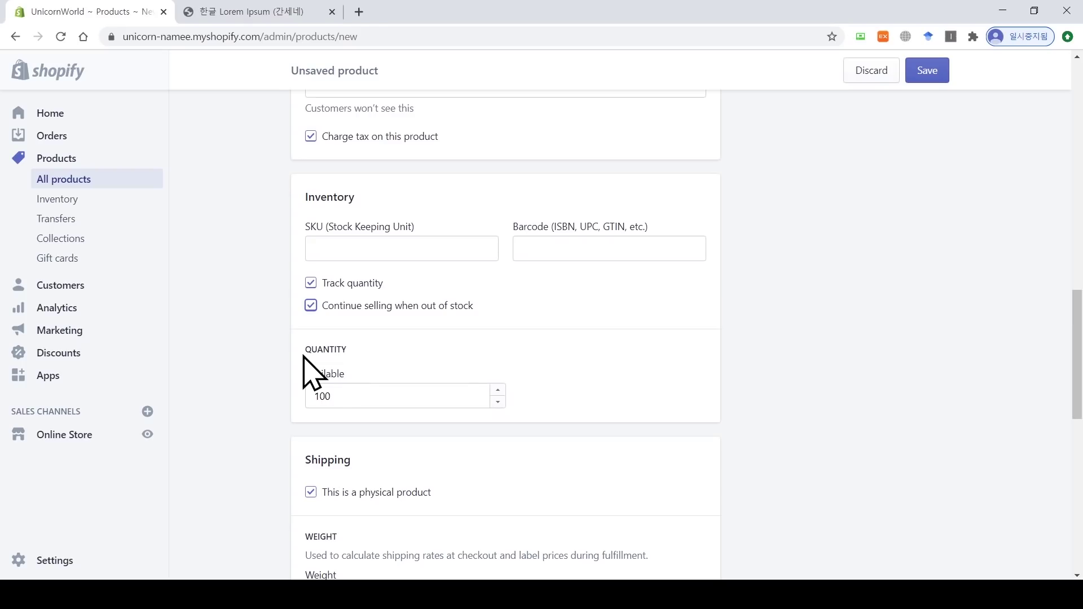
pyautogui.click(311, 306)
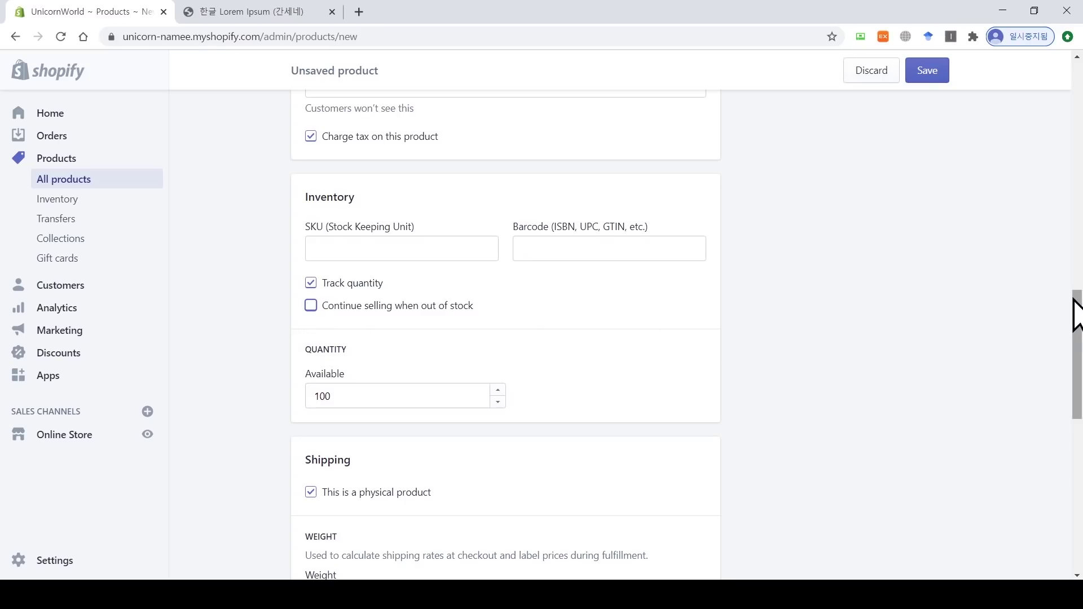
pyautogui.moveTo(1078, 313); pyautogui.dragTo(1078, 361)
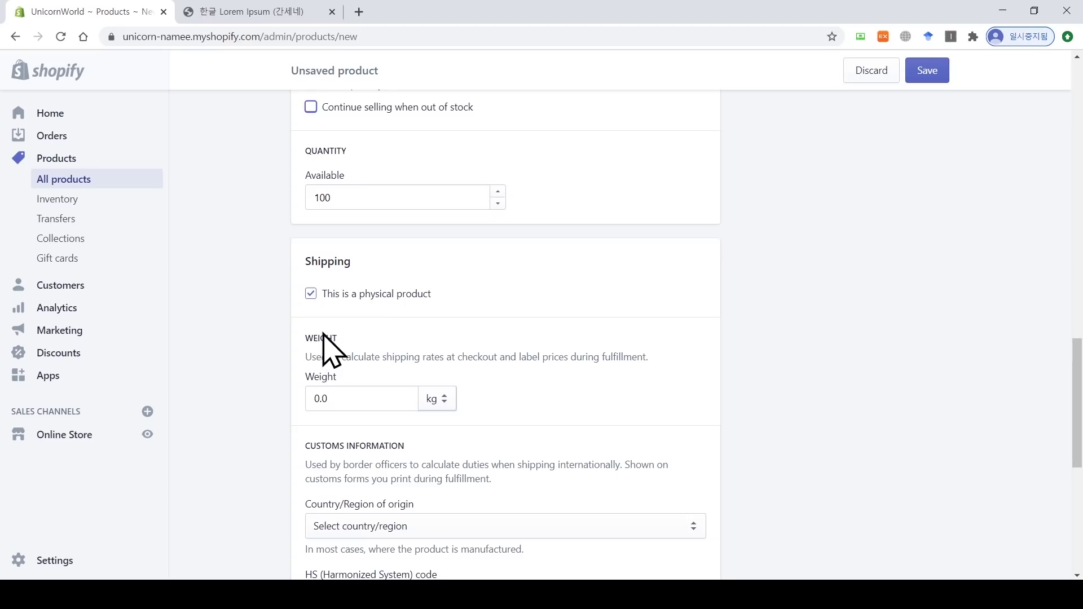
# Step: Change the shipping weight to 0.5 kg, leaving the country of origin unset
pyautogui.click(369, 394)
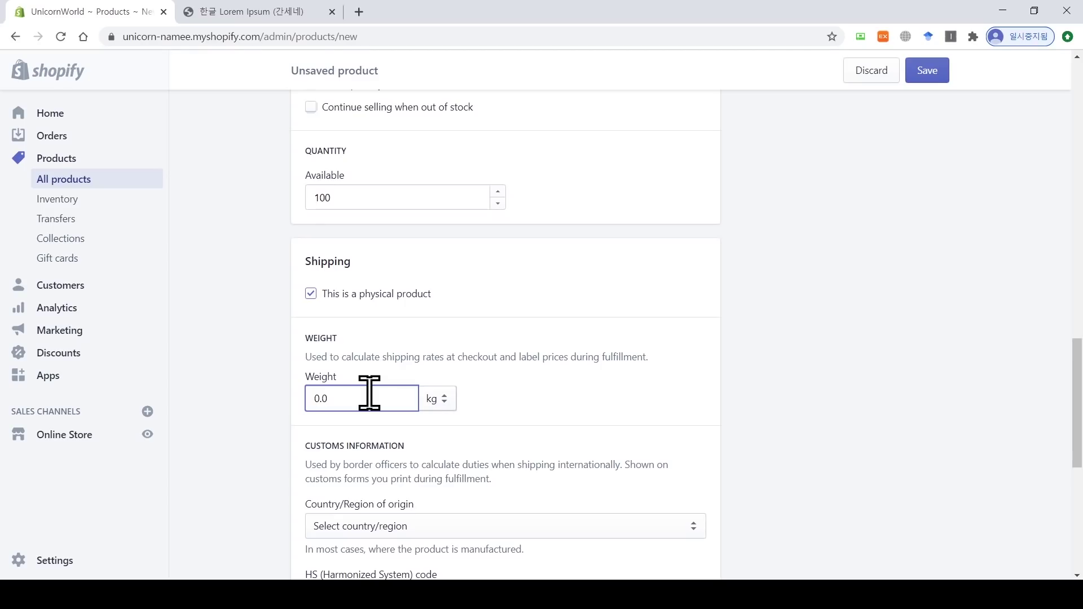
pyautogui.press('BackSpace')
pyautogui.write('5')
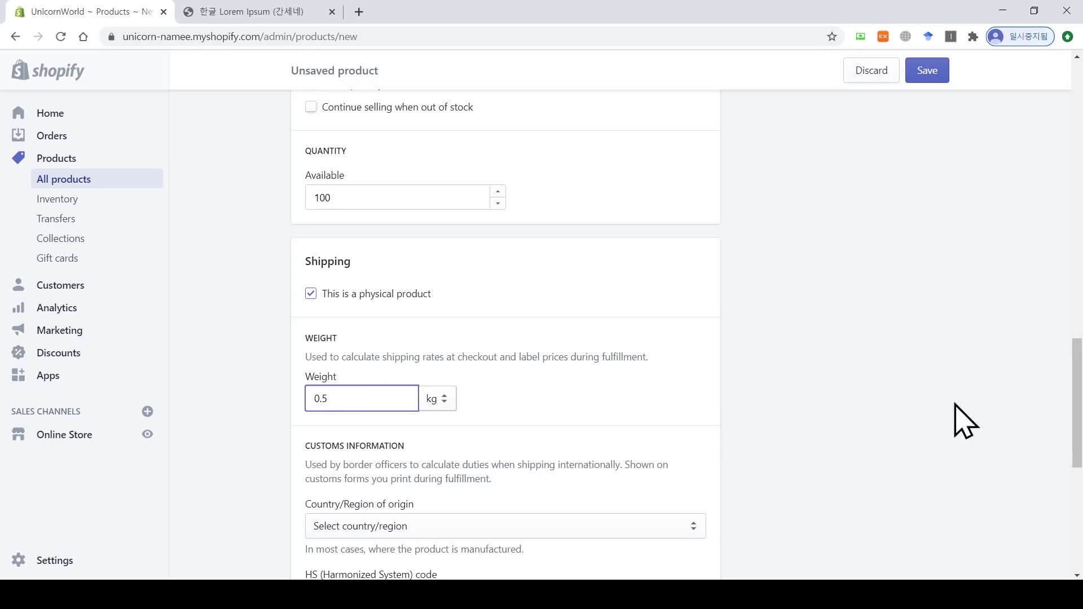
pyautogui.scroll(-3, 1077, 404)
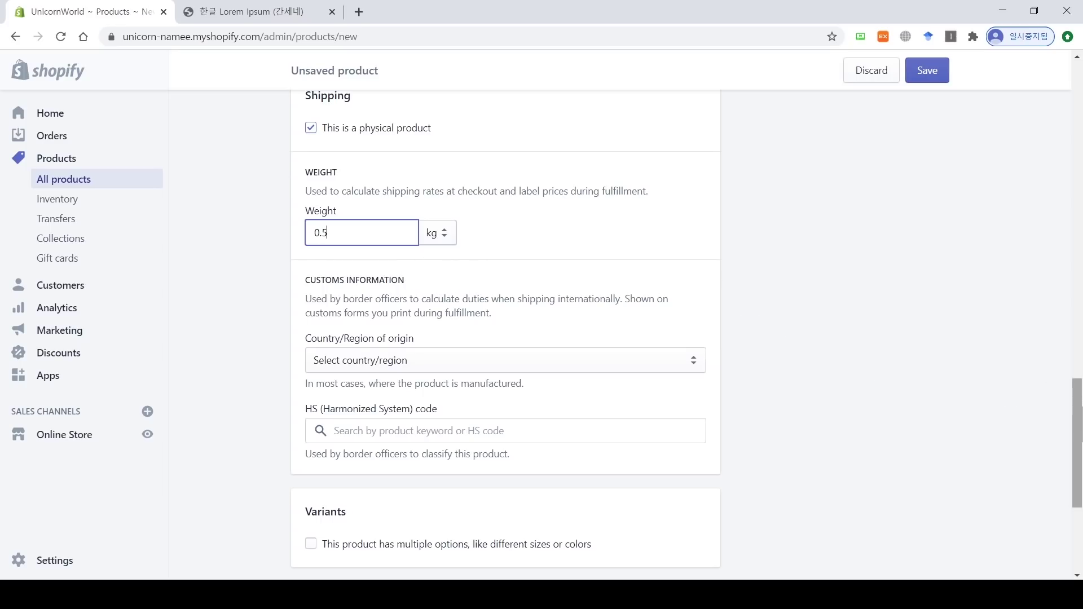
pyautogui.scroll(-1, 686, 334)
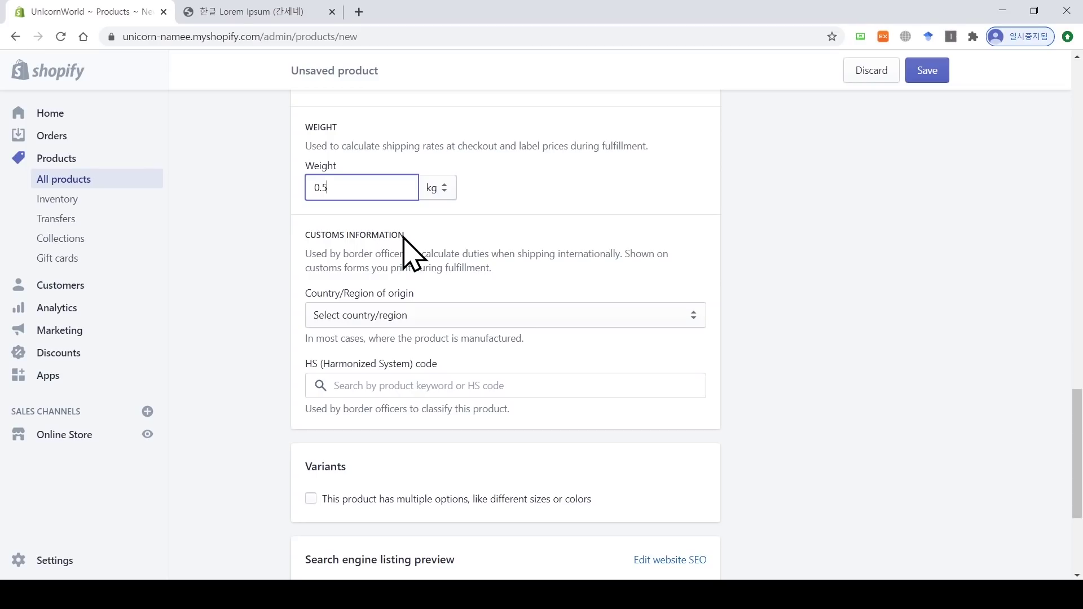
pyautogui.click(394, 314)
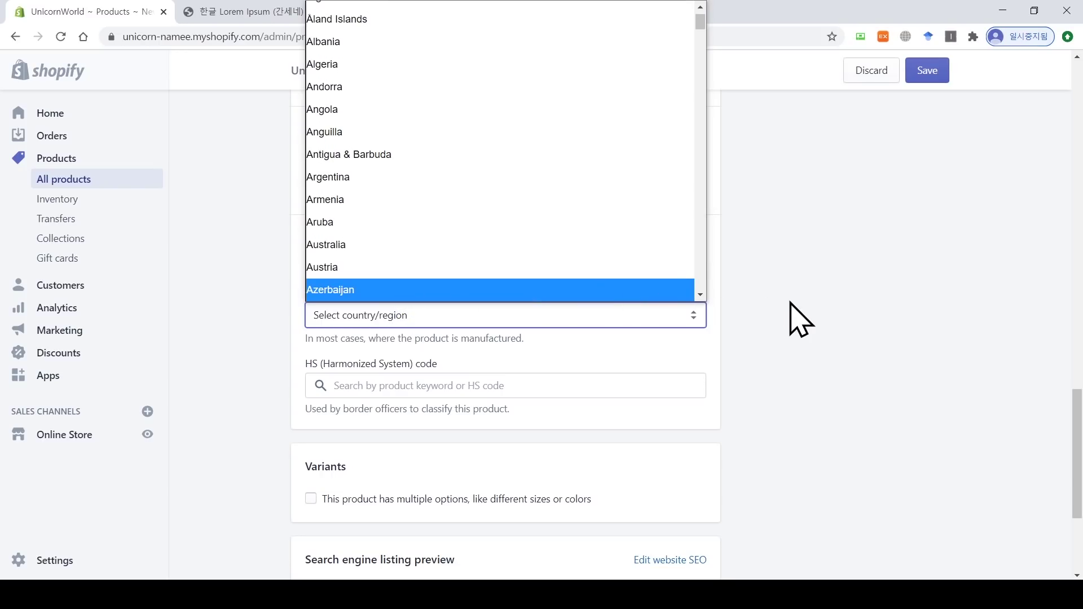
pyautogui.click(804, 319)
pyautogui.scroll(-2, 505, 338)
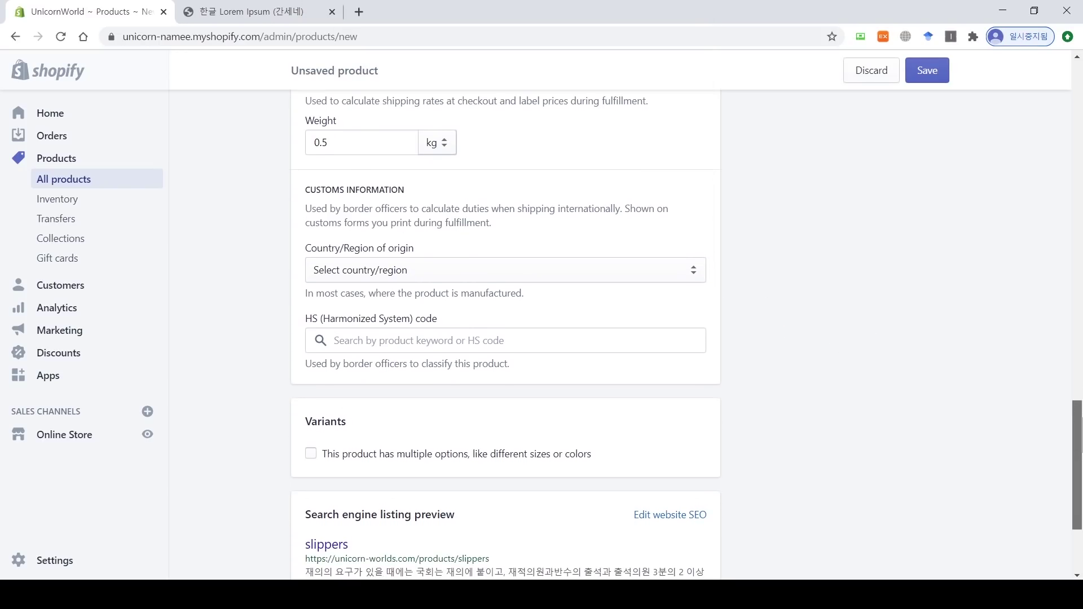
pyautogui.scroll(-2, 505, 339)
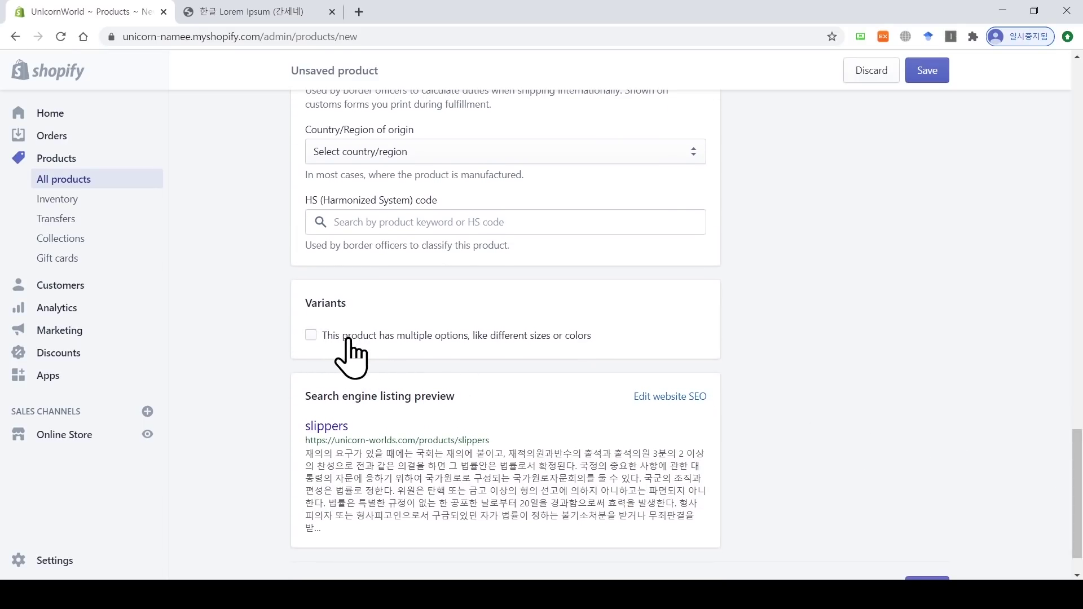
# Step: Add a Size option with values S, M, L and XL
pyautogui.click(311, 336)
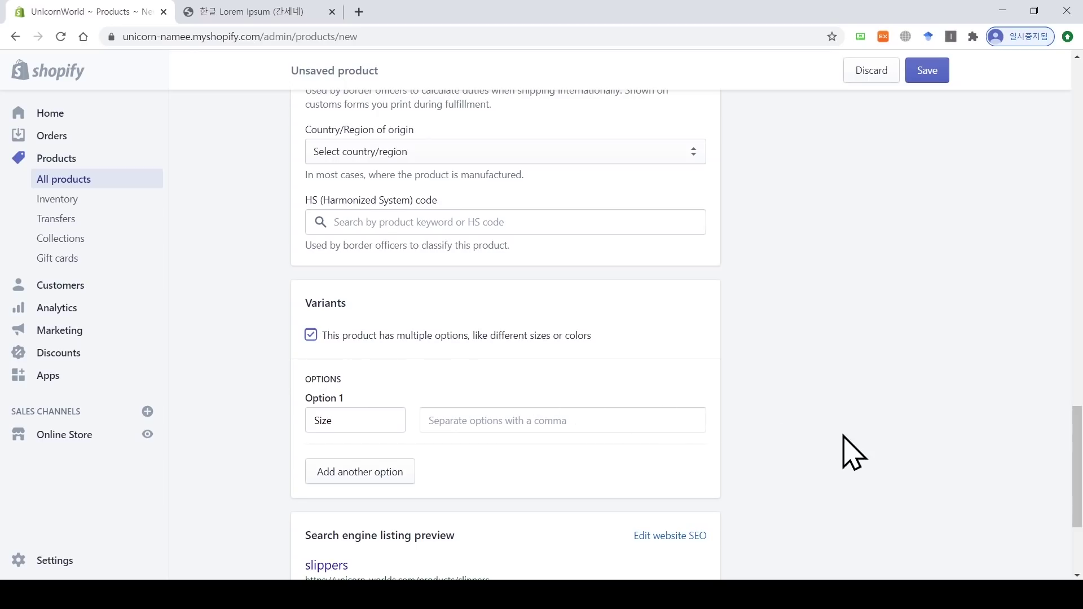
pyautogui.scroll(-2, 1078, 468)
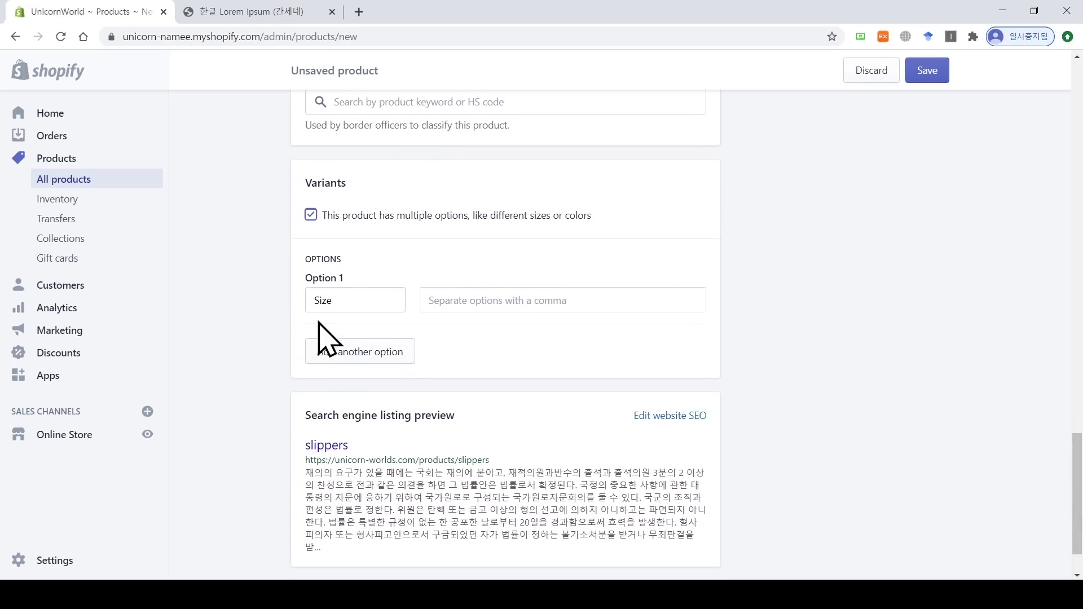
pyautogui.click(480, 302)
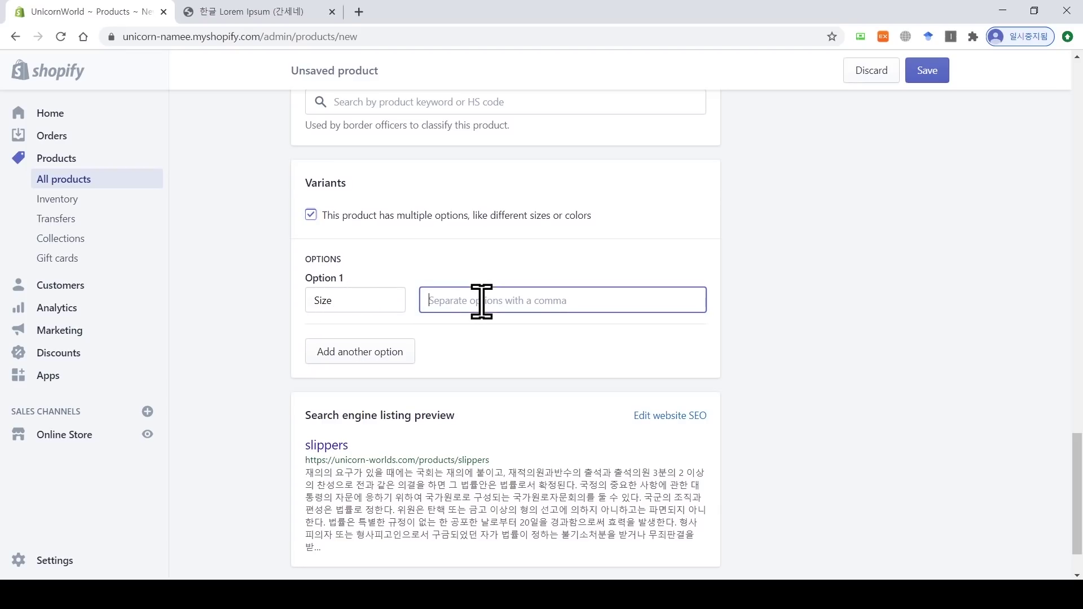
pyautogui.write('S')
pyautogui.press(',')
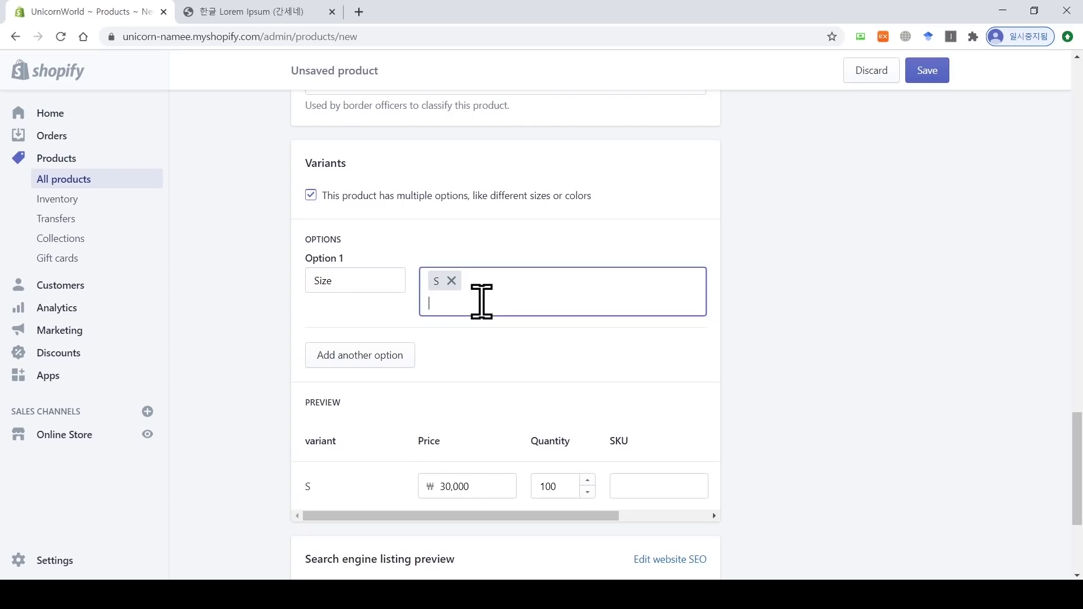
pyautogui.write('M')
pyautogui.press(',')
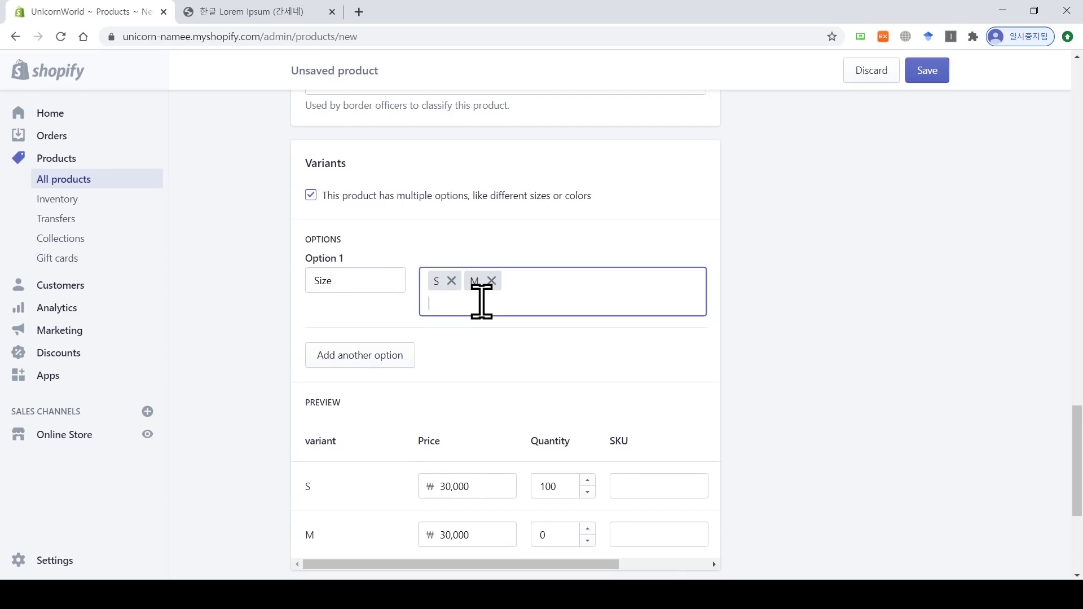
pyautogui.write('L')
pyautogui.press(',')
pyautogui.write('XL')
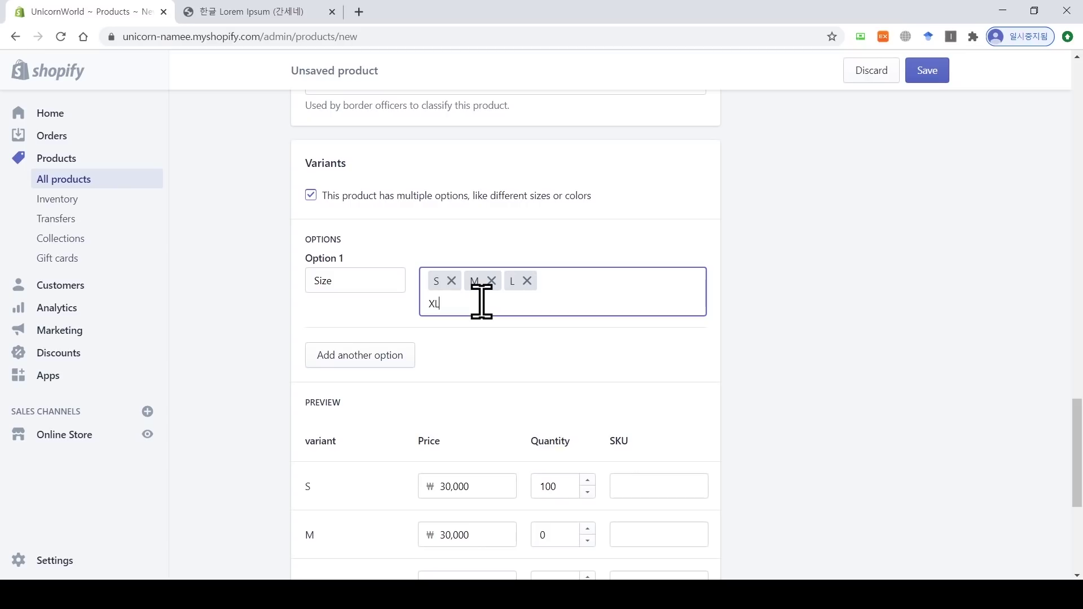
pyautogui.press(',')
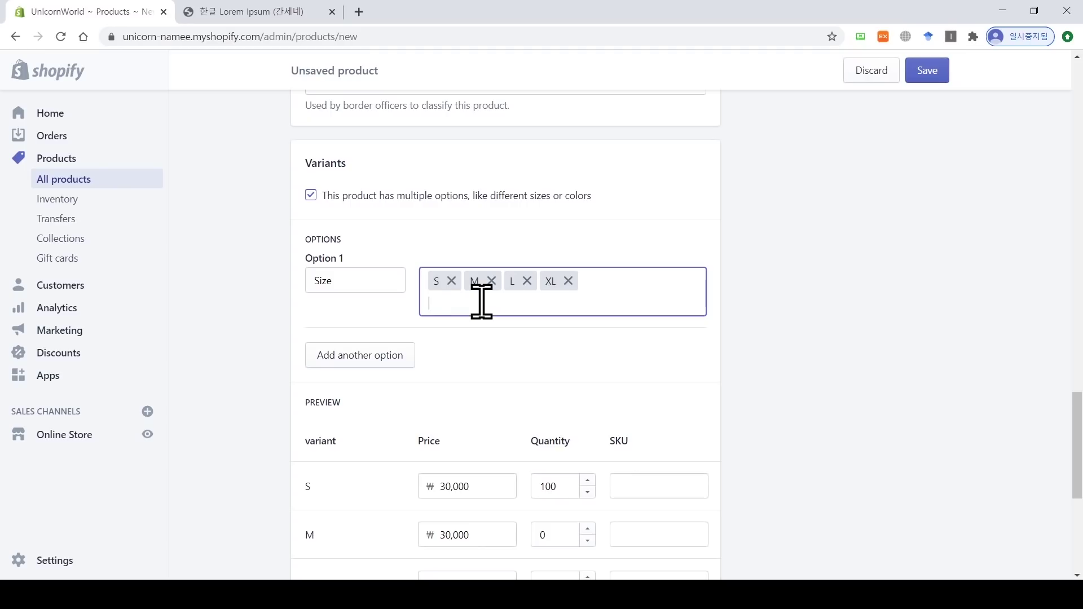
# Step: Add a second option, Color, with values white, pink and purple
pyautogui.click(400, 355)
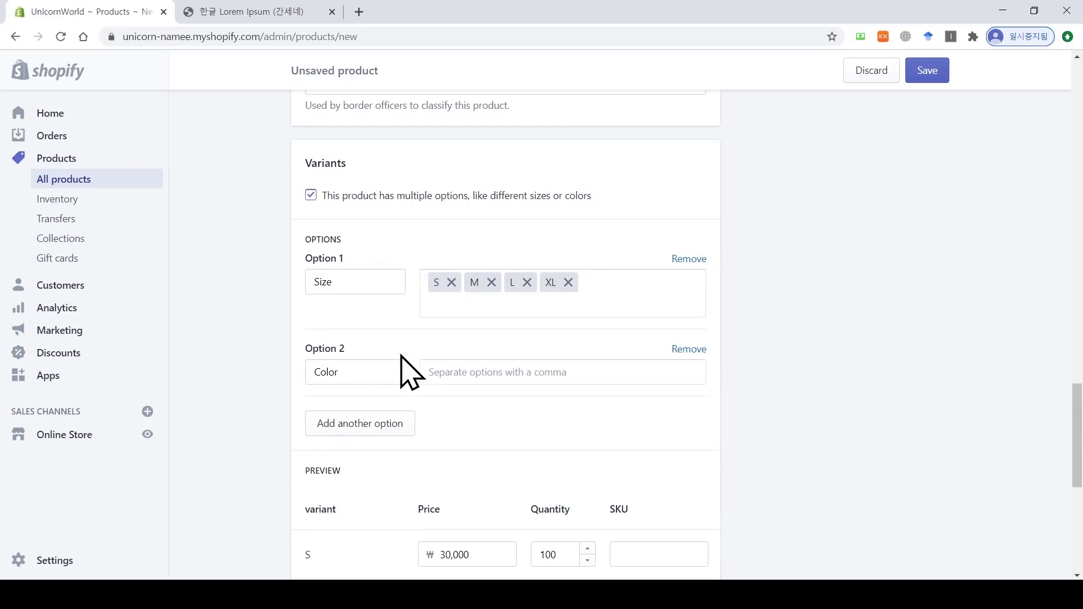
pyautogui.click(388, 371)
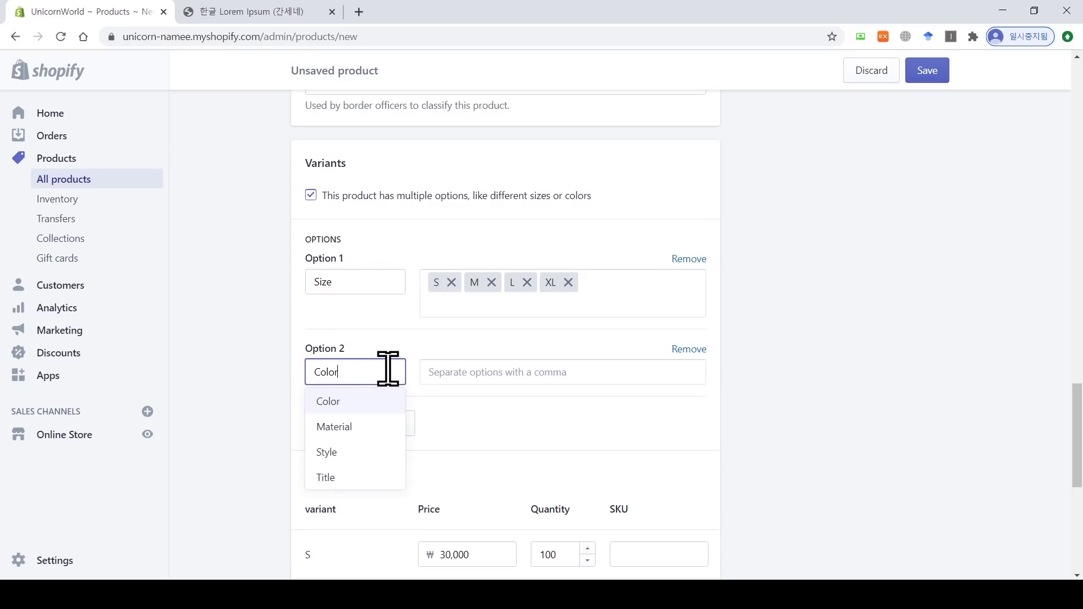
pyautogui.click(353, 404)
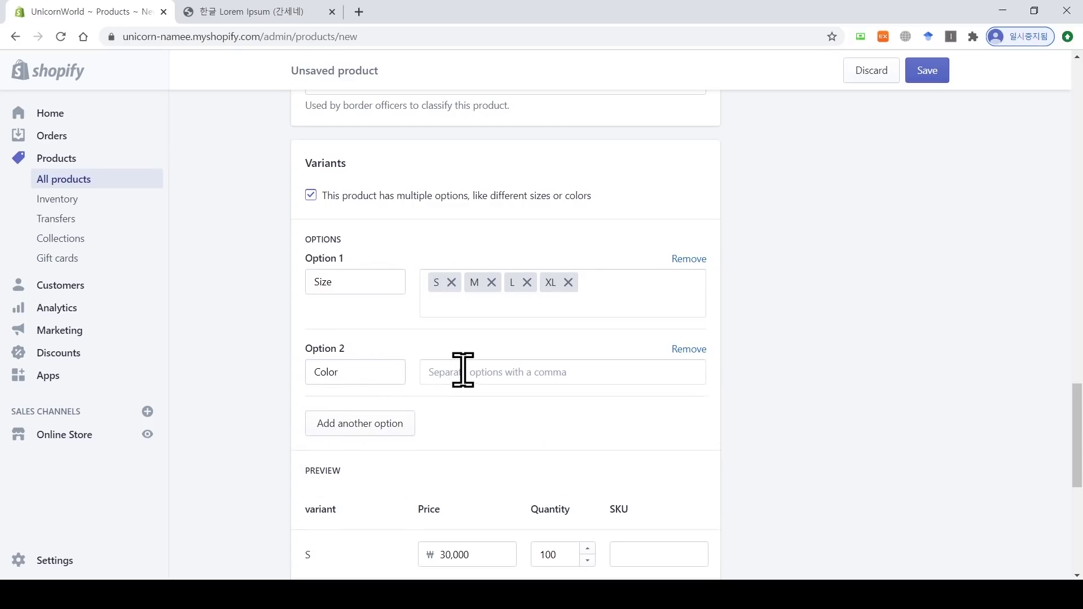
pyautogui.click(467, 370)
pyautogui.write('white,')
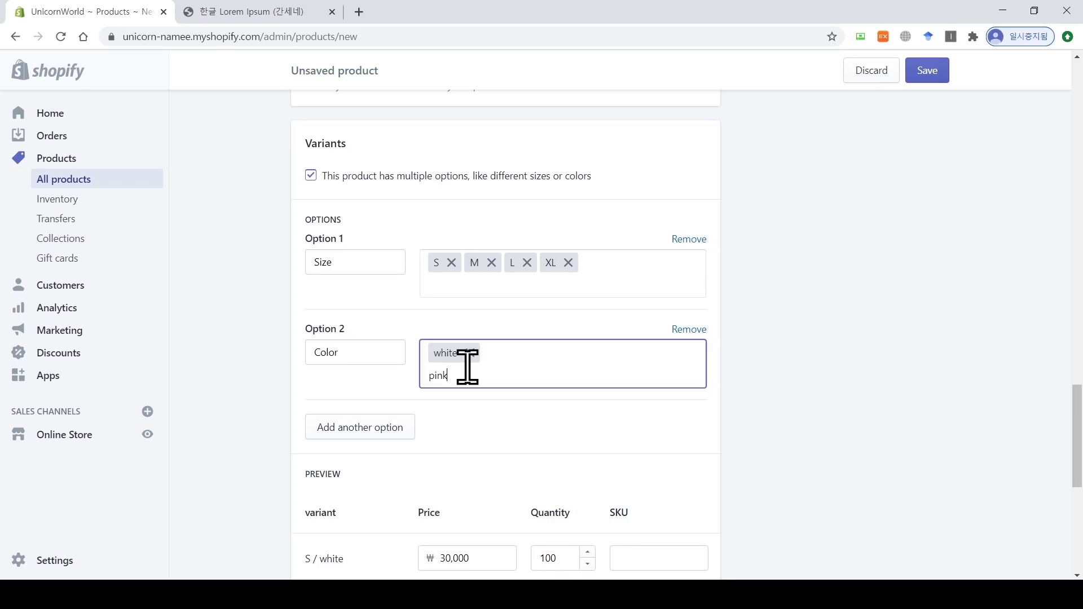
pyautogui.press('Return')
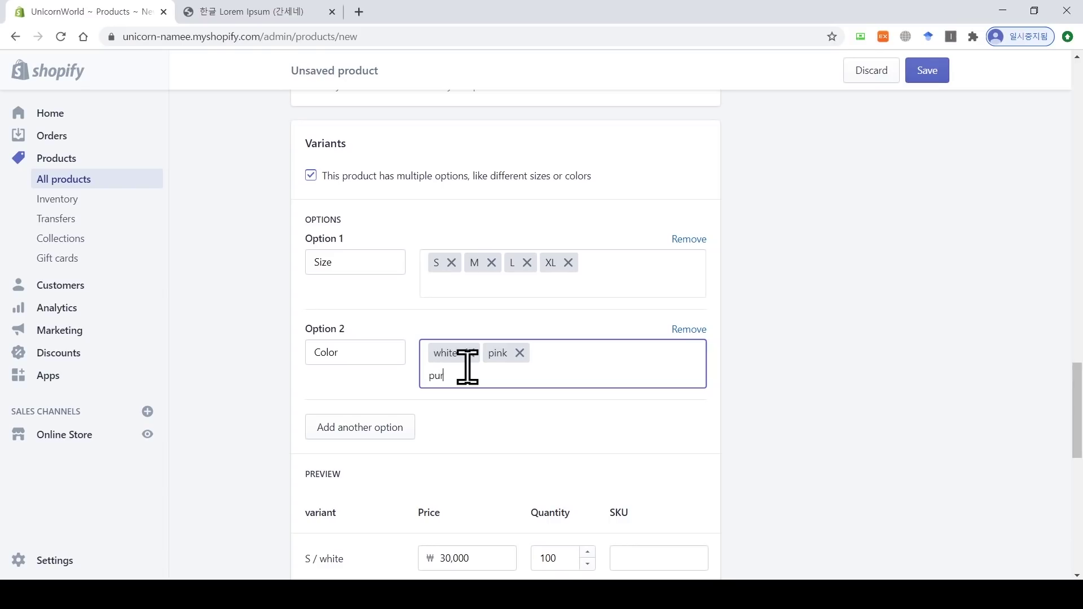
pyautogui.write('purple')
pyautogui.press('Return')
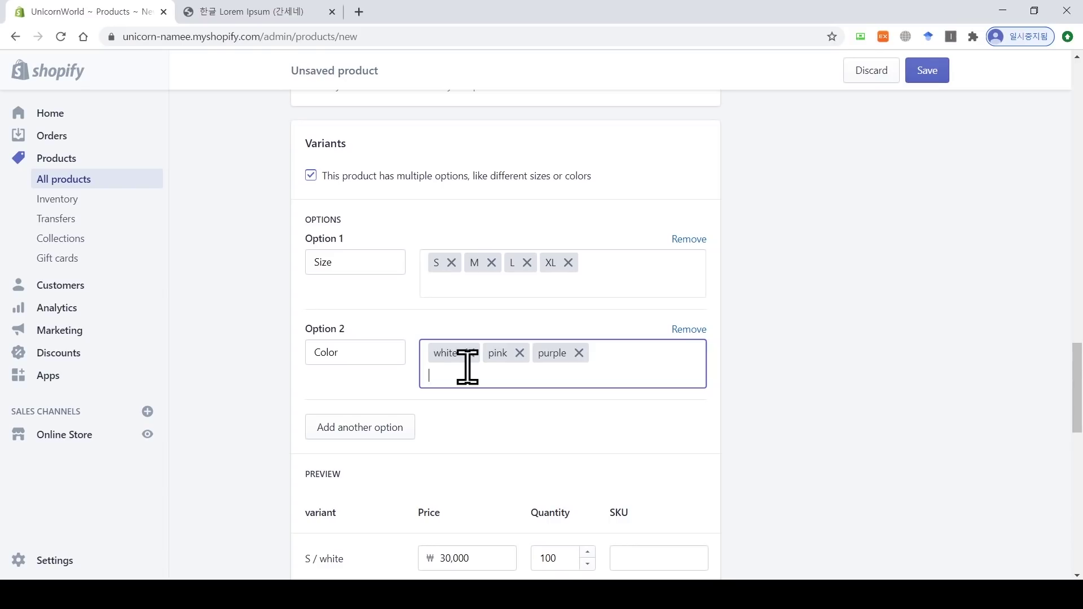
pyautogui.moveTo(1077, 390); pyautogui.dragTo(1077, 453)
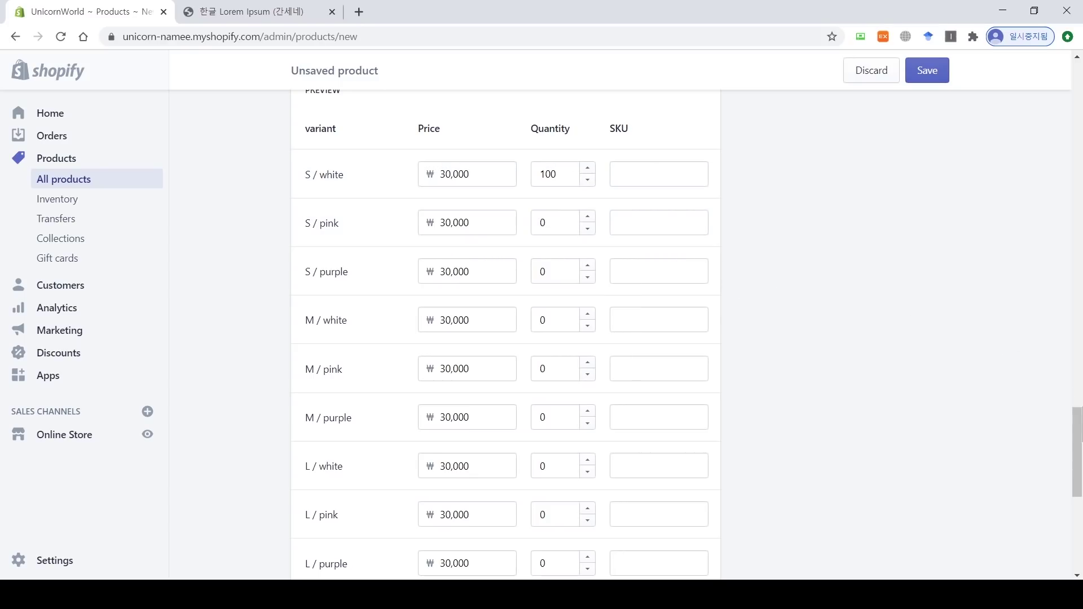
pyautogui.moveTo(1080, 424); pyautogui.dragTo(1079, 483)
pyautogui.moveTo(599, 407); pyautogui.dragTo(723, 412)
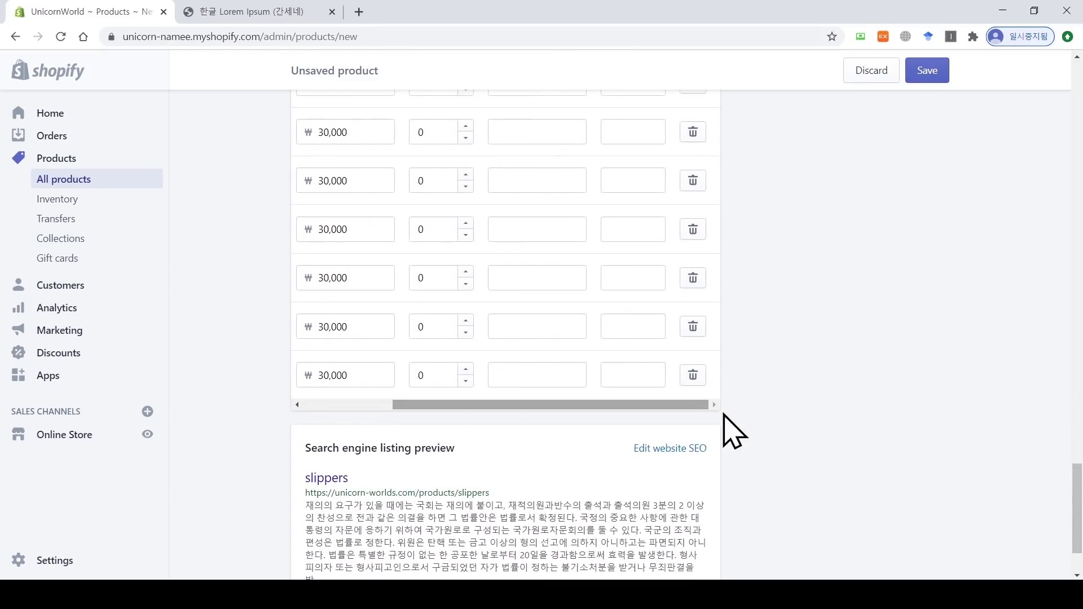
pyautogui.moveTo(1082, 500); pyautogui.dragTo(1082, 427)
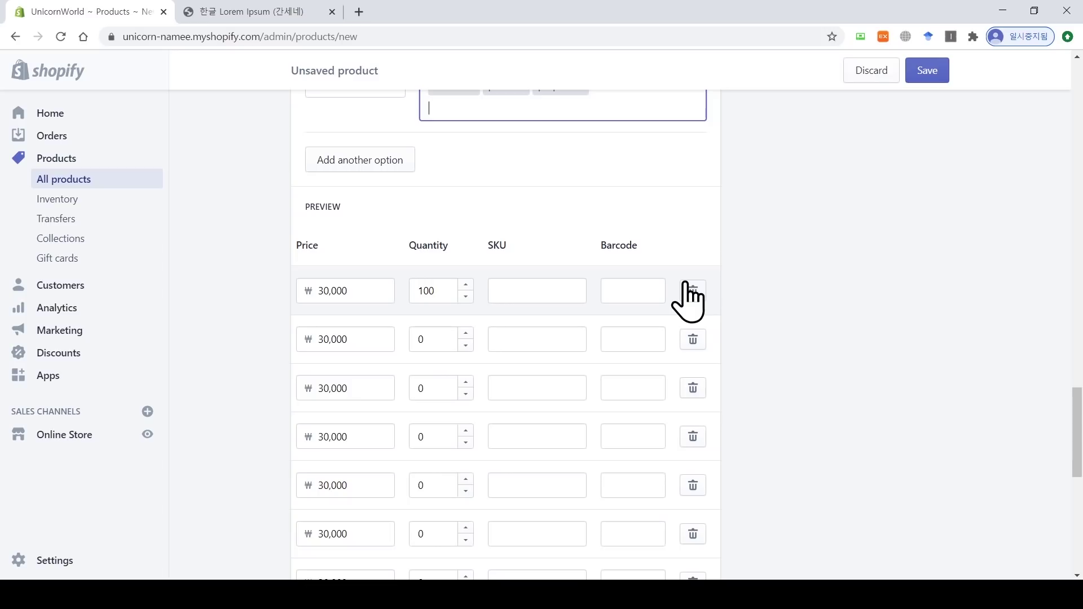
pyautogui.scroll(-8, 749, 321)
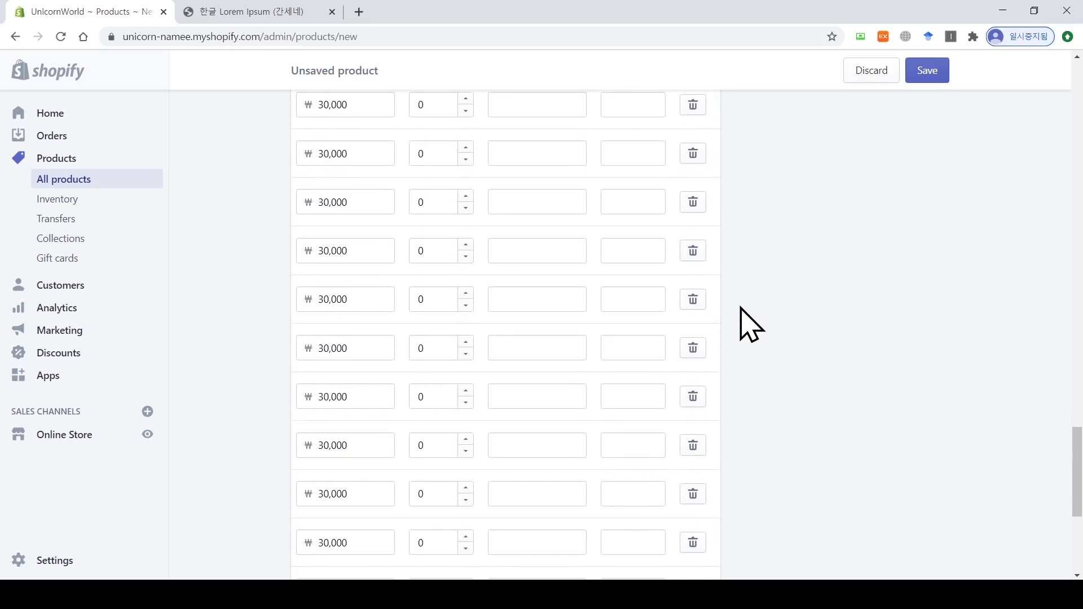
pyautogui.moveTo(632, 385); pyautogui.dragTo(503, 406)
pyautogui.scroll(-2, 503, 400)
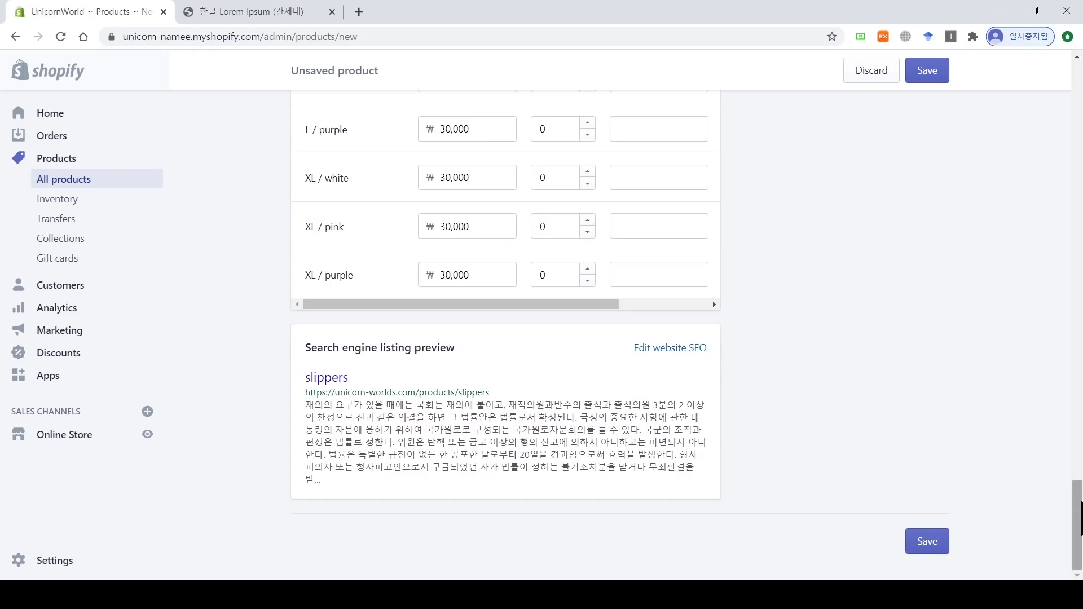
pyautogui.moveTo(1079, 519); pyautogui.dragTo(1078, 120)
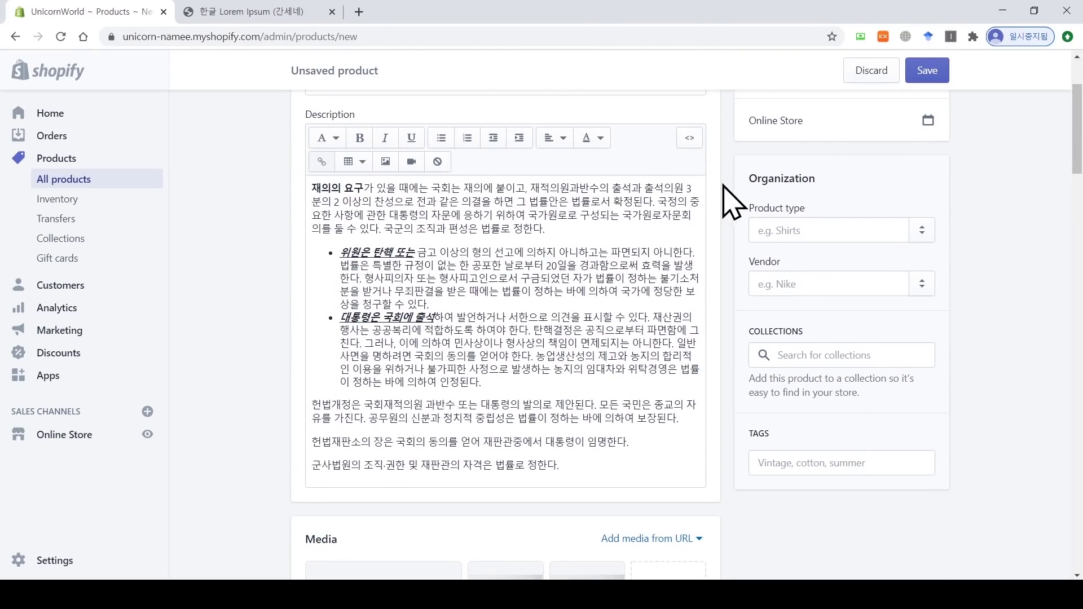
# Step: Set product type to slippers, vendor to UnicornWorld, and add the Home page collection
pyautogui.moveTo(749, 180); pyautogui.dragTo(835, 175)
pyautogui.click(836, 175)
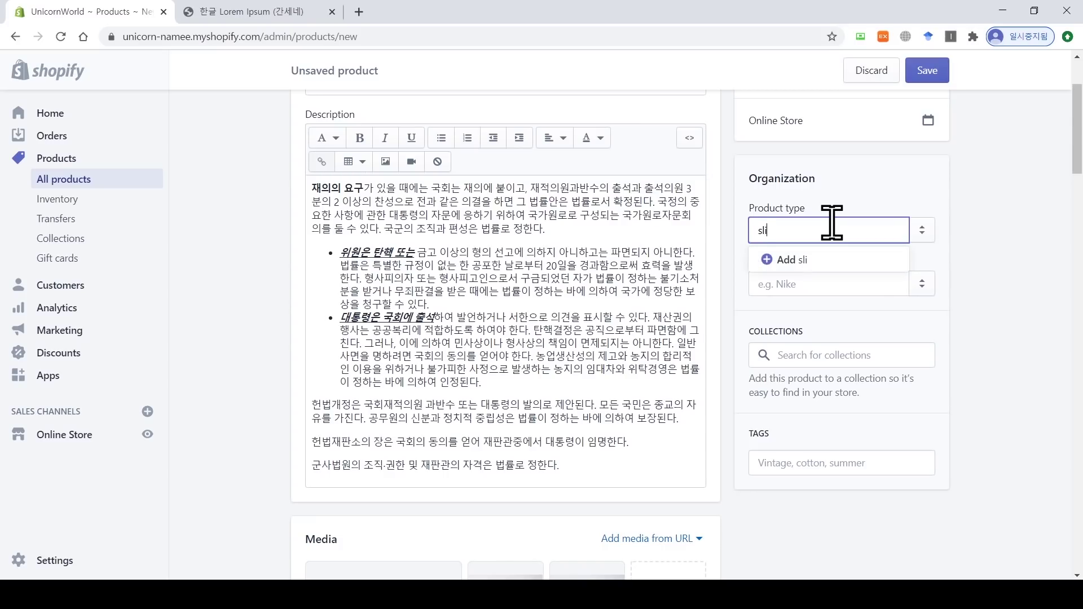
pyautogui.click(849, 261)
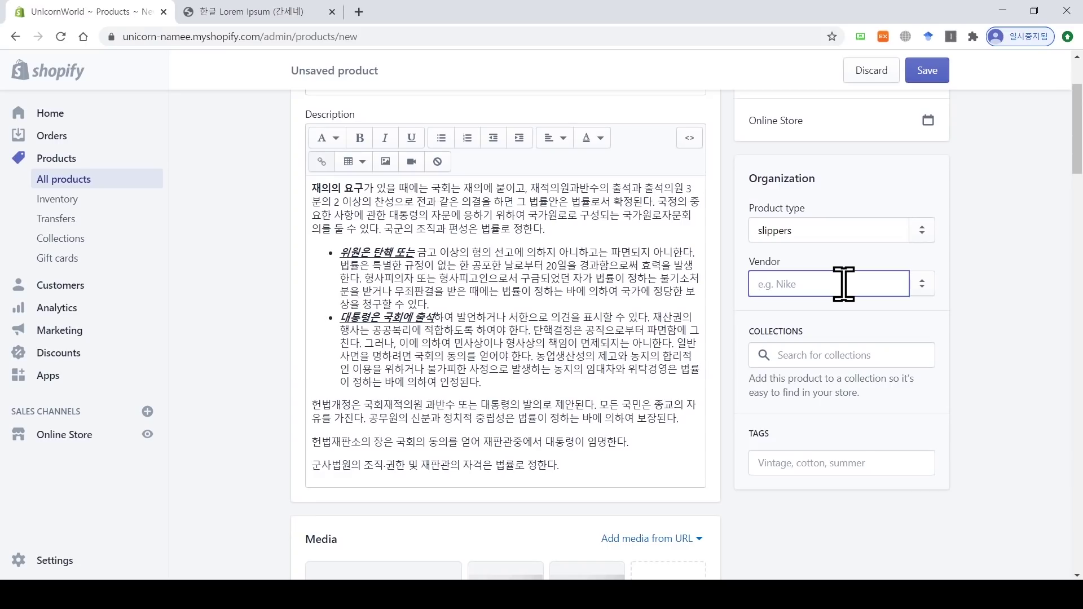
pyautogui.write('UN')
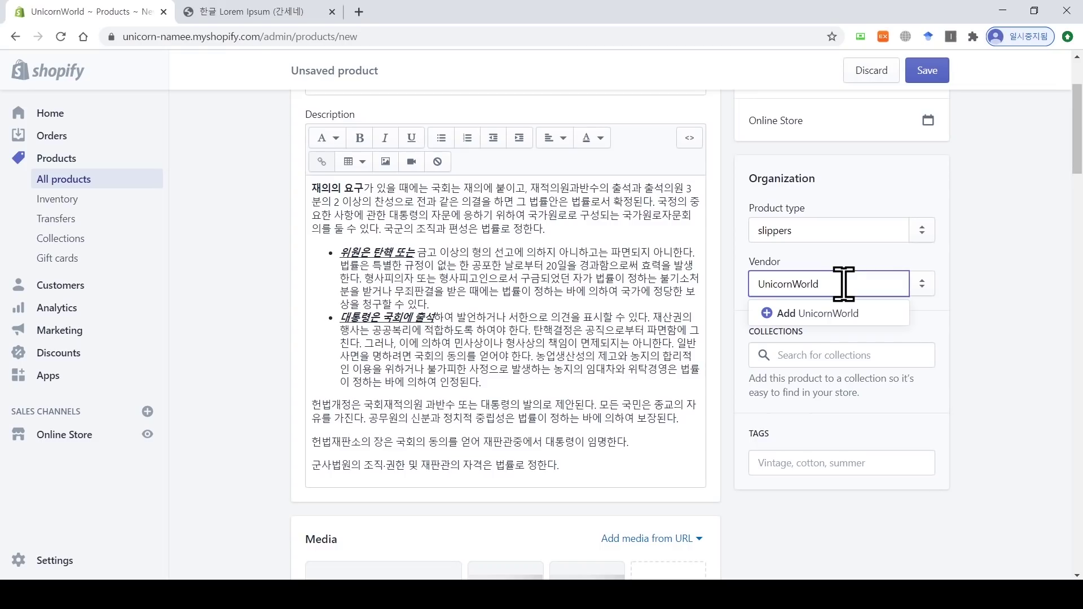
pyautogui.click(849, 314)
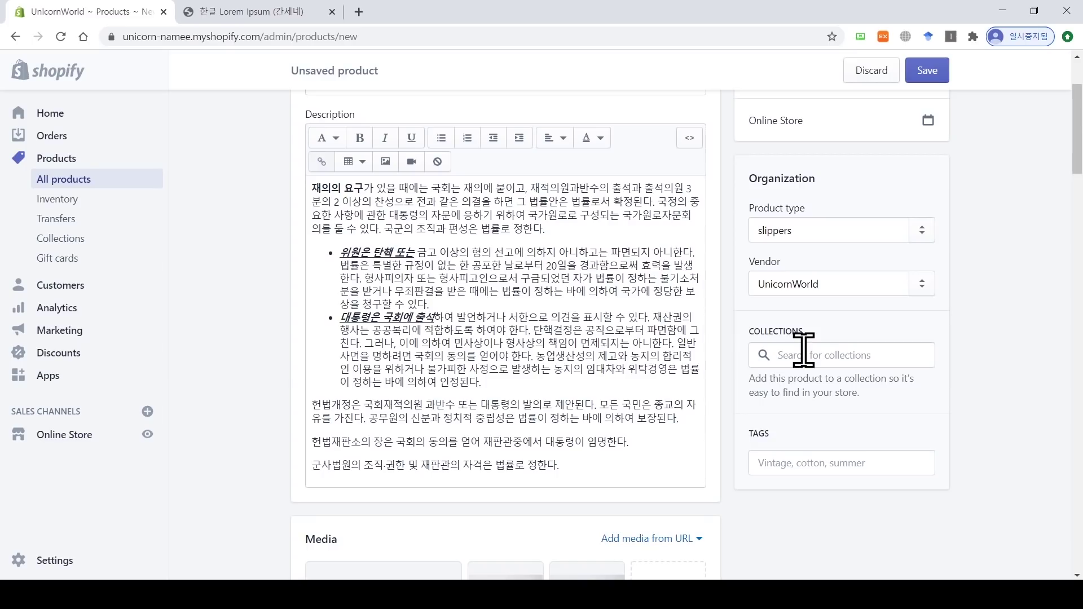
pyautogui.click(804, 349)
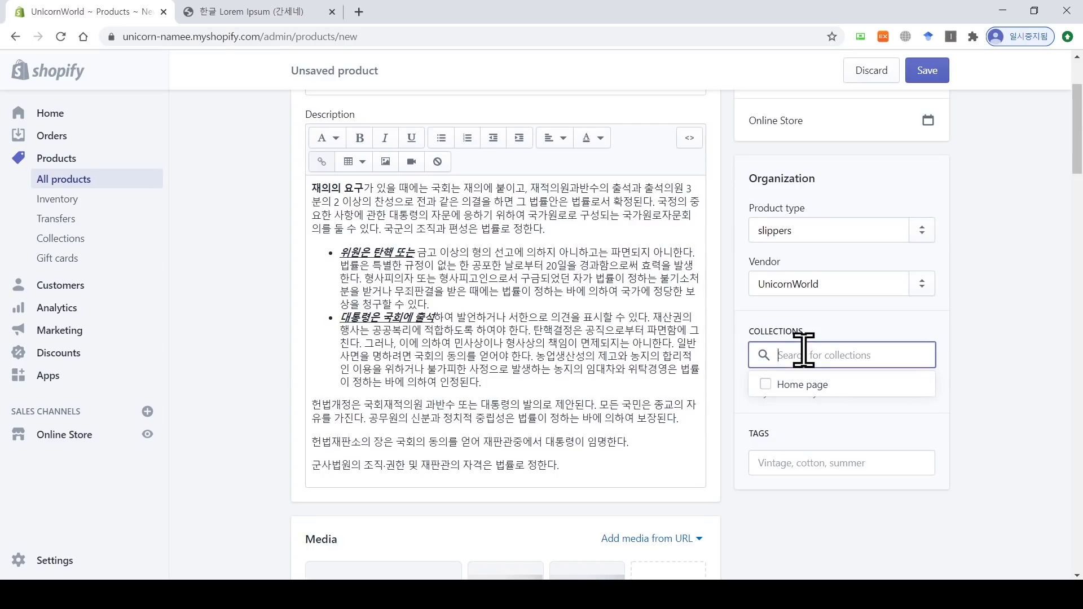
pyautogui.click(797, 388)
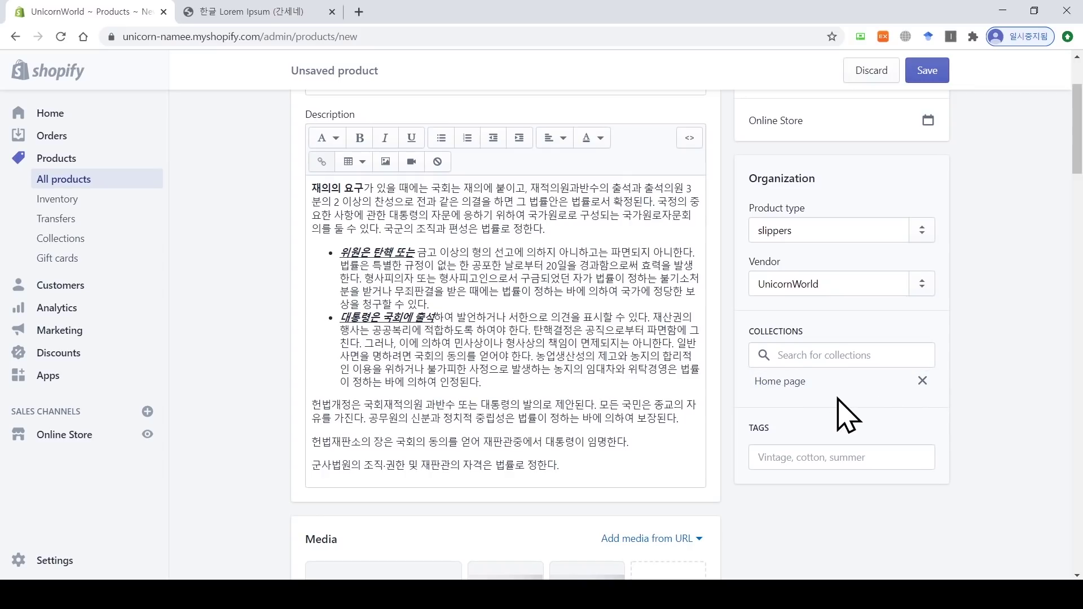
# Step: Tag the product white, pink, purple, unicorn and slippers, then save it
pyautogui.click(830, 454)
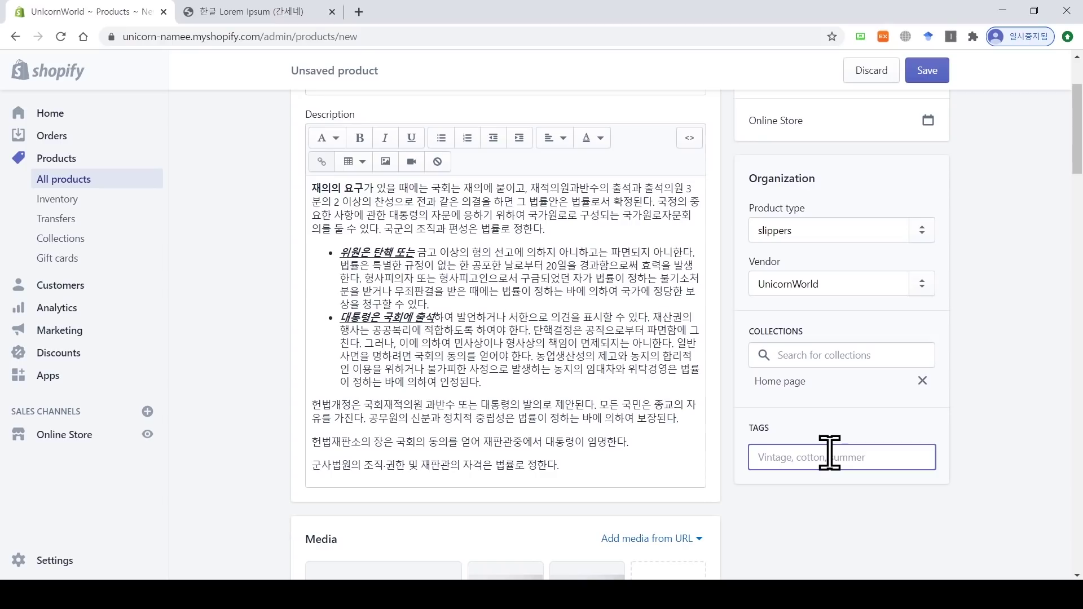
pyautogui.write('white')
pyautogui.press('Return')
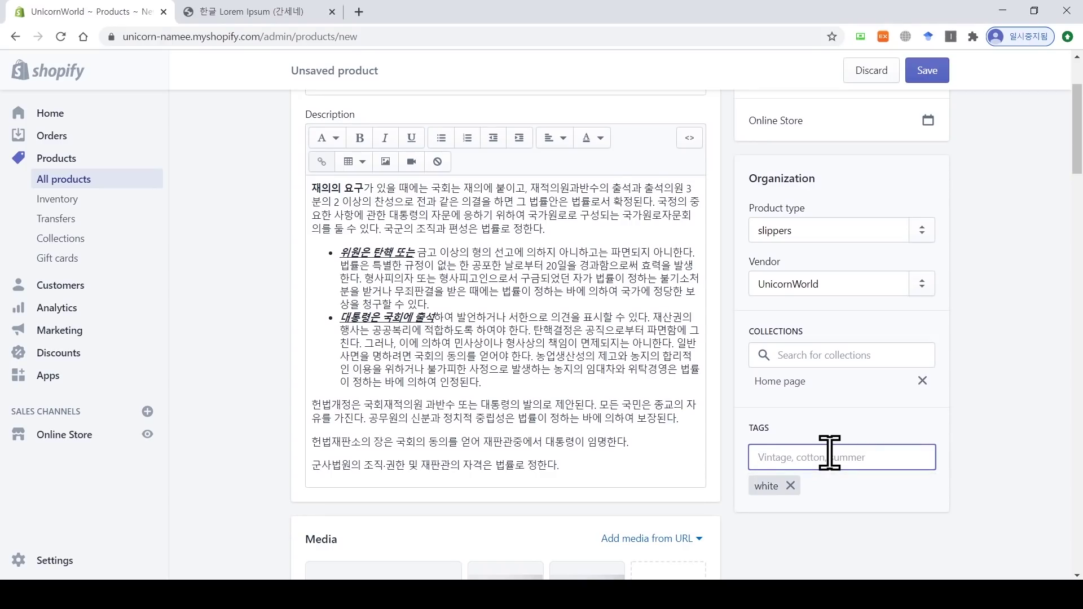
pyautogui.write('pink')
pyautogui.press('Return')
pyautogui.write('purple')
pyautogui.press('Return')
pyautogui.write('unicor')
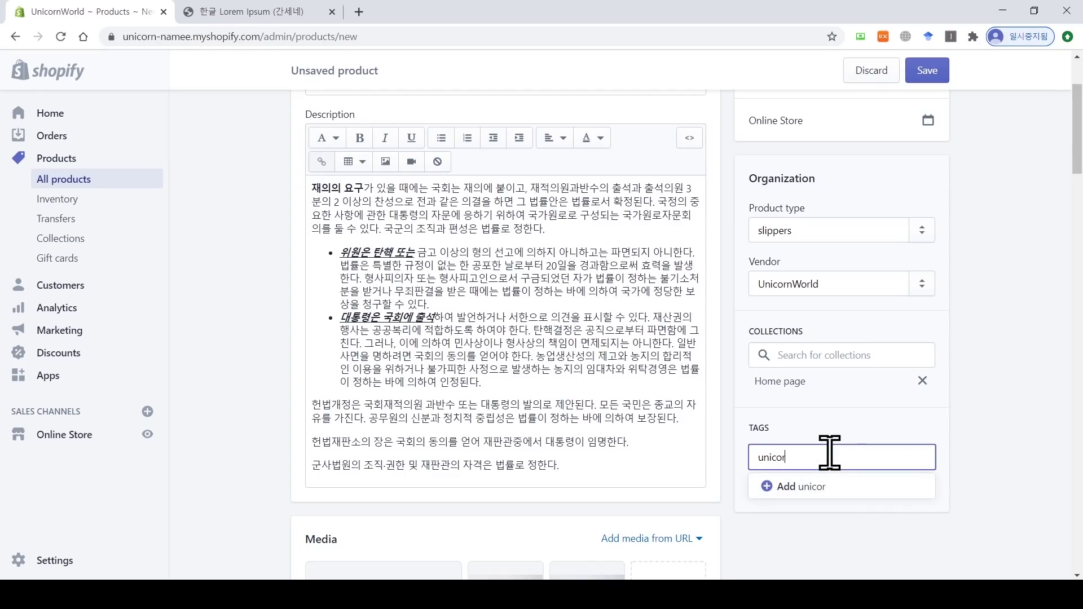
pyautogui.write('n')
pyautogui.press('Return')
pyautogui.write('slippers')
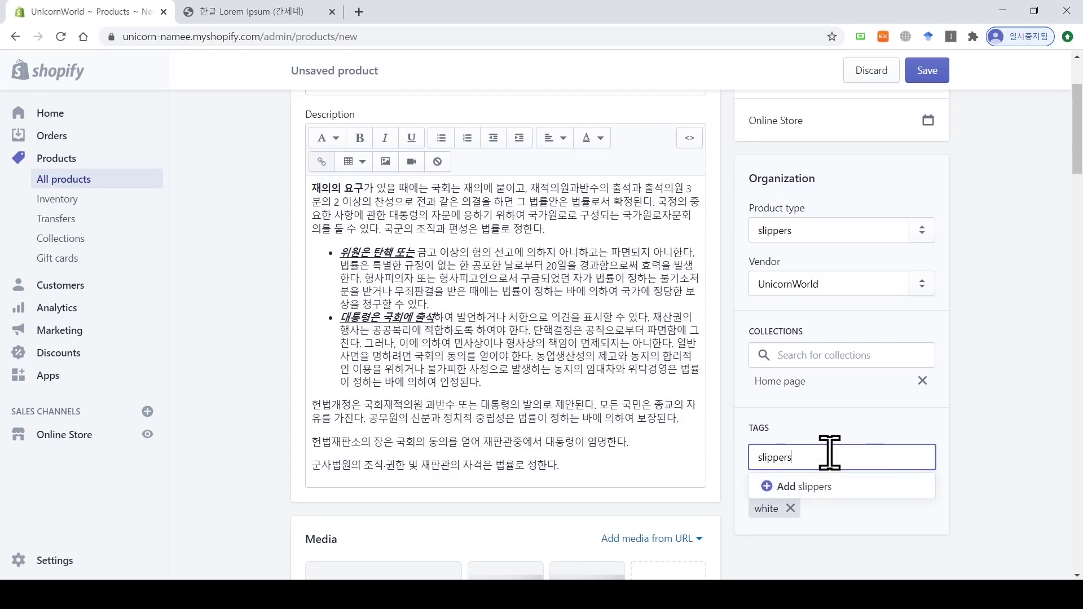
pyautogui.press('Return')
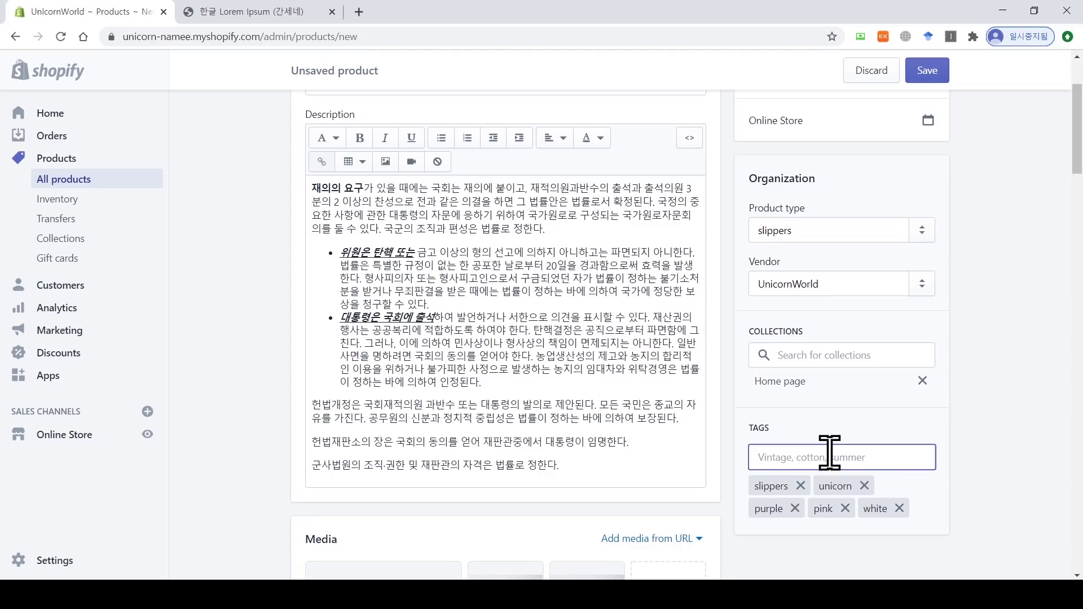
pyautogui.scroll(3, 1077, 141)
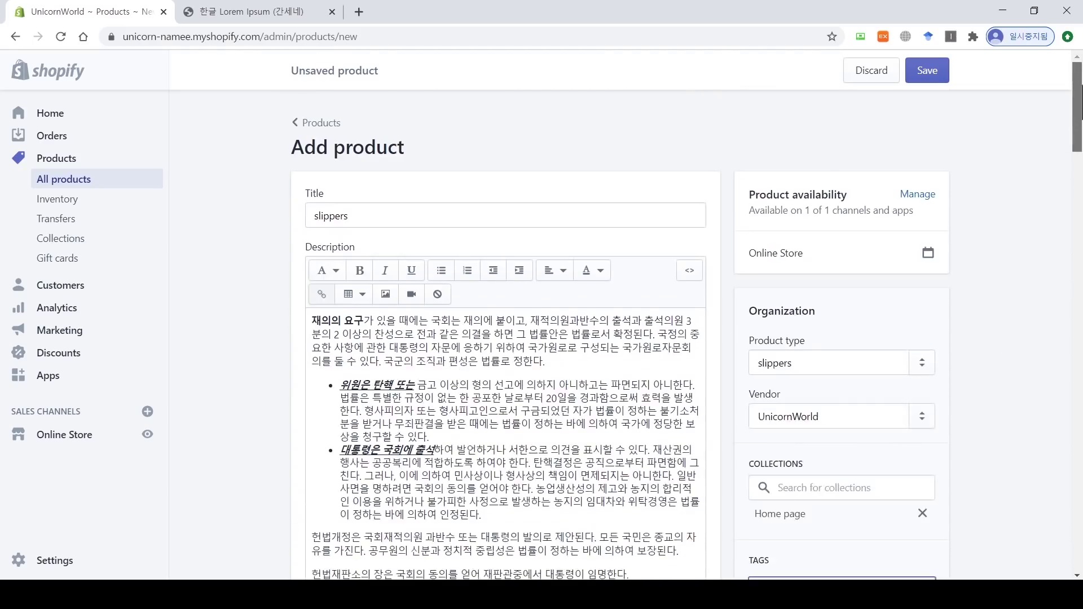
pyautogui.click(927, 71)
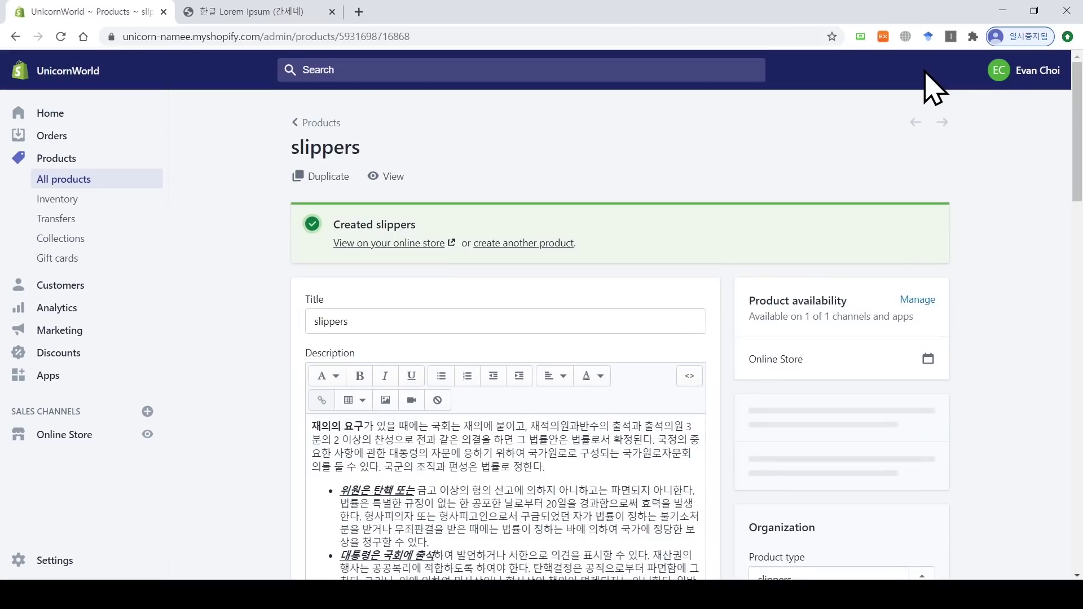
# Step: Check the slippers storefront page's photos, sizes and colours, then go back to the admin product
pyautogui.click(389, 254)
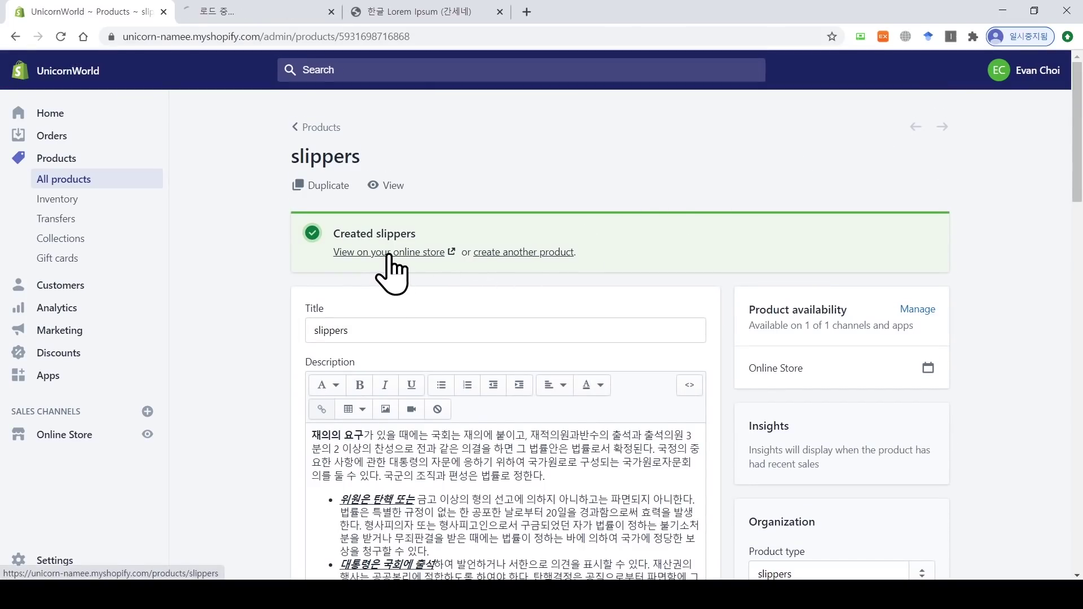
pyautogui.click(257, 12)
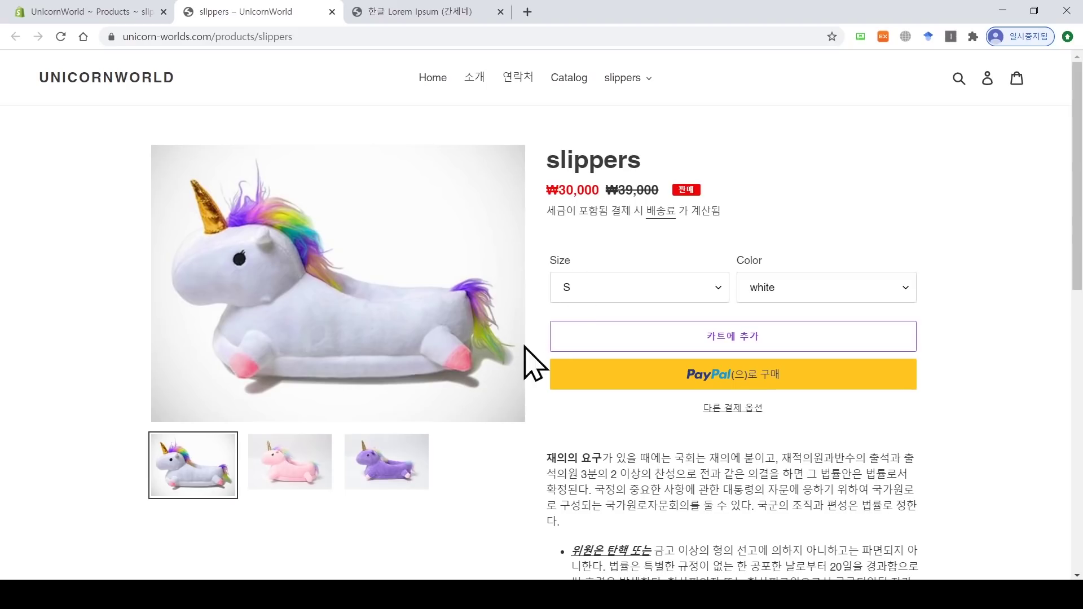
pyautogui.click(293, 474)
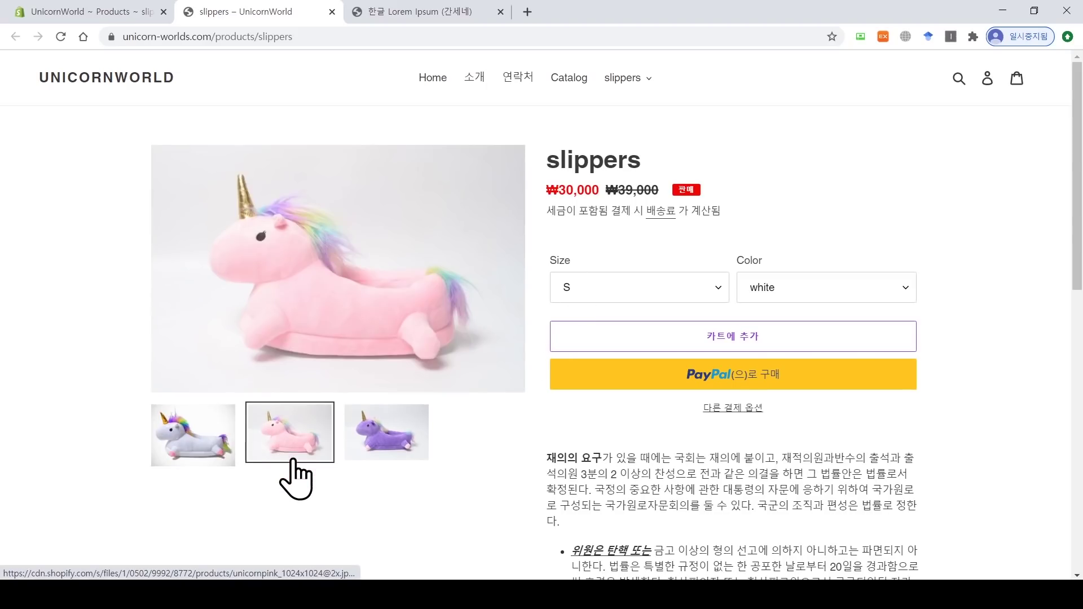
pyautogui.click(372, 447)
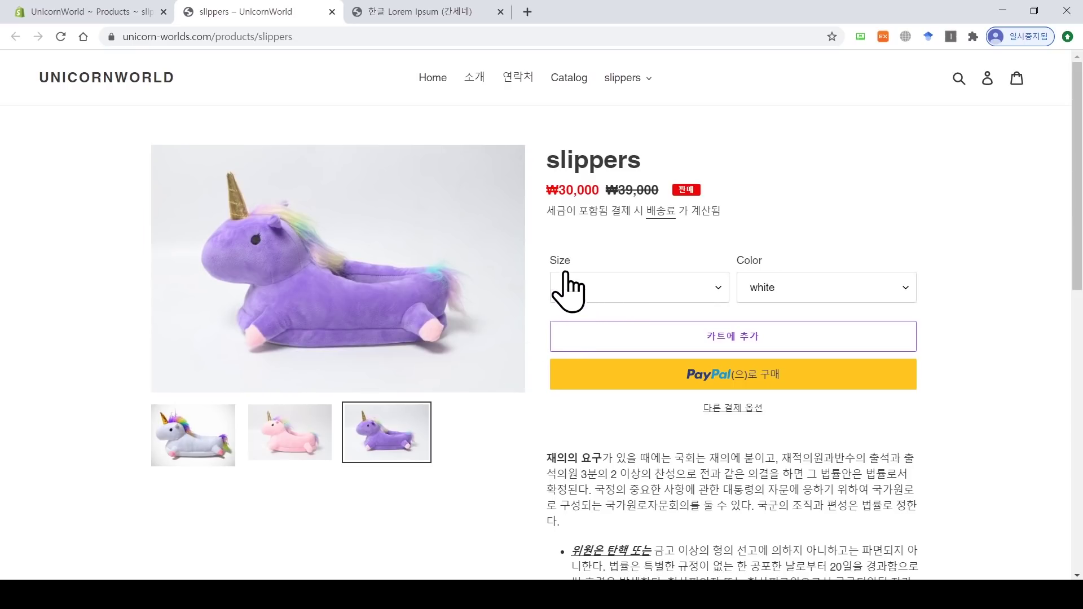
pyautogui.click(652, 291)
pyautogui.click(831, 295)
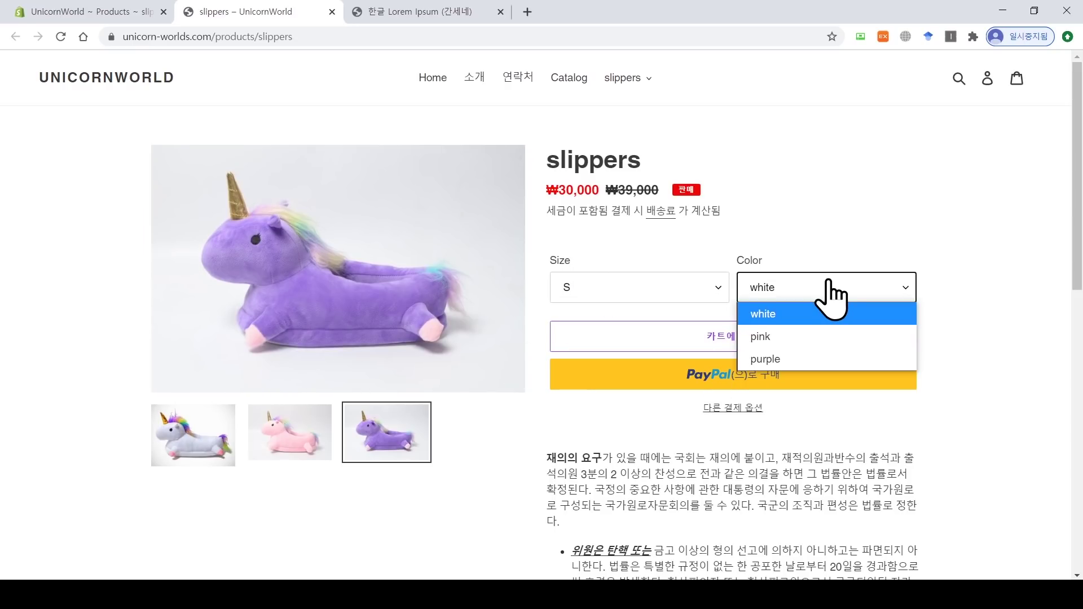
pyautogui.click(1079, 239)
pyautogui.scroll(-2, 1079, 238)
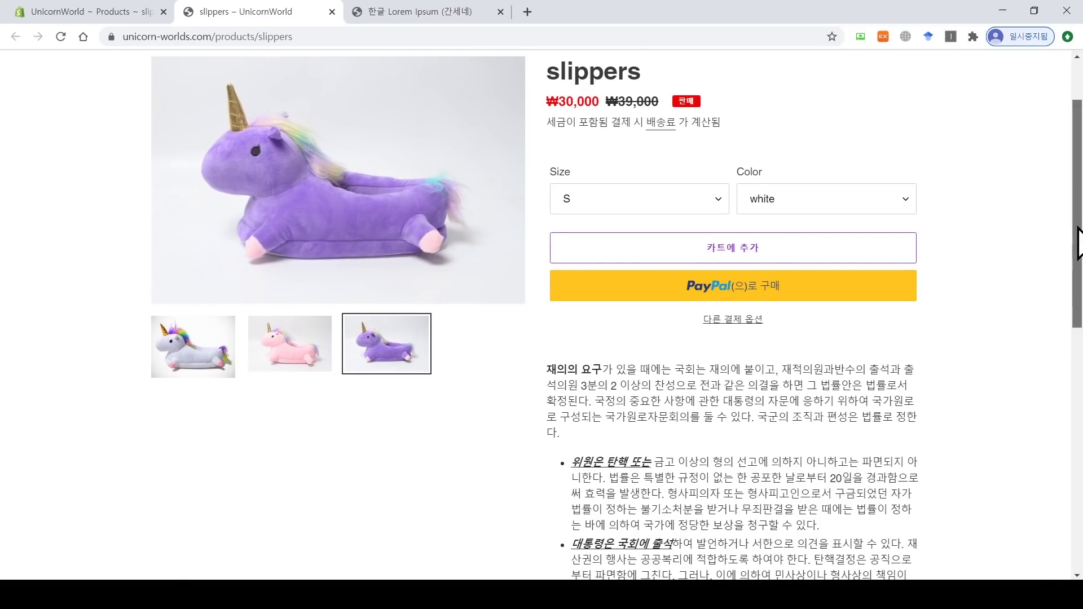
pyautogui.moveTo(1077, 229); pyautogui.dragTo(1079, 195)
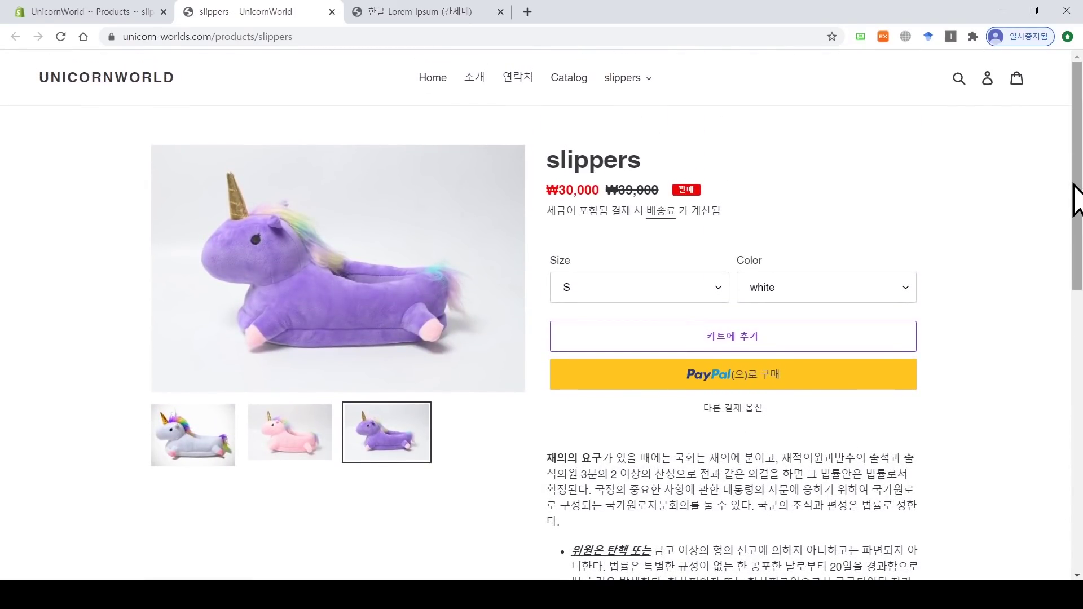
pyautogui.click(97, 12)
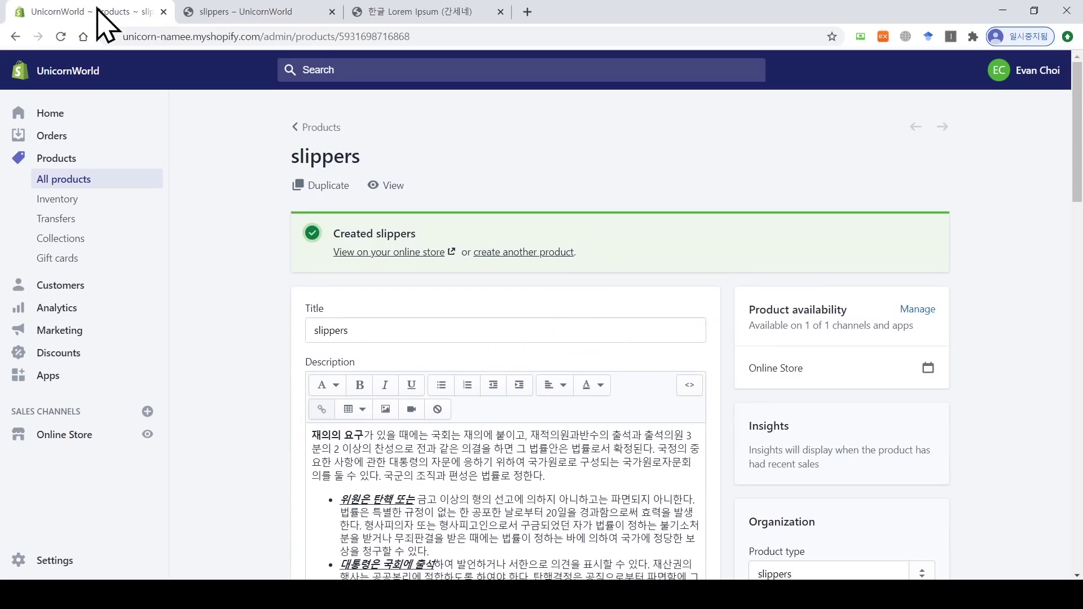
# Step: Start a new product from the products list, titled 'shoes'
pyautogui.click(311, 127)
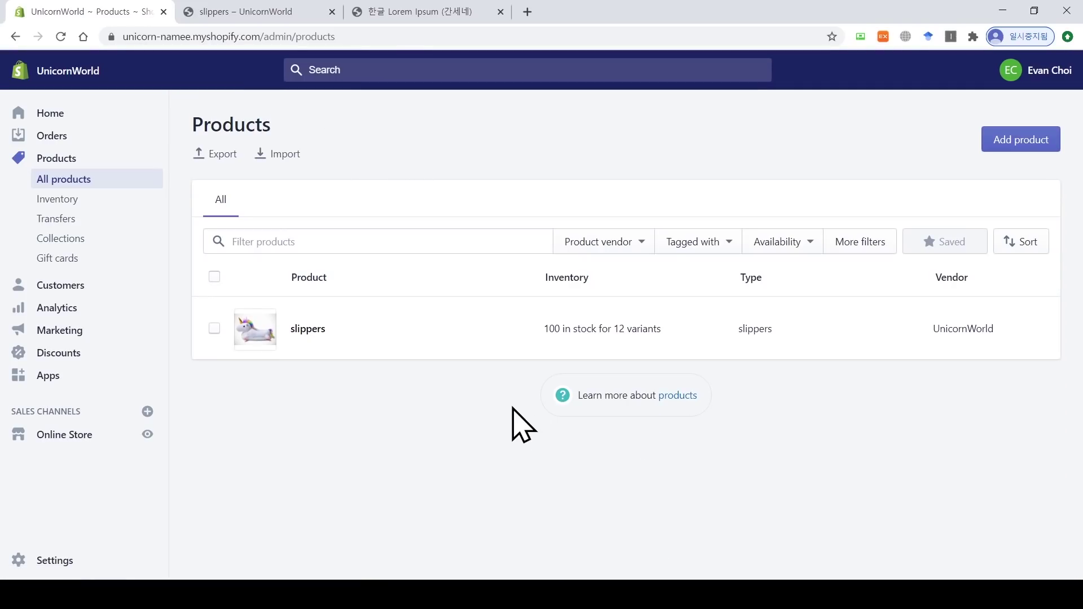
pyautogui.click(1027, 144)
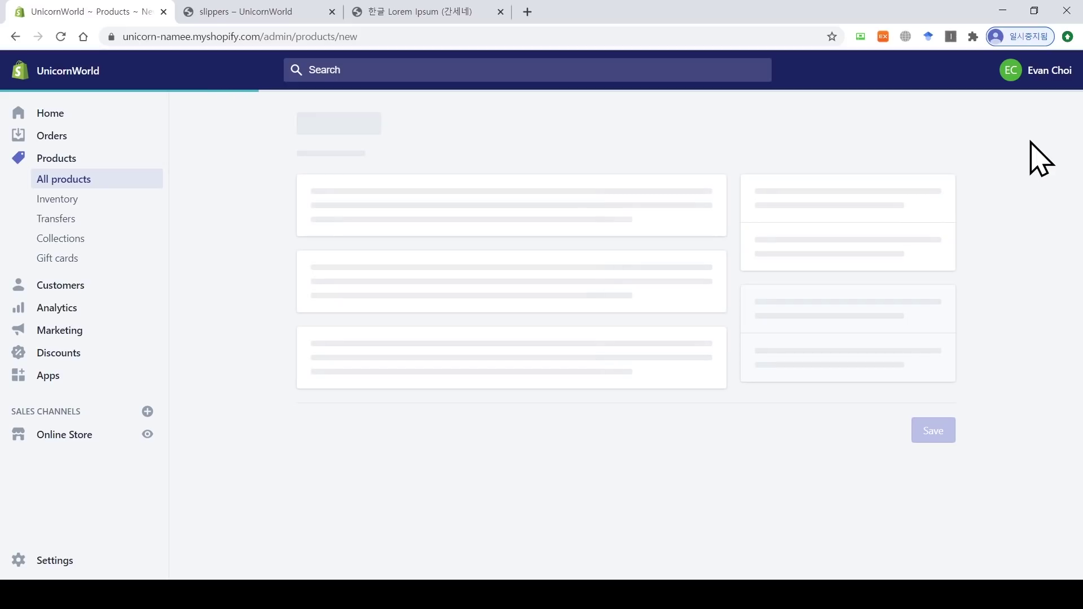
pyautogui.click(646, 212)
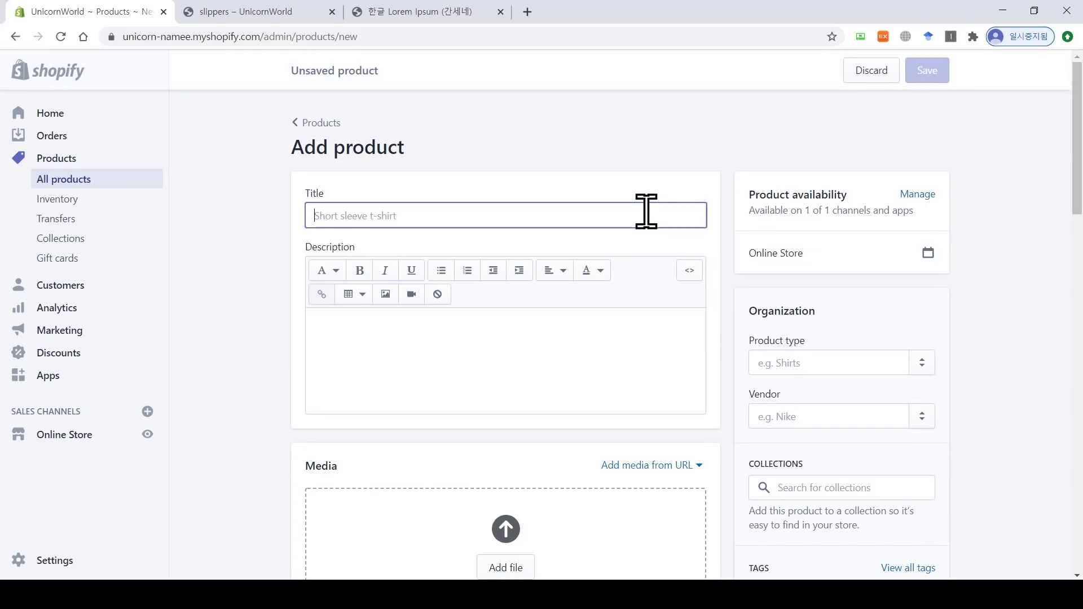
pyautogui.write('shoes')
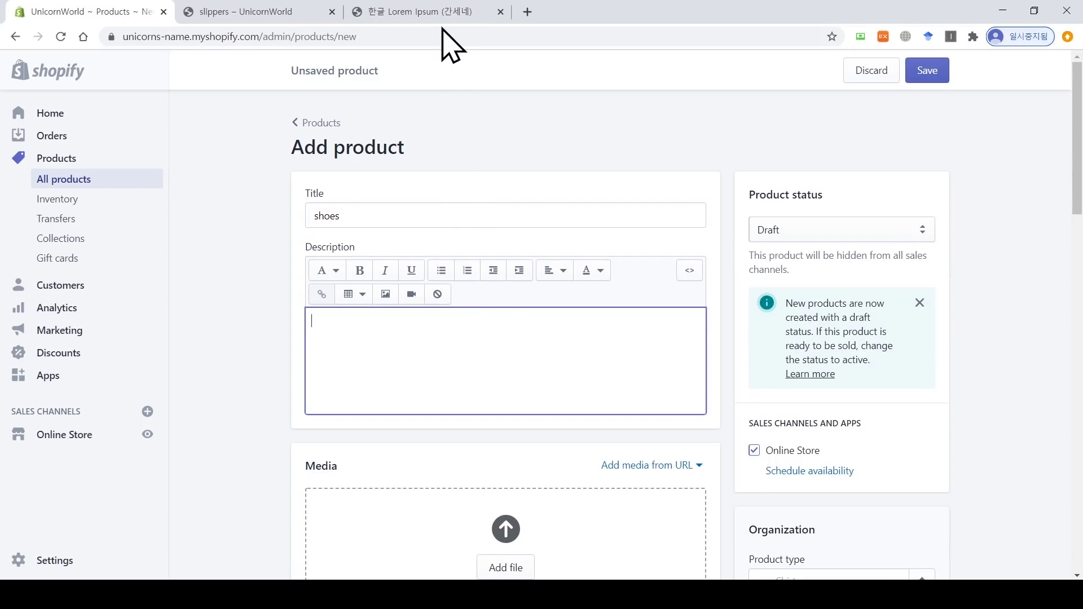
# Step: Copy regenerated Korean Lorem Ipsum paragraphs and paste them into the product description
pyautogui.click(437, 10)
pyautogui.click(863, 201)
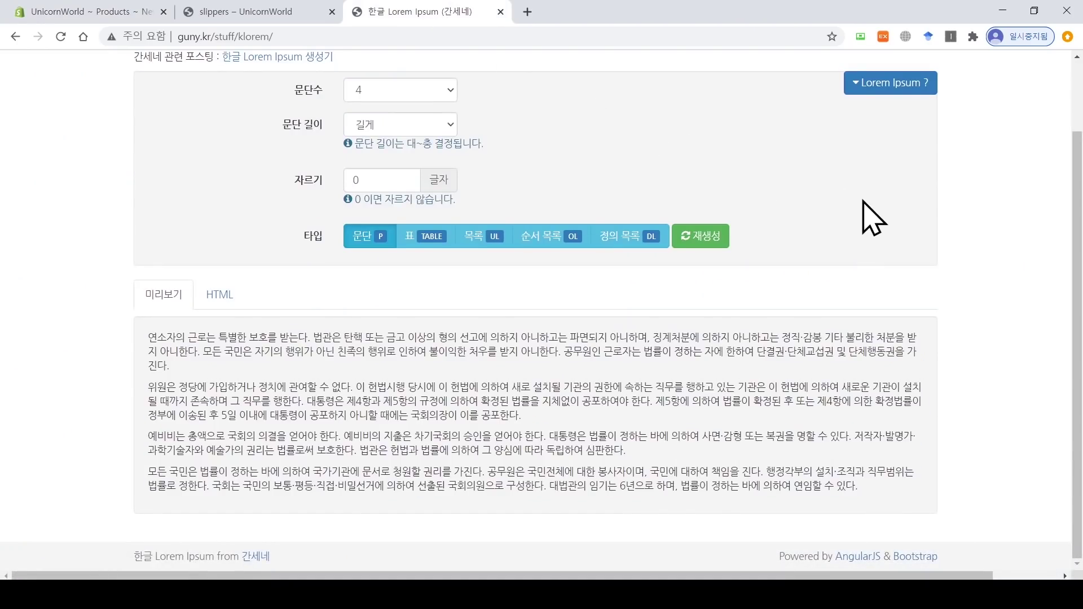
pyautogui.click(711, 239)
pyautogui.click(709, 261)
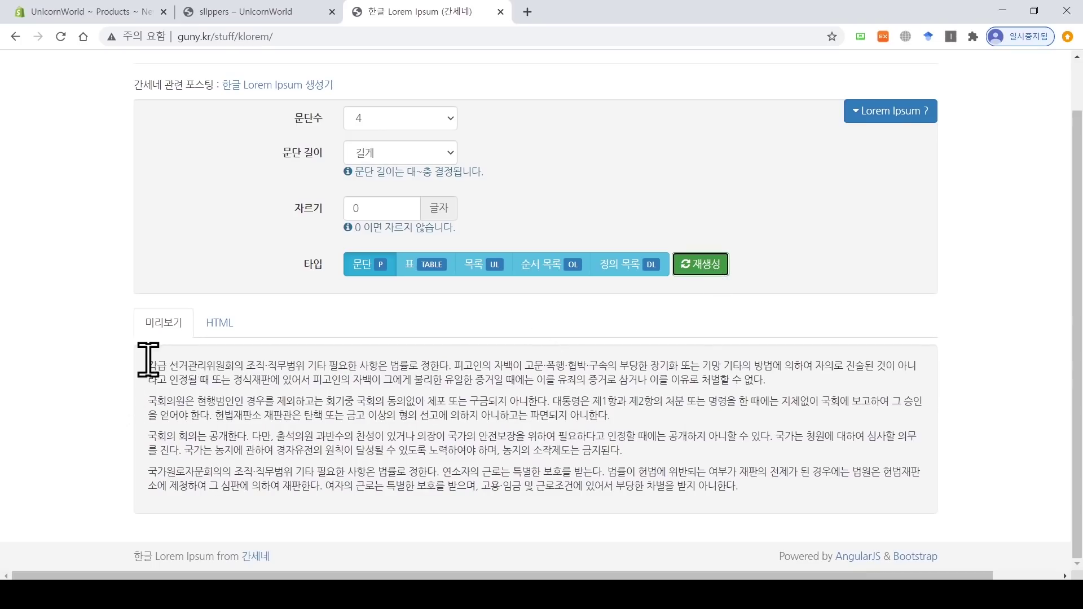
pyautogui.moveTo(148, 361); pyautogui.dragTo(740, 483)
pyautogui.hotkey('ctrl', 'c')
pyautogui.click(107, 13)
pyautogui.click(365, 340)
pyautogui.hotkey('ctrl', 'v')
# Step: Bold the description's opening words and turn two paragraphs into a bulleted list
pyautogui.moveTo(404, 320); pyautogui.dragTo(312, 320)
pyautogui.hotkey('ctrl', 'b')
pyautogui.moveTo(465, 490); pyautogui.dragTo(310, 380)
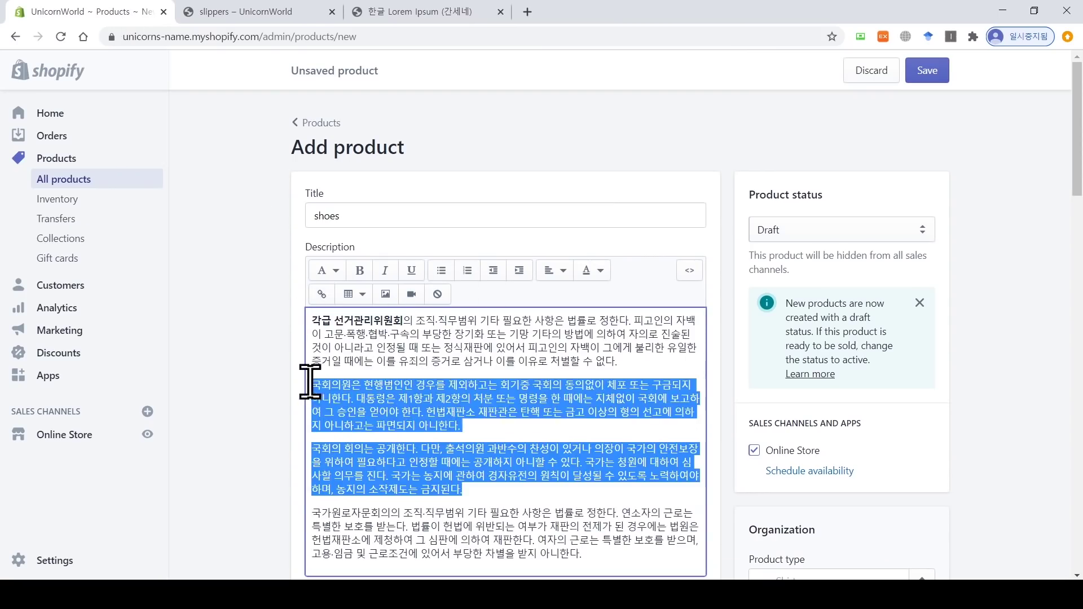
pyautogui.write('b')
pyautogui.hotkey('ctrl', 'z')
pyautogui.hotkey('ctrl', 'b')
pyautogui.click(411, 358)
pyautogui.hotkey('ctrl', 'z')
# Step: Make the bullets' opening words bold, underlined and italic
pyautogui.click(442, 271)
pyautogui.moveTo(442, 385); pyautogui.dragTo(343, 382)
pyautogui.hotkey('ctrl', 'b')
pyautogui.hotkey('ctrl', 'u')
pyautogui.click(343, 436)
pyautogui.moveTo(343, 436); pyautogui.dragTo(425, 437)
pyautogui.click(409, 272)
pyautogui.click(385, 270)
pyautogui.click(401, 386)
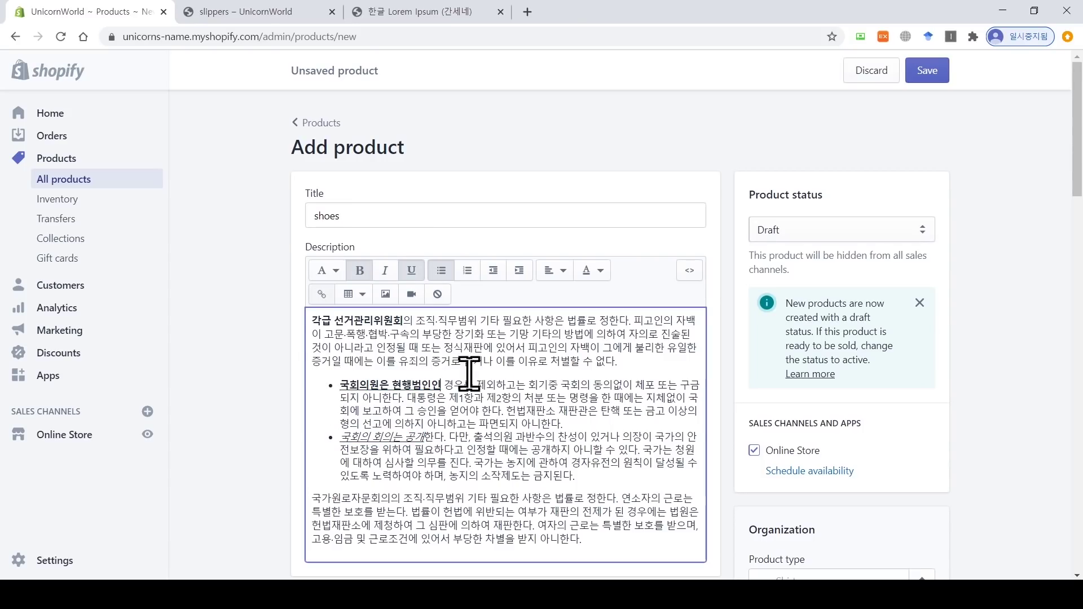
pyautogui.moveTo(341, 384); pyautogui.dragTo(442, 386)
pyautogui.click(385, 271)
pyautogui.click(411, 512)
# Step: Split the last paragraph into new lines before 법률이 and before 여자의
pyautogui.press('Return')
pyautogui.click(436, 549)
pyautogui.press('Return')
pyautogui.scroll(-2, 507, 537)
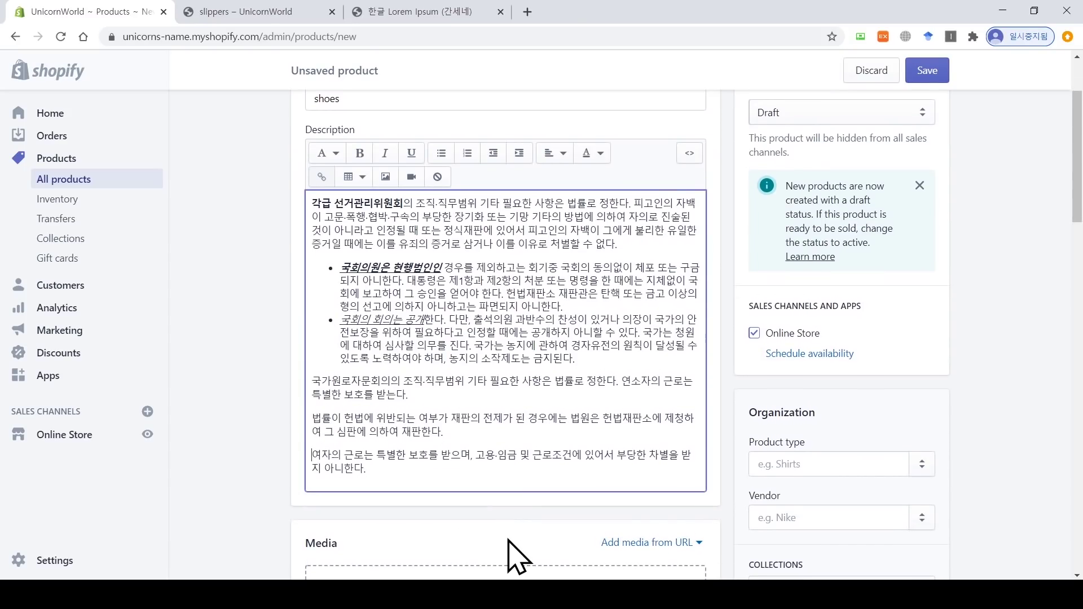
pyautogui.scroll(-4, 508, 542)
# Step: Upload shoes 1.PNG and shoes 2.PNG as the product's media
pyautogui.click(509, 412)
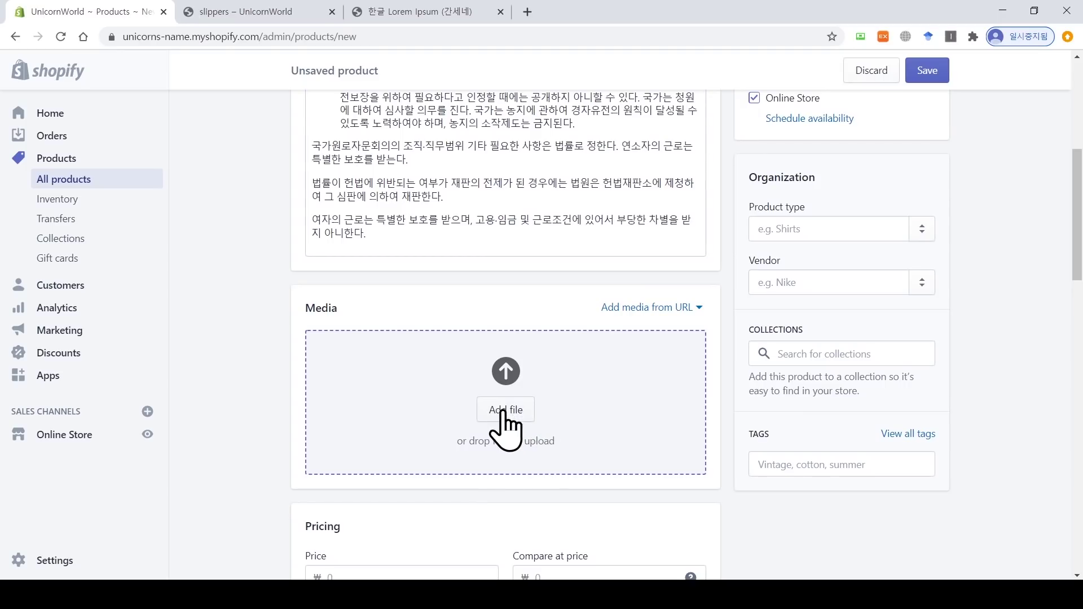
pyautogui.click(494, 135)
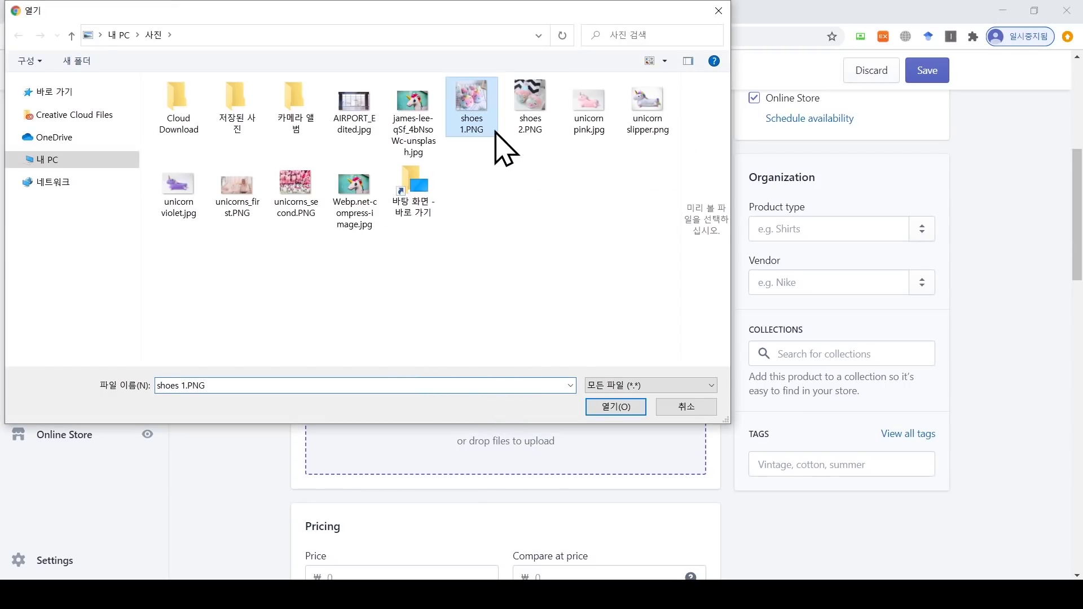
pyautogui.keyDown('ctrl'); pyautogui.click(530, 113); pyautogui.keyUp('ctrl')
pyautogui.click(615, 406)
# Step: Set the price to 40,000 and the compare-at price to 45,000
pyautogui.scroll(-4, 618, 437)
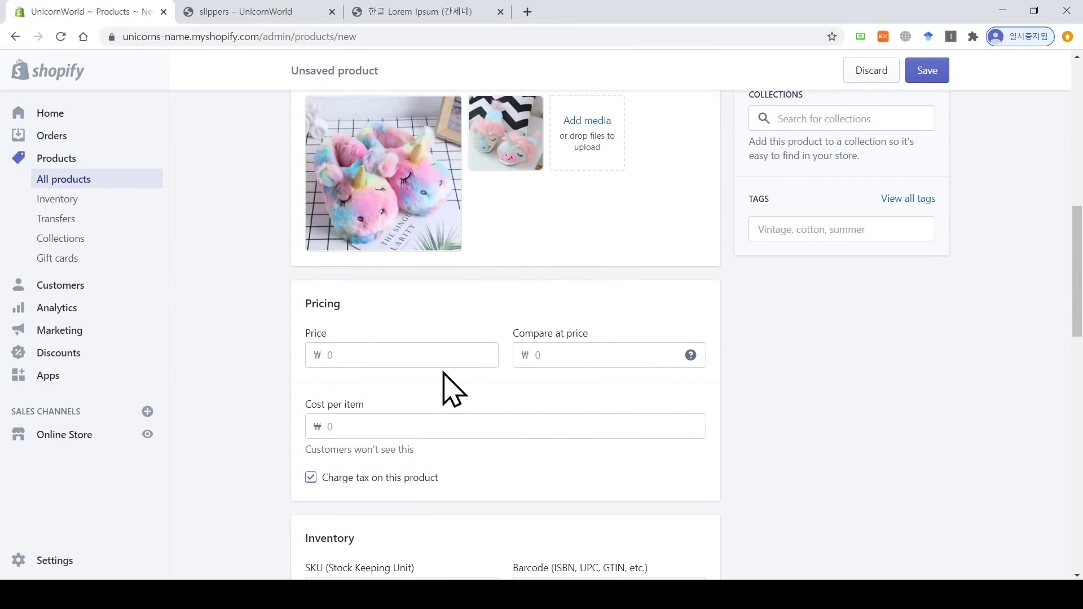
pyautogui.click(441, 356)
pyautogui.write('40,0')
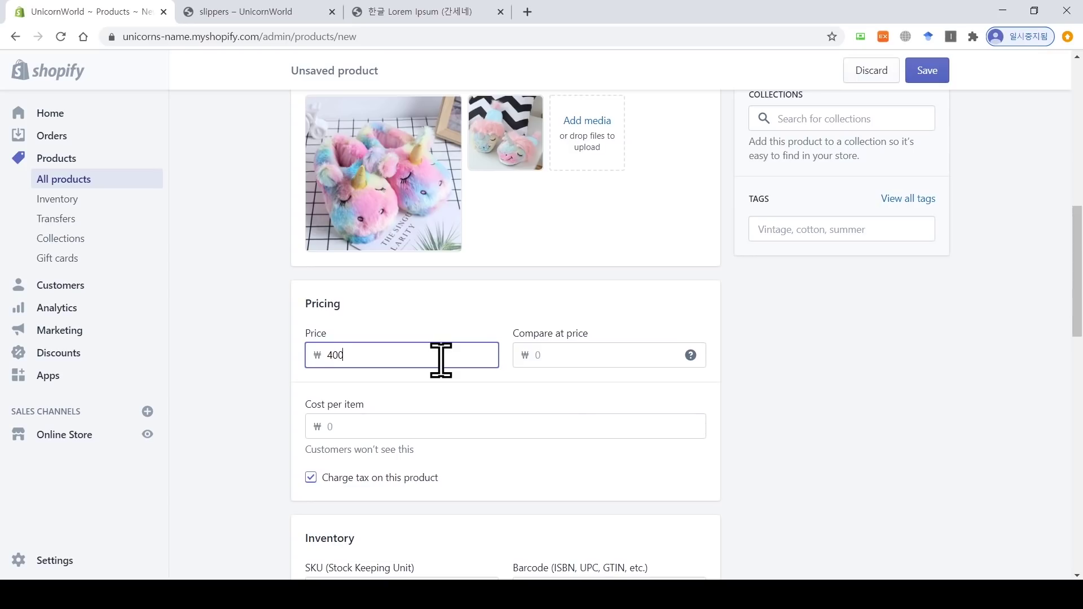
pyautogui.write('00')
pyautogui.click(590, 357)
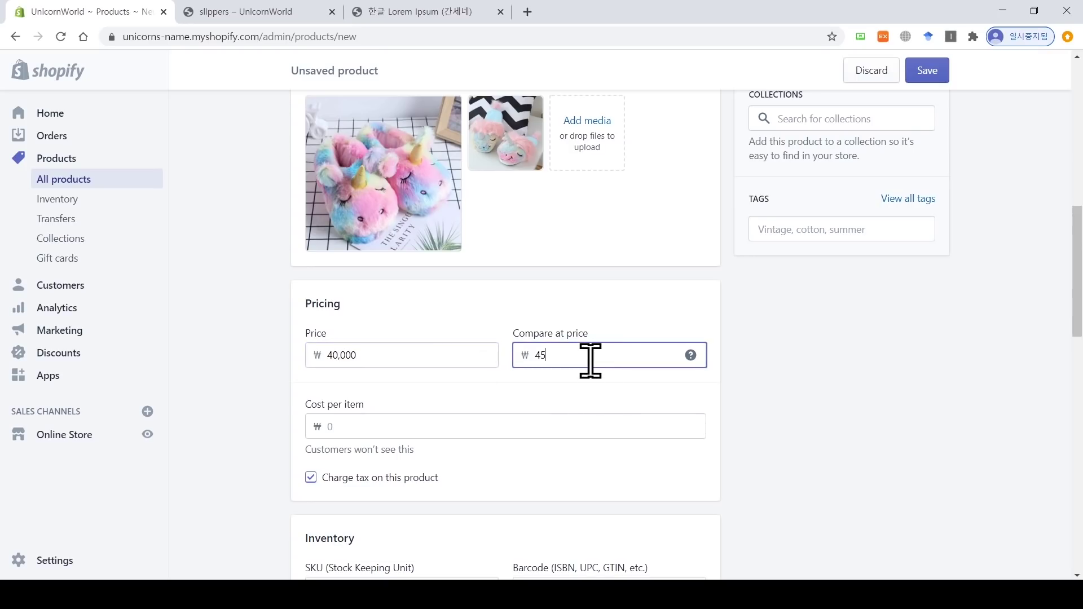
pyautogui.write('450000')
pyautogui.click(597, 398)
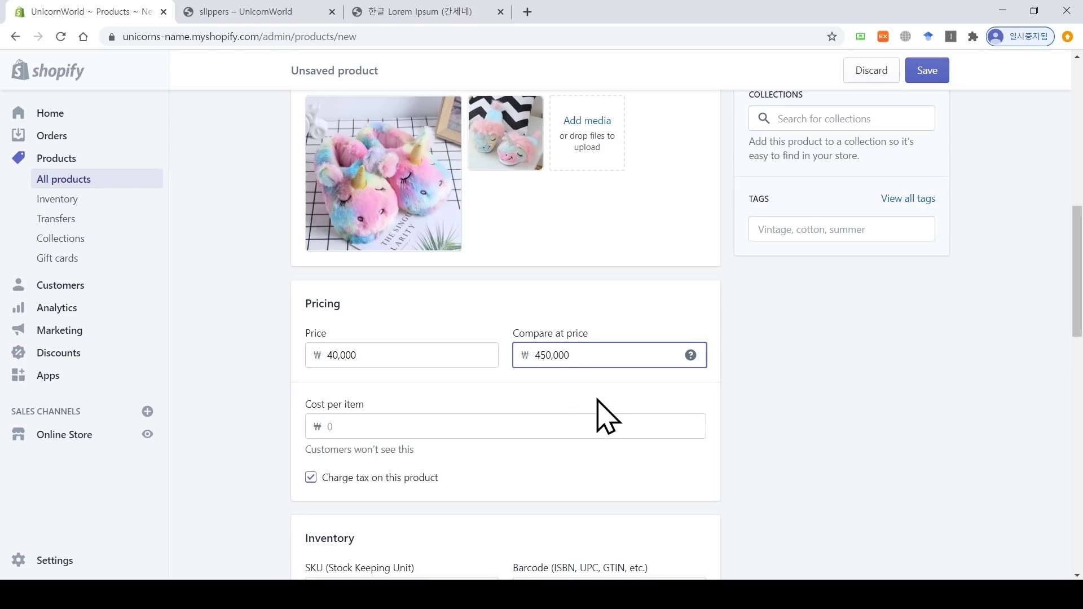
pyautogui.moveTo(539, 355); pyautogui.dragTo(545, 355)
pyautogui.click(612, 355)
pyautogui.press('BackSpace')
pyautogui.click(745, 412)
# Step: Enter 100 available units and a 0.5 kg product weight
pyautogui.scroll(-4, 744, 411)
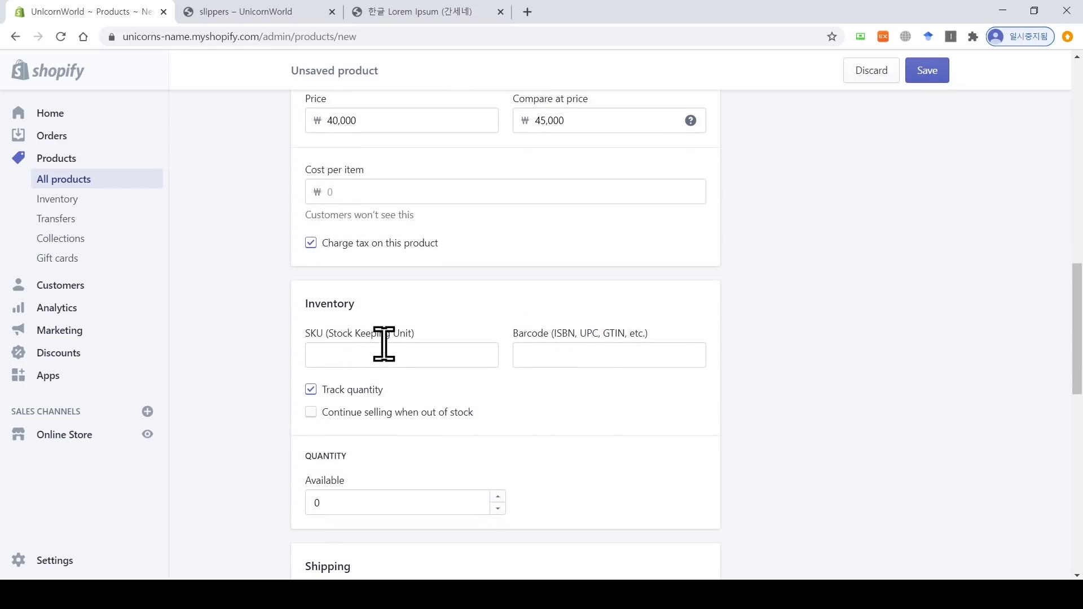
pyautogui.scroll(-2, 445, 412)
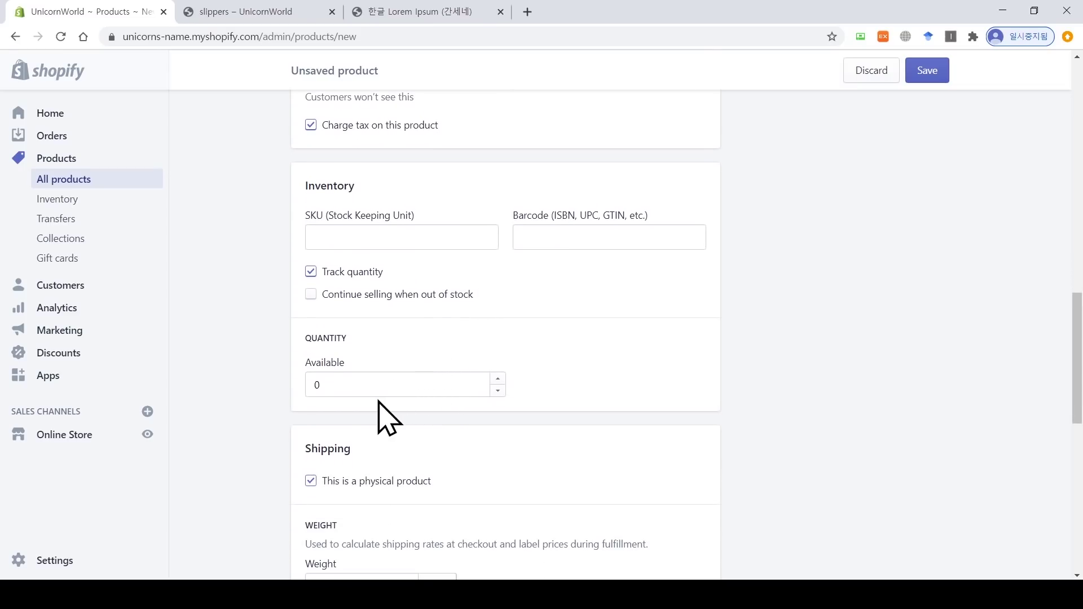
pyautogui.click(364, 388)
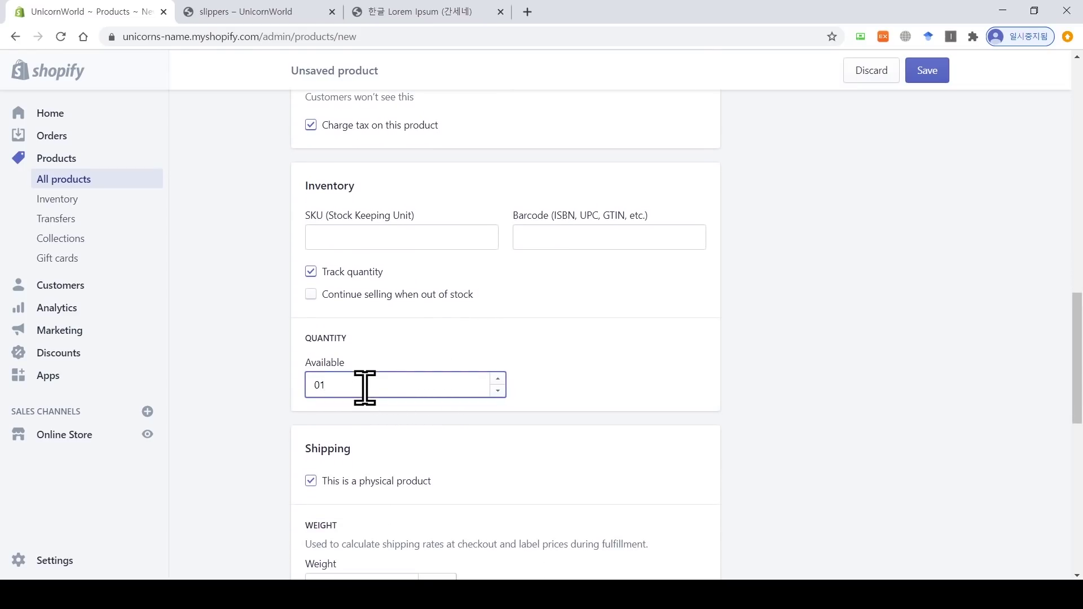
pyautogui.write('100')
pyautogui.scroll(-4, 395, 392)
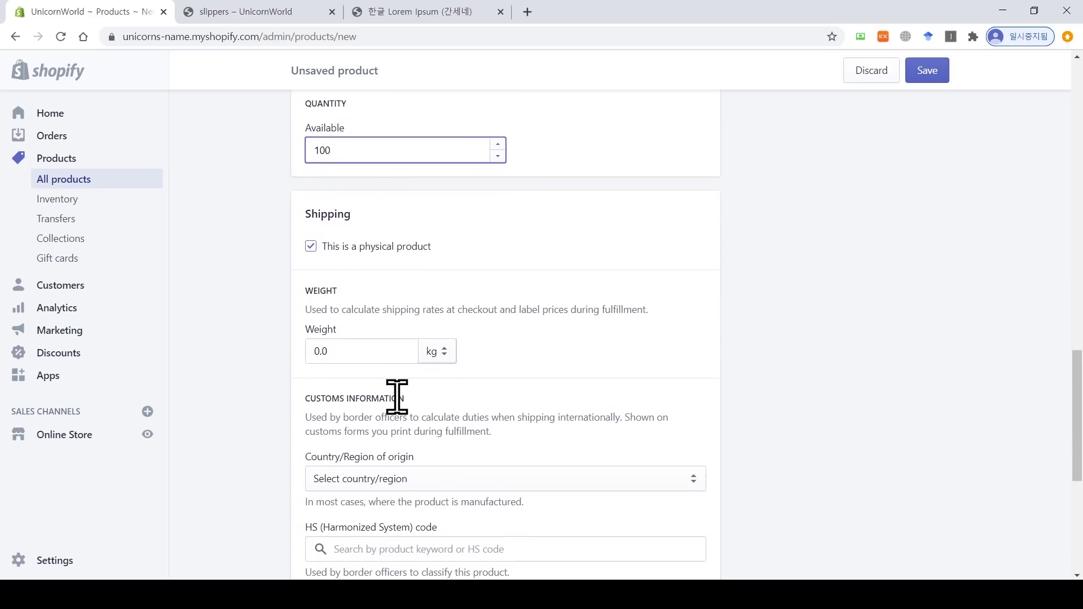
pyautogui.click(362, 346)
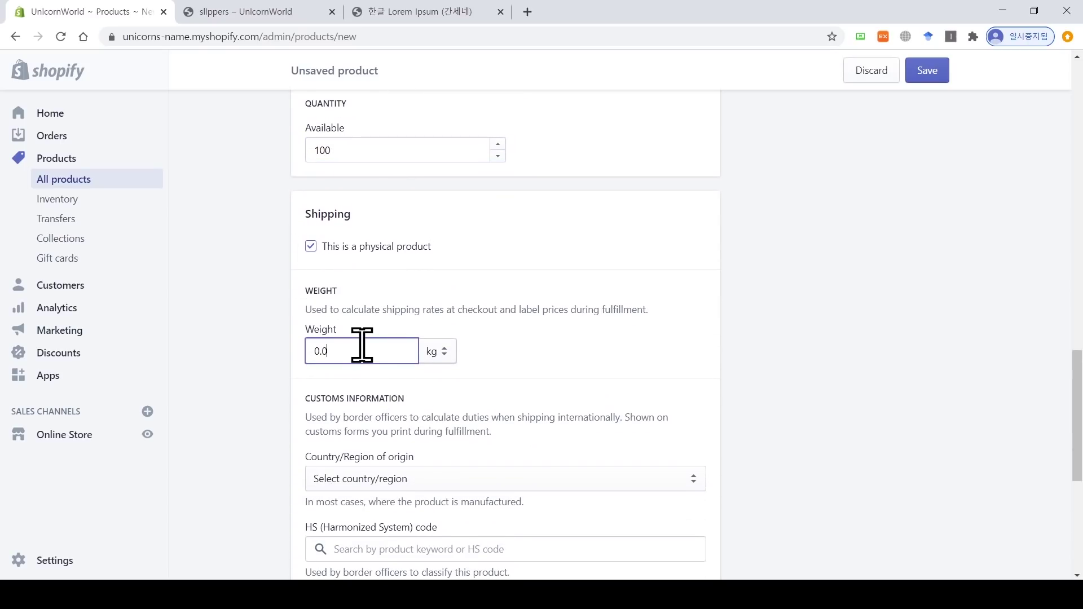
pyautogui.write('5')
pyautogui.click(815, 363)
pyautogui.scroll(-6, 483, 513)
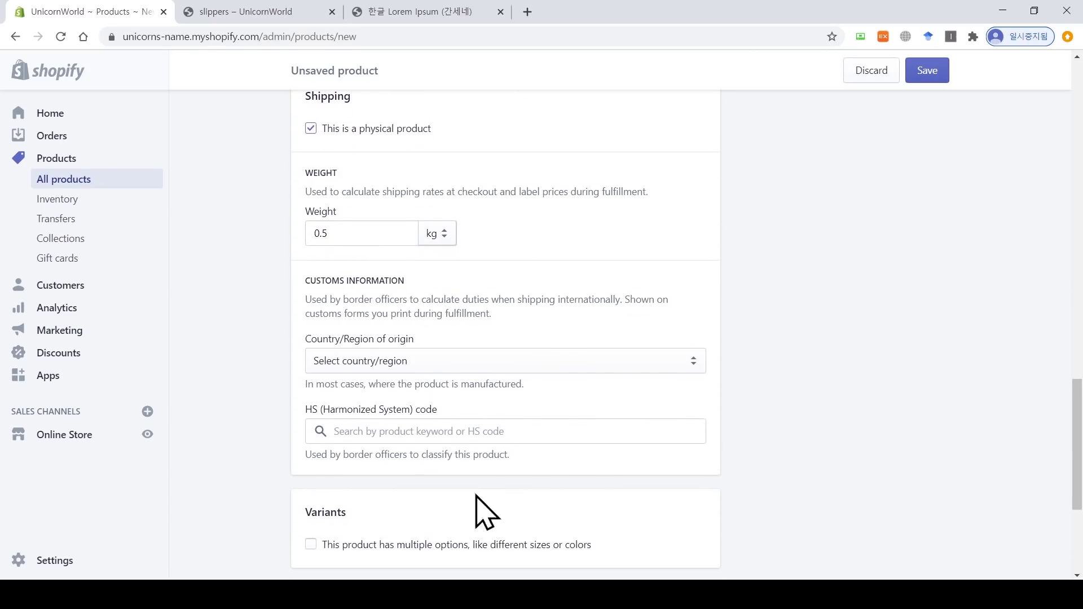
pyautogui.moveTo(1078, 502); pyautogui.dragTo(1077, 215)
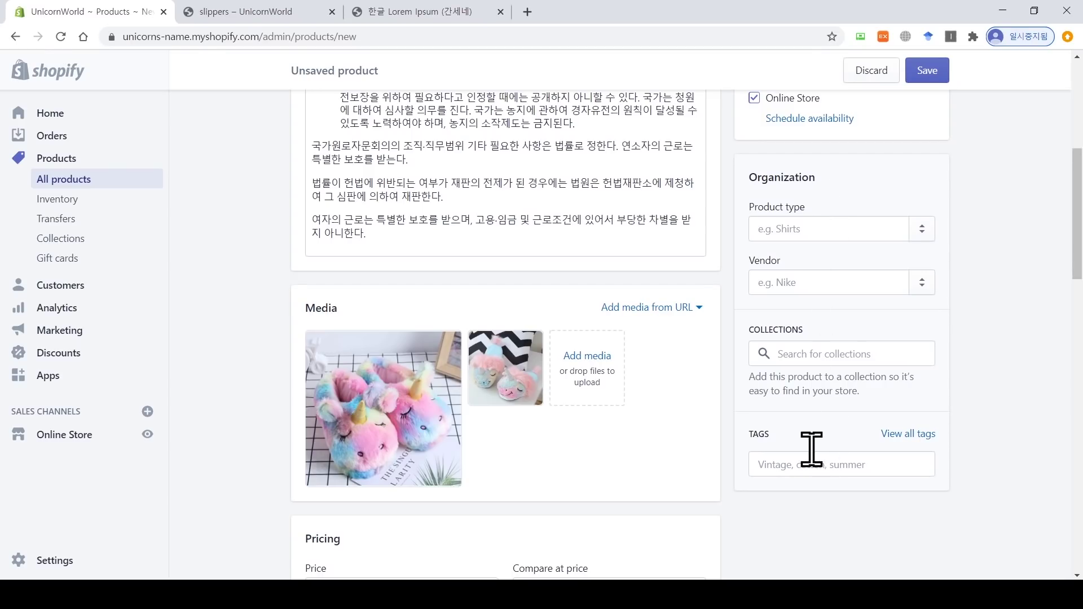
# Step: Tag the shoes product with slippers and save it
pyautogui.click(809, 355)
pyautogui.click(966, 329)
pyautogui.click(822, 460)
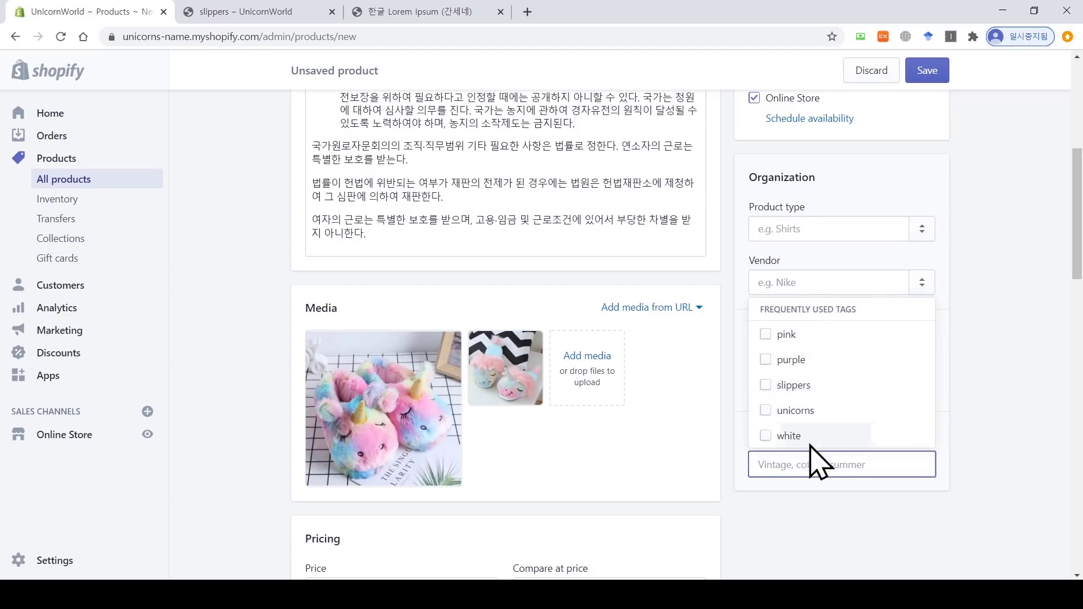
pyautogui.click(777, 391)
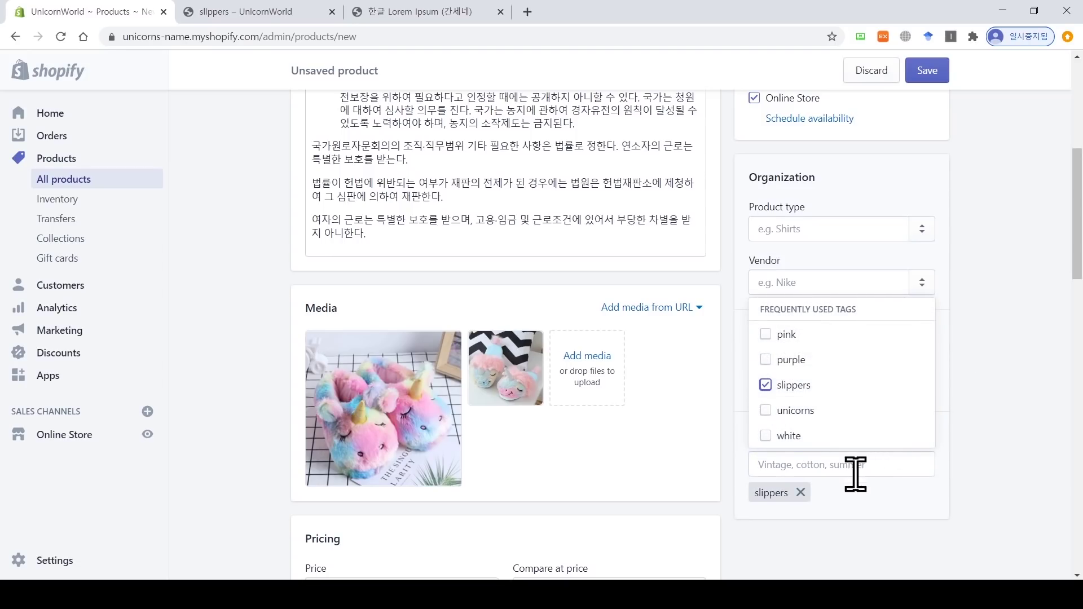
pyautogui.click(1002, 458)
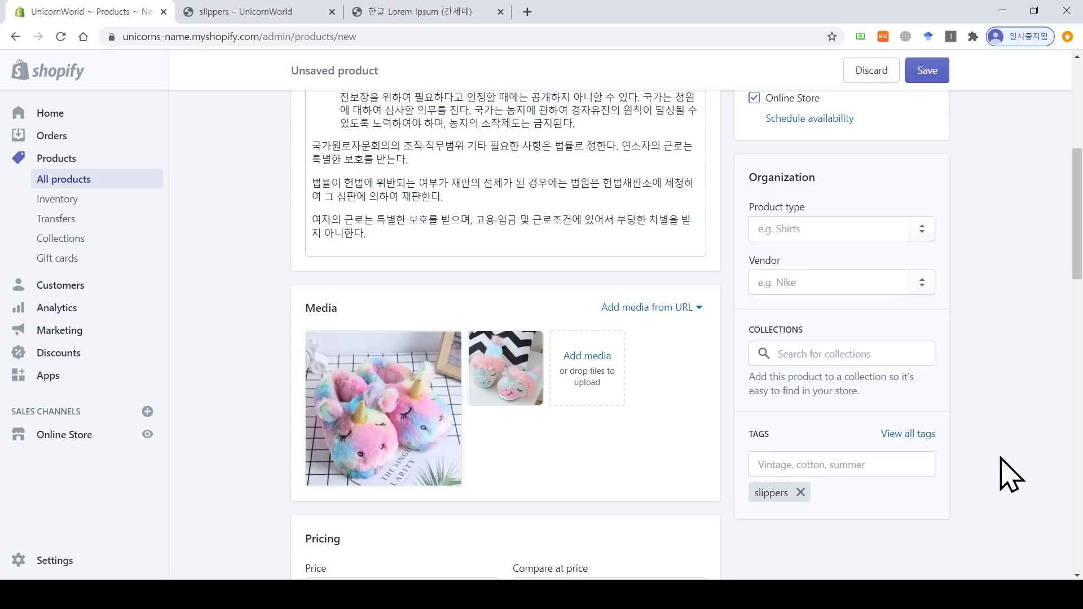
pyautogui.click(934, 75)
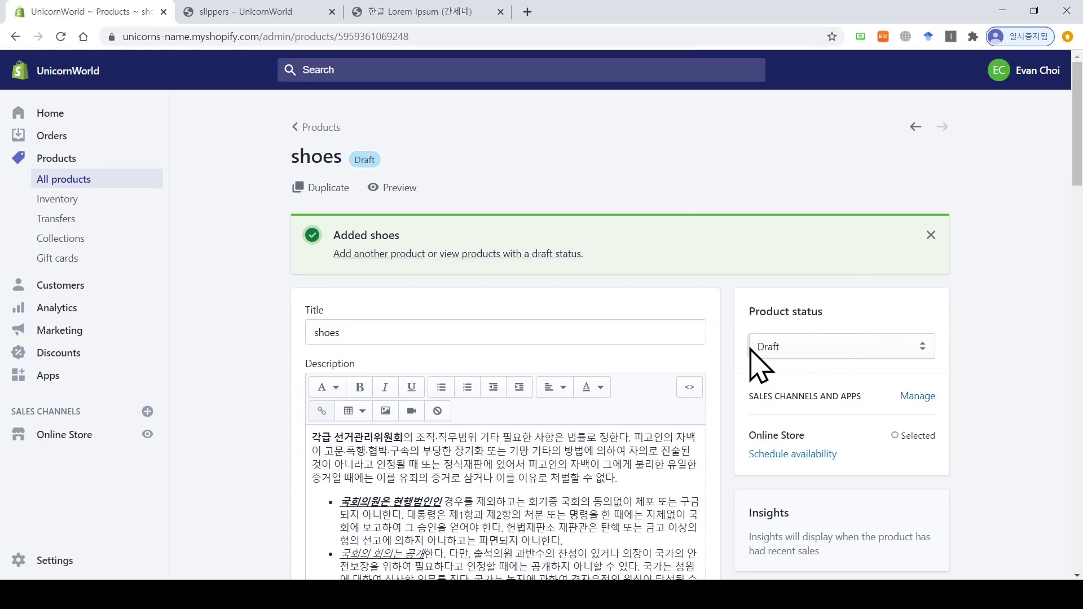
# Step: Set the product status to Active, save, and preview it in the store
pyautogui.click(793, 352)
pyautogui.click(808, 368)
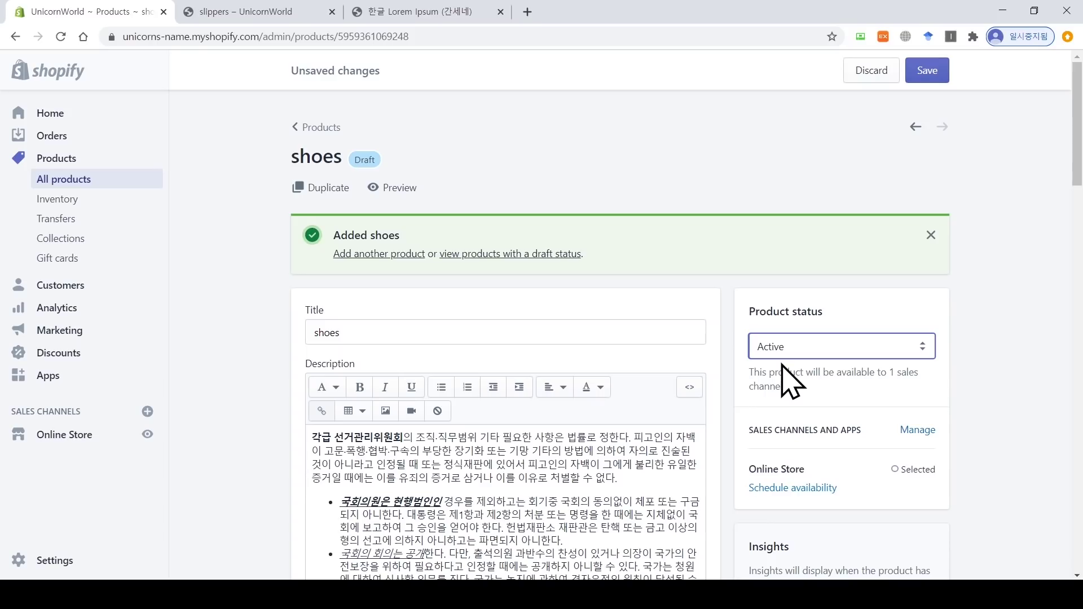
pyautogui.click(928, 72)
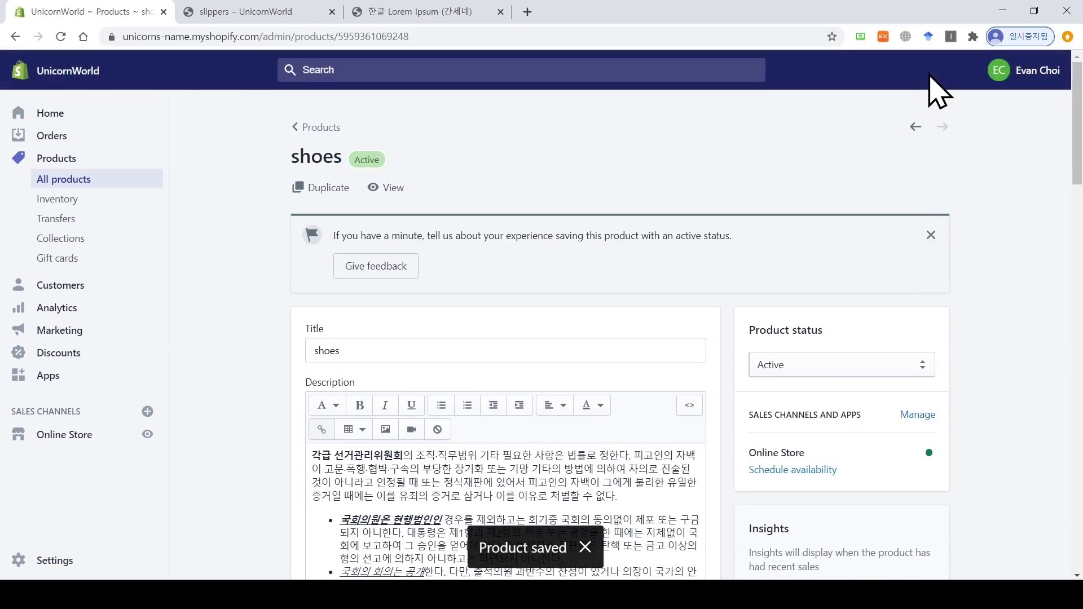
pyautogui.click(379, 190)
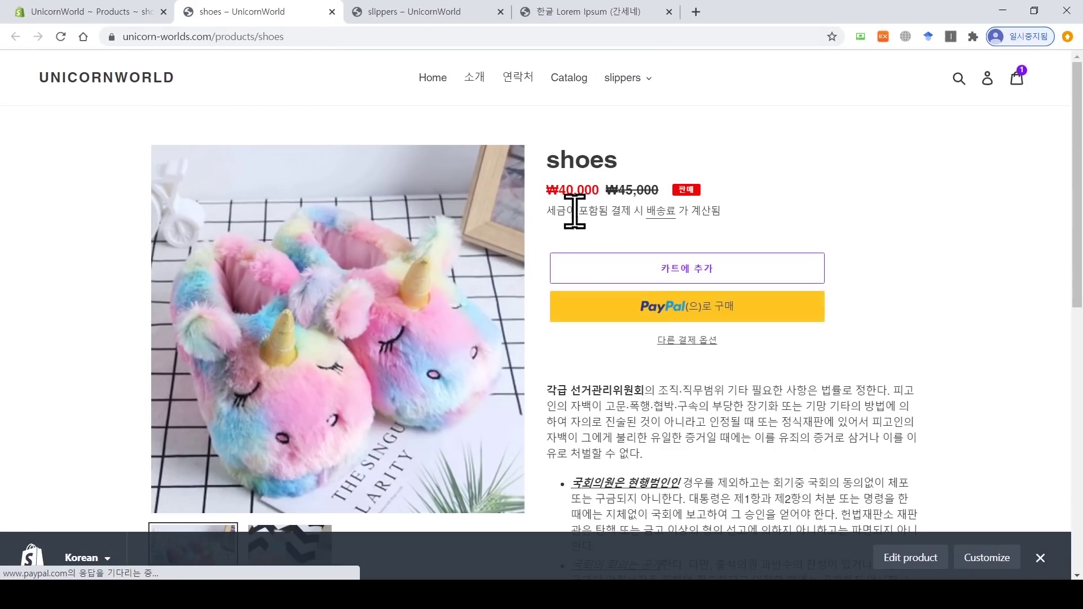
# Step: Scroll through the shoes storefront preview, then close it
pyautogui.scroll(-1, 703, 314)
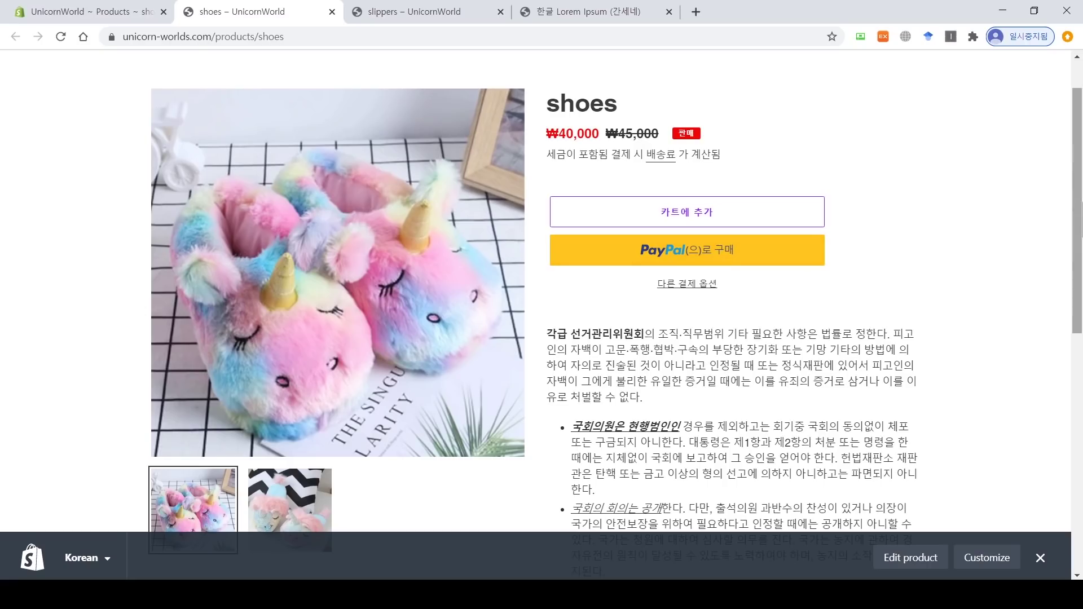
pyautogui.scroll(-6, 710, 330)
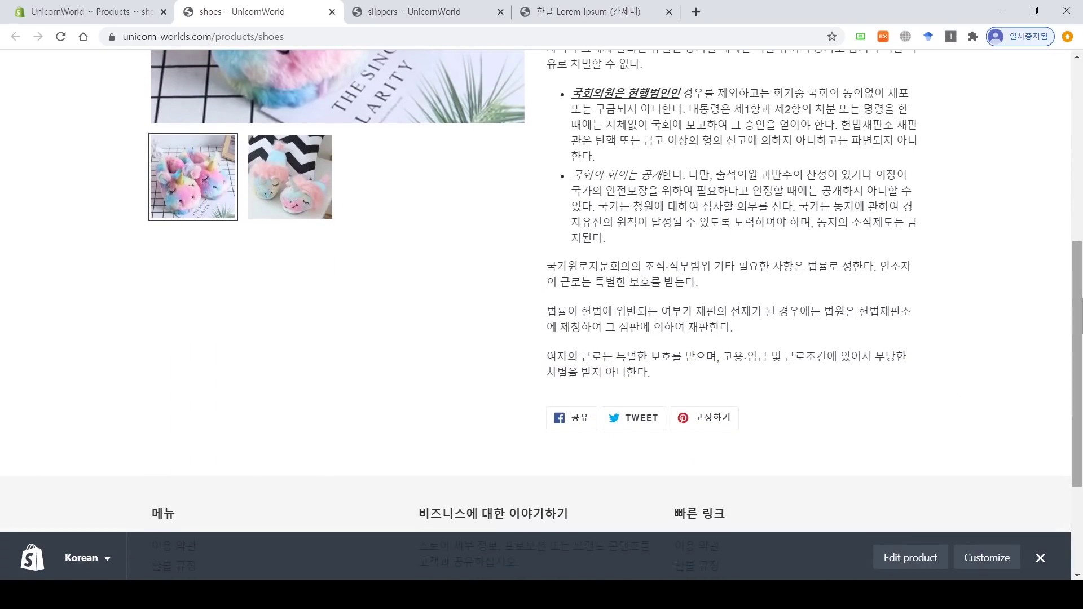
pyautogui.moveTo(1078, 306); pyautogui.dragTo(1082, 54)
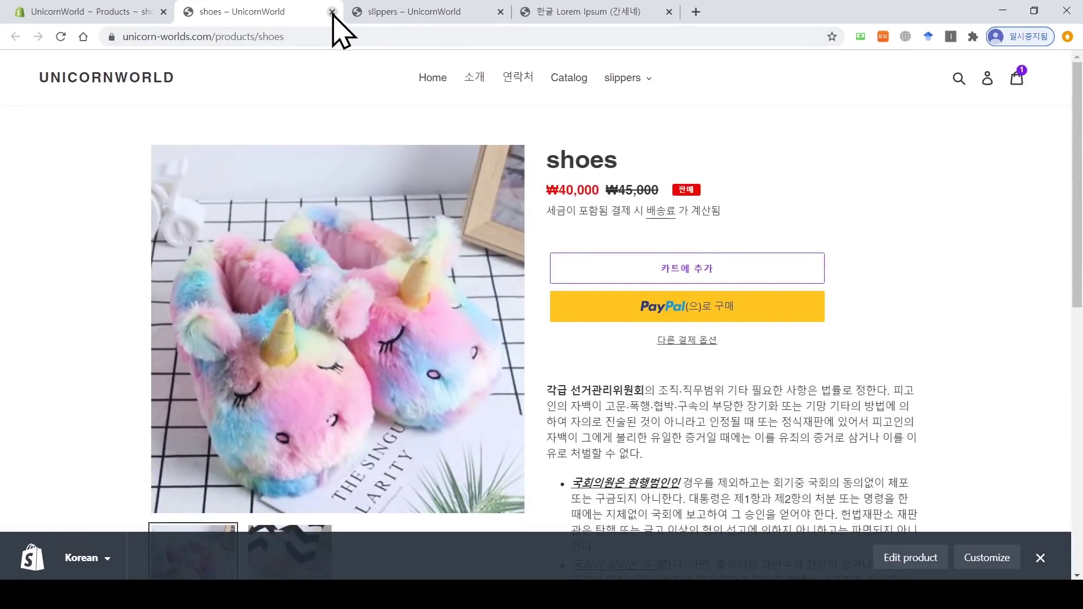
pyautogui.click(331, 11)
# Step: Follow the 유니콘 hero button's link, then return to the admin Collections list
pyautogui.click(248, 13)
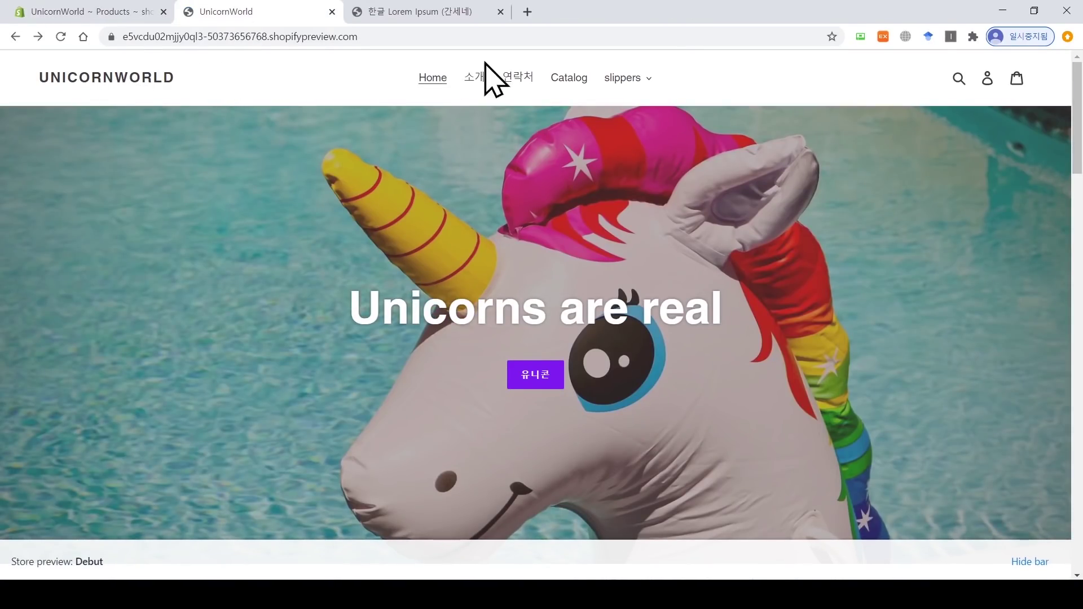
pyautogui.click(545, 378)
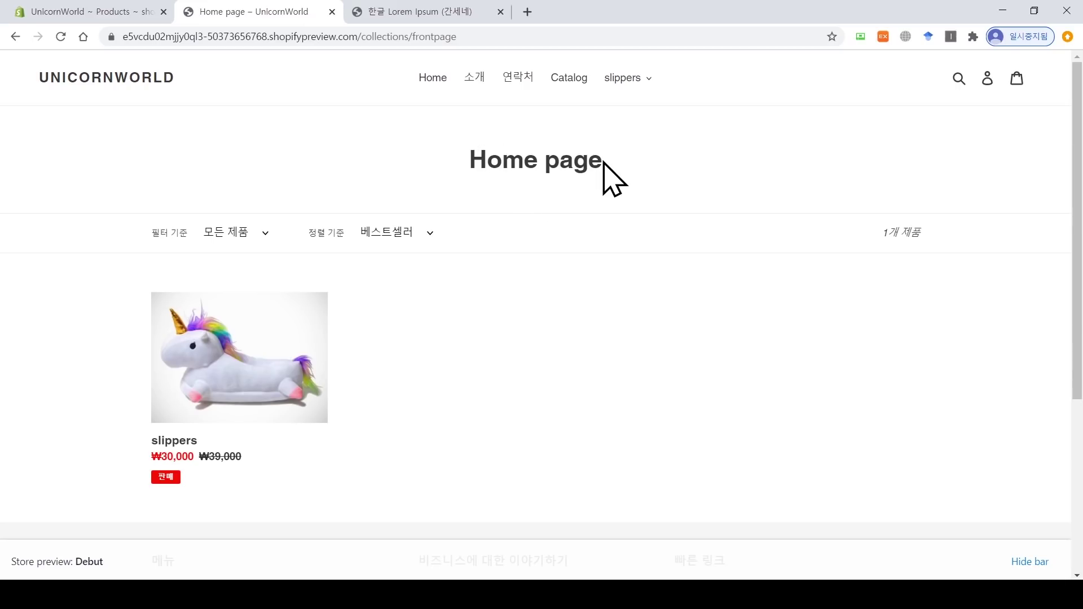
pyautogui.click(133, 11)
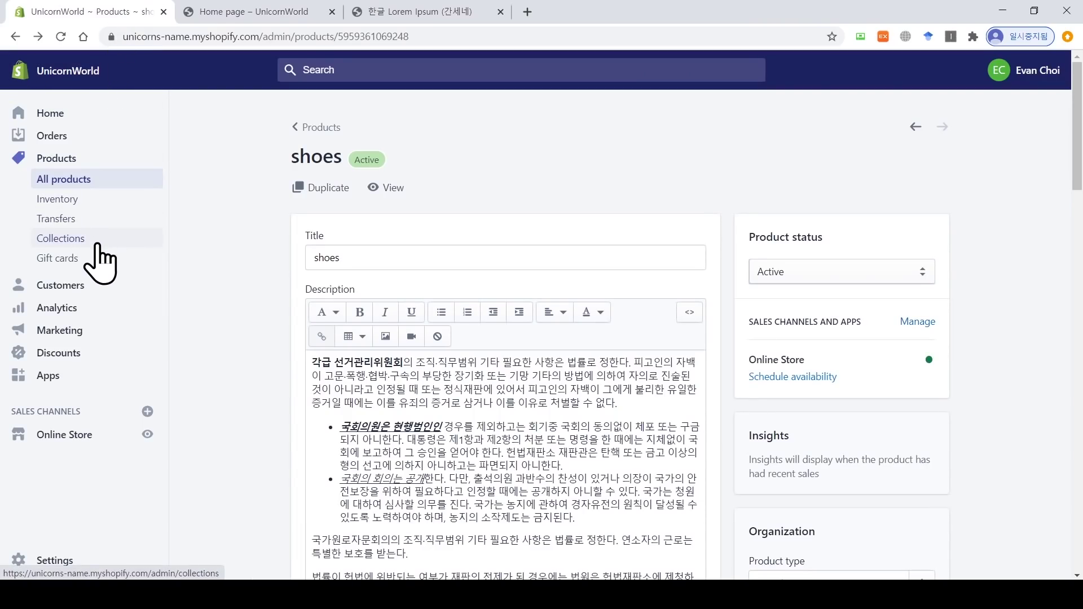
pyautogui.click(100, 264)
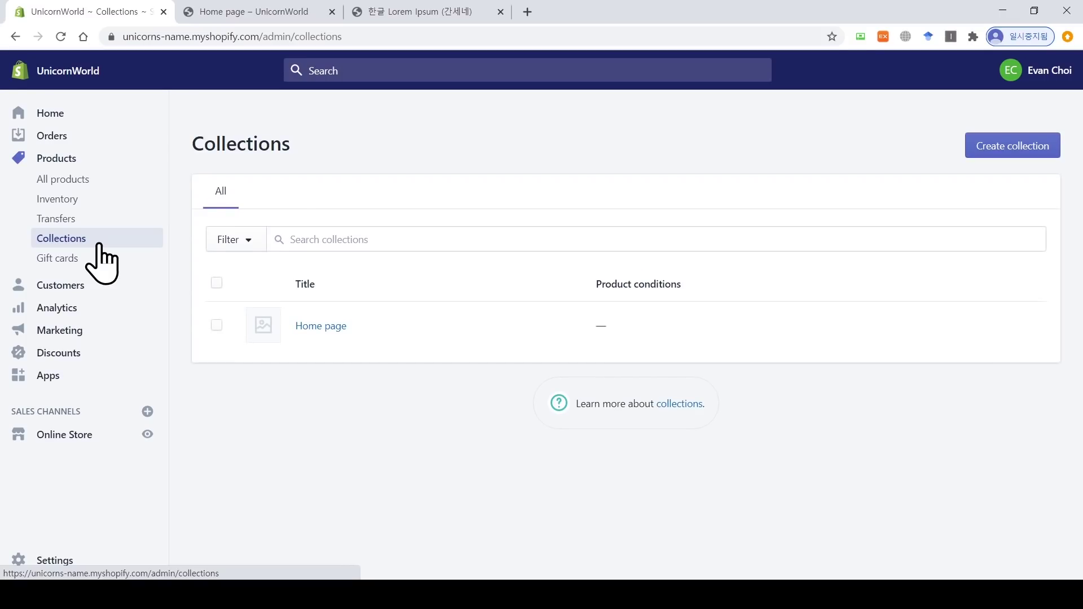
pyautogui.click(337, 326)
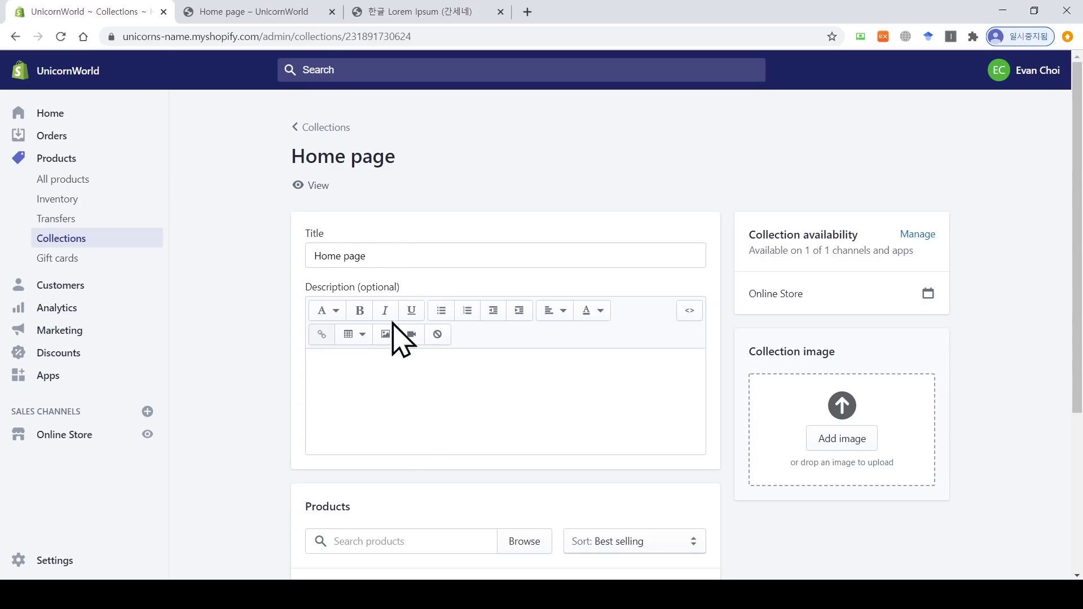
pyautogui.moveTo(404, 288); pyautogui.dragTo(360, 289)
pyautogui.click(414, 416)
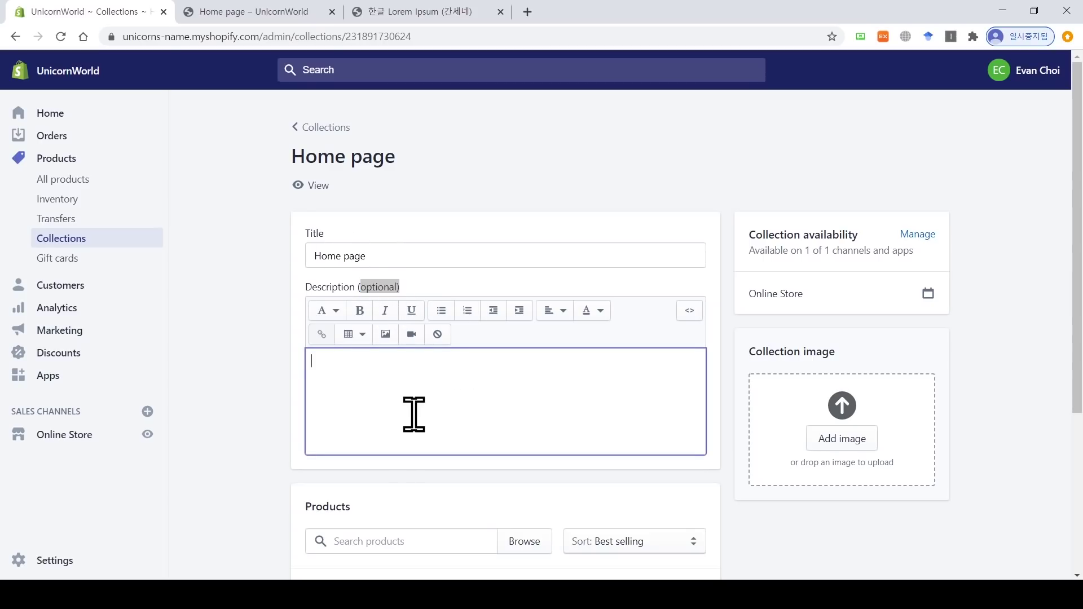
pyautogui.scroll(-4, 413, 416)
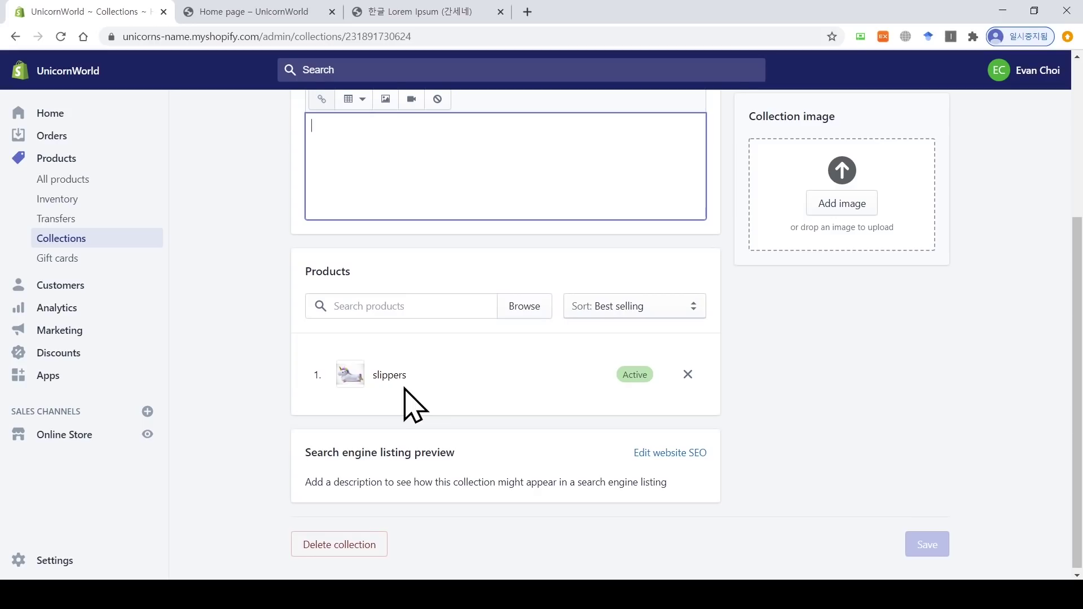
pyautogui.click(395, 312)
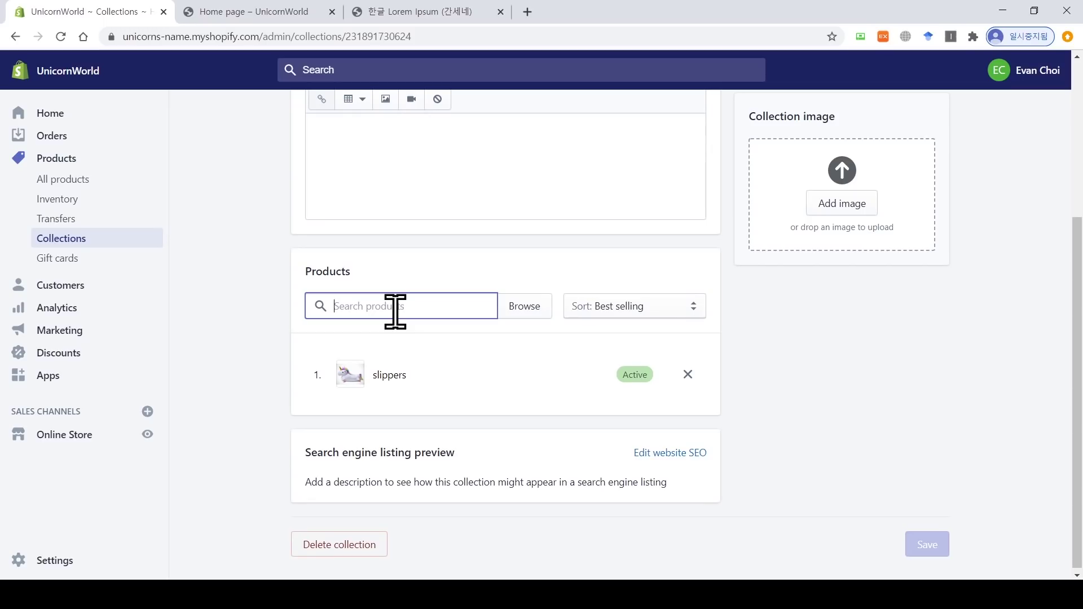
pyautogui.click(521, 316)
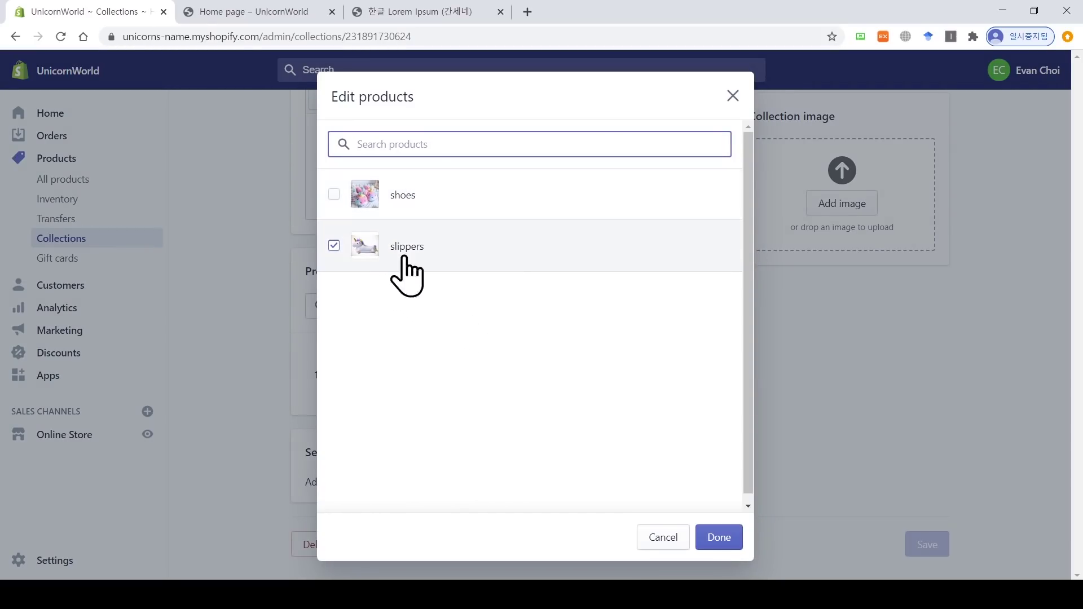
pyautogui.click(720, 538)
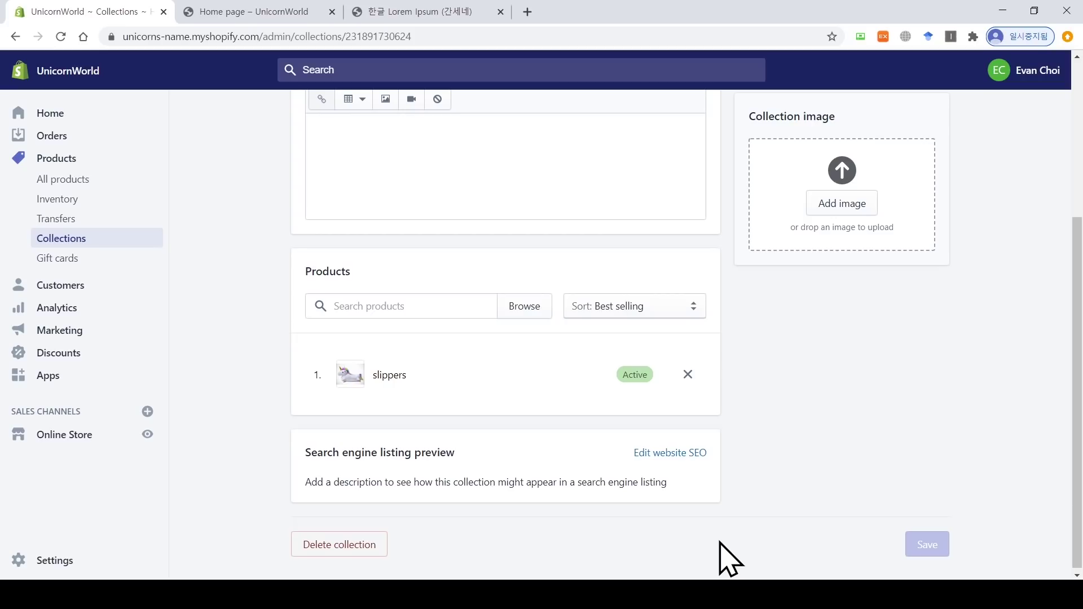
pyautogui.scroll(5, 1077, 395)
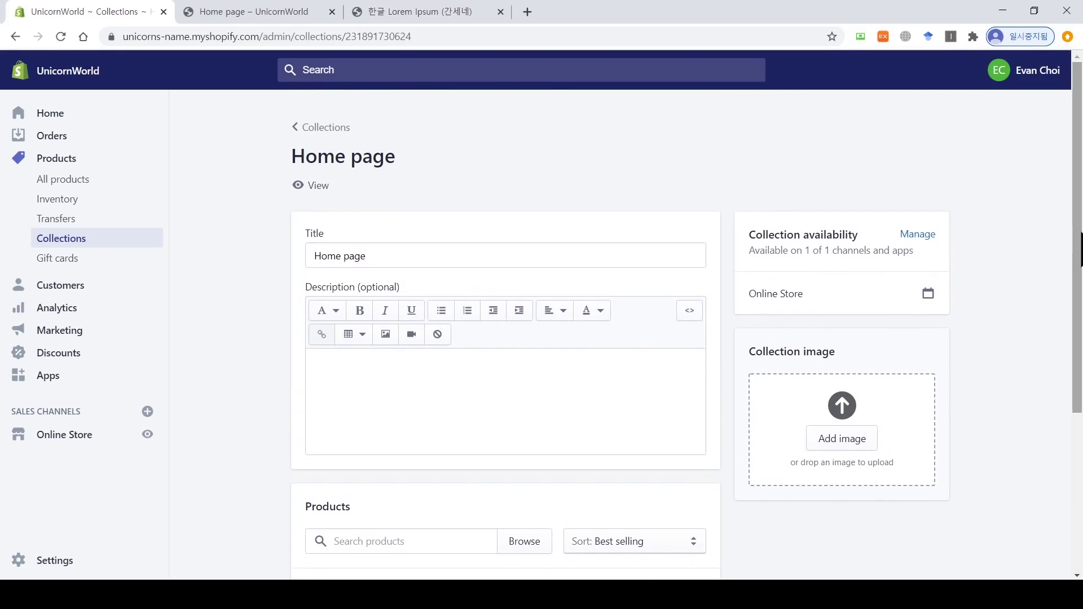
pyautogui.click(297, 127)
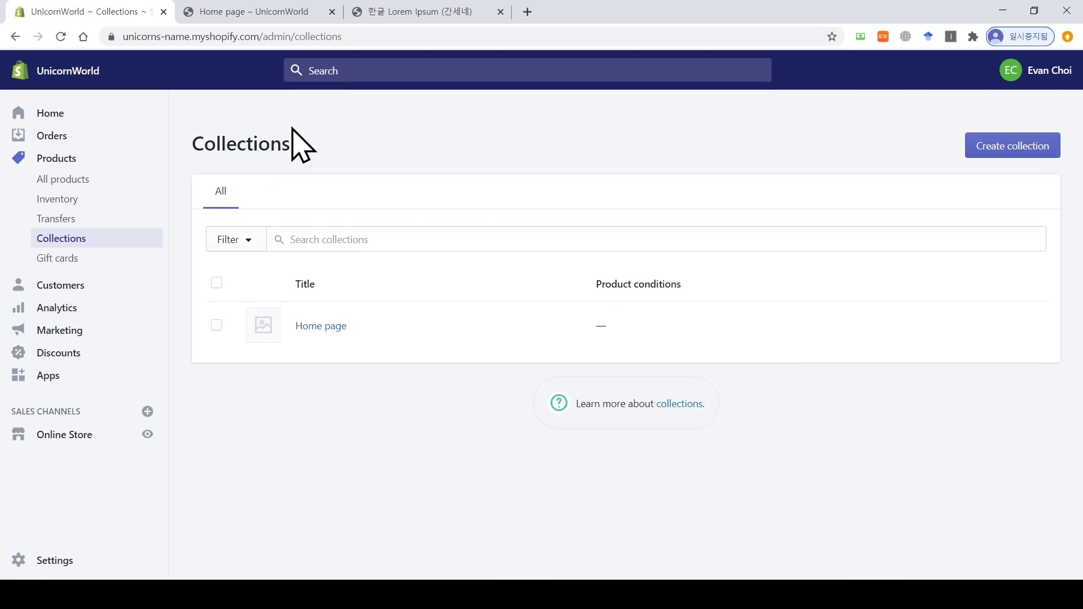
# Step: Create a new collection titled 신발
pyautogui.click(1009, 152)
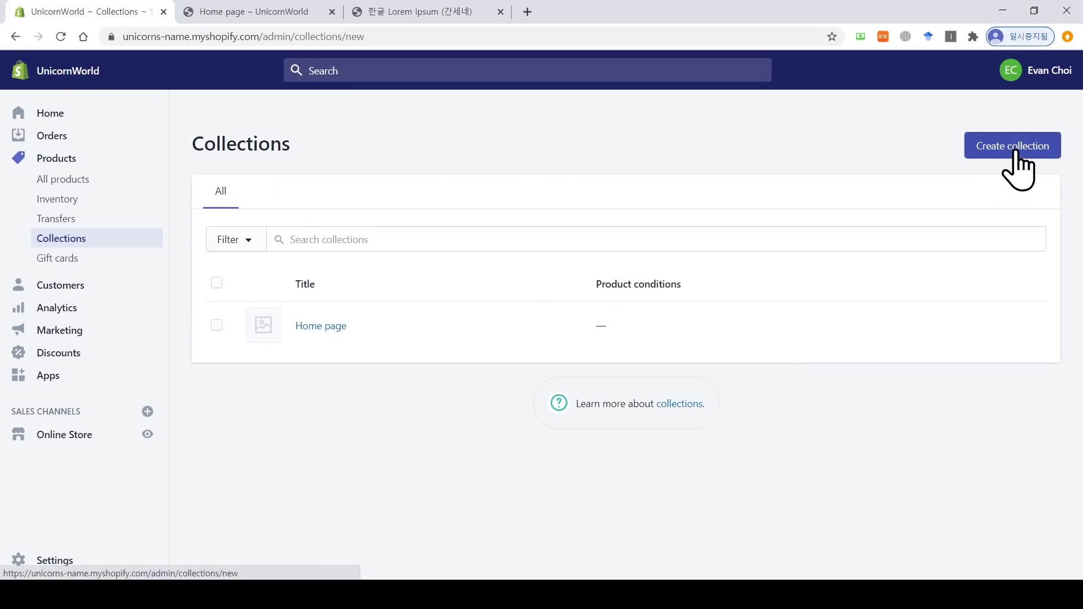
pyautogui.click(511, 215)
pyautogui.write('신바')
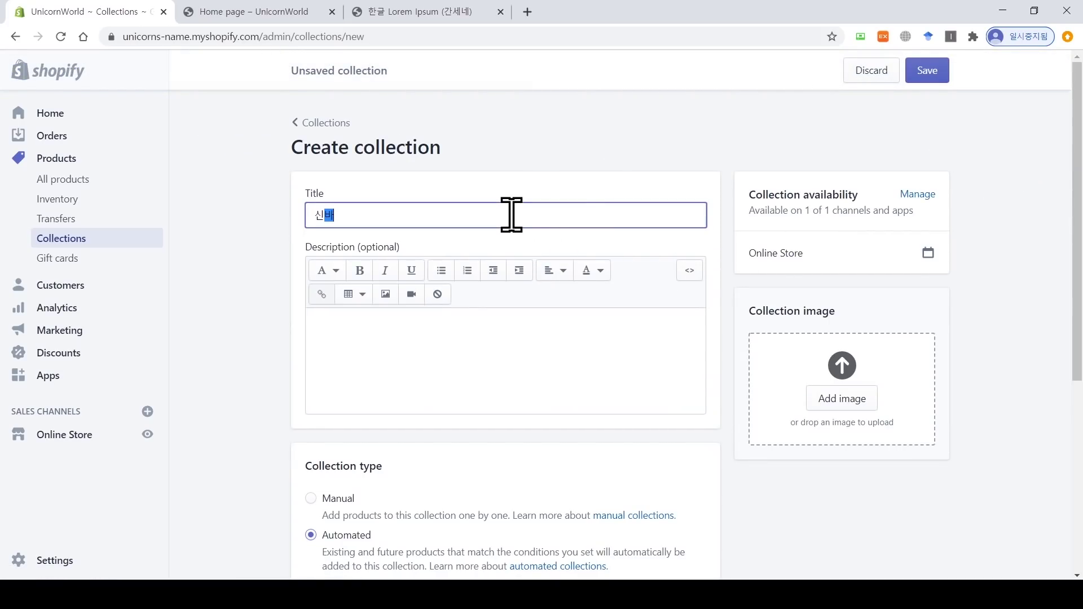
pyautogui.click(556, 326)
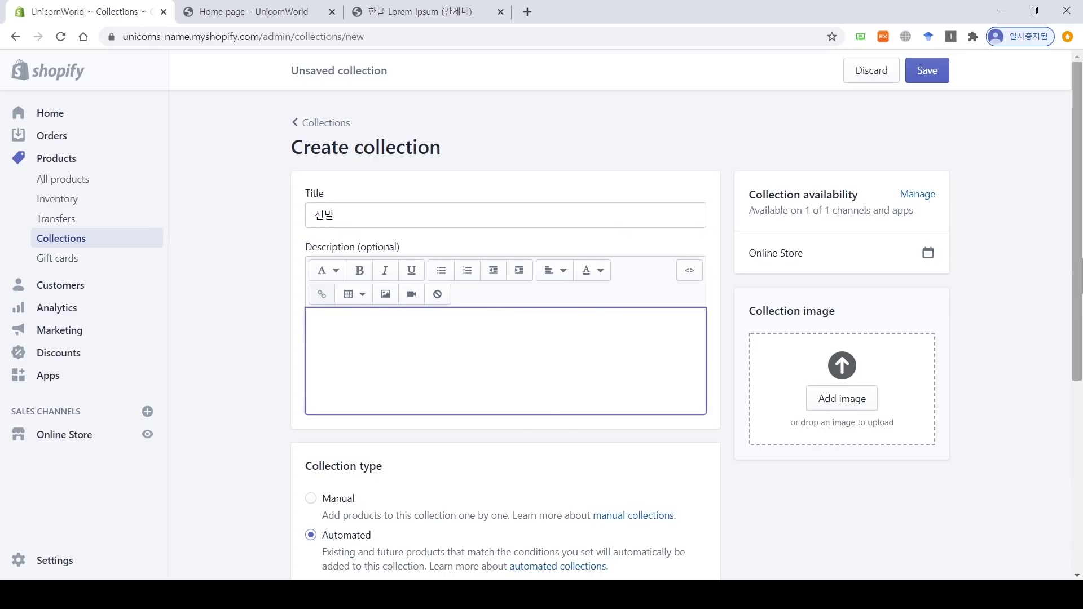
pyautogui.scroll(-2, 556, 325)
pyautogui.scroll(-2, 737, 357)
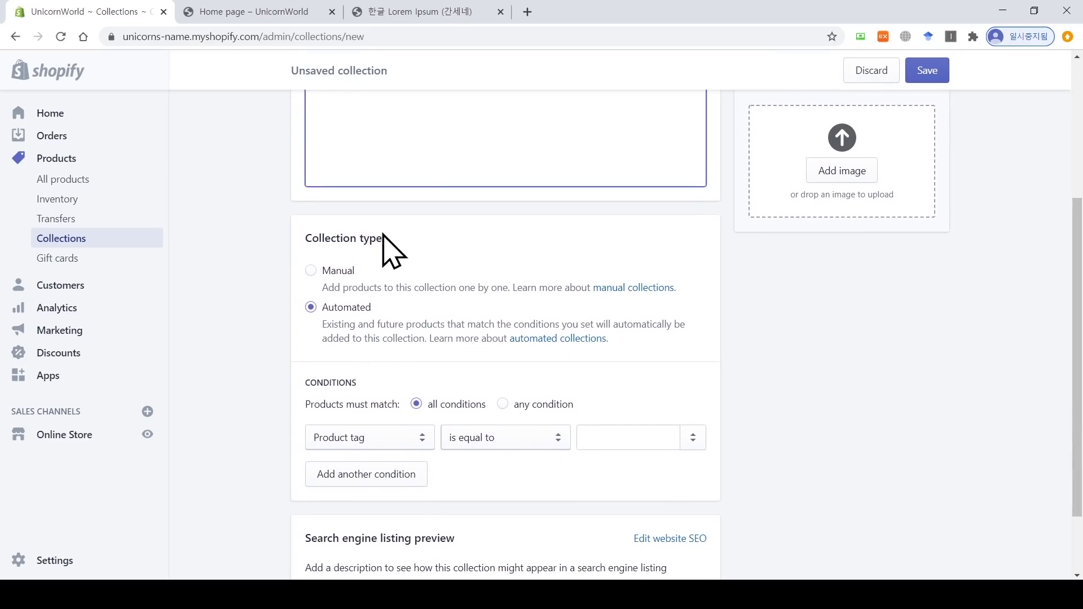
# Step: Make it automated with condition Product tag equals slippers, matching any condition, and save
pyautogui.click(319, 276)
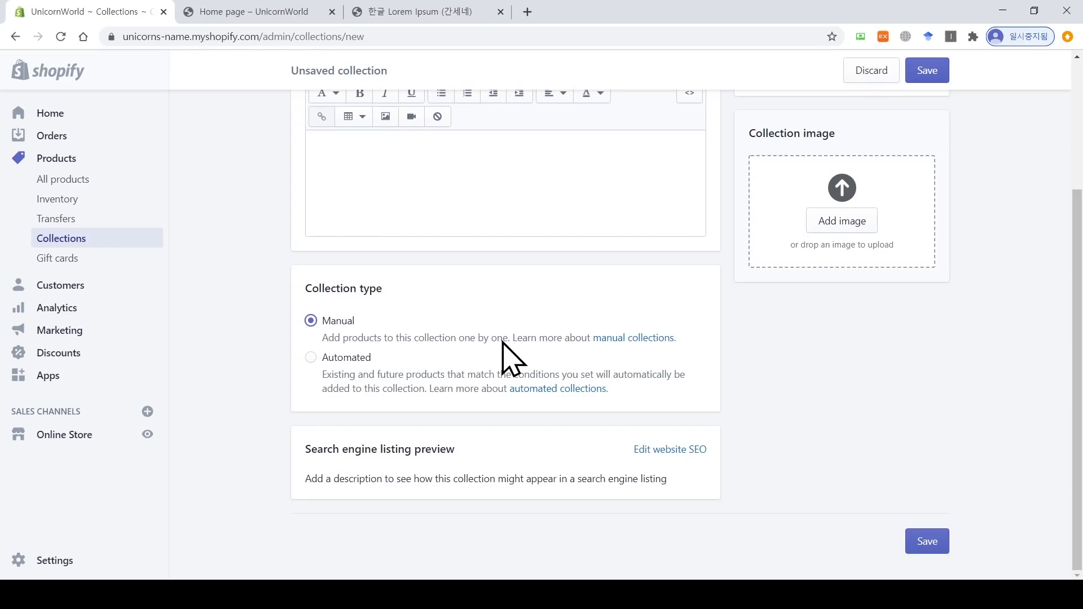
pyautogui.click(311, 359)
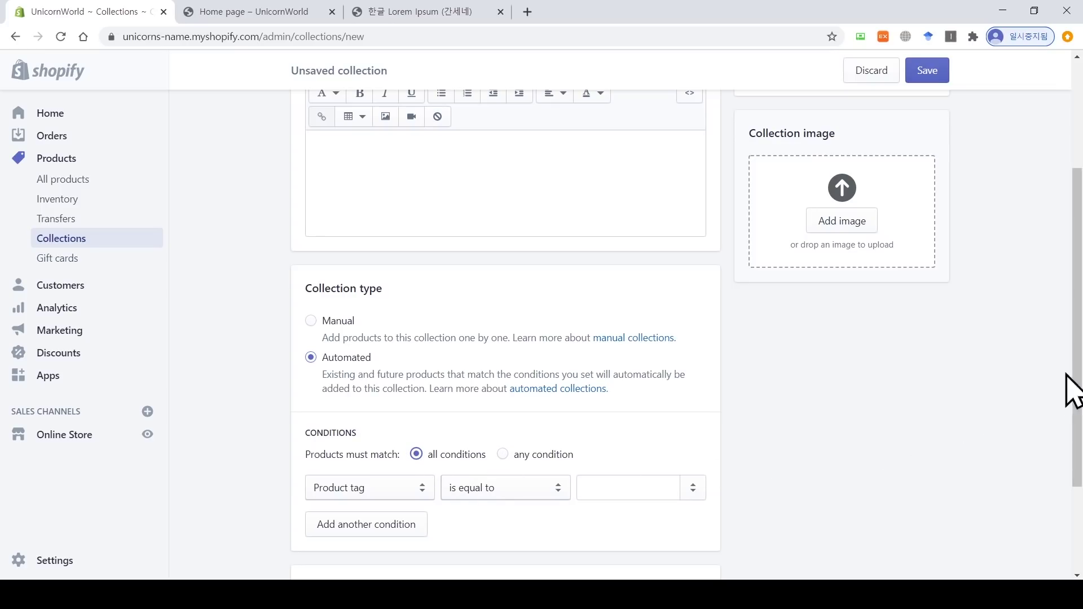
pyautogui.moveTo(1068, 387); pyautogui.dragTo(1044, 464)
pyautogui.click(502, 316)
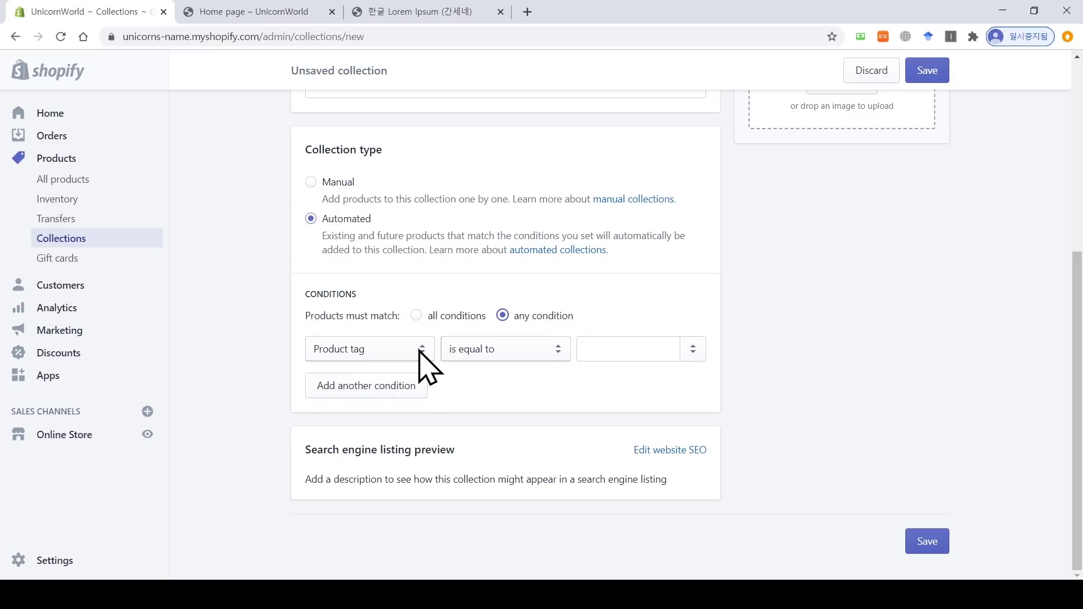
pyautogui.click(395, 351)
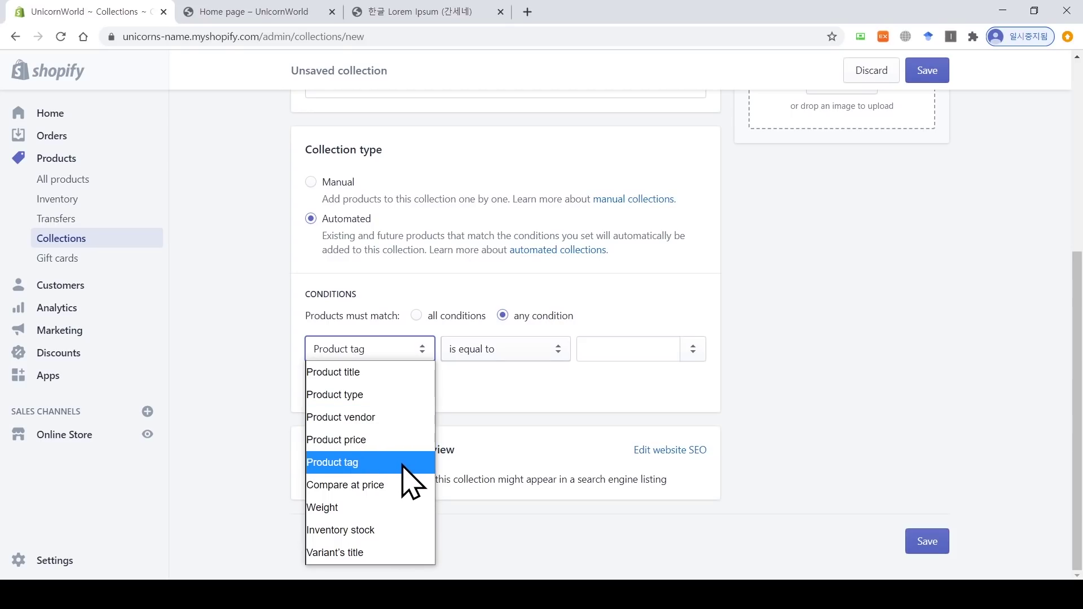
pyautogui.click(410, 479)
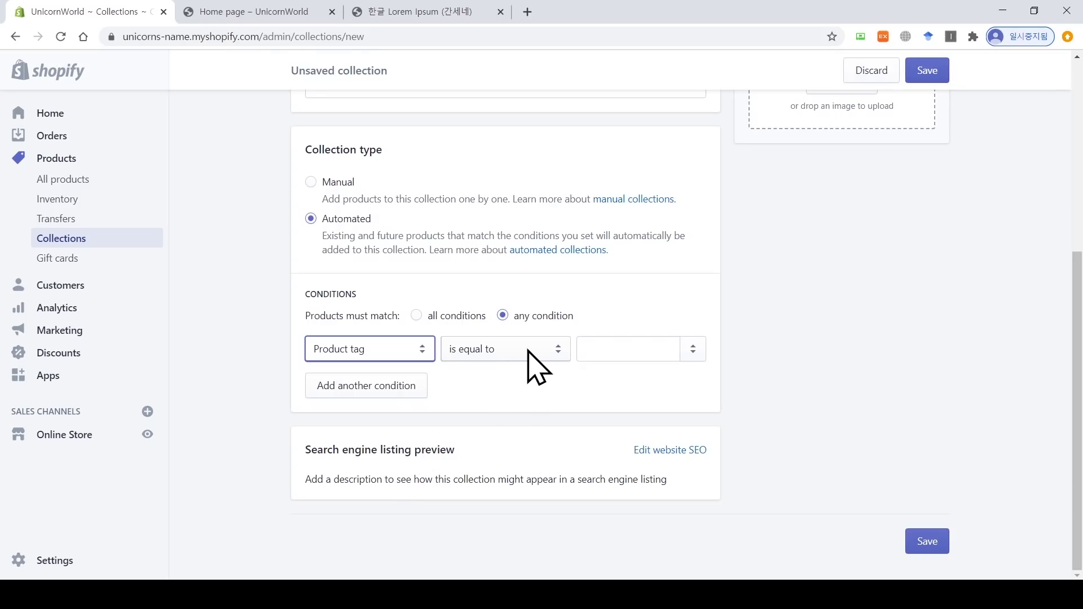
pyautogui.click(614, 348)
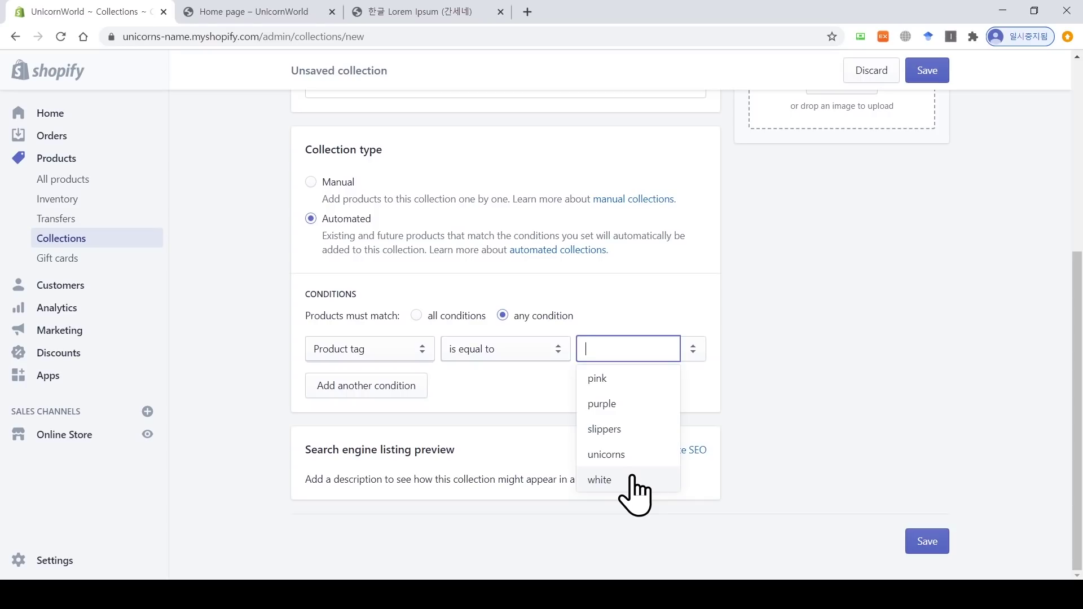
pyautogui.click(604, 429)
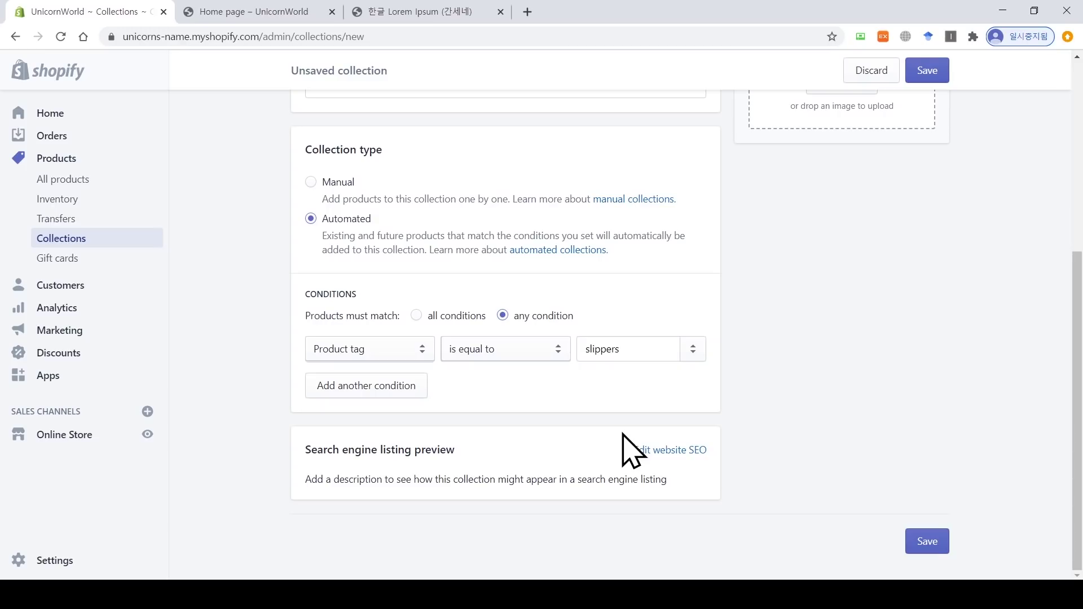
pyautogui.click(920, 542)
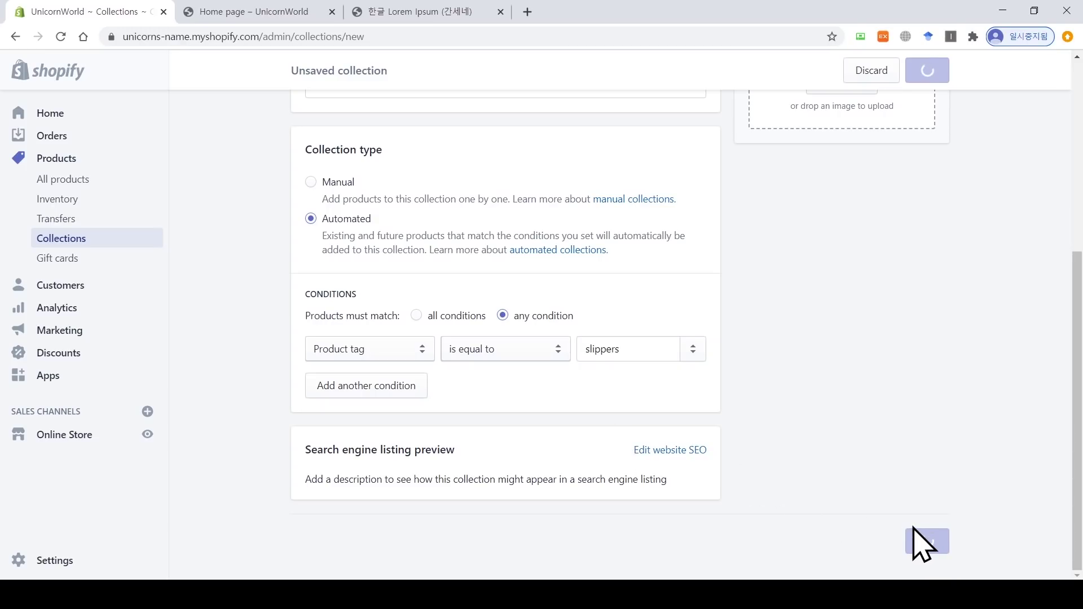
pyautogui.scroll(-10, 1076, 447)
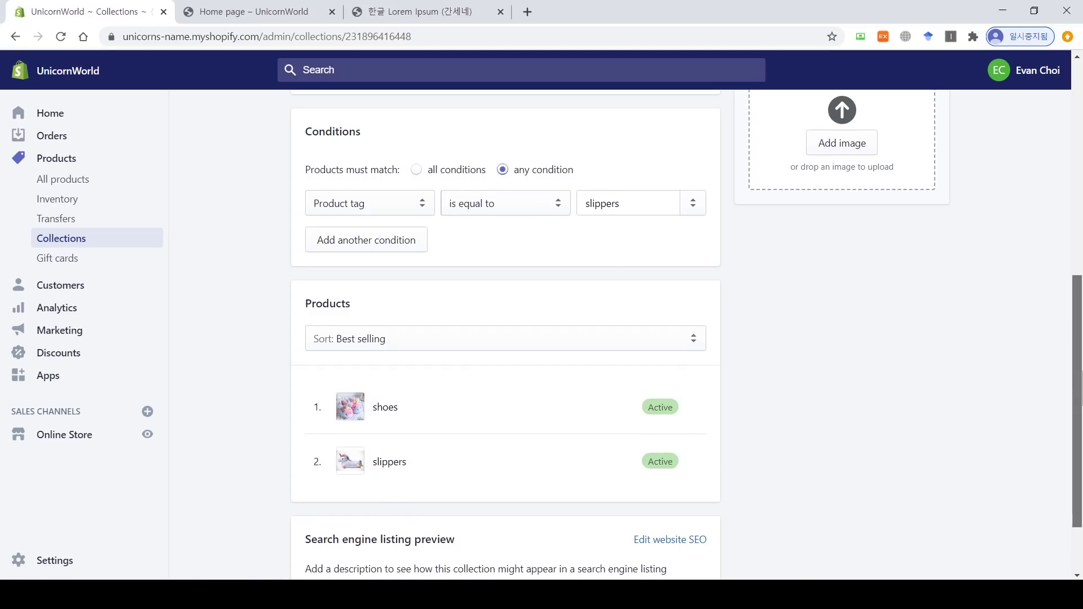
# Step: Glance at the collection's sort order options and reload the storefront home page
pyautogui.moveTo(1076, 395); pyautogui.dragTo(1081, 434)
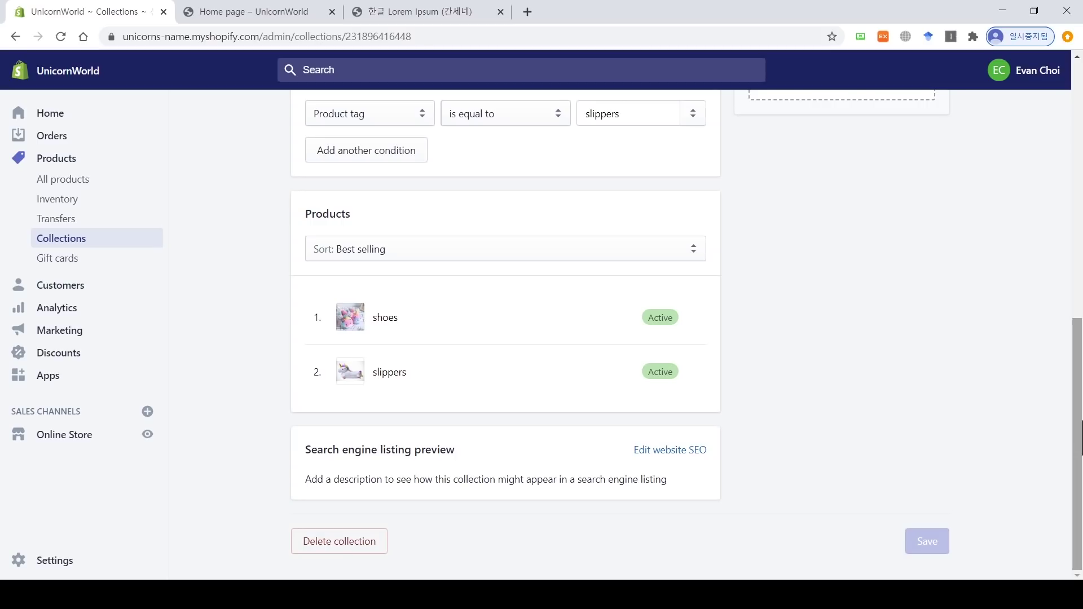
pyautogui.click(604, 249)
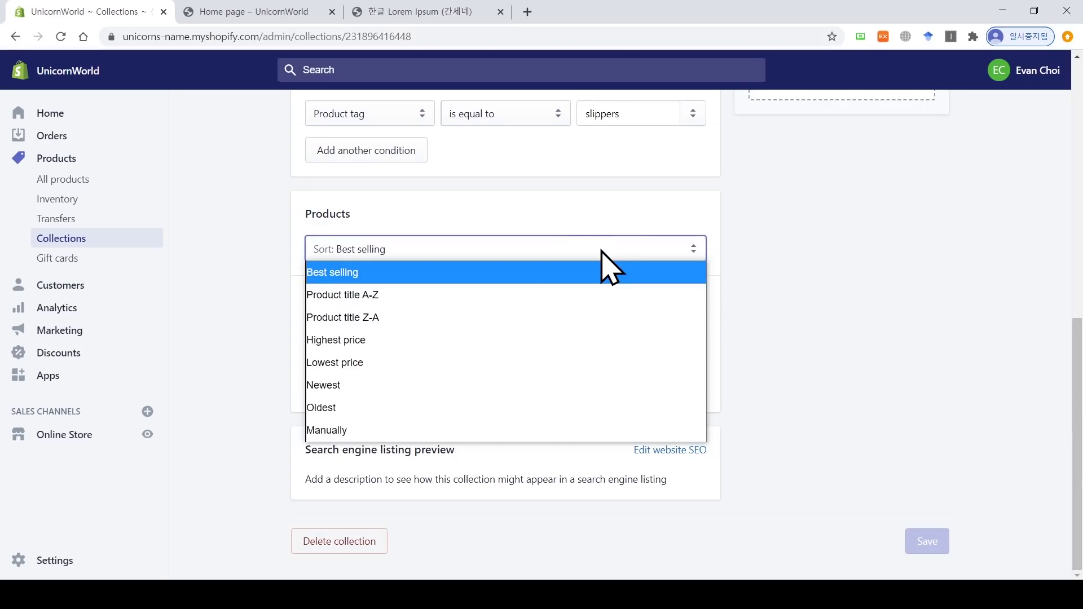
pyautogui.click(807, 285)
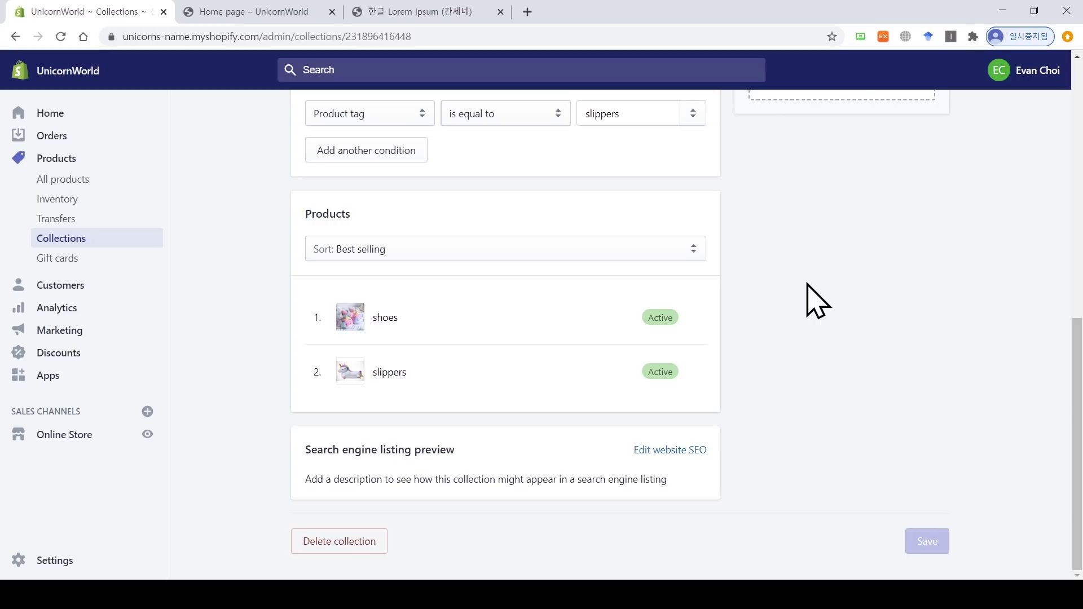
pyautogui.click(242, 11)
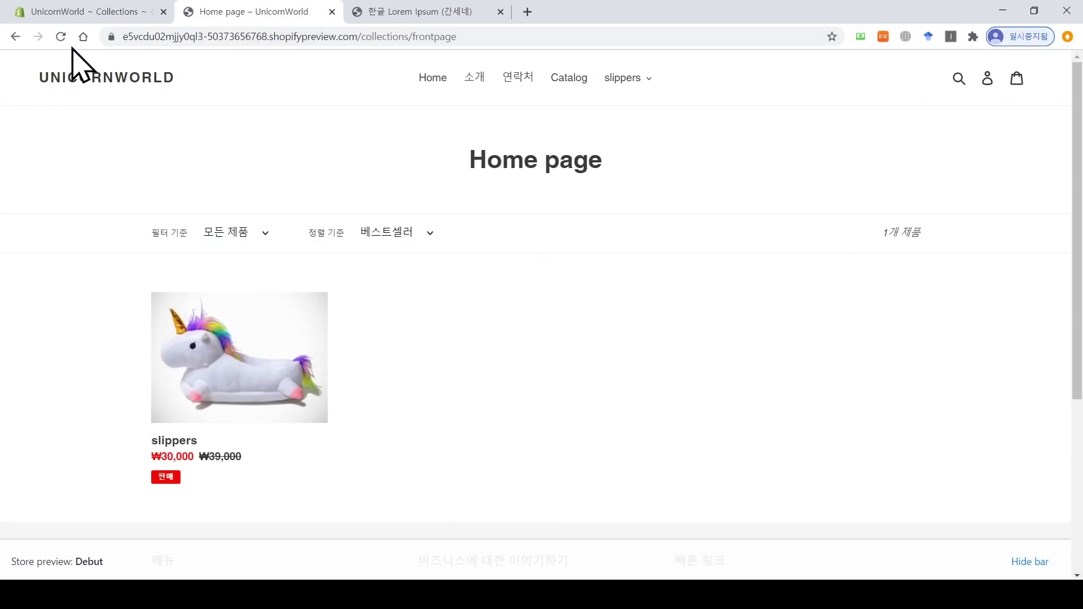
pyautogui.click(60, 38)
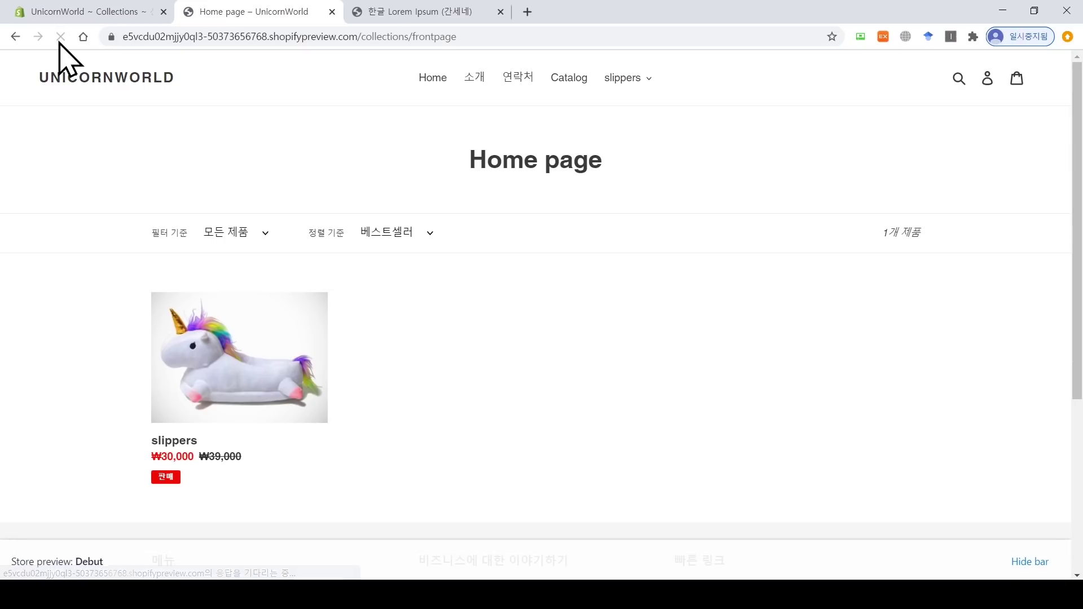
pyautogui.click(84, 11)
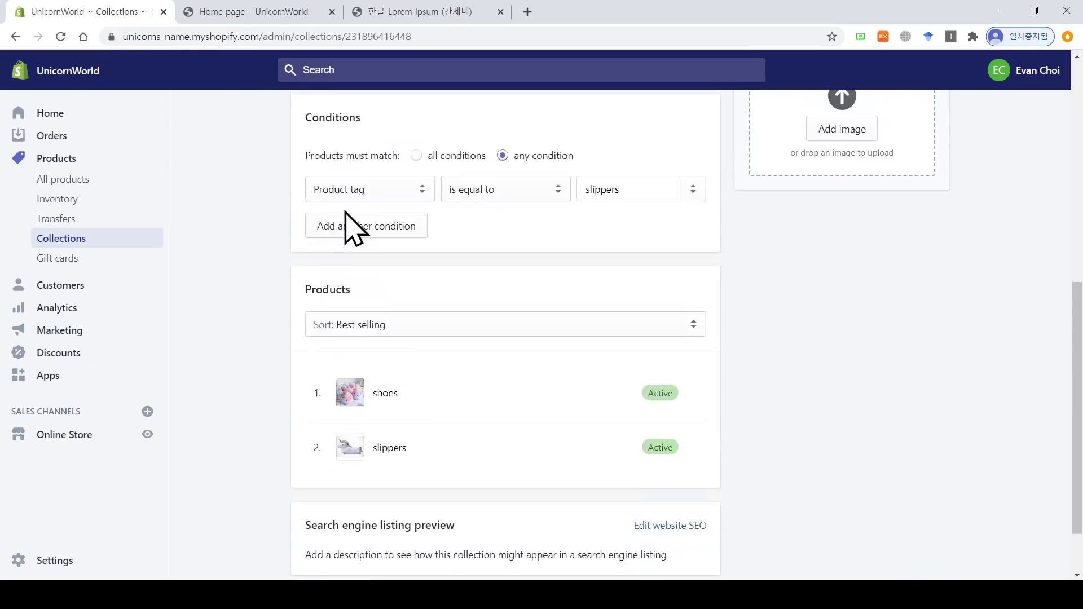
pyautogui.scroll(8, 349, 220)
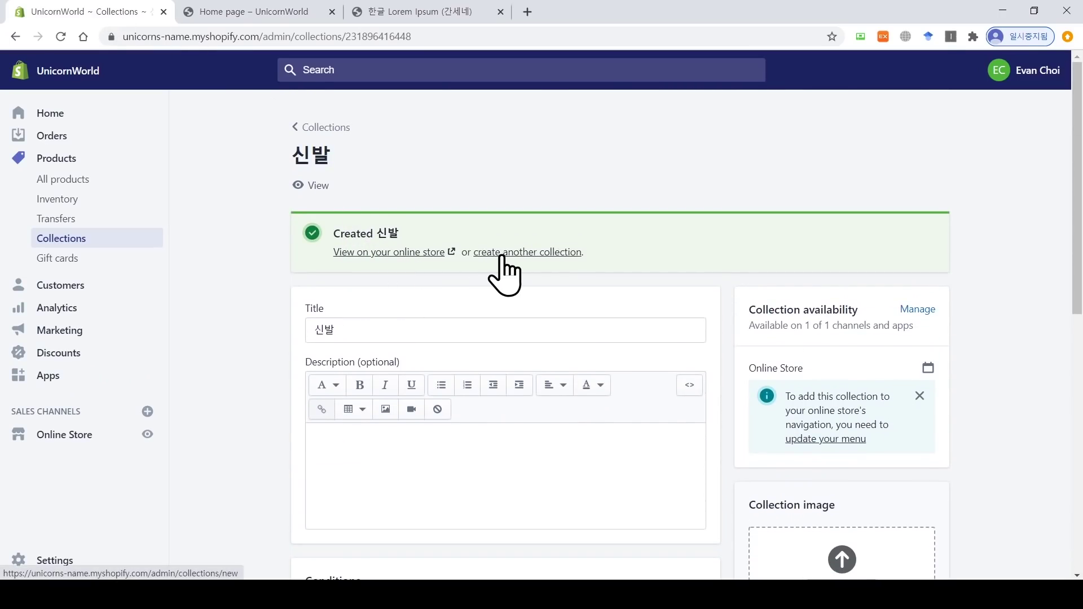
# Step: View the 신발 collection on the online store, then browse the Catalog and home page
pyautogui.click(395, 252)
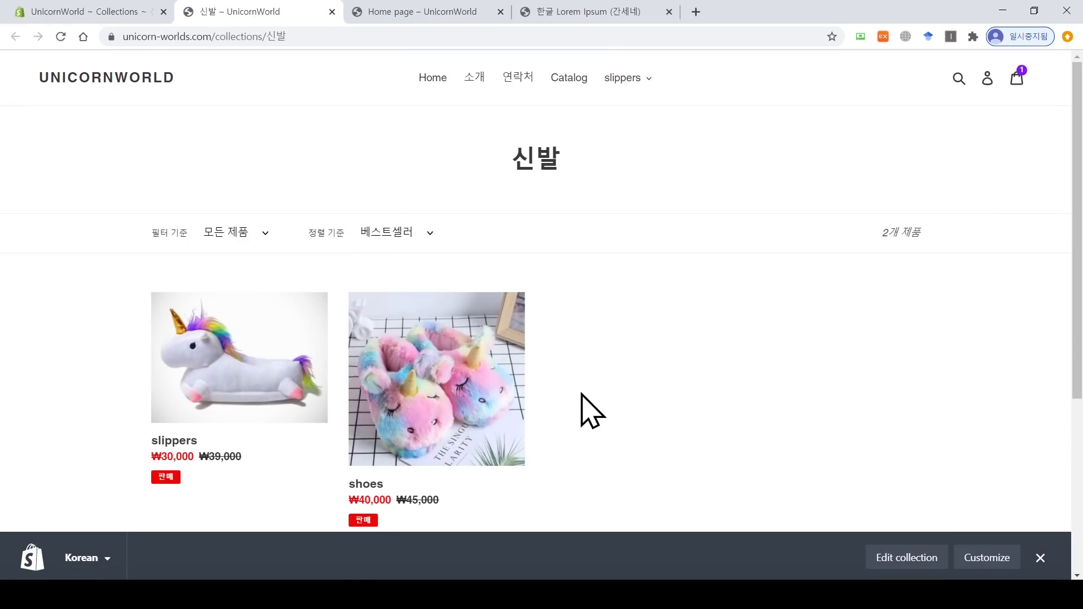
pyautogui.scroll(-1, 1081, 217)
pyautogui.scroll(-1, 1080, 225)
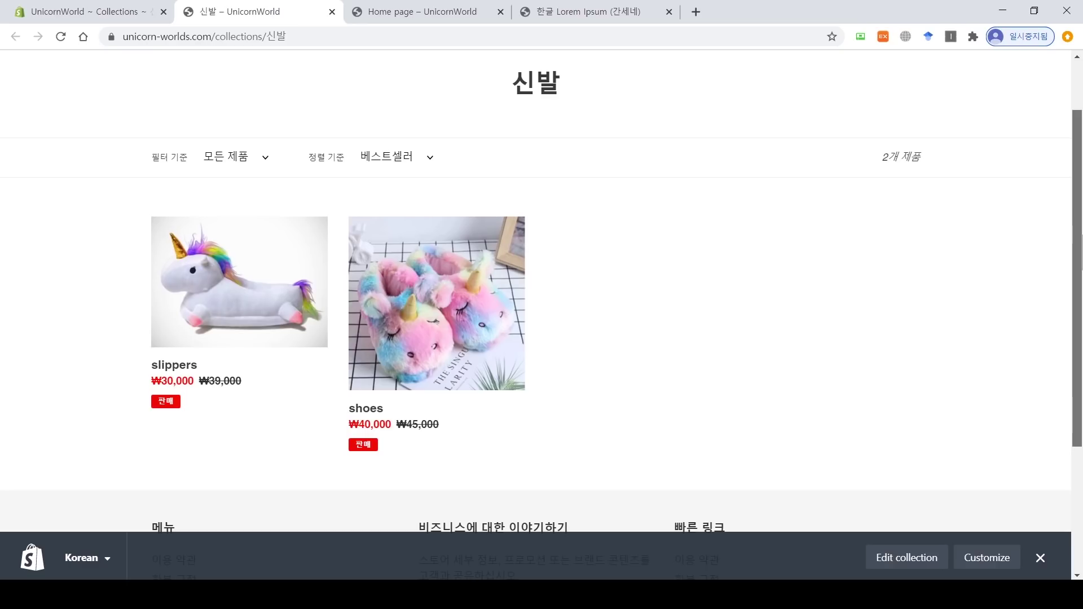
pyautogui.scroll(2, 1080, 237)
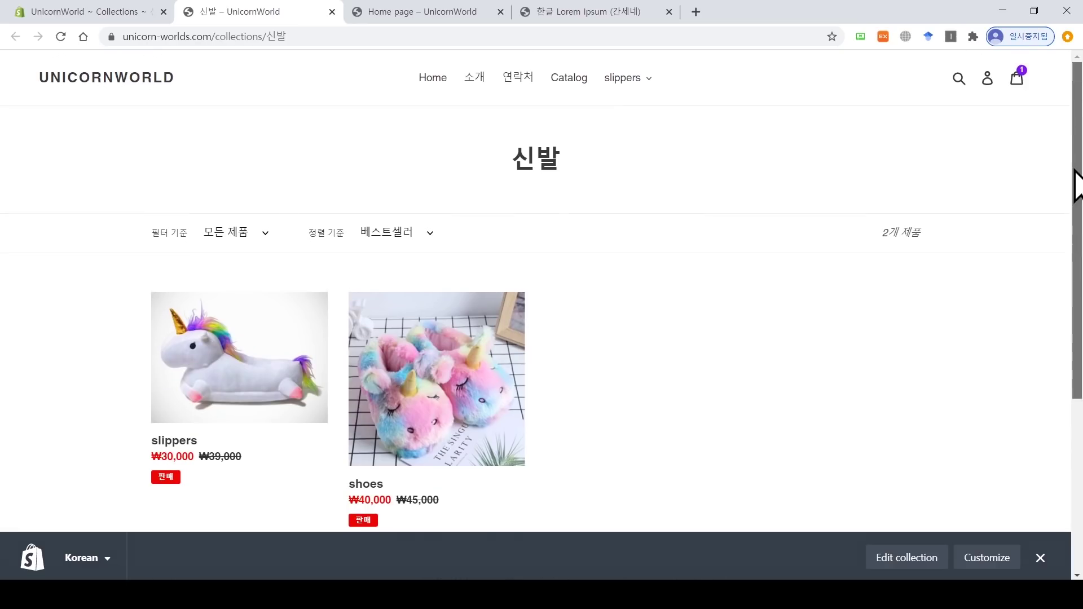
pyautogui.click(576, 83)
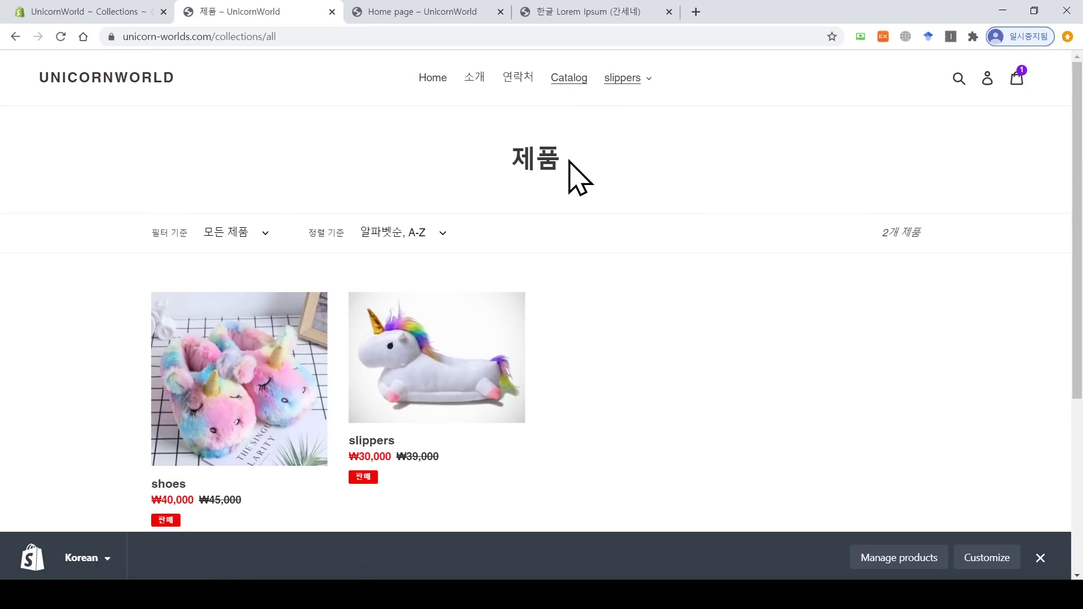
pyautogui.click(116, 83)
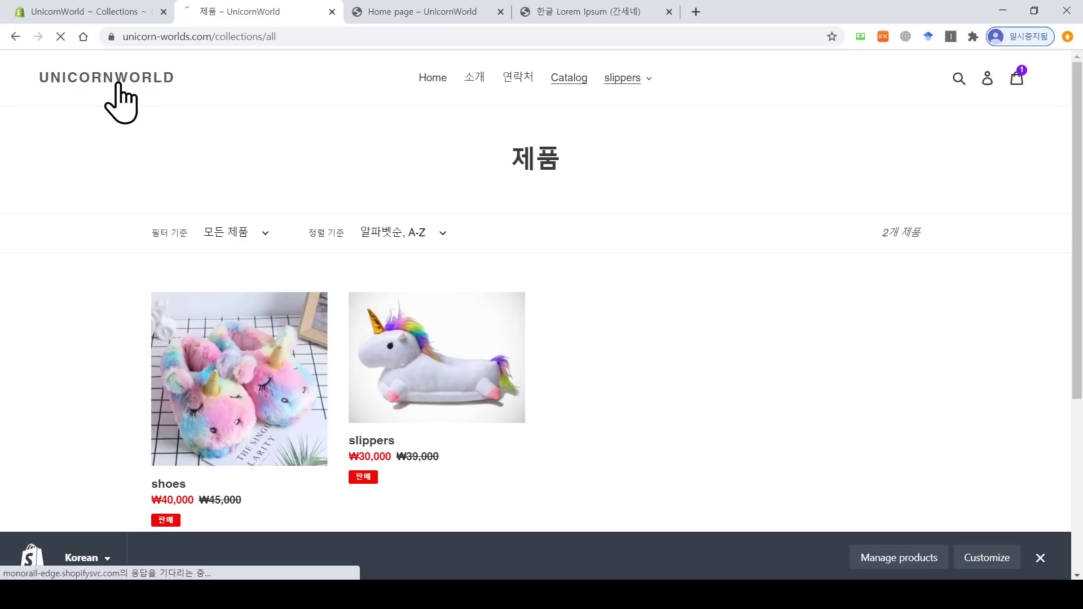
pyautogui.scroll(-10, 116, 96)
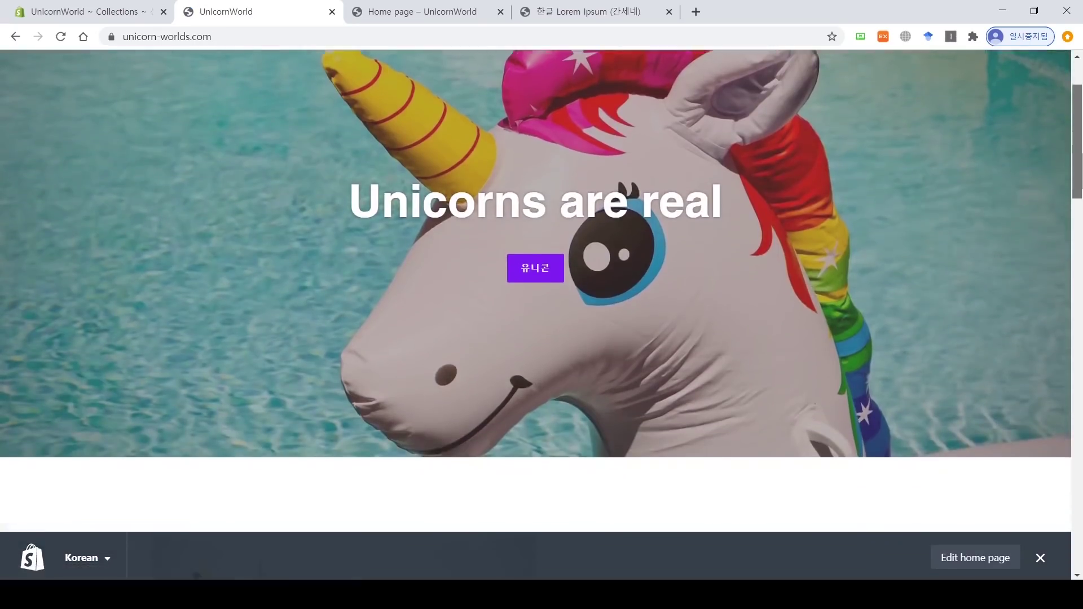
pyautogui.scroll(-6, 535, 290)
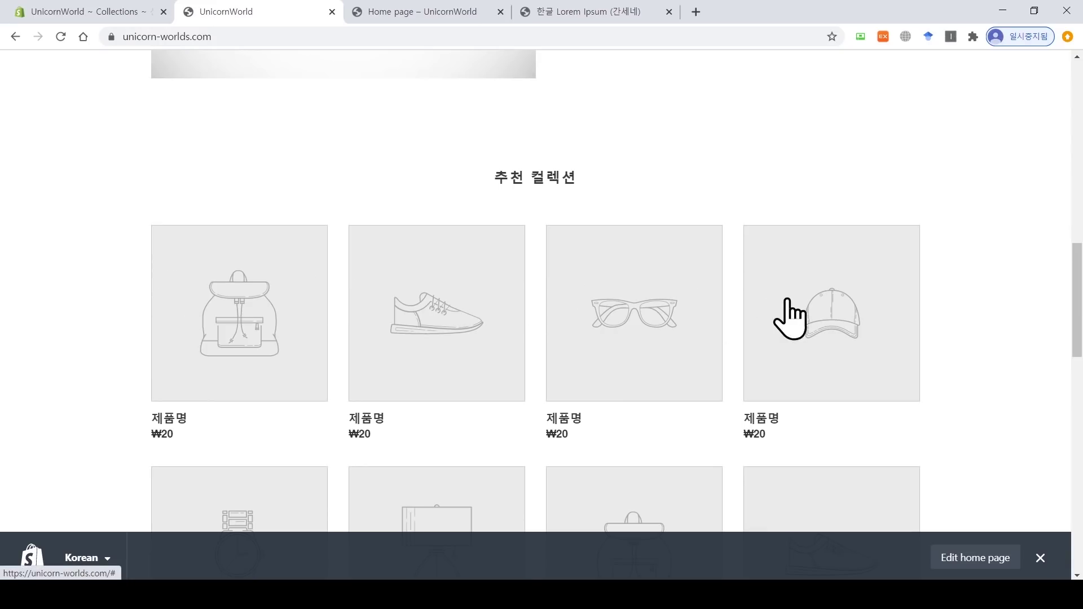
# Step: Return to the admin 신발 collection page and go back to the Collections list
pyautogui.click(67, 11)
pyautogui.scroll(-6, 1076, 282)
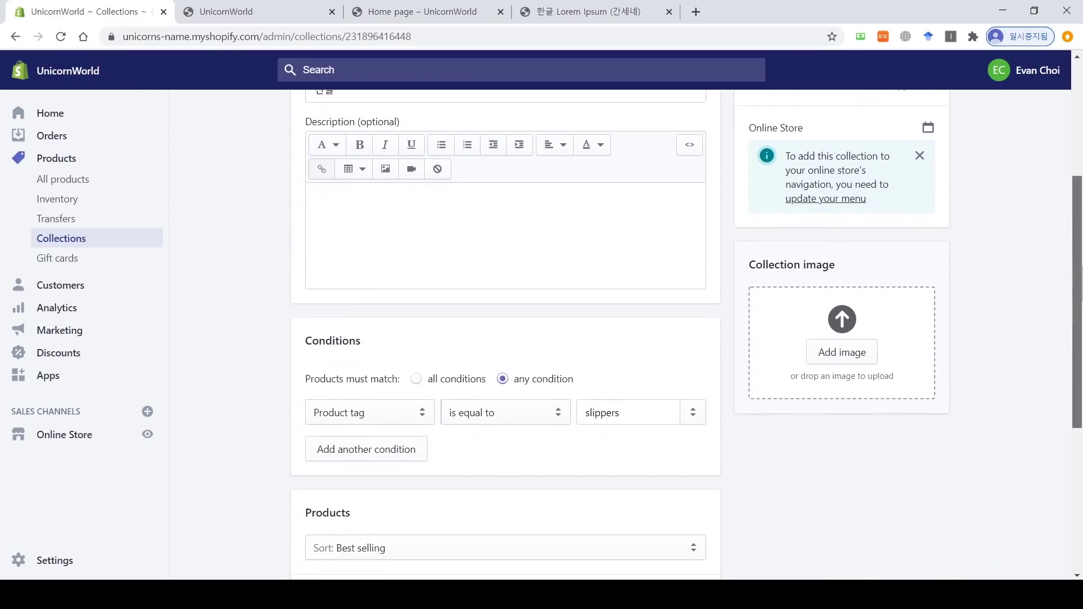
pyautogui.scroll(-2, 825, 346)
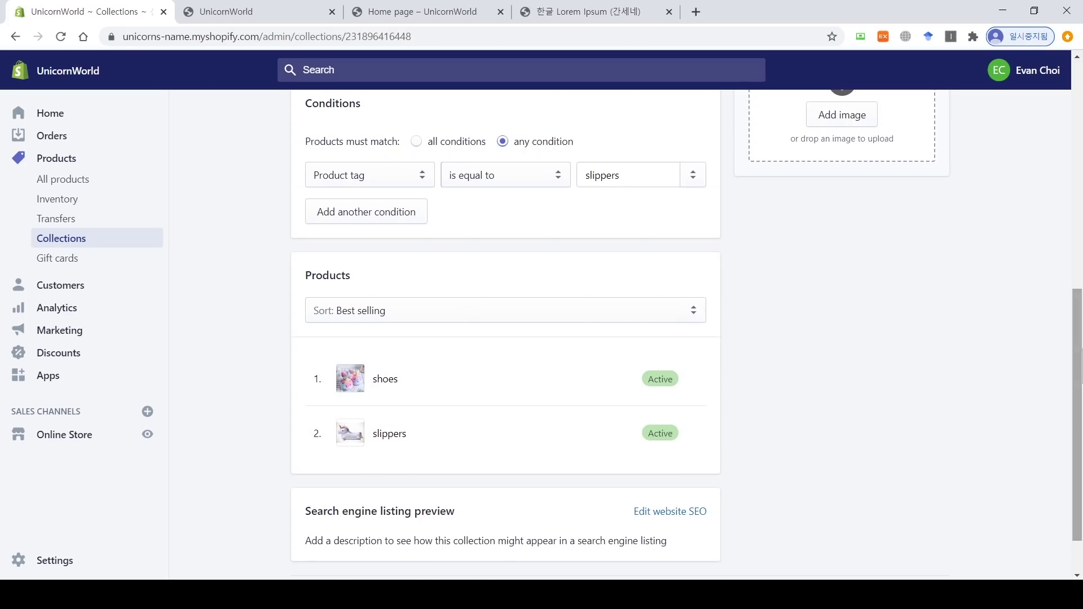
pyautogui.moveTo(1078, 415); pyautogui.dragTo(1077, 169)
pyautogui.click(302, 133)
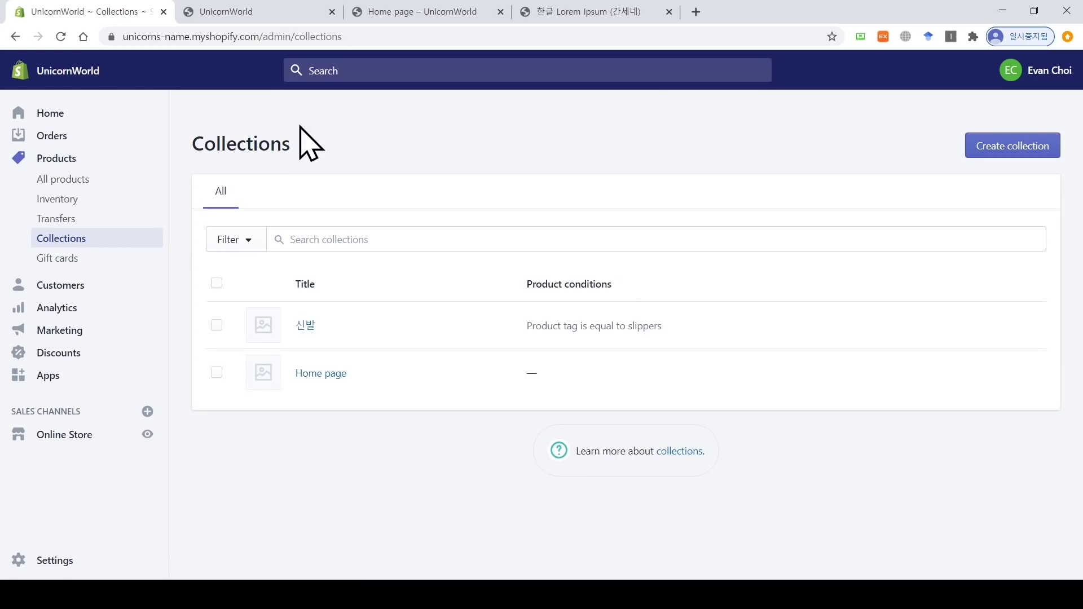
# Step: In the theme customizer, link the 'Unicorns are real' hero button to All collections and publish
pyautogui.click(84, 435)
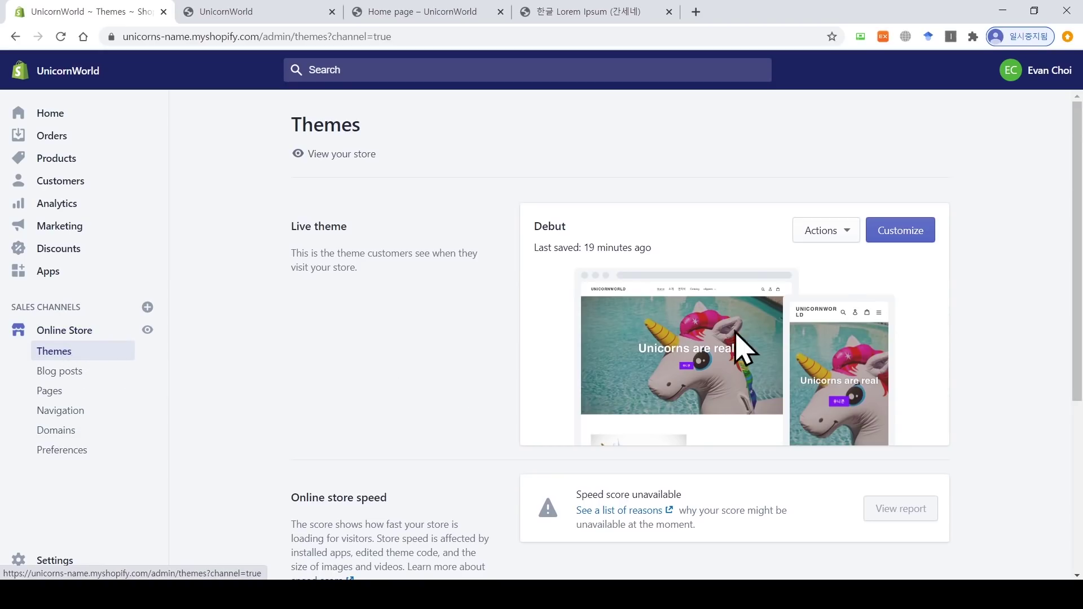
pyautogui.click(894, 239)
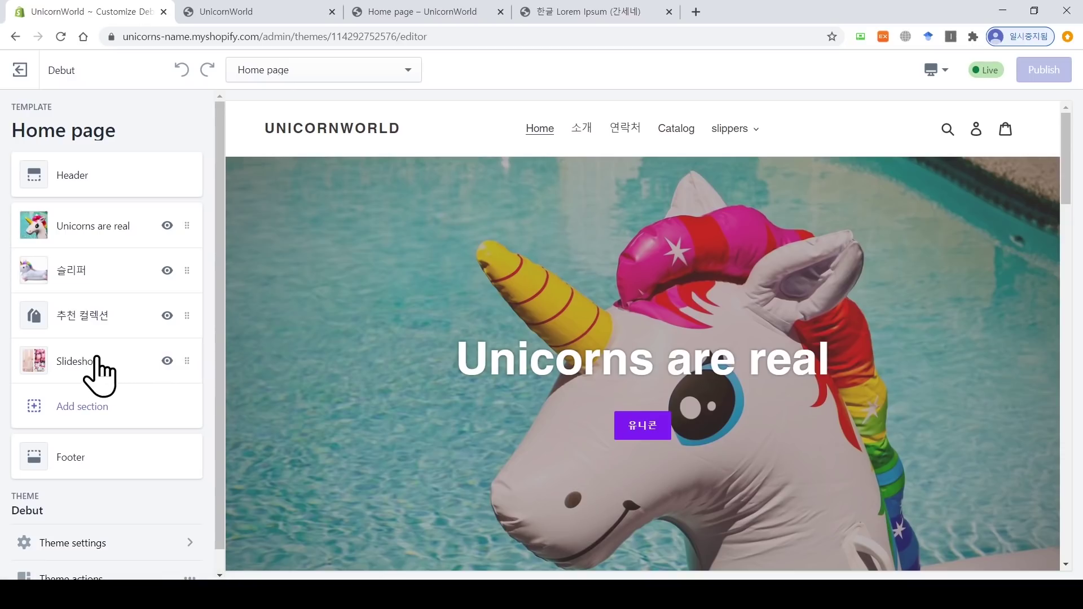
pyautogui.click(66, 230)
pyautogui.scroll(-5, 218, 367)
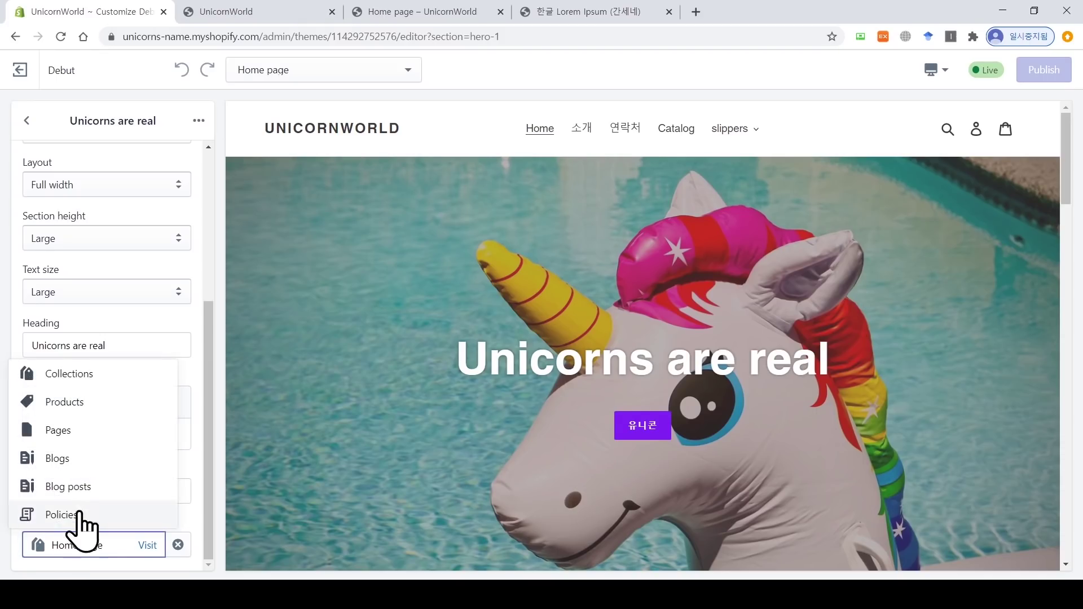
pyautogui.click(95, 378)
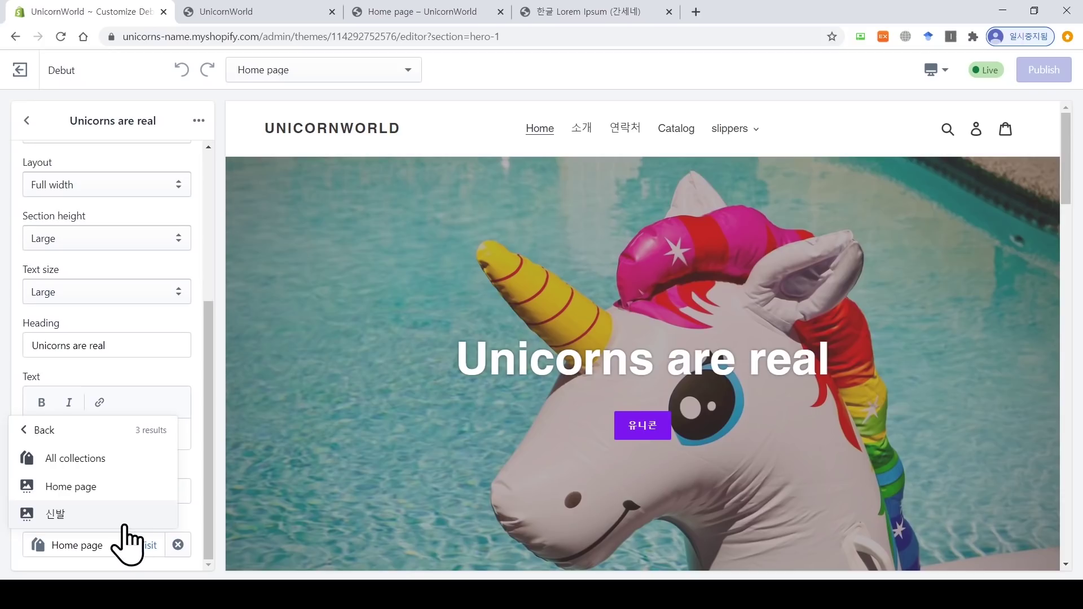
pyautogui.click(95, 457)
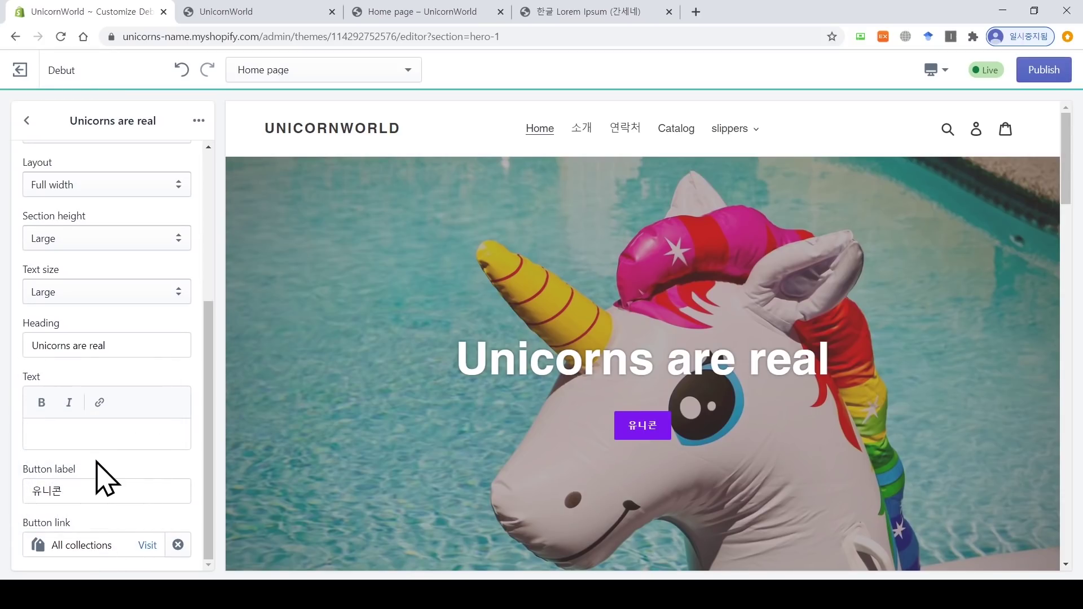
pyautogui.click(1036, 70)
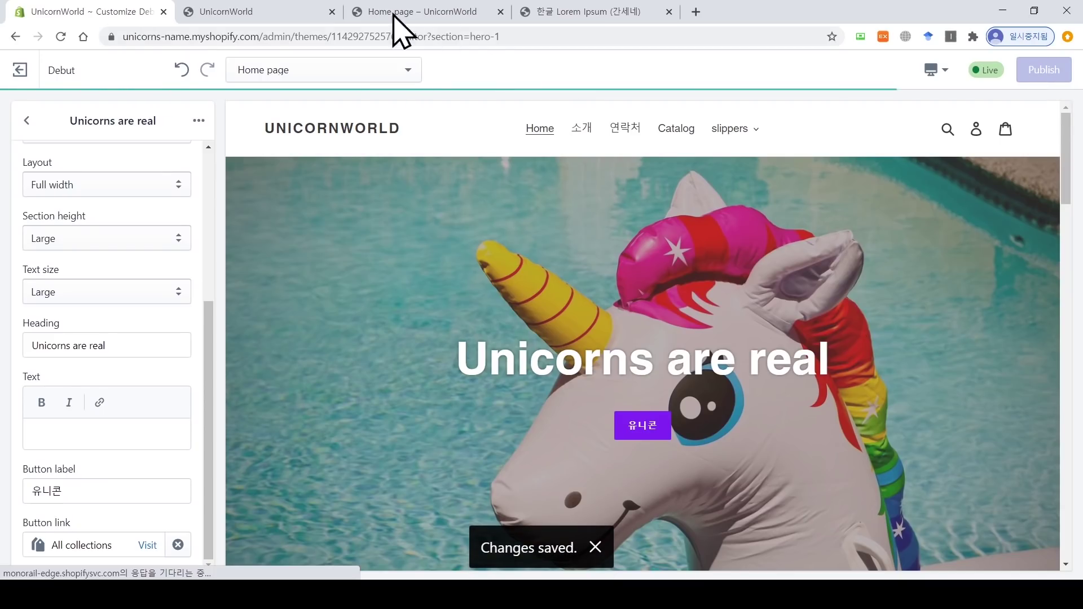
# Step: Reload the storefront and confirm the 유니콘 button opens the collections page
pyautogui.click(287, 6)
pyautogui.scroll(15, 522, 174)
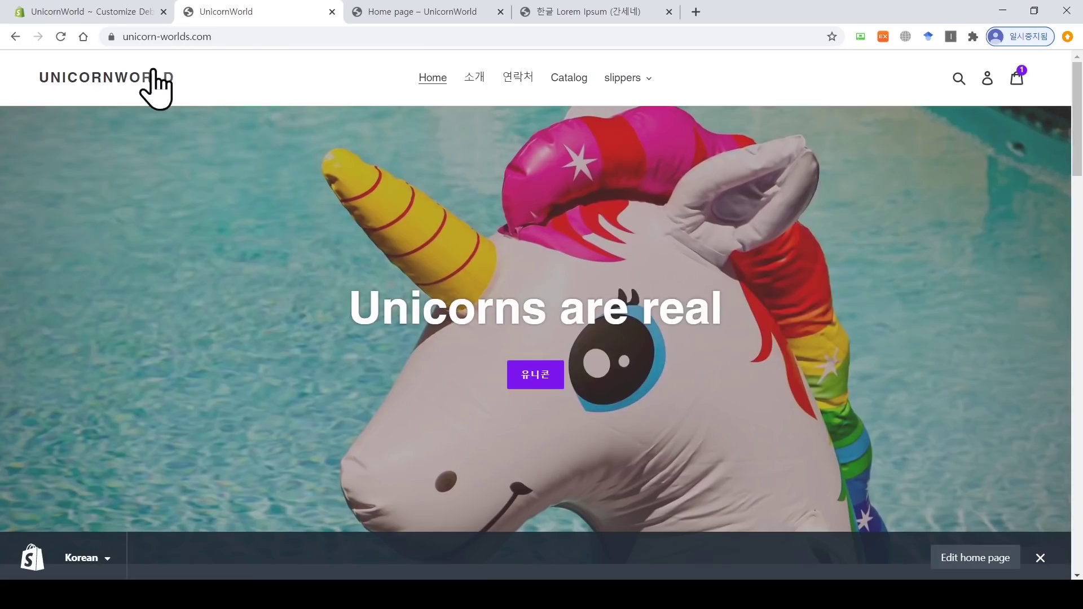
pyautogui.click(61, 37)
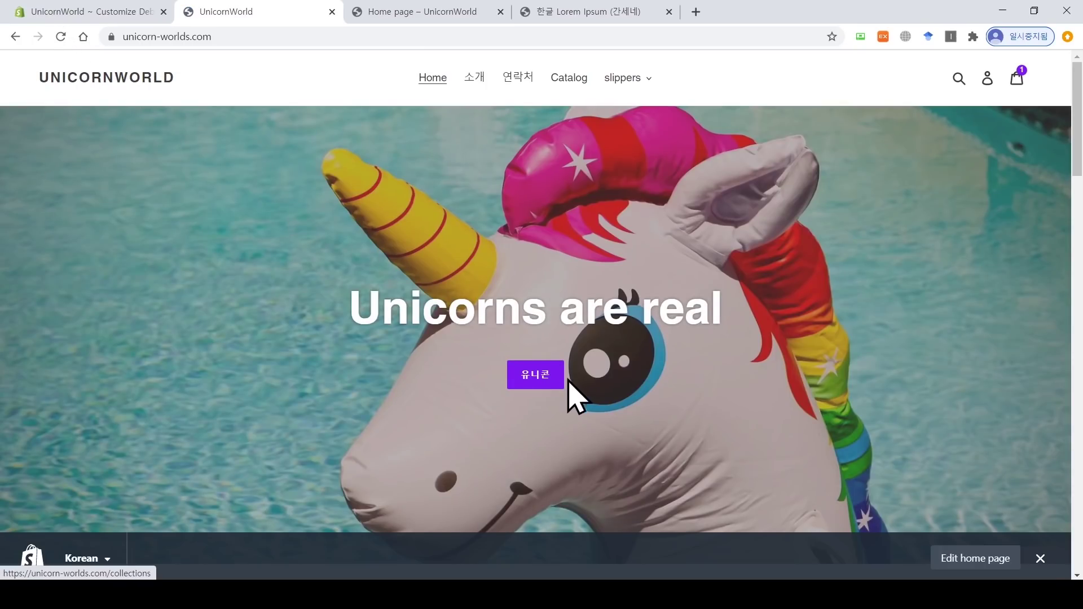
pyautogui.click(540, 385)
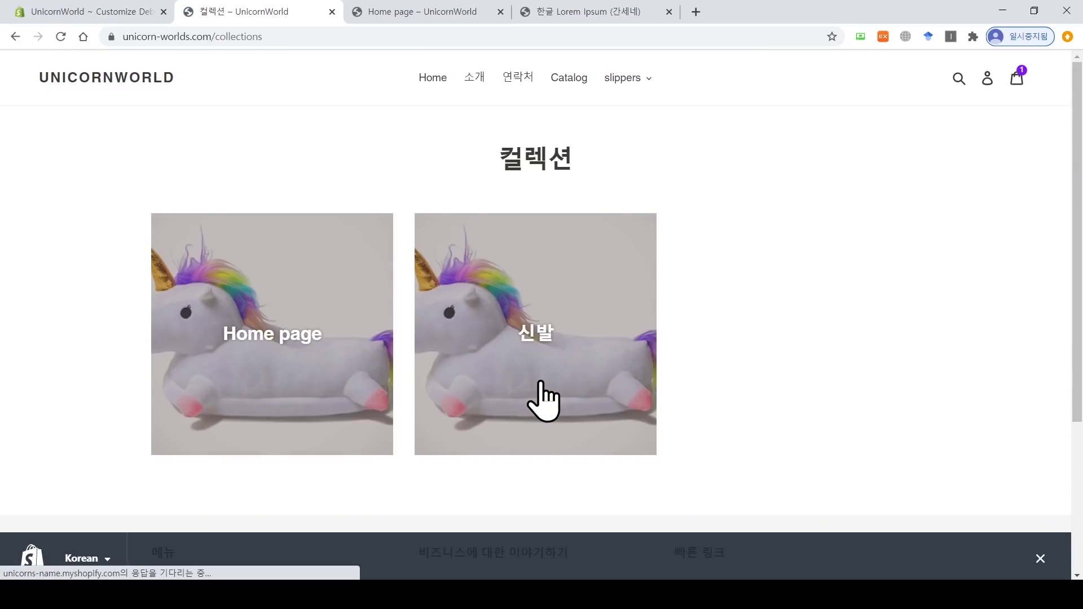
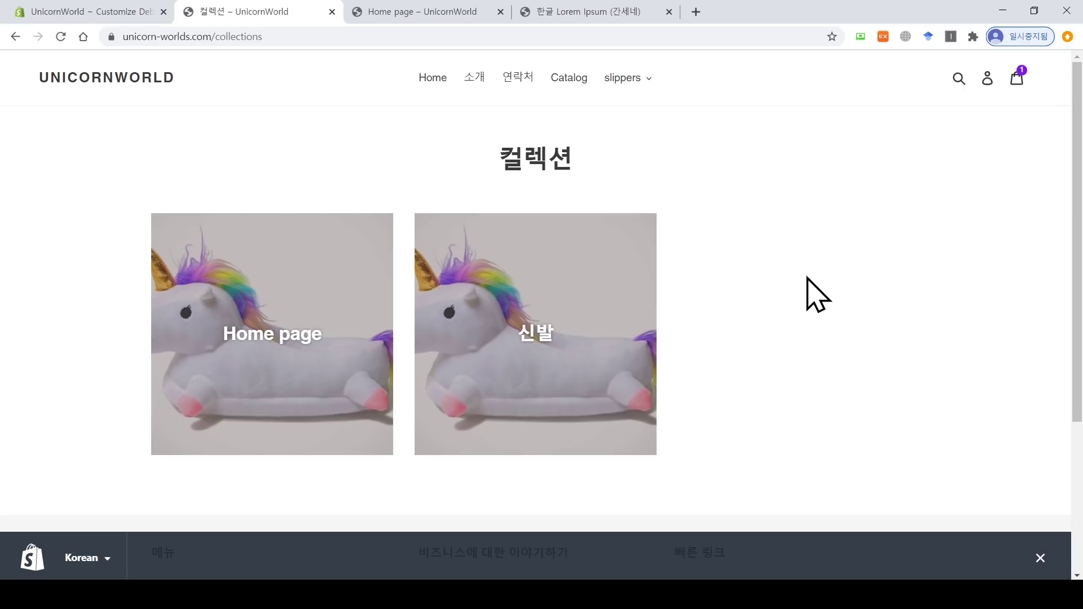
# Step: Switch back to the 'UnicornWorld ~ Customize Debut' theme editor tab
pyautogui.click(101, 11)
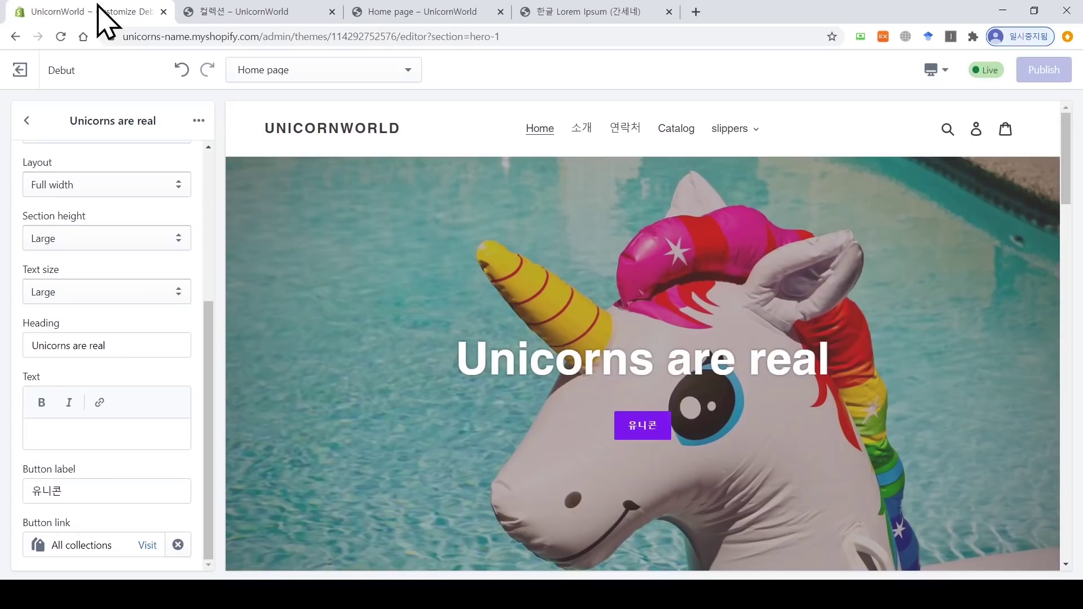
# Step: Set the 추천 컬렉션 section to show the 신발 collection and publish
pyautogui.click(22, 120)
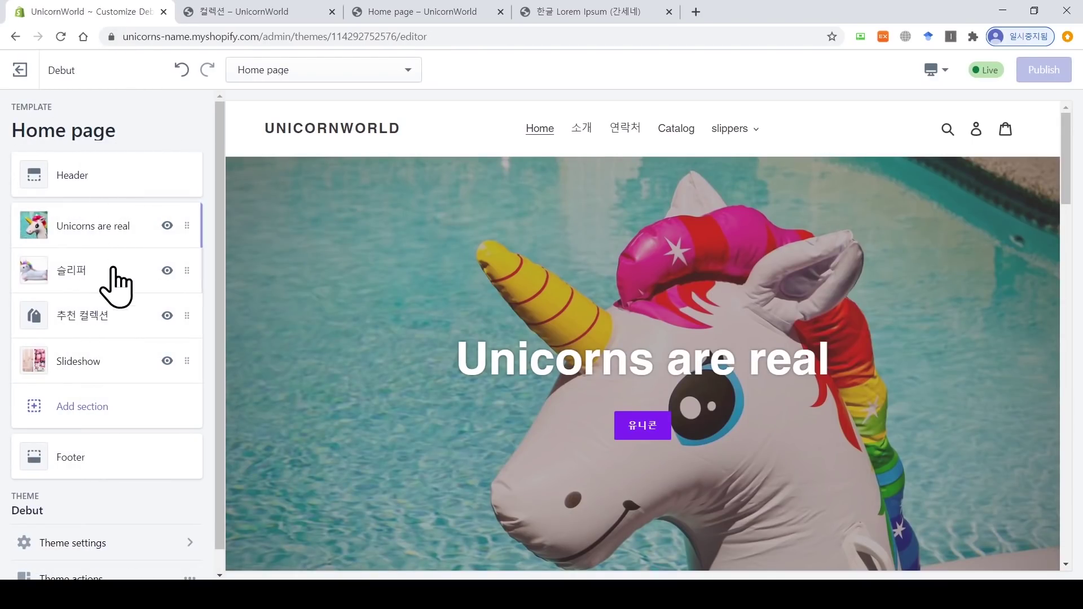
pyautogui.click(97, 322)
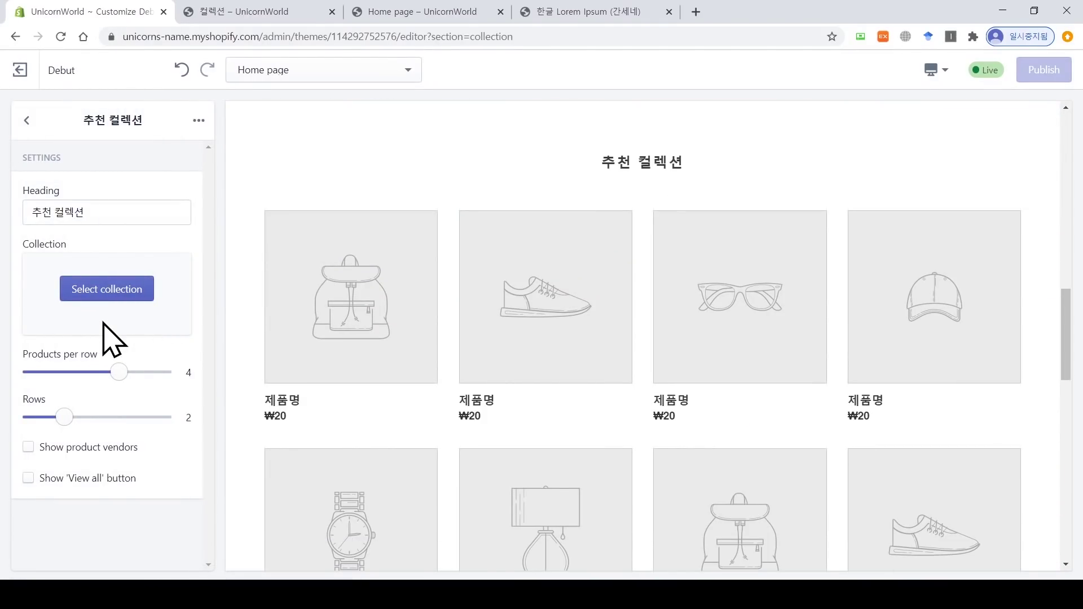
pyautogui.click(108, 303)
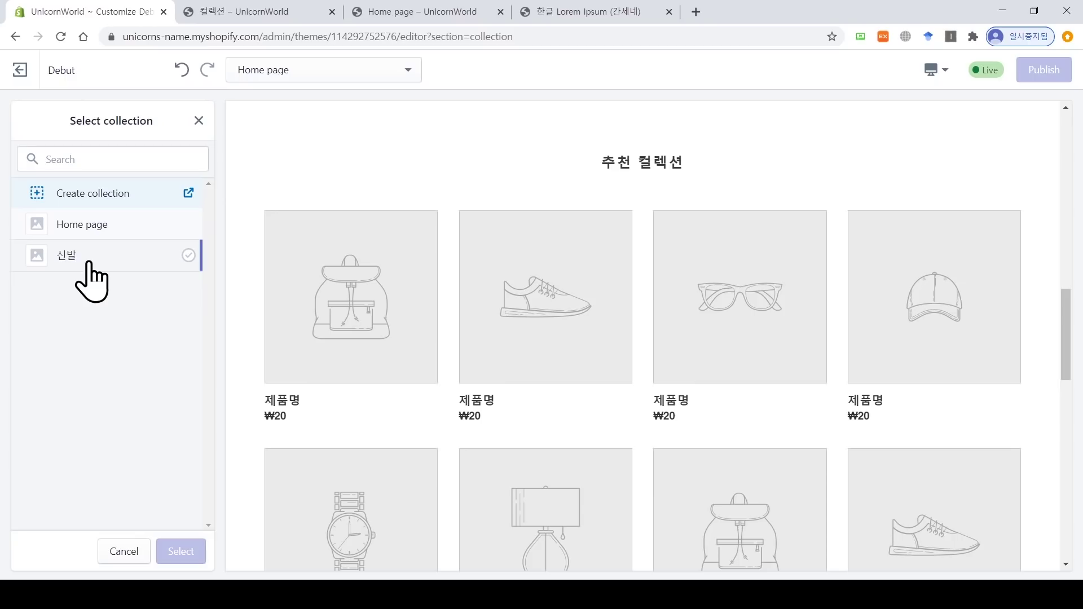
pyautogui.click(89, 264)
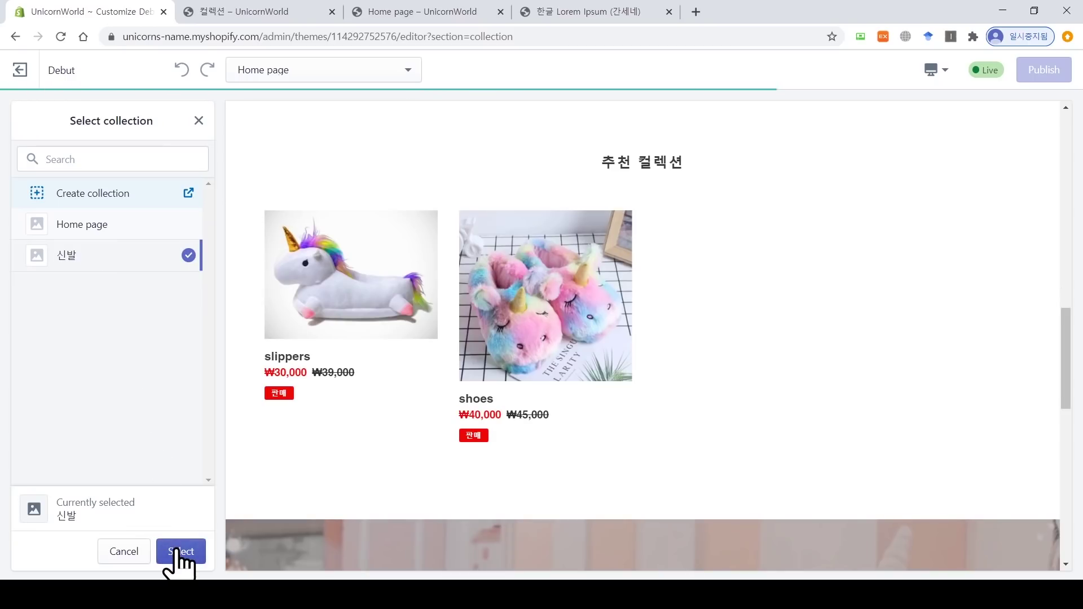
pyautogui.click(181, 552)
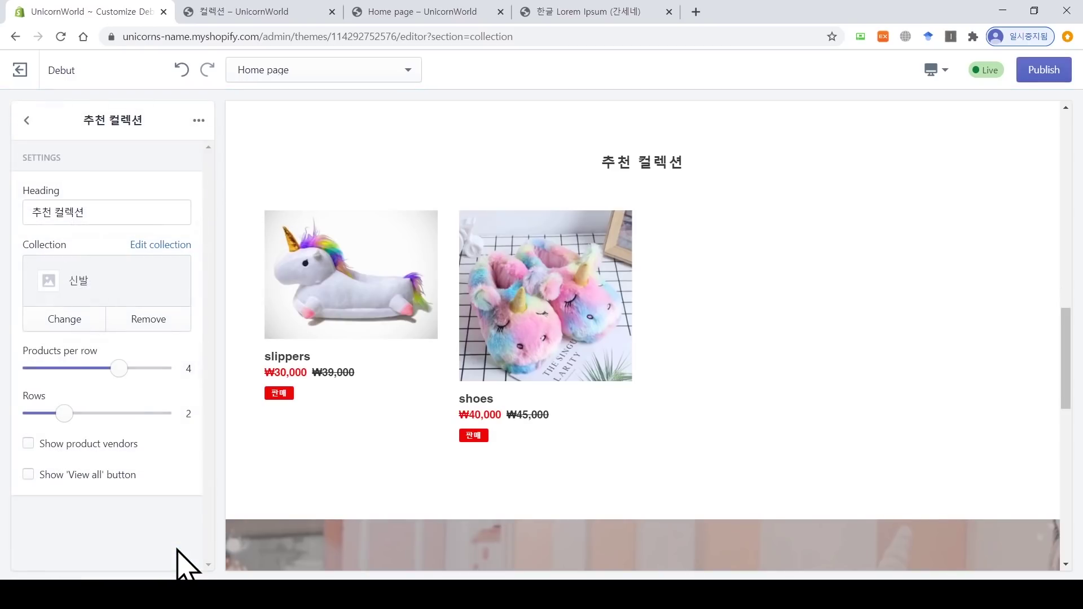
pyautogui.click(1044, 71)
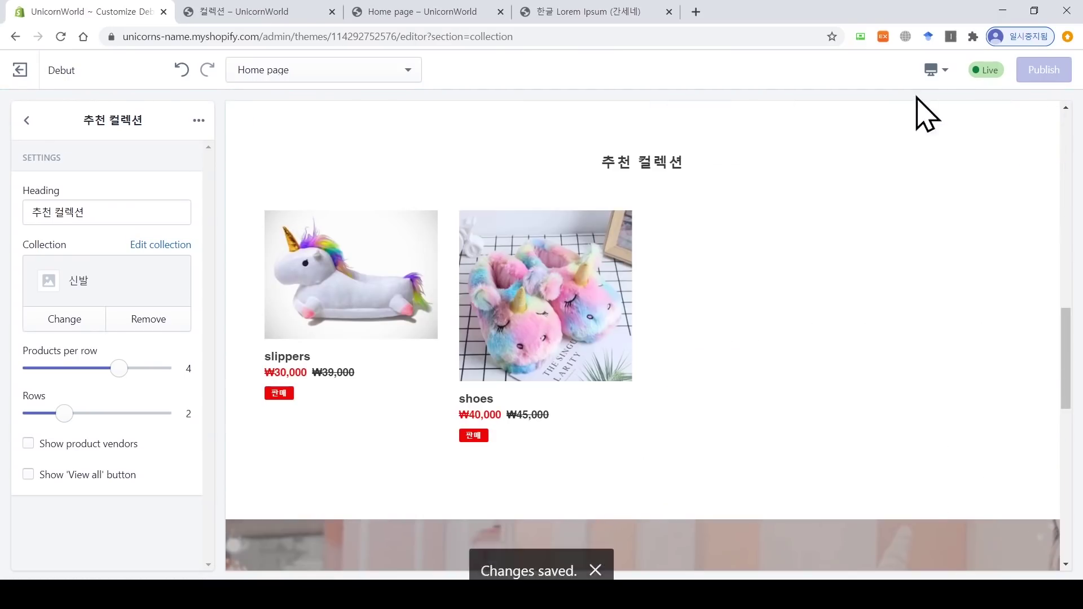
# Step: Open the live store's home page to check the 신발 featured collection
pyautogui.click(299, 12)
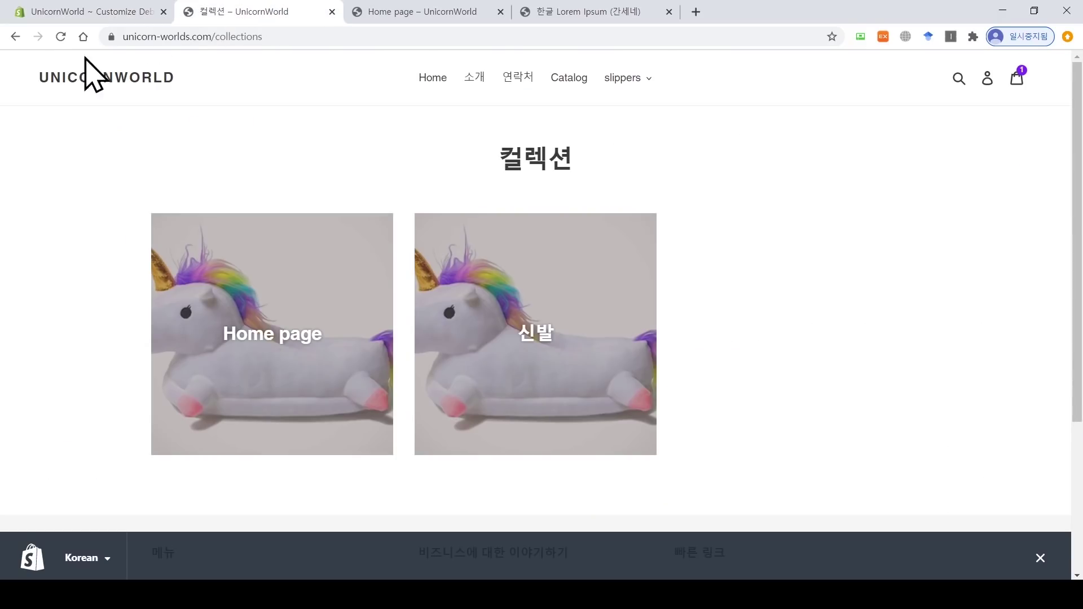
pyautogui.scroll(-3, 85, 164)
pyautogui.scroll(3, 119, 107)
pyautogui.click(115, 88)
pyautogui.scroll(-10, 116, 103)
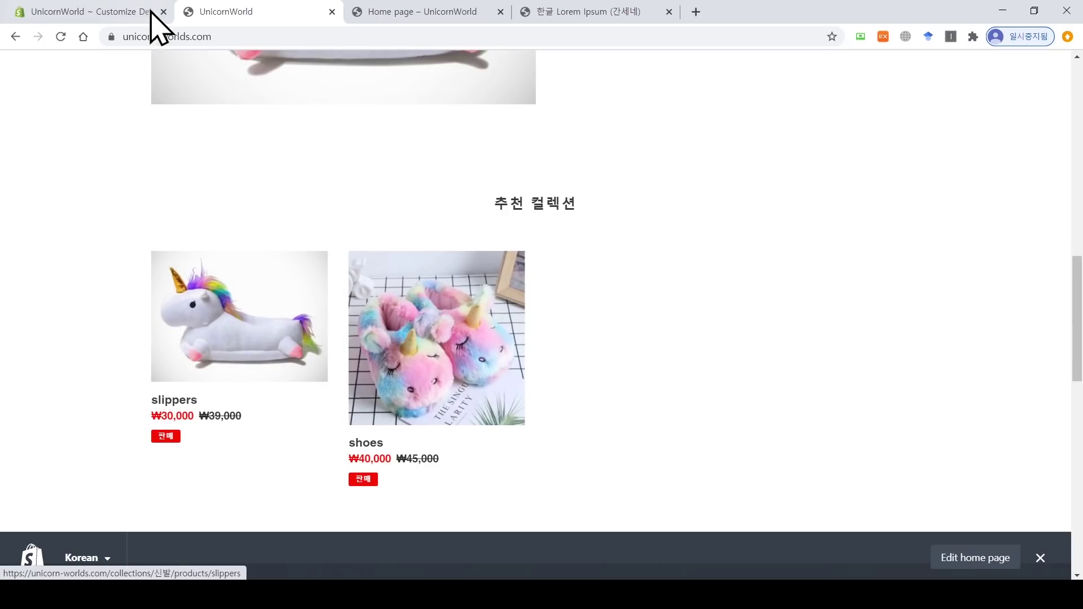
# Step: Add a Featured product section to the home page
pyautogui.click(127, 7)
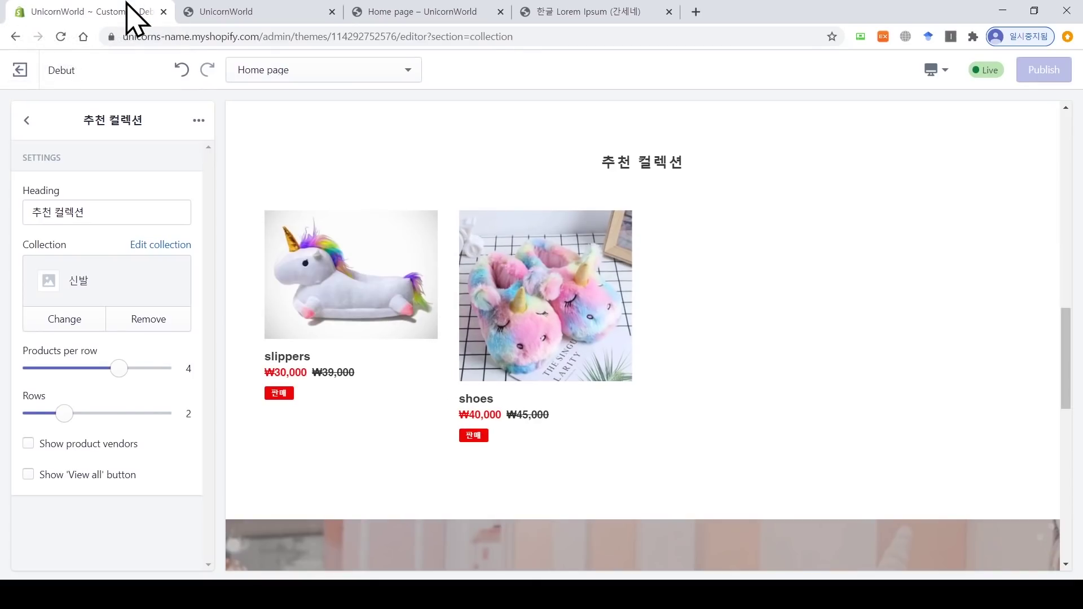
pyautogui.click(27, 120)
pyautogui.click(109, 407)
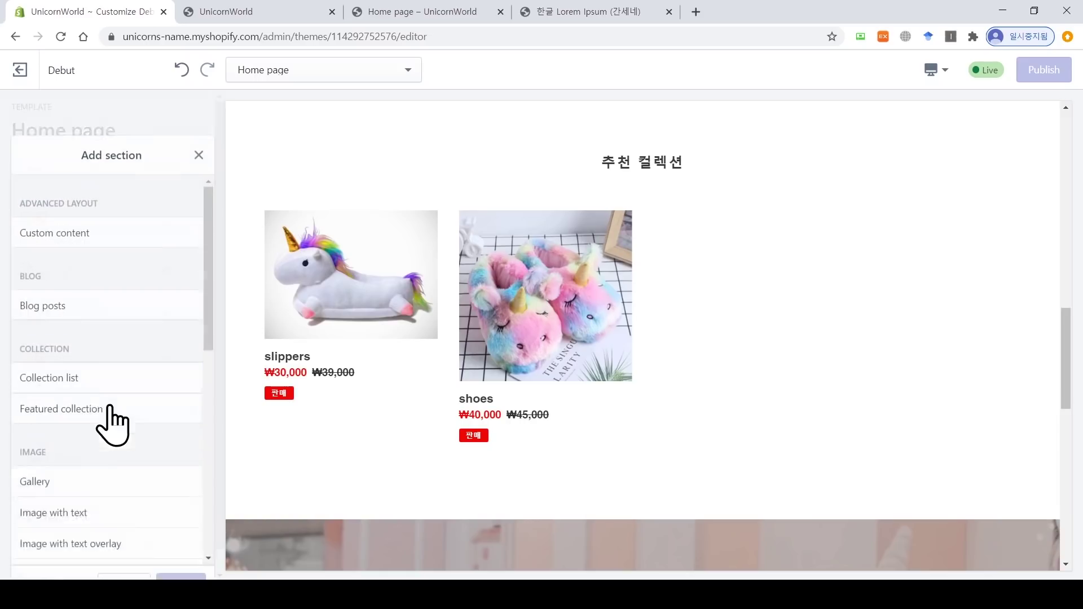
pyautogui.scroll(-4, 110, 418)
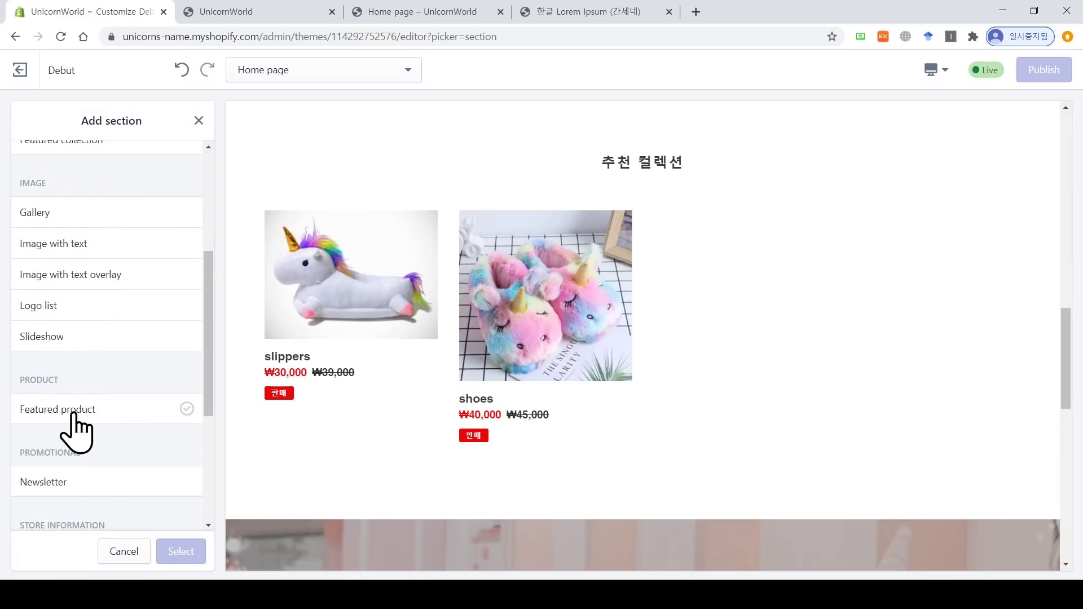
pyautogui.click(80, 409)
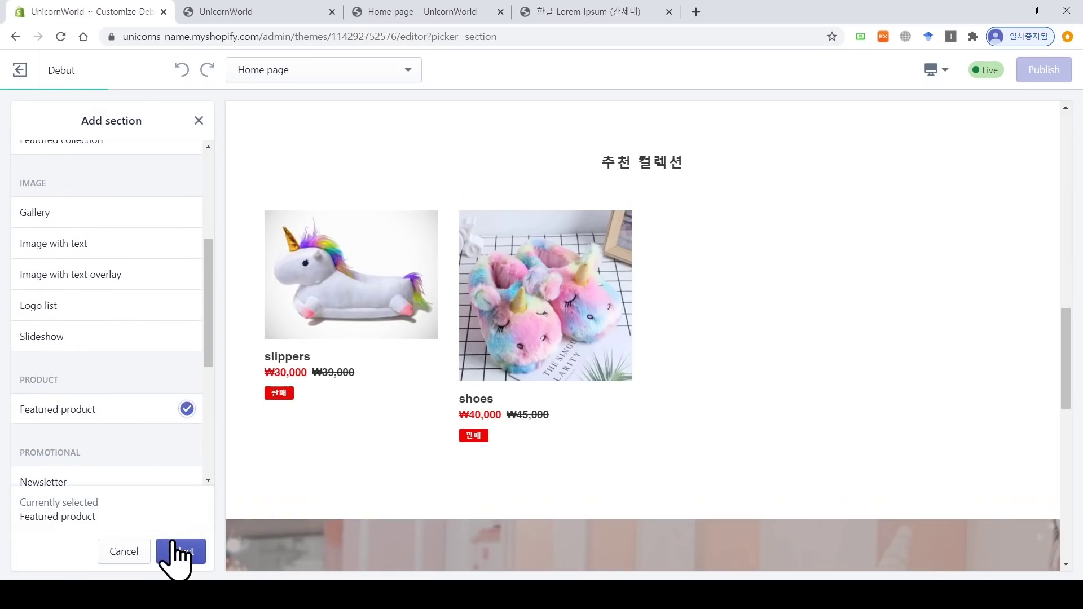
pyautogui.click(179, 551)
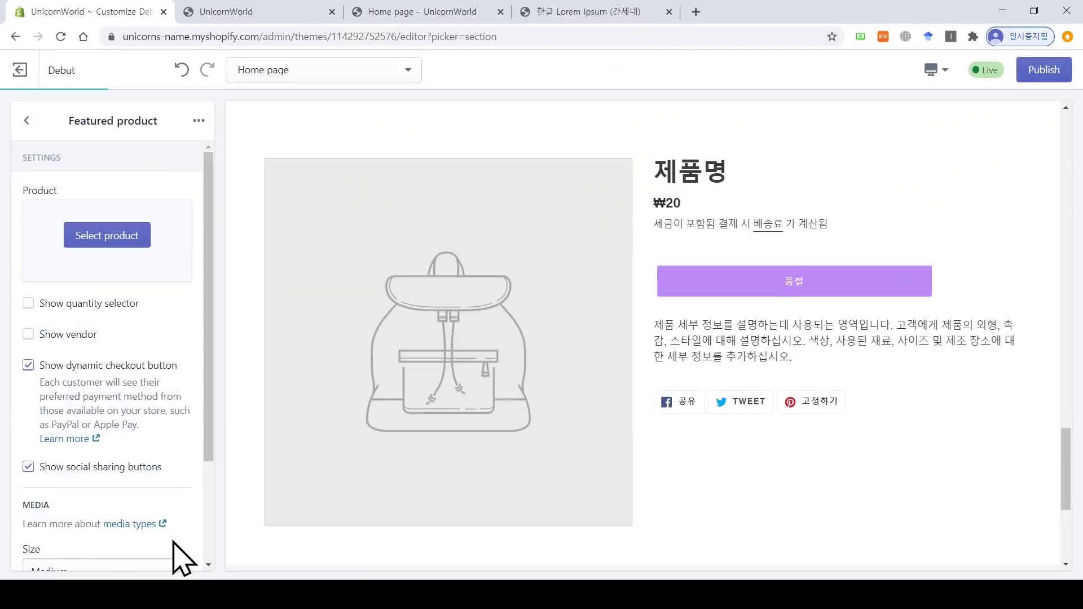
# Step: Feature the shoes product in the new section and publish
pyautogui.click(122, 237)
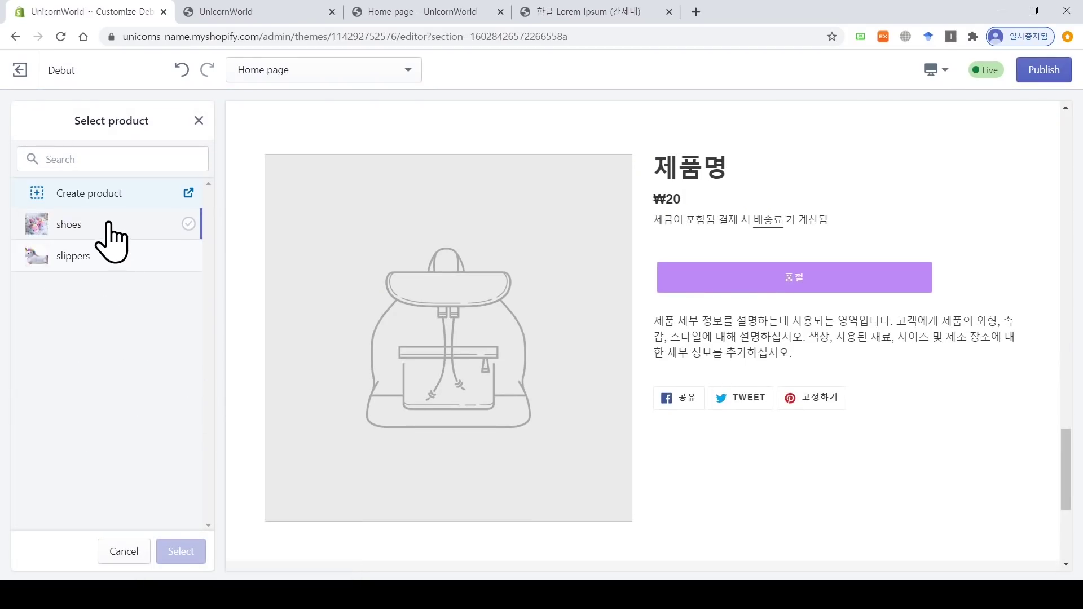
pyautogui.click(117, 226)
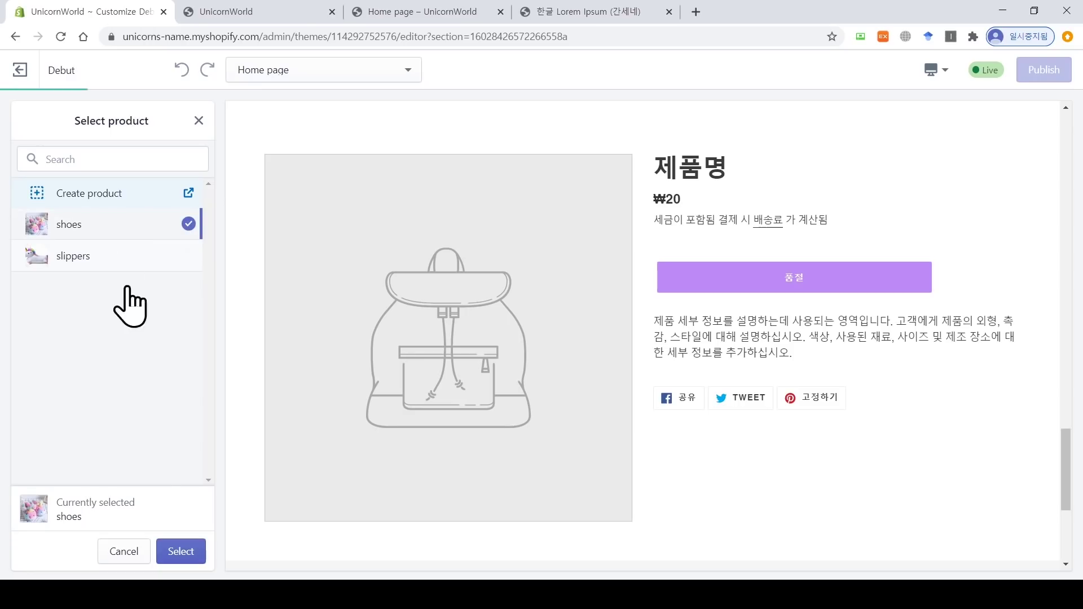
pyautogui.click(181, 551)
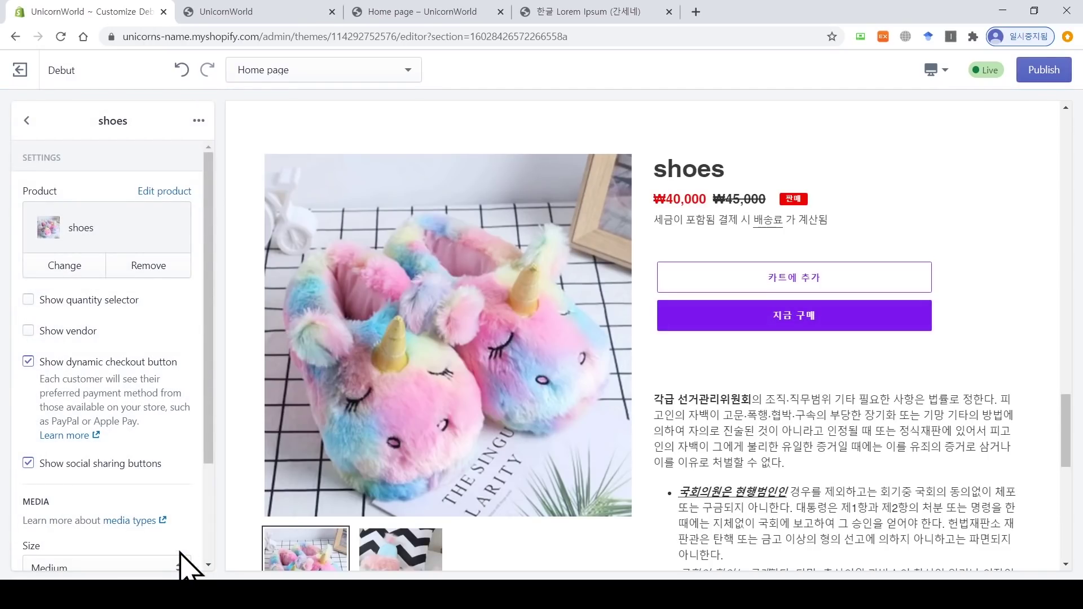
pyautogui.click(1058, 68)
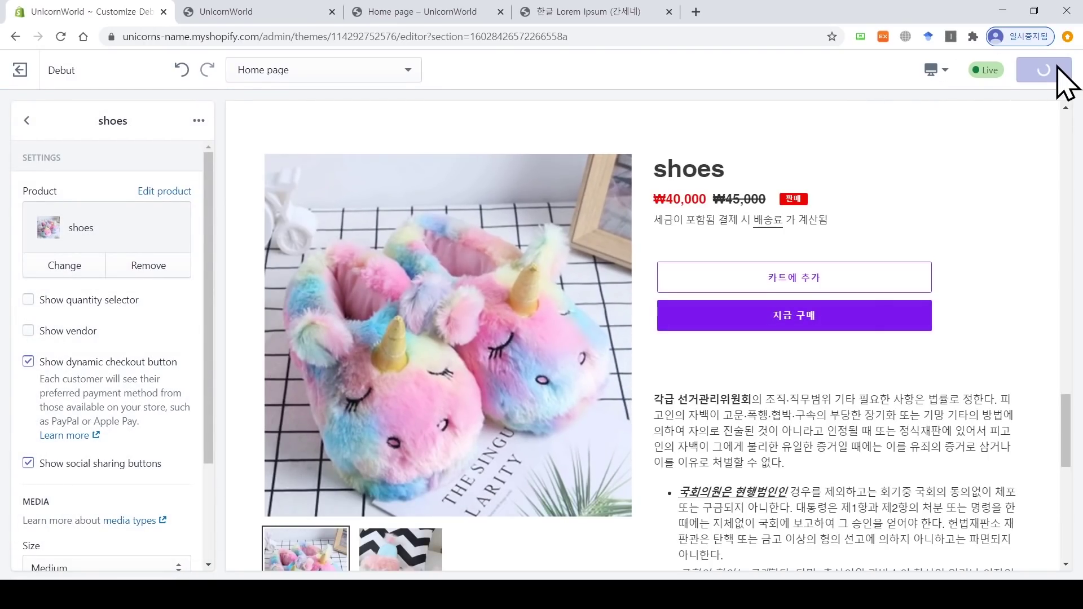
# Step: Reload the live storefront to check the shoes section, then return to the editor
pyautogui.click(288, 12)
pyautogui.click(62, 40)
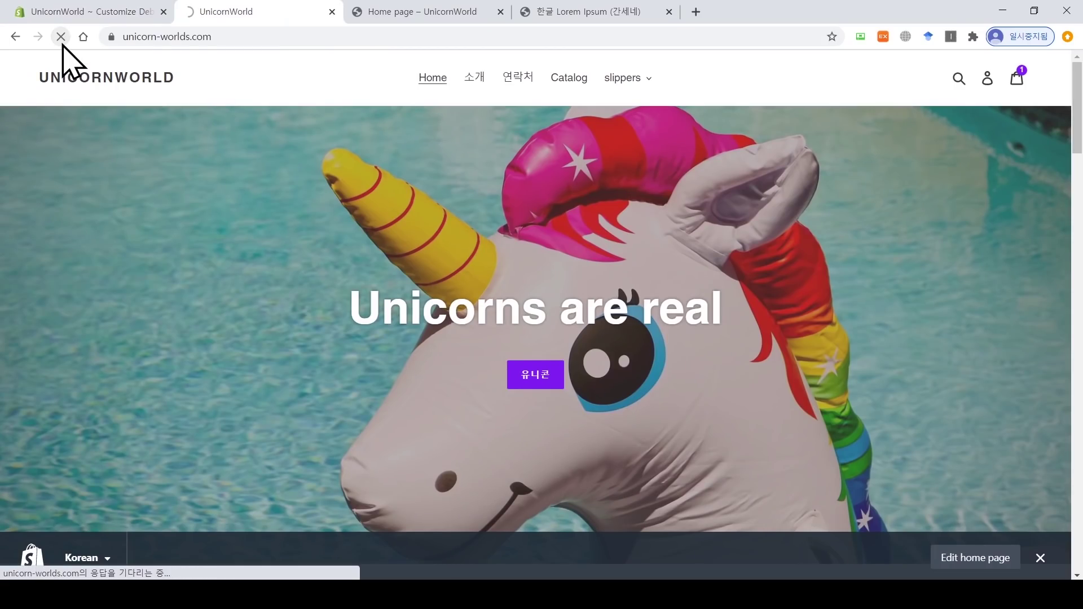
pyautogui.scroll(-15, 399, 220)
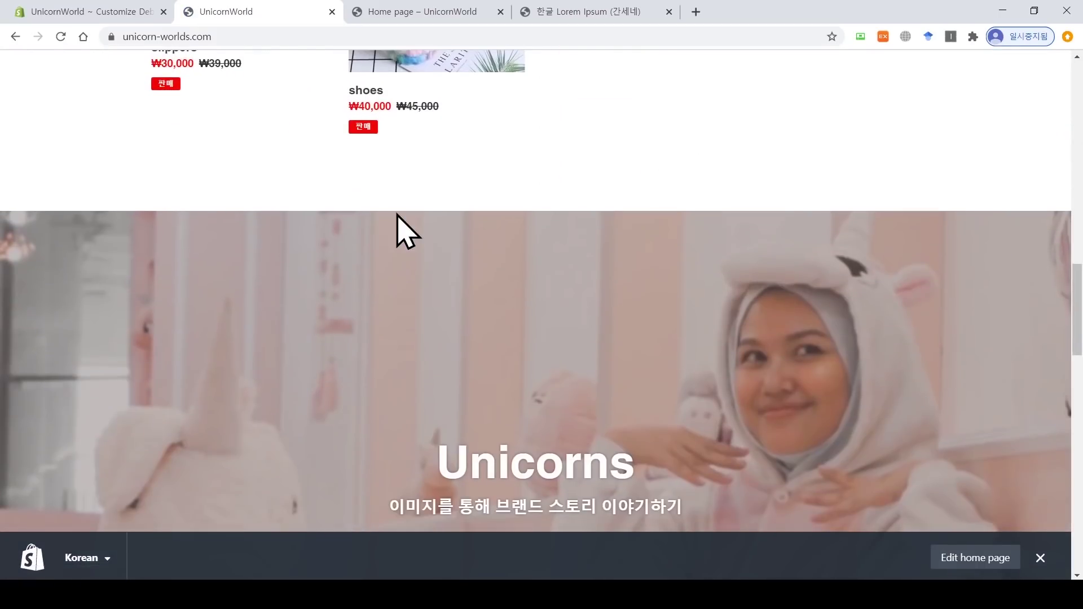
pyautogui.scroll(-12, 397, 215)
pyautogui.scroll(3, 435, 174)
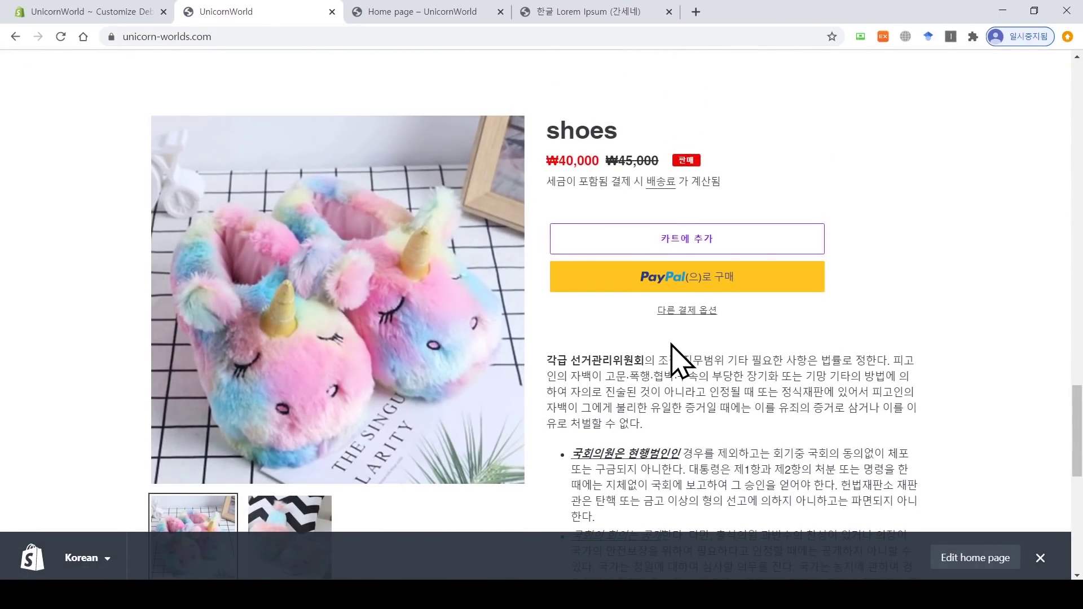
pyautogui.moveTo(1077, 428); pyautogui.dragTo(1077, 105)
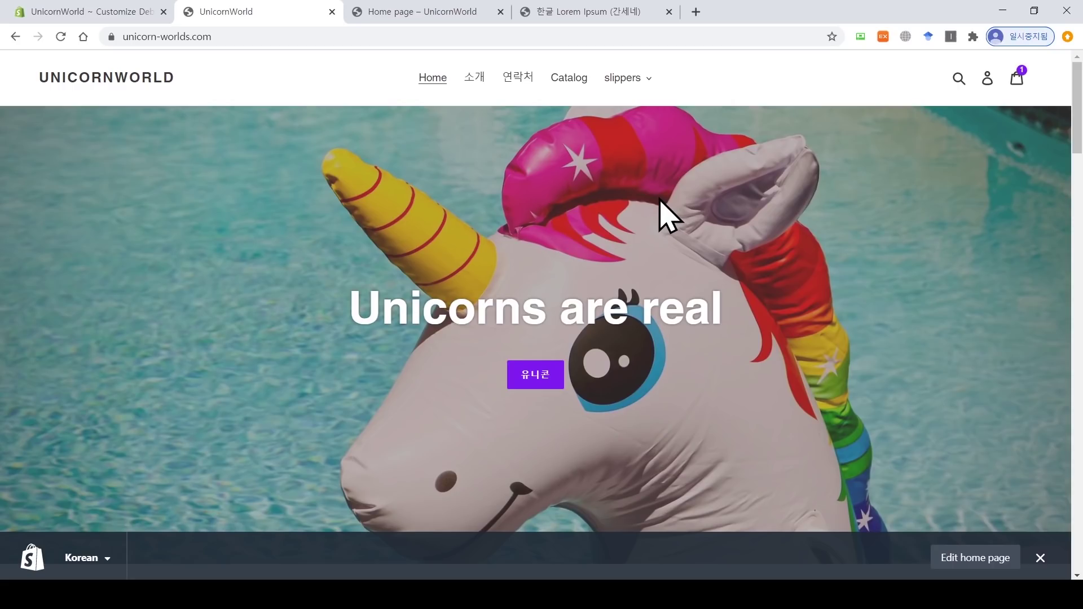
pyautogui.click(125, 13)
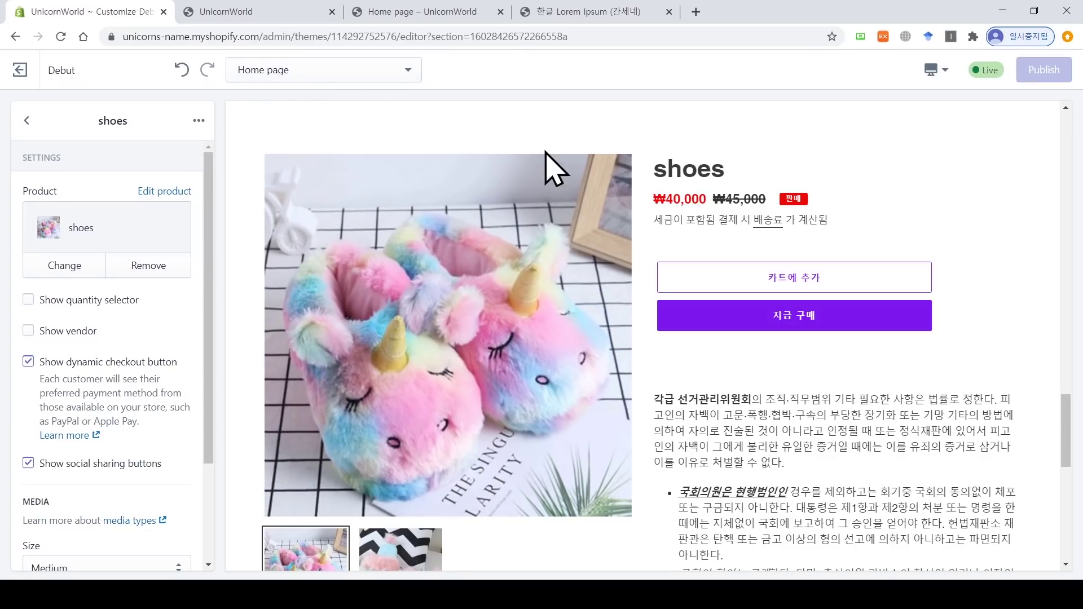
# Step: Switch the theme editor to the Product pages template
pyautogui.moveTo(1067, 444); pyautogui.dragTo(1063, 144)
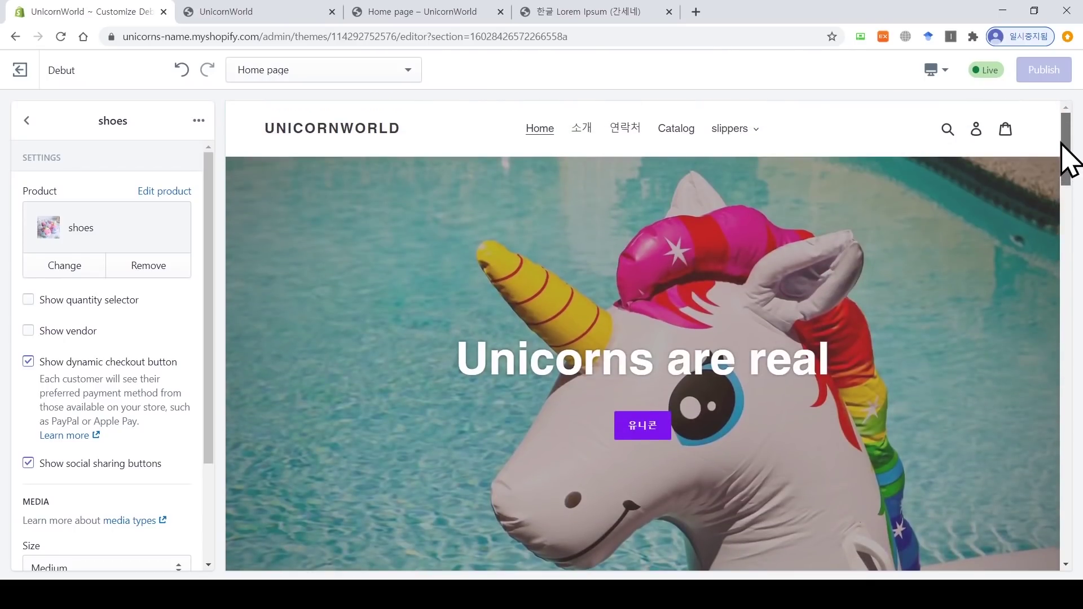
pyautogui.click(387, 81)
pyautogui.scroll(-1, 418, 125)
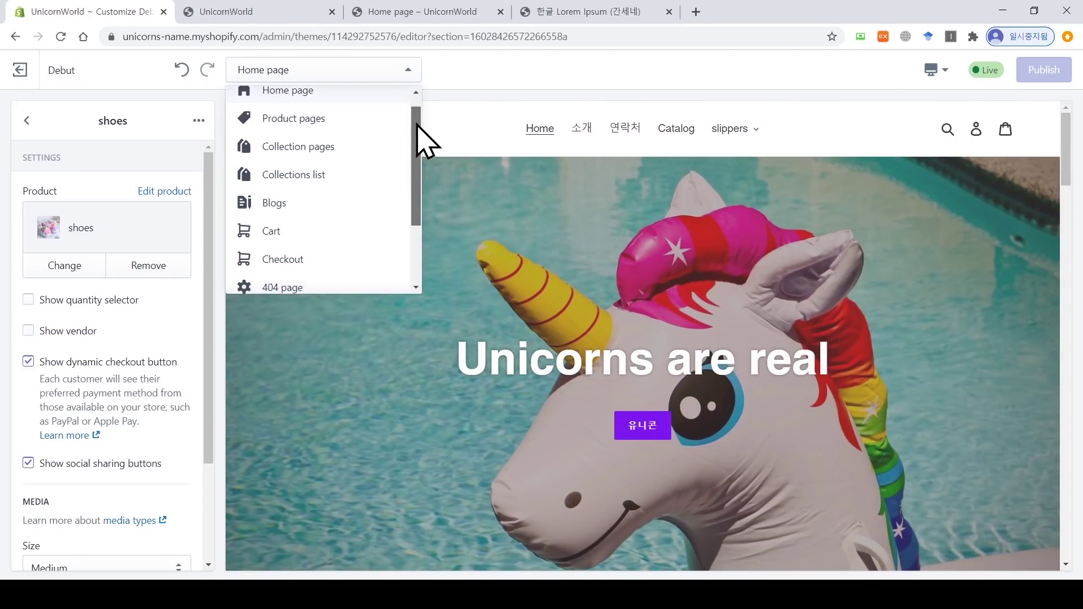
pyautogui.moveTo(416, 123); pyautogui.dragTo(417, 184)
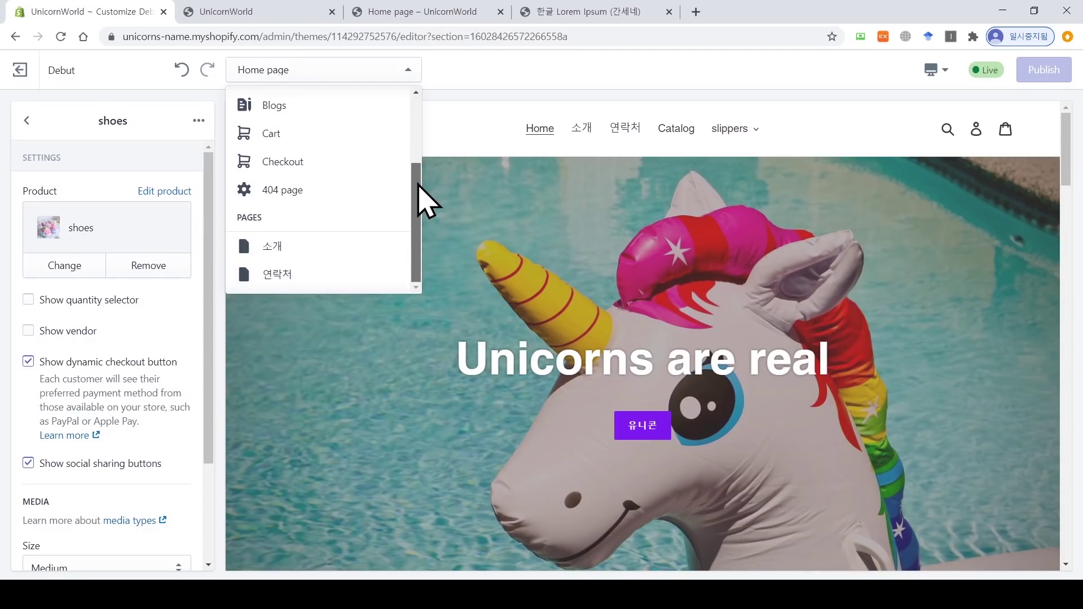
pyautogui.moveTo(418, 184); pyautogui.dragTo(428, 109)
pyautogui.click(364, 141)
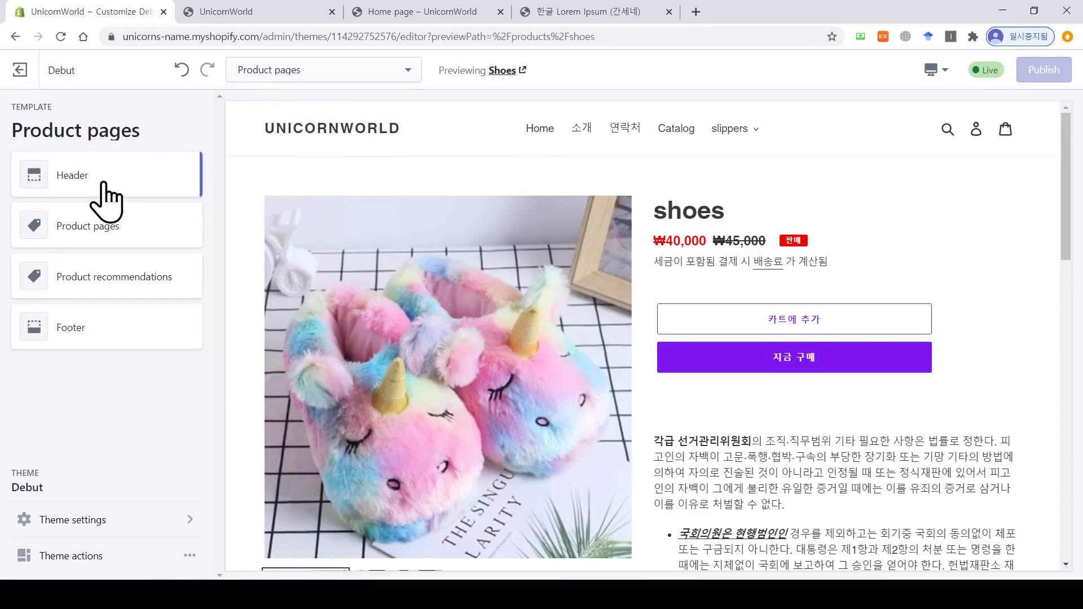
# Step: In Product pages settings, toggle the dynamic checkout button off and back on
pyautogui.click(100, 227)
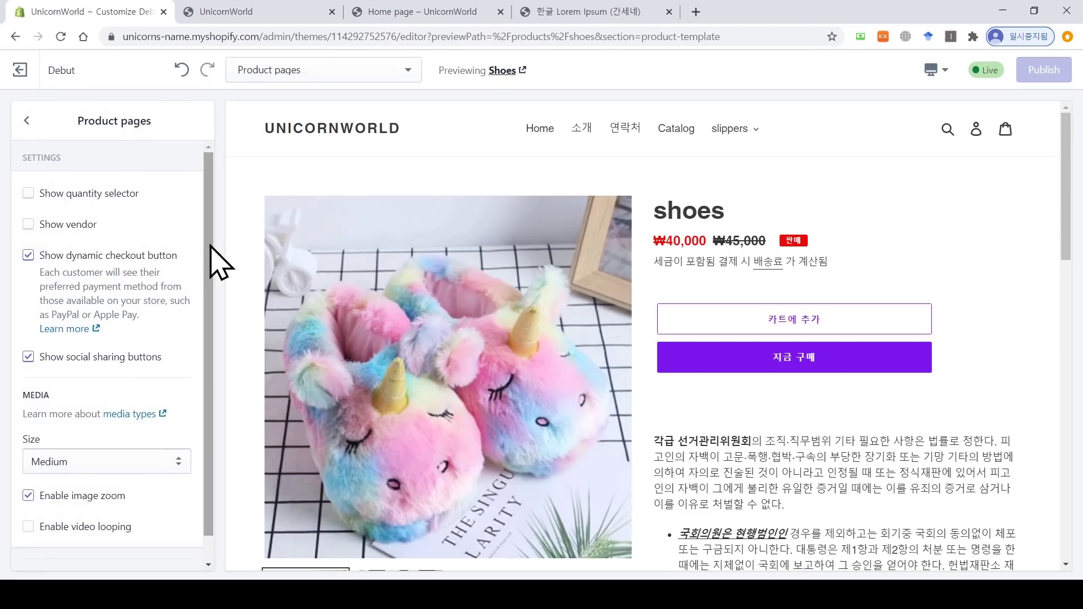
pyautogui.moveTo(1070, 205); pyautogui.dragTo(1073, 221)
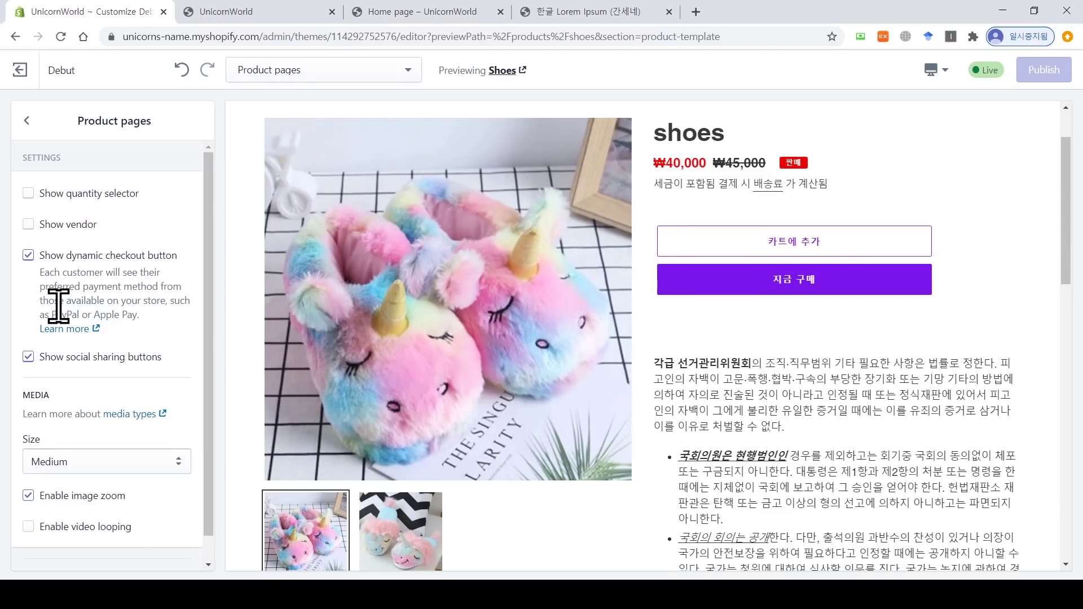
pyautogui.click(27, 255)
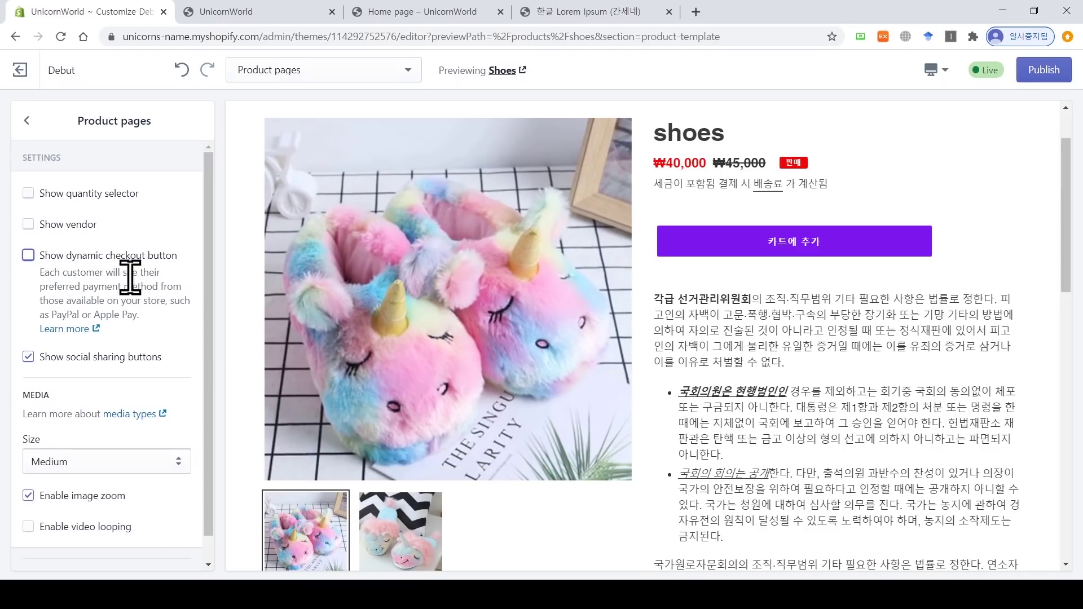
pyautogui.click(28, 257)
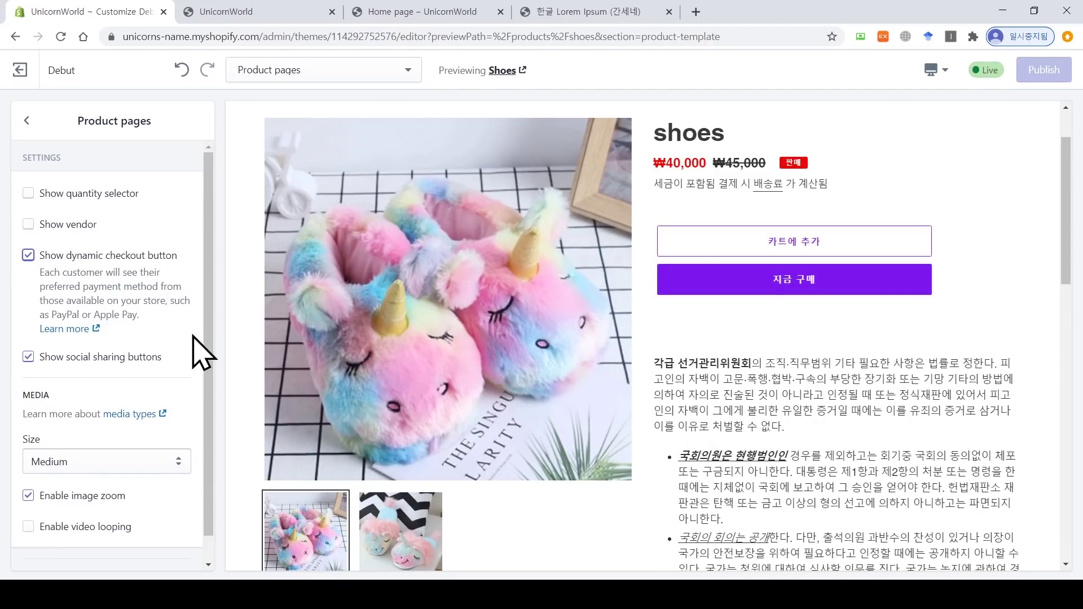
# Step: Toggle image zoom off and back on, leaving it enabled, and return to the section list
pyautogui.scroll(-1, 206, 372)
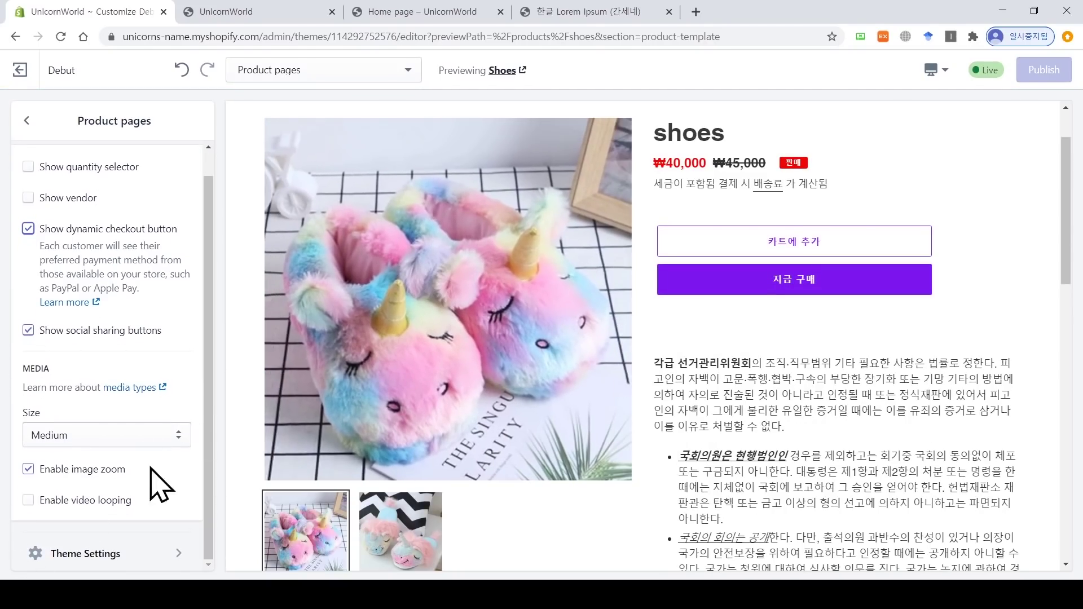
pyautogui.click(30, 471)
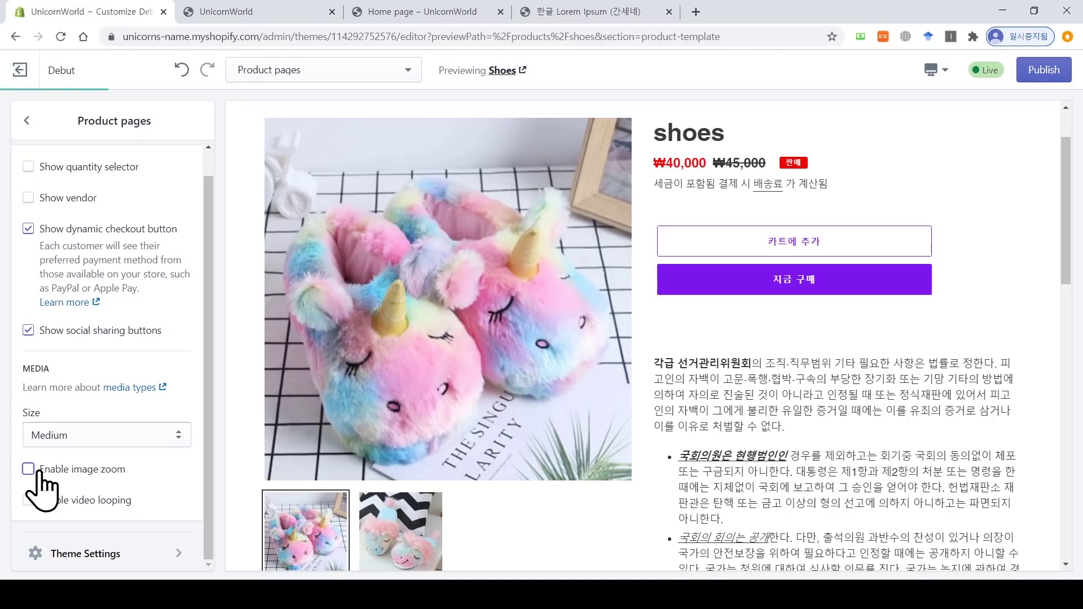
pyautogui.click(28, 468)
pyautogui.click(29, 120)
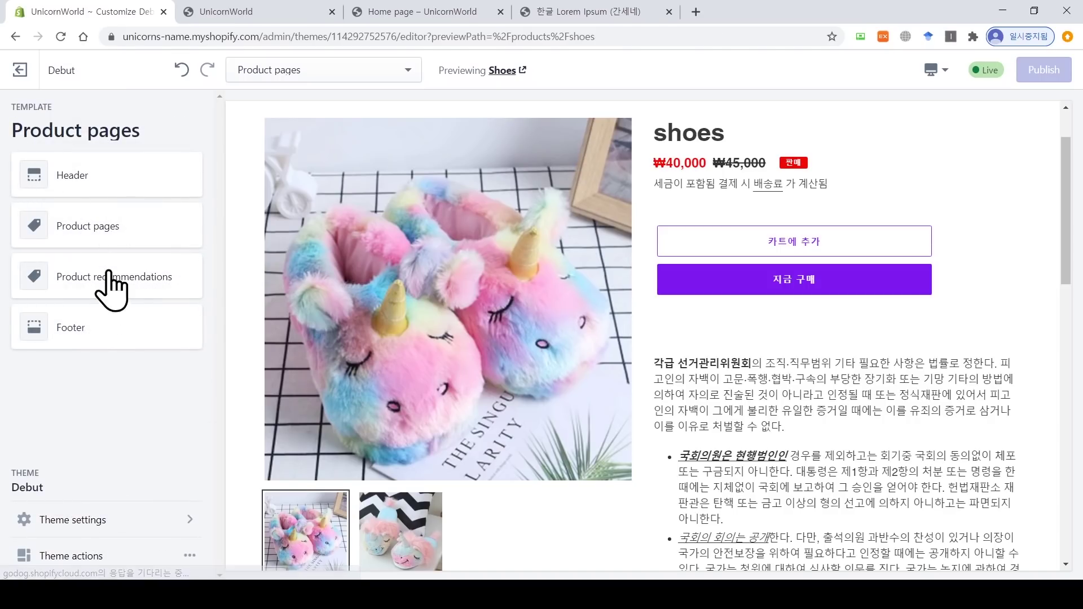
pyautogui.click(117, 282)
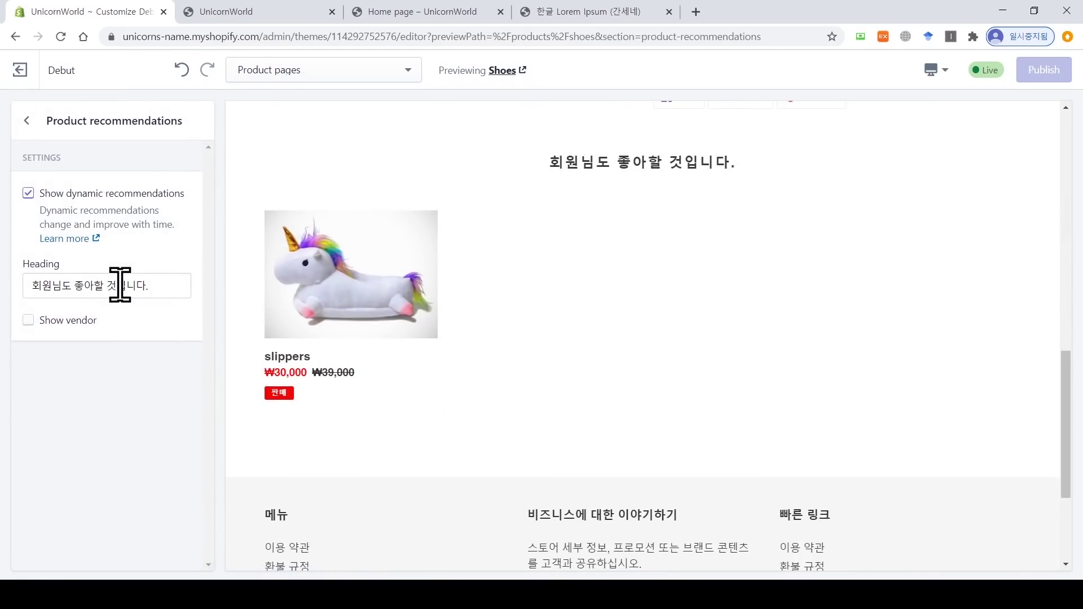
# Step: Toggle dynamic recommendations and Show vendor back and forth, leaving both as they were
pyautogui.moveTo(1071, 412); pyautogui.dragTo(1079, 386)
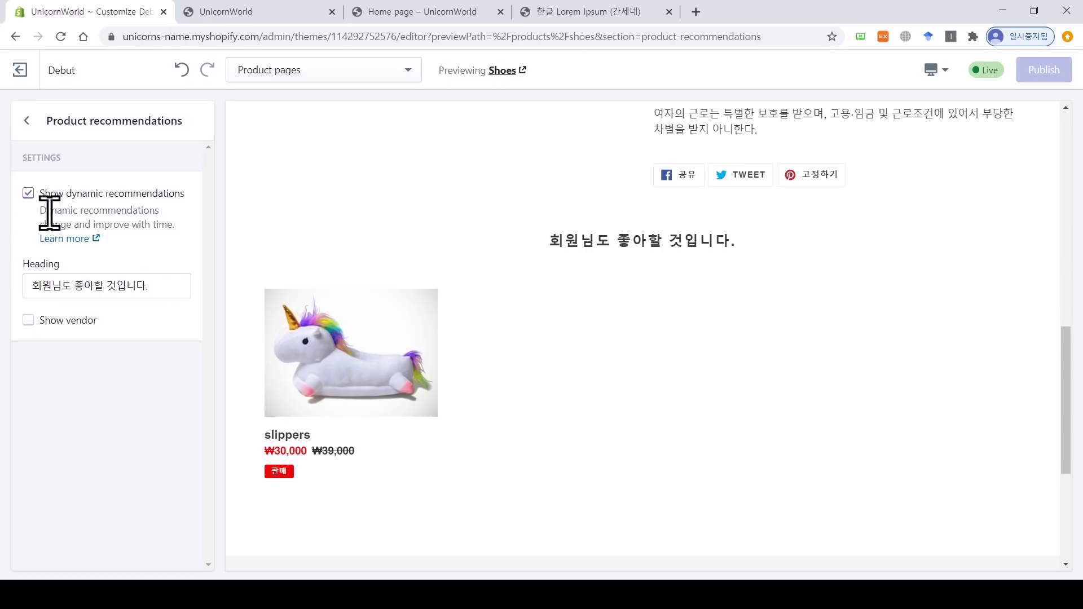
pyautogui.click(28, 193)
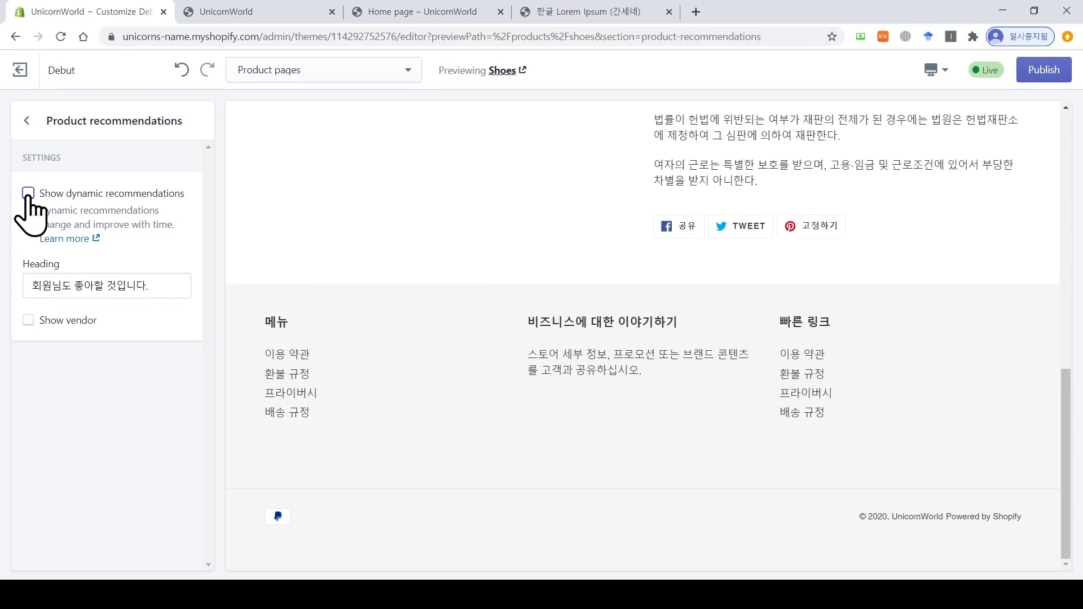
pyautogui.click(28, 193)
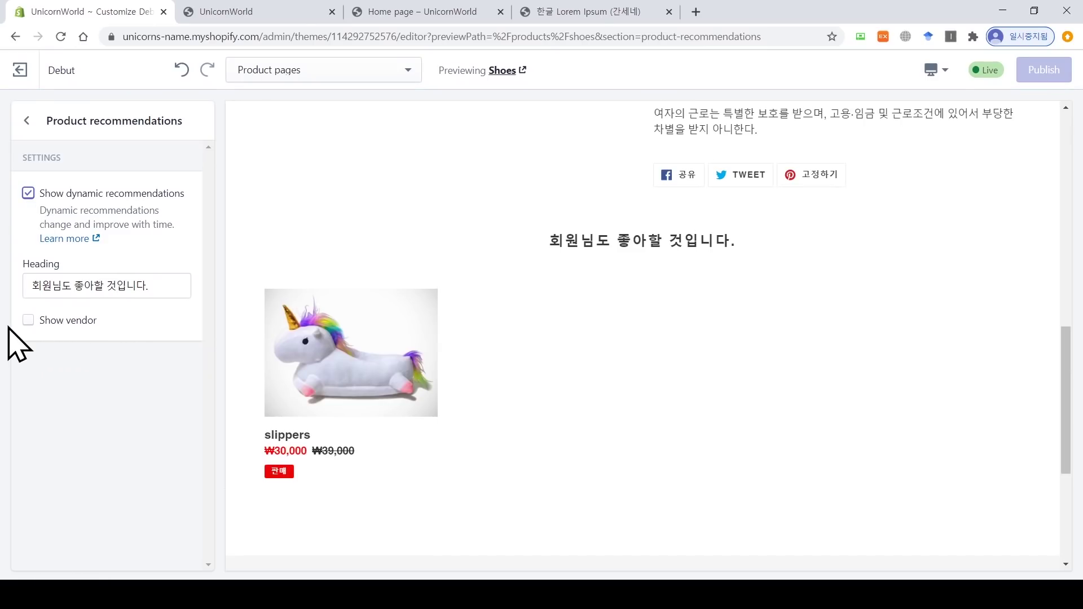
pyautogui.click(27, 321)
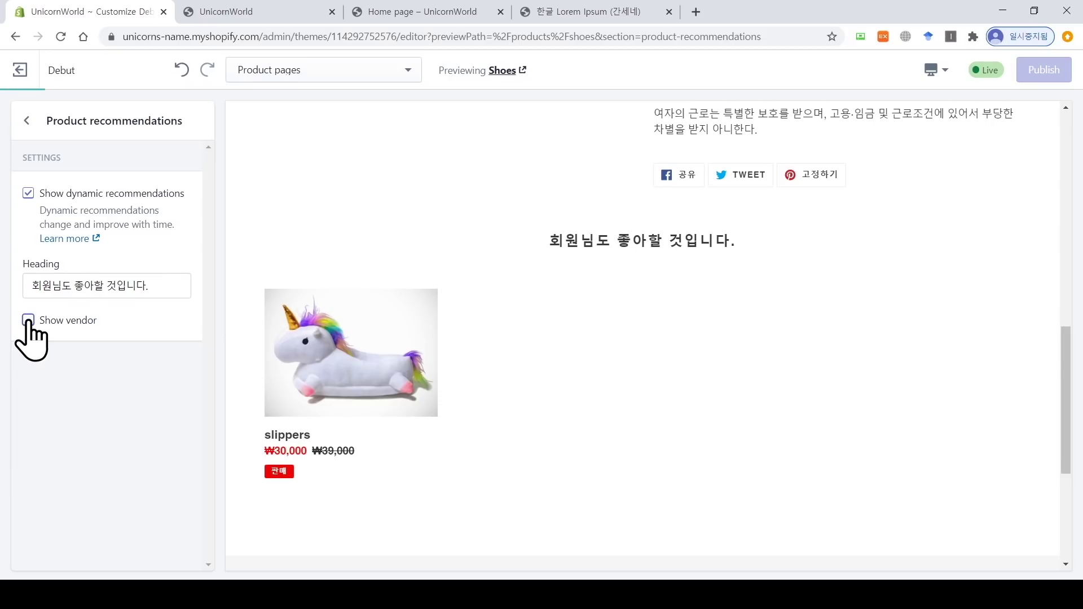
pyautogui.click(27, 320)
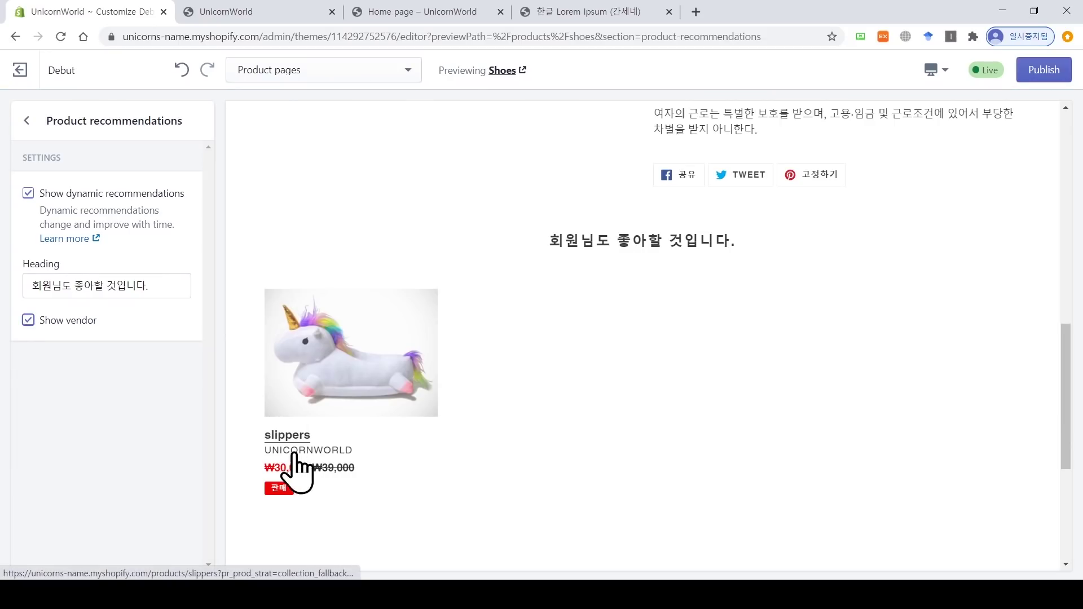
pyautogui.click(28, 321)
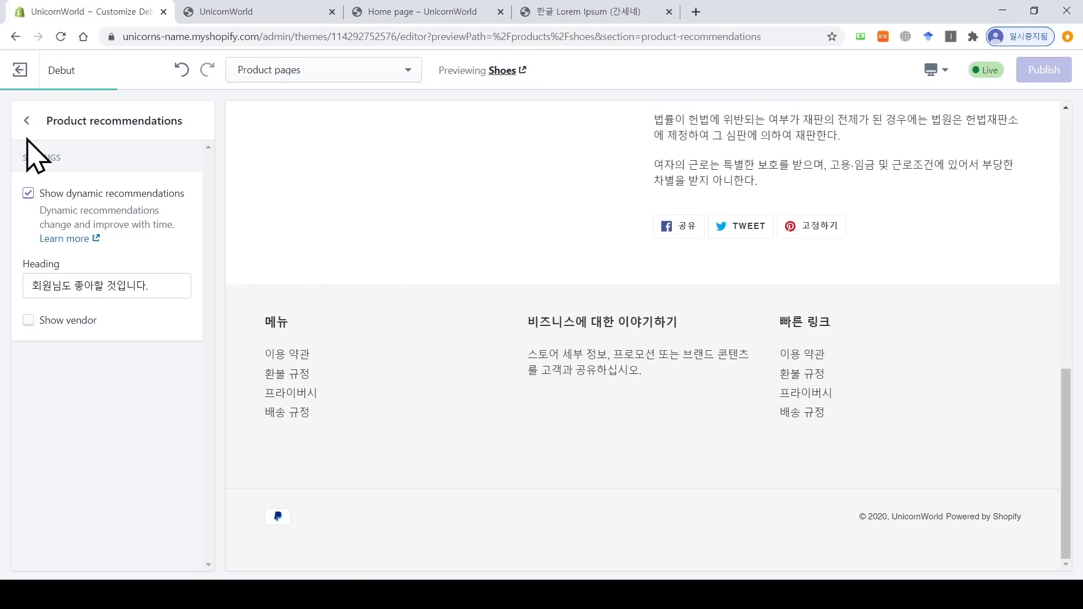
# Step: Switch the theme editor to the Collection pages template
pyautogui.click(27, 120)
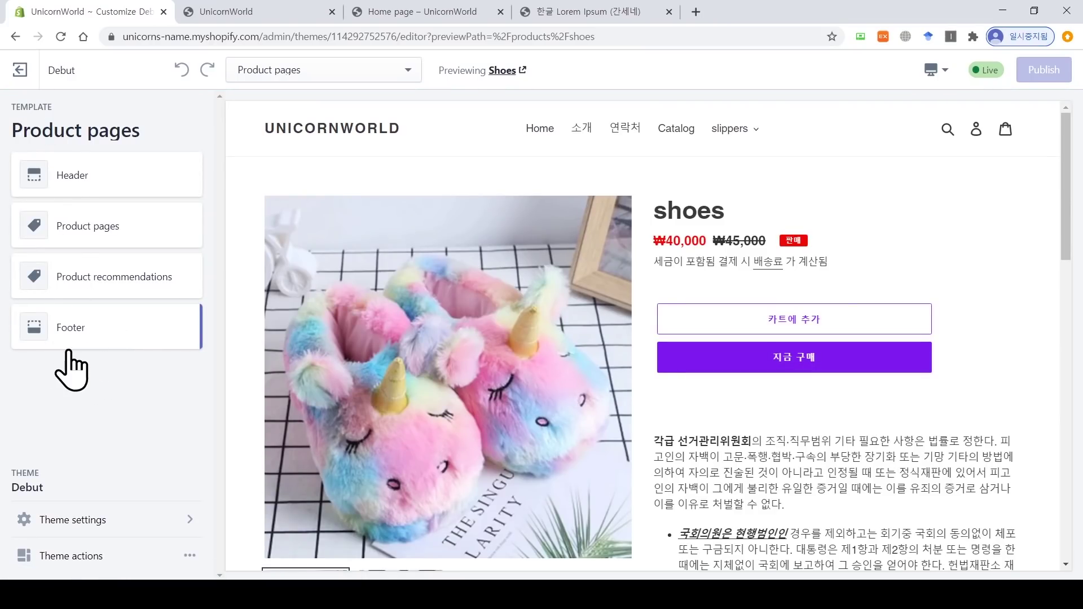
pyautogui.click(313, 70)
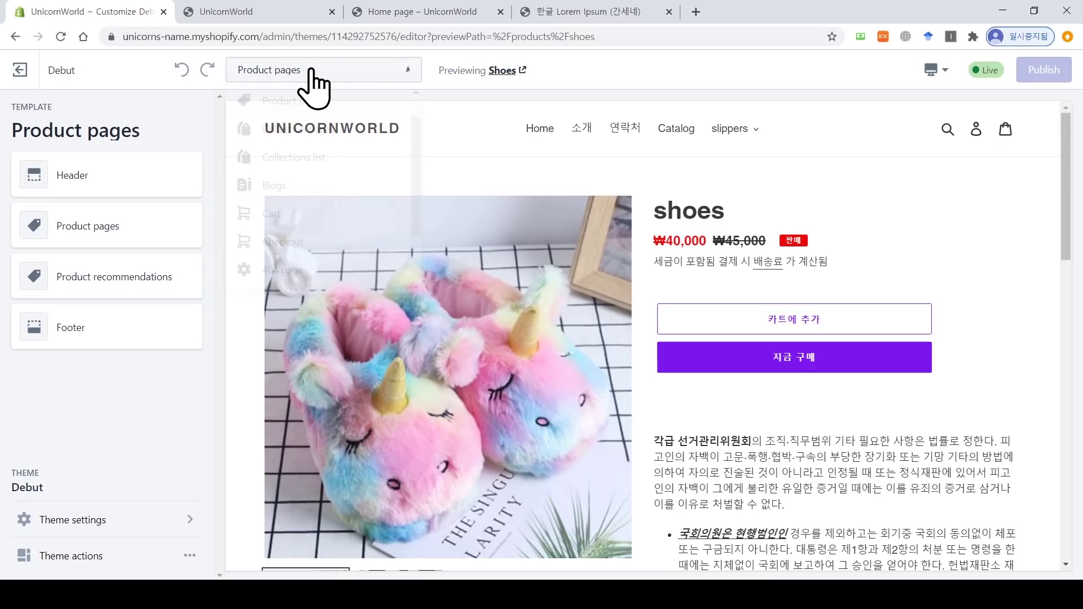
pyautogui.click(331, 134)
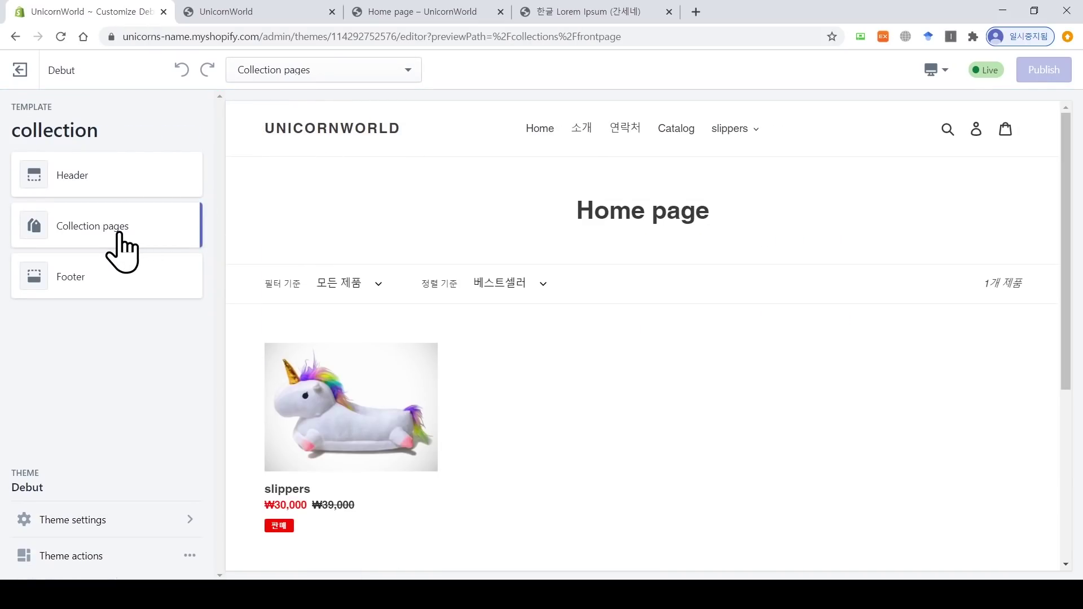
# Step: Disable sorting and tag filtering on collection pages, then switch to the Cart template
pyautogui.click(119, 233)
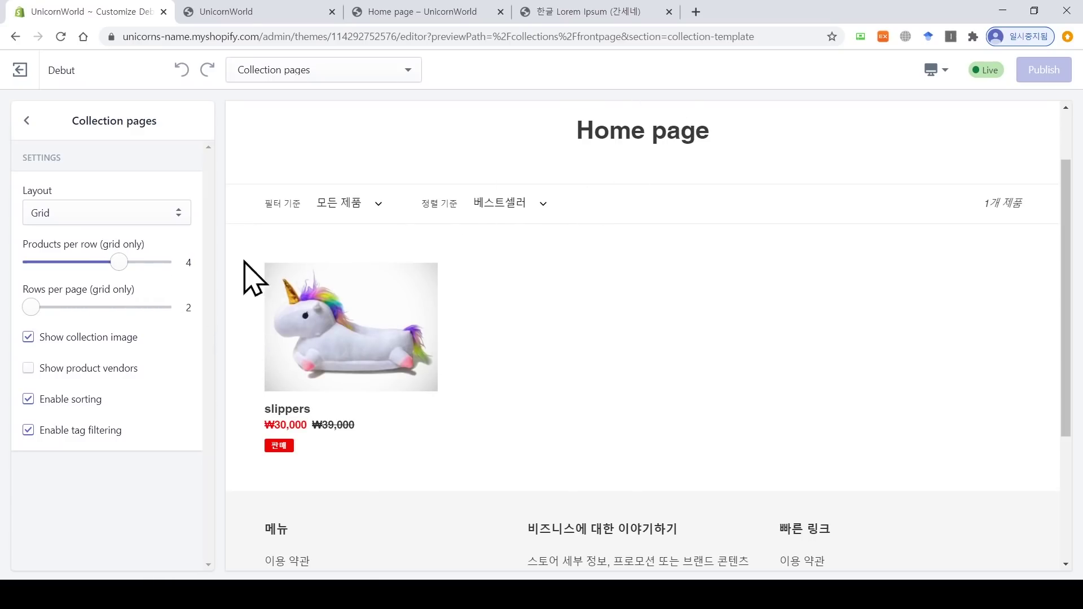
pyautogui.moveTo(117, 258)
pyautogui.mouseDown()
pyautogui.moveTo(50, 259)
pyautogui.moveTo(111, 262)
pyautogui.mouseUp()
pyautogui.scroll(-2, 503, 315)
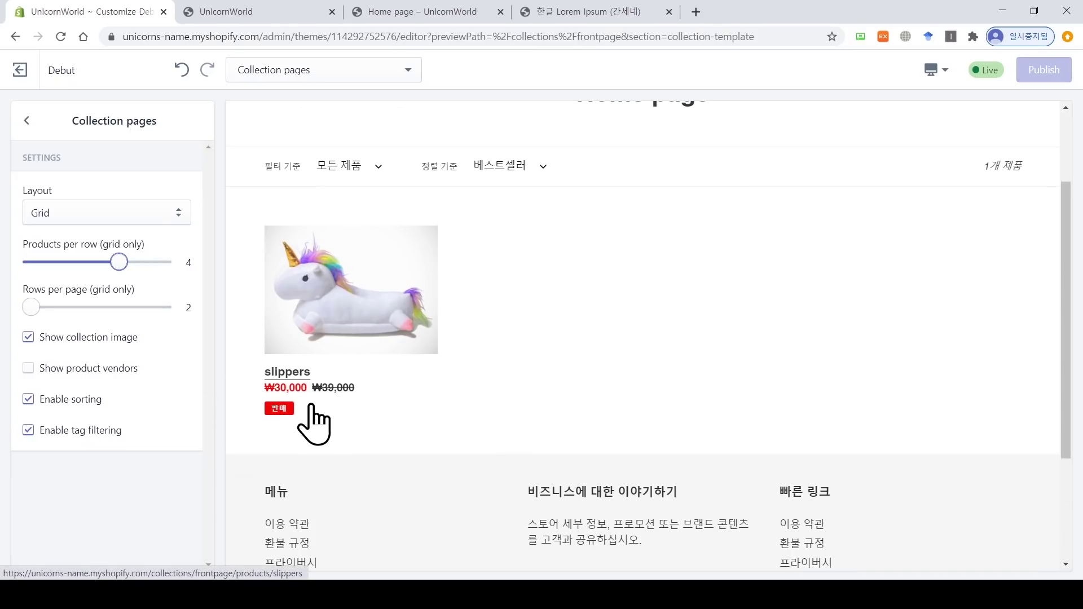
pyautogui.moveTo(1066, 265); pyautogui.dragTo(1075, 177)
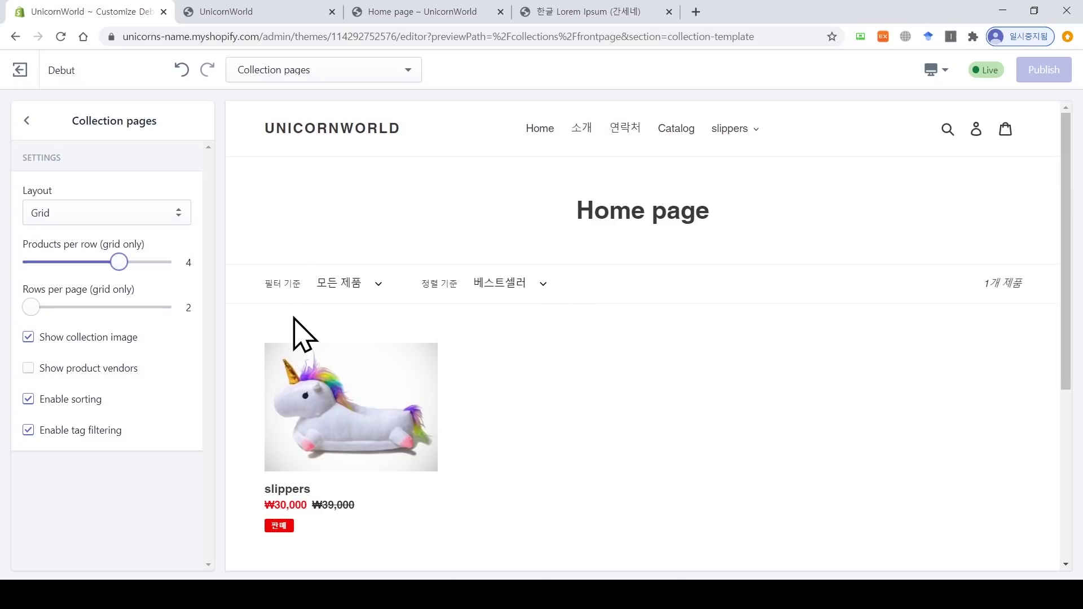
pyautogui.click(52, 401)
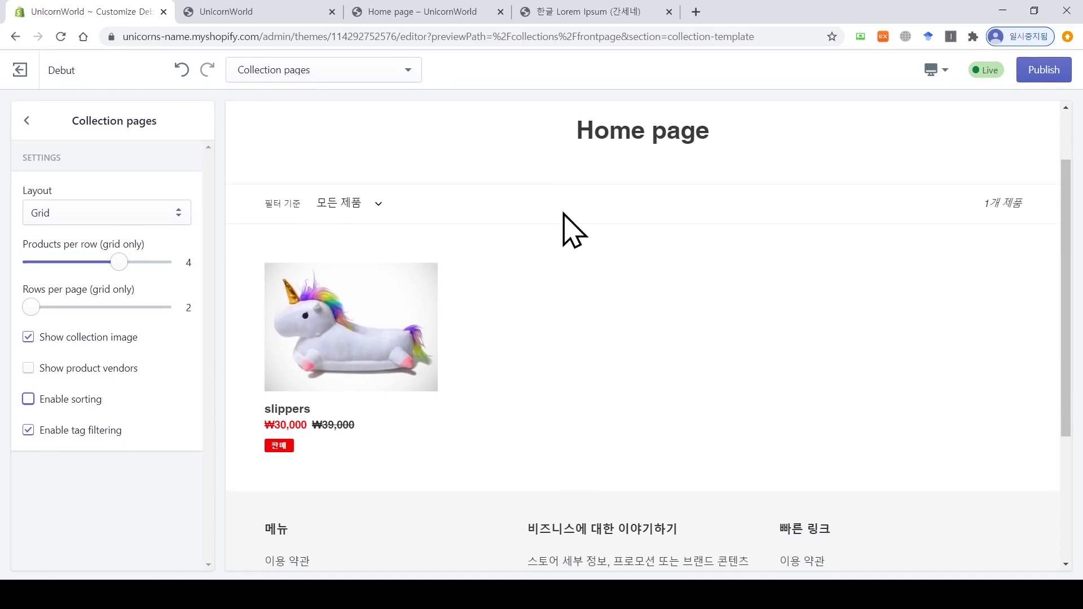
pyautogui.click(52, 431)
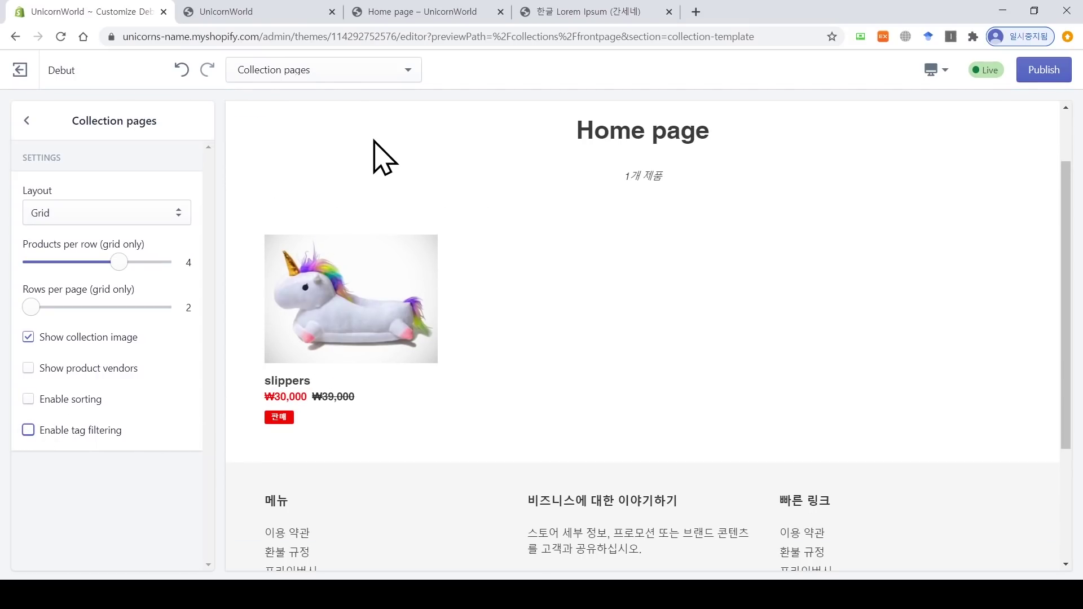
pyautogui.click(373, 74)
pyautogui.click(338, 184)
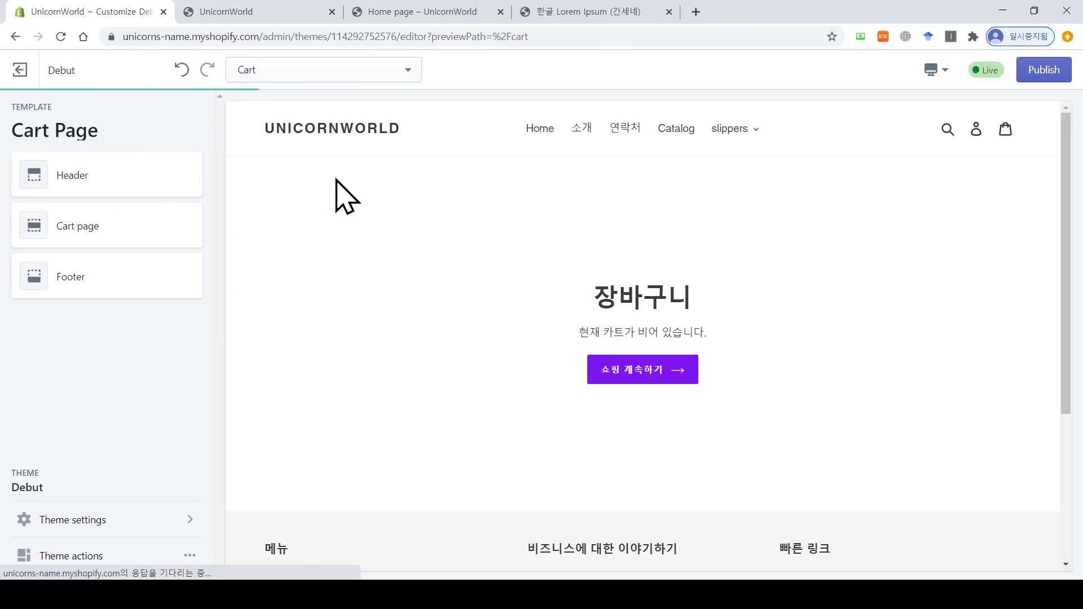
# Step: Preview the 연락처 contact page and publish the theme changes
pyautogui.click(348, 80)
pyautogui.click(307, 242)
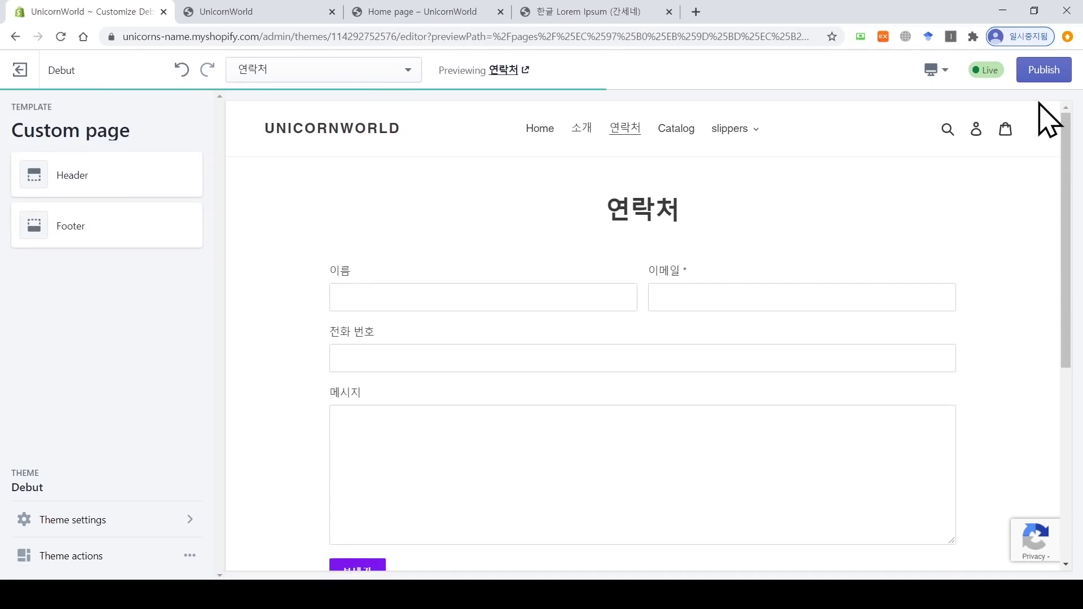
pyautogui.click(1048, 72)
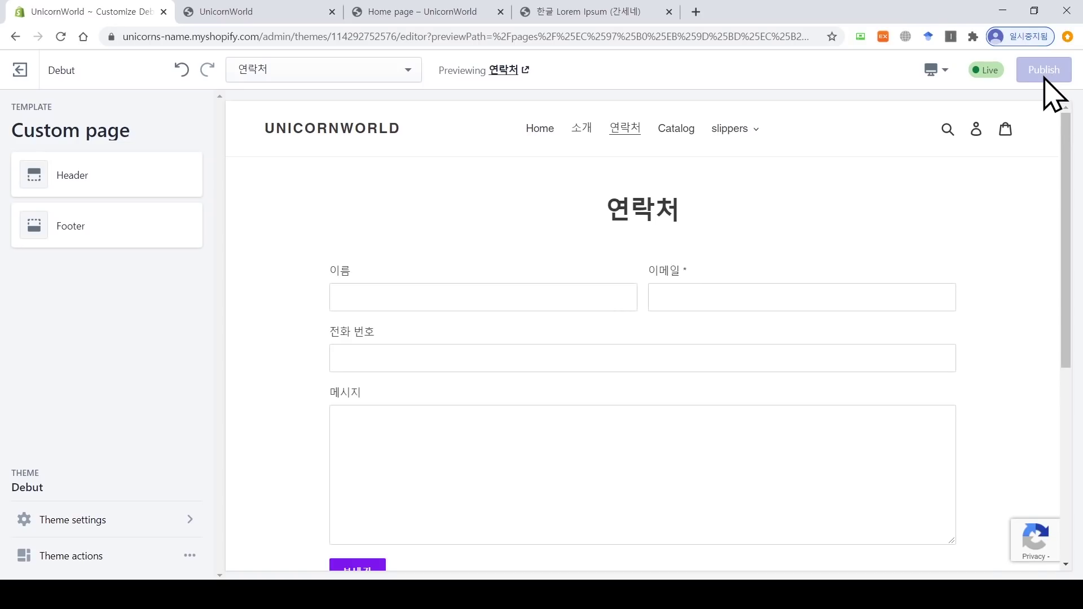
# Step: Preview the store in mobile layout, then switch to the Home page template
pyautogui.click(942, 78)
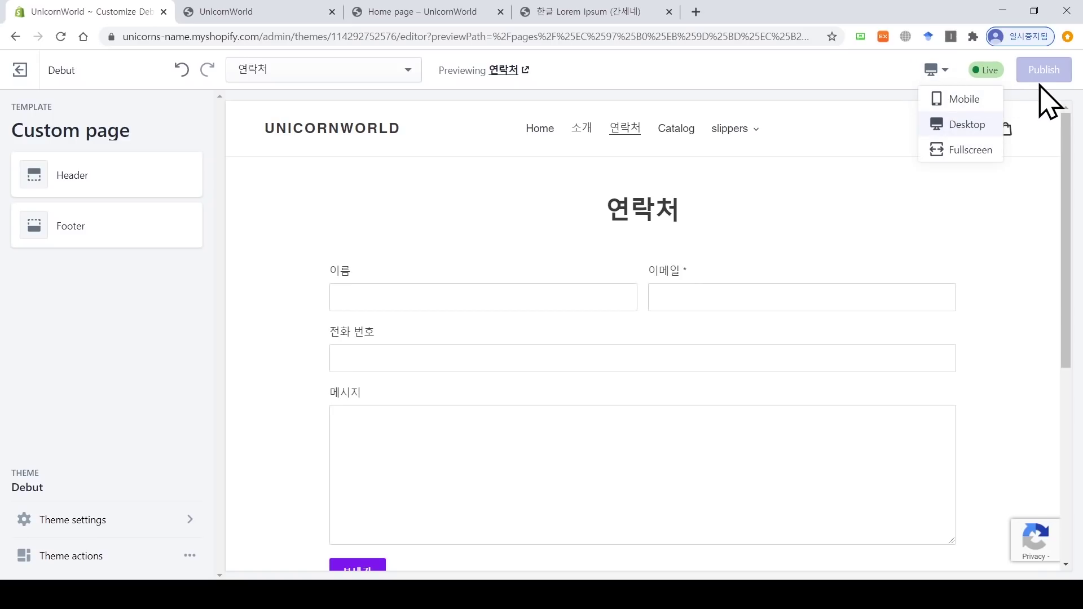
pyautogui.click(973, 101)
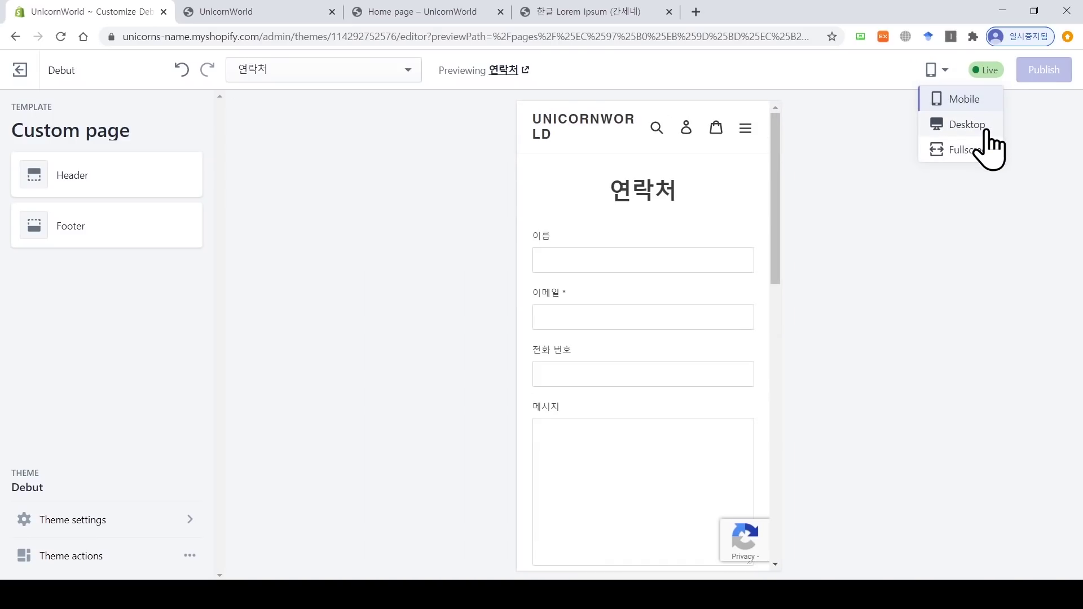
pyautogui.moveTo(783, 207); pyautogui.dragTo(815, 218)
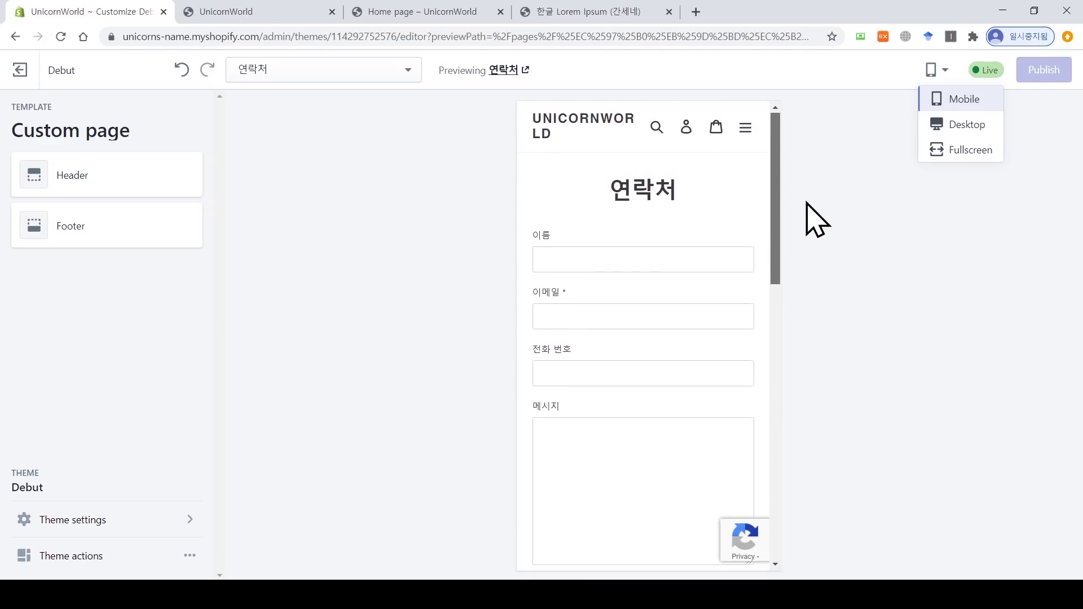
pyautogui.click(361, 70)
pyautogui.scroll(3, 364, 107)
pyautogui.click(355, 109)
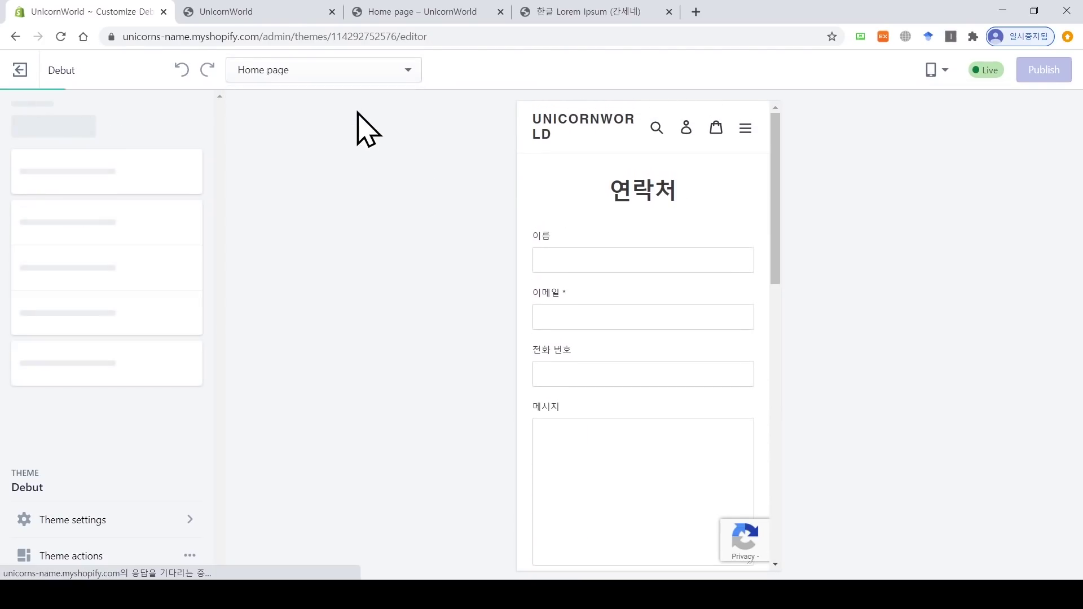
# Step: Change the 추천 컬렉션 section from 4 to 2 products per row
pyautogui.scroll(-1, 779, 164)
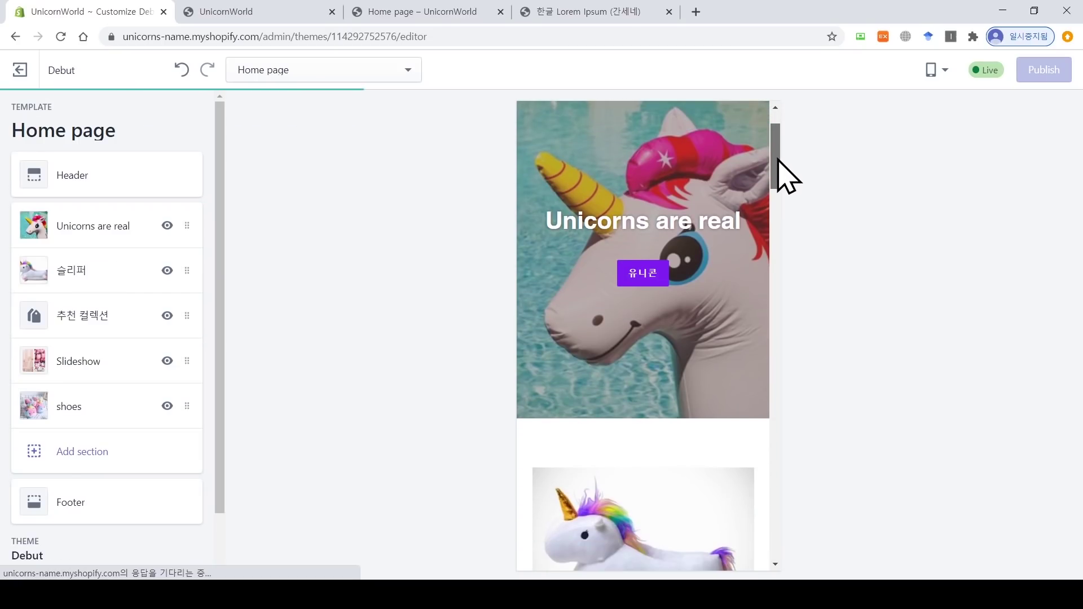
pyautogui.moveTo(769, 180); pyautogui.dragTo(771, 237)
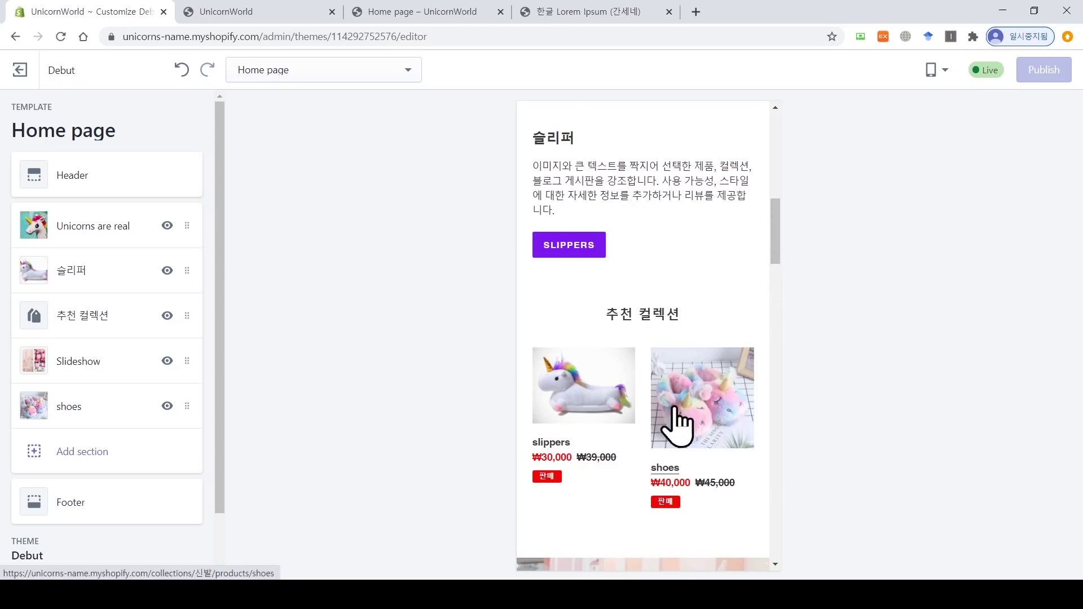
pyautogui.click(103, 330)
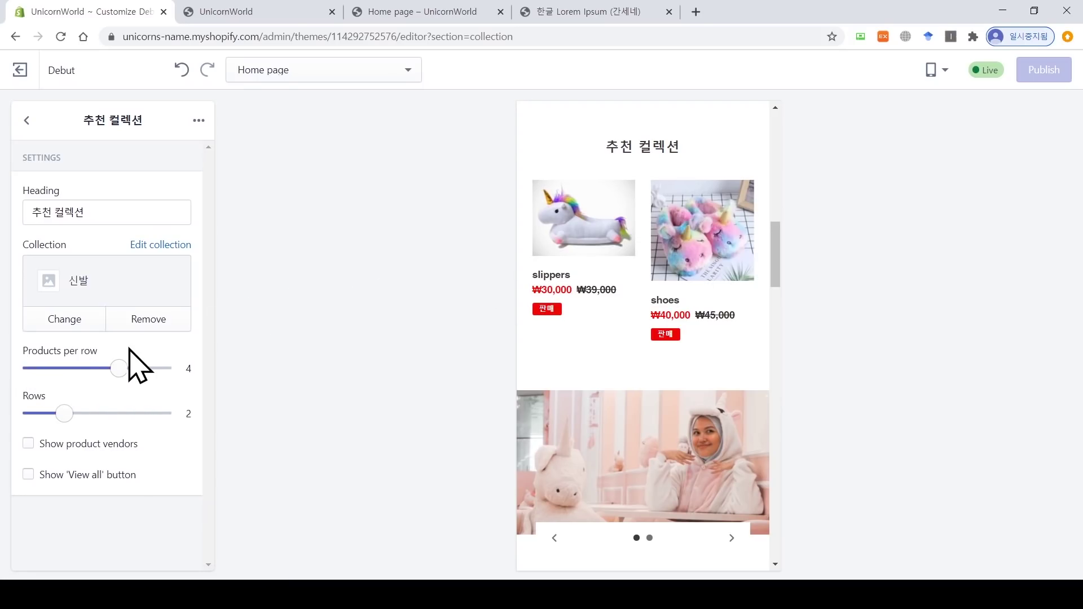
pyautogui.moveTo(117, 369); pyautogui.dragTo(34, 369)
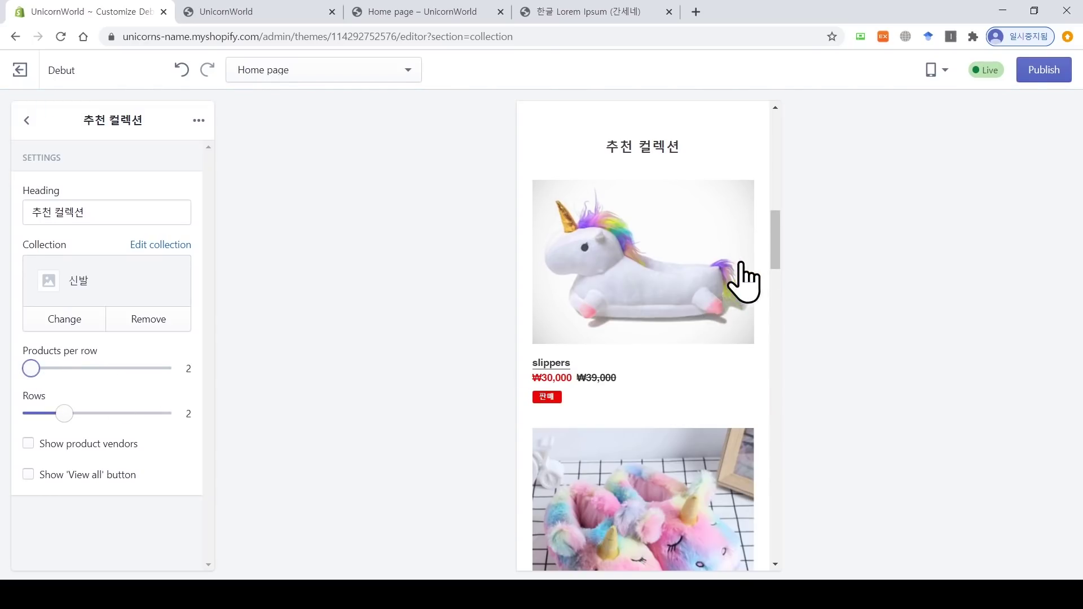
pyautogui.scroll(-1, 777, 242)
pyautogui.moveTo(776, 242); pyautogui.dragTo(796, 143)
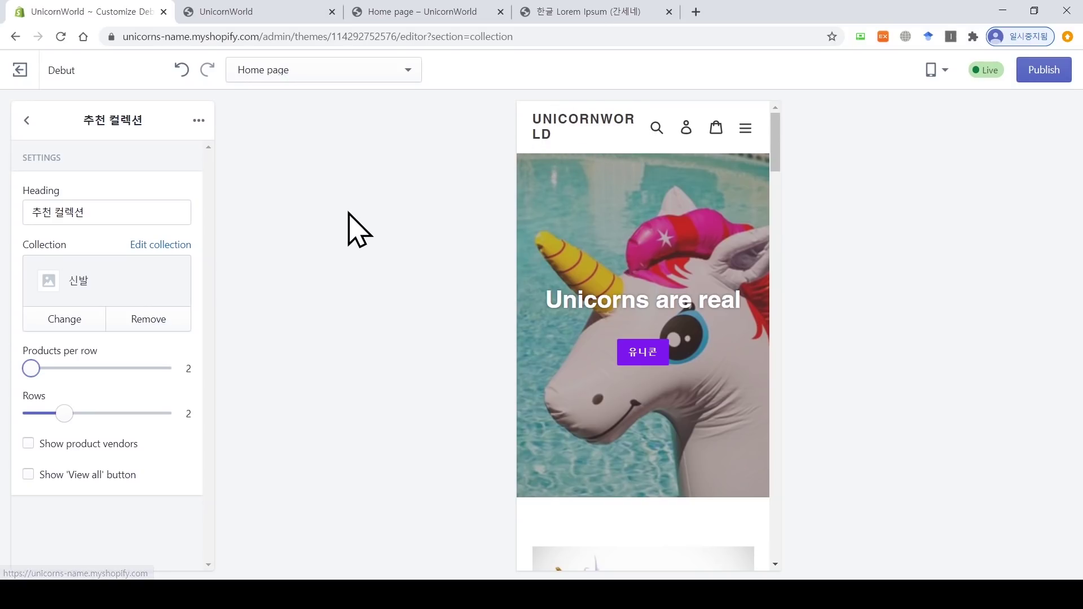
pyautogui.click(25, 121)
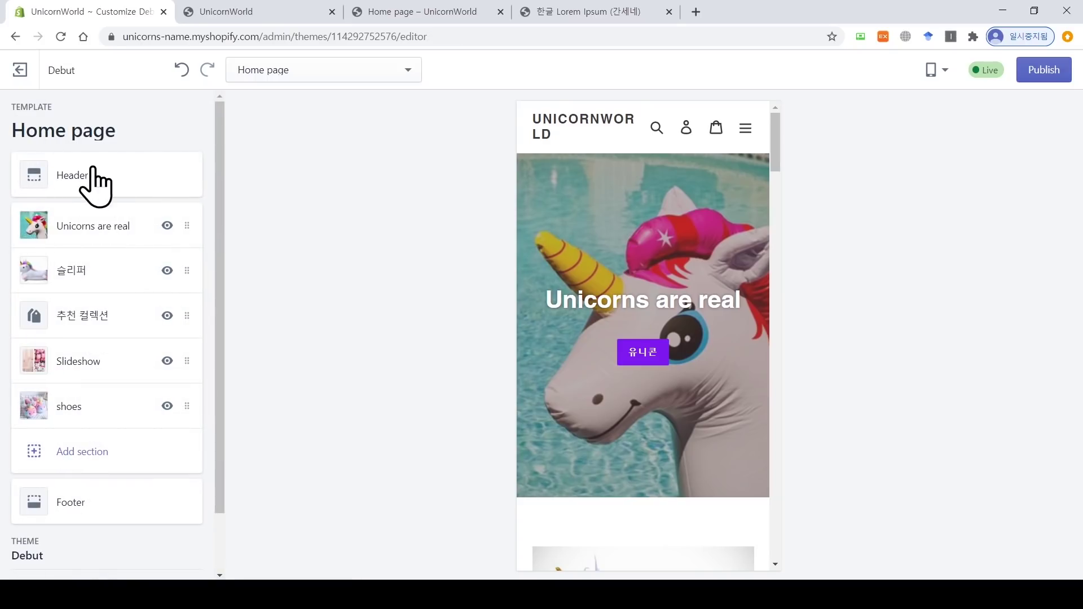
pyautogui.scroll(-2, 109, 418)
# Step: Set the Typography heading base size to 24px, publish, and exit the theme editor
pyautogui.click(119, 530)
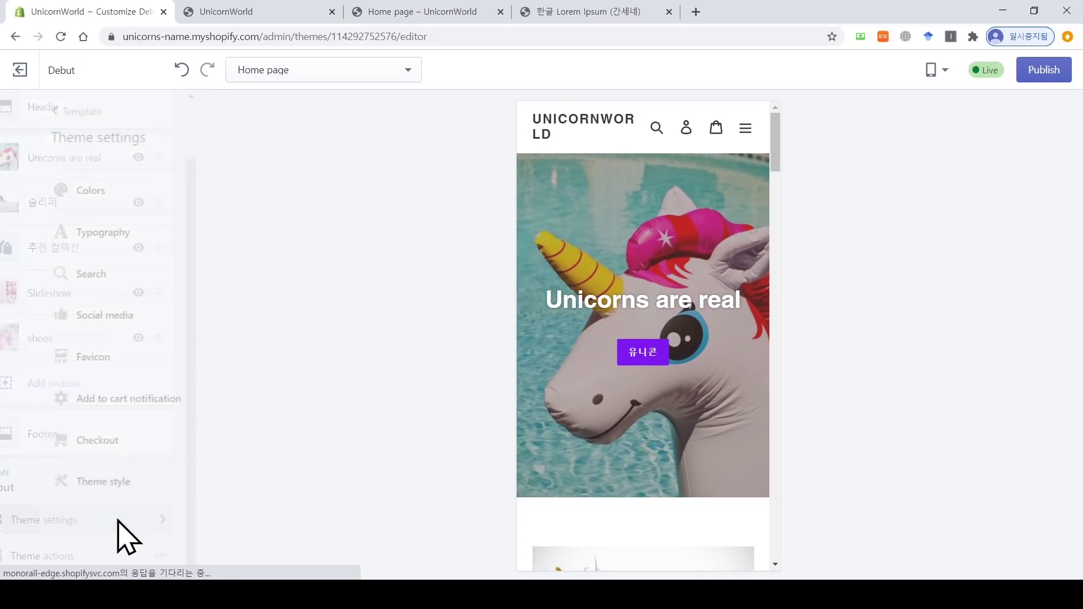
pyautogui.click(107, 258)
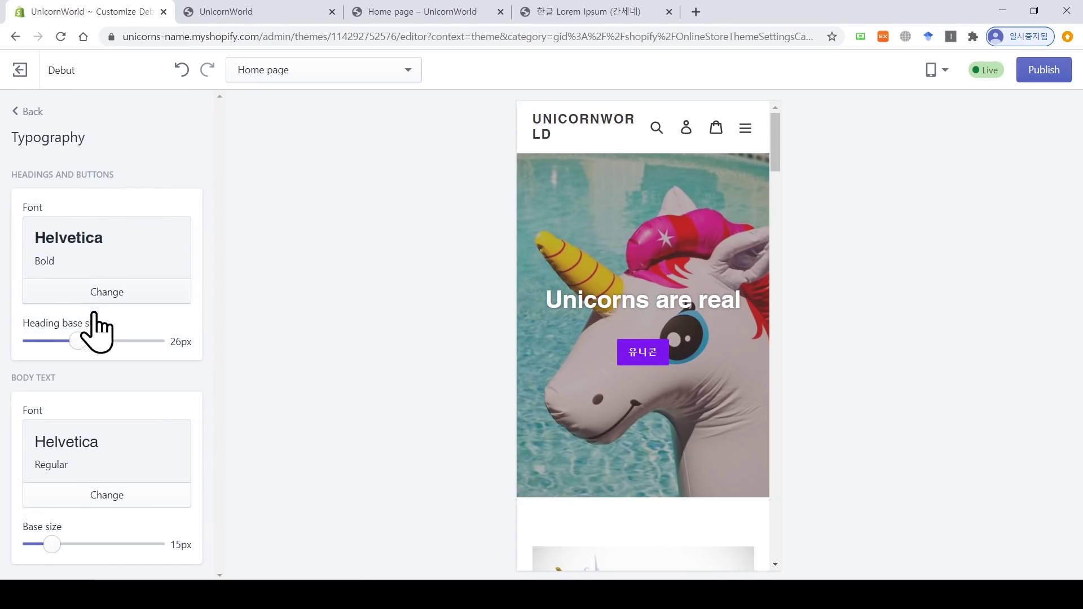
pyautogui.moveTo(77, 338)
pyautogui.mouseDown()
pyautogui.moveTo(66, 336)
pyautogui.moveTo(68, 355)
pyautogui.mouseUp()
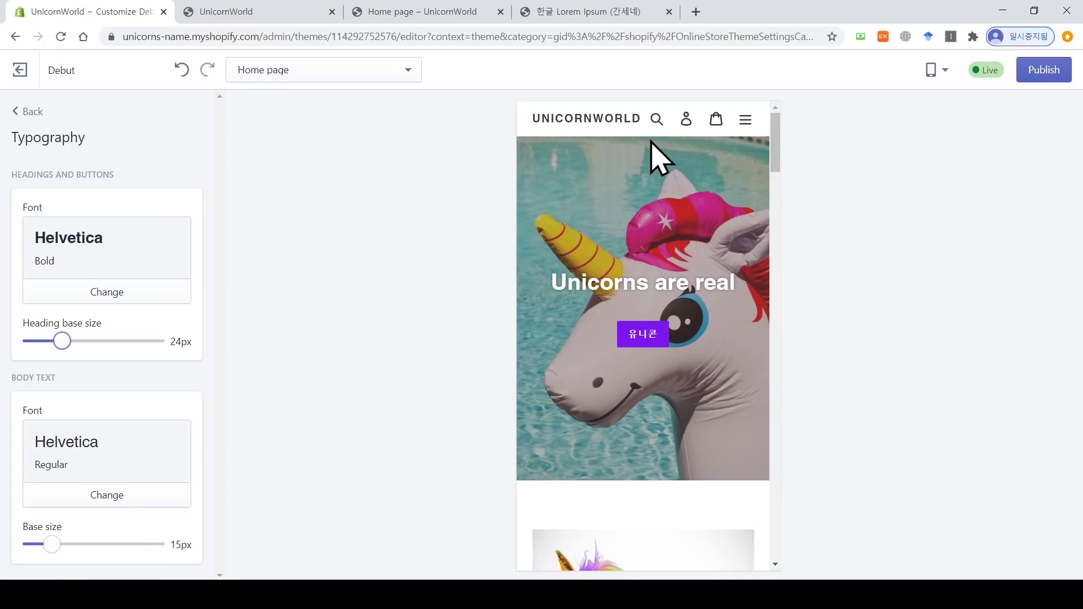
pyautogui.click(1045, 72)
pyautogui.click(501, 12)
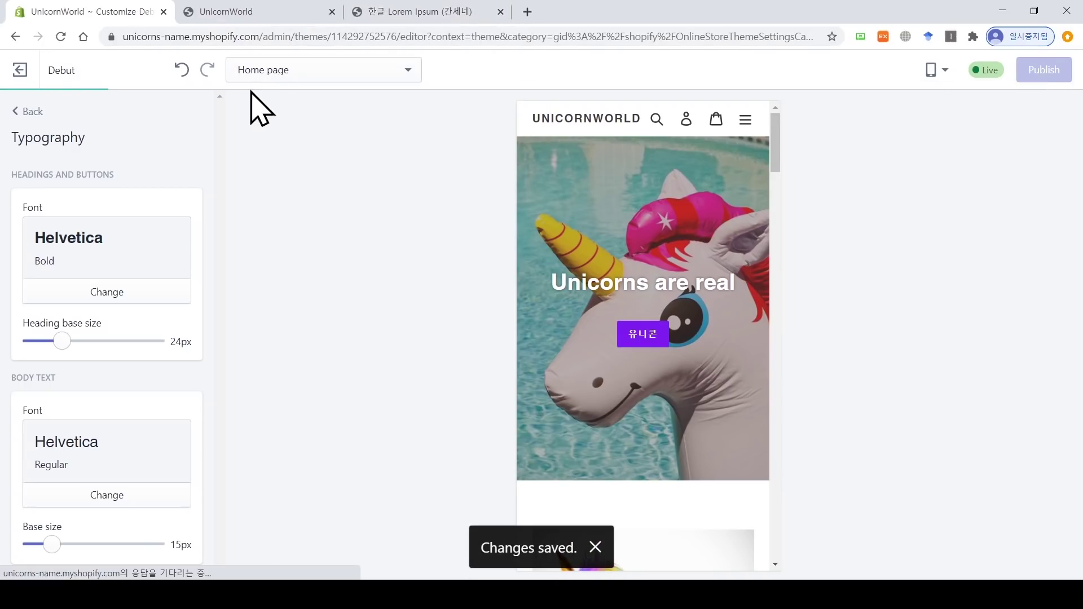
pyautogui.click(20, 70)
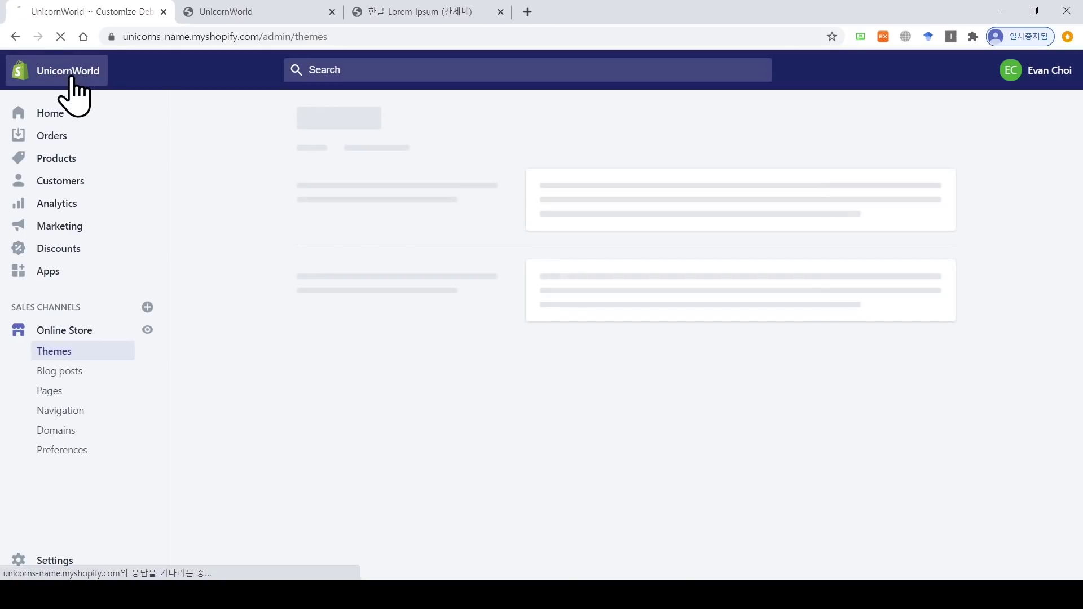
# Step: Go to admin Home, then Discounts, and view the empty Automatic discounts tab
pyautogui.click(57, 79)
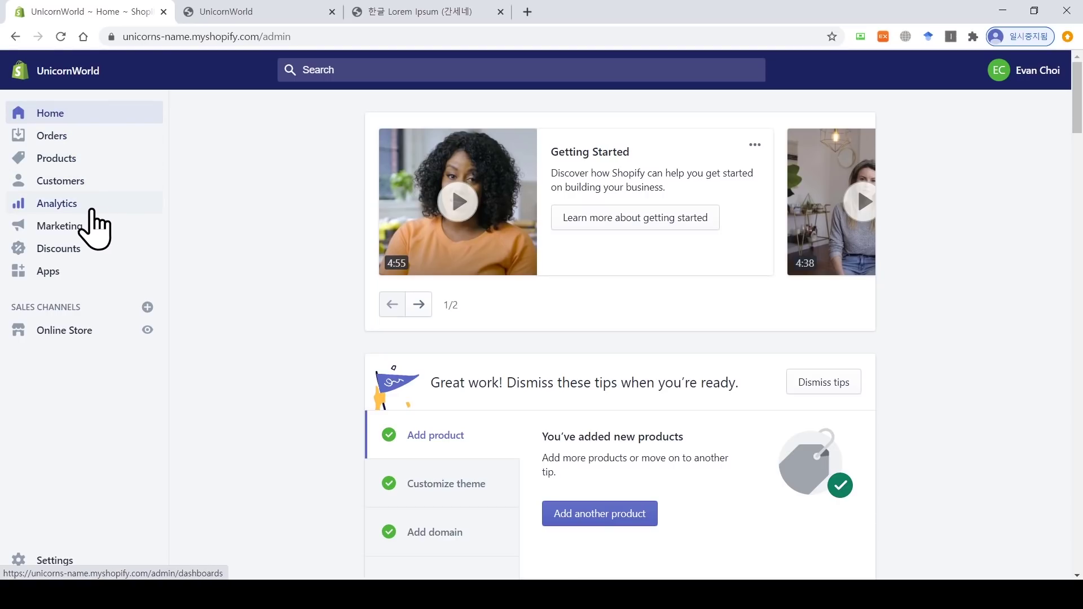
pyautogui.click(67, 252)
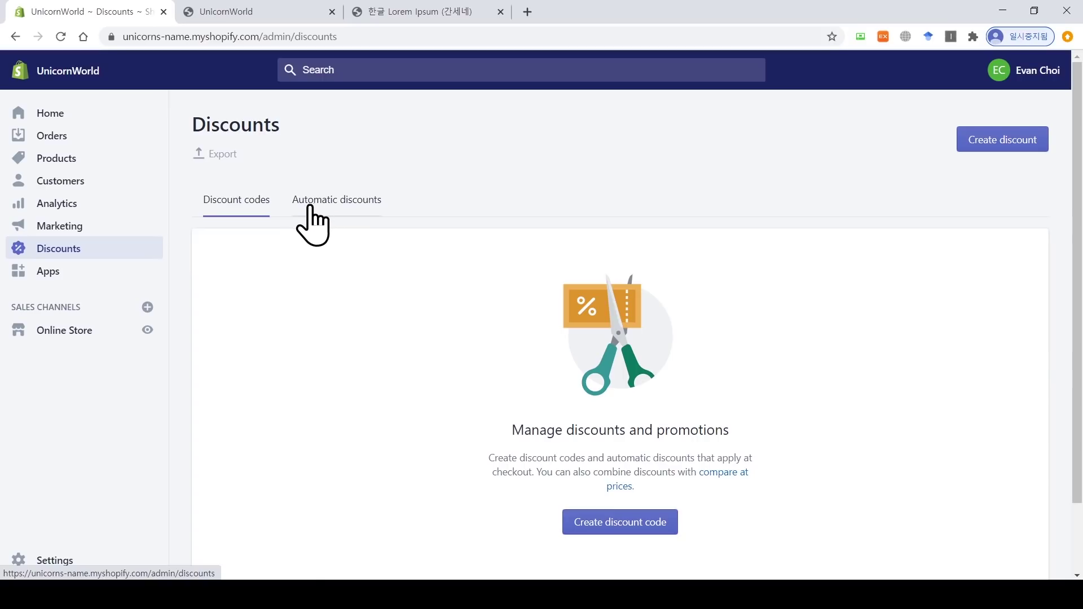
pyautogui.click(360, 208)
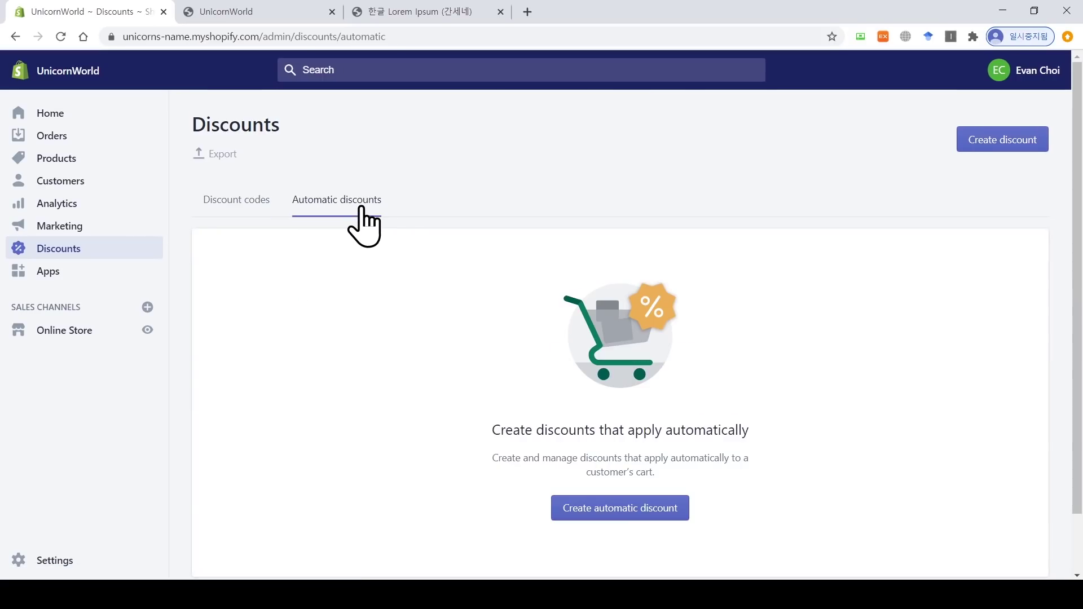
# Step: Create an automatic discount titled '추석 할인' with a 20% value on all products
pyautogui.click(613, 510)
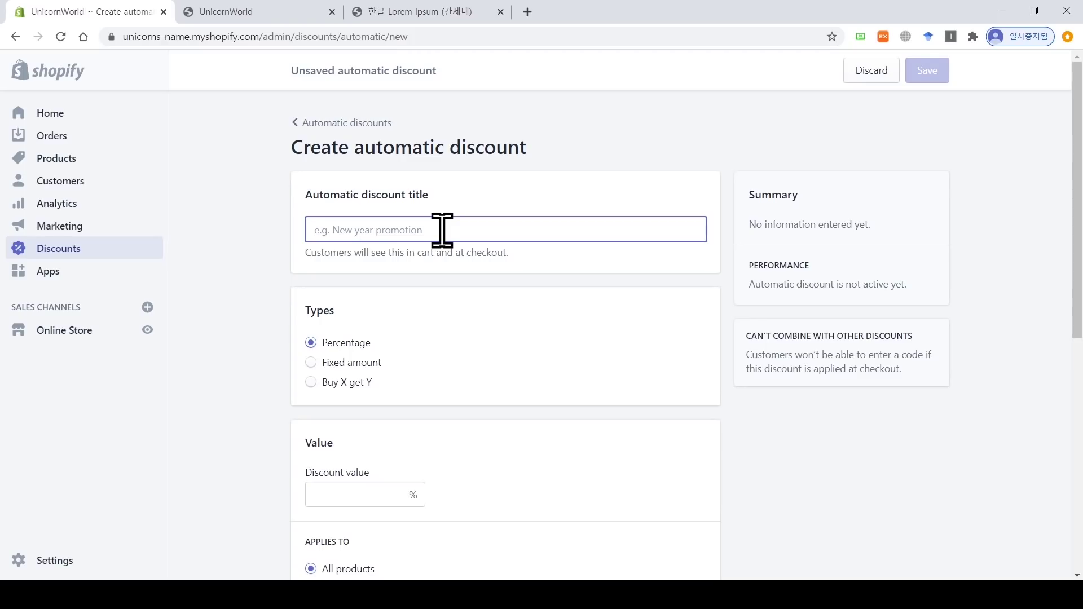
pyautogui.write('추')
pyautogui.press('BackSpace')
pyautogui.write('추서')
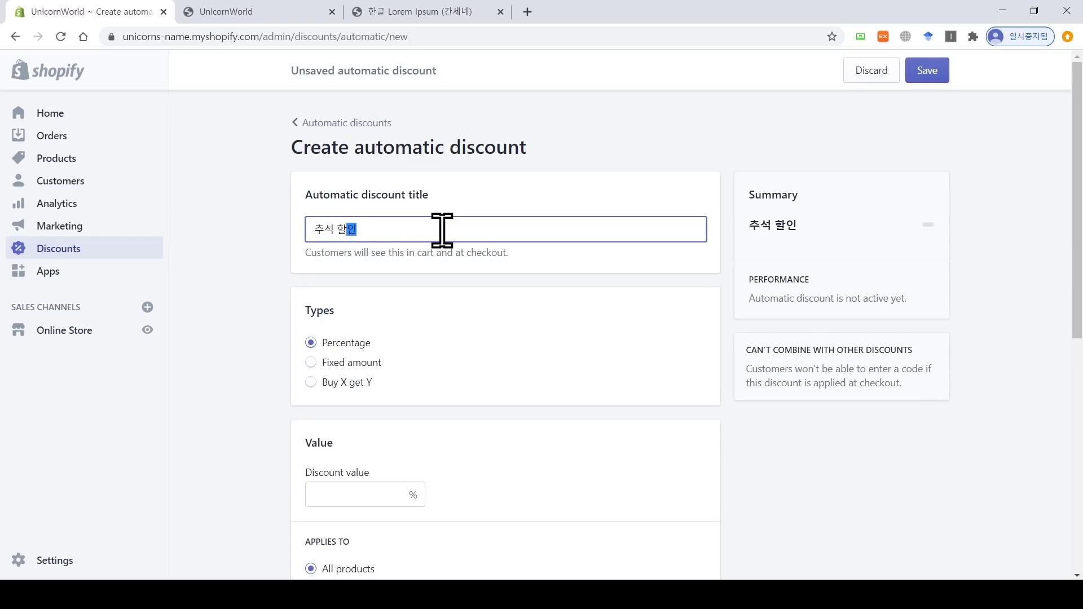
pyautogui.scroll(-2, 442, 229)
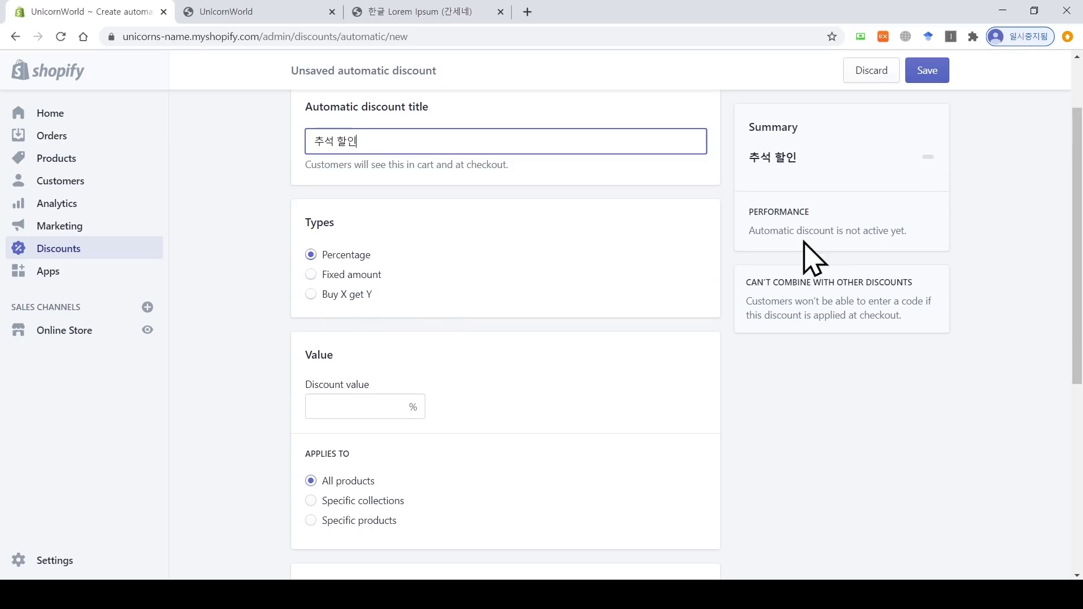
pyautogui.moveTo(1078, 210); pyautogui.dragTo(1080, 291)
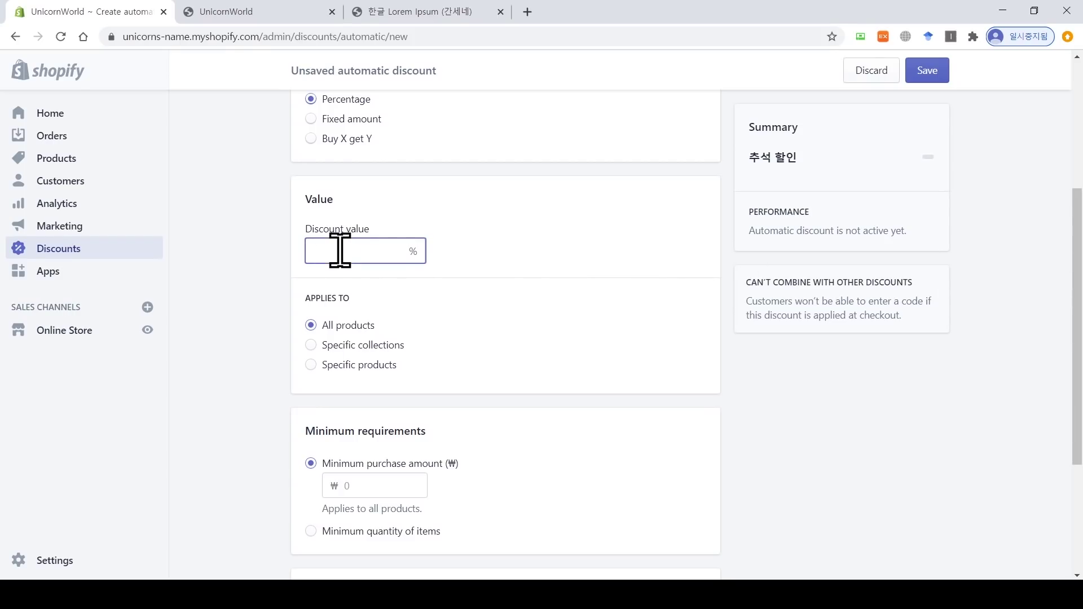
pyautogui.write('20')
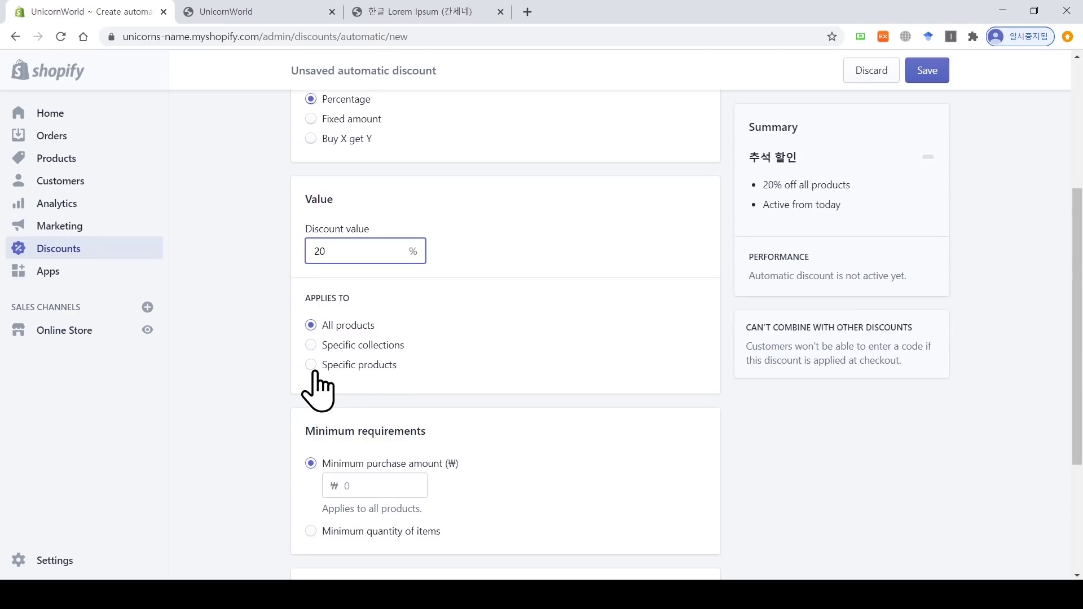
# Step: Try the minimum purchase amount, minimum quantity 4 and end date options, then clear them
pyautogui.scroll(-4, 318, 395)
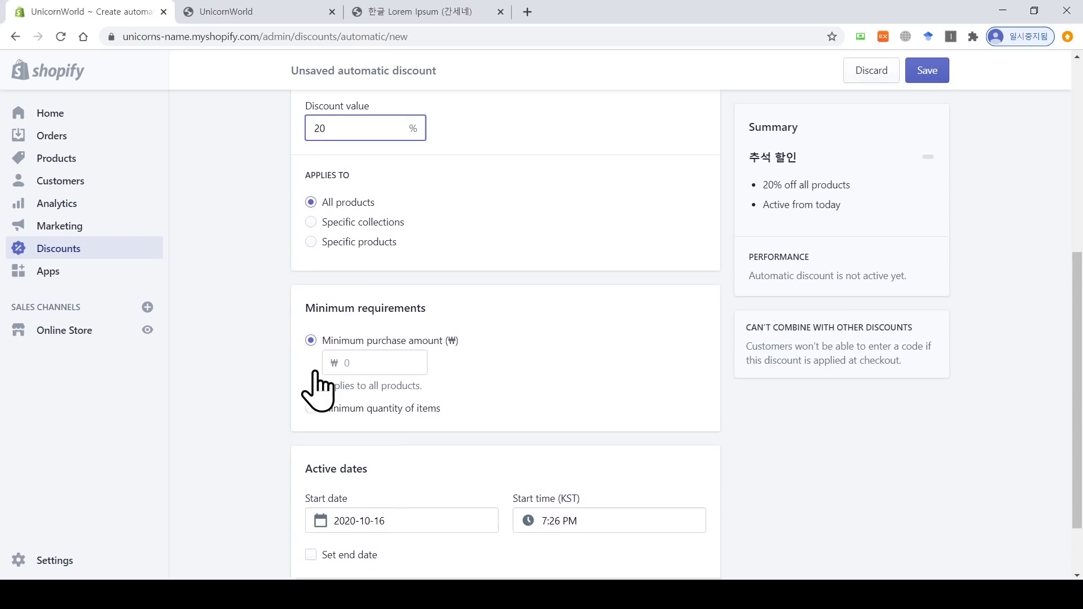
pyautogui.click(311, 261)
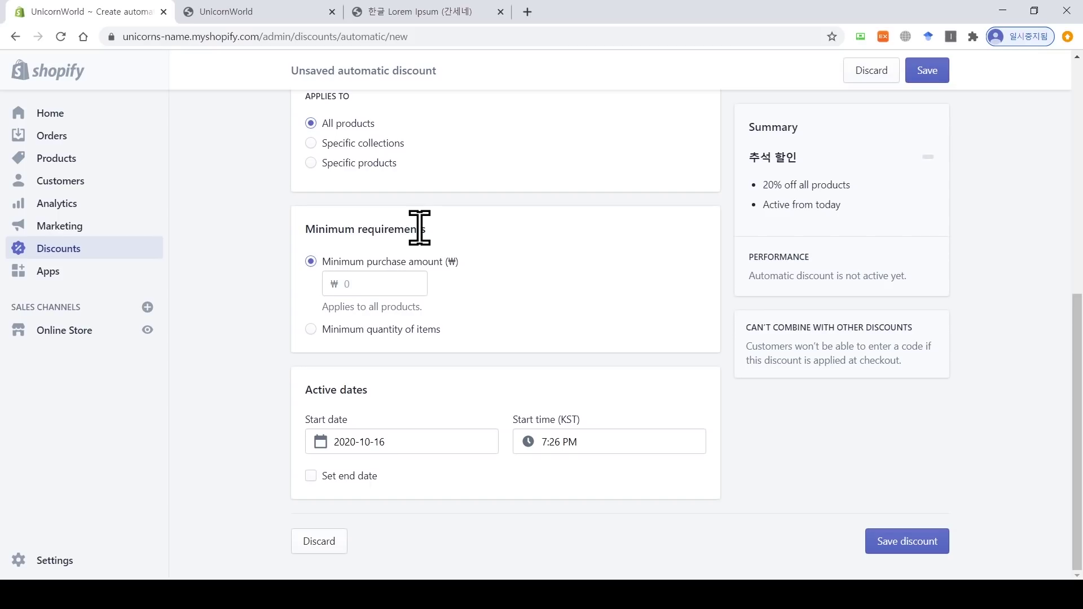
pyautogui.click(375, 290)
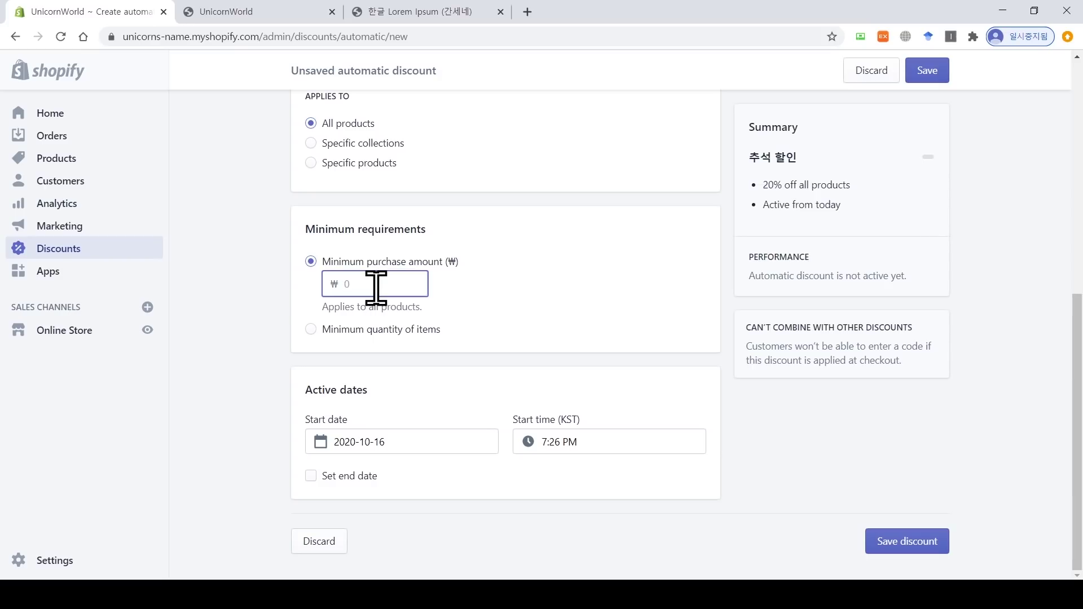
pyautogui.click(312, 332)
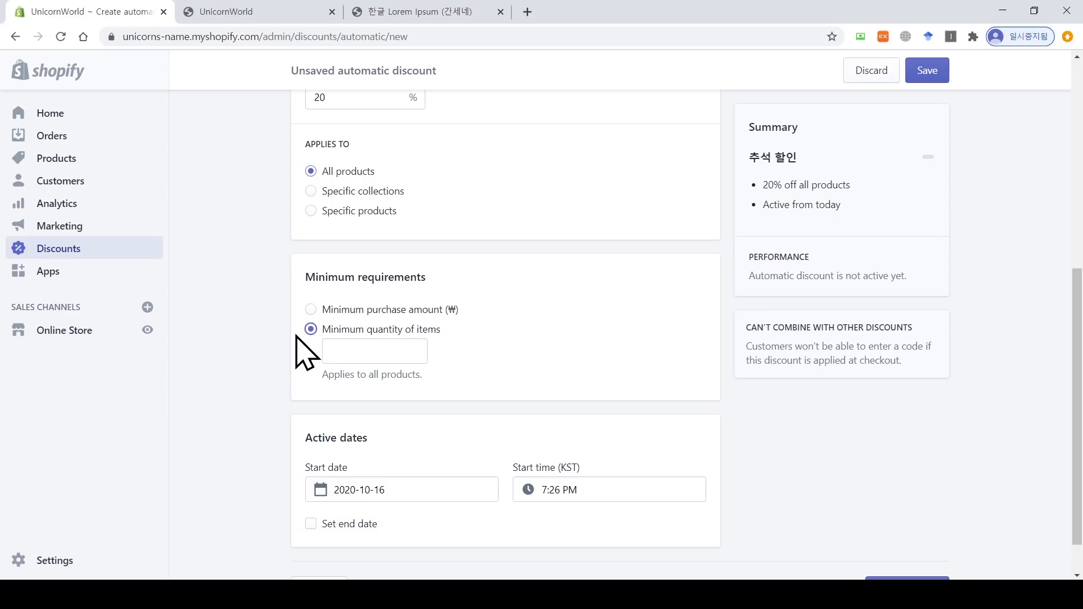
pyautogui.click(400, 359)
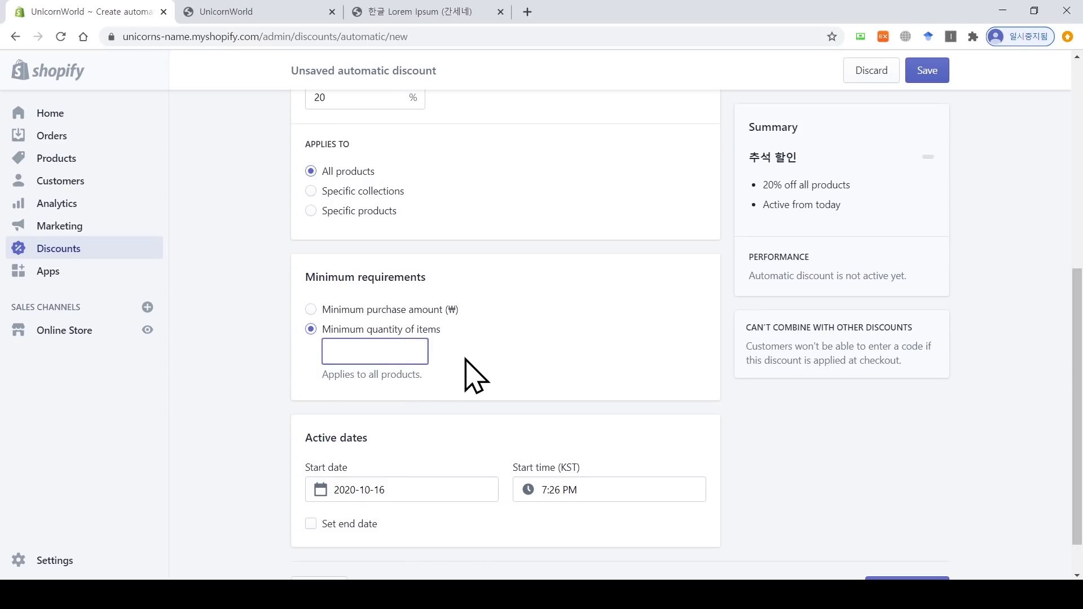
pyautogui.write('4')
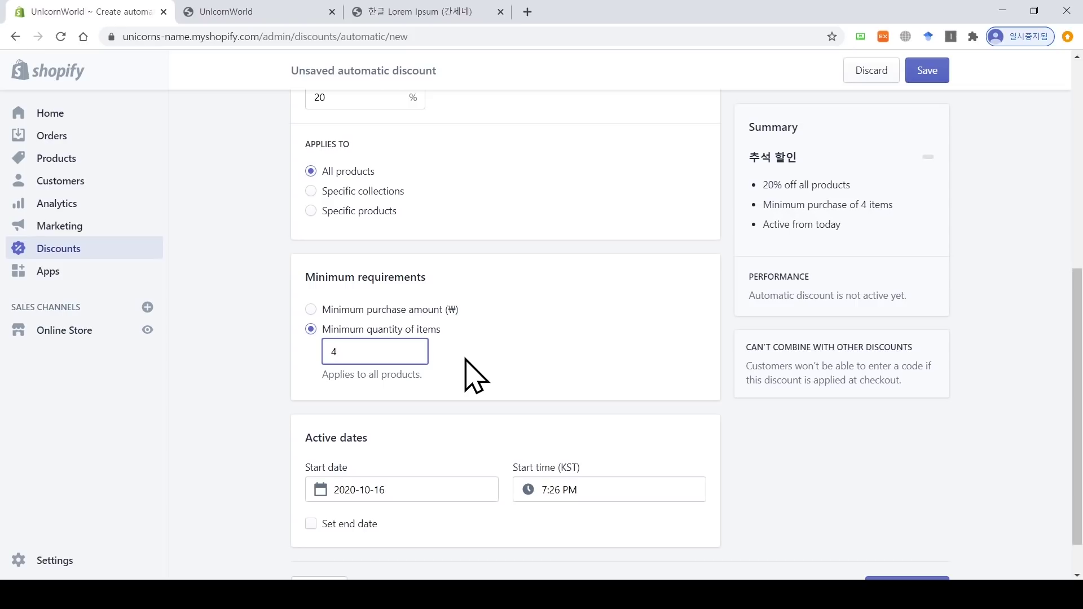
pyautogui.press('BackSpace')
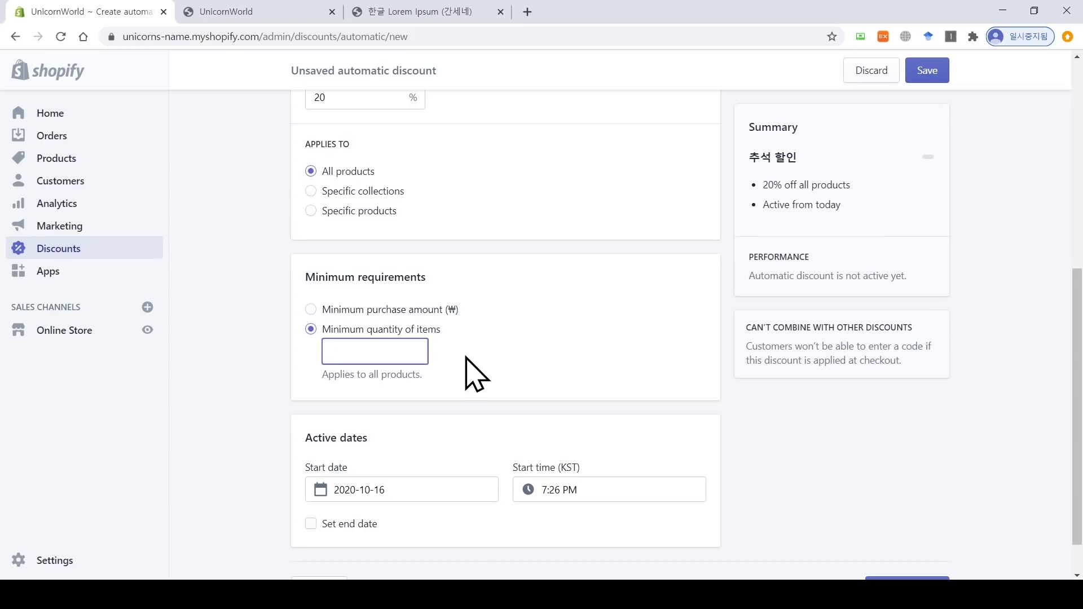
pyautogui.scroll(-1, 477, 375)
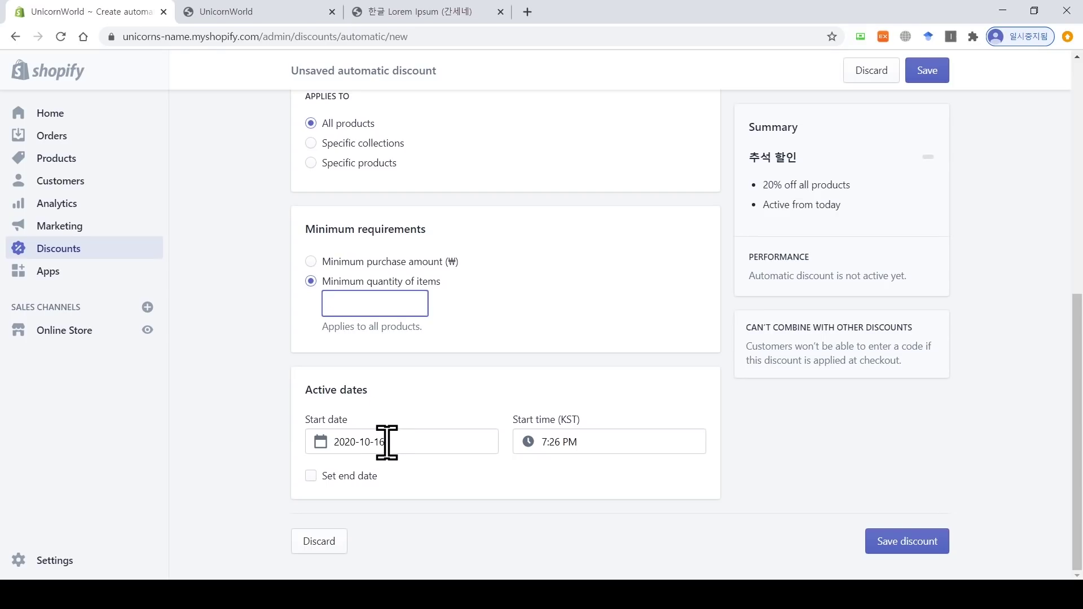
pyautogui.click(311, 475)
pyautogui.click(310, 475)
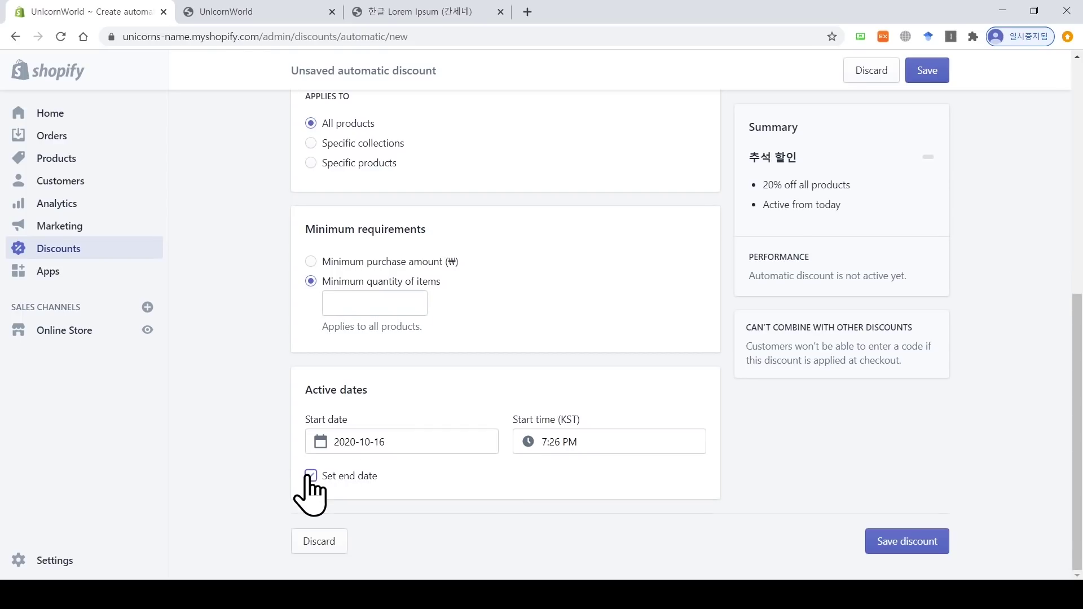
# Step: Discard the unsaved '추석 할인' draft and switch to the Discount codes list
pyautogui.scroll(8, 505, 338)
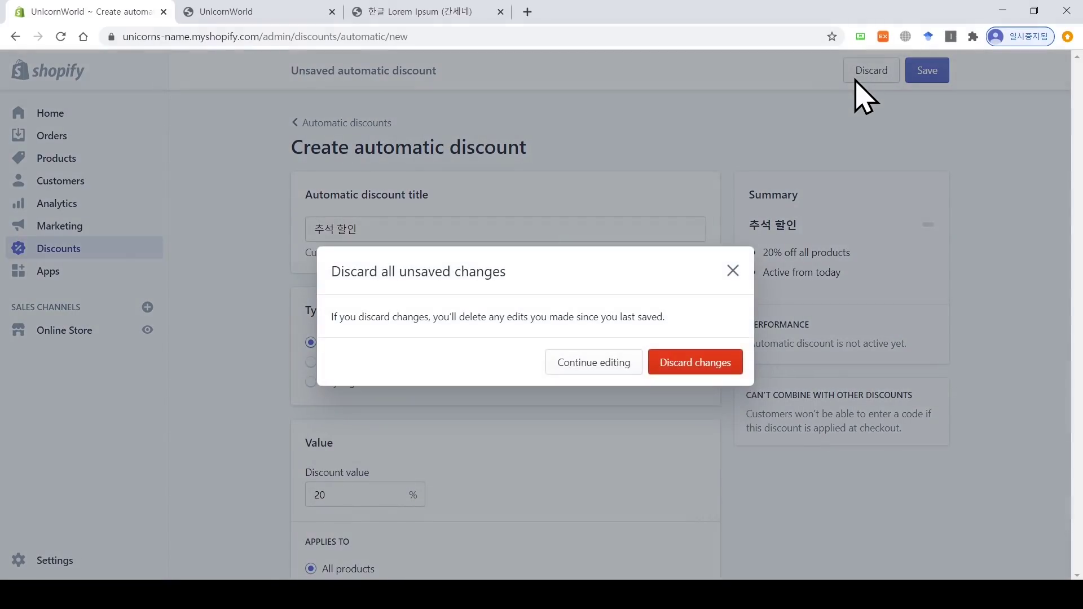
pyautogui.click(858, 79)
pyautogui.click(689, 369)
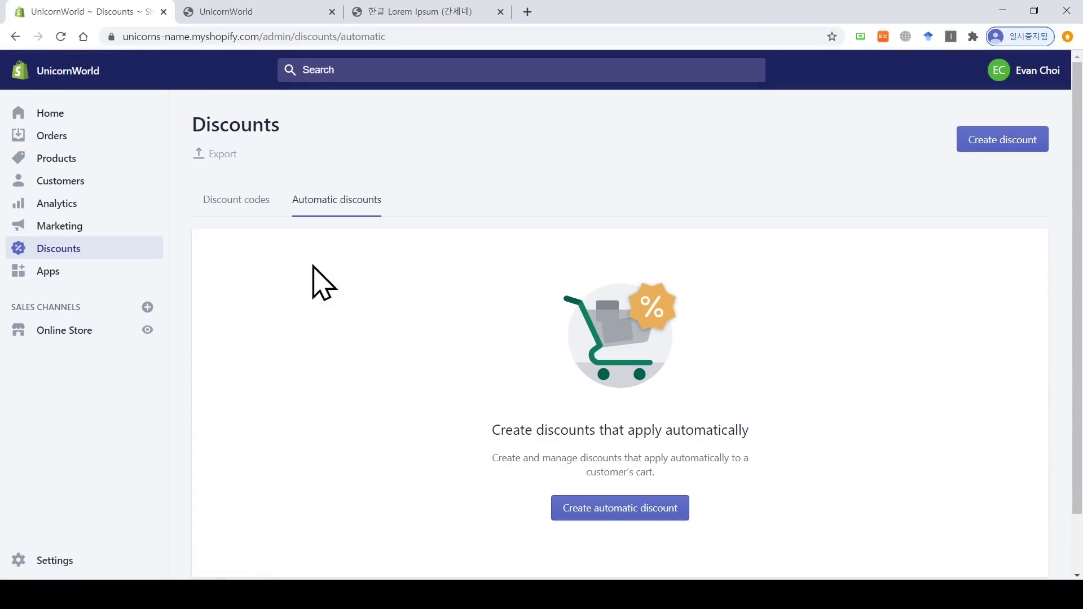
pyautogui.click(229, 200)
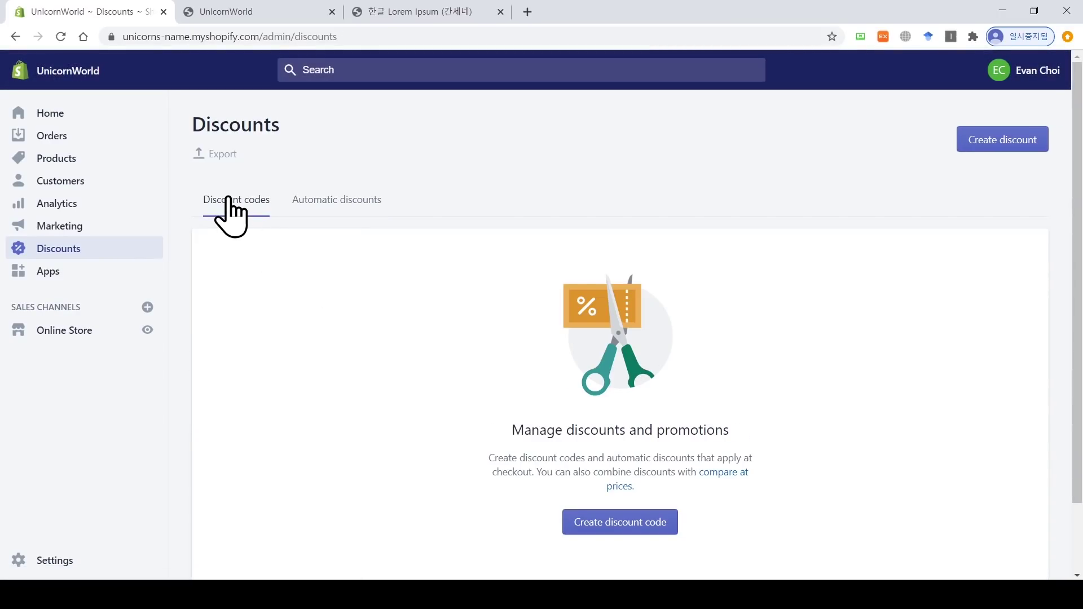
# Step: Create a new discount code FALL giving 15% off
pyautogui.click(620, 523)
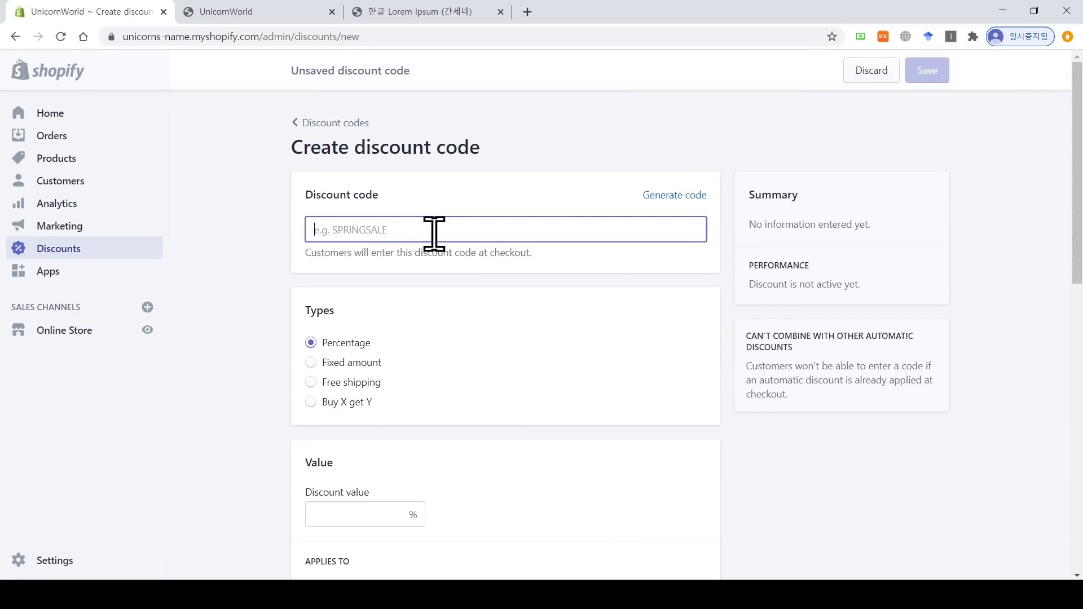
pyautogui.write('ㄹ')
pyautogui.press('BackSpace')
pyautogui.write('FA')
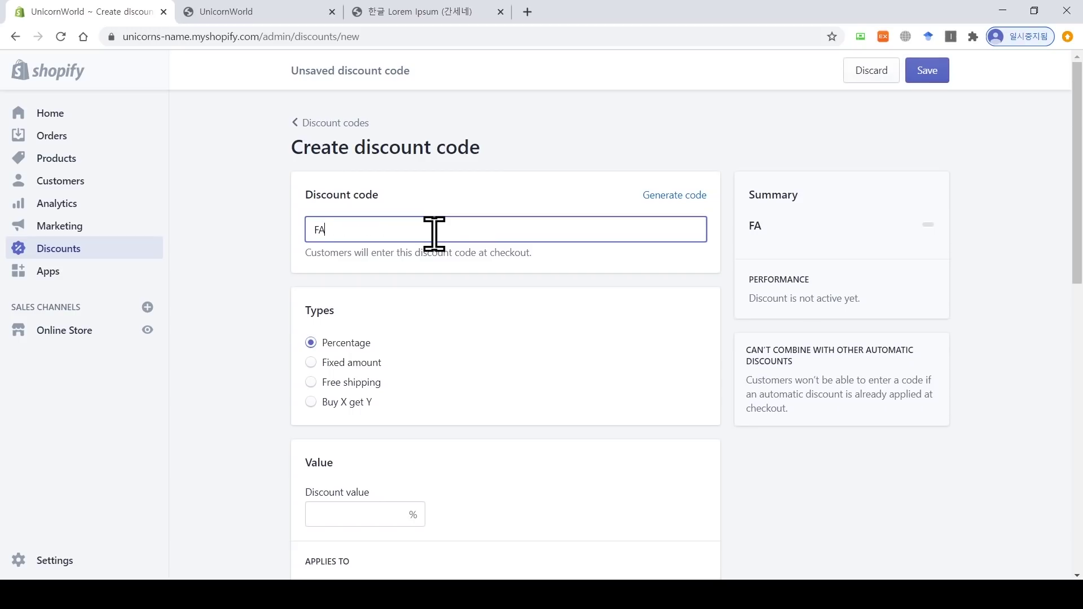
pyautogui.write('LL')
pyautogui.moveTo(348, 234); pyautogui.dragTo(295, 249)
pyautogui.click(285, 261)
pyautogui.scroll(-3, 286, 261)
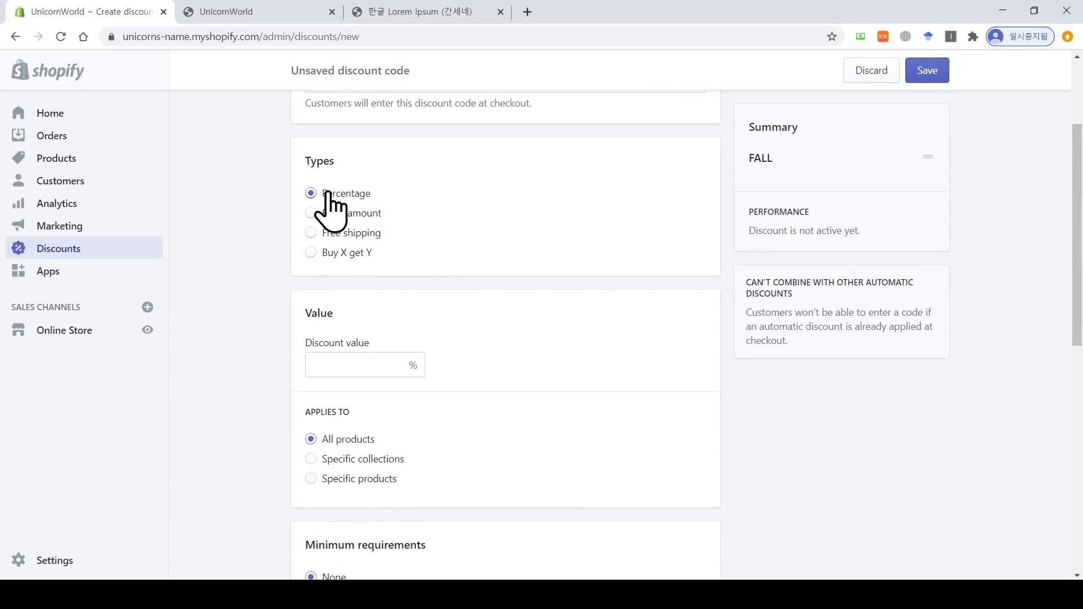
pyautogui.click(357, 364)
pyautogui.write('15')
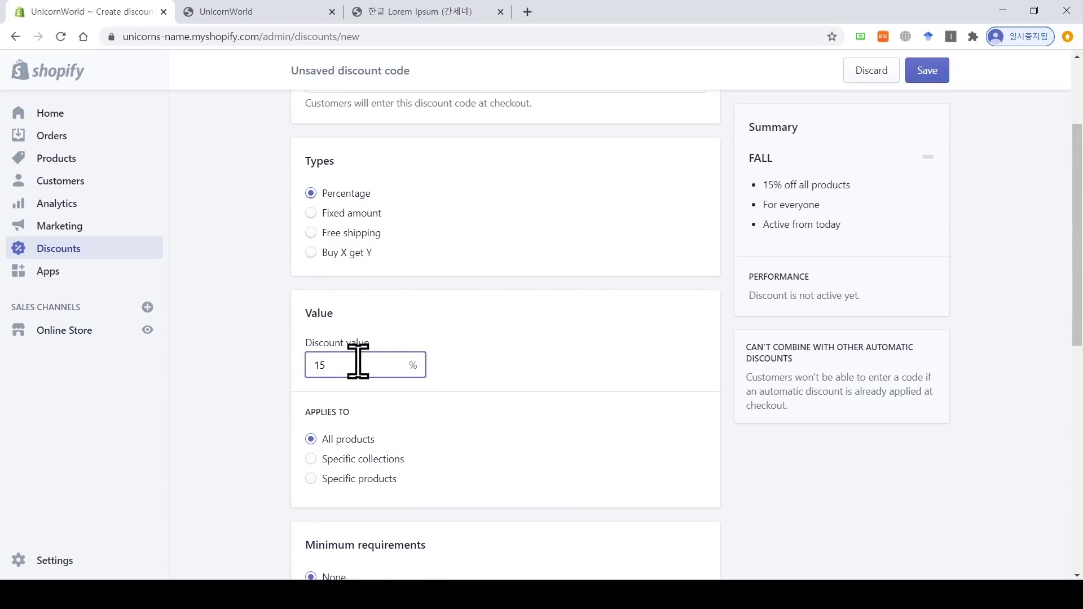
pyautogui.moveTo(1077, 237); pyautogui.dragTo(1077, 302)
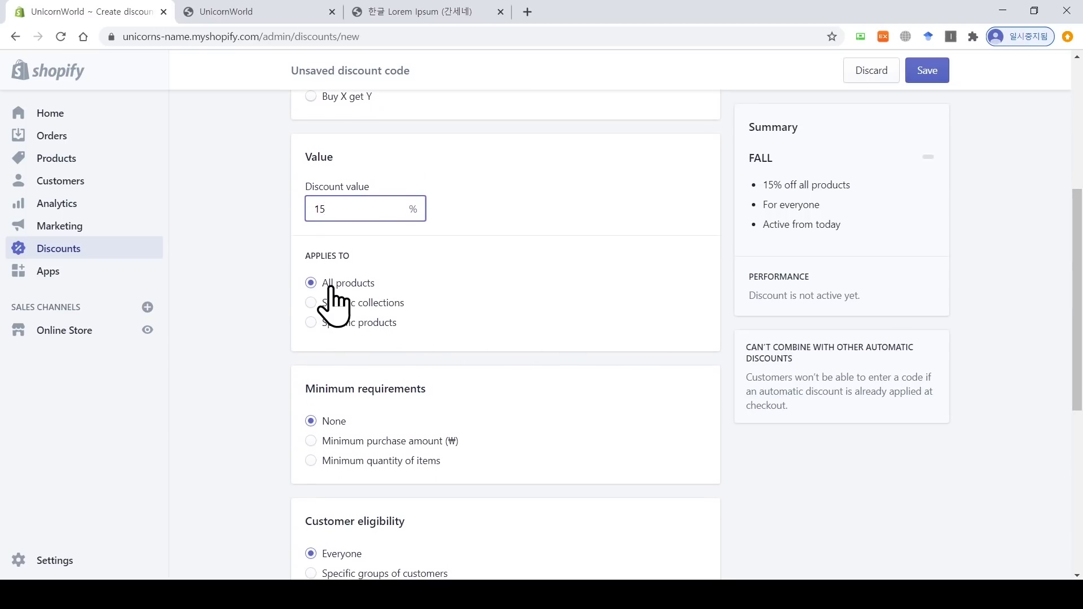
pyautogui.scroll(-3, 500, 355)
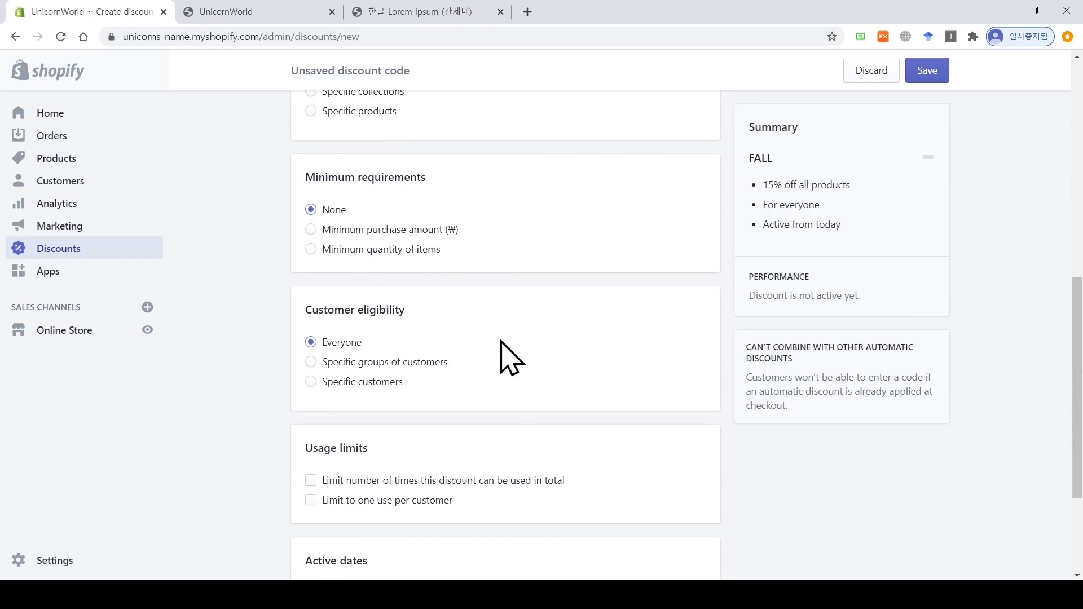
# Step: Require a minimum purchase amount of ₩50,000 for the FALL code
pyautogui.click(311, 229)
pyautogui.click(359, 252)
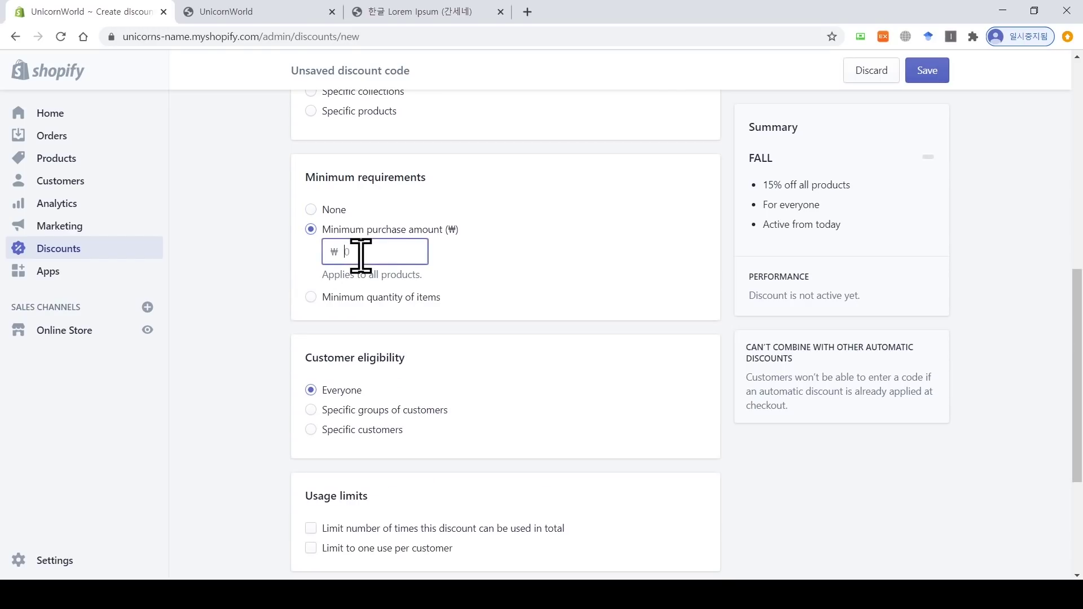
pyautogui.write('50000')
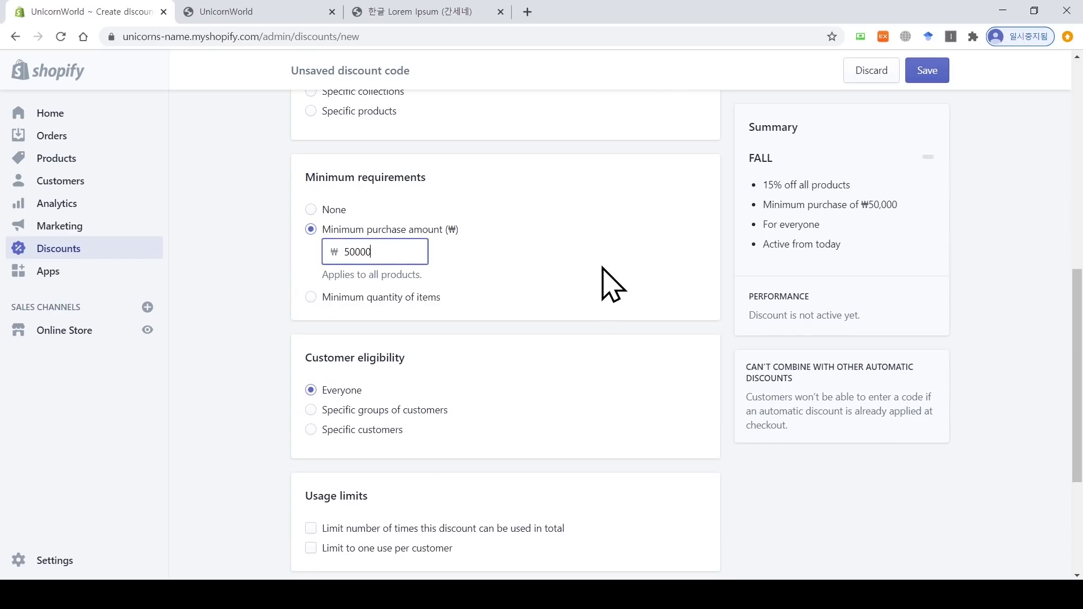
pyautogui.scroll(-2, 1078, 309)
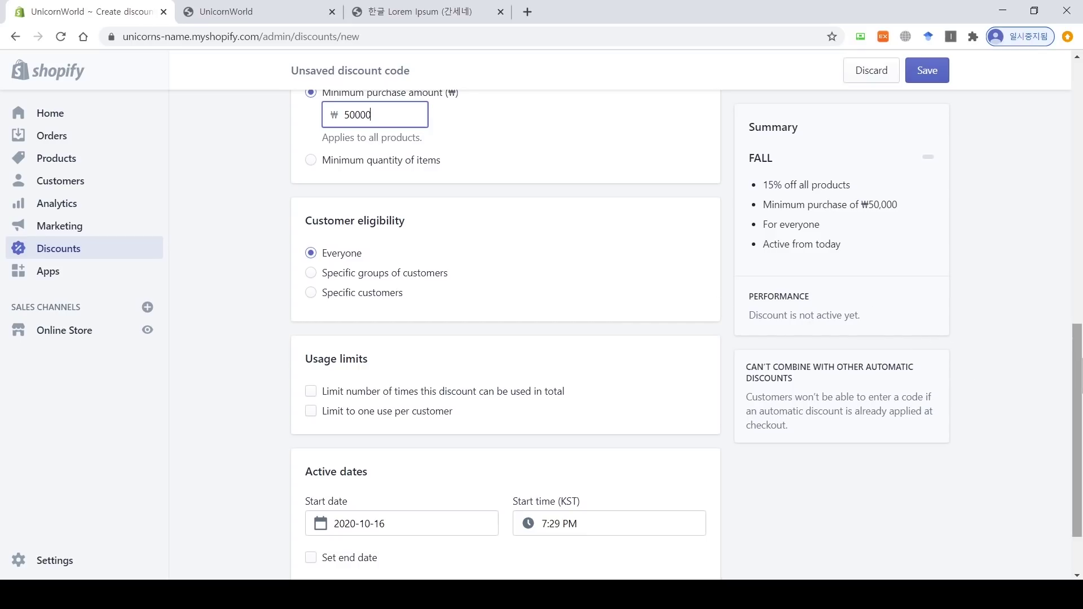
pyautogui.scroll(-2, 1077, 395)
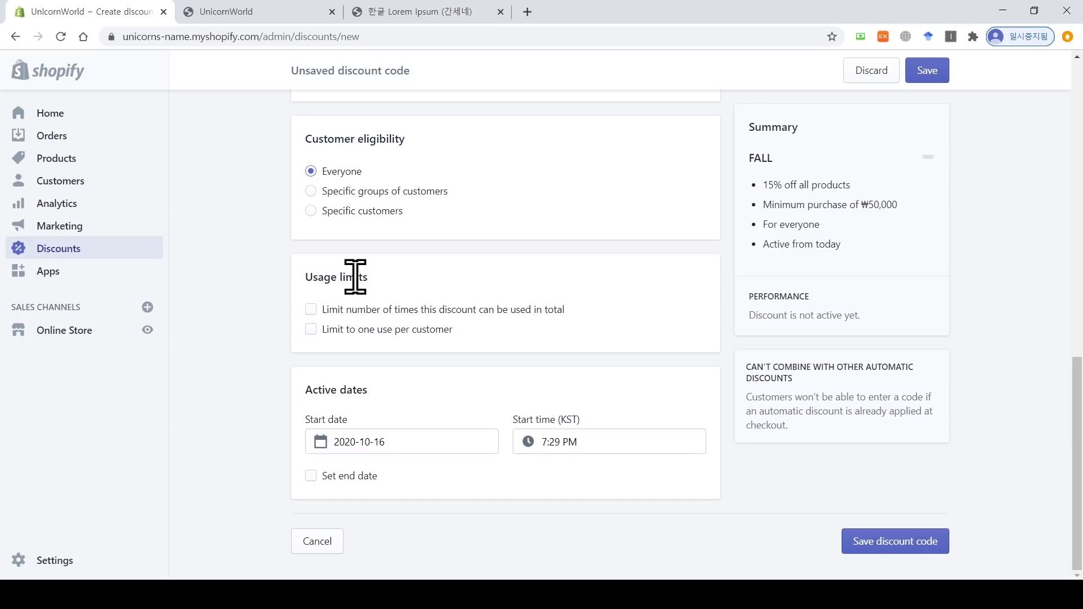
# Step: Limit the FALL code to 500 total uses and save it
pyautogui.click(310, 309)
pyautogui.click(402, 331)
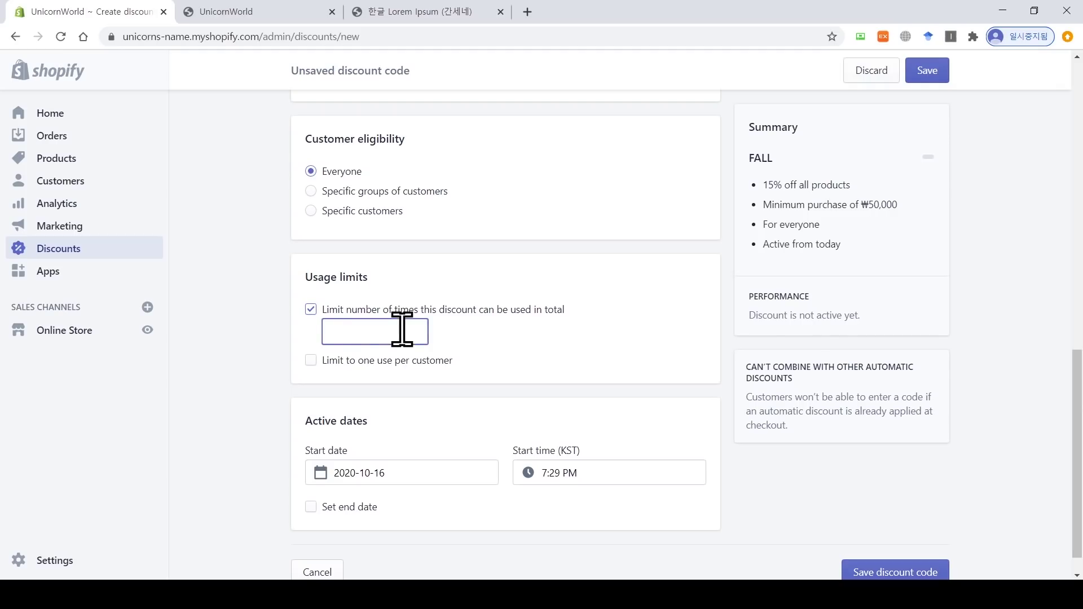
pyautogui.write('500')
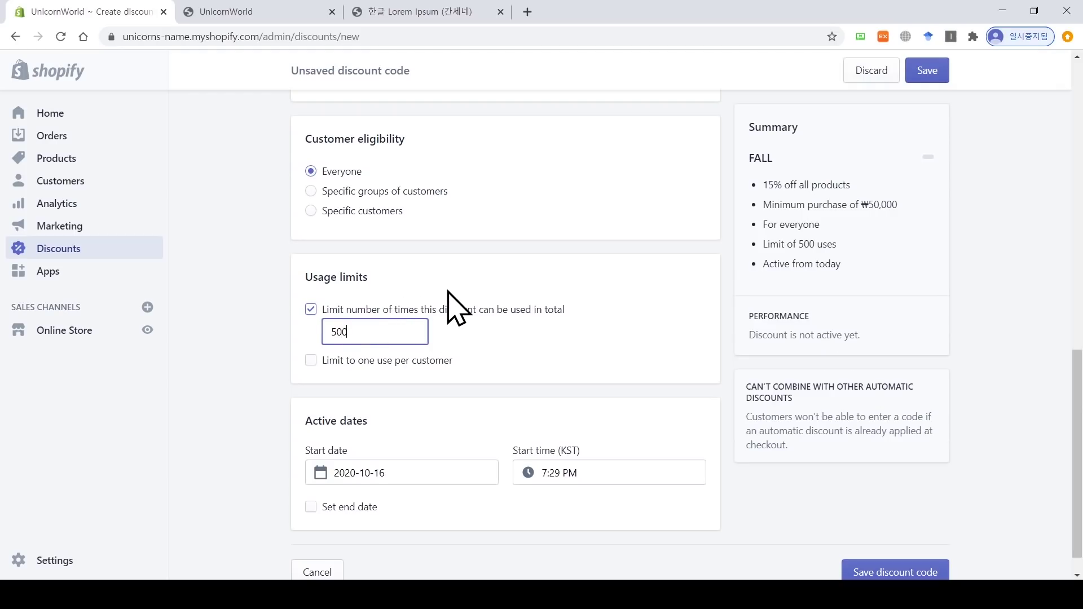
pyautogui.click(310, 361)
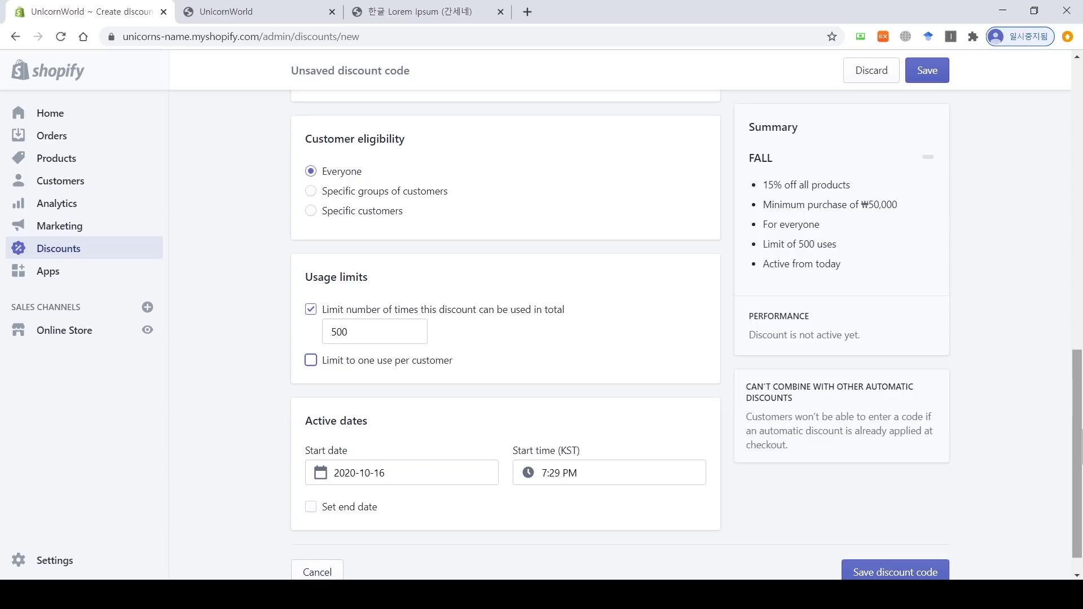
pyautogui.scroll(10, 1080, 435)
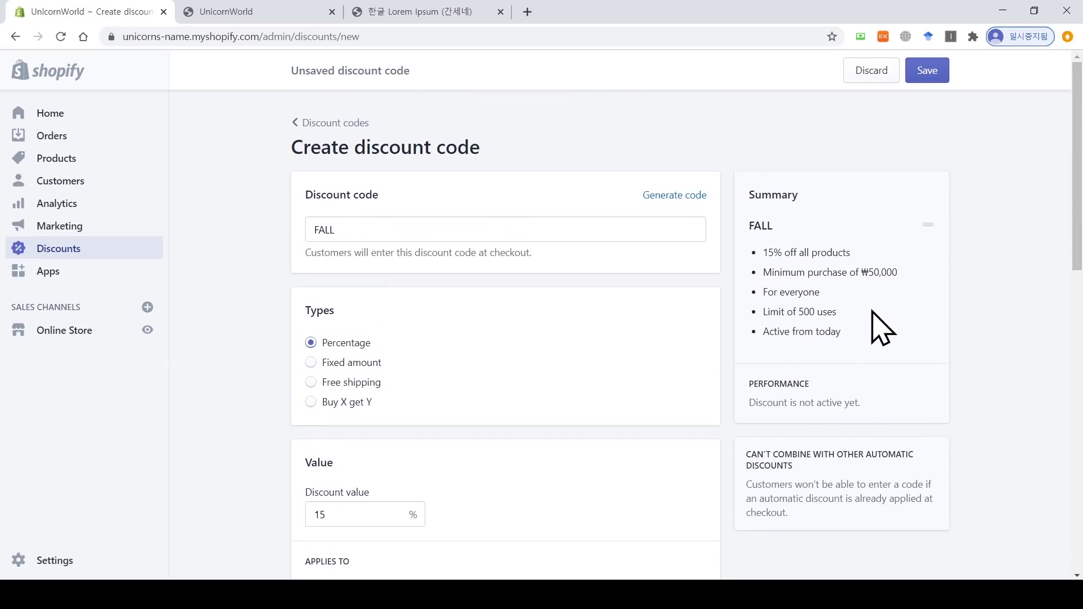
pyautogui.click(929, 79)
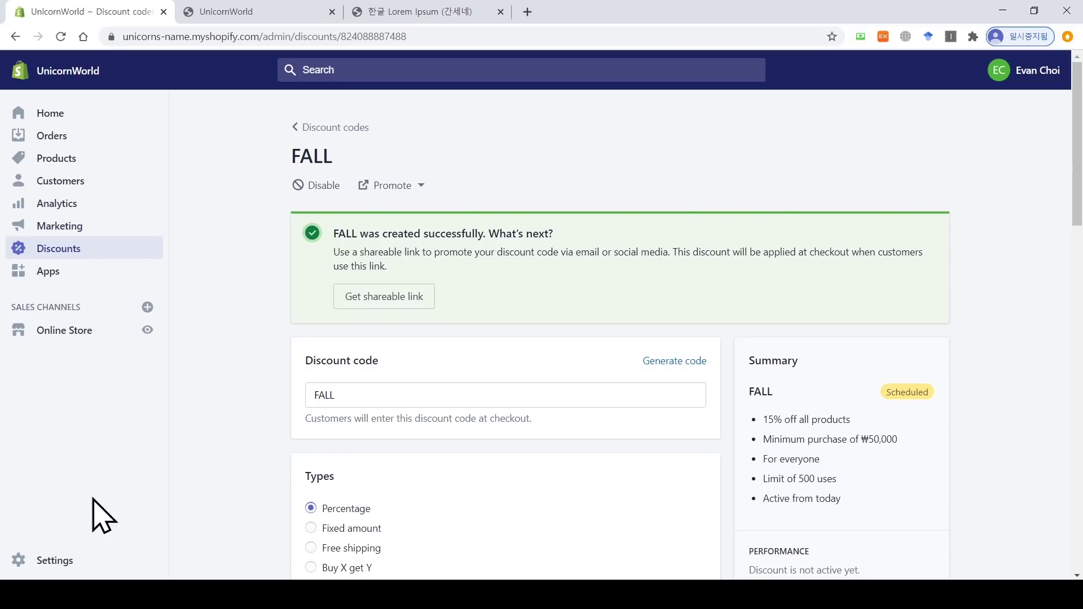
pyautogui.click(73, 332)
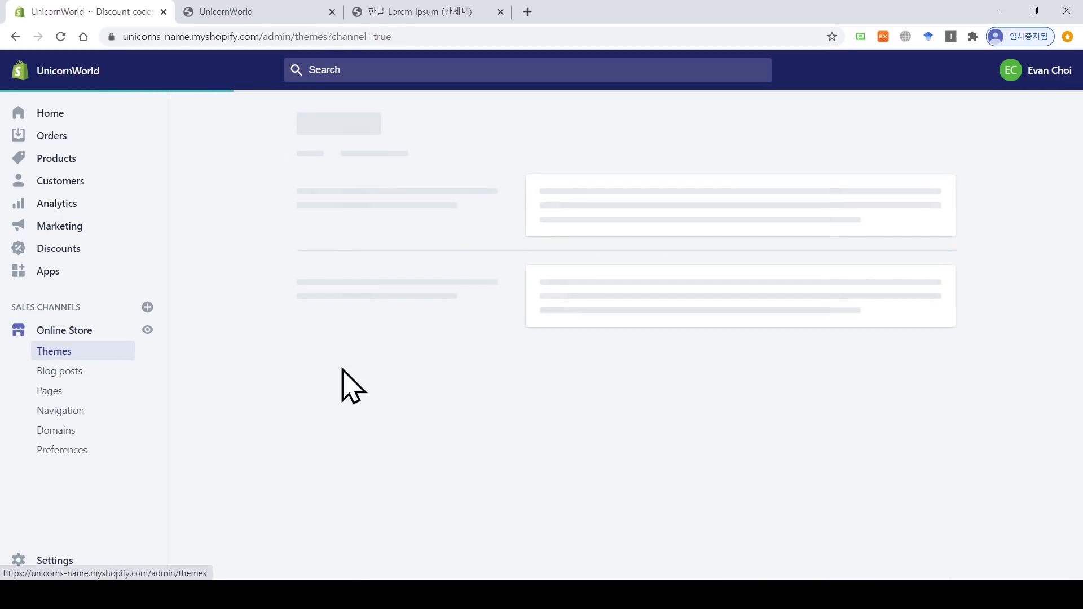
# Step: In the live theme's header settings, enable Show announcement and select its placeholder text
pyautogui.click(927, 237)
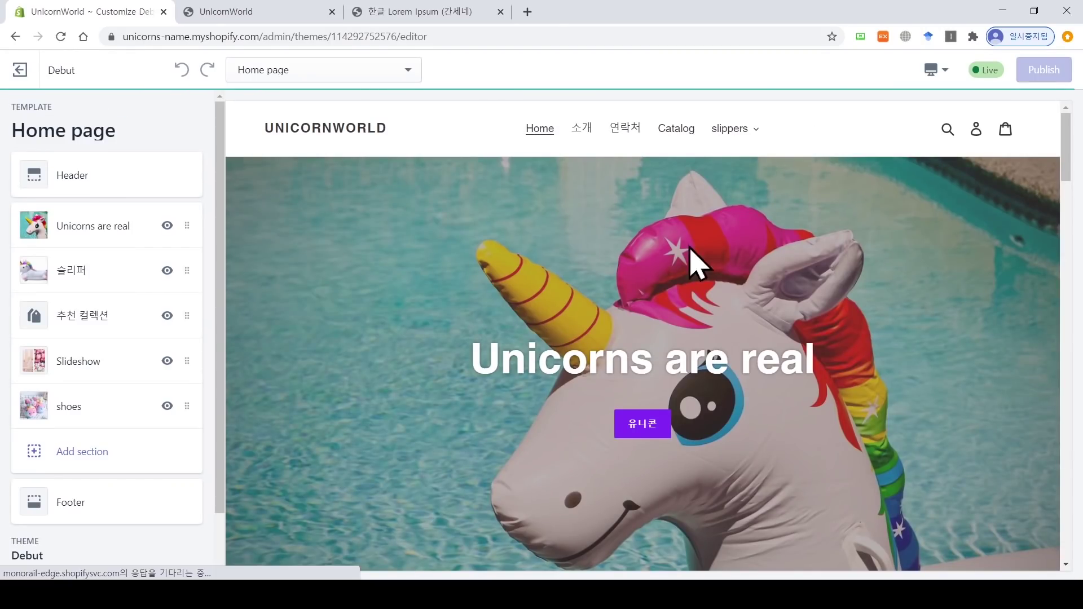
pyautogui.click(71, 181)
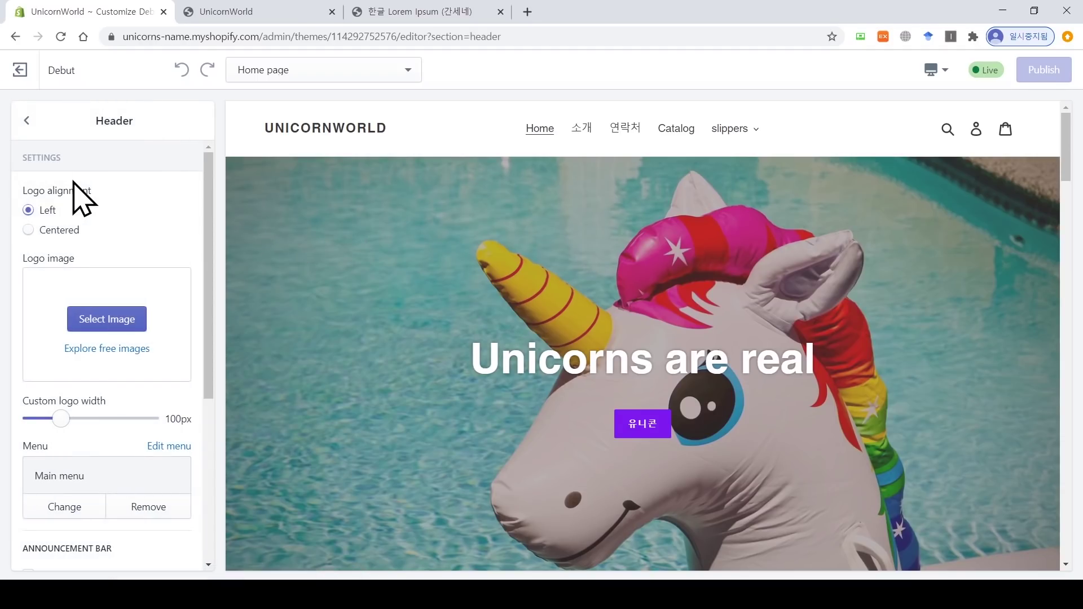
pyautogui.scroll(-4, 210, 339)
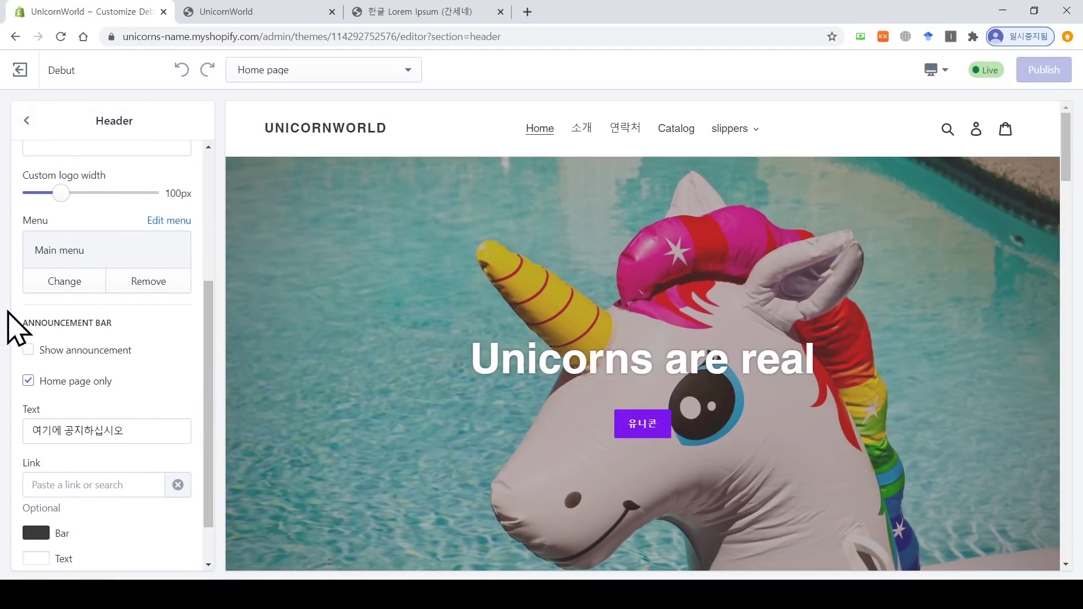
pyautogui.moveTo(113, 323); pyautogui.dragTo(13, 338)
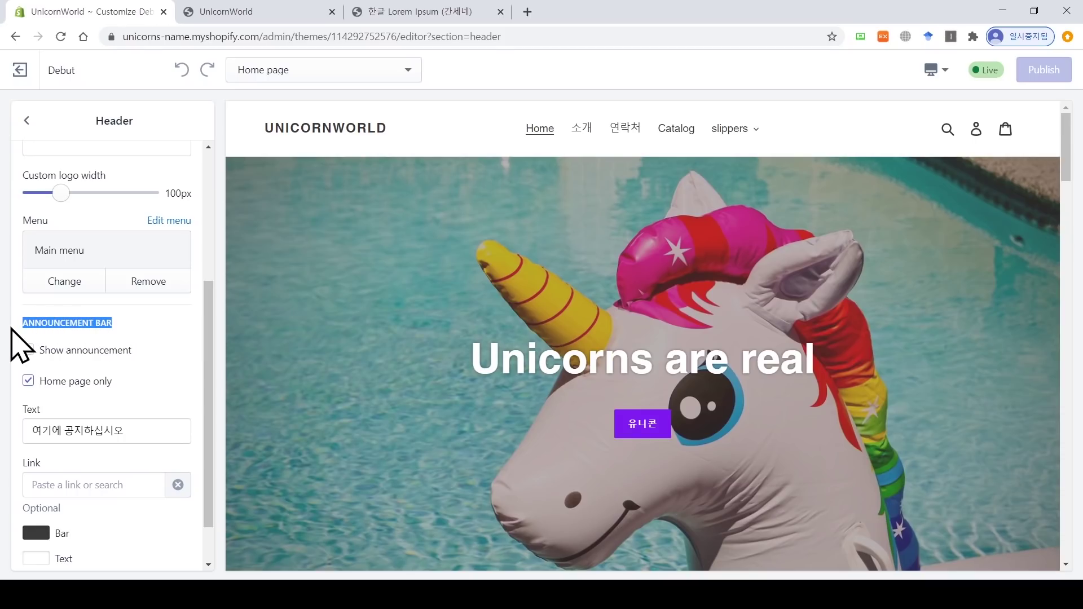
pyautogui.click(157, 320)
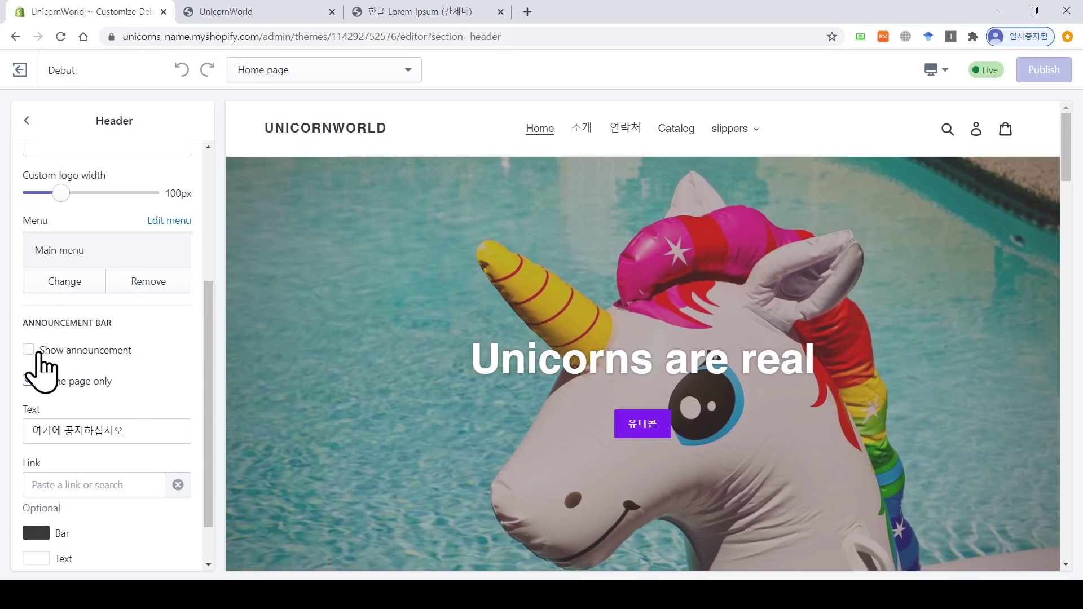
pyautogui.moveTo(94, 350); pyautogui.dragTo(99, 351)
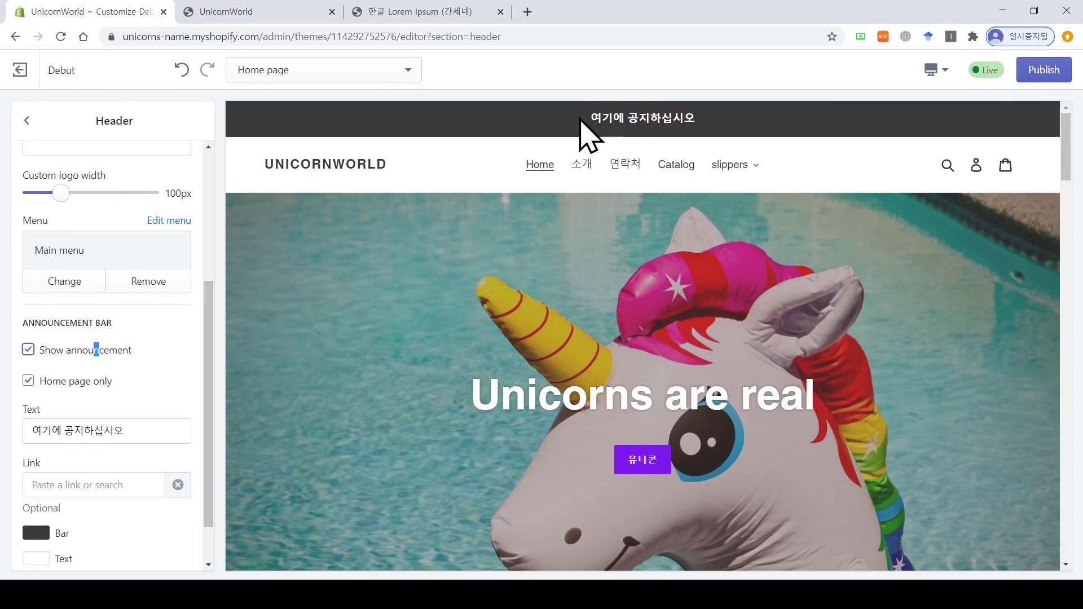
pyautogui.moveTo(590, 118); pyautogui.dragTo(697, 117)
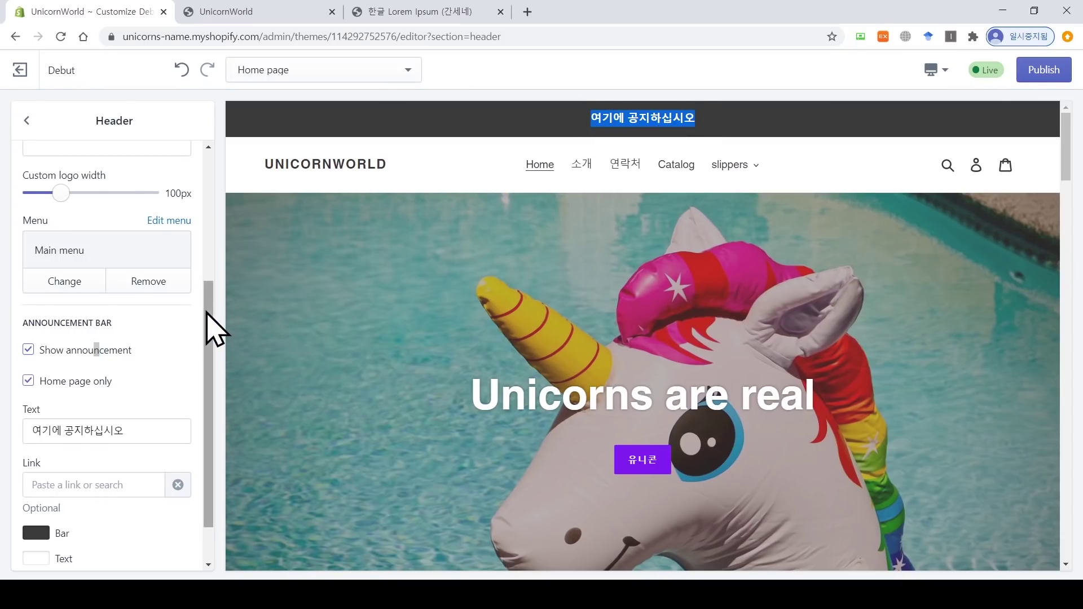
pyautogui.moveTo(212, 327); pyautogui.dragTo(212, 362)
pyautogui.click(138, 375)
pyautogui.moveTo(138, 375); pyautogui.dragTo(5, 377)
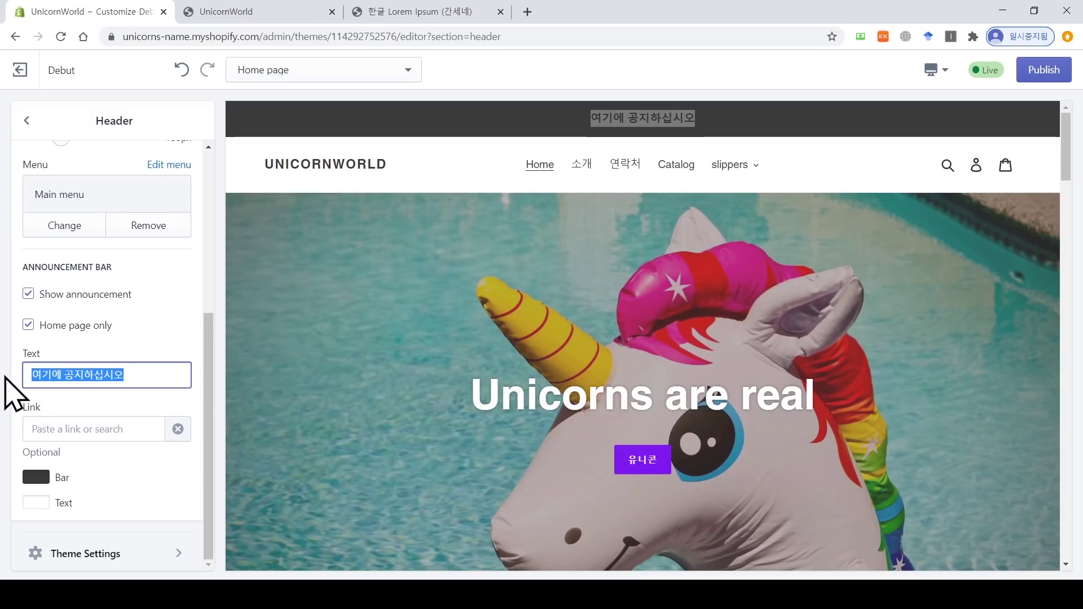
# Step: Replace the announcement text with '가을철 할인 코드 FALL - 50,000원 이상 구매 시'
pyautogui.write('r')
pyautogui.press('BackSpace')
pyautogui.write('ㄱ')
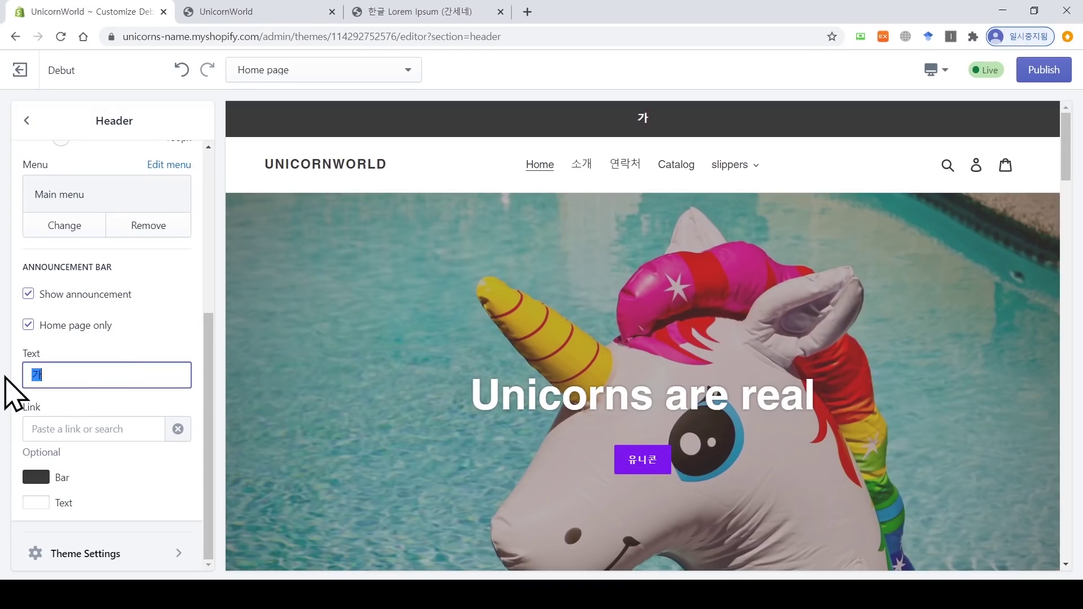
pyautogui.write('을철 할인 ㅋ')
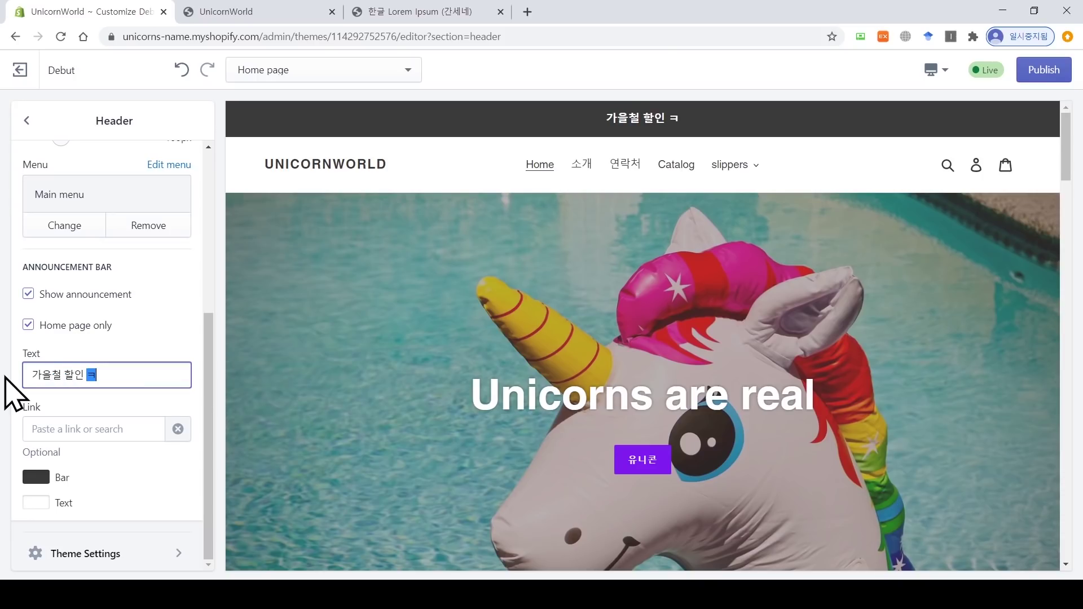
pyautogui.write('ㅗ드 FAL')
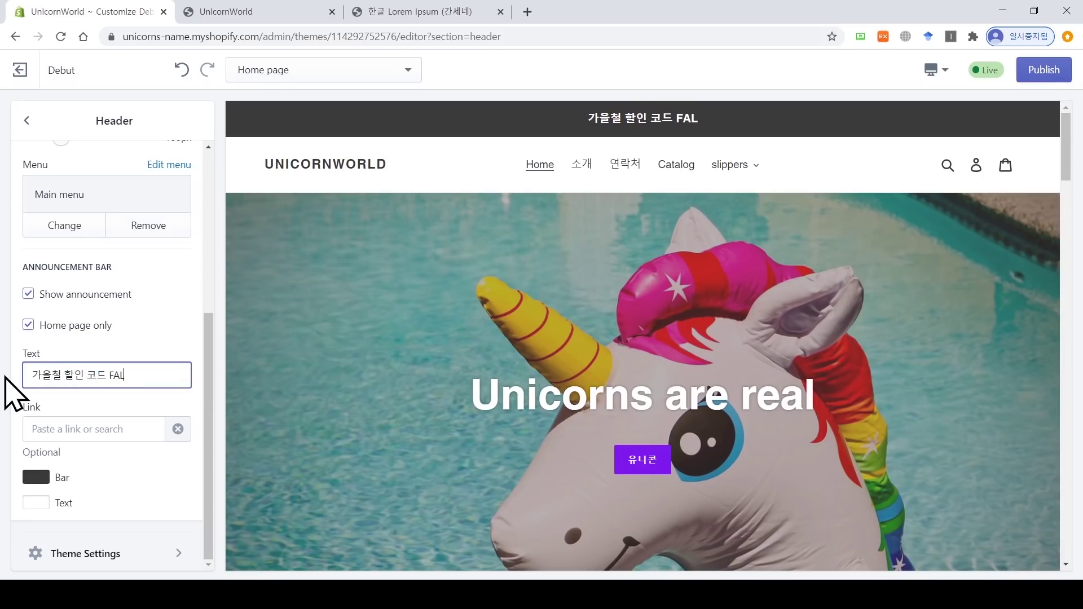
pyautogui.write('L - 50')
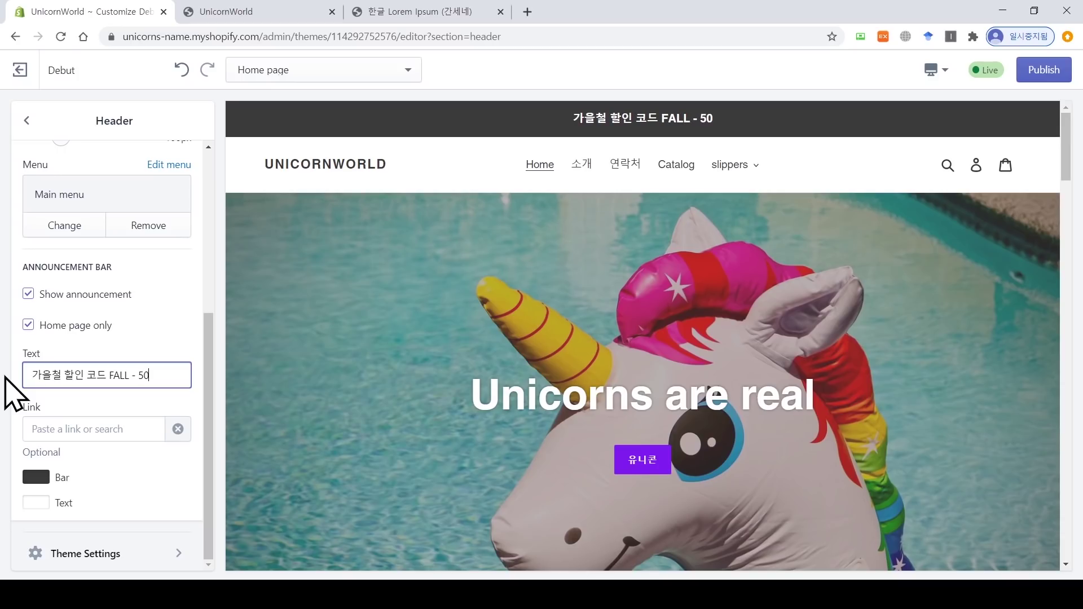
pyautogui.write(',000원')
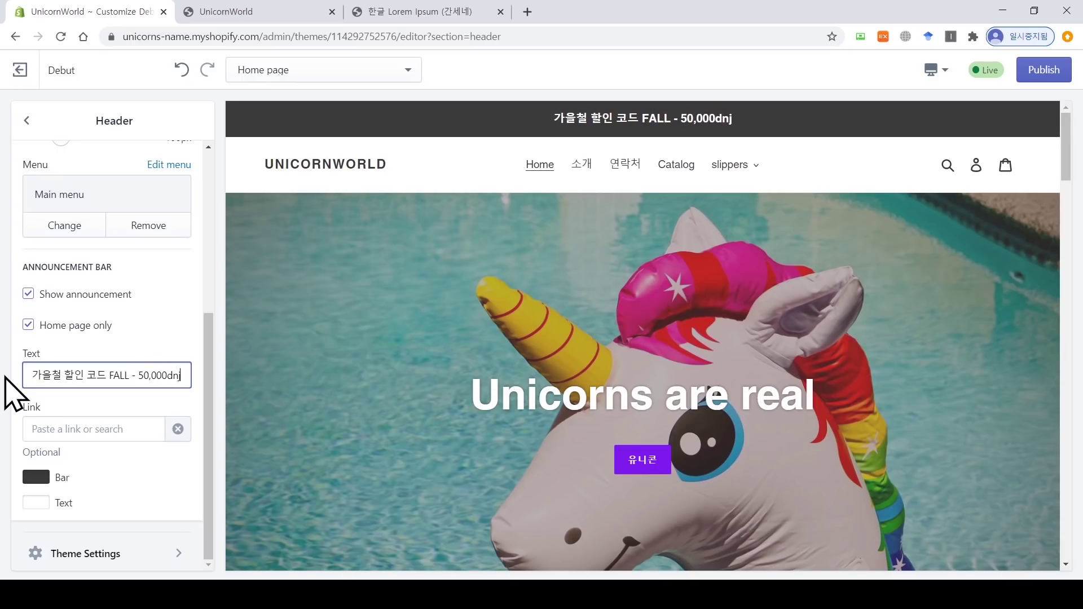
pyautogui.write('상 구매 시')
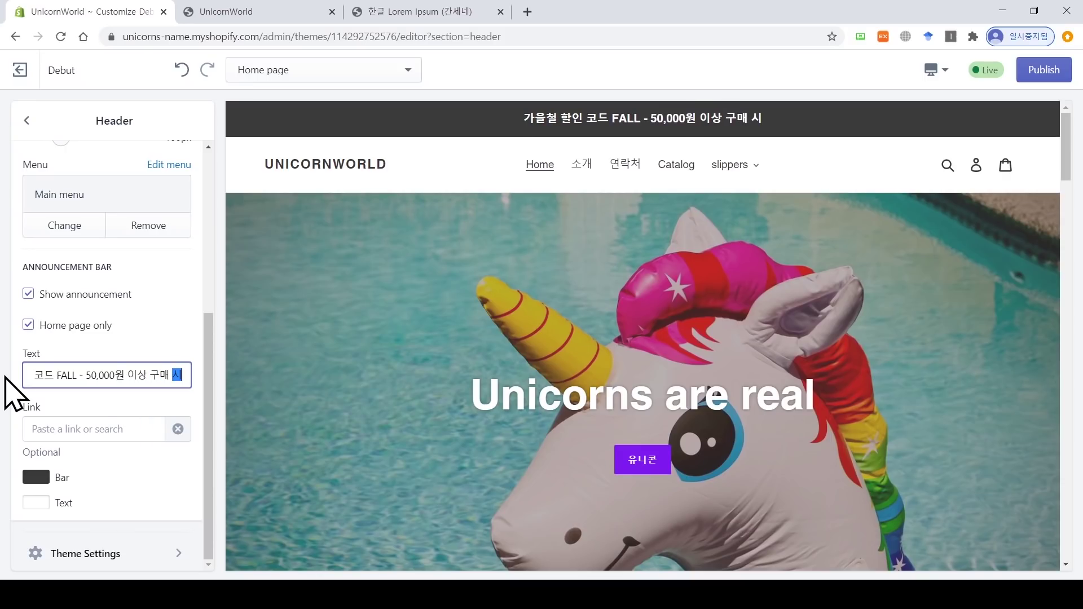
pyautogui.moveTo(526, 117); pyautogui.dragTo(1066, 121)
pyautogui.click(844, 128)
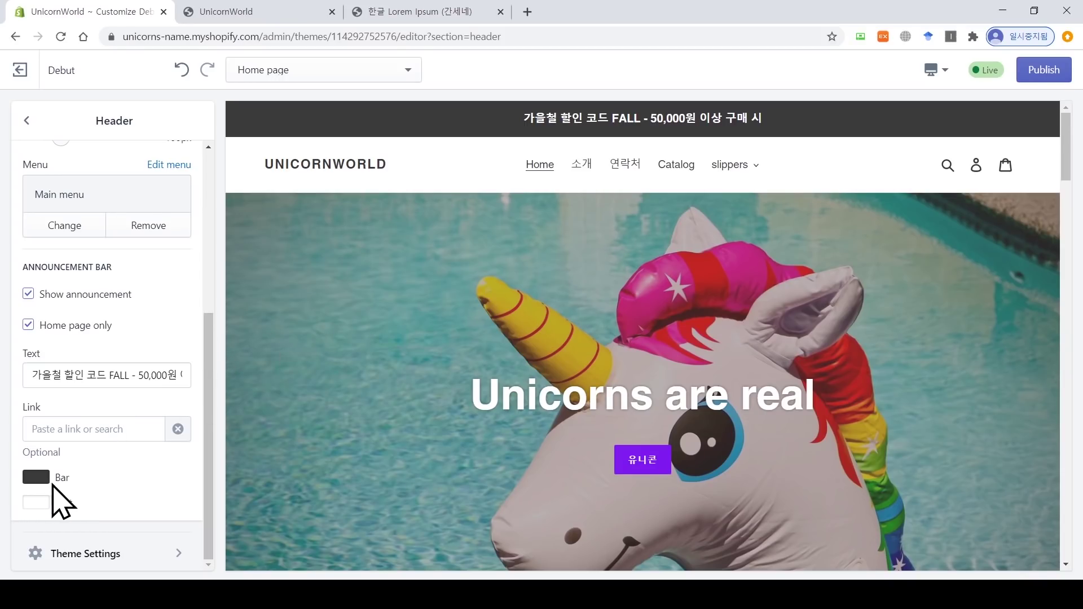
# Step: Set the announcement bar colour to pink #C783CC
pyautogui.click(36, 479)
pyautogui.moveTo(160, 303); pyautogui.dragTo(113, 197)
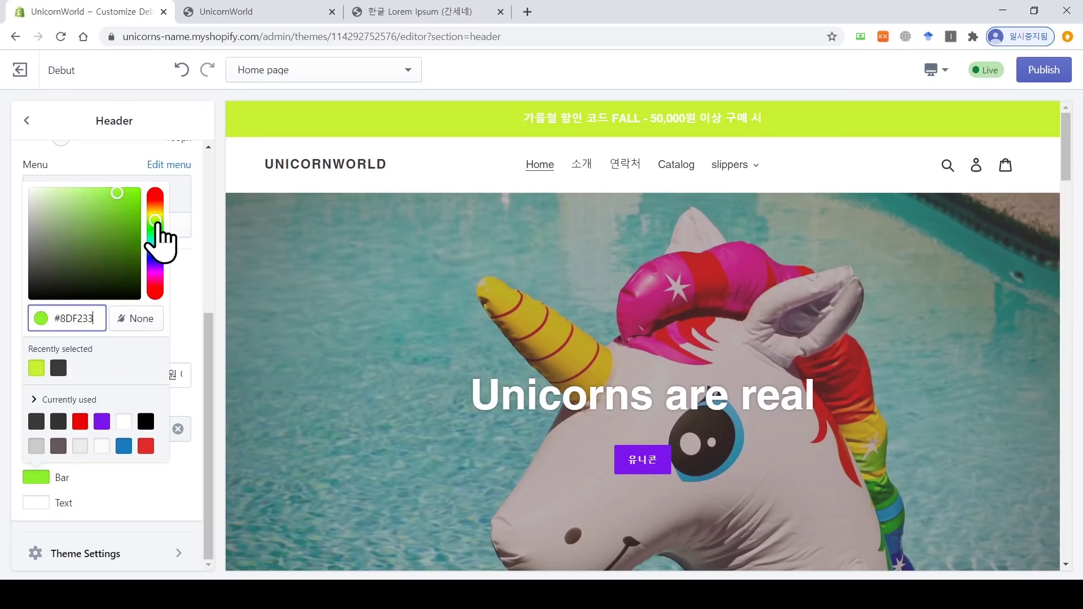
pyautogui.moveTo(155, 226); pyautogui.dragTo(156, 276)
pyautogui.click(77, 201)
pyautogui.moveTo(77, 202); pyautogui.dragTo(68, 210)
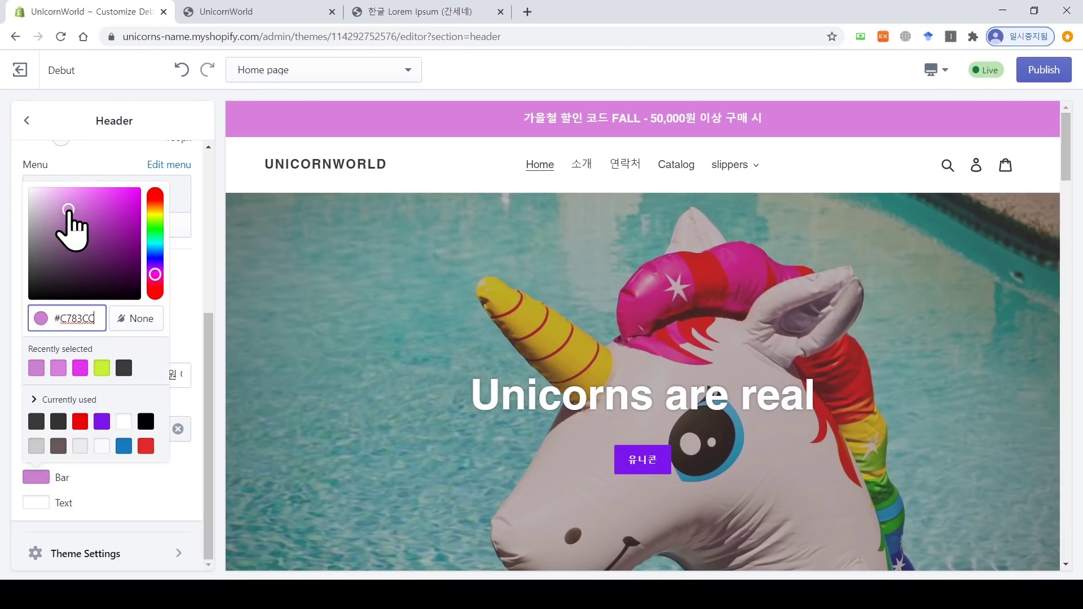
pyautogui.click(188, 527)
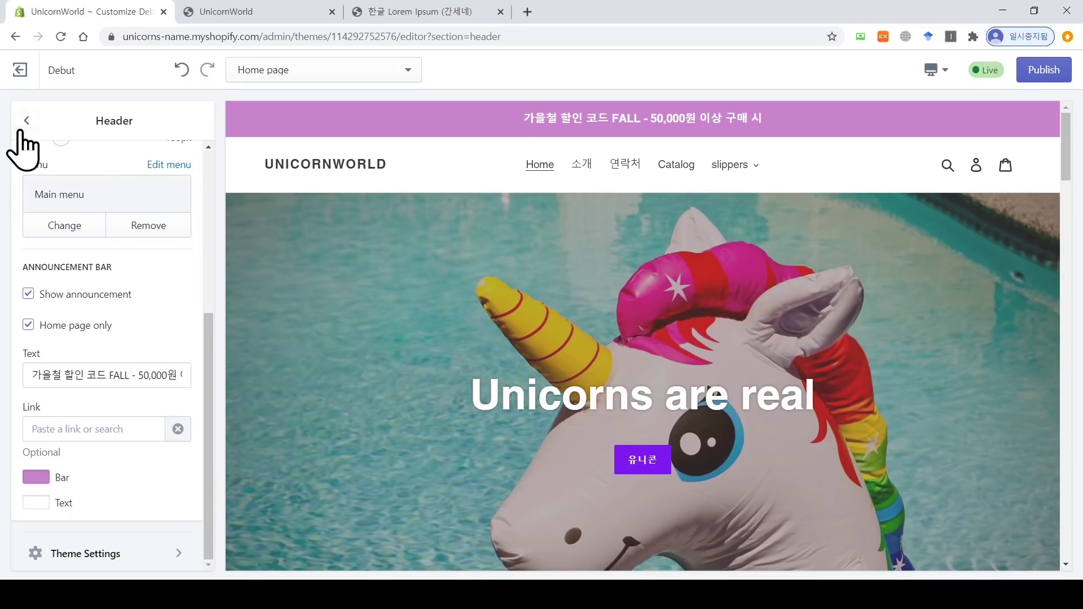
# Step: Publish the theme changes and leave the theme editor
pyautogui.click(24, 122)
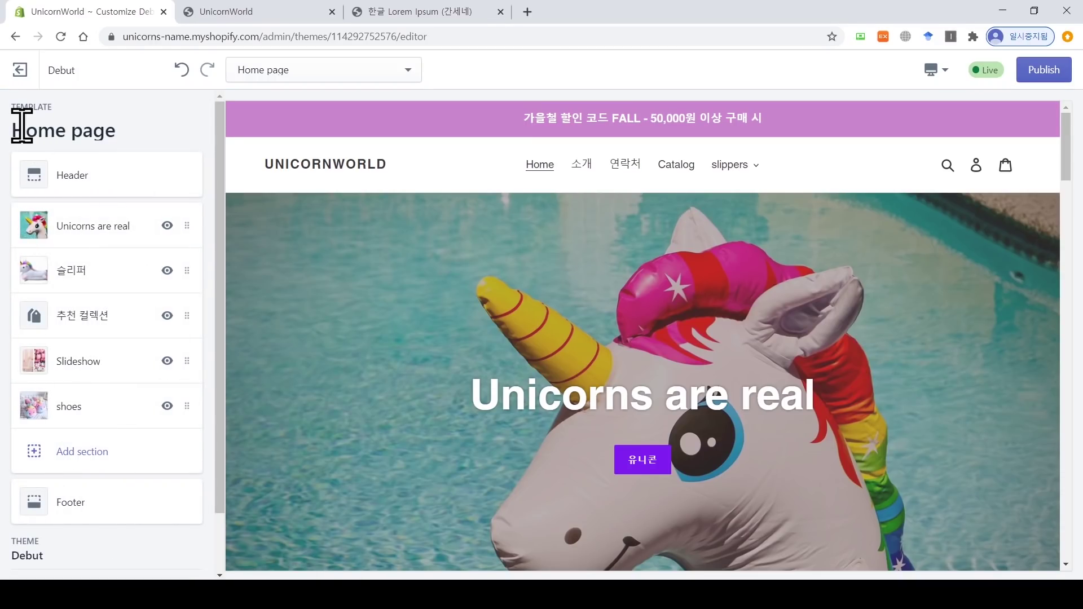
pyautogui.click(1058, 70)
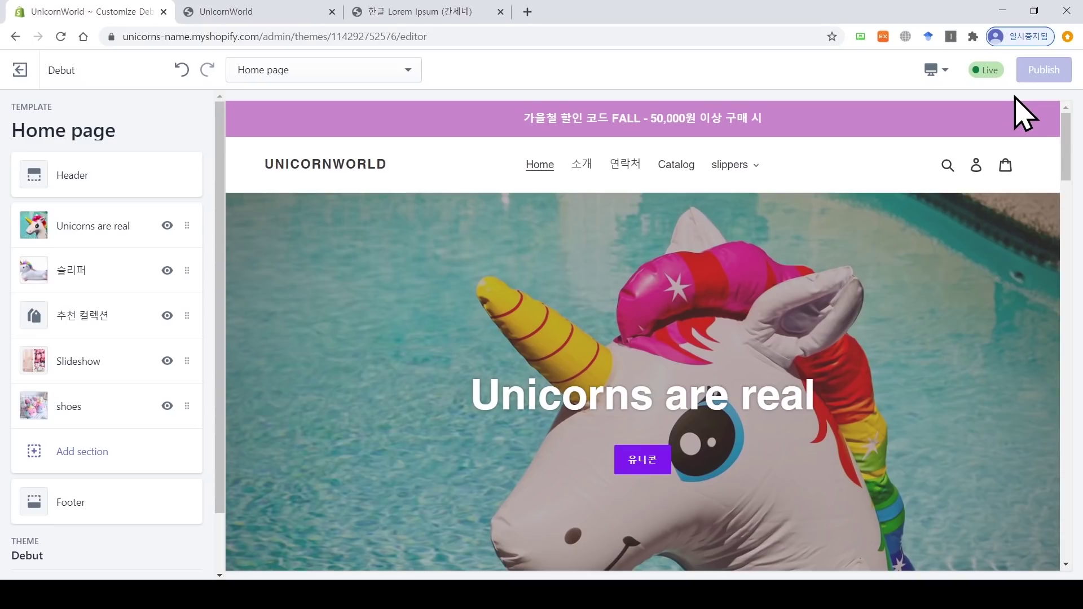
pyautogui.click(20, 72)
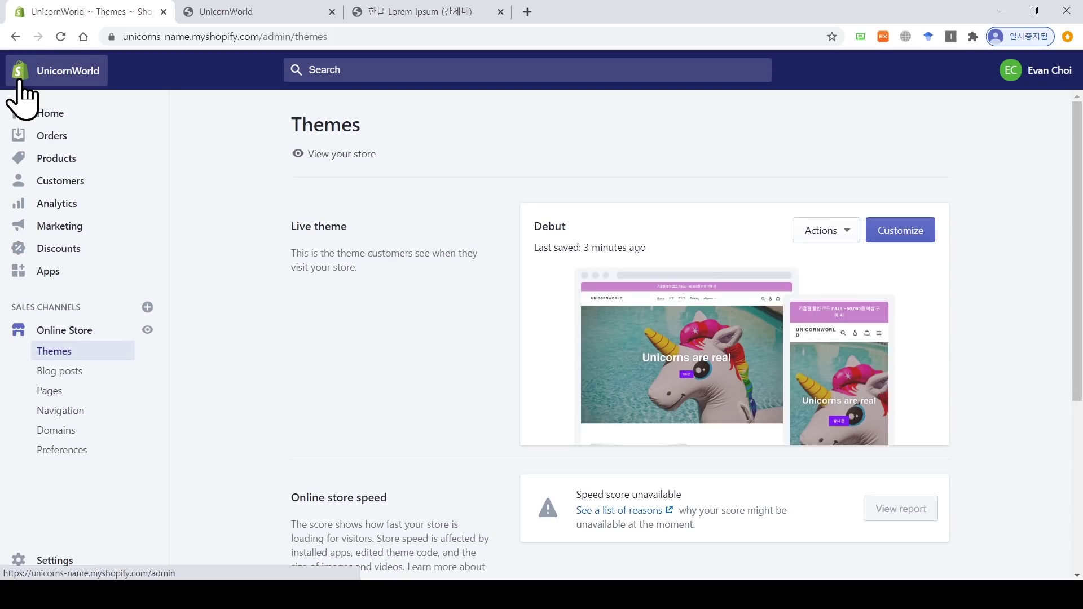
# Step: Go to Payments settings and open the third-party payment providers list
pyautogui.click(63, 561)
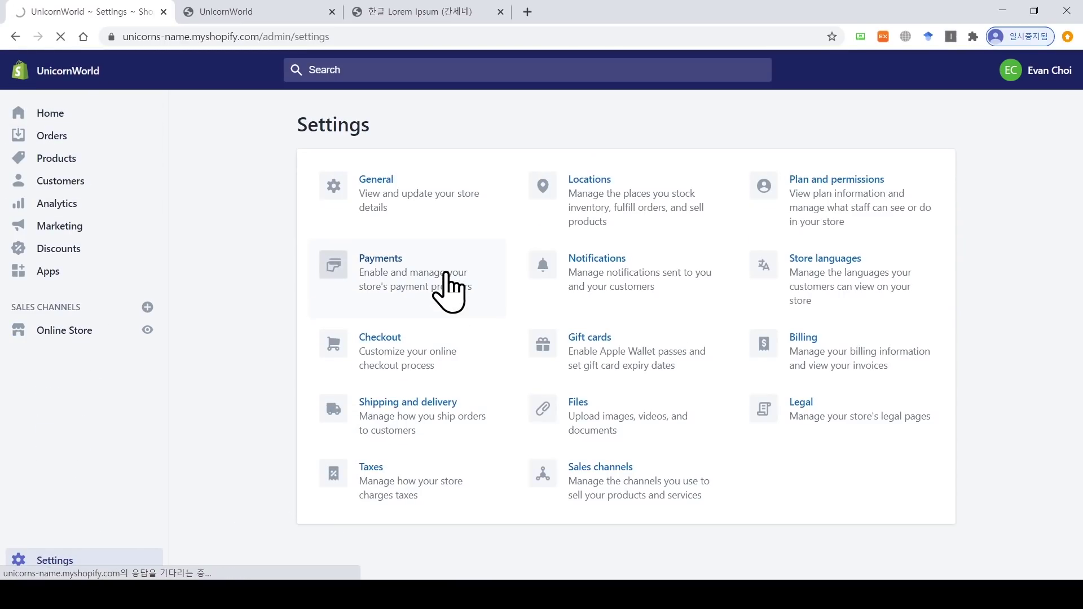
pyautogui.click(446, 276)
pyautogui.moveTo(612, 218); pyautogui.dragTo(522, 213)
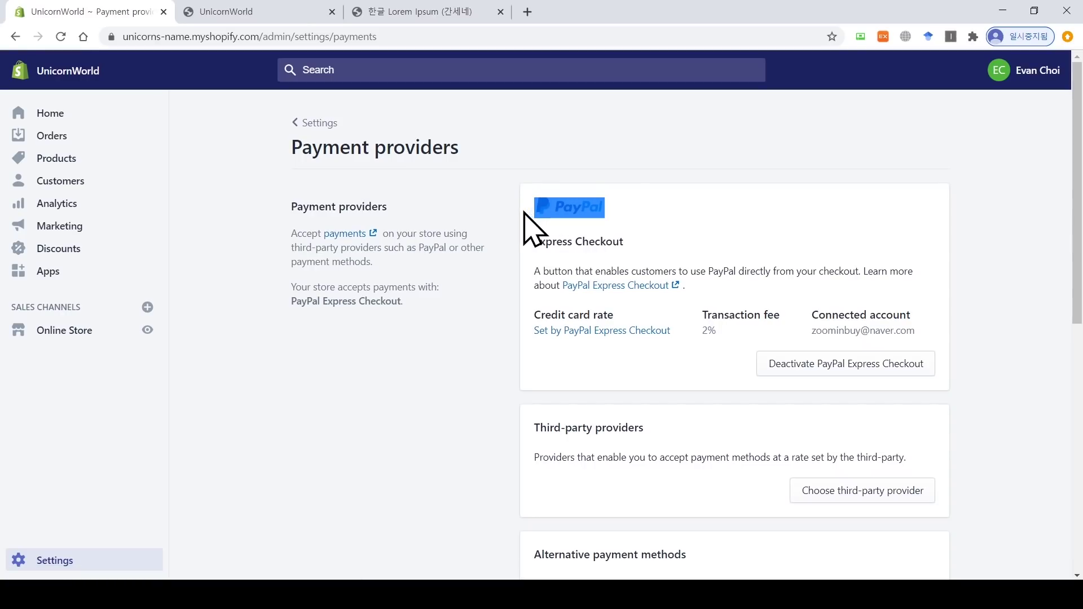
pyautogui.click(727, 201)
pyautogui.scroll(-5, 727, 201)
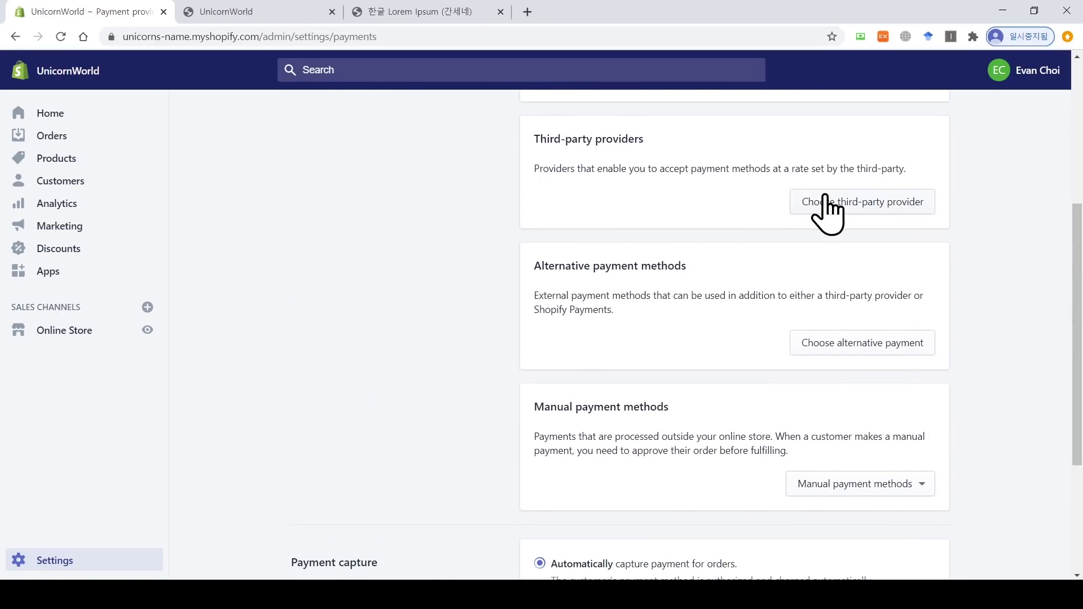
pyautogui.click(830, 210)
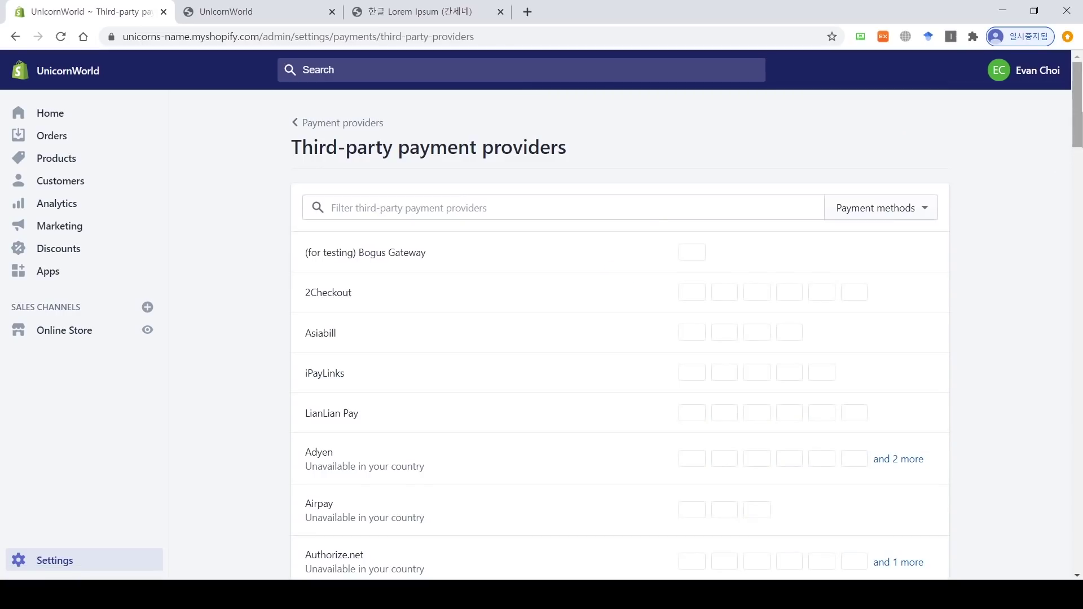
pyautogui.scroll(-2, 874, 201)
pyautogui.scroll(1, 874, 201)
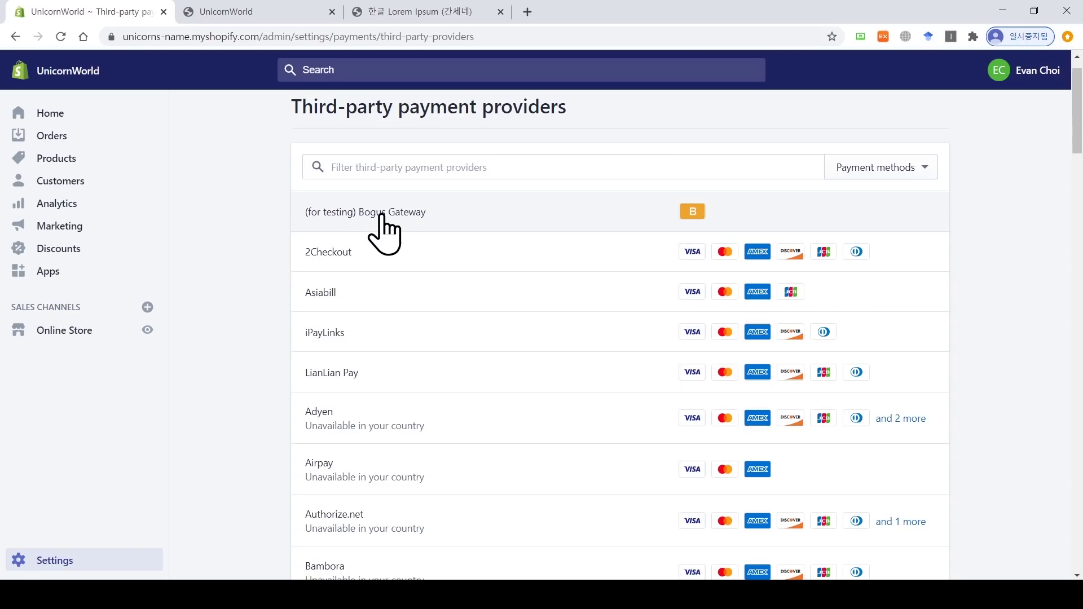
# Step: Activate the (for testing) Bogus Gateway and switch to the storefront tab
pyautogui.click(410, 216)
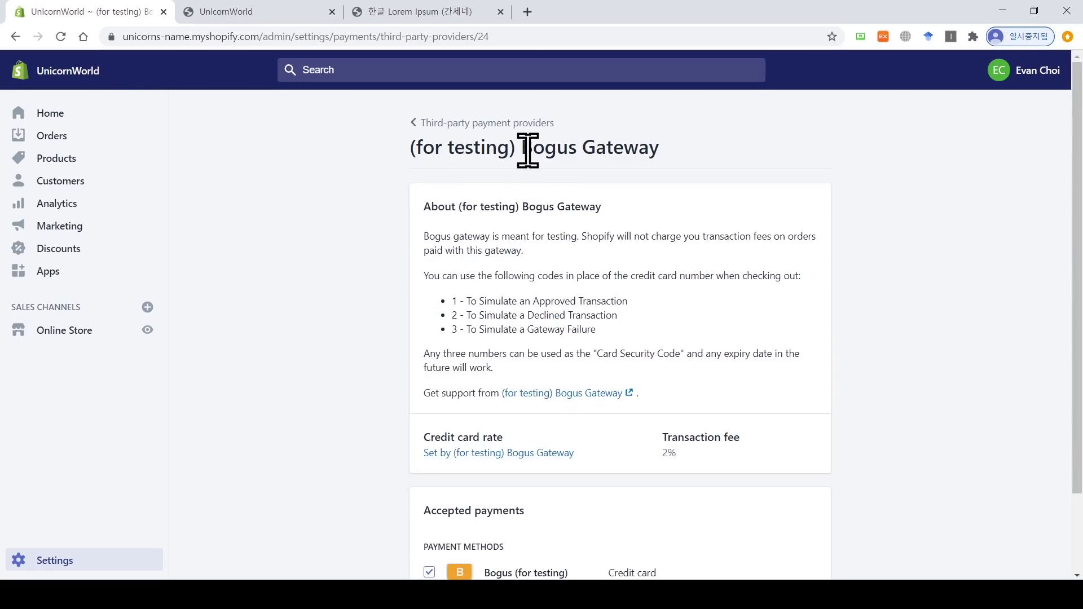
pyautogui.moveTo(521, 148); pyautogui.dragTo(662, 150)
pyautogui.click(668, 169)
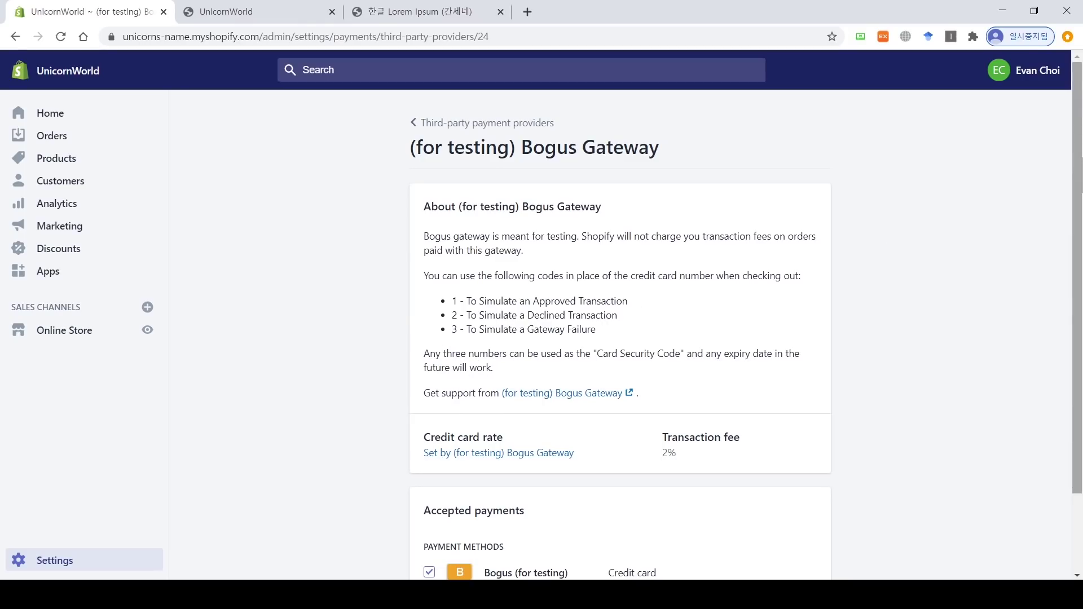
pyautogui.scroll(-1, 1079, 226)
pyautogui.scroll(-1, 1080, 212)
pyautogui.click(747, 545)
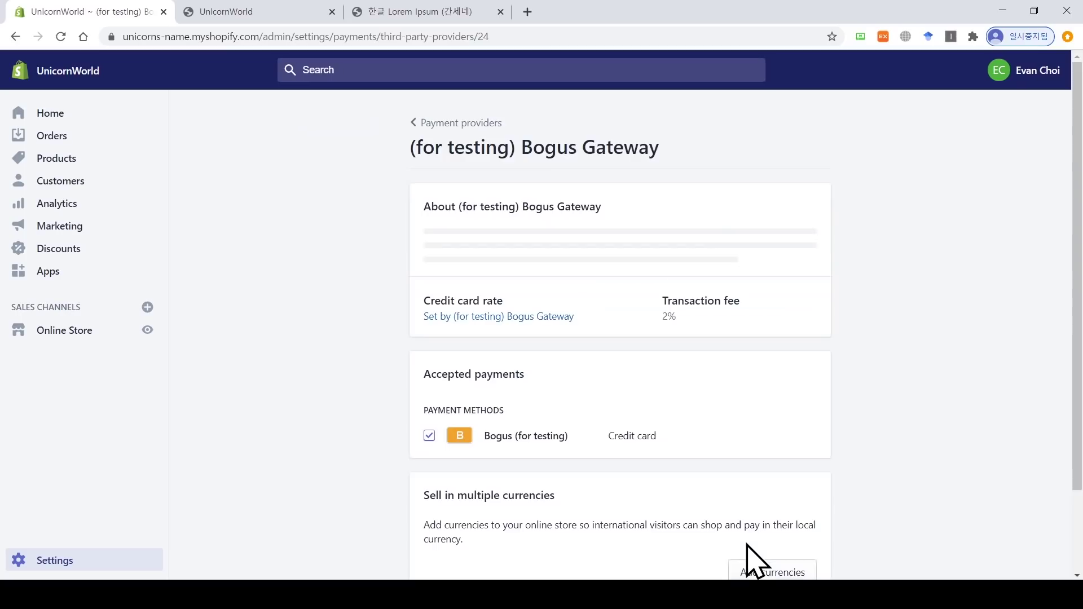
pyautogui.click(226, 12)
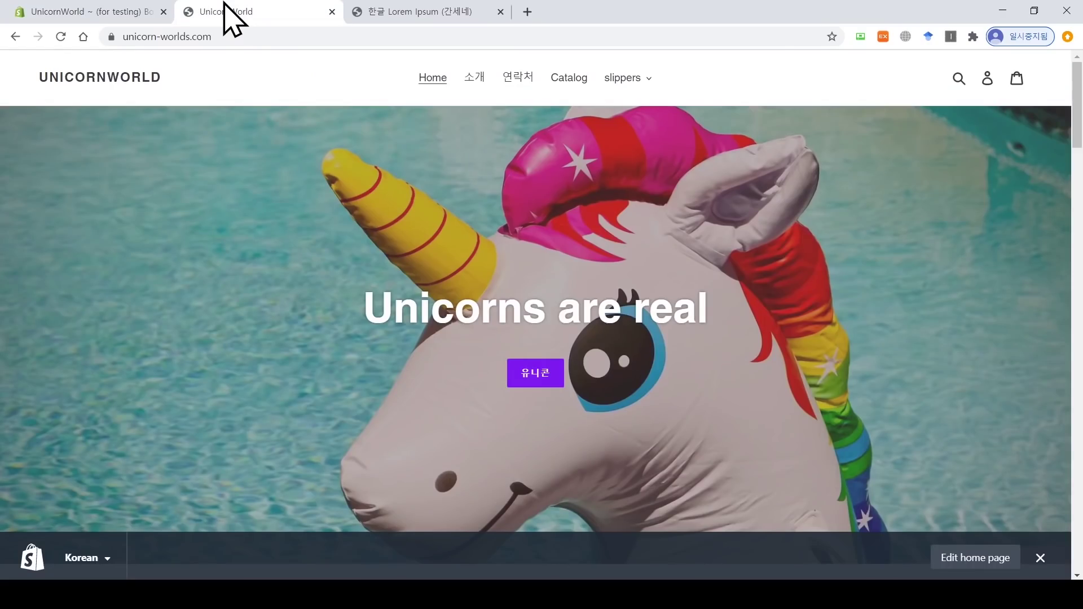
# Step: Reload the storefront to show the new announcement and open the slippers product page
pyautogui.click(60, 36)
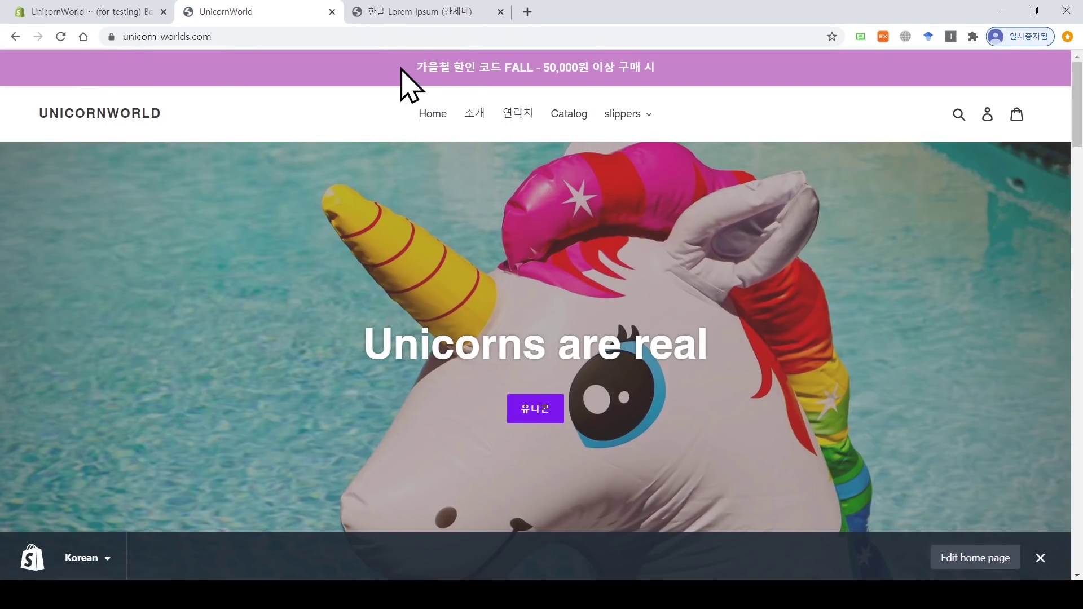
pyautogui.moveTo(402, 68); pyautogui.dragTo(648, 62)
pyautogui.click(670, 65)
pyautogui.click(573, 116)
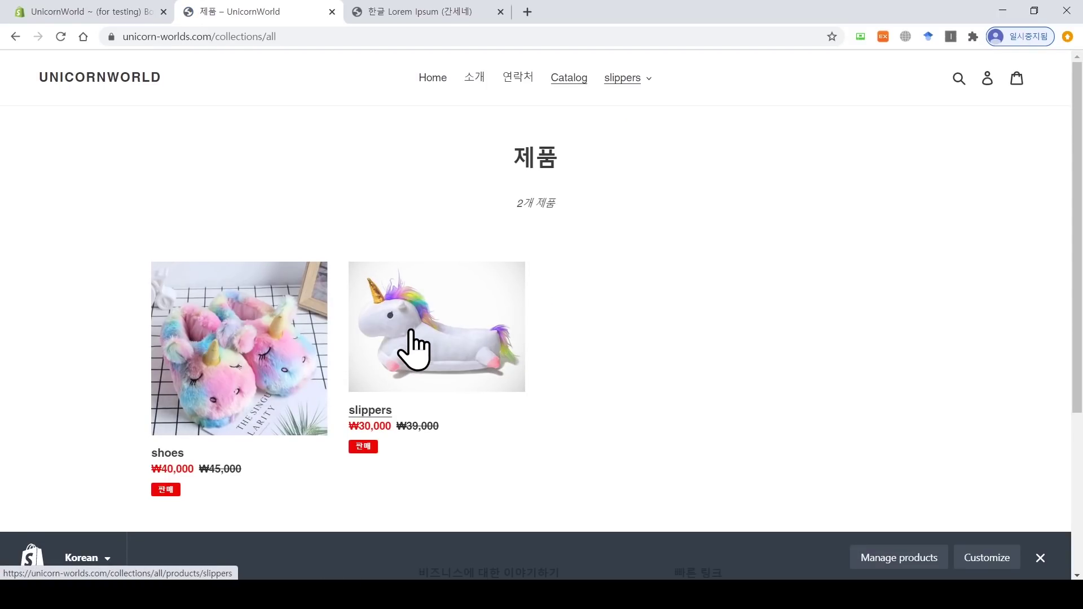
pyautogui.click(413, 333)
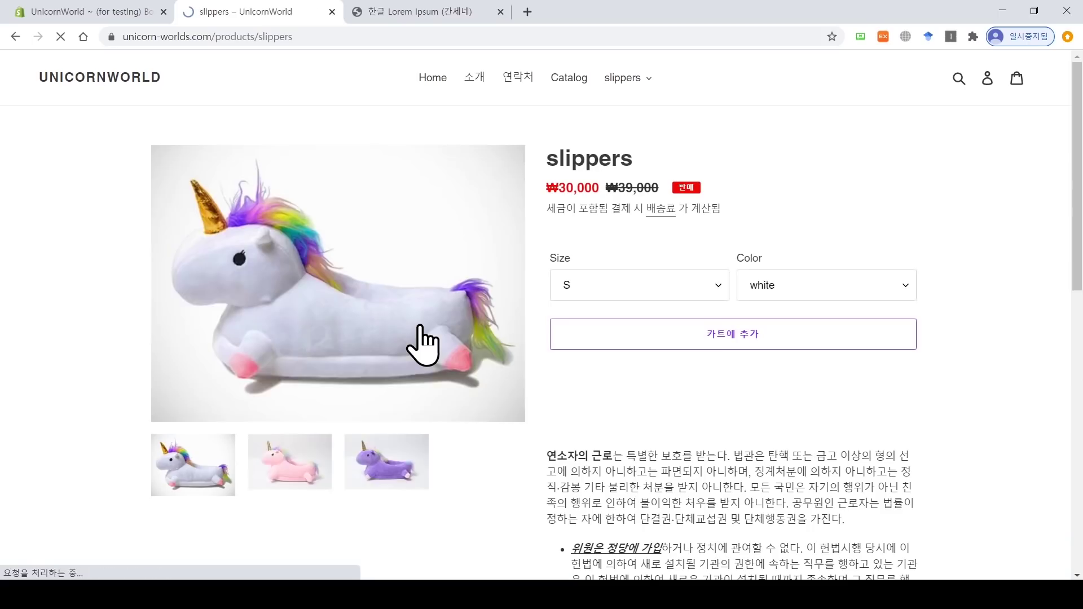
# Step: Add the slippers in size S, white, to the cart and view the cart
pyautogui.click(596, 287)
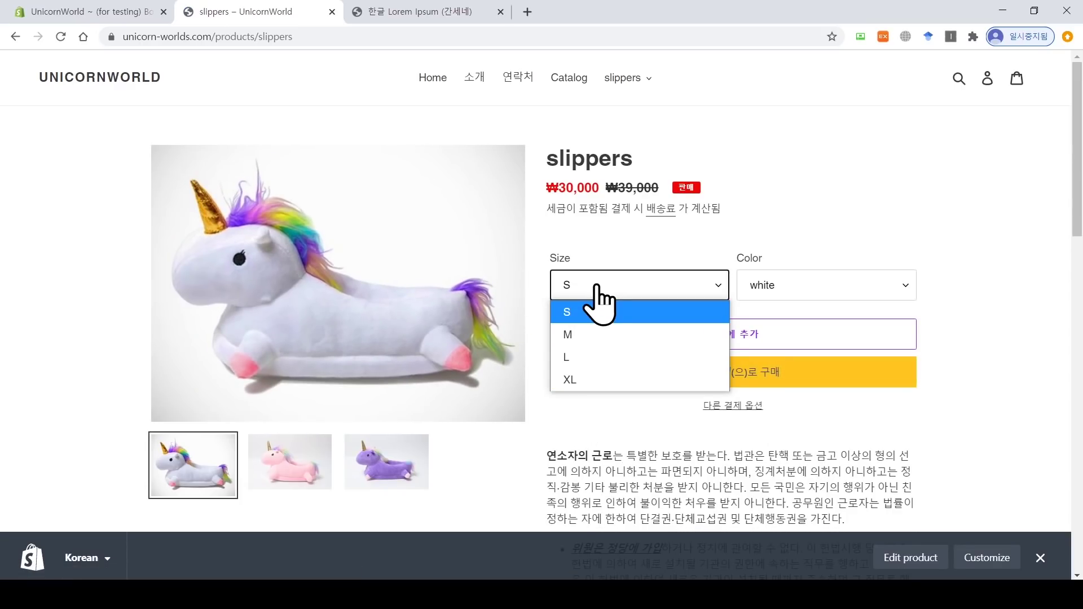
pyautogui.click(608, 335)
pyautogui.click(581, 291)
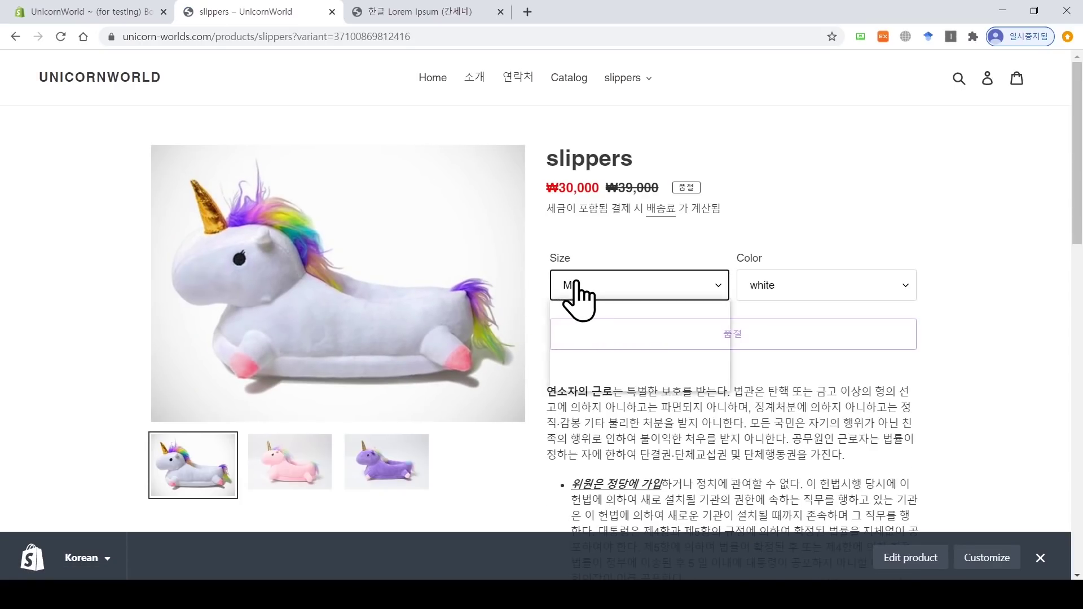
pyautogui.click(596, 313)
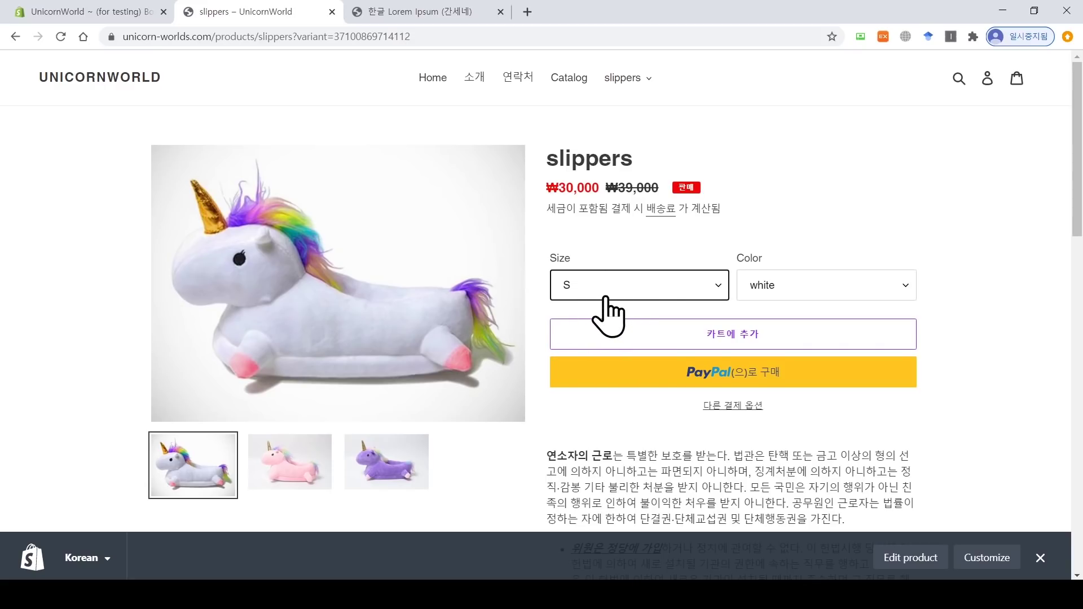
pyautogui.click(778, 291)
pyautogui.click(790, 312)
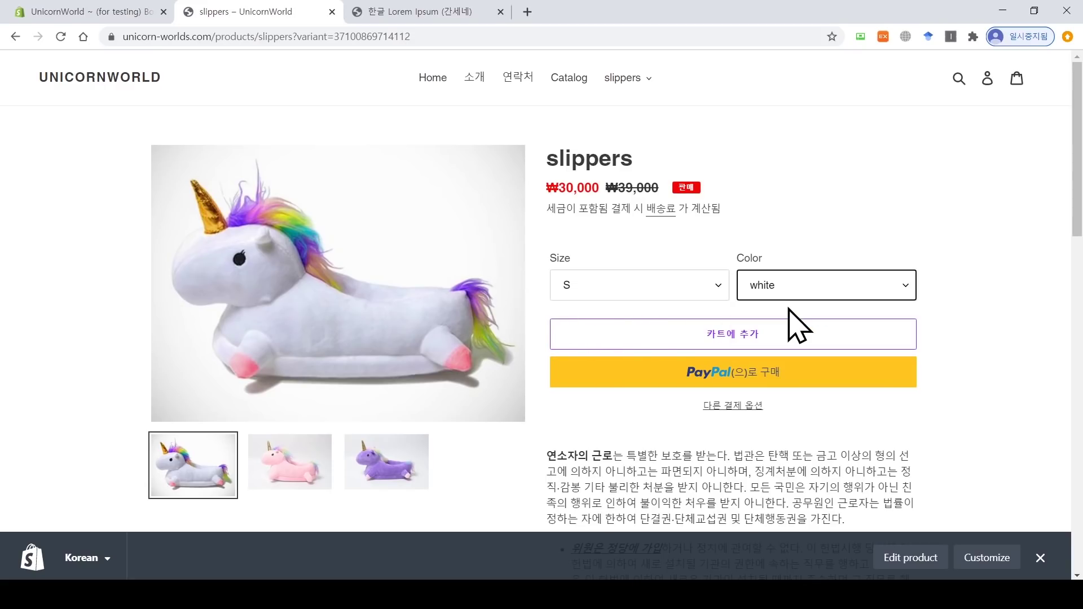
pyautogui.click(737, 334)
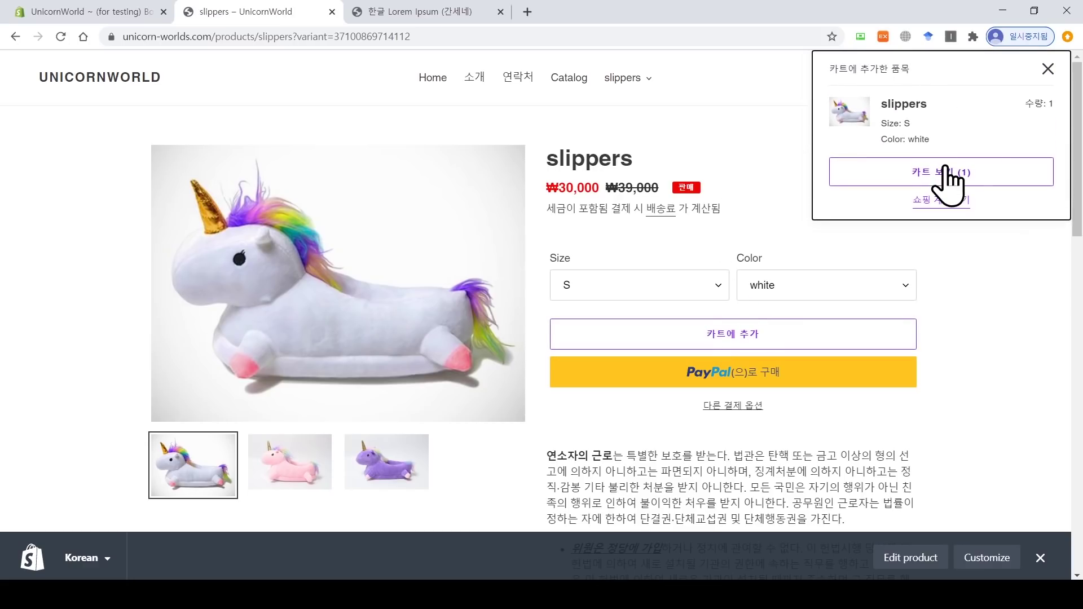
pyautogui.click(971, 176)
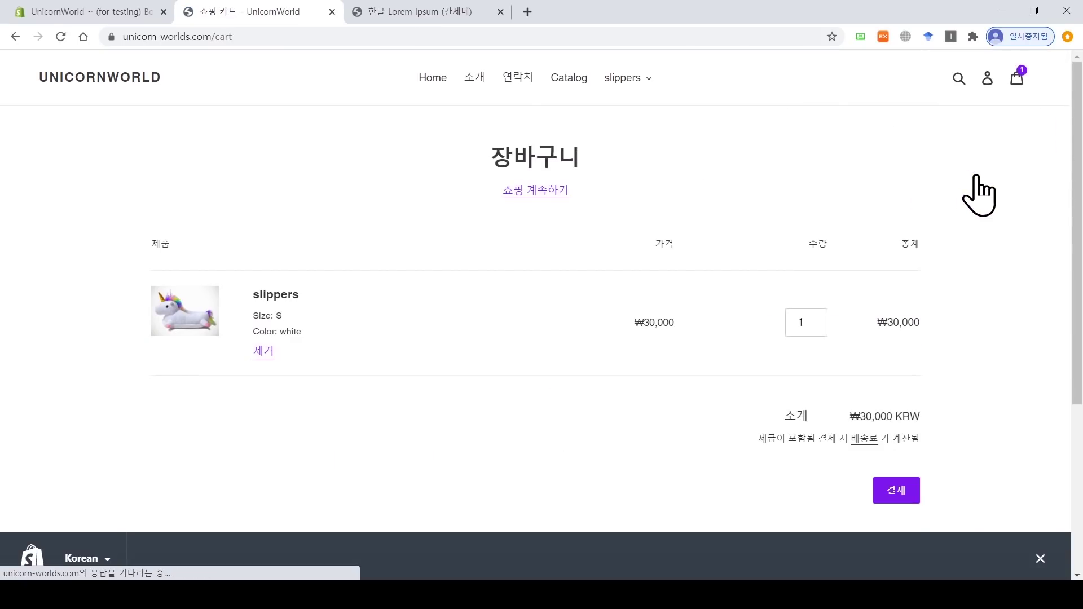
# Step: Proceed from the cart to checkout for the ₩30,000 slippers (S / white)
pyautogui.scroll(-3, 1010, 253)
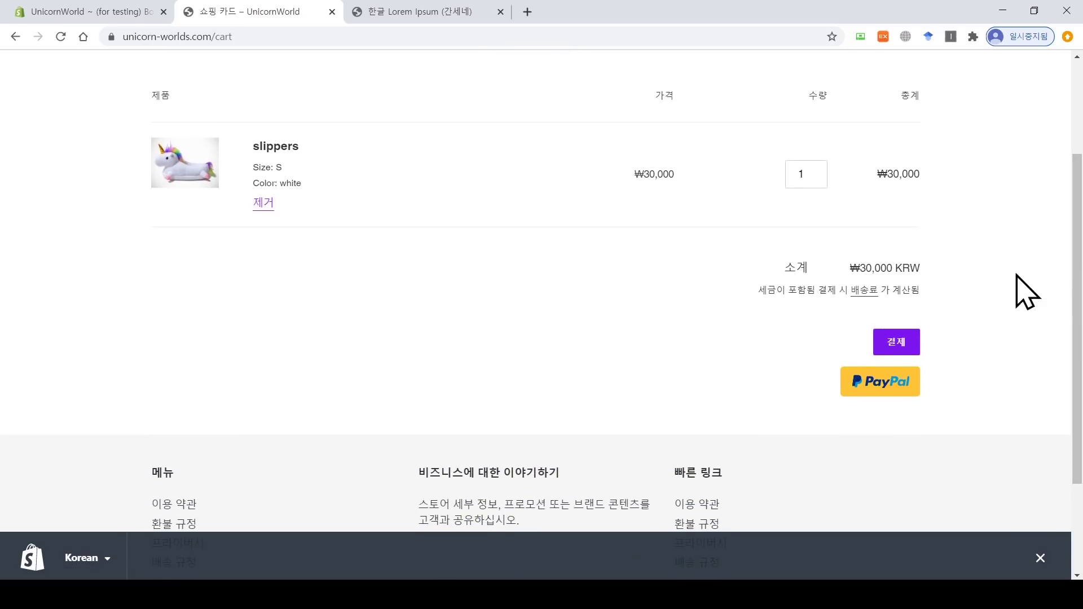
pyautogui.click(899, 346)
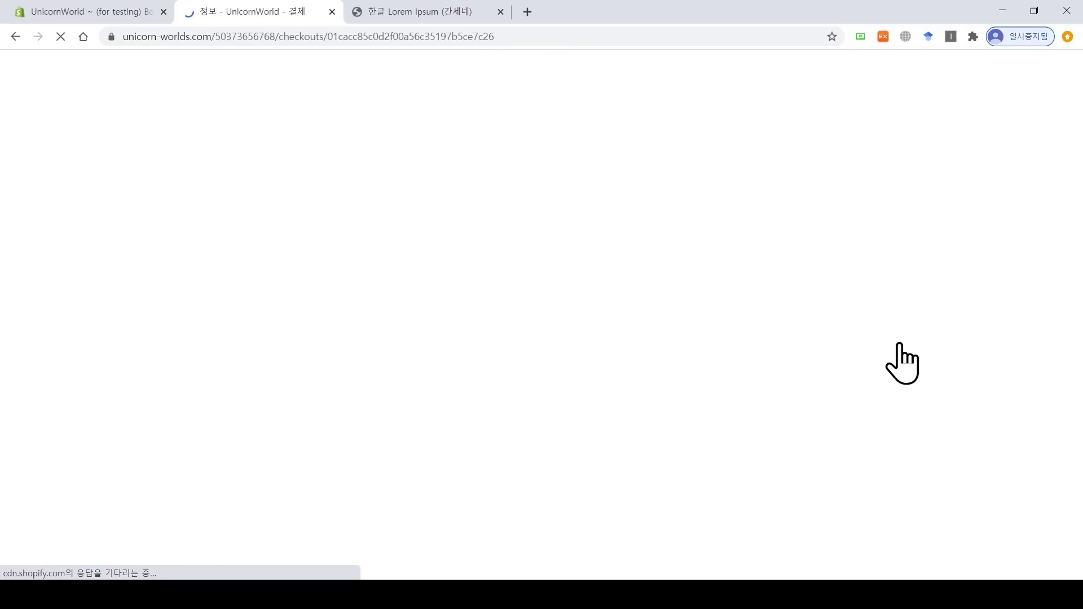
pyautogui.hotkey('alt', 'Left')
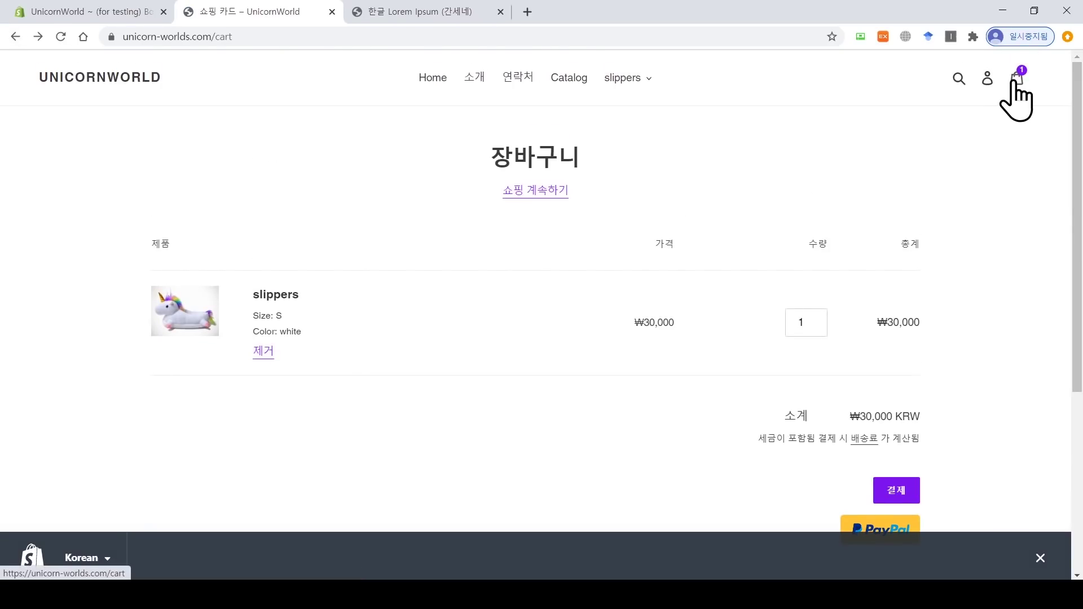
pyautogui.moveTo(924, 321); pyautogui.dragTo(873, 324)
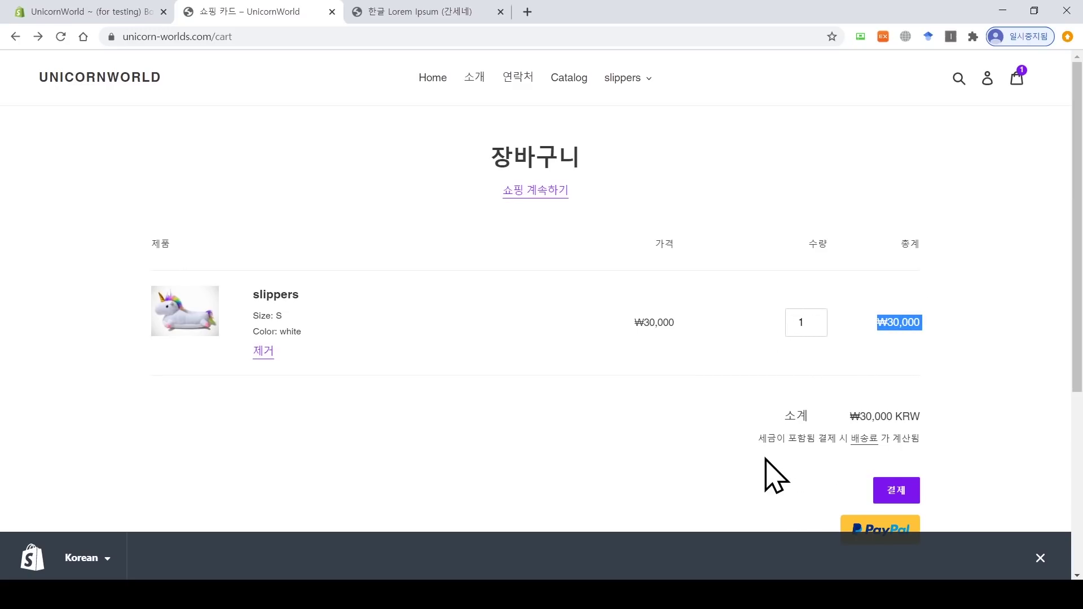
pyautogui.click(892, 492)
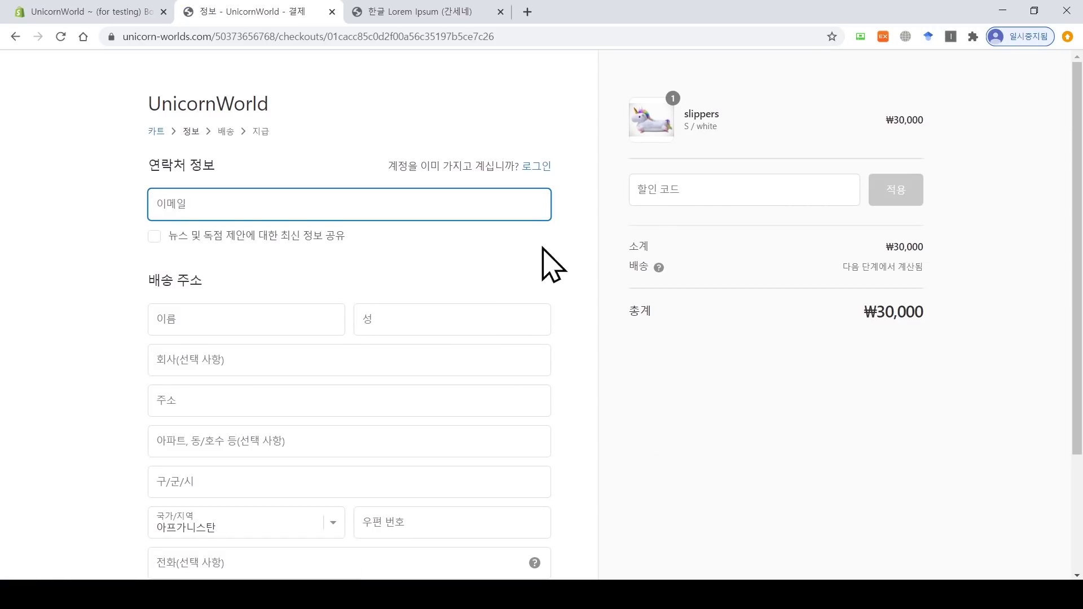
# Step: Apply discount code FALL, see it rejected with the total still ₩30,000, and return to the cart
pyautogui.click(667, 190)
pyautogui.write('F')
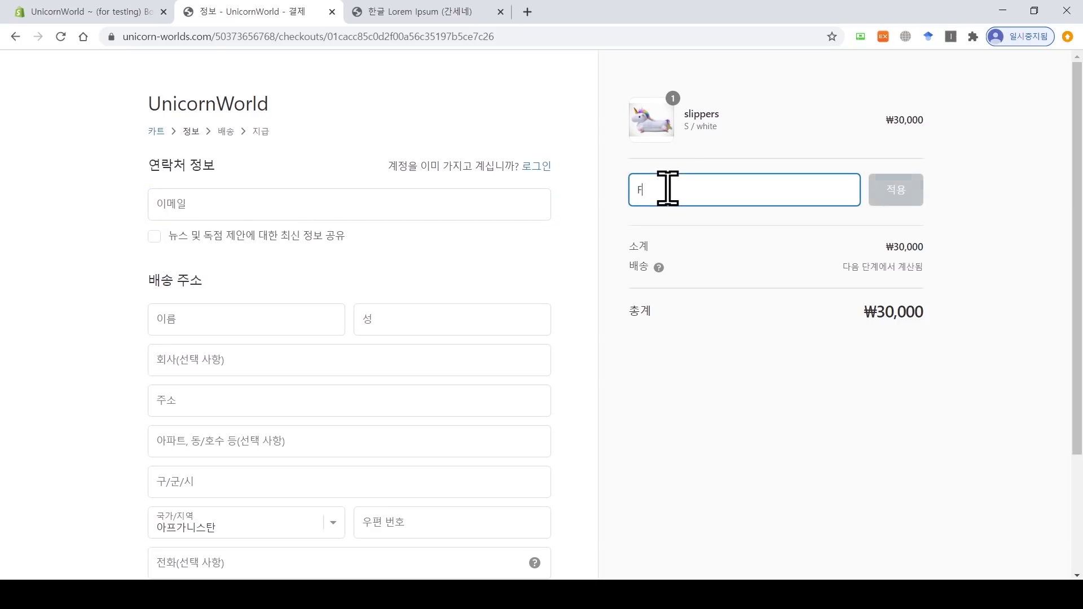
pyautogui.write('ALL')
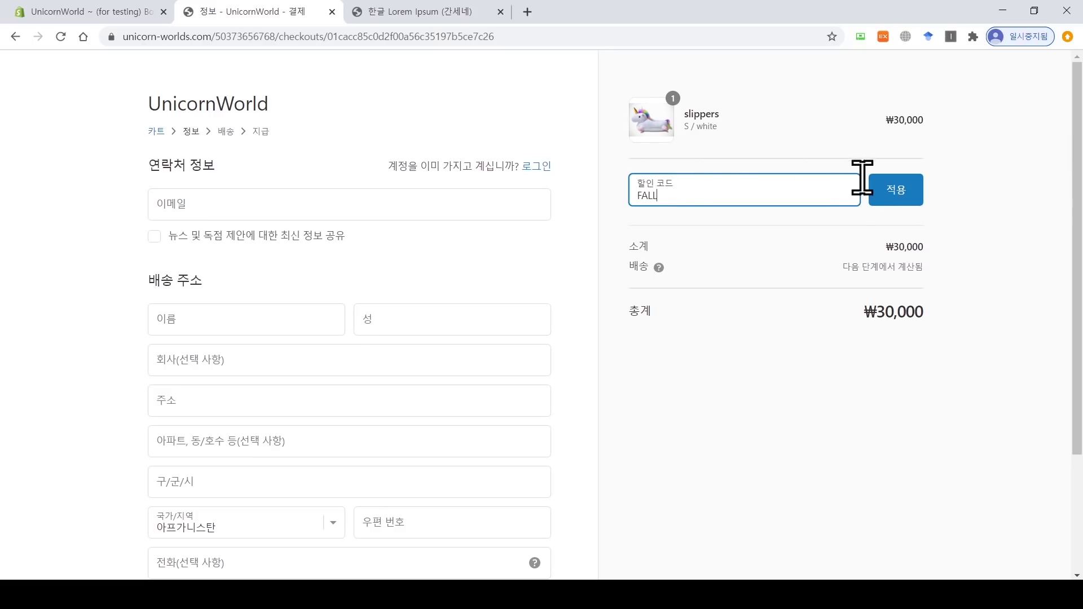
pyautogui.click(895, 203)
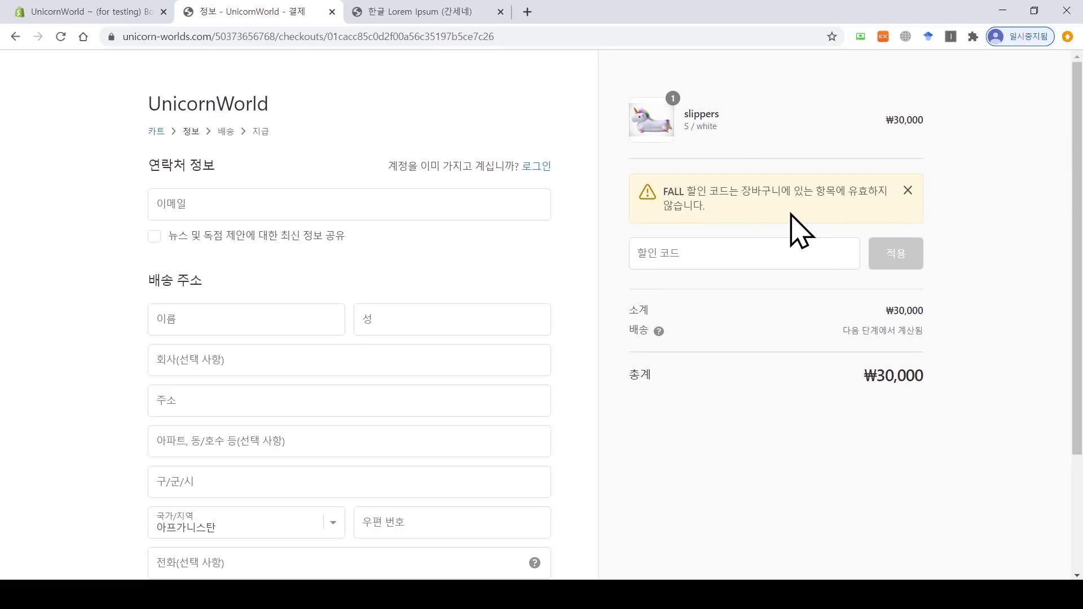
pyautogui.moveTo(684, 193); pyautogui.dragTo(667, 195)
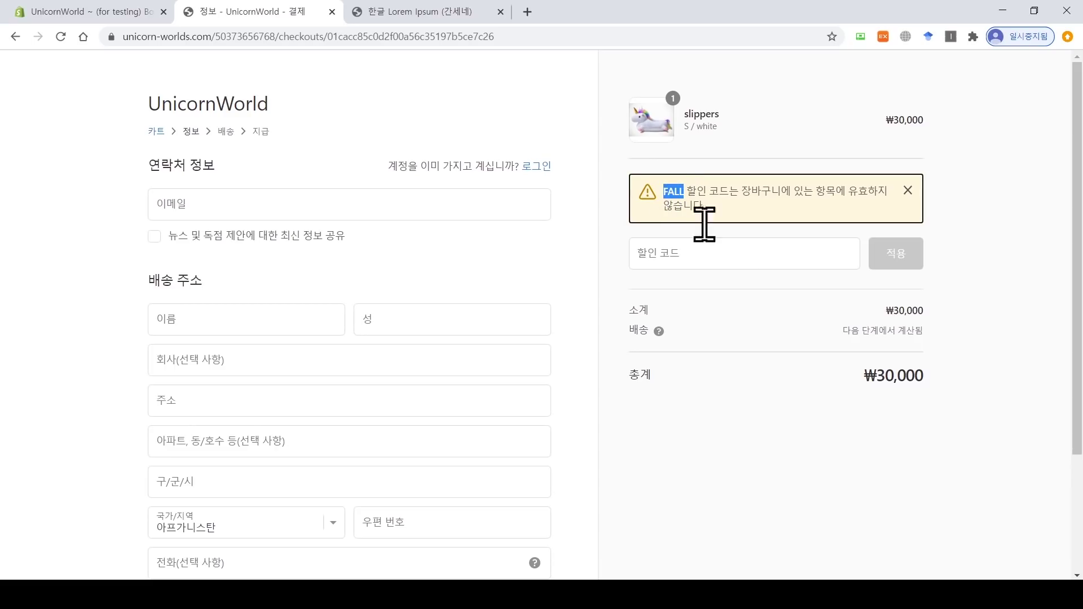
pyautogui.moveTo(864, 375); pyautogui.dragTo(944, 377)
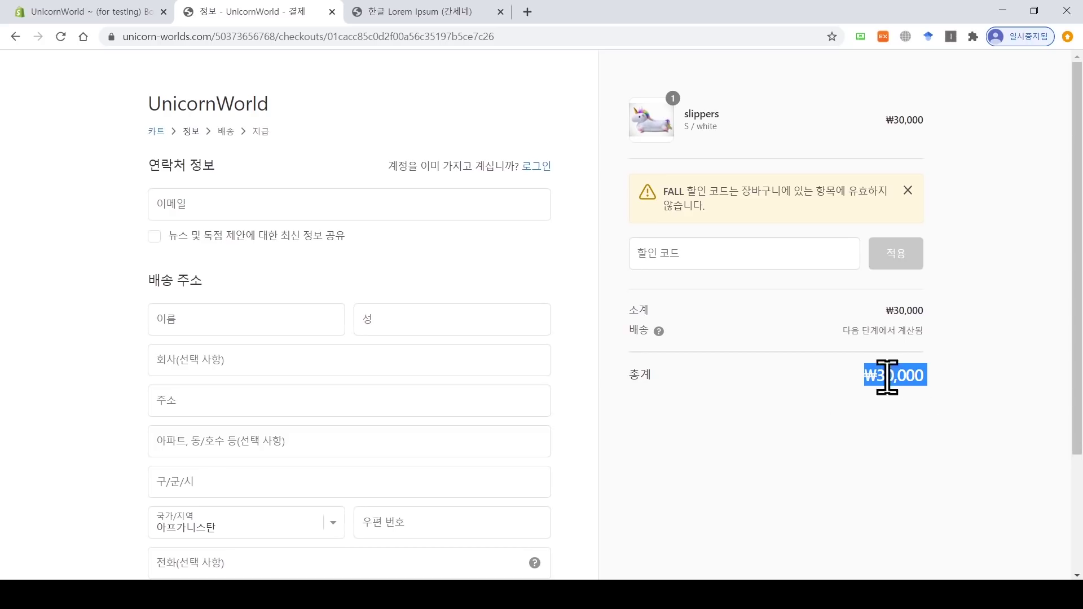
pyautogui.click(163, 134)
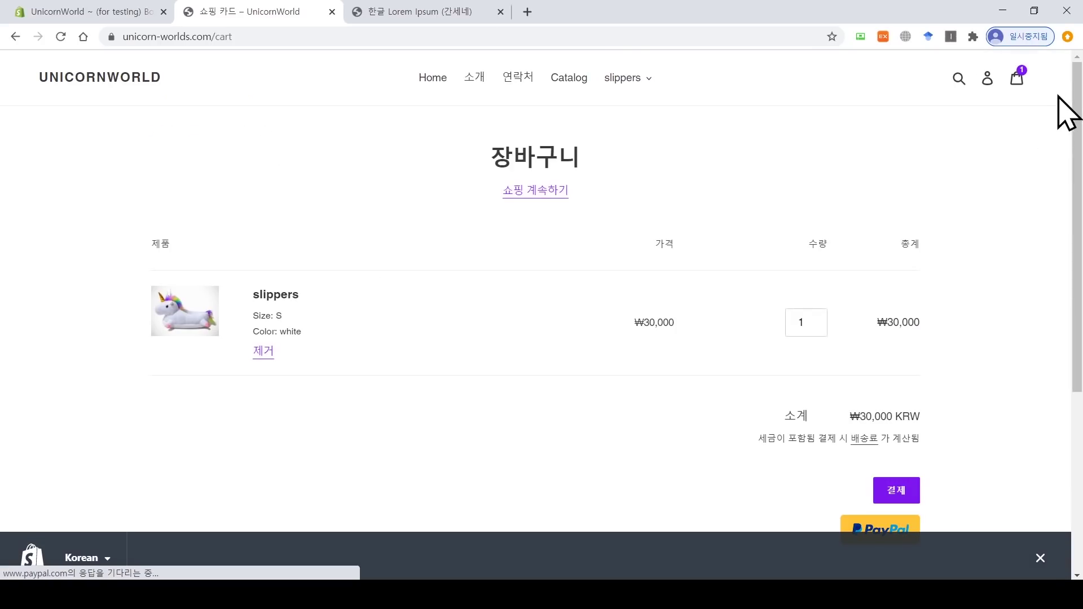
# Step: Remove the slippers from the cart and open the slippers product page from the catalog
pyautogui.click(264, 352)
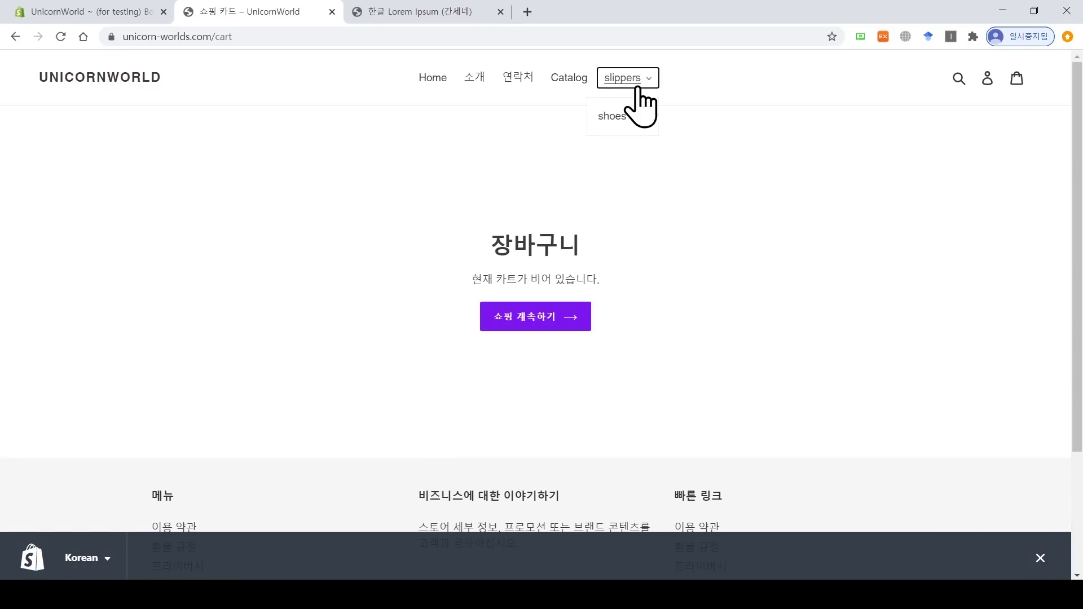
pyautogui.click(563, 80)
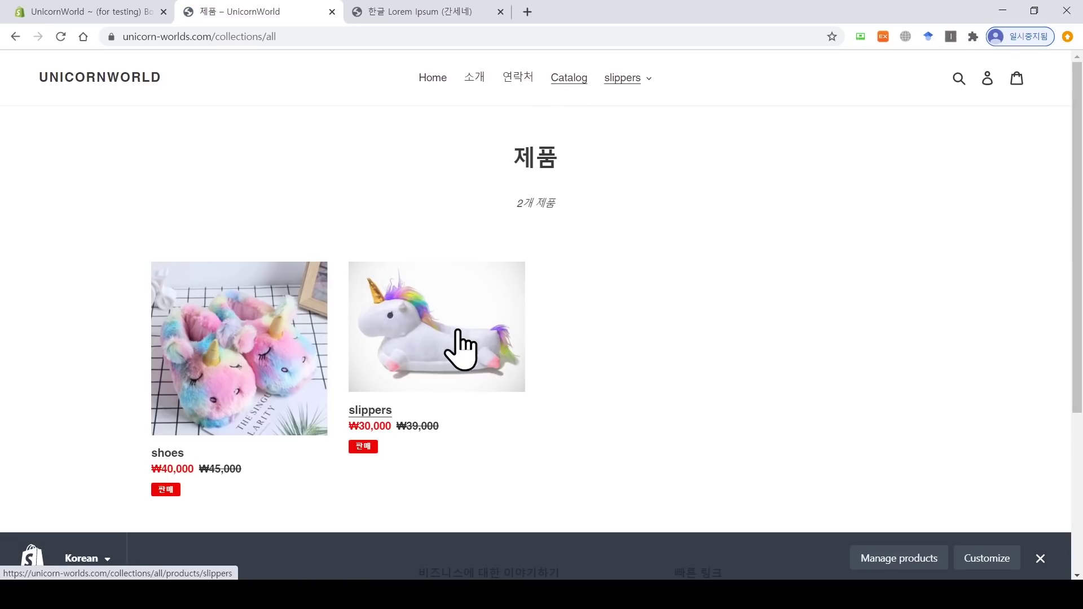
pyautogui.click(458, 333)
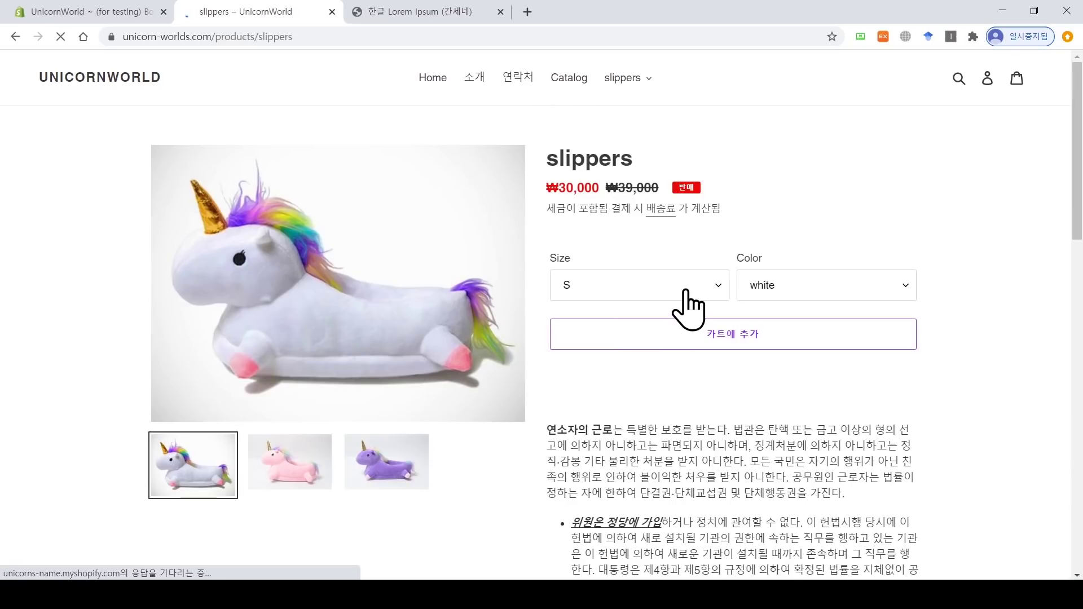
# Step: Add two pairs of size S white slippers to the cart and start checkout
pyautogui.moveTo(1077, 192); pyautogui.dragTo(1078, 147)
pyautogui.click(755, 338)
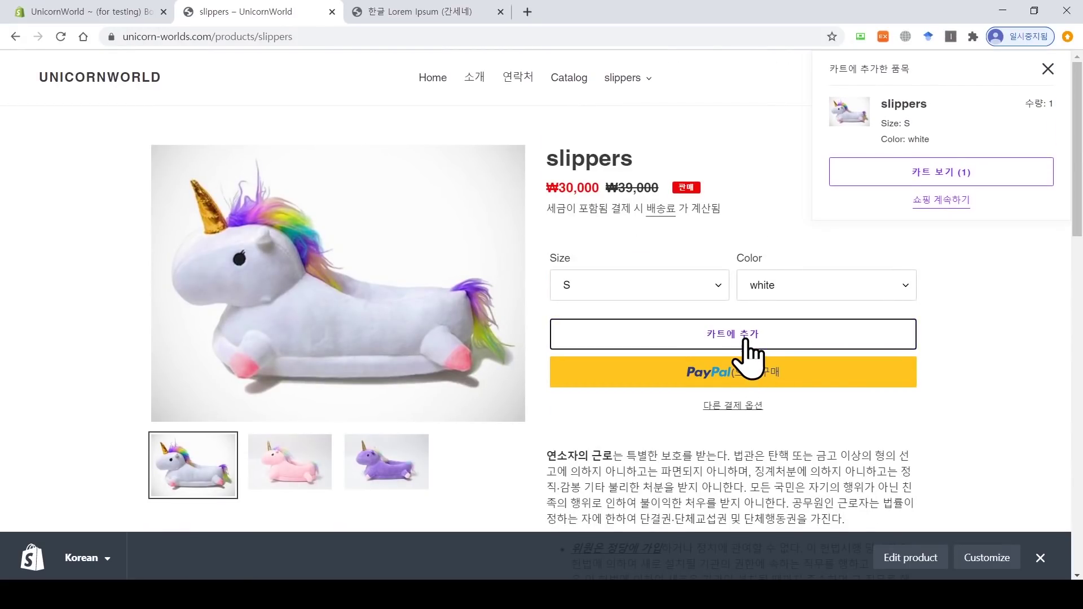
pyautogui.click(746, 339)
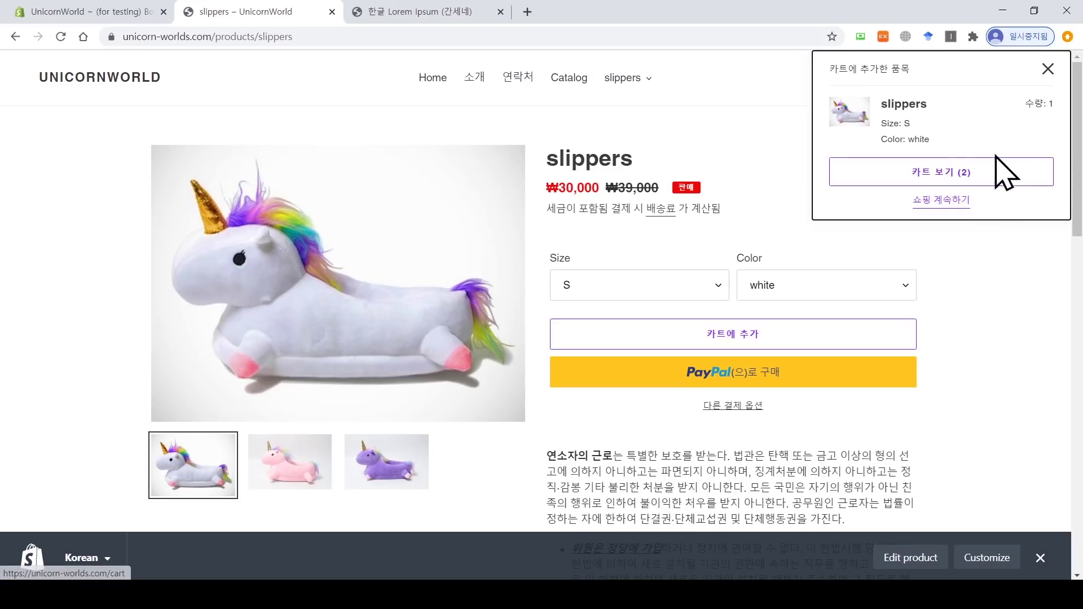
pyautogui.click(924, 167)
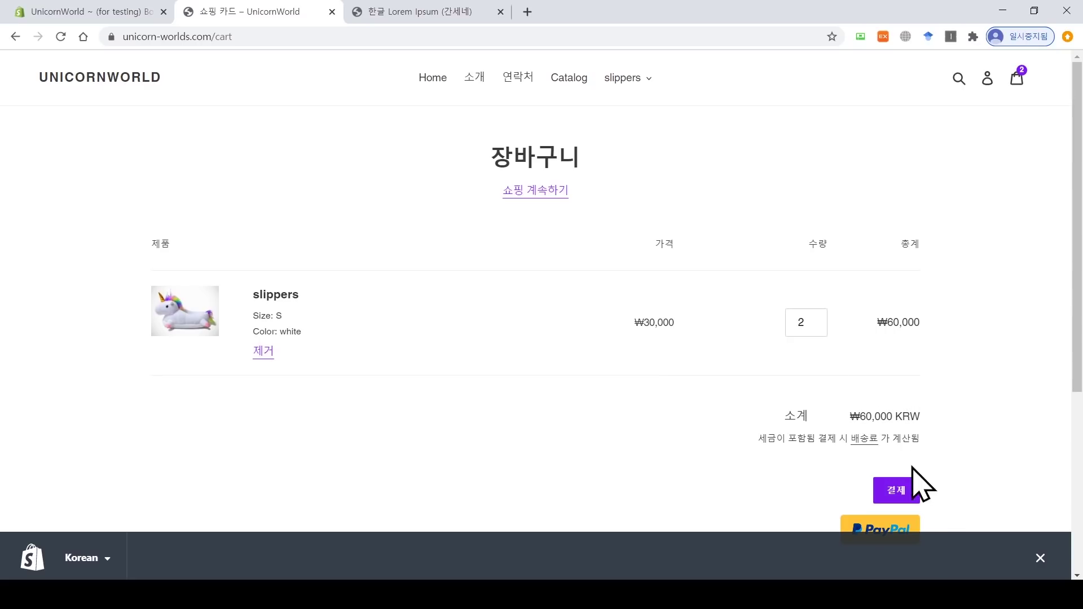
pyautogui.click(910, 488)
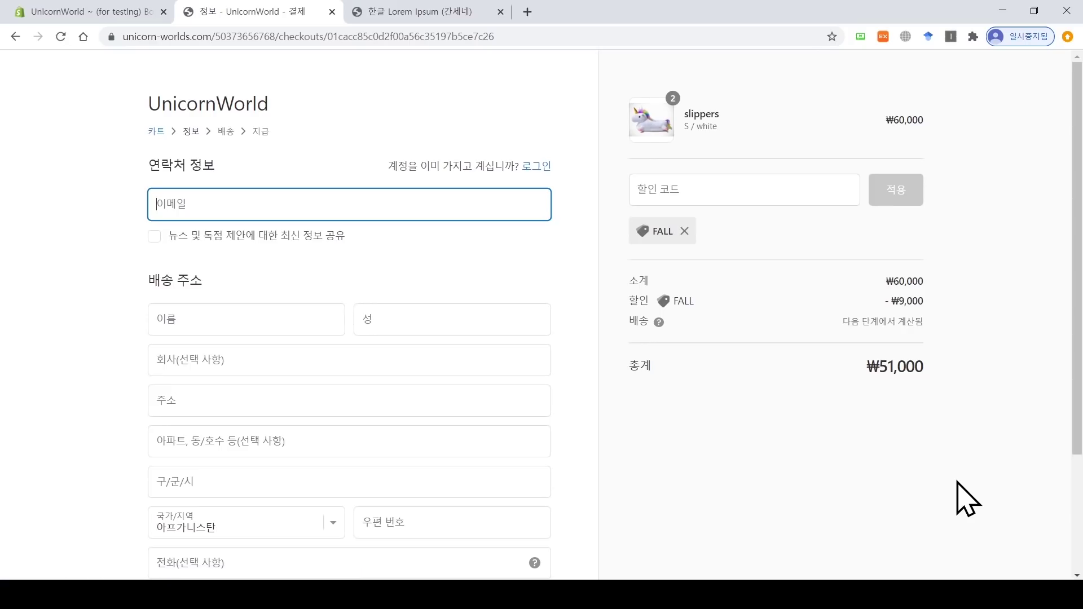
pyautogui.click(683, 188)
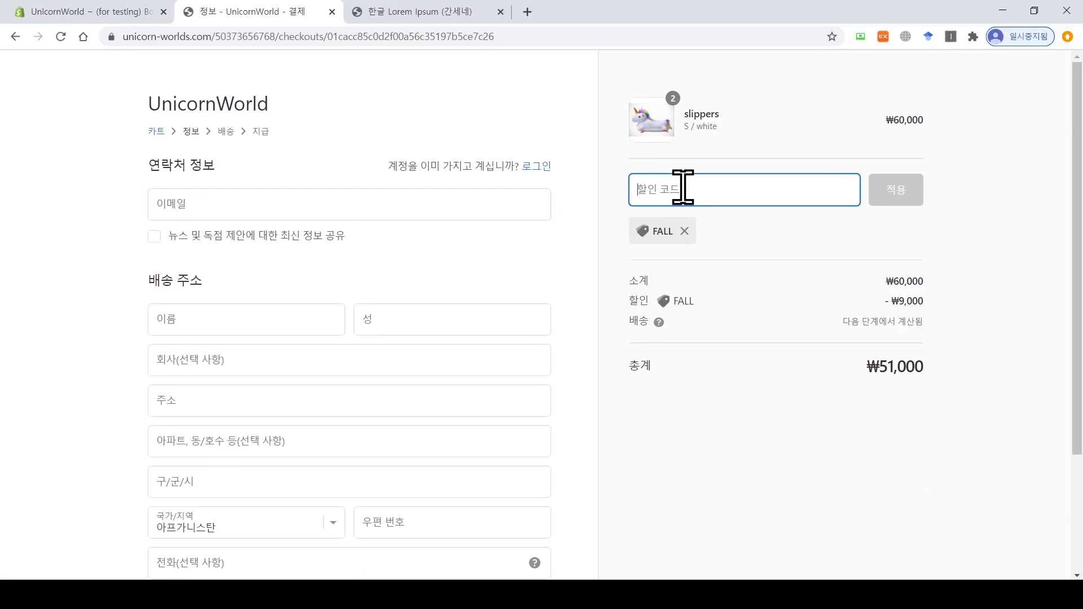
pyautogui.write('FALL')
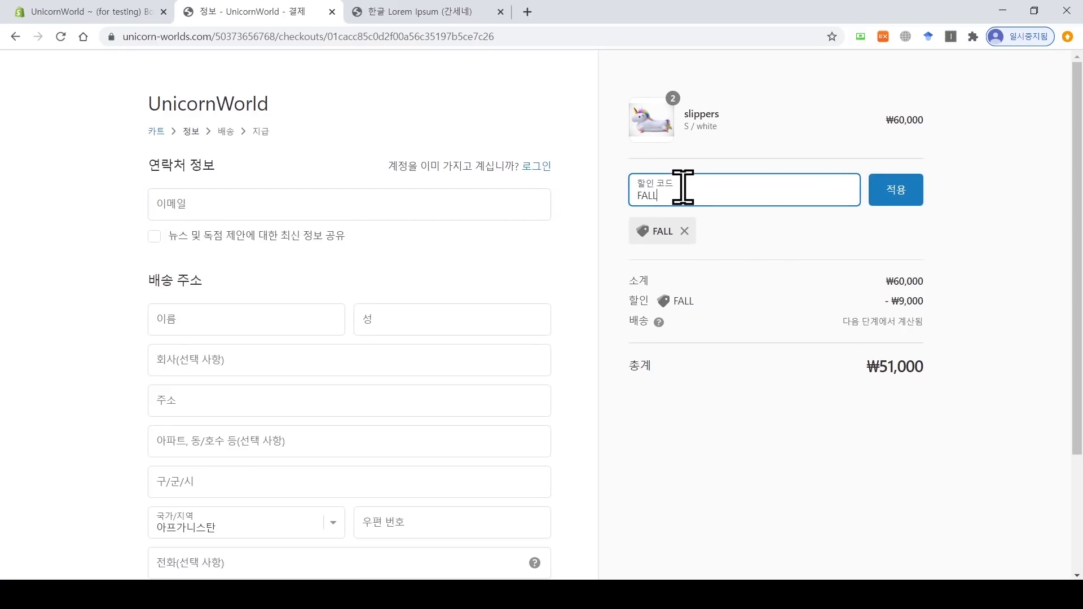
pyautogui.click(914, 192)
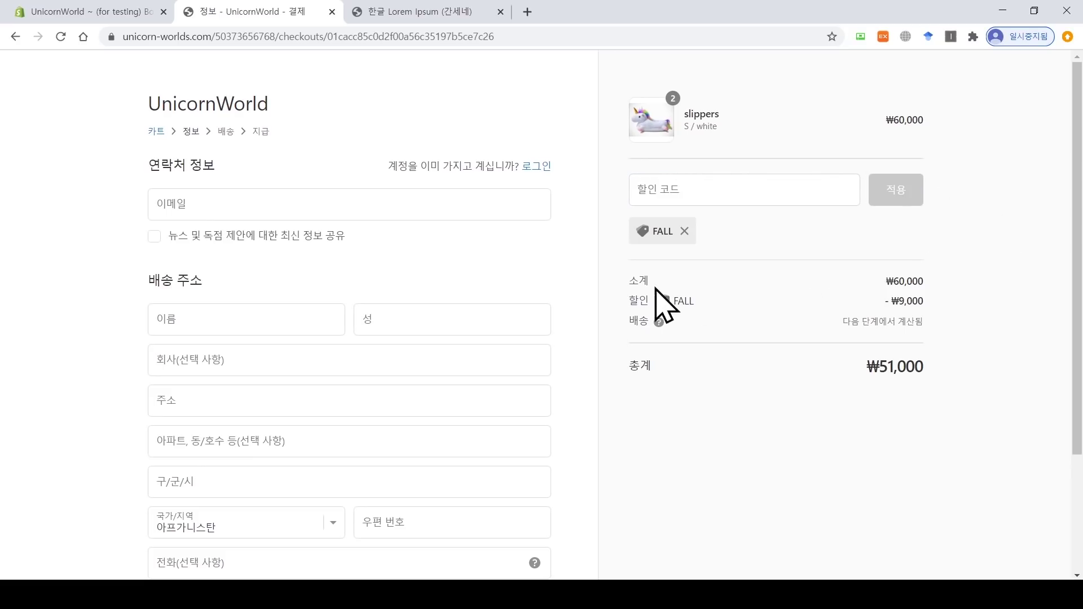
pyautogui.moveTo(893, 281); pyautogui.dragTo(955, 312)
pyautogui.click(931, 300)
pyautogui.click(872, 391)
pyautogui.scroll(-3, 1080, 475)
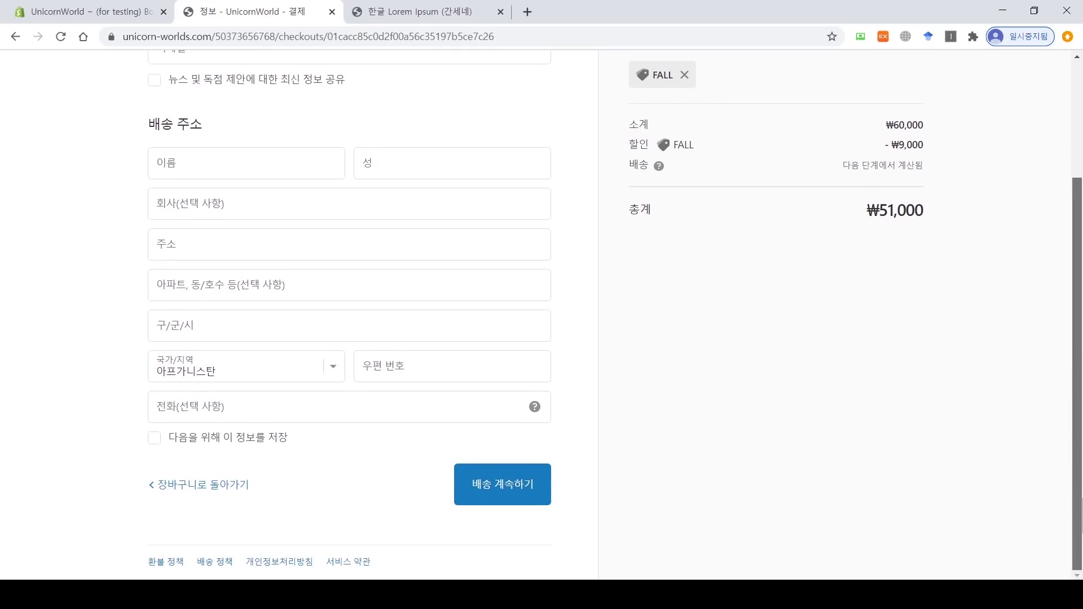
pyautogui.scroll(3, 1080, 482)
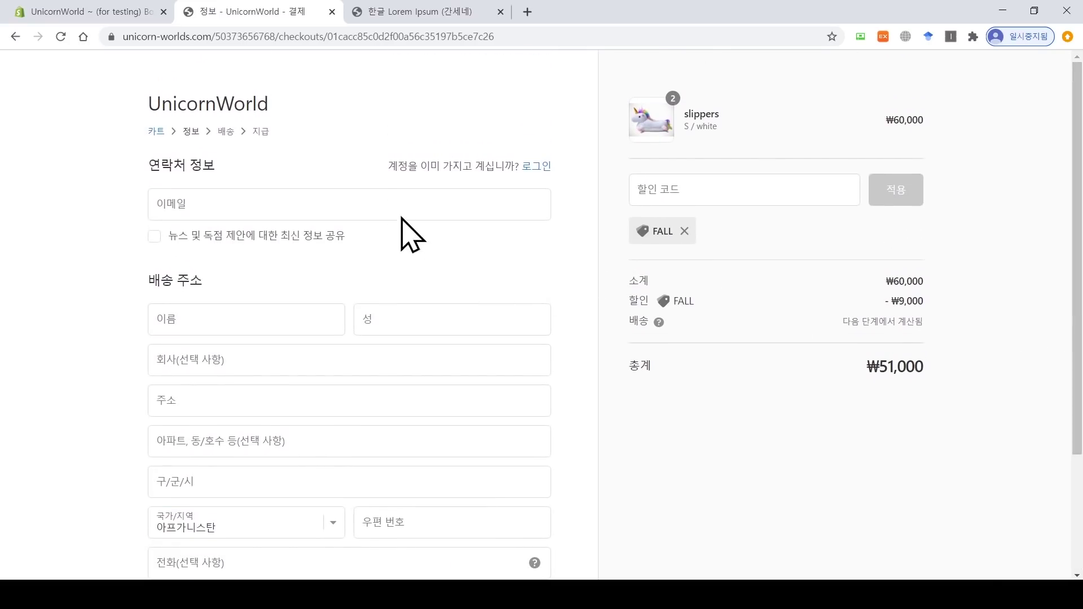
pyautogui.click(401, 205)
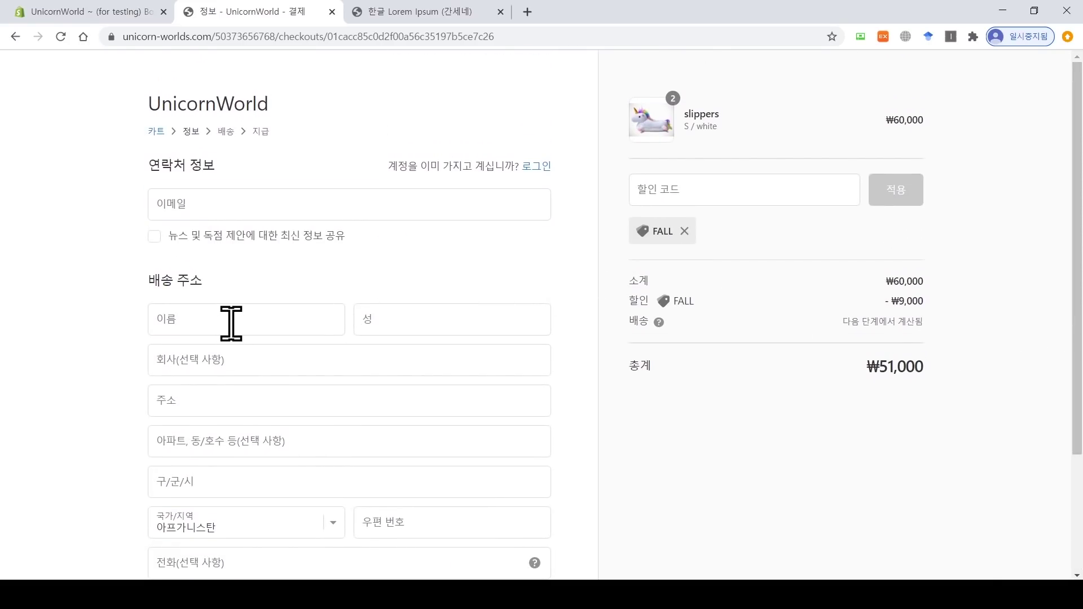
pyautogui.scroll(-2, 224, 364)
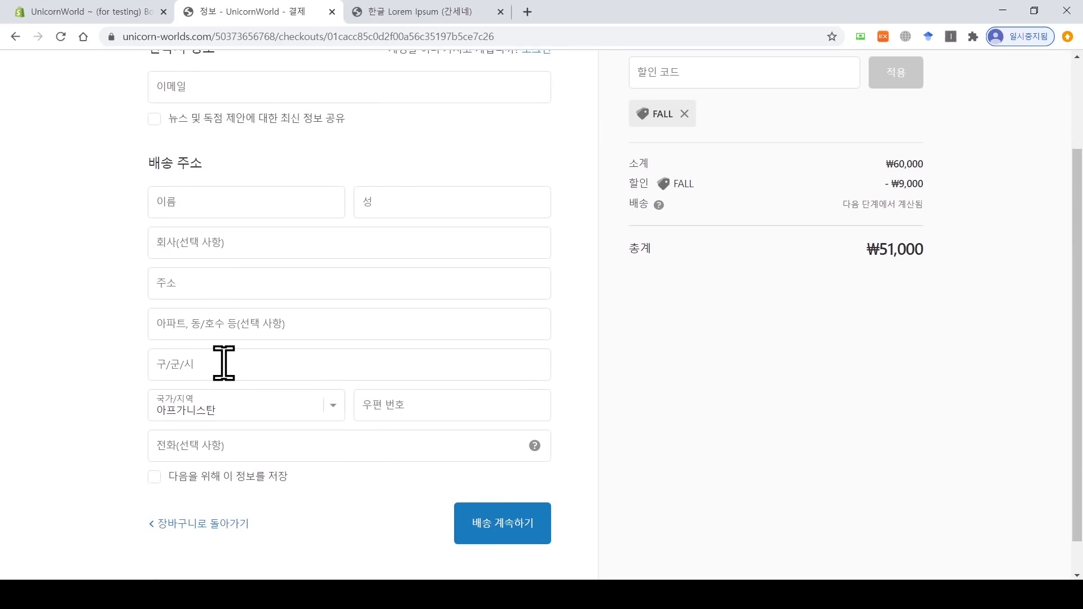
pyautogui.scroll(2, 224, 363)
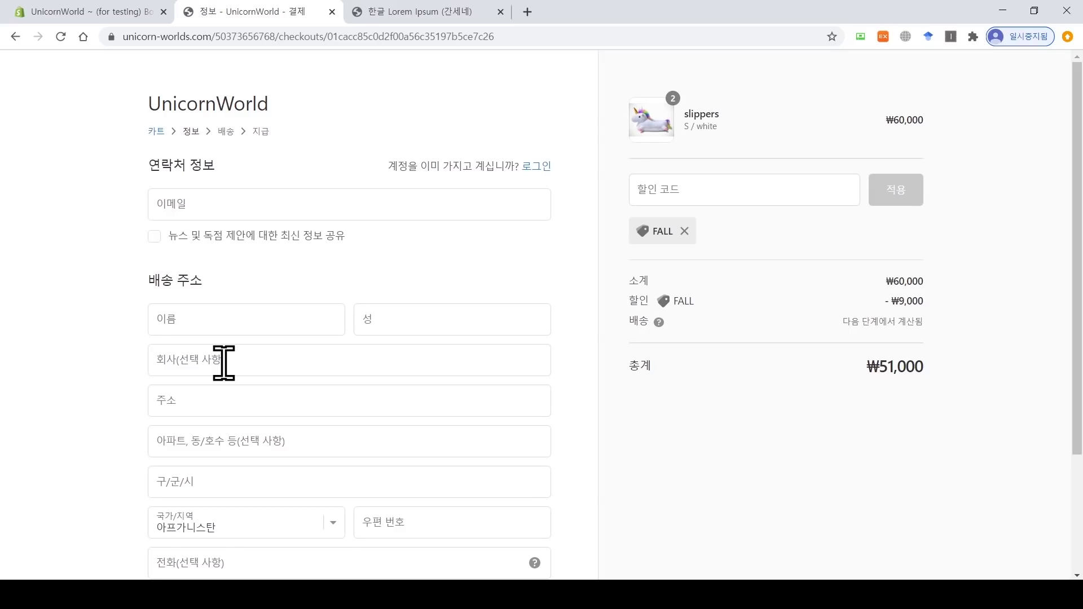
pyautogui.moveTo(271, 110); pyautogui.dragTo(74, 145)
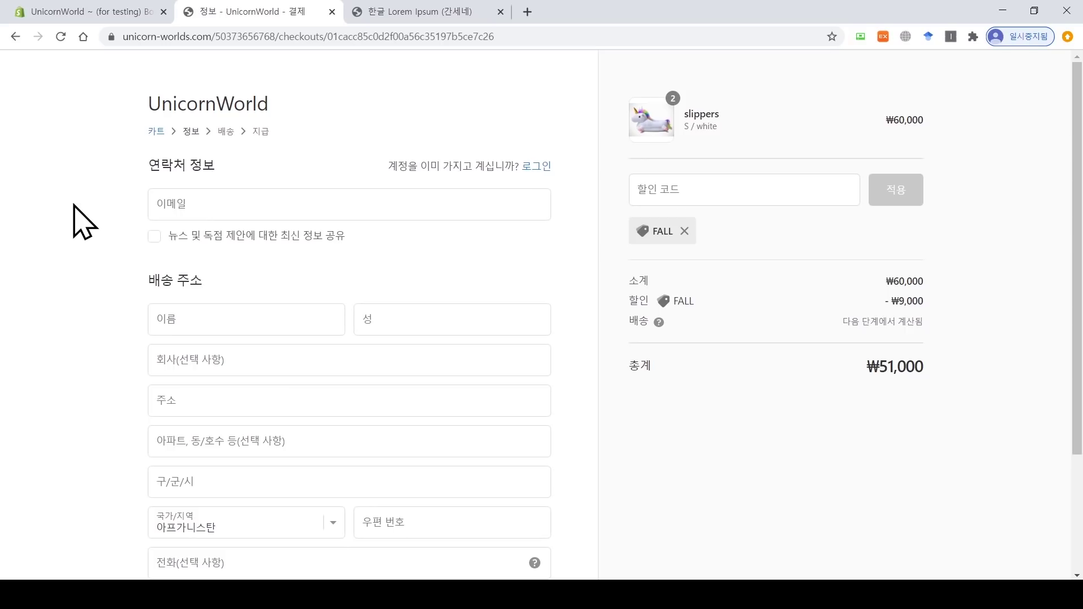
# Step: Enter the customer's email, first and last name, street address and city
pyautogui.click(199, 204)
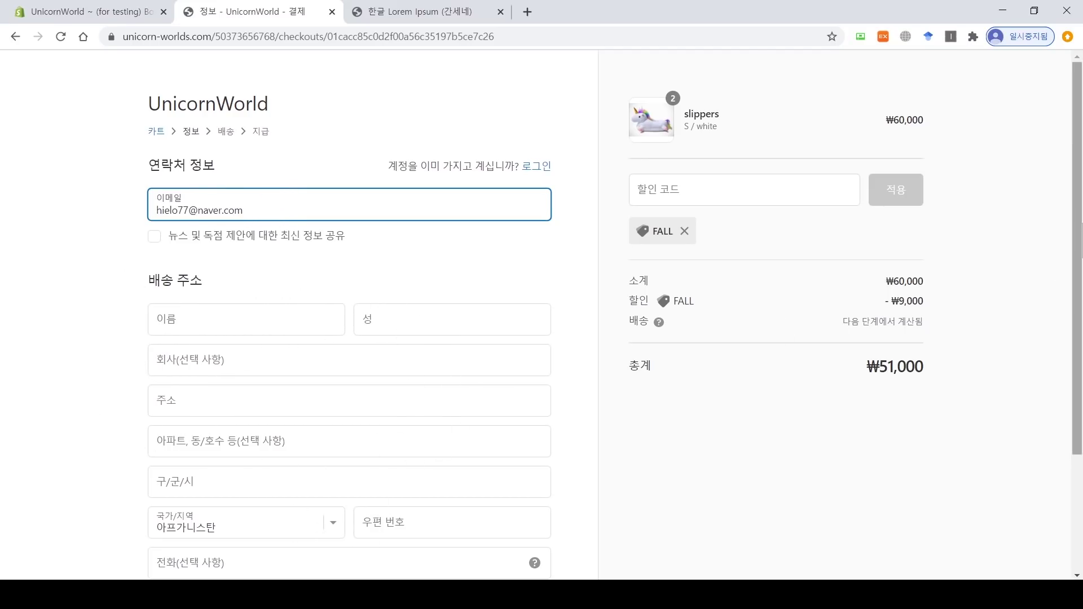
pyautogui.scroll(-3, 778, 328)
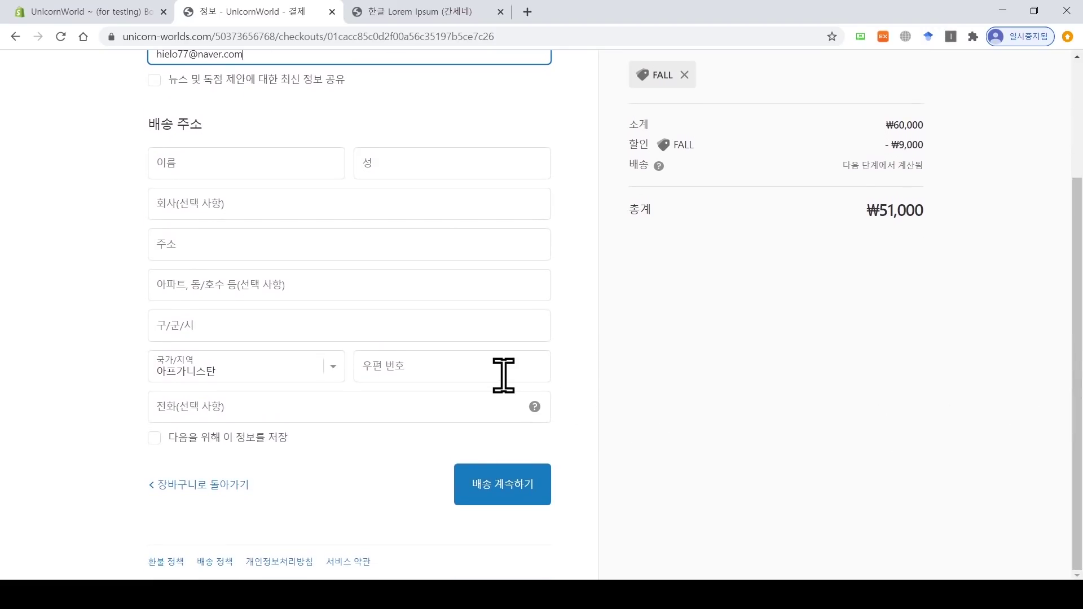
pyautogui.click(263, 149)
pyautogui.write('철수')
pyautogui.press('Tab')
pyautogui.write('김')
pyautogui.click(340, 242)
pyautogui.write('서울 아파트')
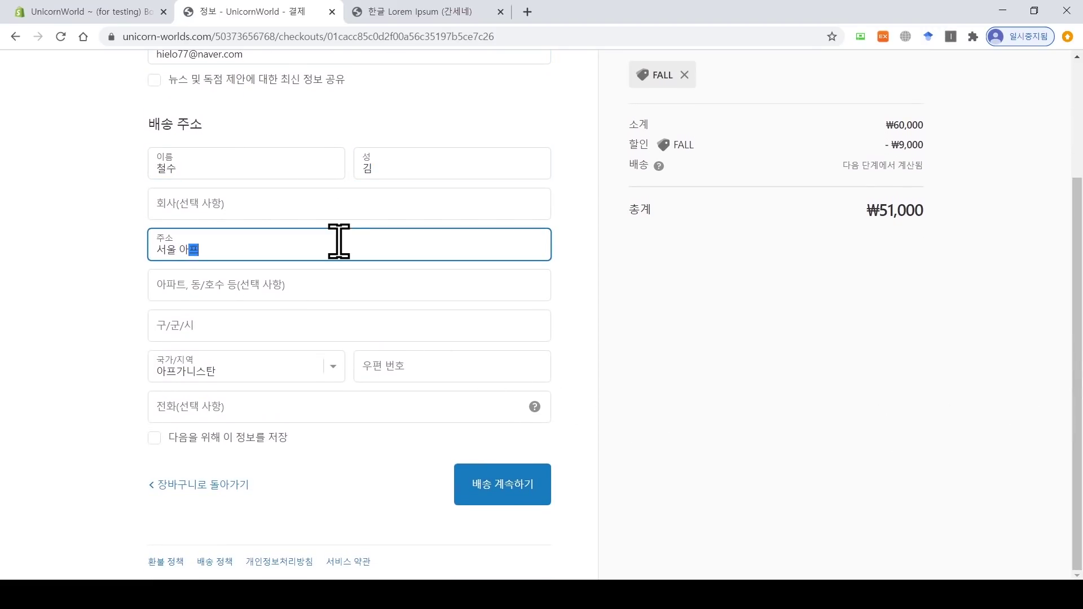
pyautogui.press('Tab')
pyautogui.write('서울시')
pyautogui.click(287, 312)
# Step: Set the country to 대한민국 and the province to 서울특별시, then continue to shipping
pyautogui.click(305, 367)
pyautogui.scroll(-20, 295, 323)
pyautogui.click(340, 346)
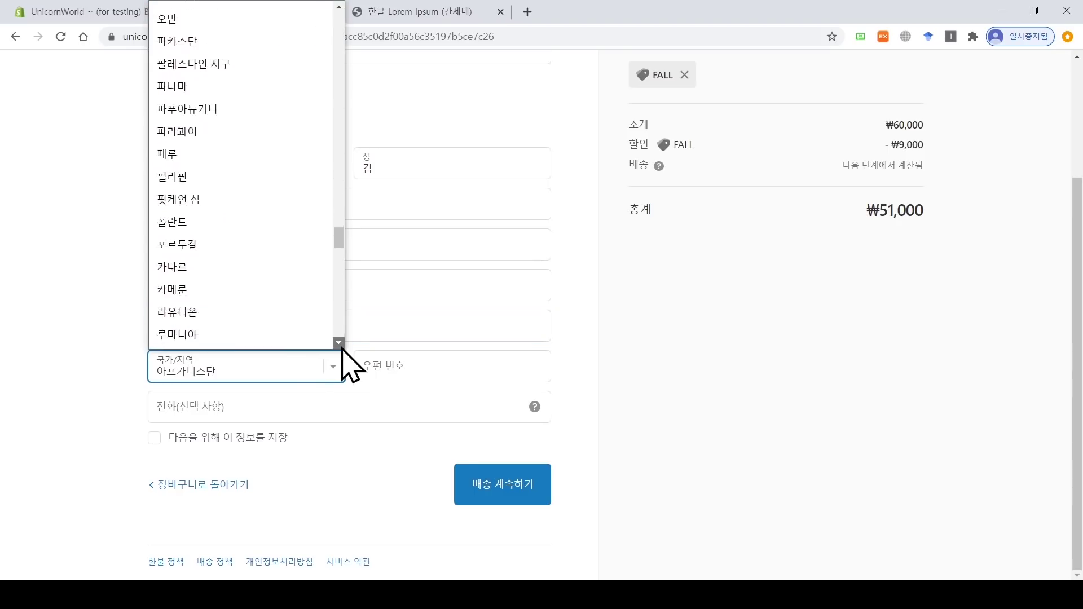
pyautogui.click(282, 144)
pyautogui.click(290, 333)
pyautogui.click(188, 210)
pyautogui.click(411, 320)
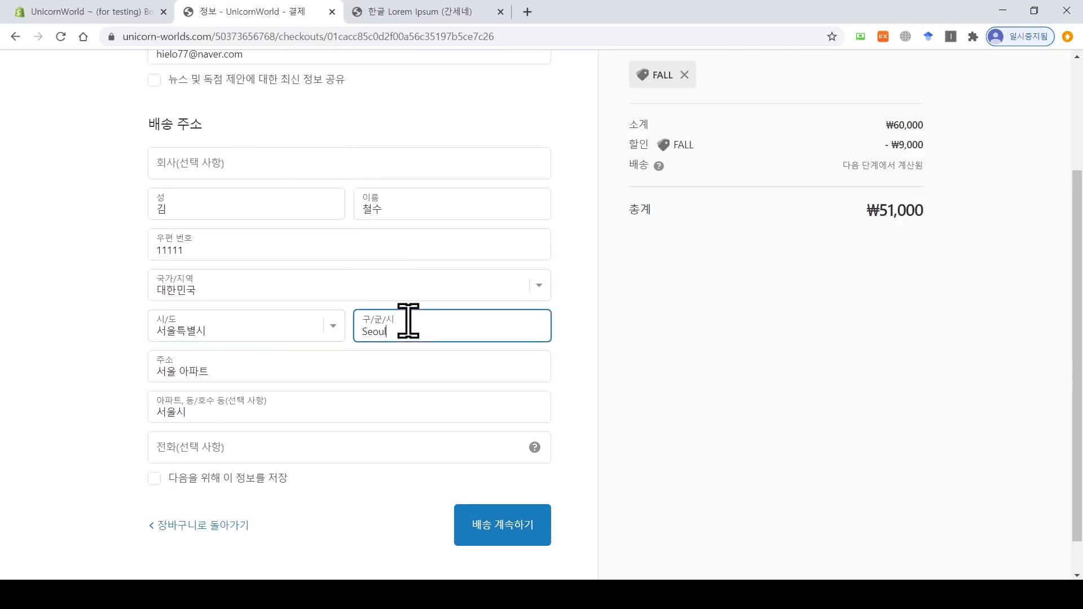
pyautogui.scroll(-1, 497, 496)
pyautogui.click(526, 495)
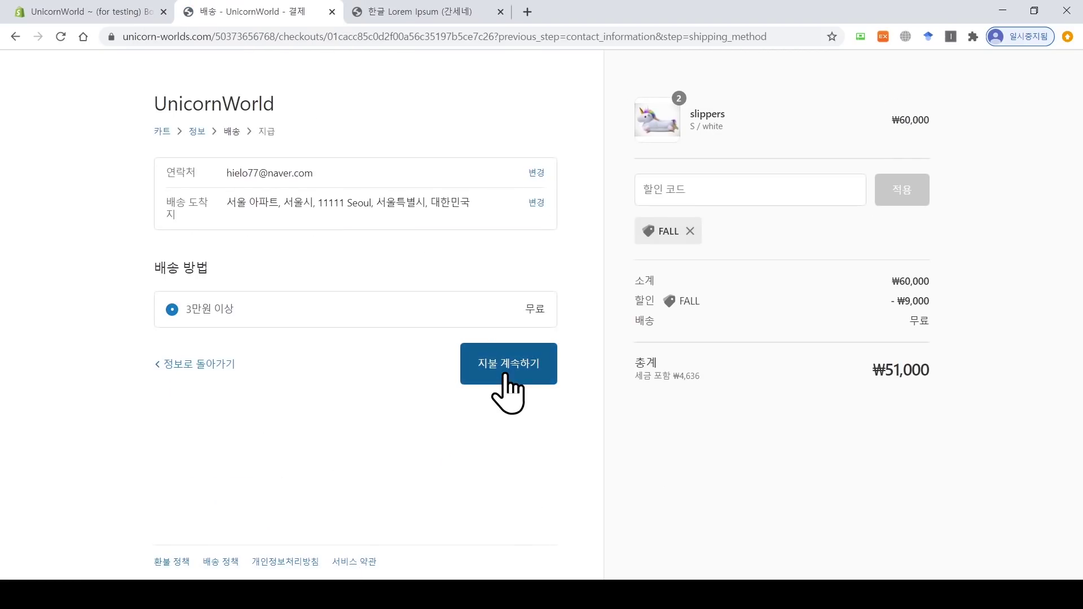
# Step: Continue to payment and enter Bogus gateway test card number 1, checking the codes in admin
pyautogui.click(508, 386)
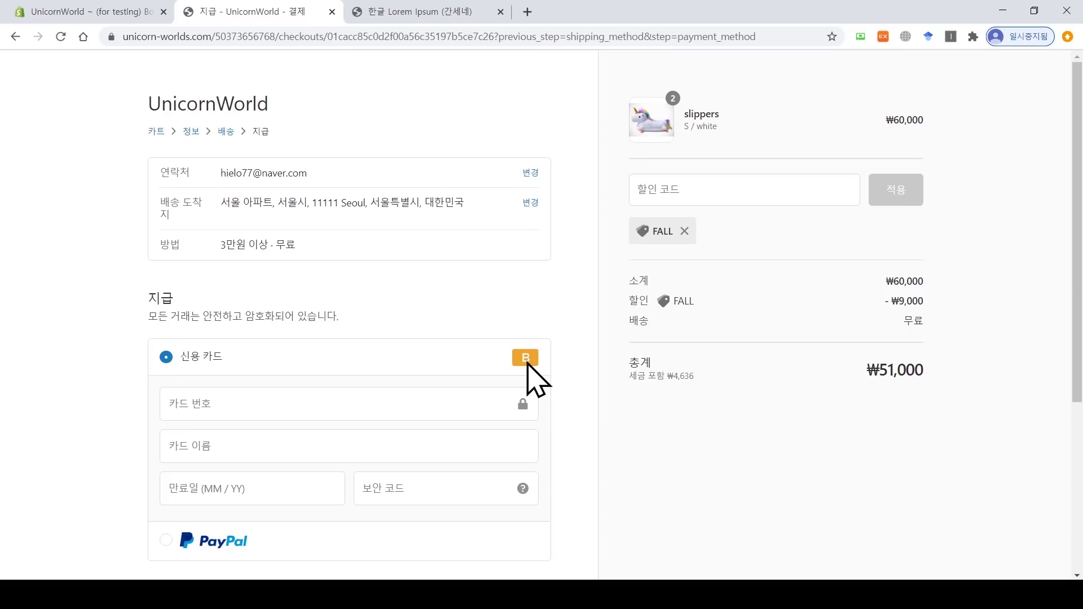
pyautogui.scroll(-2, 527, 364)
pyautogui.click(280, 299)
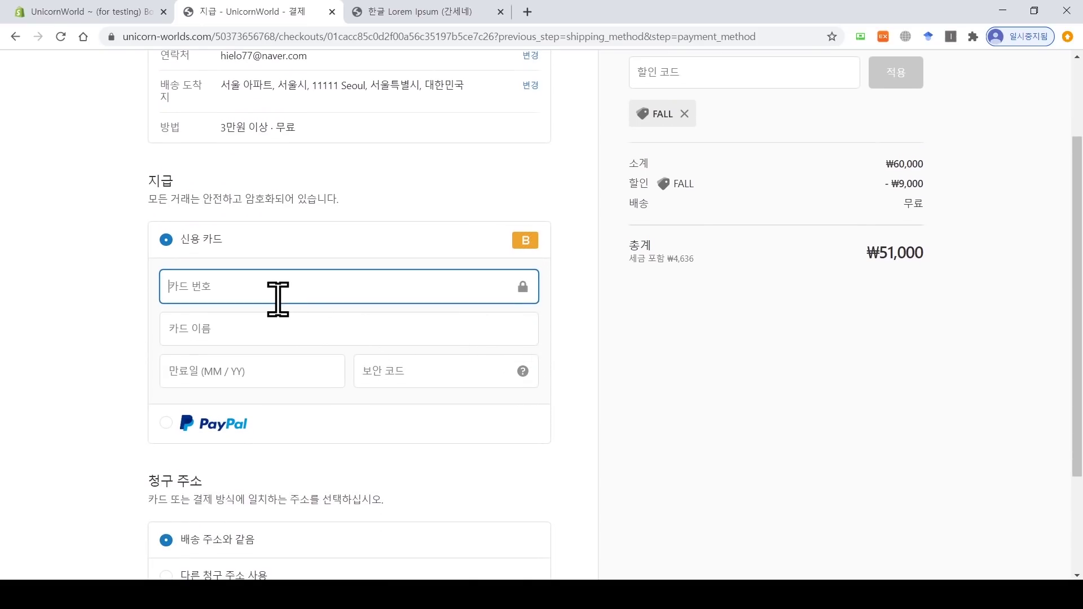
pyautogui.click(116, 8)
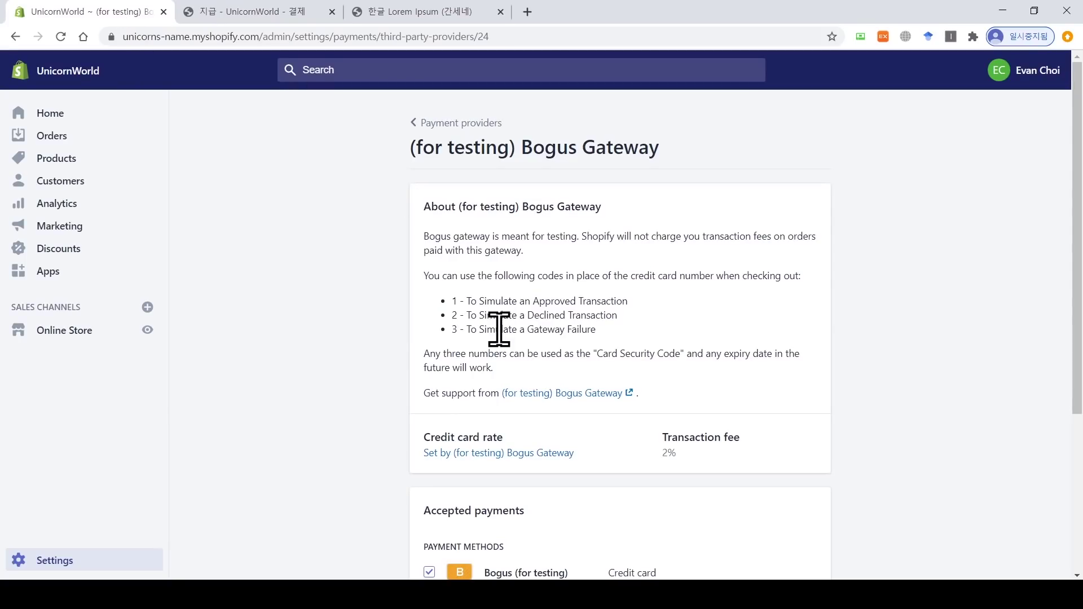
pyautogui.moveTo(486, 303); pyautogui.dragTo(517, 303)
pyautogui.click(308, 18)
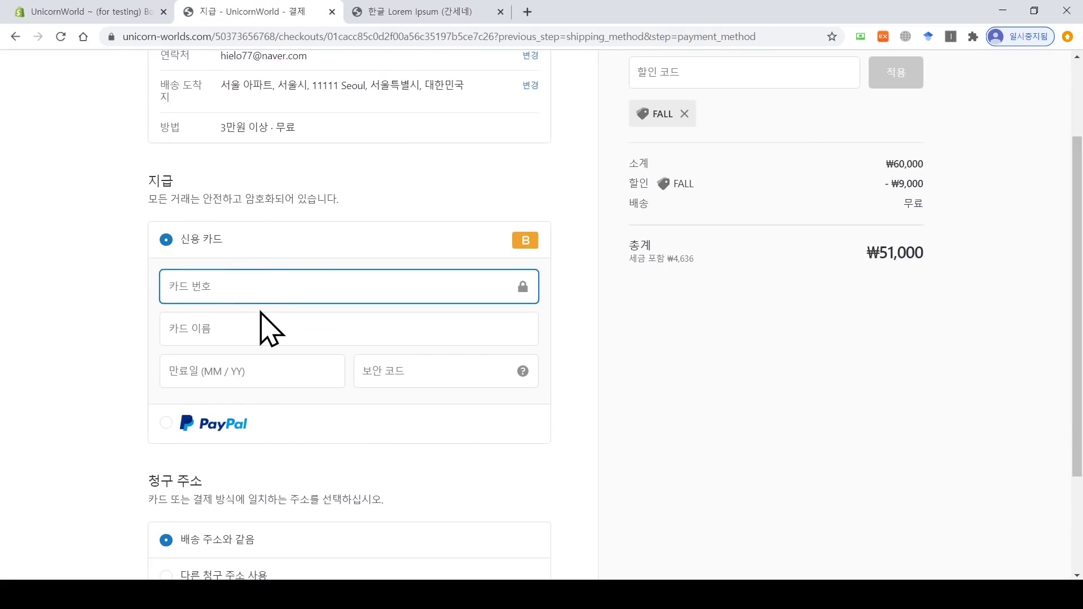
pyautogui.scroll(2, 265, 324)
pyautogui.write('11')
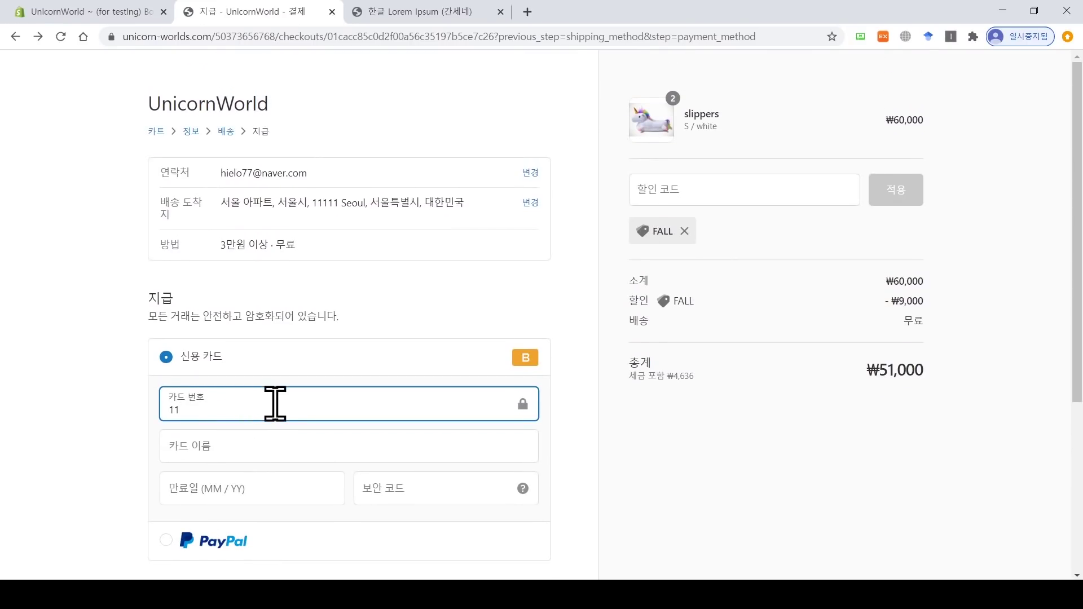
pyautogui.click(581, 424)
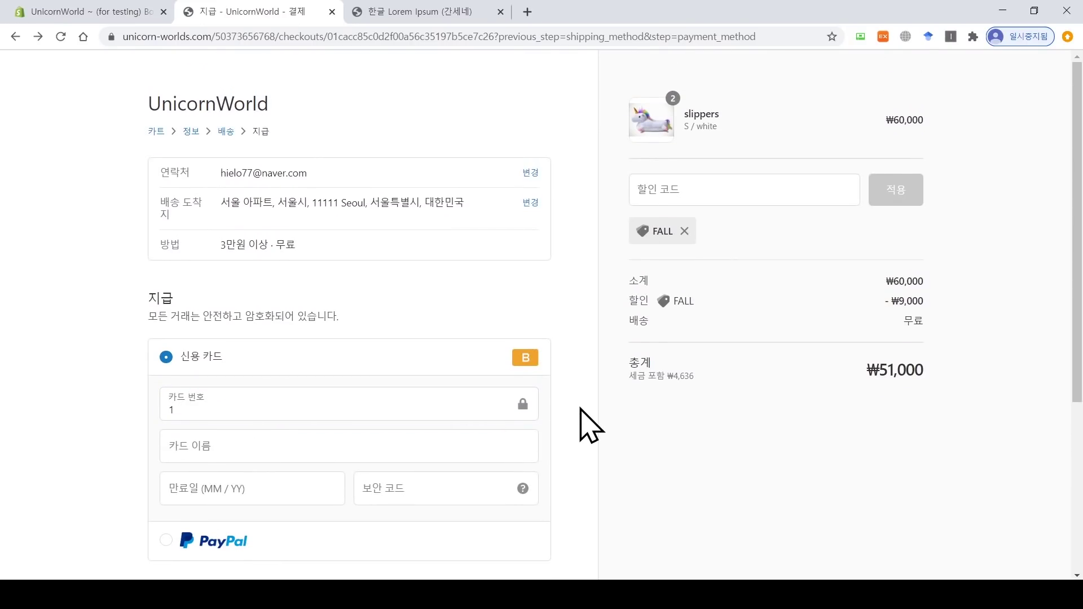
# Step: Fill in the cardholder name, expiry 10 / 24 and security code, then pay
pyautogui.click(519, 454)
pyautogui.write('김')
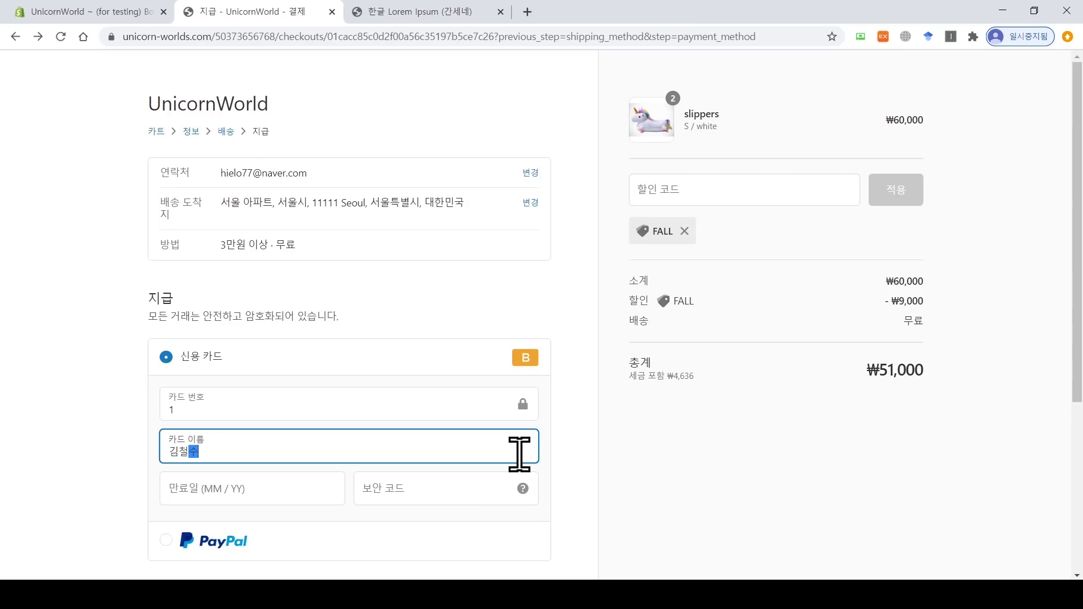
pyautogui.write('철수')
pyautogui.click(277, 497)
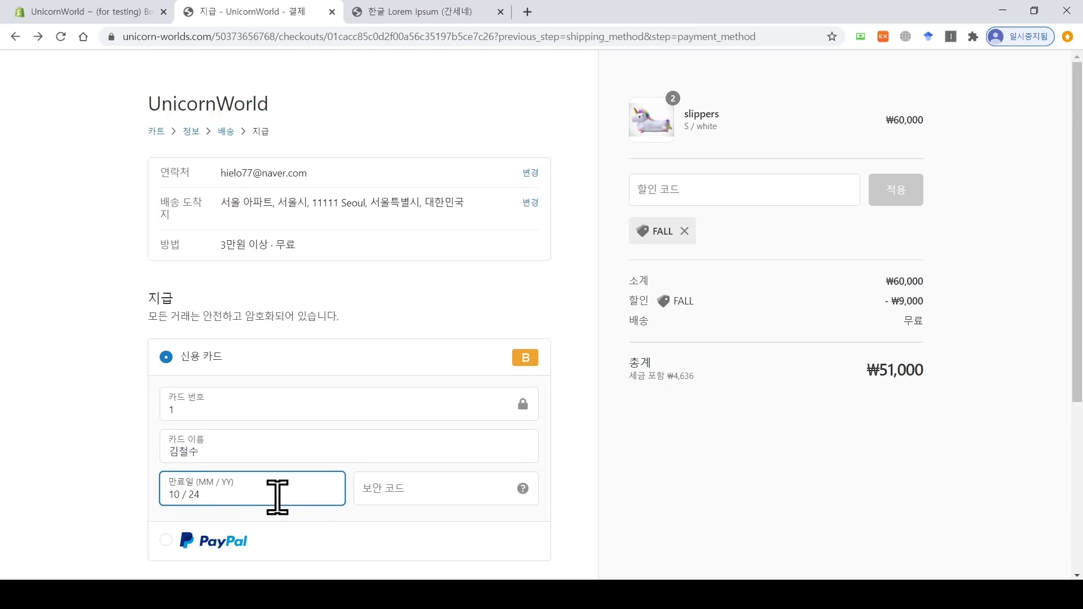
pyautogui.click(411, 496)
pyautogui.write('128')
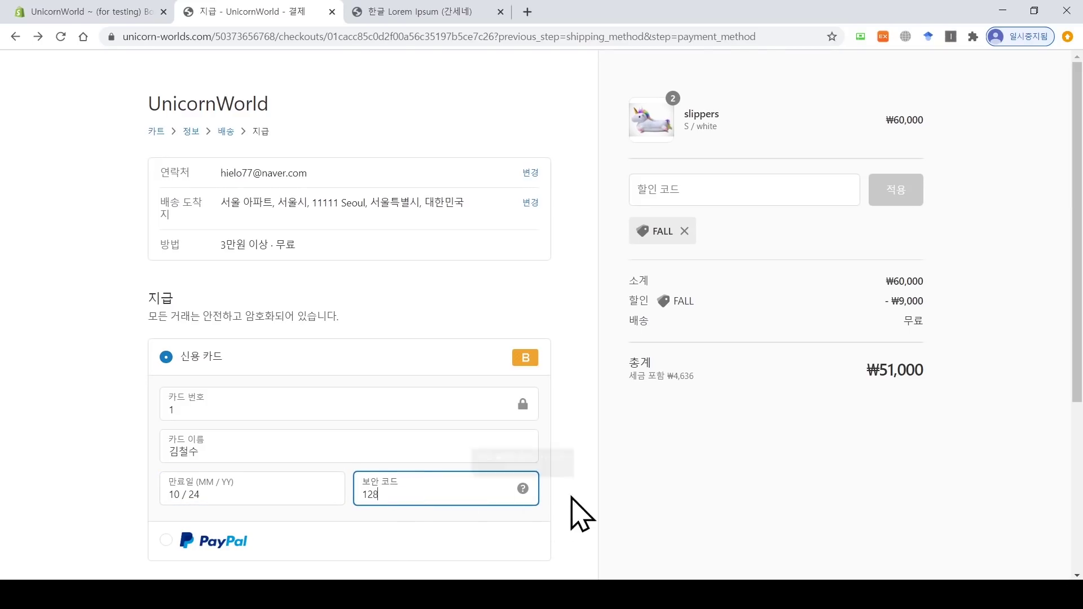
pyautogui.click(624, 501)
pyautogui.scroll(-5, 624, 501)
pyautogui.click(513, 491)
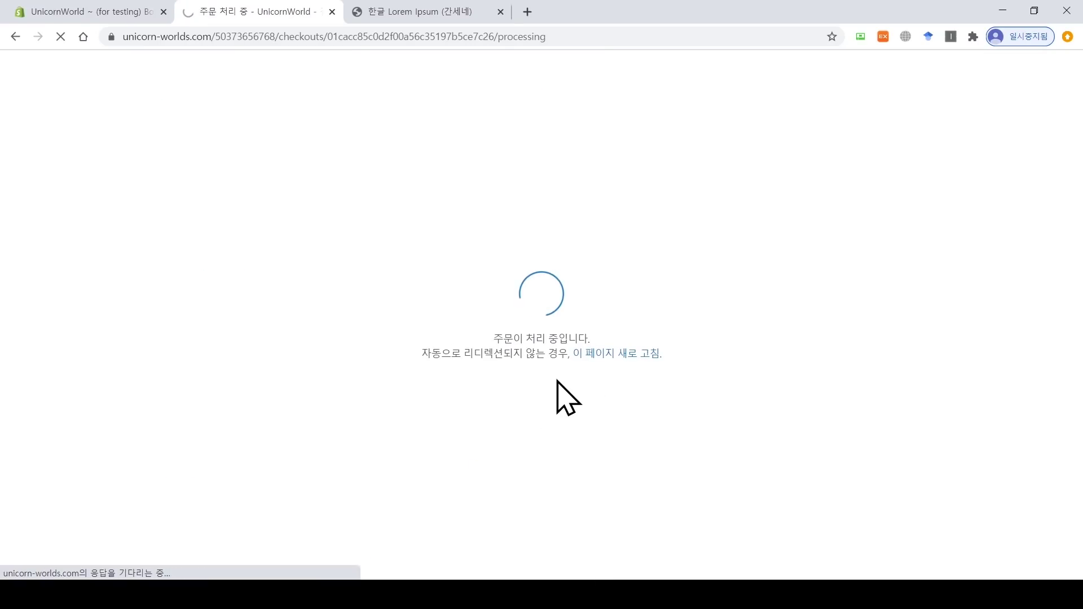
# Step: Scroll the order #1001 thank-you page and open the '#1001 주문 확인' email tab
pyautogui.scroll(-2, 591, 327)
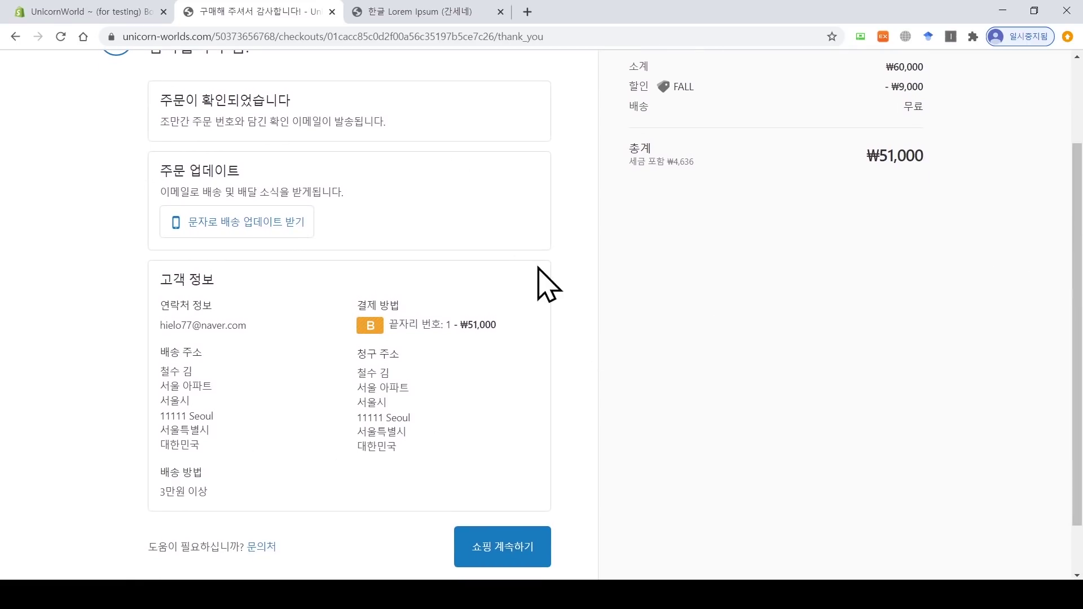
pyautogui.moveTo(1076, 361); pyautogui.dragTo(1077, 271)
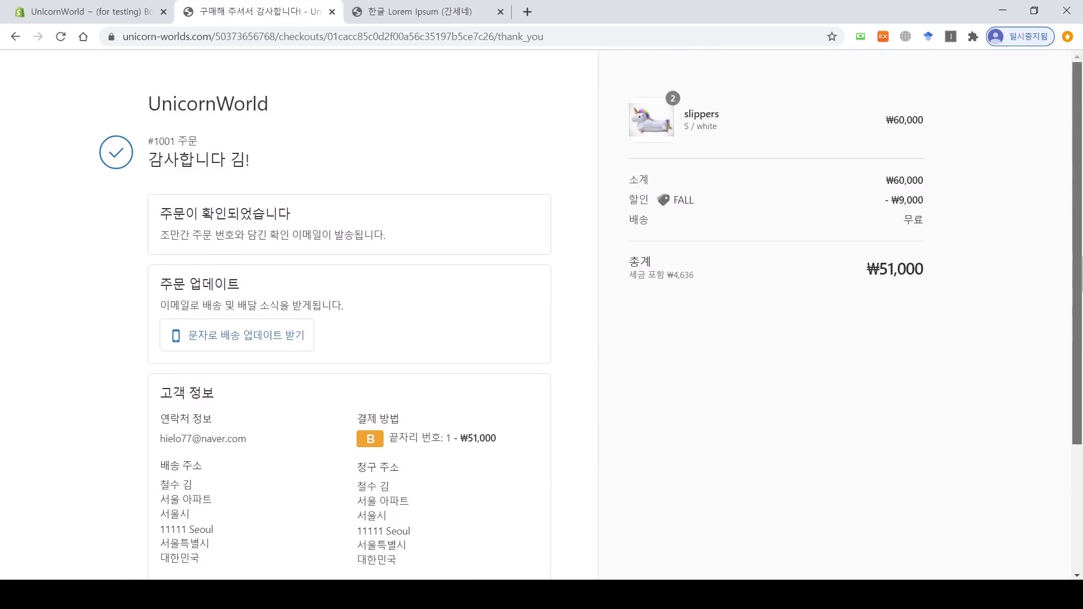
pyautogui.scroll(-1, 1078, 225)
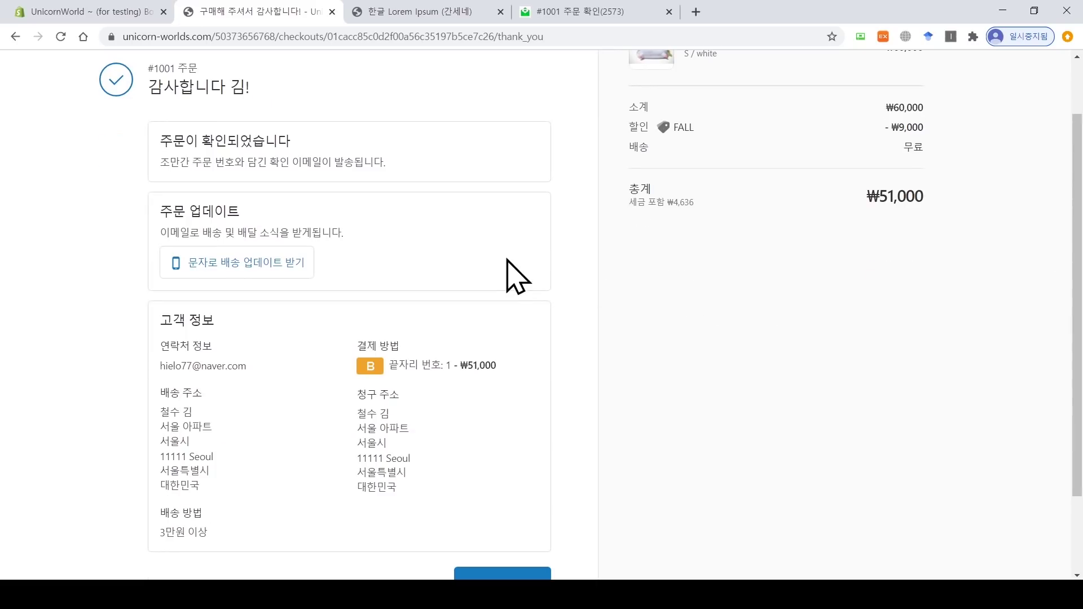
pyautogui.click(602, 10)
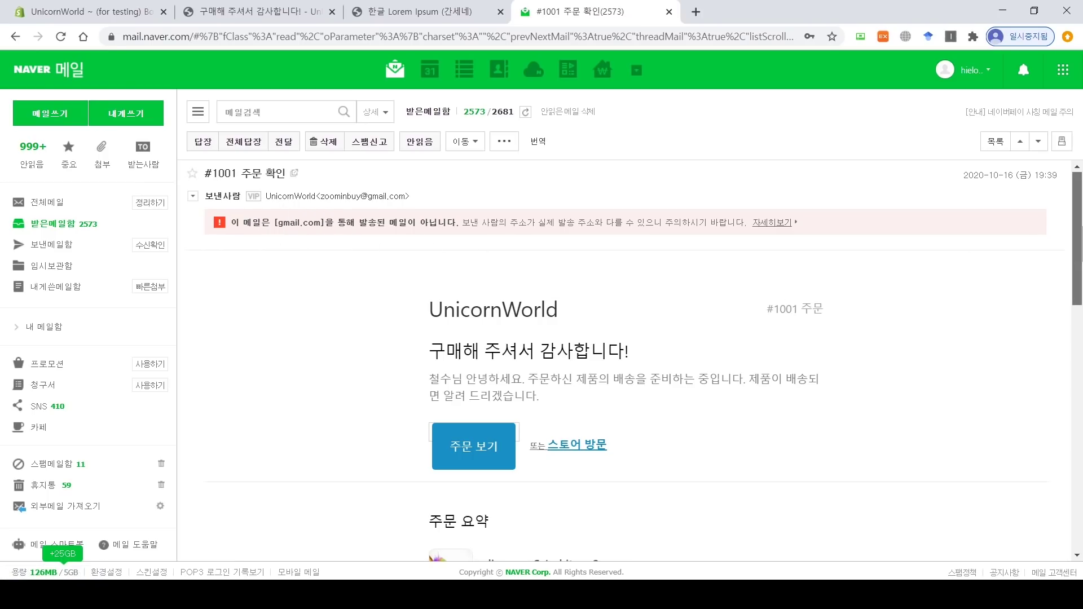
# Step: Review the email's FALL −₩9,000 discount and ₩51,000 total, then return to the thank-you page
pyautogui.scroll(-2, 1078, 254)
pyautogui.moveTo(1082, 256); pyautogui.dragTo(1082, 266)
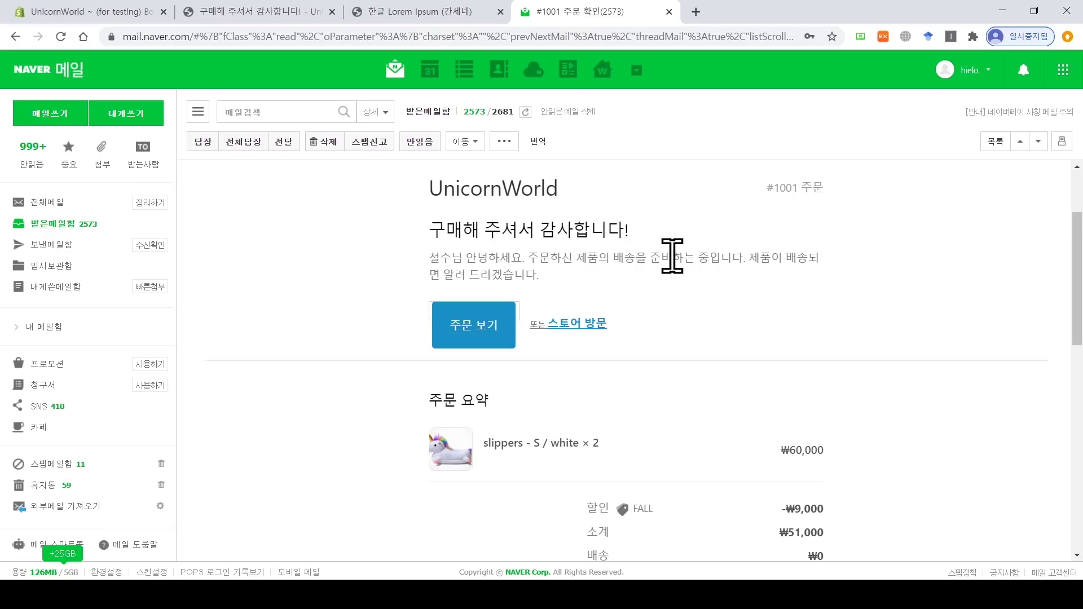
pyautogui.moveTo(1082, 242); pyautogui.dragTo(1082, 259)
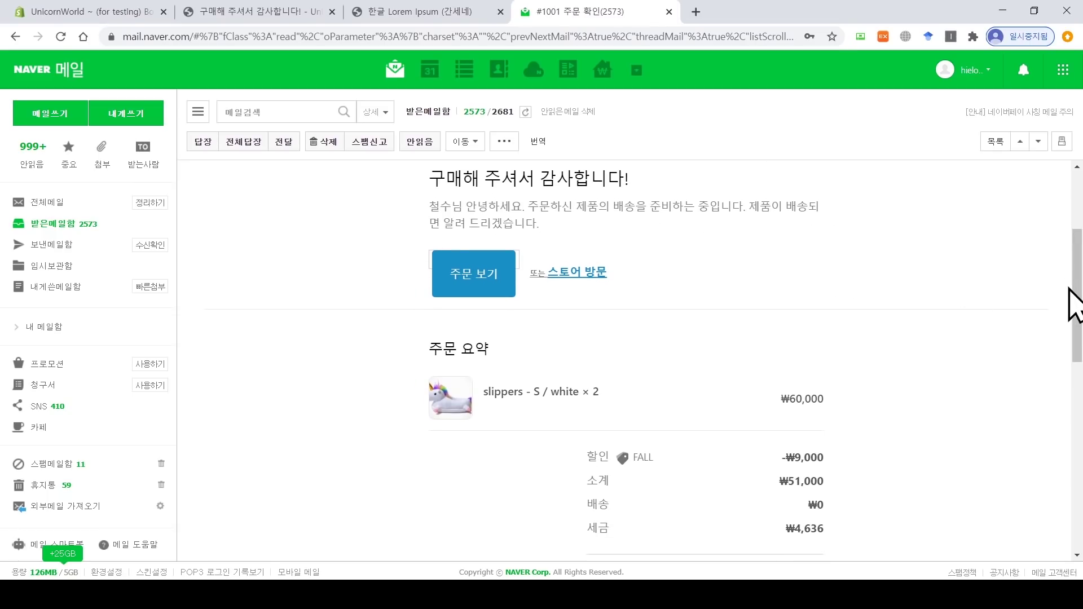
pyautogui.moveTo(1076, 307); pyautogui.dragTo(1075, 346)
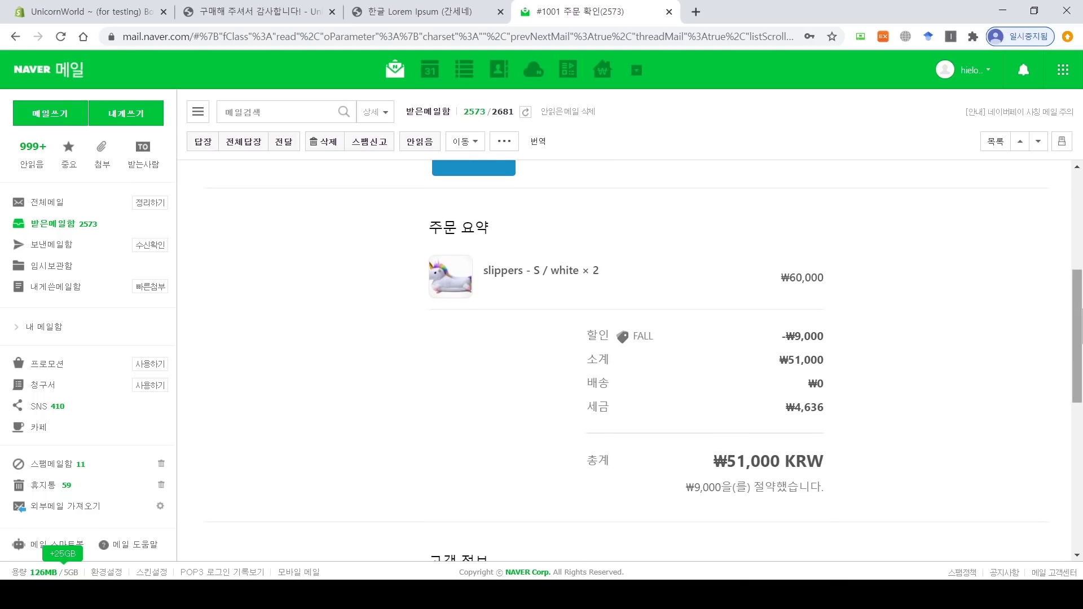
pyautogui.moveTo(1082, 303); pyautogui.dragTo(1082, 202)
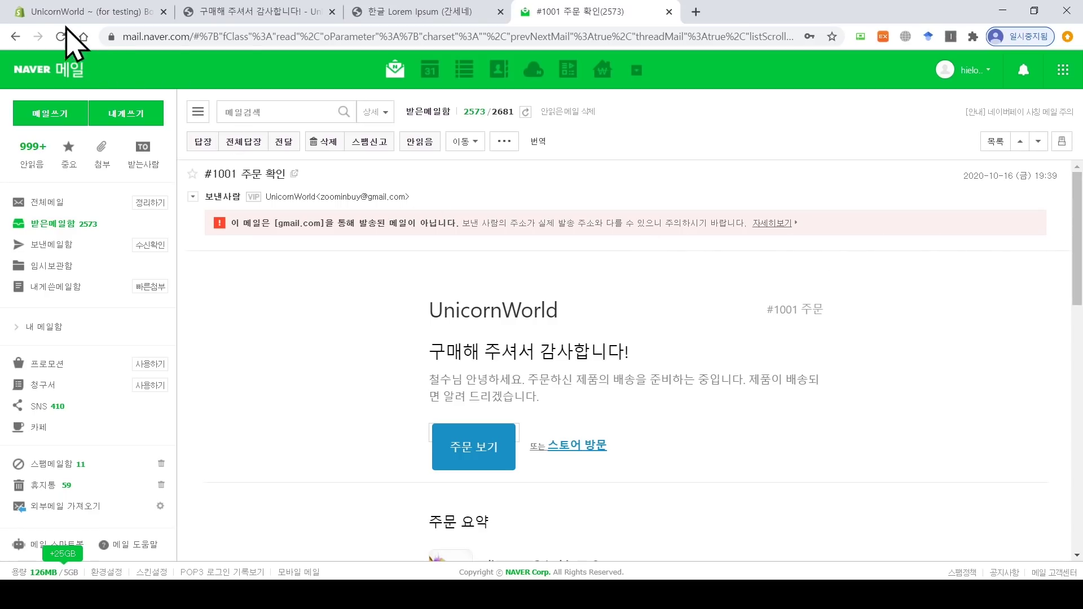
pyautogui.click(210, 6)
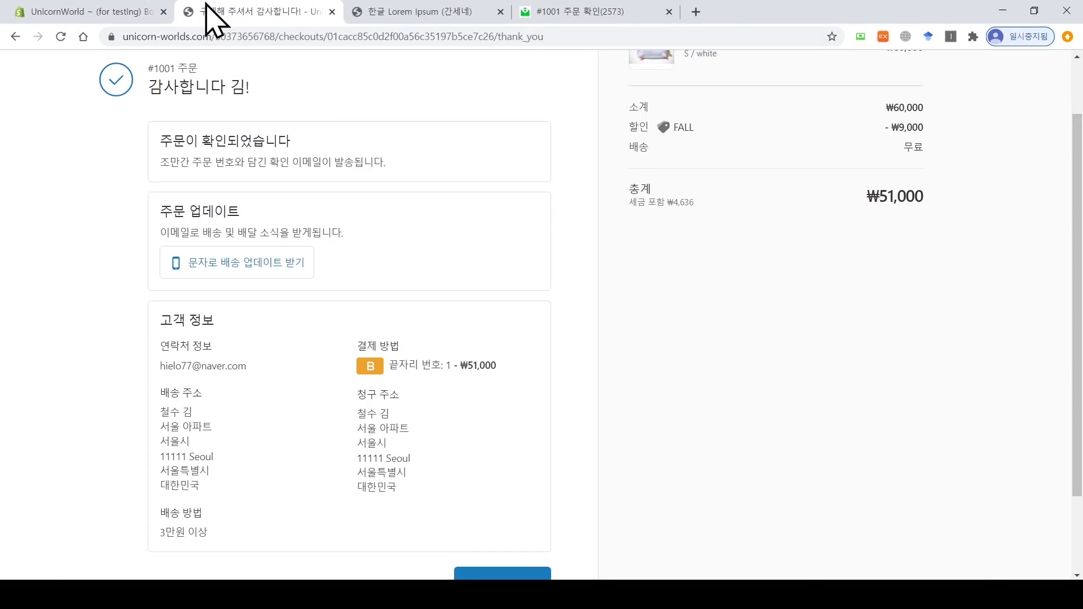
# Step: Open the admin Orders list showing #1001 at ₩51,000, Paid and Unfulfilled
pyautogui.click(148, 6)
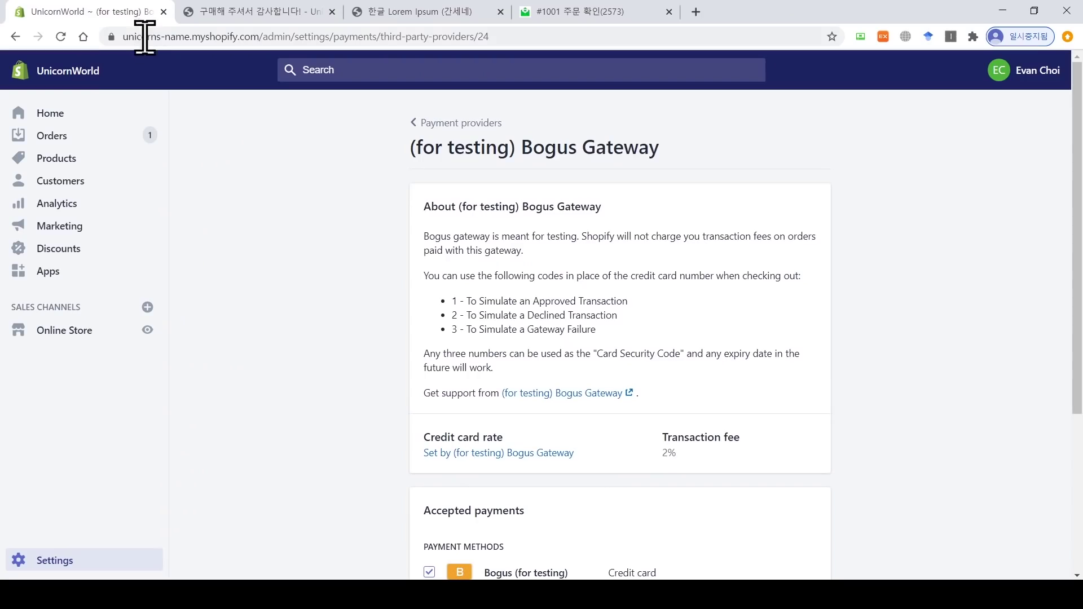
pyautogui.click(67, 63)
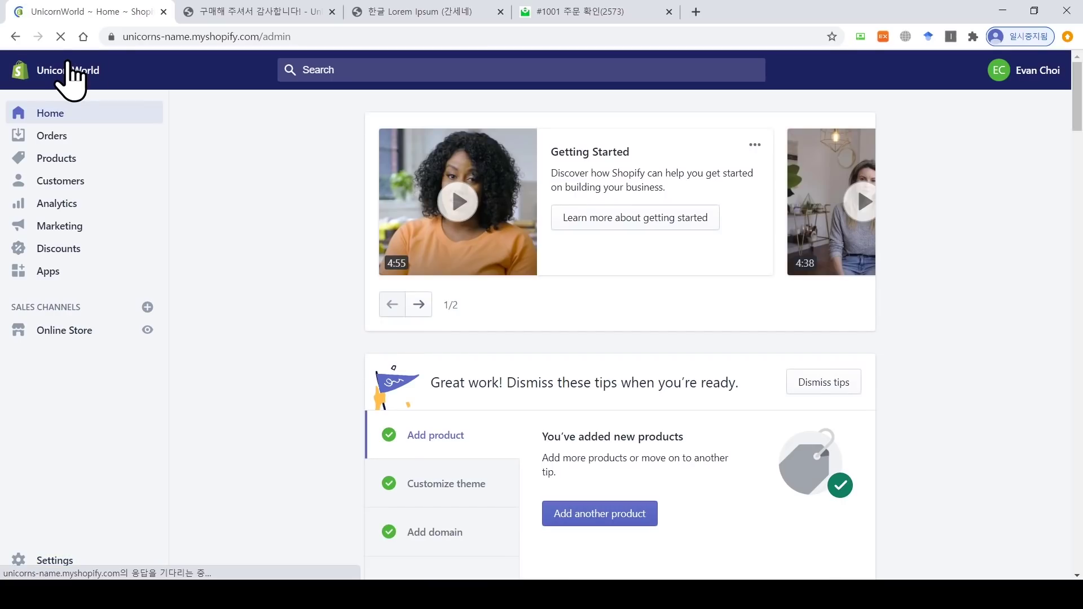
pyautogui.click(56, 137)
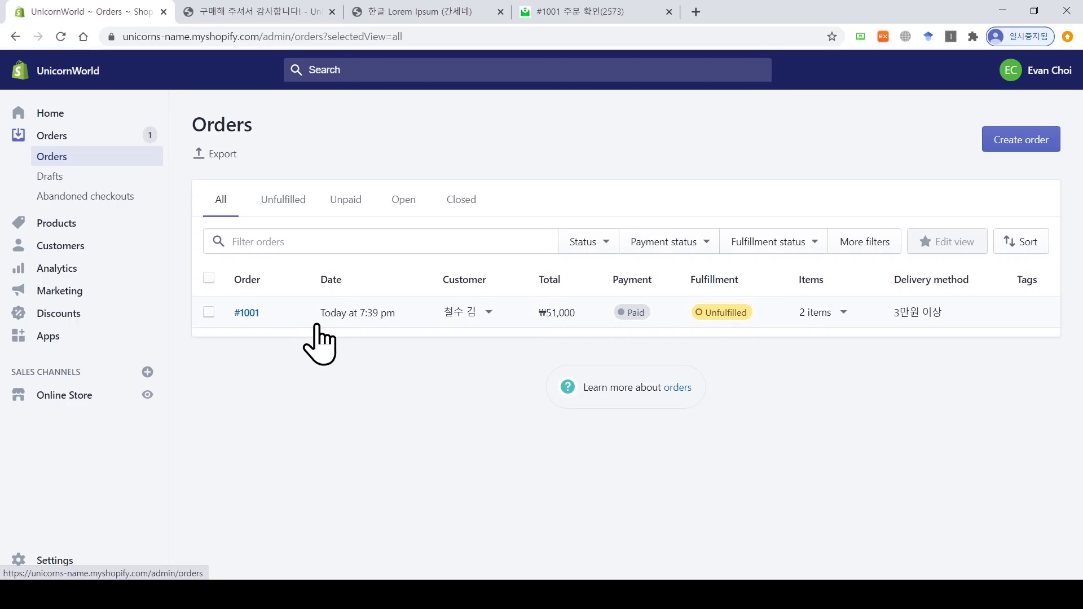
# Step: Open order #1001, review its test-order notice and 2 unfulfilled items, and copy the shipping address
pyautogui.click(246, 312)
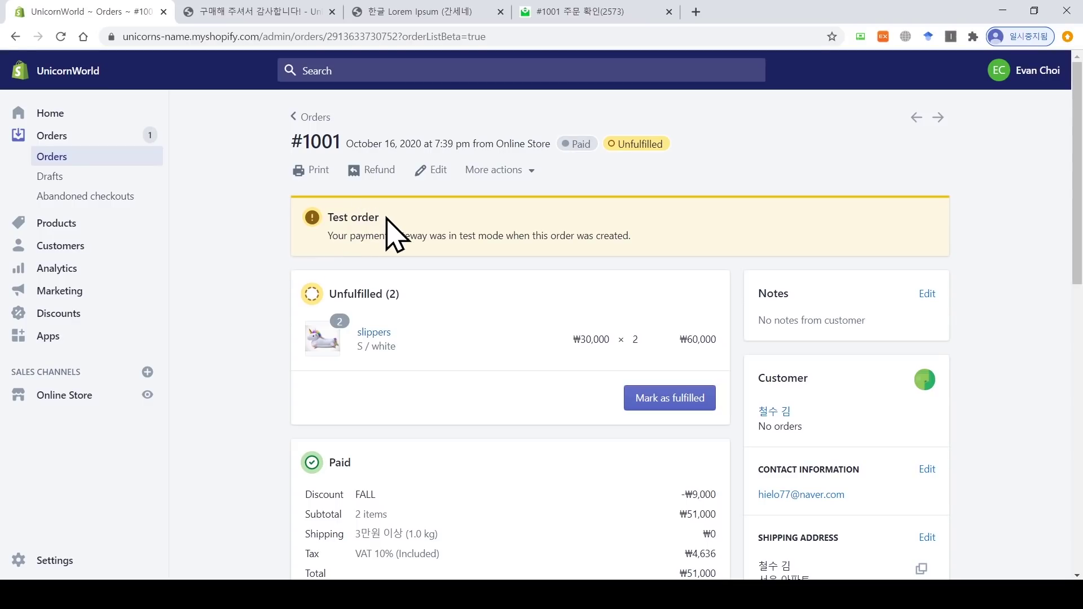
pyautogui.moveTo(386, 217); pyautogui.dragTo(274, 230)
pyautogui.click(271, 233)
pyautogui.moveTo(399, 294); pyautogui.dragTo(328, 294)
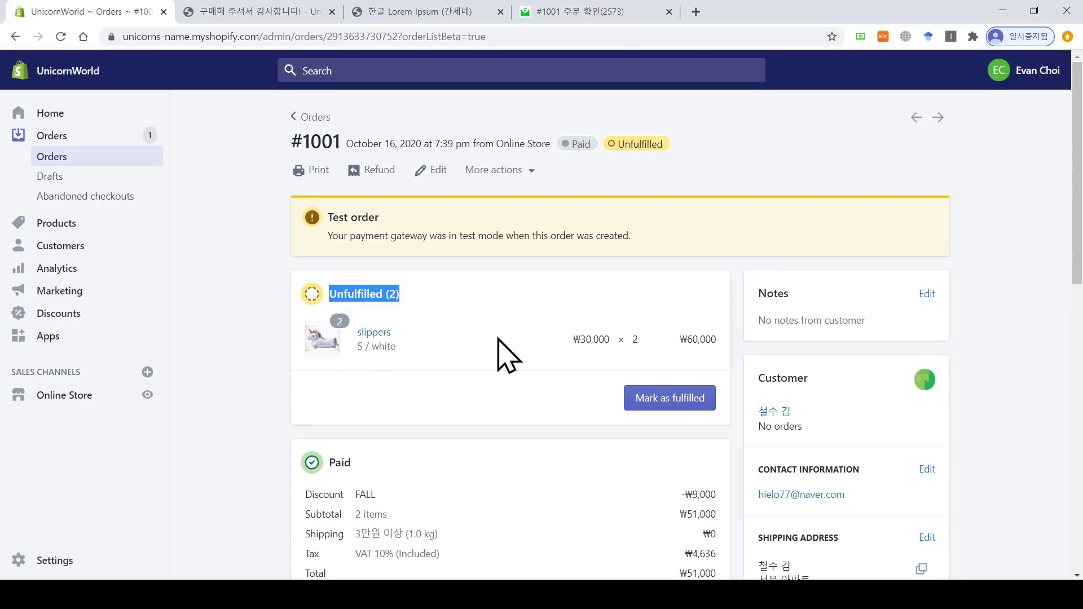
pyautogui.moveTo(1077, 219); pyautogui.dragTo(1077, 268)
pyautogui.click(763, 162)
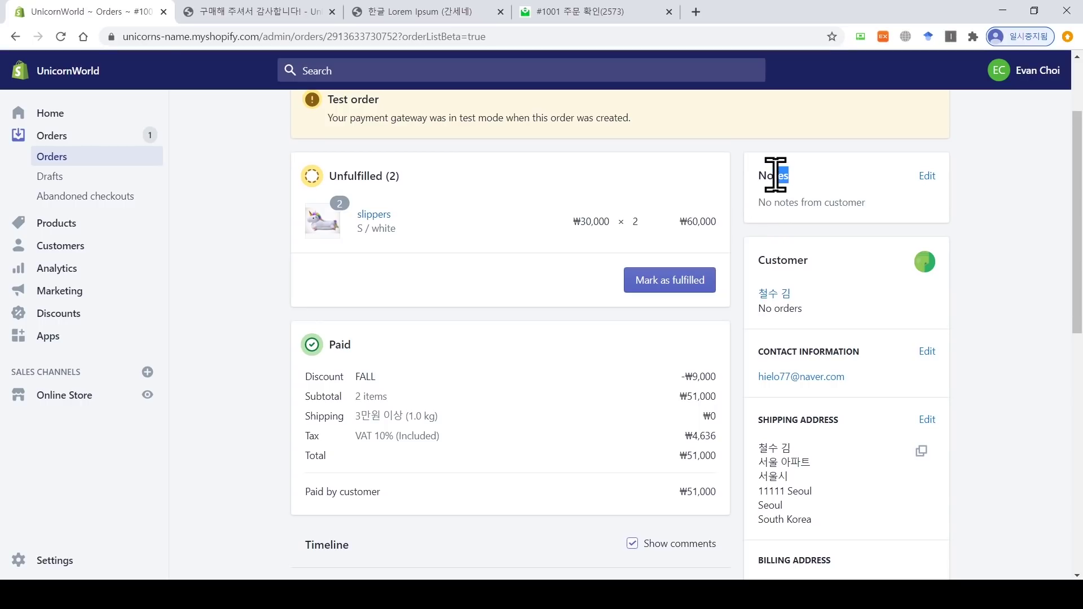
pyautogui.moveTo(1077, 231); pyautogui.dragTo(1077, 262)
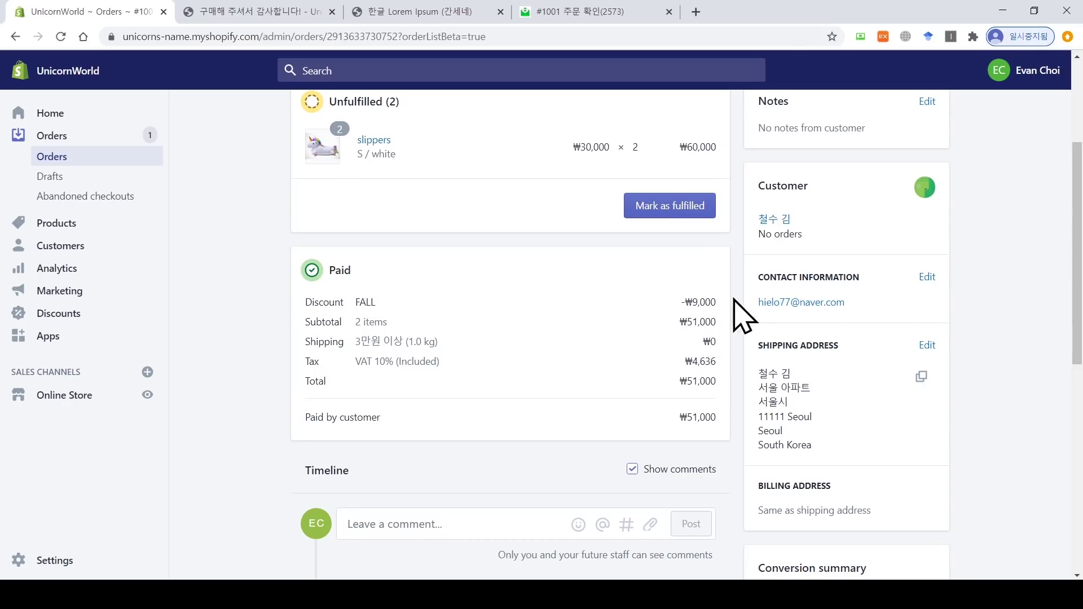
pyautogui.moveTo(1075, 257)
pyautogui.mouseDown()
pyautogui.moveTo(1077, 450)
pyautogui.moveTo(1077, 246)
pyautogui.mouseUp()
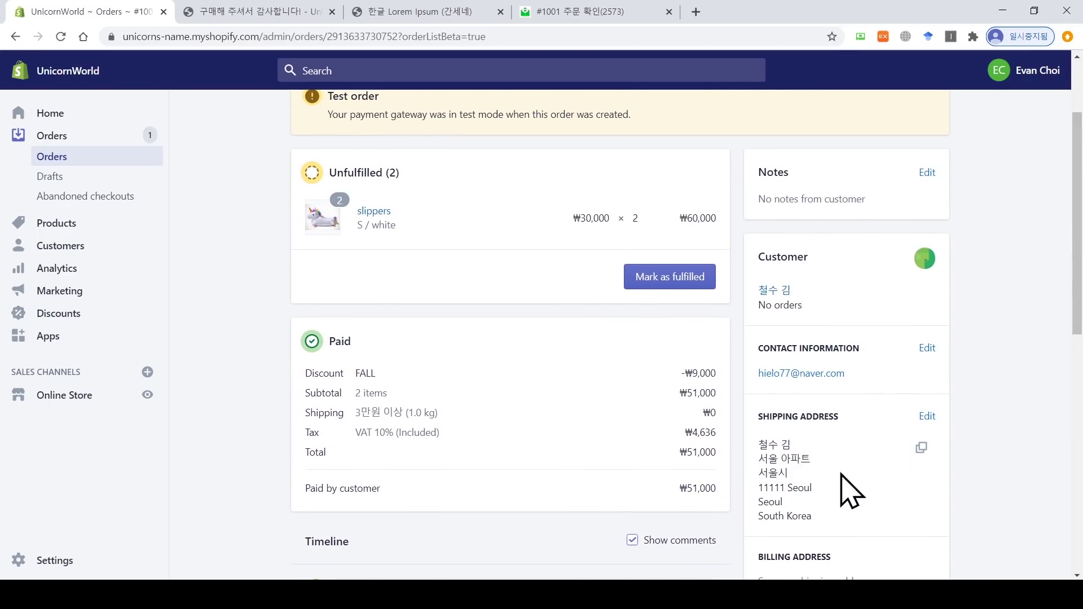
pyautogui.click(933, 451)
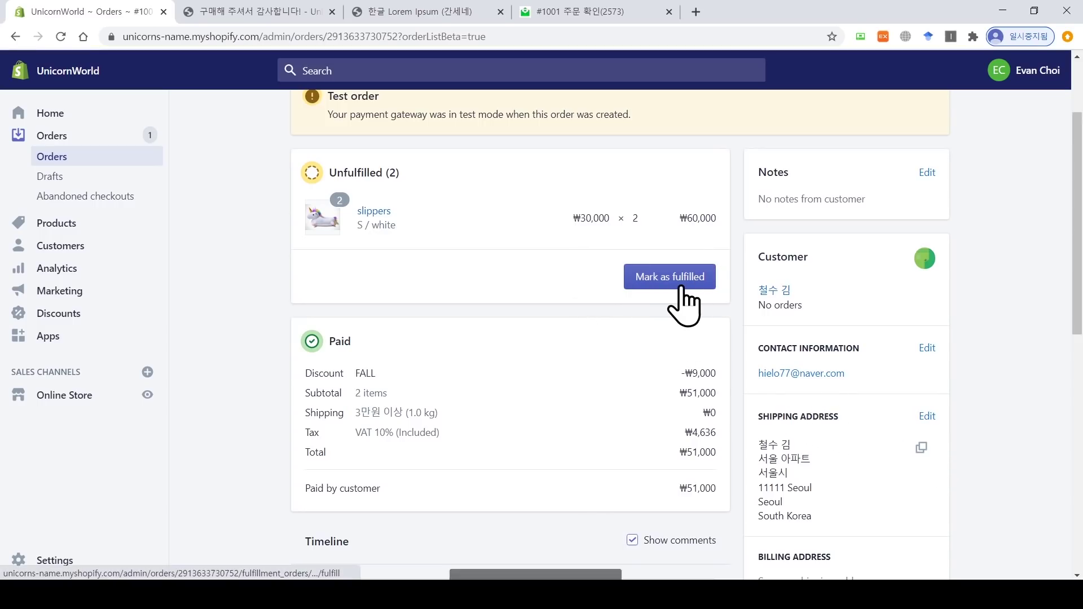
# Step: Mark order #1001's two slippers as fulfilled, then open the Analytics overview
pyautogui.click(654, 282)
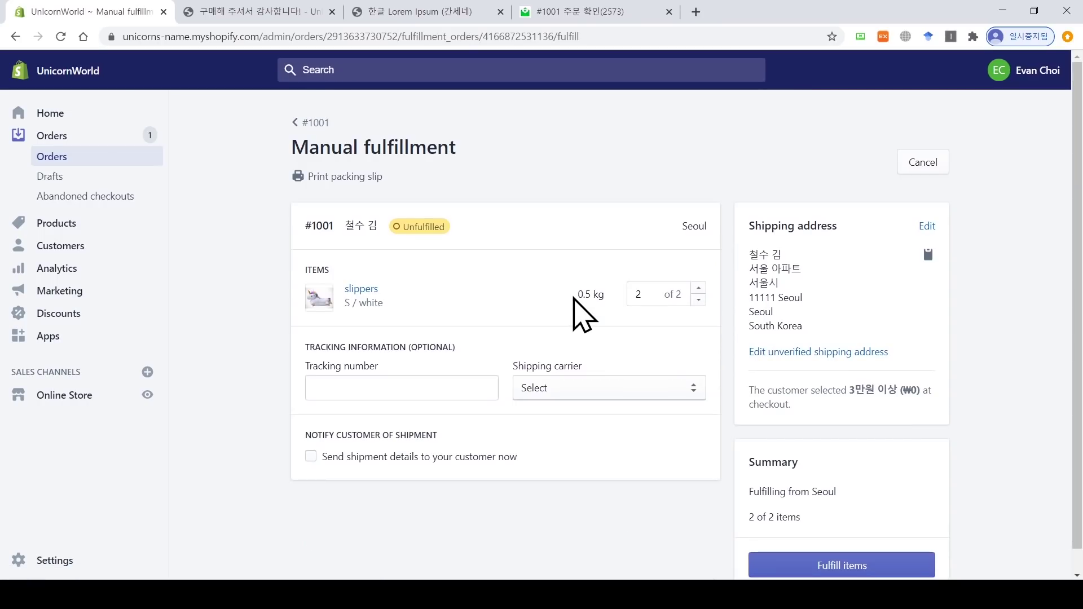
pyautogui.click(328, 384)
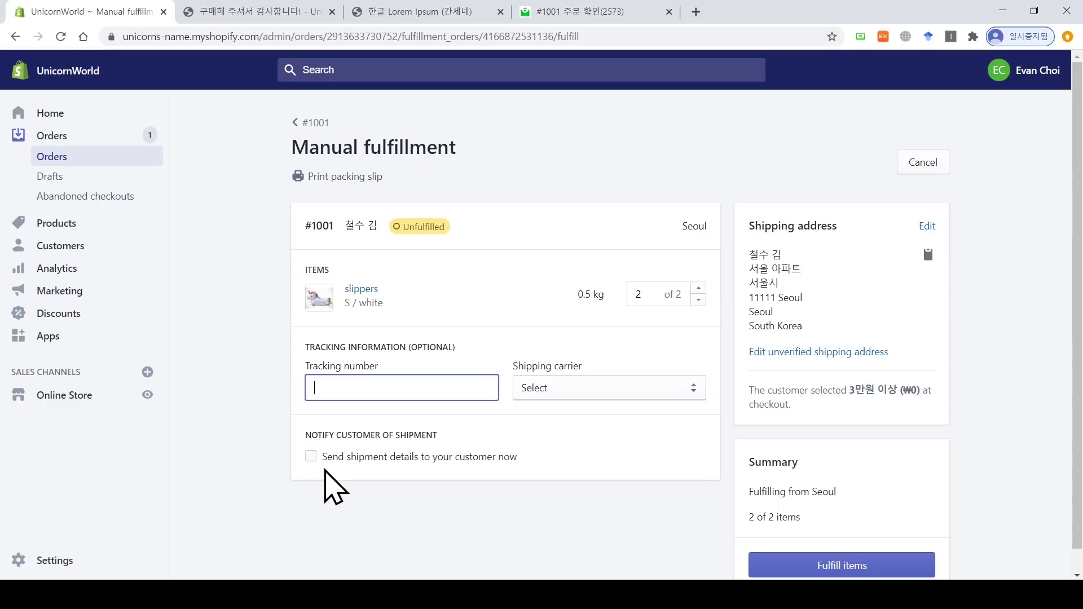
pyautogui.scroll(-1, 429, 499)
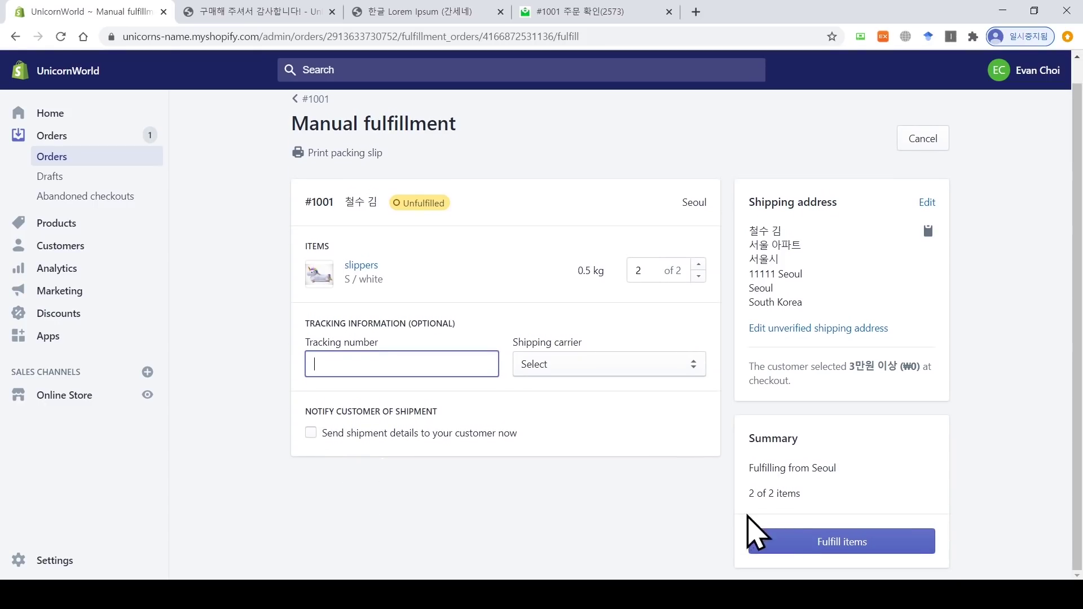
pyautogui.press('Return')
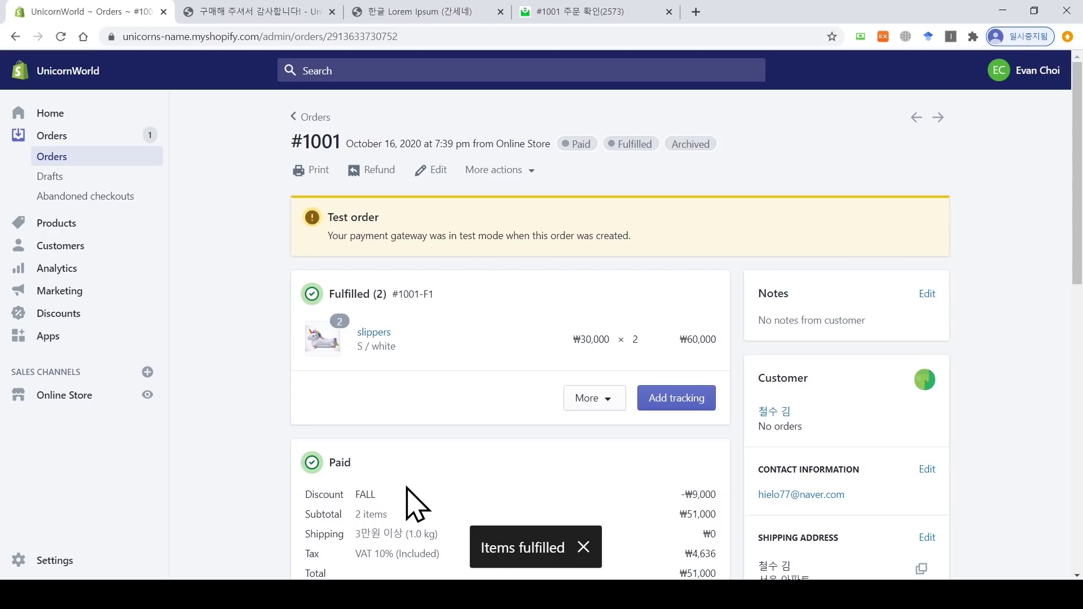
pyautogui.click(107, 271)
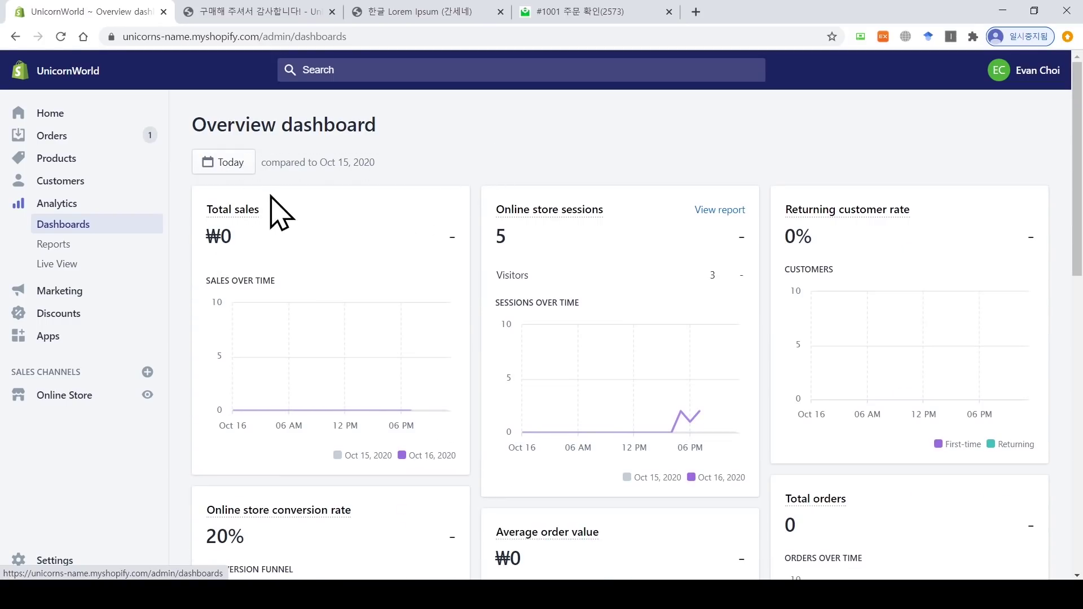
# Step: Inspect the Total sales chart and dashboard figures, then reload to show 5 sessions and 20% conversion
pyautogui.moveTo(410, 397)
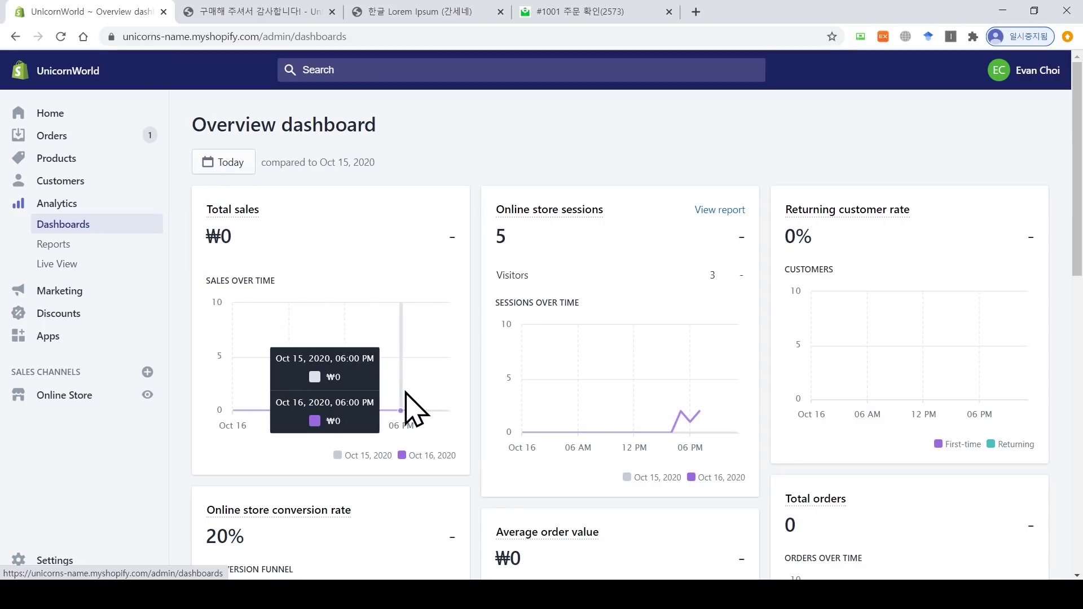
pyautogui.moveTo(500, 215)
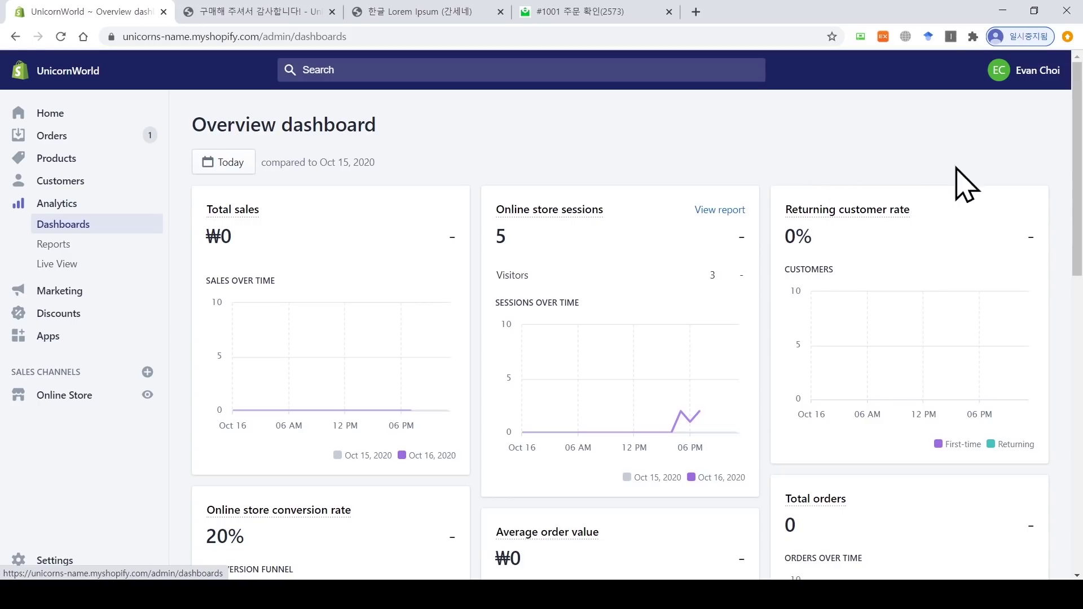
pyautogui.scroll(-4, 1076, 169)
pyautogui.moveTo(1082, 257); pyautogui.dragTo(1082, 268)
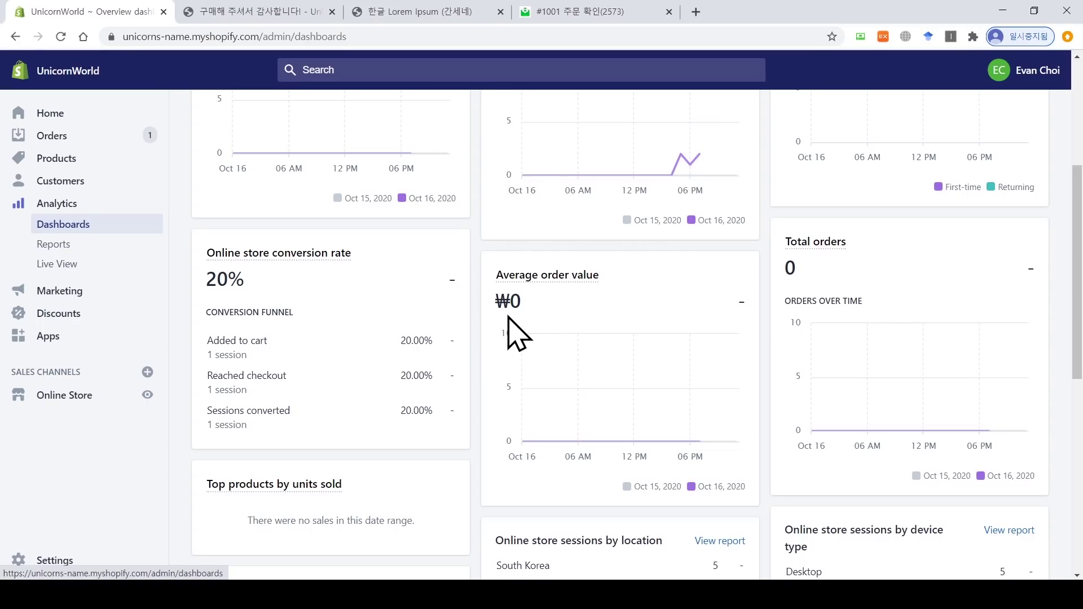
pyautogui.moveTo(1077, 288); pyautogui.dragTo(1078, 184)
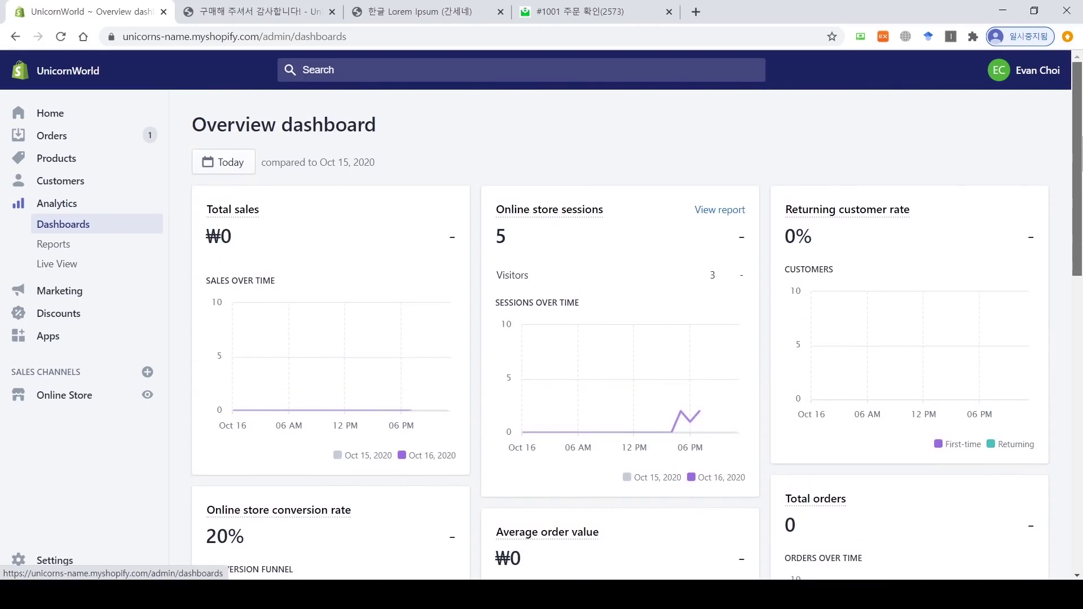
pyautogui.click(60, 36)
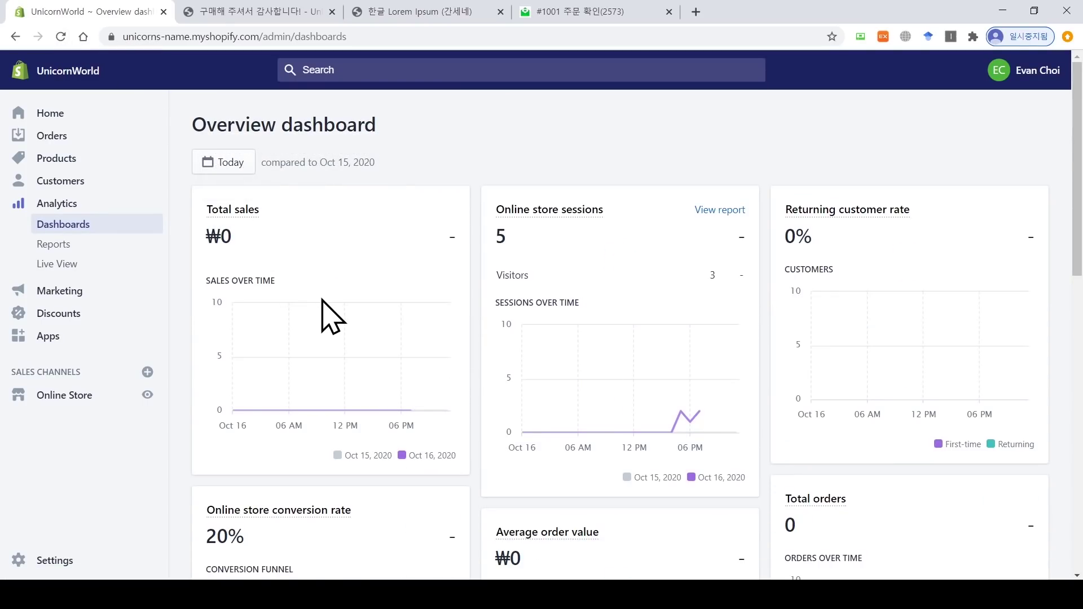
pyautogui.moveTo(328, 305)
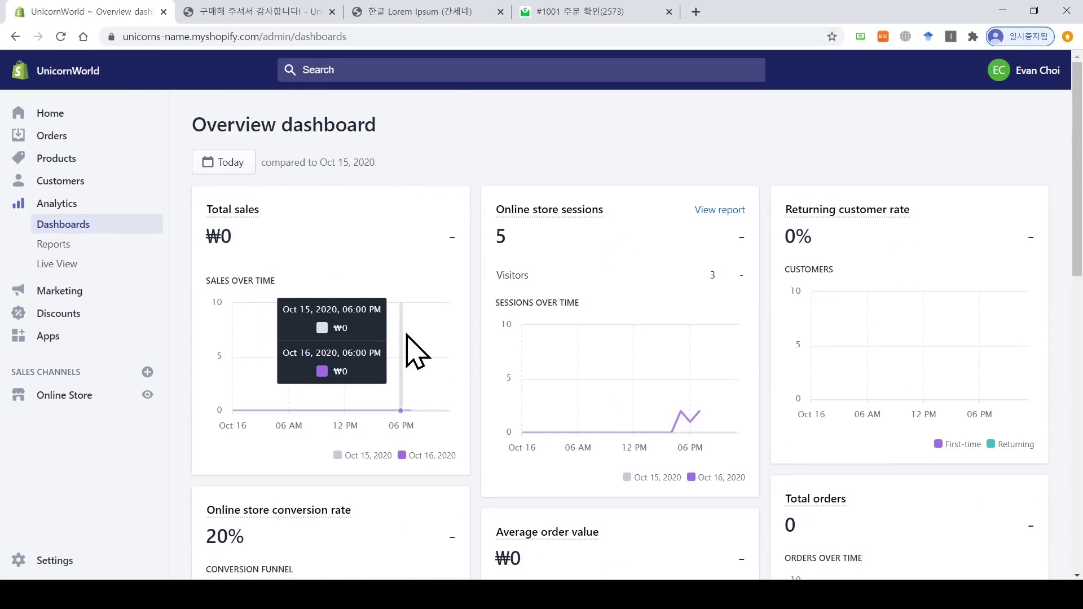